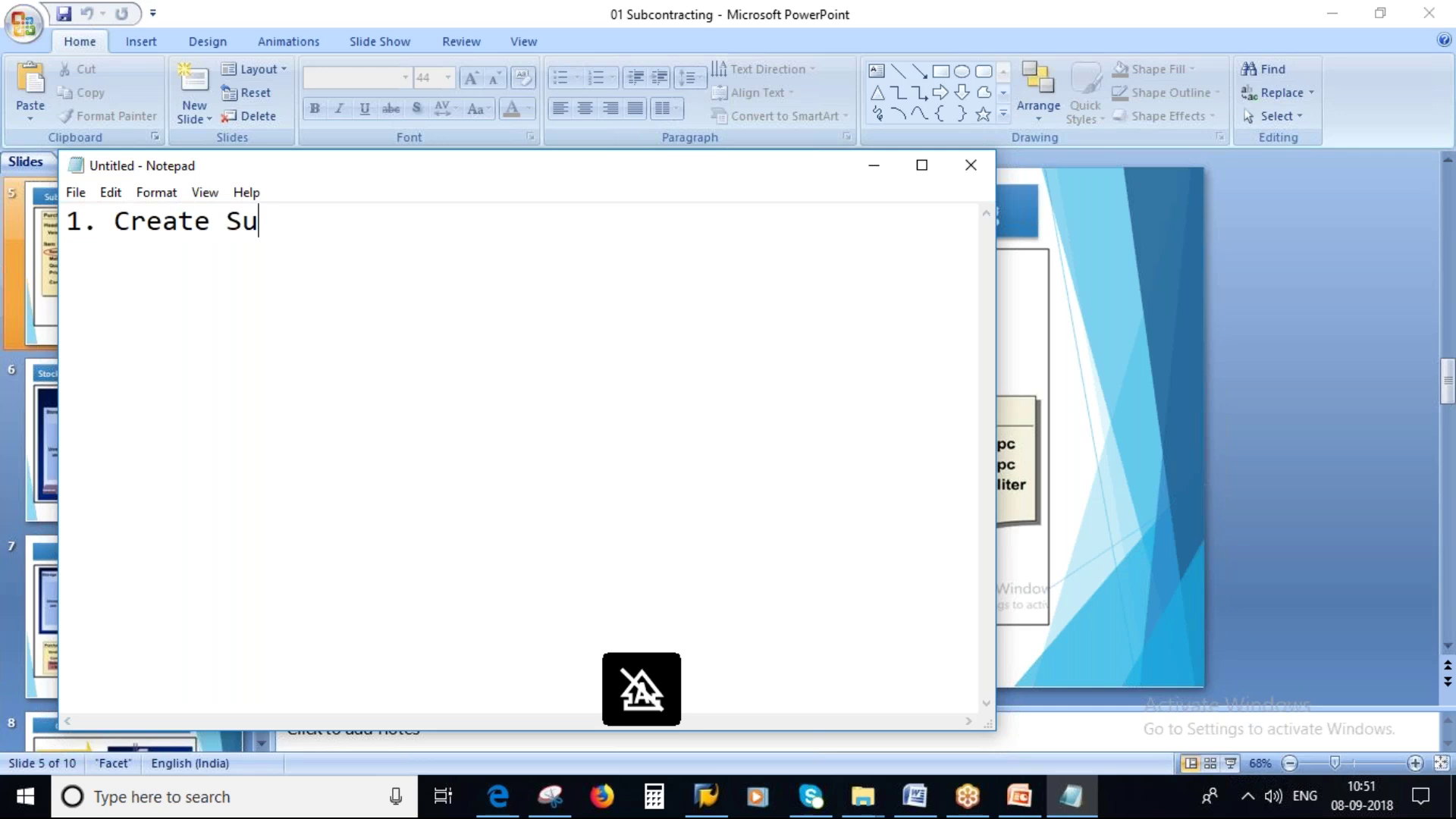
Step: Complete the first note line in Notepad as "1. Create Sub Con Purchase Order" and start a new line
text(n Purc)
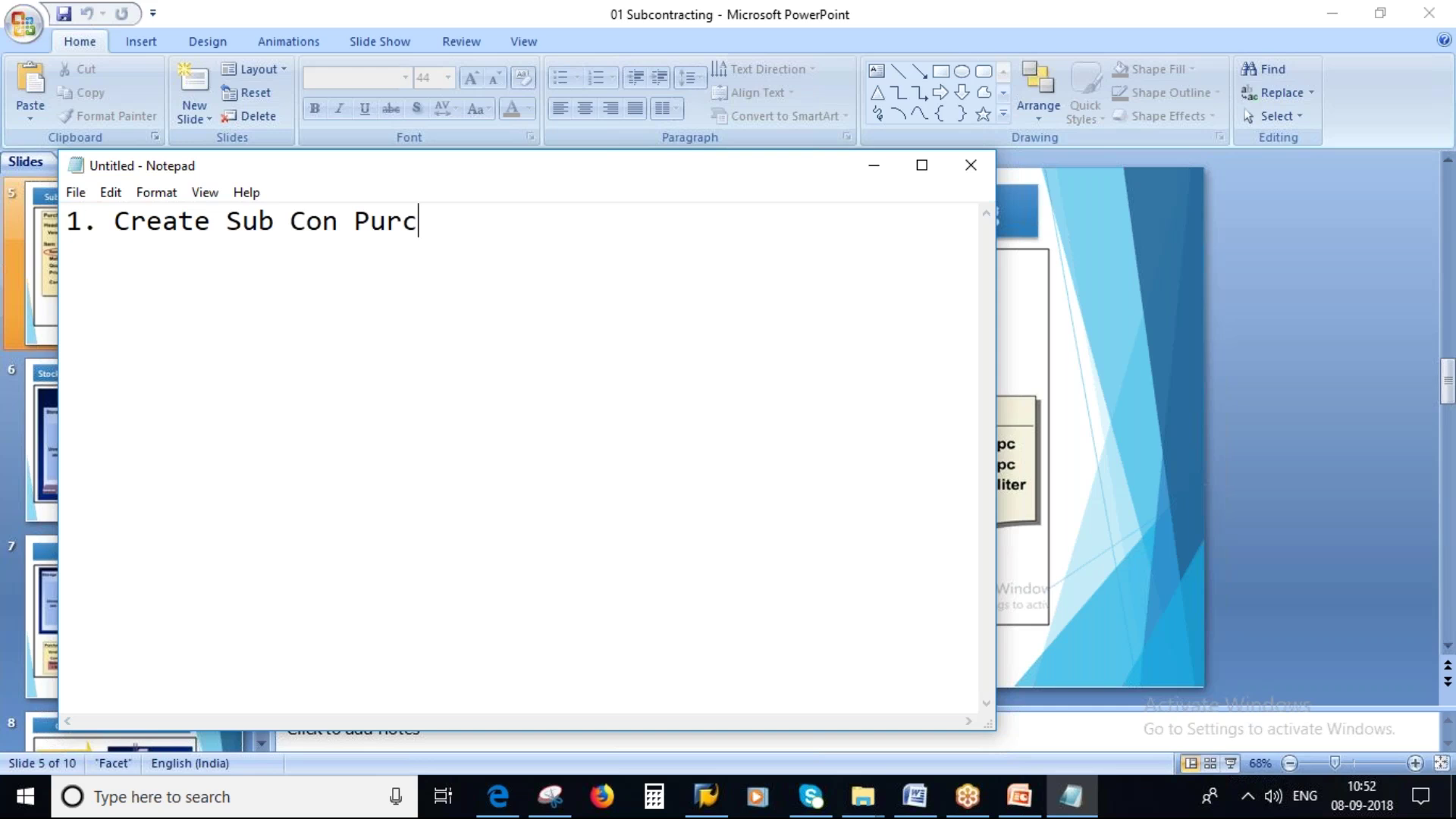
text(hase Order)
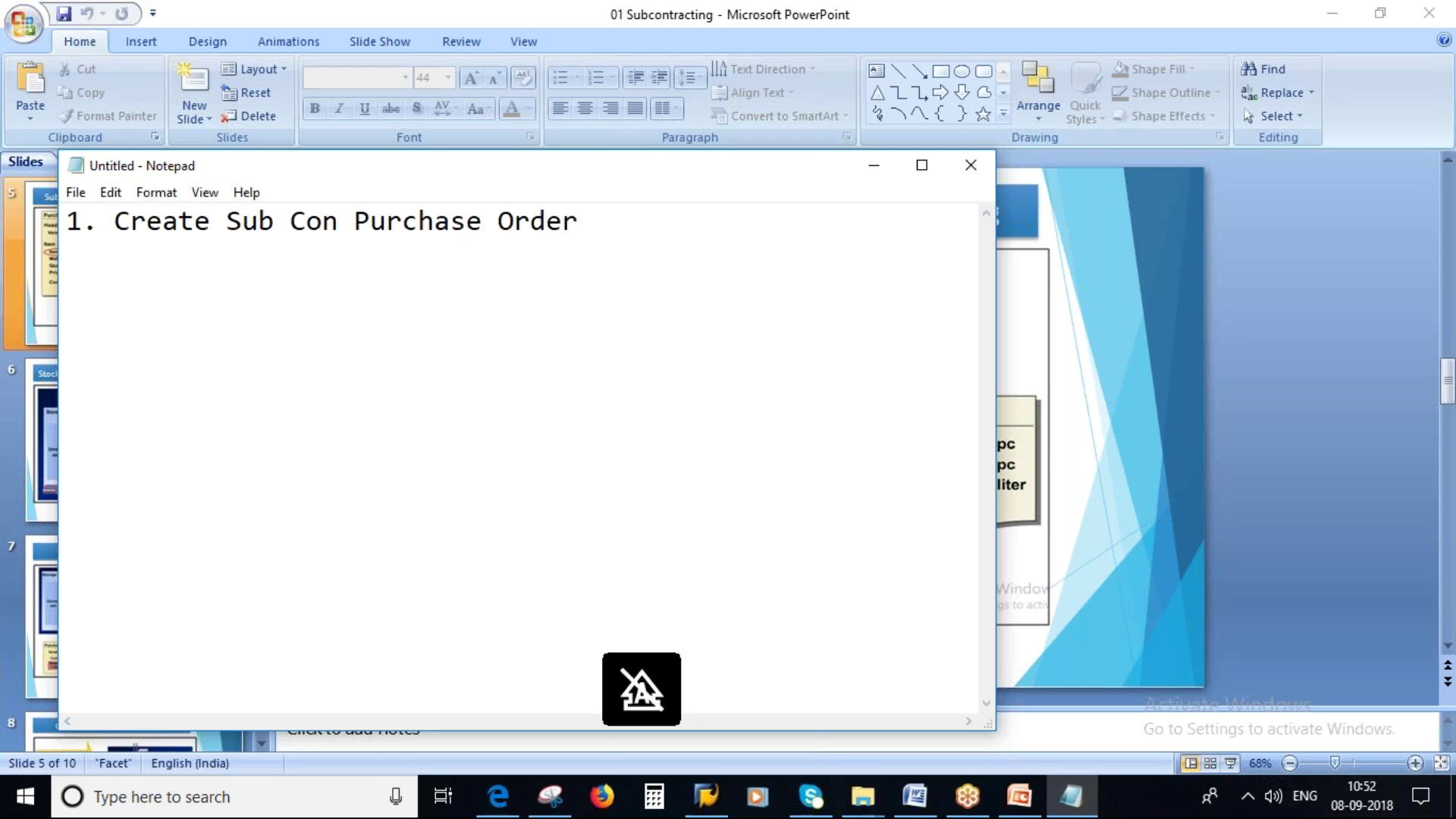
key(Return)
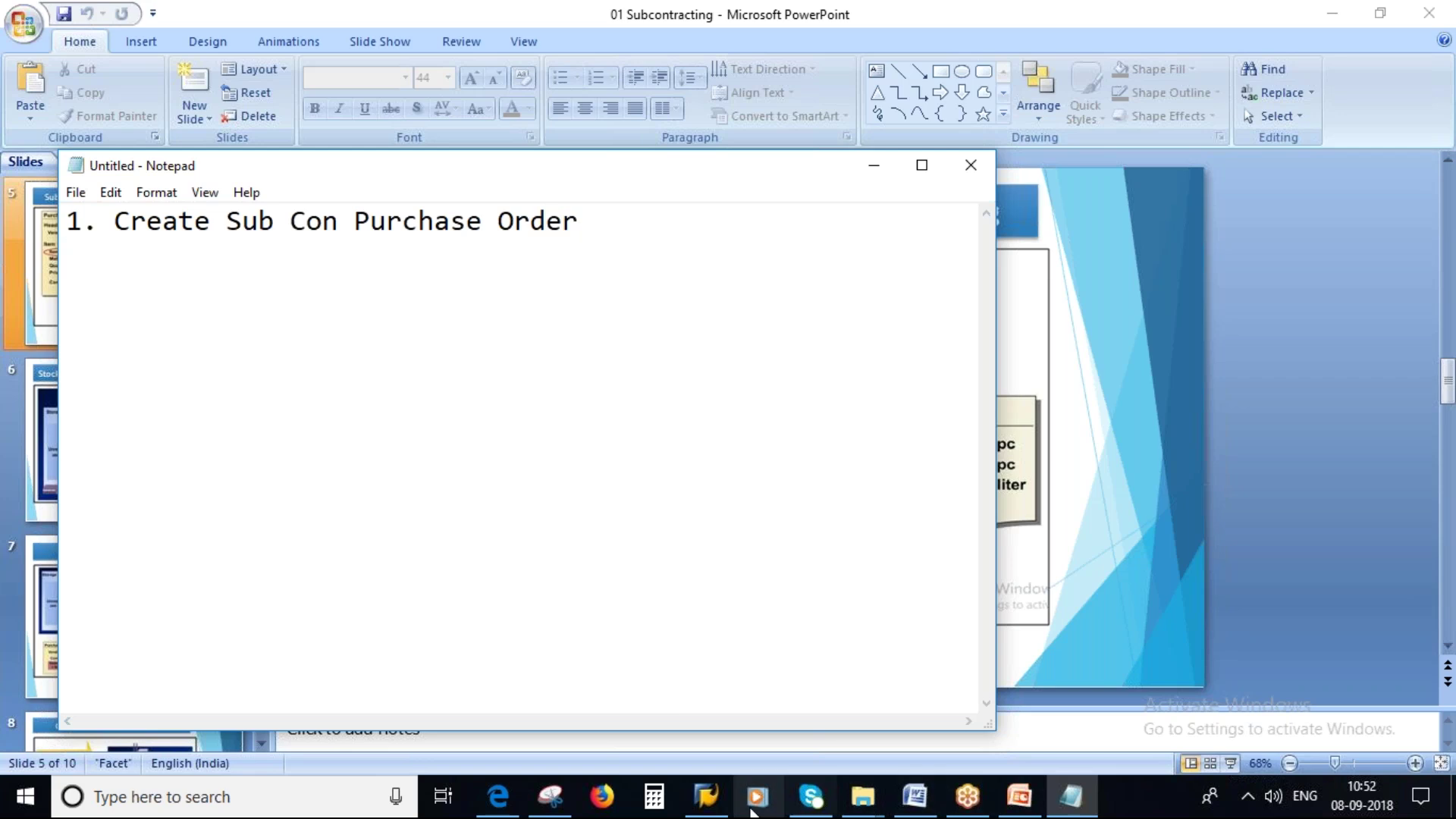
Step: Switch to SAP Logon, open the Acutesoft system and log on as qmuser with the account password
click(715, 812)
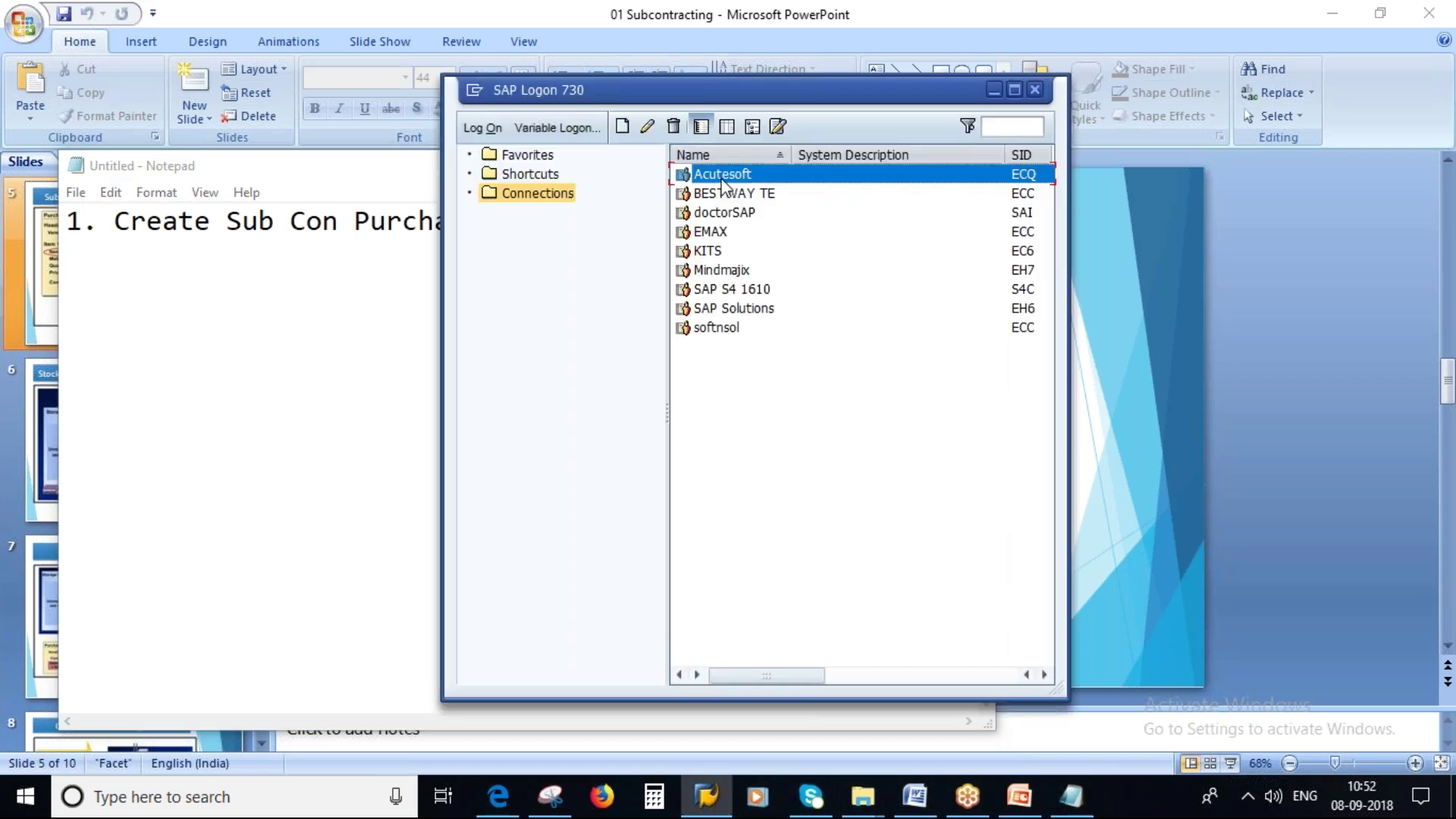
double_click(723, 177)
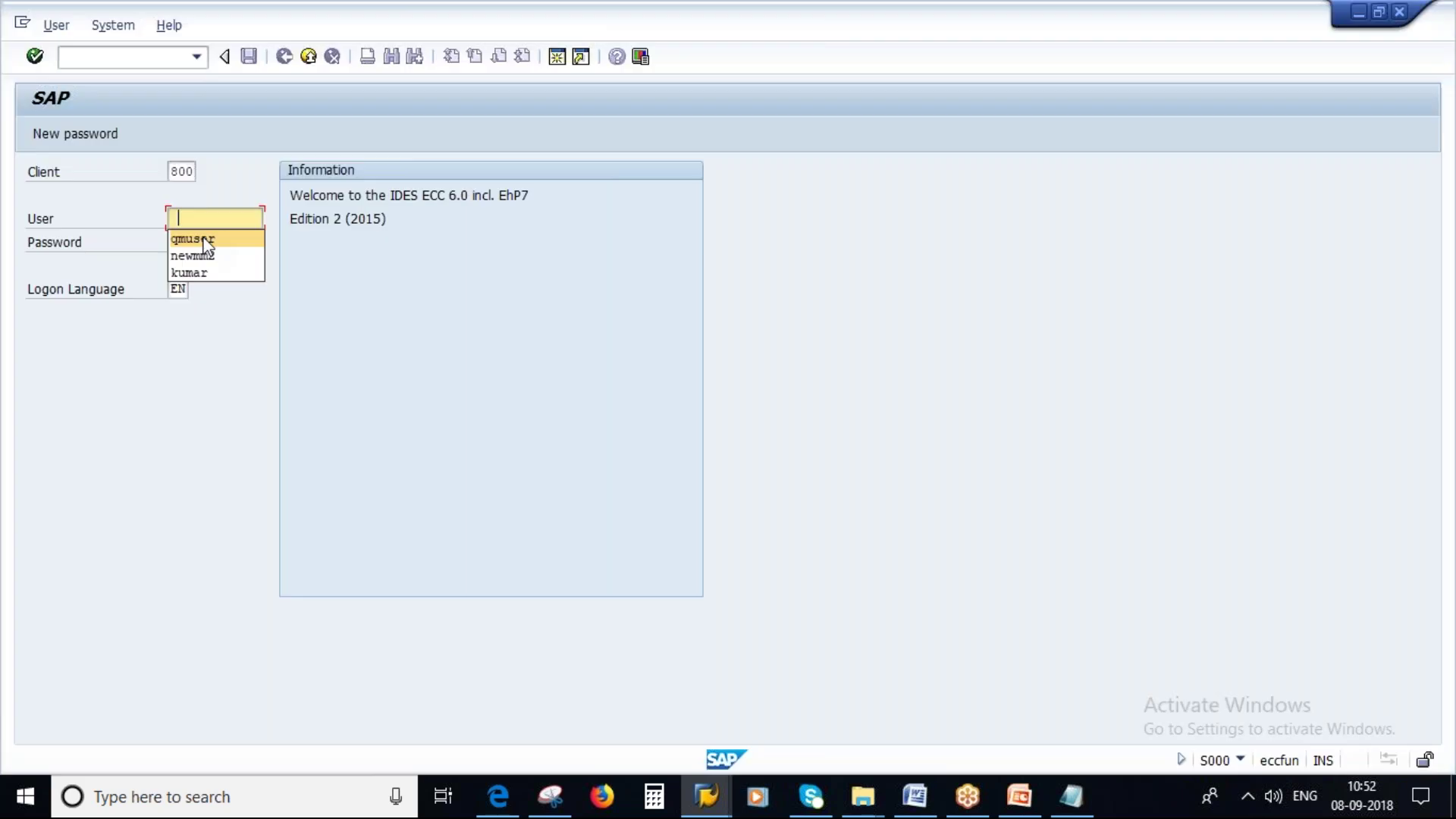
click(195, 237)
key(Tab)
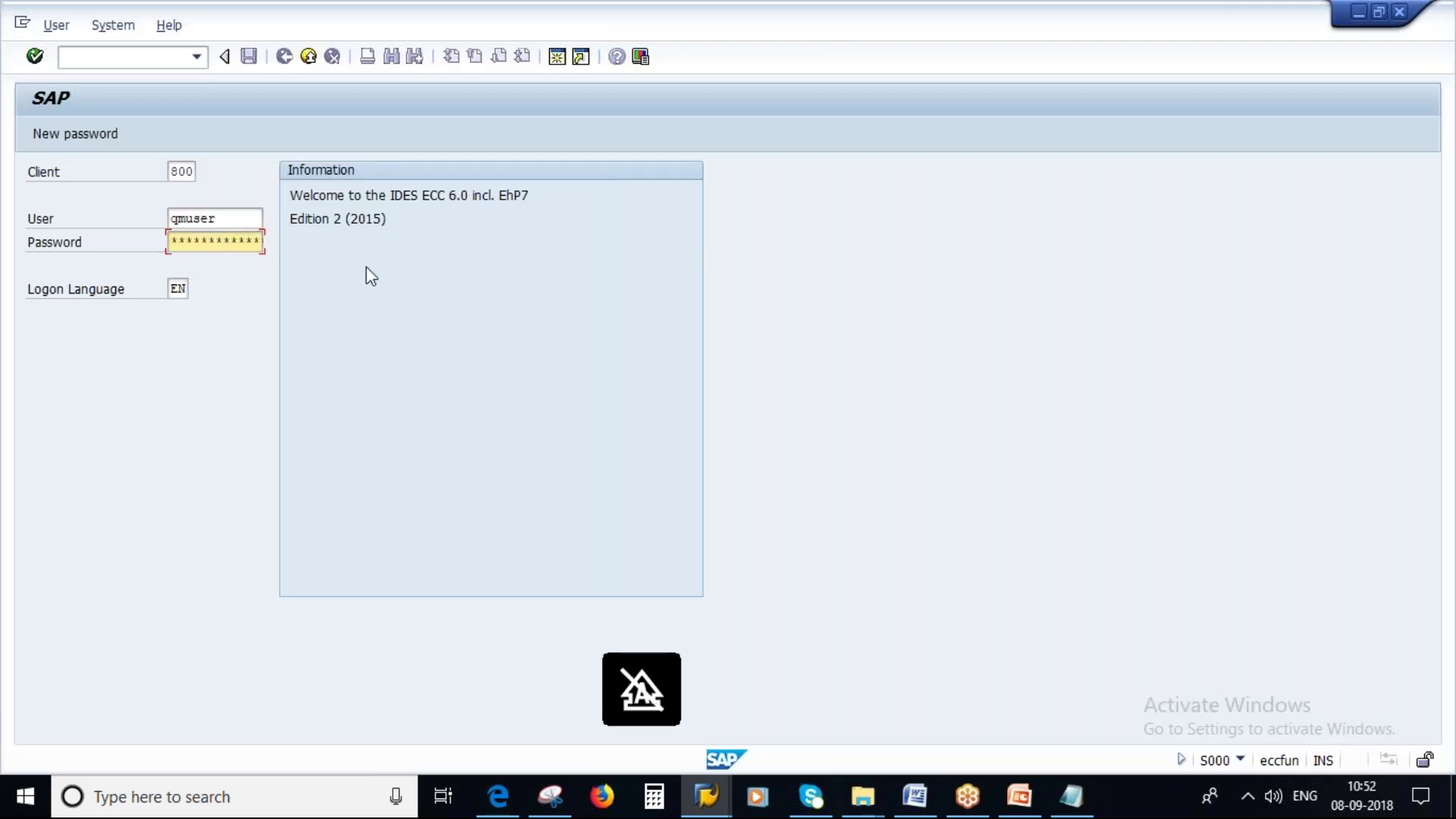
key(Return)
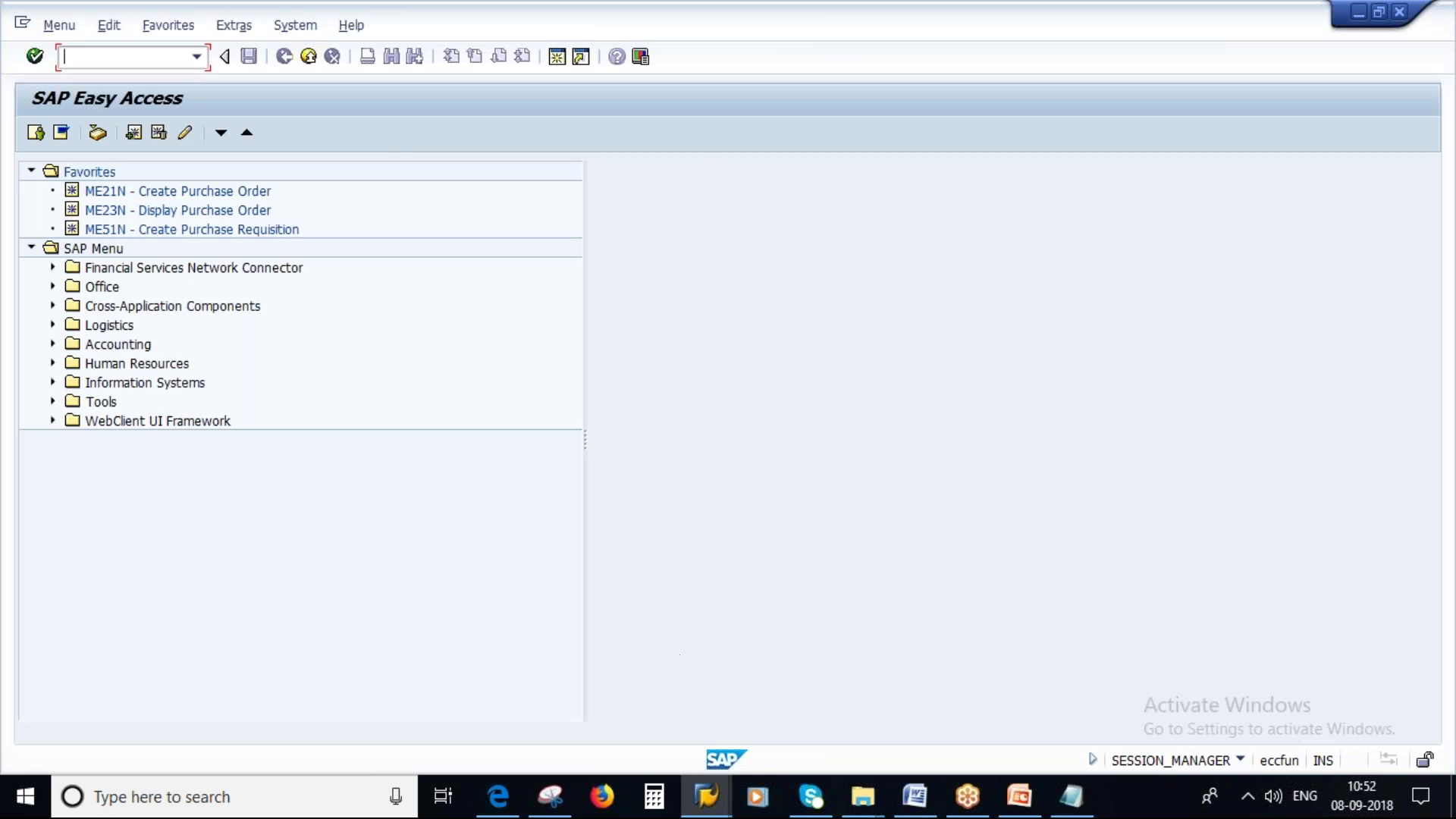
Step: Run transaction MM60 to list materials of plant 1000 with material type FERT created by qmuser
text(mm60)
key(Return)
click(288, 218)
text(1000)
key(Return)
click(290, 266)
click(292, 301)
click(301, 318)
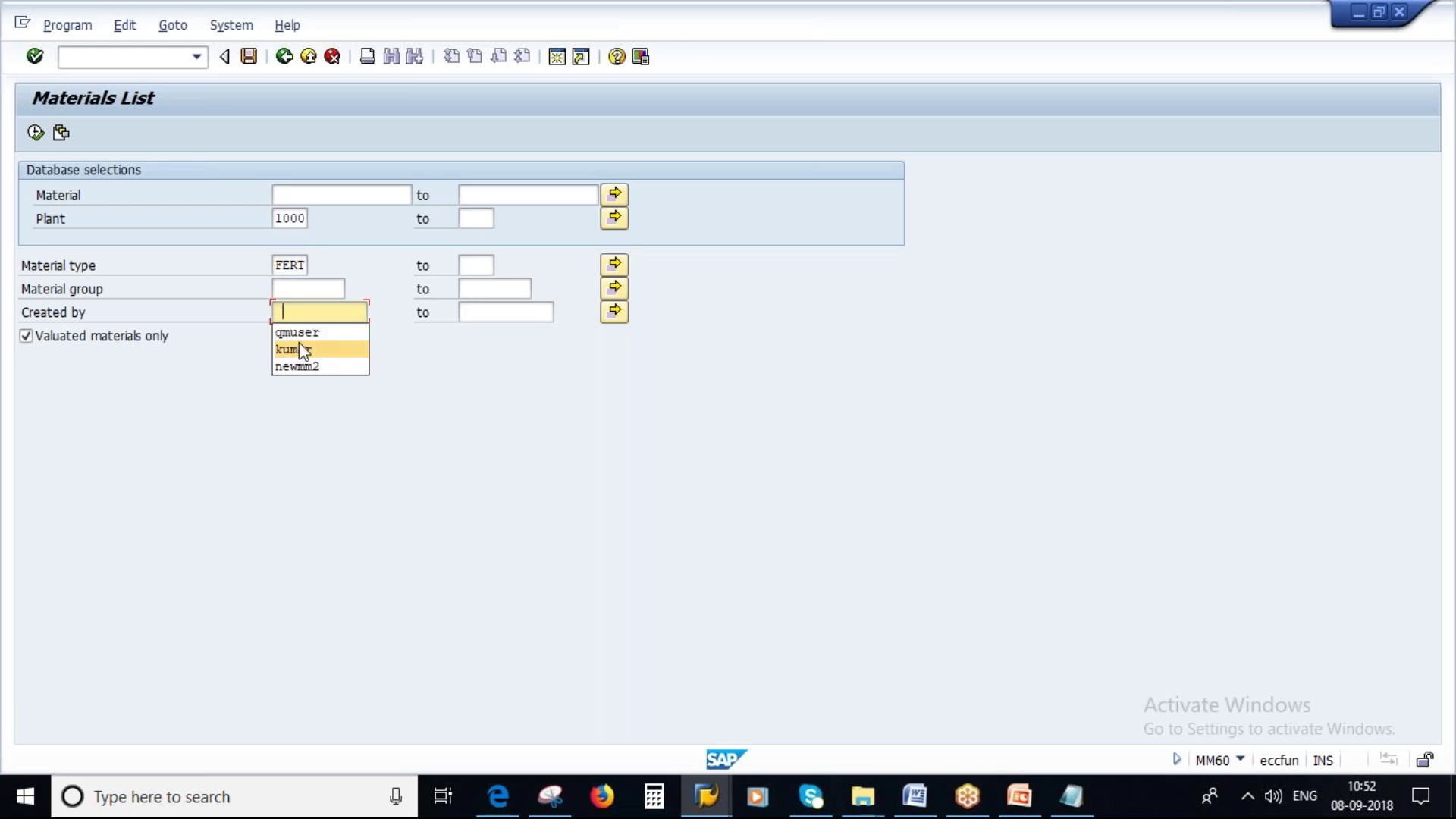
click(299, 329)
key(F8)
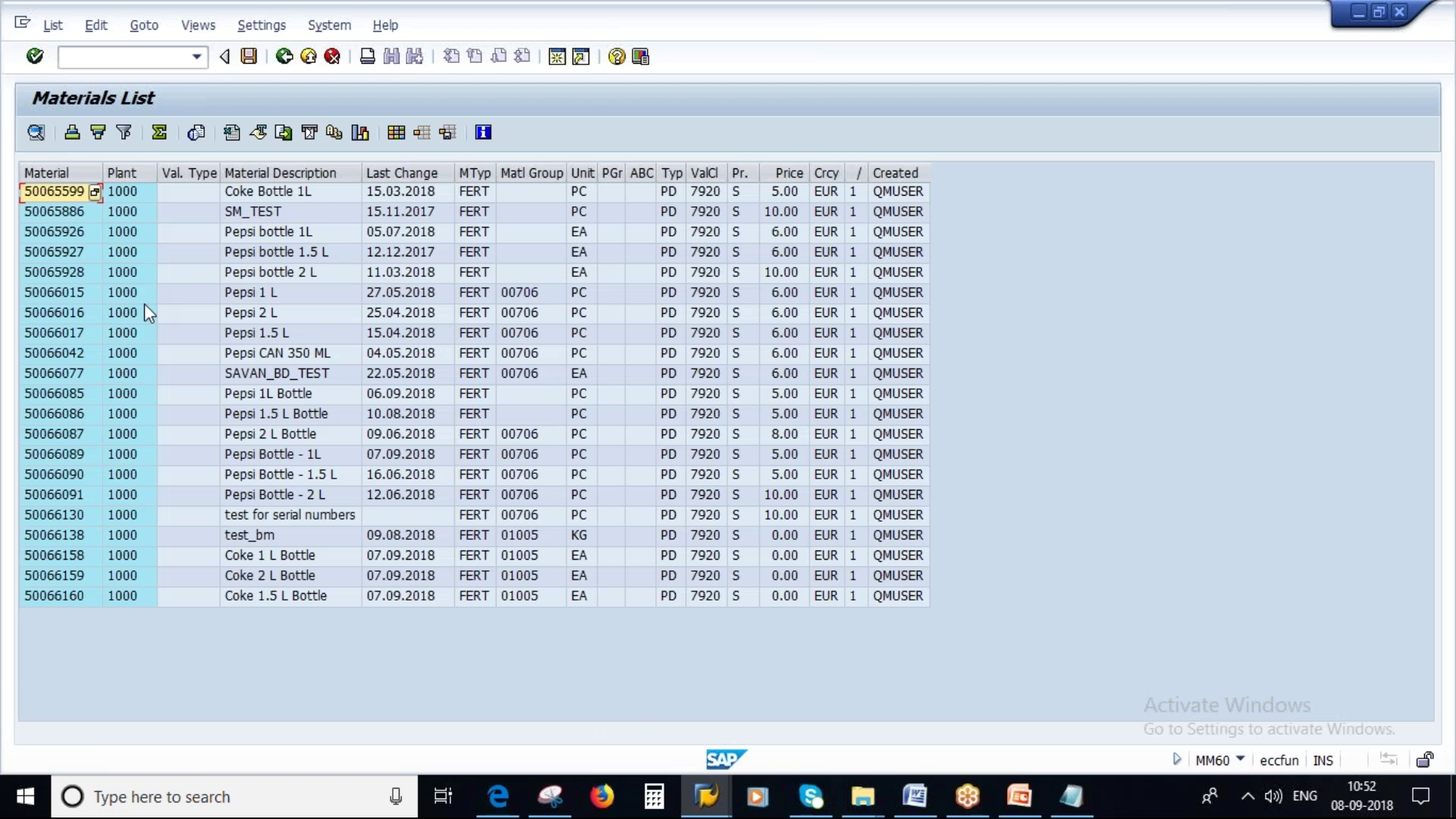
Step: Select material 50066089, Pepsi Bottle - 1L, in the list and open transaction CS03 in a new session
click(292, 456)
click(78, 453)
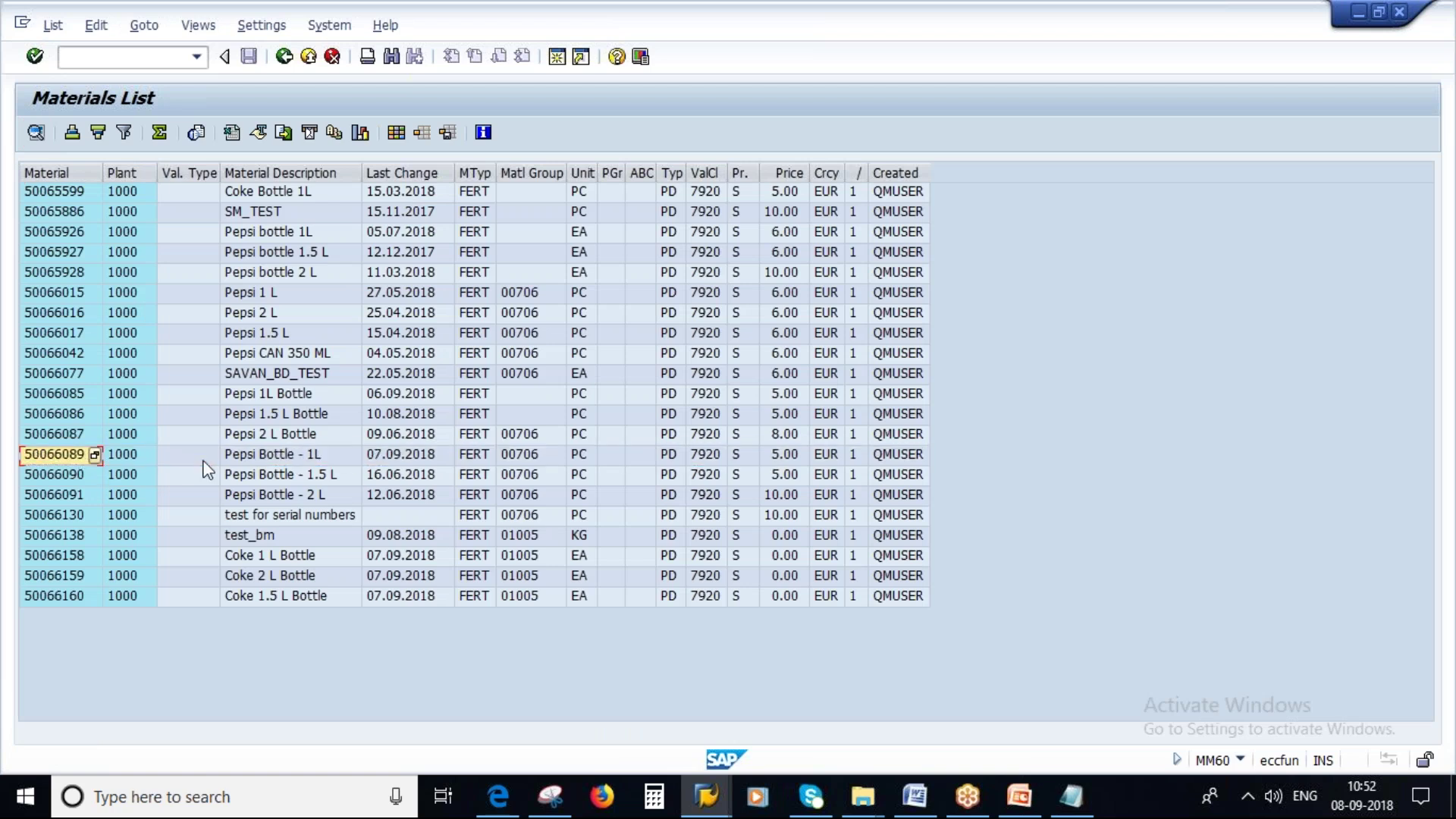
click(557, 58)
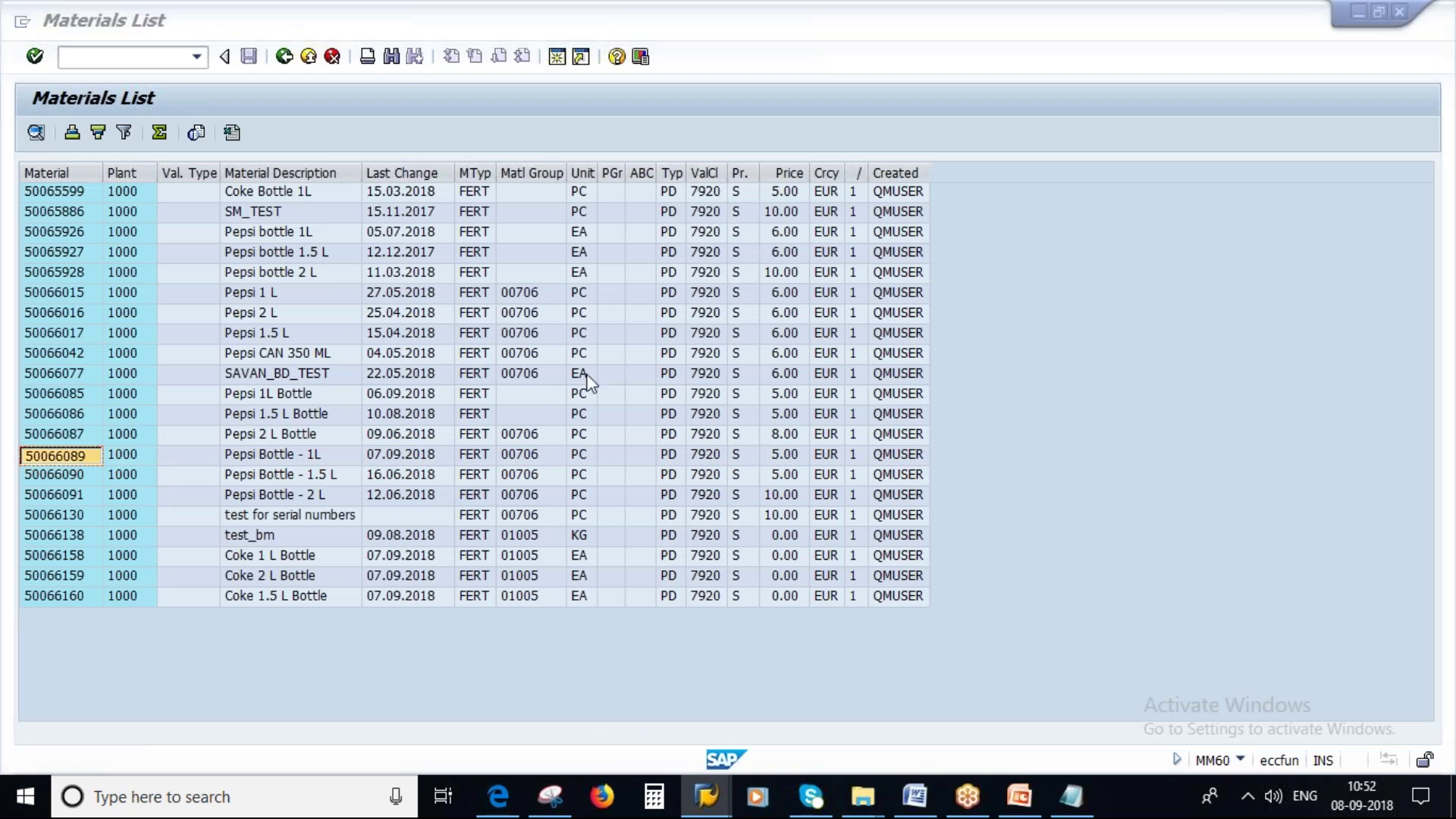
text(cs03)
key(Return)
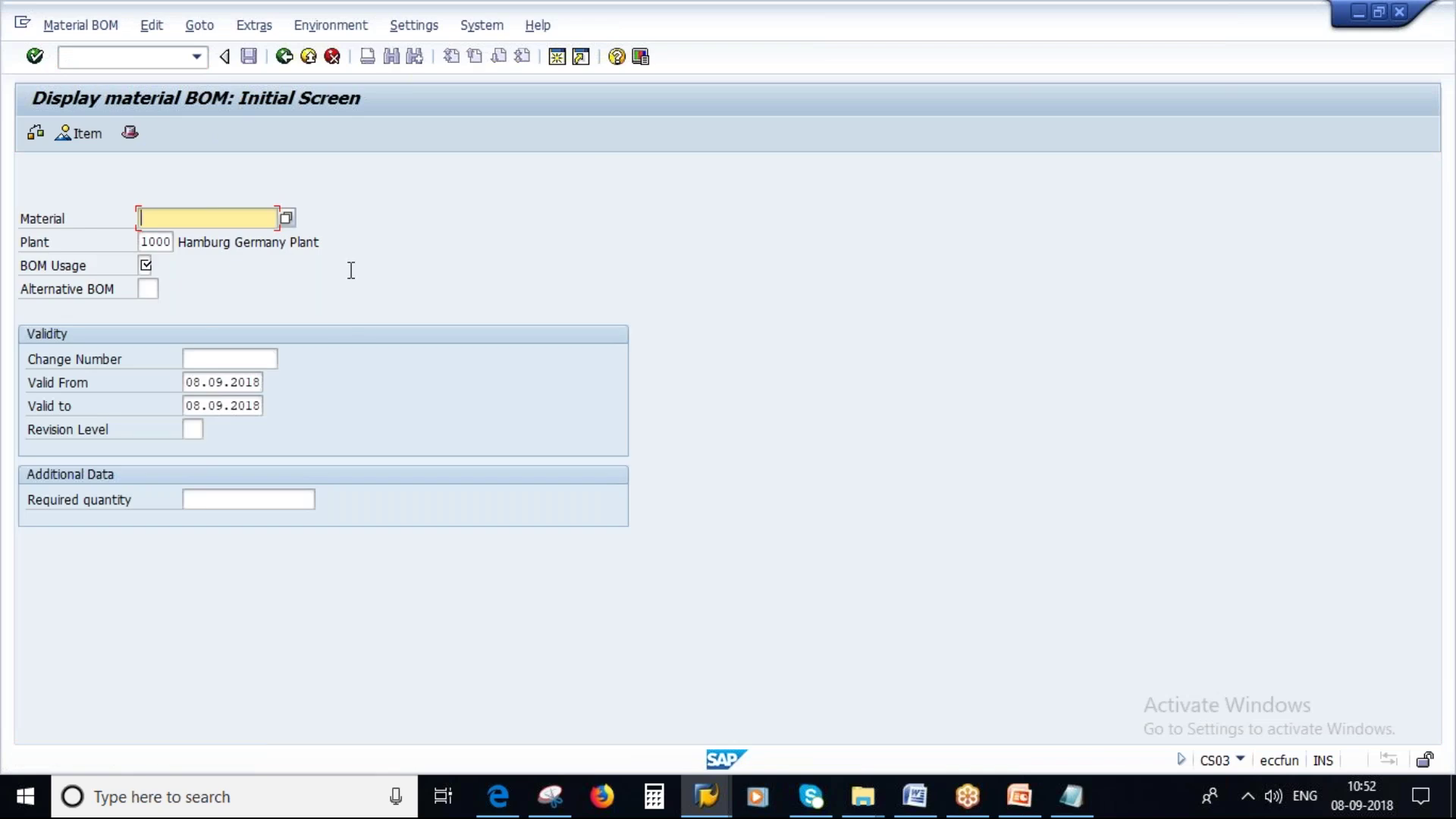
Step: Display the BOM items of material 50066089 for plant 1000, BOM usage 1, alternative 1
text(50066089)
click(145, 243)
click(145, 265)
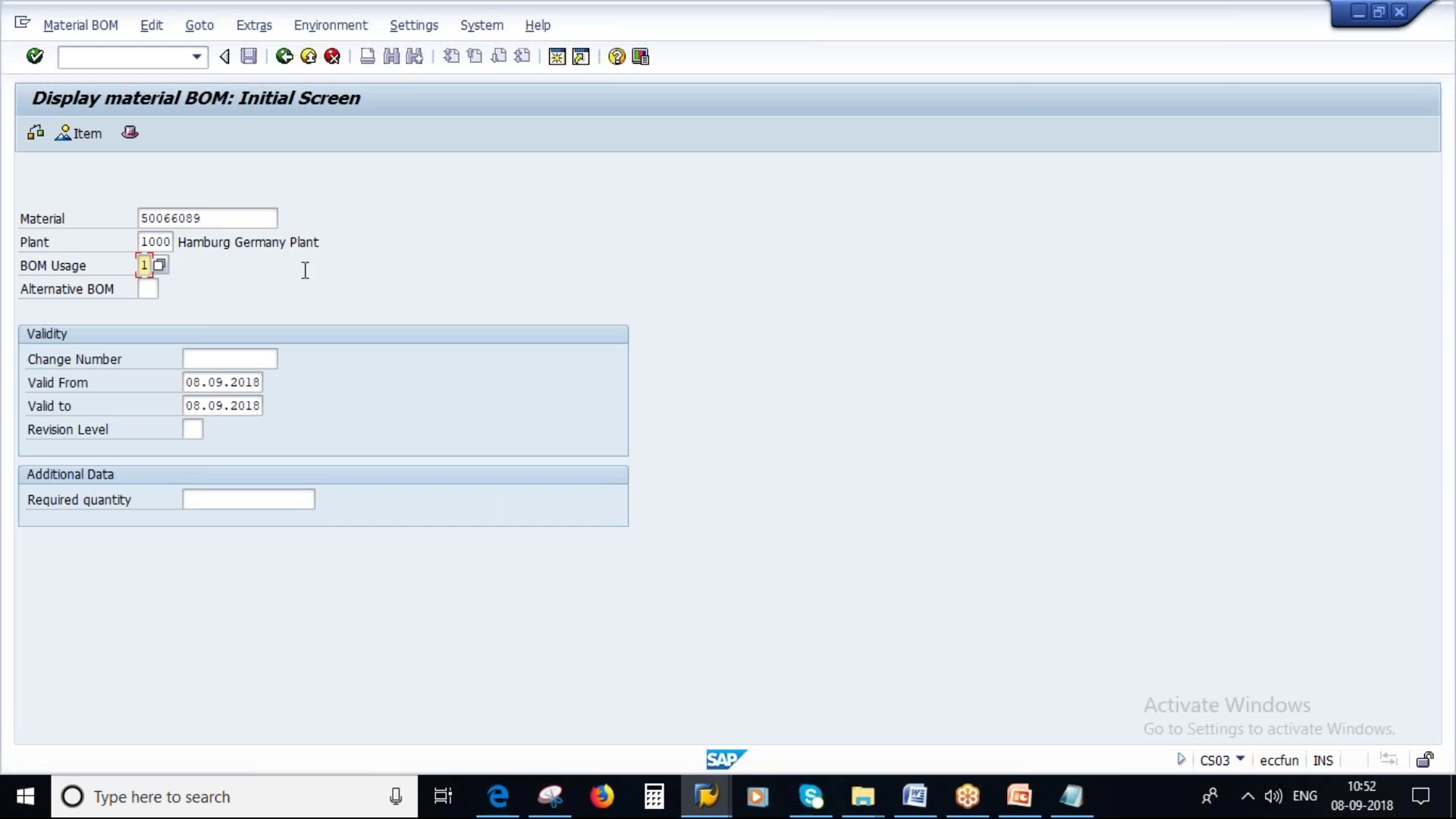
key(Return)
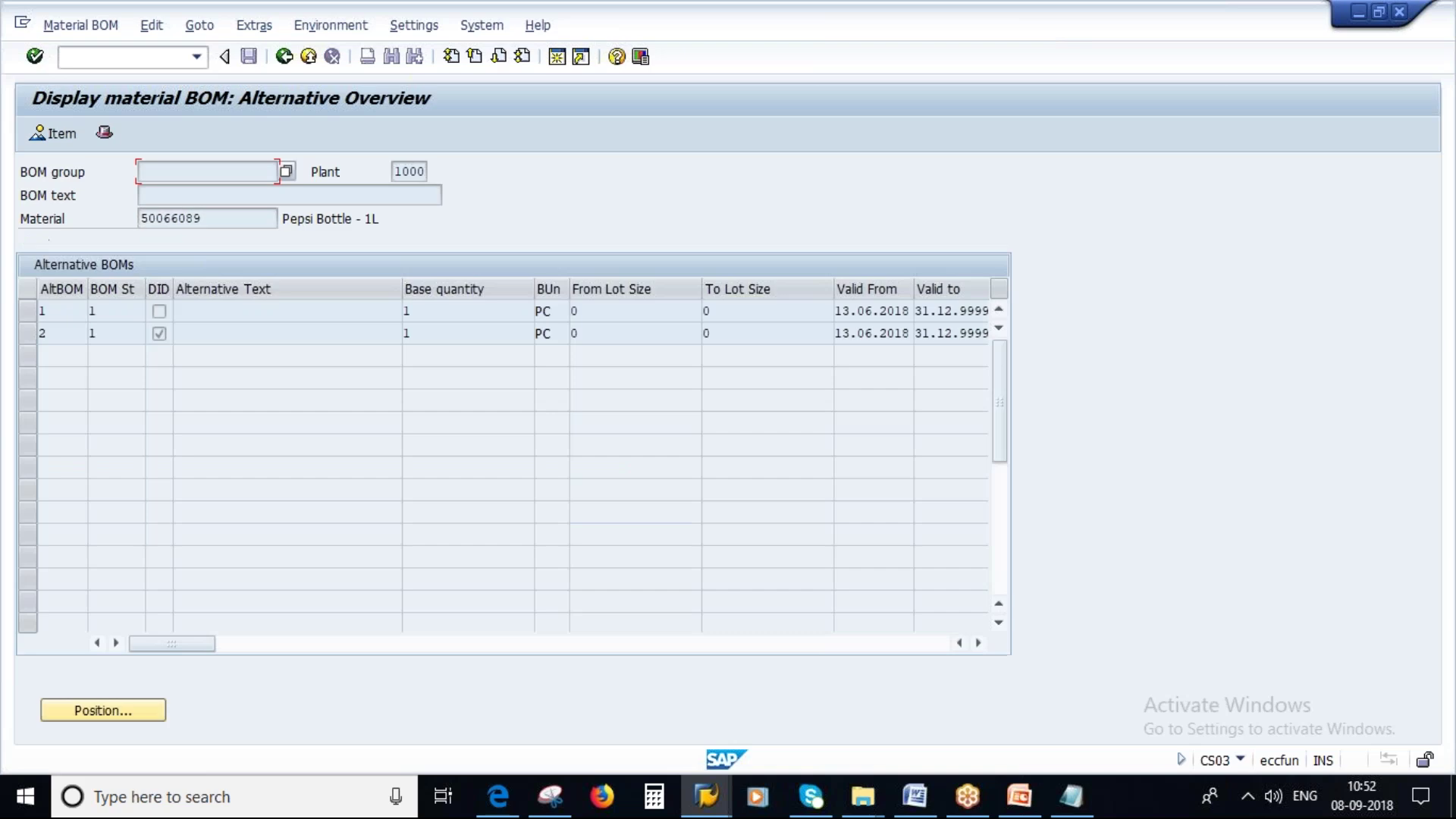
click(27, 311)
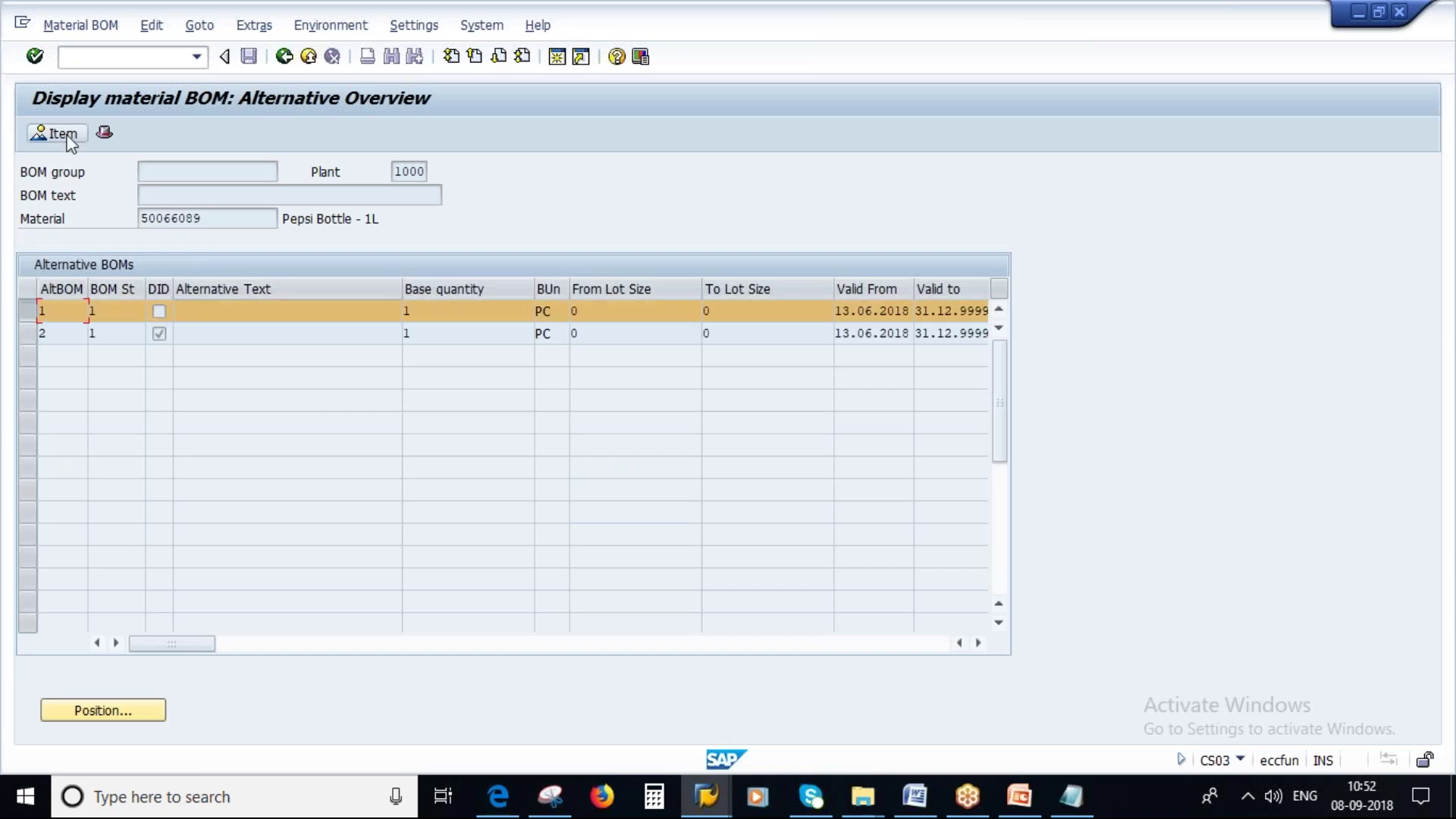
click(68, 138)
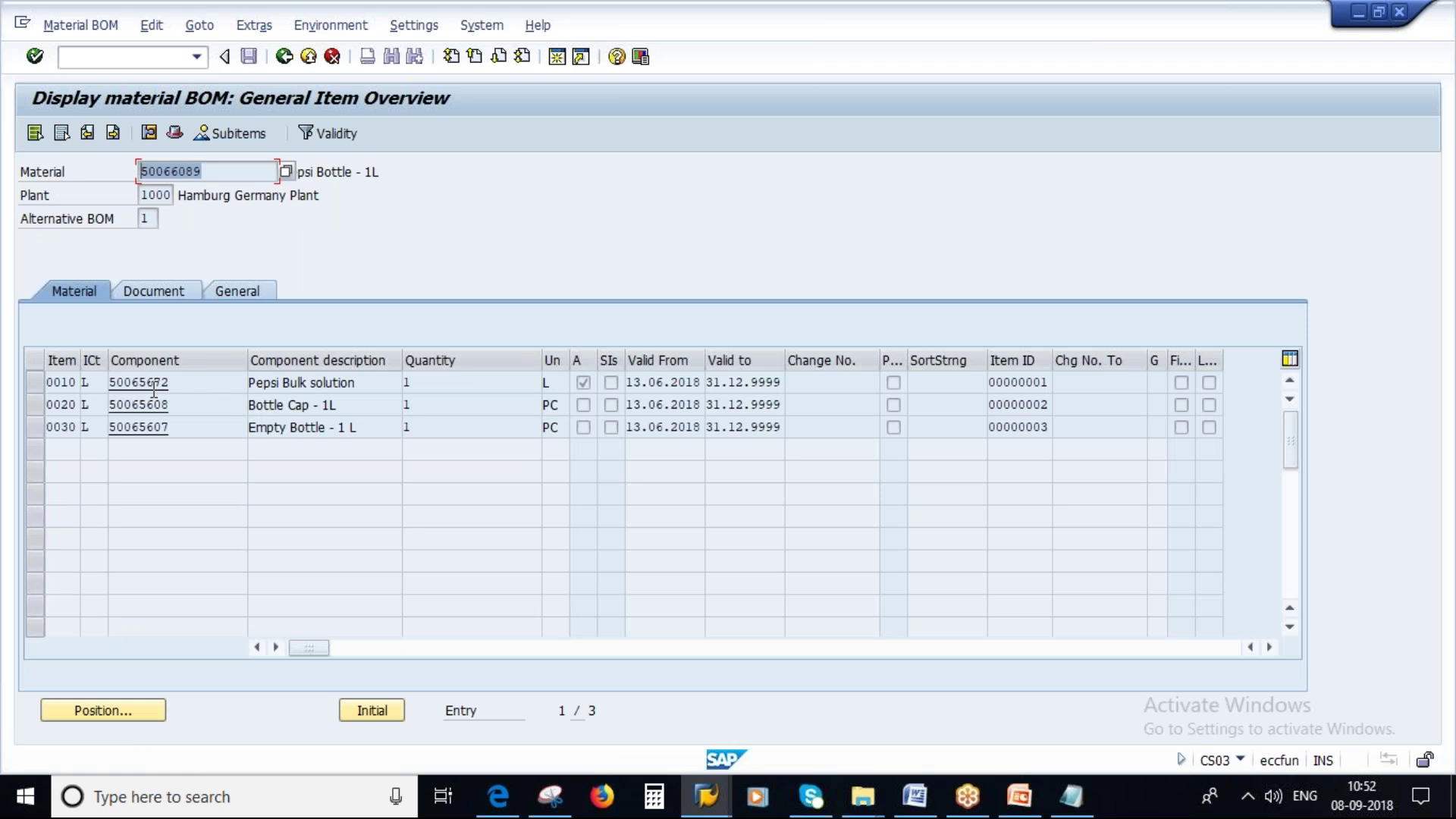
Step: Go through the component descriptions in the Pepsi Bottle - 1L BOM, from the bulk solution to the empty bottle
click(370, 389)
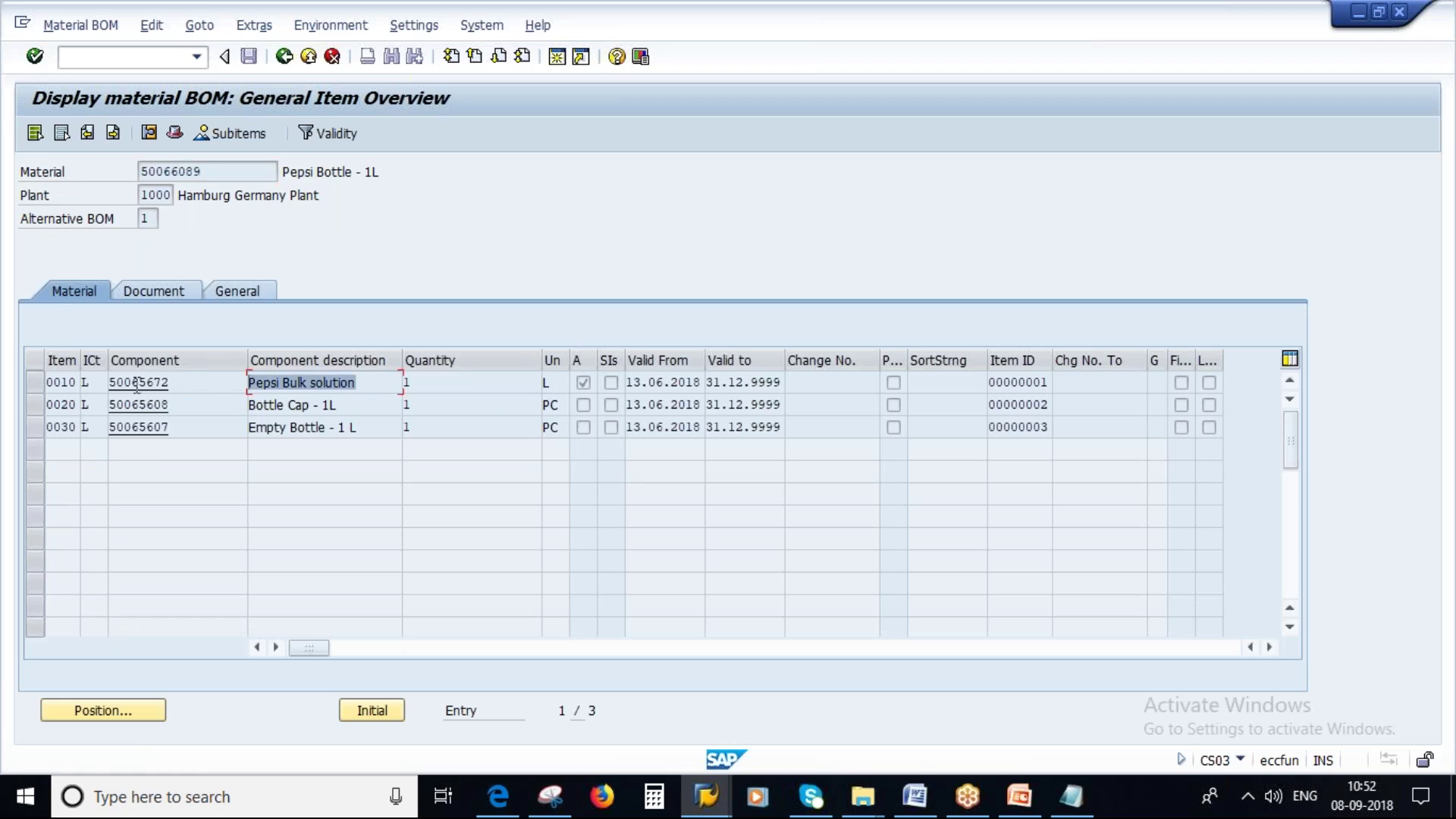
click(347, 404)
key(Down)
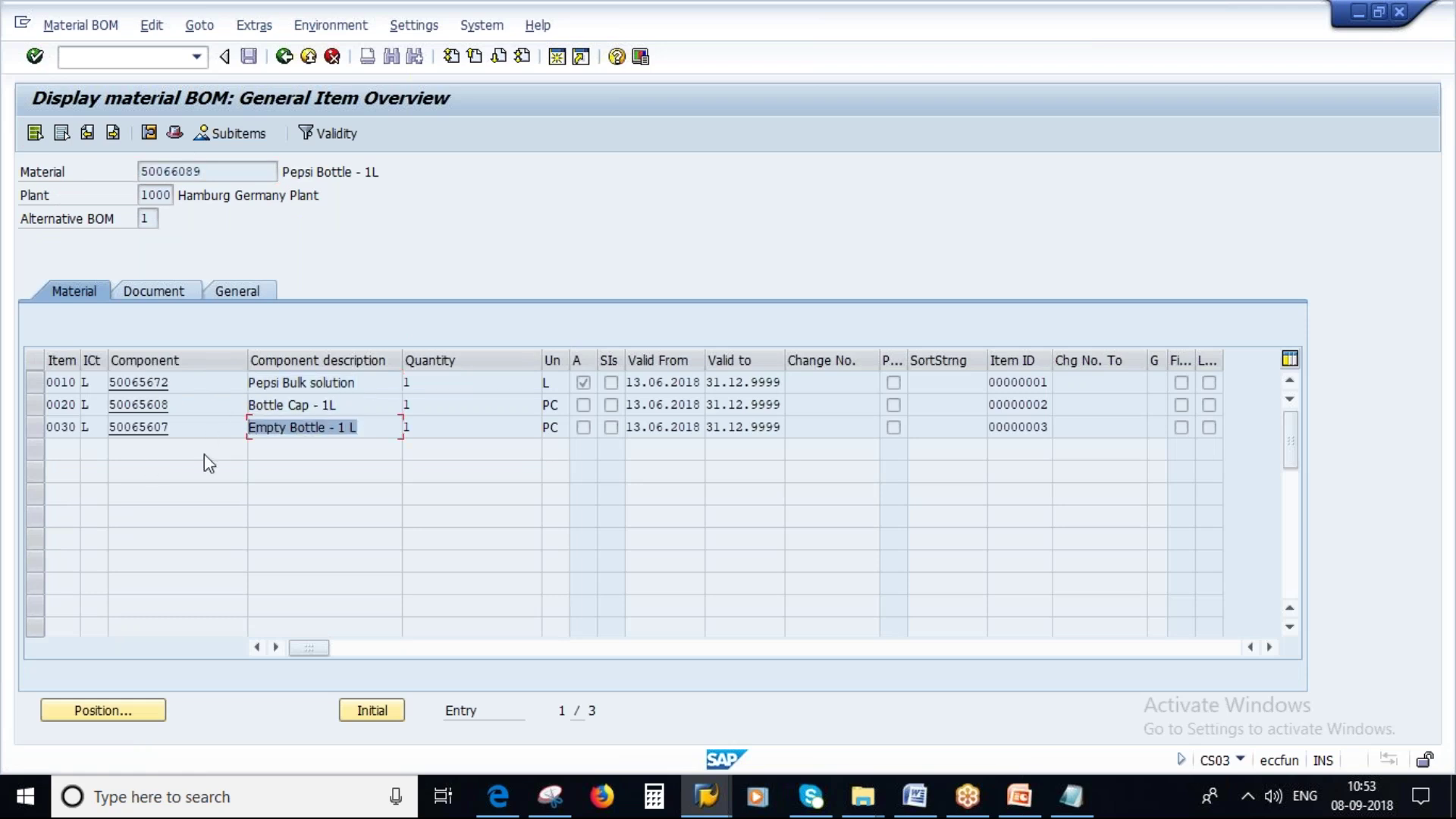
key(F3)
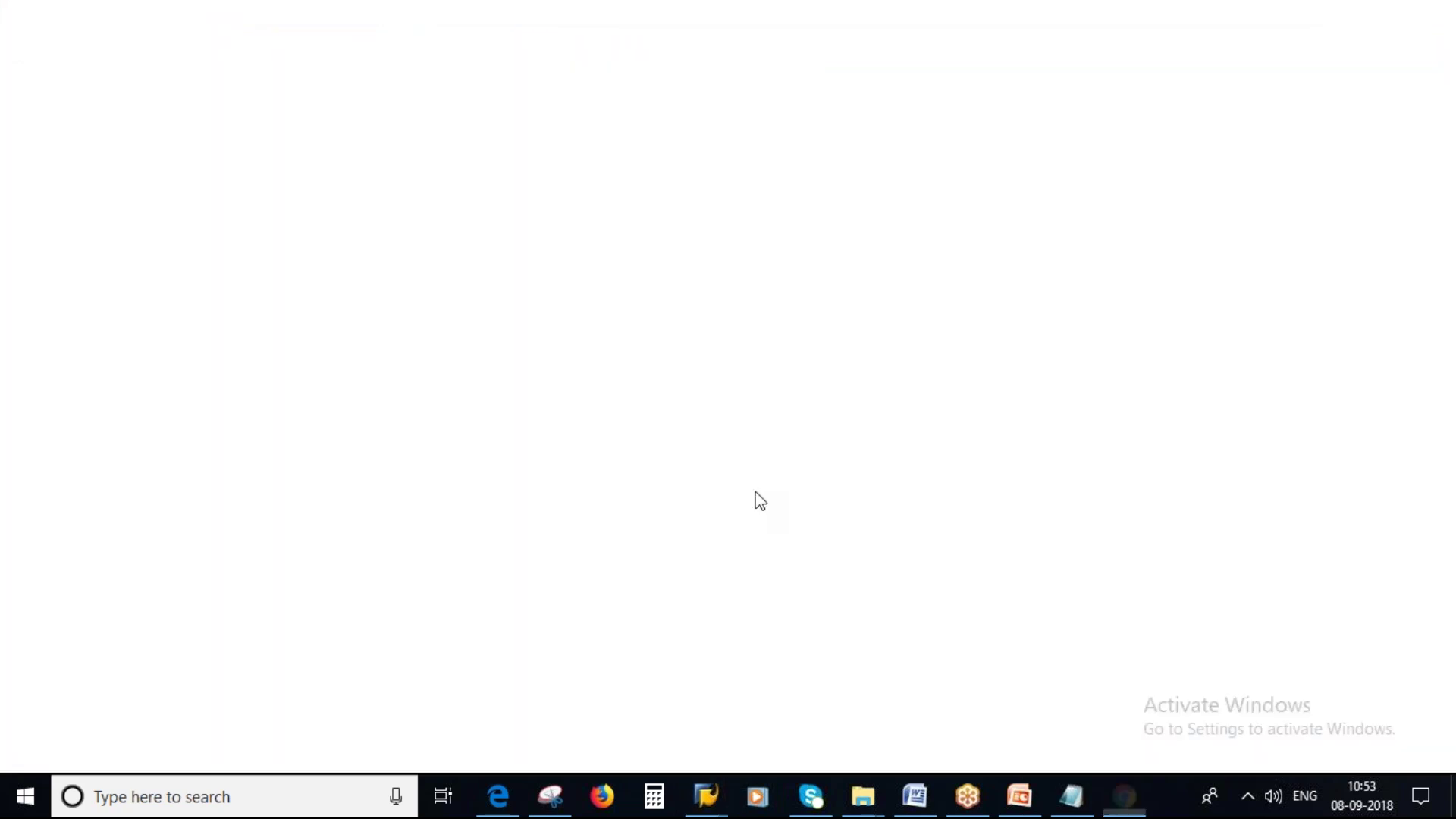
Step: Switch to Chrome, search Google for "pepsi bottle 1l" and browse the image results
click(461, 651)
text(peps)
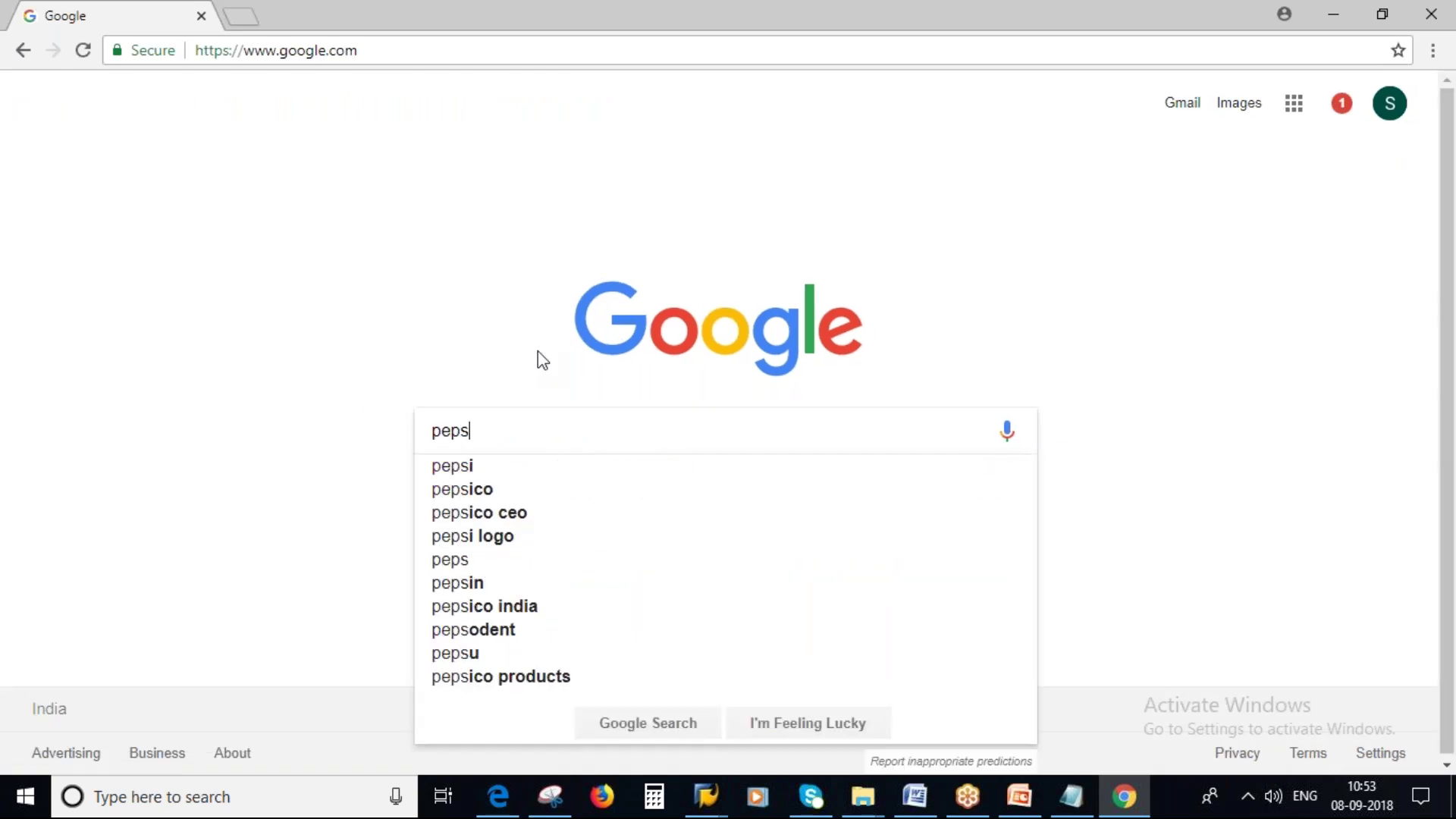
text(i bottle 1l)
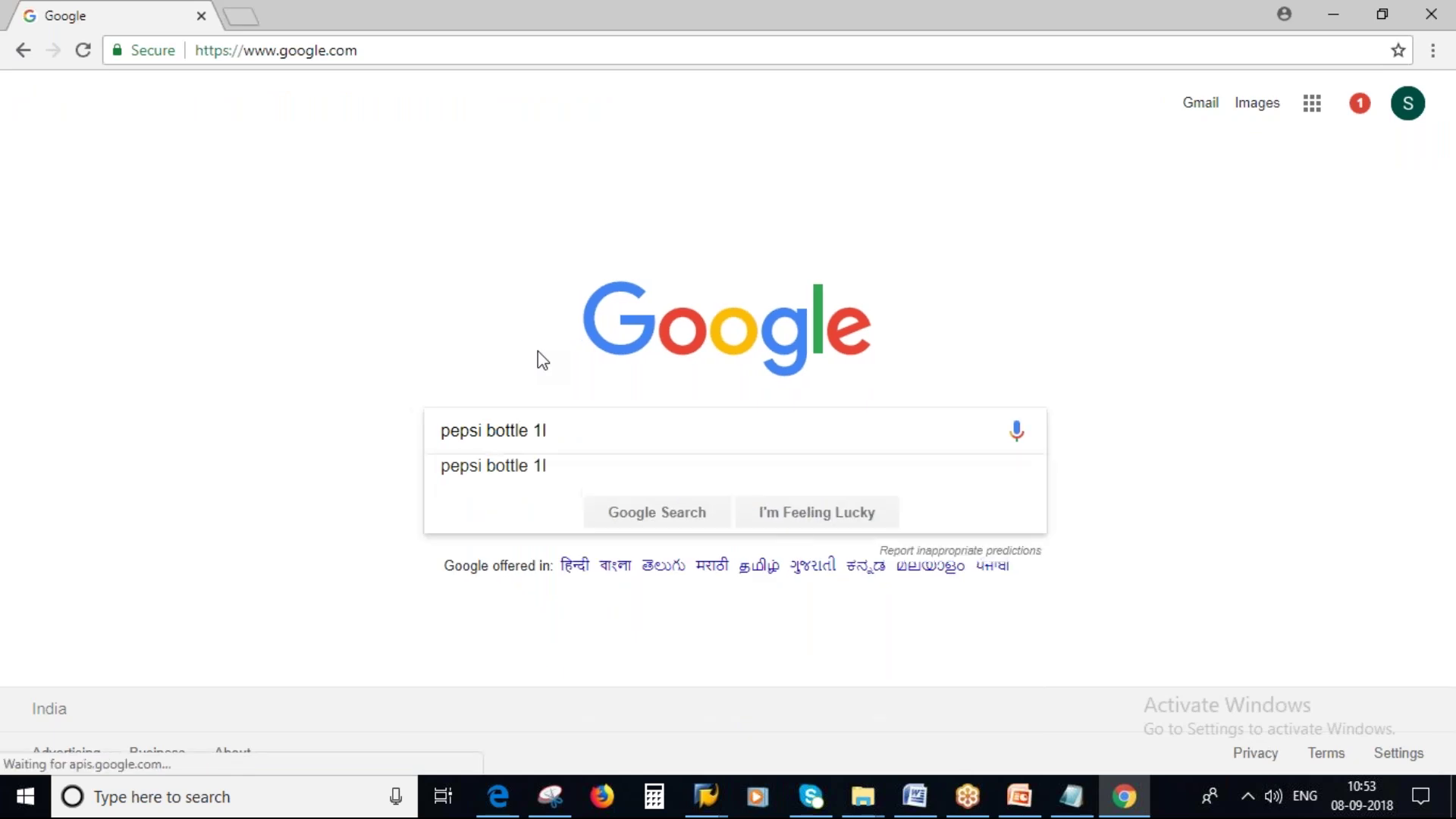
key(Return)
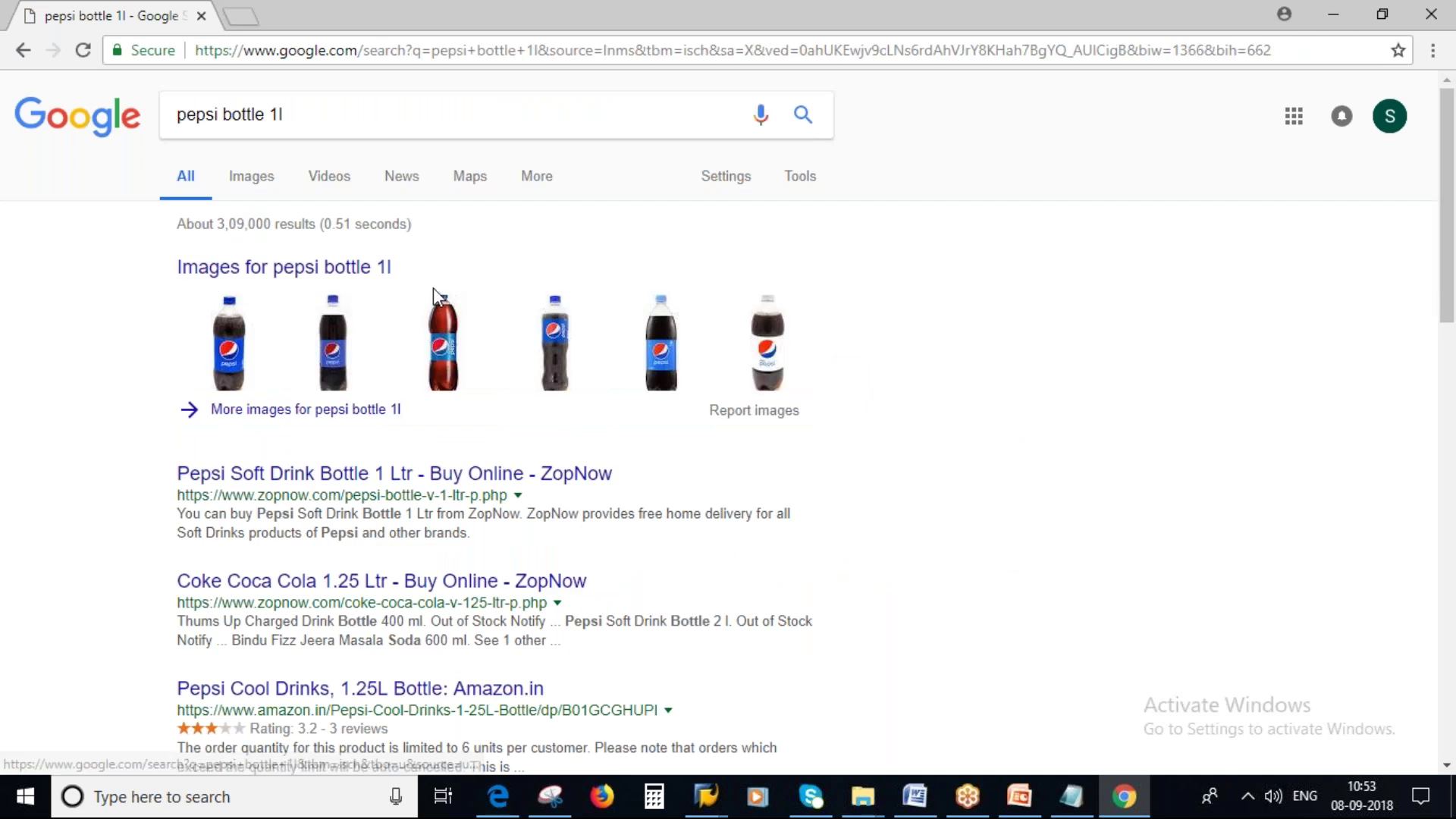
click(435, 296)
scroll(881, 514, down, 3)
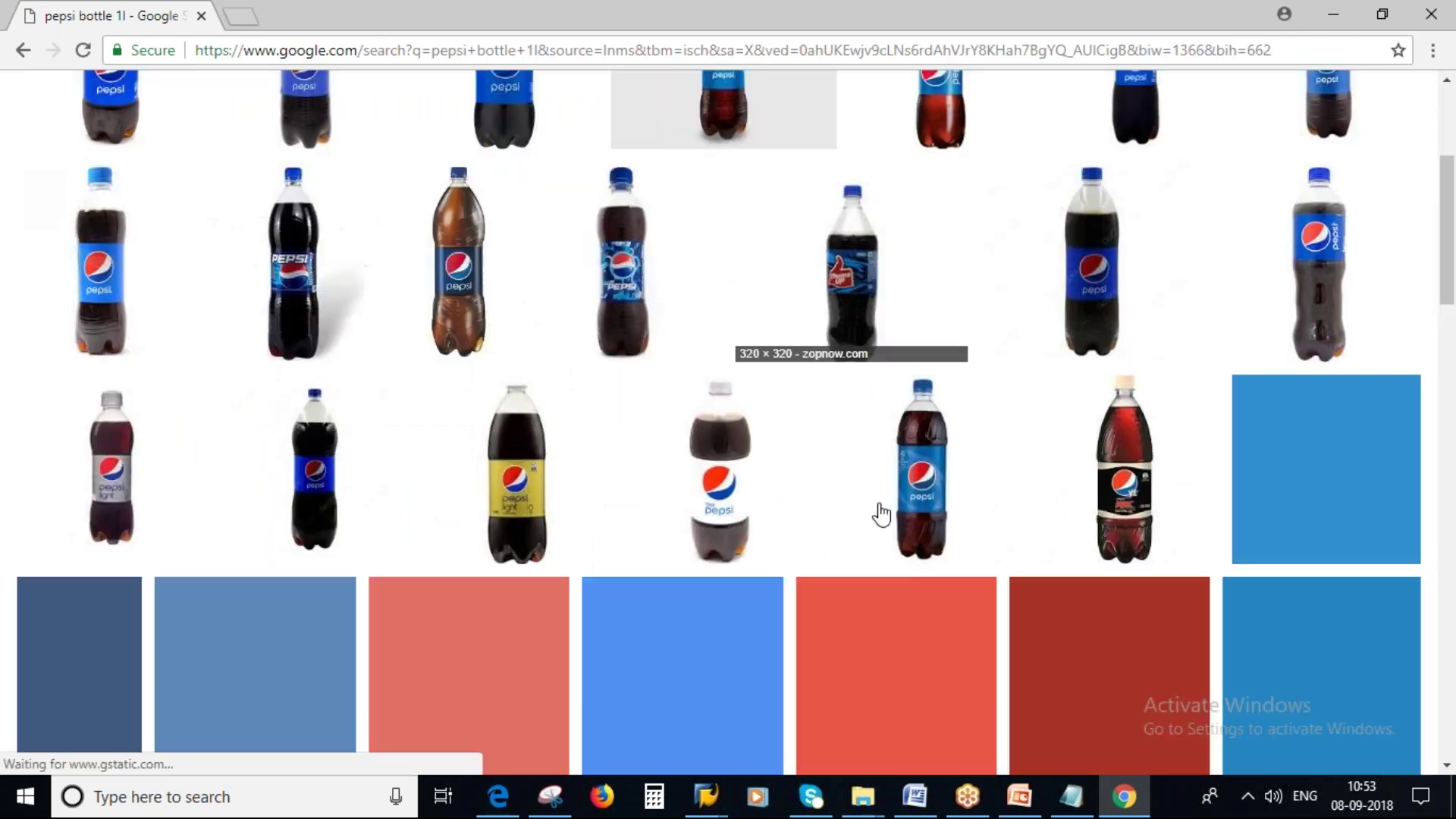
scroll(571, 473, down, 2)
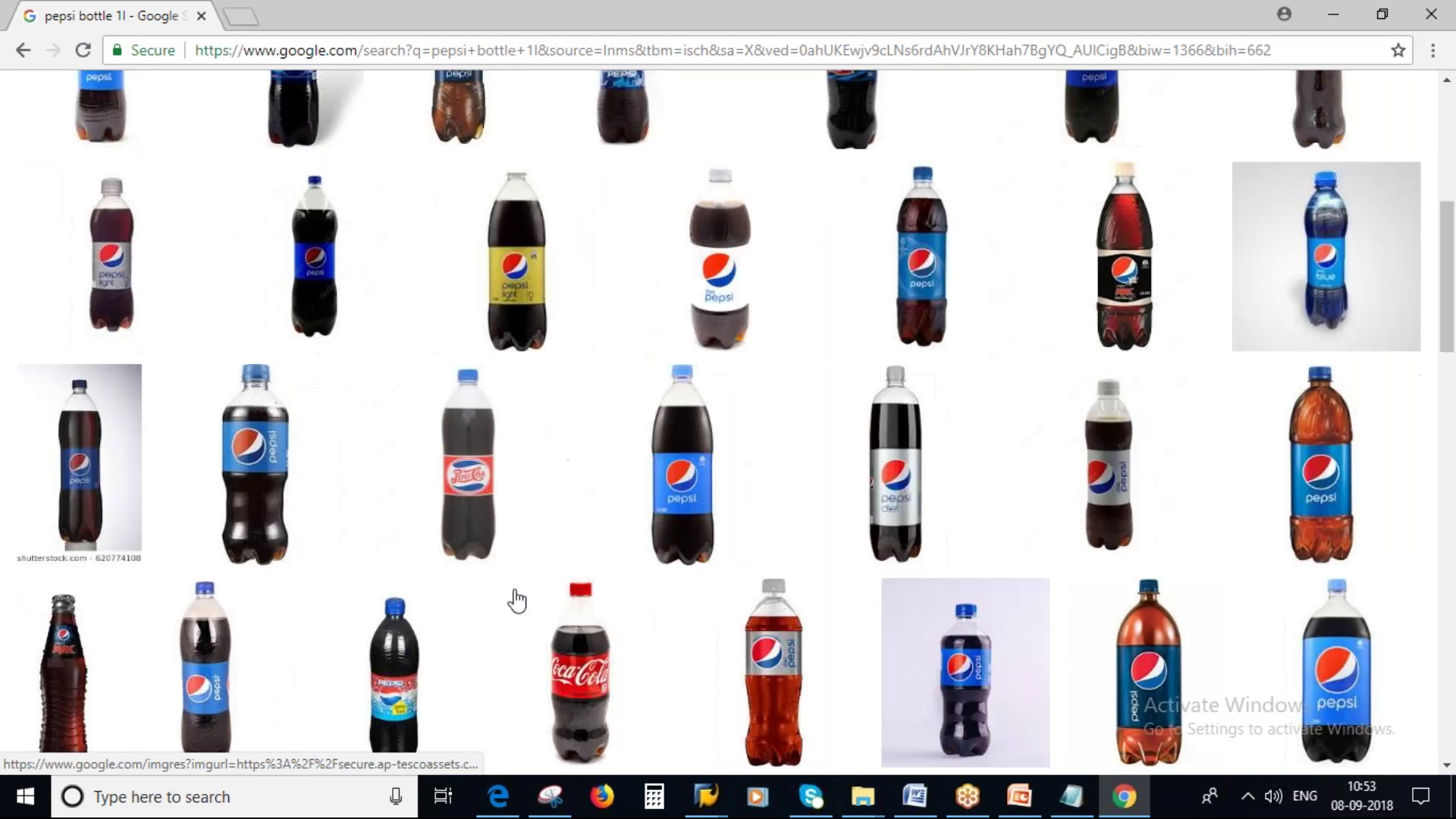
scroll(516, 600, down, 2)
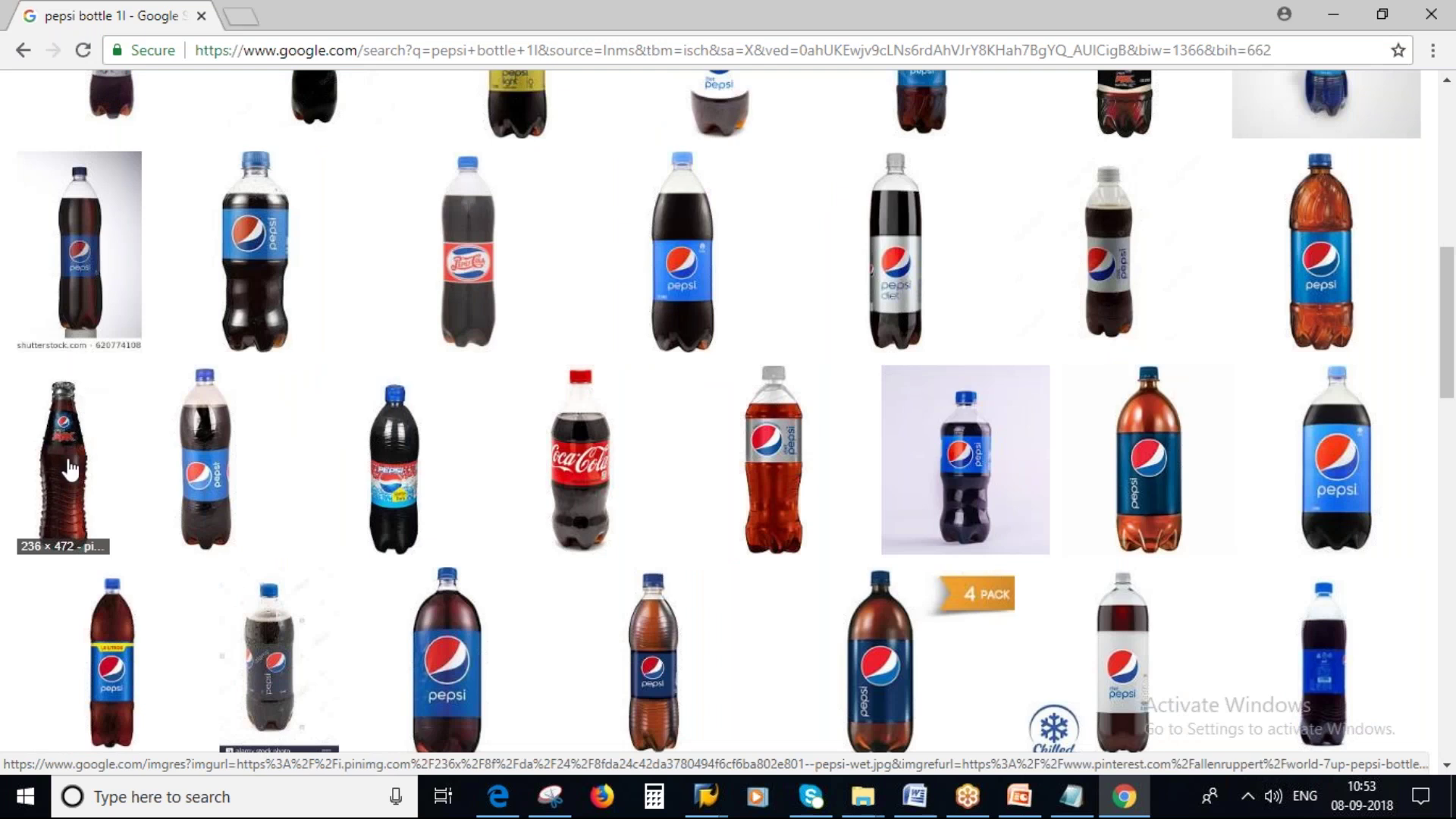
Step: Switch back to SAP and review the bottle cap and empty bottle components and the BOM's header material number
click(704, 798)
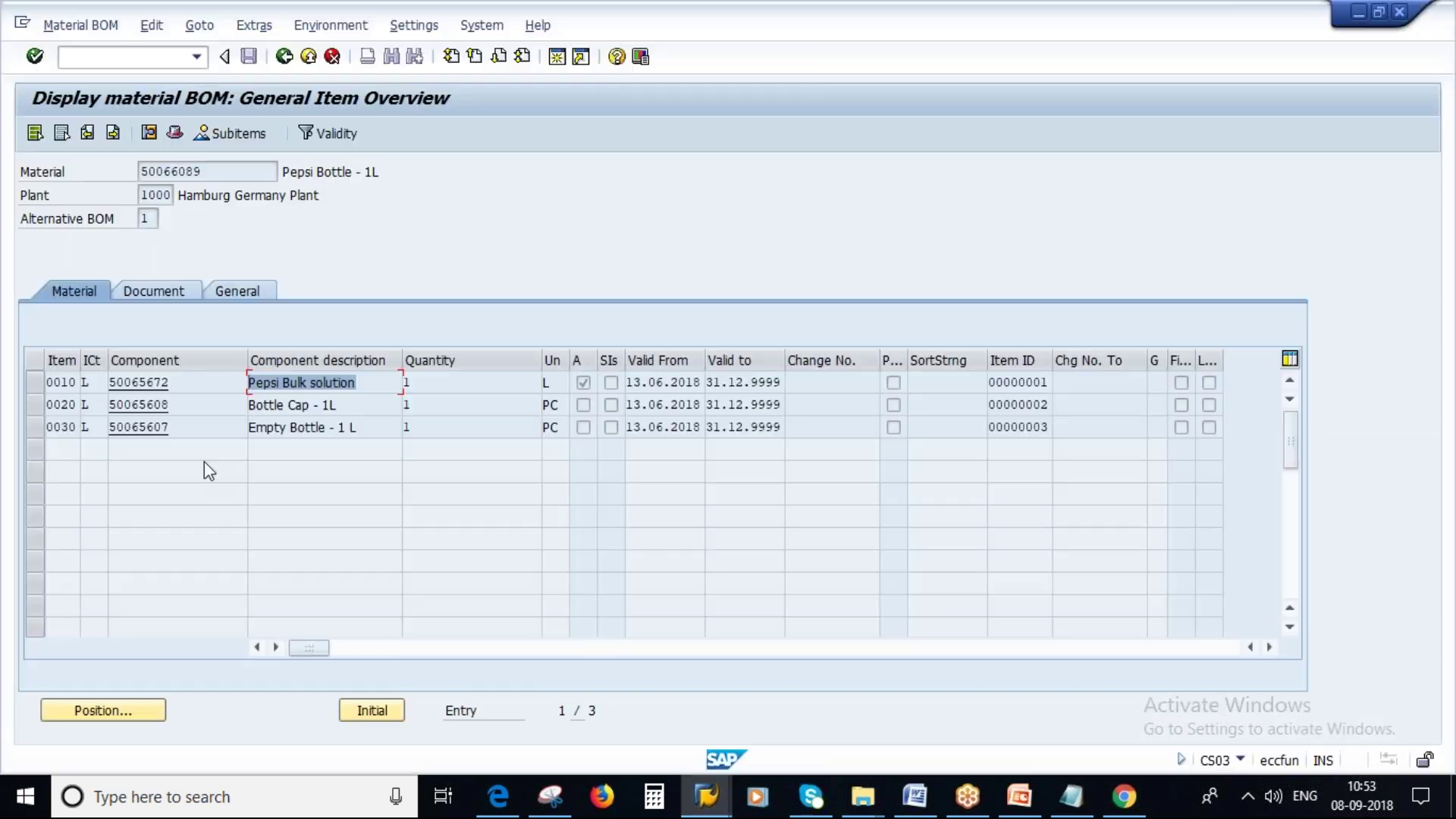
key(Tab)
key(Tab)
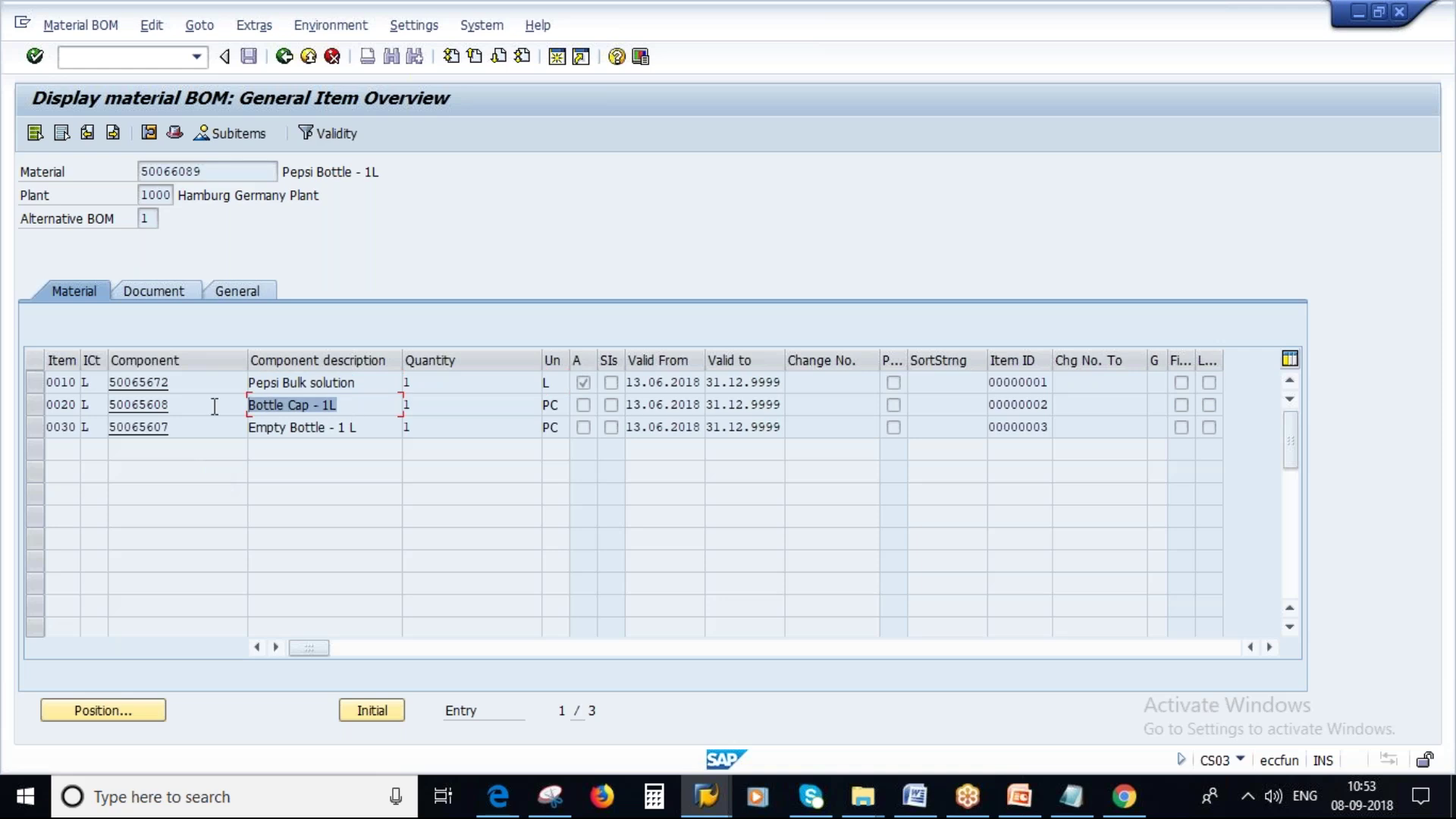
click(368, 424)
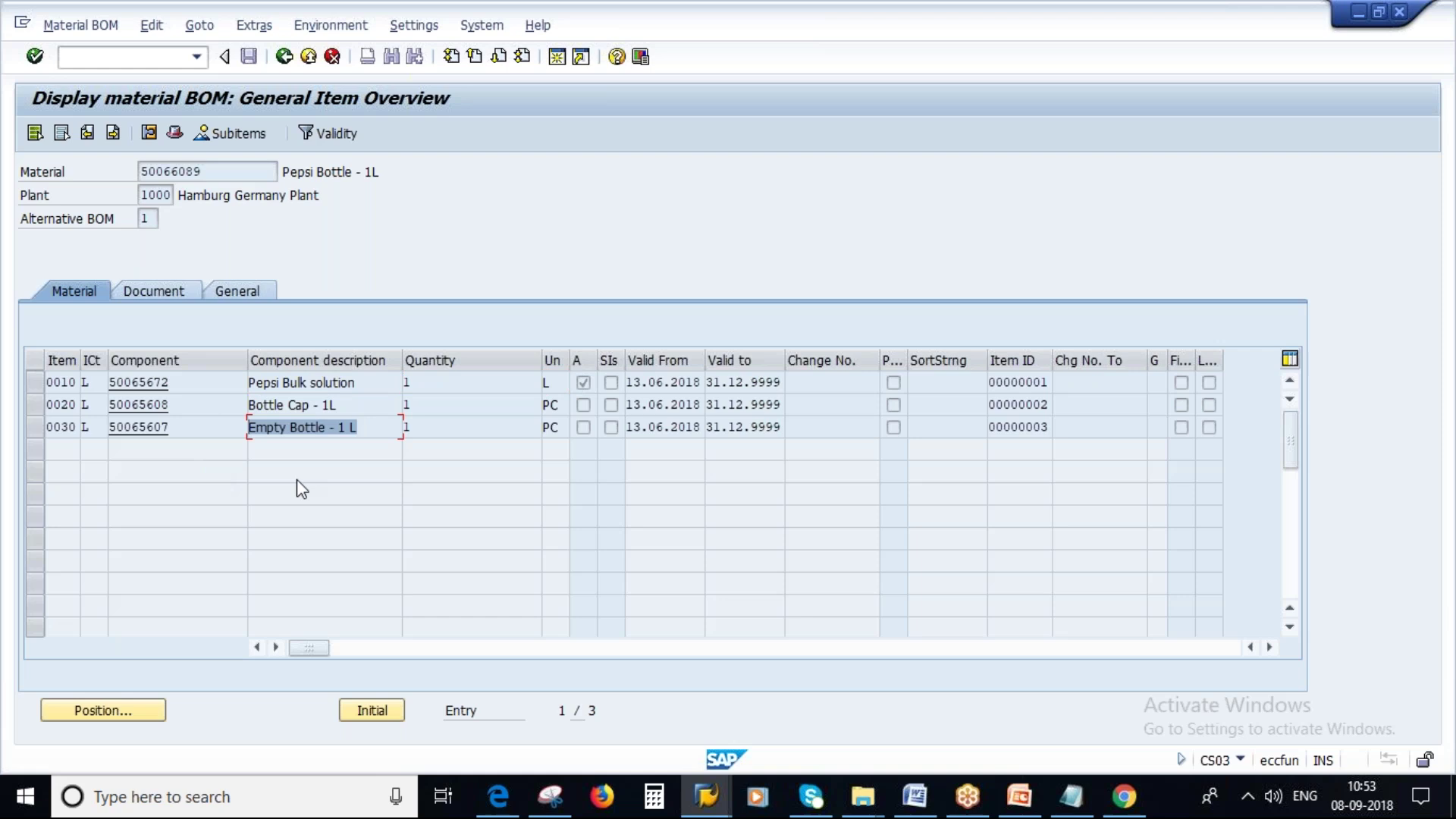
click(198, 172)
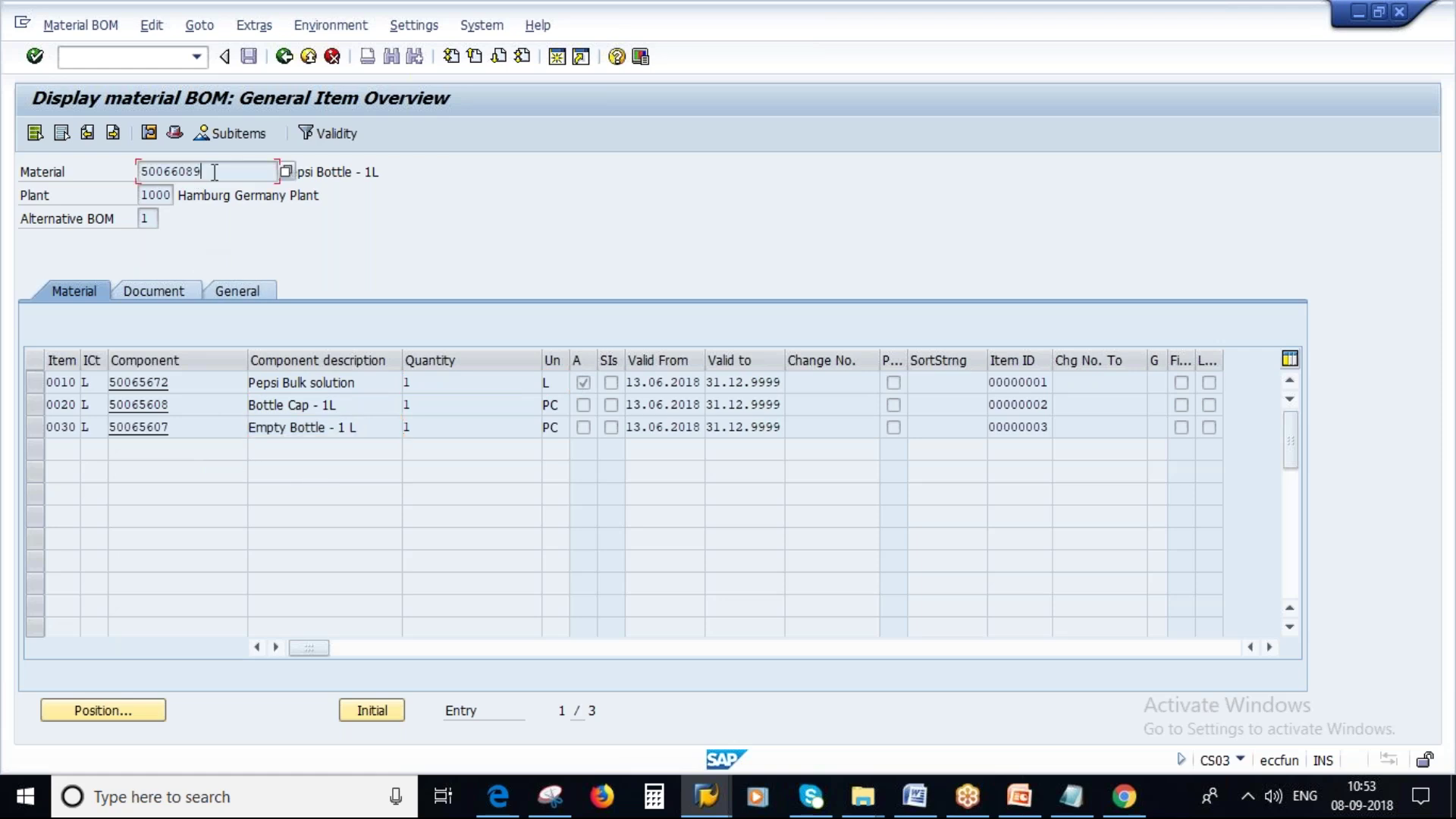
double_click(199, 173)
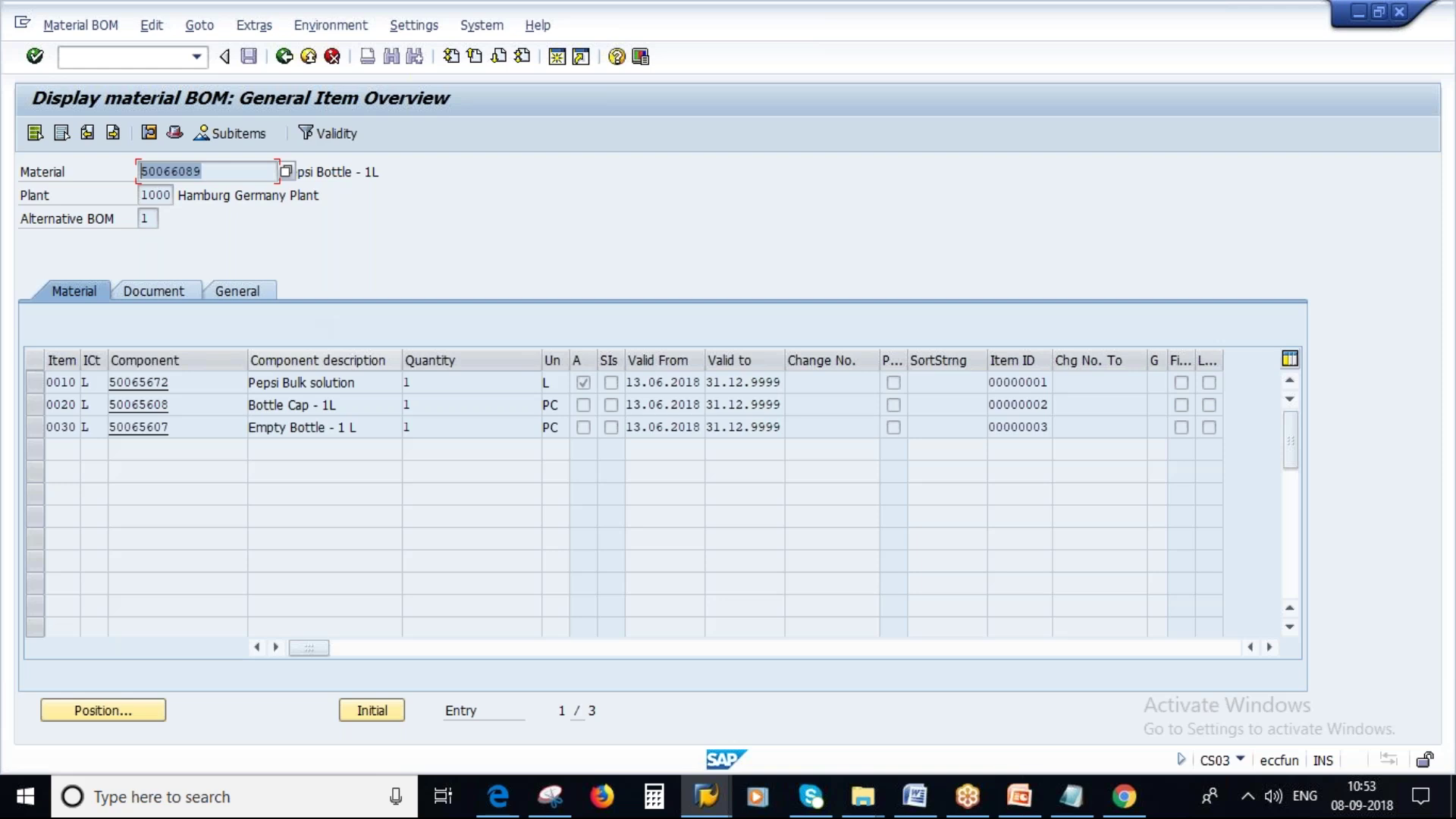
Step: Switch to Notepad and add a hyphen after "Create Sub Con Purchase Order"
click(1074, 798)
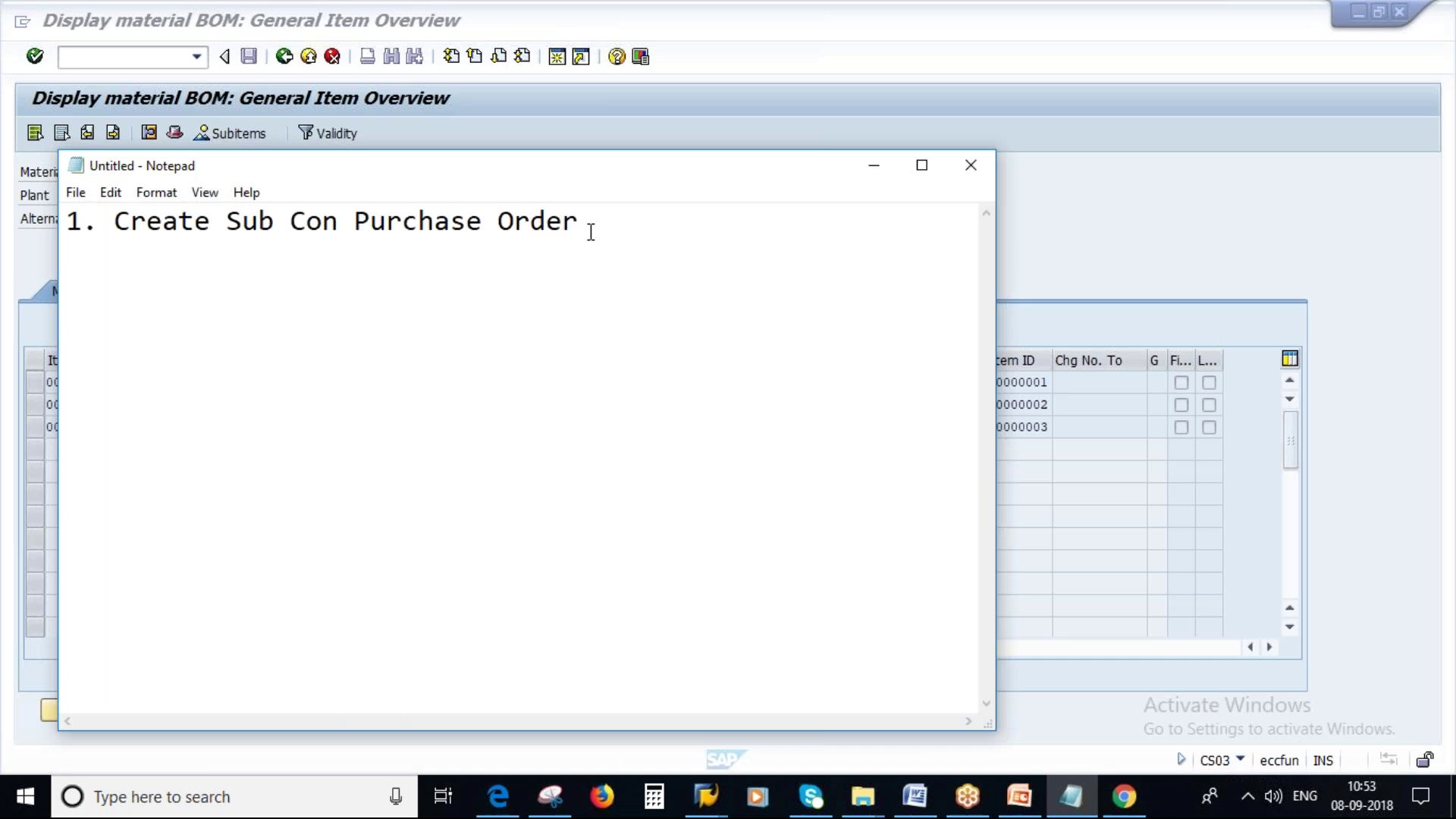
text(-)
click(498, 220)
click(419, 220)
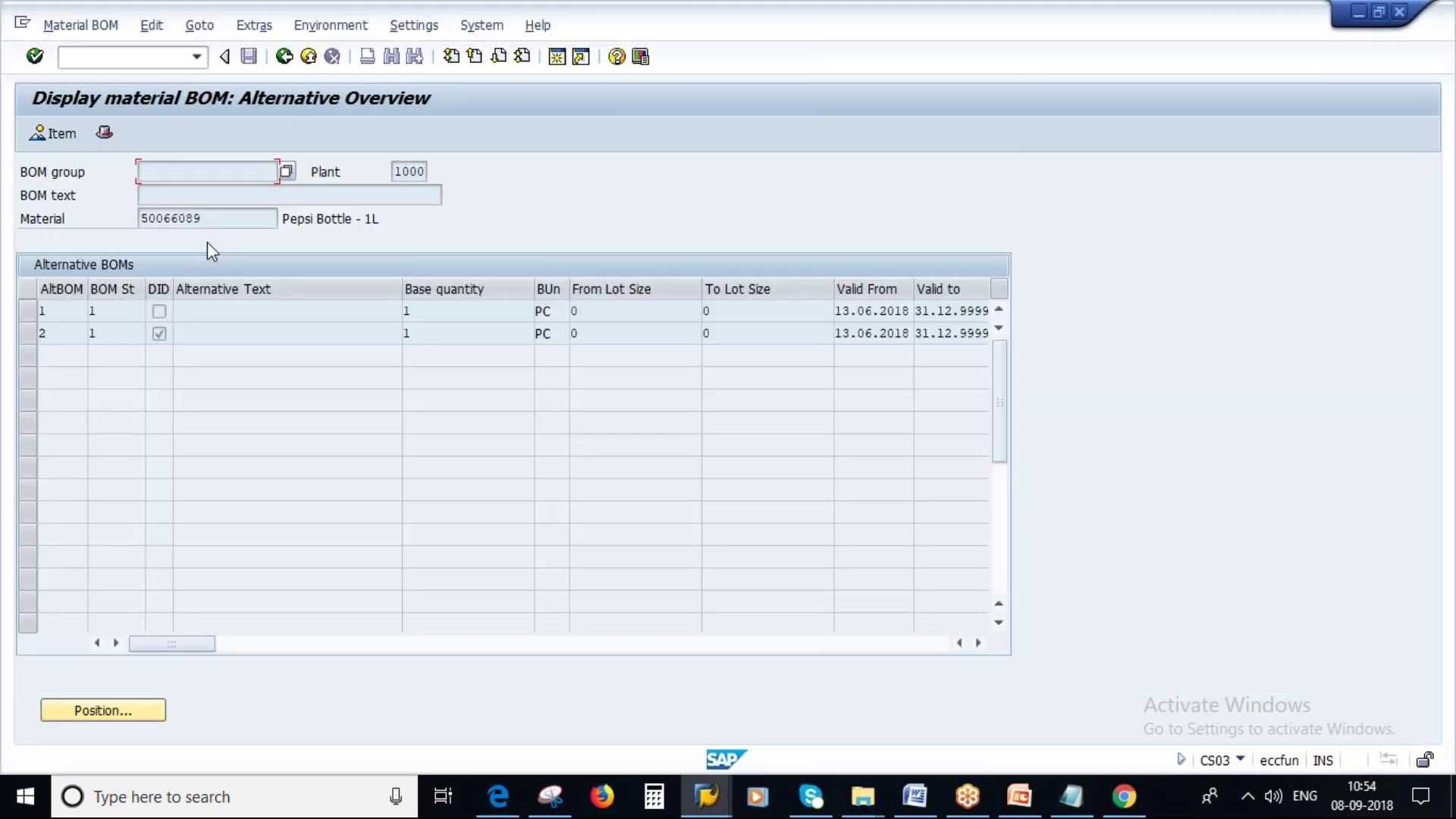
Step: Highlight the material number in the alternative BOM overview, then leave the BOM display for the SAP Easy Access screen
double_click(199, 218)
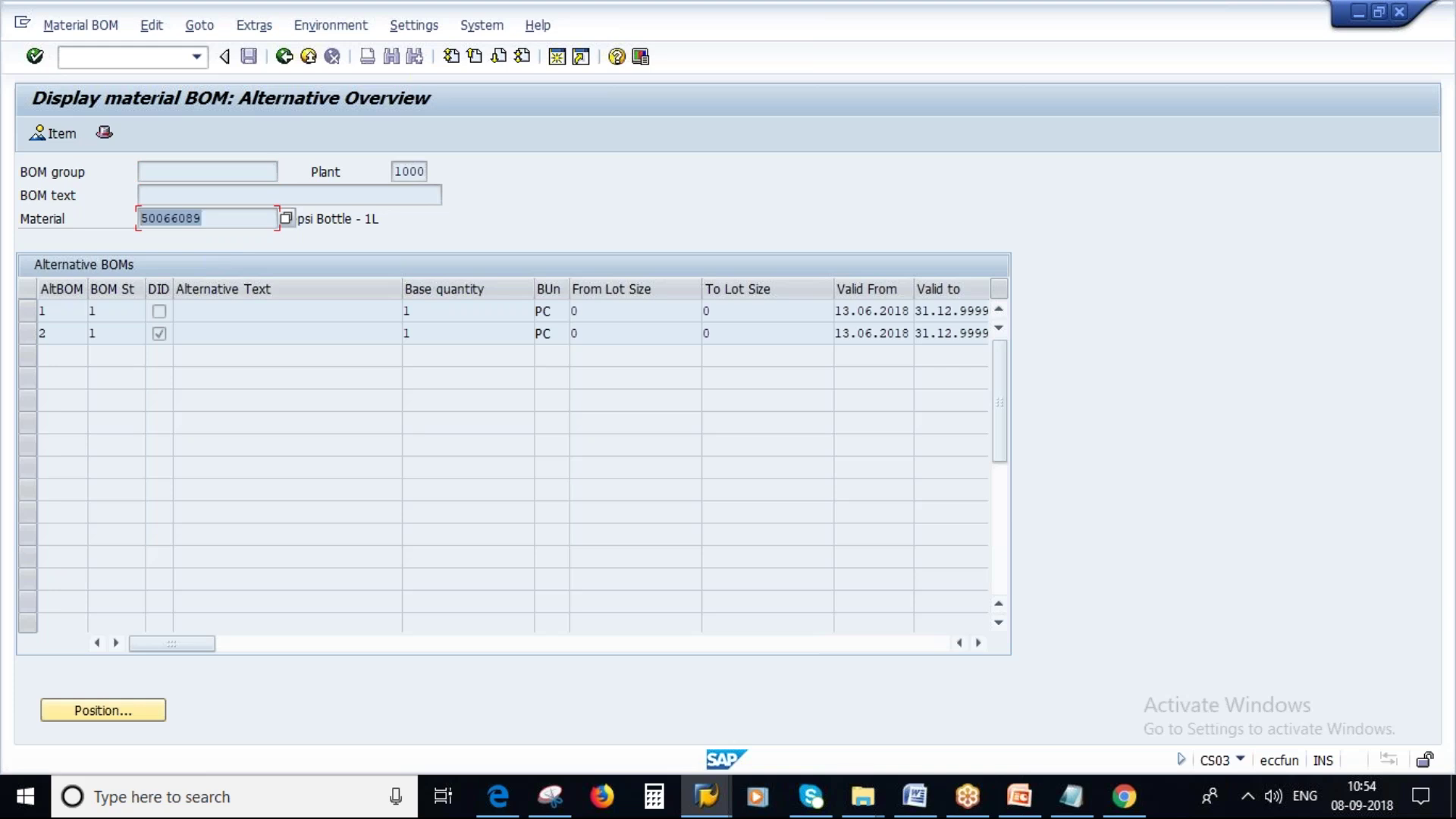
click(191, 218)
double_click(191, 217)
click(285, 57)
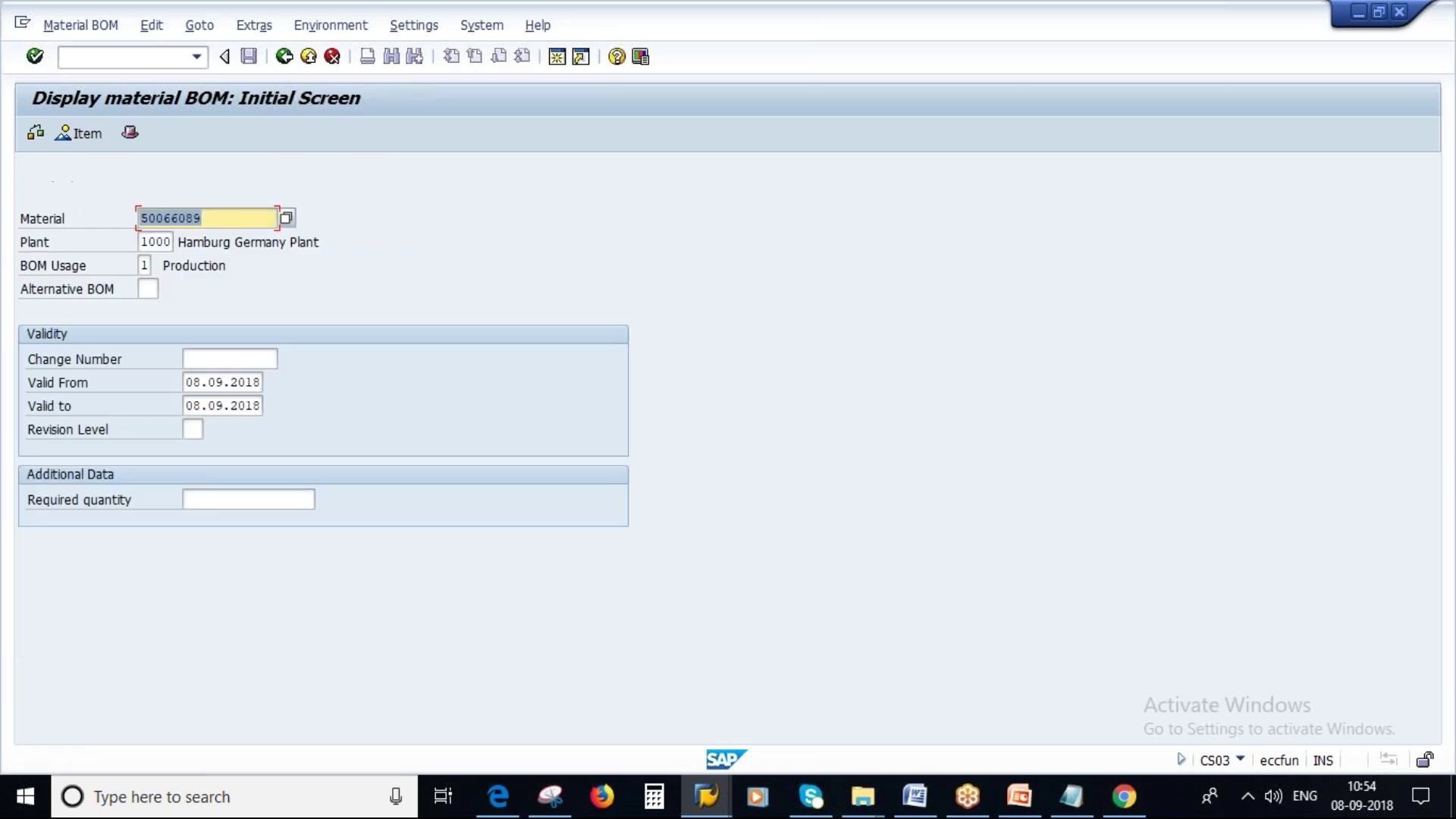
click(285, 57)
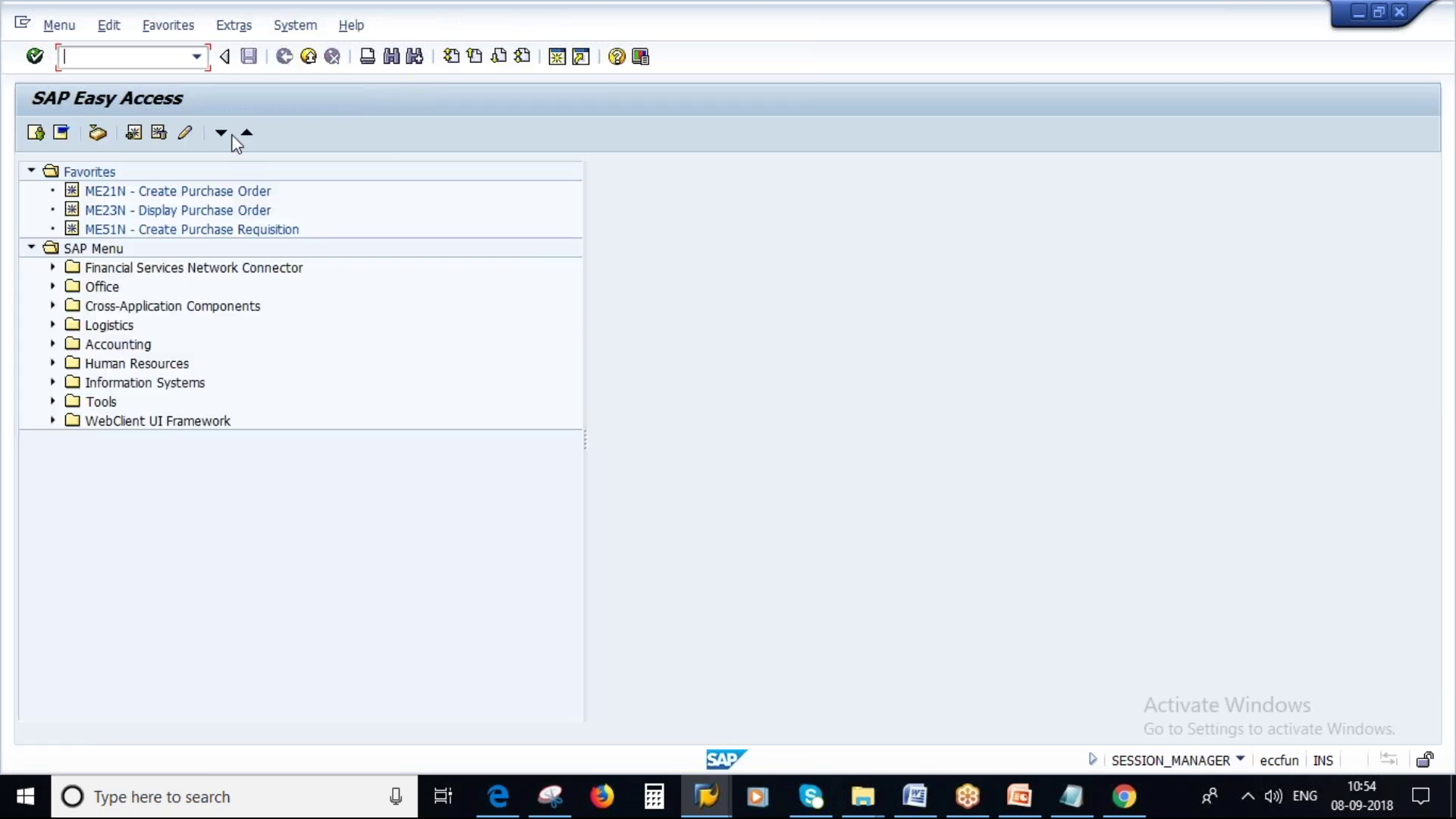
Step: Open transaction ME11 for creating a purchasing info record
text(me11)
key(Return)
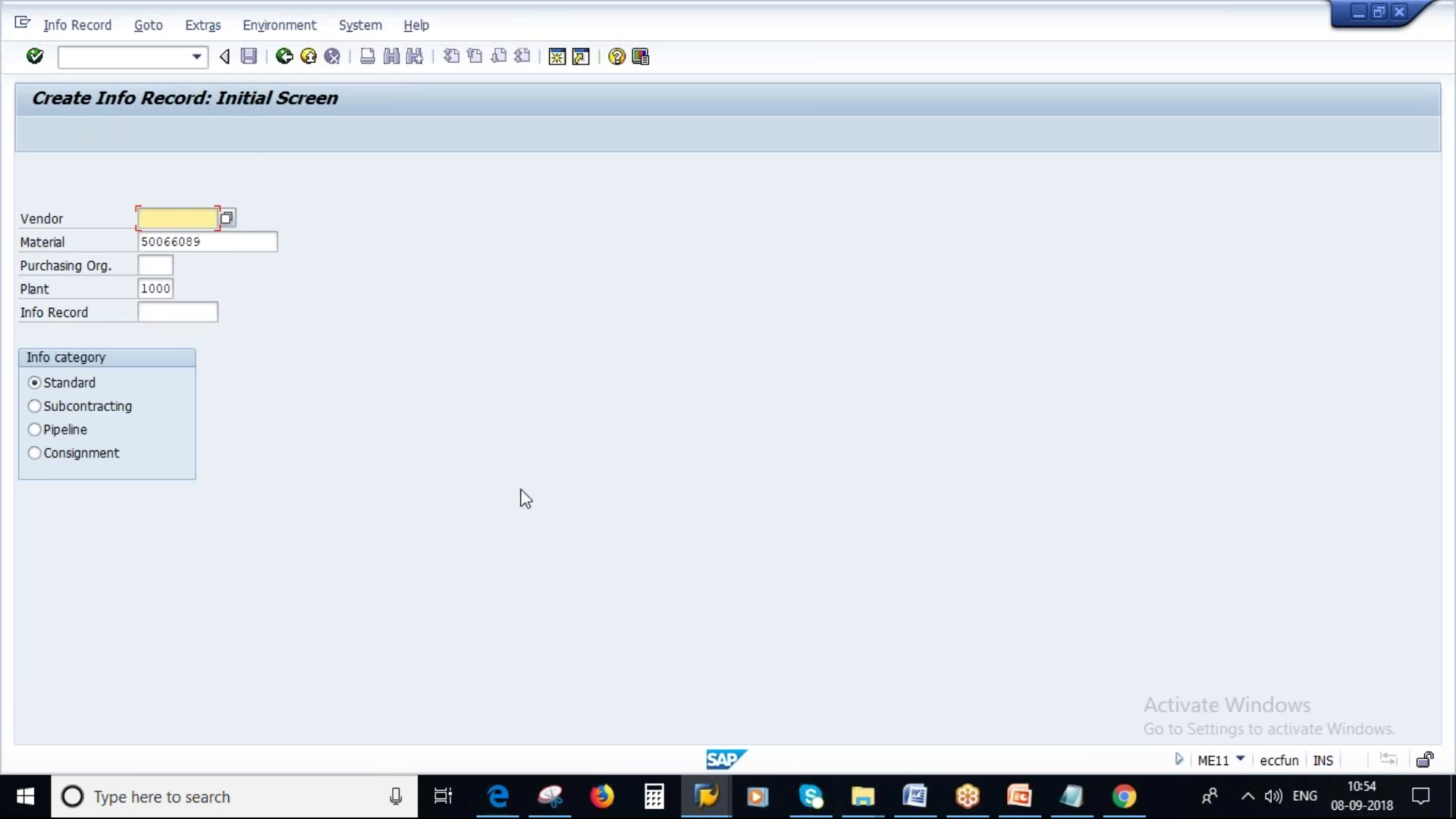
Step: Switch to the SAP MM course syllabus in Word, highlight "Purchasing Information Record" under Source of Supply, and return to SAP
key(alt+Tab)
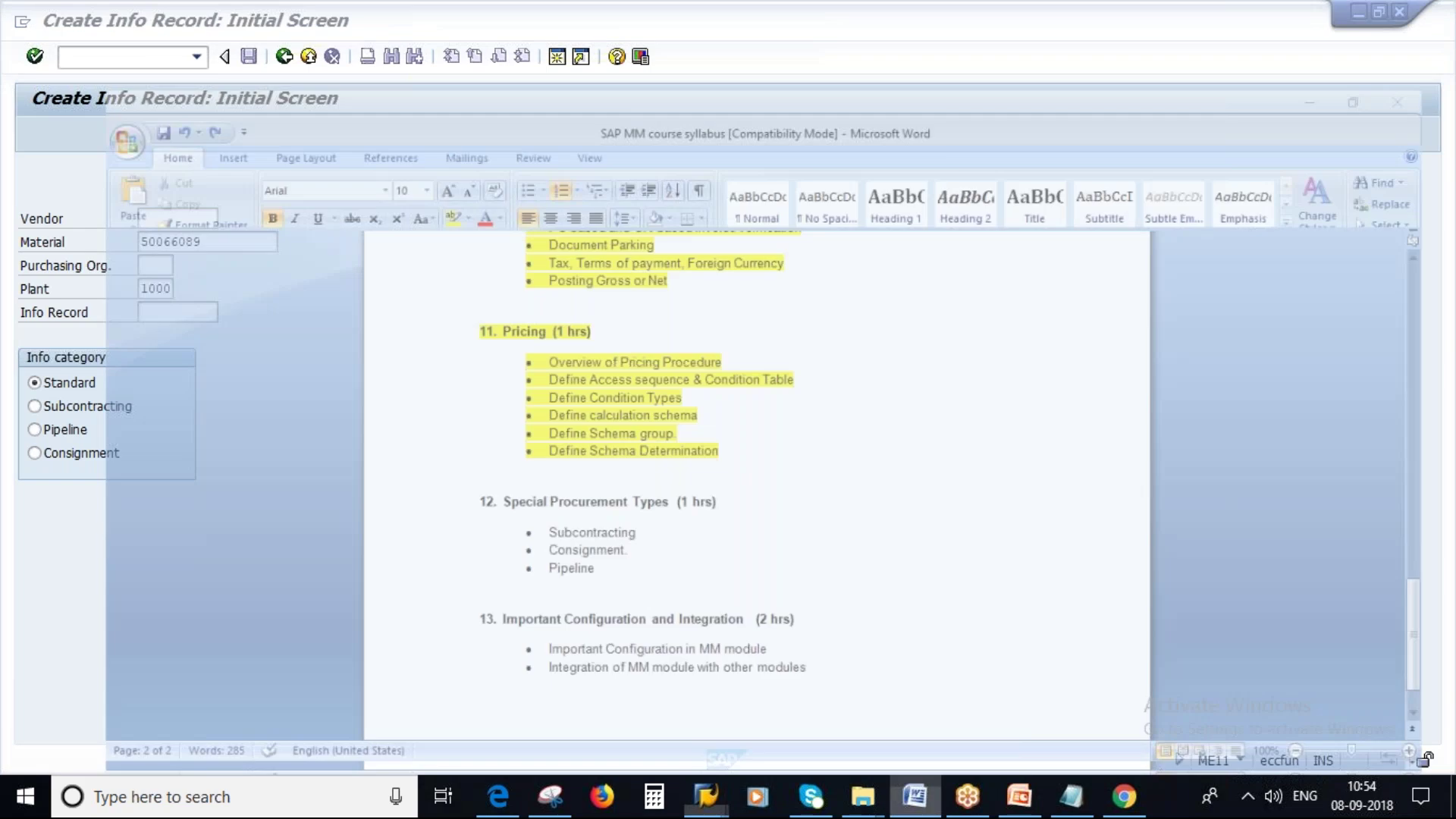
scroll(507, 492, up, 10)
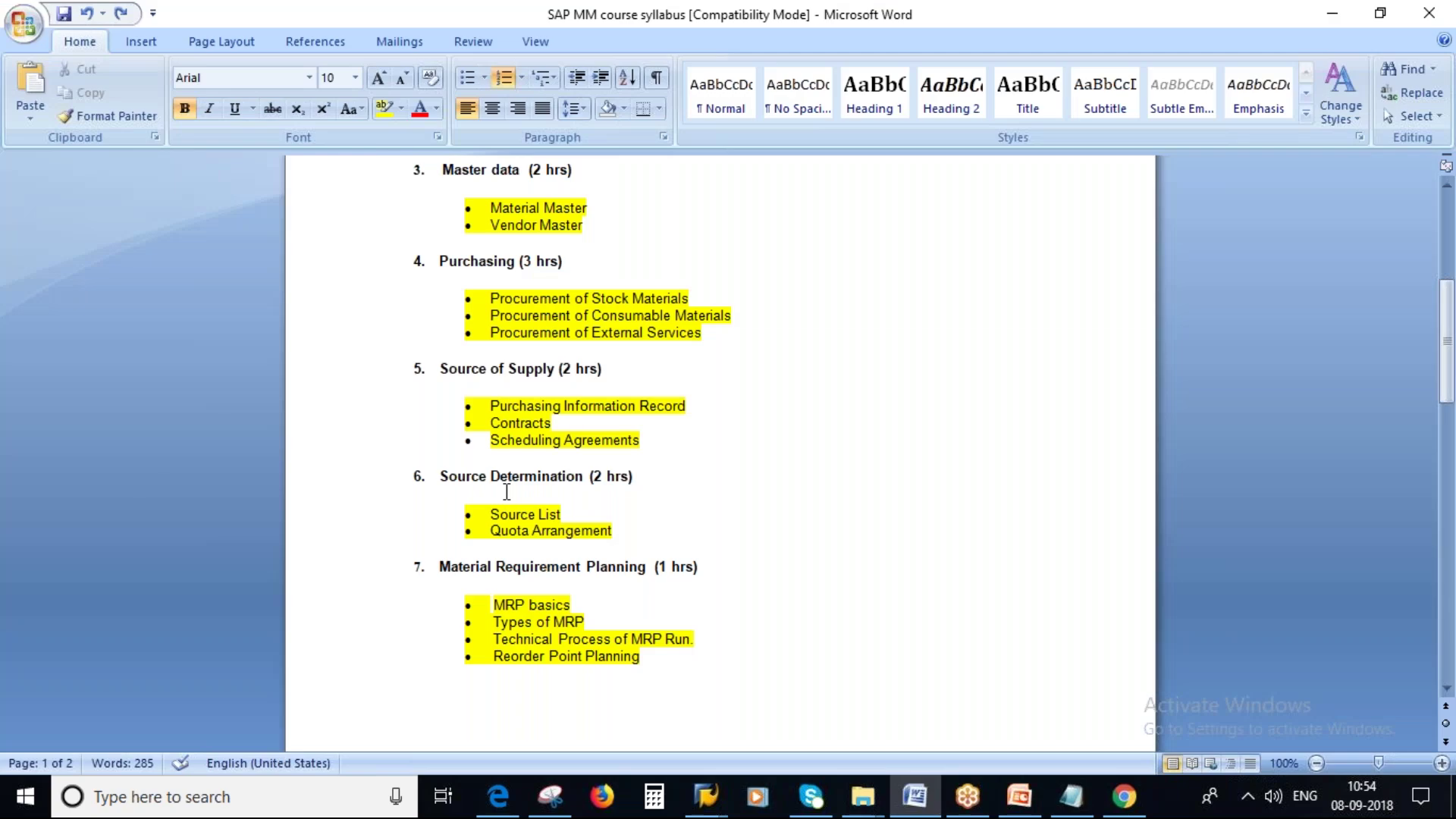
drag(490, 406, 683, 408)
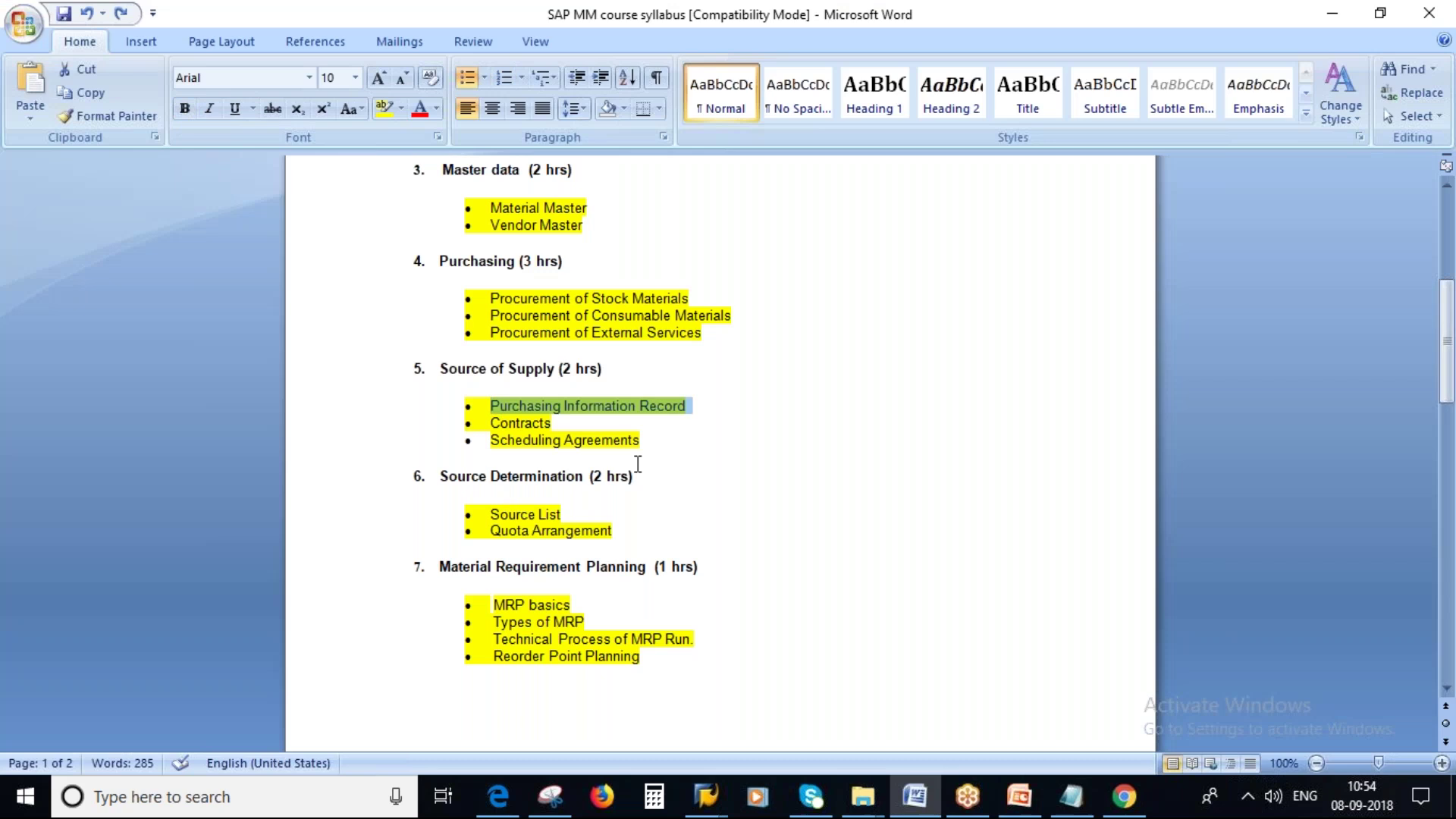
key(alt+Tab)
key(alt+Tab)
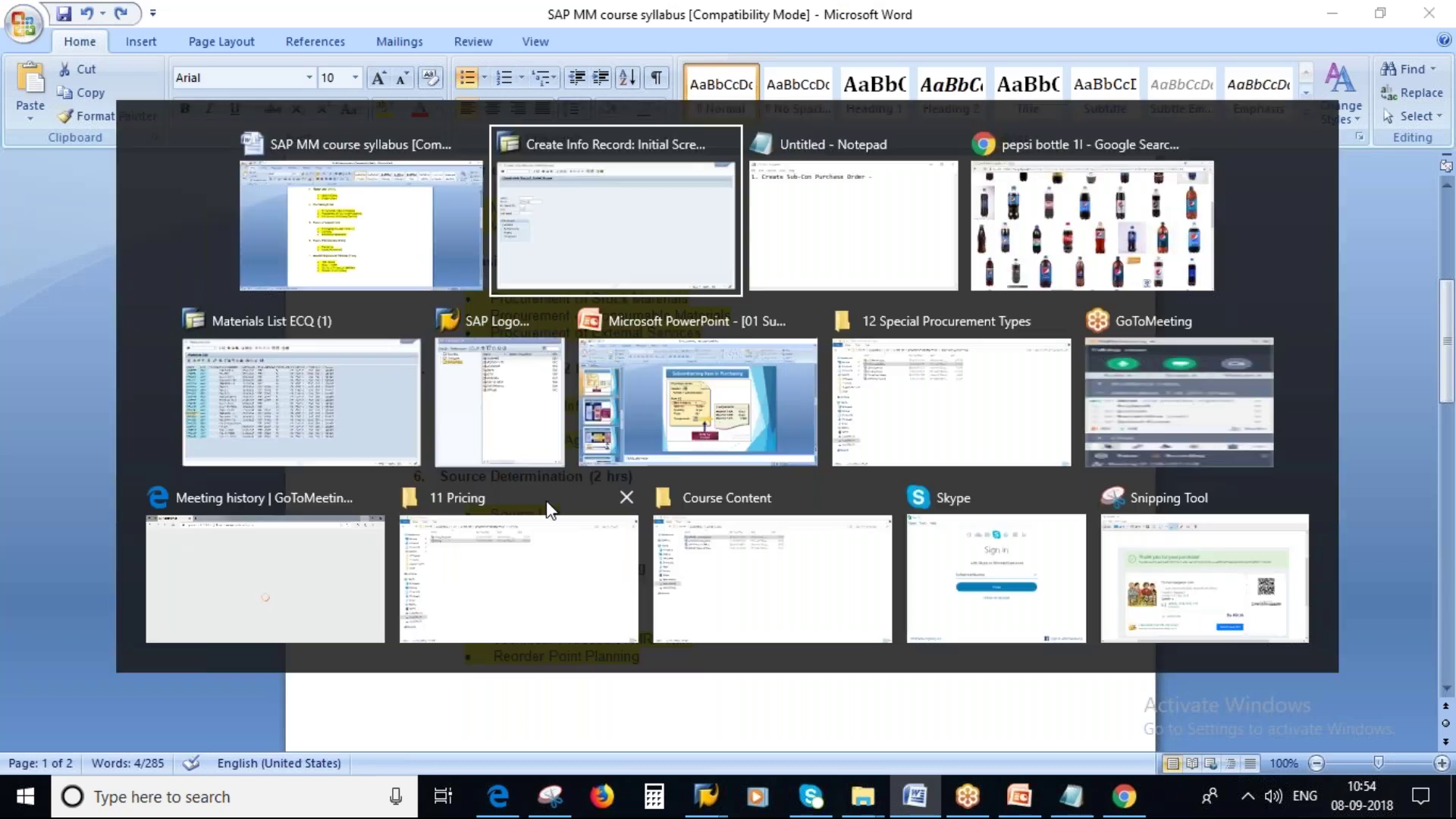
Step: Set the info category to Subcontracting and choose the Mumbai vendor PLUS CHEMICALS PVT.LTD through the purchasing vendor search
key(Tab)
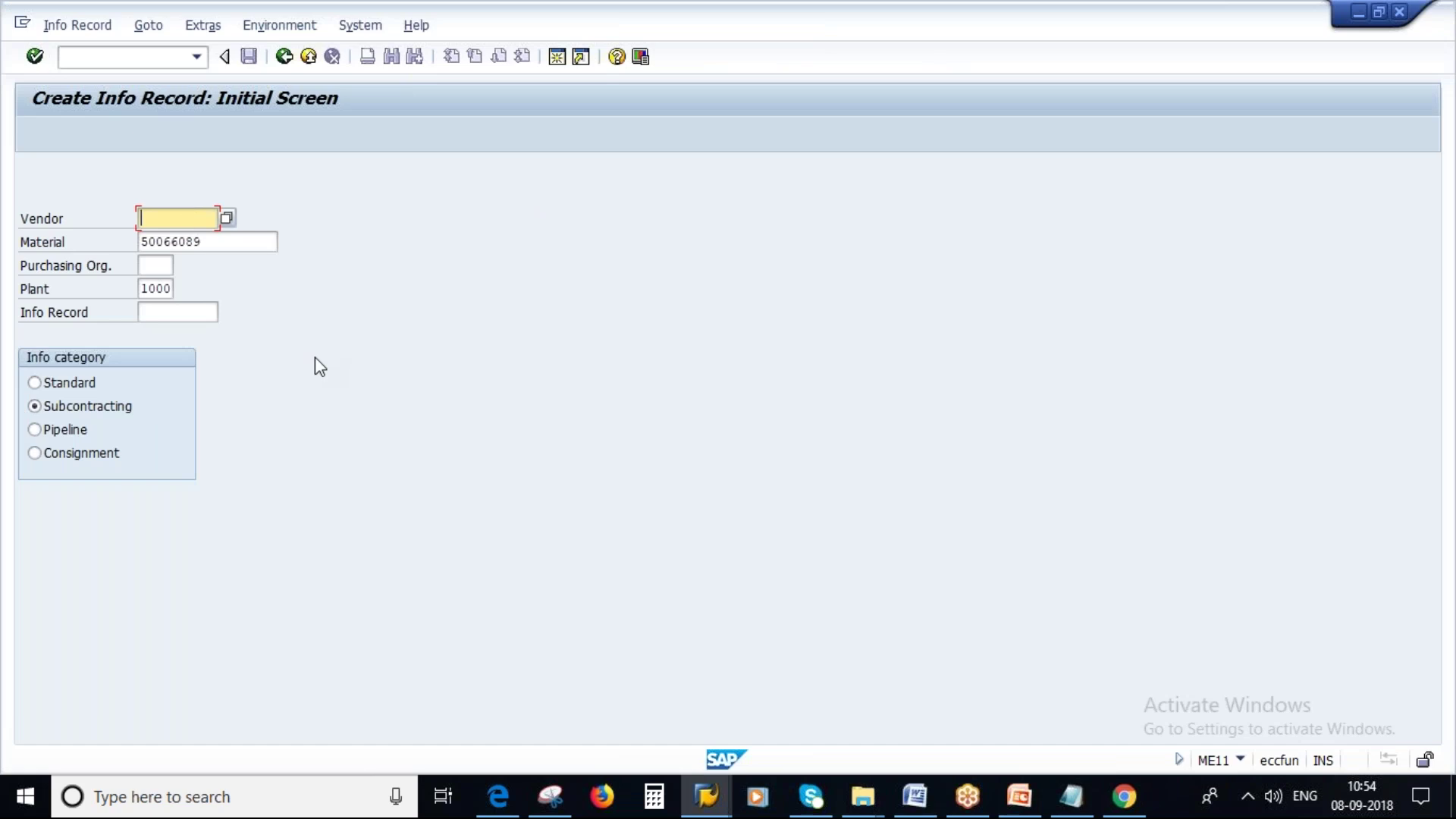
click(707, 798)
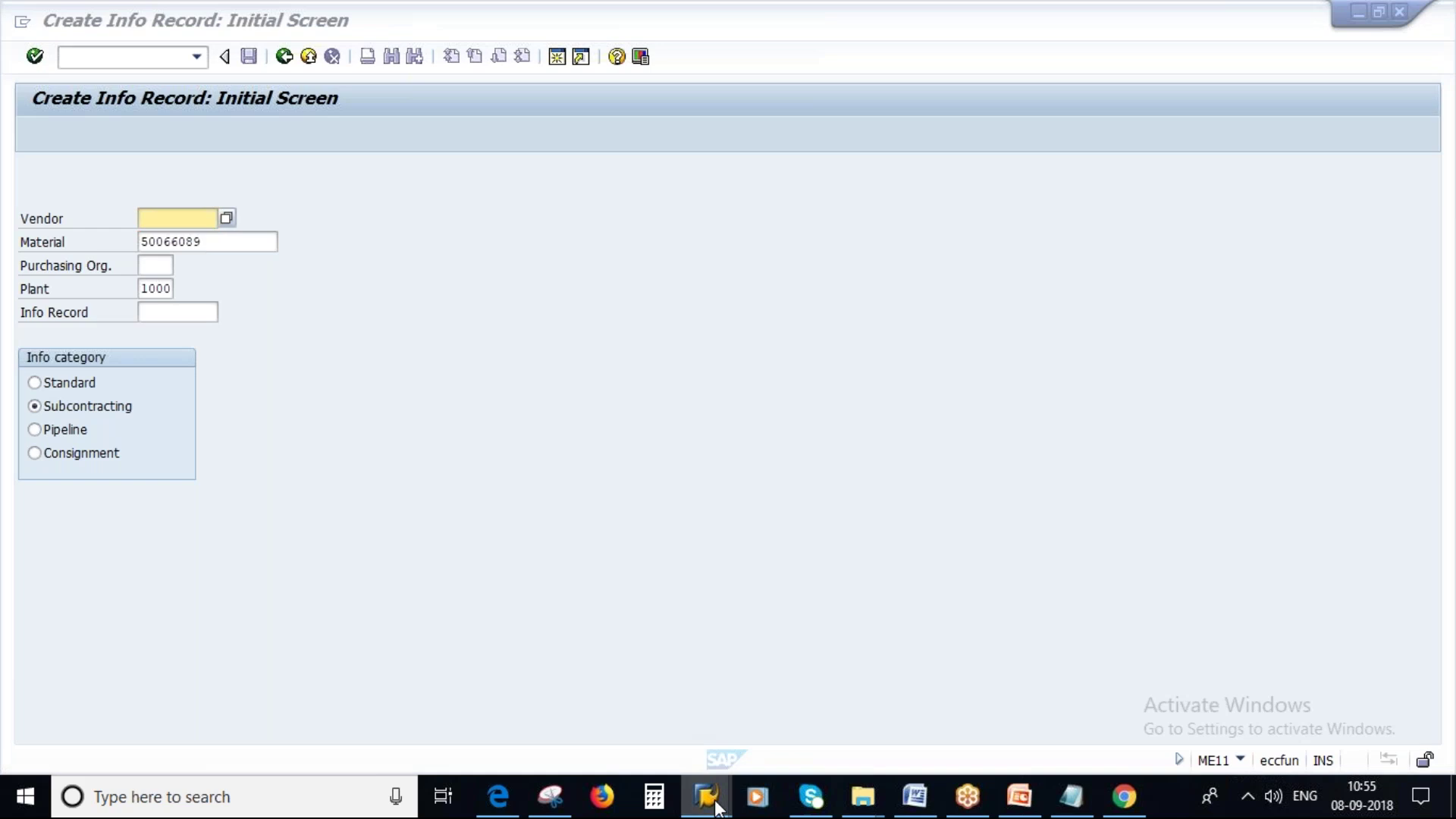
click(872, 686)
click(208, 220)
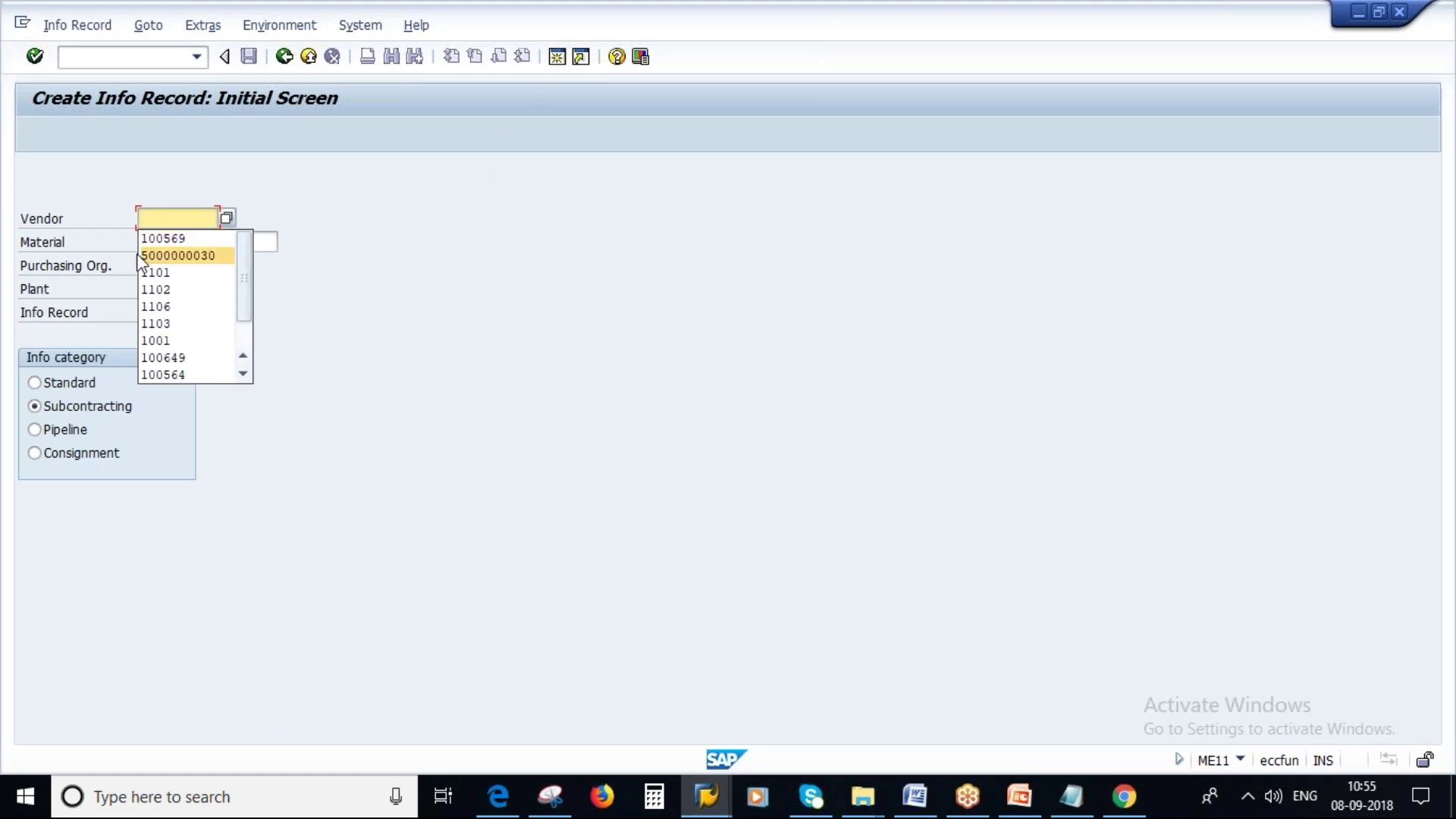
click(227, 219)
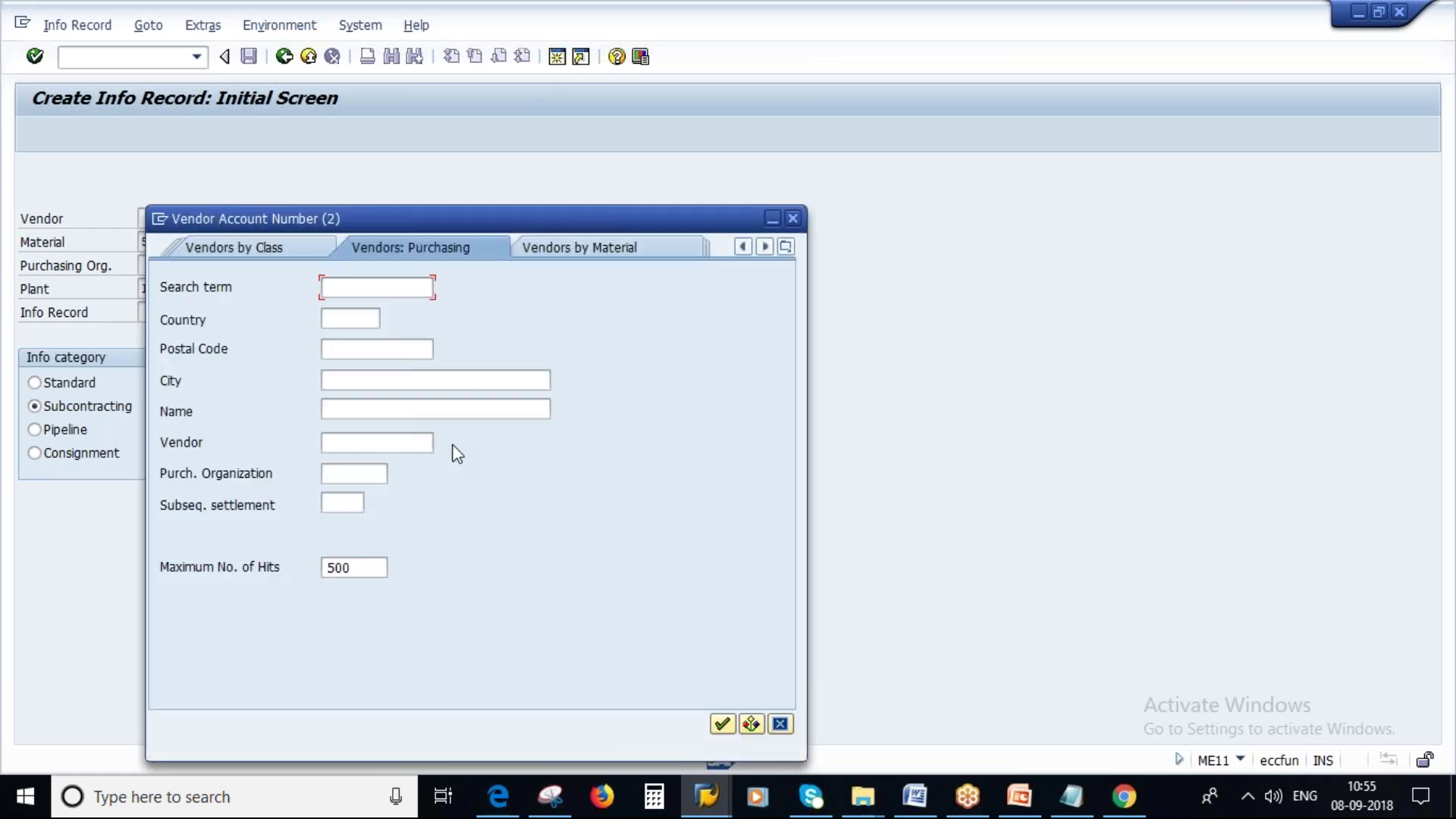
click(722, 724)
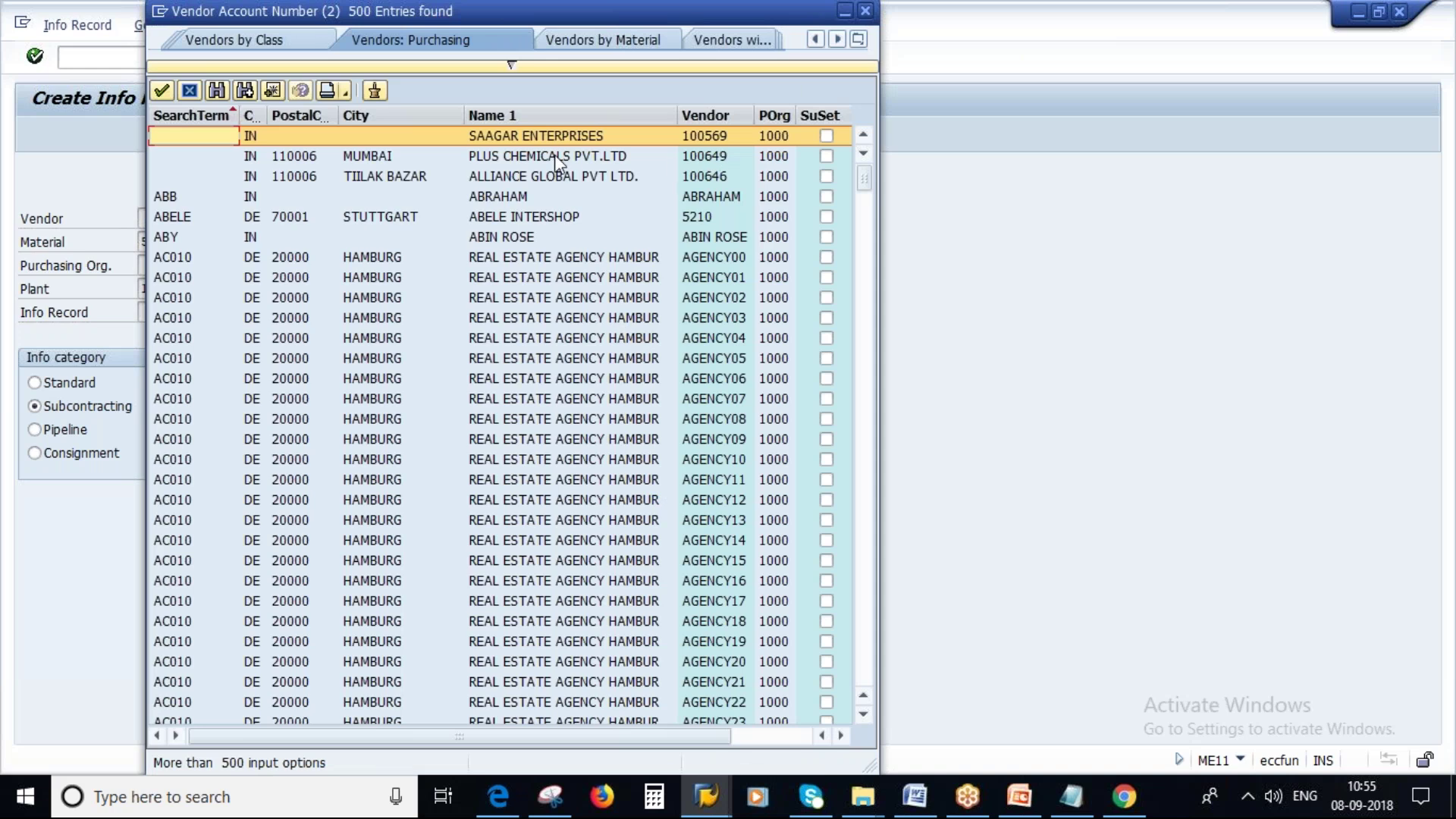
double_click(706, 155)
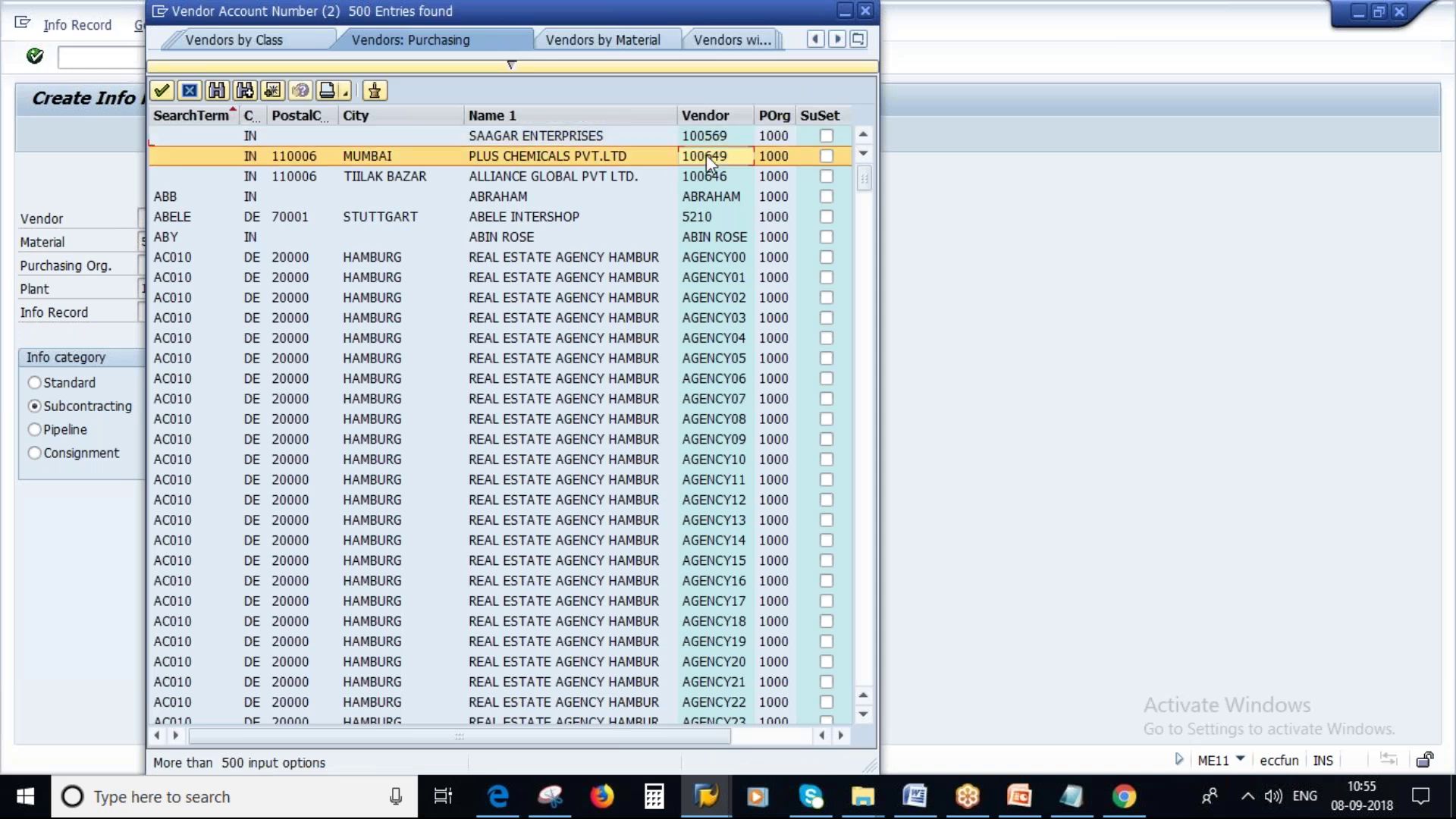
Step: Copy the info record's material number, try to continue with purchasing organization 1000 and plant 1000, and return to SAP Easy Access
key(Tab)
key(ctrl+c)
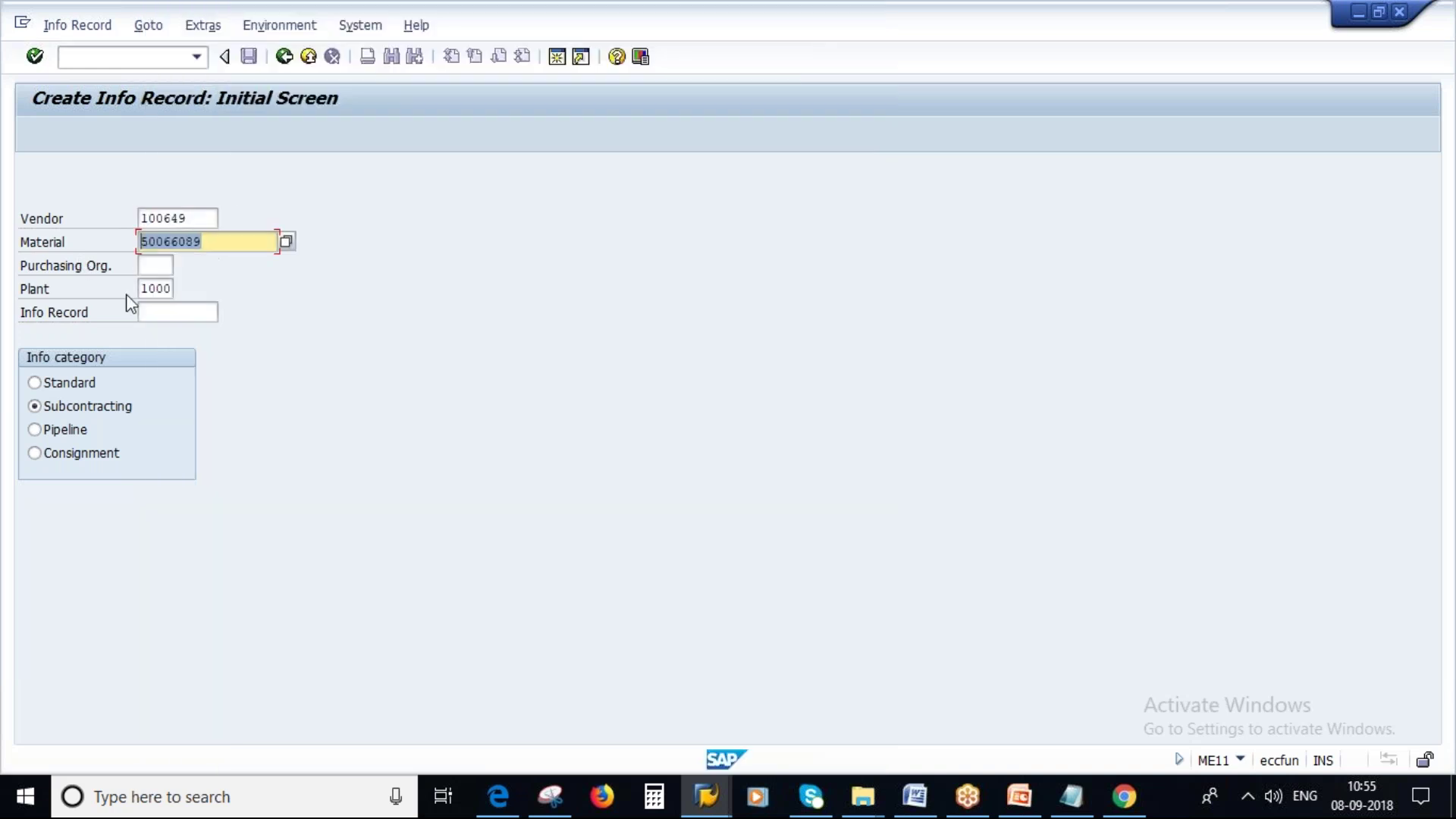
click(151, 267)
text(1000)
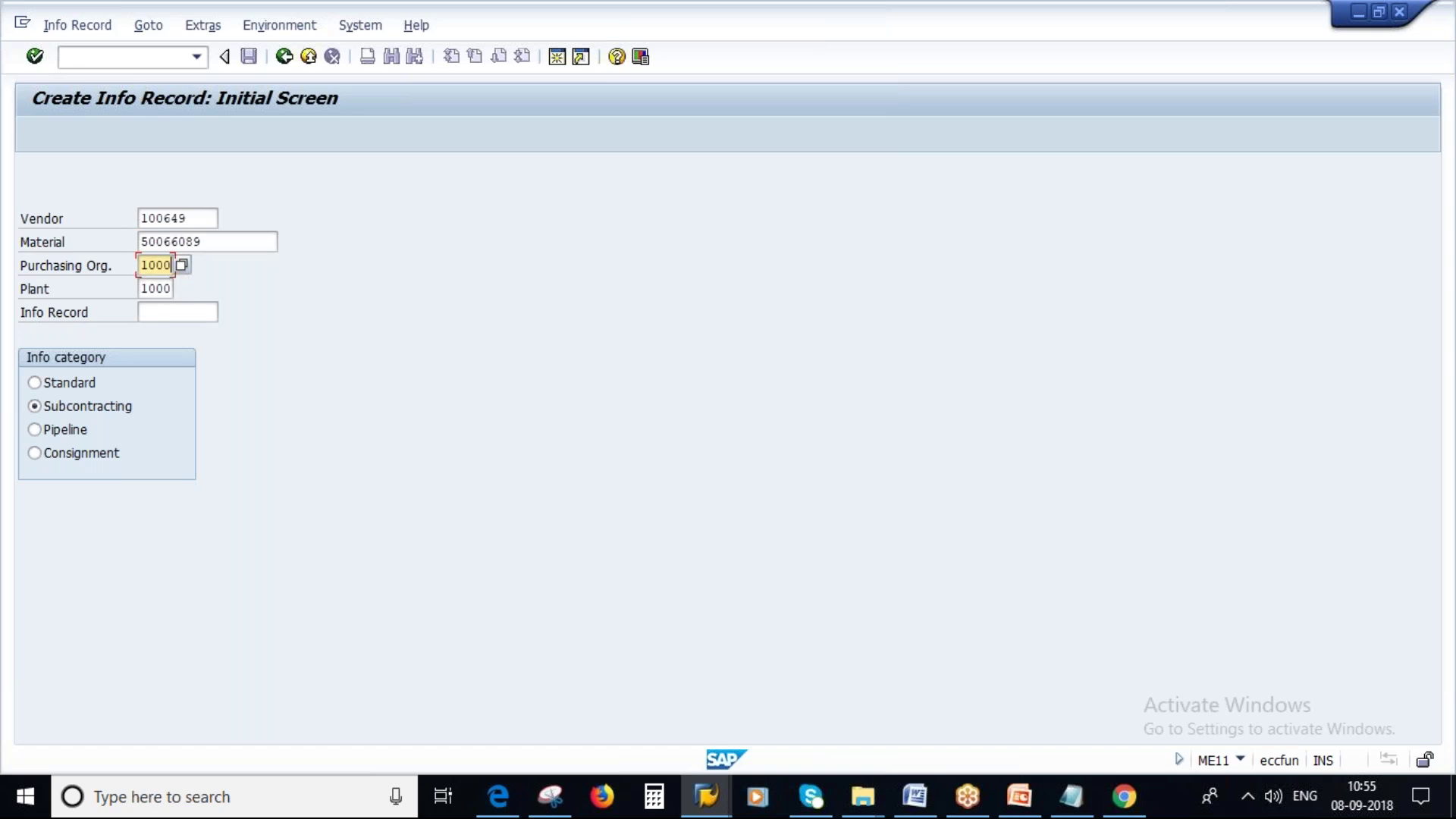
key(Tab)
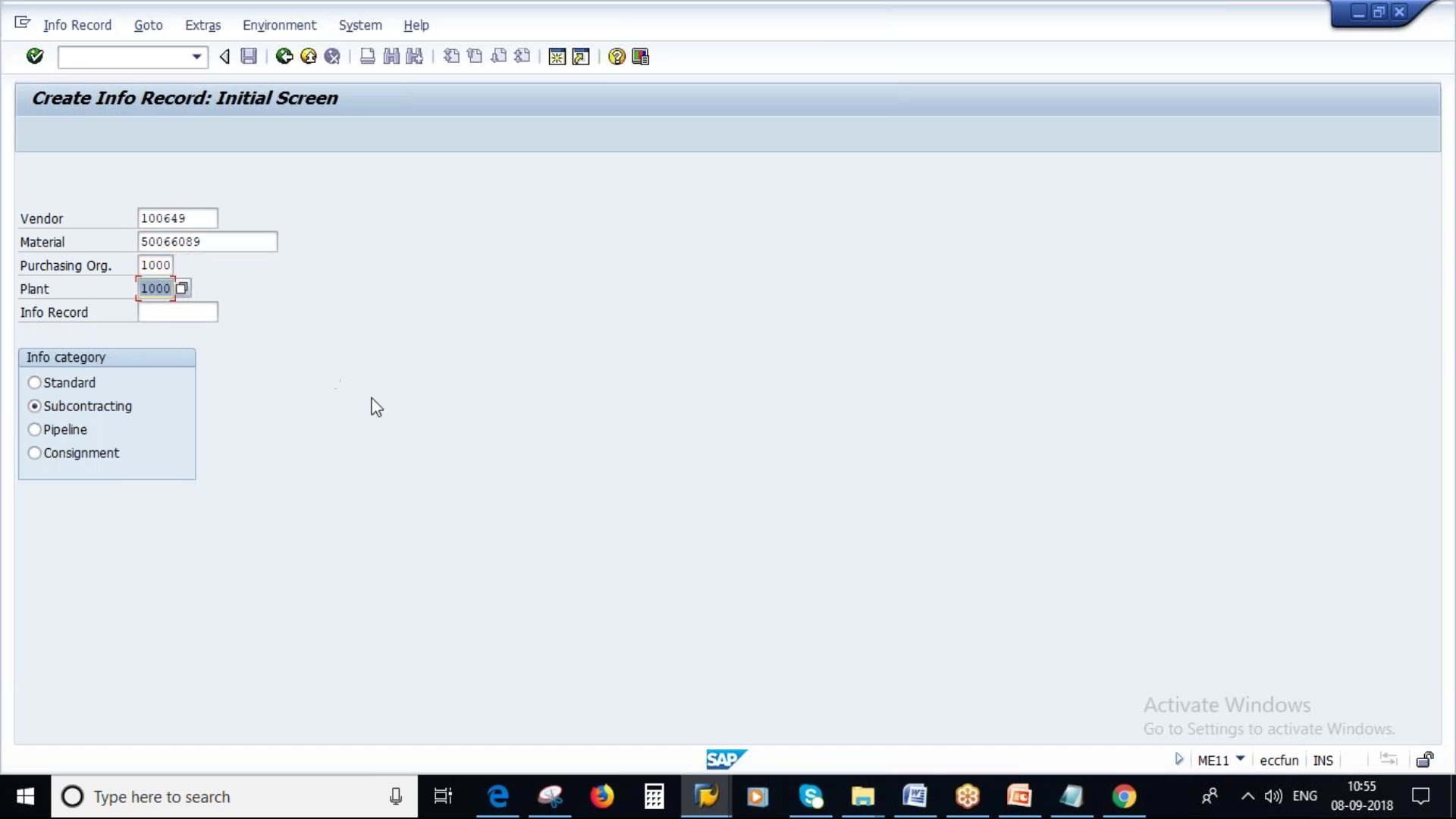
key(Return)
key(Return)
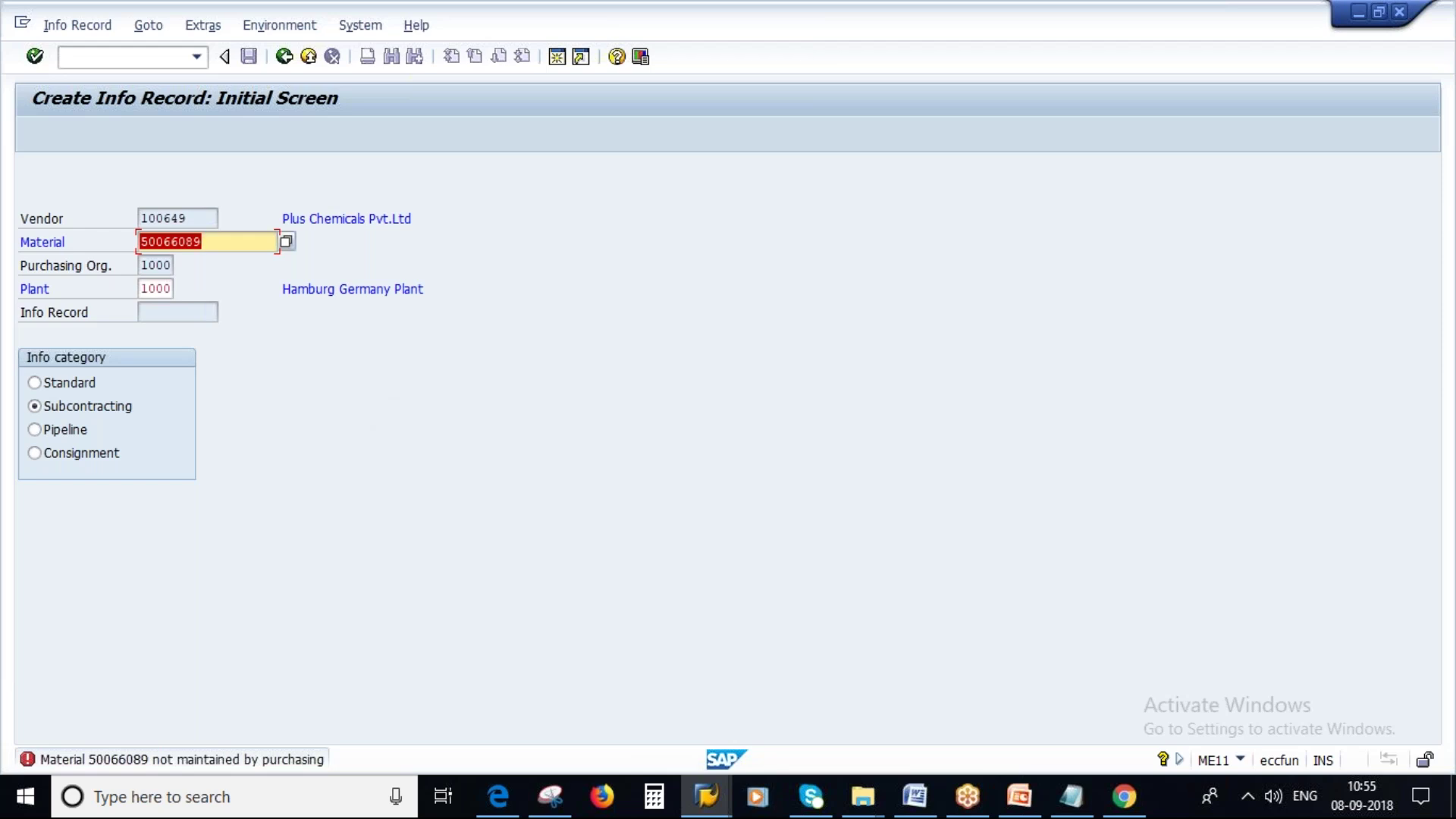
key(Return)
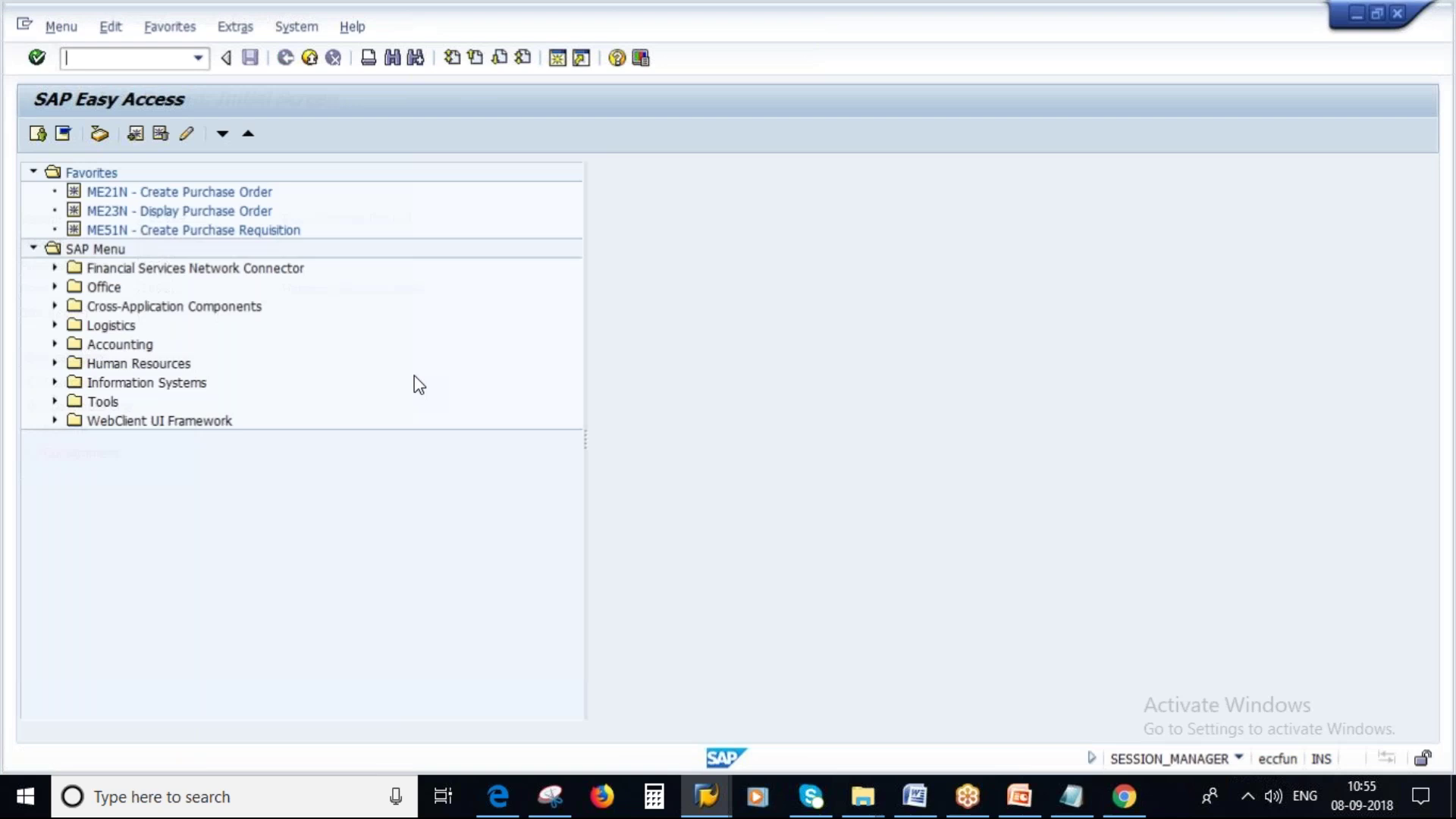
Step: Start transaction MM01 for the copied material 50066089 and open its Purchasing view for plant 1000
text(mm01)
key(Return)
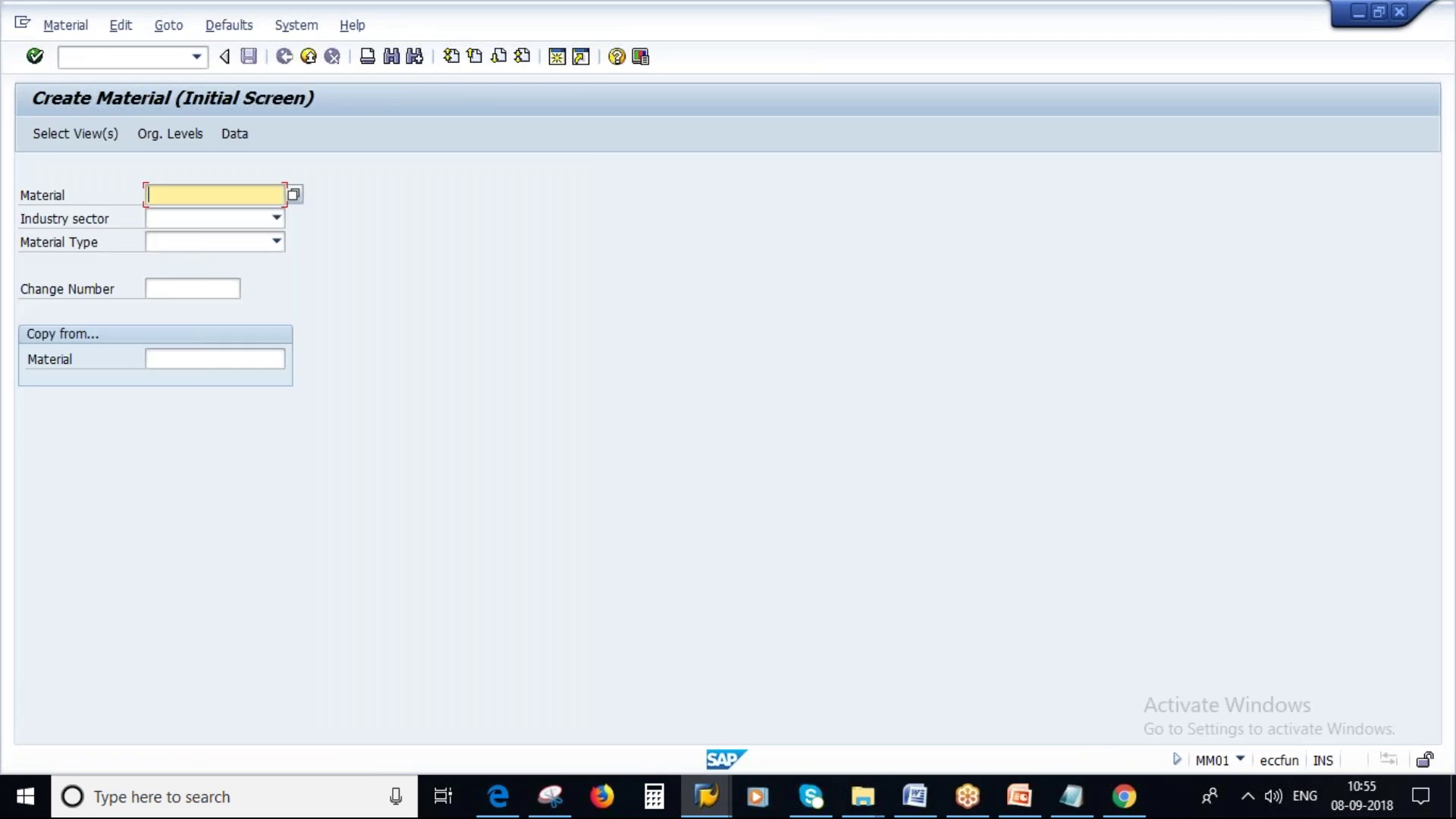
key(ctrl+v)
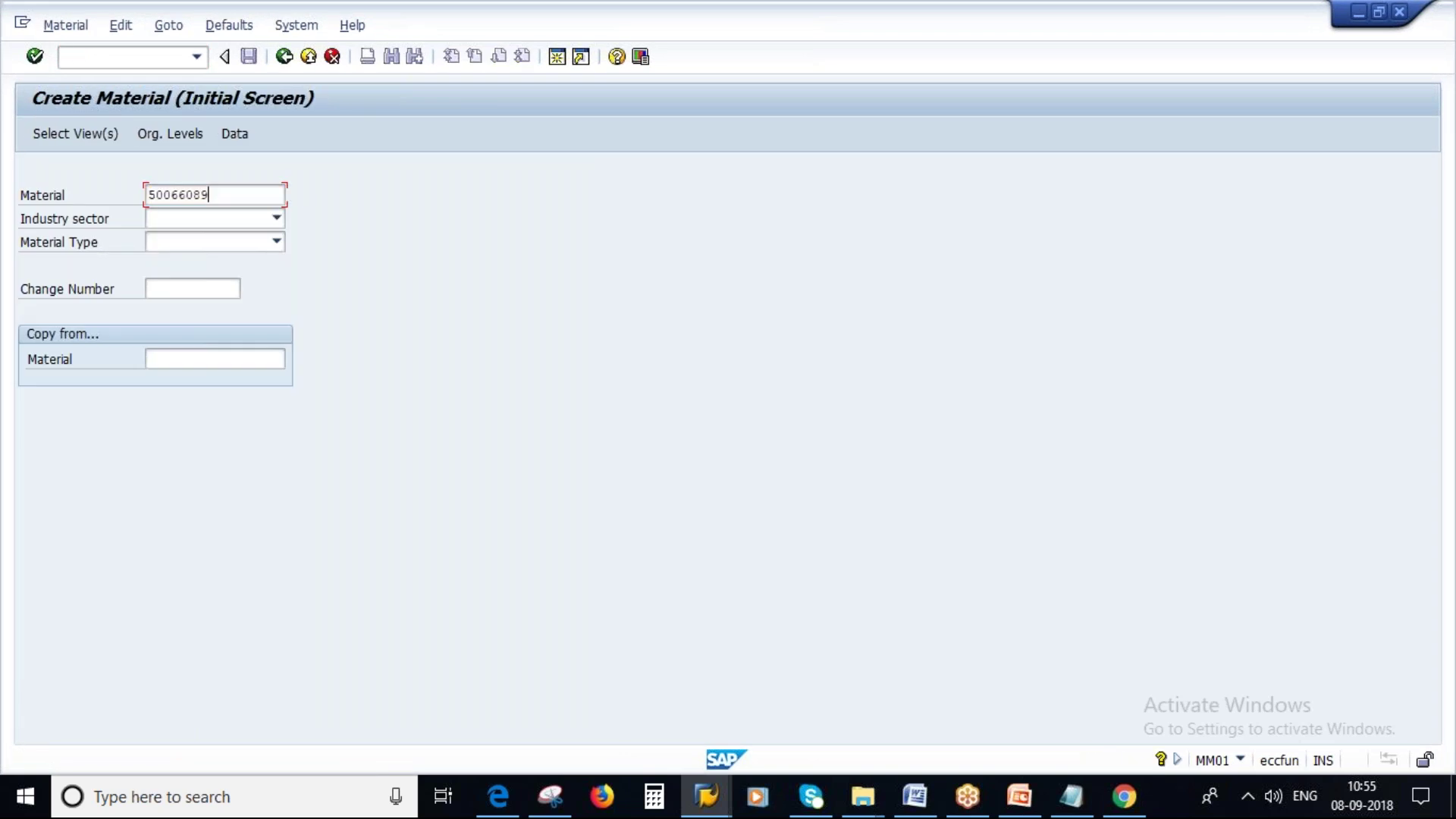
key(Return)
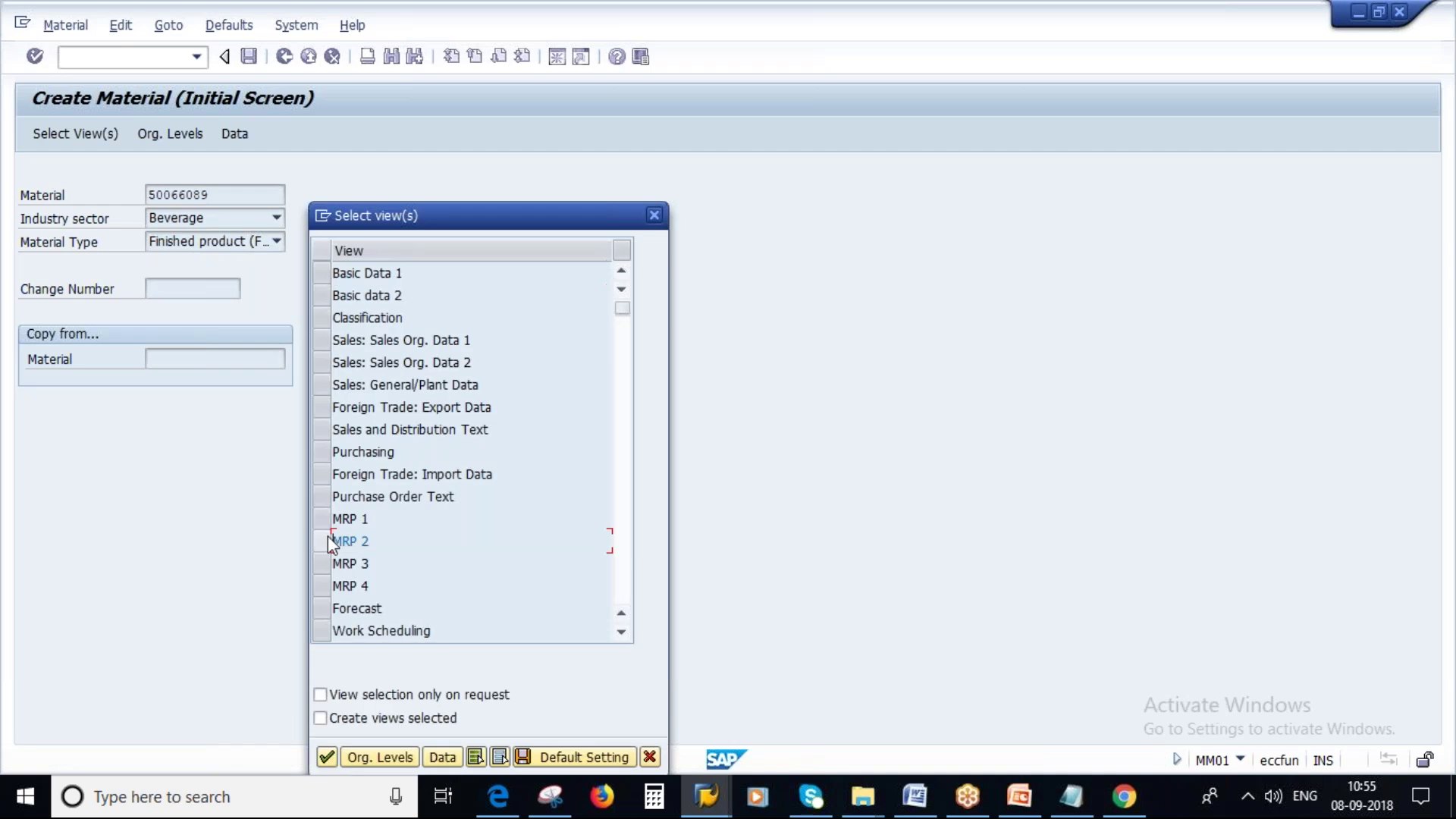
click(330, 450)
click(326, 756)
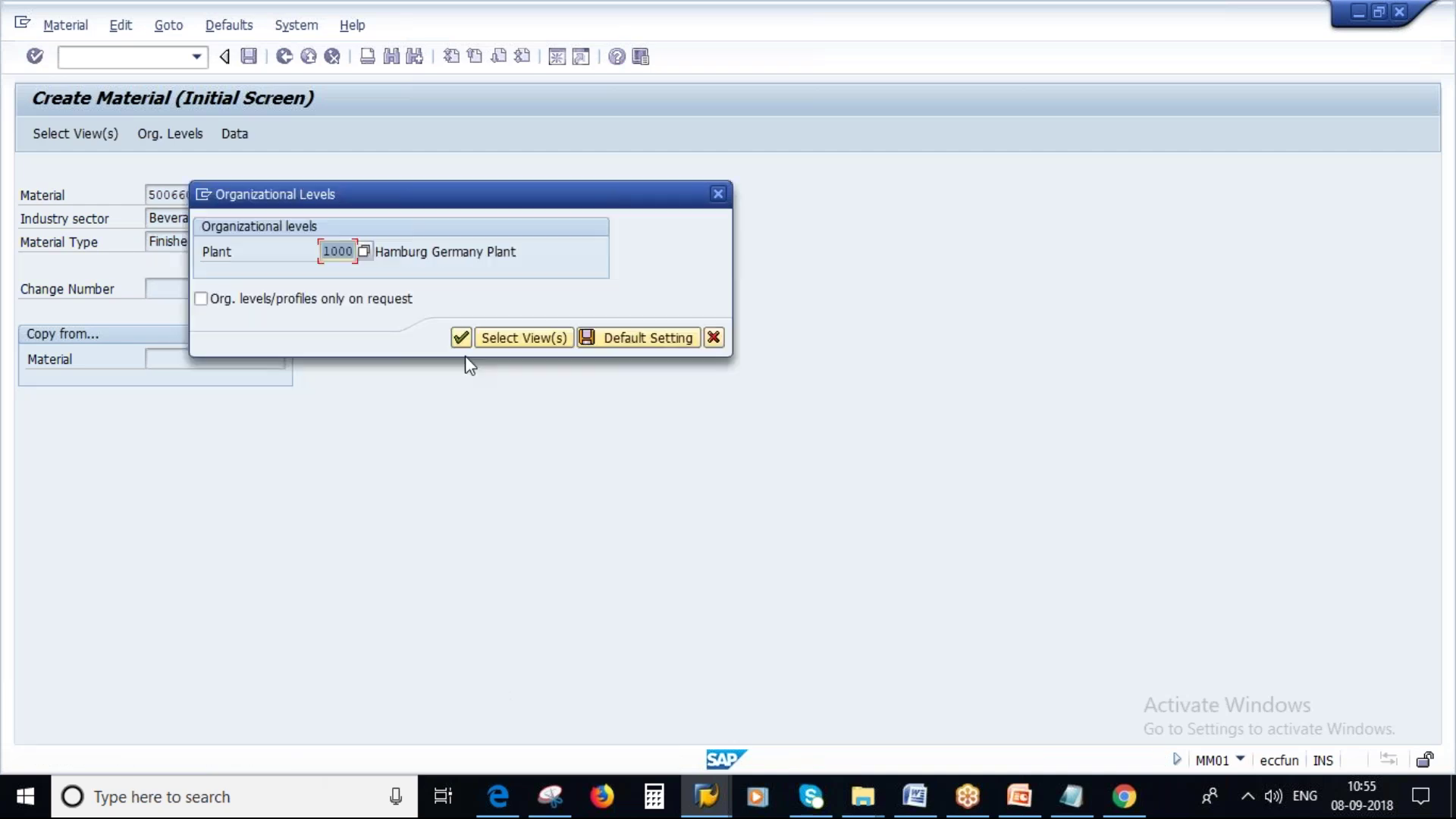
click(464, 341)
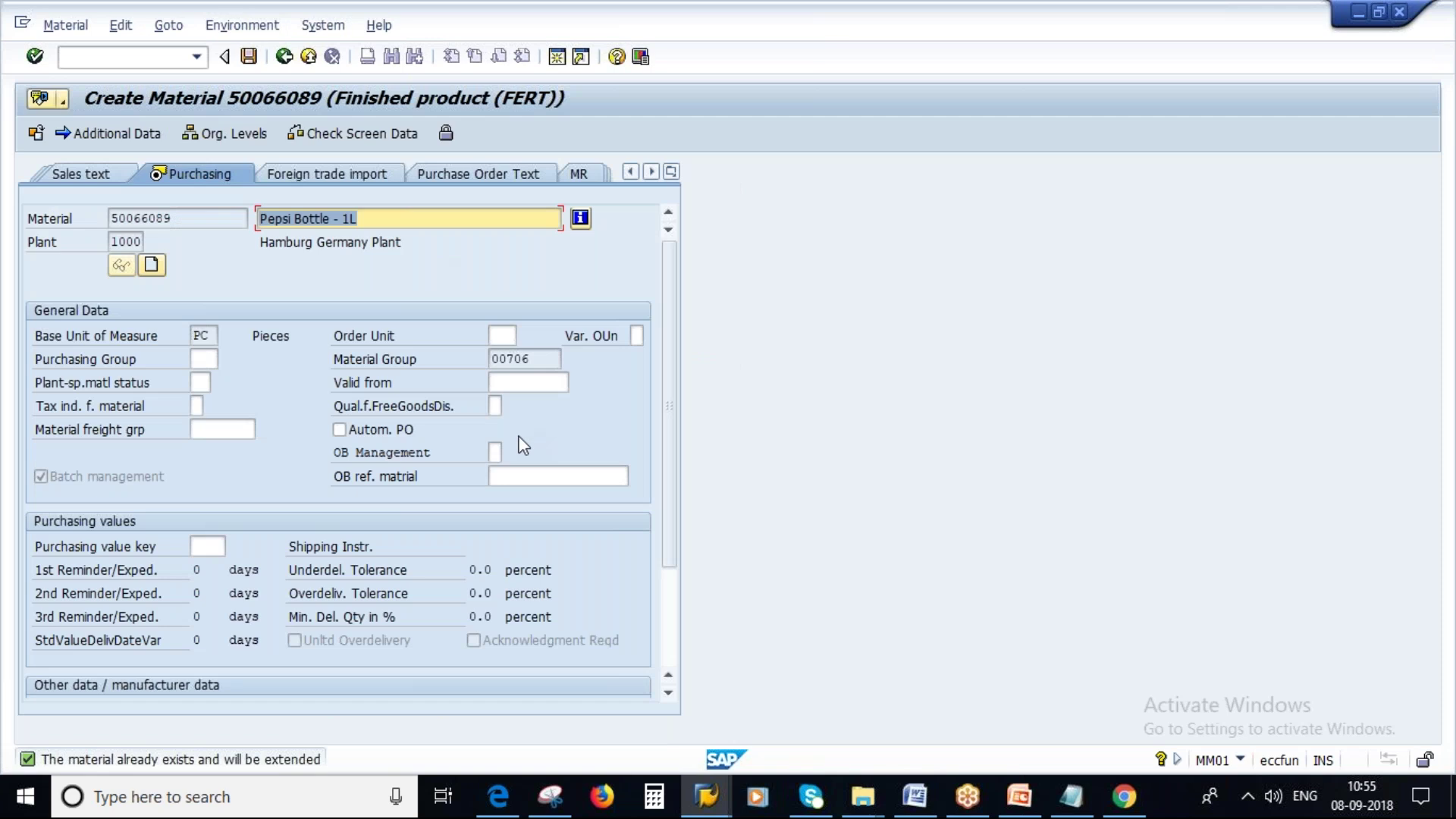
Step: Try to save the new Purchasing view of Pepsi Bottle - 1L, then leave the material creation
click(249, 57)
click(671, 172)
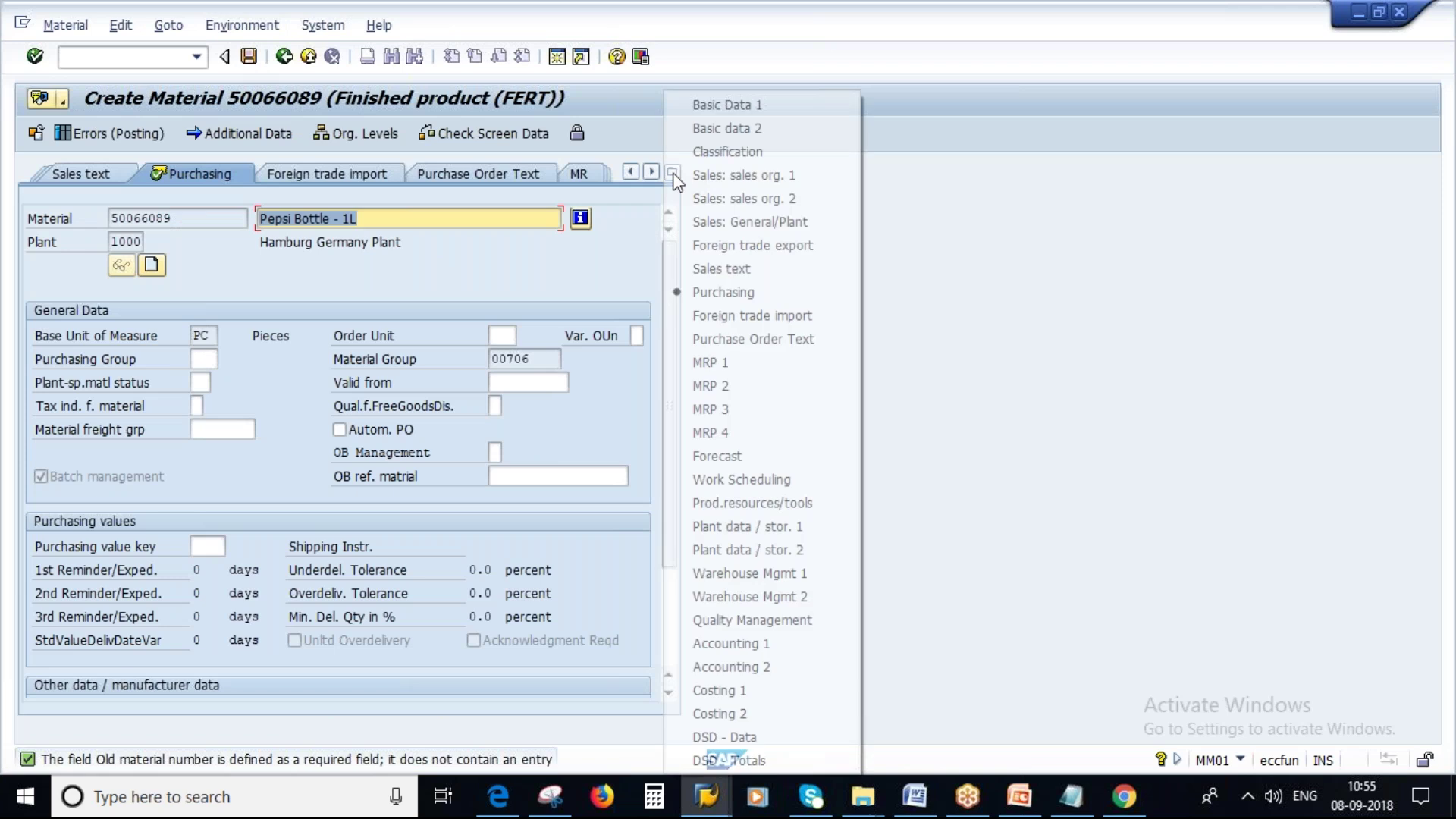
click(541, 249)
key(Return)
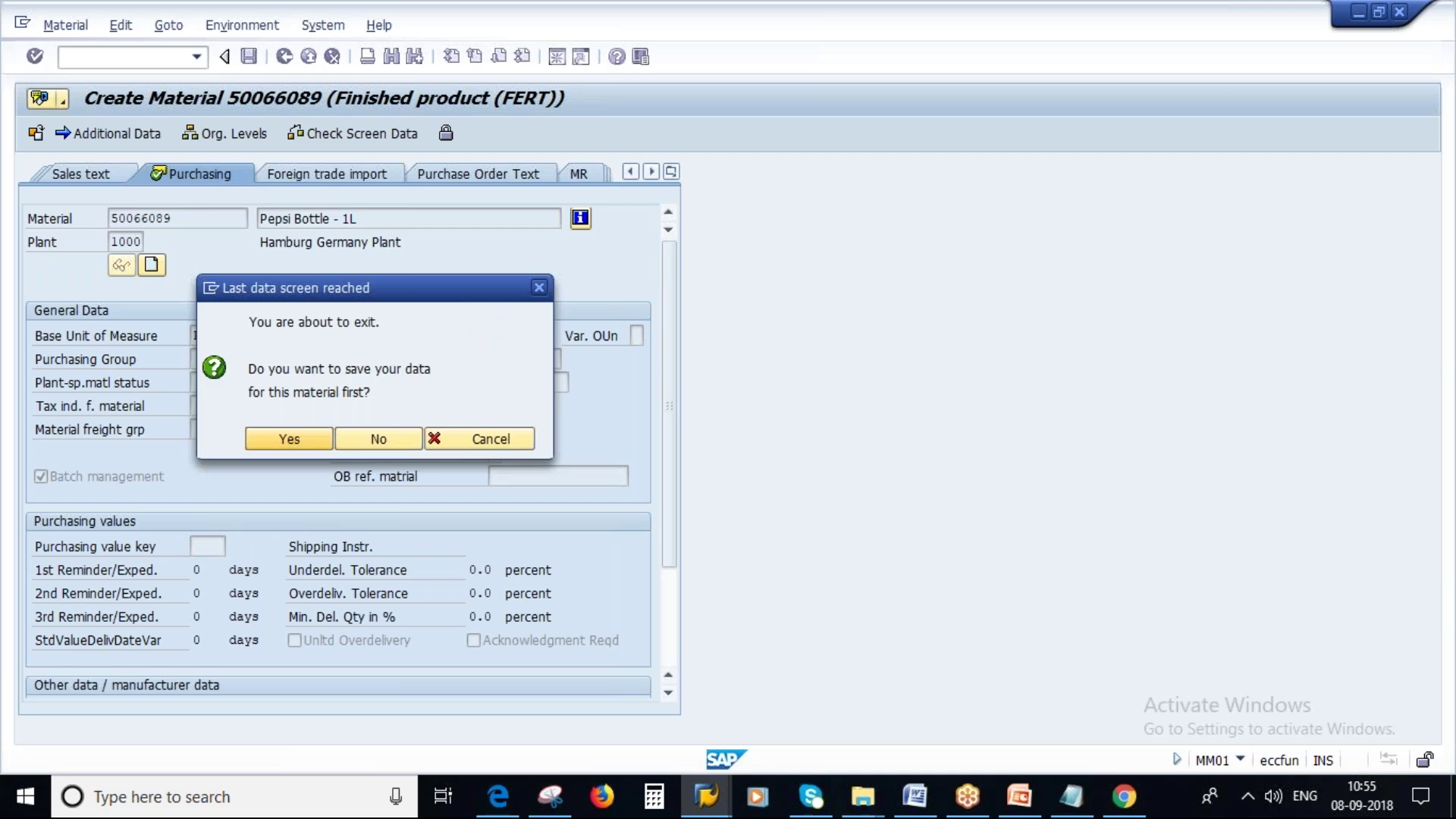
key(Return)
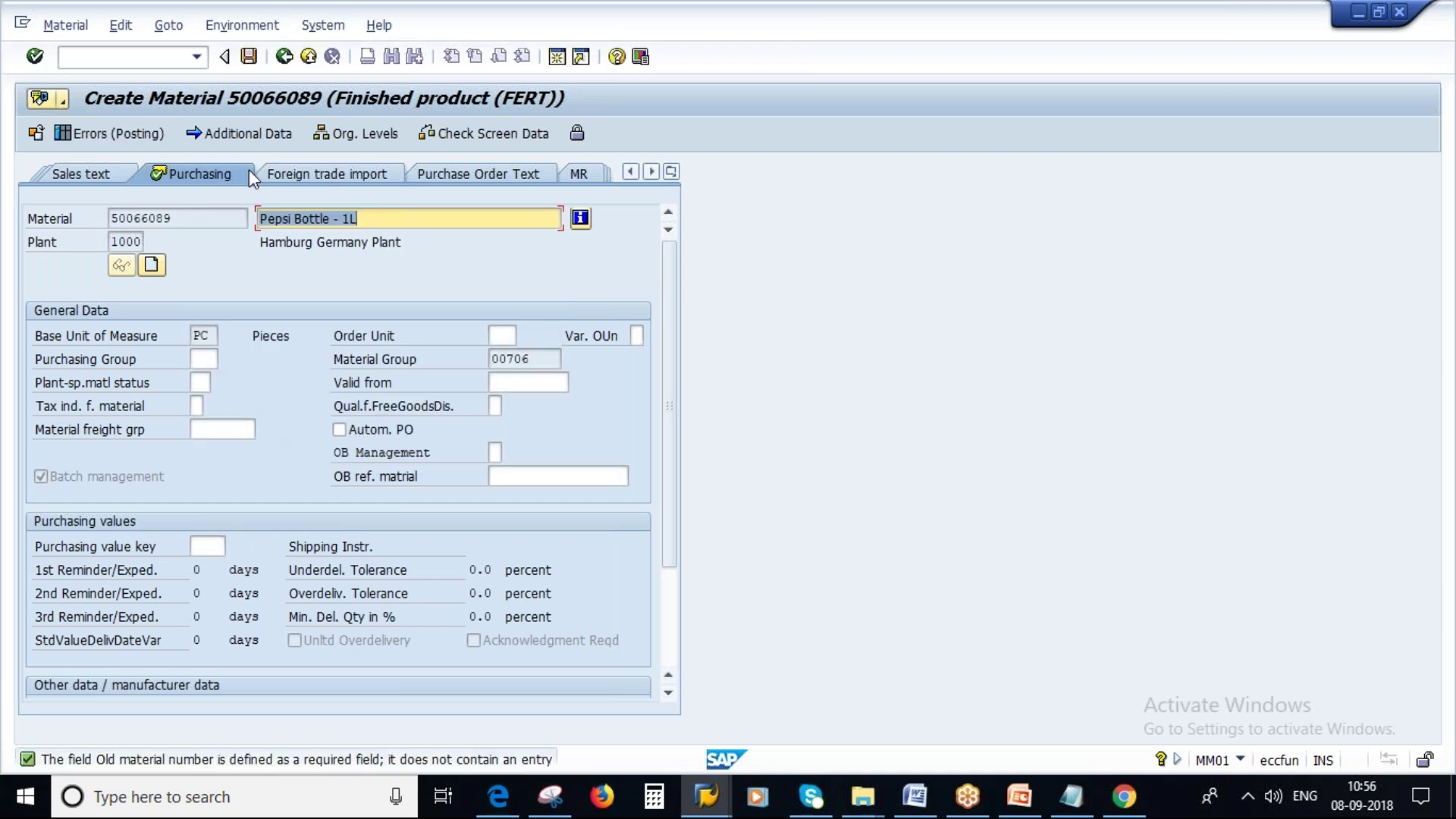
key(F3)
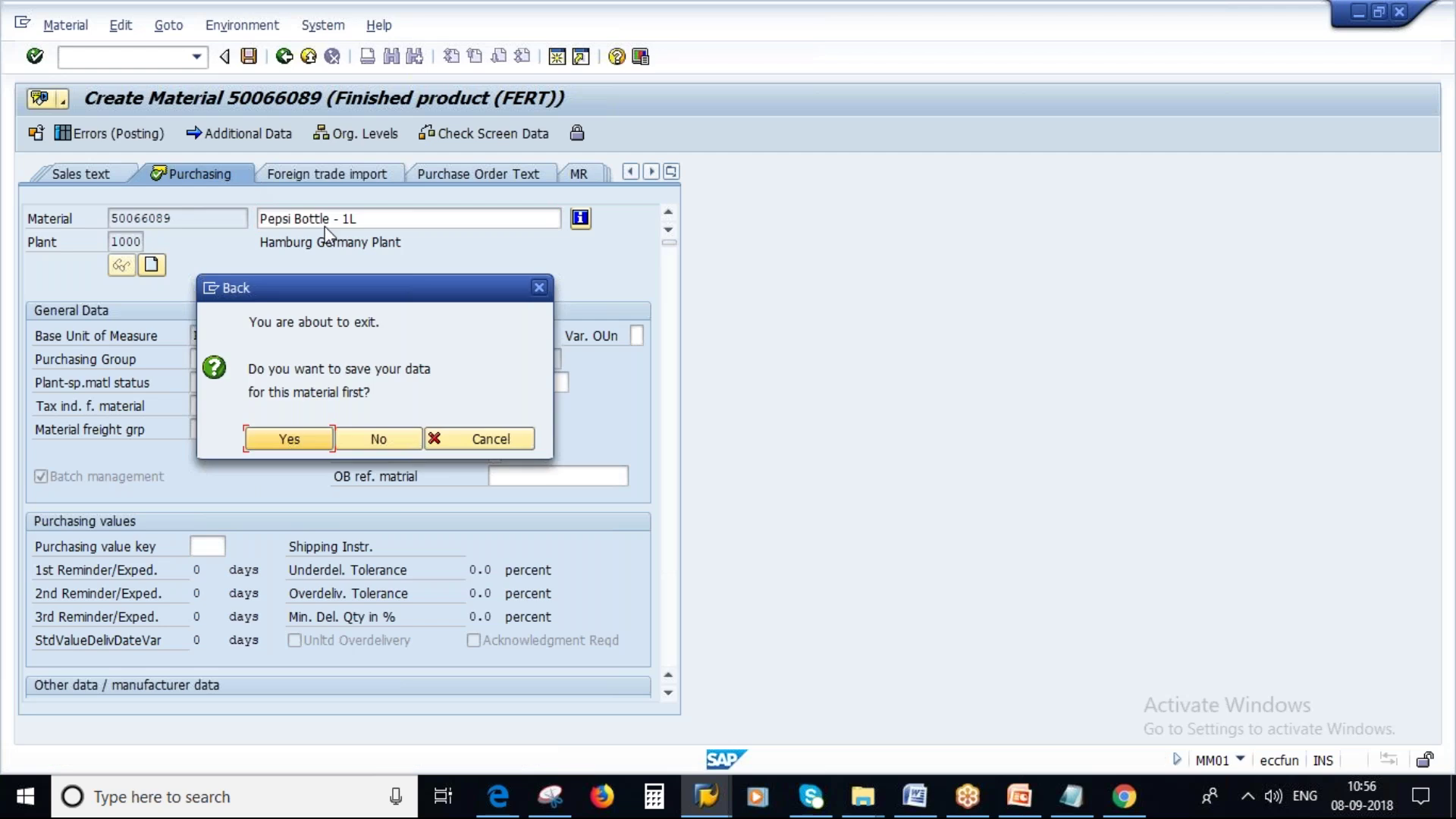
key(Return)
Step: Switch to changing the material, copy its number 50066089 and open the Basic Data 1 view
click(65, 25)
mouse_move(113, 101)
click(298, 101)
key(ctrl+c)
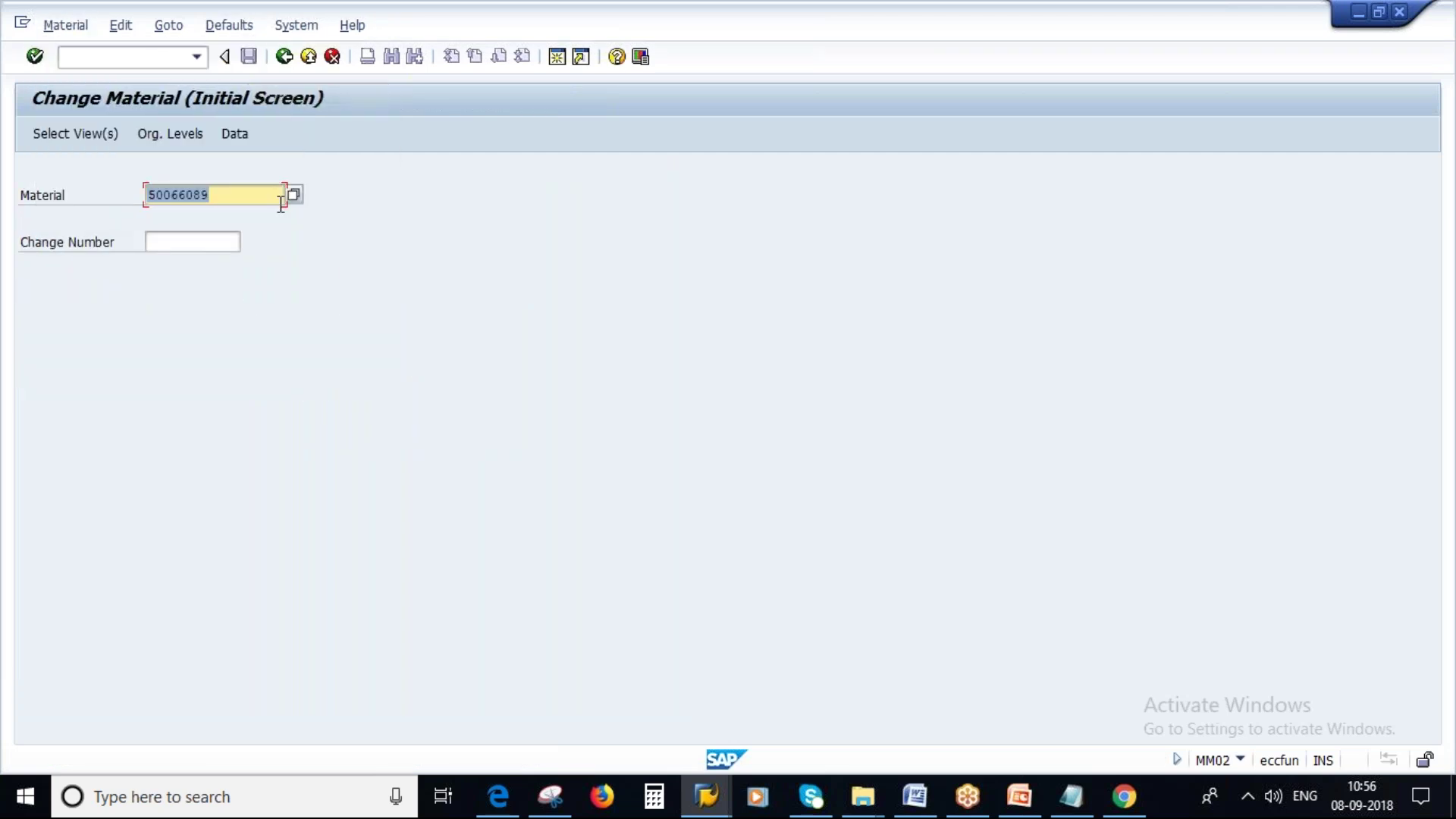
key(Return)
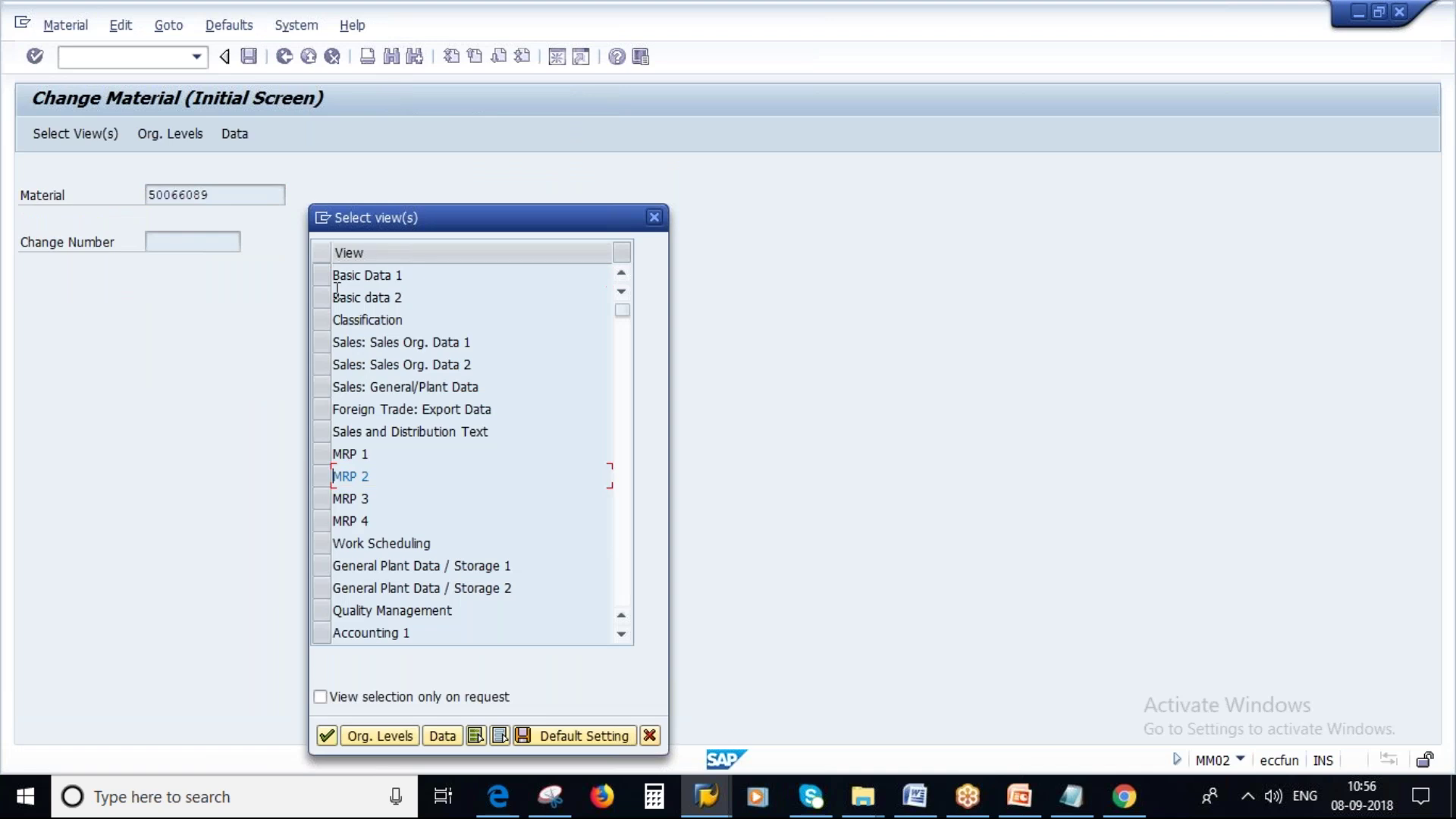
click(321, 274)
click(326, 735)
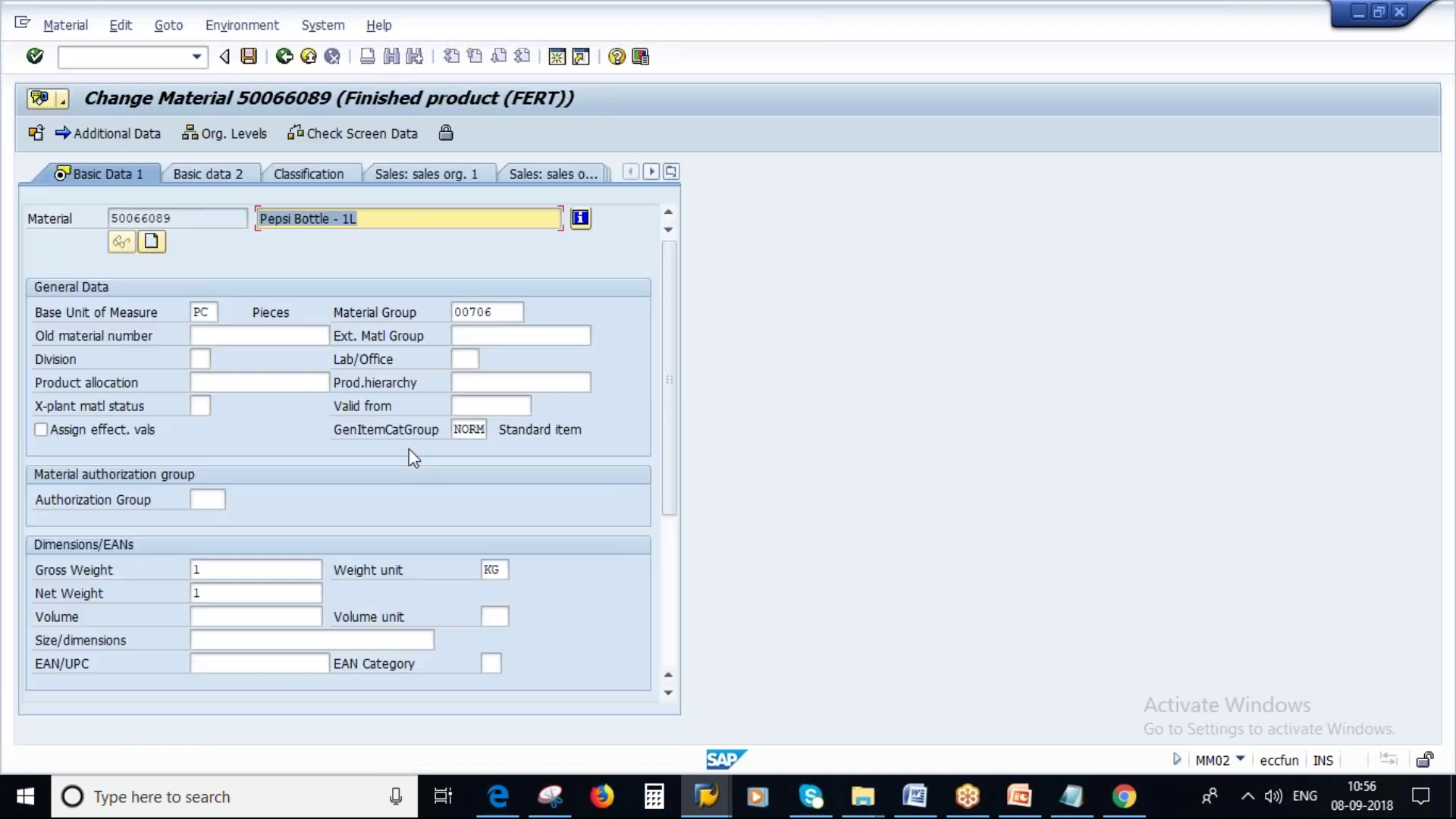
Step: Set the old material number of Pepsi Bottle - 1L to vinam123 and save the material
click(237, 336)
text(vin)
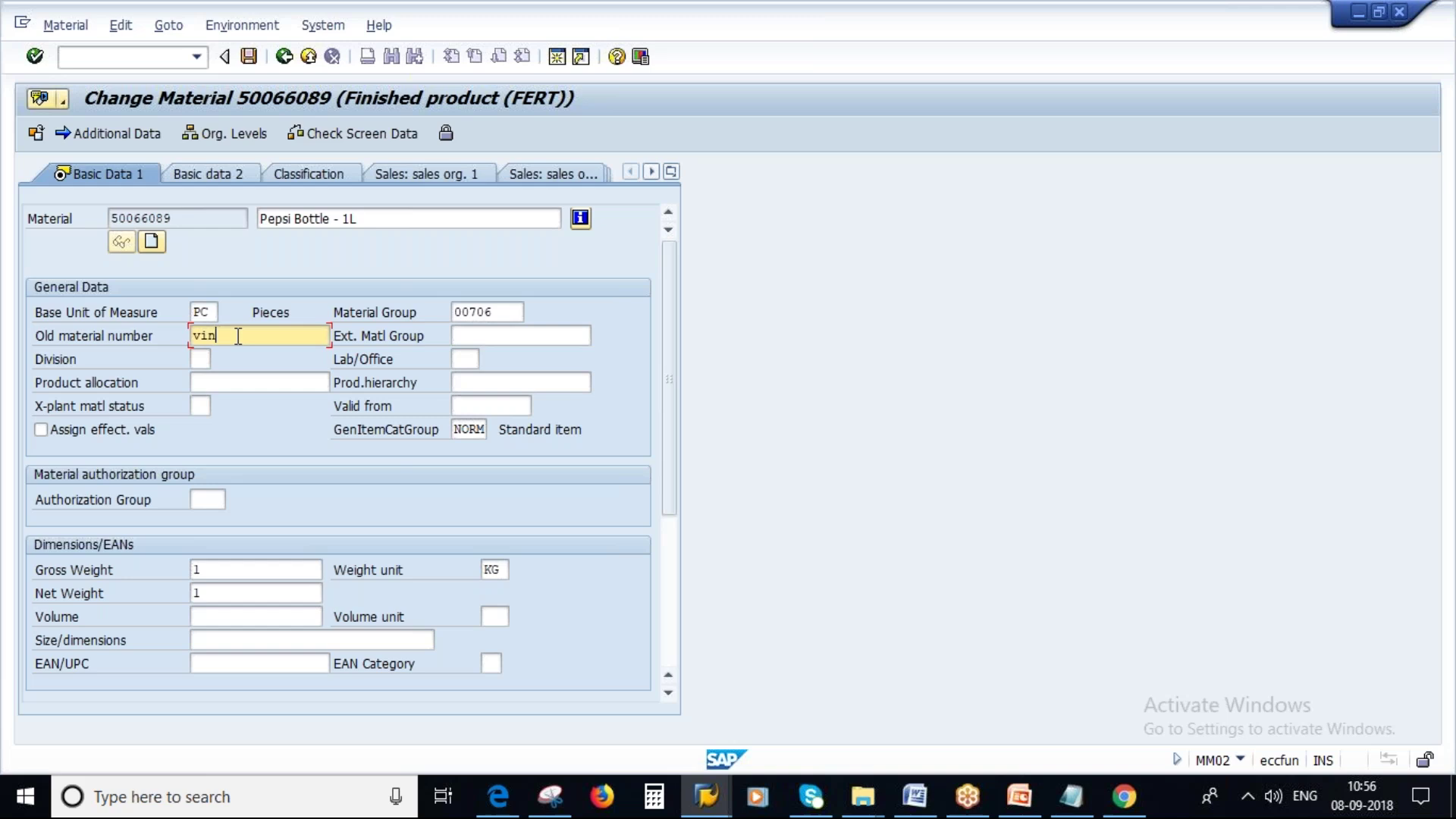
text(am123)
click(476, 345)
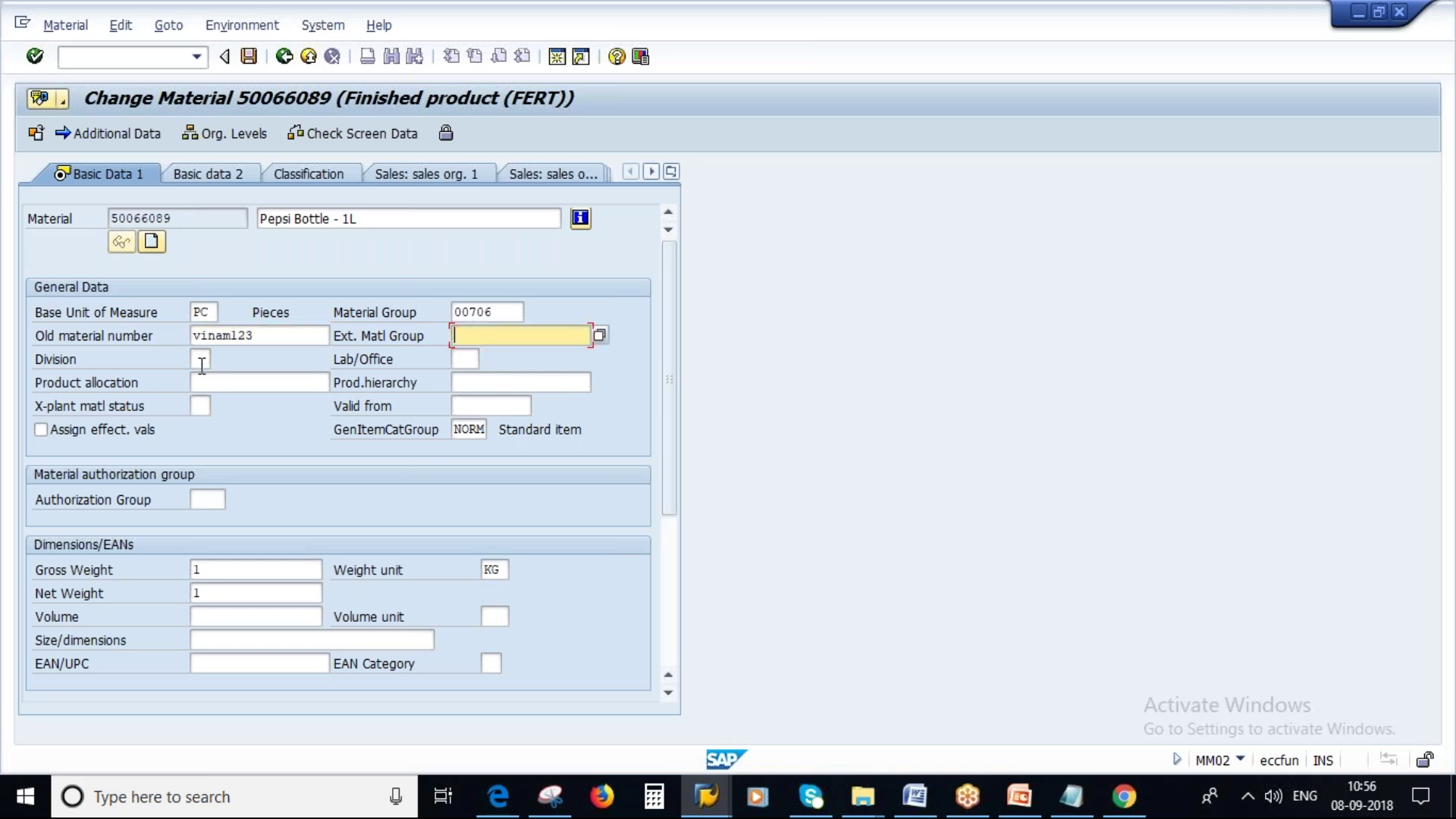
click(249, 57)
Step: Return to material creation for the copied number 50066089 and open only the Purchasing view for plant 1000
click(65, 25)
click(292, 105)
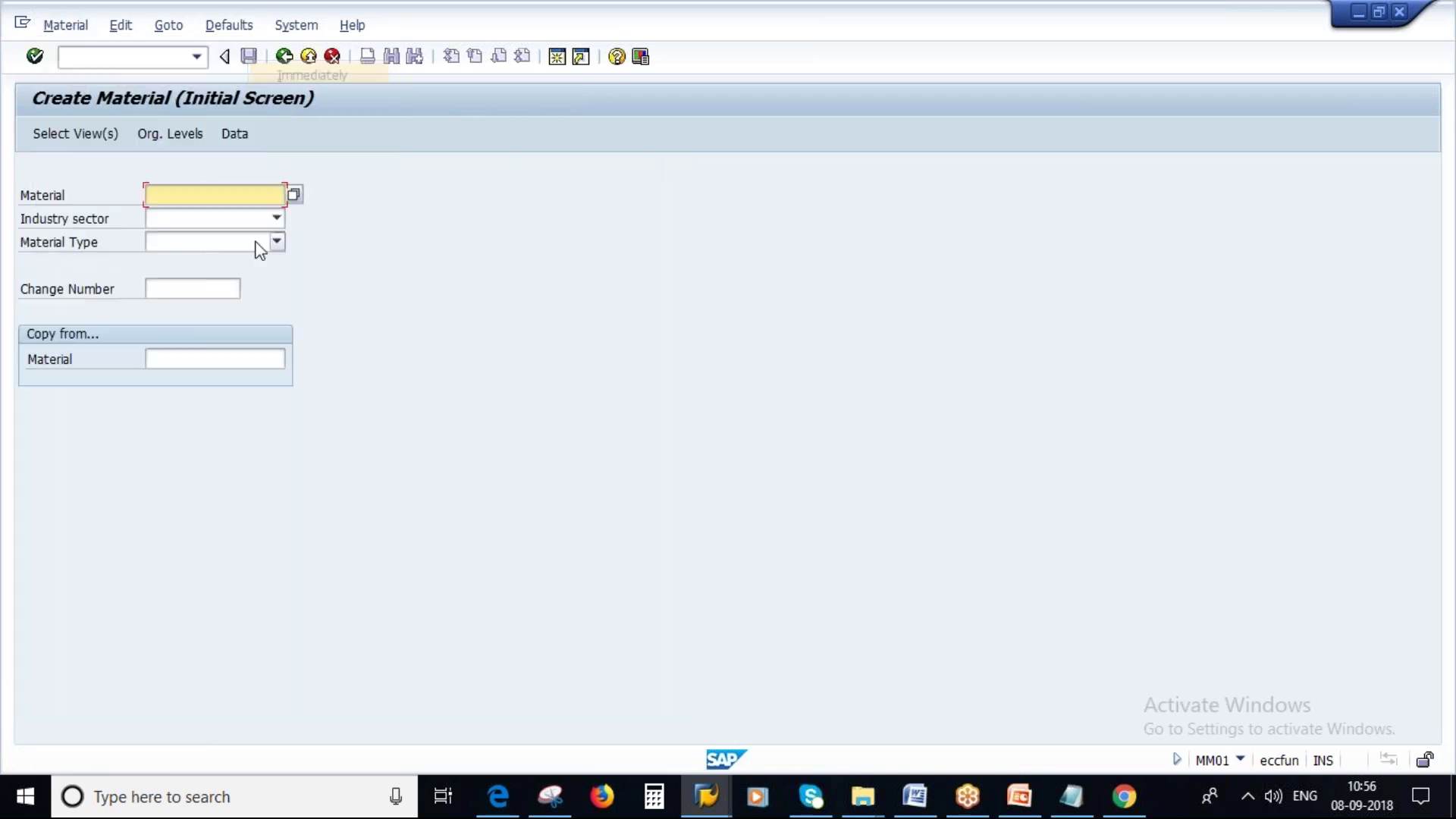
key(ctrl+v)
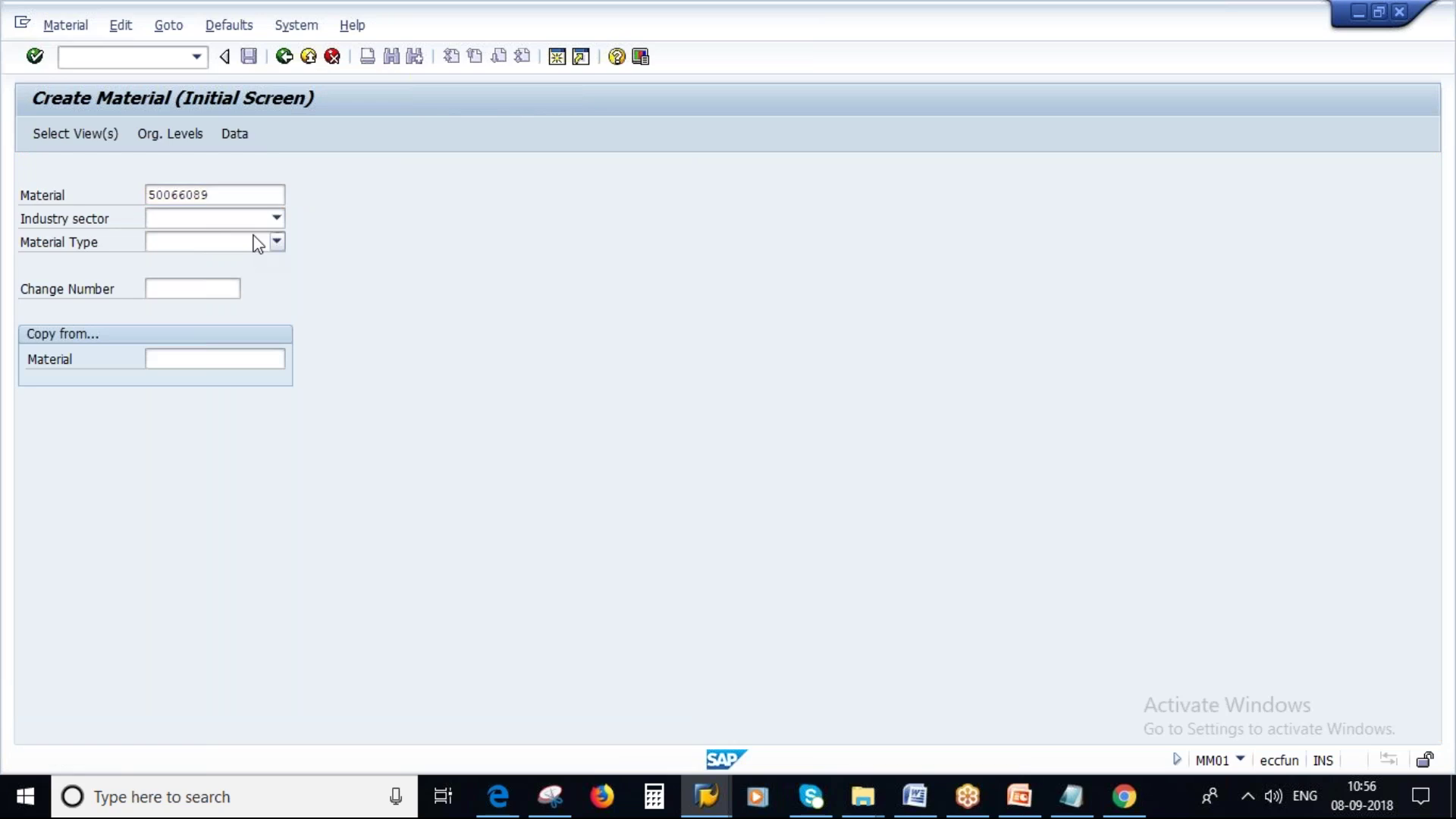
key(Return)
key(Return)
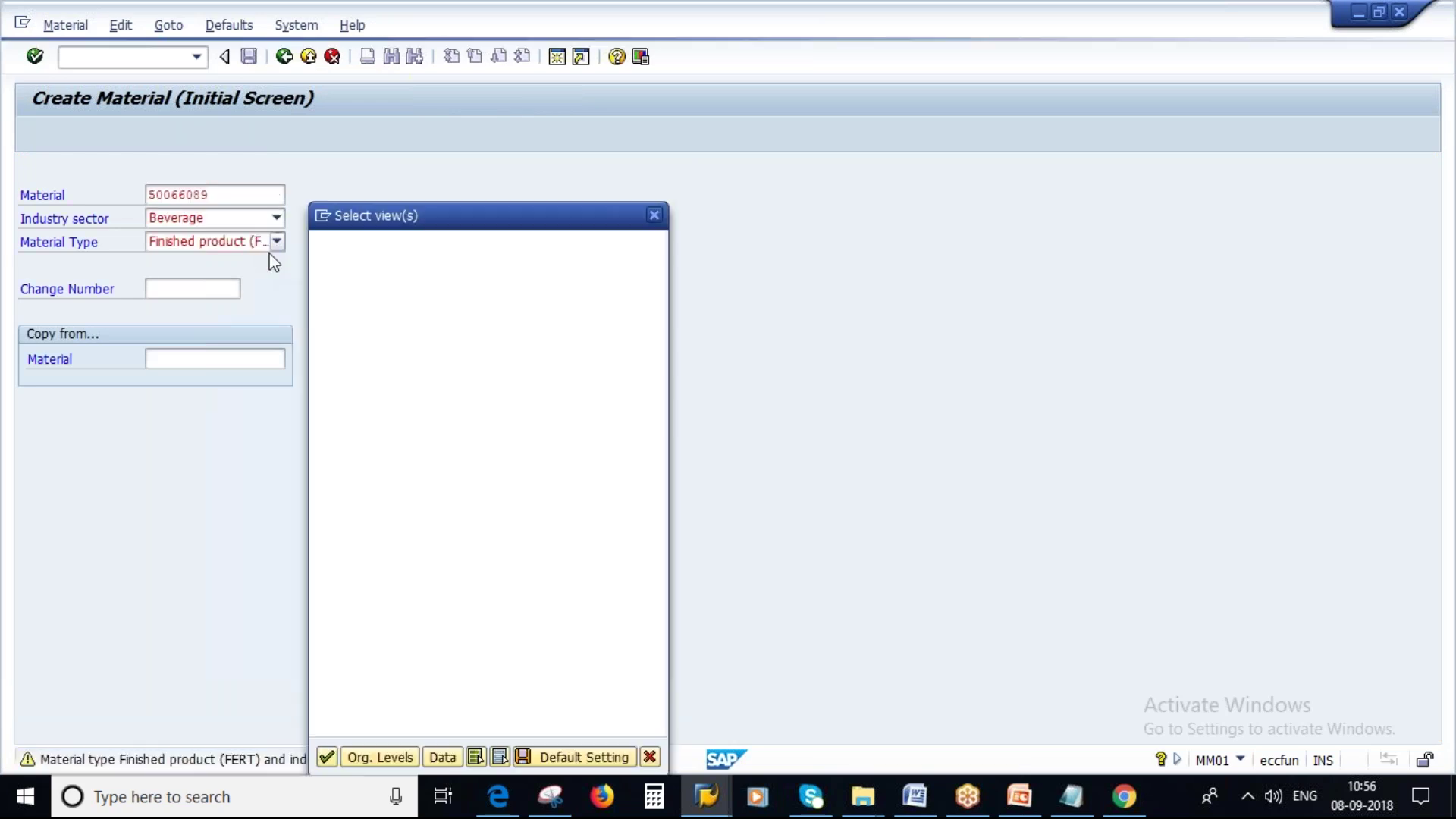
click(321, 452)
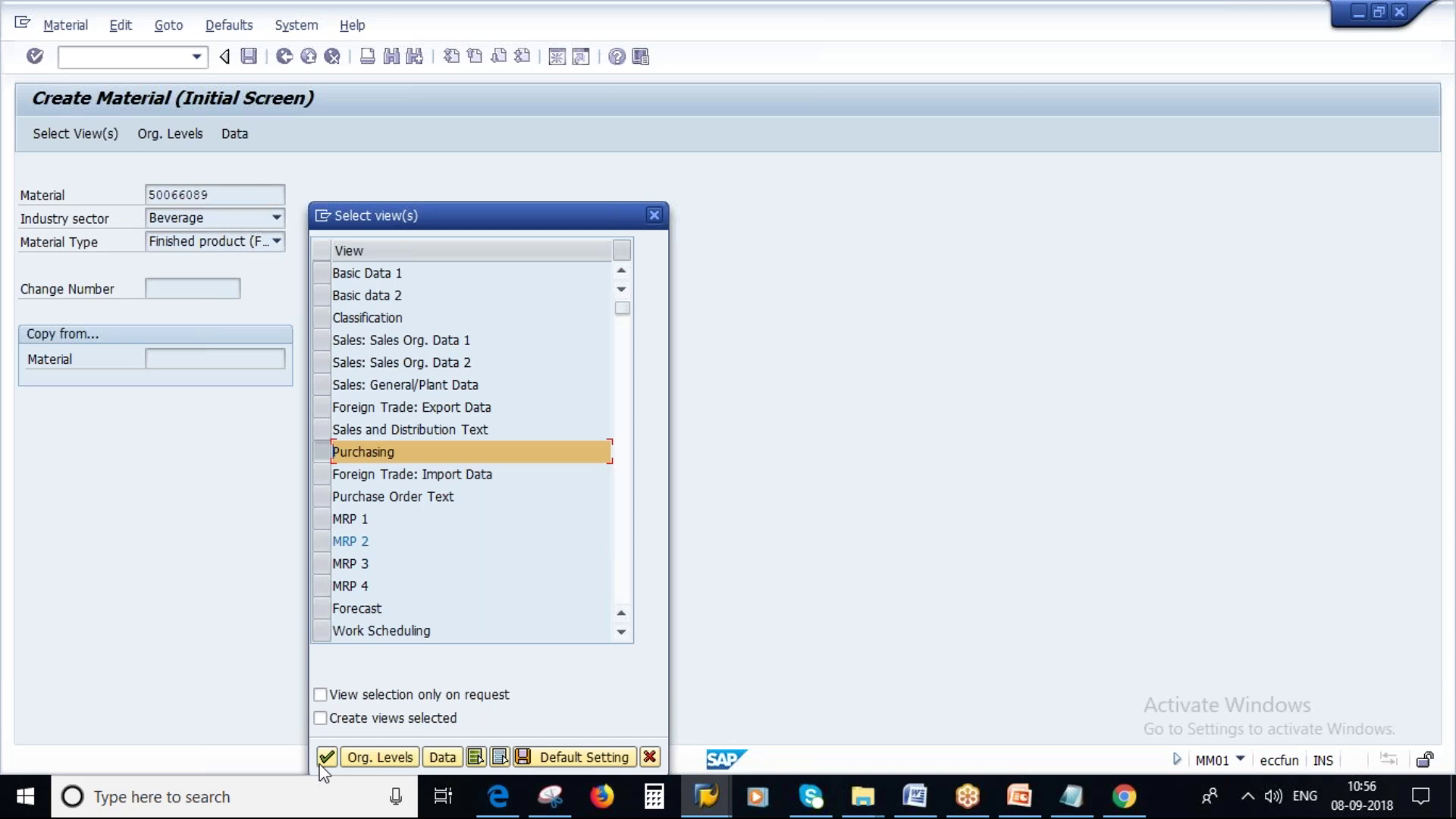
click(327, 757)
key(Return)
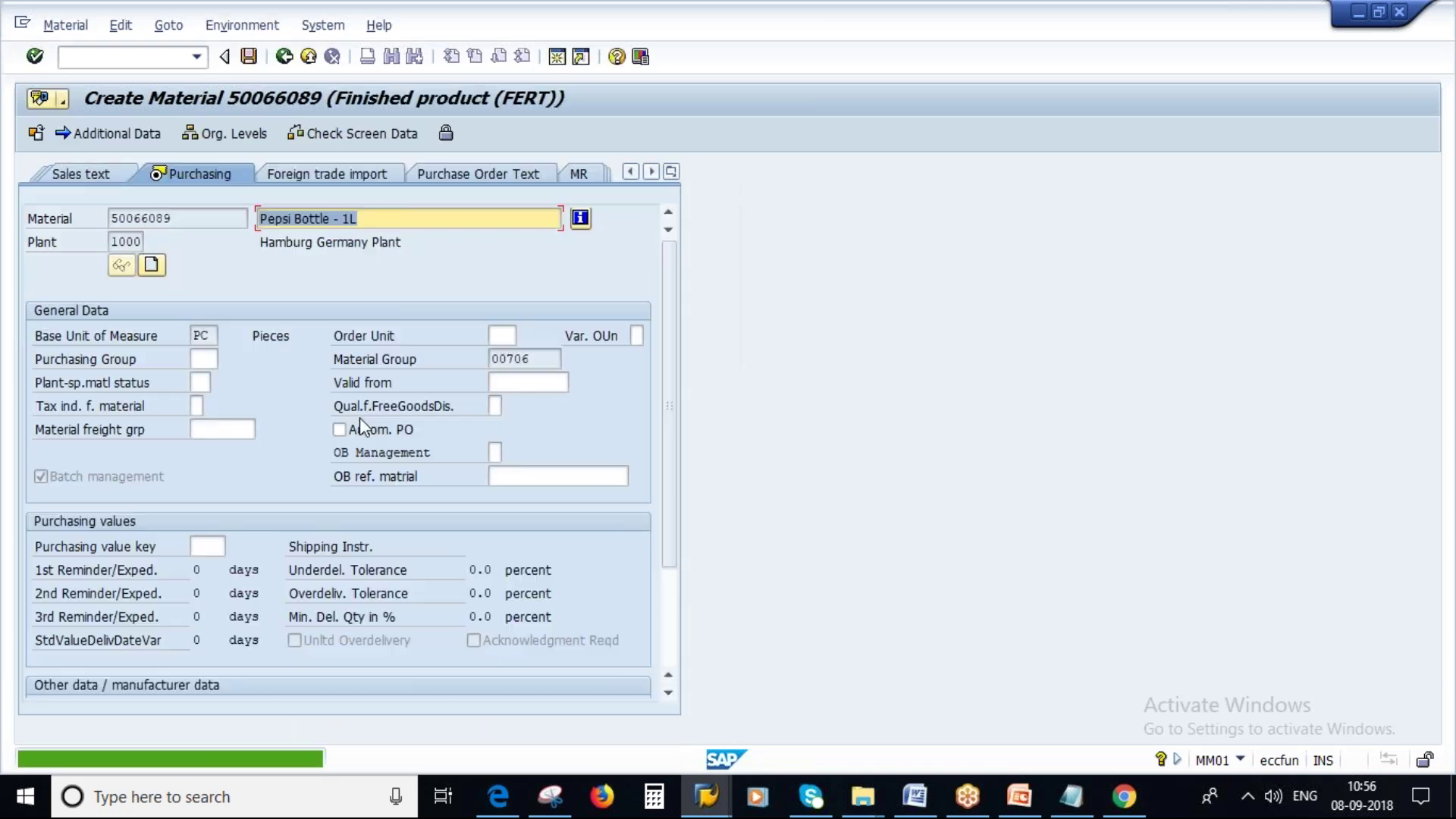
Step: Try to save the Purchasing view of Pepsi Bottle - 1L and to open Basic Data 1, then leave the material creation without saving
click(249, 57)
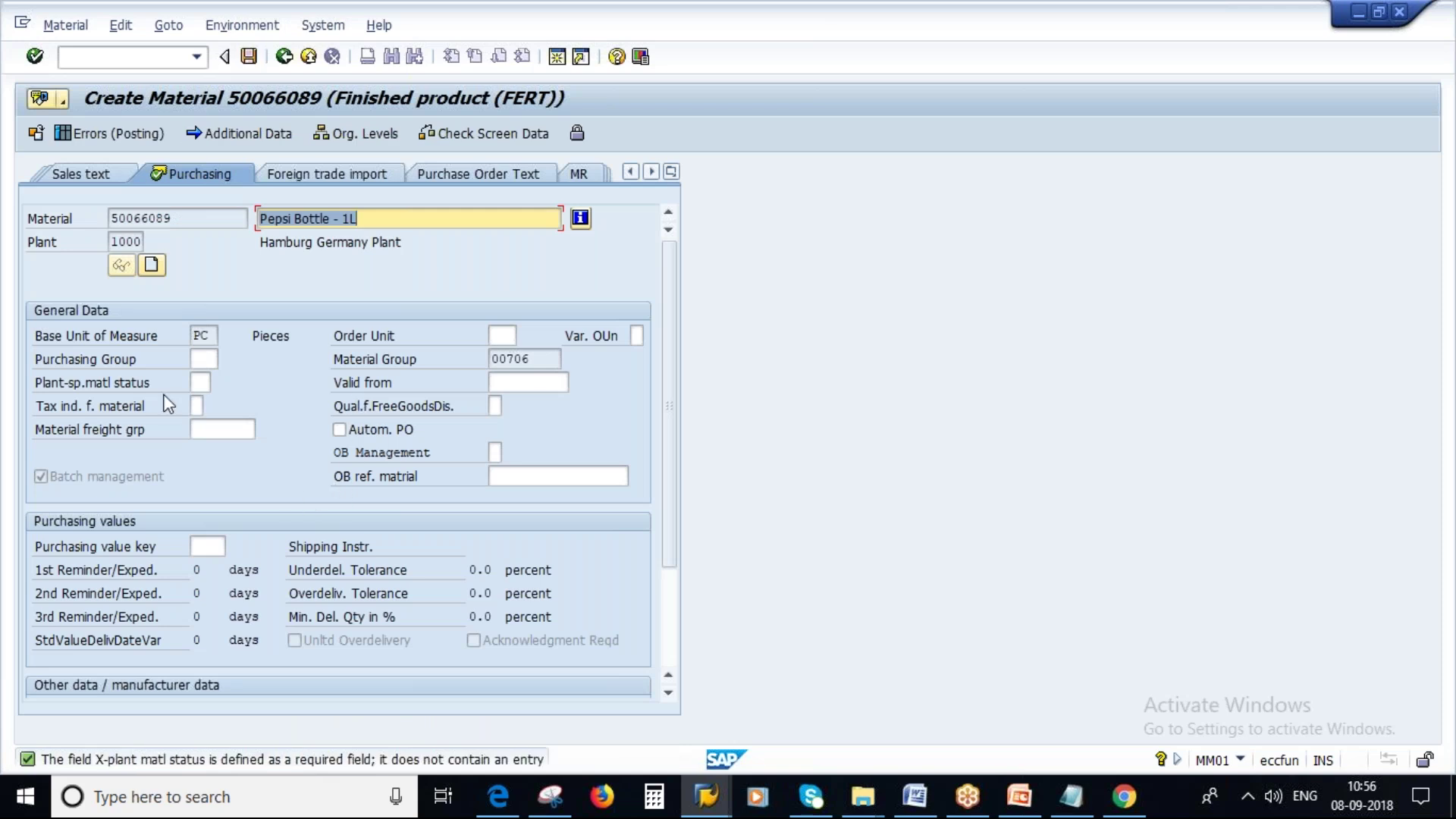
click(671, 171)
click(726, 104)
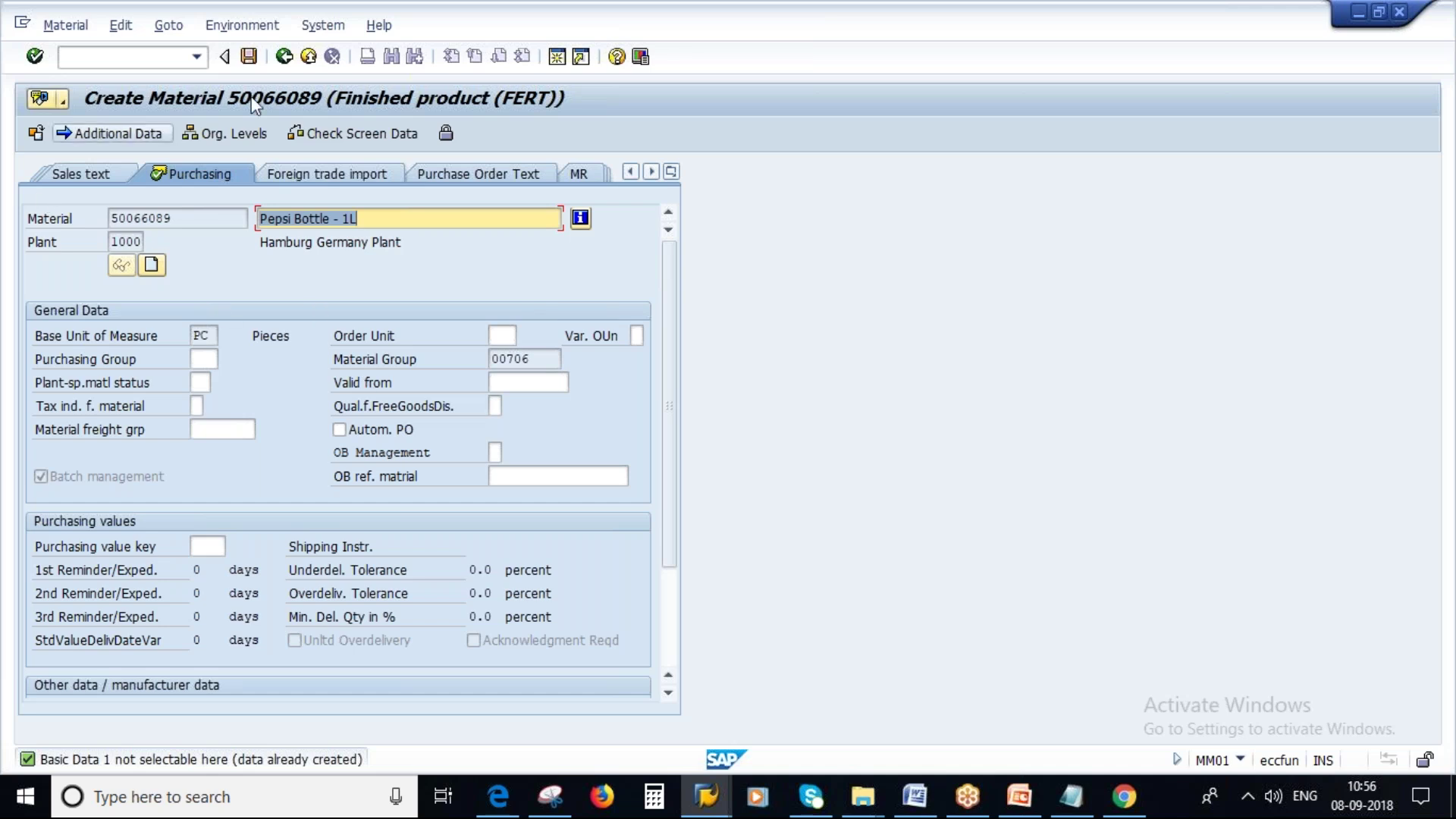
click(285, 57)
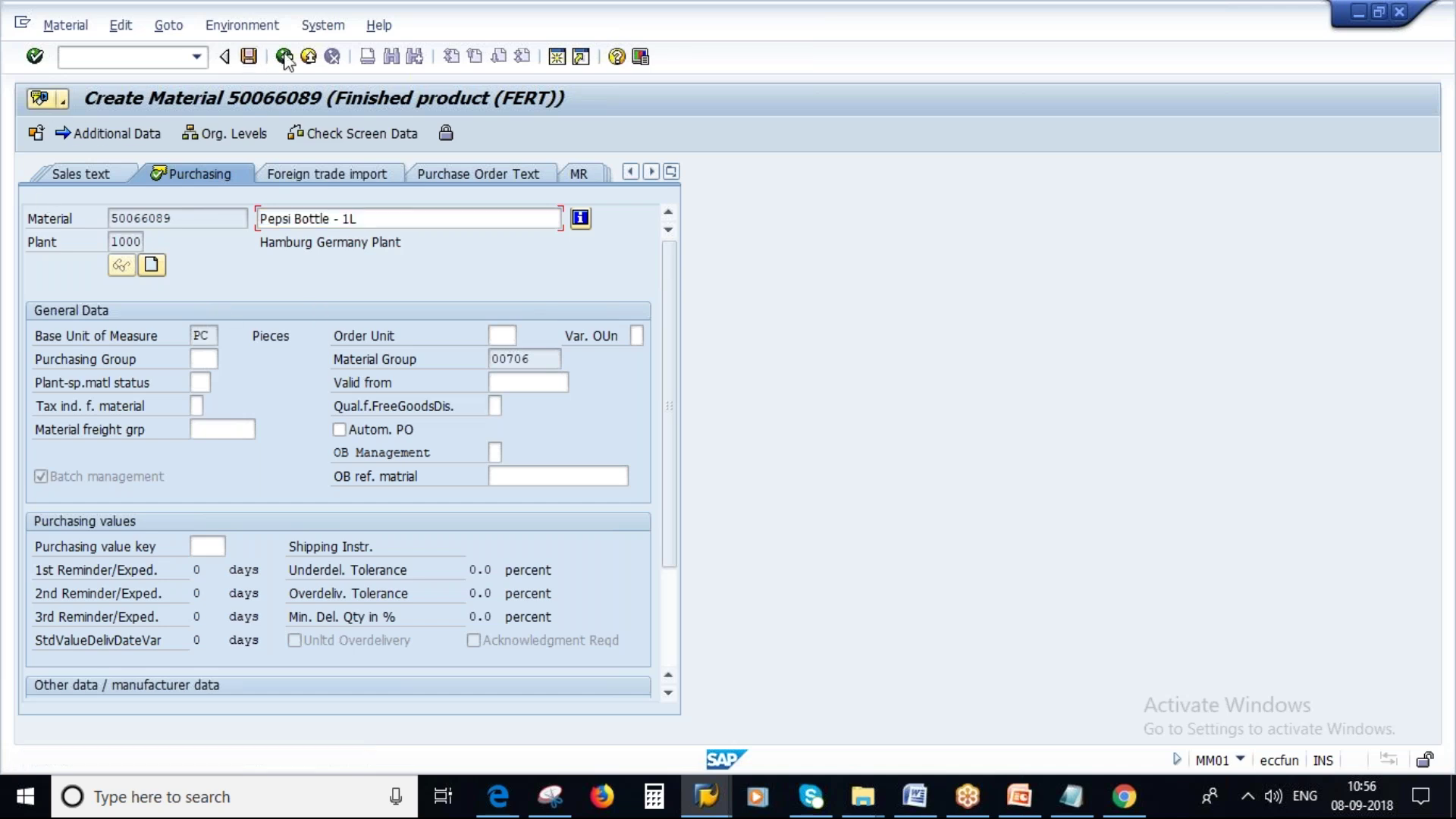
click(379, 440)
Step: Switch to changing material 50066089 and open only its Basic Data 1 view
click(63, 26)
mouse_move(91, 97)
click(303, 97)
key(Return)
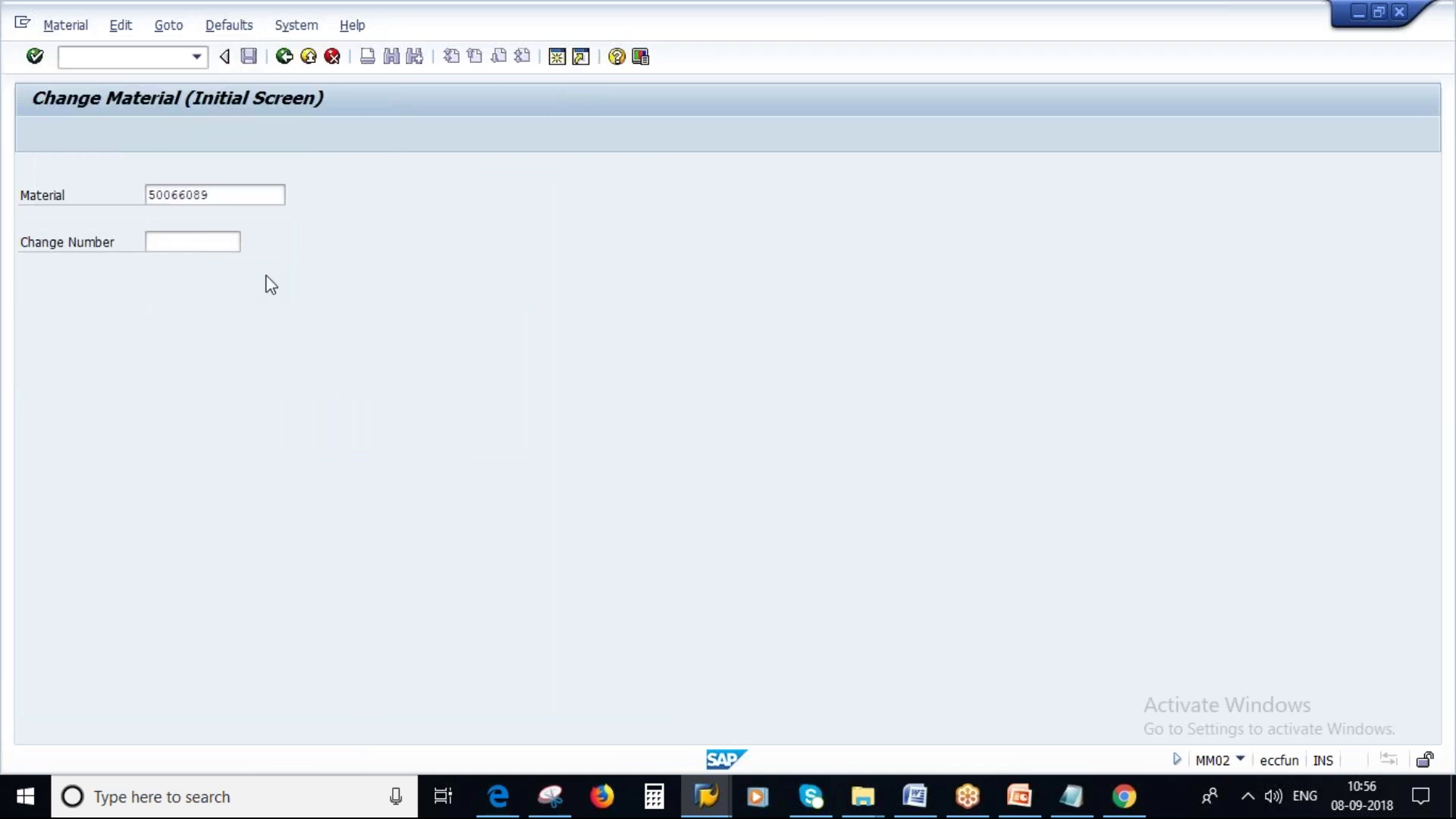
click(322, 275)
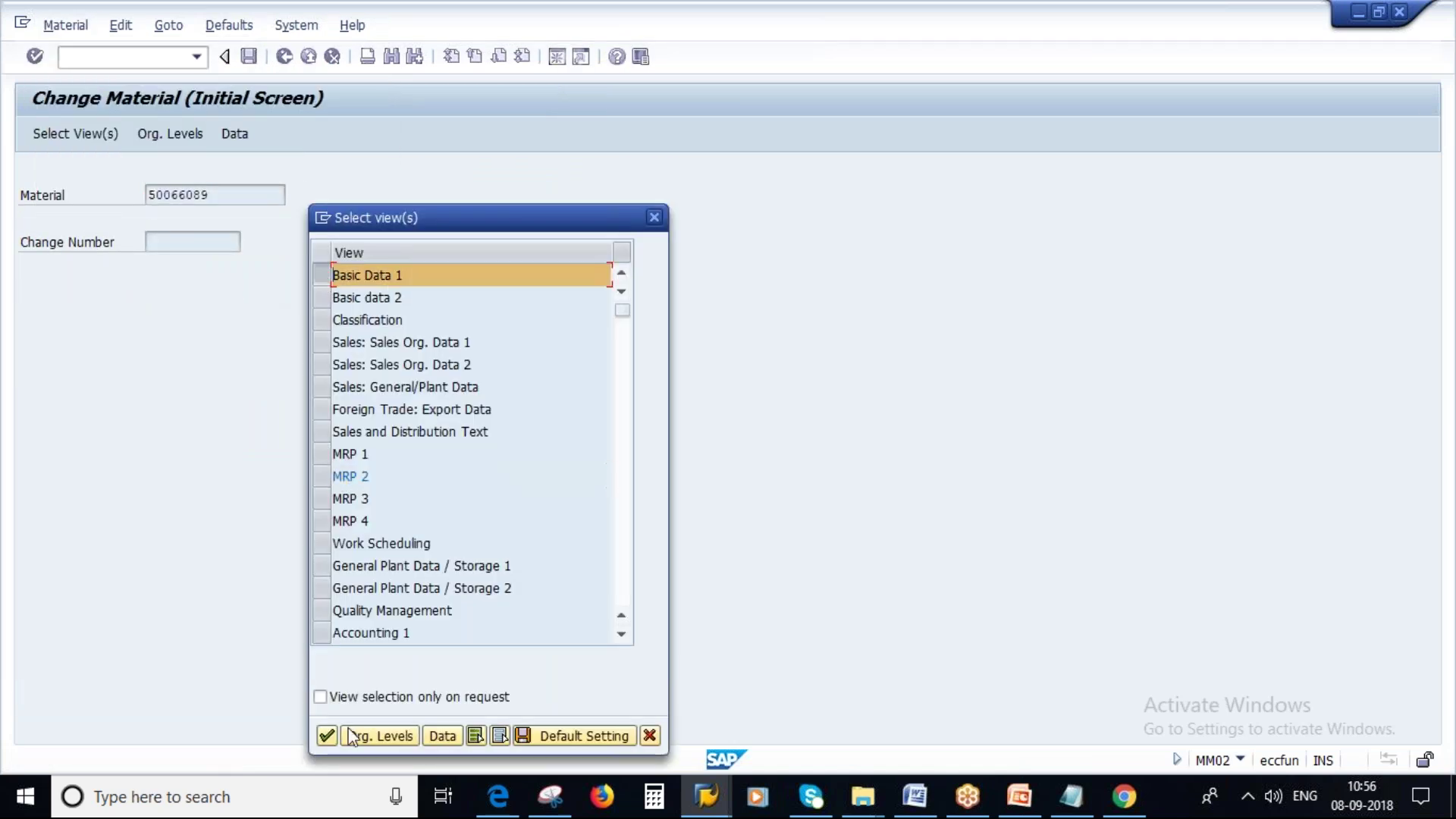
click(326, 736)
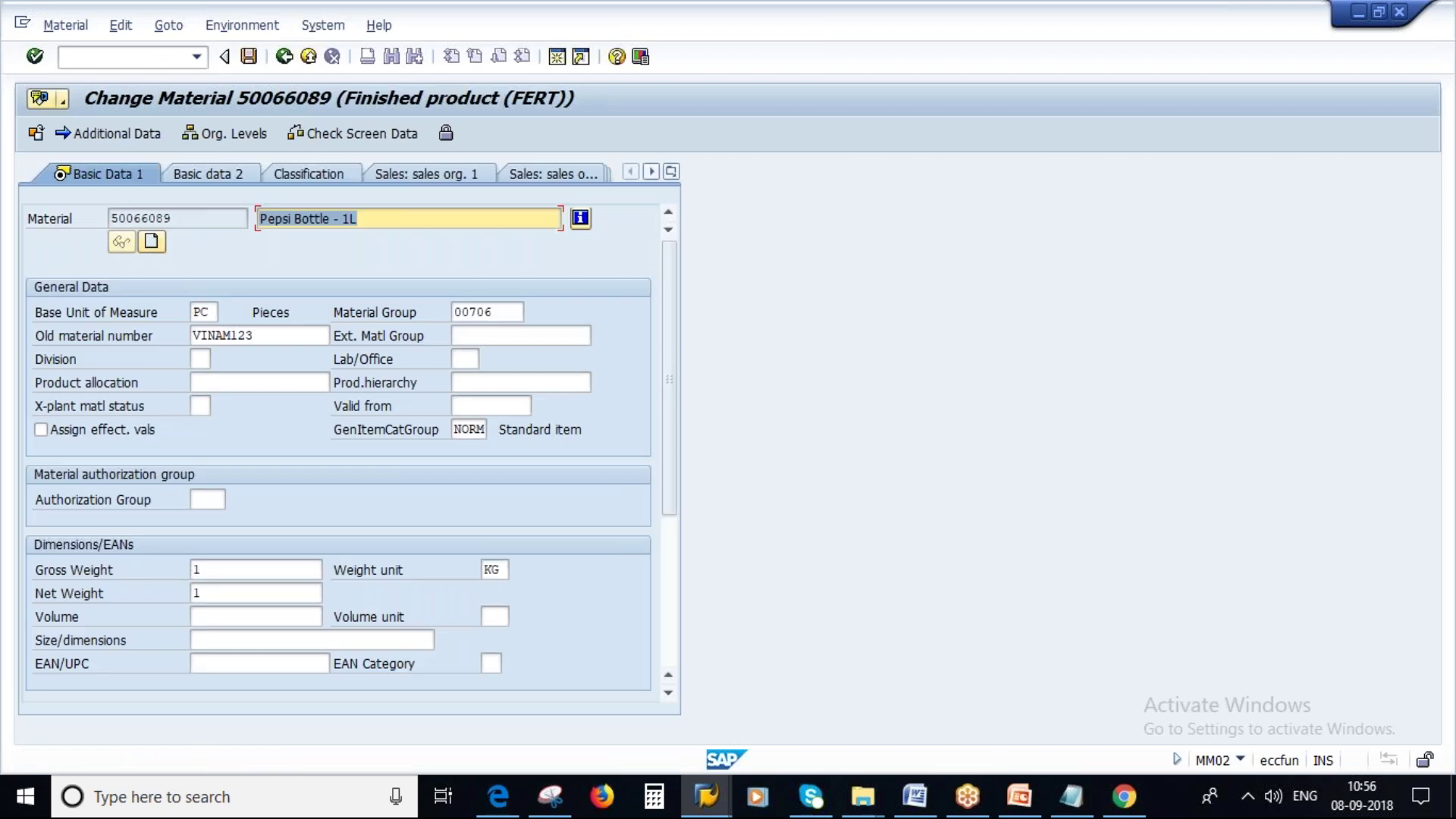
Step: Set the cross-plant material status of Pepsi Bottle - 1L to 40 and save the material
click(200, 406)
click(220, 404)
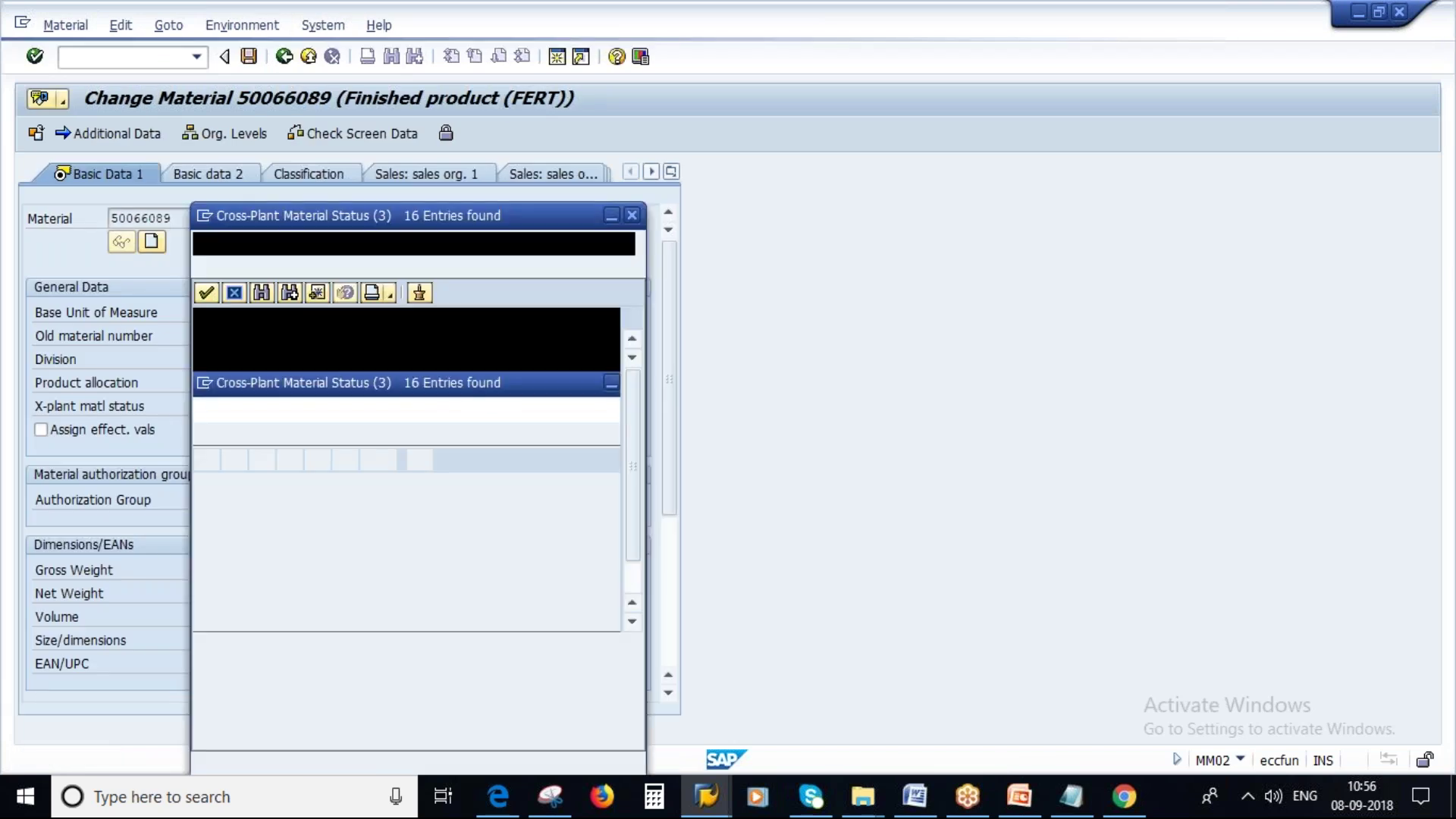
double_click(258, 421)
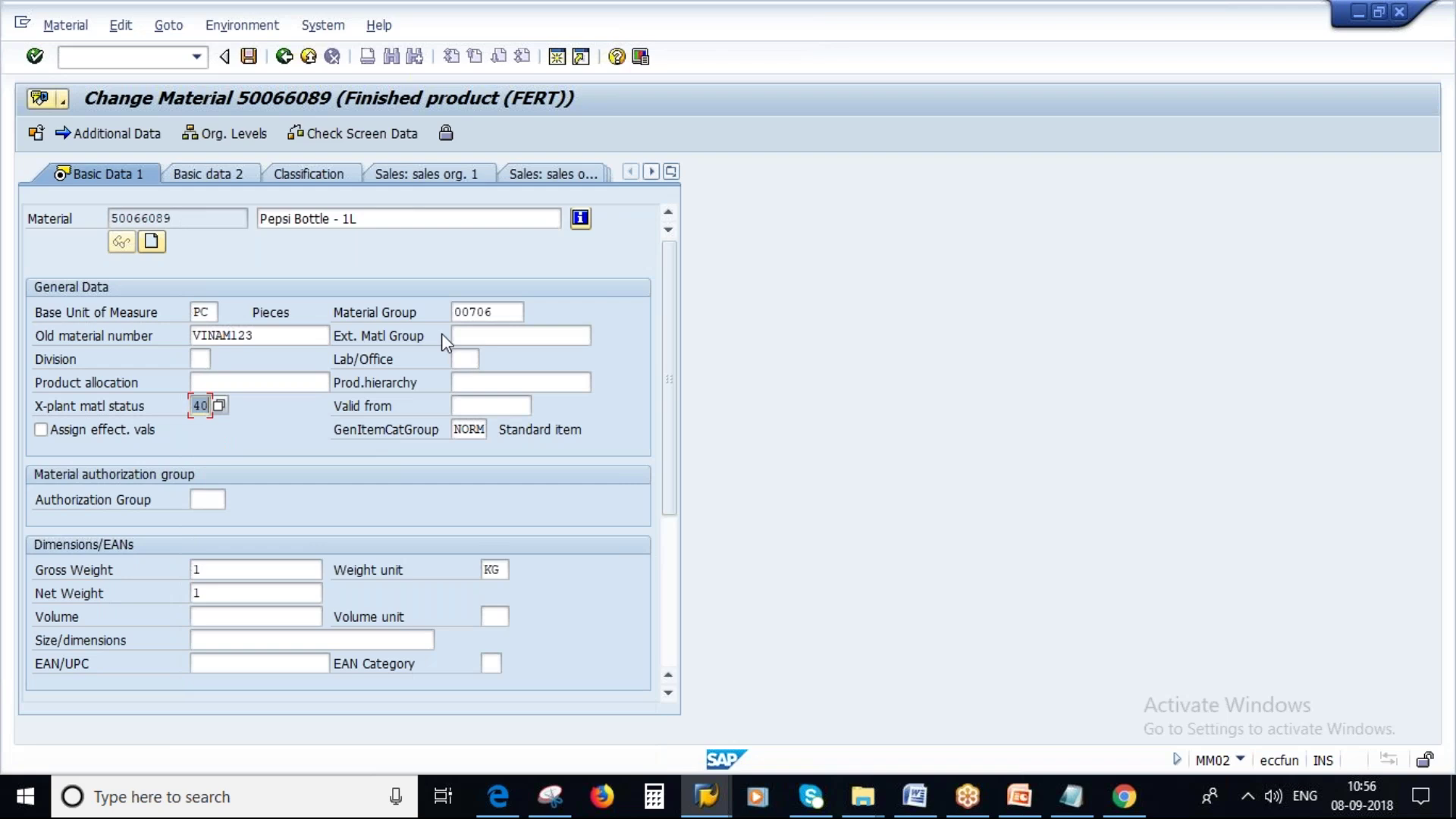
click(221, 54)
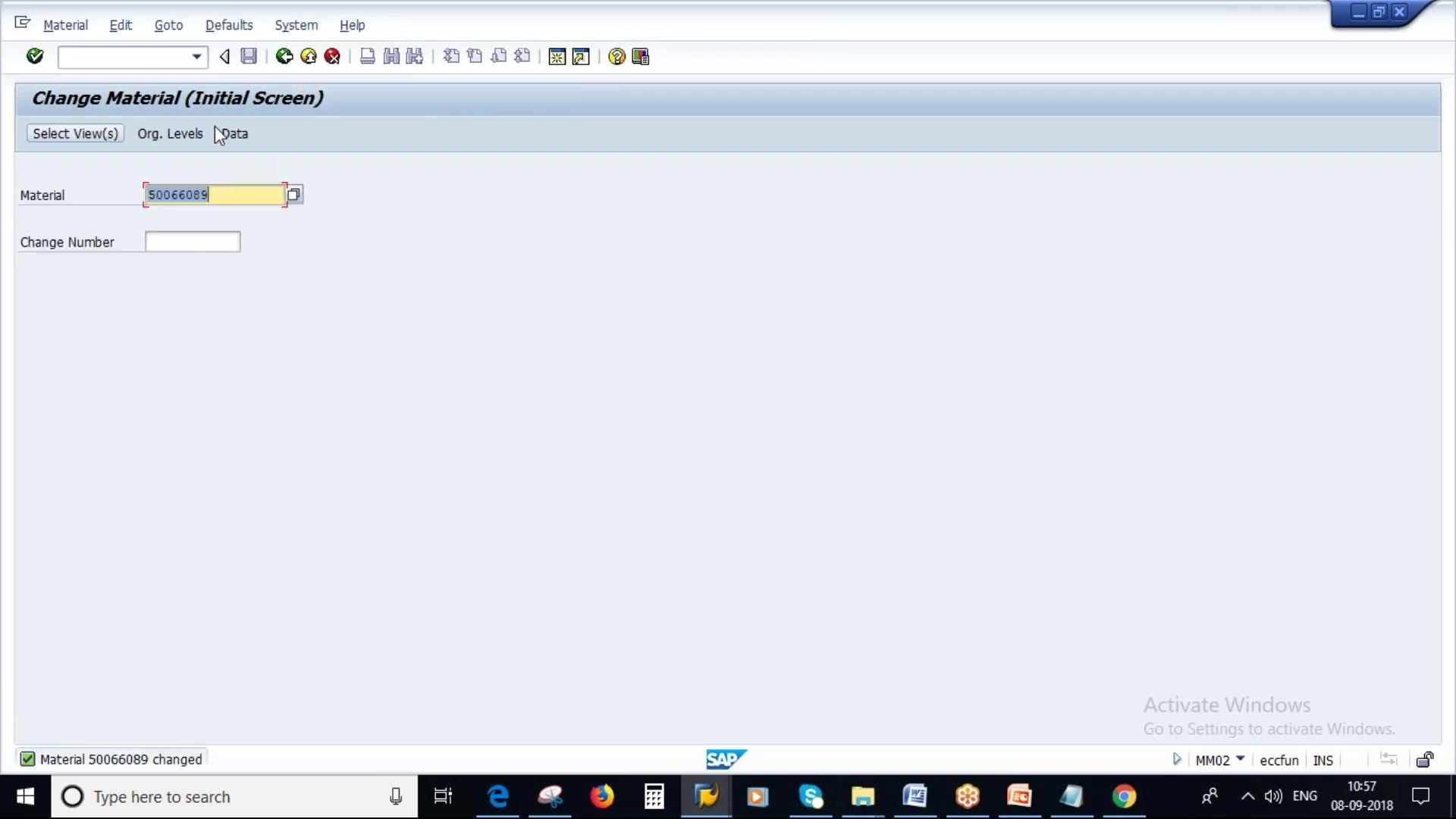
Step: Start material creation (MM01) for 50066089, open its Purchasing view for plant 1000 and save the extended material
click(284, 57)
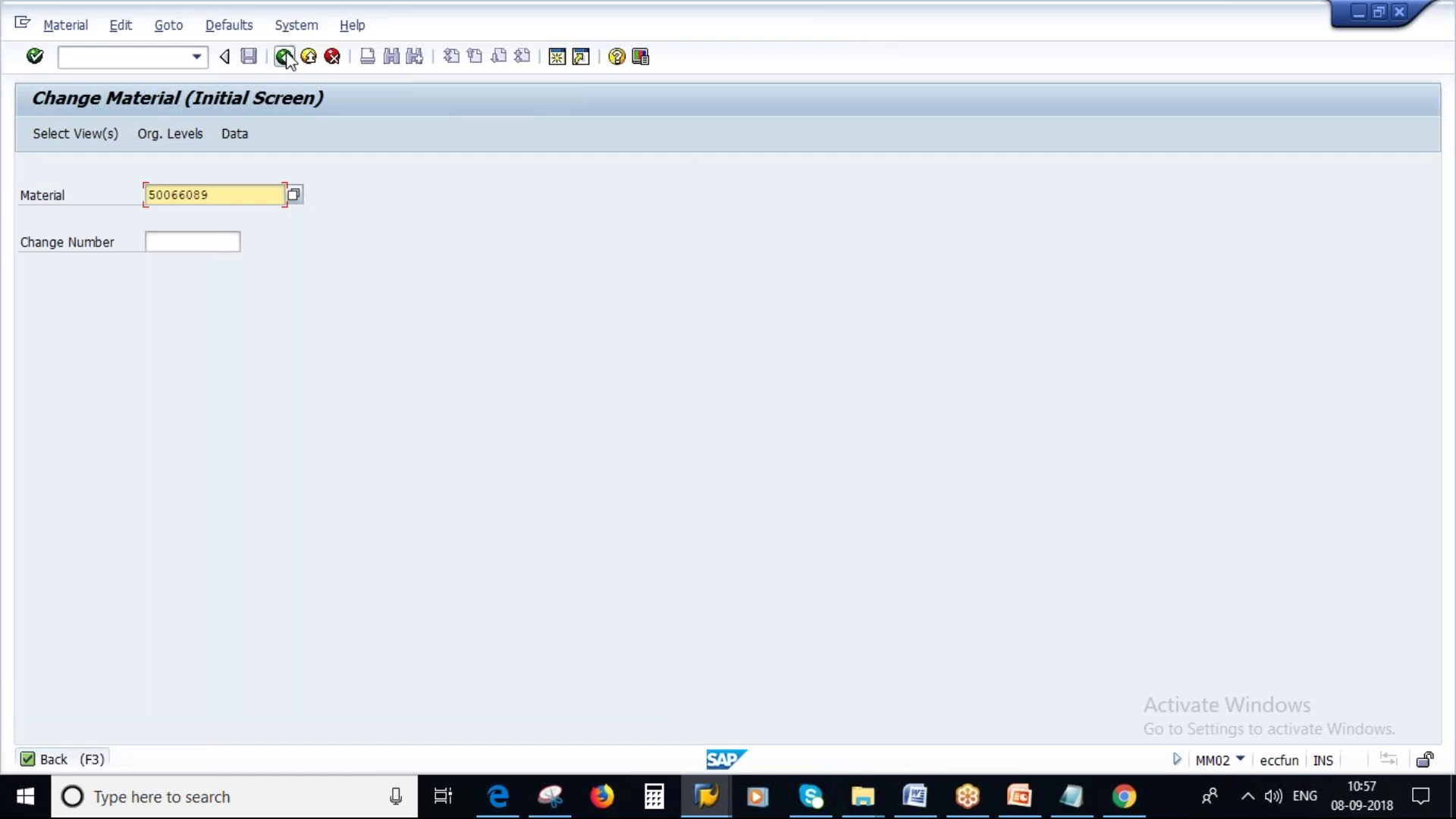
text(mm01)
key(Return)
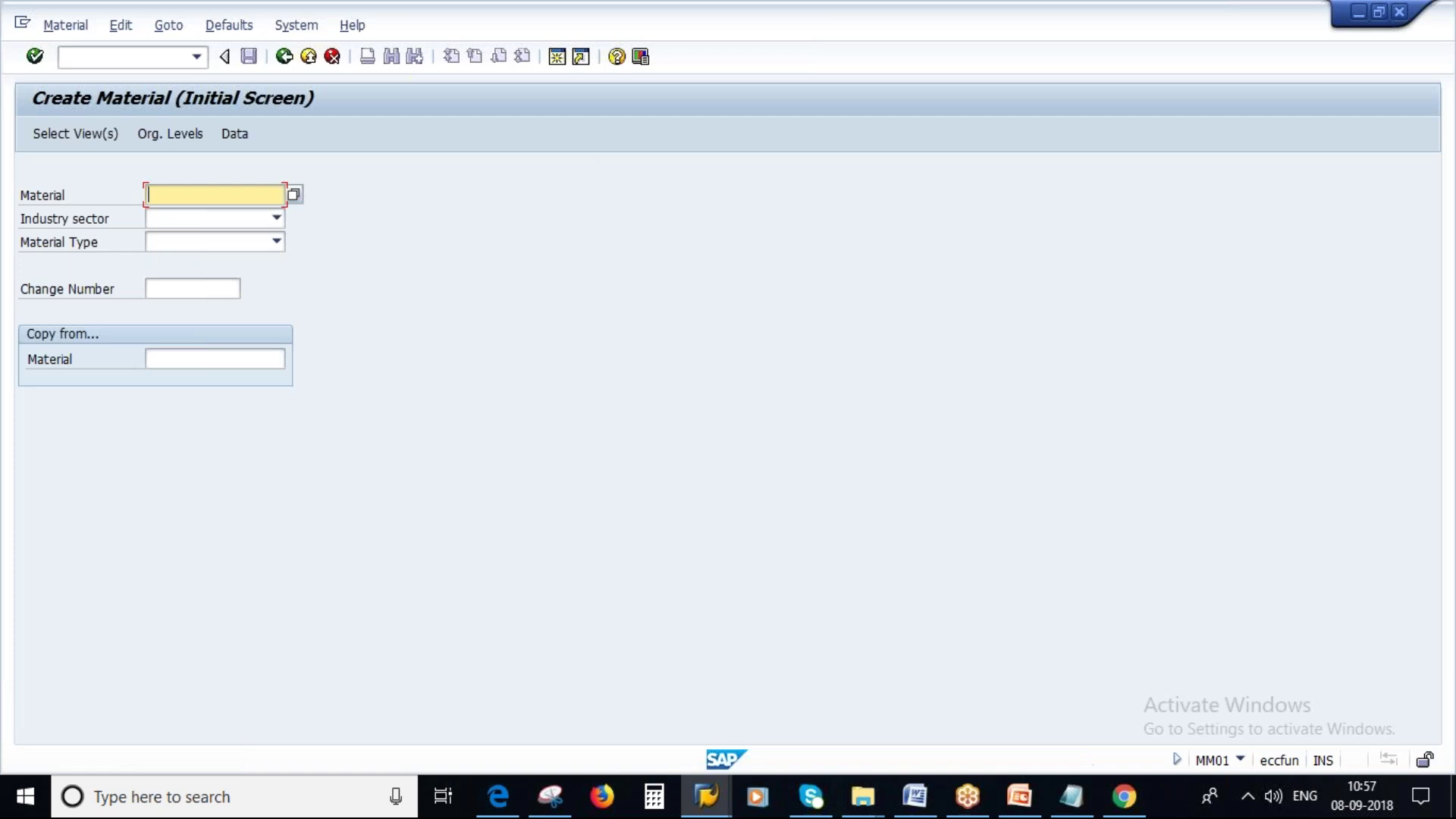
key(Return)
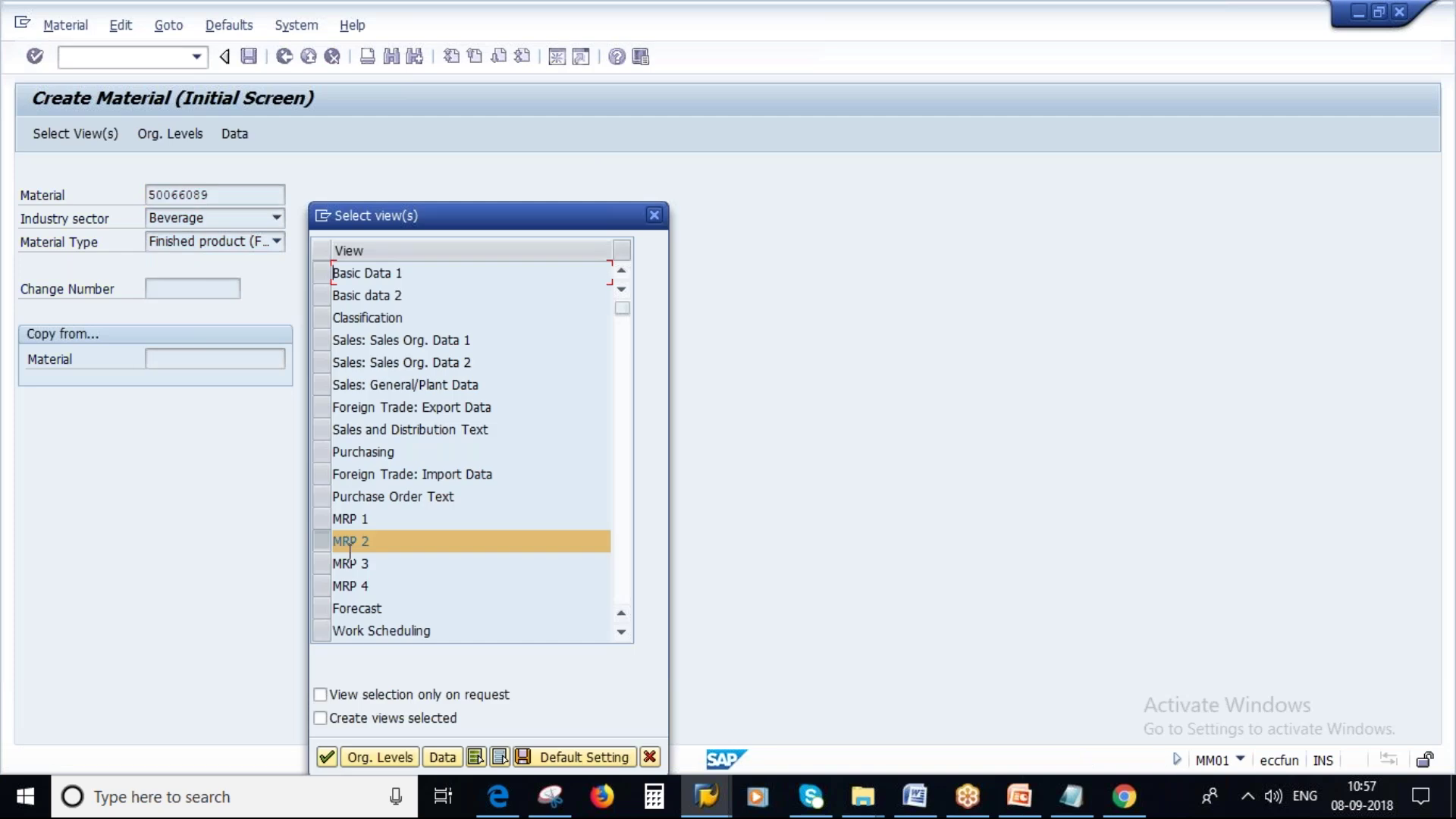
click(332, 448)
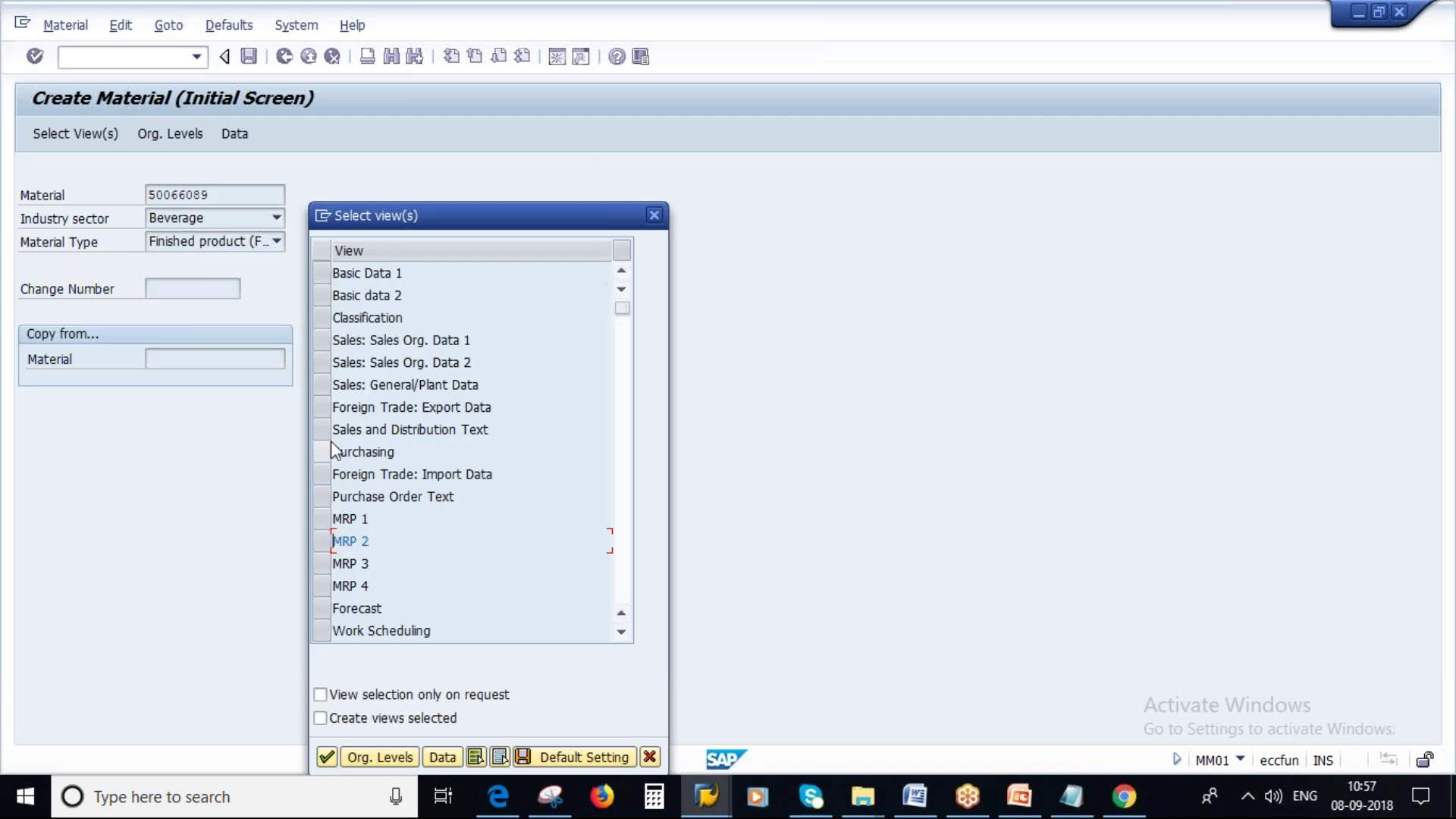
click(326, 756)
key(Return)
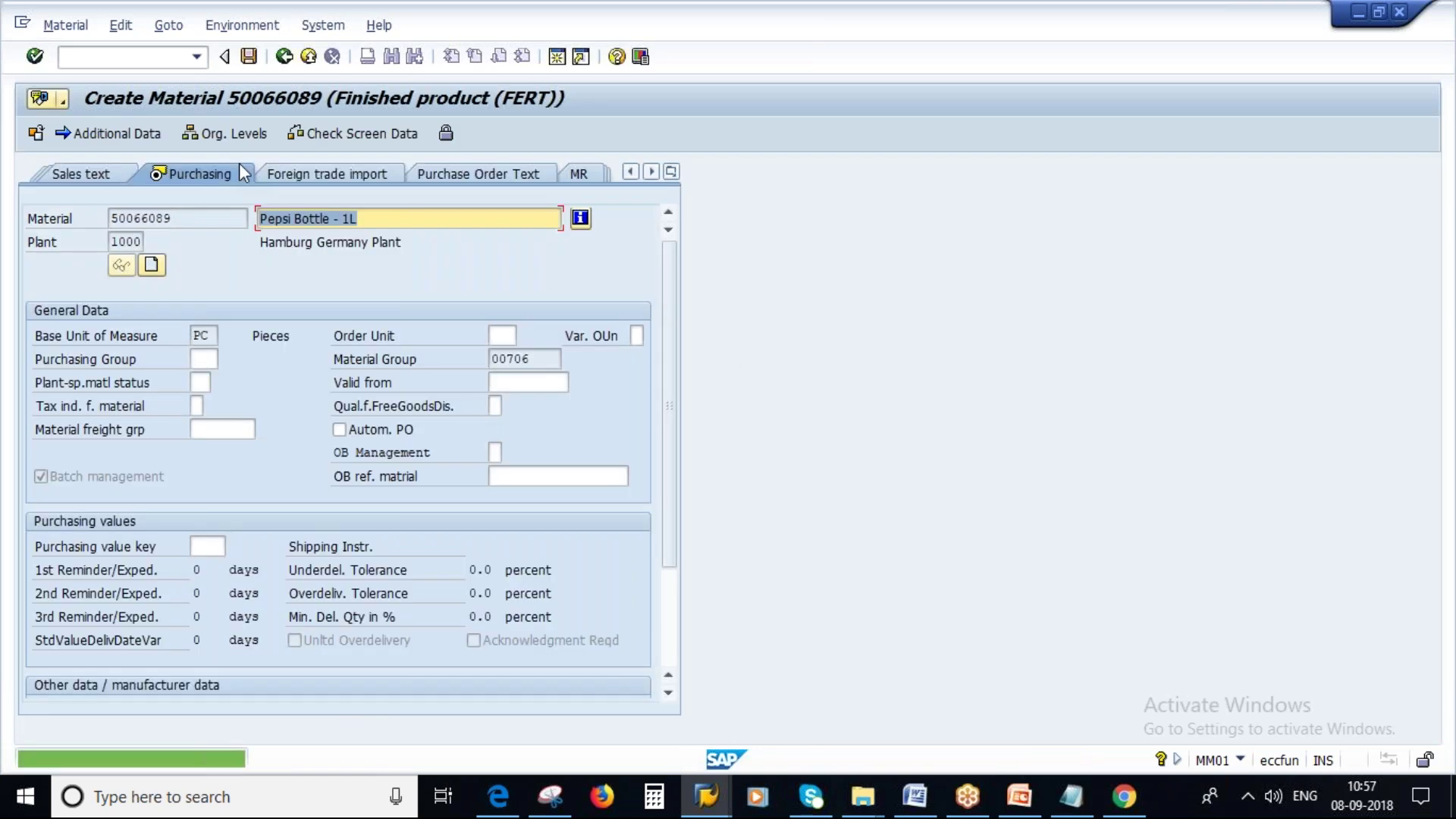
key(ctrl+s)
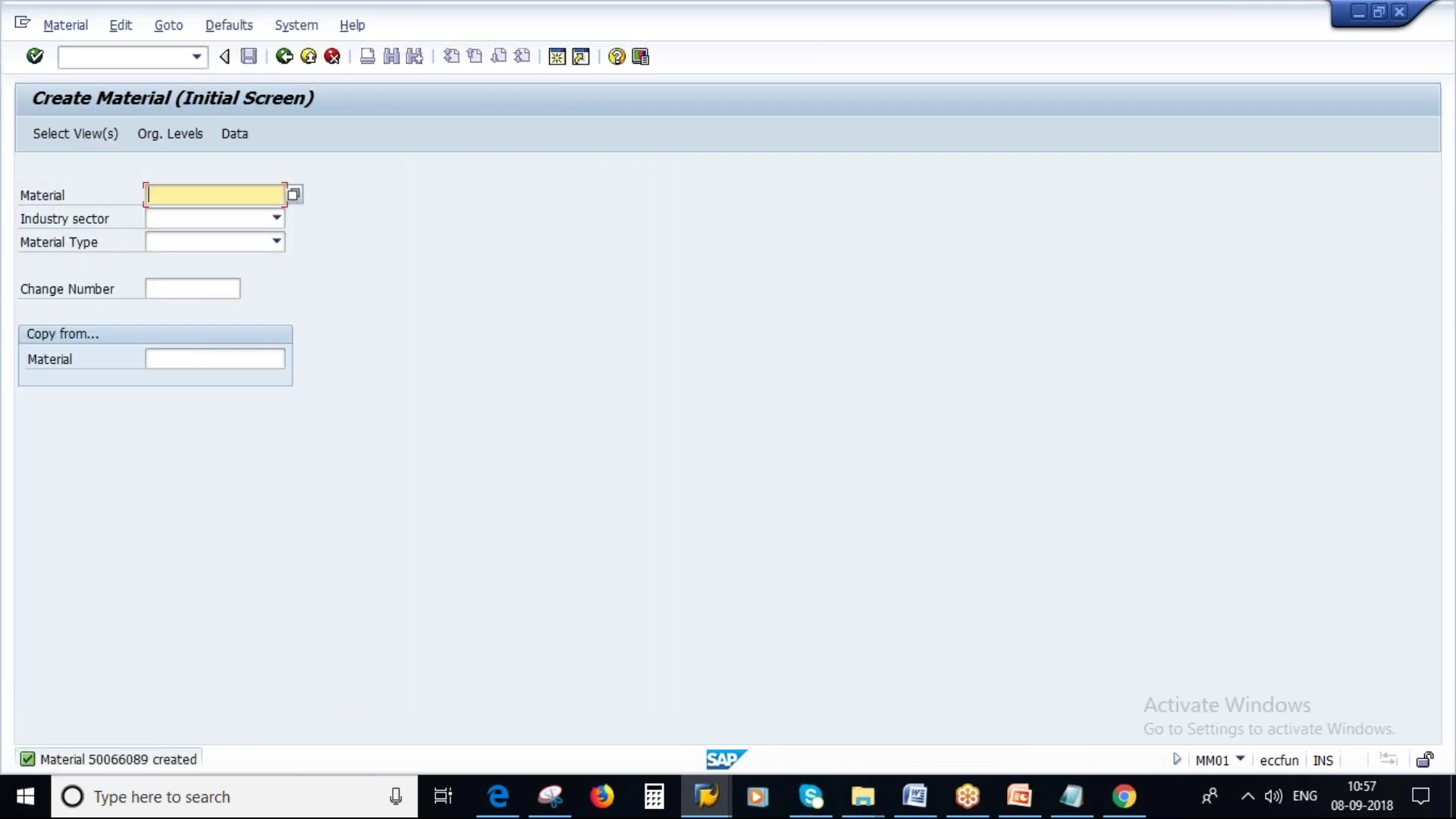
Step: Start a Subcontracting info record (ME11) for material 50066089 from Plus Chemicals Pvt.Ltd, with purchasing organization 1000 and plant 1000
click(283, 56)
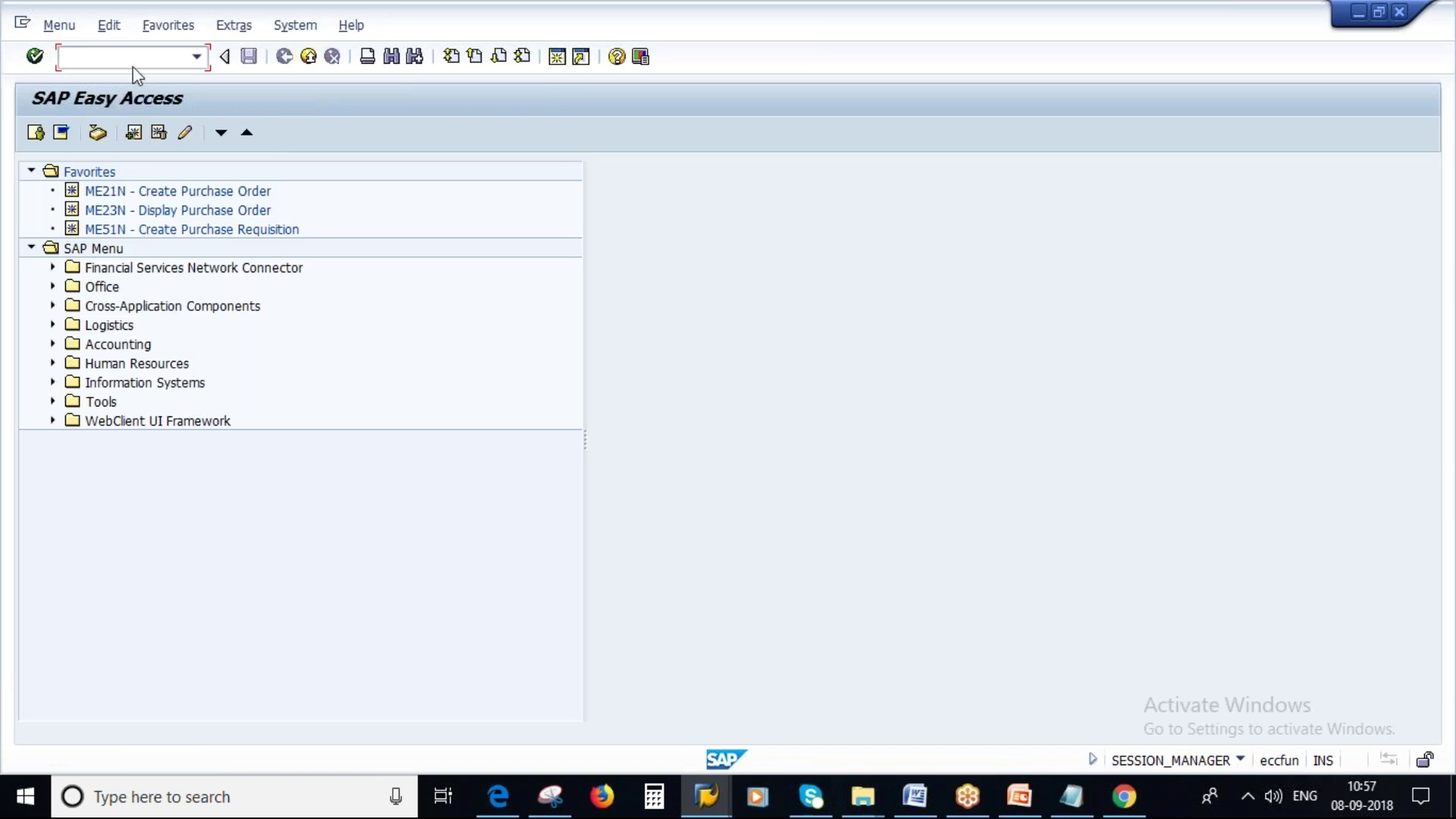
text(me11)
key(Return)
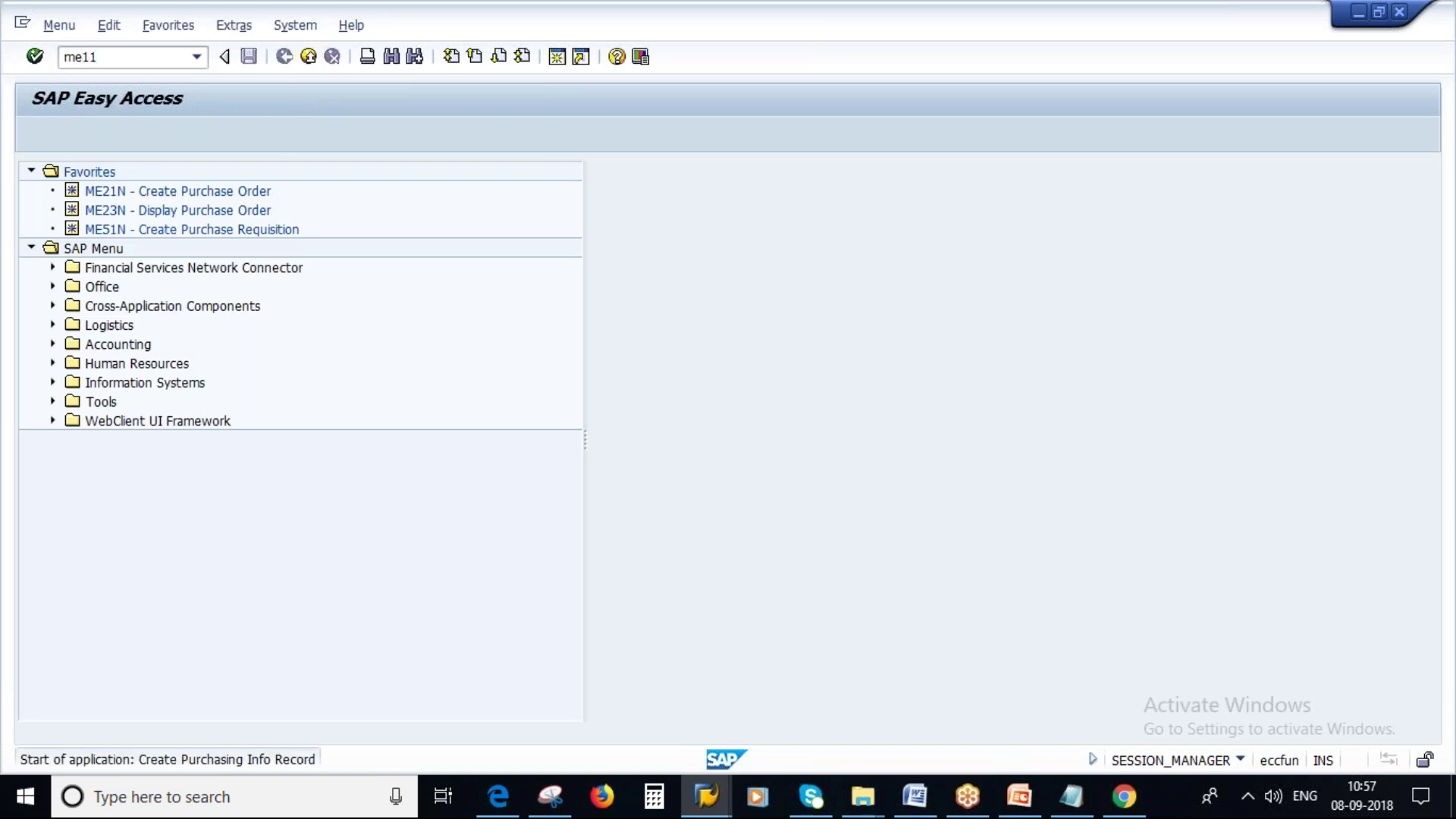
click(106, 407)
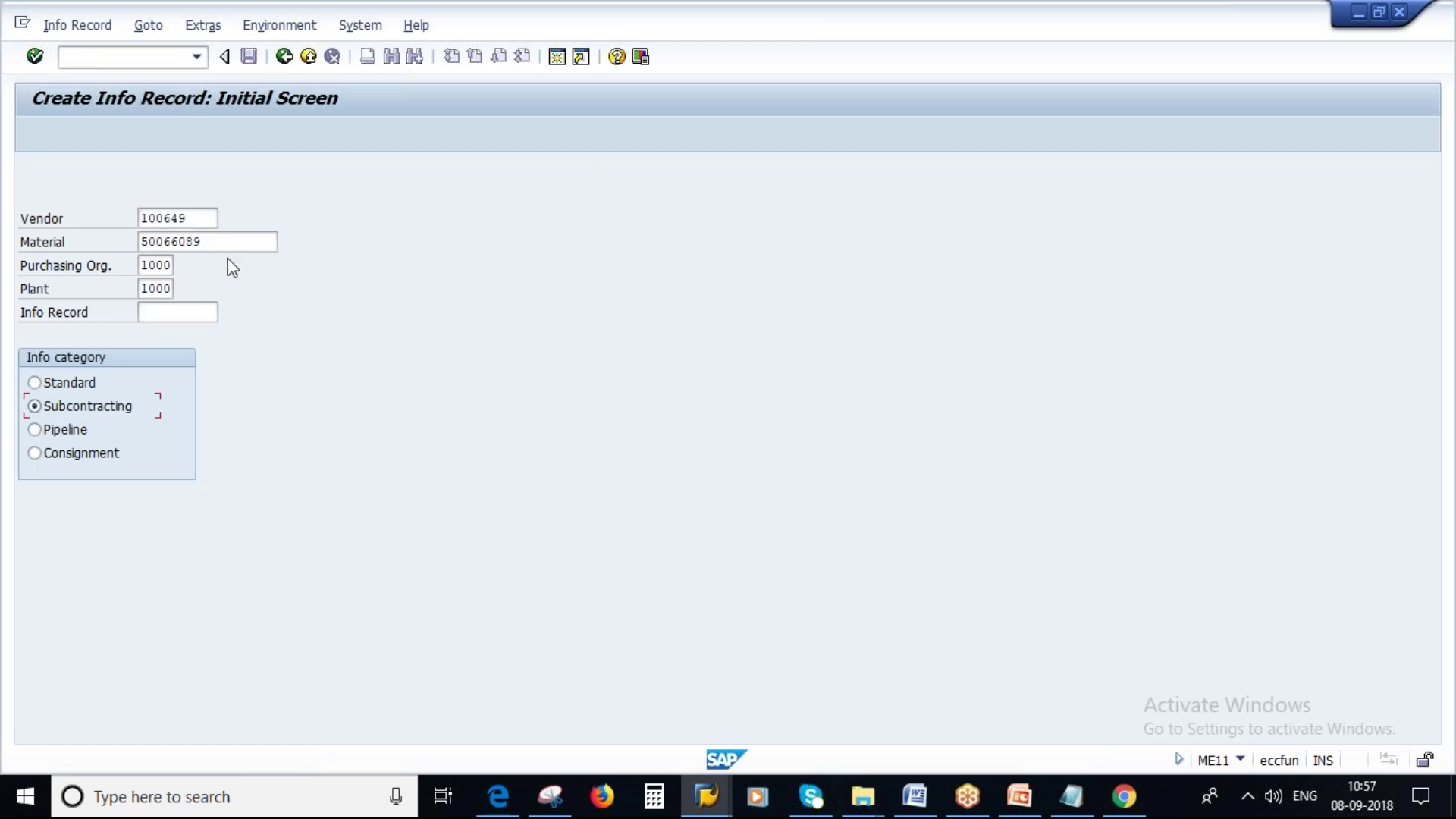
click(197, 218)
click(212, 242)
double_click(198, 244)
key(Return)
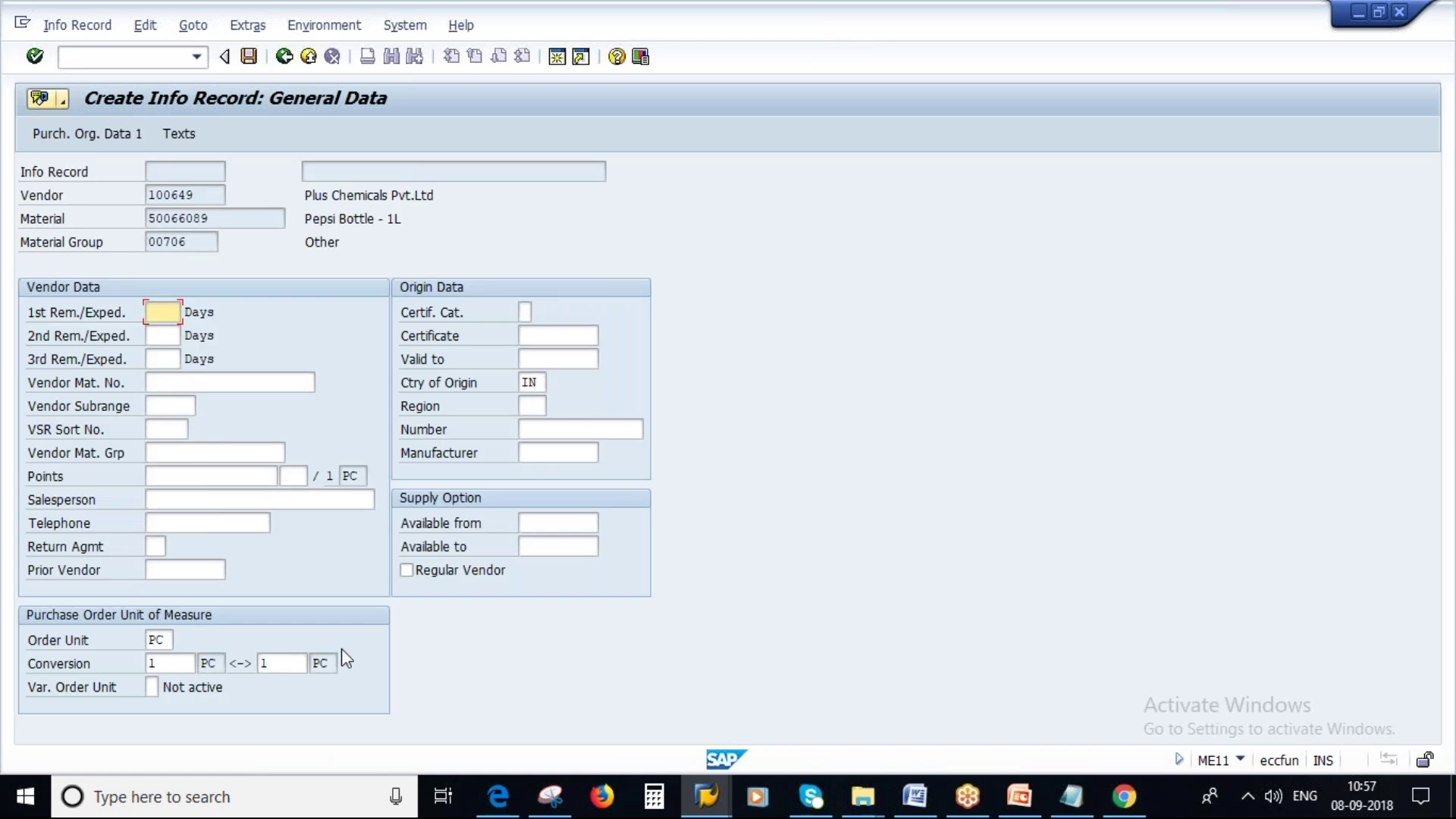
Step: In the purchasing organization data, set delivery time 4 days, purchasing group 000, standard quantity 1 and net price 12 INR per piece
click(97, 132)
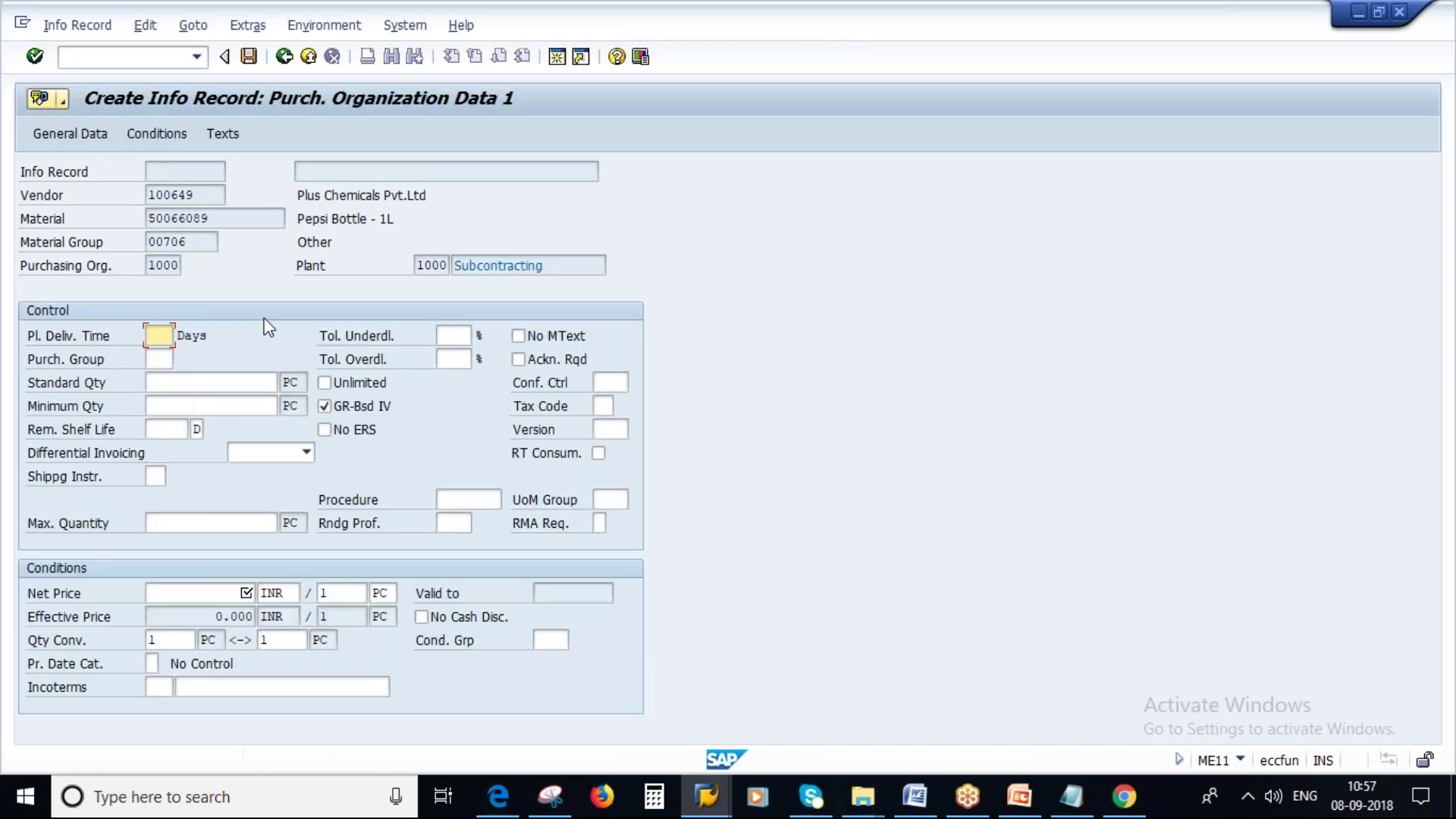
text(4)
click(247, 592)
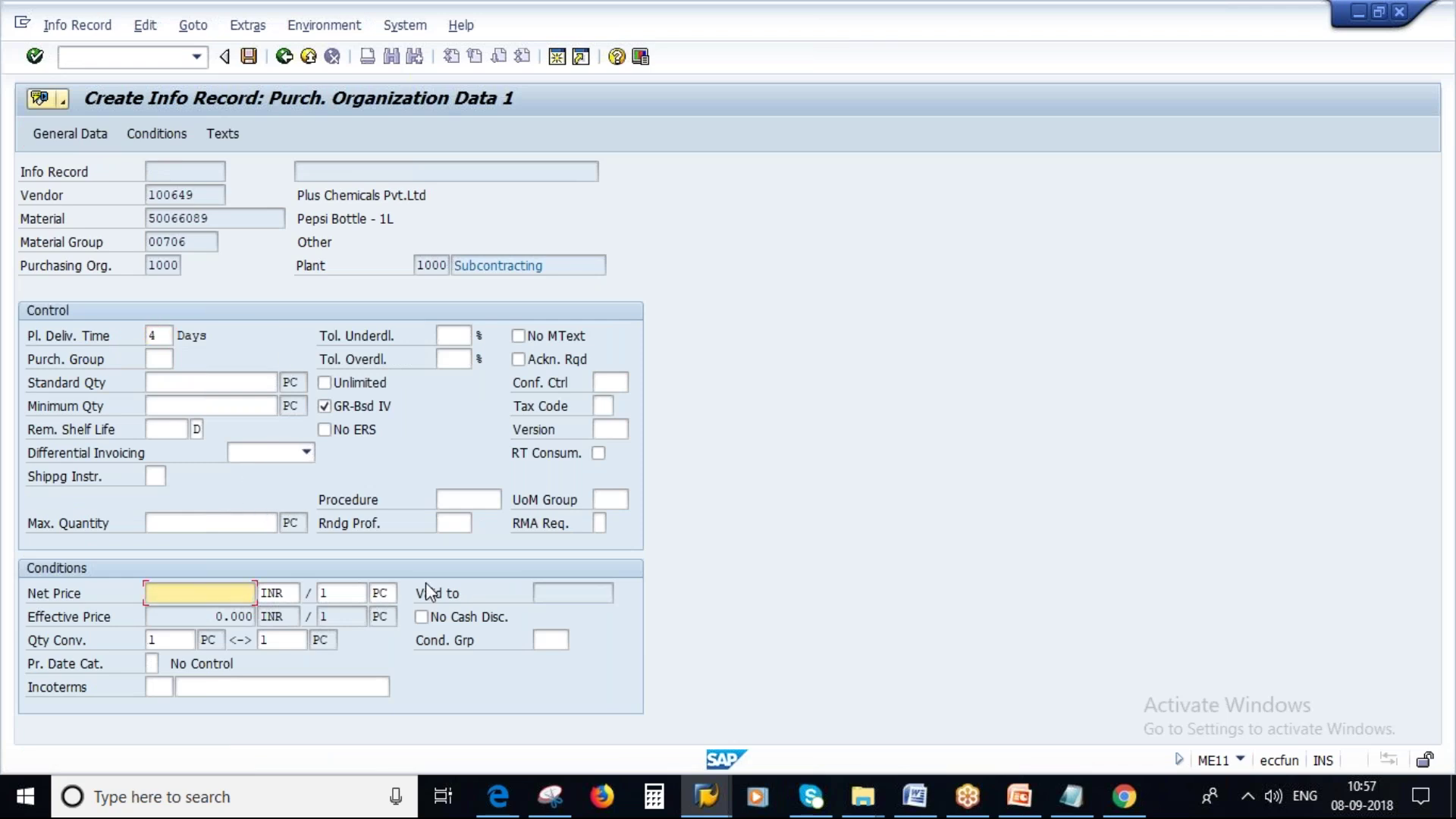
text(5)
key(BackSpace)
text(12)
key(Return)
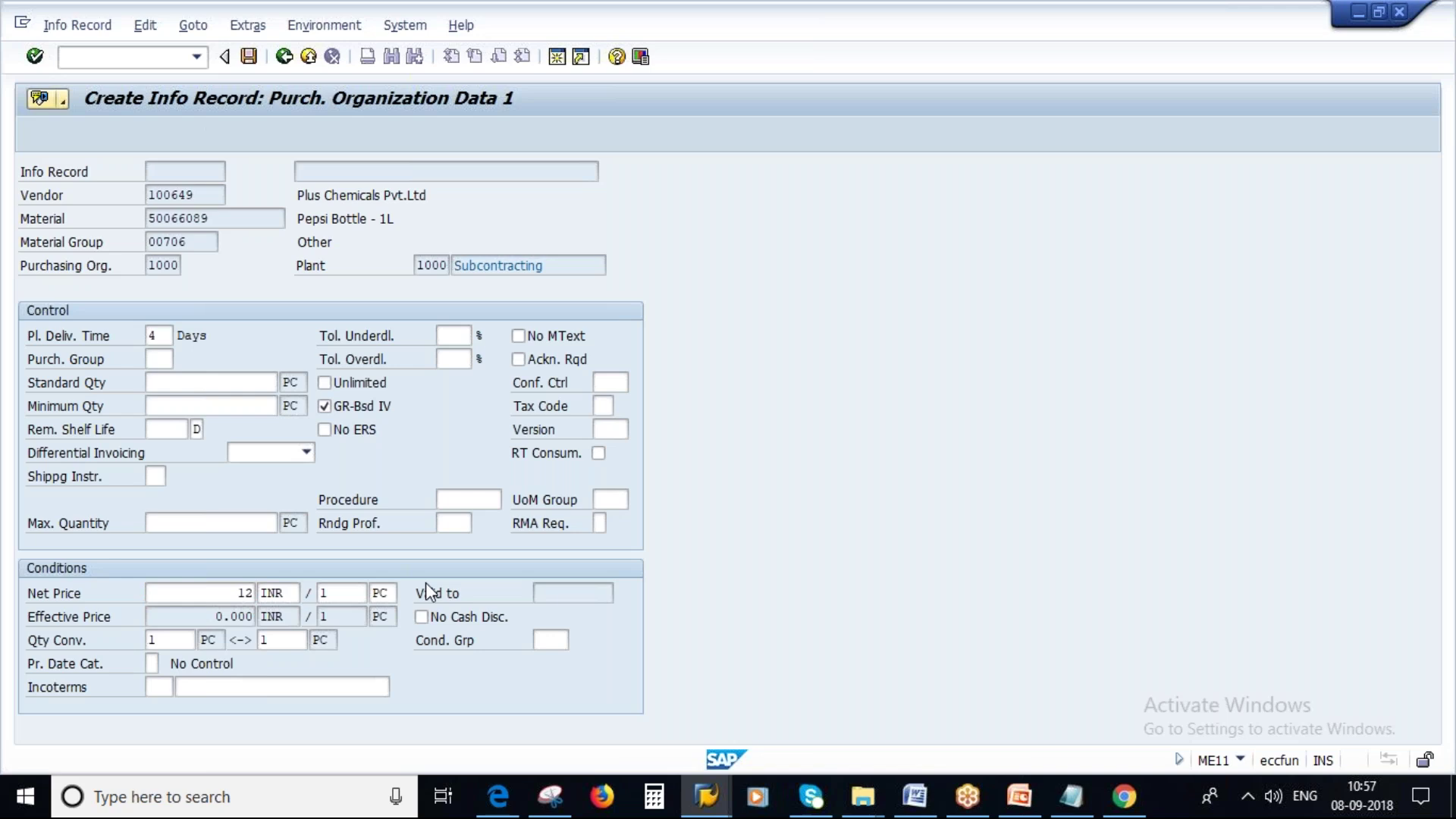
text(000)
key(Return)
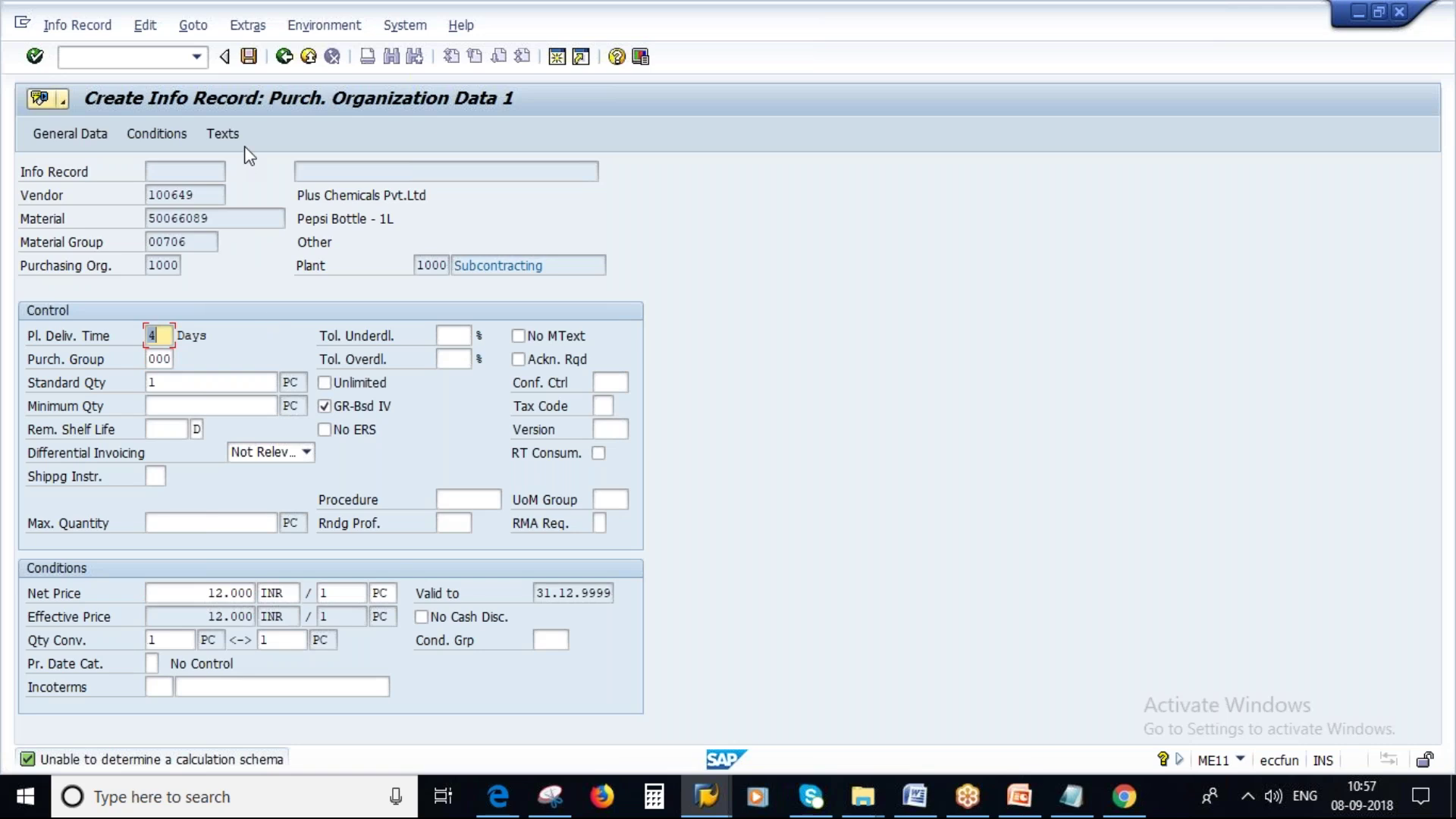
Step: Check the info record's Subcontracting category and its gross price condition, then return to the purchasing organization data
click(560, 265)
drag(559, 264, 454, 265)
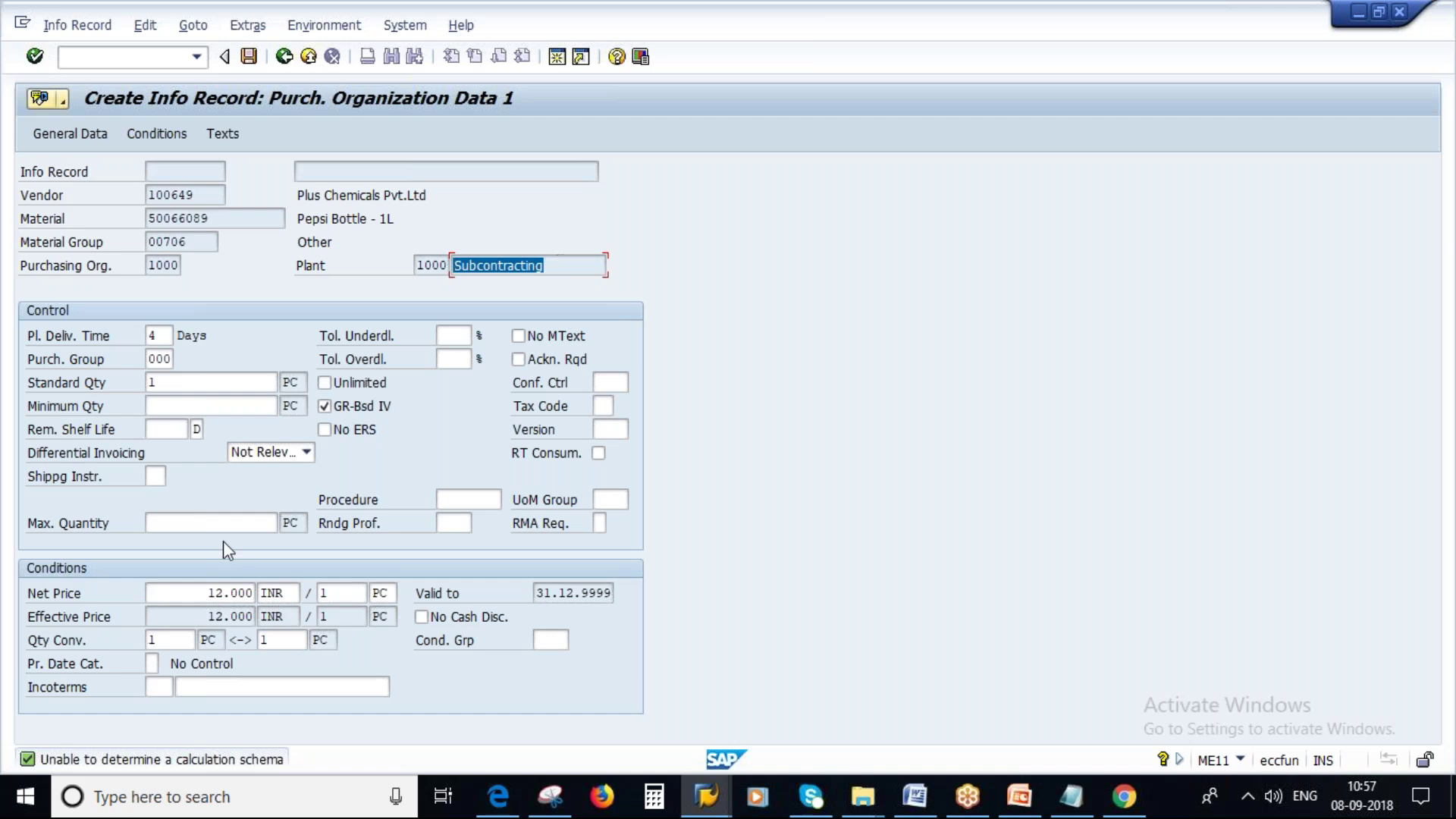
click(158, 136)
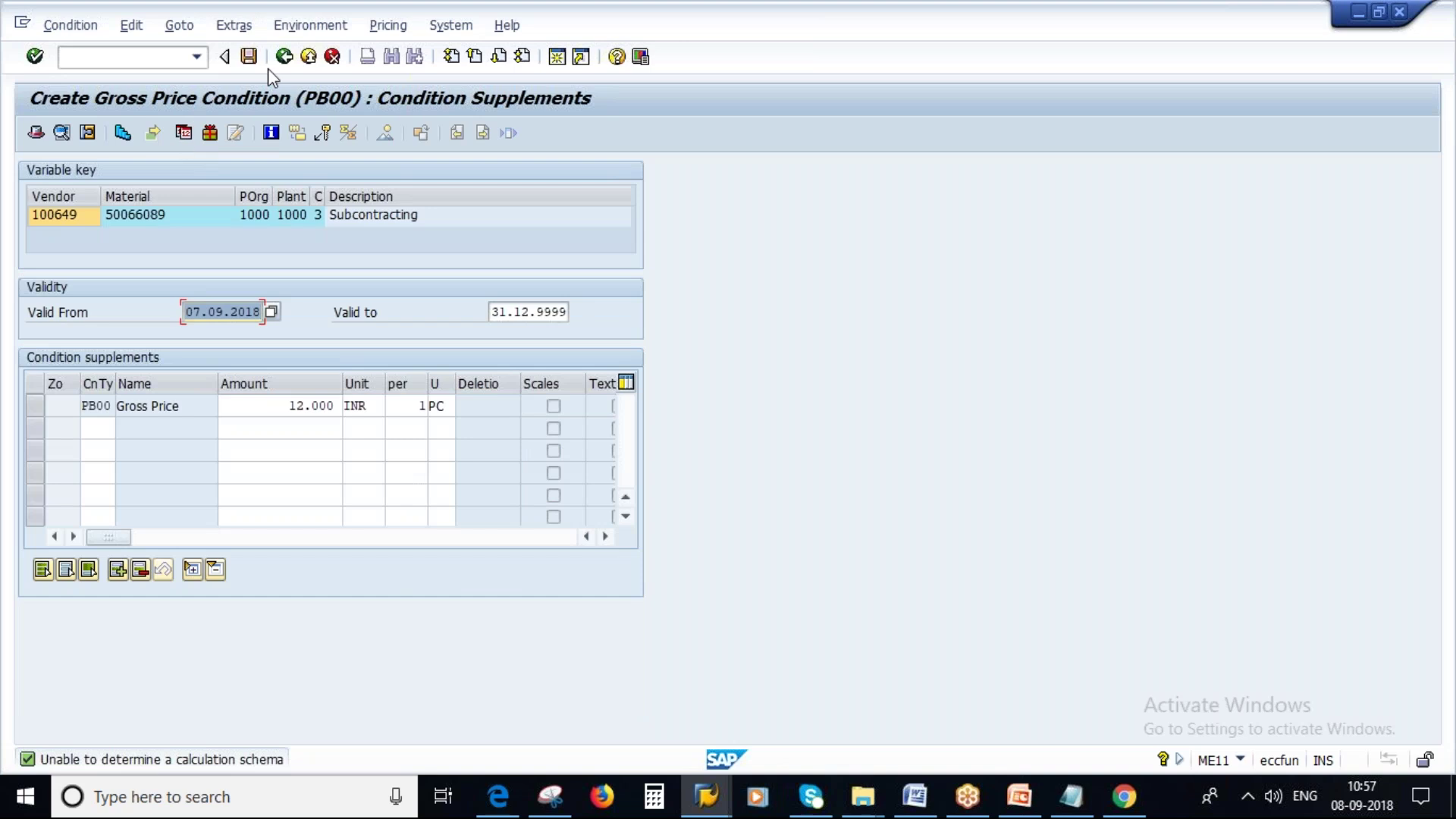
click(285, 57)
Step: Write the info memo "This is created for Weekend training by" followed by the trainer's name, then save the info record
click(239, 136)
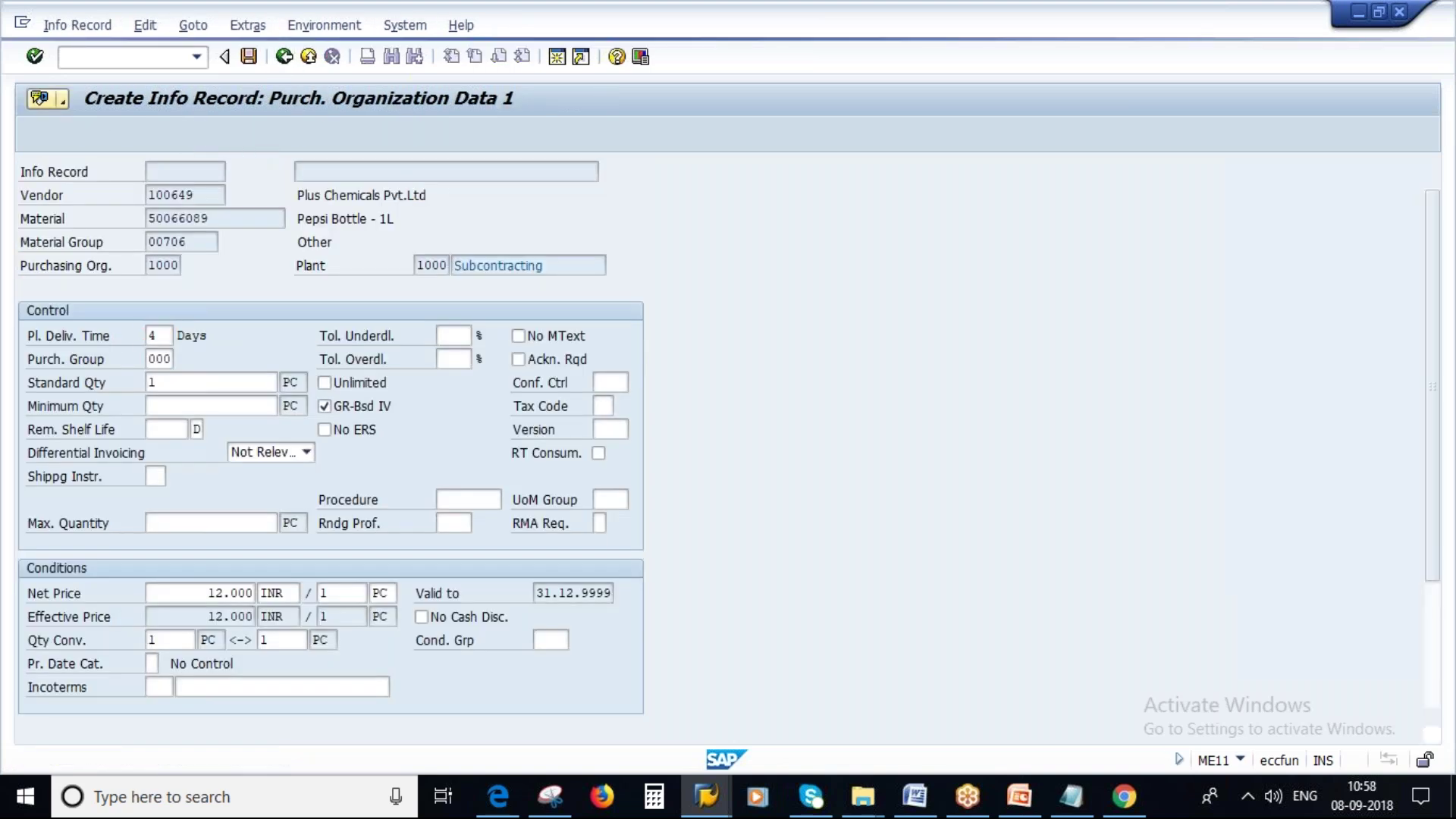
text(This is cretae)
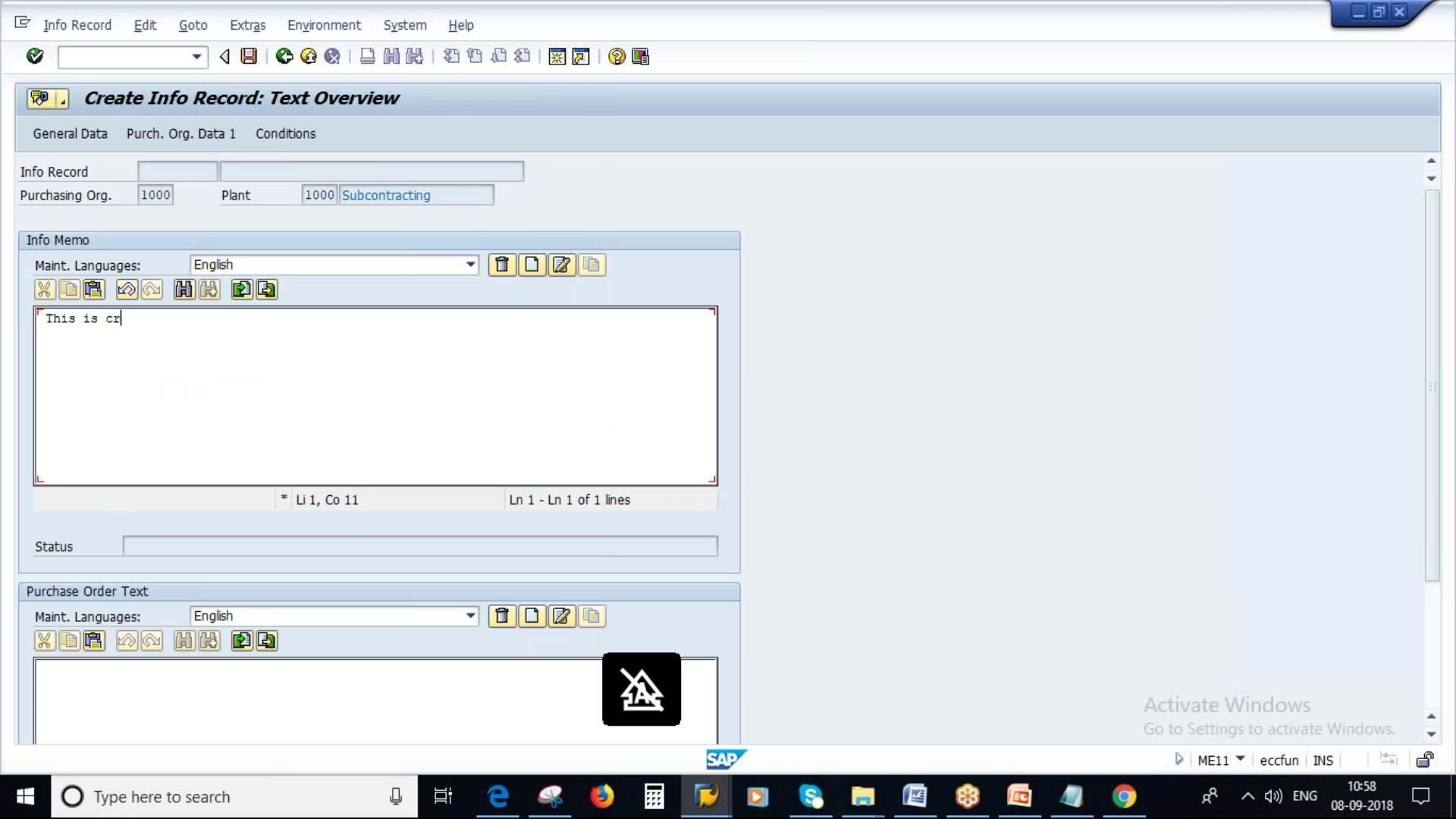
key(BackSpace)
key(BackSpace)
key(BackSpace)
text(ated for)
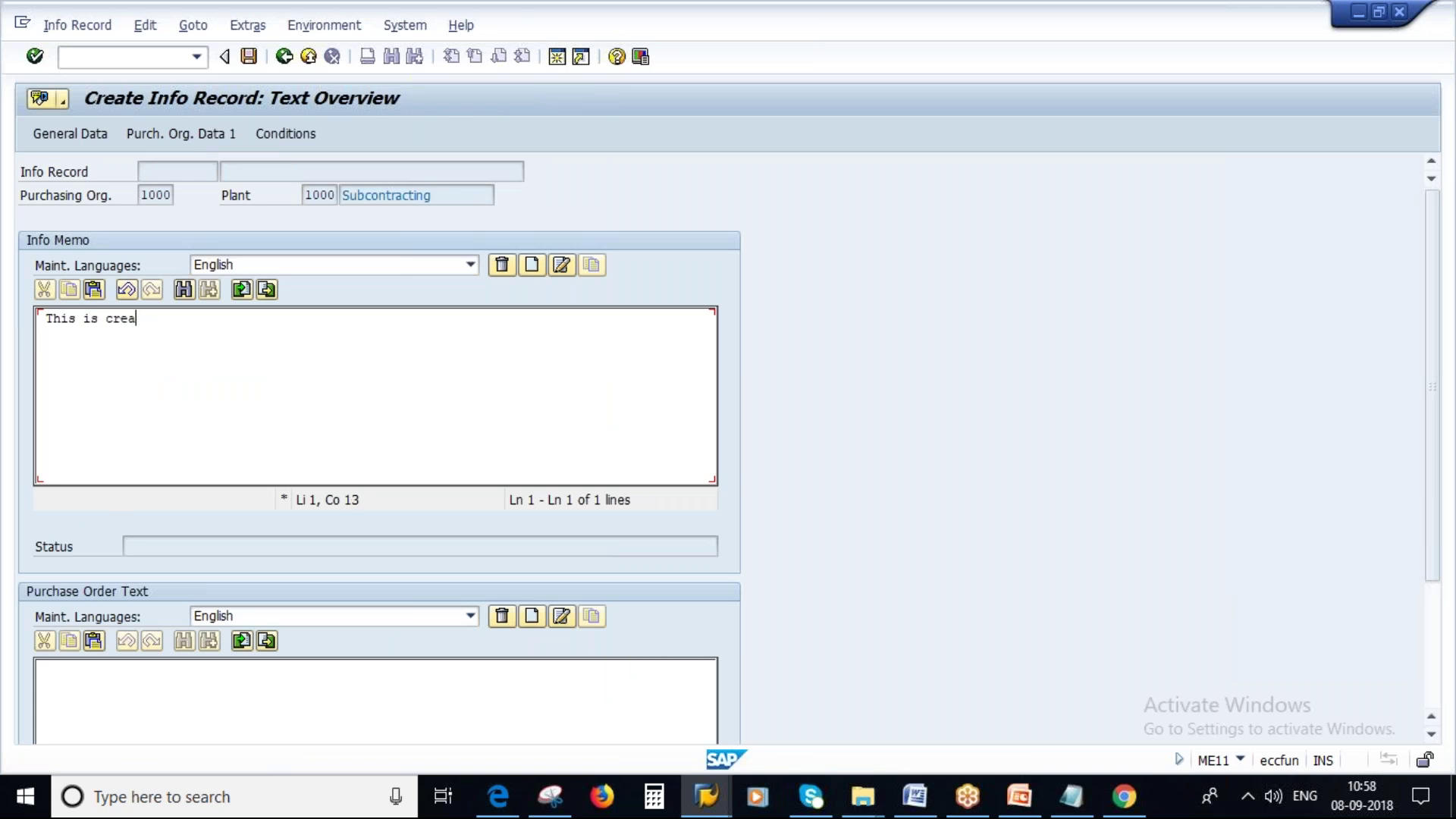
key(Caps_Lock)
text(W)
key(Caps_Lock)
text(eekend training by)
key(Caps_Lock)
text(V)
key(Caps_Lock)
text(inamra)
key(BackSpace)
text(a)
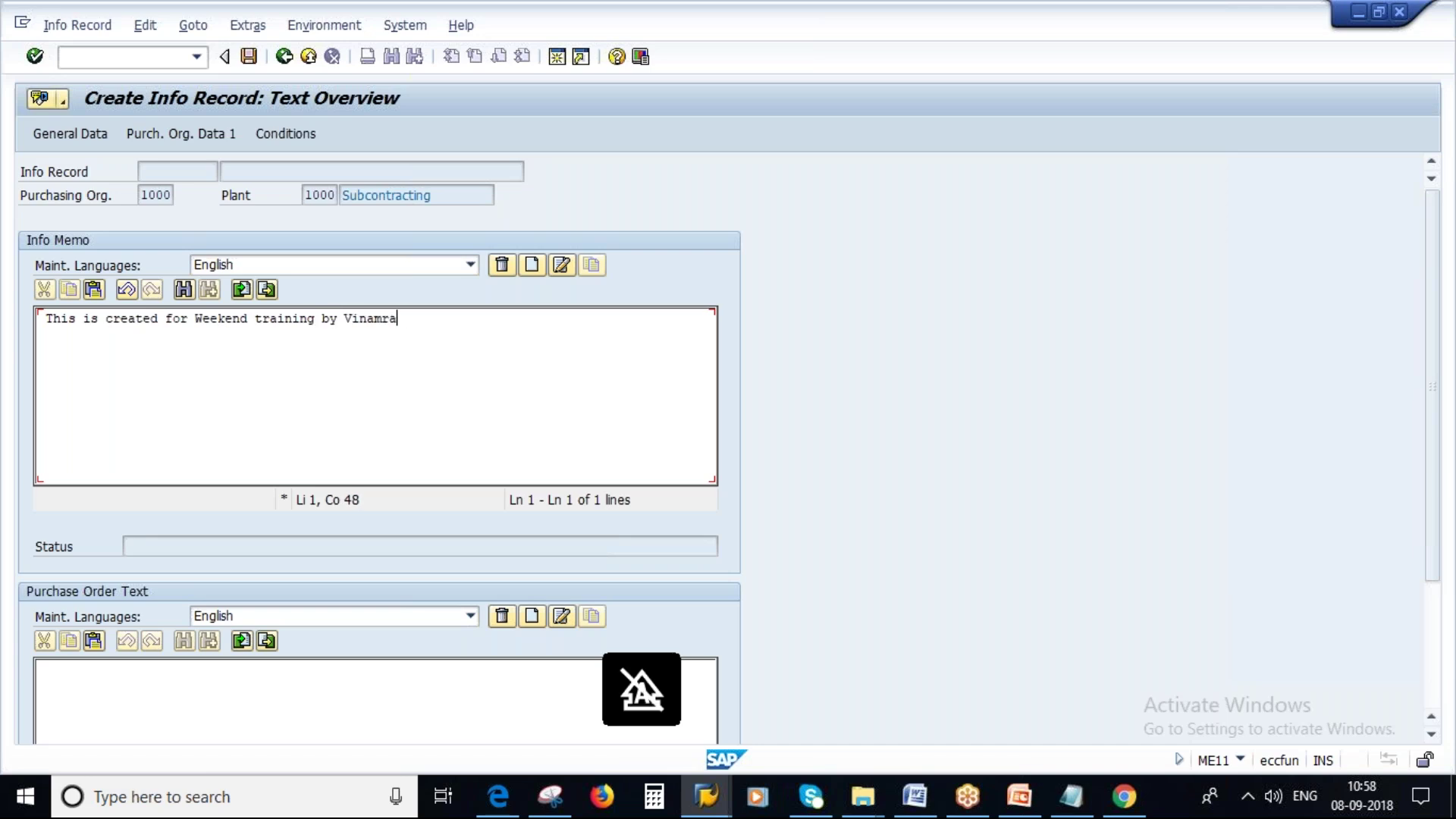
text(th)
key(Caps_Lock)
text(K)
key(Caps_Lock)
text(umar)
key(Caps_Lock)
text(K.)
click(285, 59)
click(288, 392)
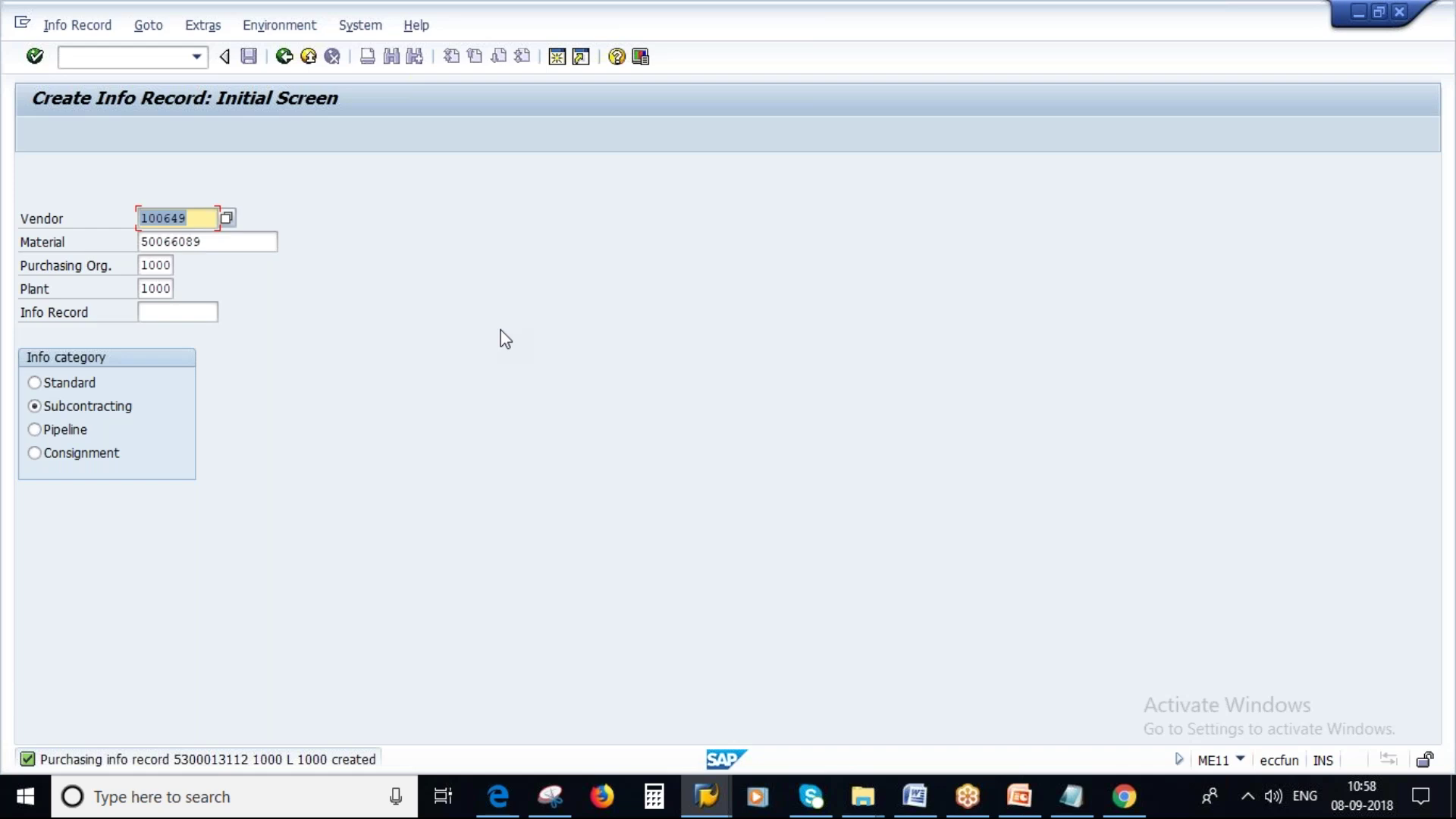
Step: Leave the info record creation, switch to Notepad and highlight the "Create Sub-Con Purchase Order" task
click(283, 59)
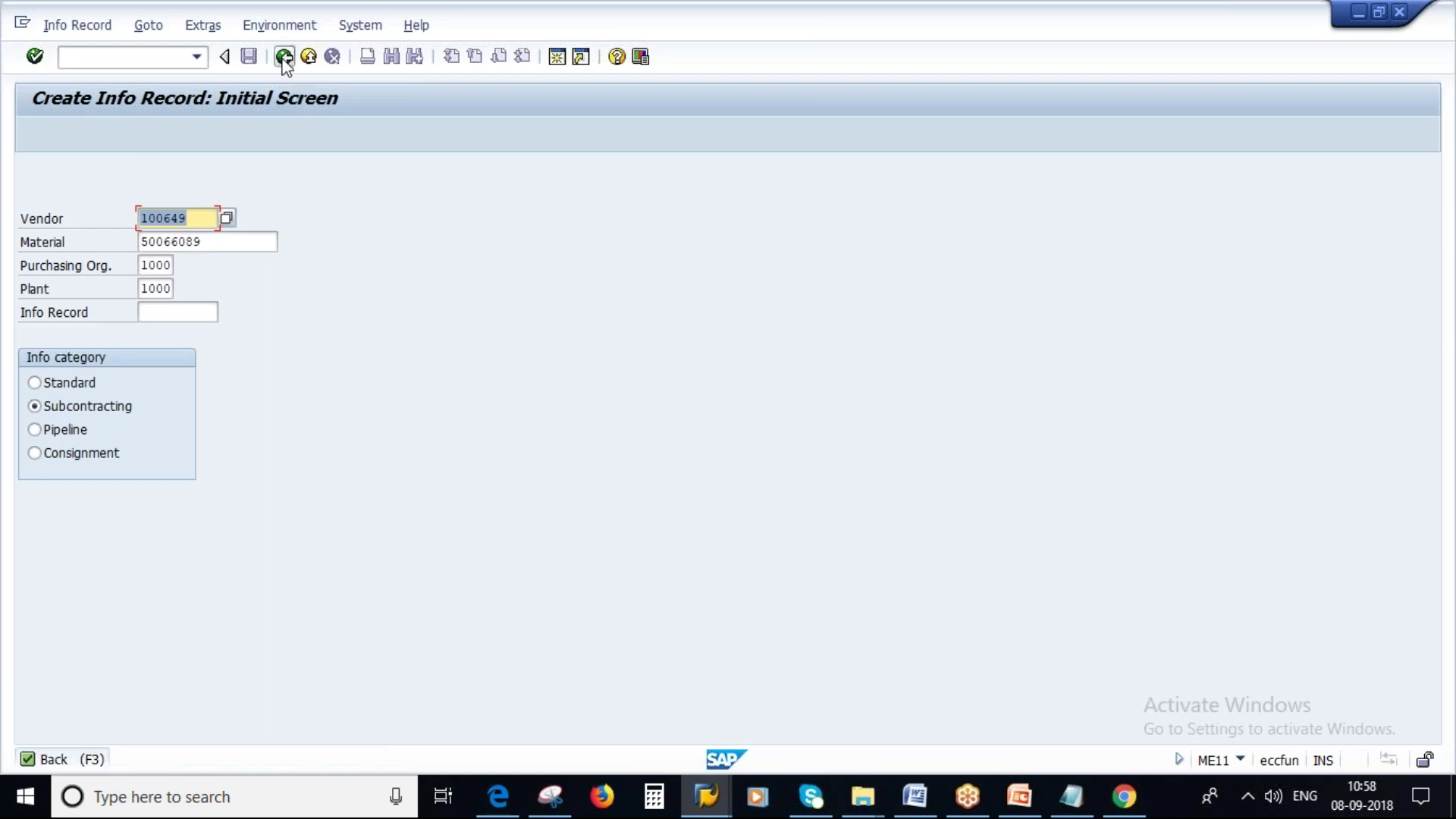
key(alt+Tab)
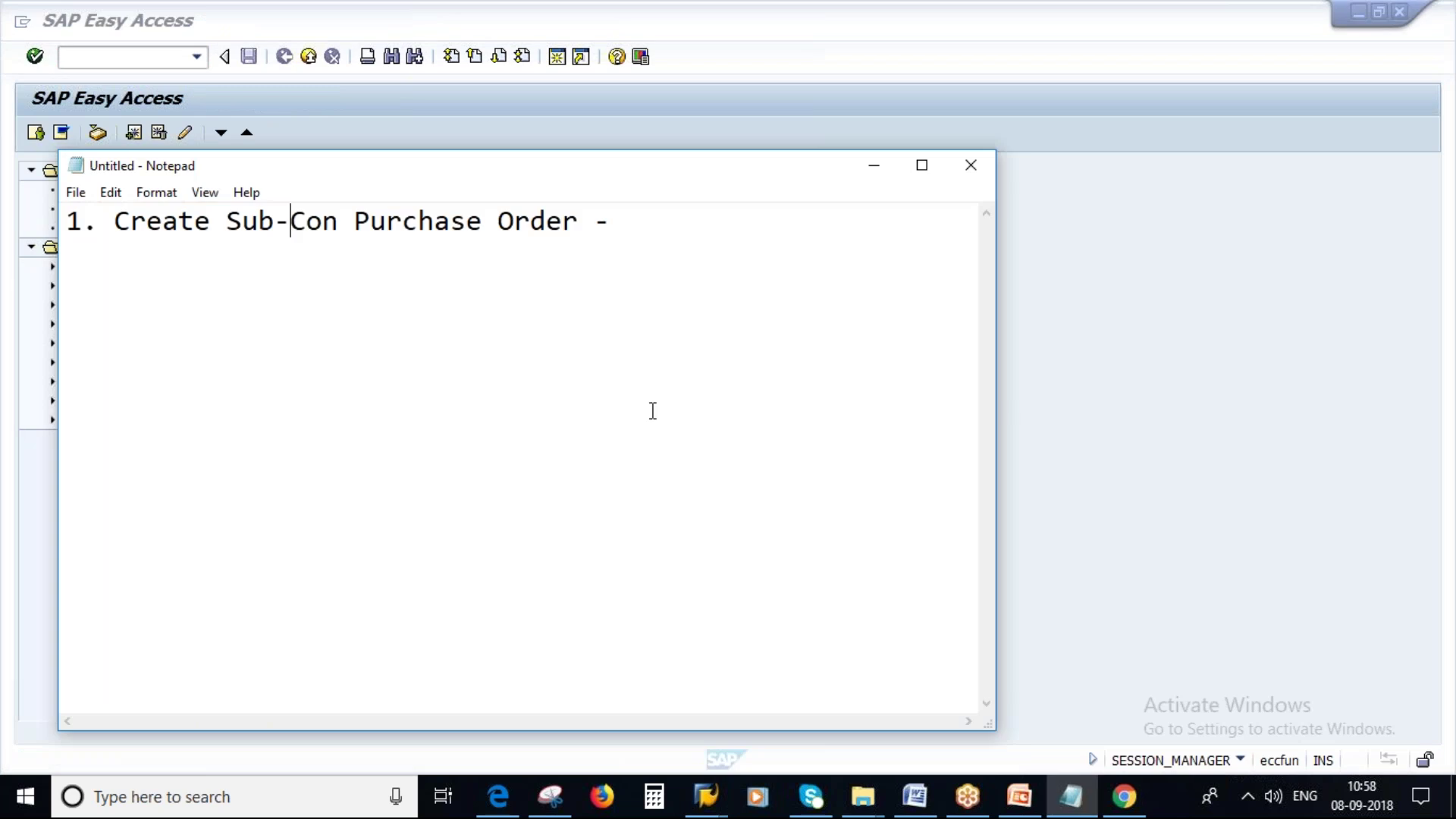
drag(581, 221, 98, 220)
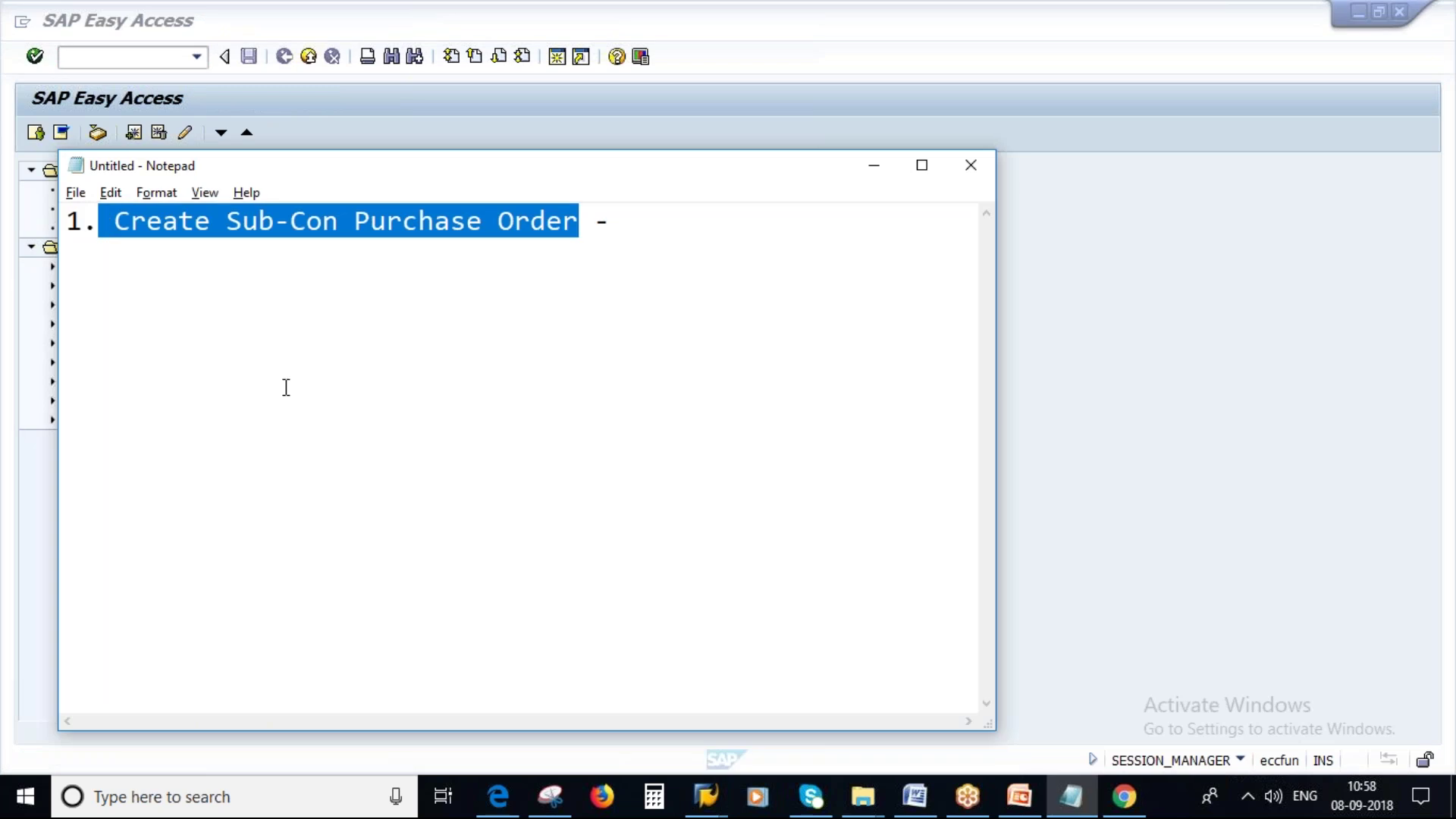
Step: Switch back to SAP and start a new purchase order with transaction ME21N
key(alt+Tab)
text(M)
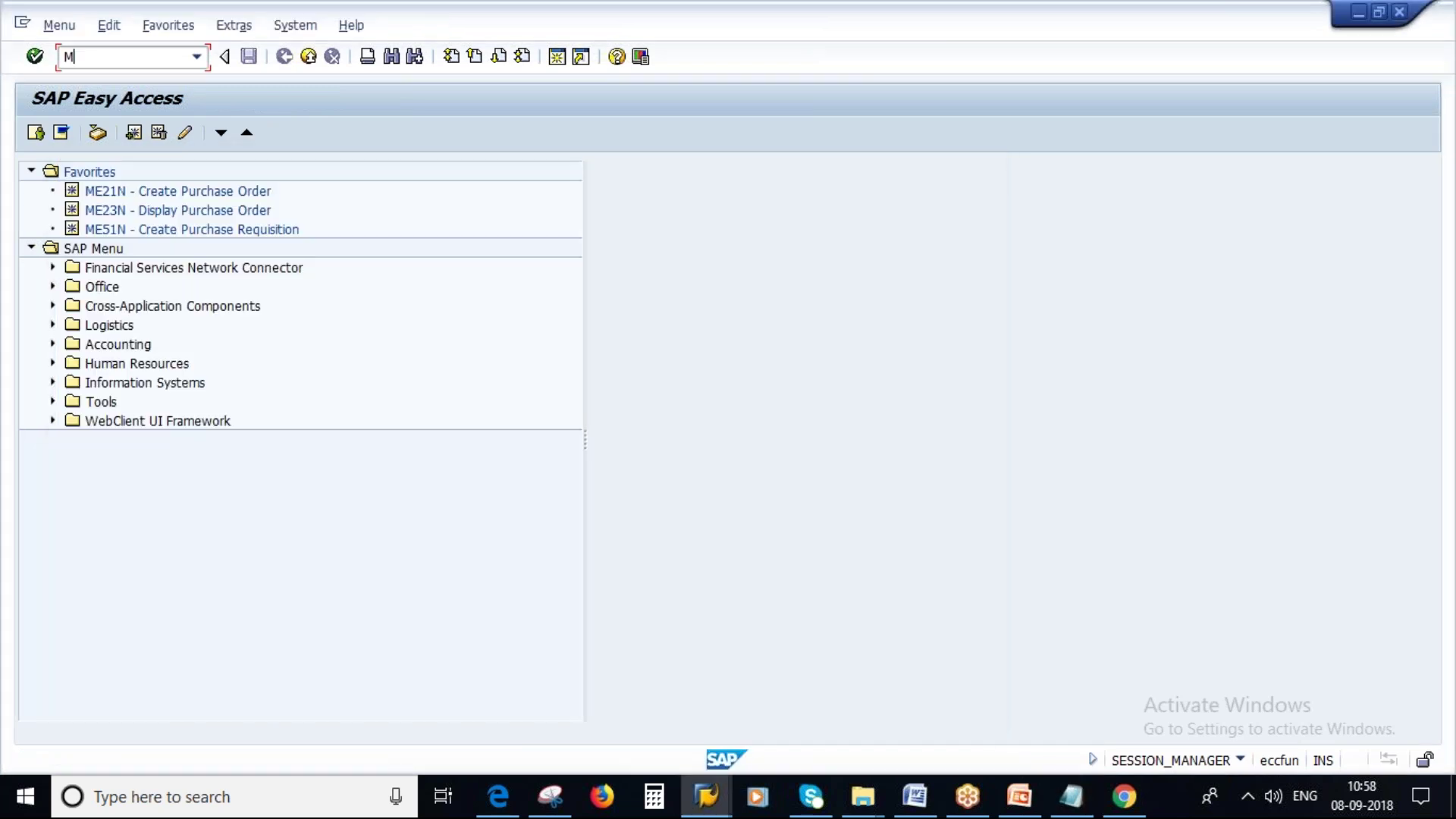
text(E21N)
key(Return)
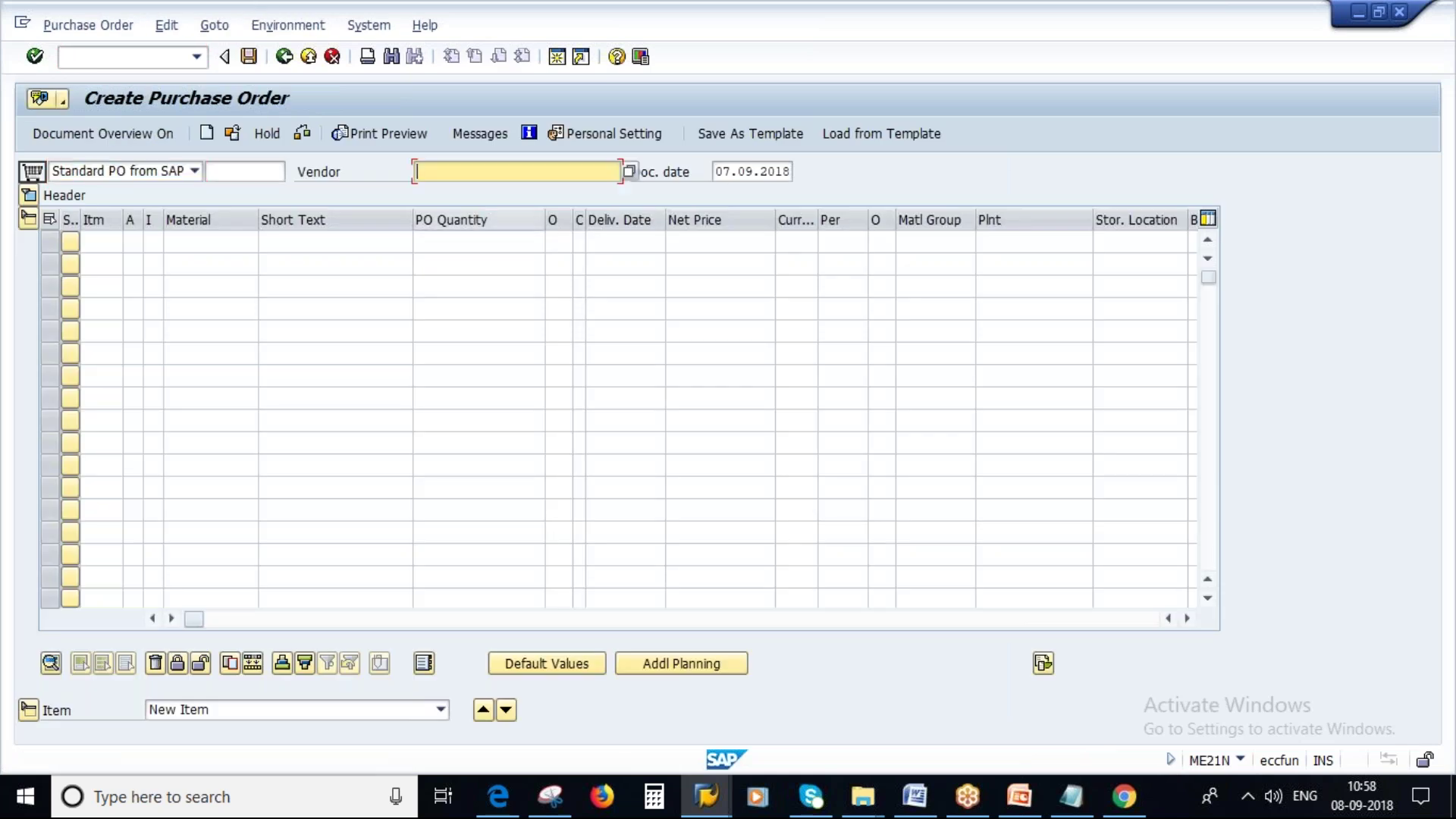
Step: Assign Plus Chemicals Pvt.Ltd as the vendor of the new purchase order
mouse_move(707, 760)
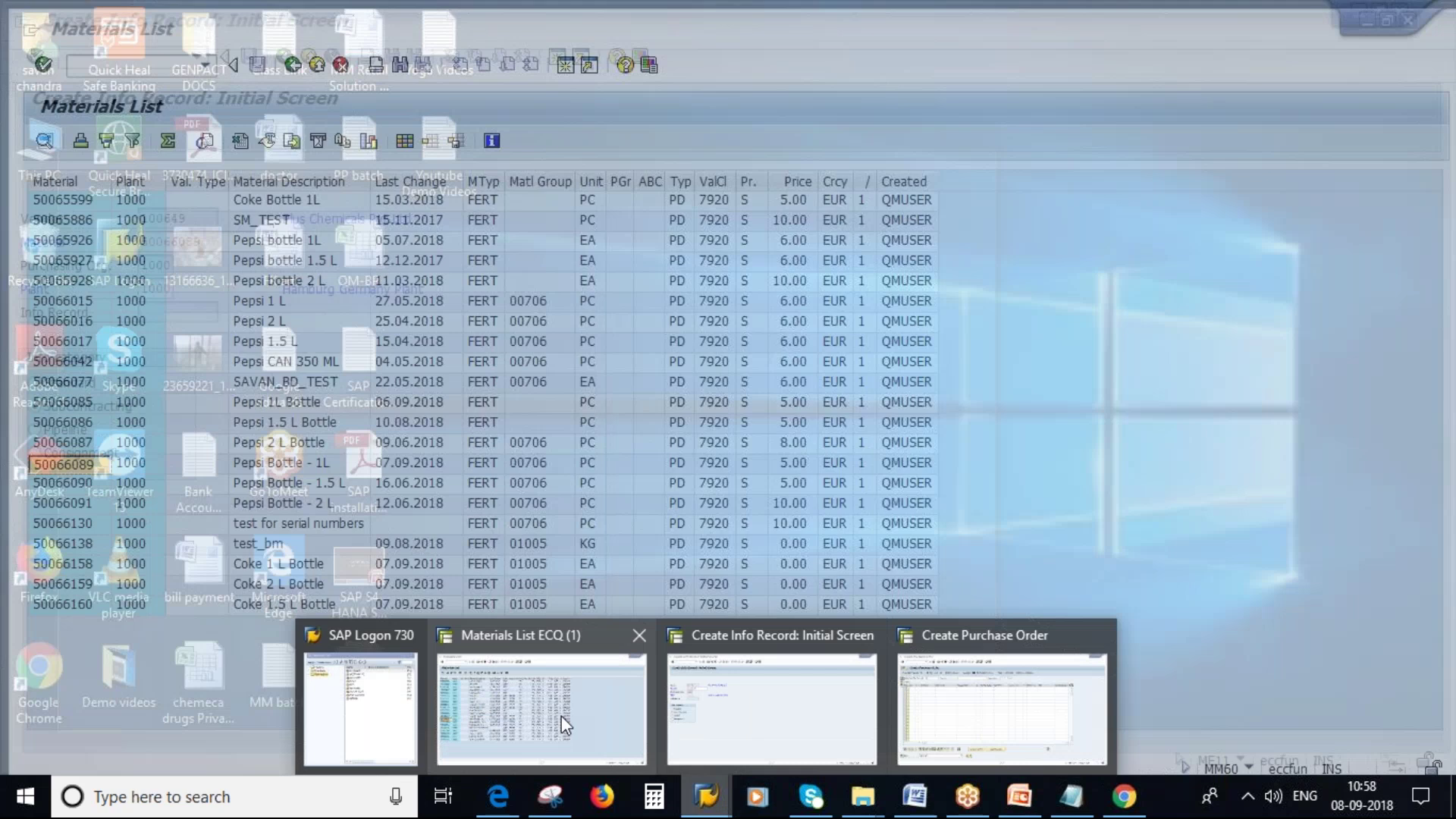
key(alt+Tab)
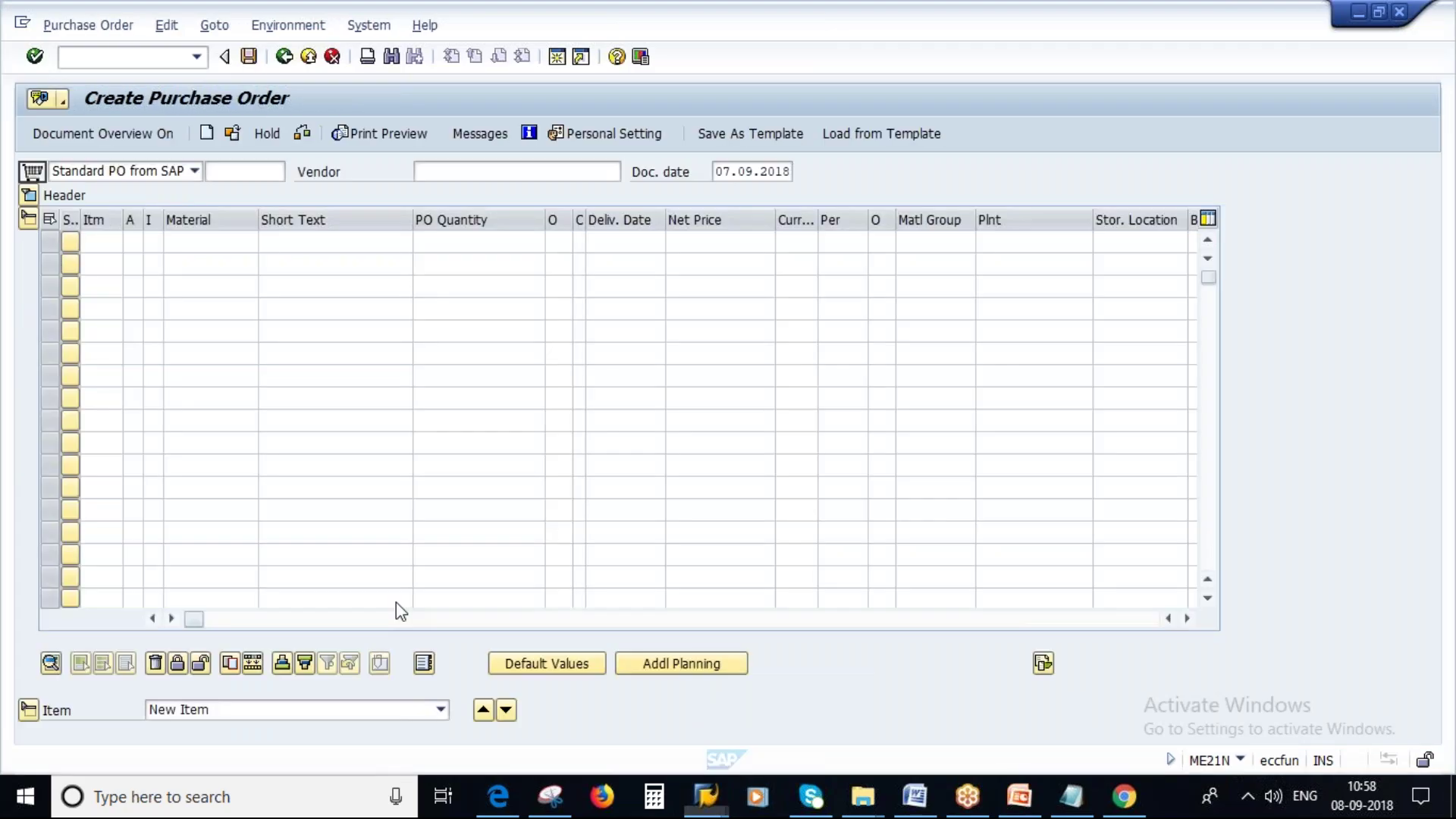
text(100649)
key(Return)
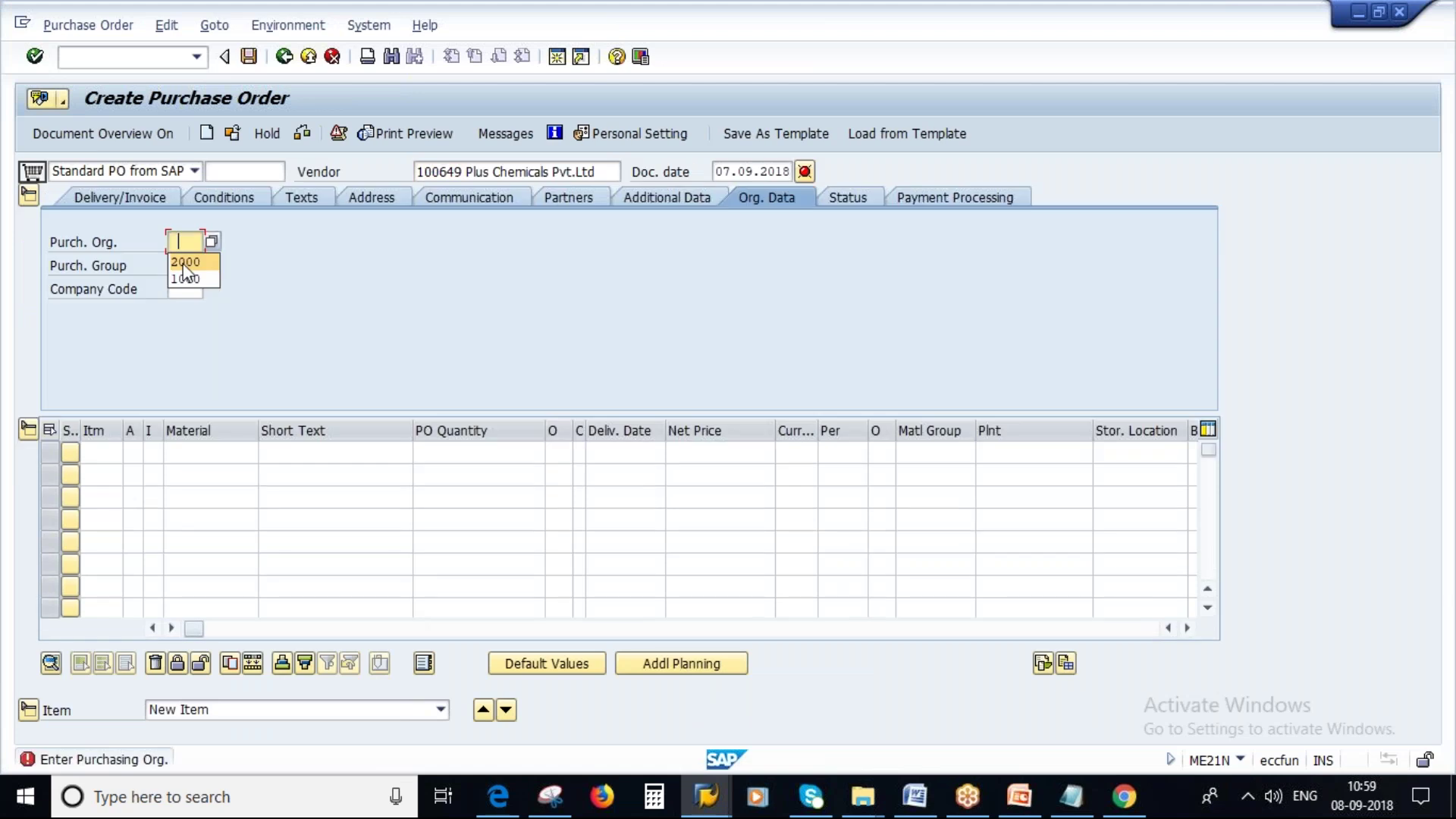
Step: Set the order's purchasing organization to 1000, purchasing group to 000 and company code to 1000, accepting the resulting message
text(1000)
key(Tab)
text(000)
key(Tab)
text(1000)
key(Return)
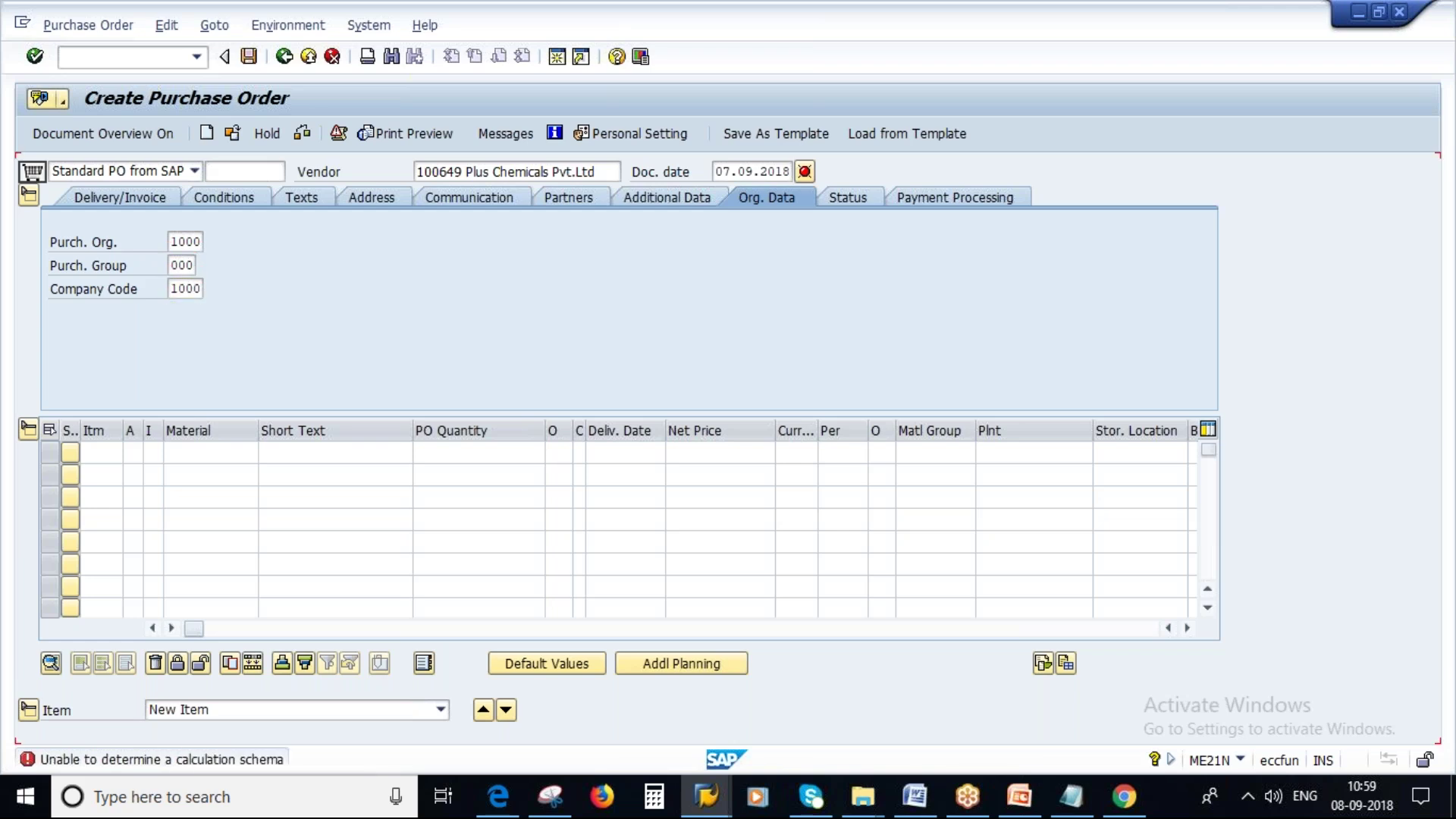
key(Return)
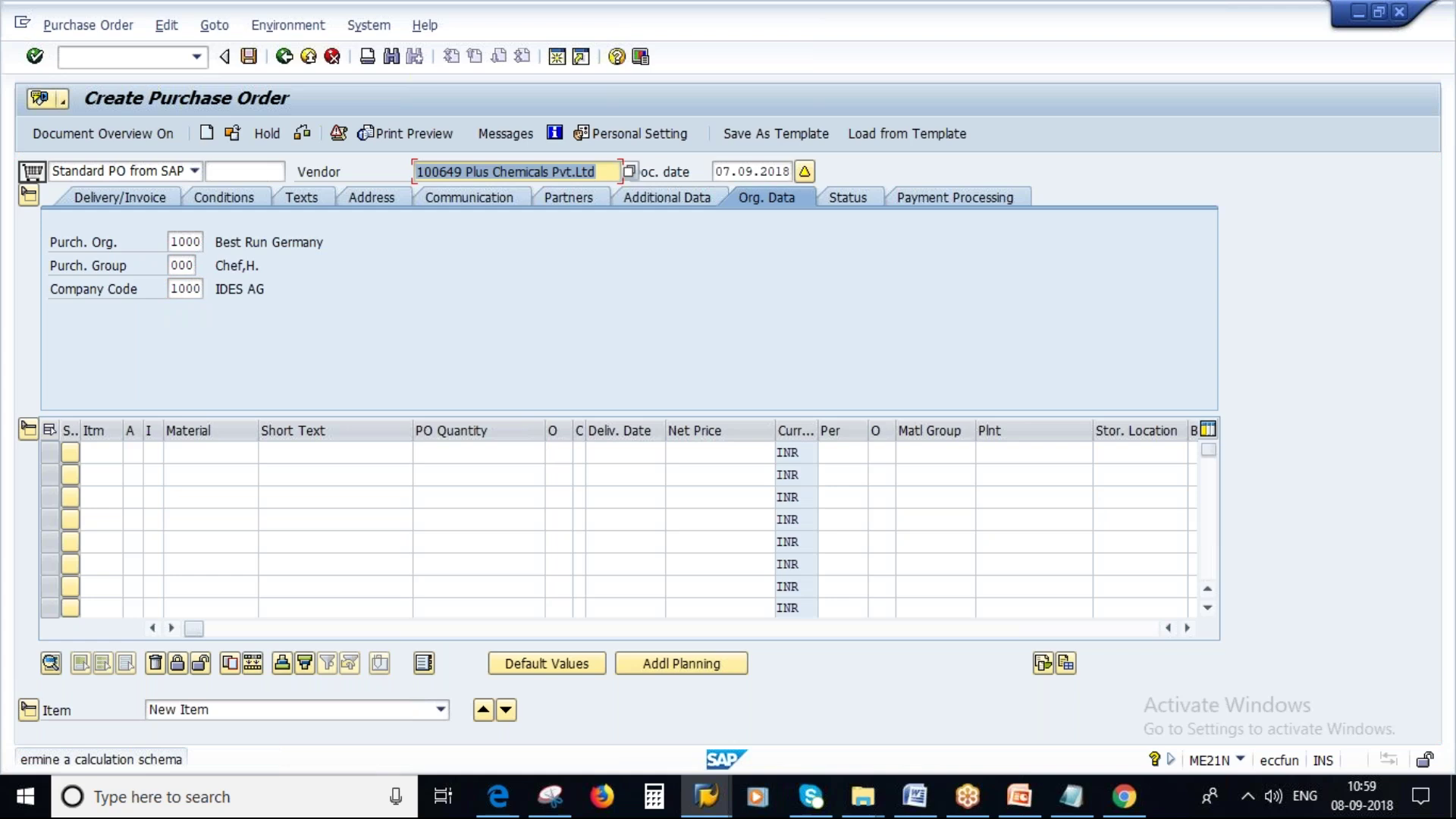
Step: Choose item category L (Subcontracting) for the first order item from its list of possible values
click(210, 452)
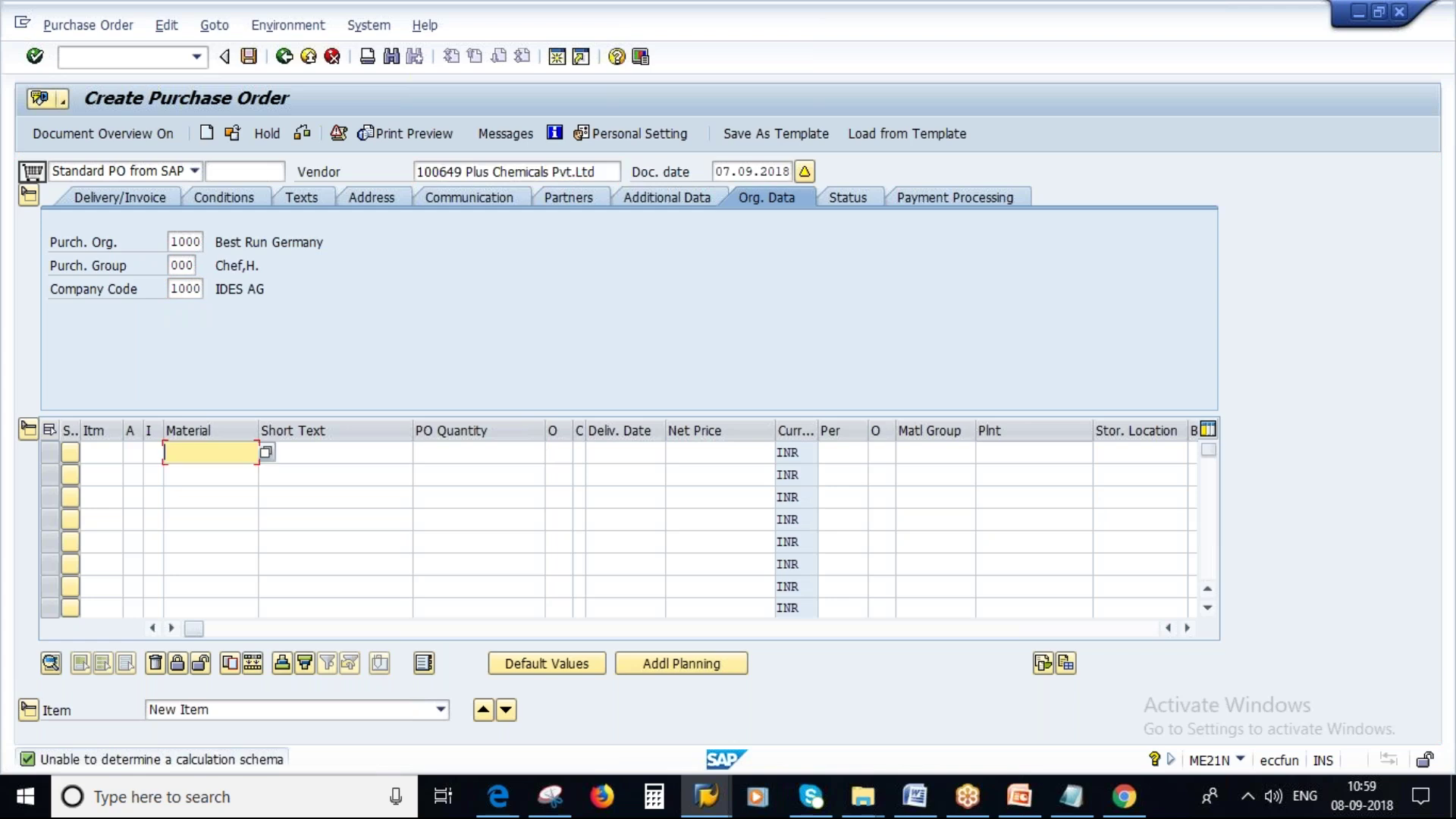
click(148, 452)
key(F4)
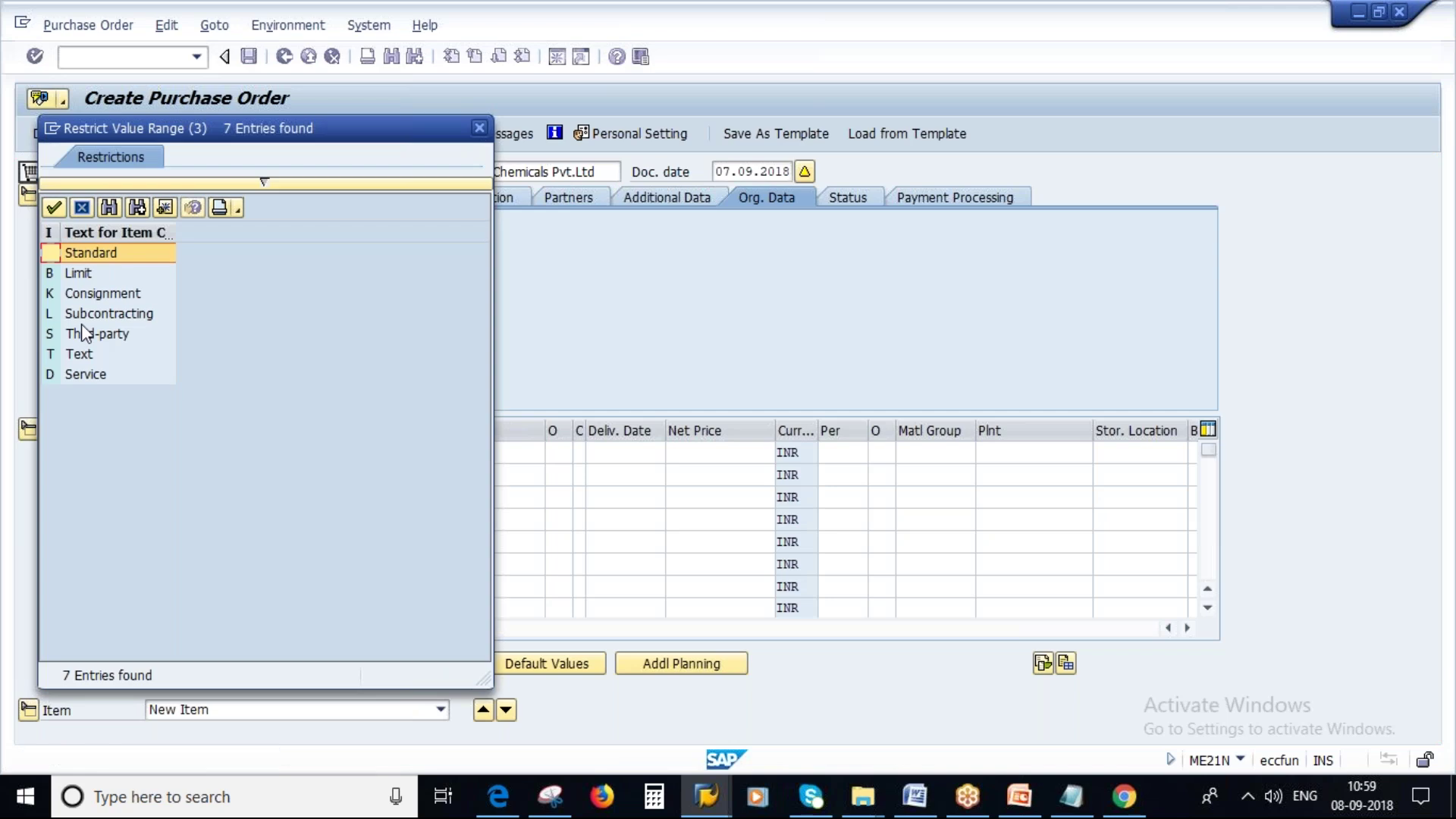
click(97, 314)
double_click(97, 314)
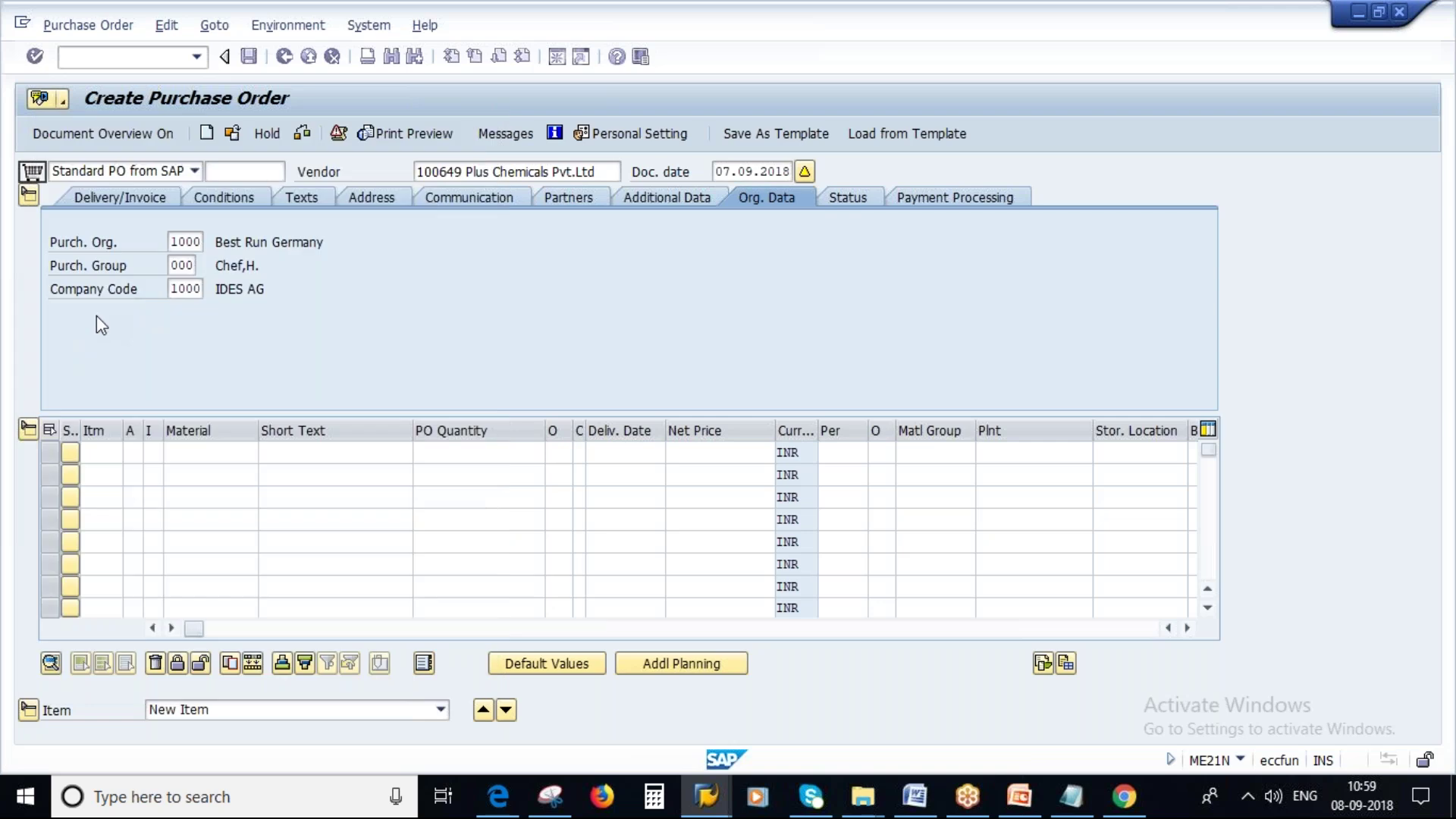
Step: Enter material 50066089 with a quantity of 100 and plant 1000 for the subcontracting item
click(205, 453)
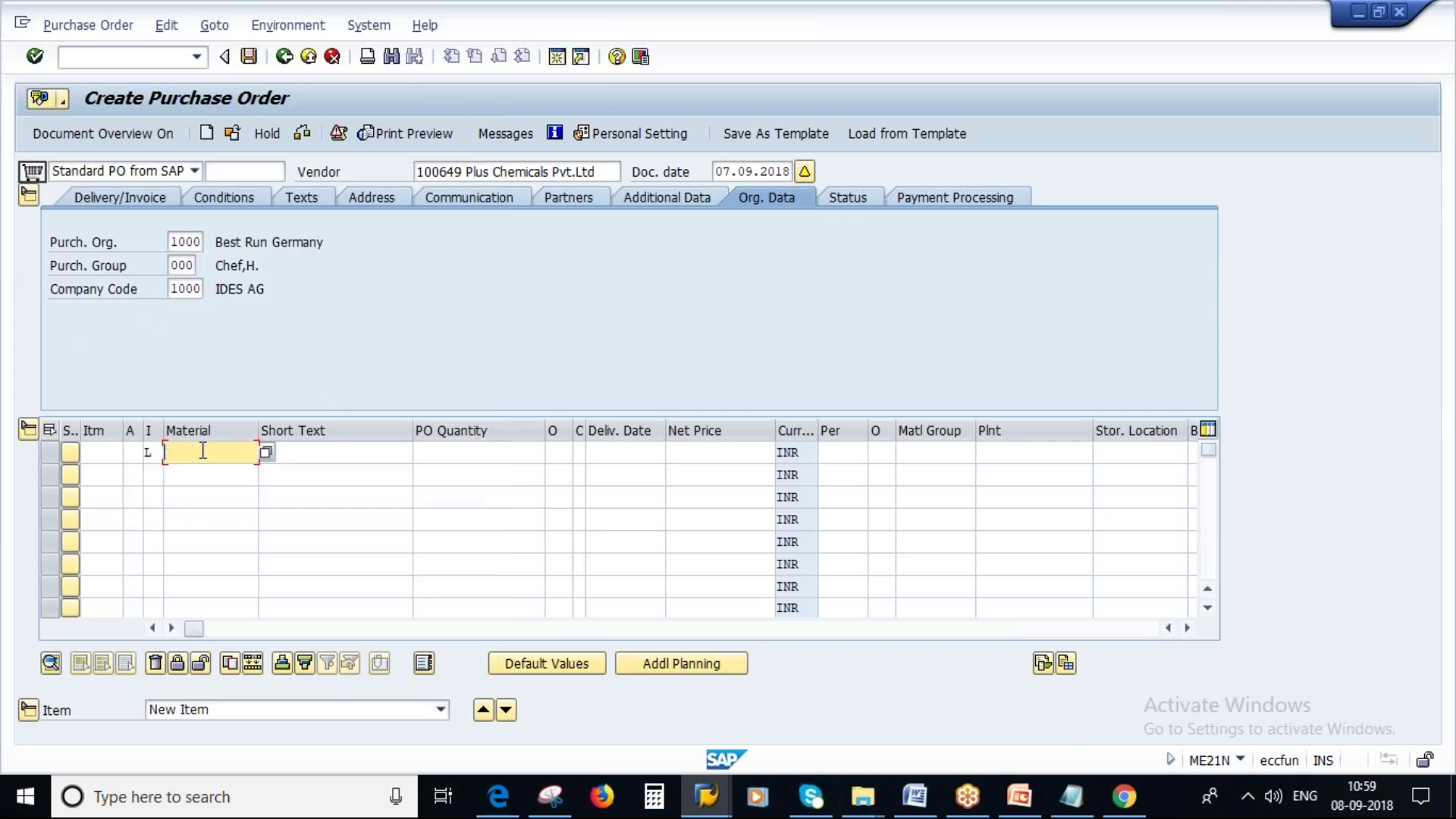
click(266, 455)
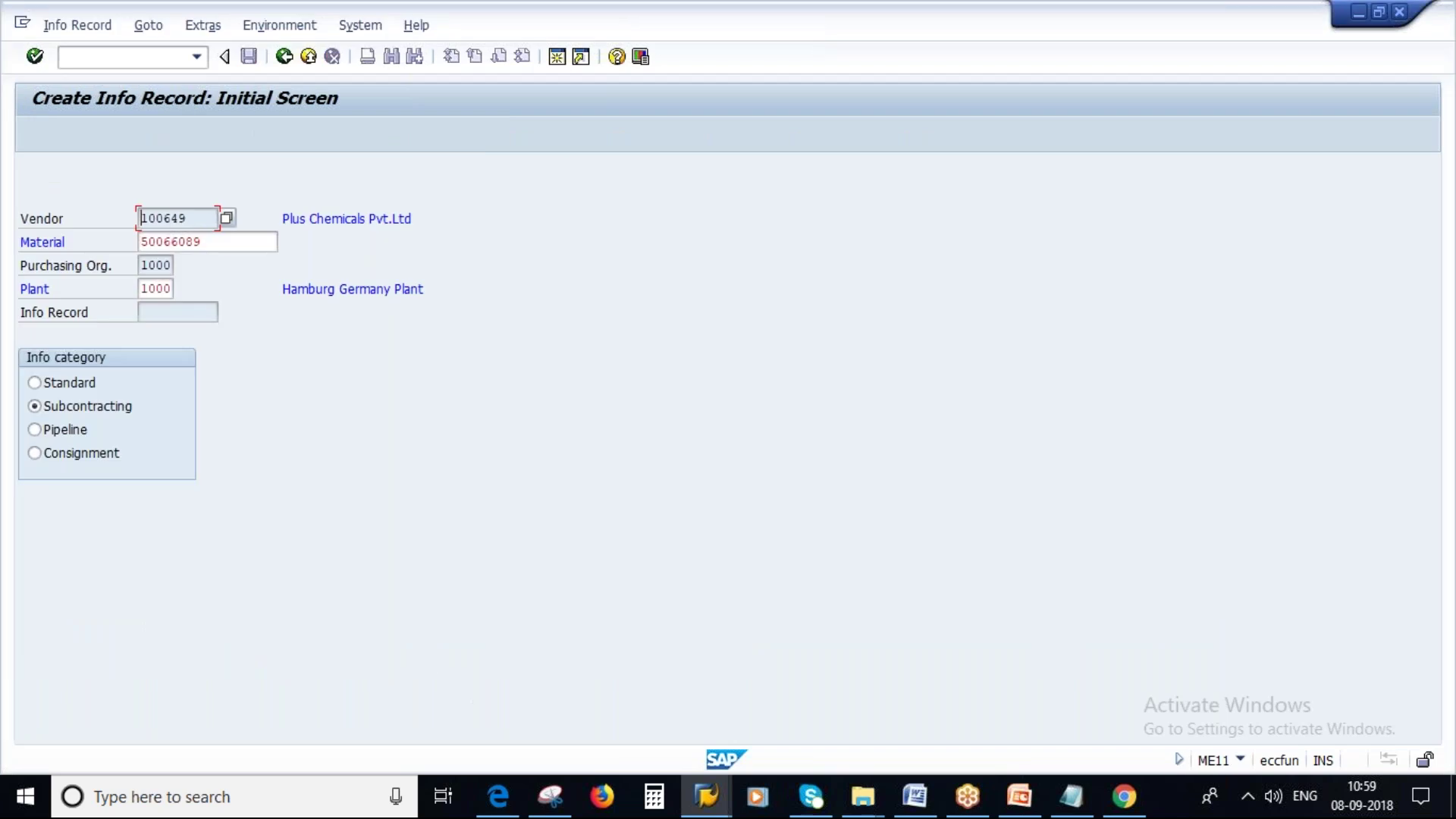
key(Tab)
key(Return)
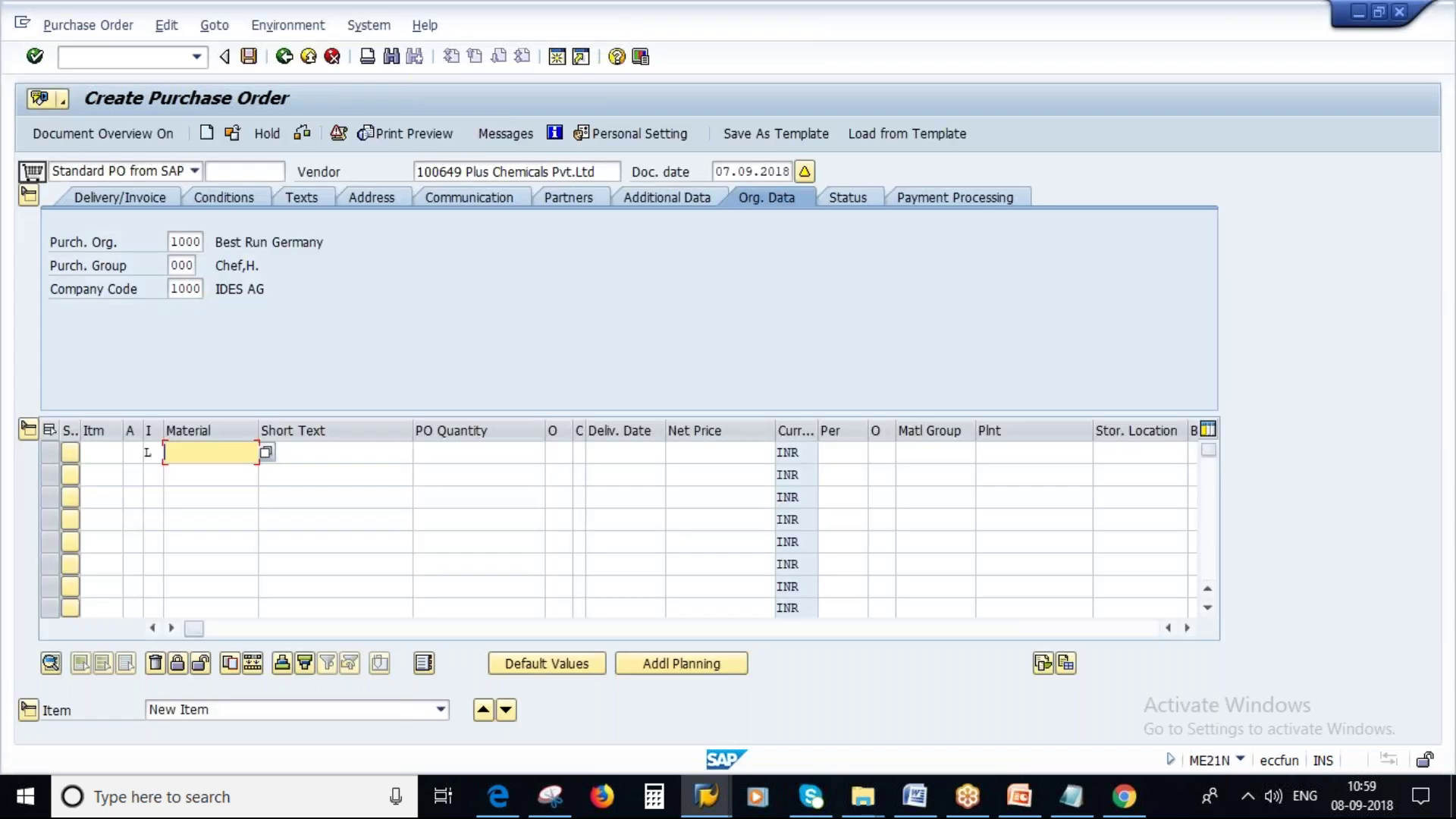
text(50066089)
key(Tab)
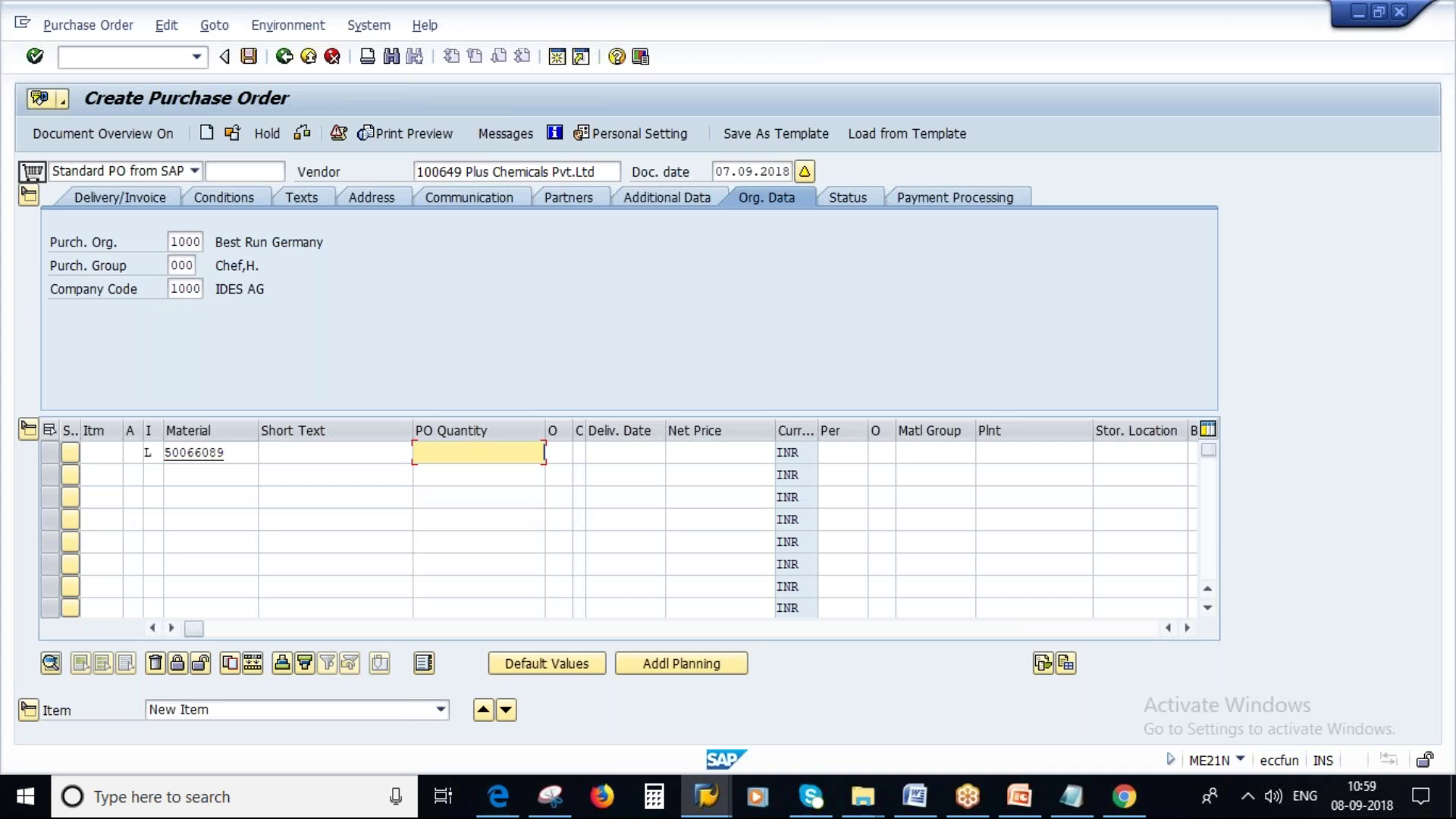
text(100)
click(1004, 450)
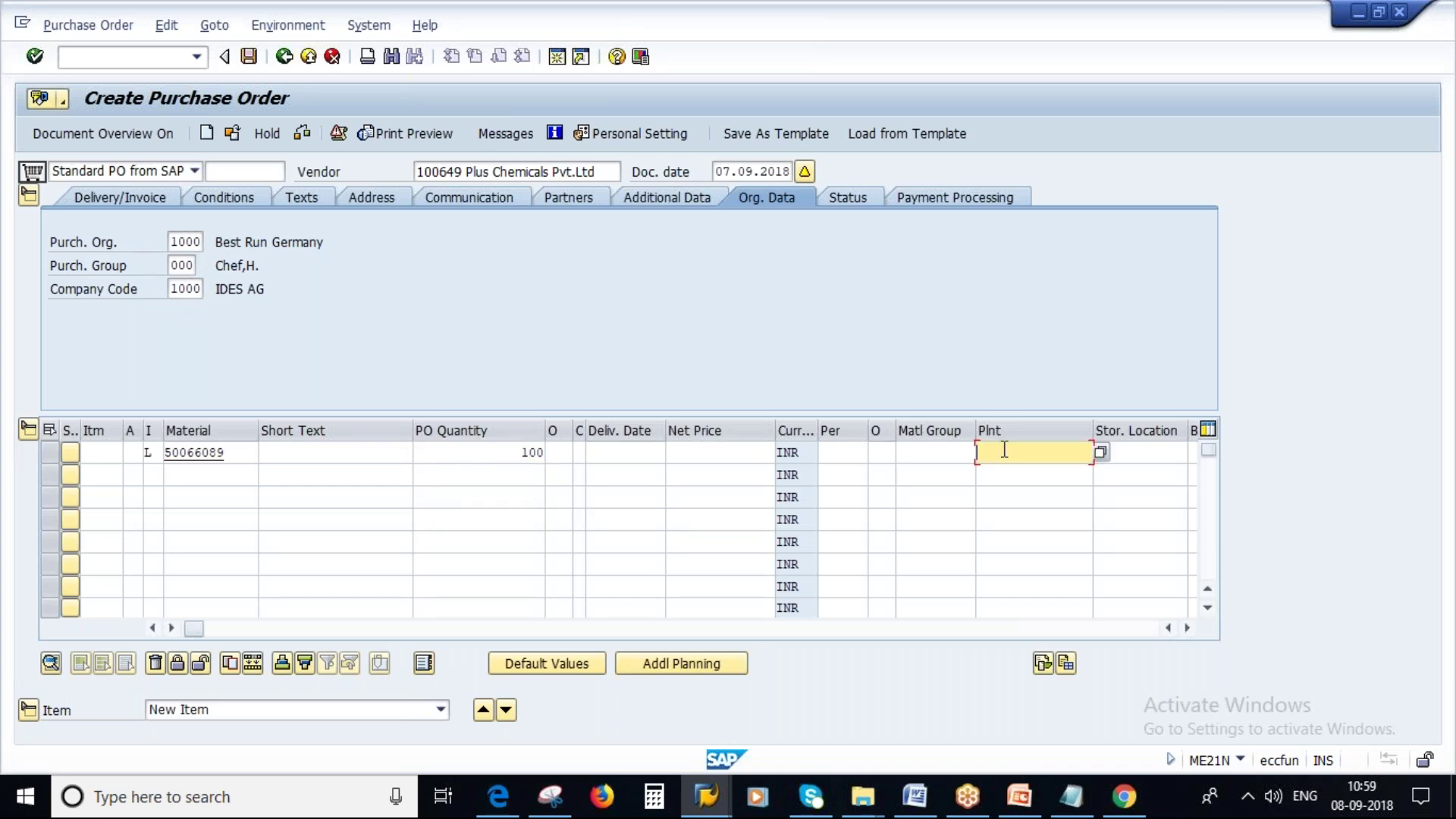
text(1000)
key(Return)
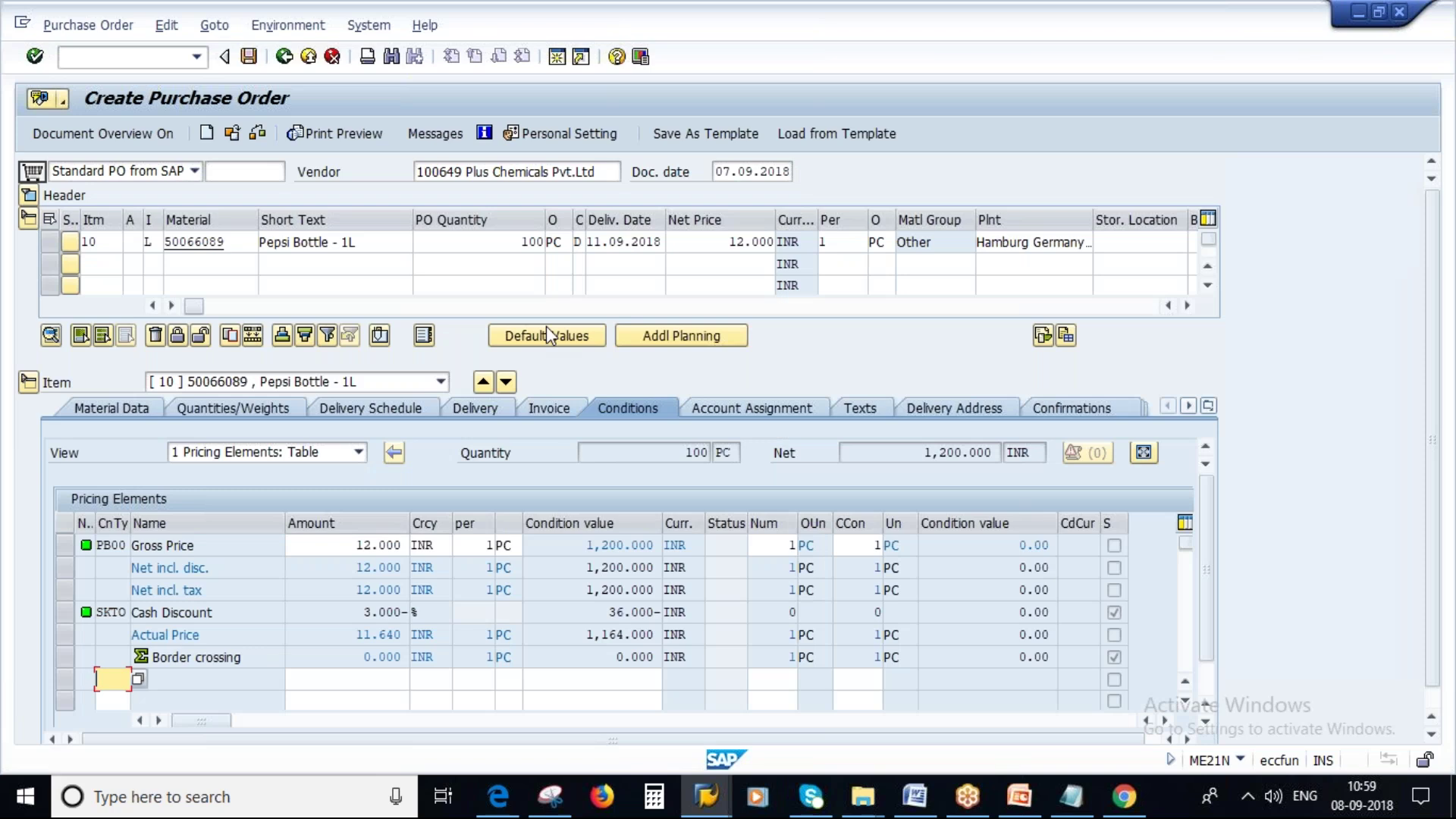
Step: Check the item's net price and gross price condition, then view the "Stock of Material Provided to Vendor" slide in PowerPoint
click(751, 241)
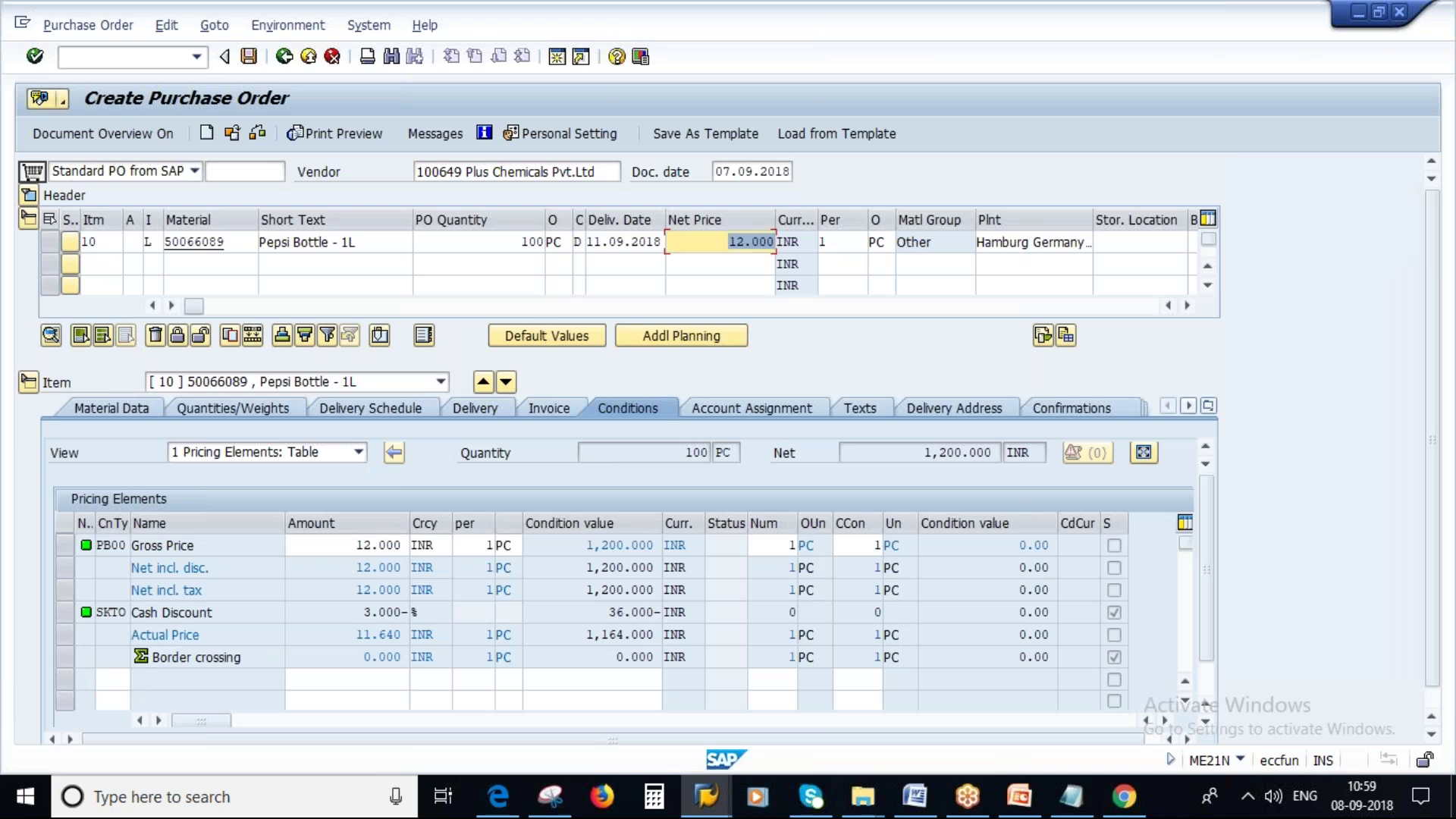
click(402, 545)
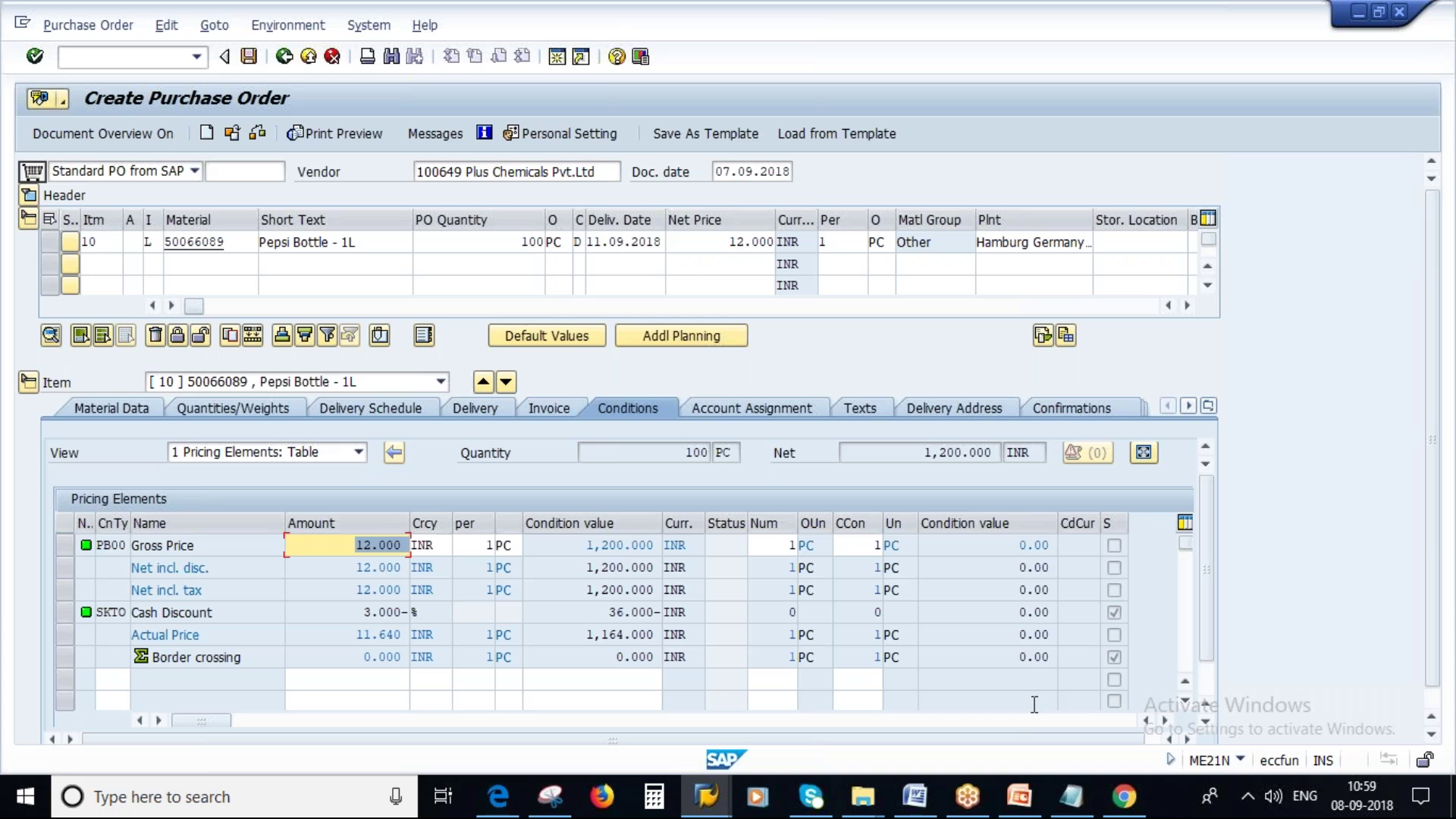
key(alt+Tab)
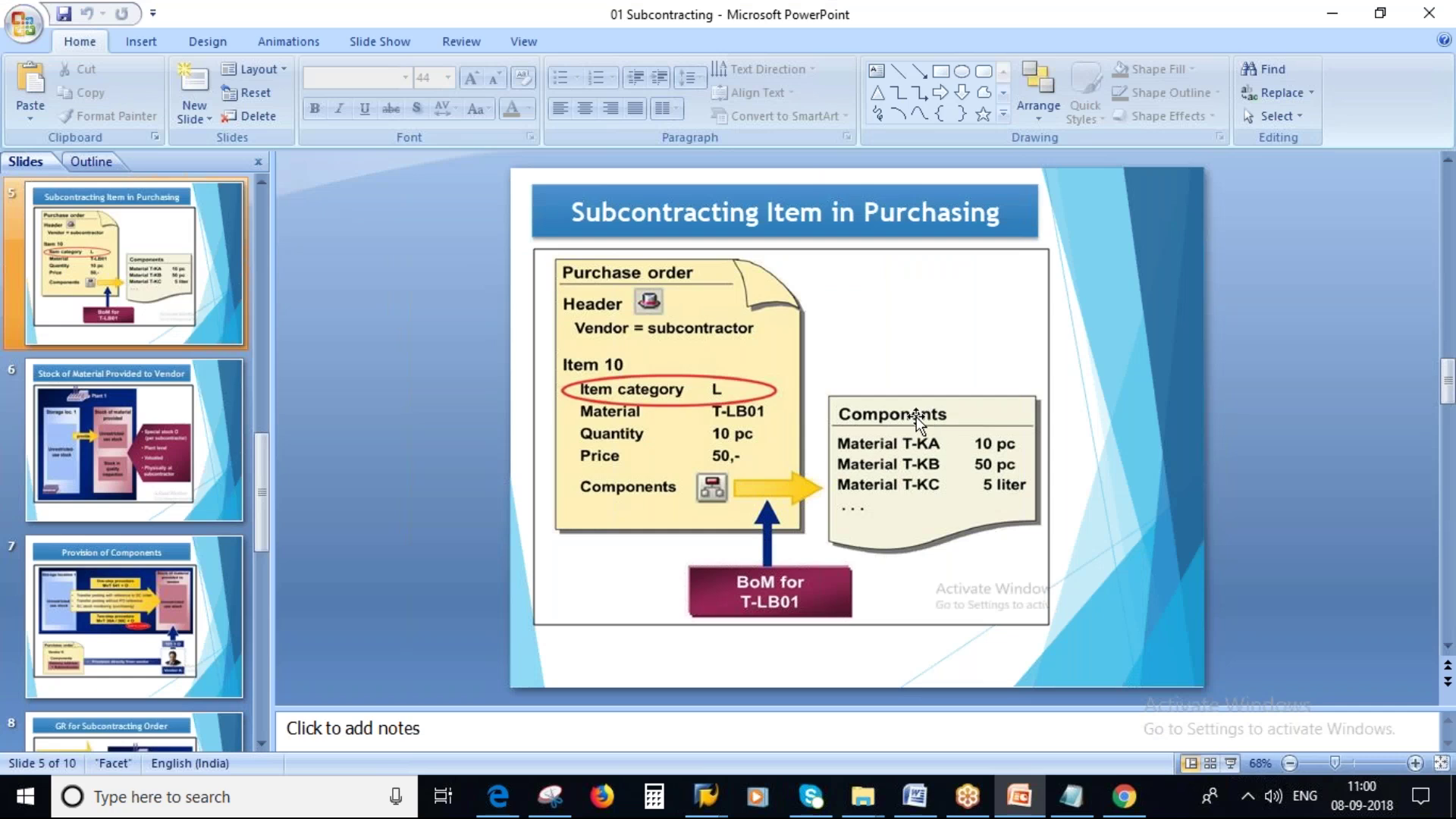
click(94, 445)
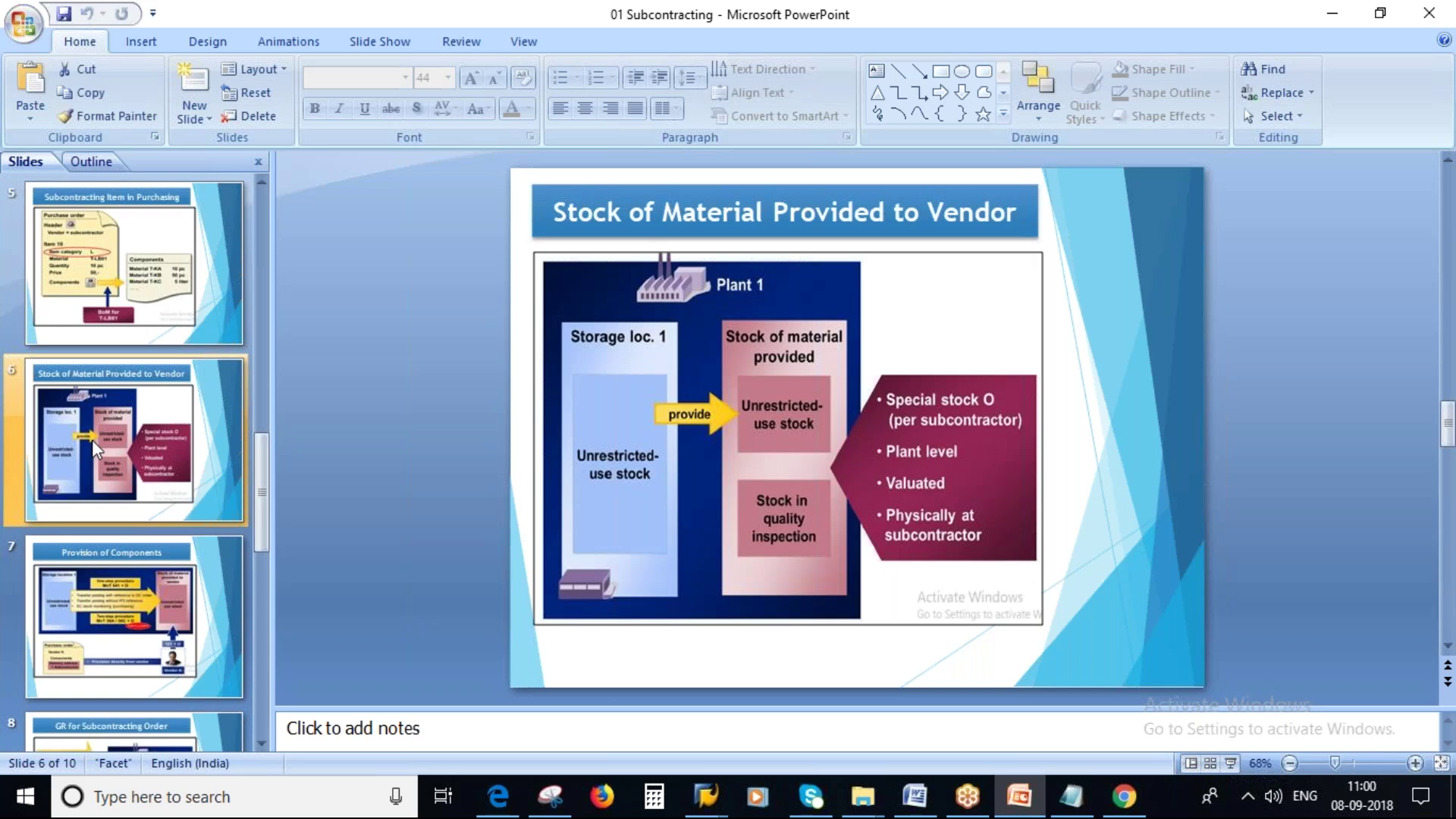
Step: Switch back to SAP, open the item's component list and copy the material number of Bottle Cap - 1L
key(alt+Tab)
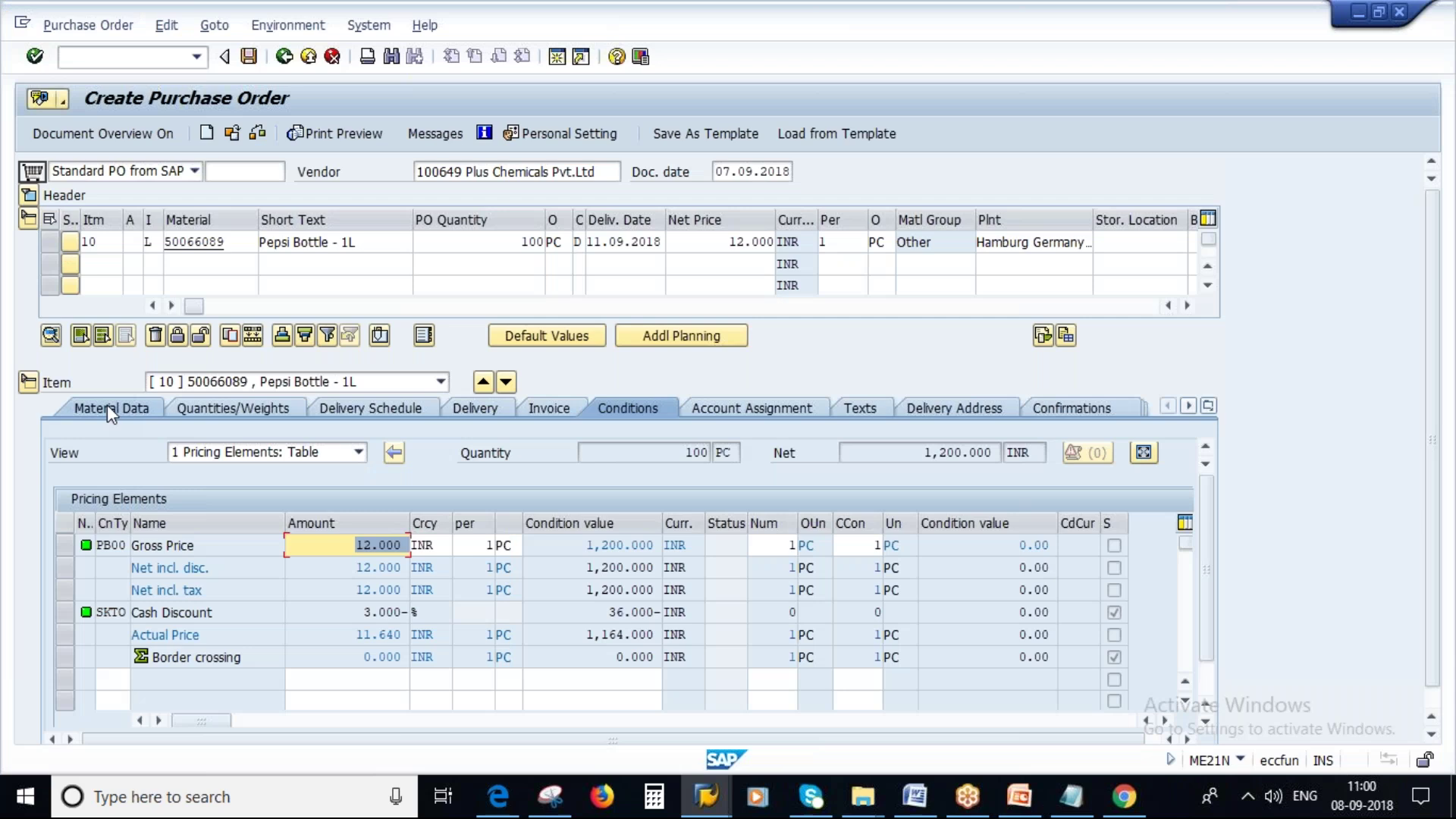
click(107, 404)
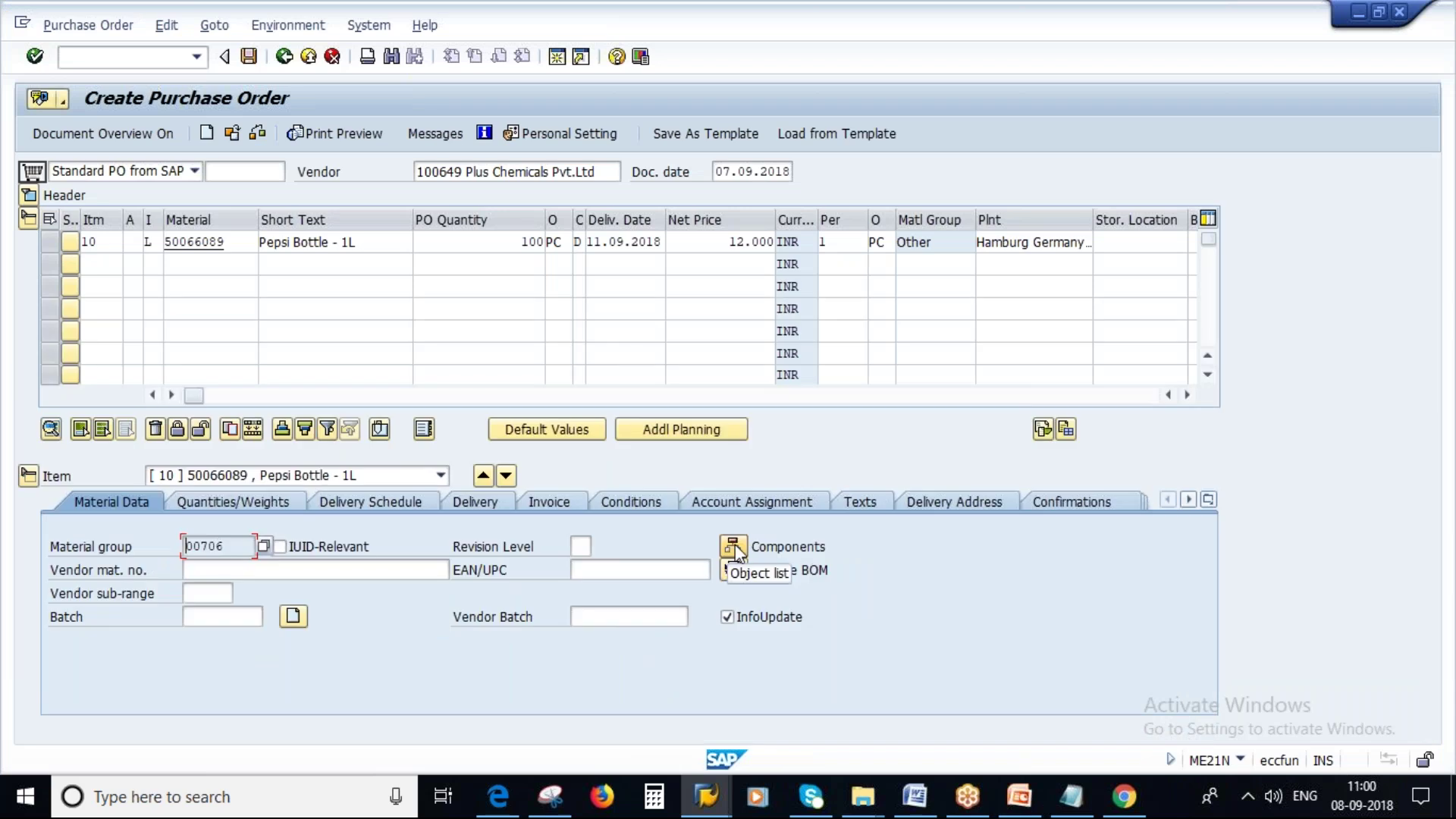
click(735, 544)
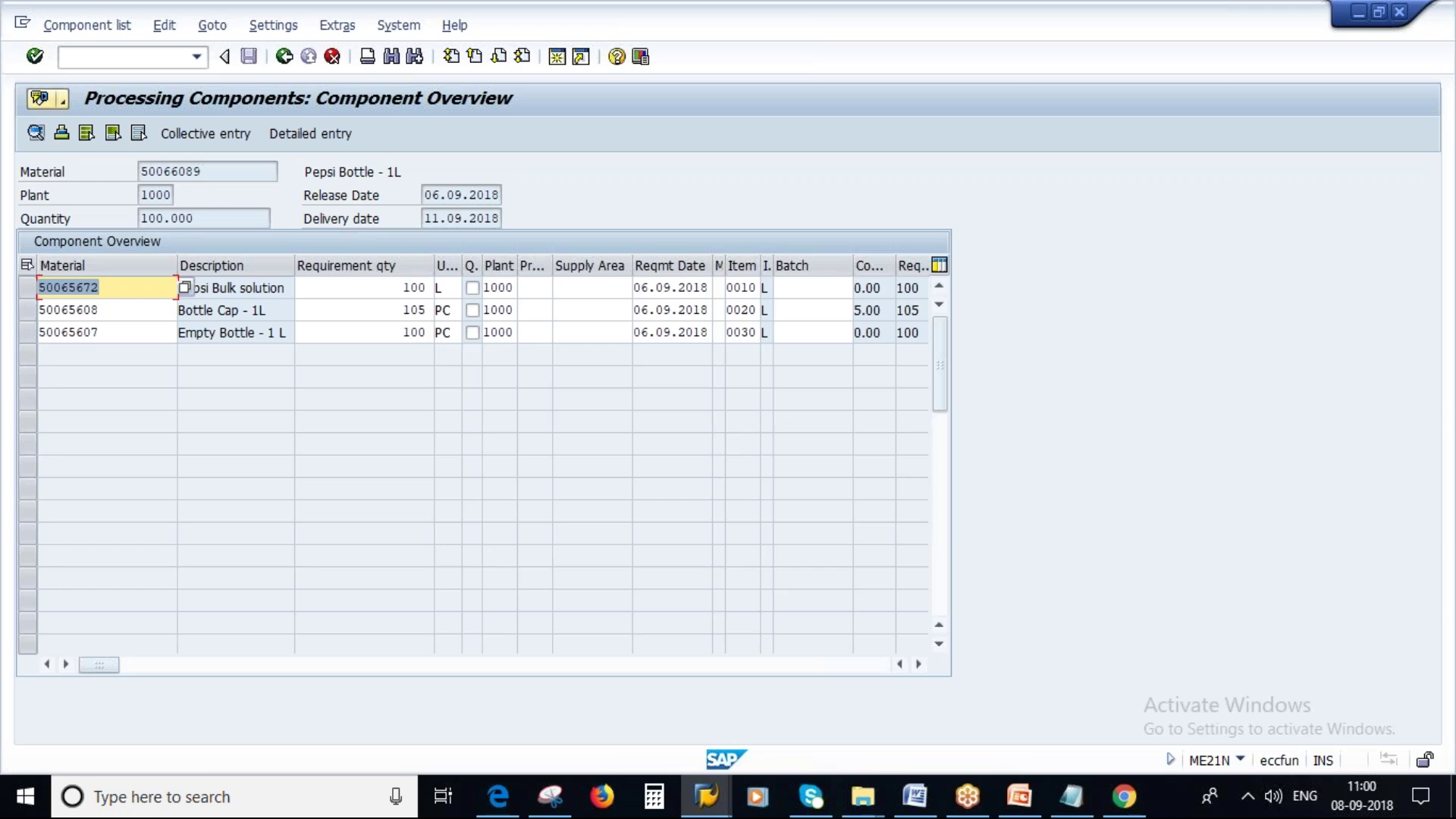
click(106, 310)
key(ctrl+c)
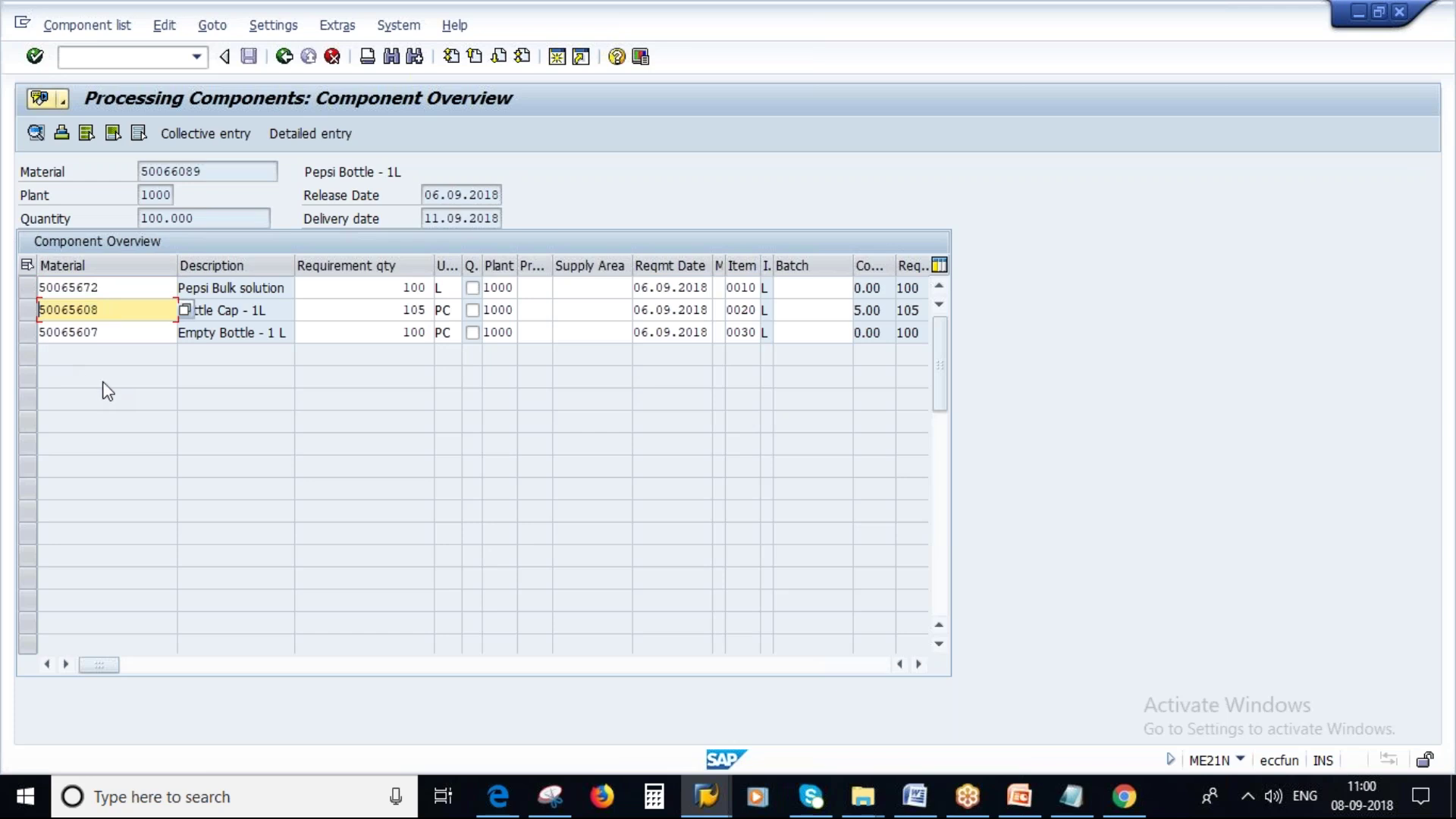
Step: Leave the order for transaction MM02 and open the MRP 4 view of the copied Bottle Cap - 1L material for plant 1000
click(123, 59)
text(/NMM02)
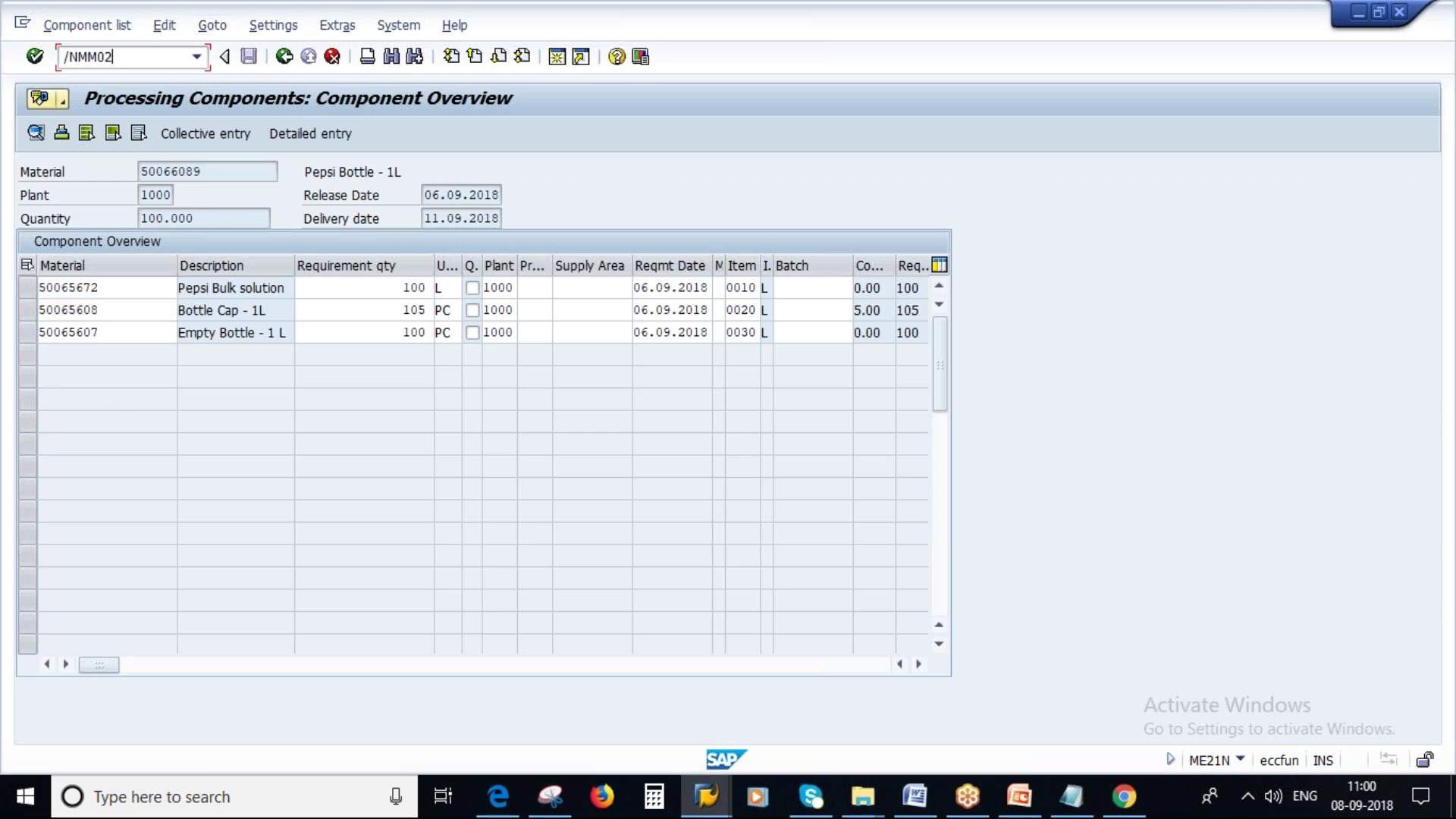
key(Return)
key(ctrl+v)
key(Return)
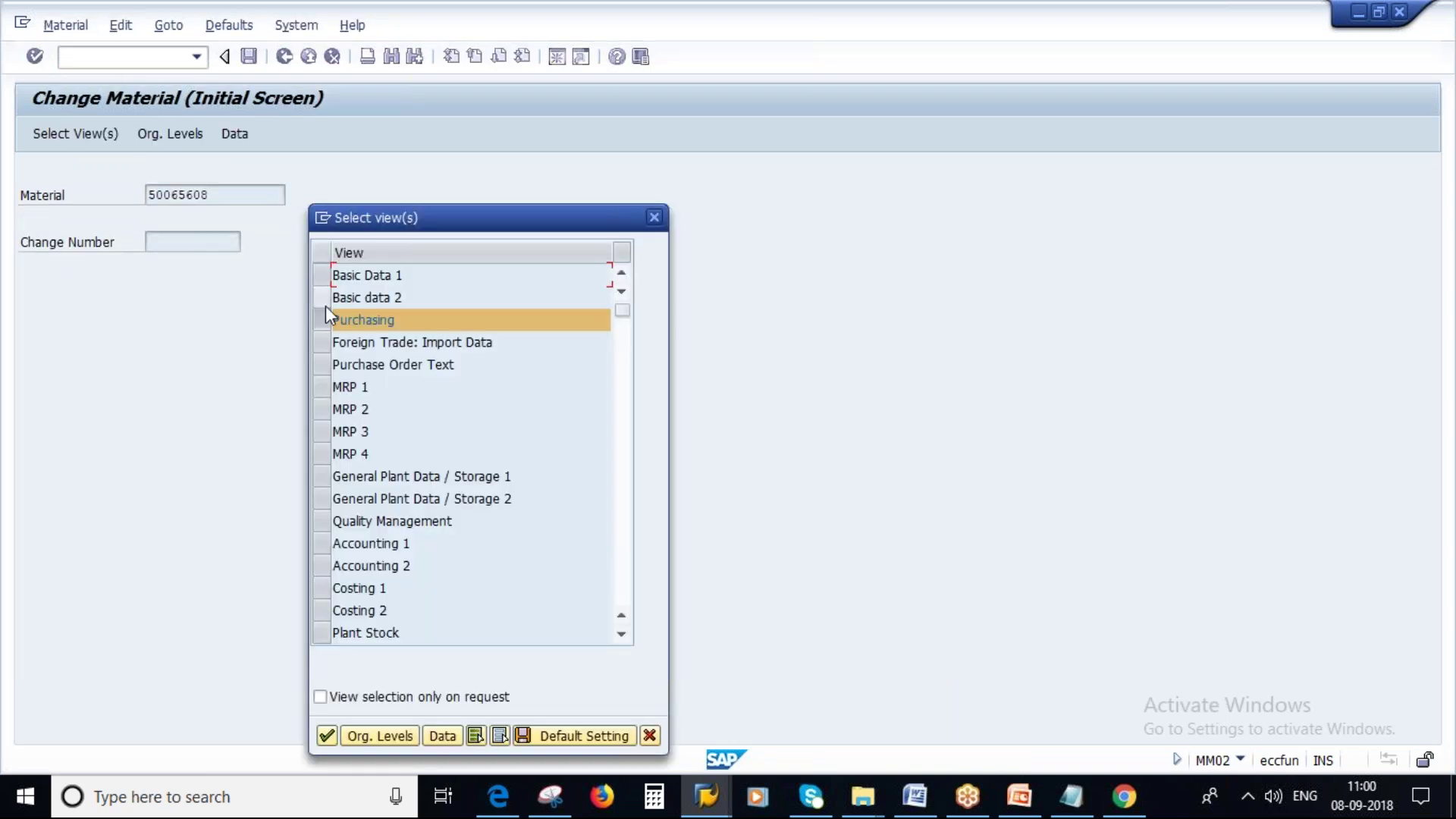
click(321, 454)
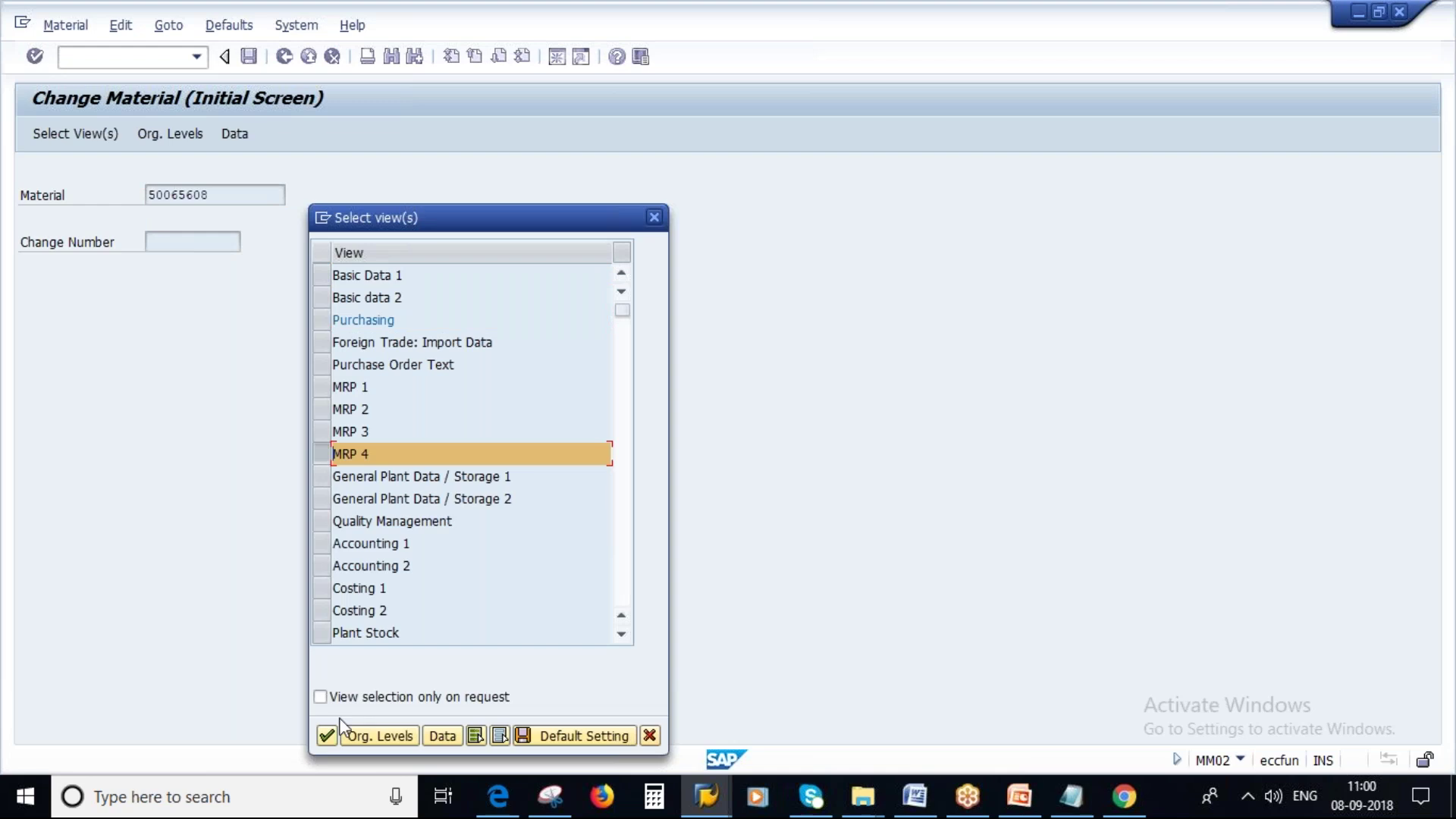
click(326, 735)
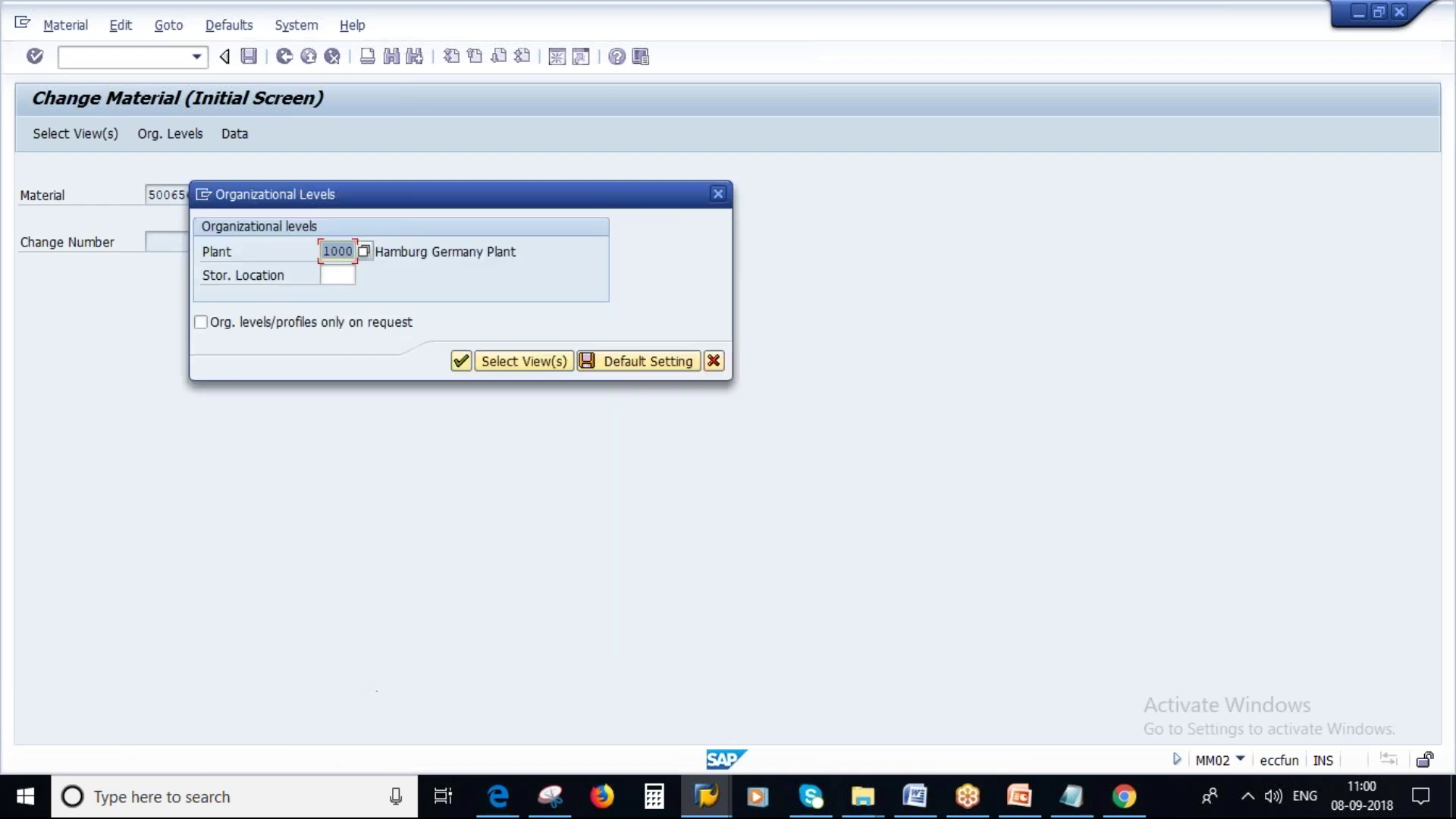
key(Return)
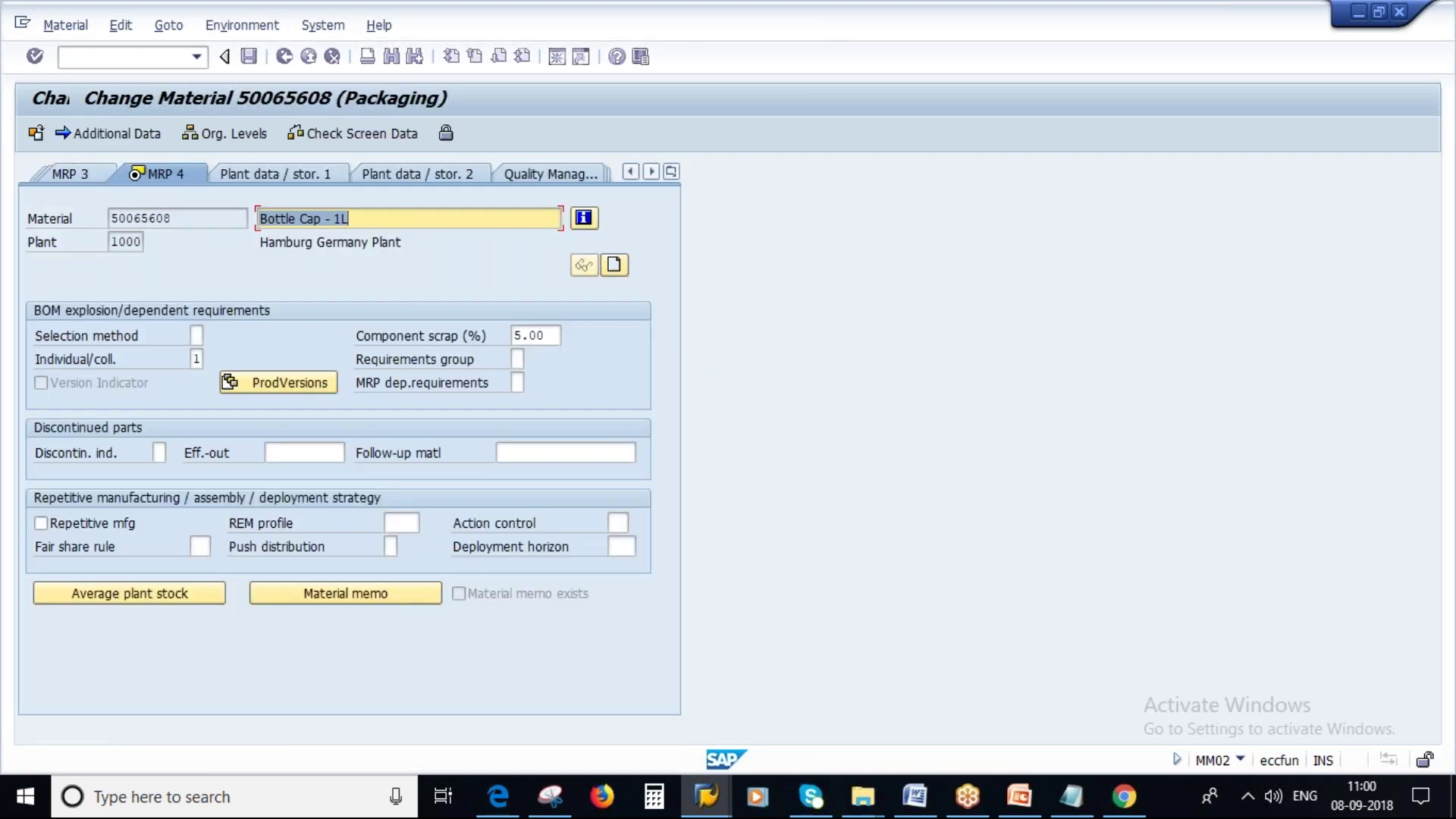
Step: Clear the component scrap percentage of Bottle Cap - 1L, save the material and exit to SAP Easy Access
double_click(528, 335)
key(Delete)
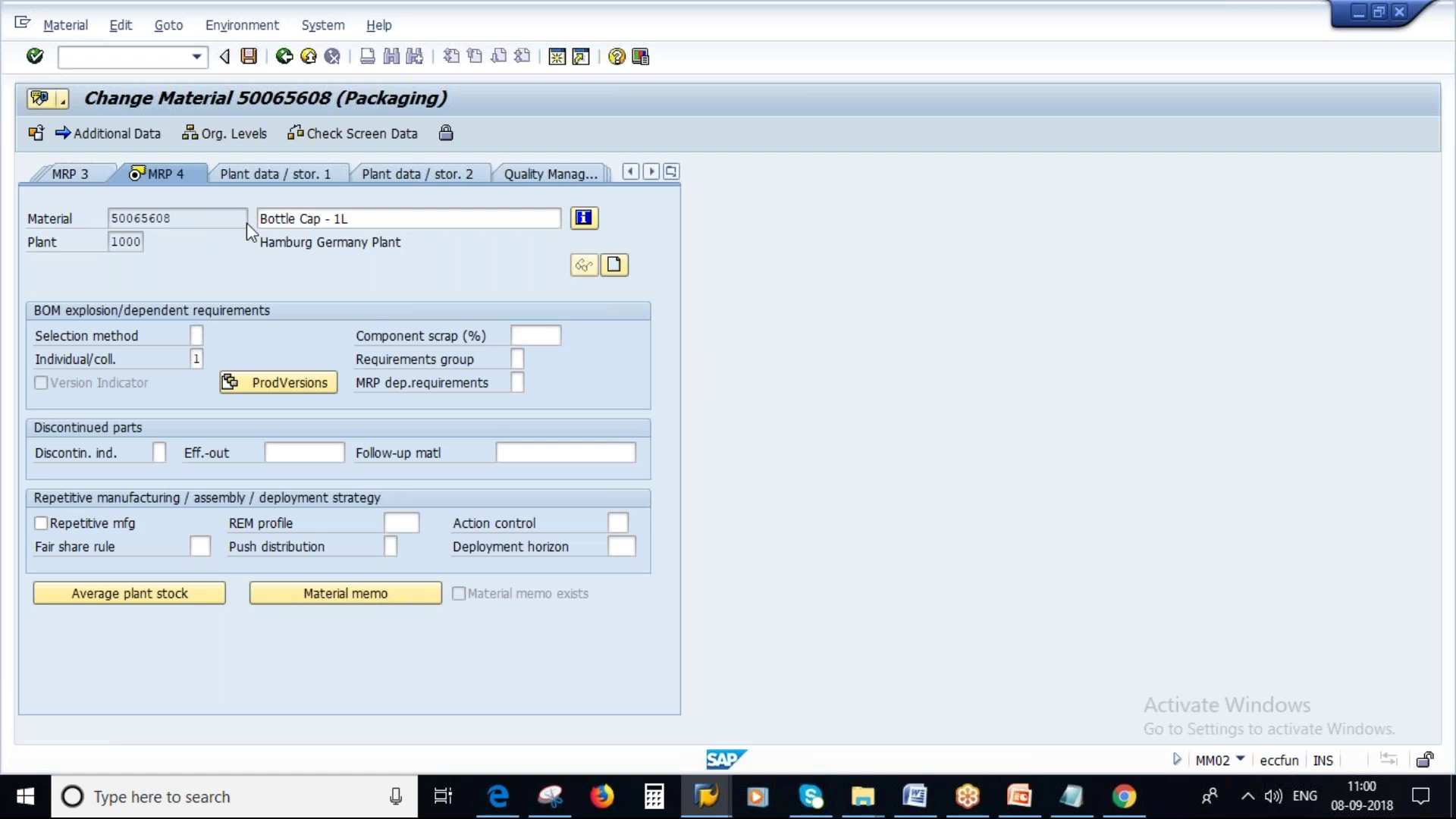
click(248, 56)
click(284, 56)
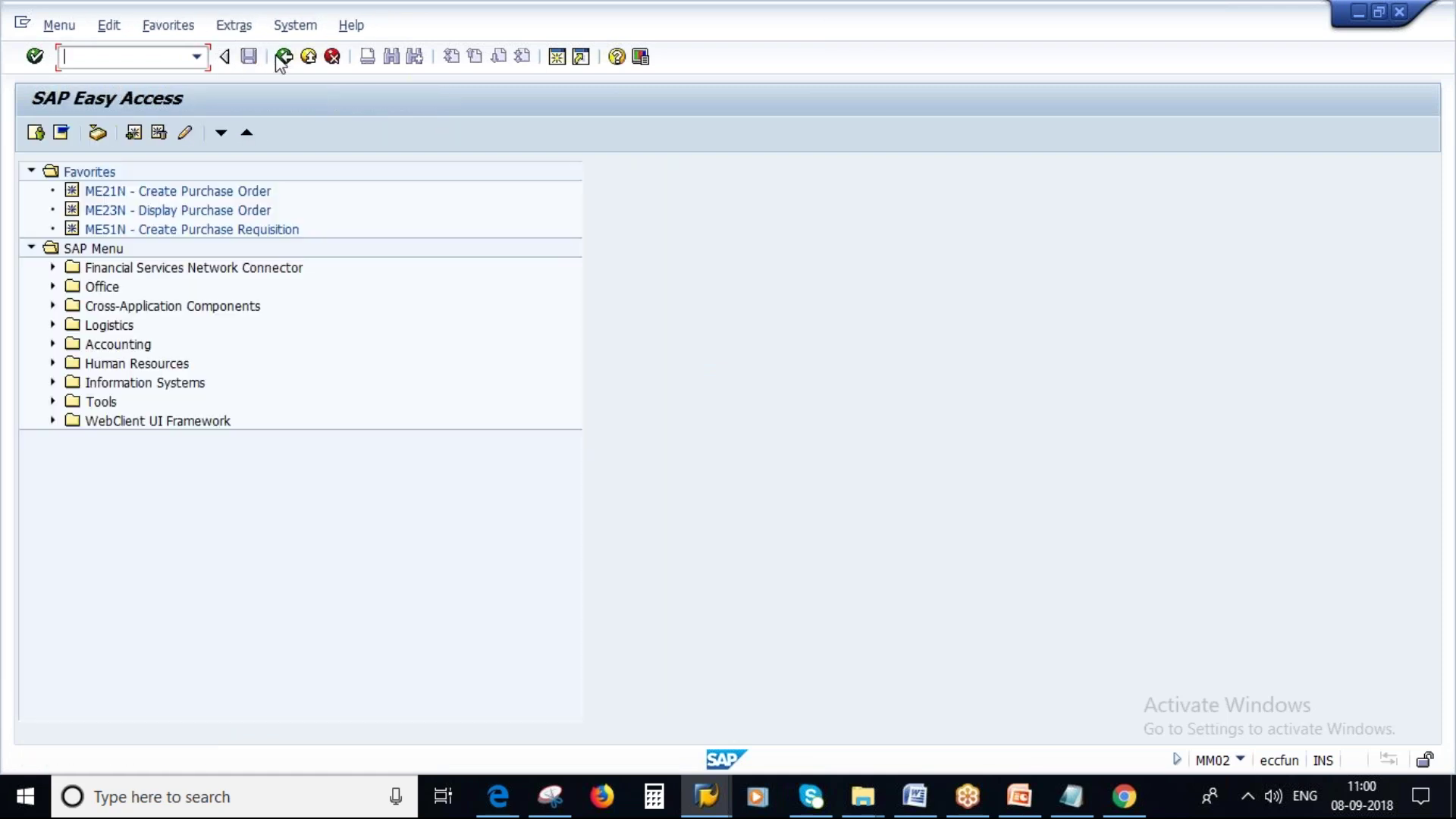
Step: Start a new purchase order with transaction ME21N and pick Plus Chemicals Pvt.Ltd as its vendor
text(ME21N)
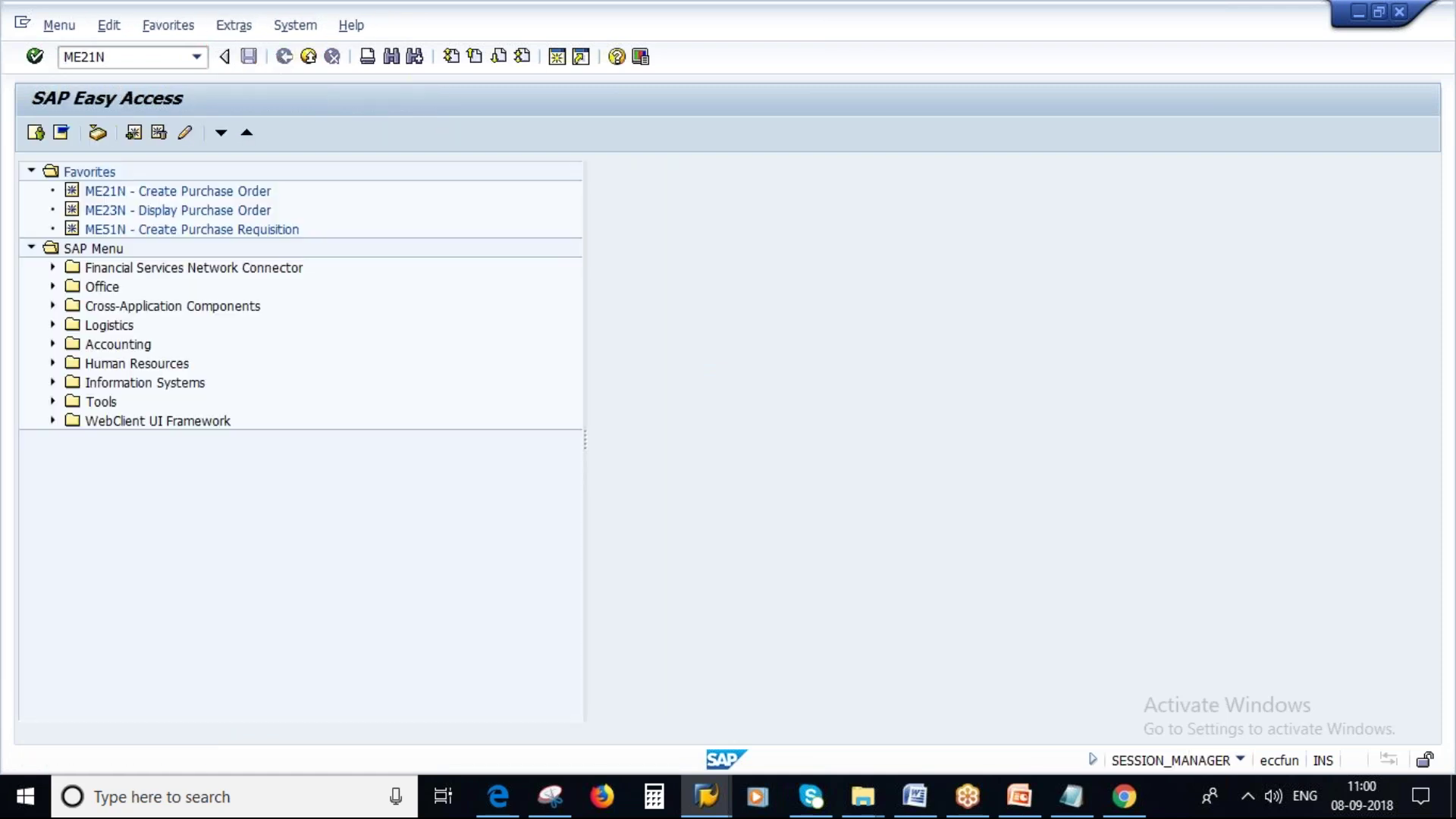
key(Return)
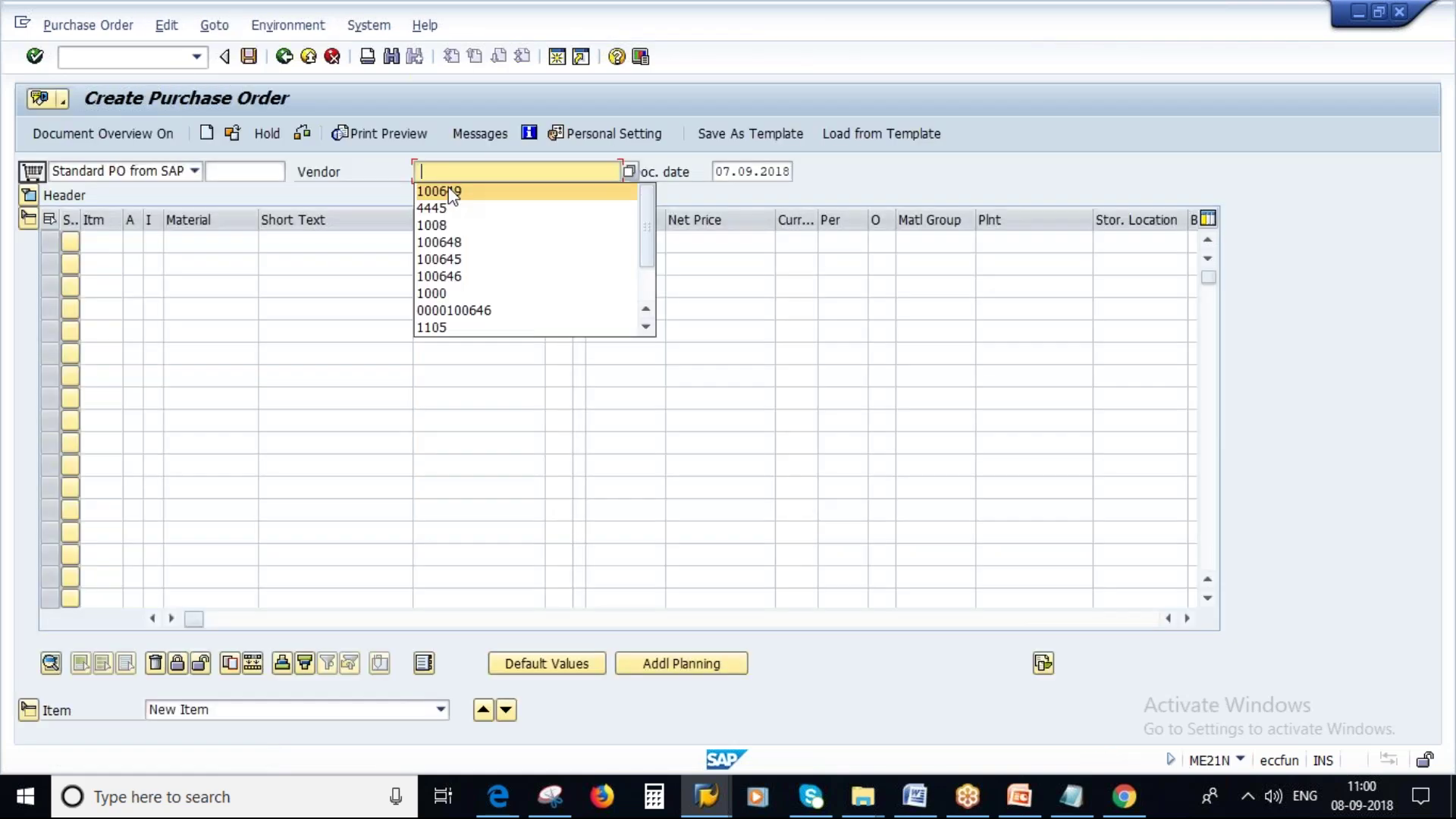
click(455, 191)
key(Return)
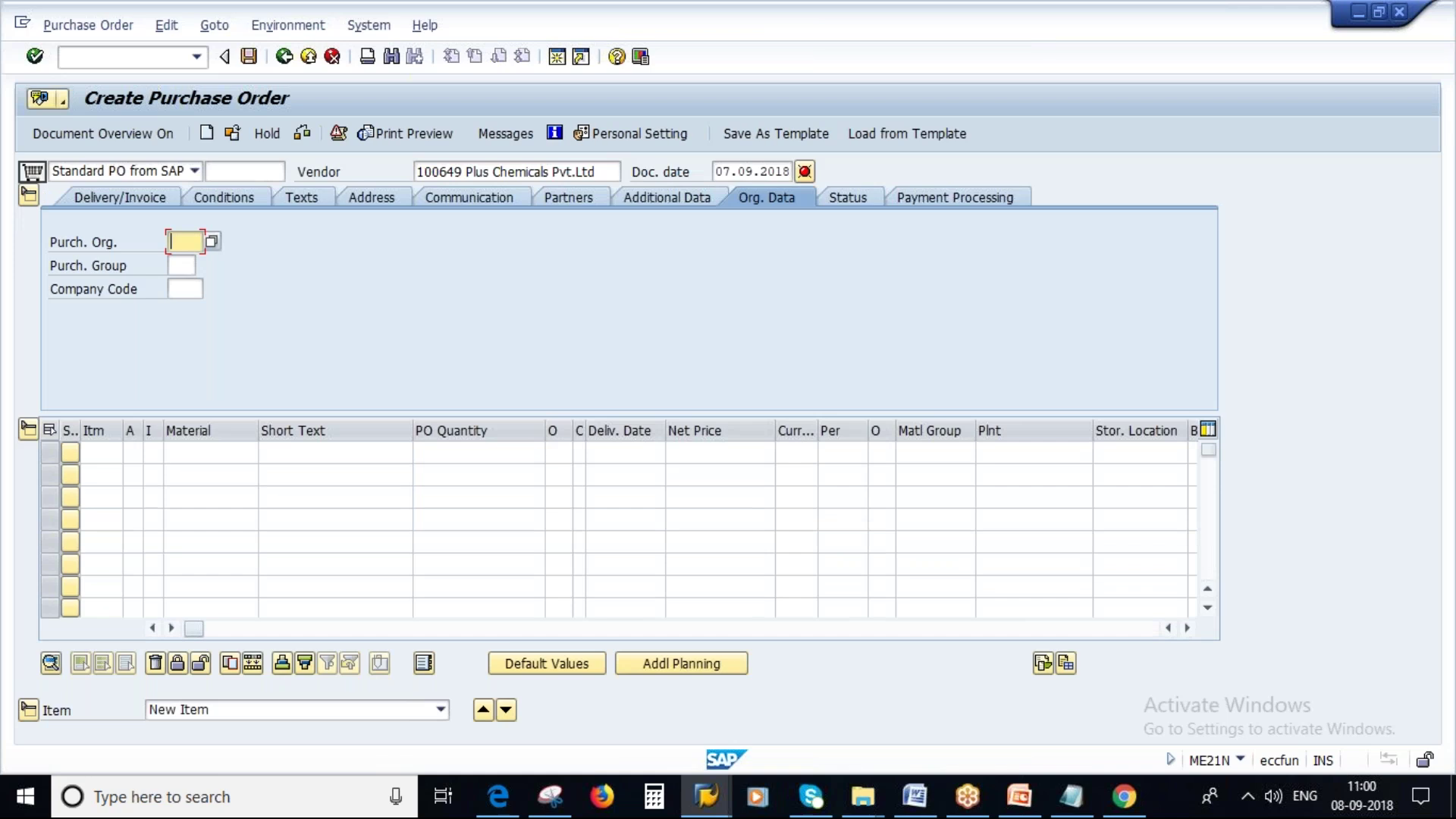
Step: Enter purchasing organization 1000, purchasing group 000 and company code 1000 in the new order's organizational data
text(1000)
key(Tab)
text(000)
key(Tab)
text(1000)
Step: Add an order item for material 50066089 with a quantity of 100 at plant 1000
click(194, 455)
click(203, 471)
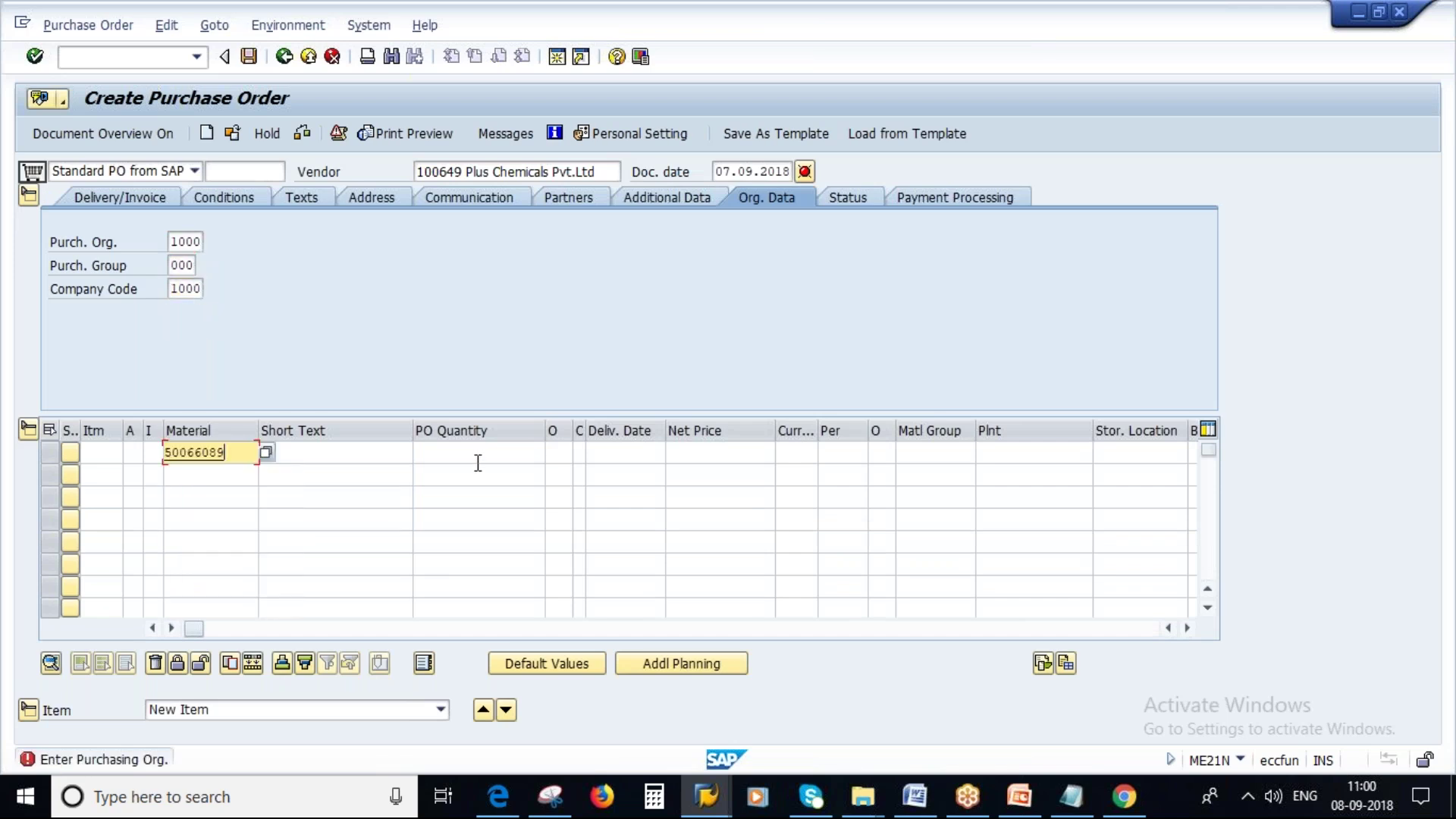
click(470, 454)
click(507, 471)
click(1009, 453)
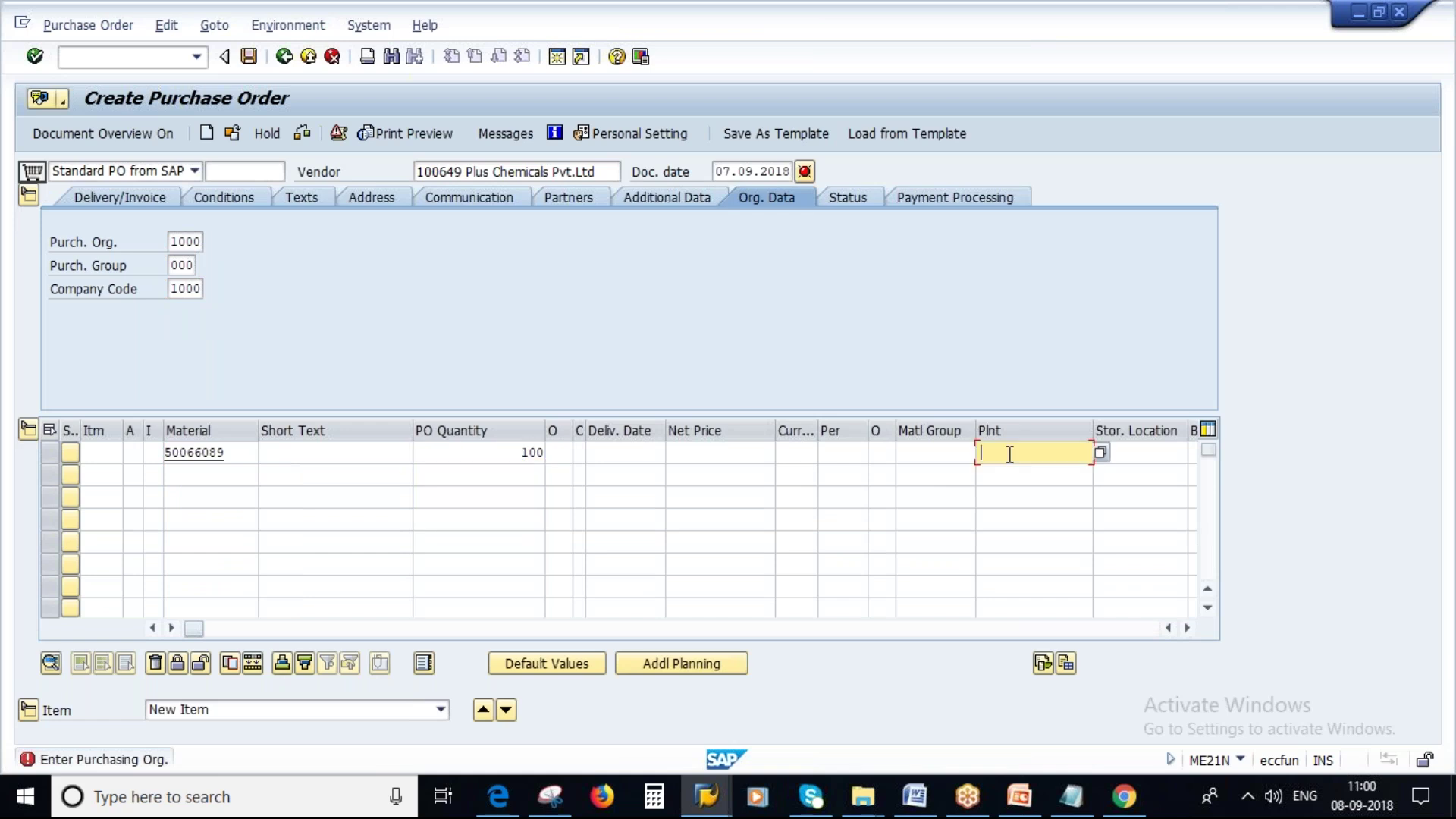
text(1000)
key(Return)
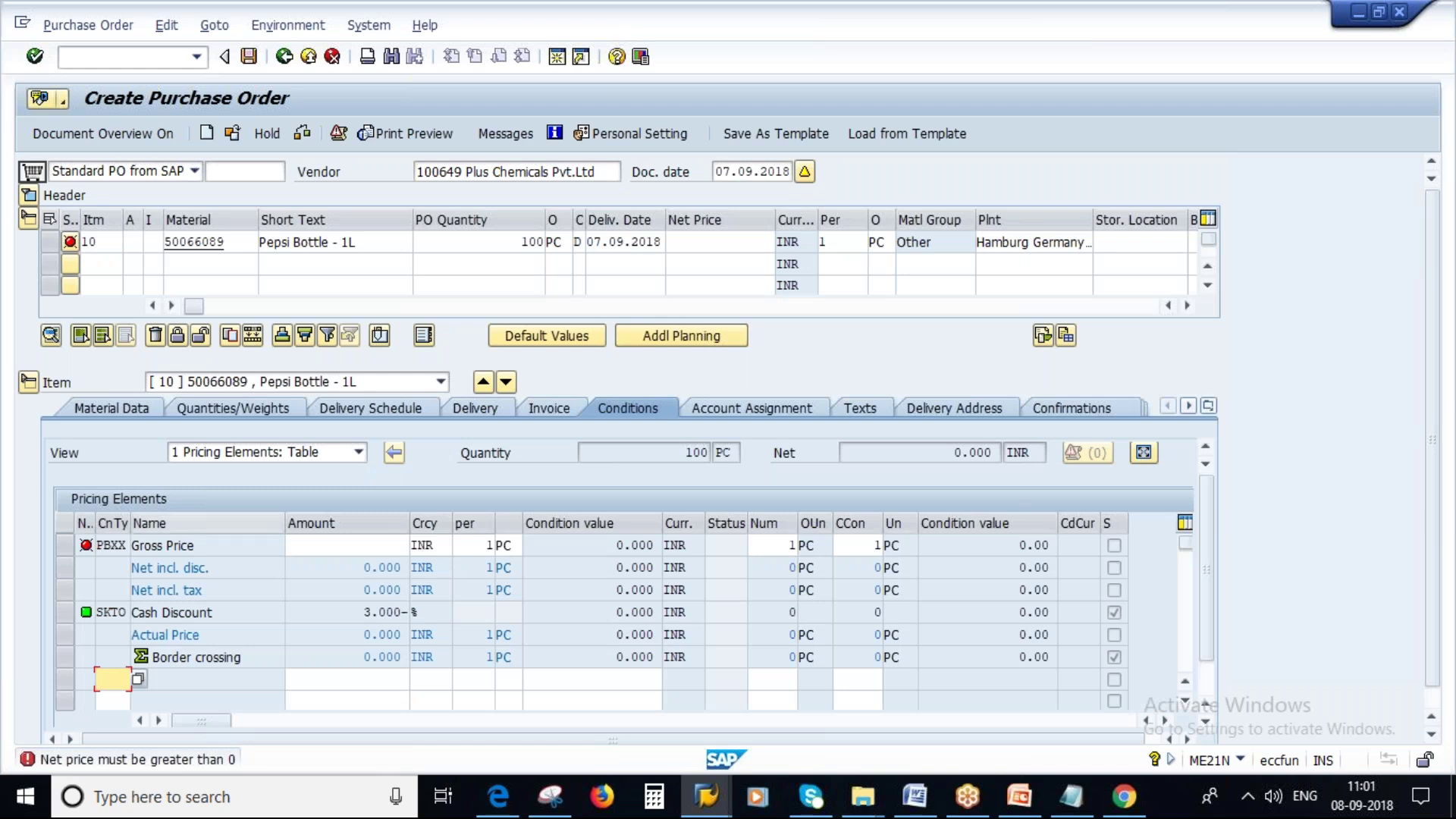
Step: Set the item category of item 10 to Subcontracting (L) and collapse the order header
click(28, 196)
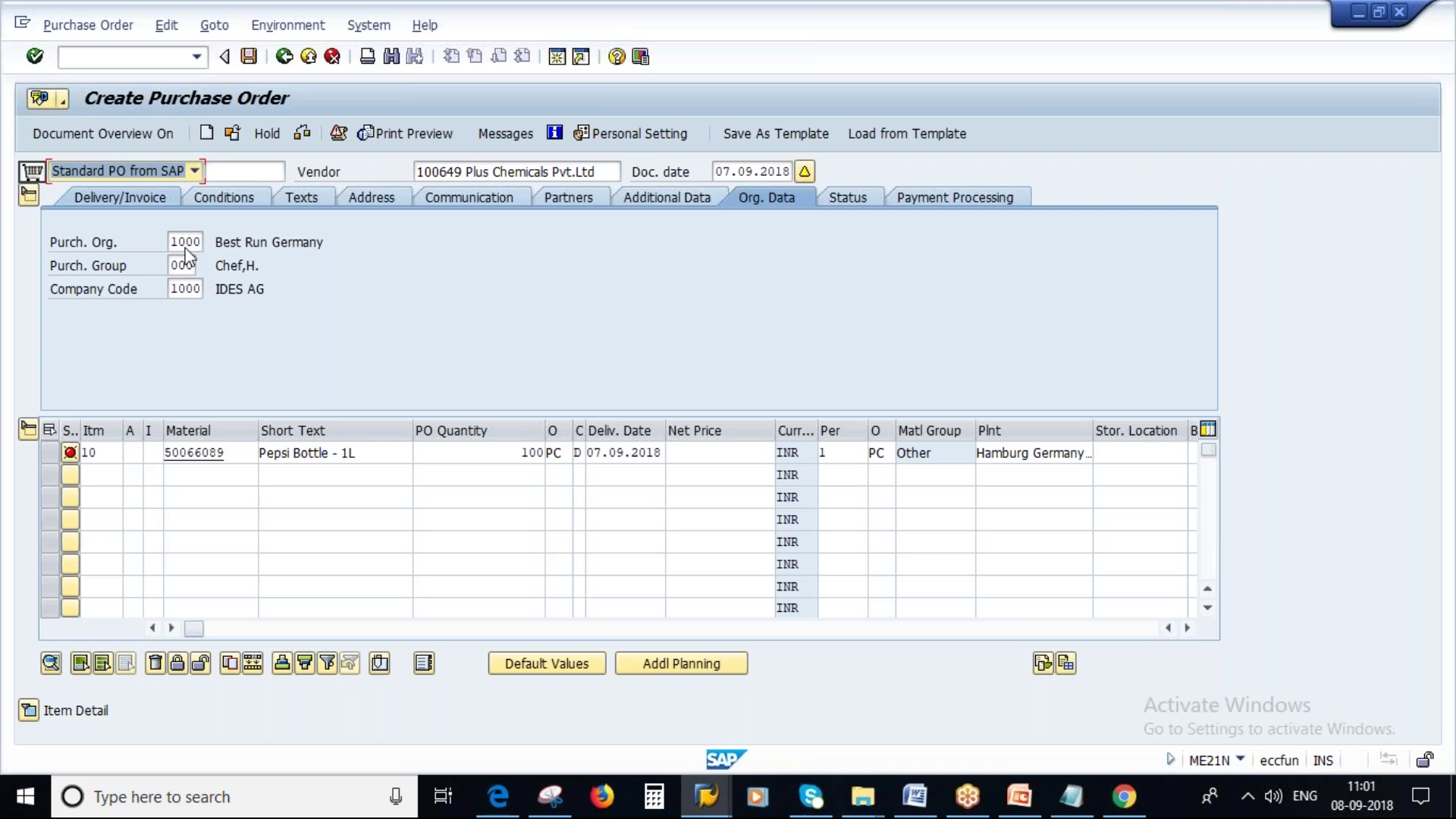
click(153, 452)
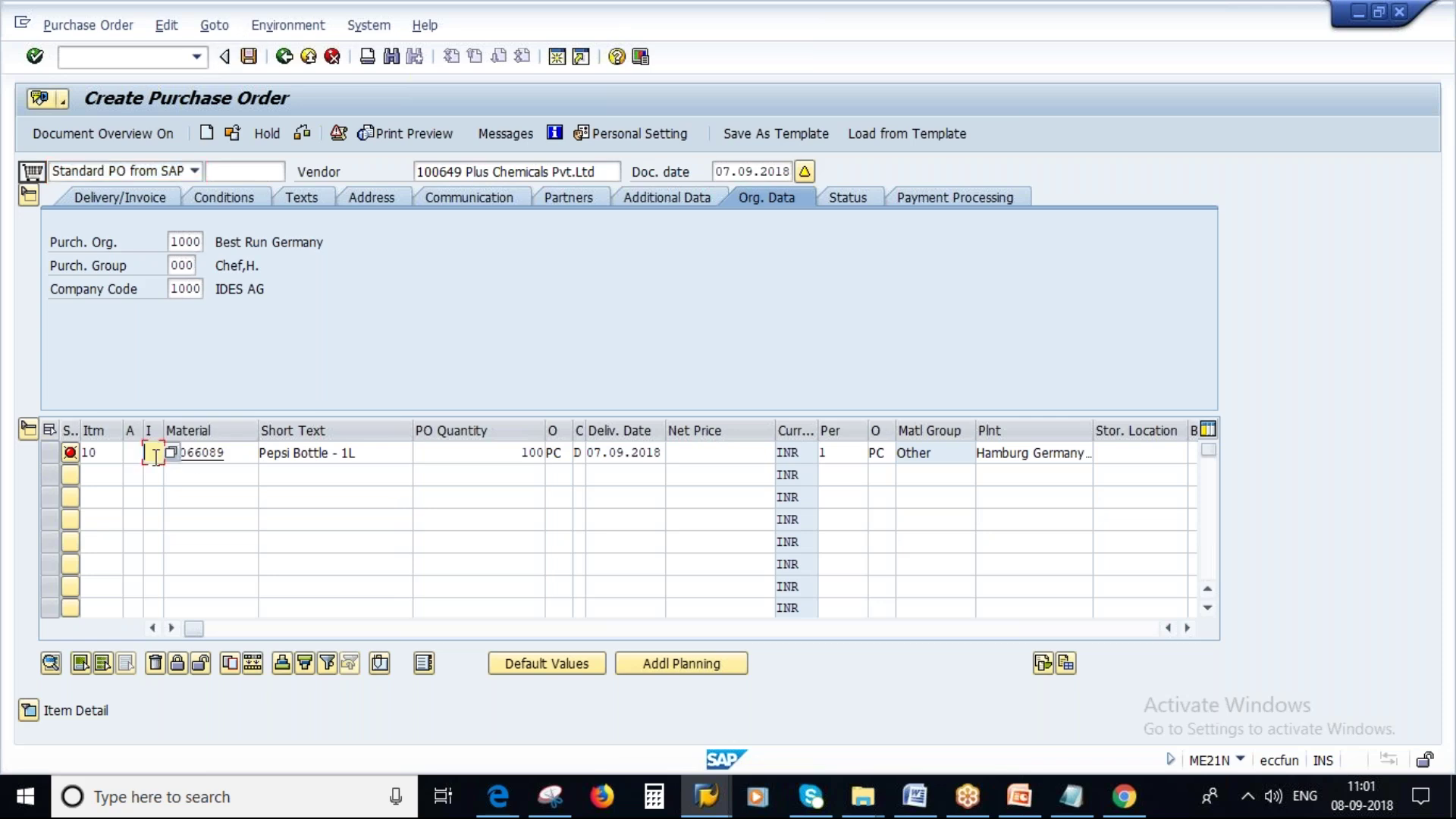
key(F4)
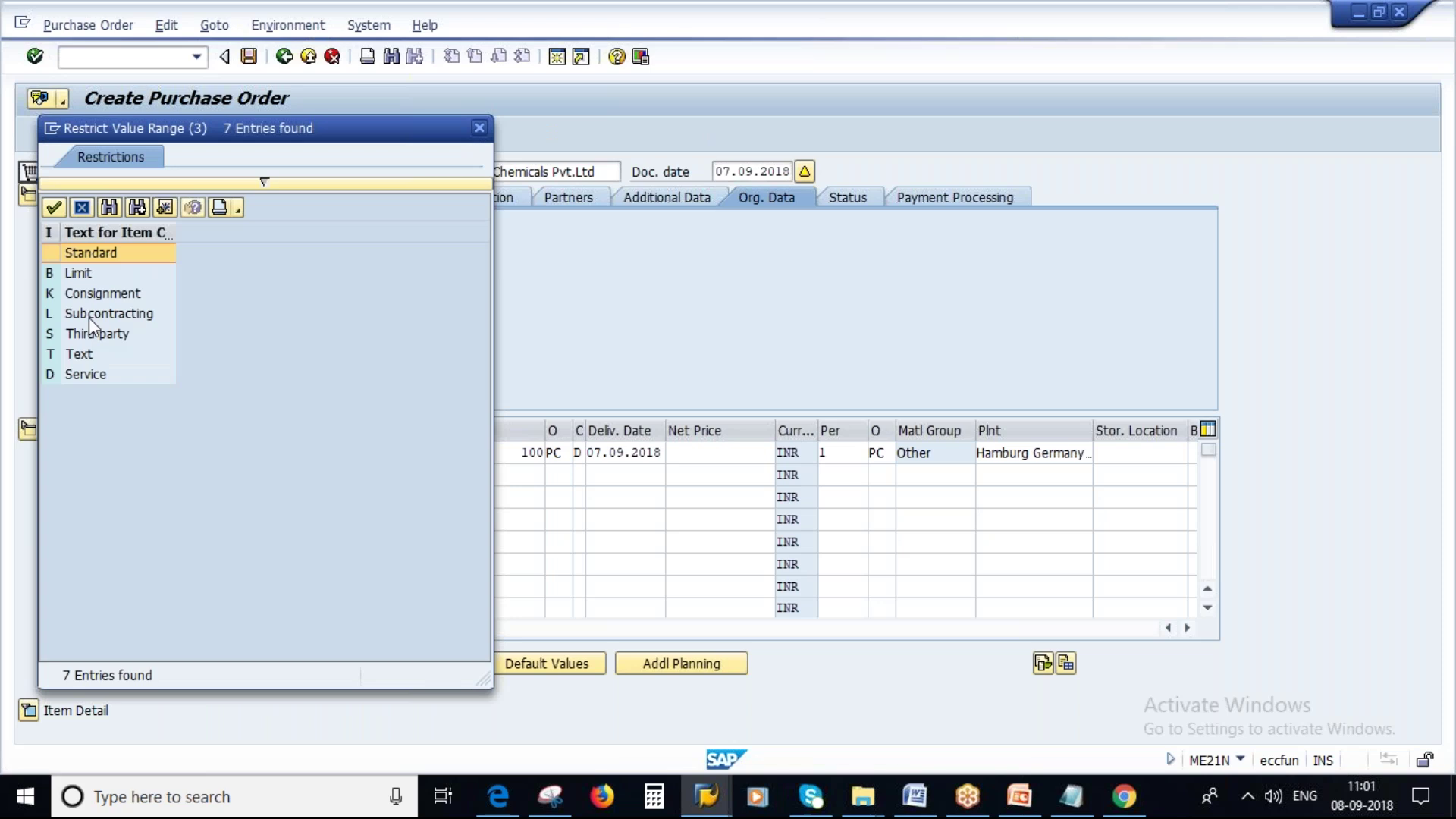
double_click(89, 318)
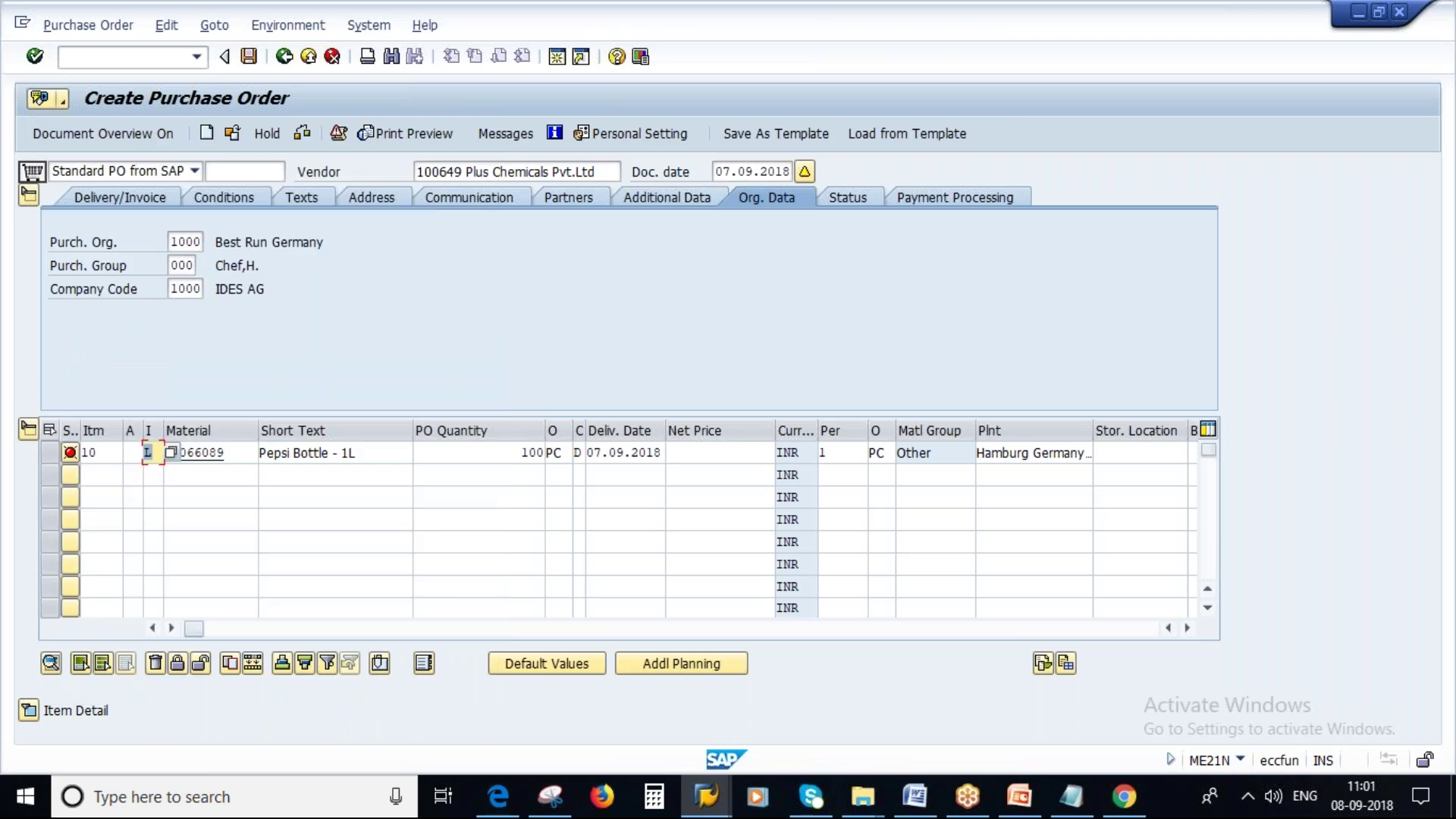
key(Return)
click(28, 196)
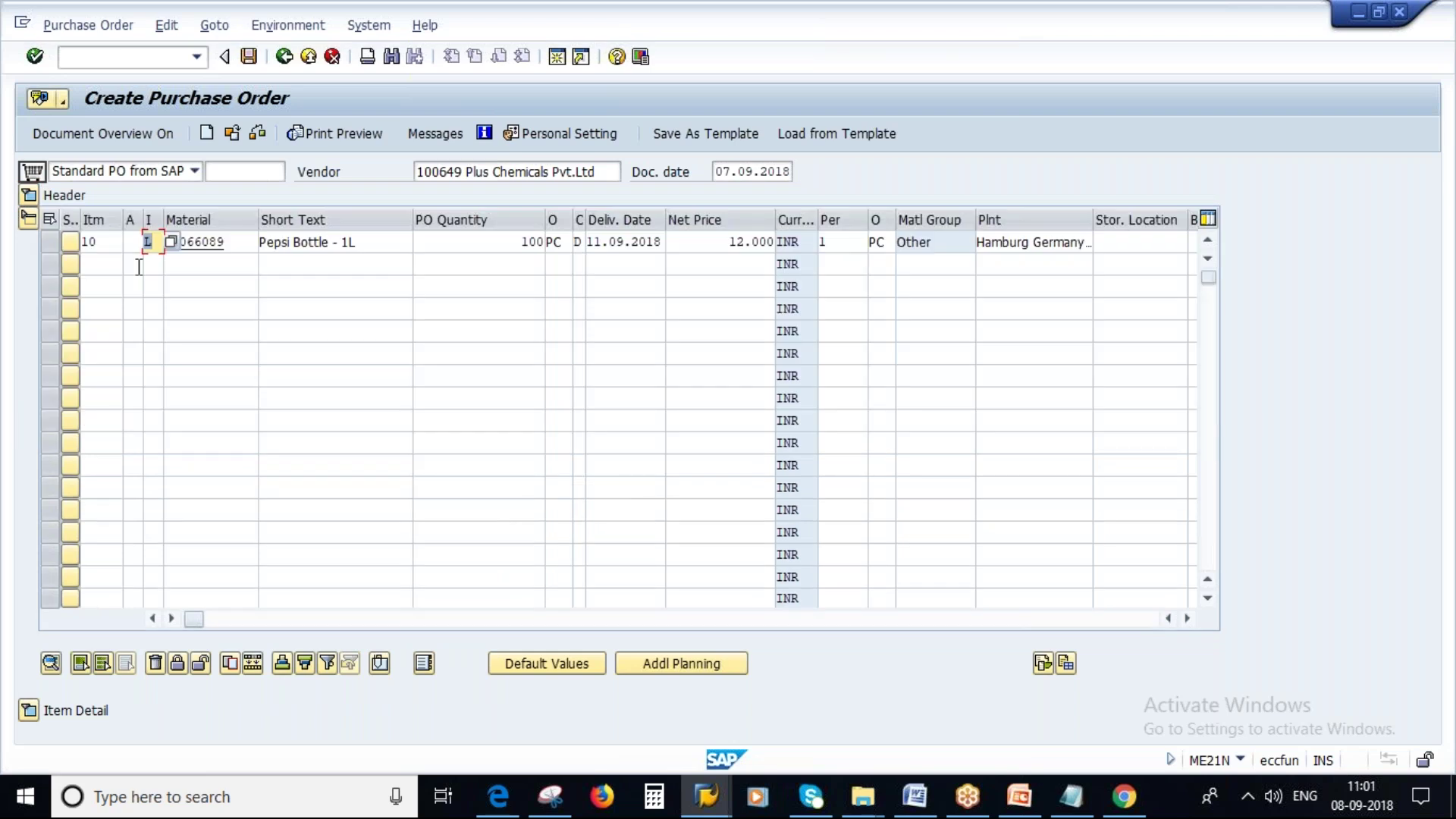
Step: Examine item 10's pricing conditions and its subcontracting components, comparing them with the subcontracting slide in PowerPoint, and return to the order
click(34, 709)
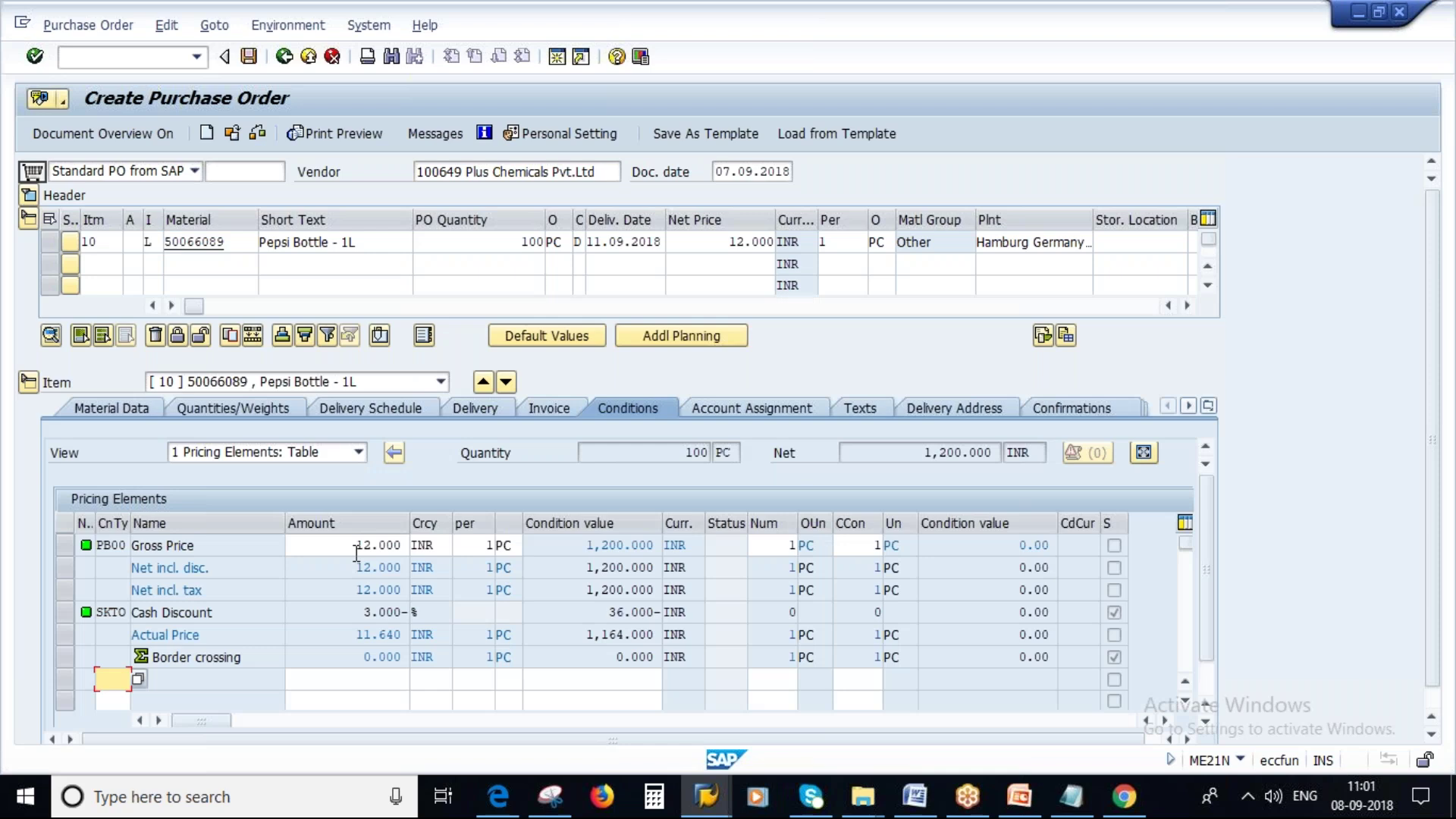
click(104, 413)
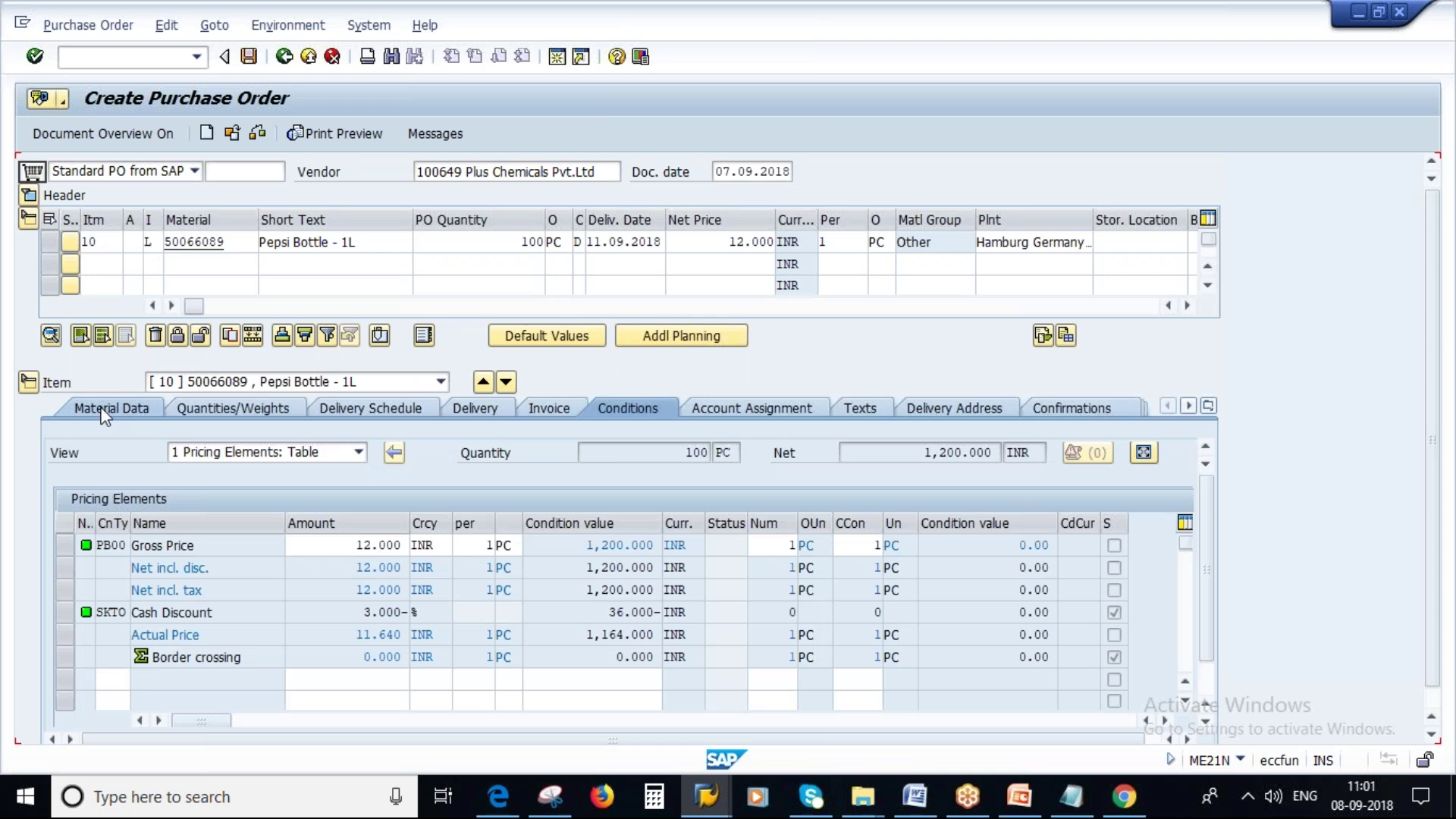
click(732, 547)
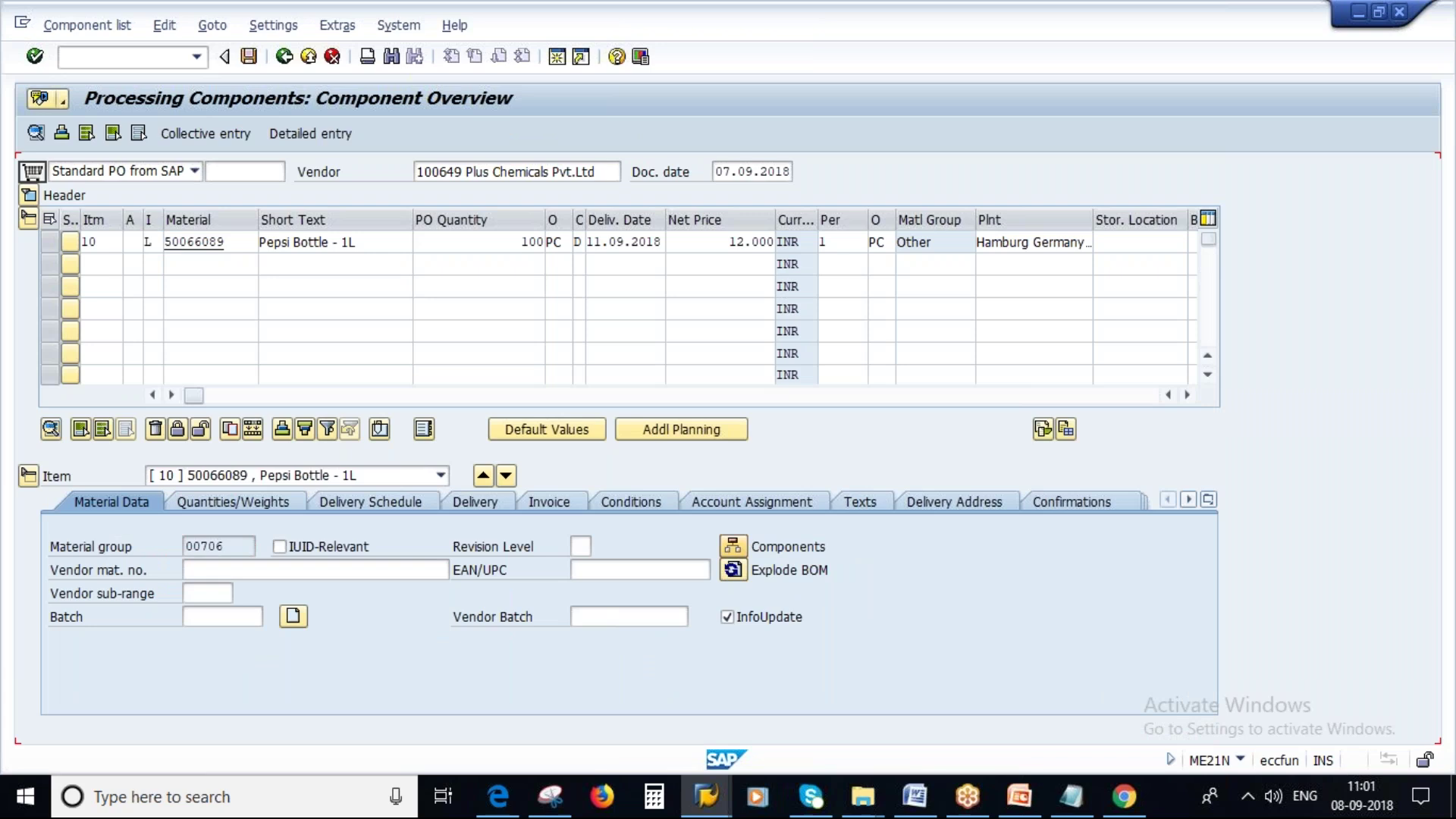
click(1017, 798)
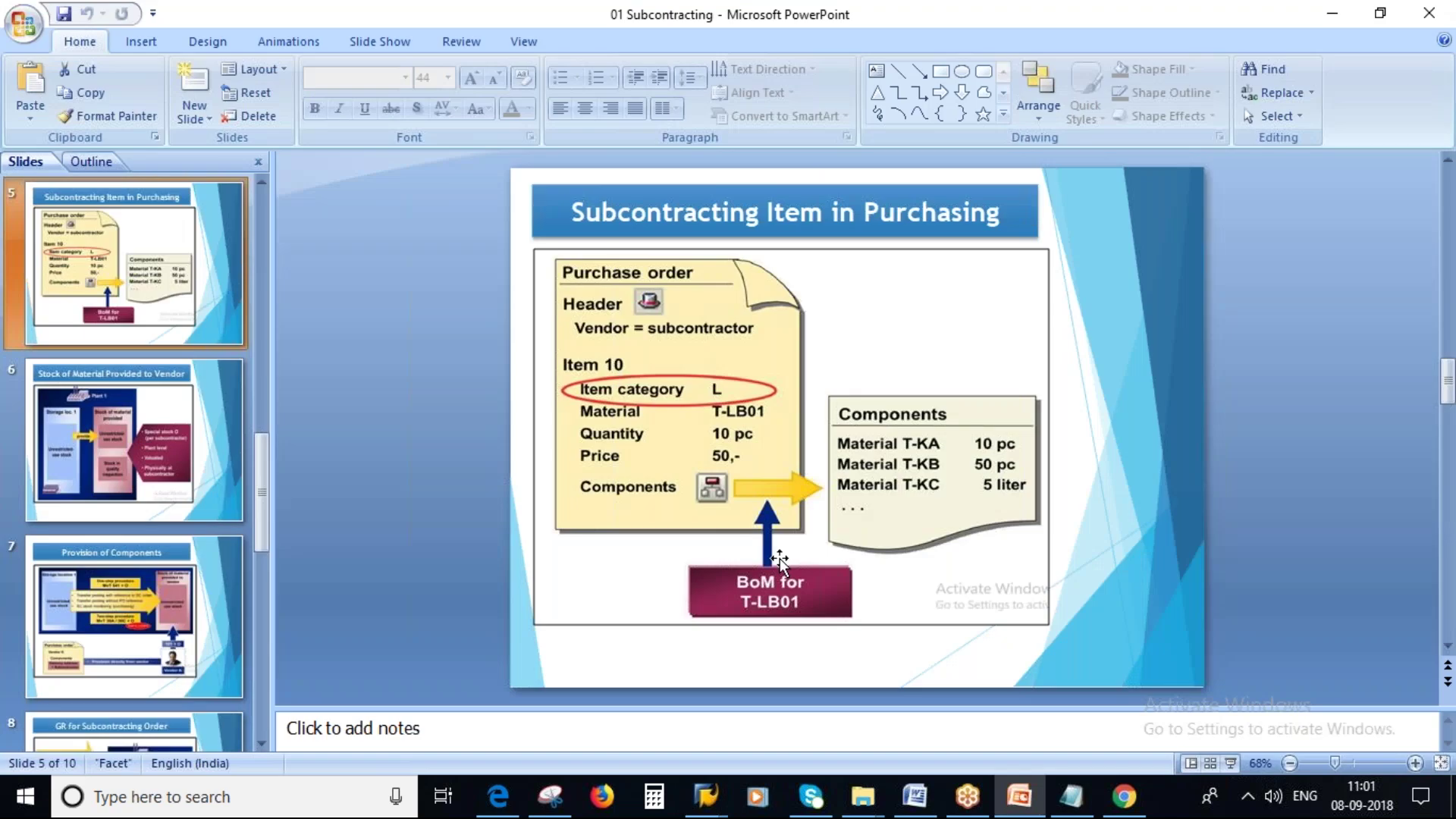
key(alt+Tab)
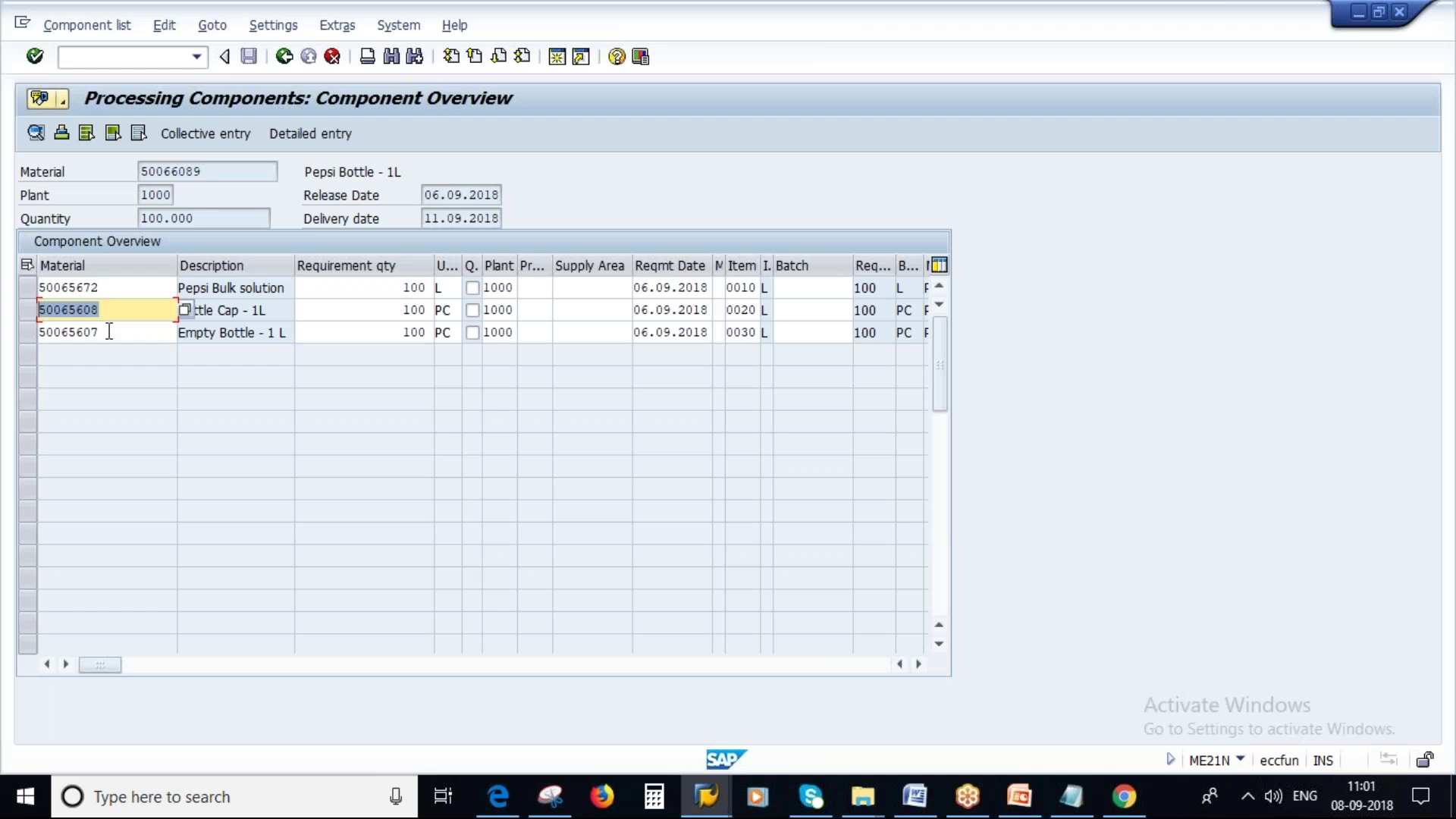
key(Down)
key(Tab)
click(215, 168)
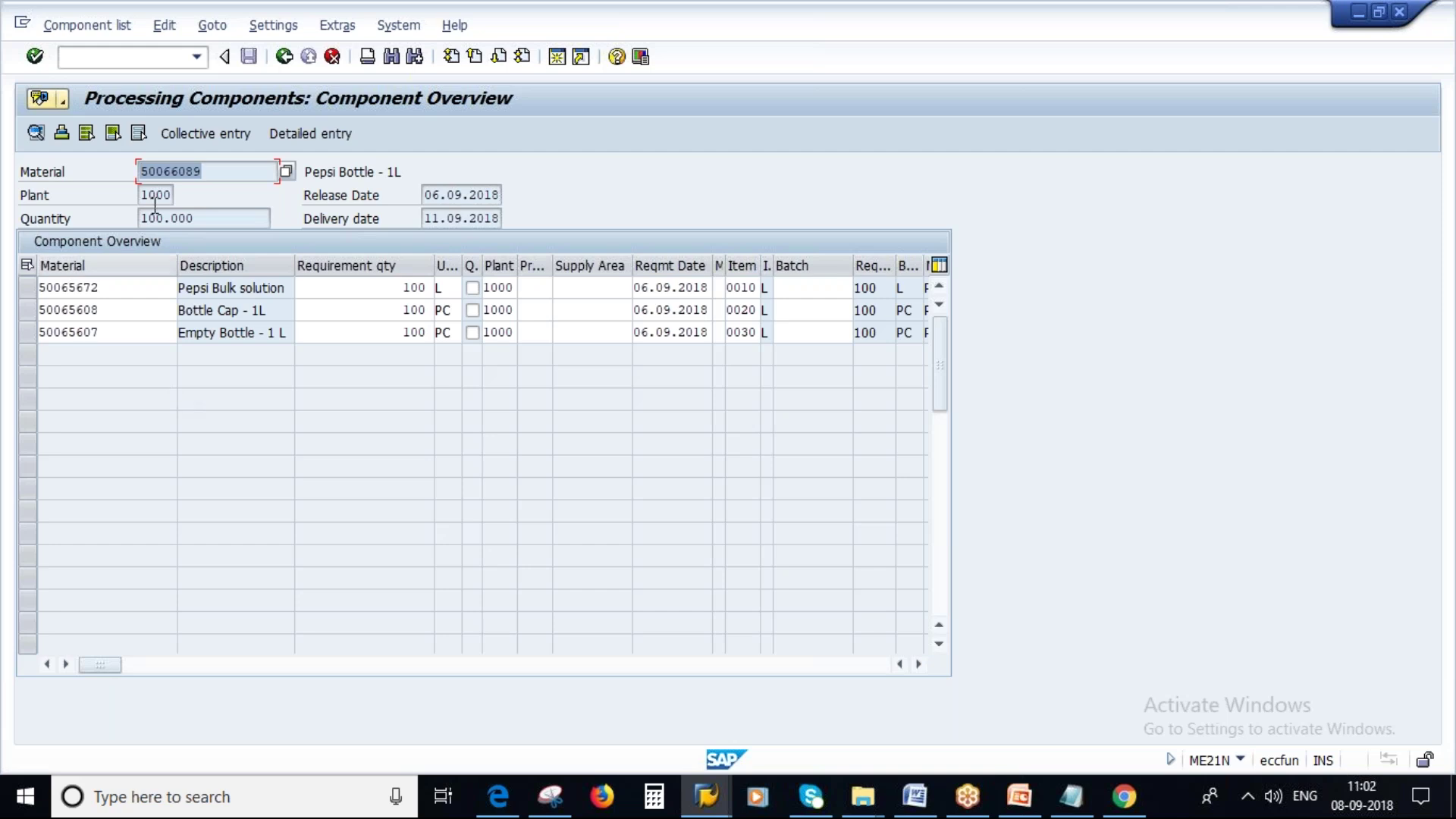
click(279, 58)
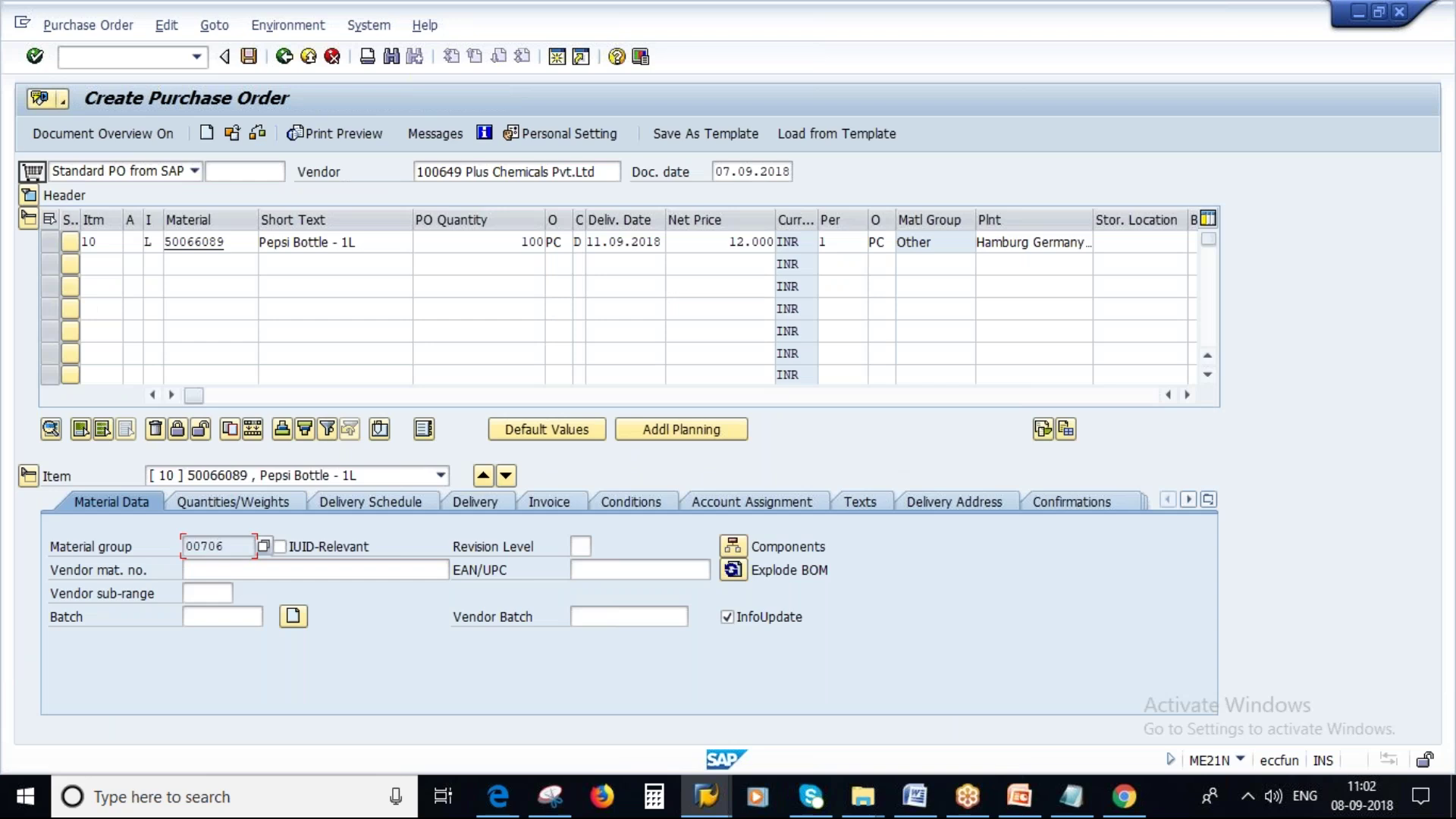
Step: Save the subcontracting purchase order and copy its number from the message's help text
click(248, 57)
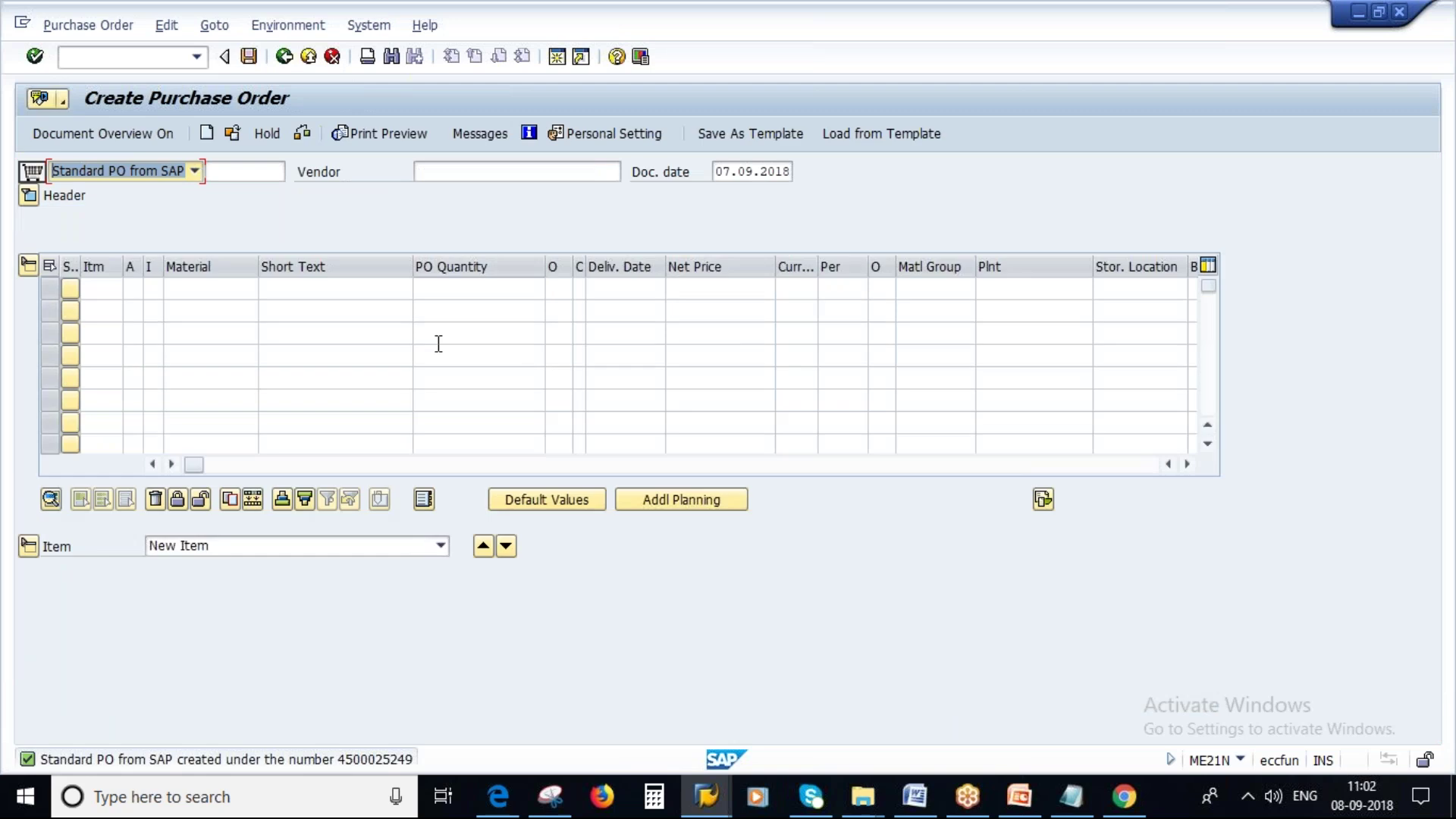
key(F1)
drag(36, 264, 167, 273)
key(ctrl+c)
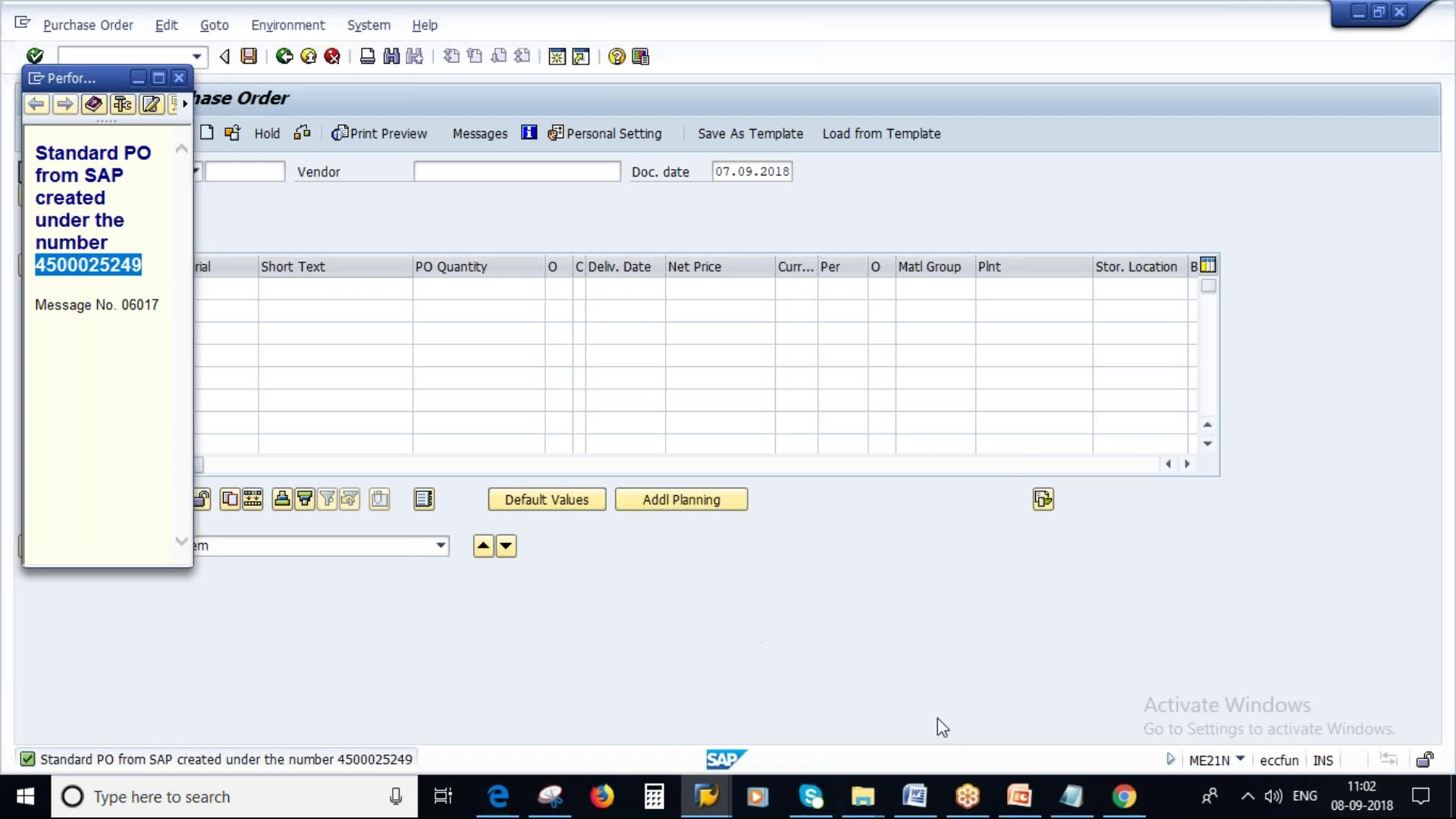
Step: In Notepad, paste the purchase order number after "Create Sub-Con Purchase Order -" and start a second list line with "2."
click(1085, 802)
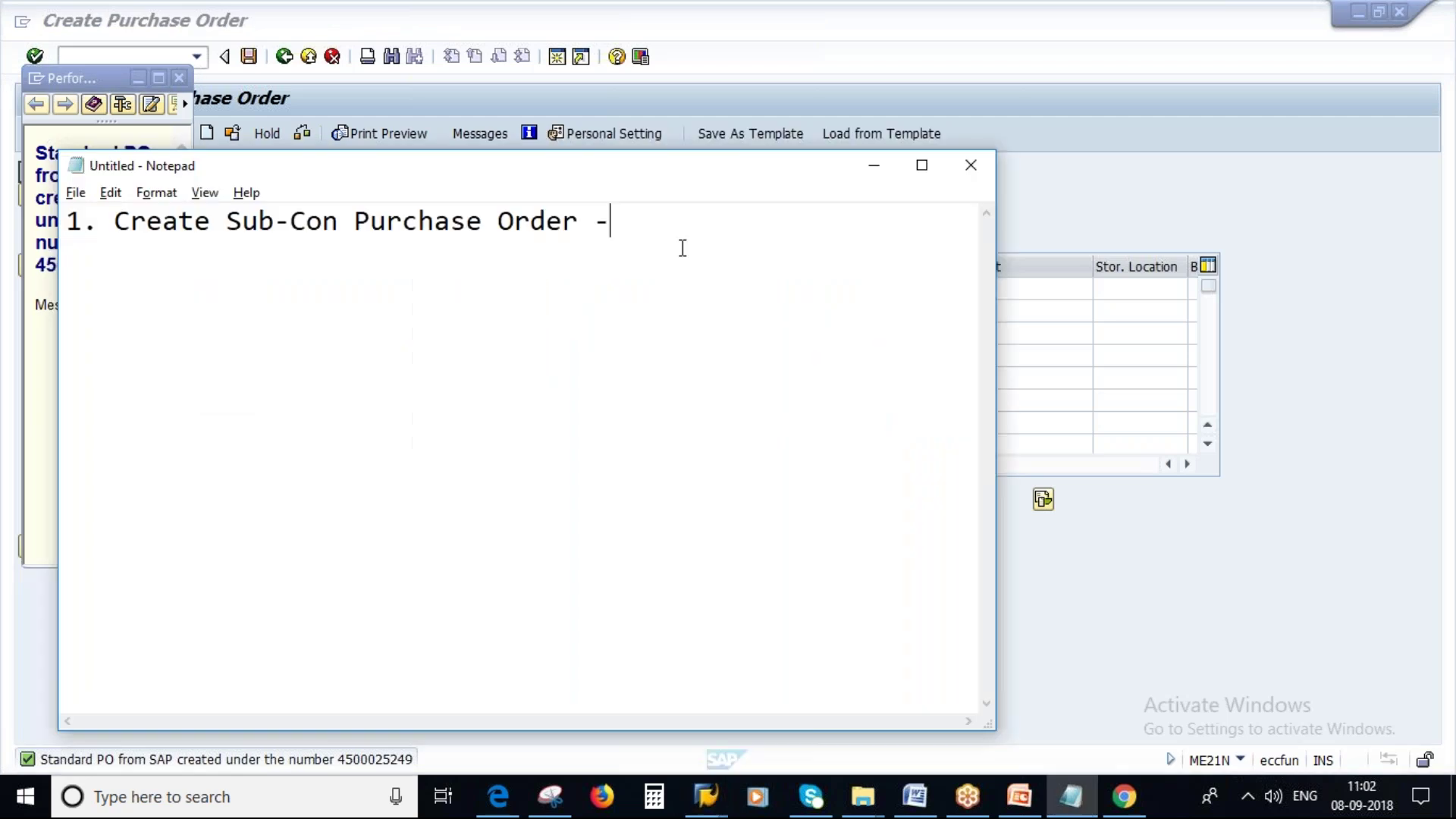
key(ctrl+v)
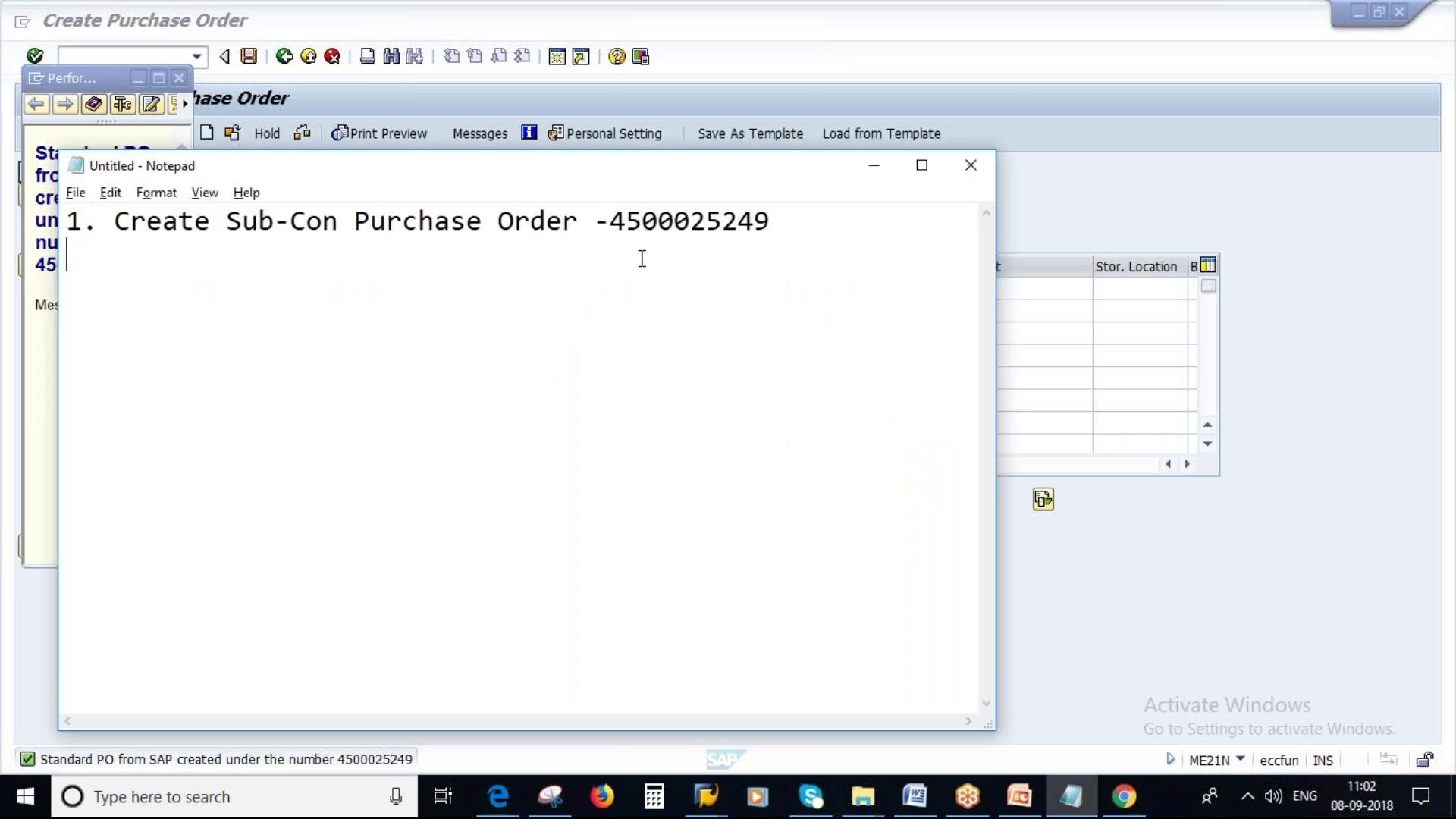
click(619, 229)
click(831, 227)
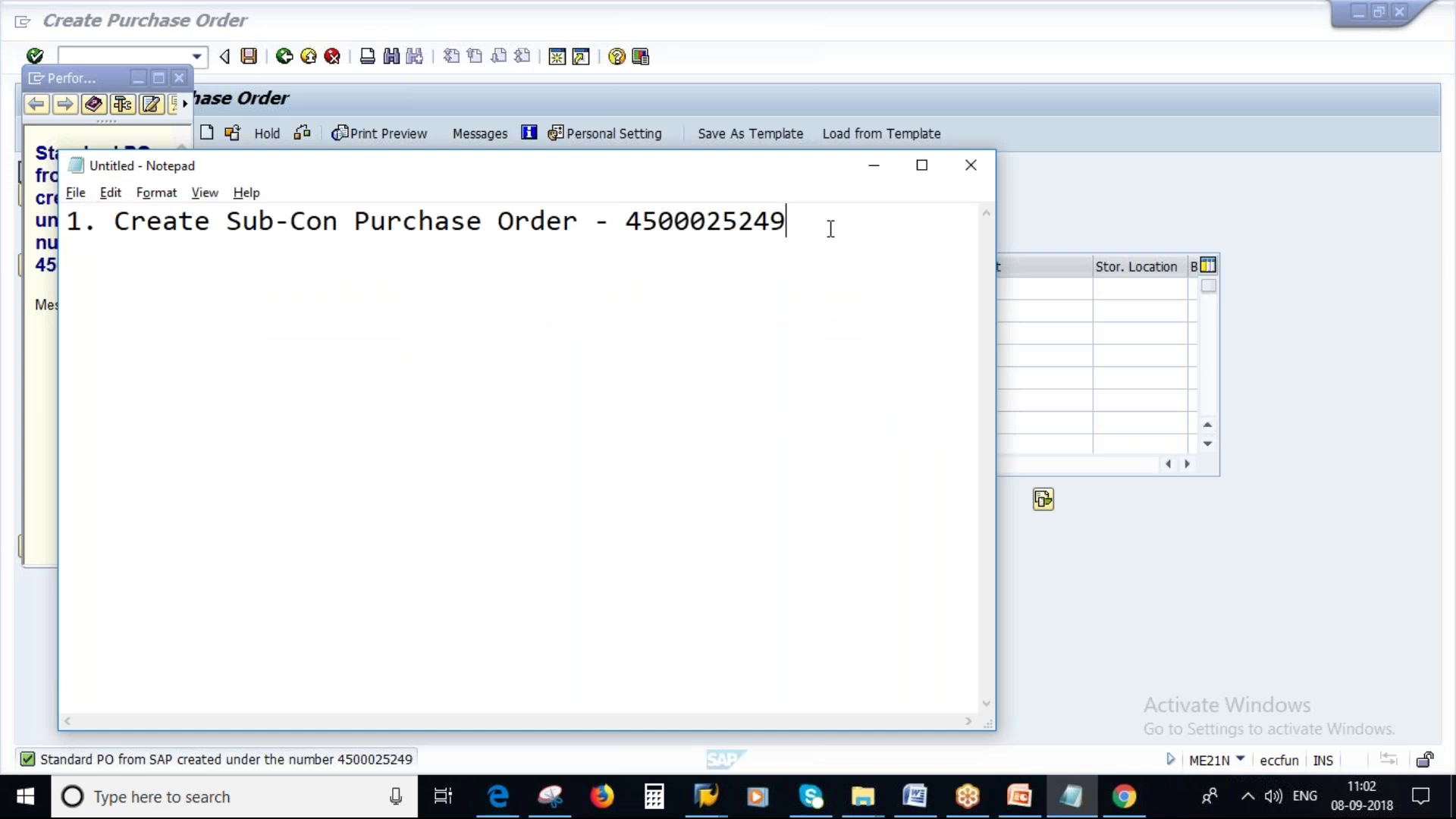
key(Return)
text(2.)
Step: Switch to the PowerPoint presentation and show the slide "Stock of Material Provided to Vendor" full screen
click(1018, 796)
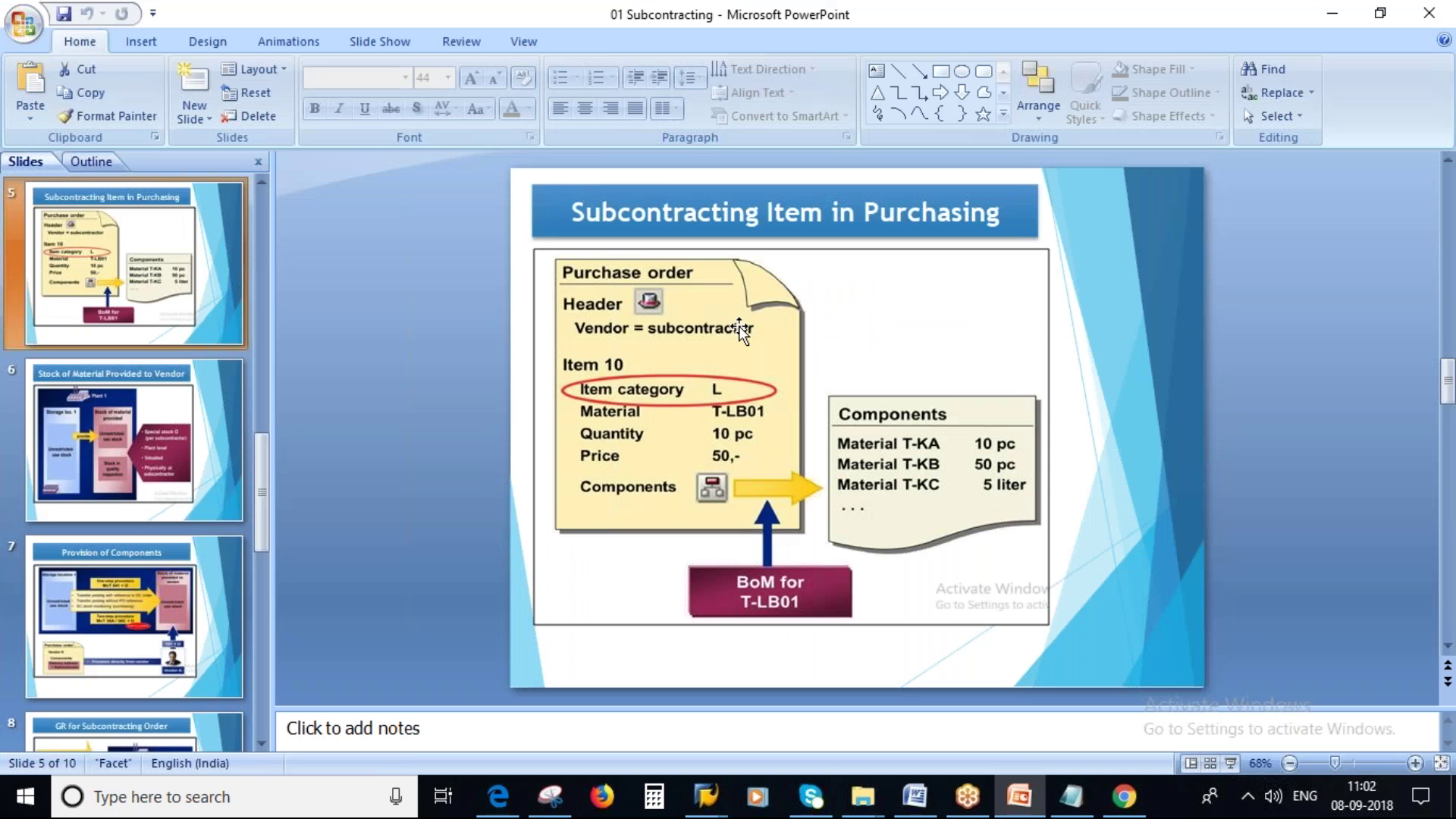
scroll(740, 330, down, 2)
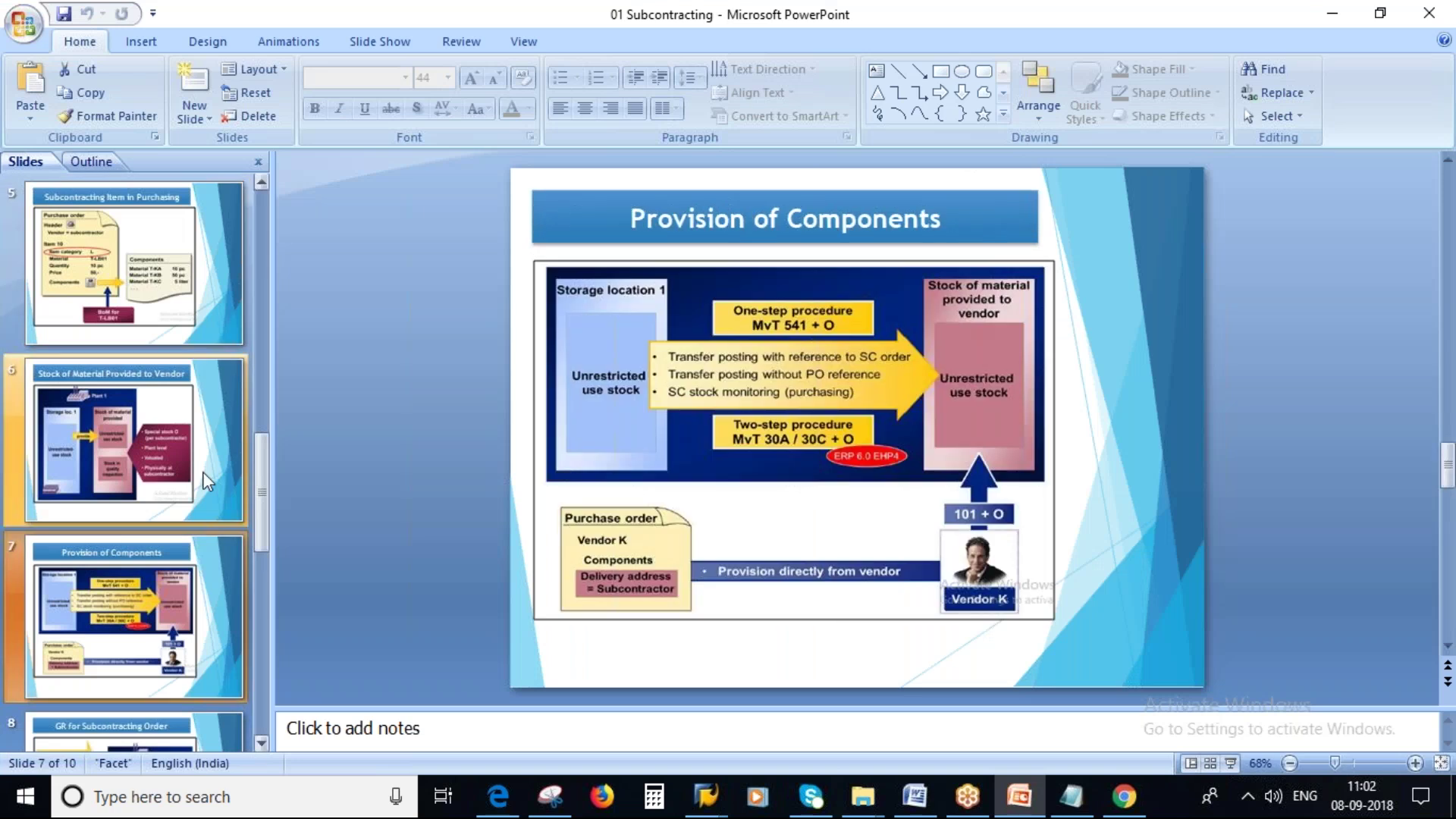
click(206, 479)
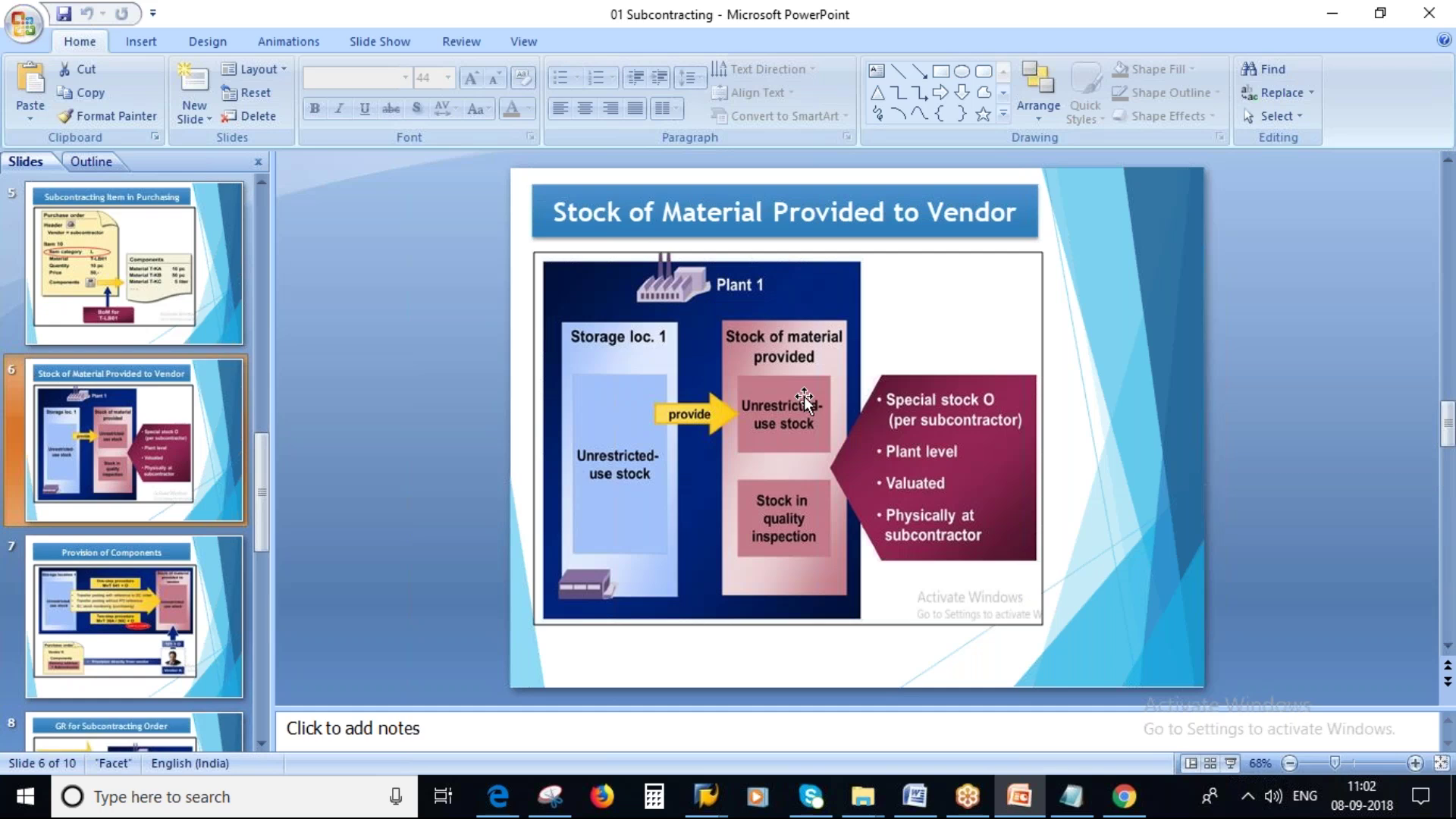
key(shift+F5)
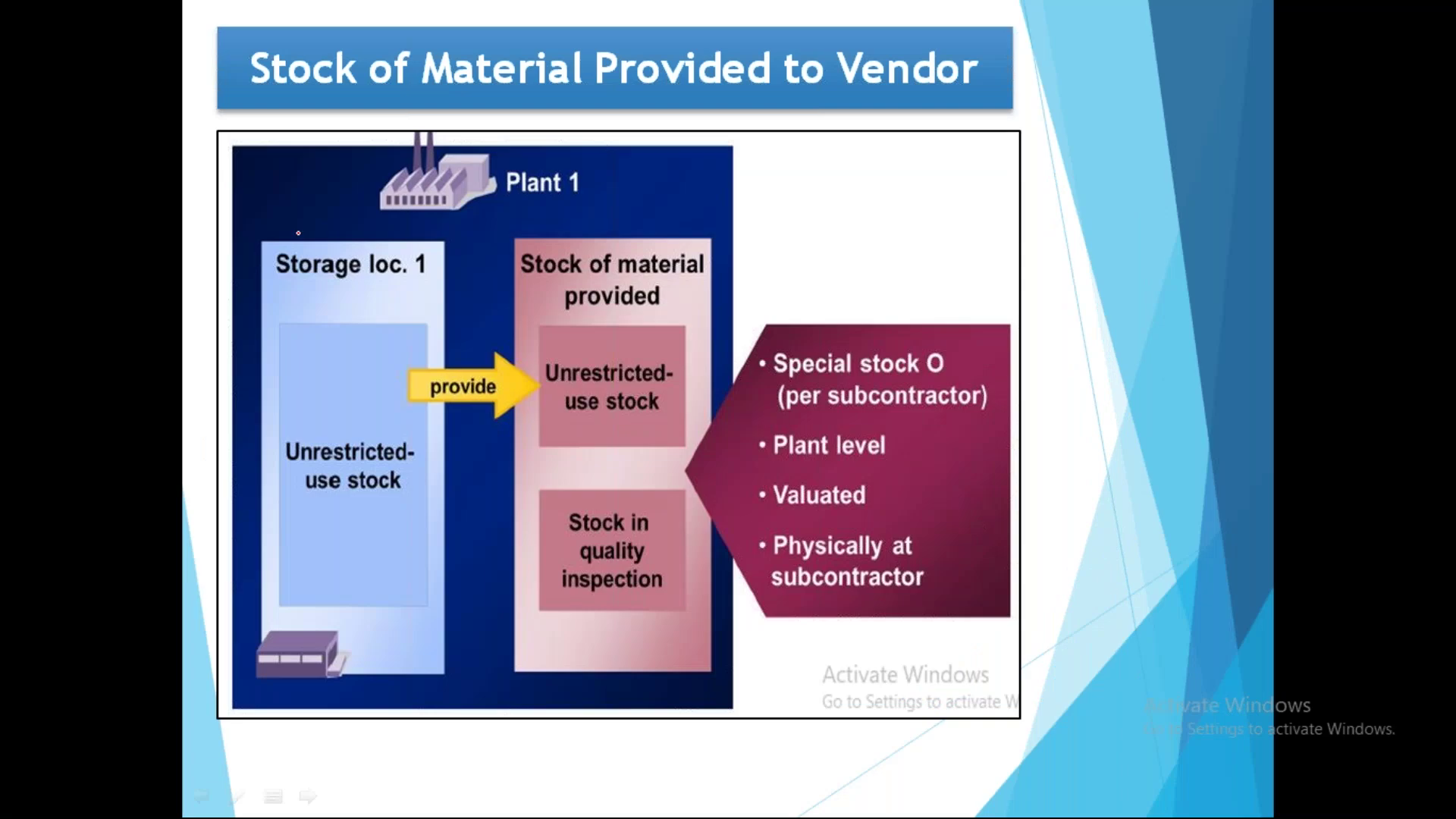
Step: Circle "Storage loc. 1" and "Stock of material provided" with the pen and draw arrows showing the stock transfer to the subcontractor
mouse_move(298, 233)
mouse_down()
mouse_move(274, 244)
mouse_move(425, 311)
mouse_move(443, 270)
mouse_move(325, 219)
mouse_up()
mouse_move(373, 459)
mouse_down()
mouse_move(523, 396)
mouse_move(548, 409)
mouse_move(535, 423)
mouse_up()
mouse_move(603, 248)
mouse_down()
mouse_move(543, 241)
mouse_move(516, 256)
mouse_move(509, 313)
mouse_move(713, 237)
mouse_move(520, 299)
mouse_move(734, 262)
mouse_up()
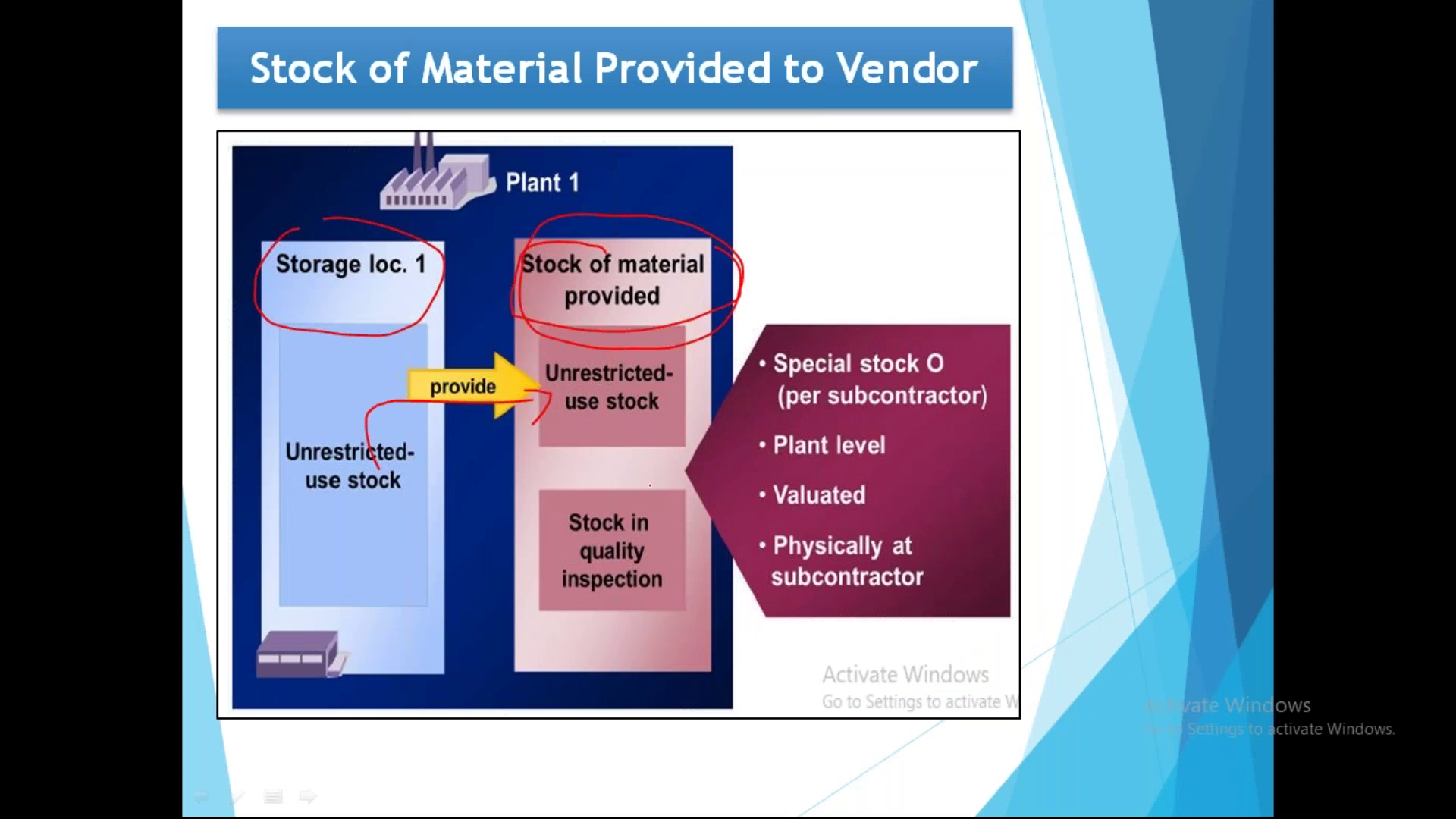
mouse_move(336, 292)
mouse_down()
mouse_move(418, 343)
mouse_move(645, 408)
mouse_move(784, 415)
mouse_up()
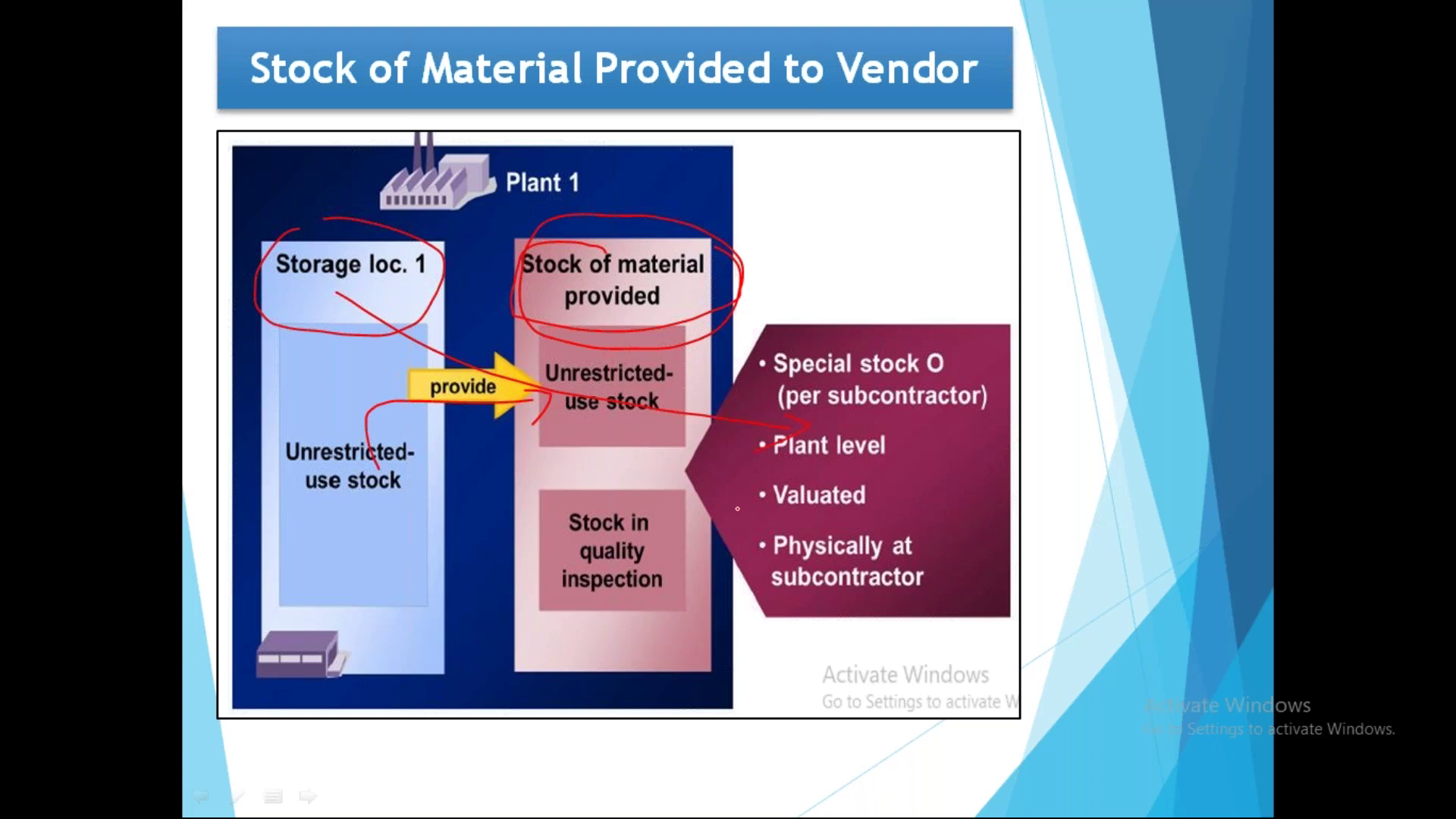
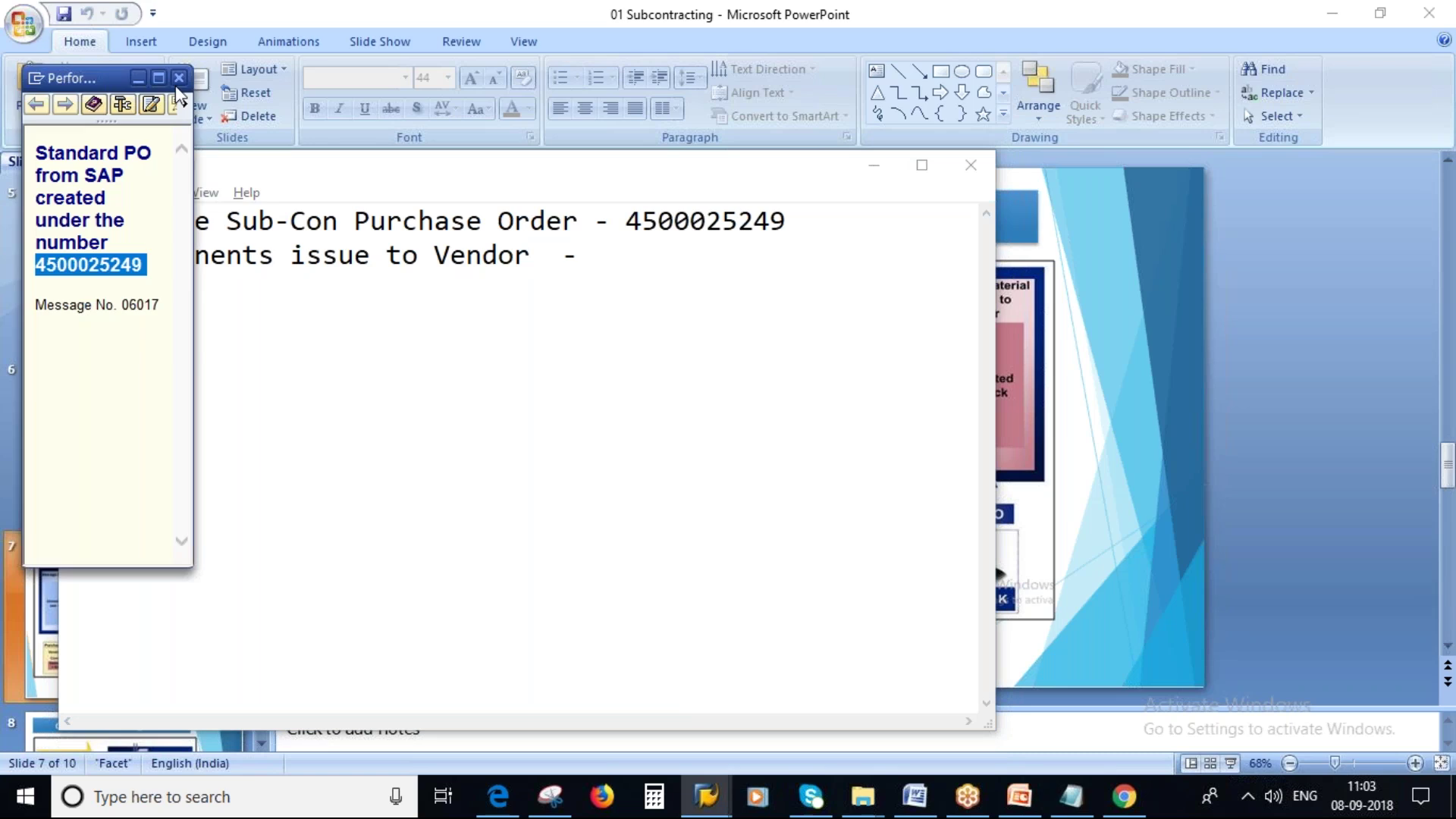
Step: Close the SAP message help window and try to start transaction MIGO from the SAP Easy Access session
click(179, 79)
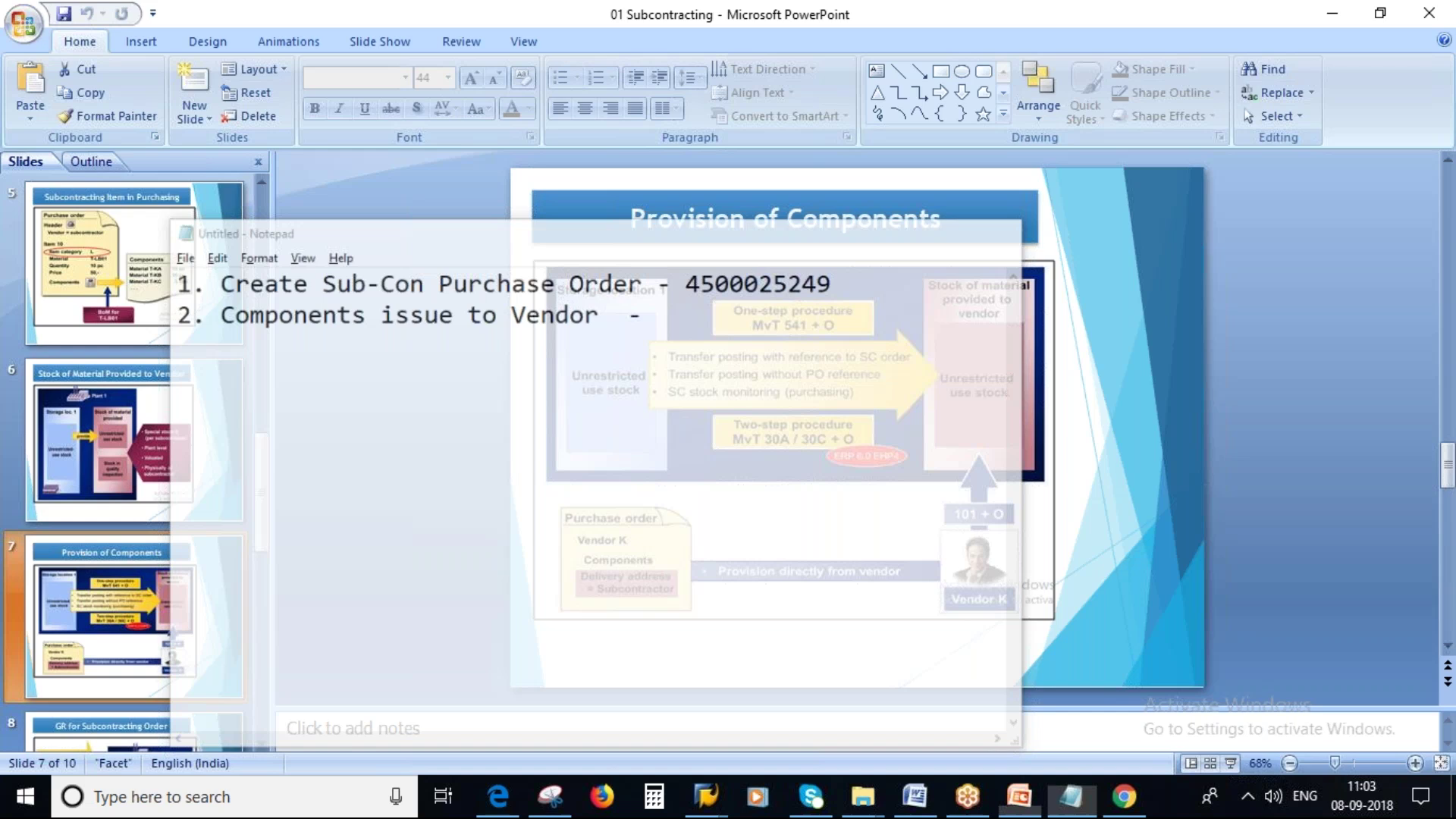
mouse_move(708, 796)
click(789, 664)
text(migo)
key(Return)
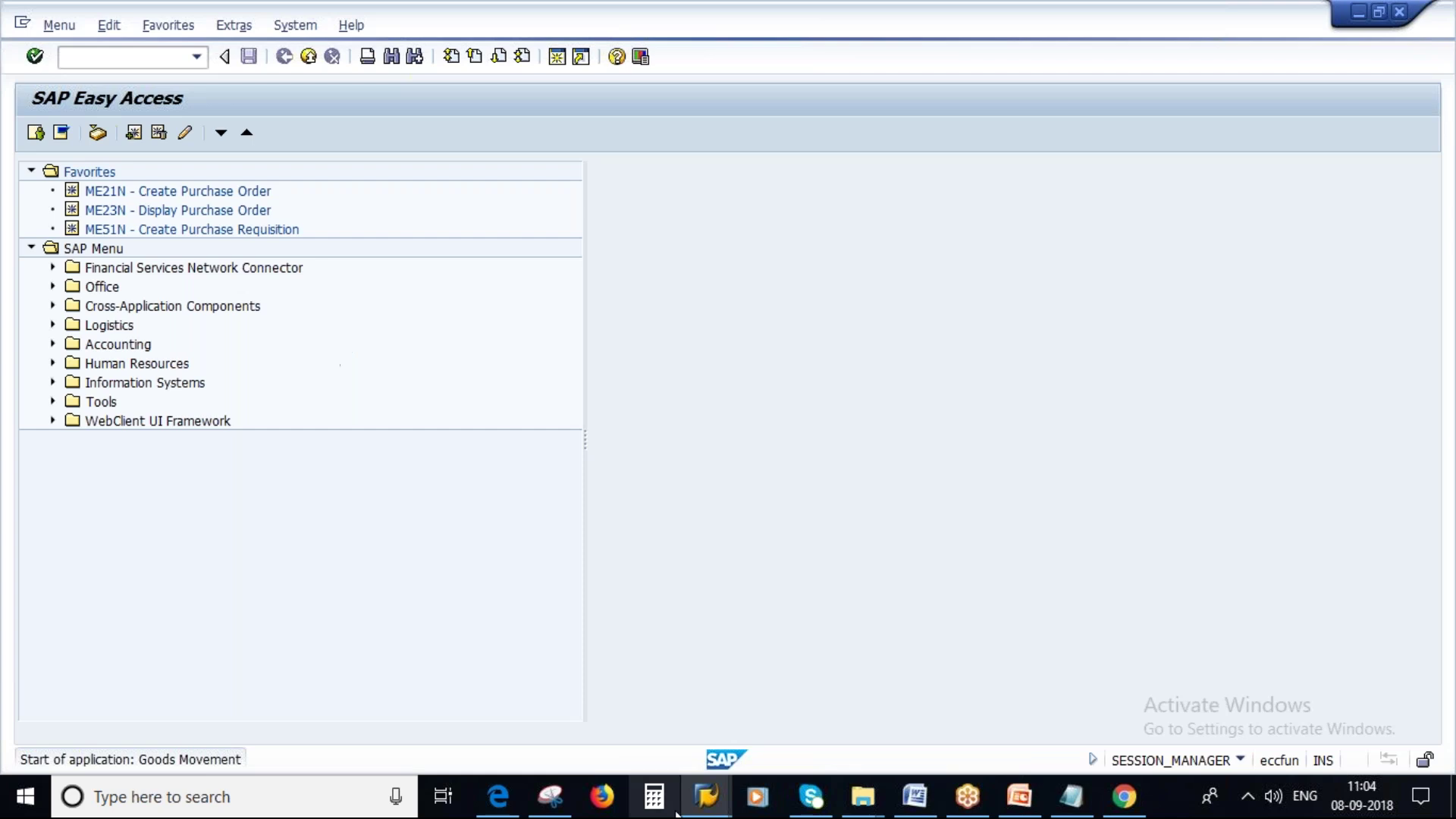
click(706, 796)
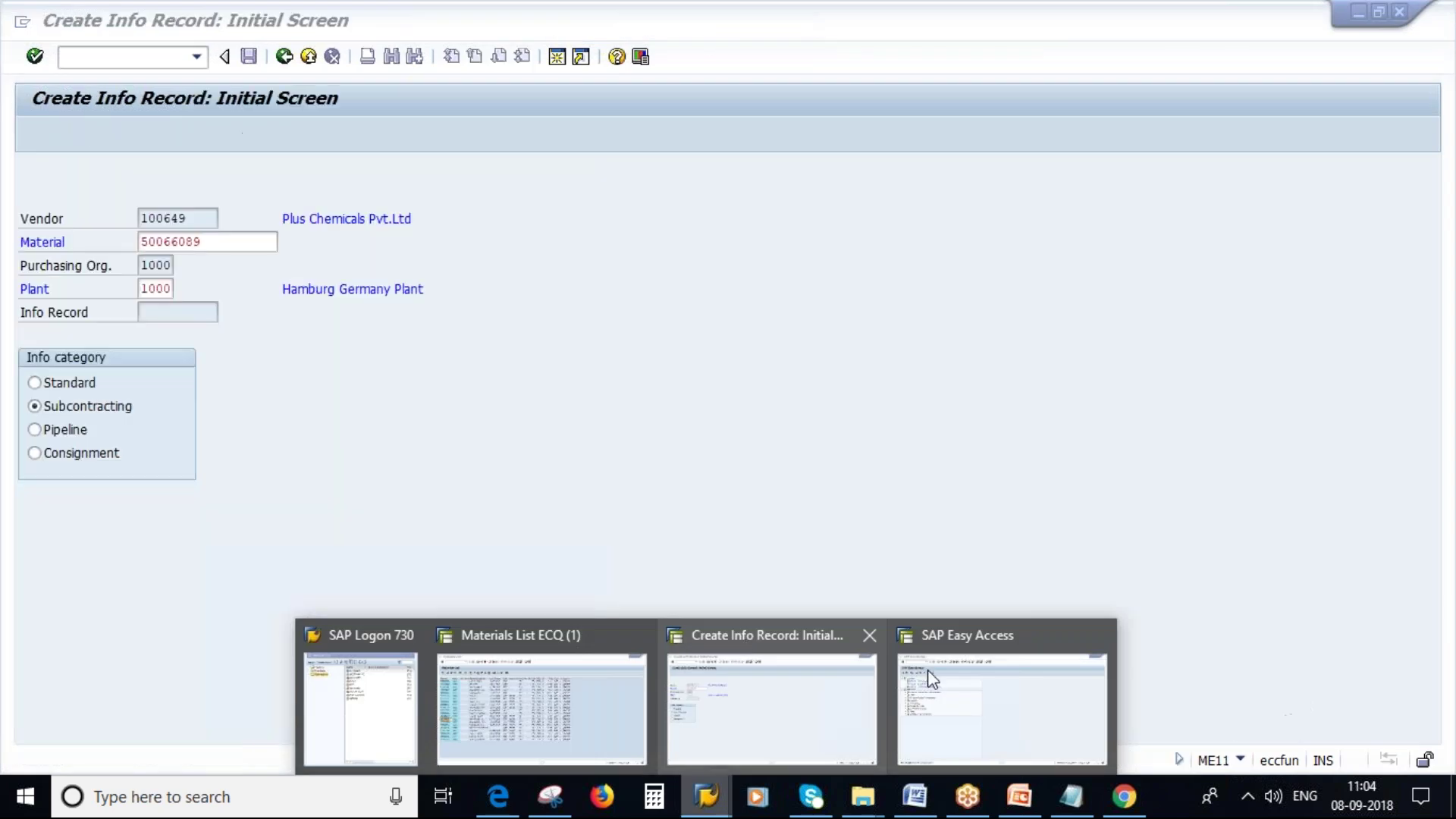
click(927, 670)
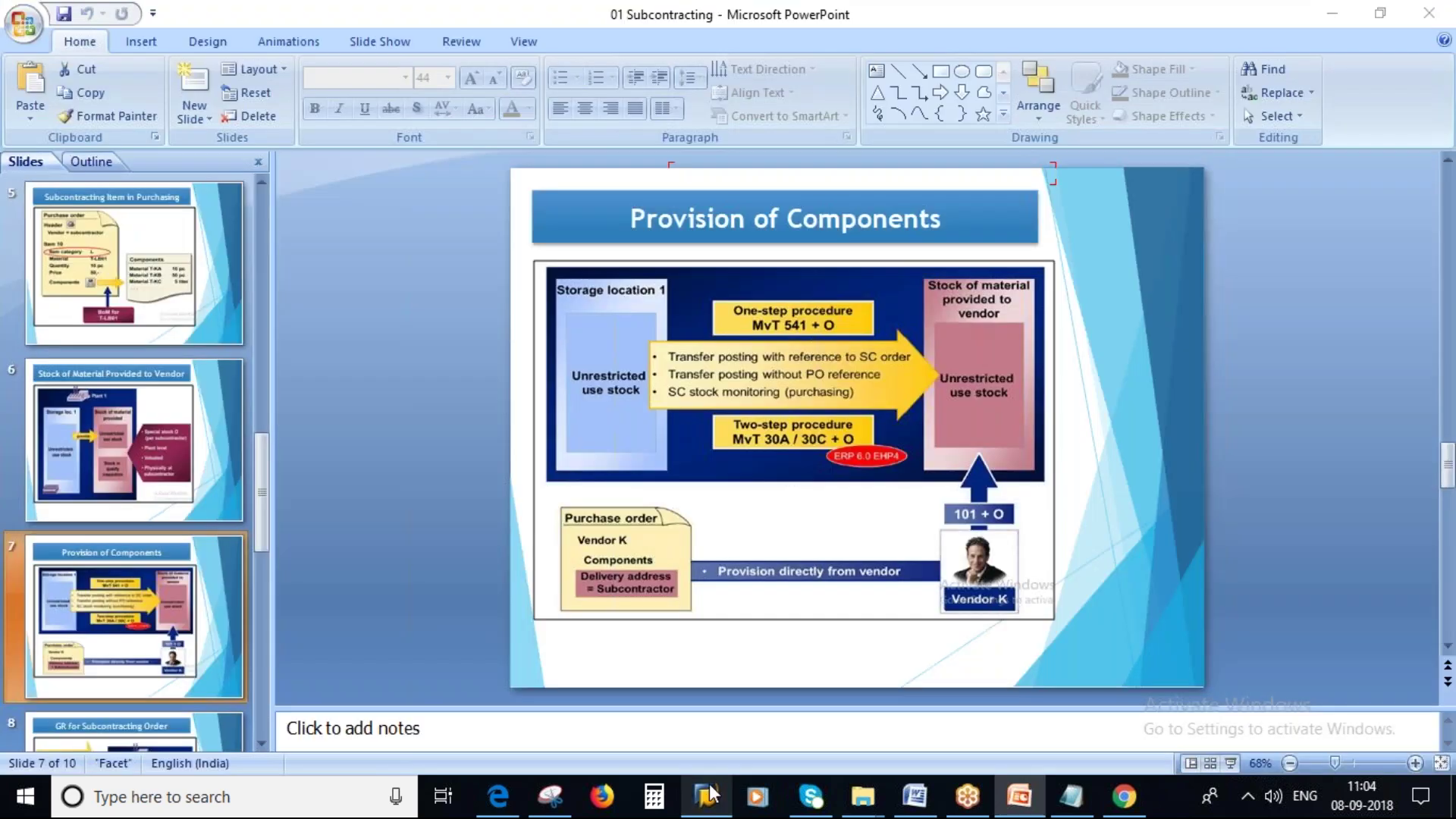
Step: Log on to SAP client 800 with the account password, end all other logons of the user and dismiss the system message
click(709, 795)
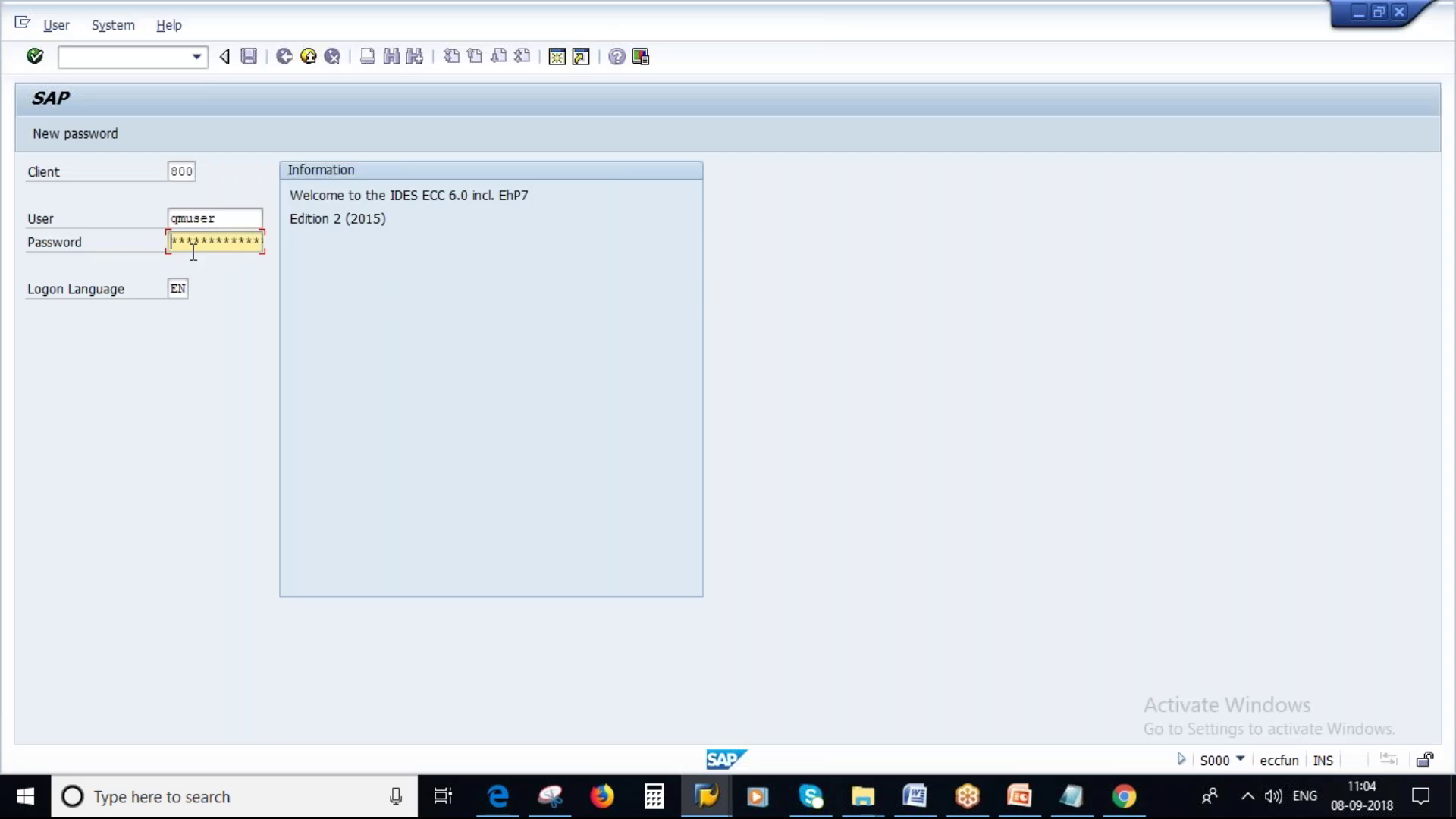
key(Caps_Lock)
key(Caps_Lock)
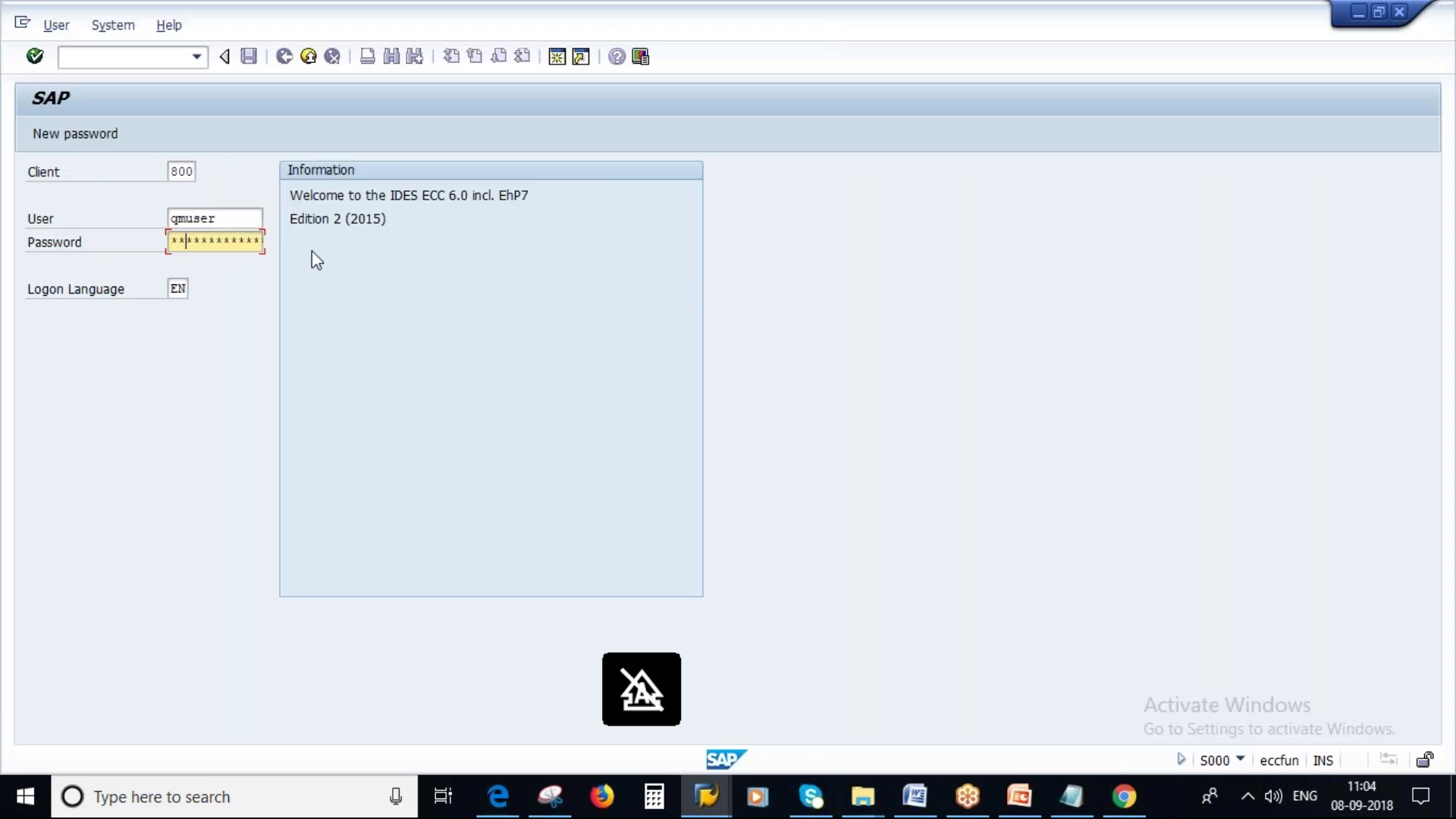
key(Right)
key(Right)
key(Right)
key(Right)
key(Right)
key(Return)
click(266, 509)
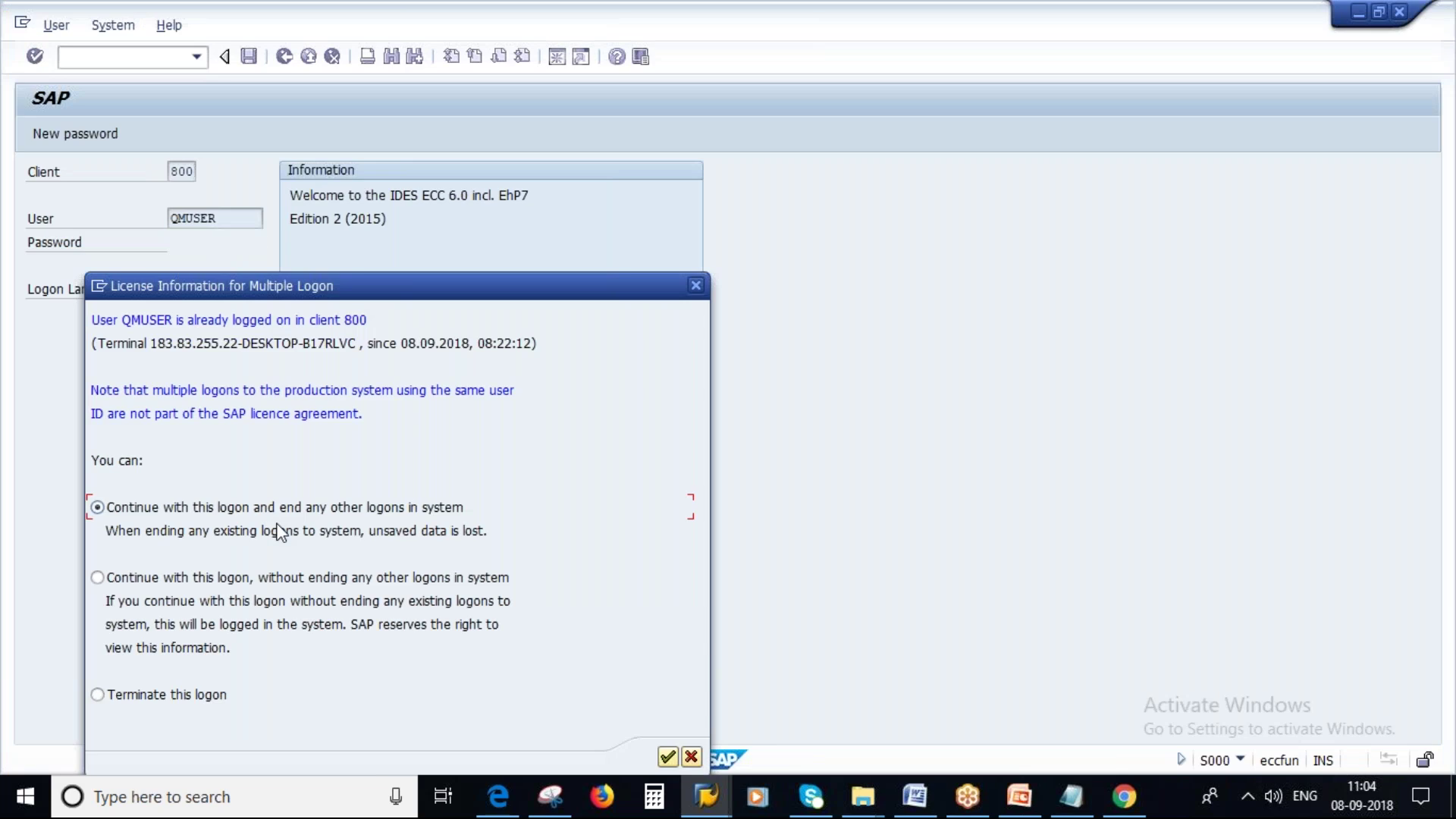
key(Return)
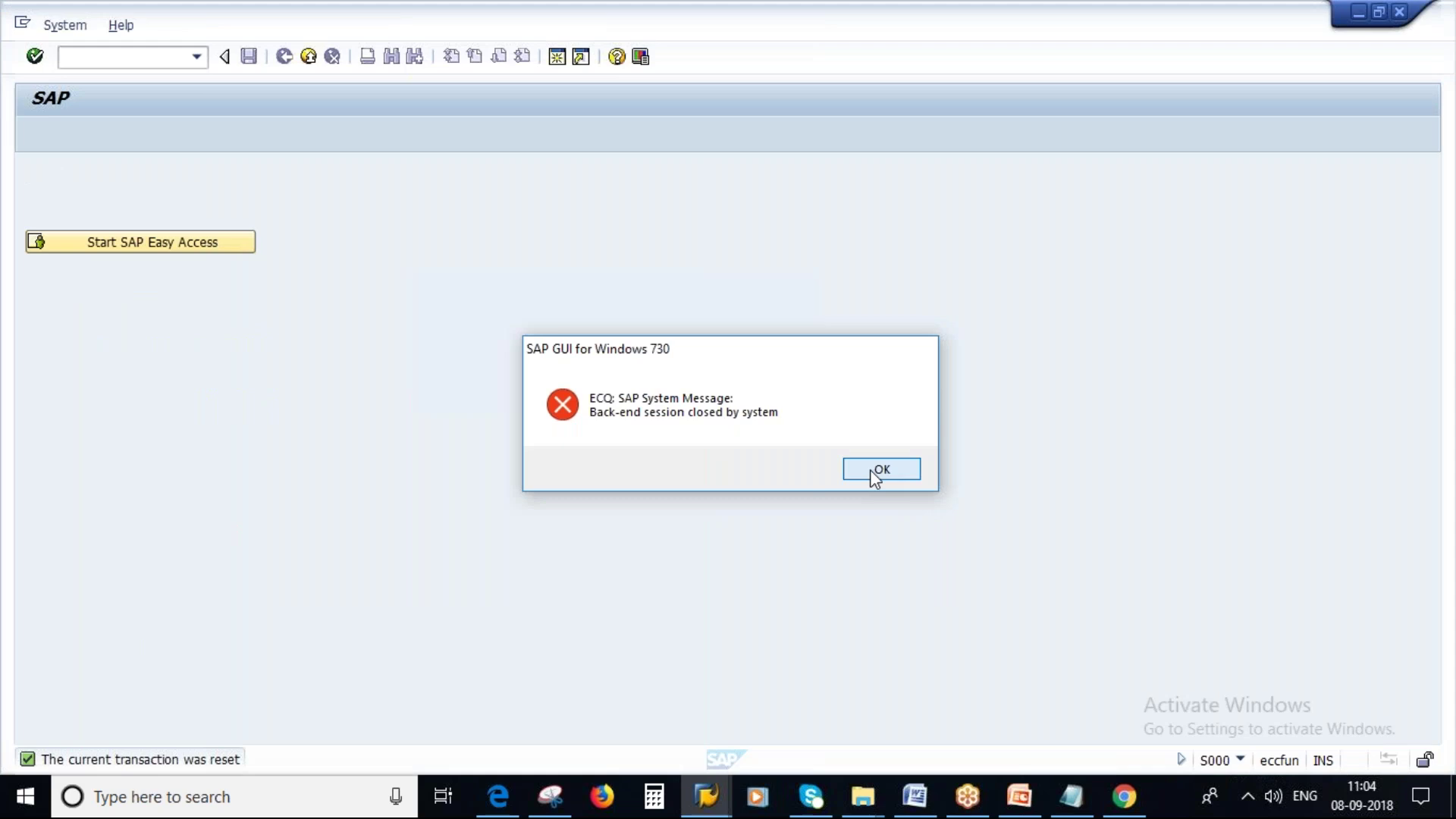
click(880, 469)
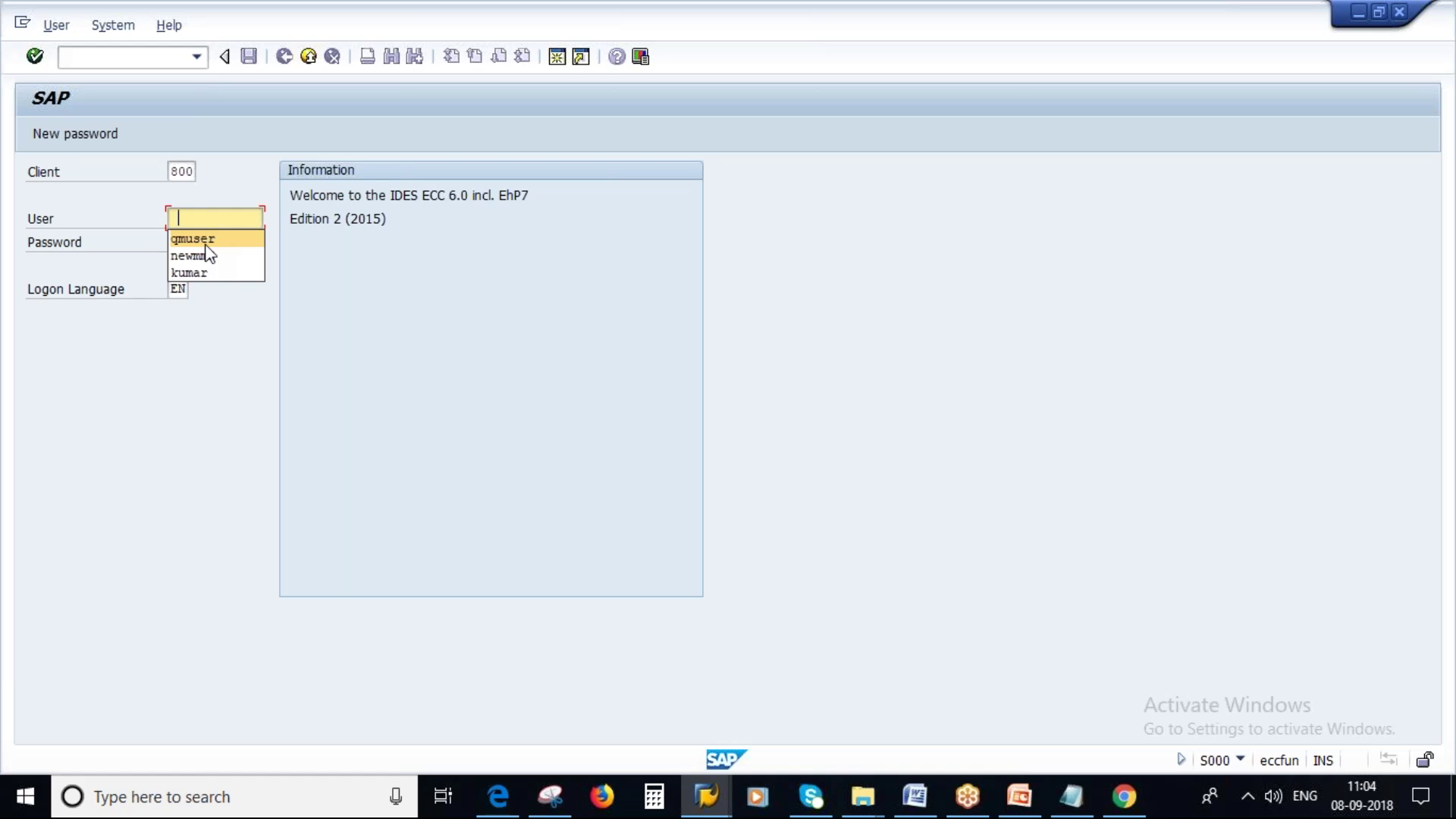
Step: Choose the saved user qmuser, enter the account password and log on again to SAP Easy Access
click(205, 244)
key(Tab)
text(*****)
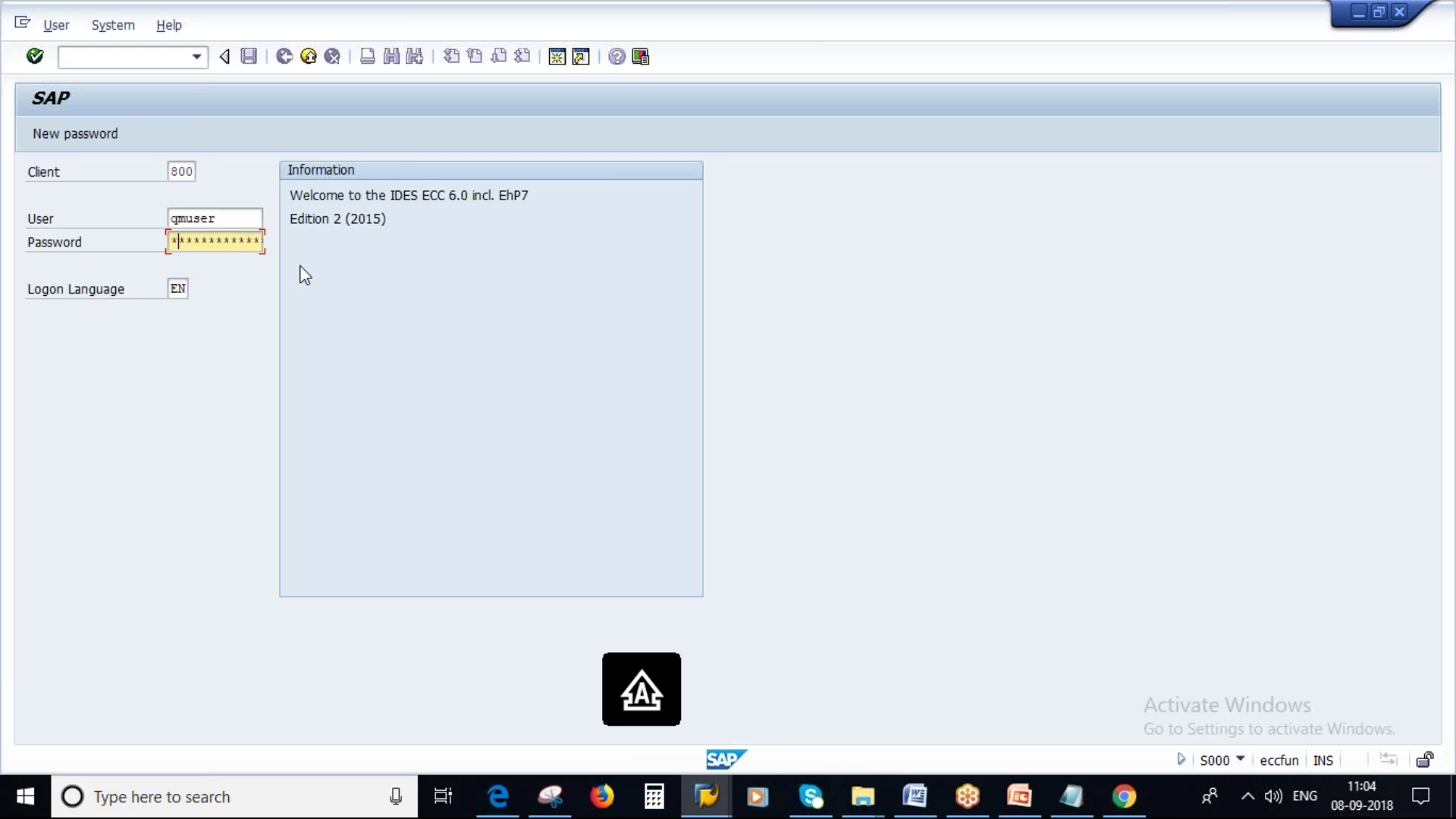
key(Return)
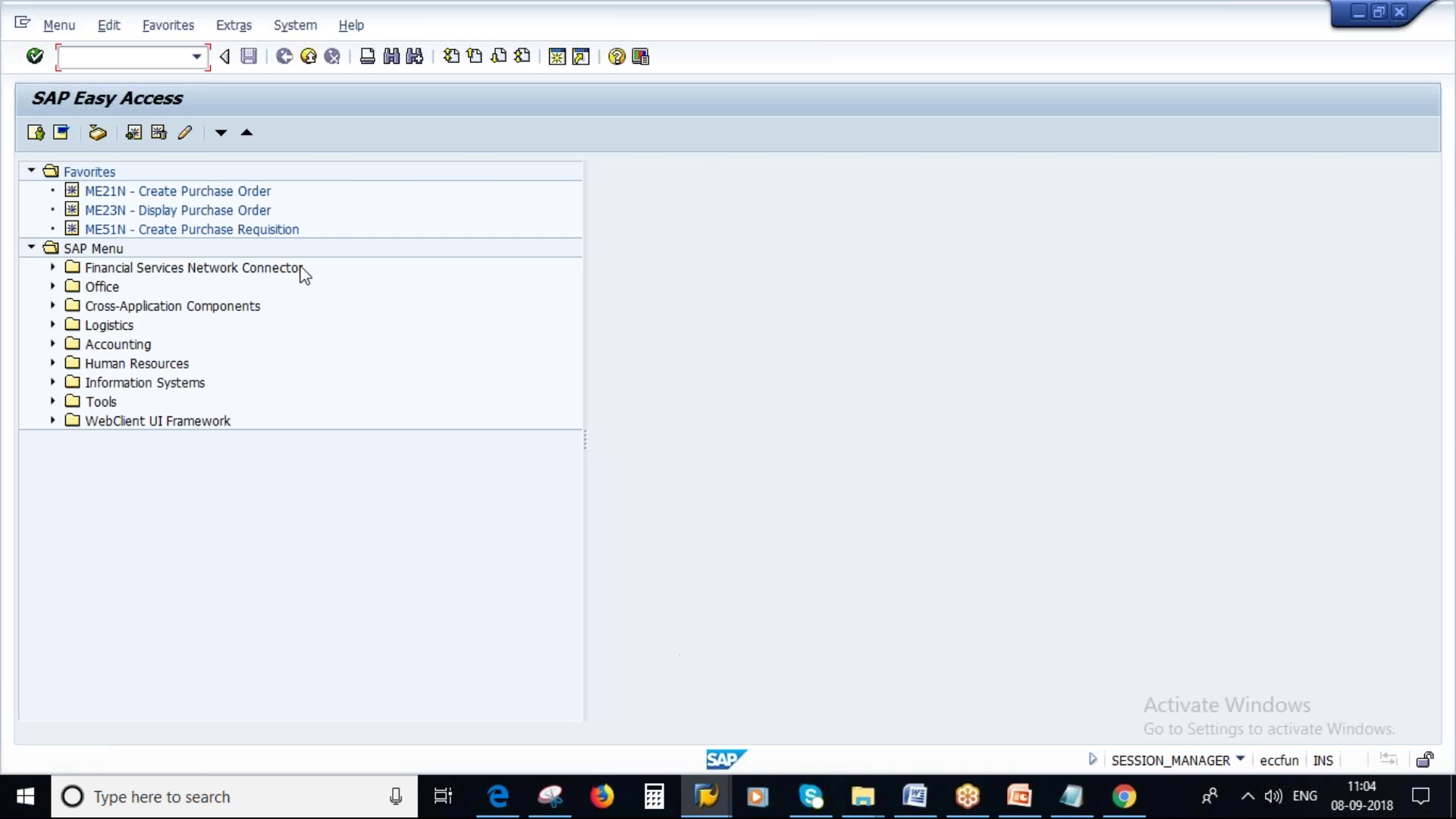
Step: Start transaction MIGO and set it to Transfer Posting against a Purchase Order, checking movement type 541
text(migo)
key(Return)
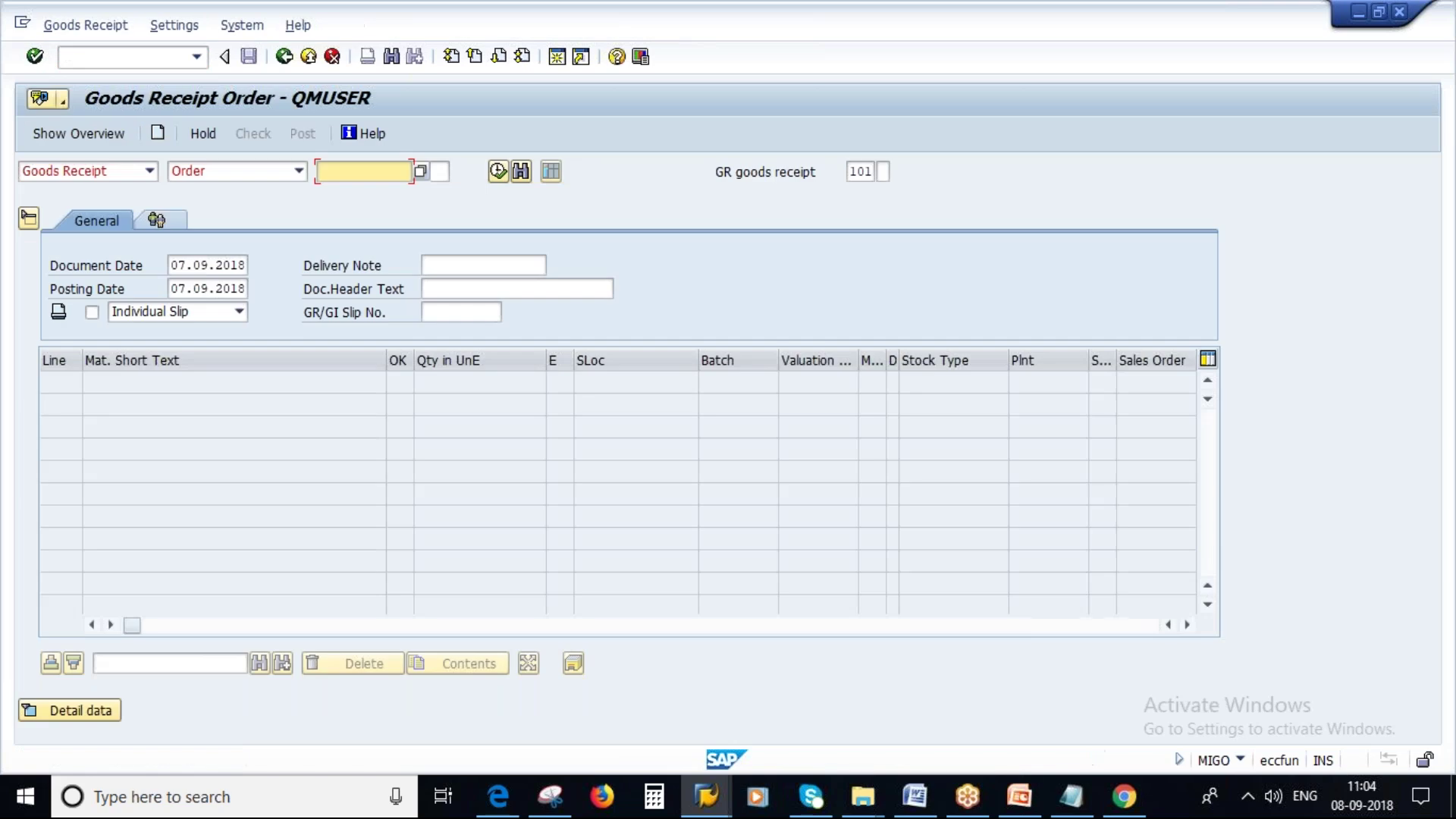
click(149, 171)
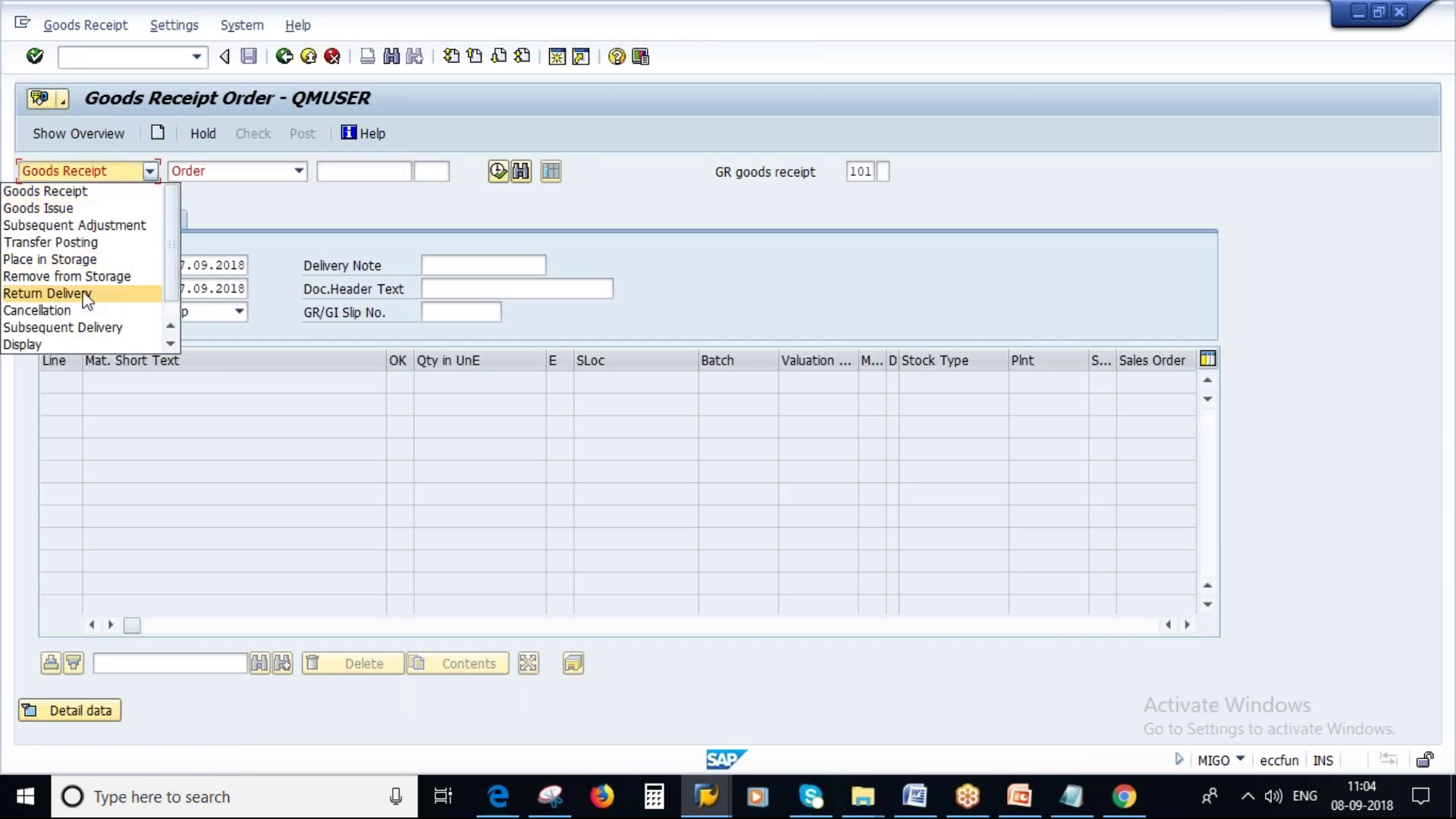
click(69, 244)
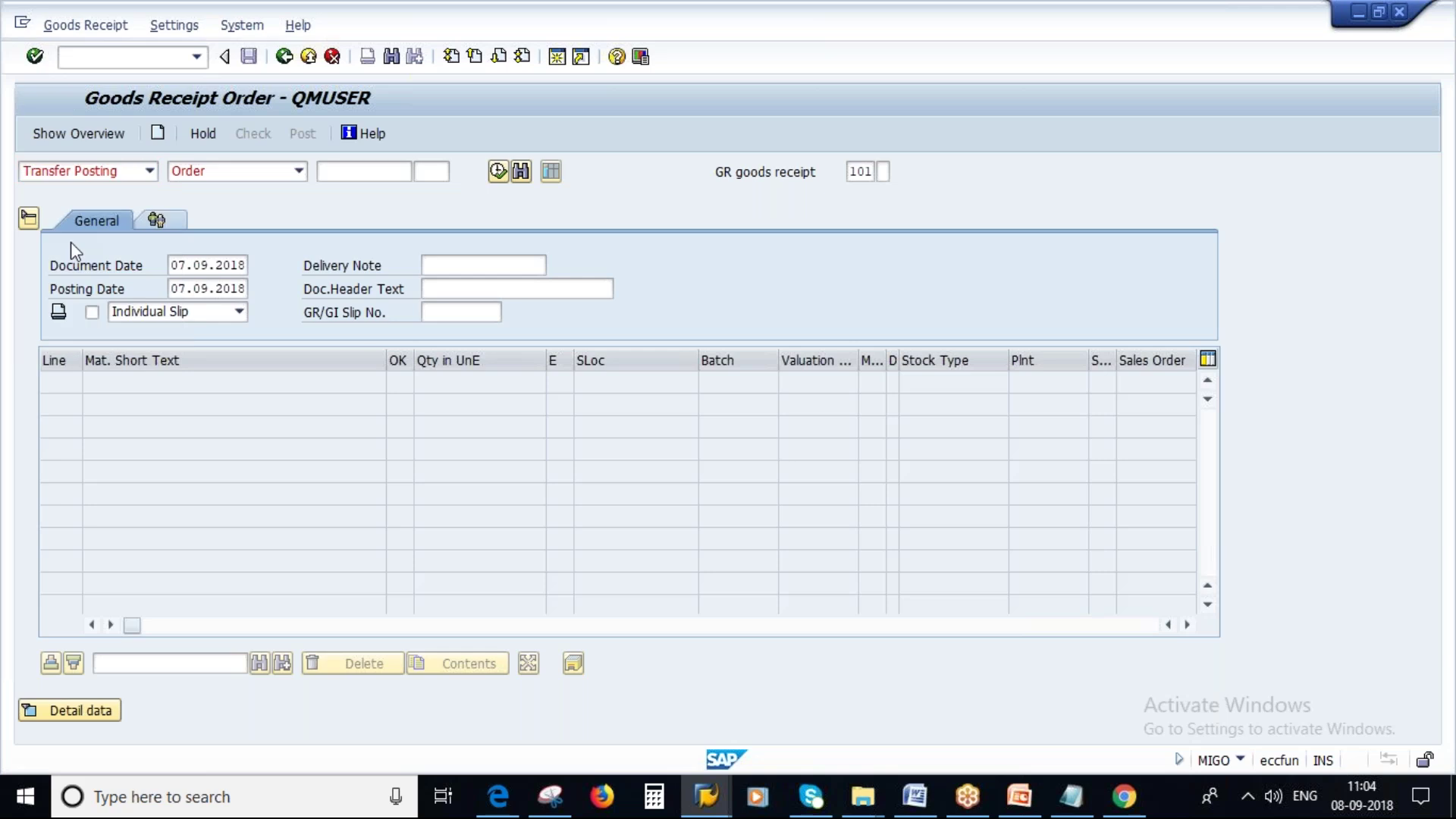
click(299, 170)
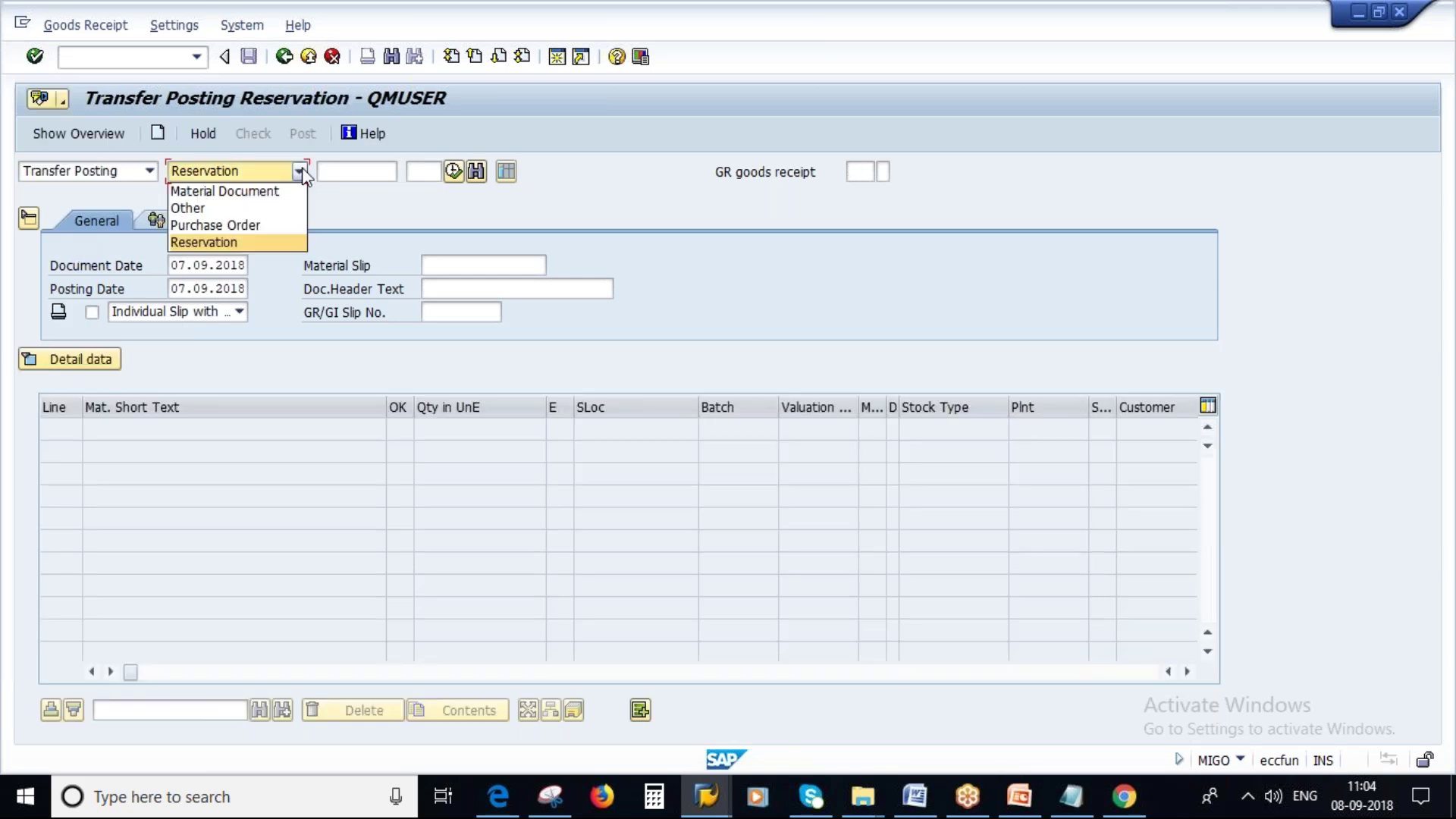
click(253, 225)
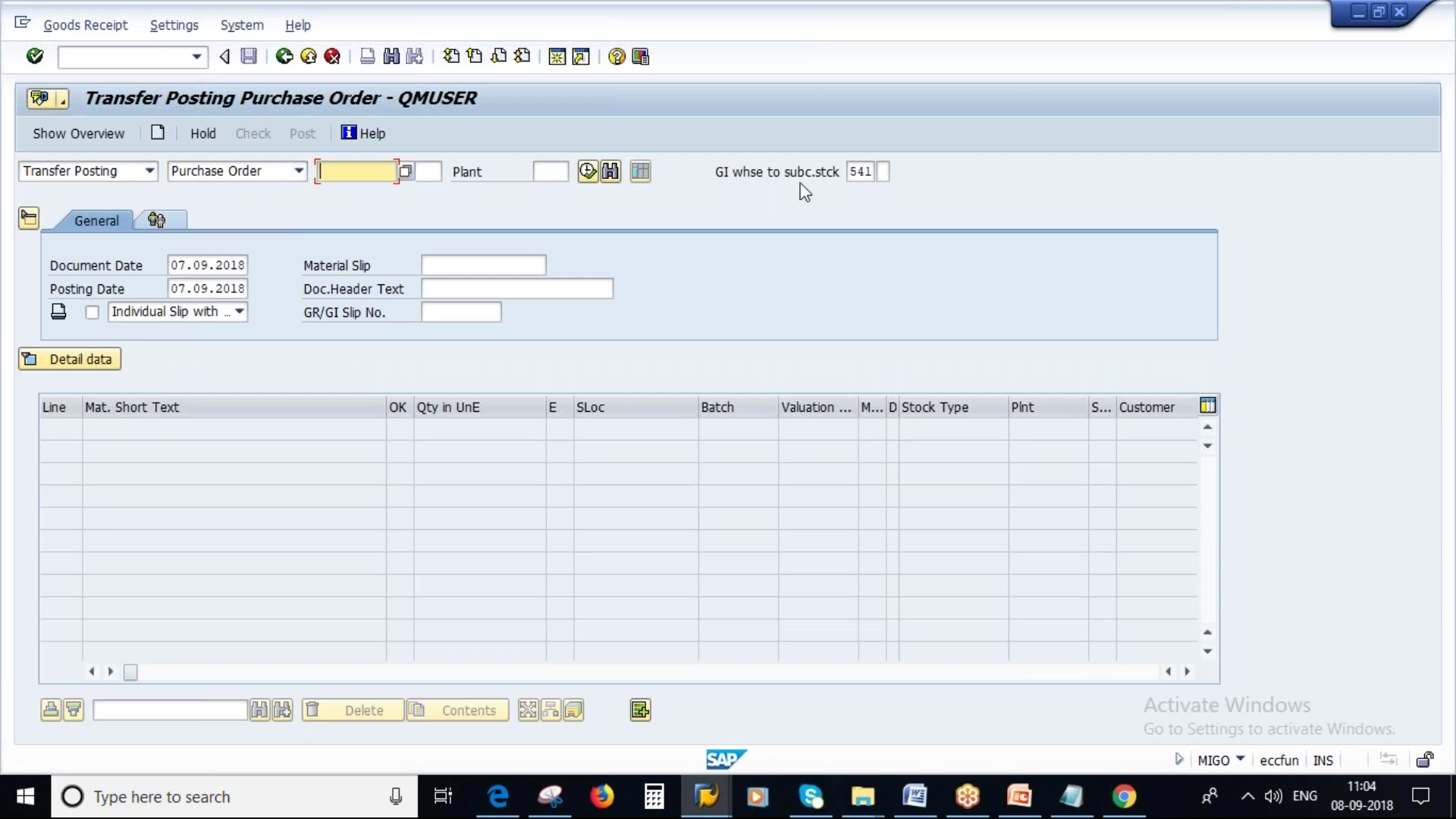
click(862, 174)
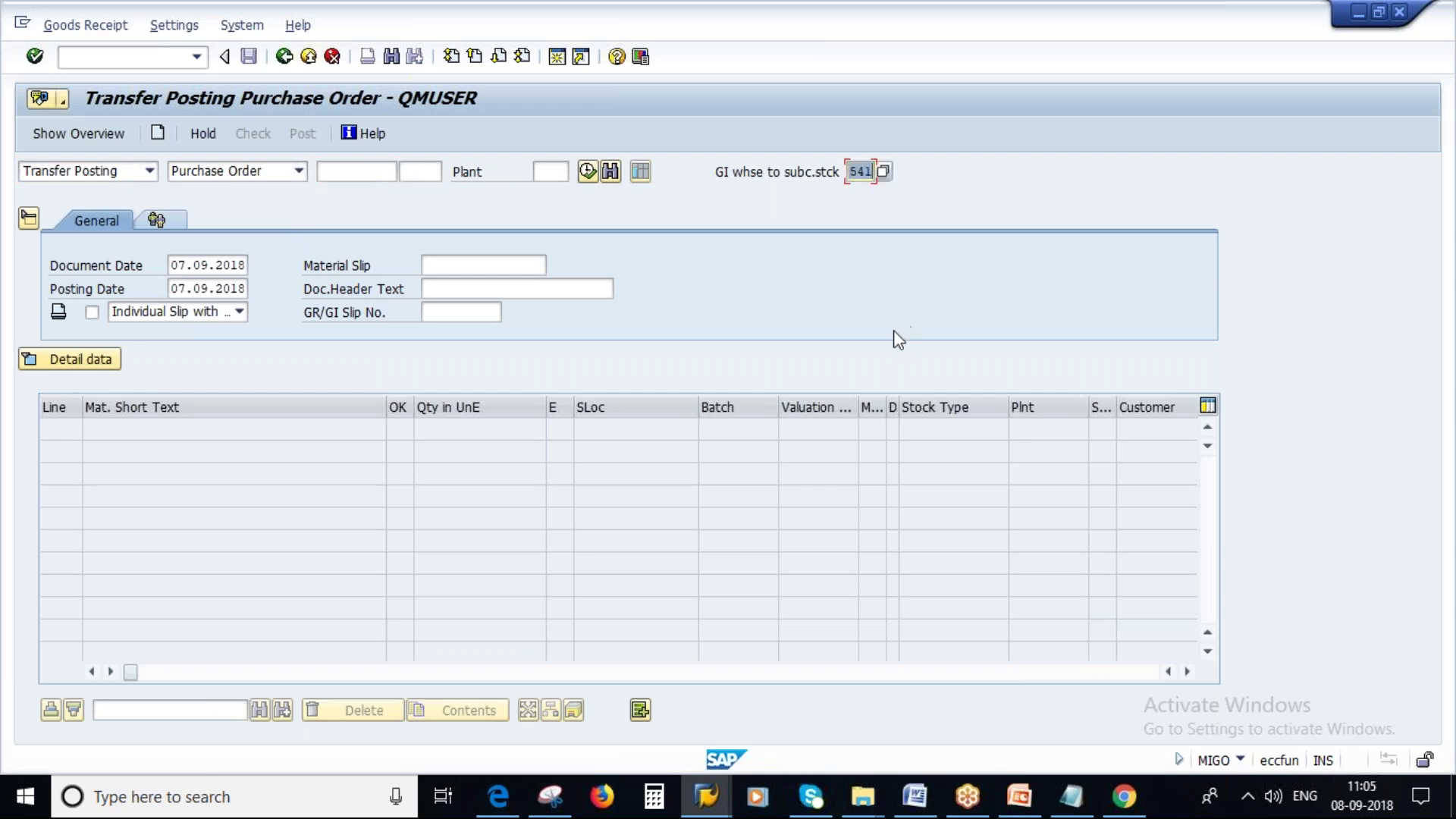
Step: Copy the subcontracting purchase order number from the Notepad notes and load that order into the MIGO transfer posting
click(1071, 797)
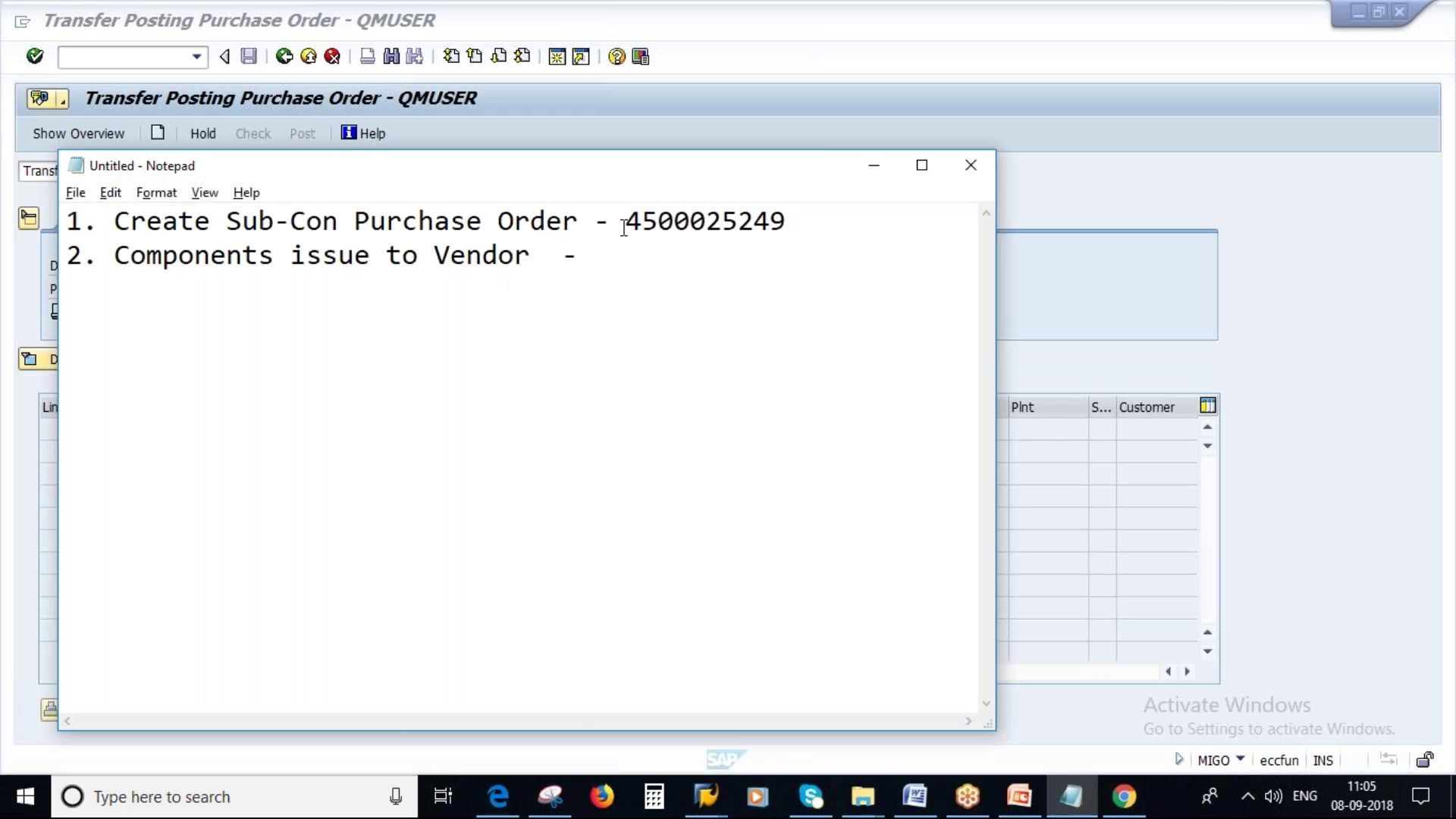
drag(623, 228, 788, 226)
key(ctrl+c)
key(alt+Tab)
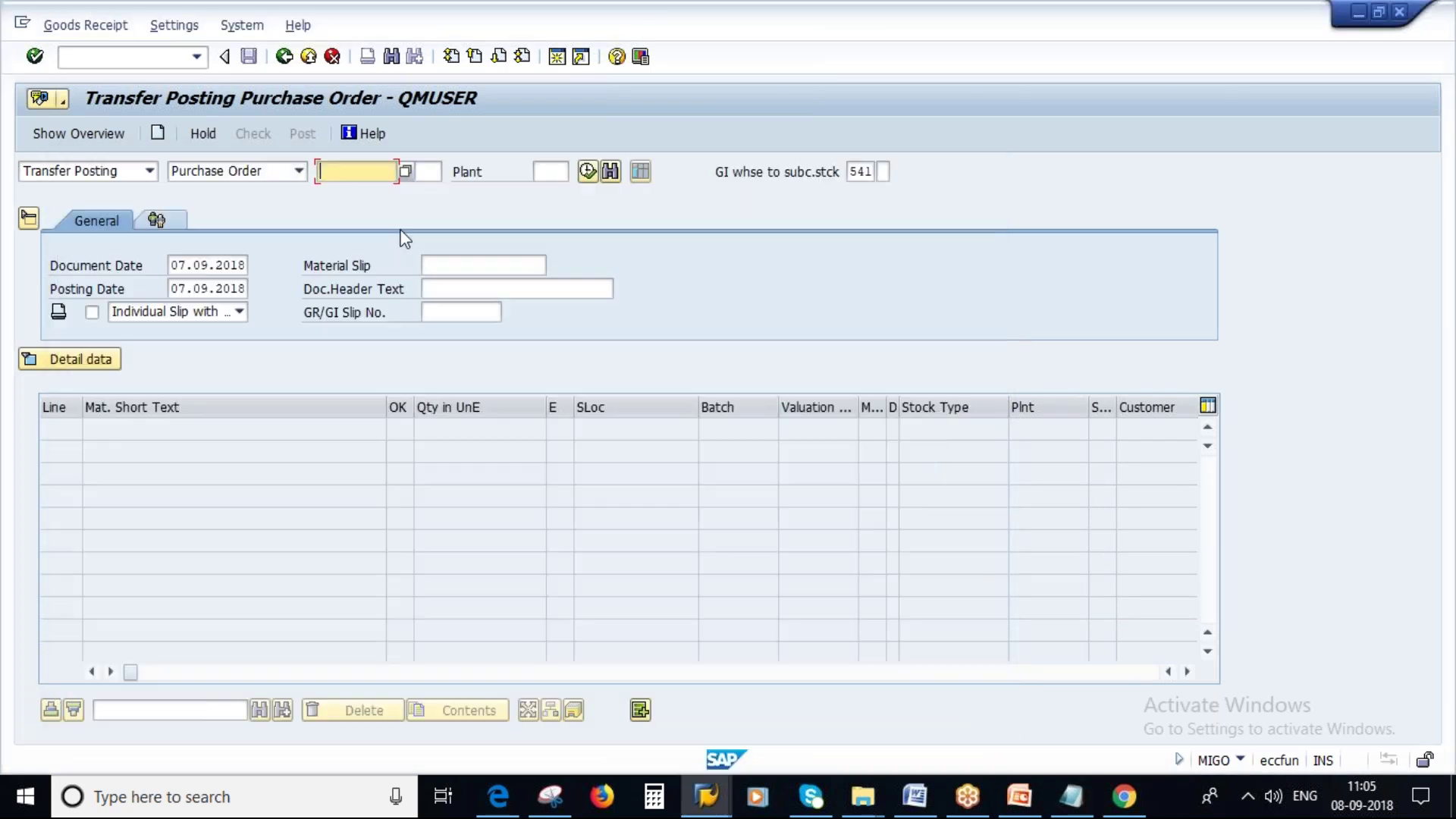
key(ctrl+v)
key(Return)
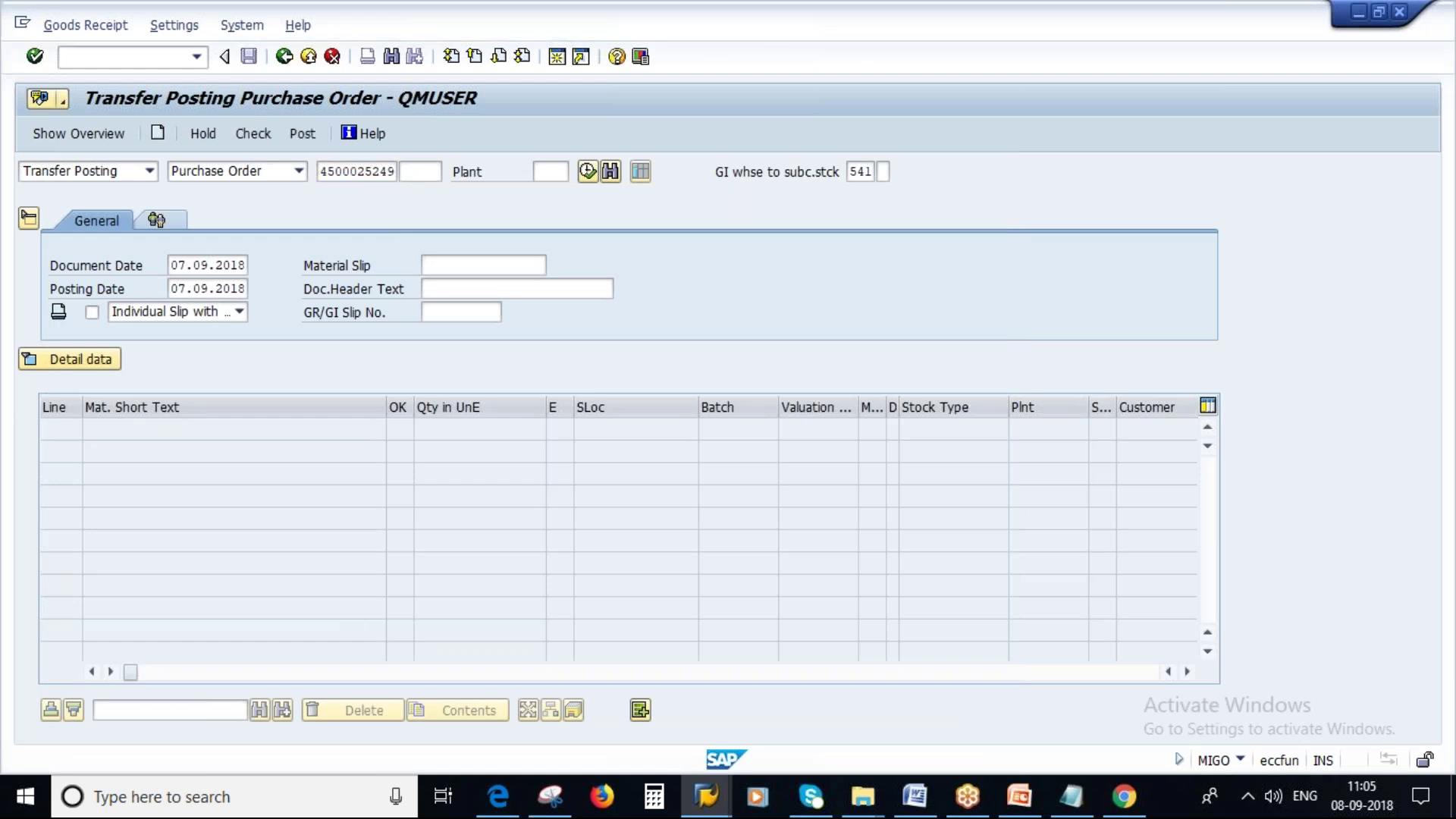
Step: Set storage location L000 for Pepsi Bulk solution, Bottle Cap - 1L and Empty Bottle - 1 L
click(202, 429)
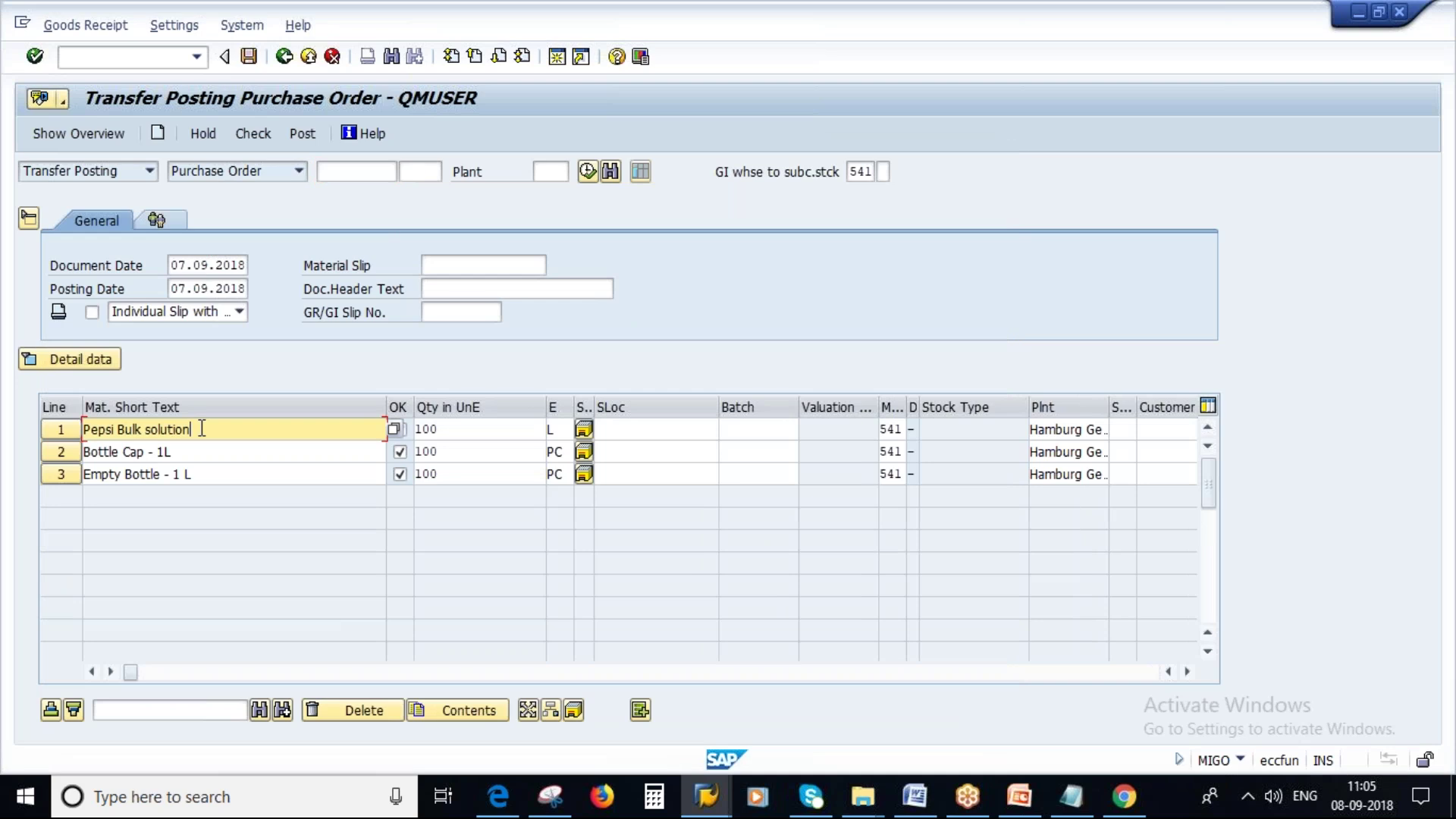
key(Down)
key(Down)
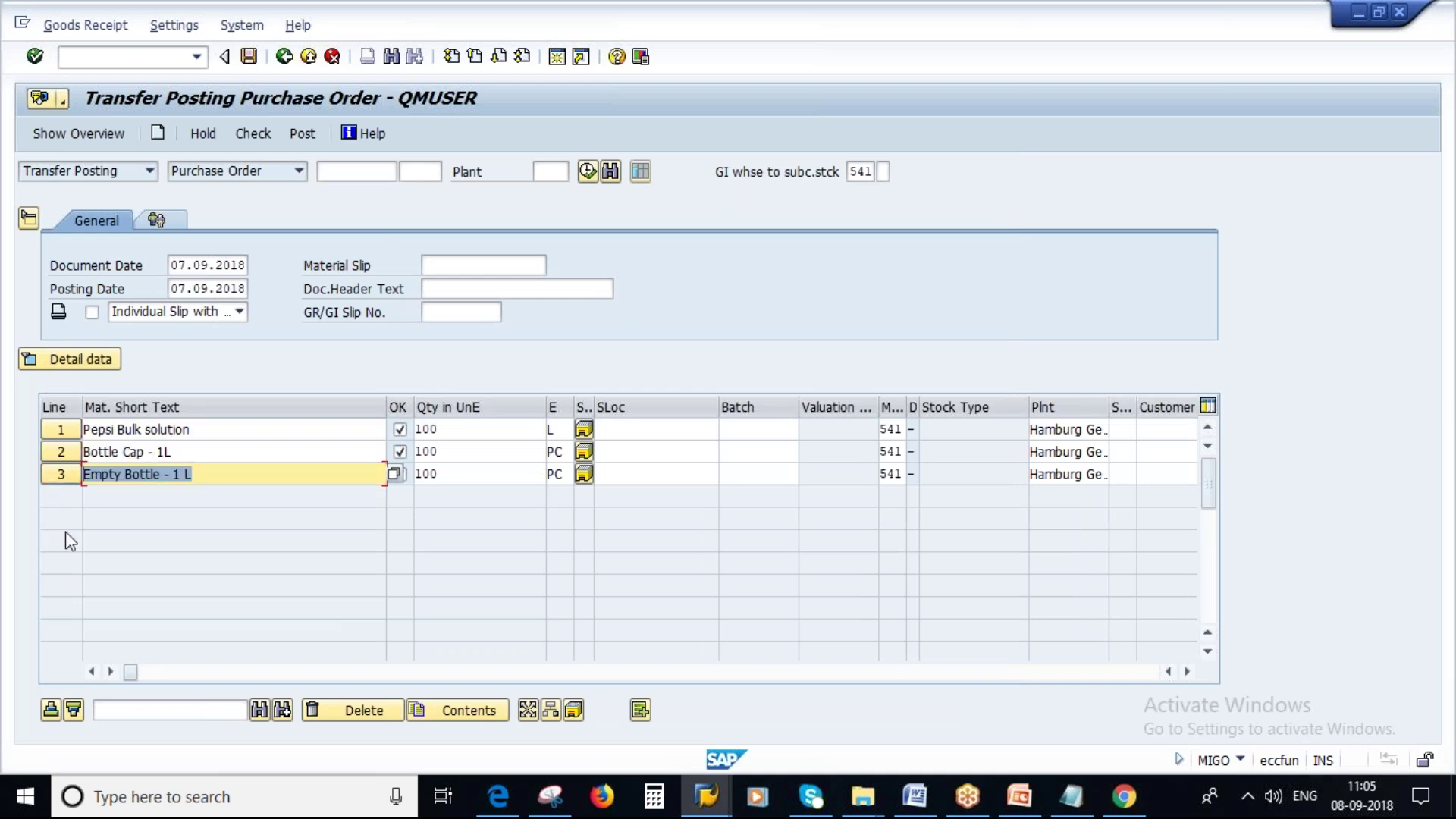
click(621, 429)
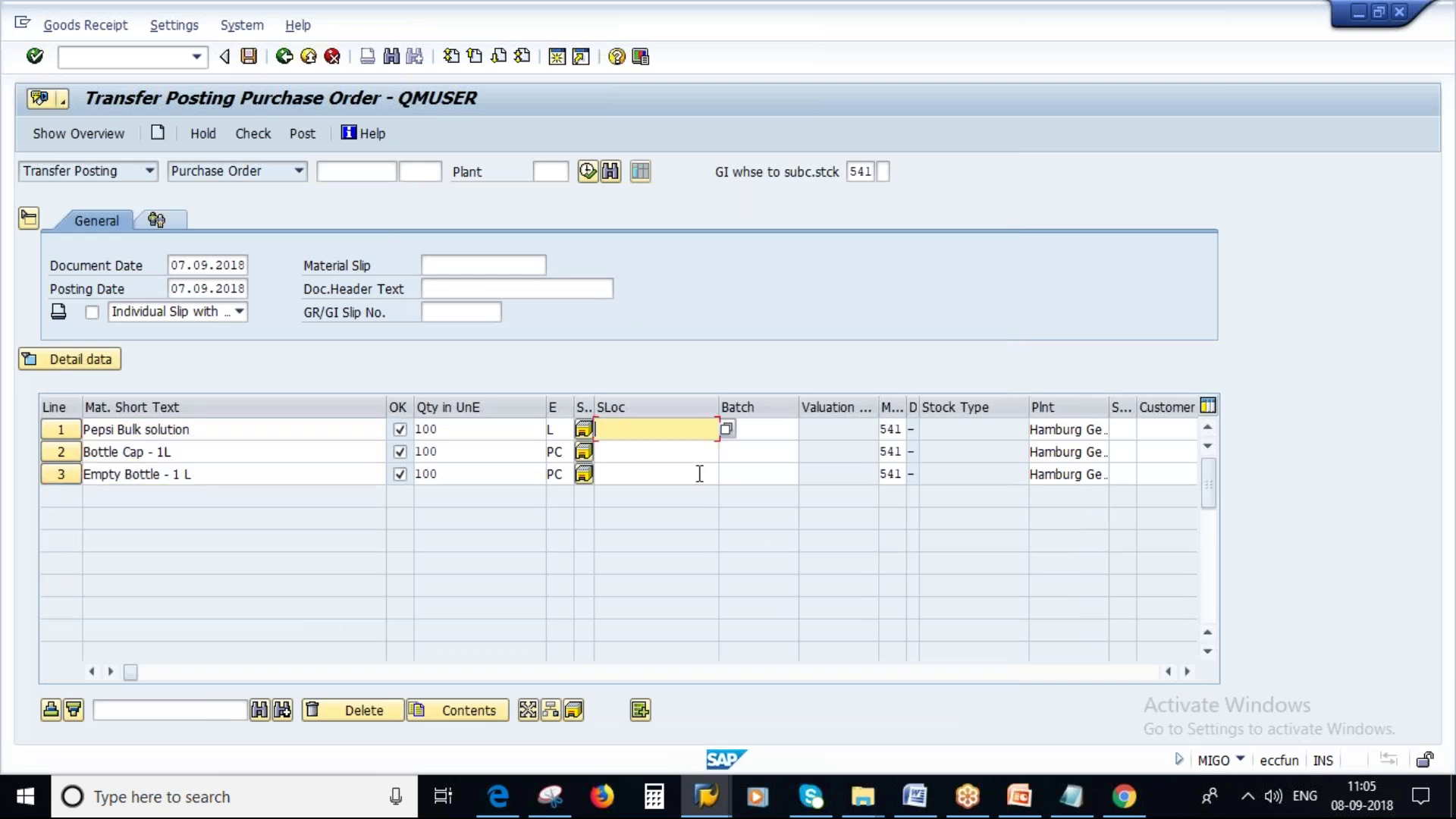
text(l000)
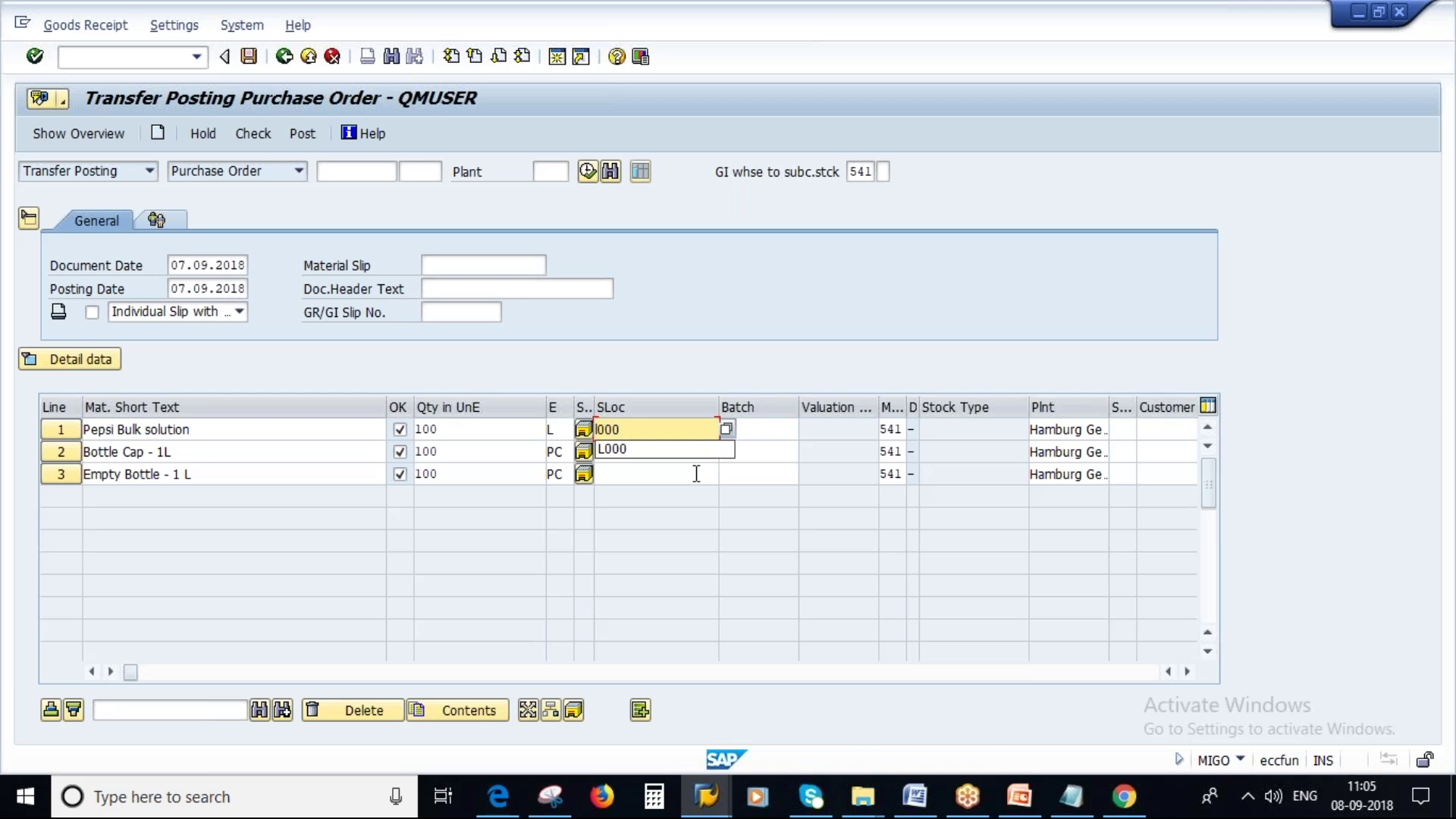
click(620, 449)
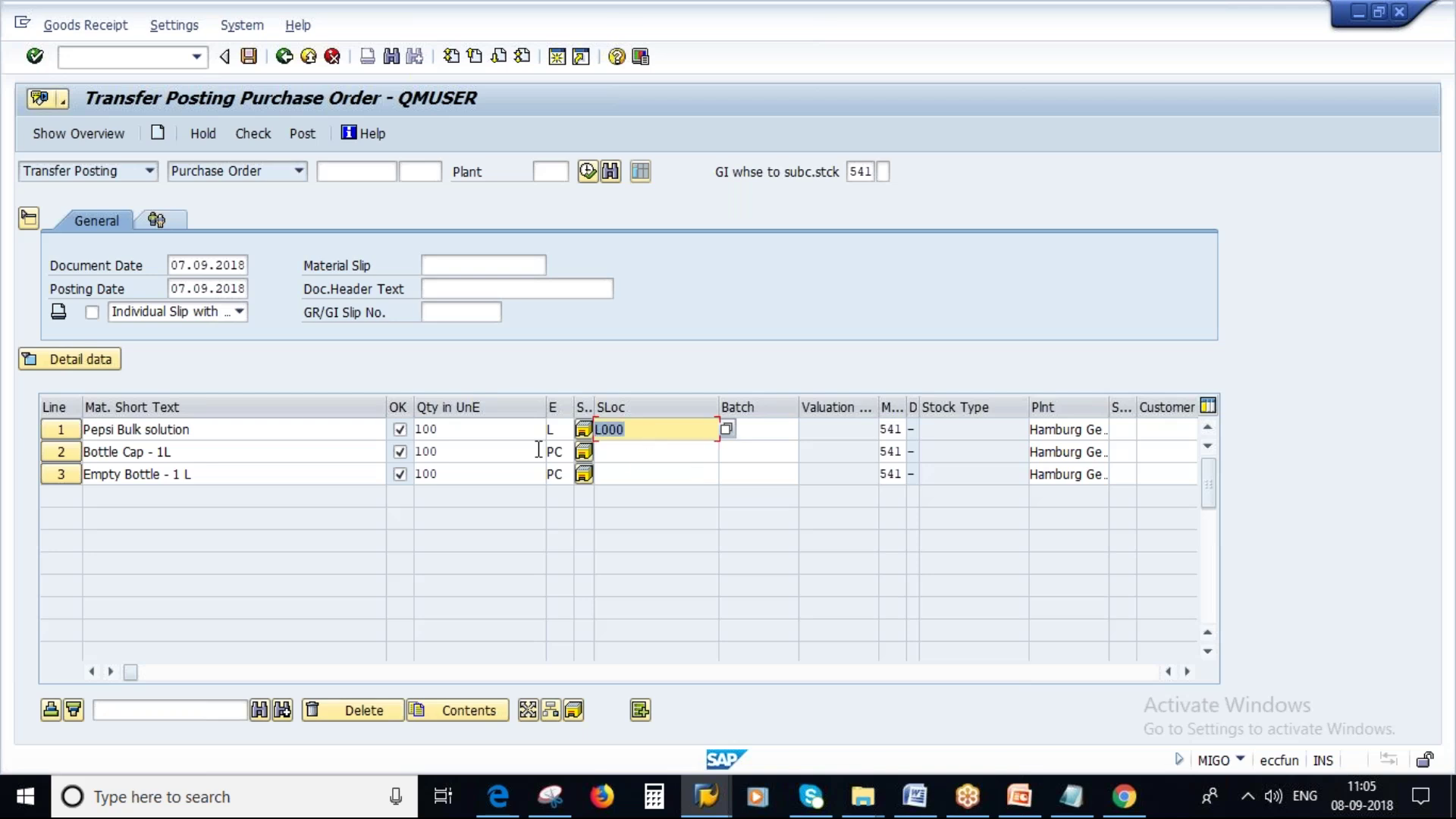
click(612, 451)
text(L000)
click(616, 474)
text(L000)
click(726, 528)
key(Return)
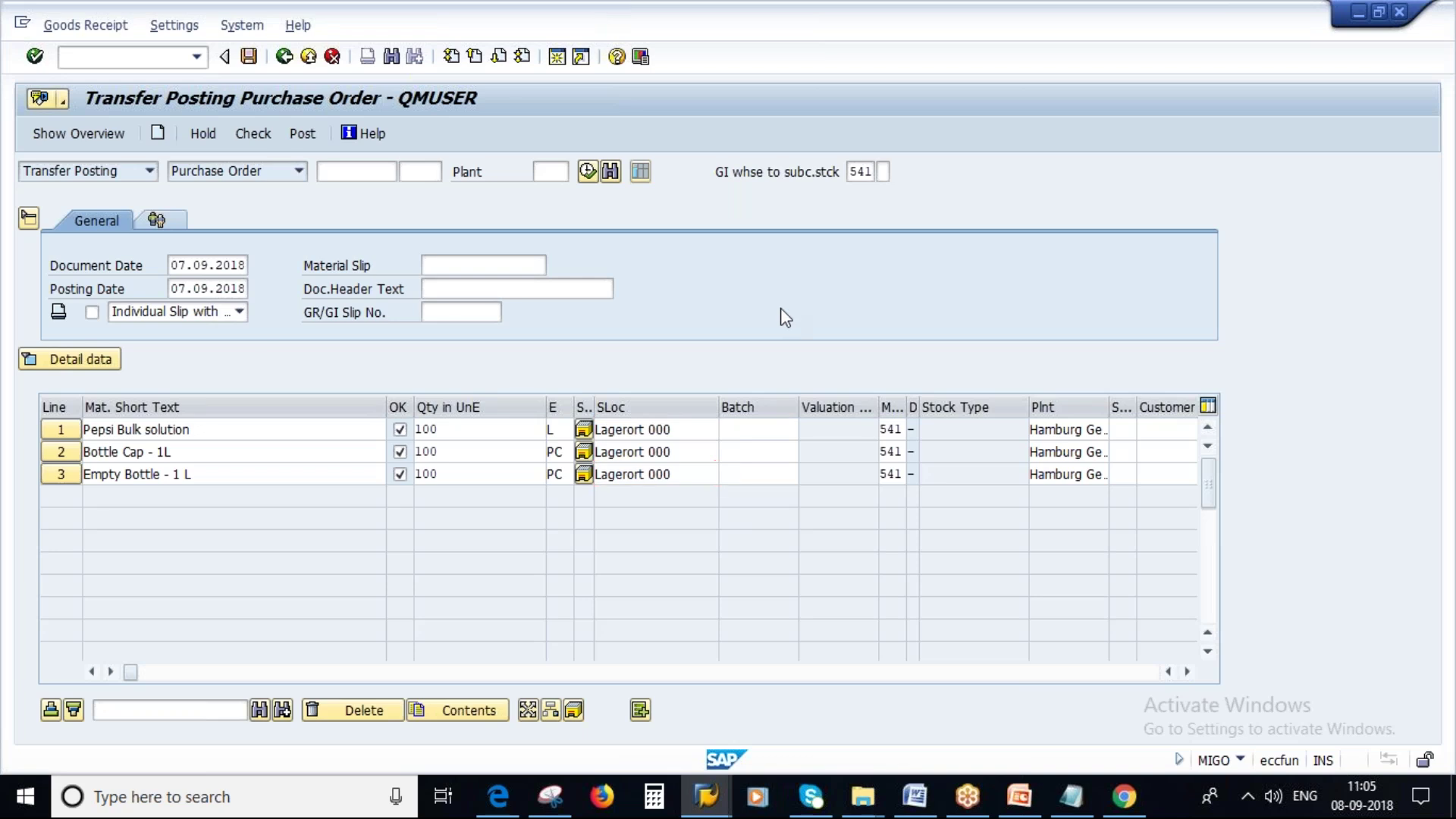
Step: Display the purchase order with ME23N in another session and open its component overview to get the Bottle Cap - 1L material number
key(alt+Tab)
text(me23n)
key(Return)
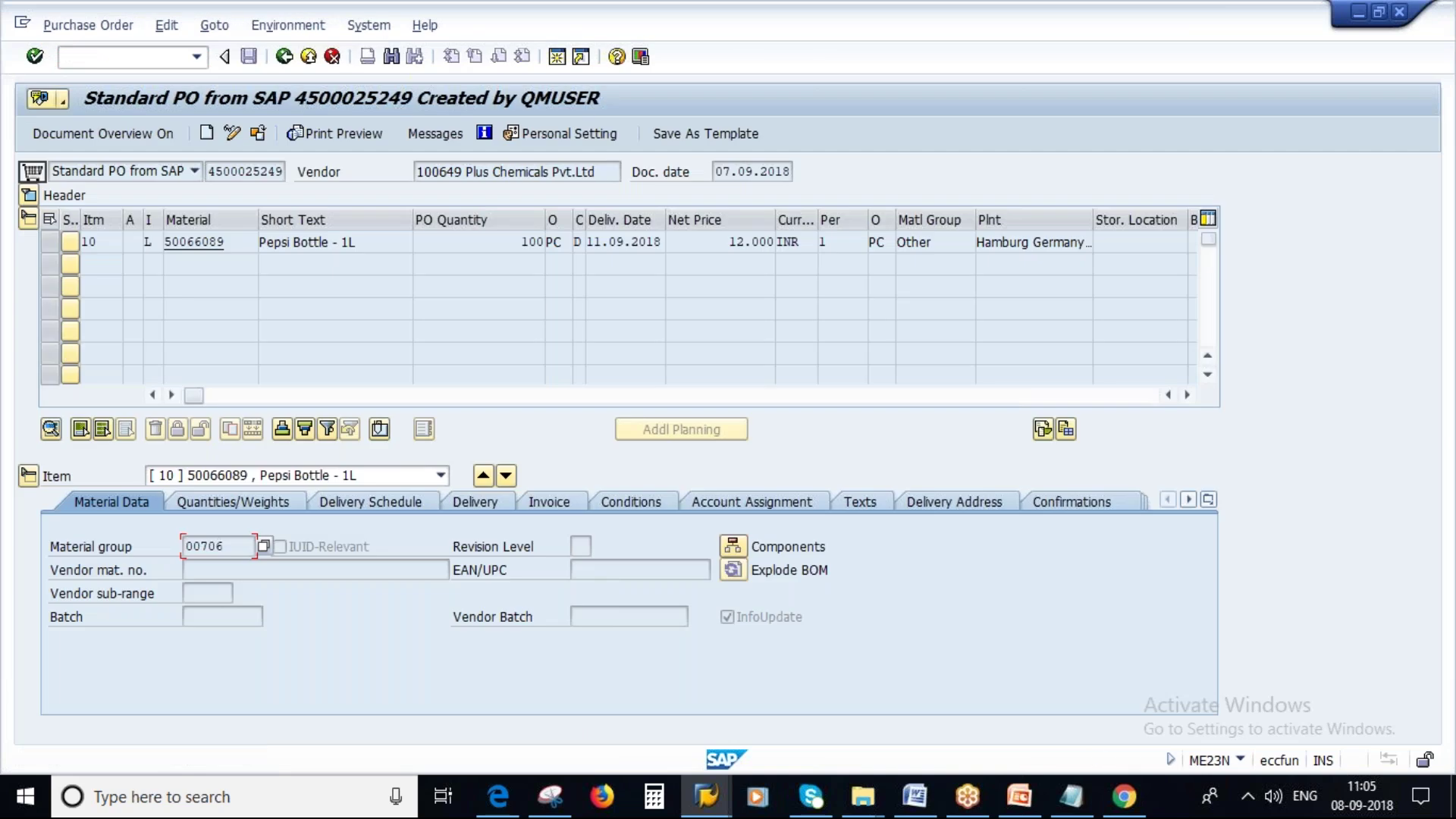
click(732, 546)
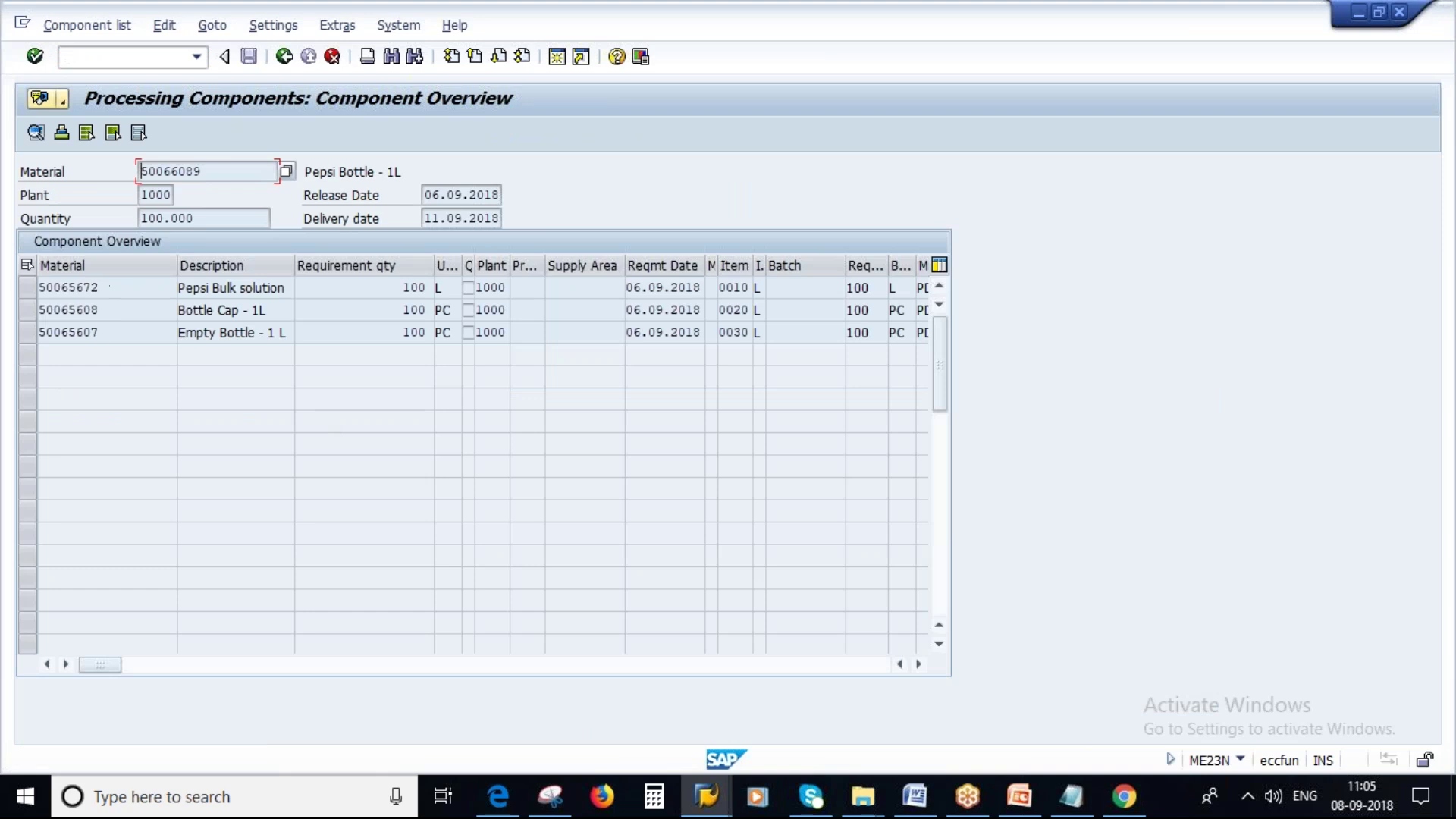
click(100, 311)
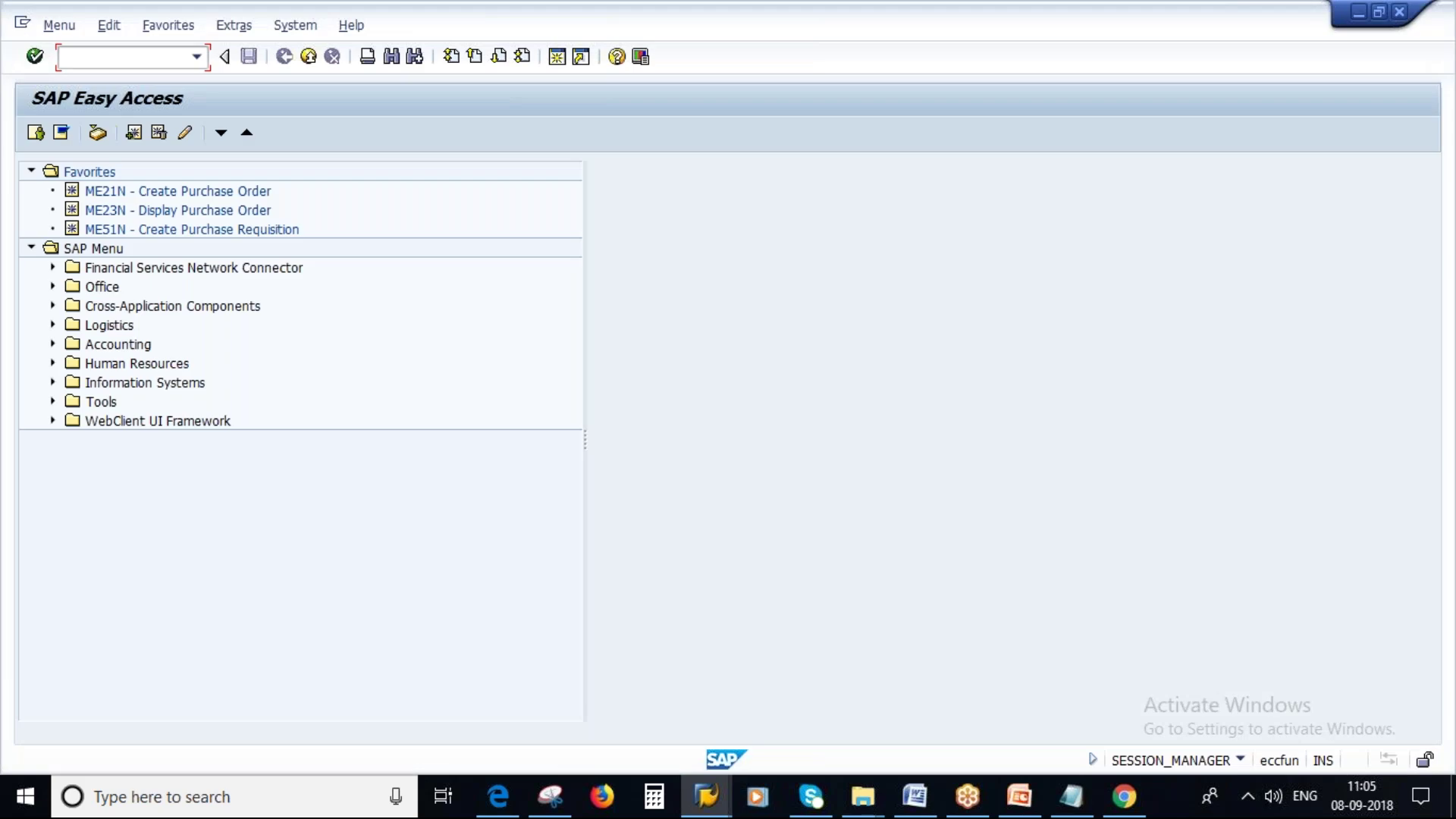
Step: Run the MMBE stock overview for material 50065608 in plant 1000 and examine its batch and unrestricted stock
text(mmbe)
key(Return)
text(50065608)
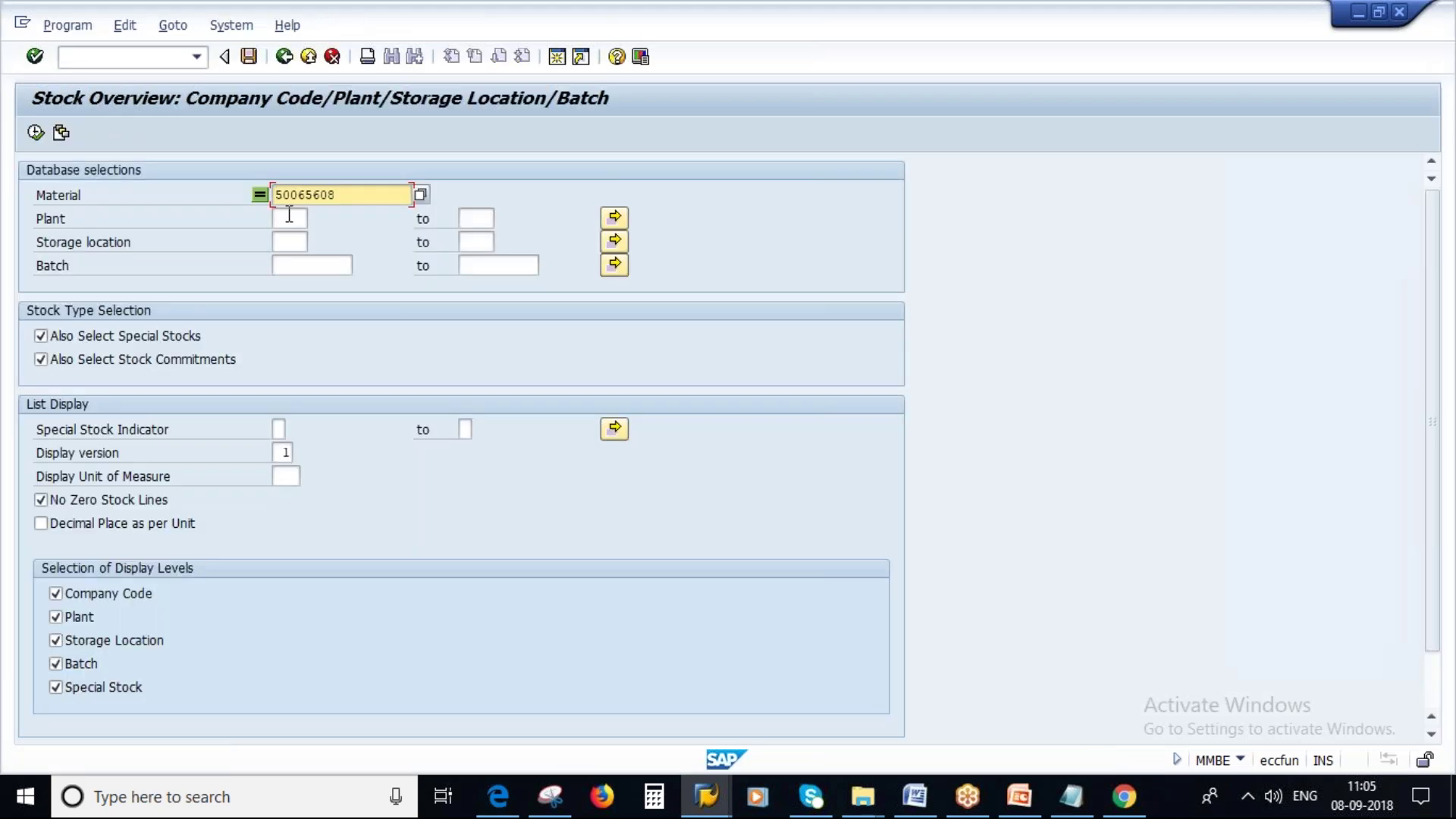
click(286, 219)
text(1)
click(288, 235)
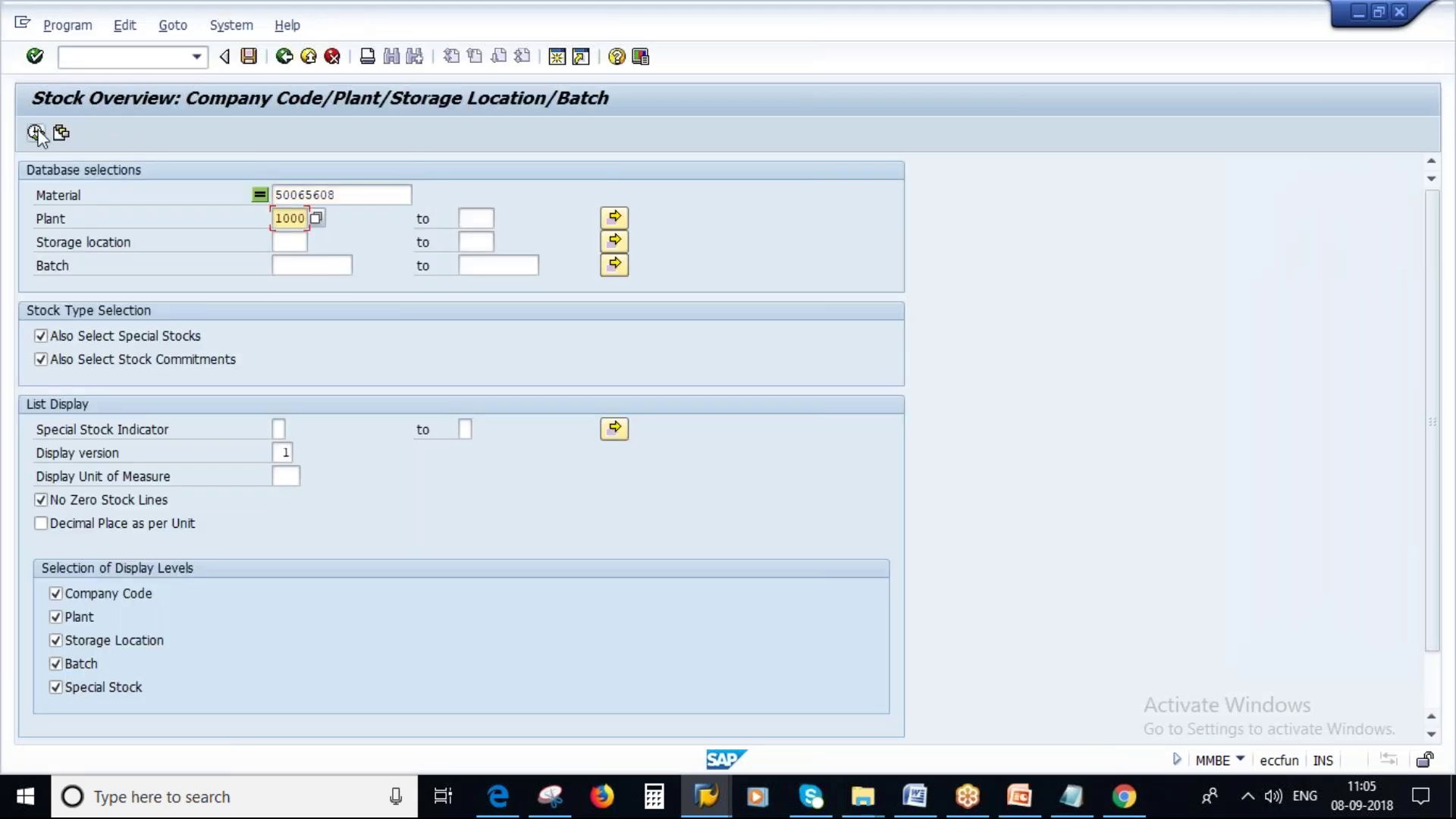
click(37, 134)
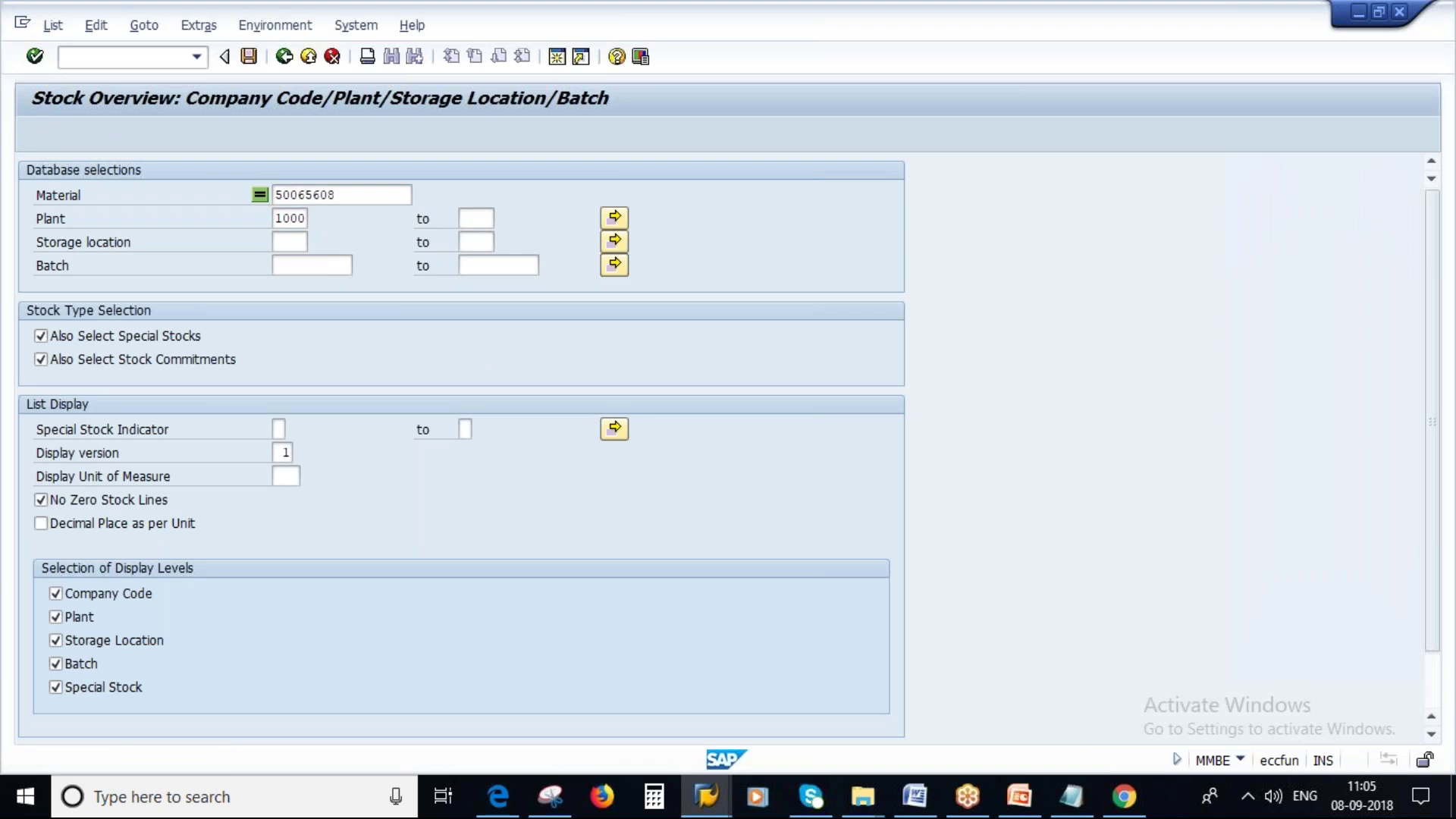
click(512, 486)
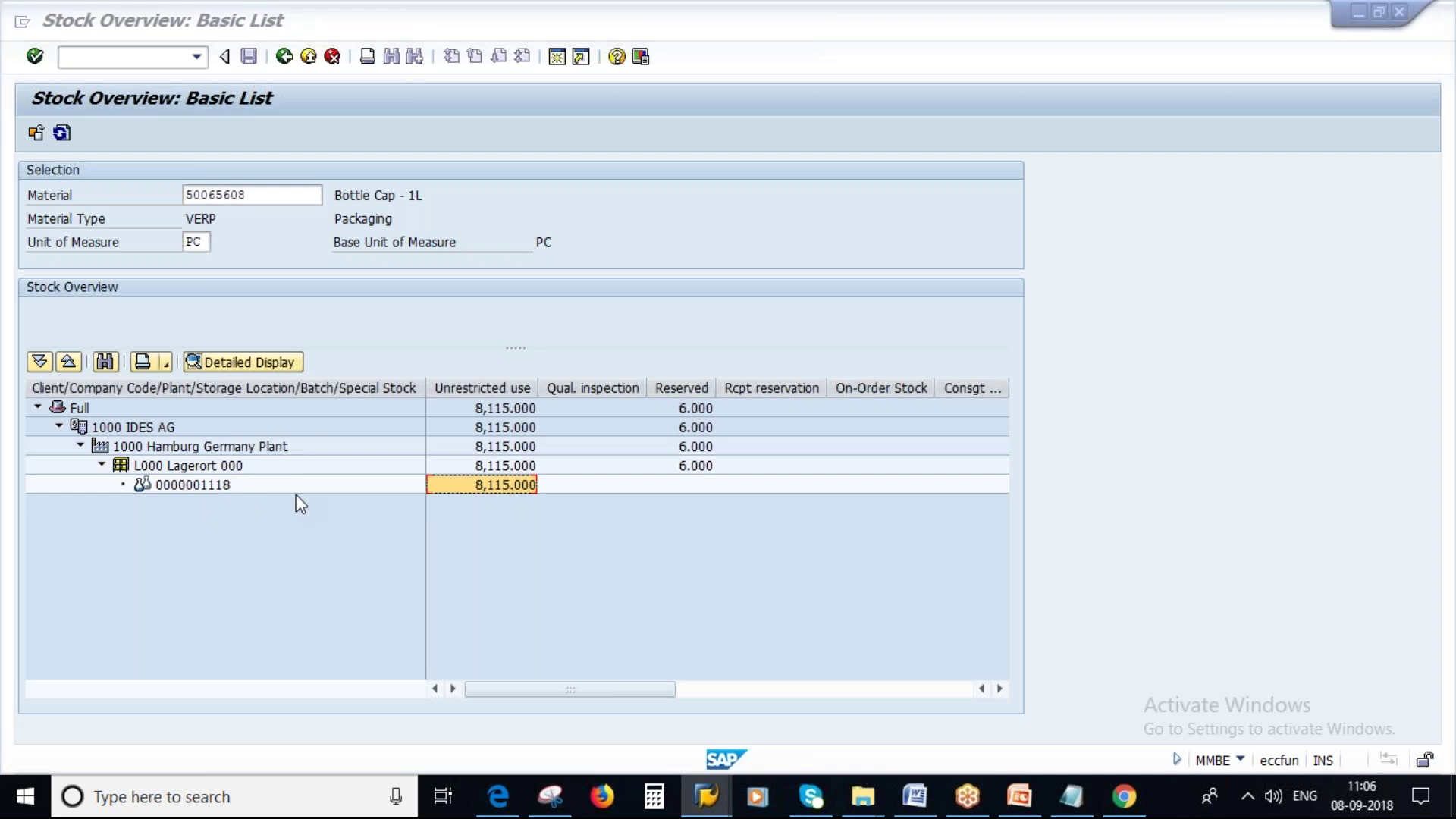
click(448, 466)
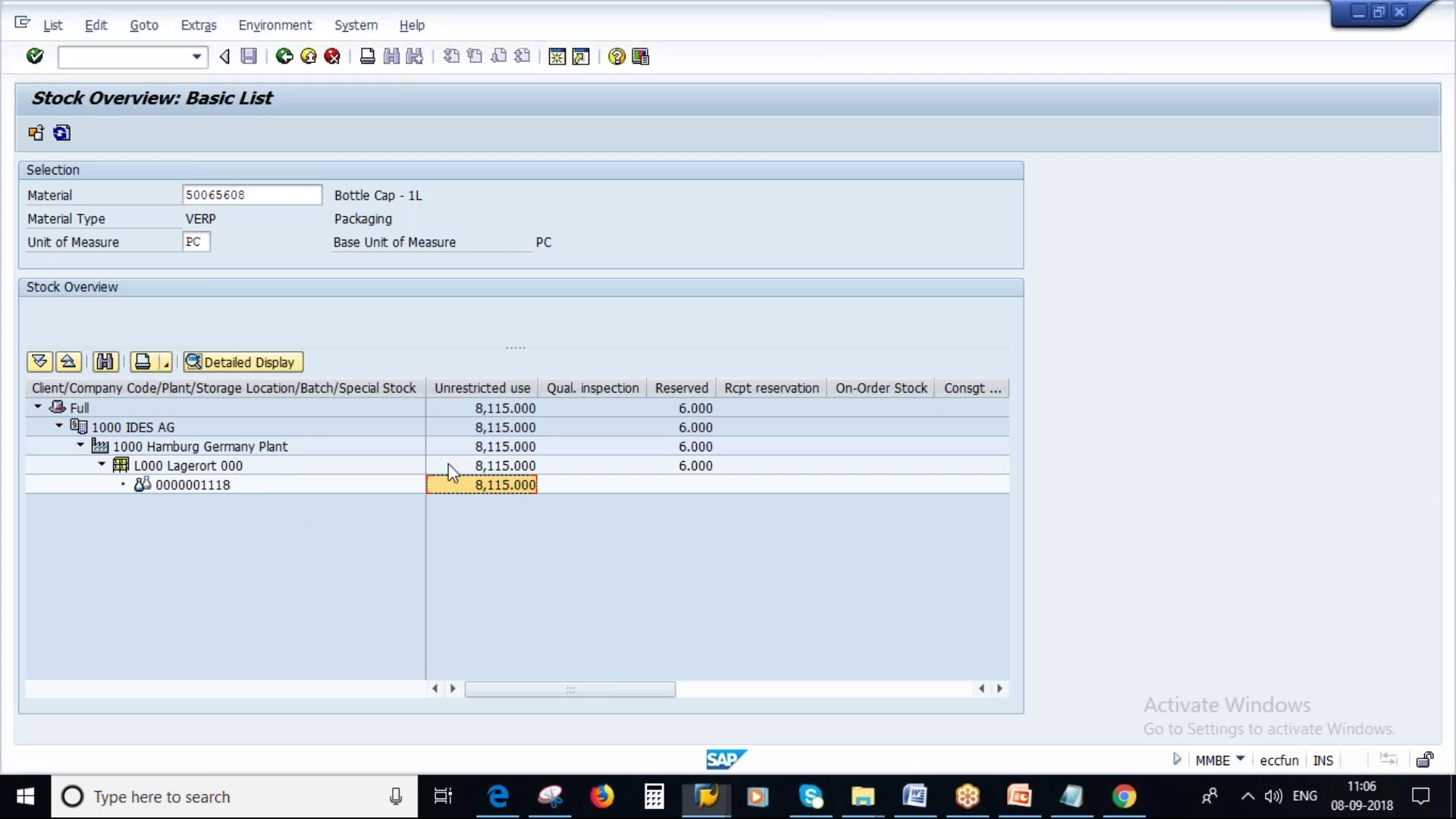
Step: Return to the component overview and run MMBE in a new session for material 50065672 in plant 1000, selecting its batch number
click(706, 795)
click(542, 709)
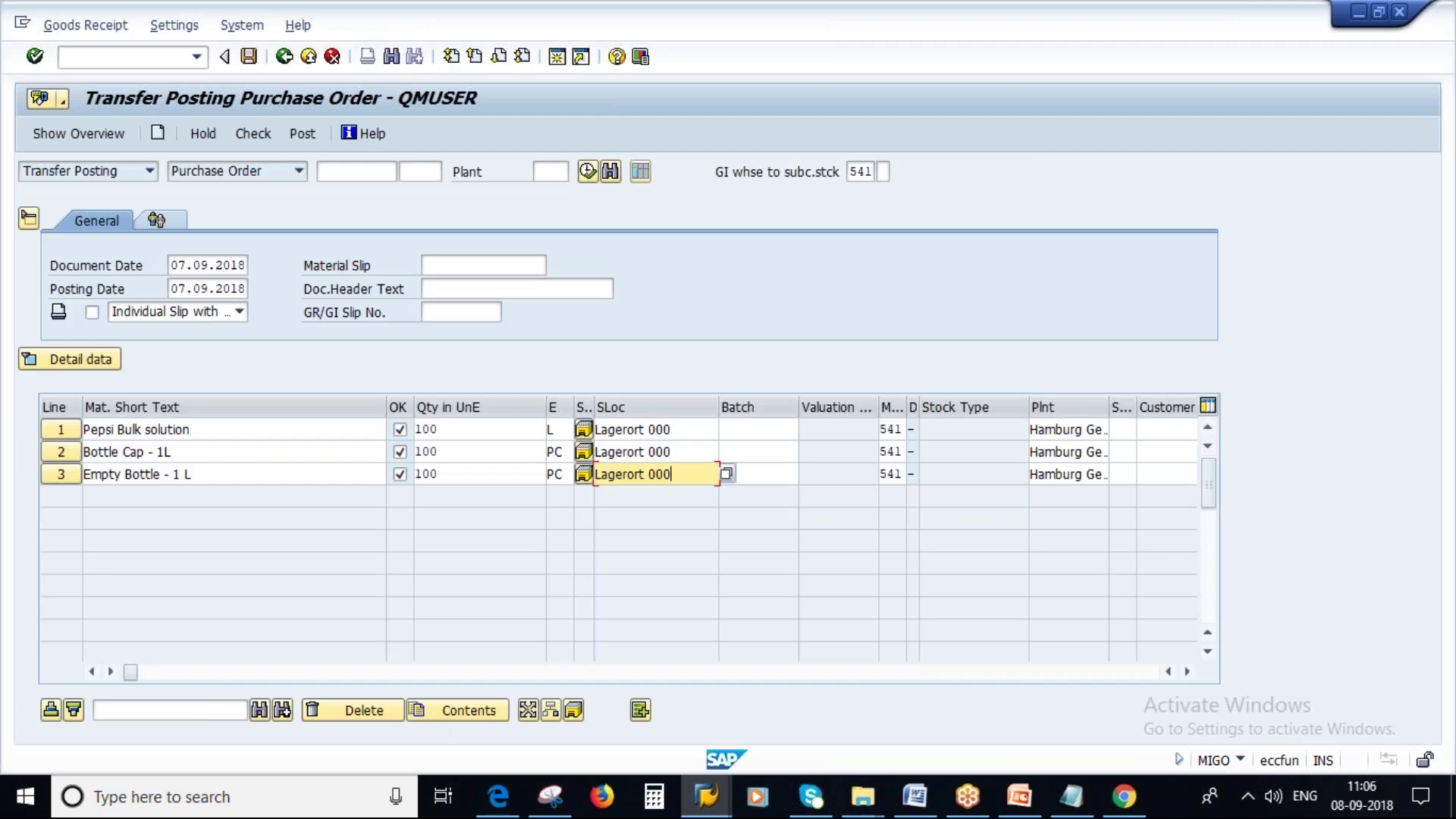
click(706, 797)
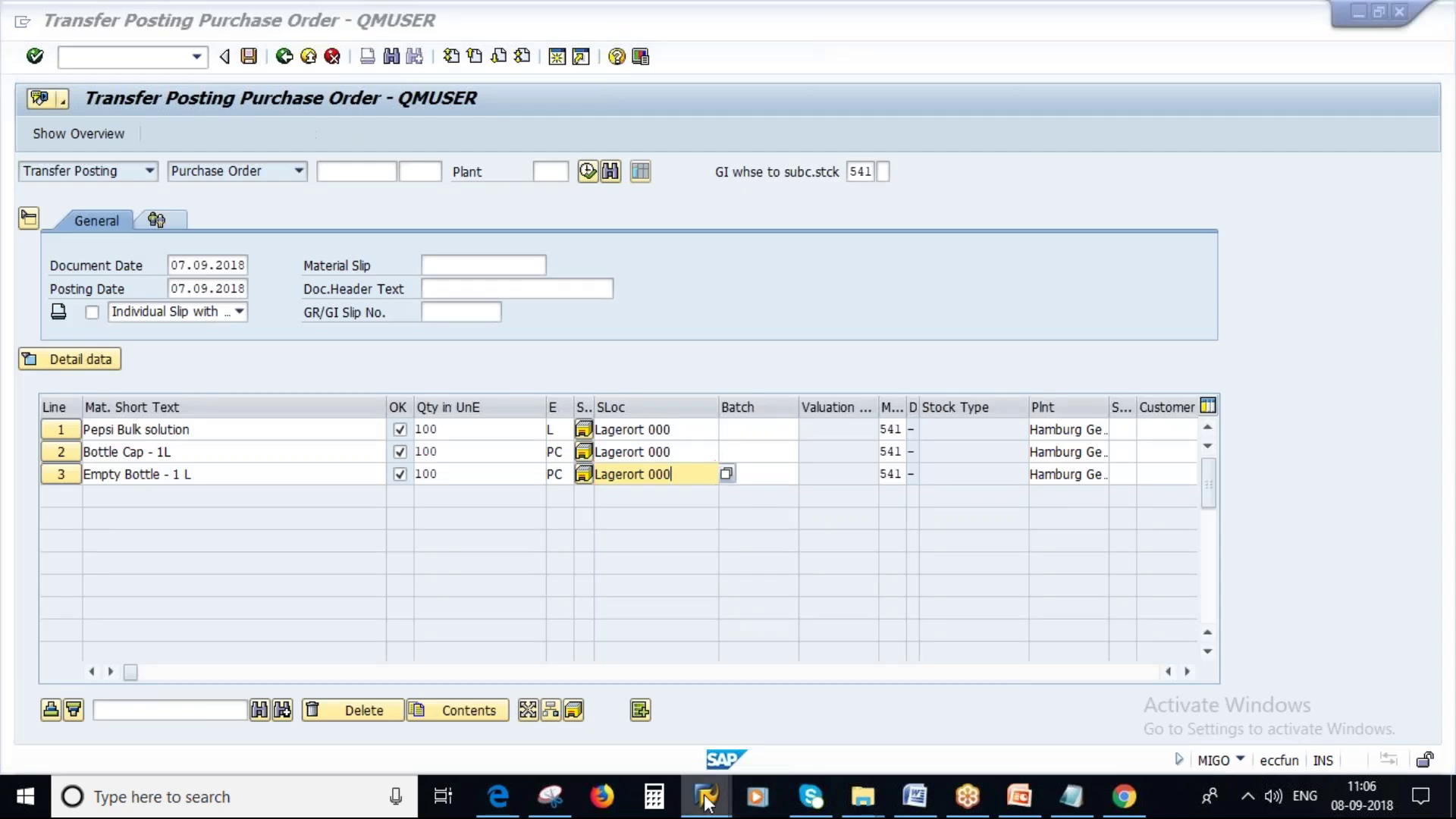
click(706, 798)
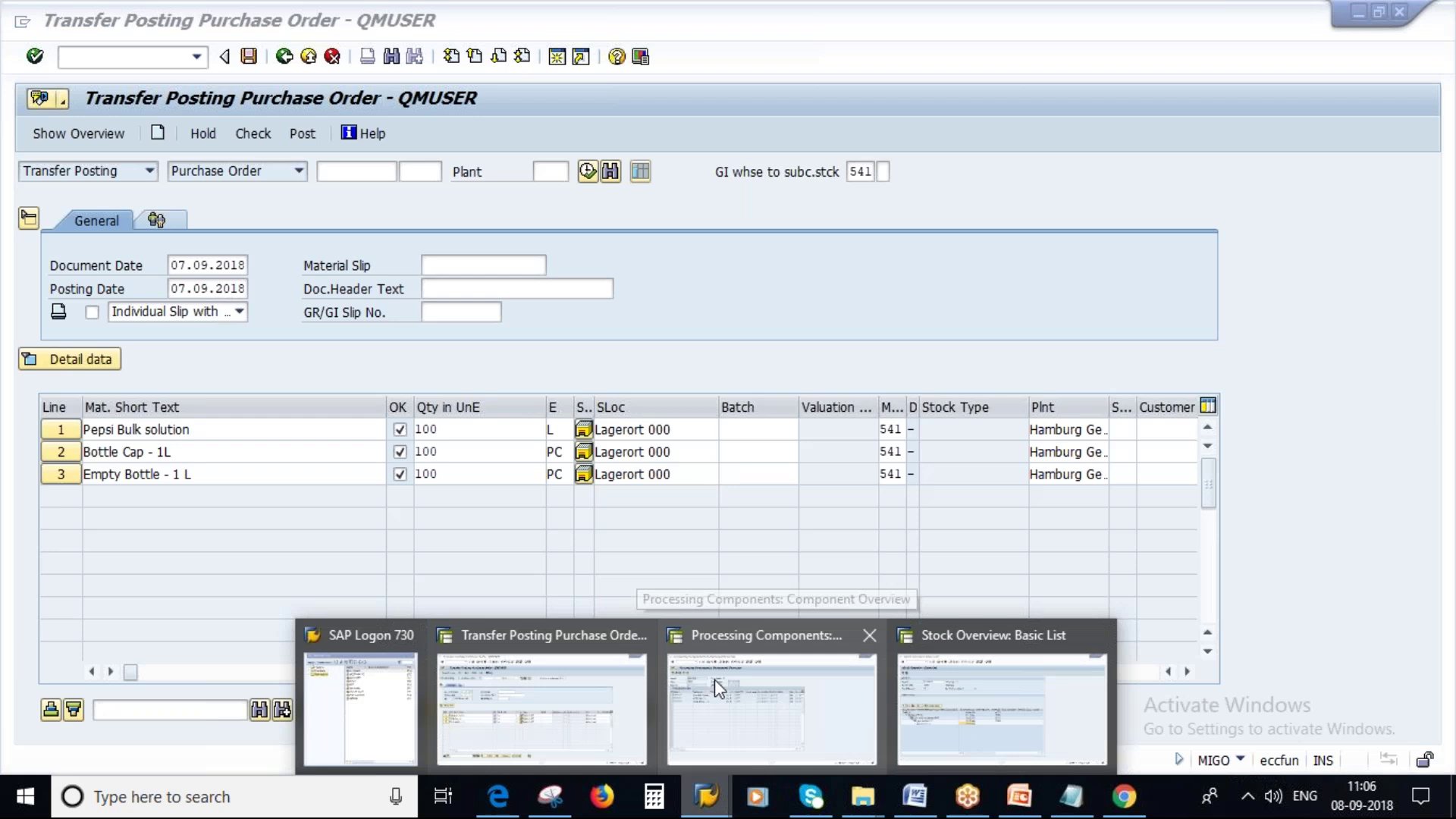
click(714, 679)
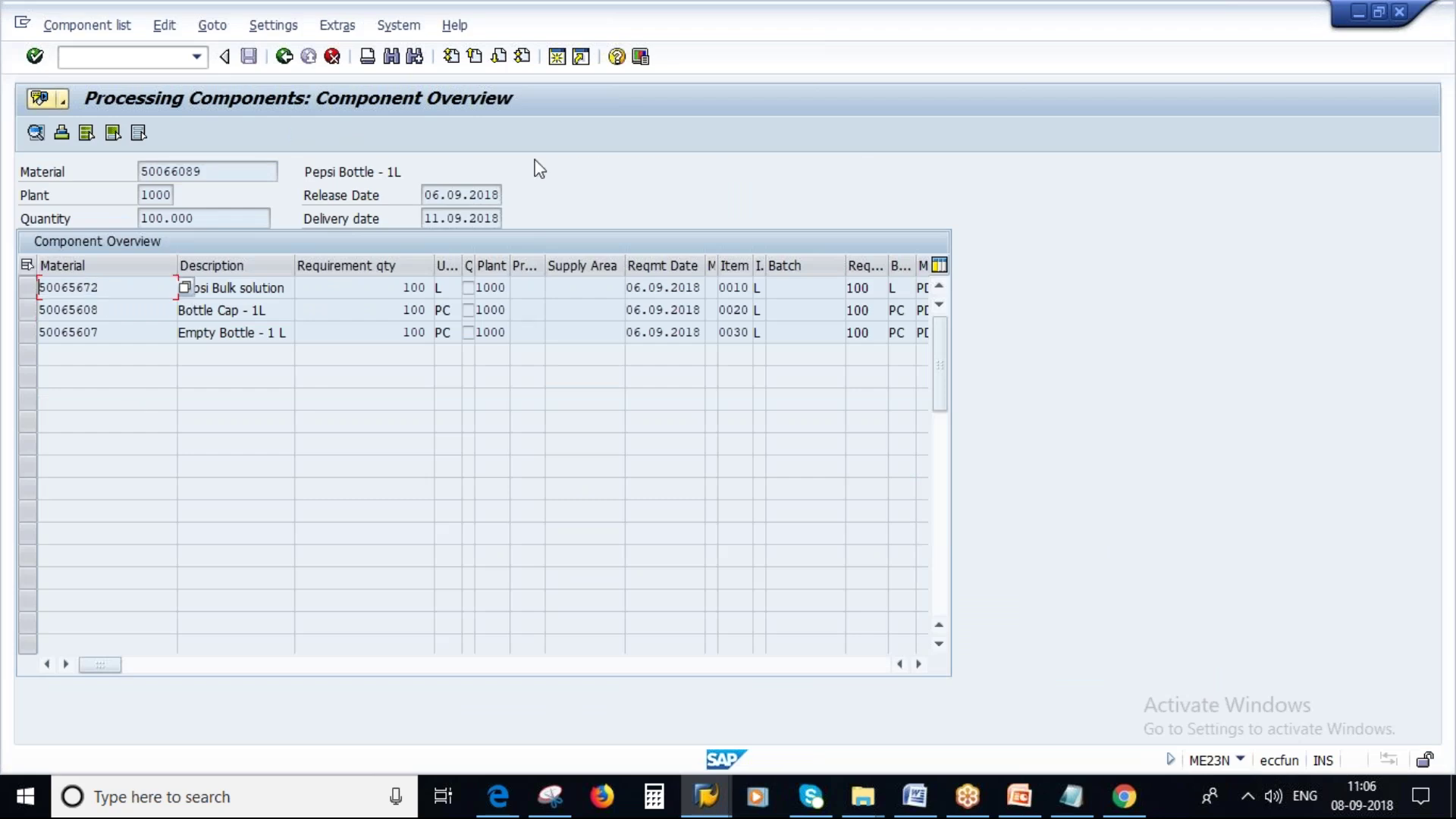
click(557, 60)
text(mmbe)
key(Return)
text(50065672)
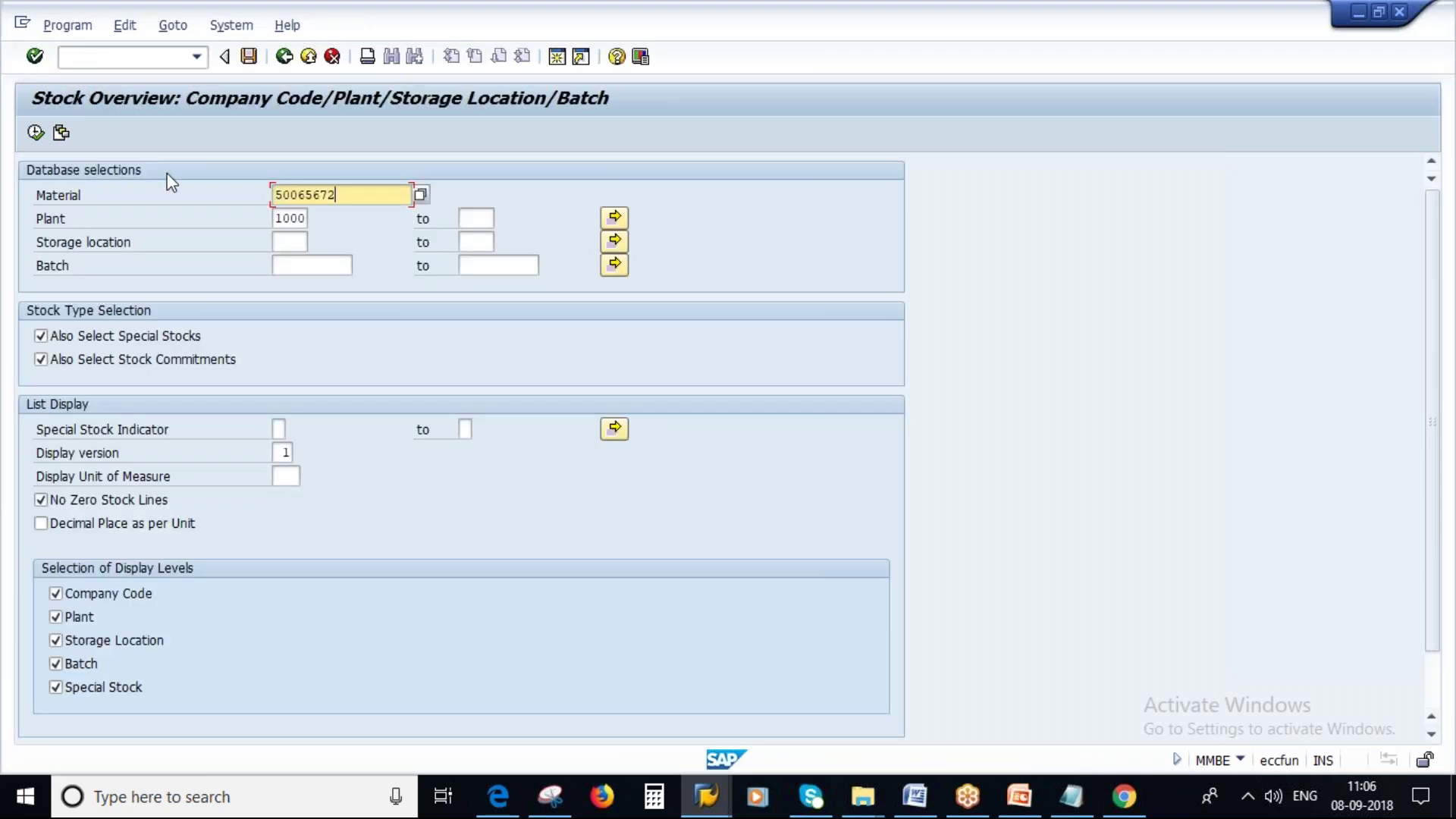
click(35, 132)
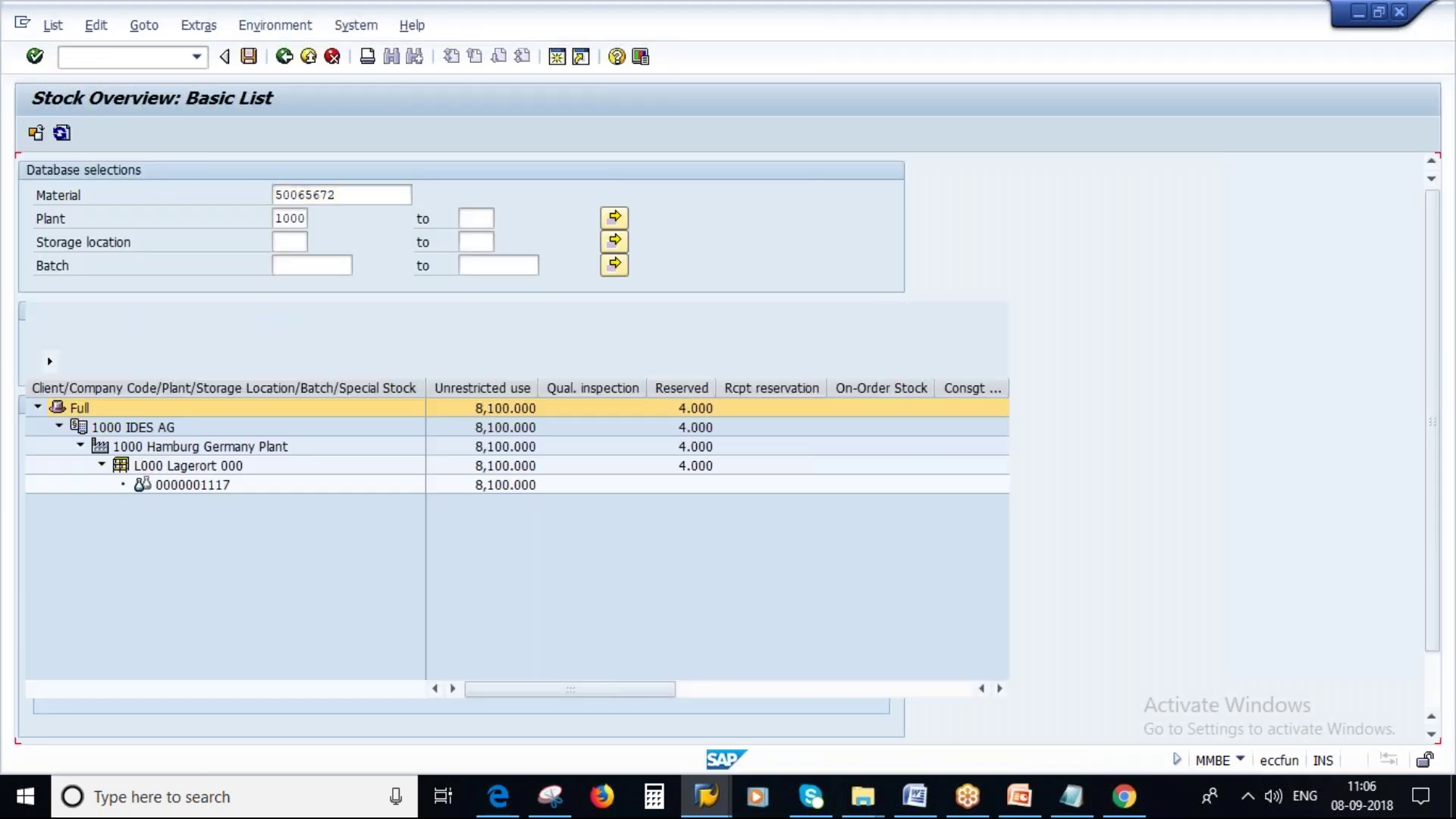
click(204, 486)
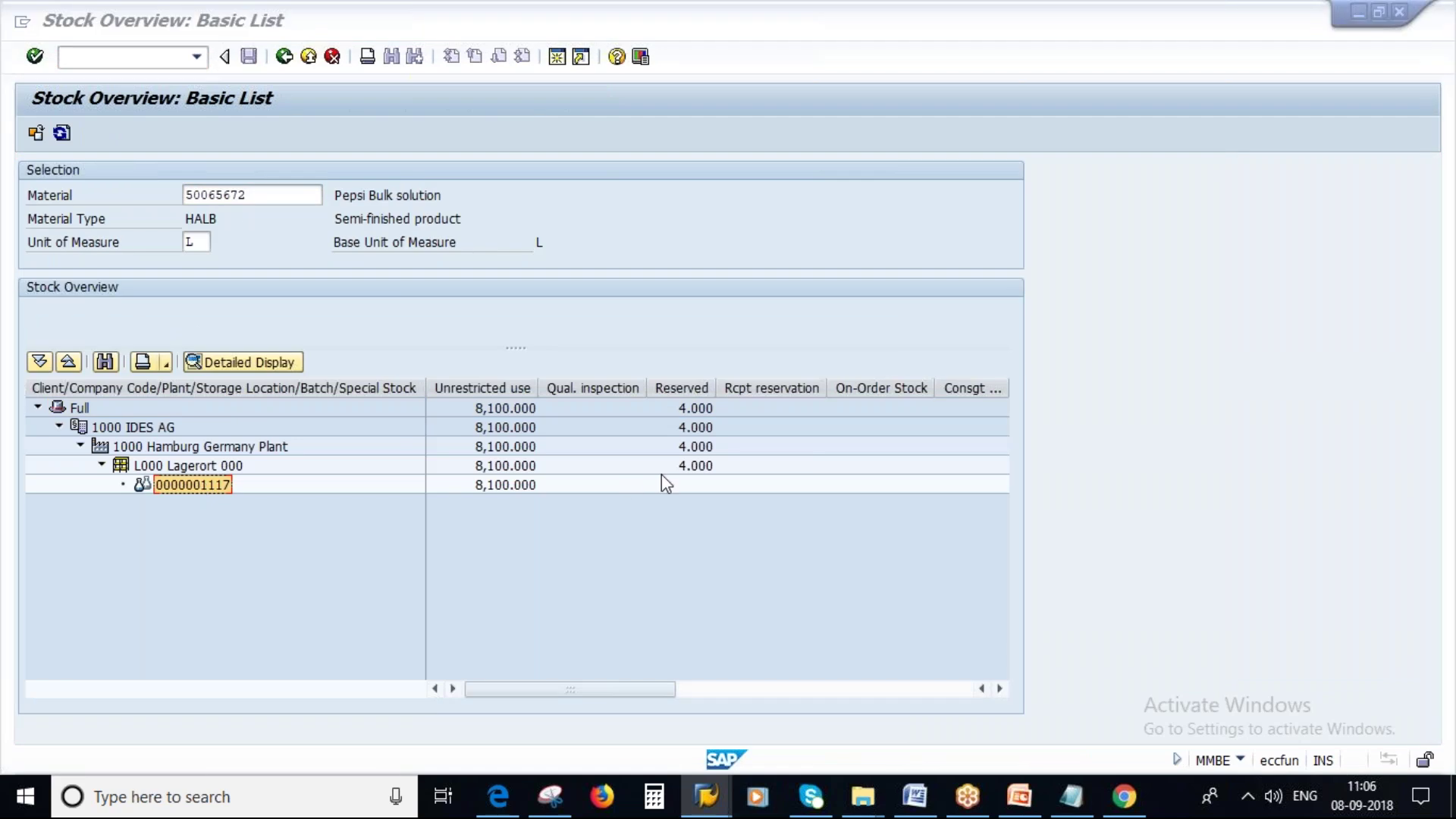
key(alt+Tab)
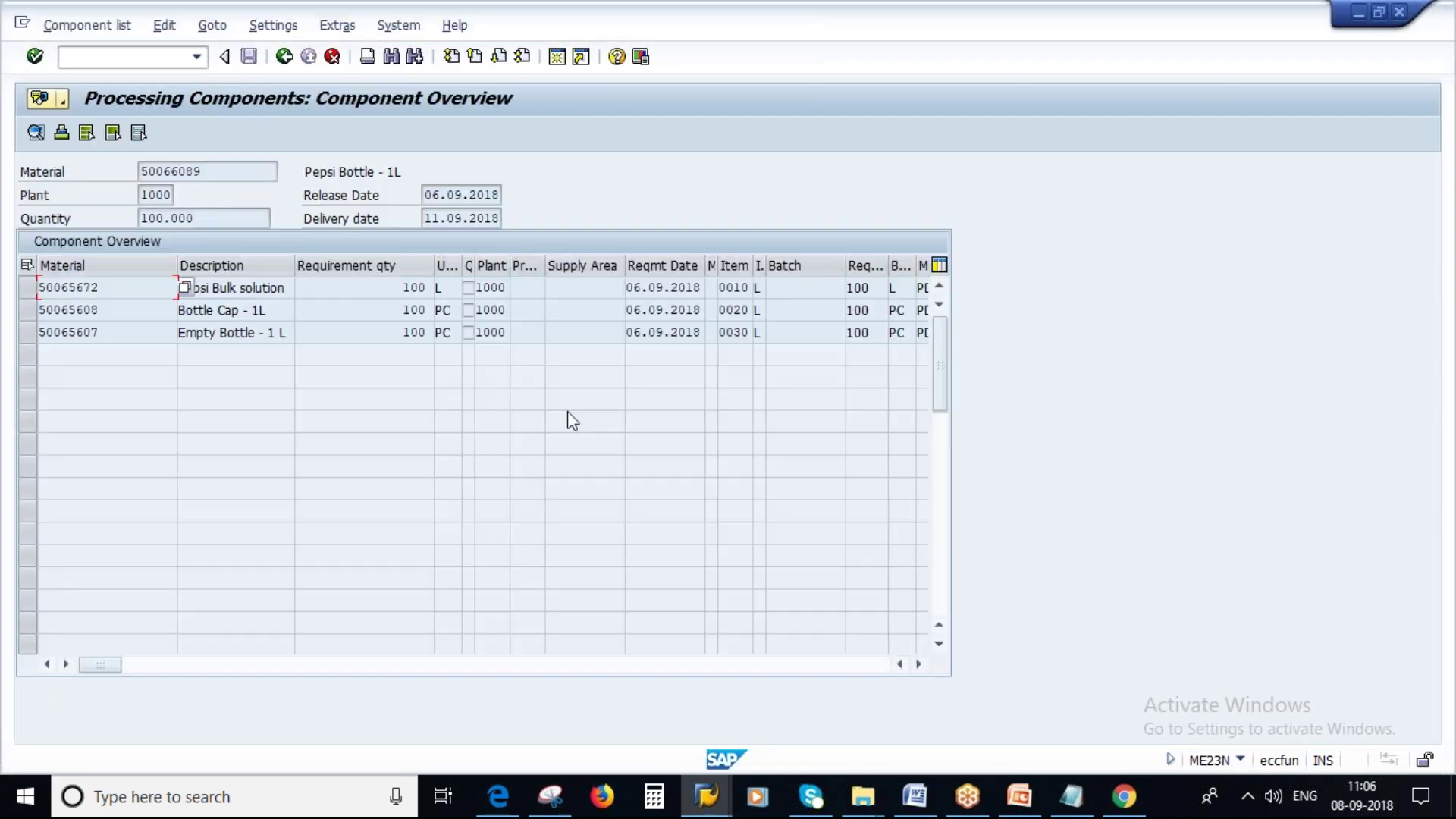
click(705, 796)
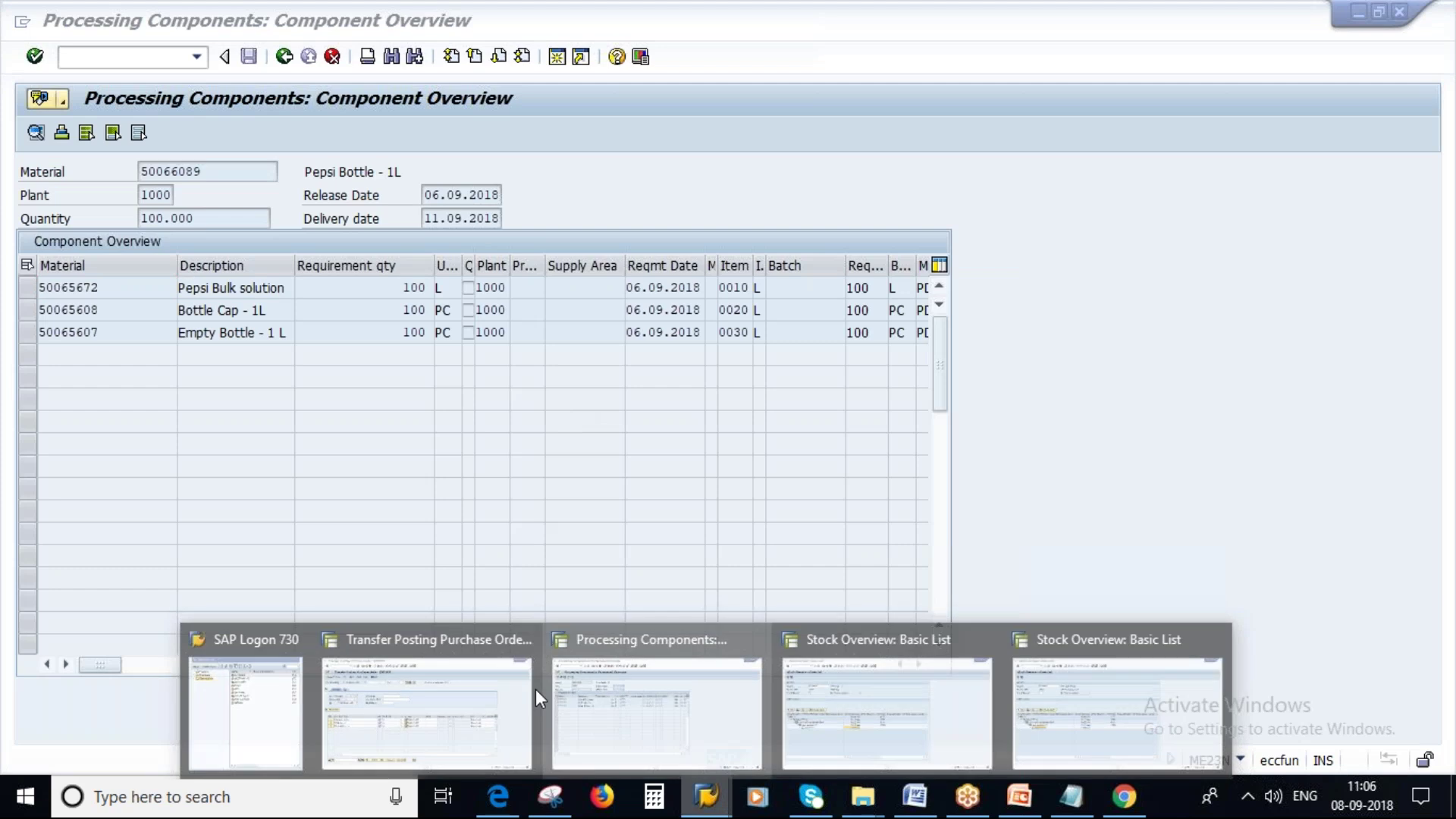
click(532, 689)
click(745, 429)
key(ctrl+v)
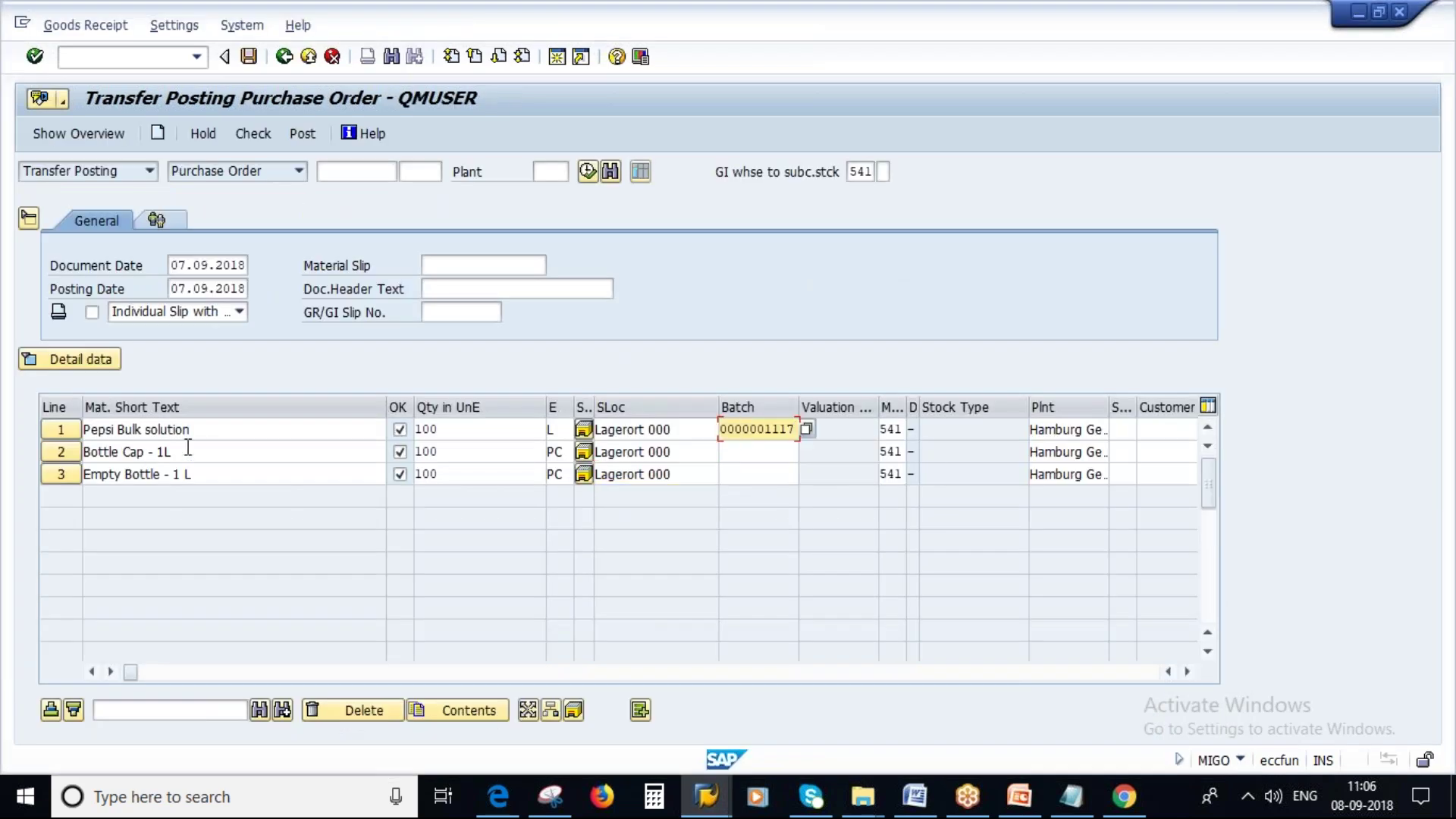
click(708, 812)
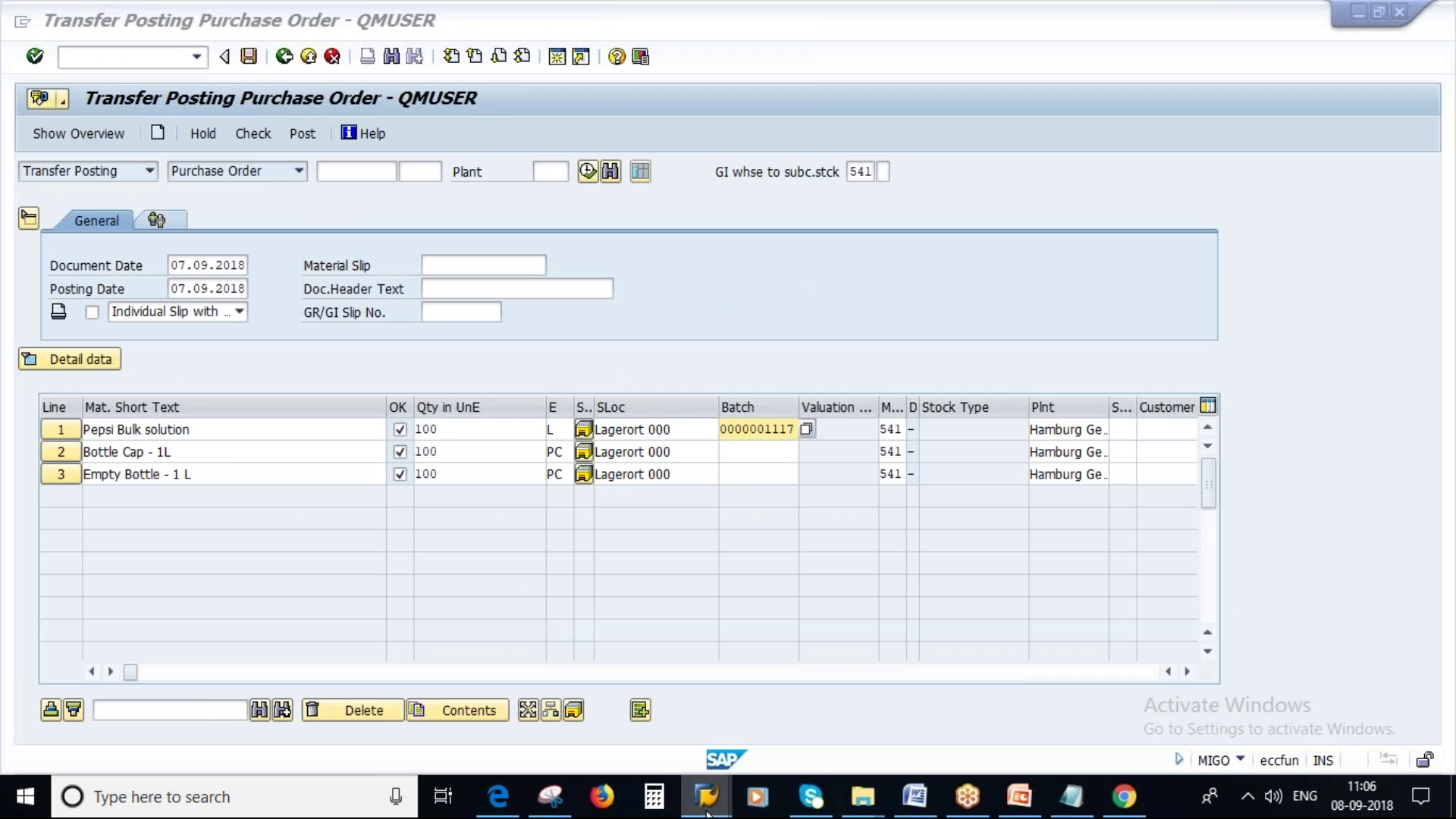
click(635, 679)
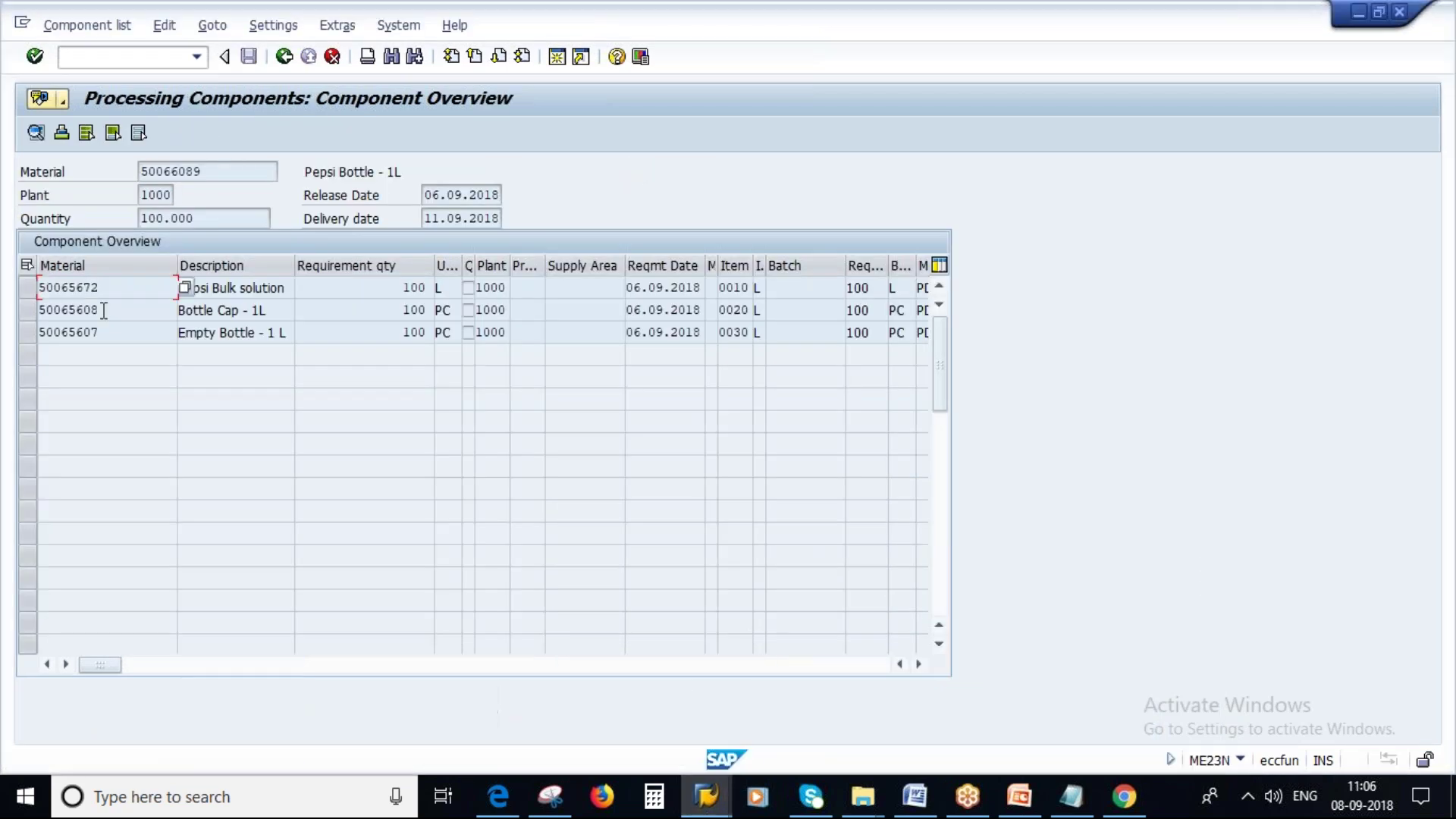
click(723, 805)
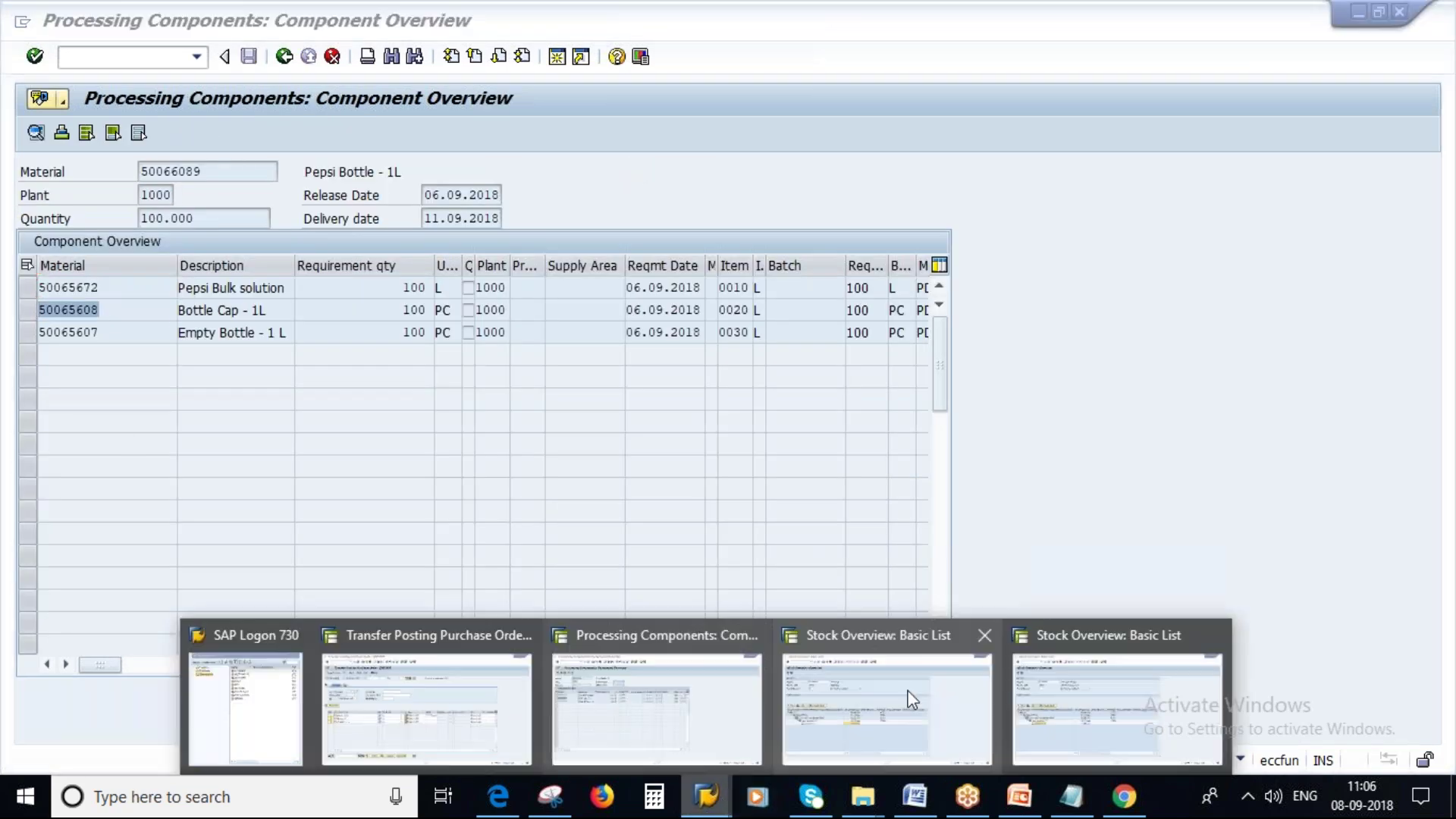
click(912, 699)
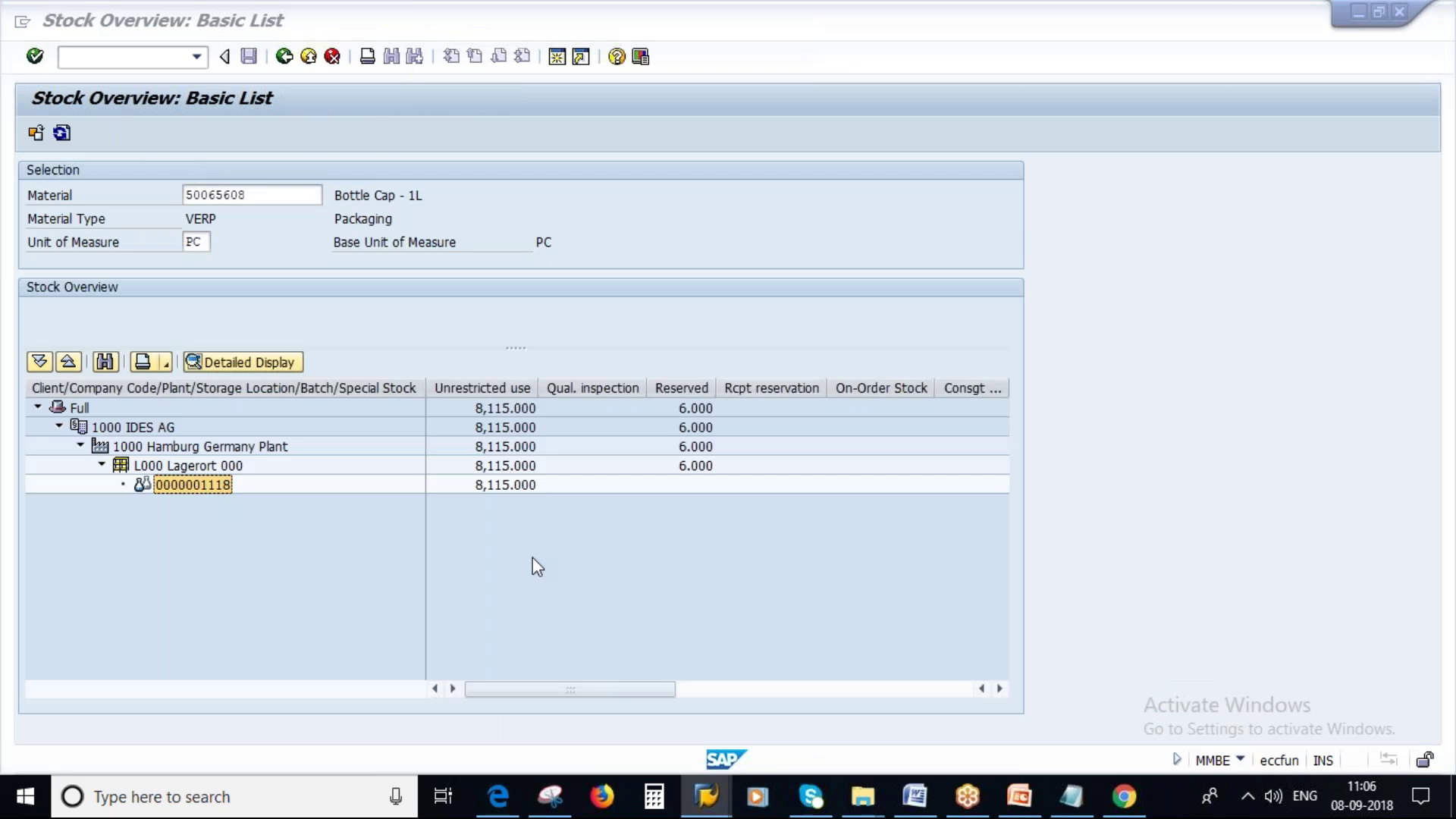
click(706, 797)
click(690, 754)
click(690, 754)
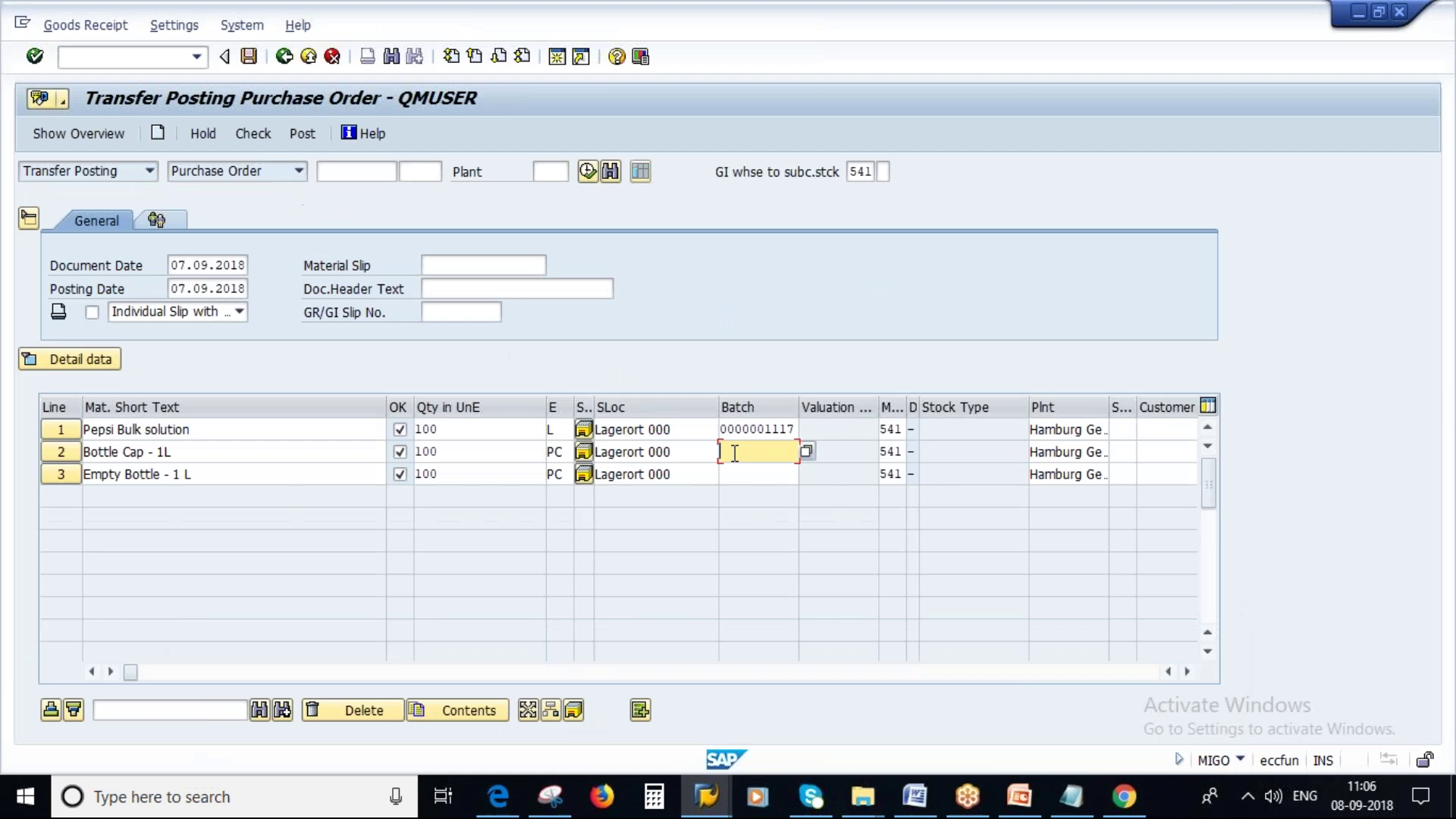
key(ctrl+v)
Step: Display the stock overview for Empty Bottle - 1 L material 50065607, taken from the component overview, and copy its batch number
click(713, 805)
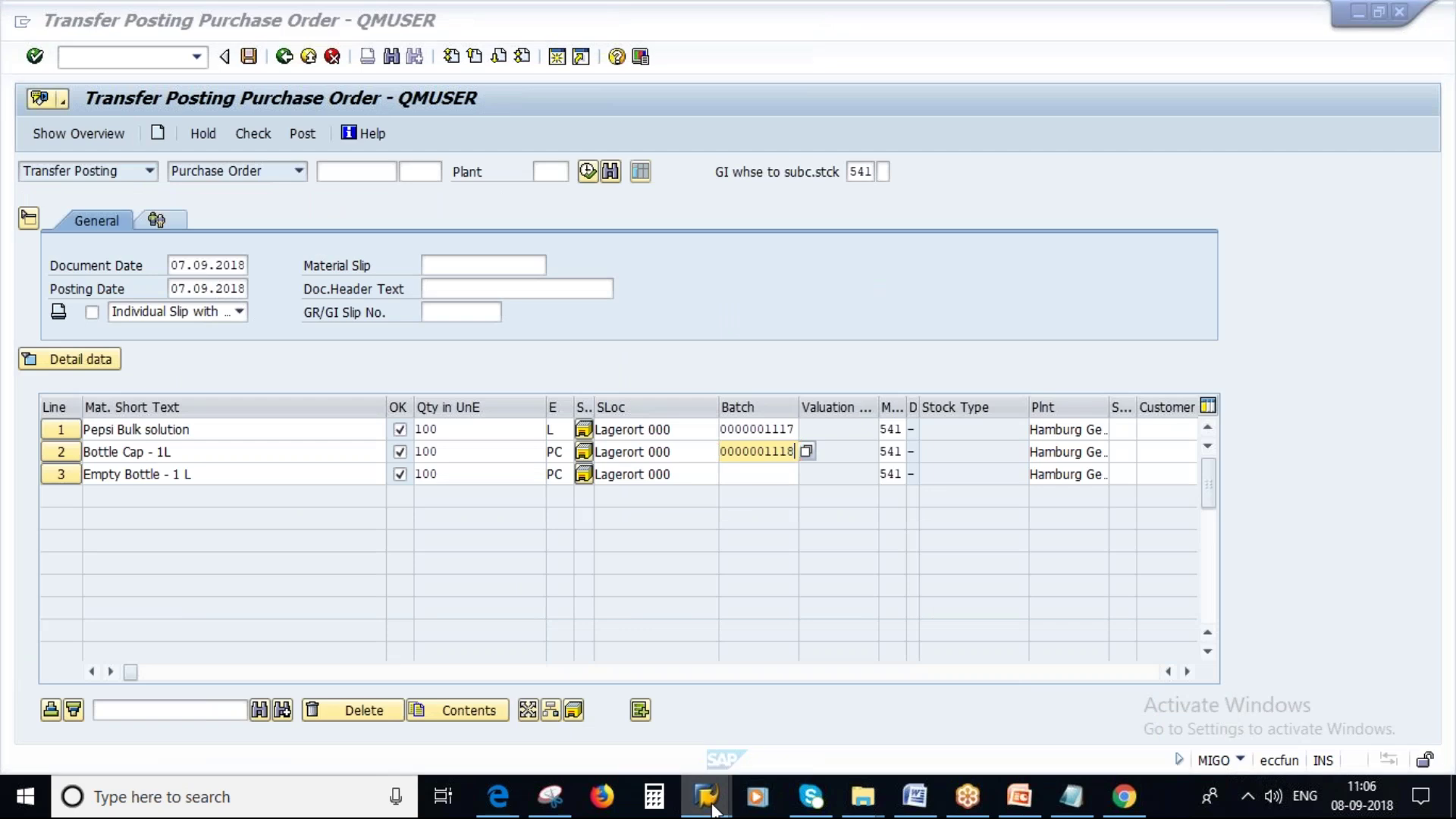
click(607, 754)
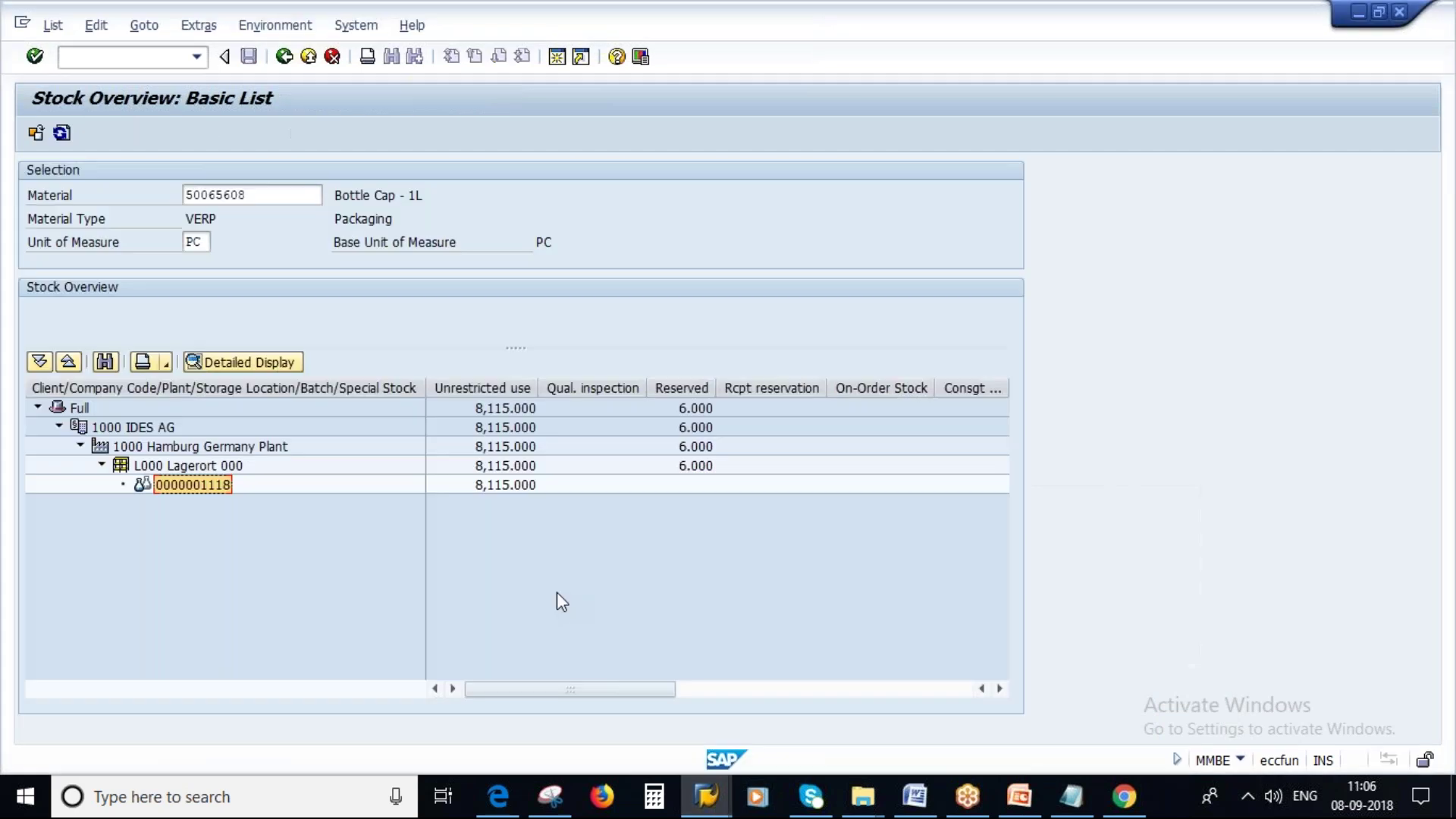
click(715, 810)
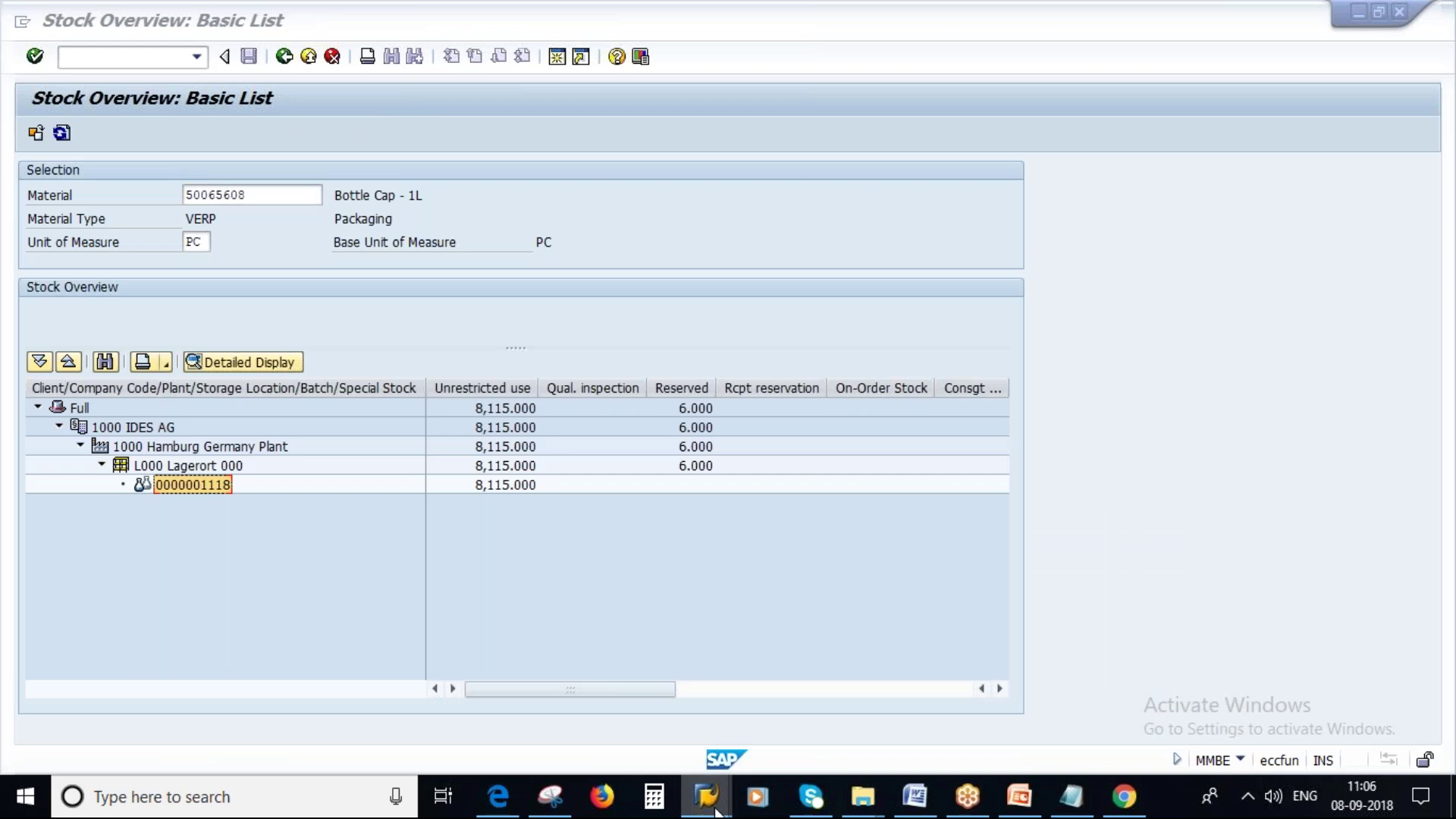
click(546, 735)
key(Down)
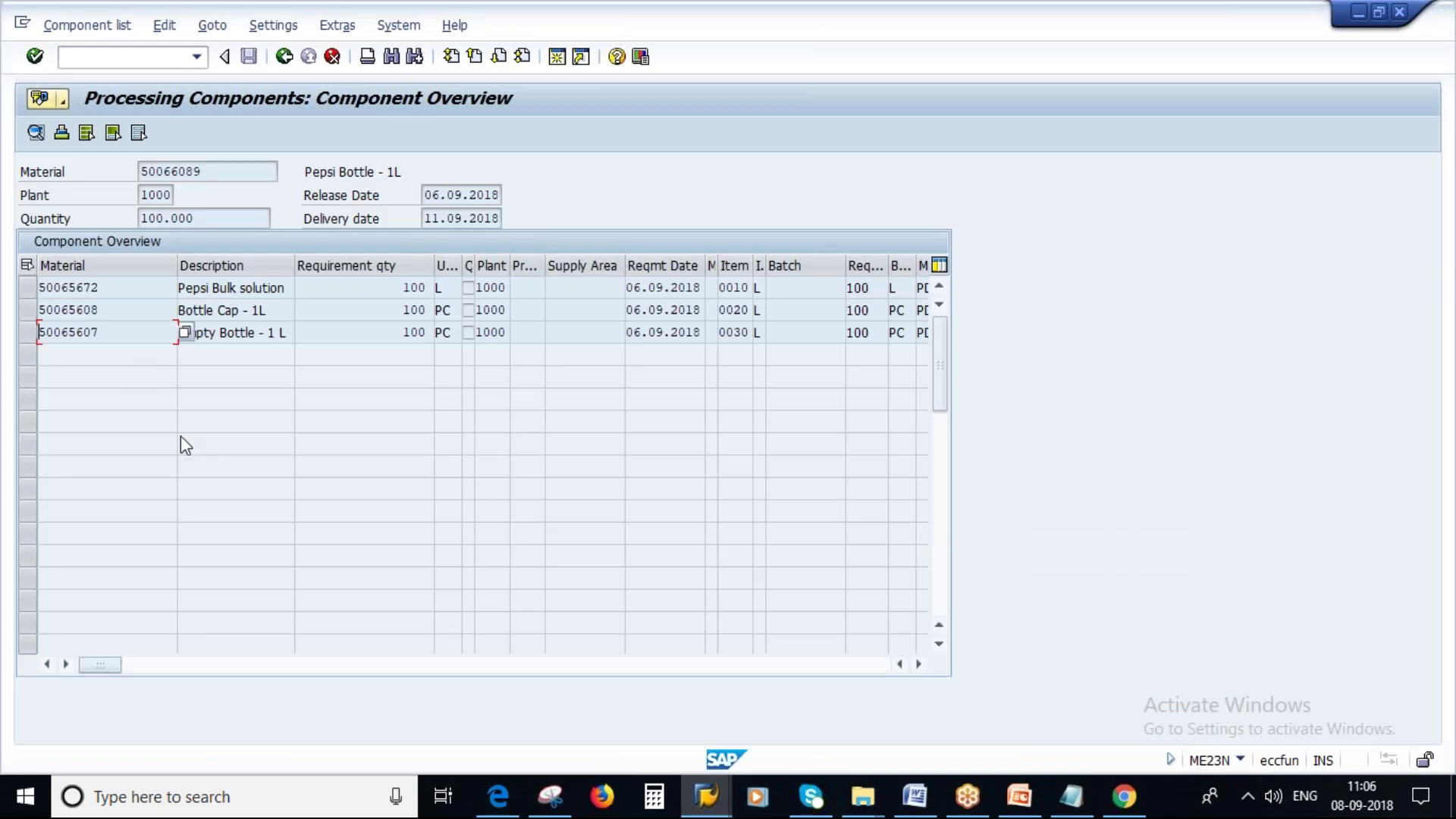
click(705, 806)
click(622, 728)
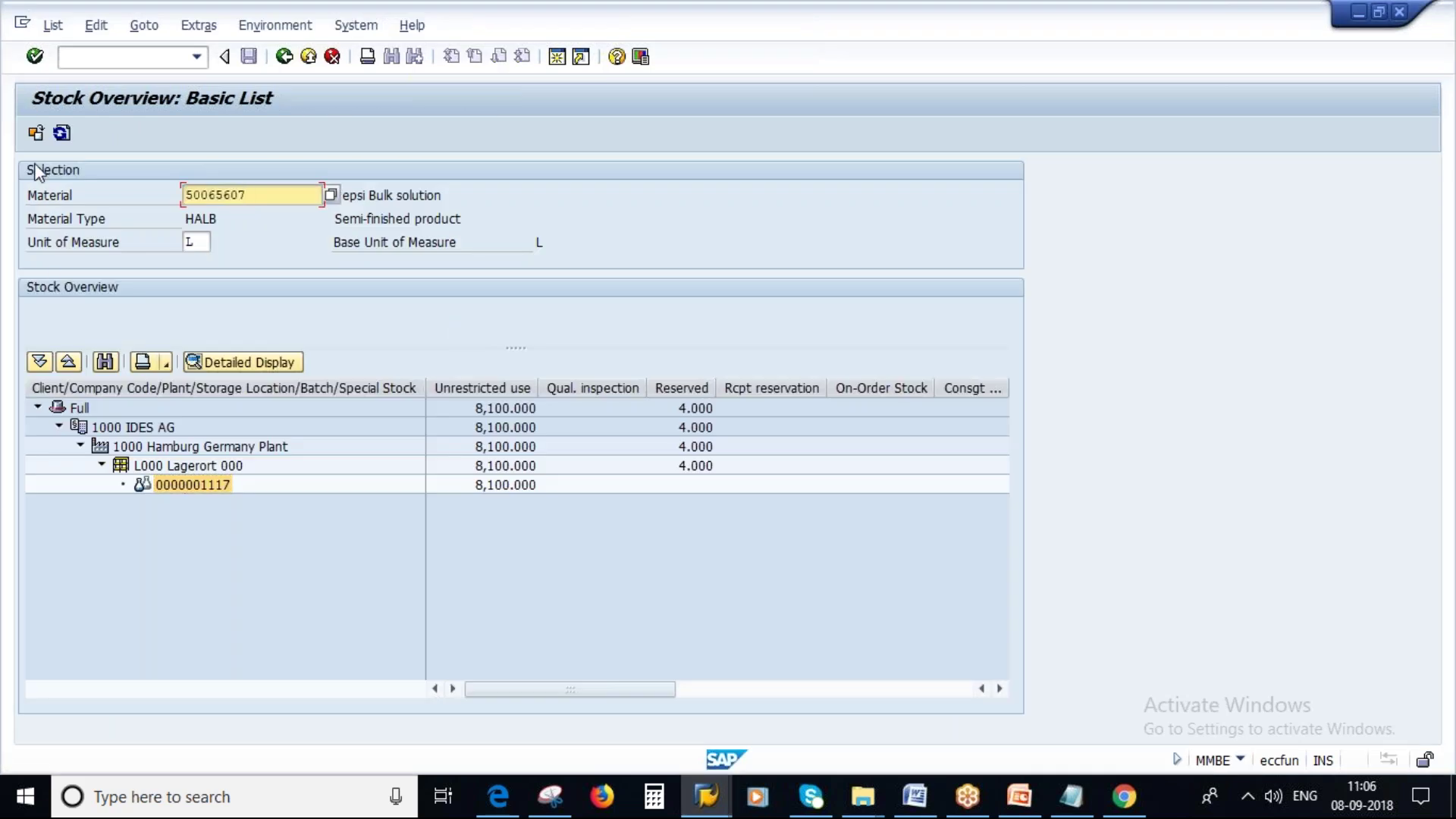
click(37, 135)
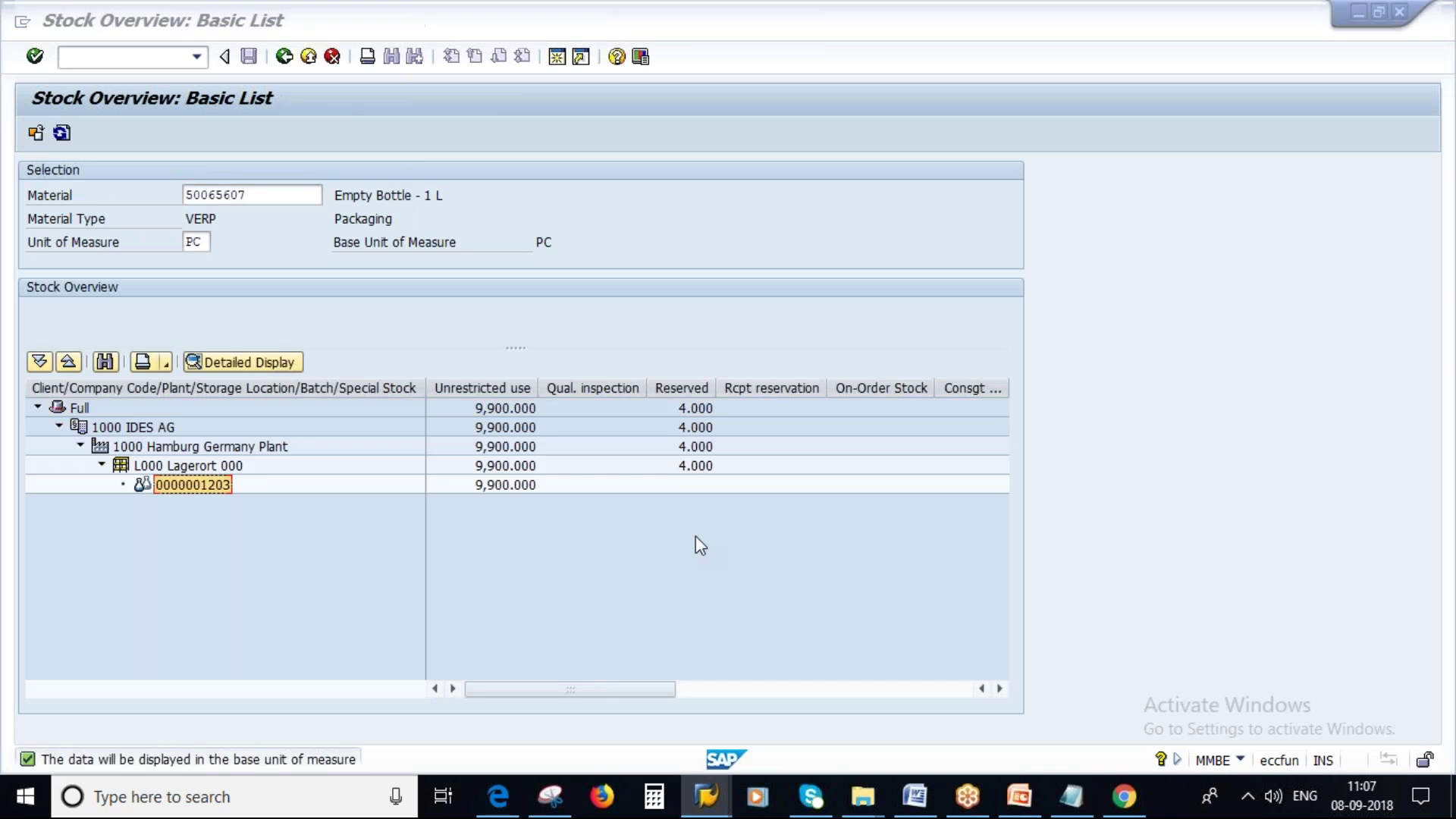
key(F3)
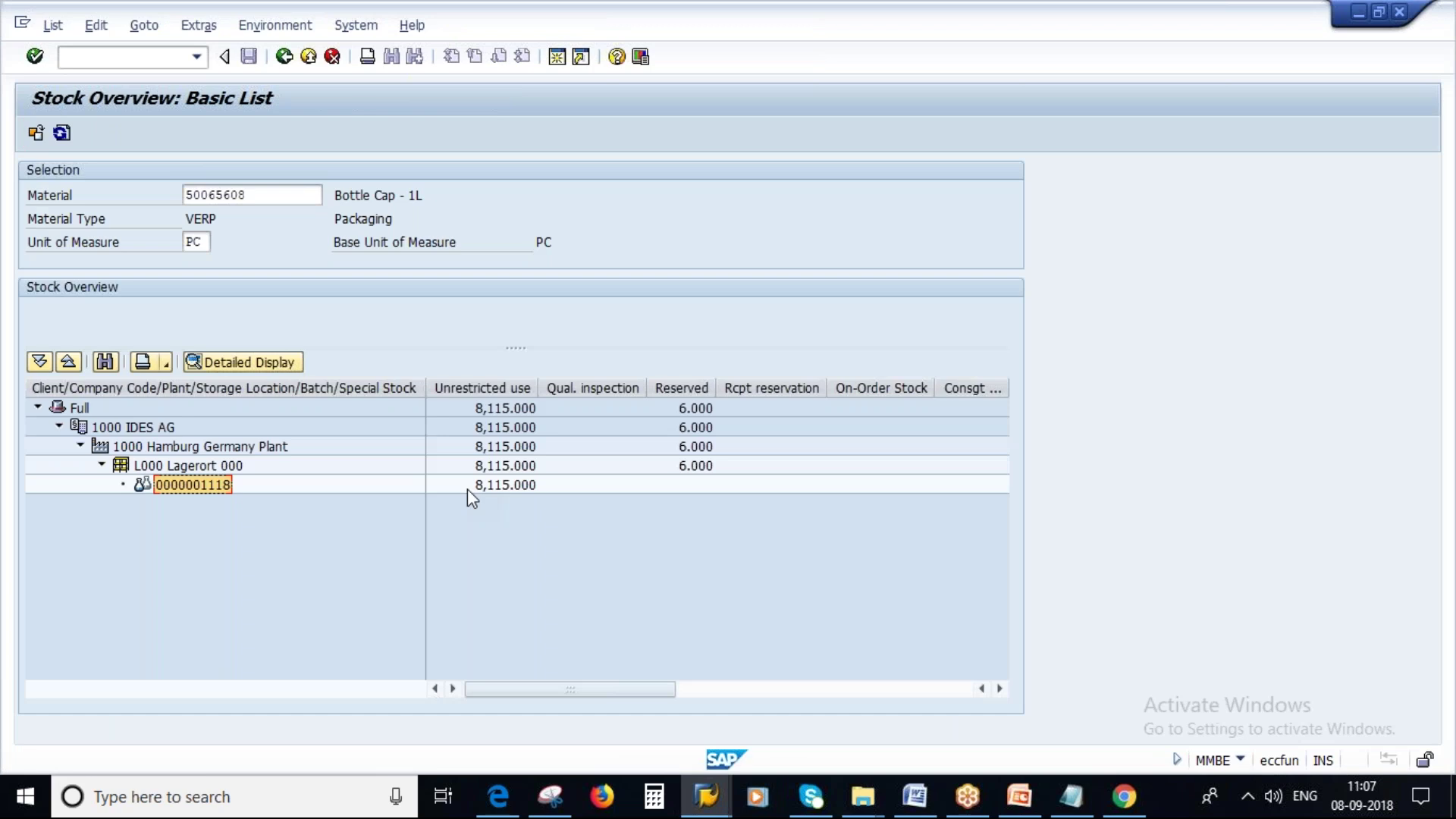
click(707, 800)
click(436, 676)
click(747, 474)
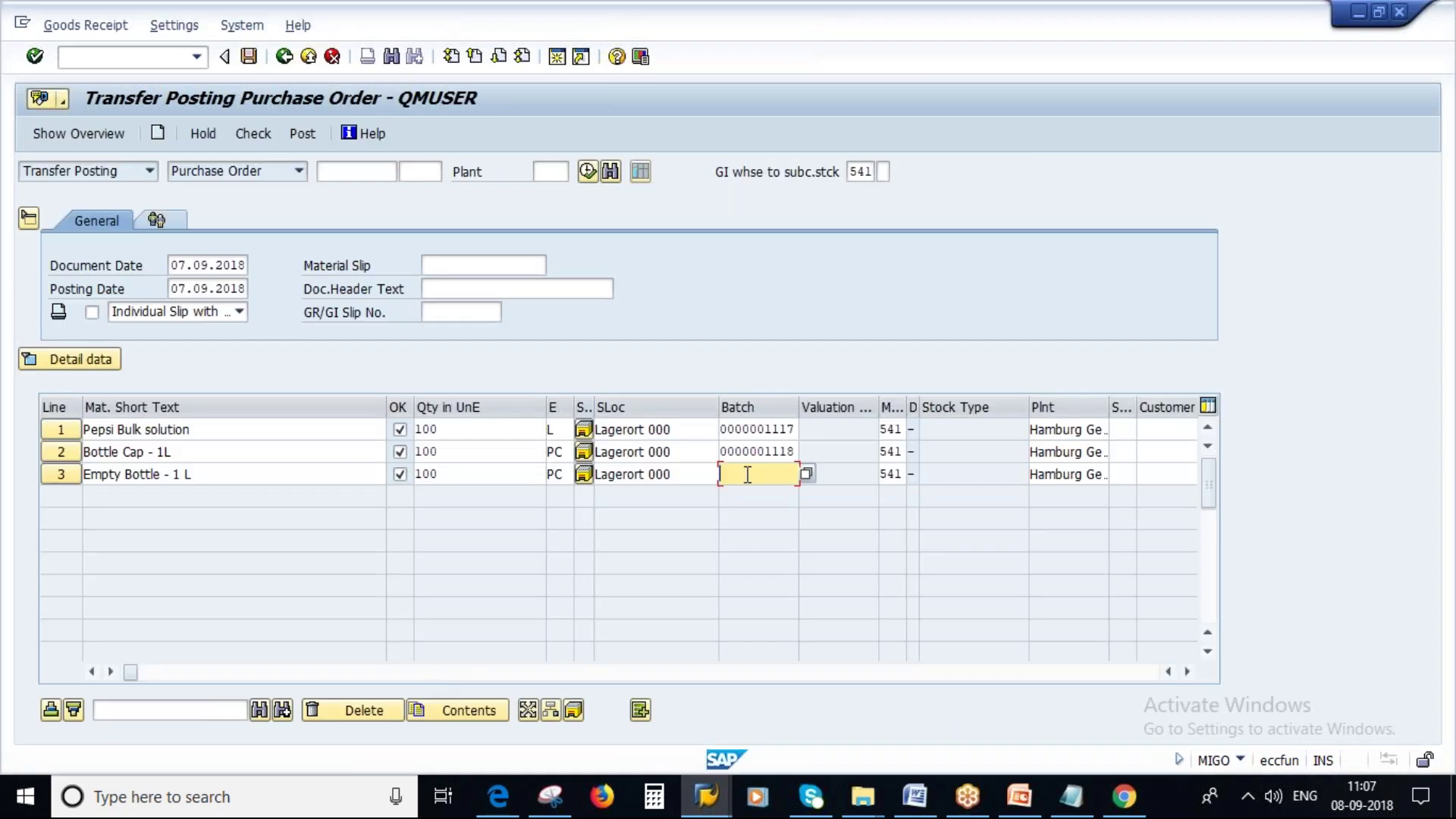
key(ctrl+v)
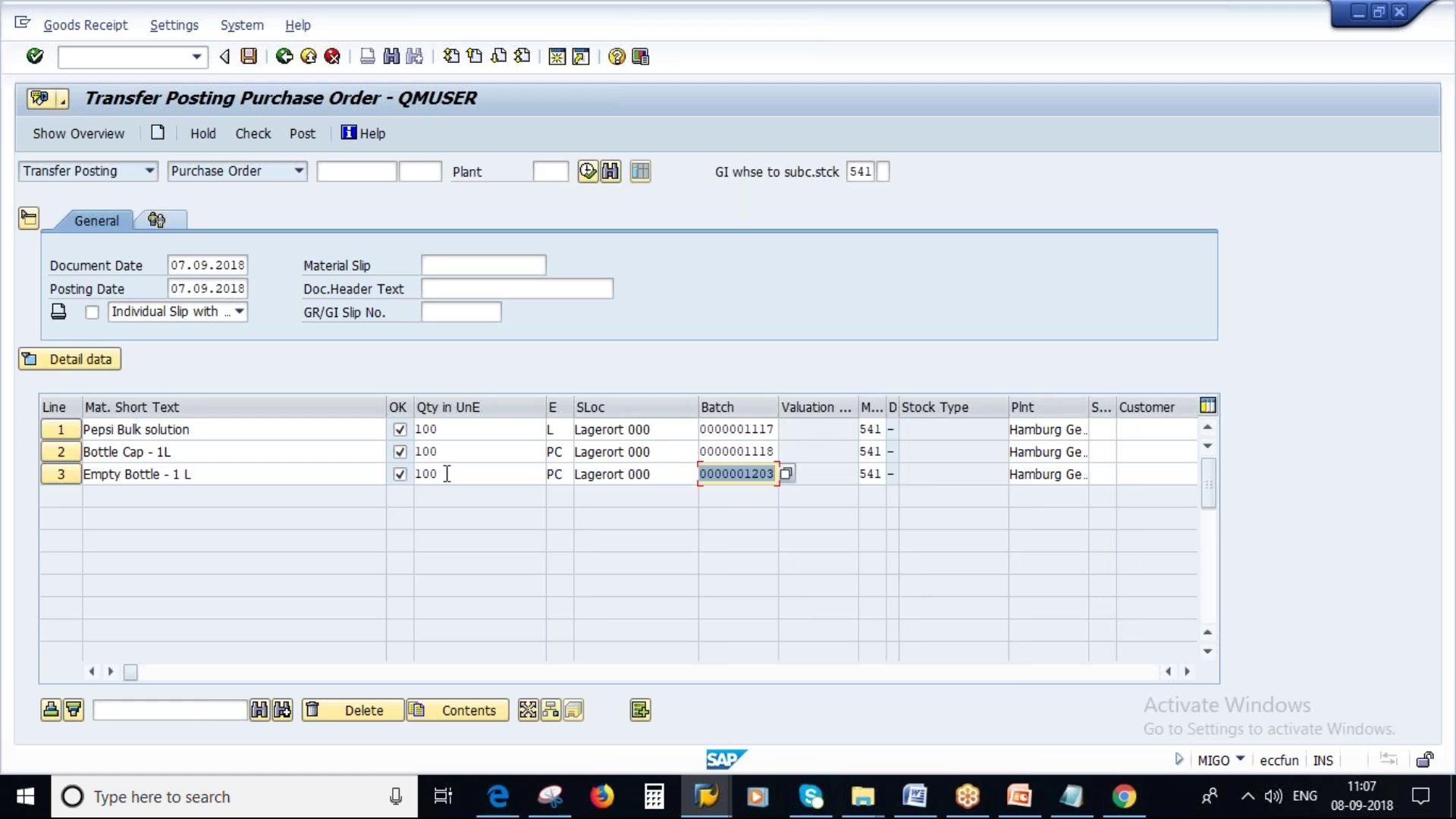
Step: Examine the unrestricted-use stock of the Bottle Cap - 1L batch in the stock overview
click(717, 802)
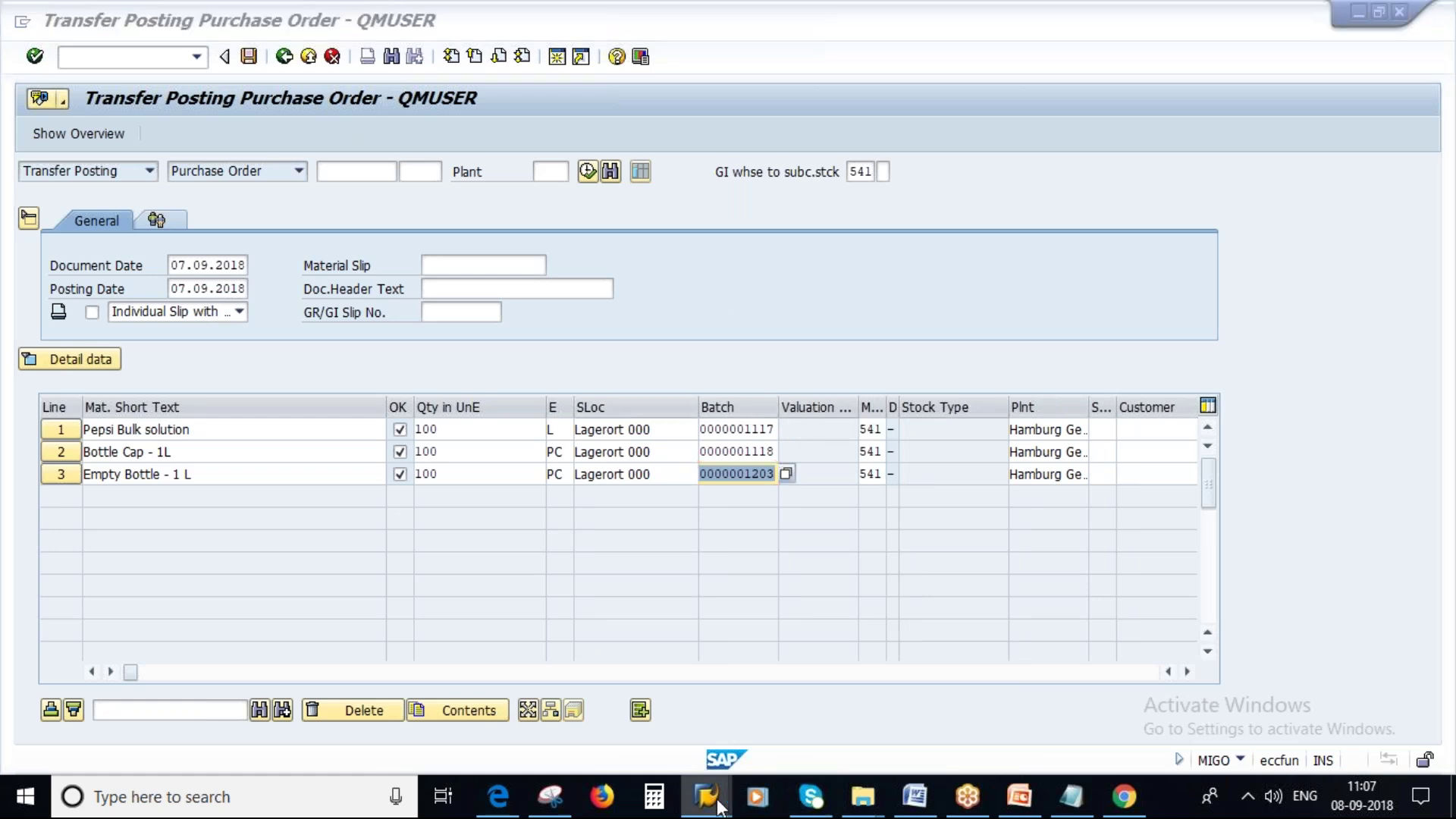
click(1213, 637)
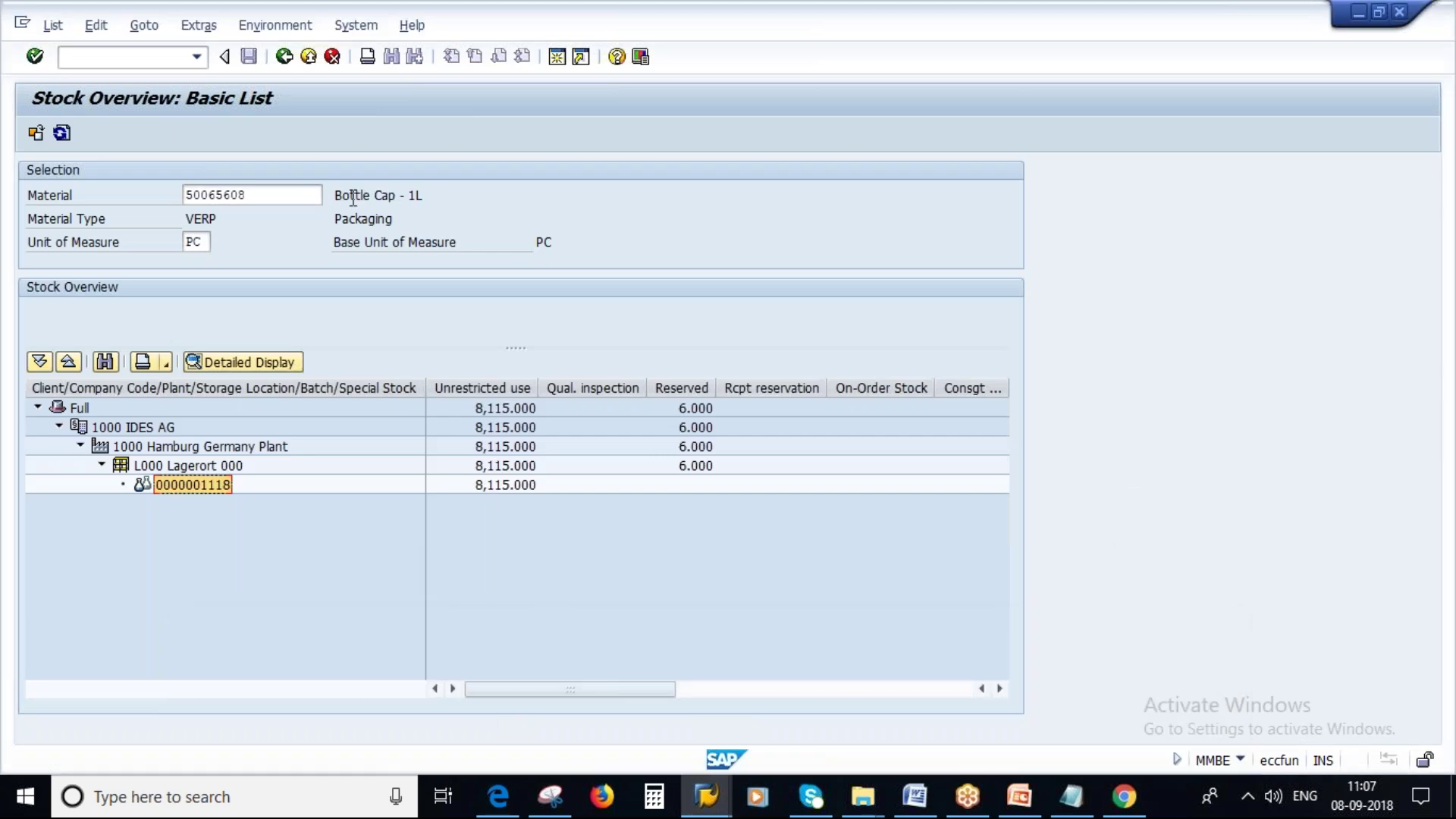
click(501, 487)
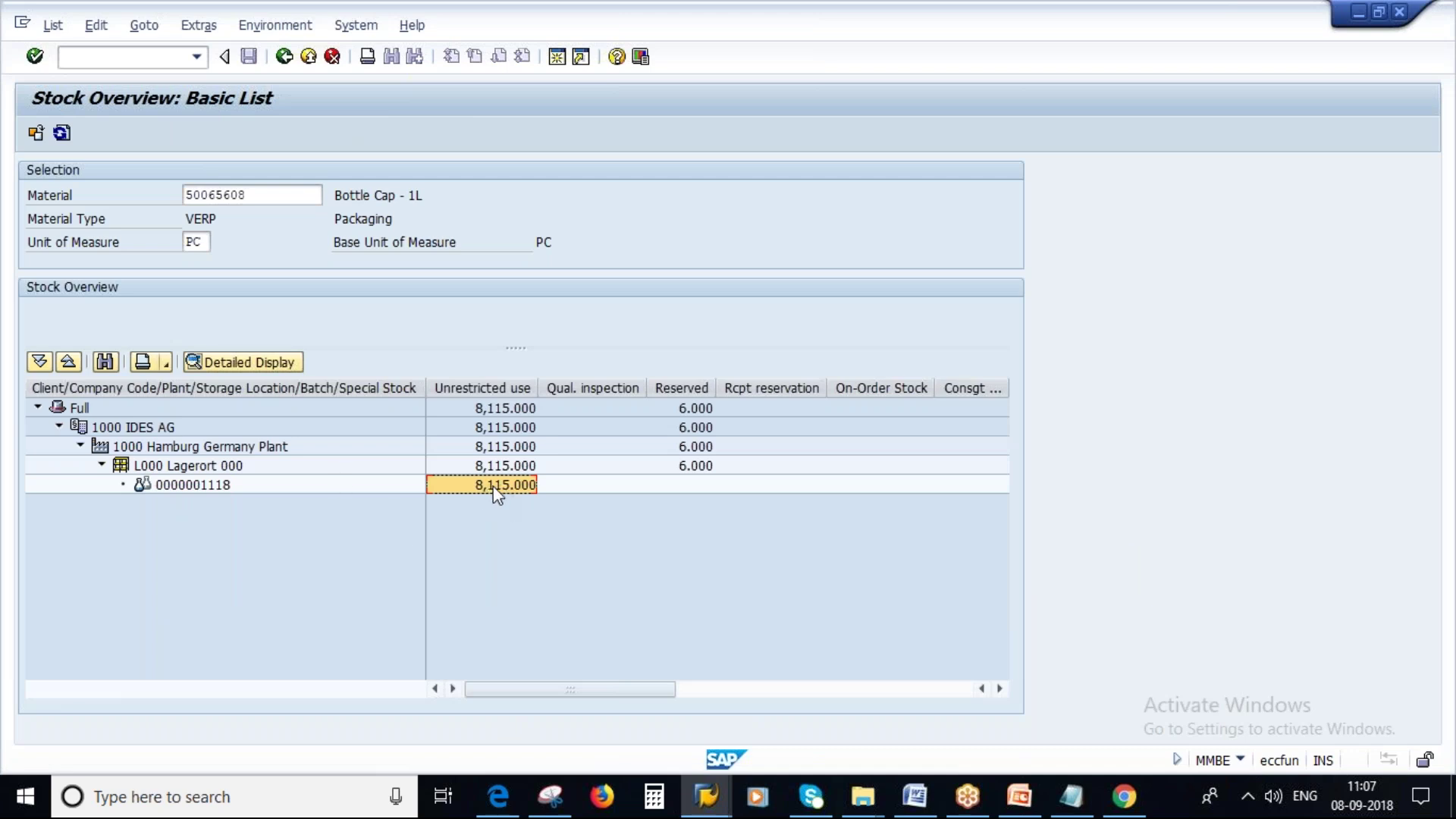
Step: Switch to PowerPoint and view the Stock of Material Provided to Vendor and GR for Subcontracting Order slides
click(1021, 798)
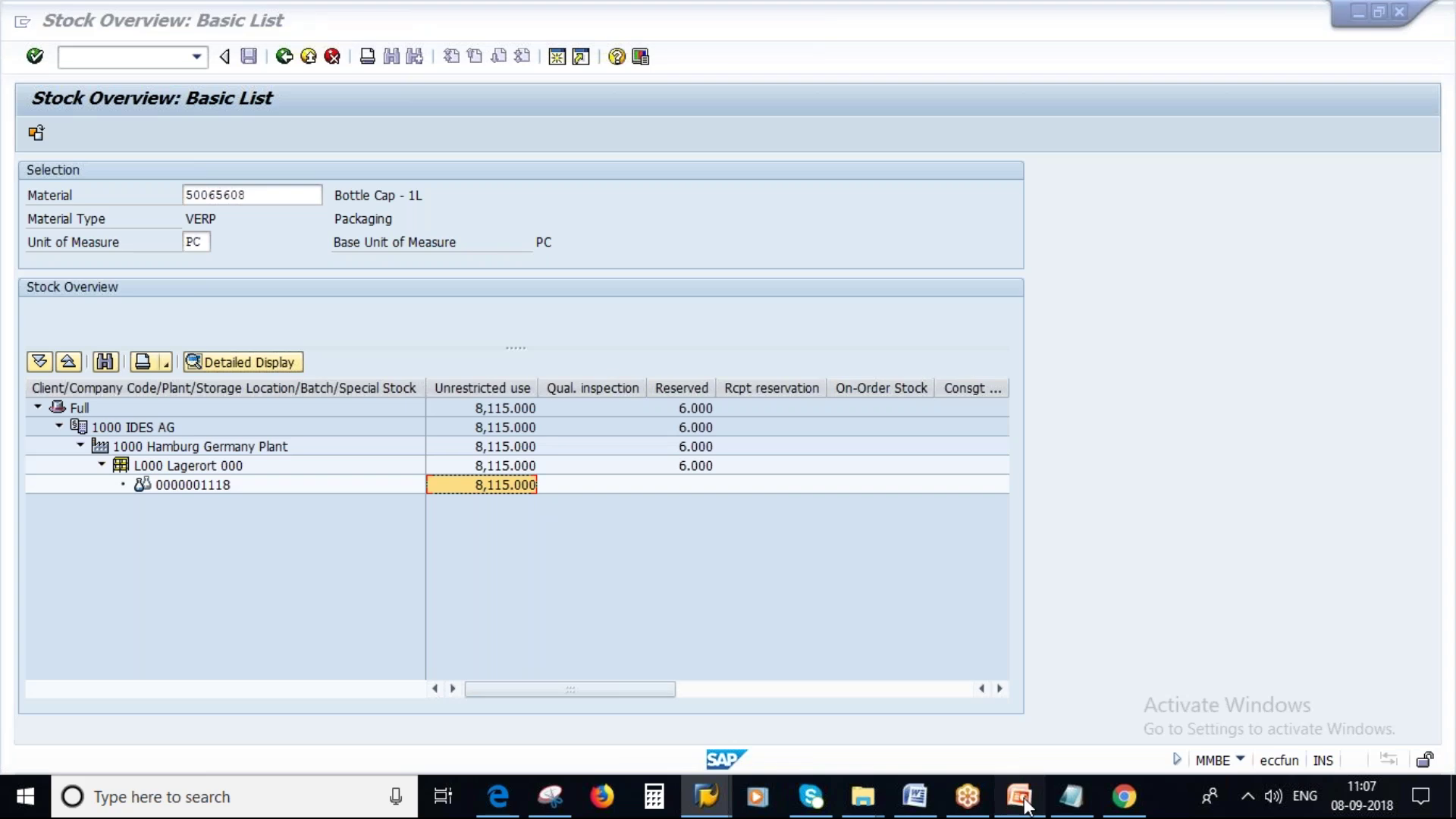
click(1024, 802)
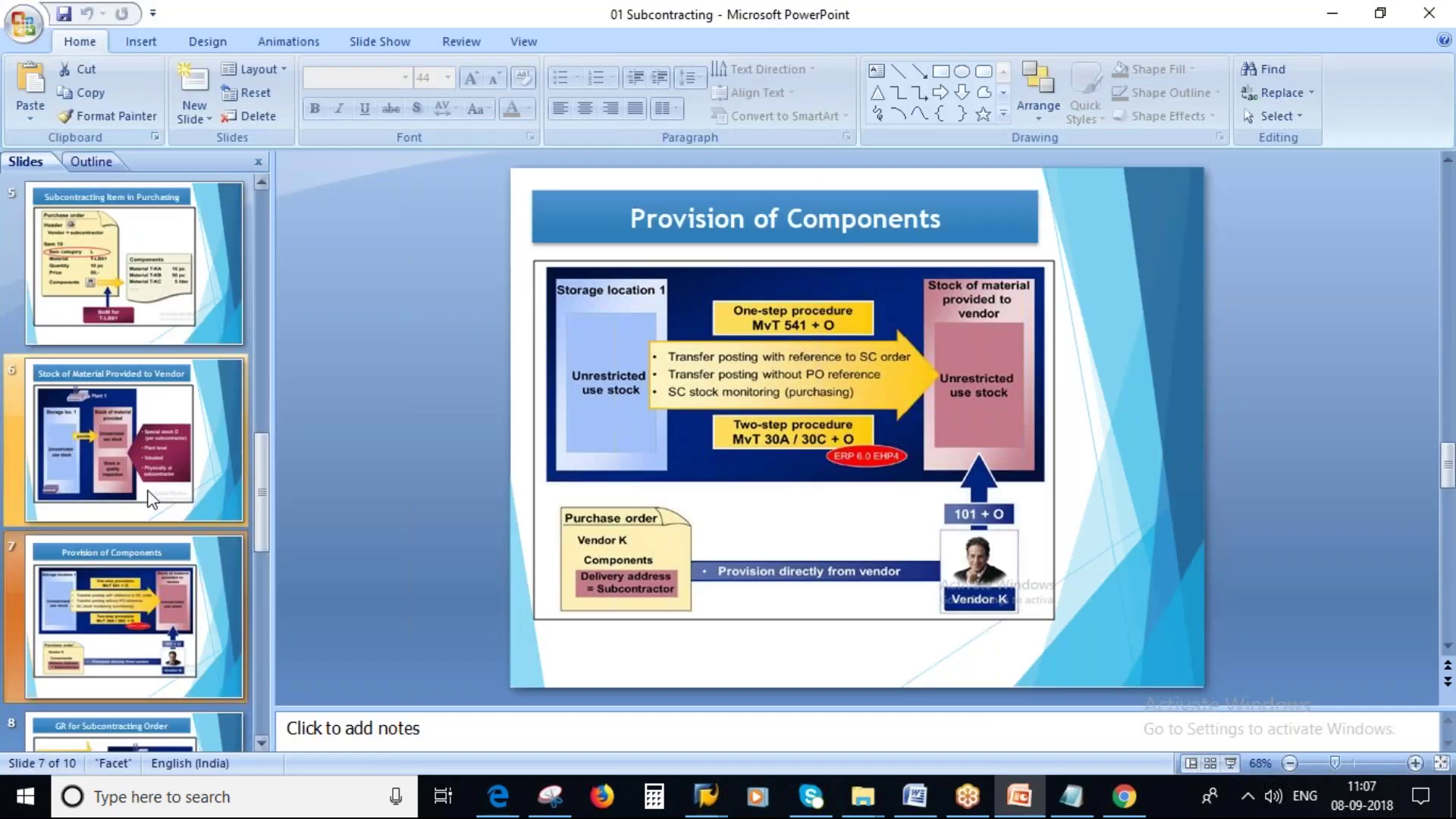
click(152, 500)
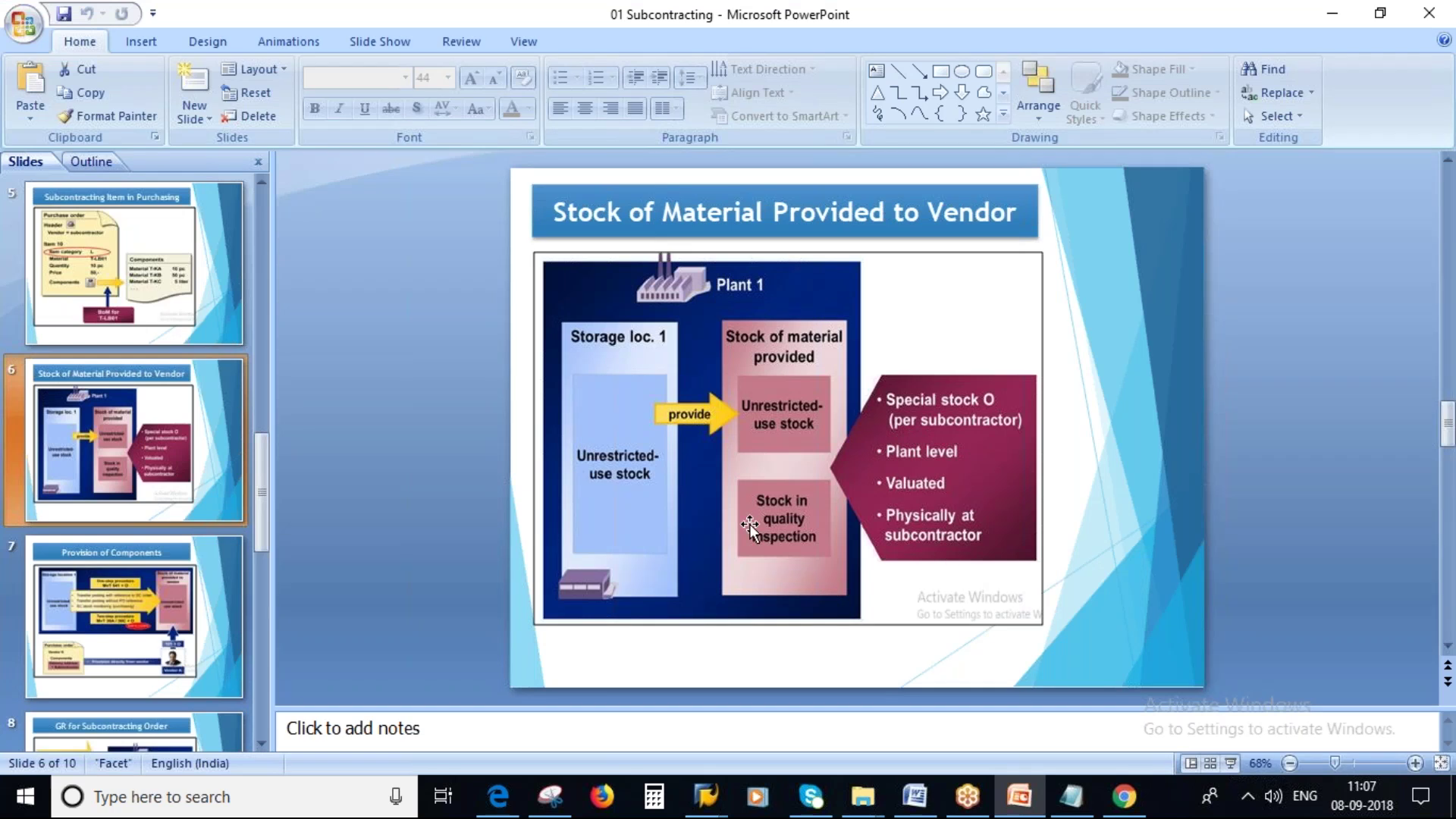
scroll(159, 584, down, 2)
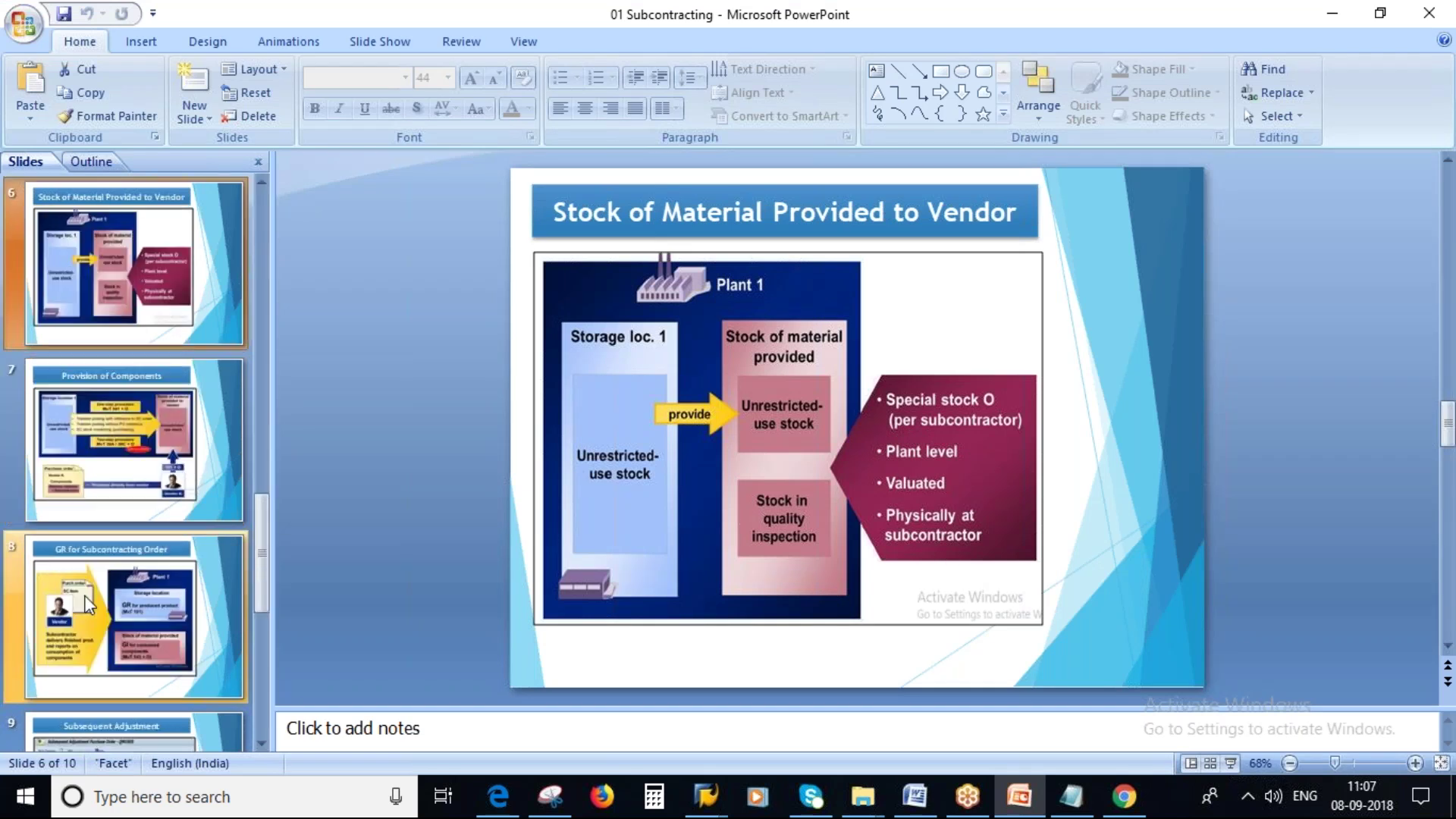
click(89, 604)
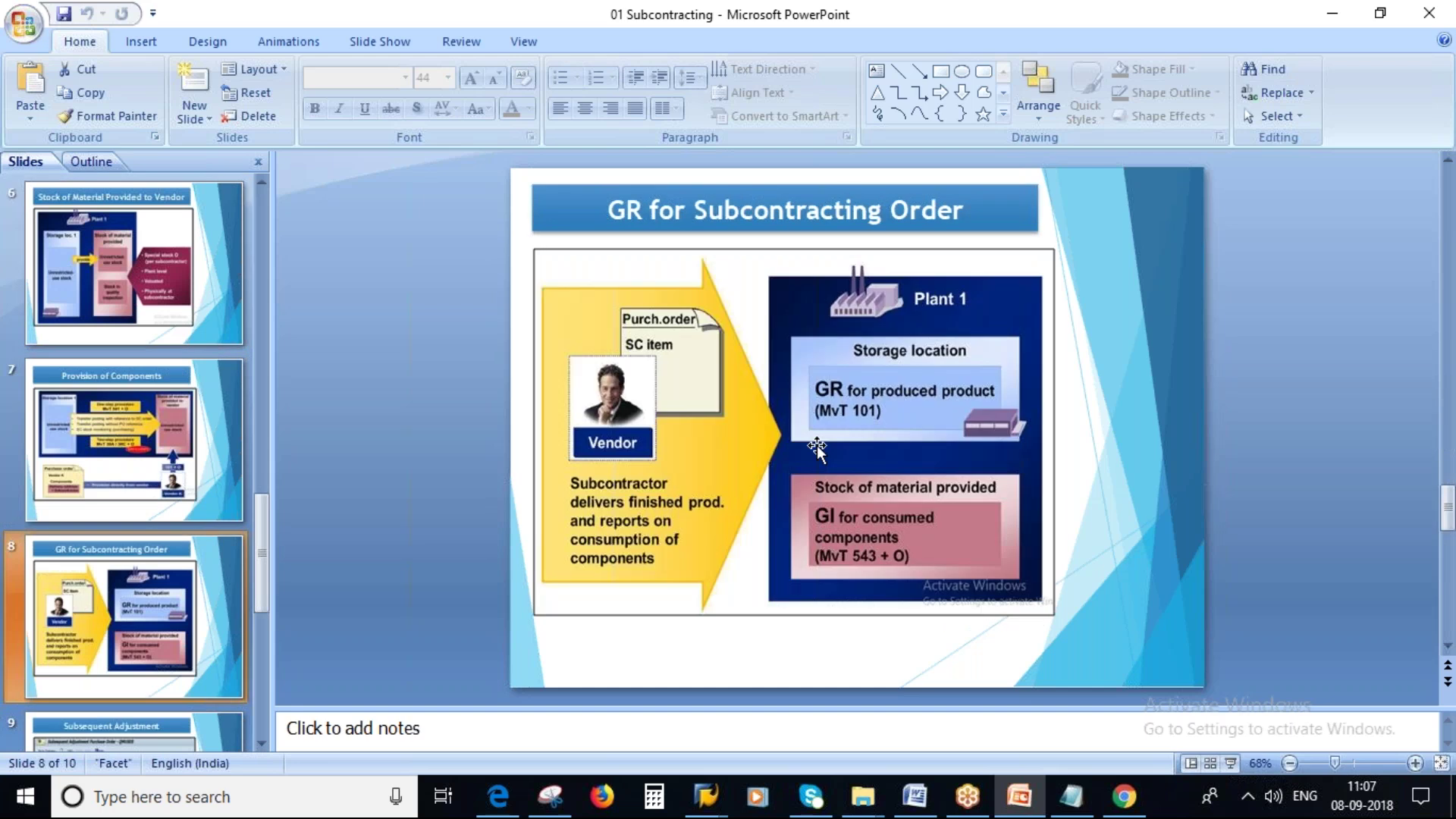
Step: Switch back to the SAP transfer posting, check the document and close the resulting log
click(717, 800)
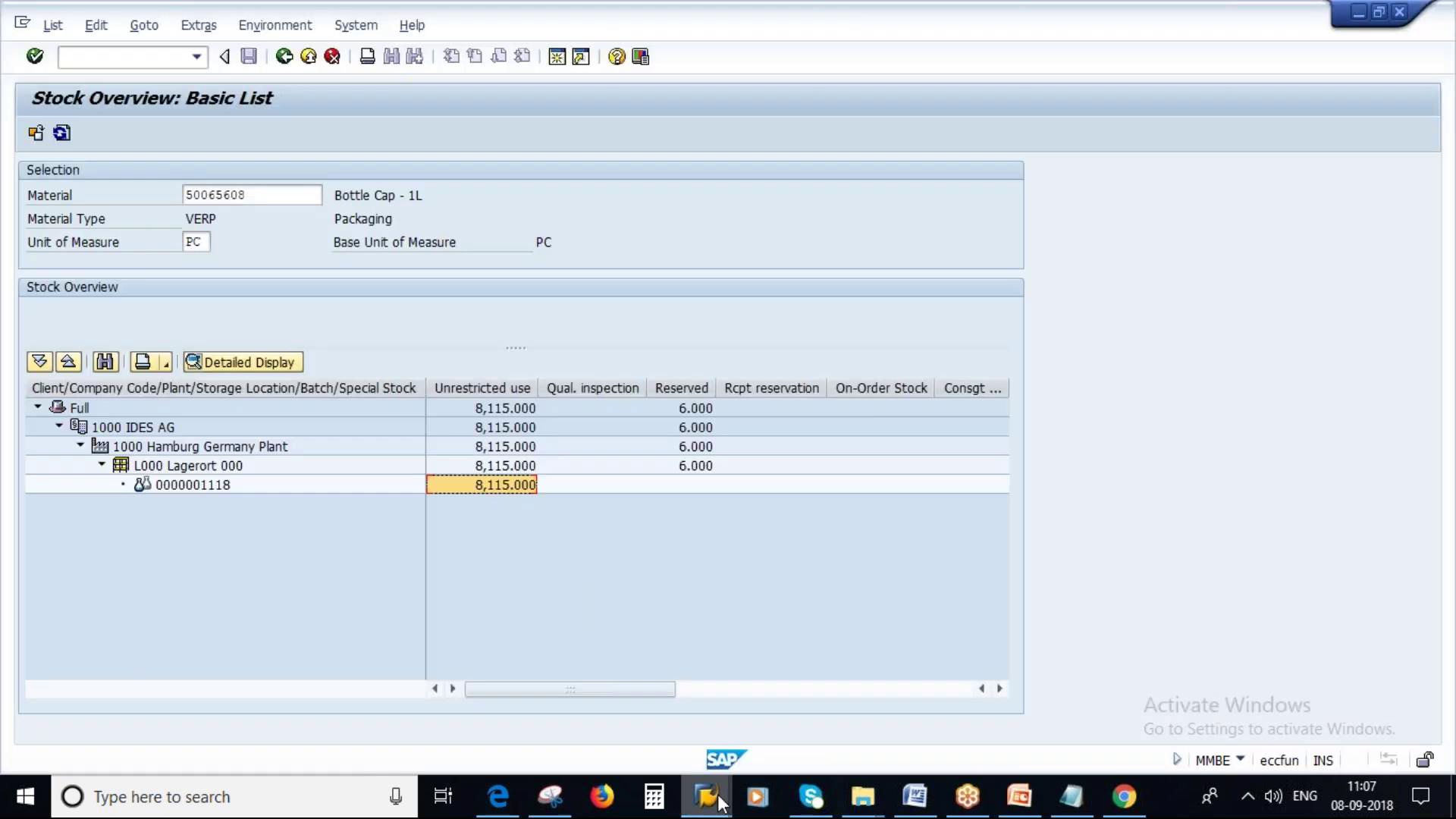
key(alt+Tab)
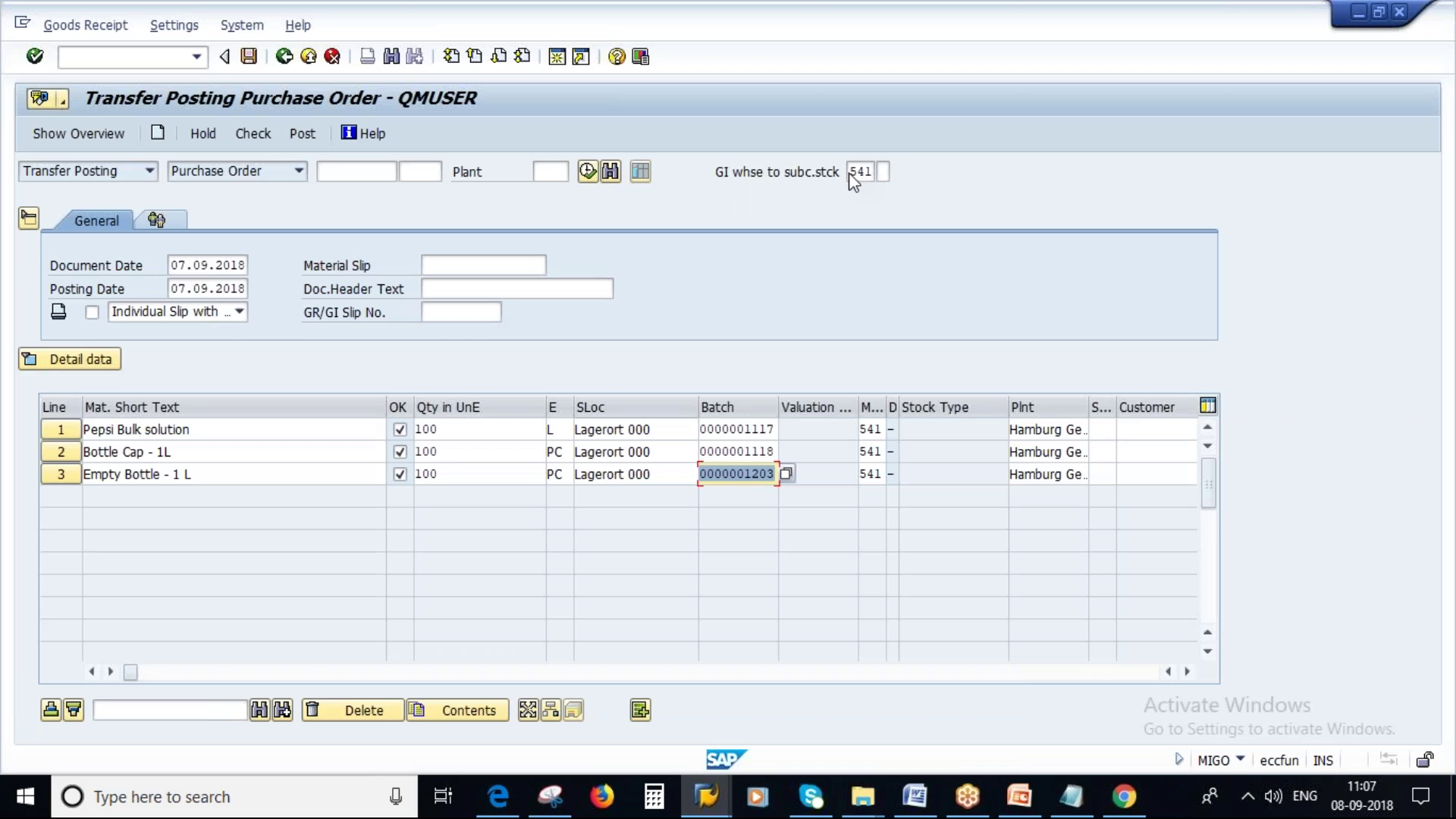
key(Return)
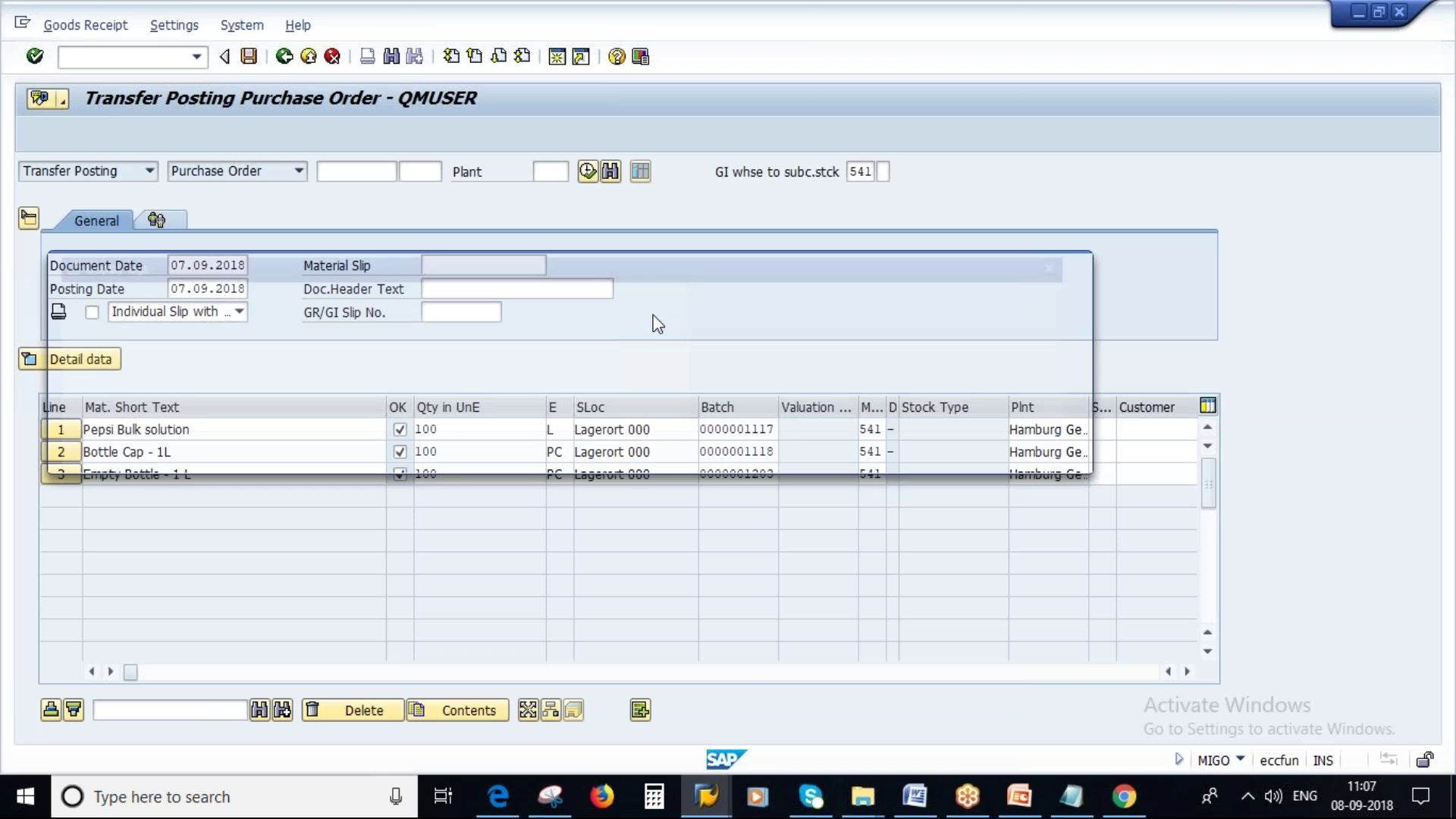
key(Return)
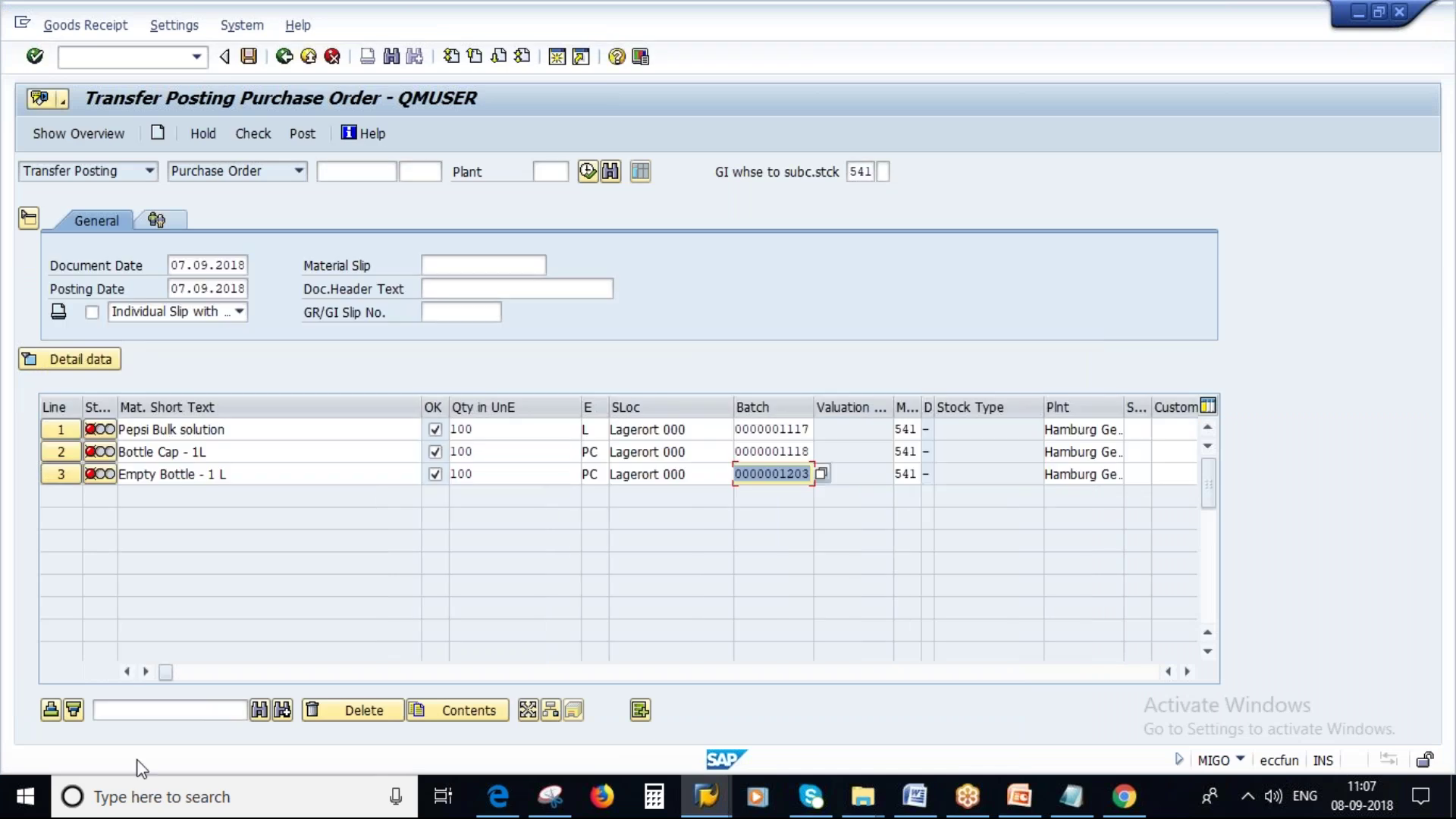
Step: Open the Pepsi Bulk solution item's partner details and look up the vendor number in the subcontracting purchase order
click(79, 358)
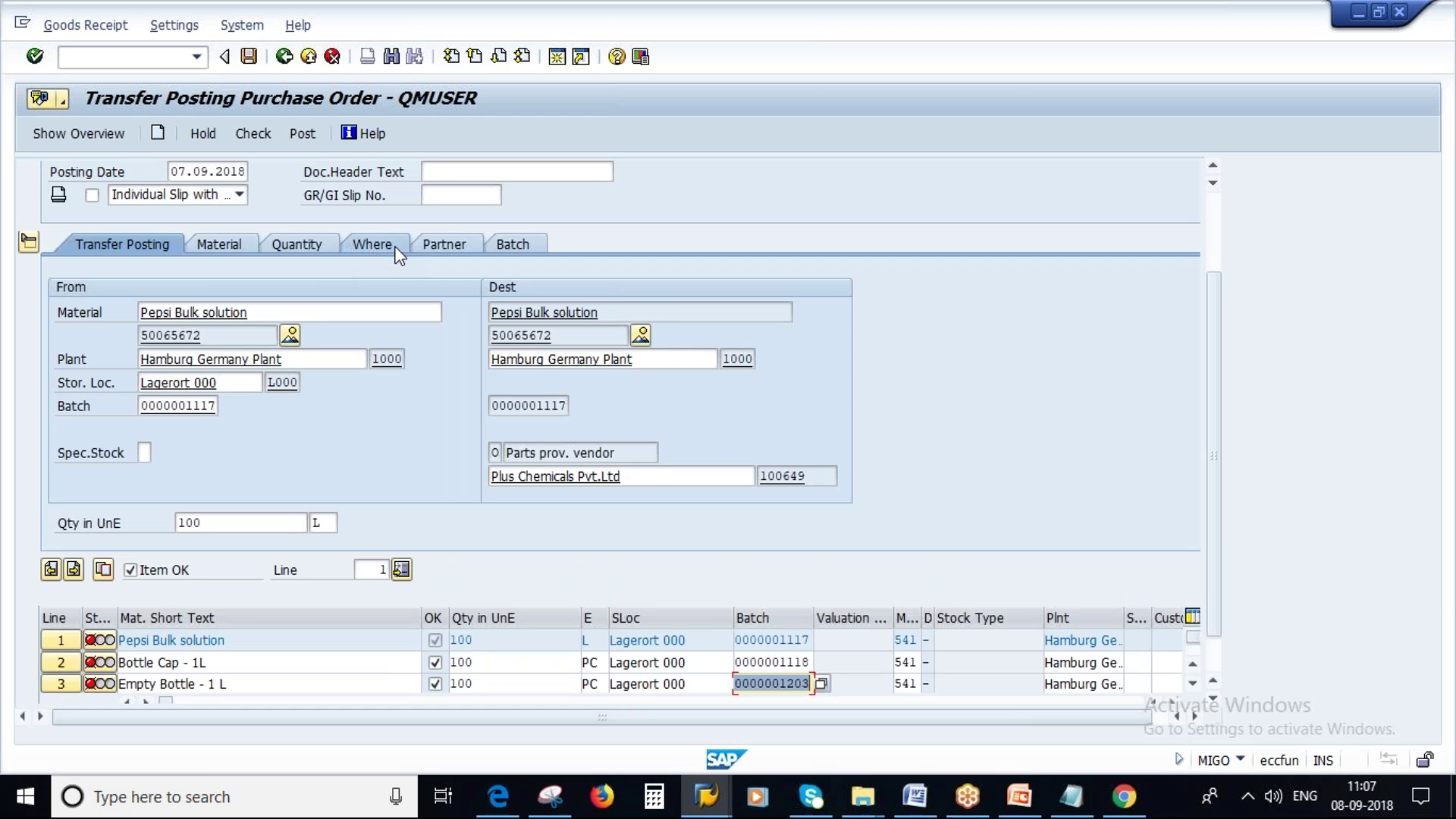
click(443, 244)
click(438, 289)
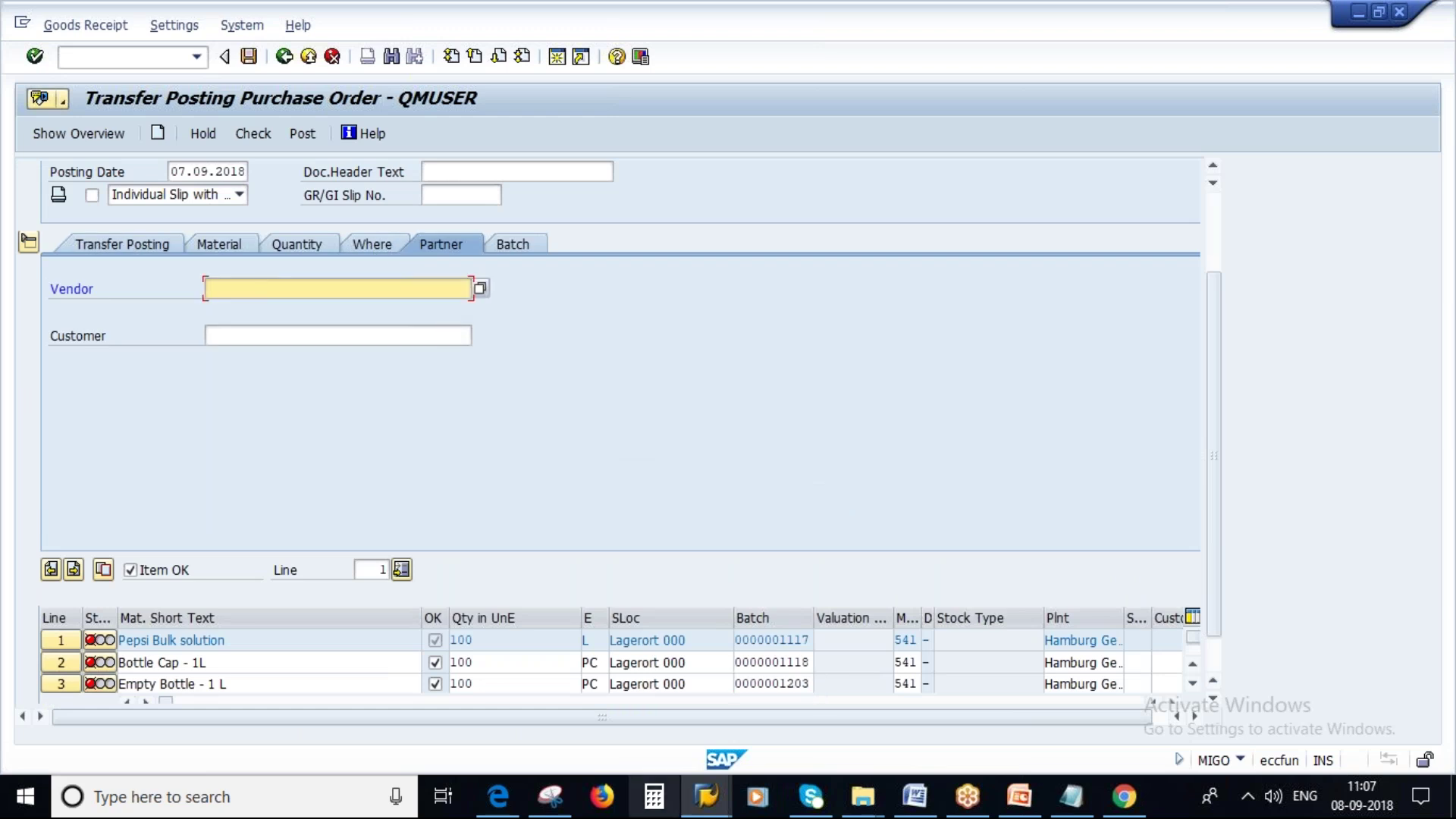
click(719, 800)
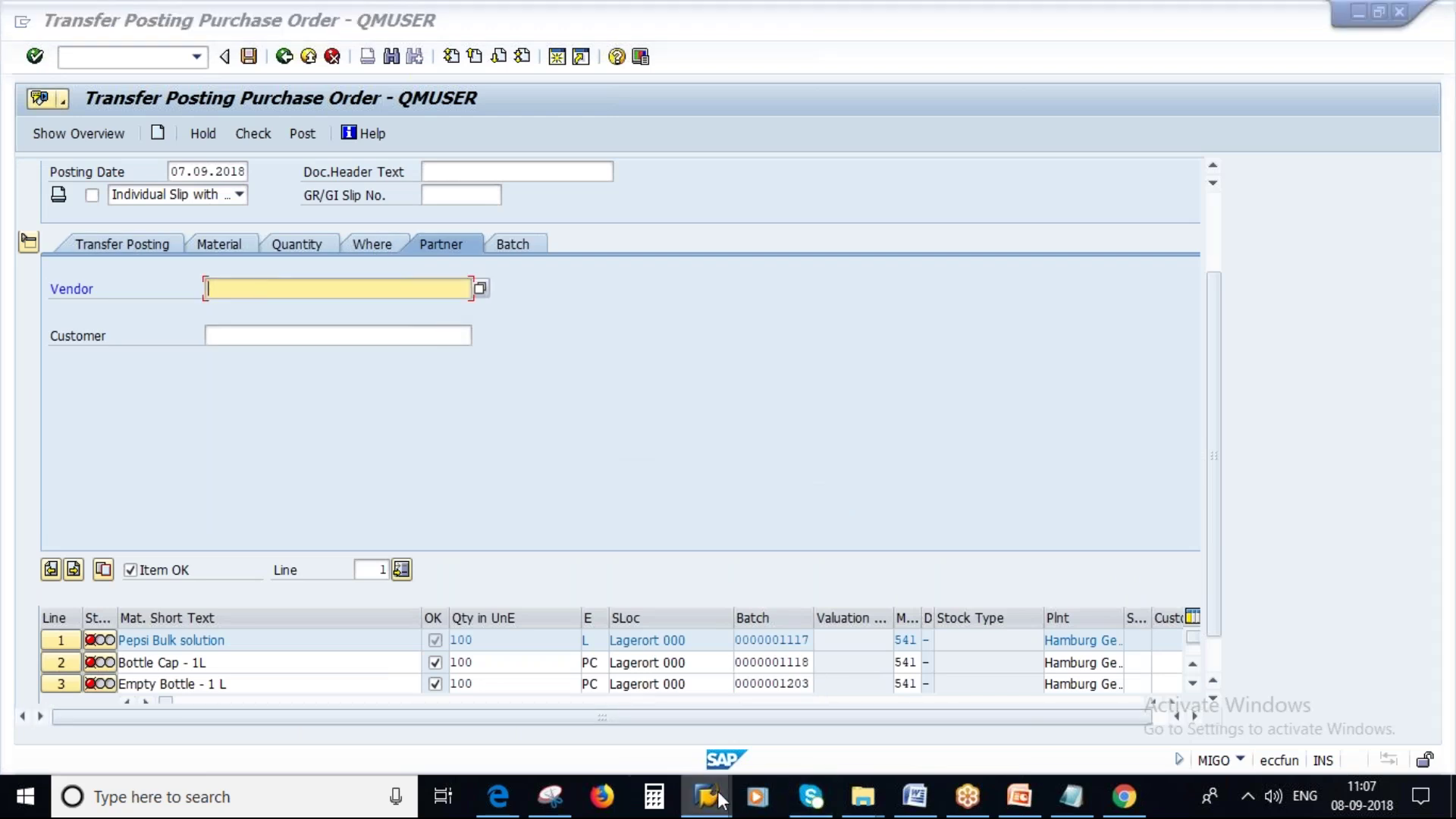
click(751, 667)
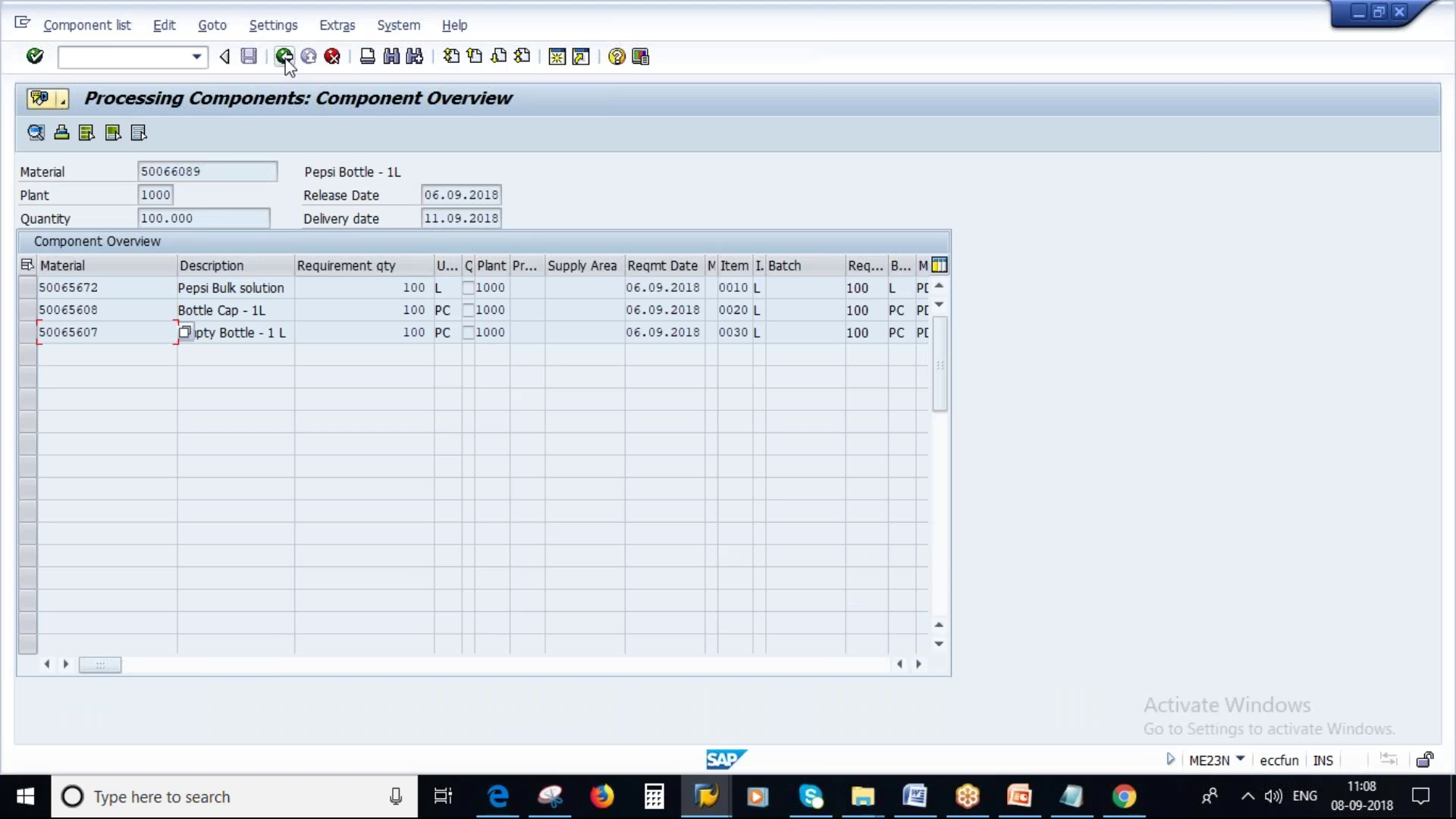
click(285, 61)
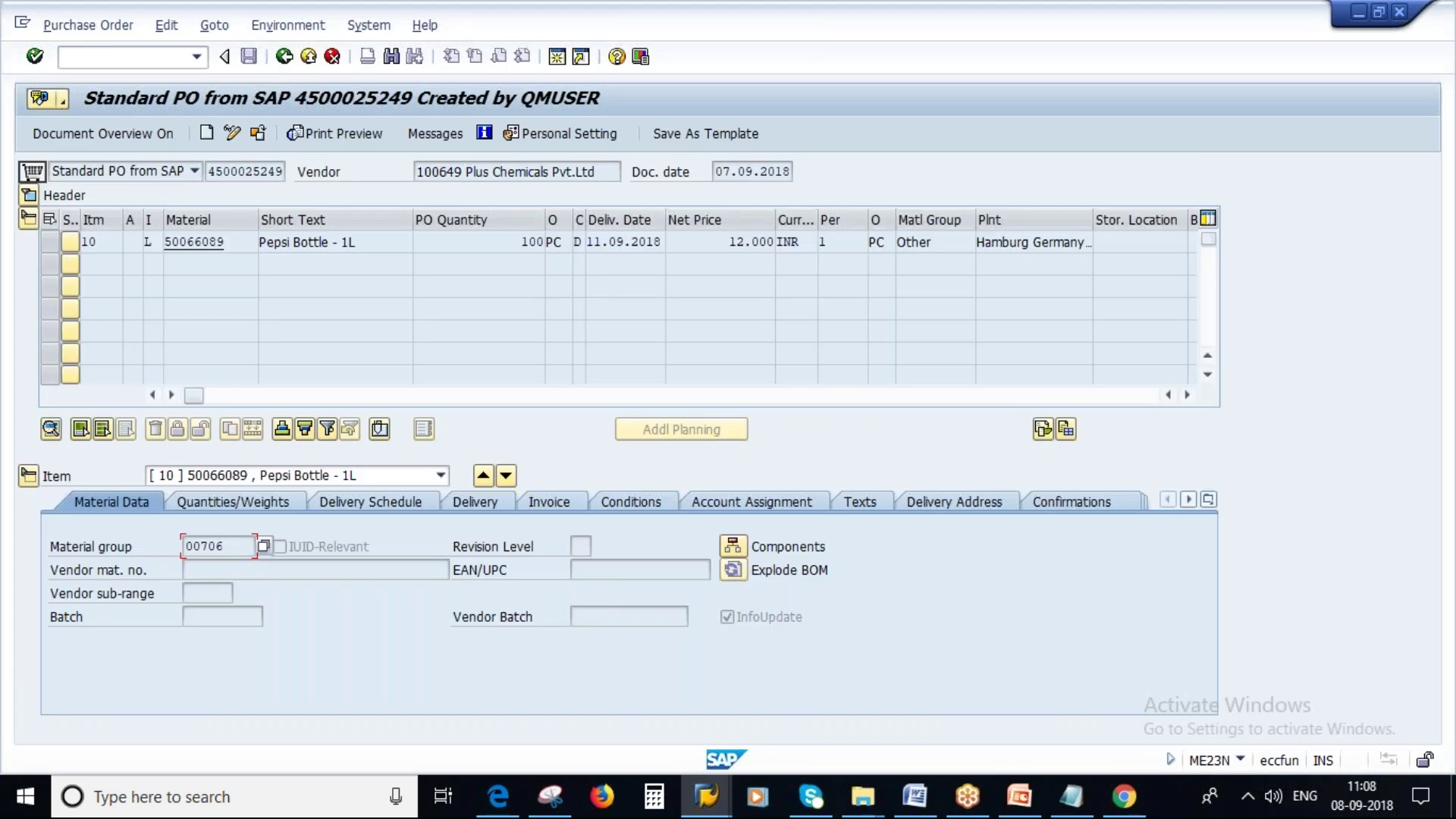
click(462, 173)
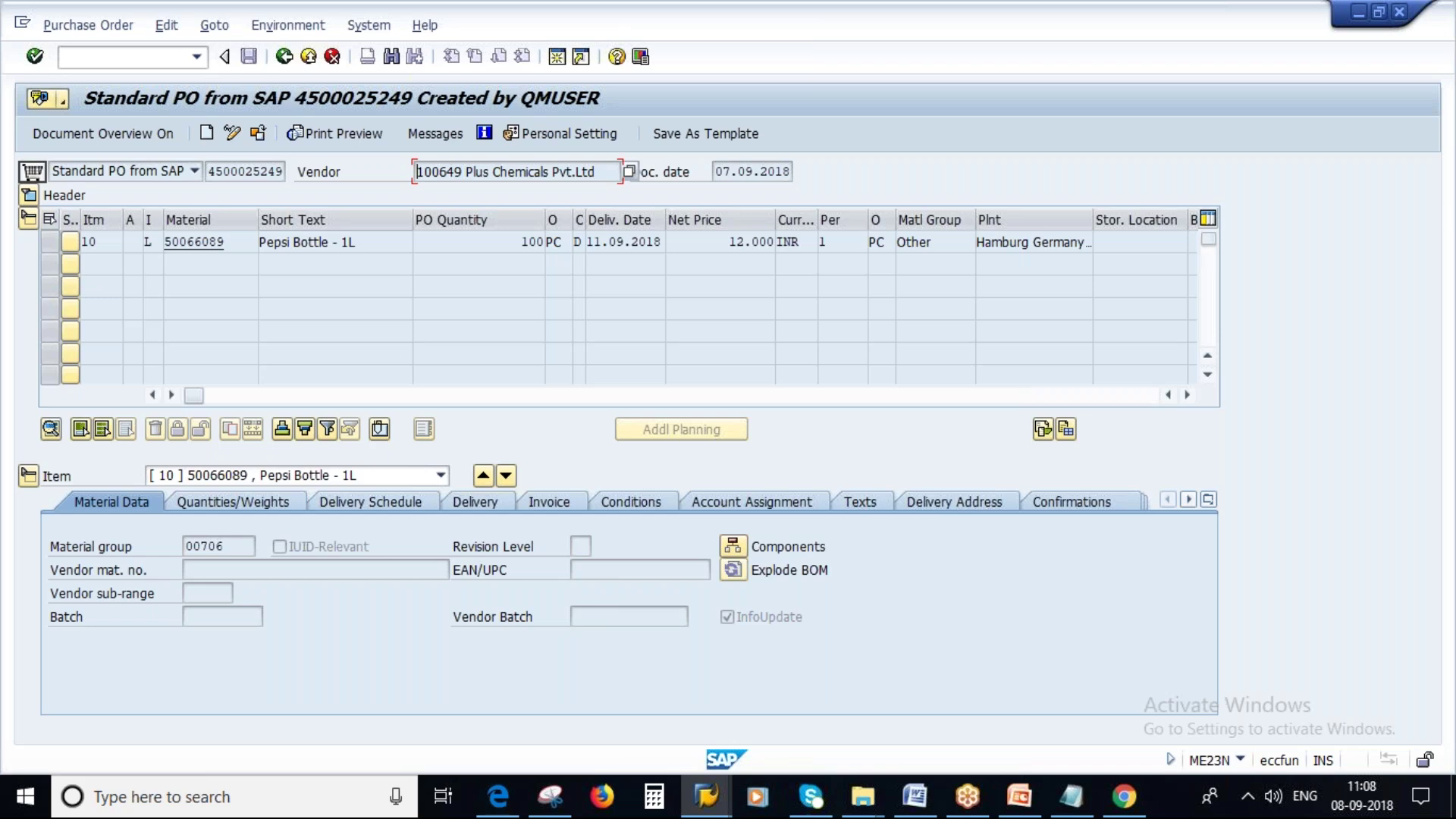
key(F4)
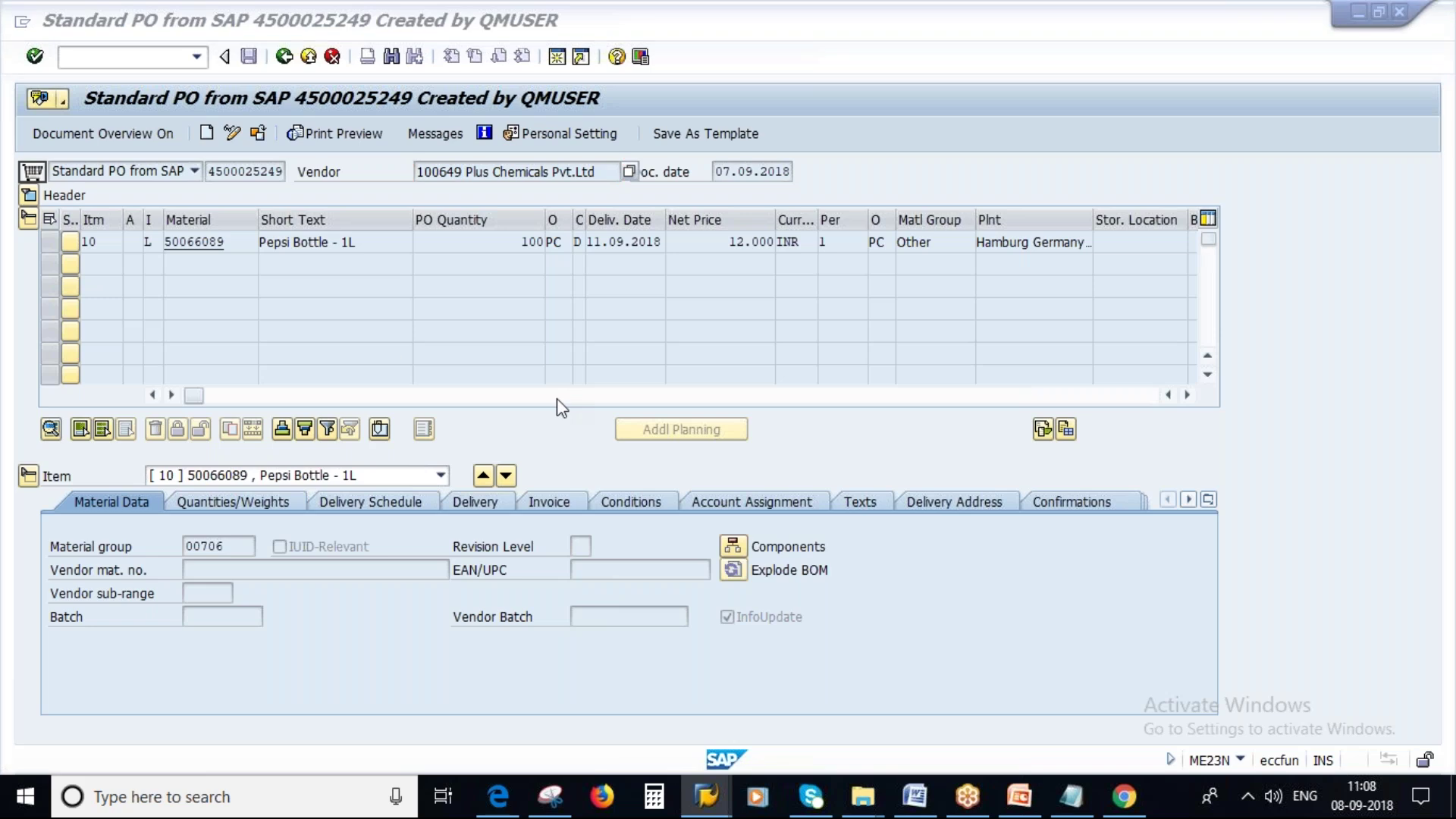
Step: Enter the vendor number of Plus Chemicals Pvt.Ltd as the Pepsi Bulk solution item's partner and check the transfer posting again
key(F3)
text(0649)
key(Return)
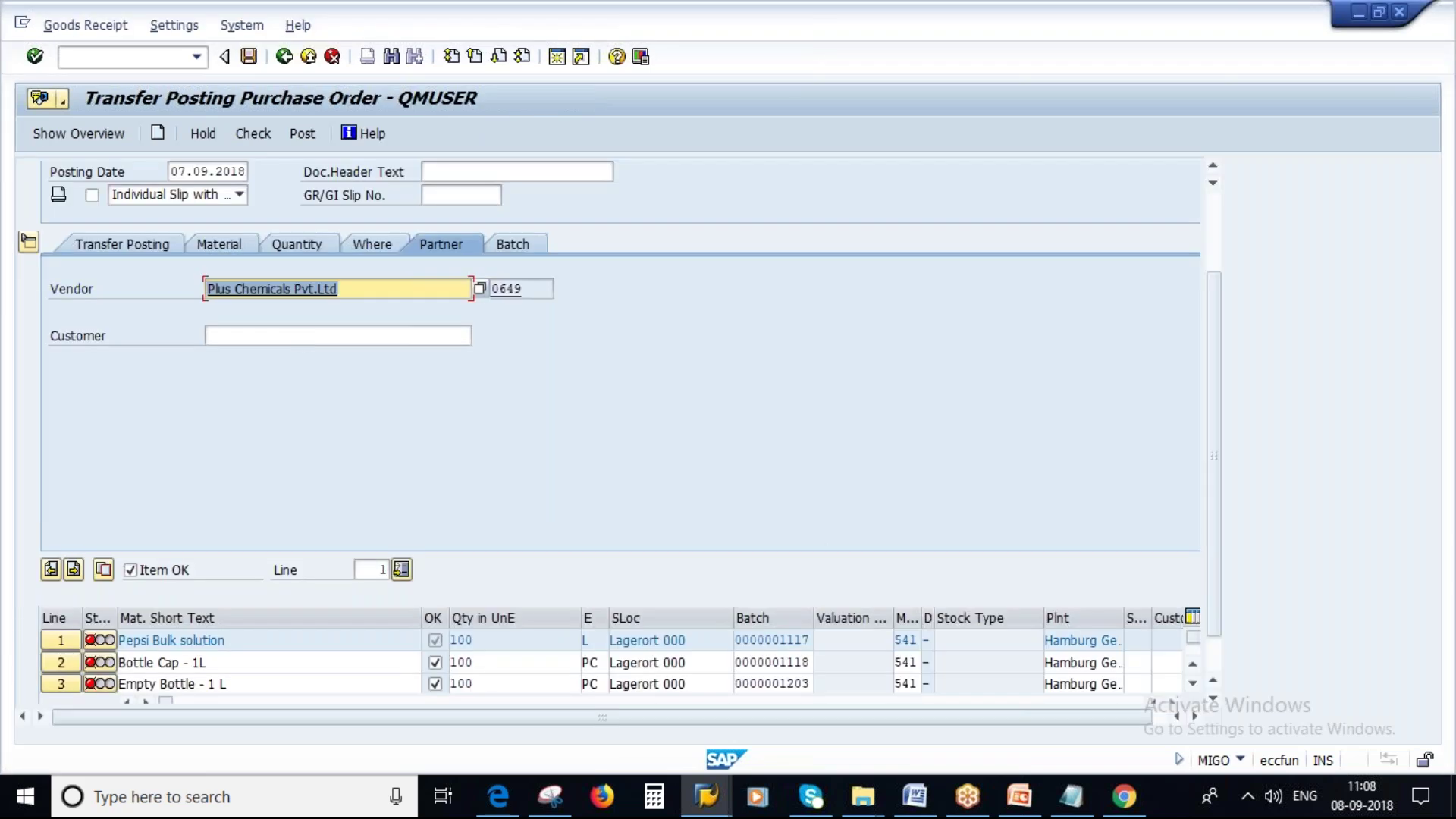
click(261, 135)
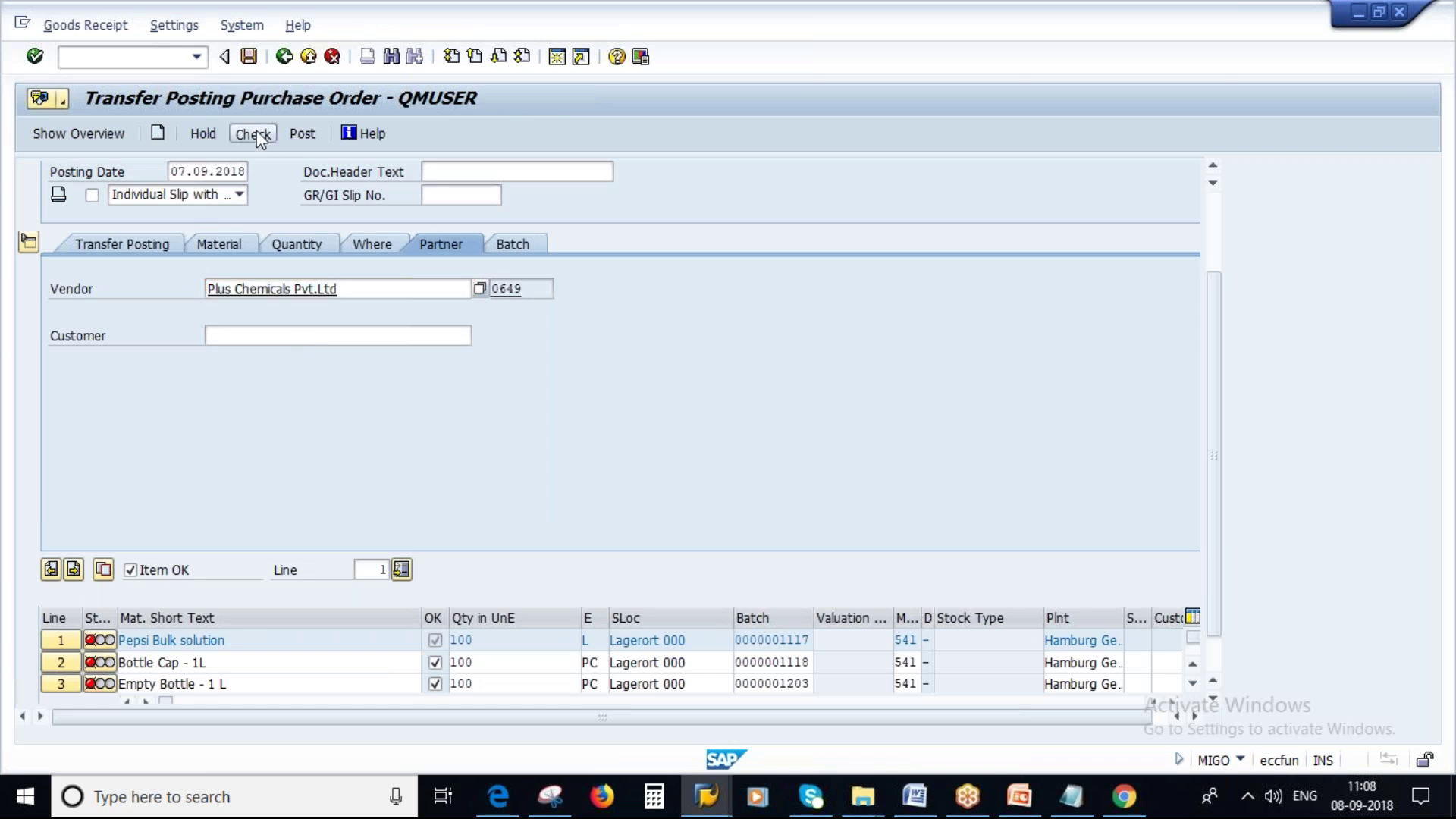
Step: Close the check log, enter Plus Chemicals Pvt.Ltd's vendor number as the Bottle Cap - 1L item's partner, and recheck the transfer posting
key(Return)
key(Tab)
scroll(805, 475, down, 1)
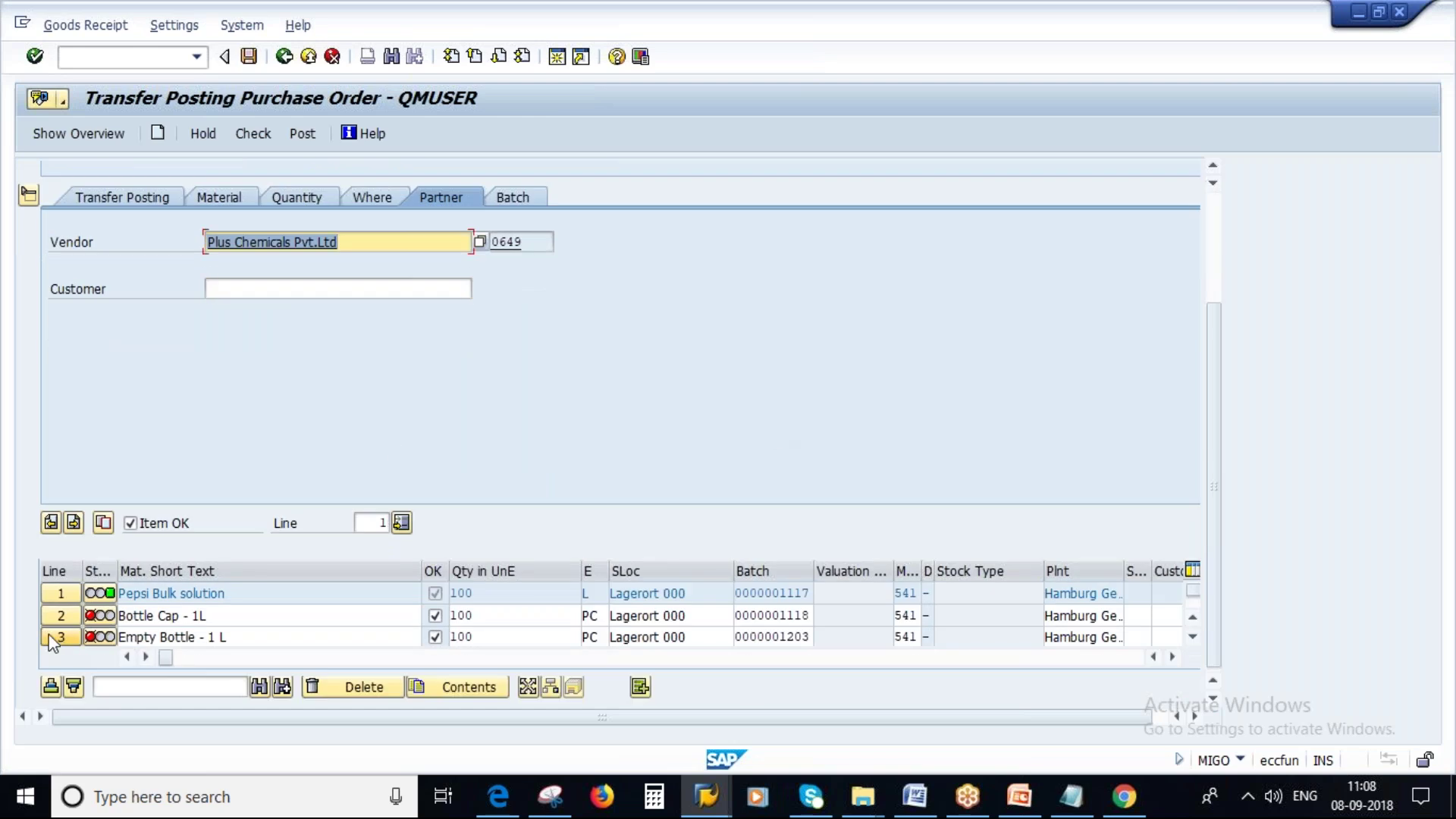
click(28, 197)
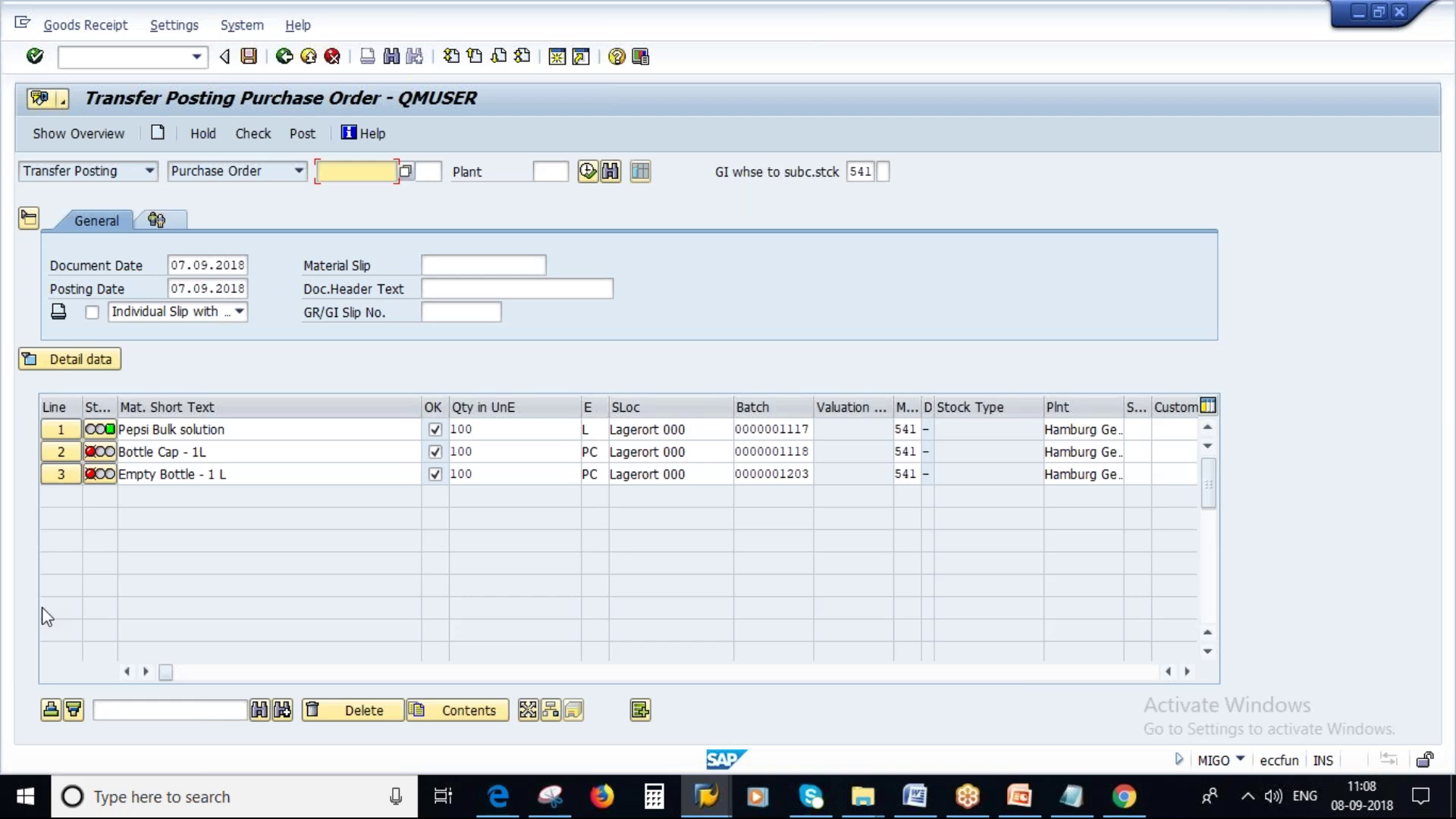
click(62, 454)
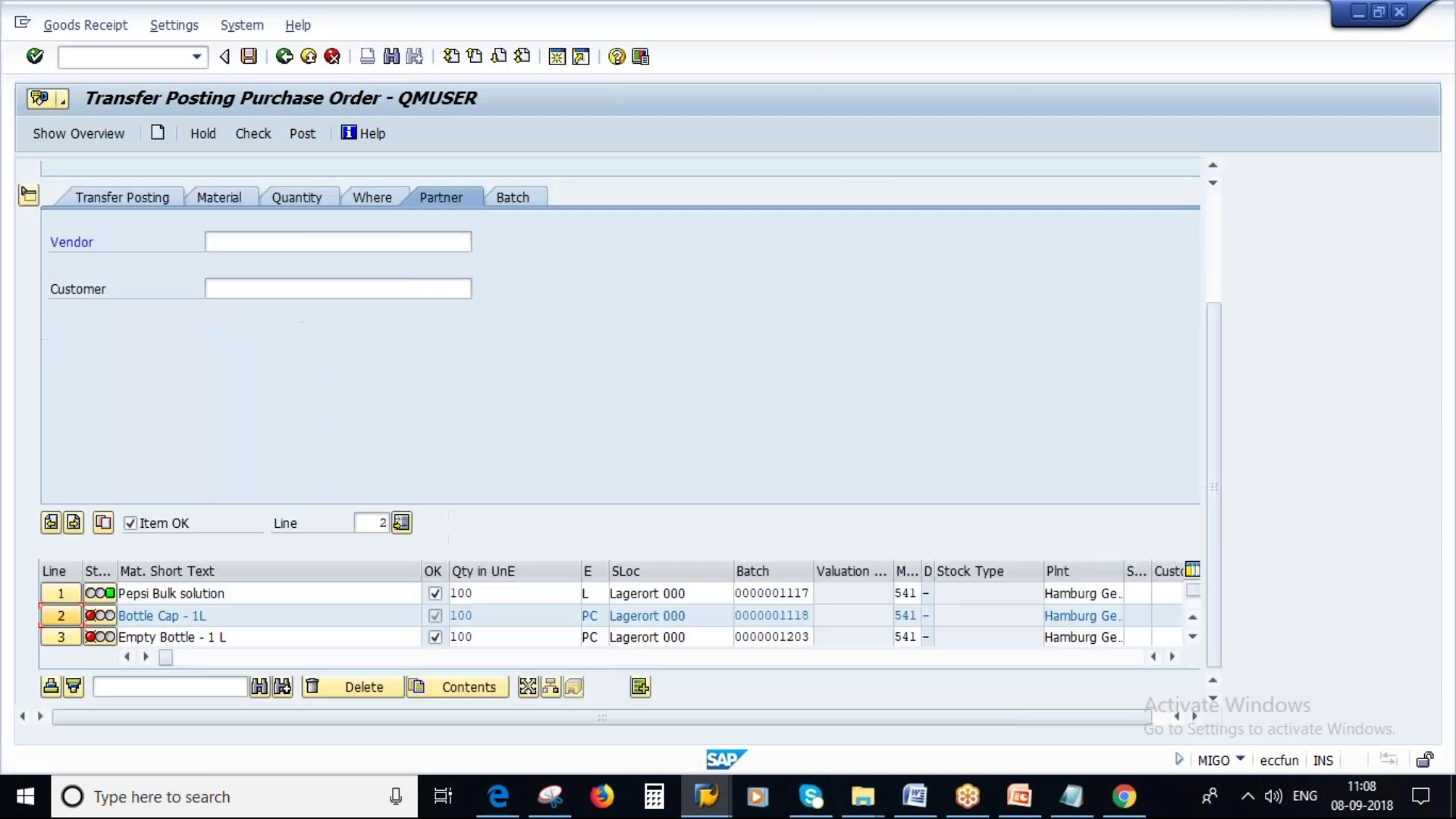
click(235, 242)
text(100649)
key(Return)
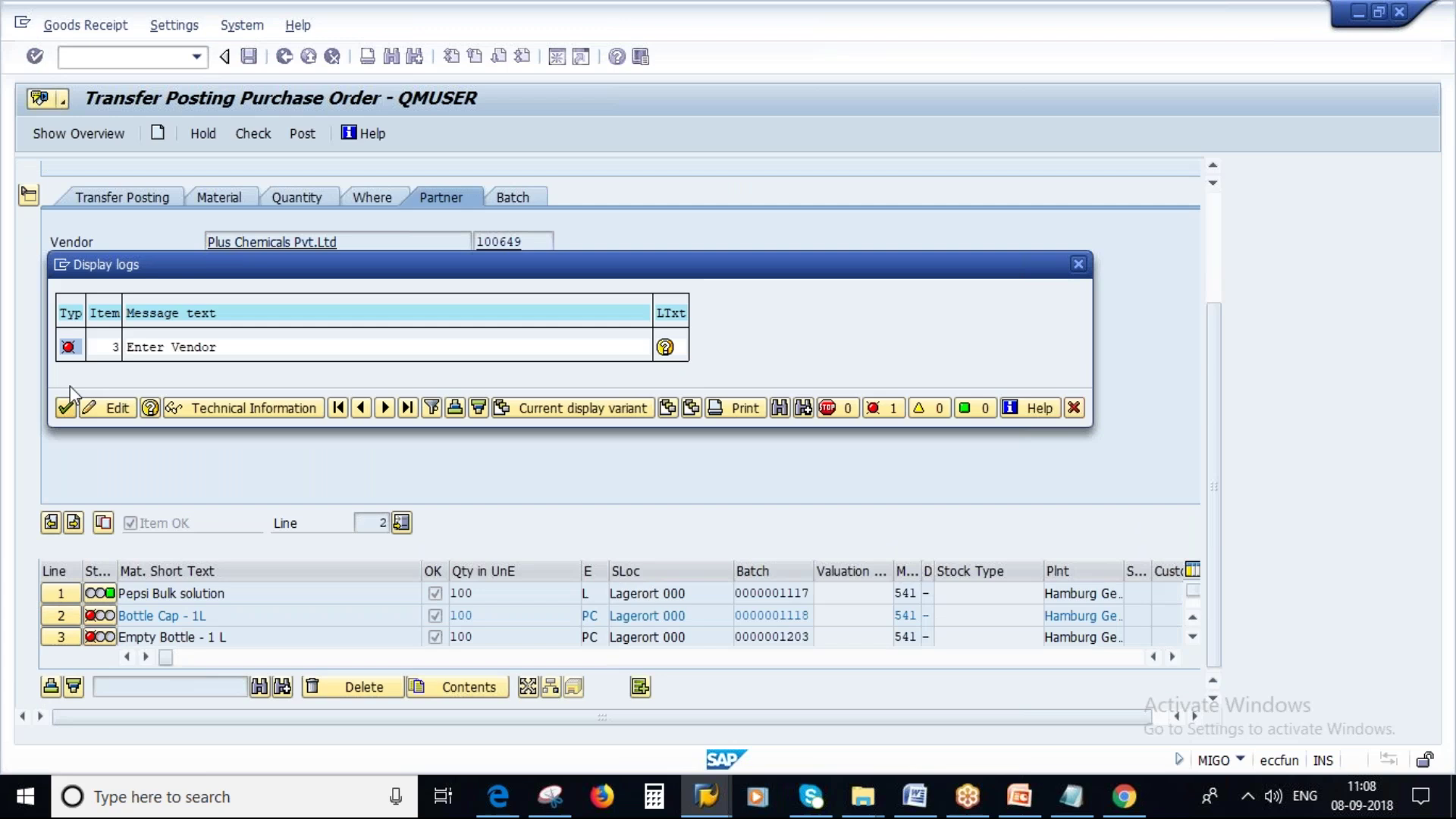
click(66, 405)
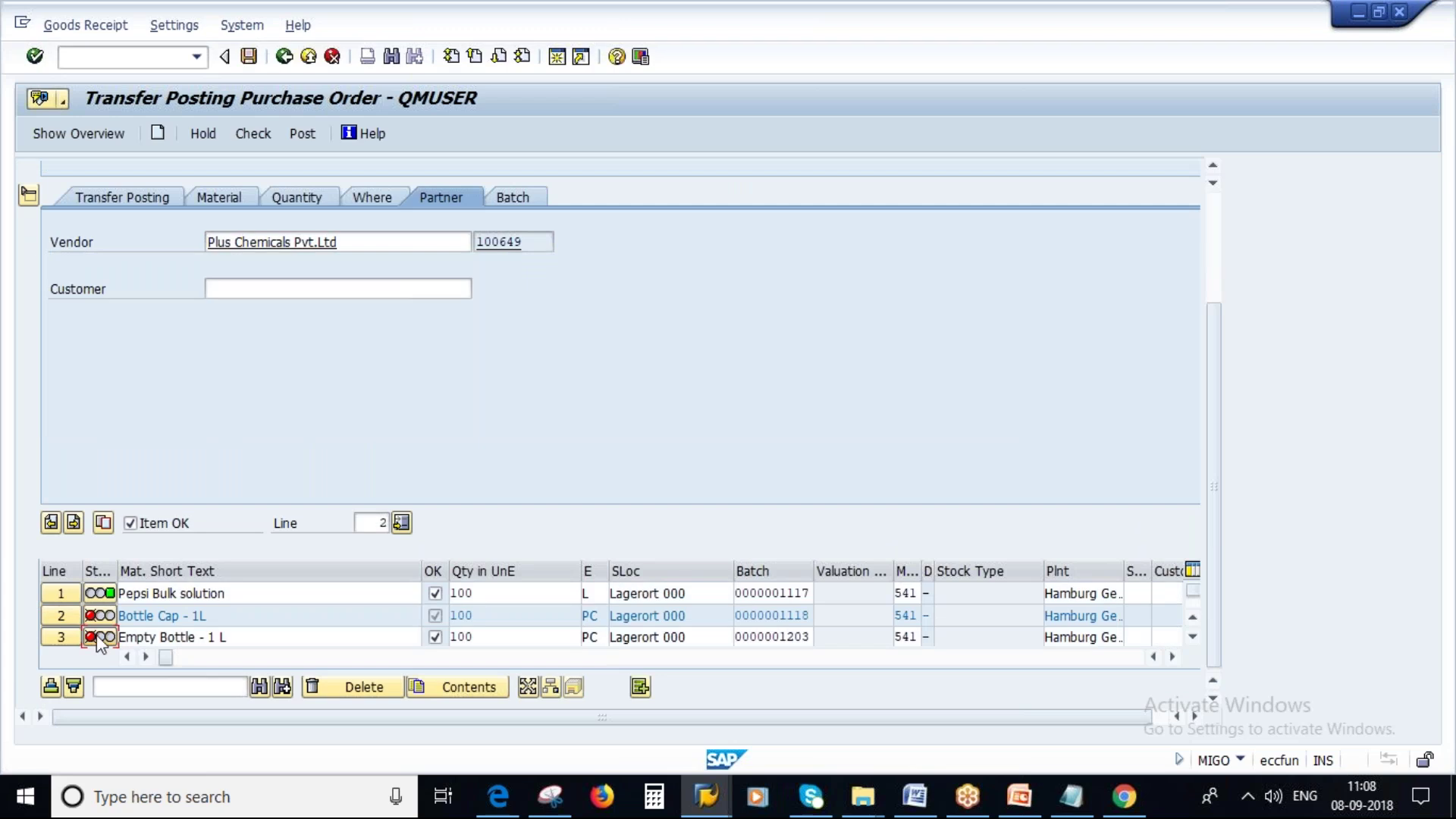
Step: Enter the vendor number of Plus Chemicals Pvt.Ltd as the Empty Bottle - 1 L item's partner and post the transfer posting
click(97, 637)
click(66, 407)
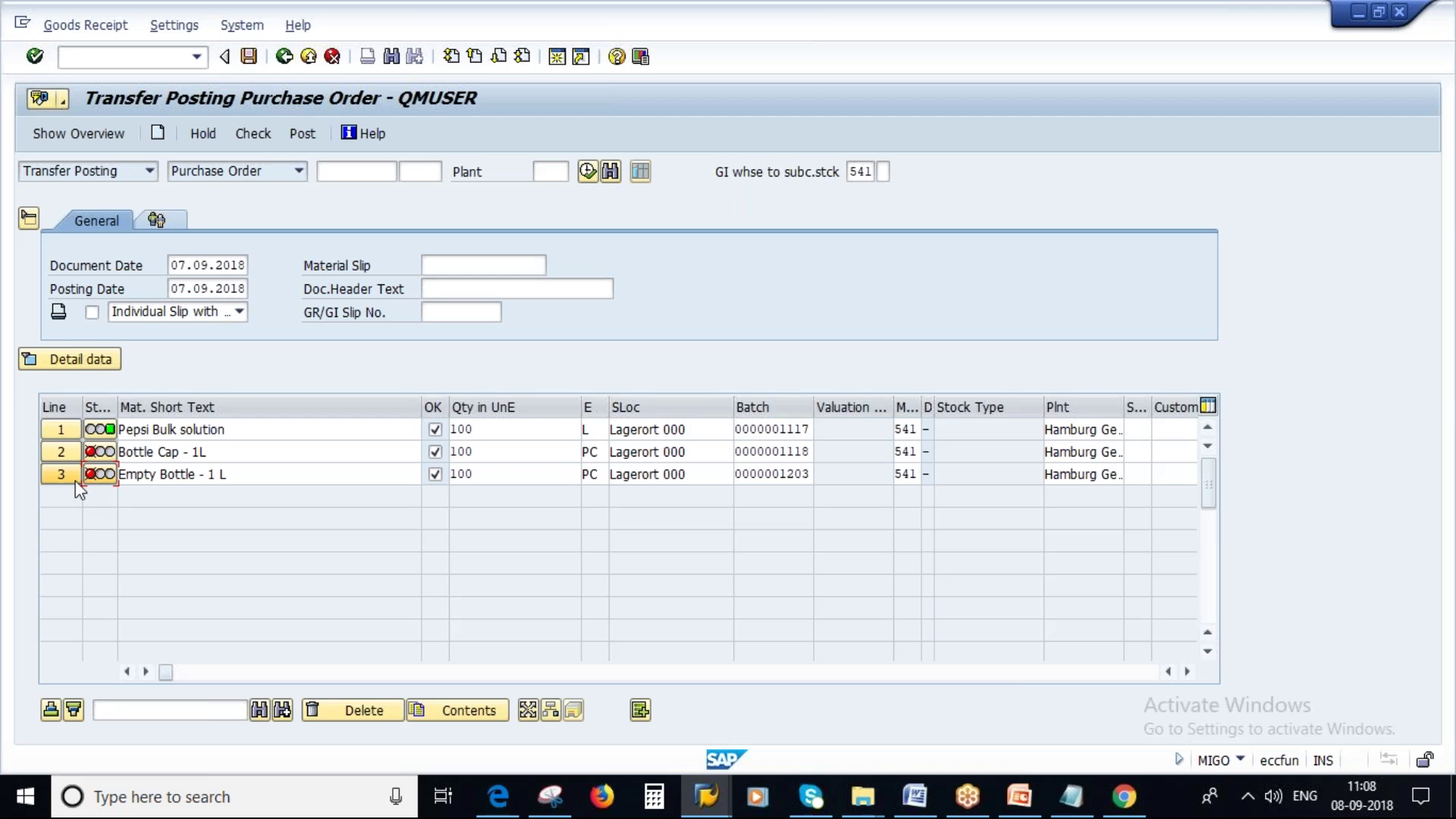
click(61, 474)
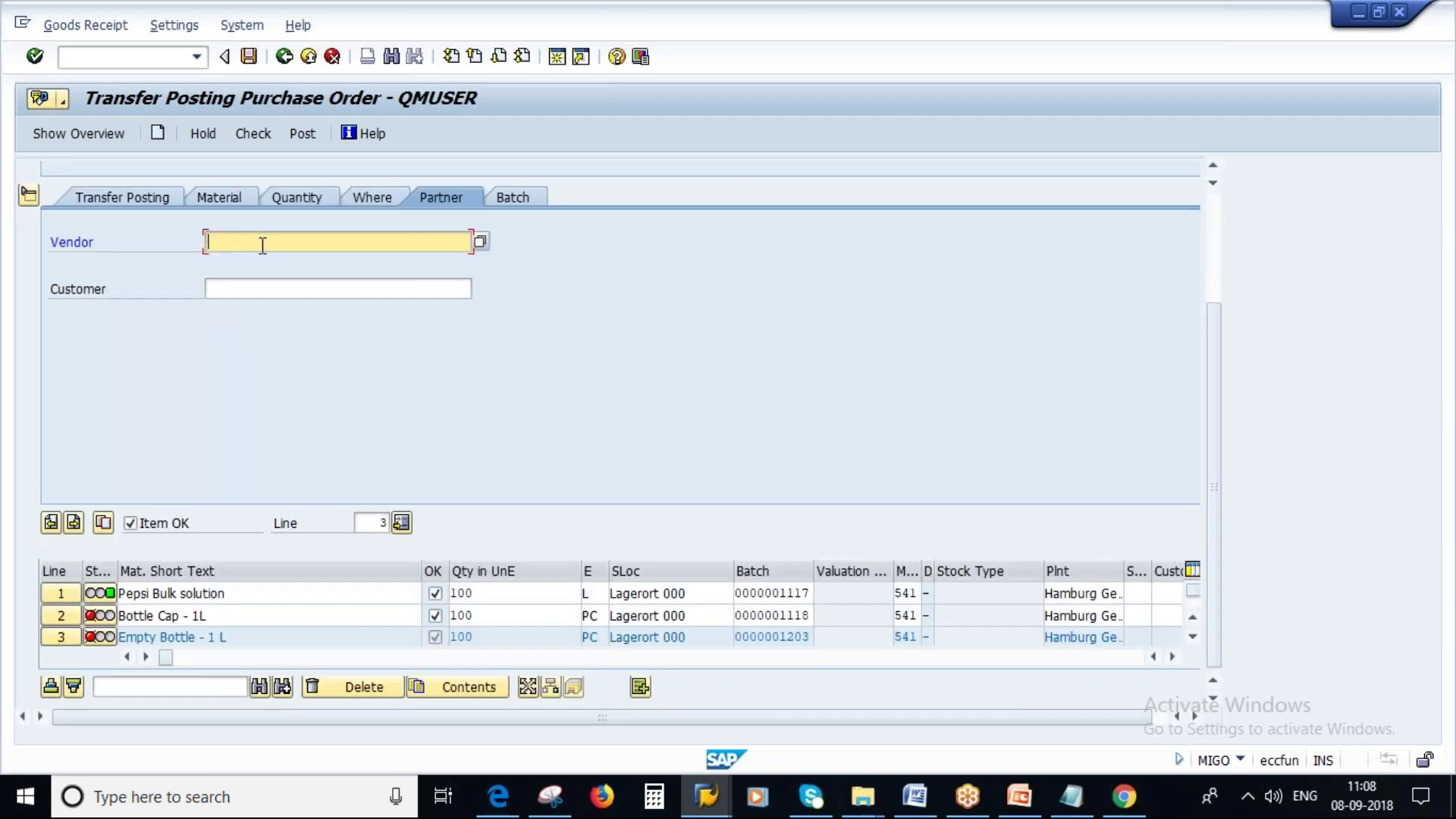
text(100649)
key(Return)
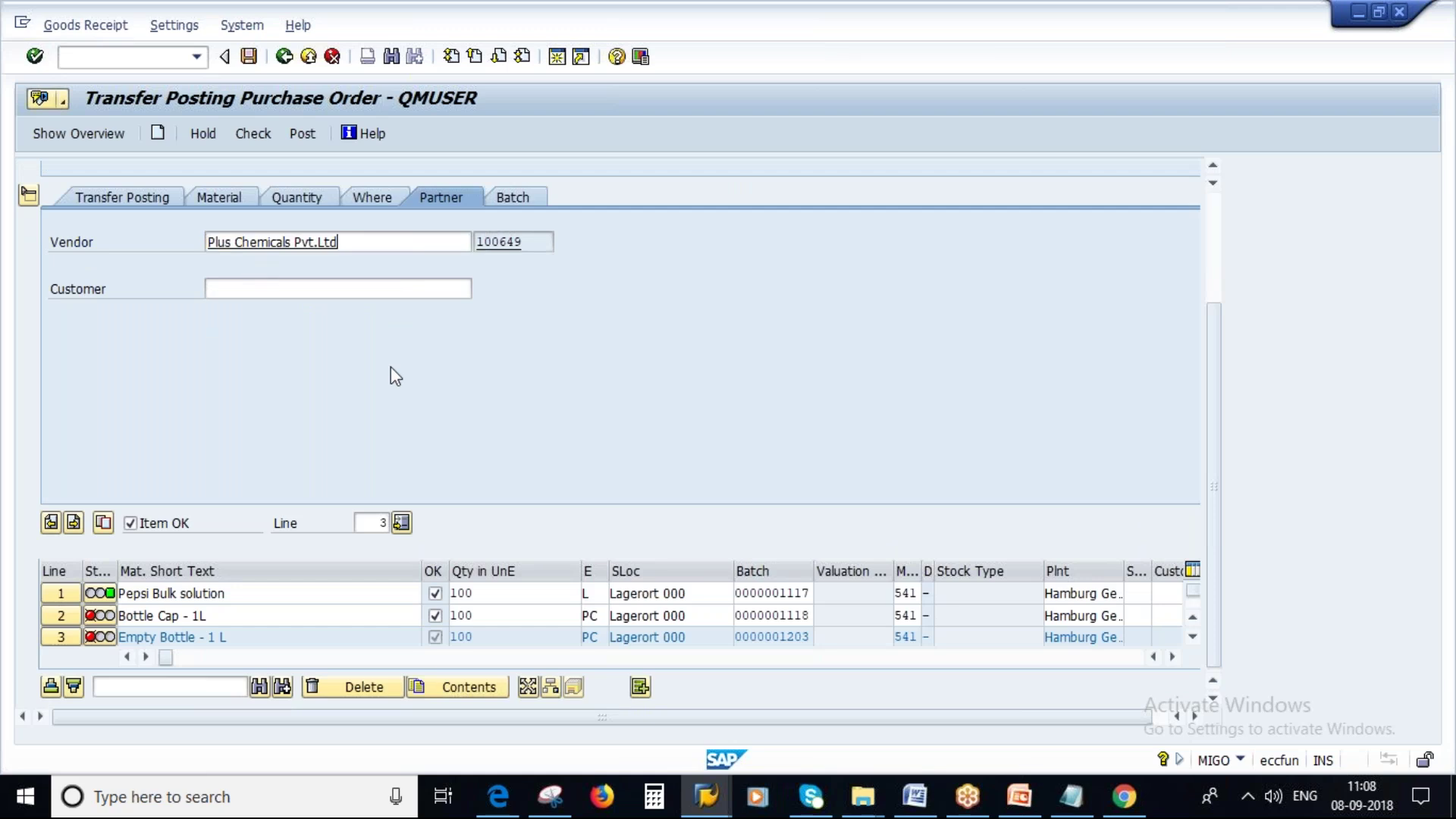
key(ctrl+F2)
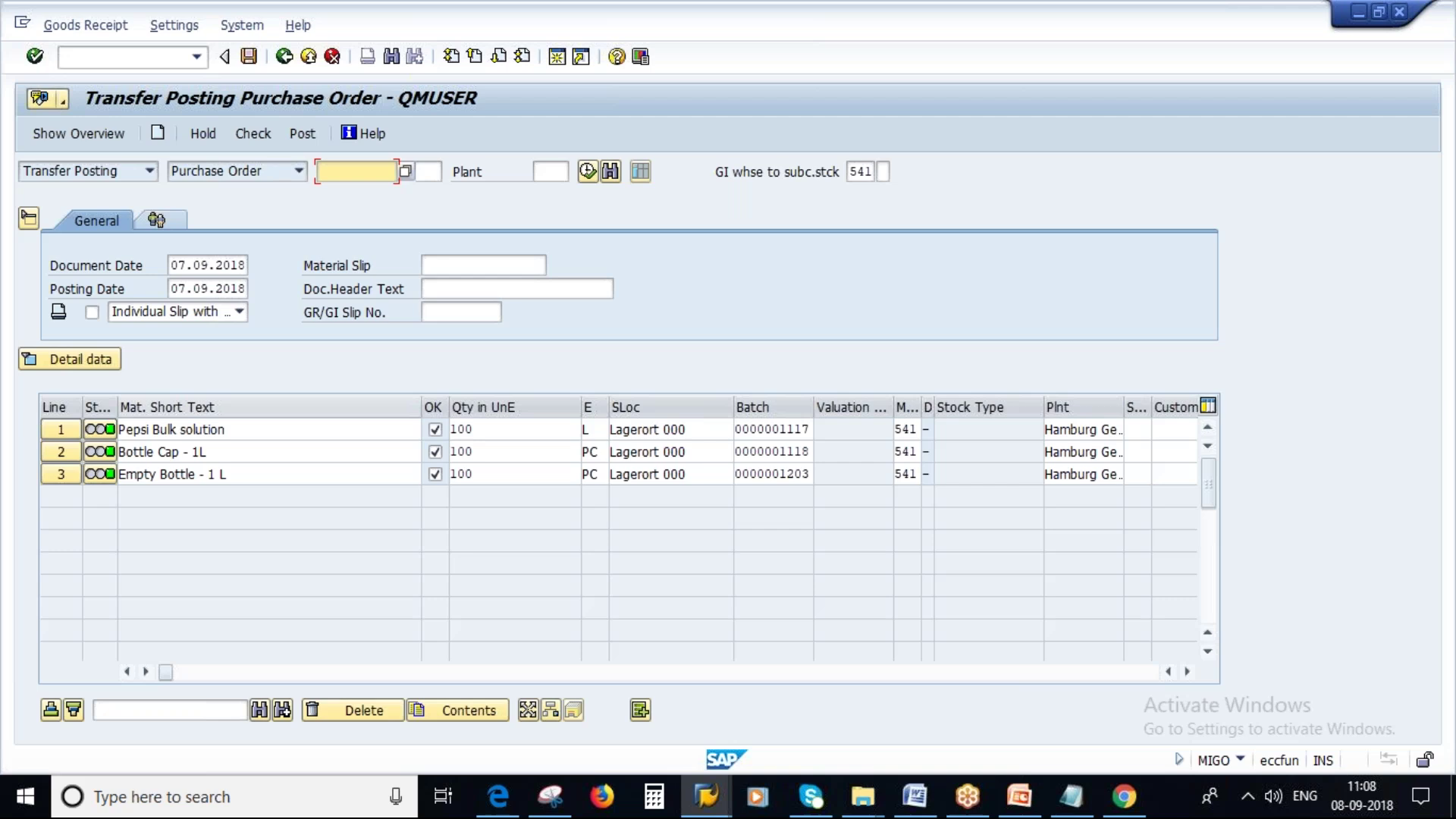
click(300, 134)
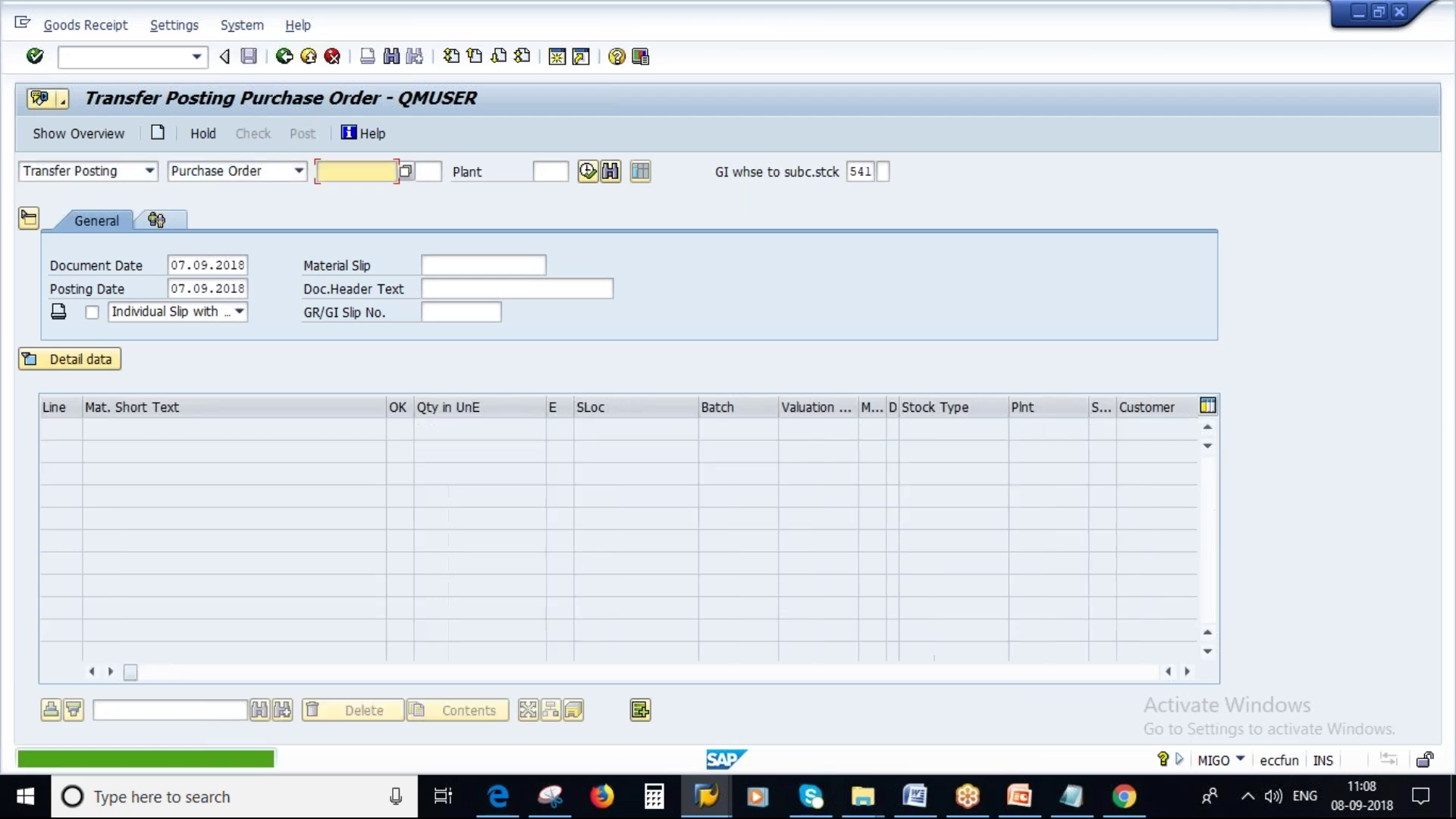
Step: Refresh the stock overview of Bottle Cap - 1L and view the Stock of Material Provided to Vendor slide in PowerPoint
click(704, 800)
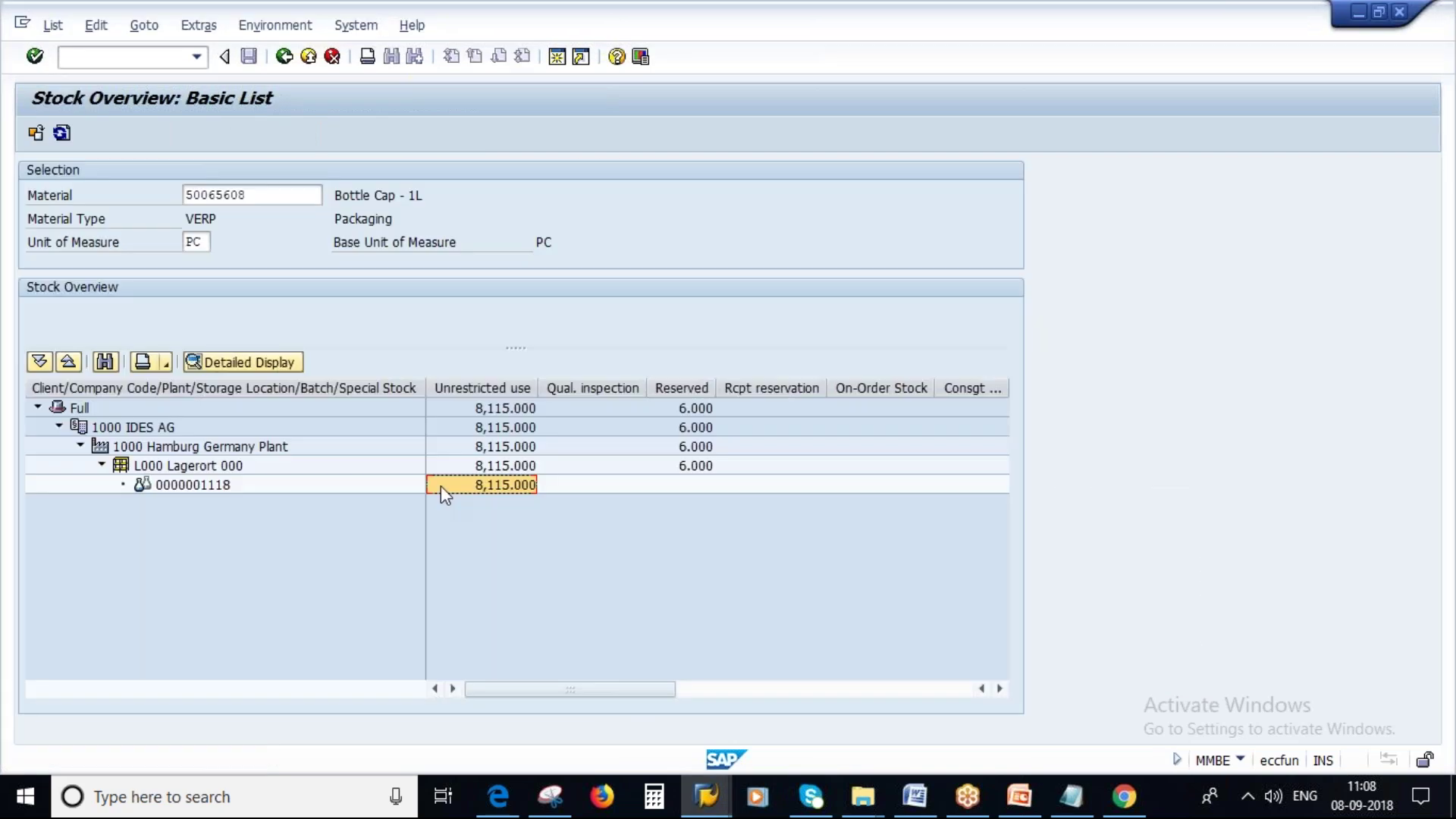
click(35, 134)
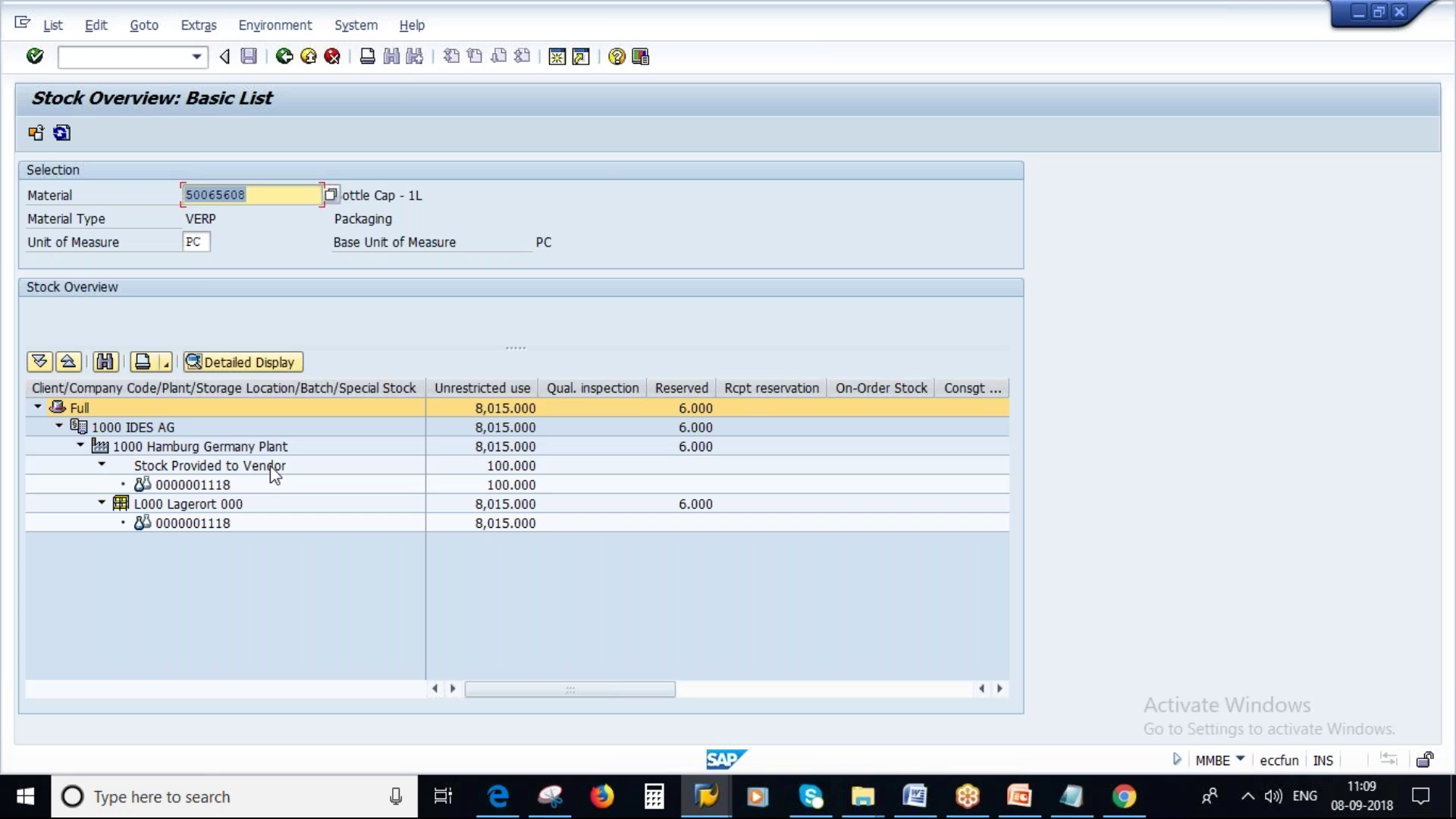
click(1020, 798)
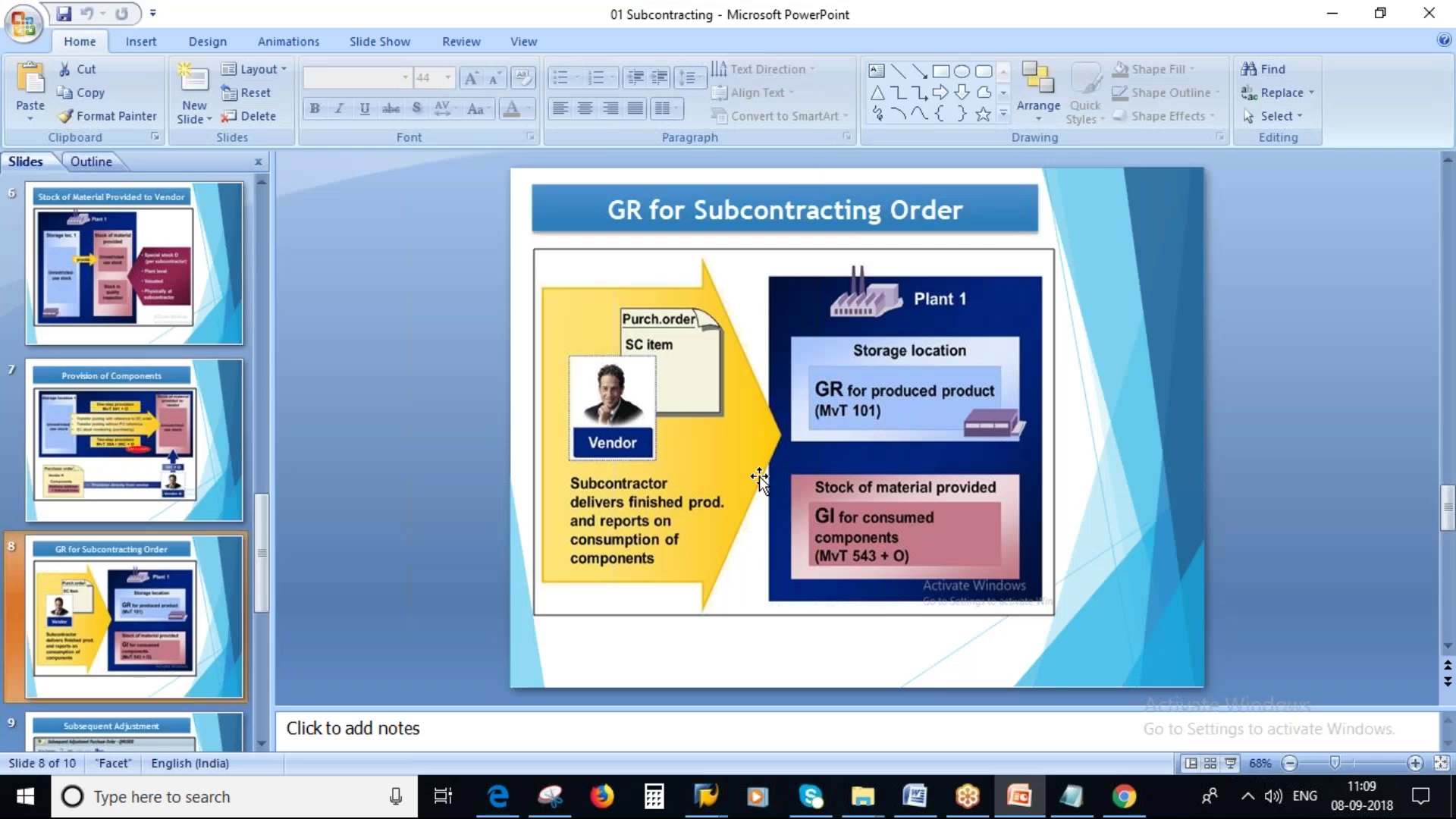
key(Page_Up)
key(Page_Up)
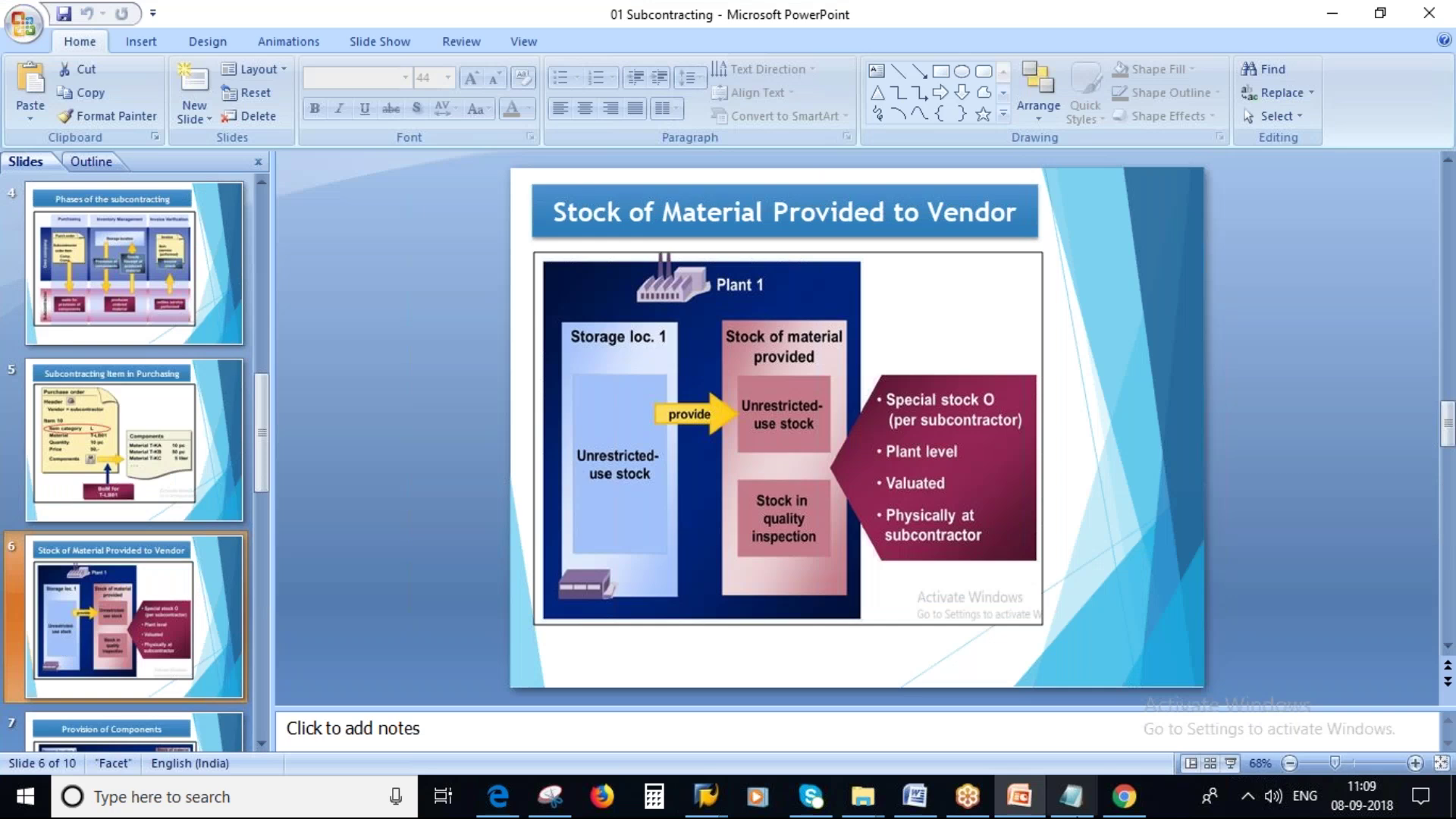
Step: Switch to the Notepad process list and add the line "3. Goods Receipt for the Purchase Order -"
key(alt+Tab)
text(3.)
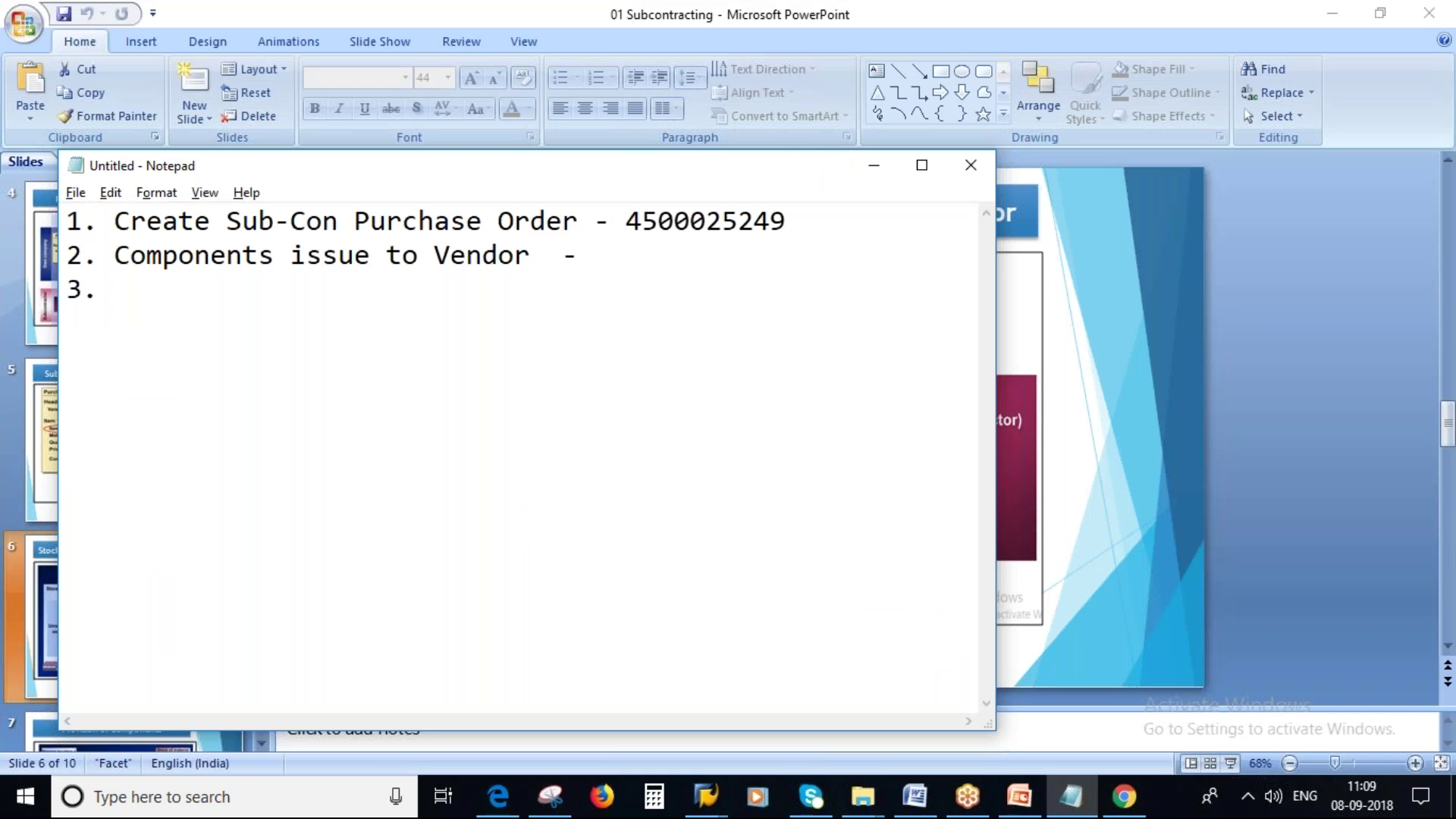
key(Caps_Lock)
text(G)
key(Caps_Lock)
text(oo)
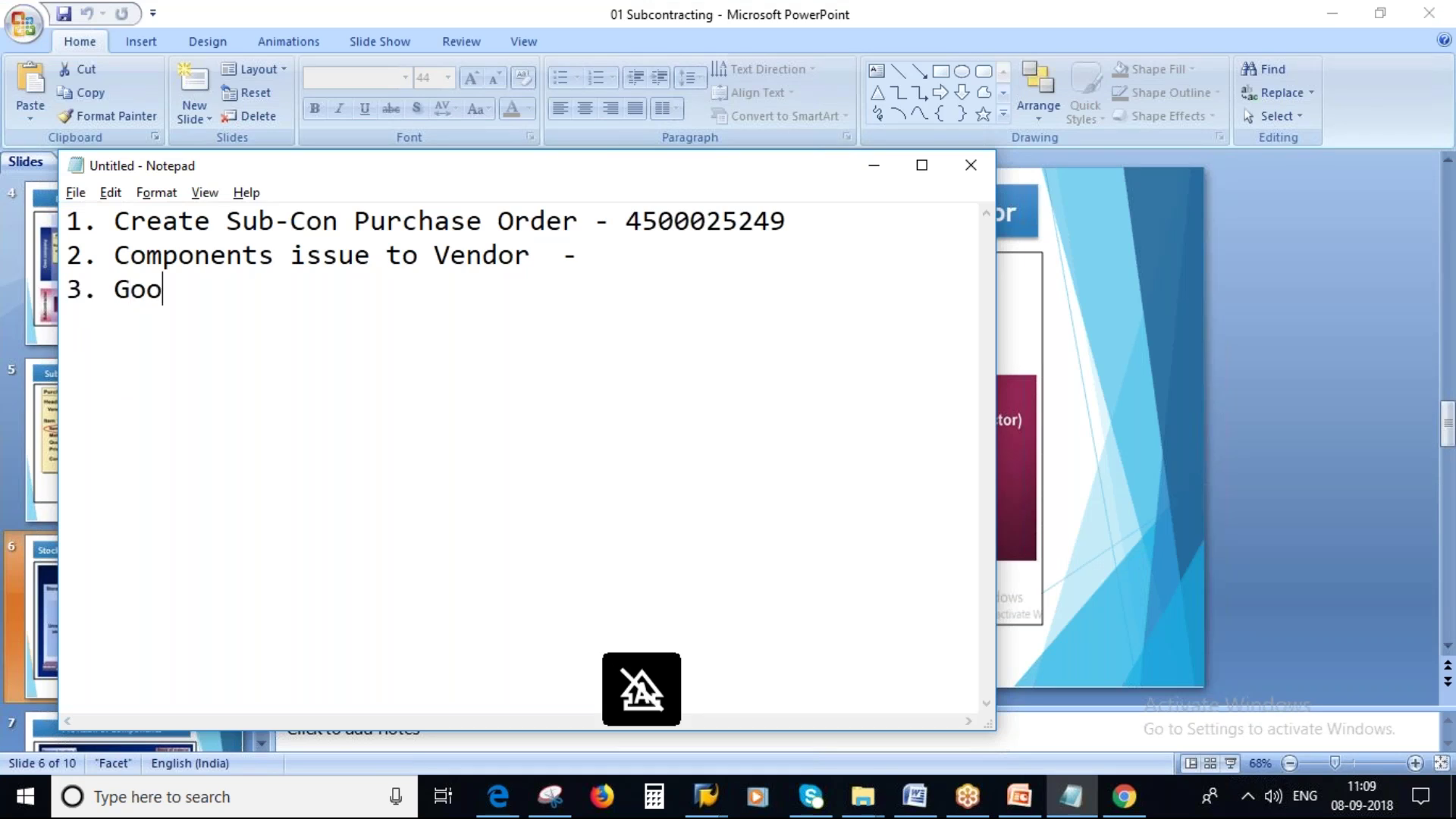
text(ds Receipt for thee)
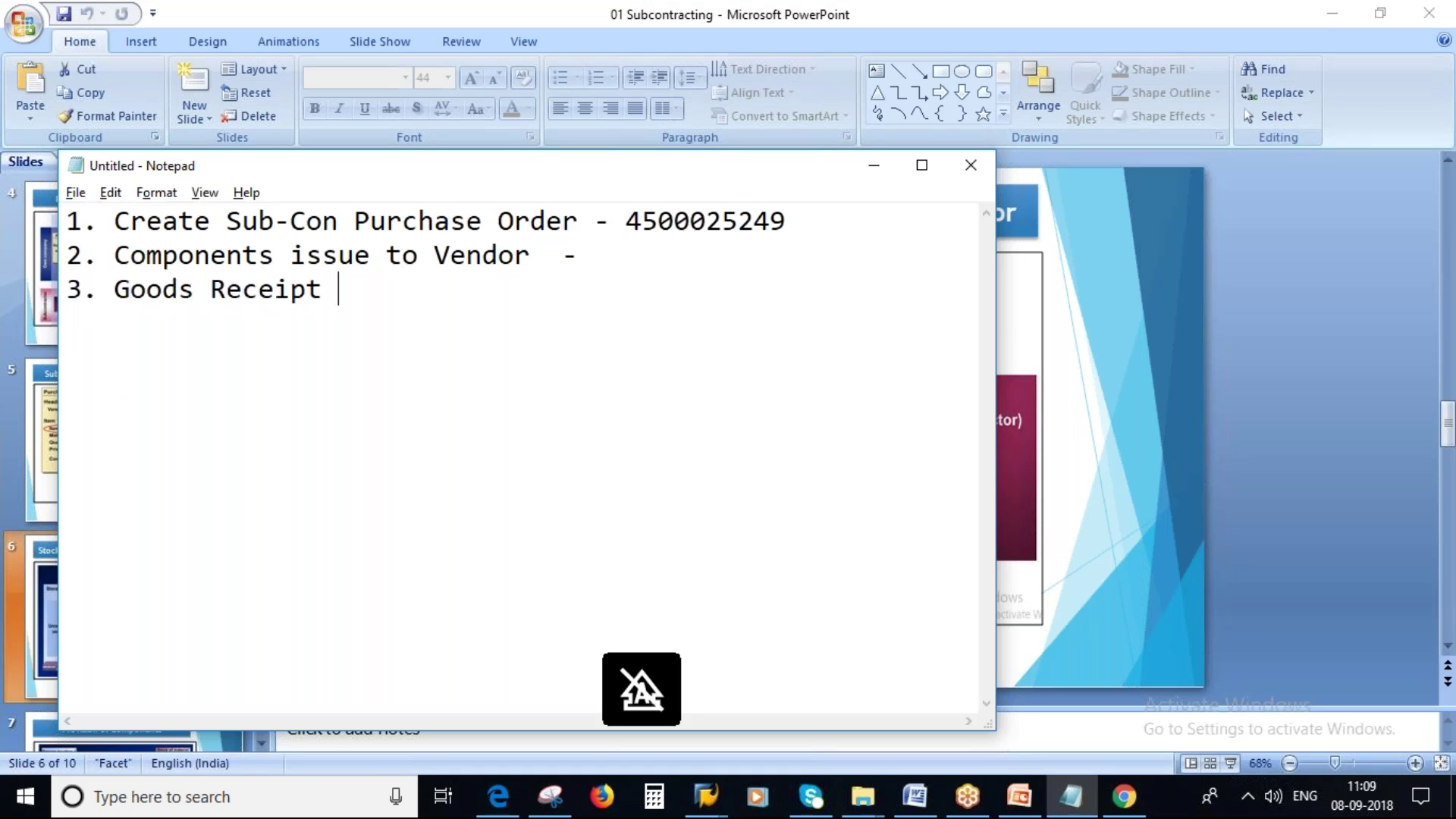
key(BackSpace)
key(BackSpace)
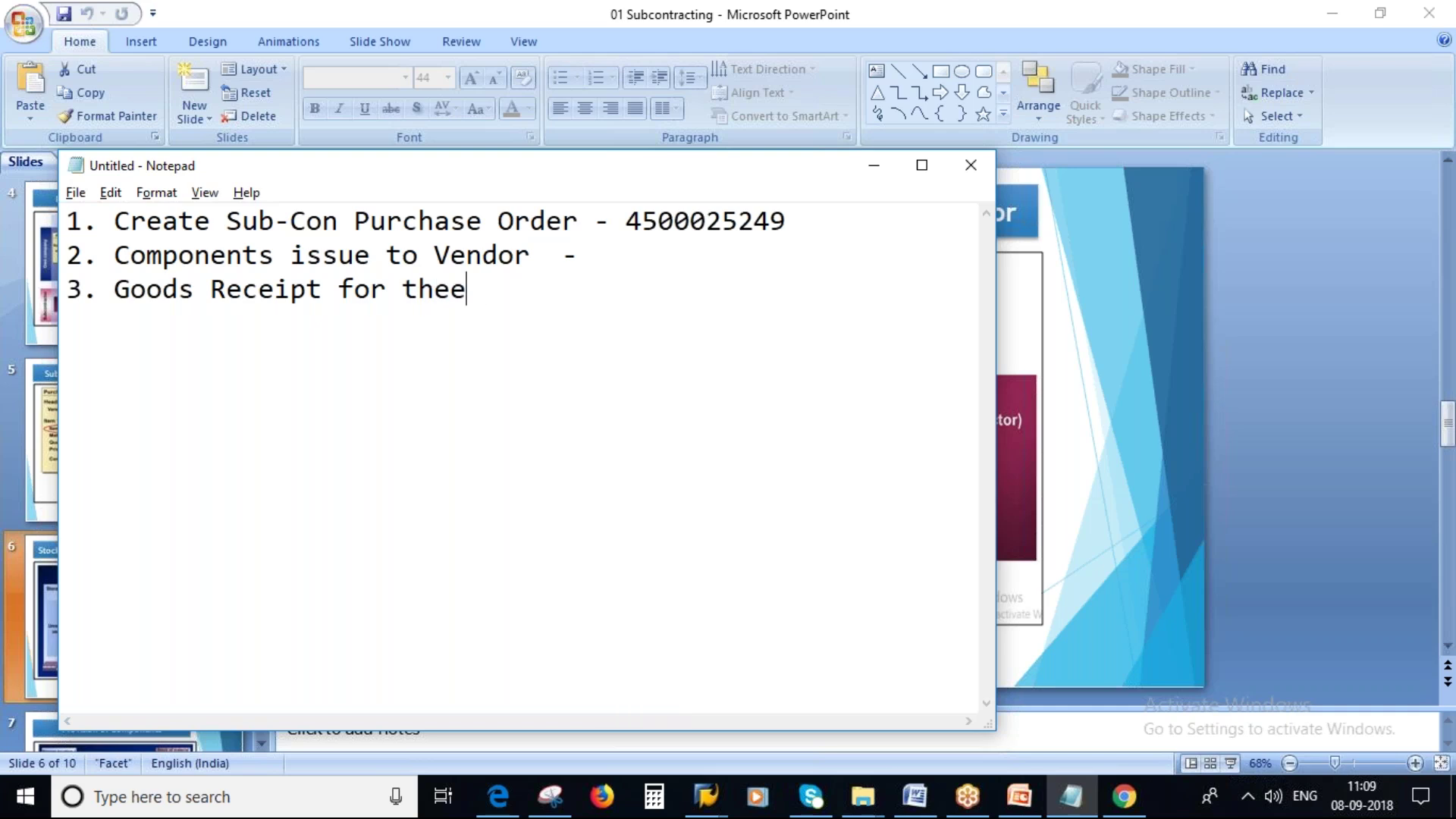
key(Caps_Lock)
text(V)
key(Caps_Lock)
text(endor)
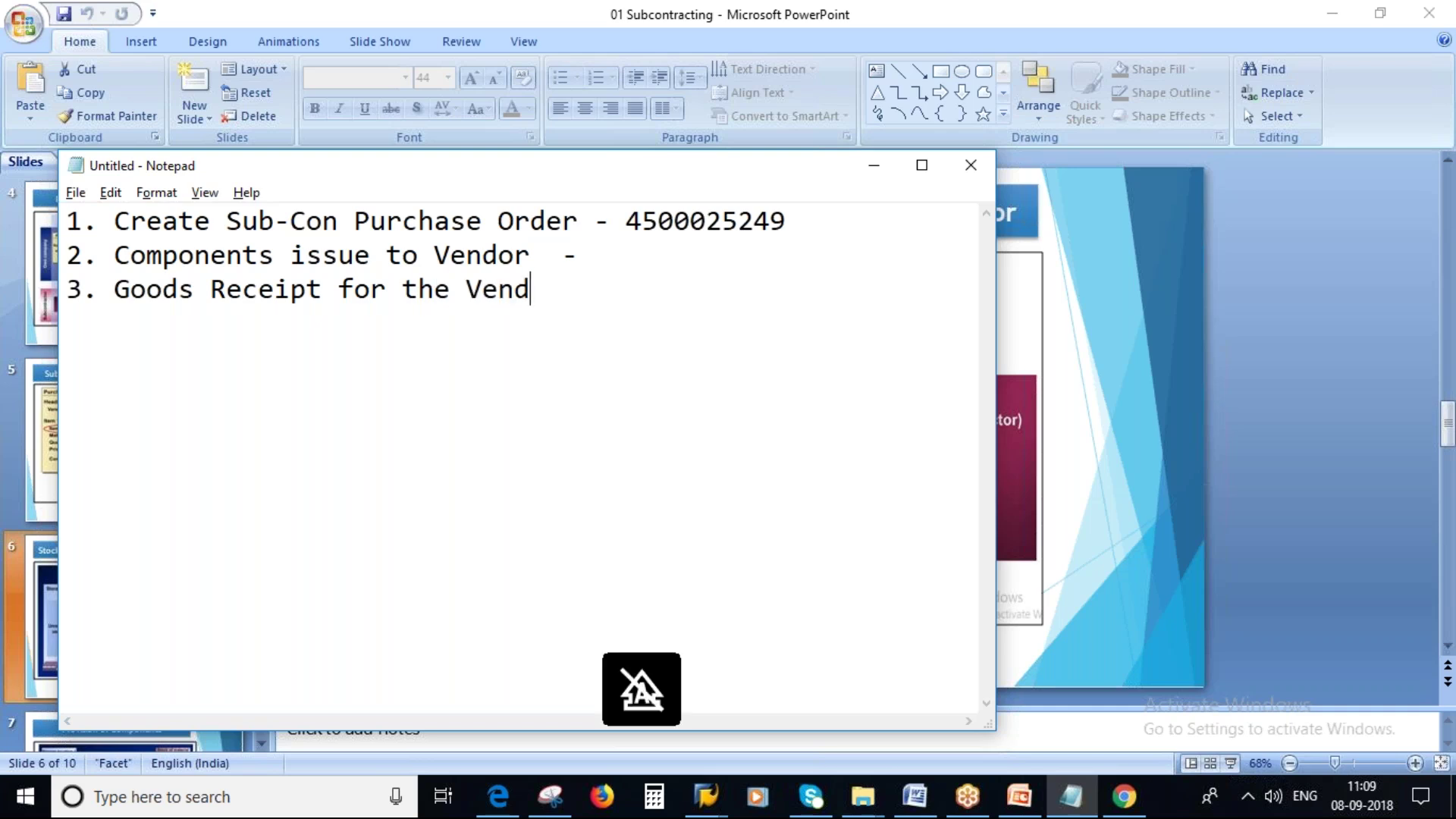
key(BackSpace)
key(BackSpace)
key(BackSpace)
key(BackSpace)
key(BackSpace)
key(BackSpace)
key(Caps_Lock)
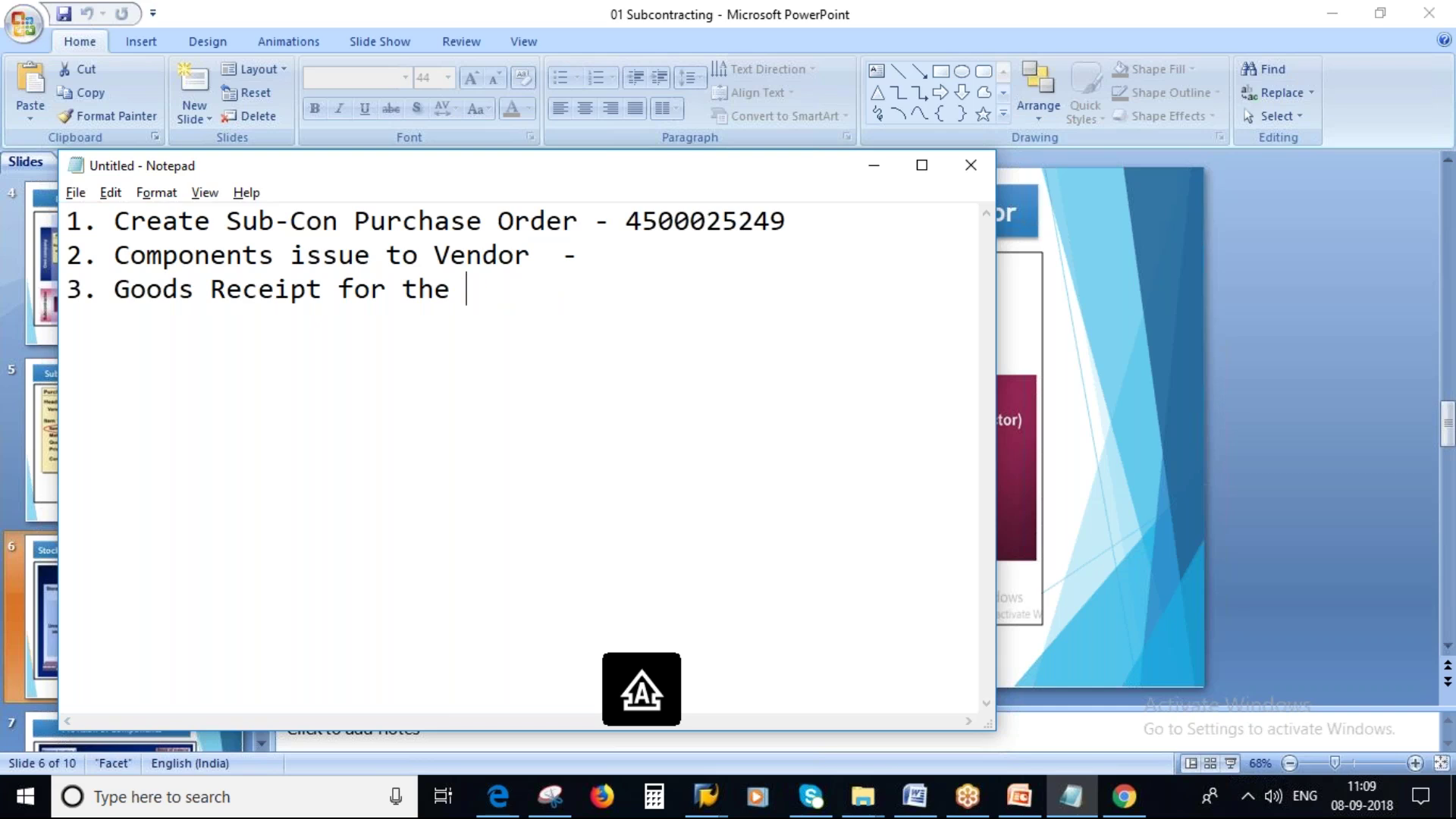
text(P)
key(Caps_Lock)
text(urchas)
text(e)
key(Caps_Lock)
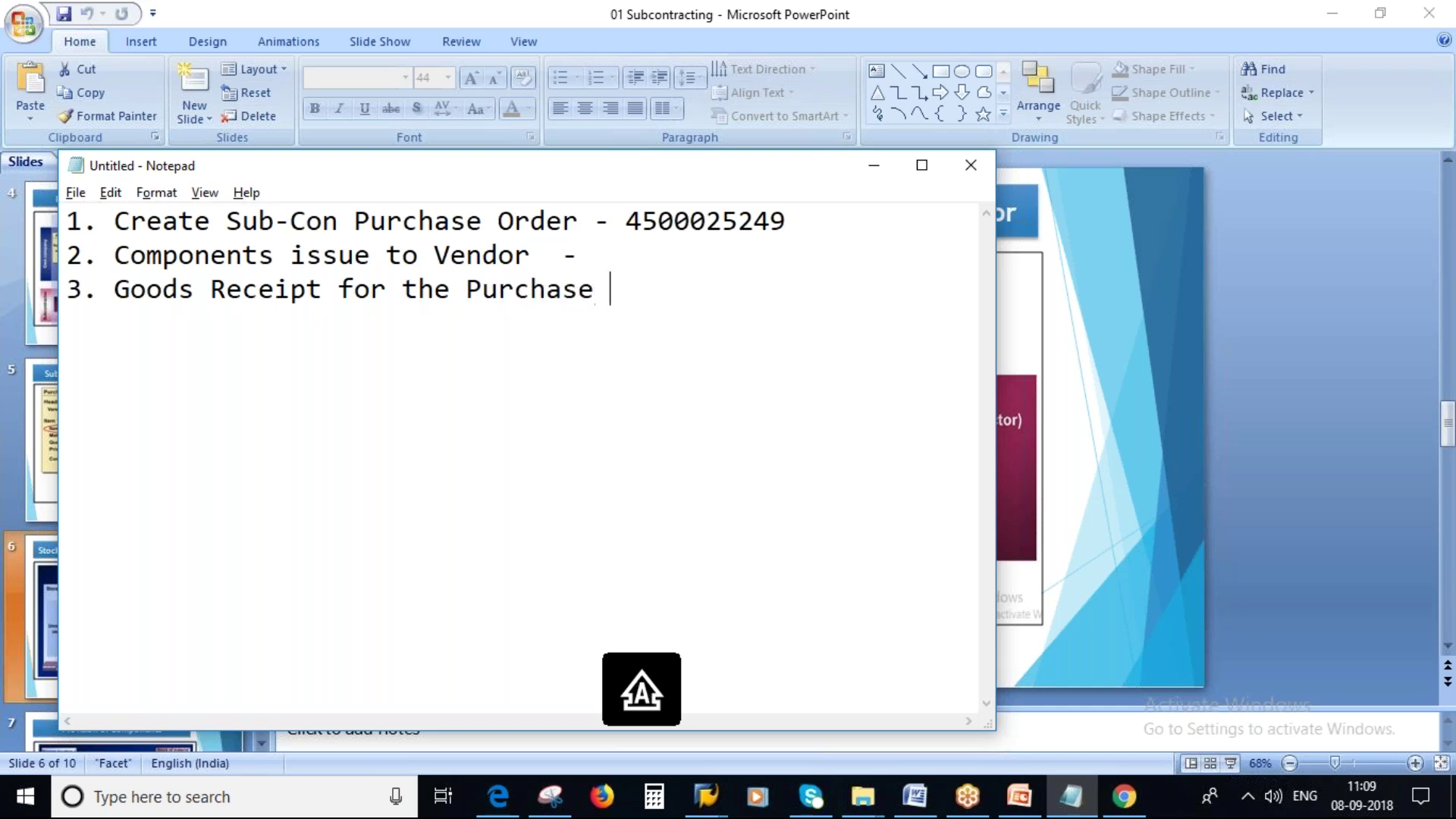
text(O)
key(Caps_Lock)
text(rder -)
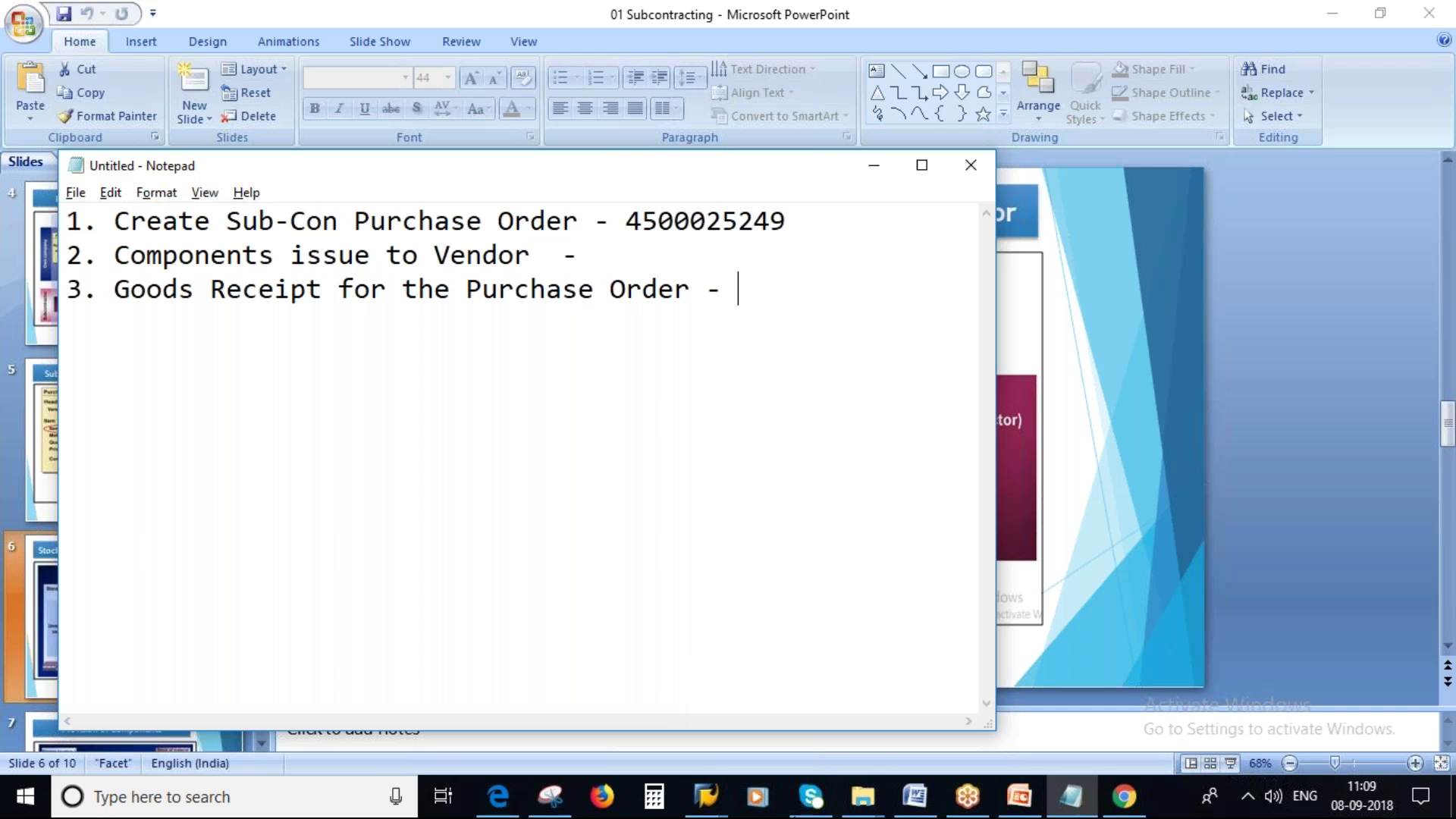
Step: Switch back to SAP, leave the stock overview and start transaction ME2O for subcontracting stock monitoring
click(720, 803)
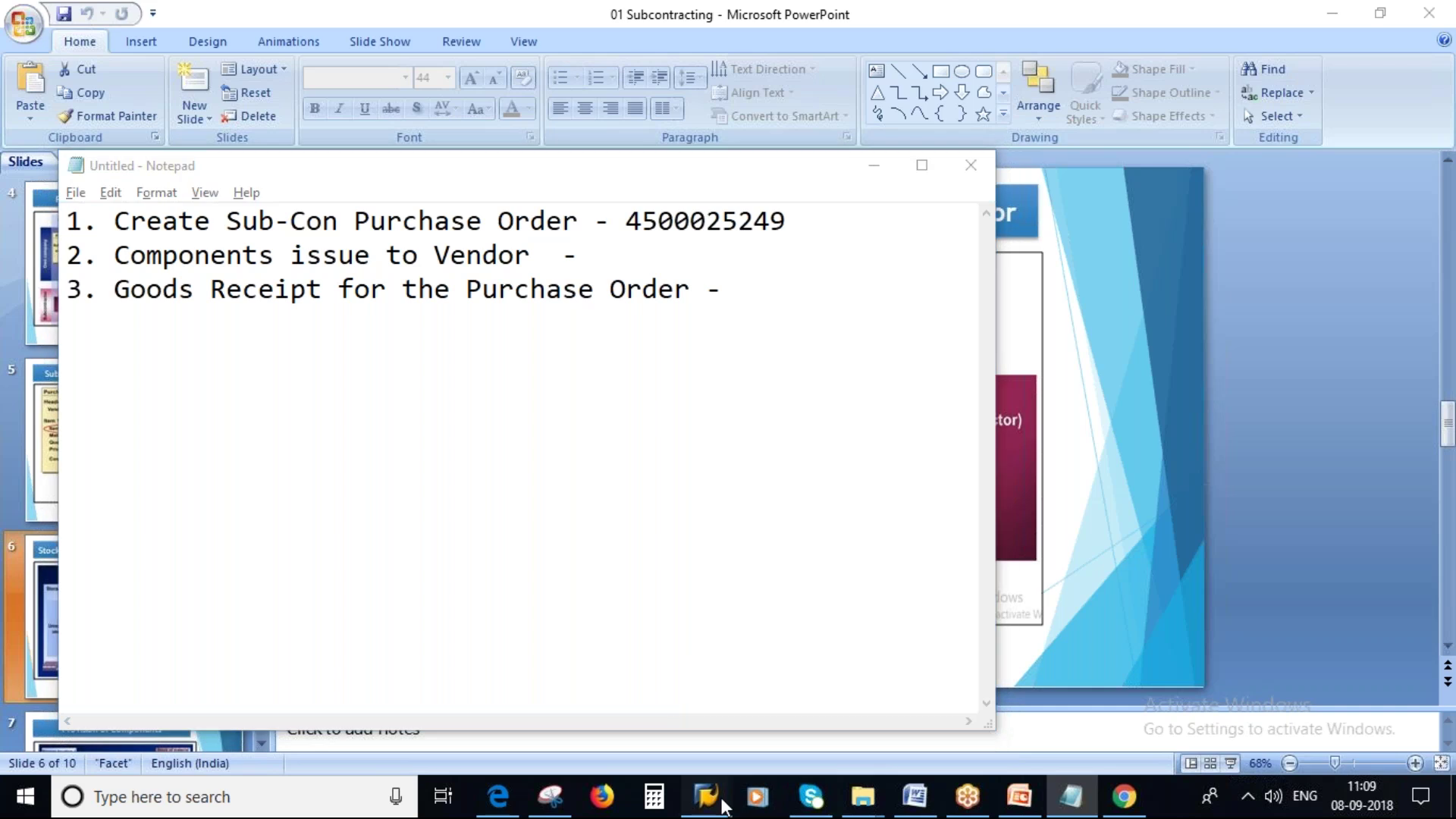
key(F3)
key(F3)
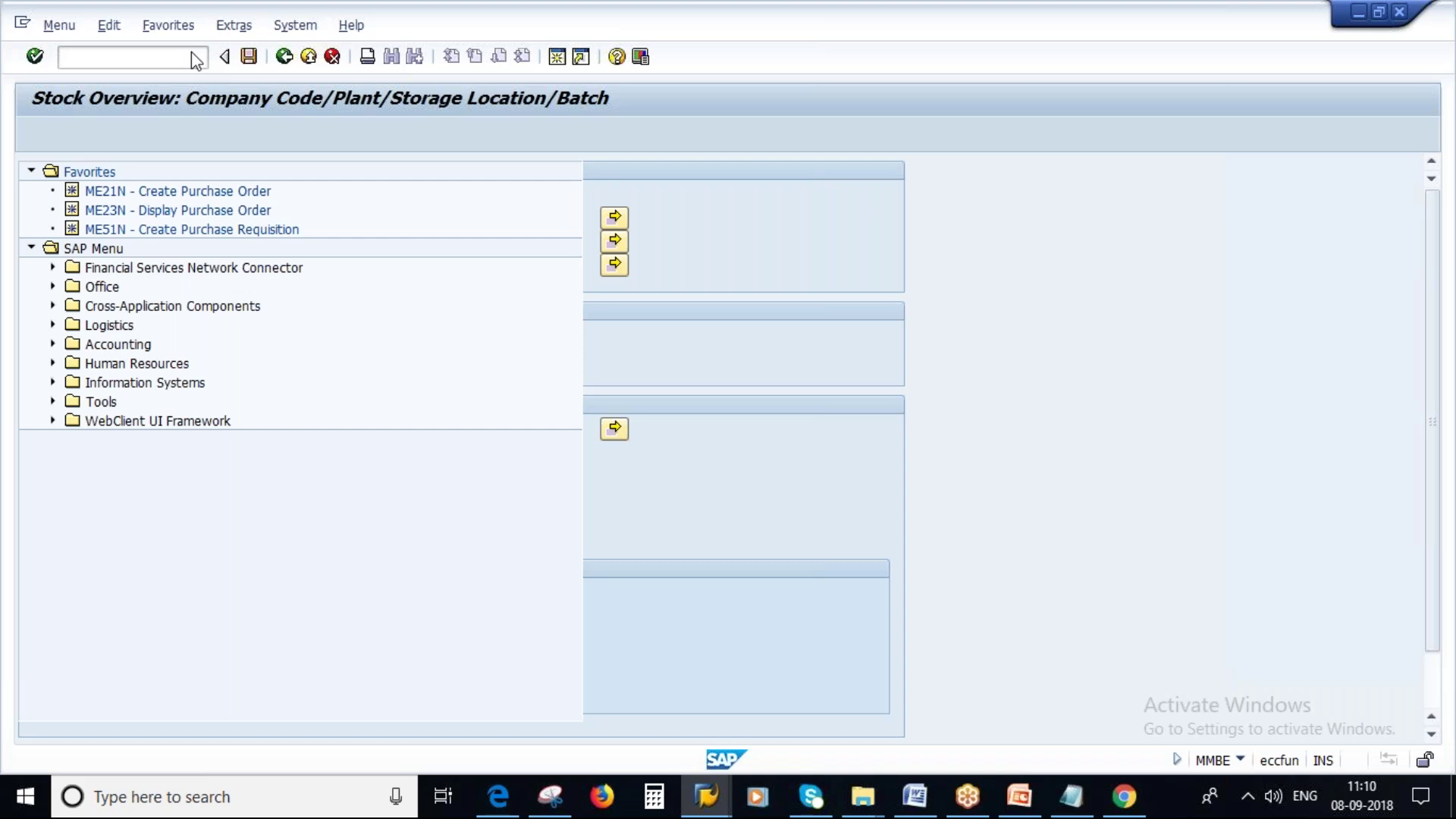
text(me2o)
key(Return)
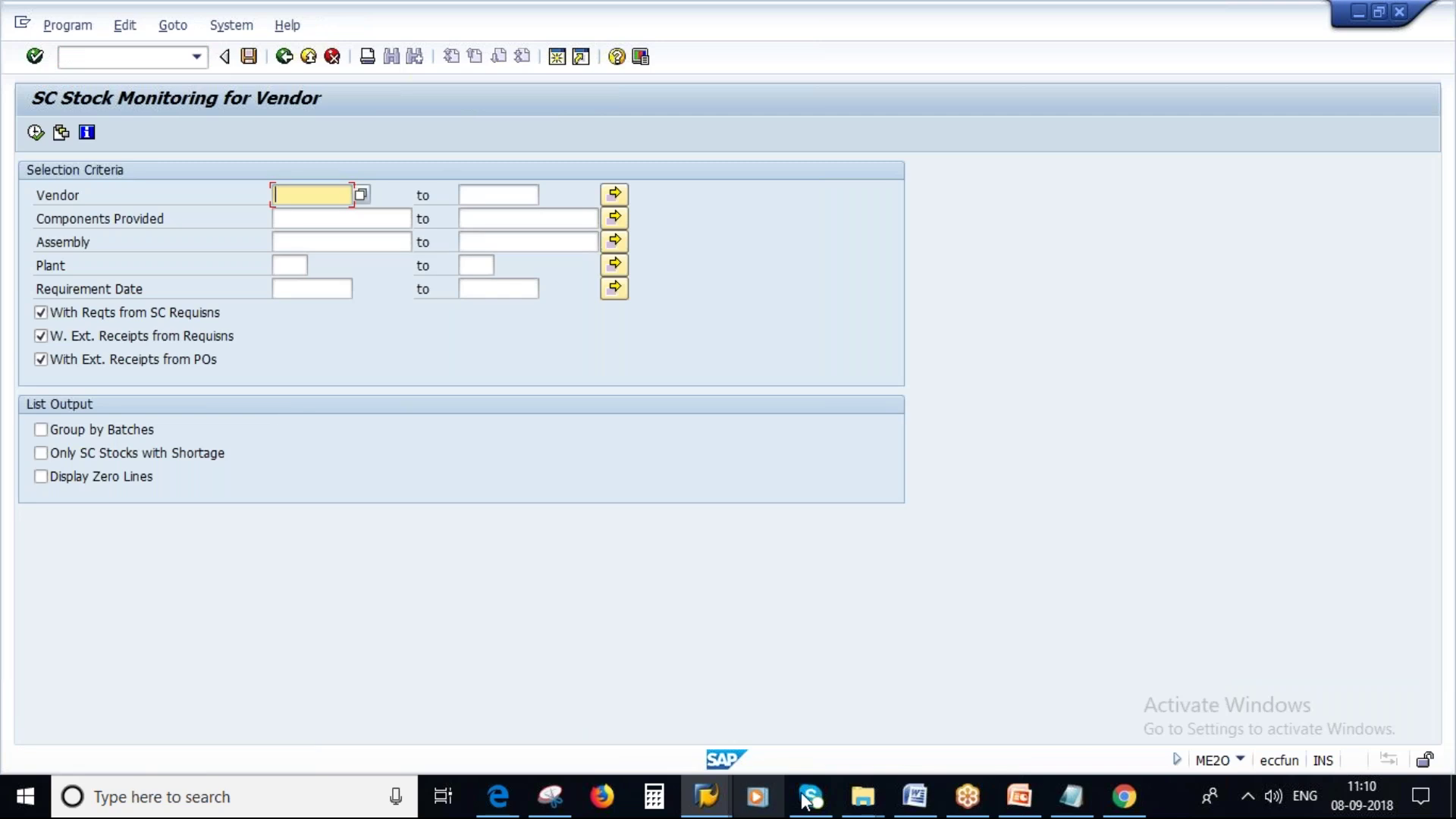
Step: Look up the vendor number in the subcontracting purchase order and run SC Stock Monitoring for that vendor in plant 1000
click(713, 800)
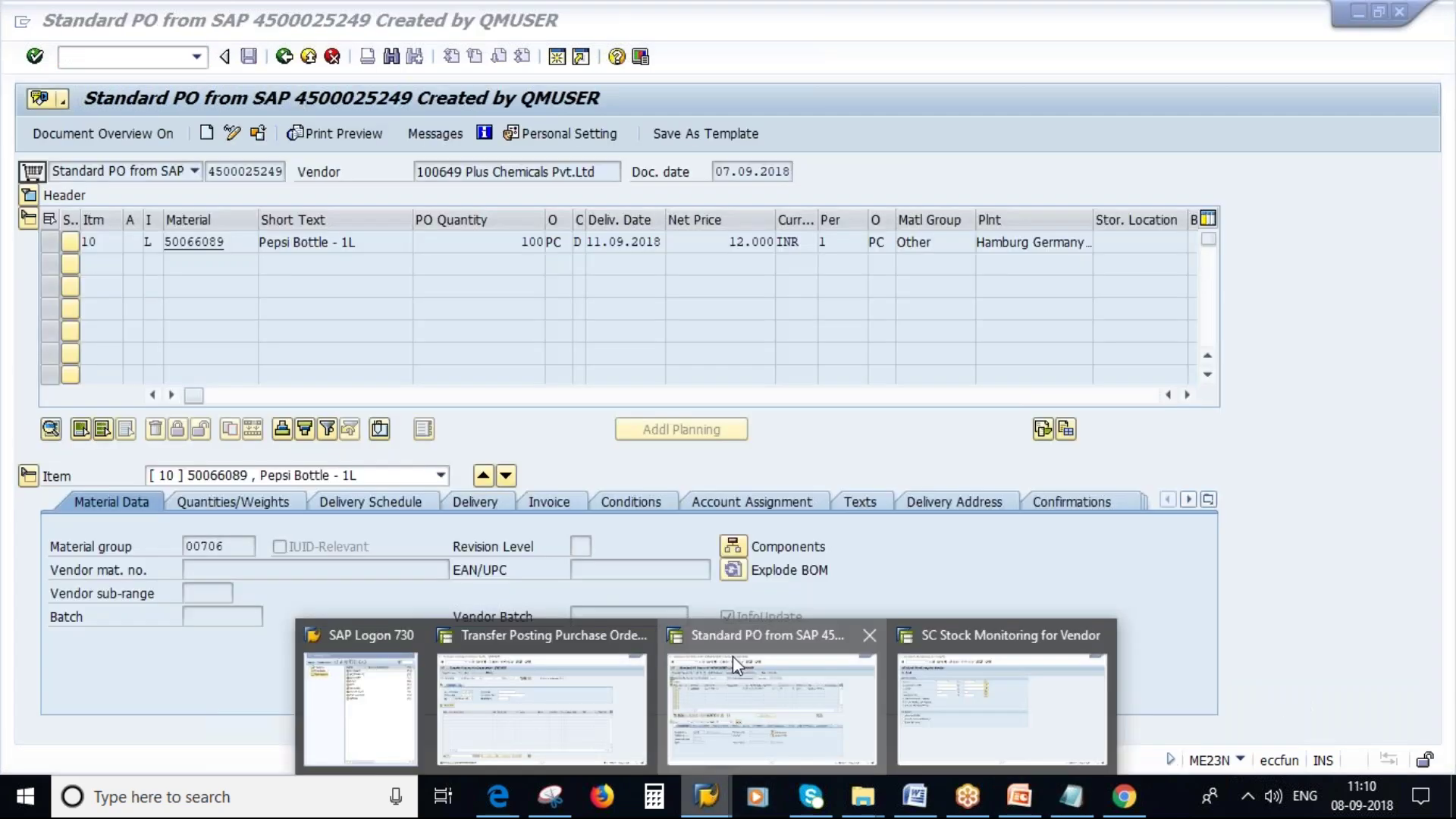
click(732, 656)
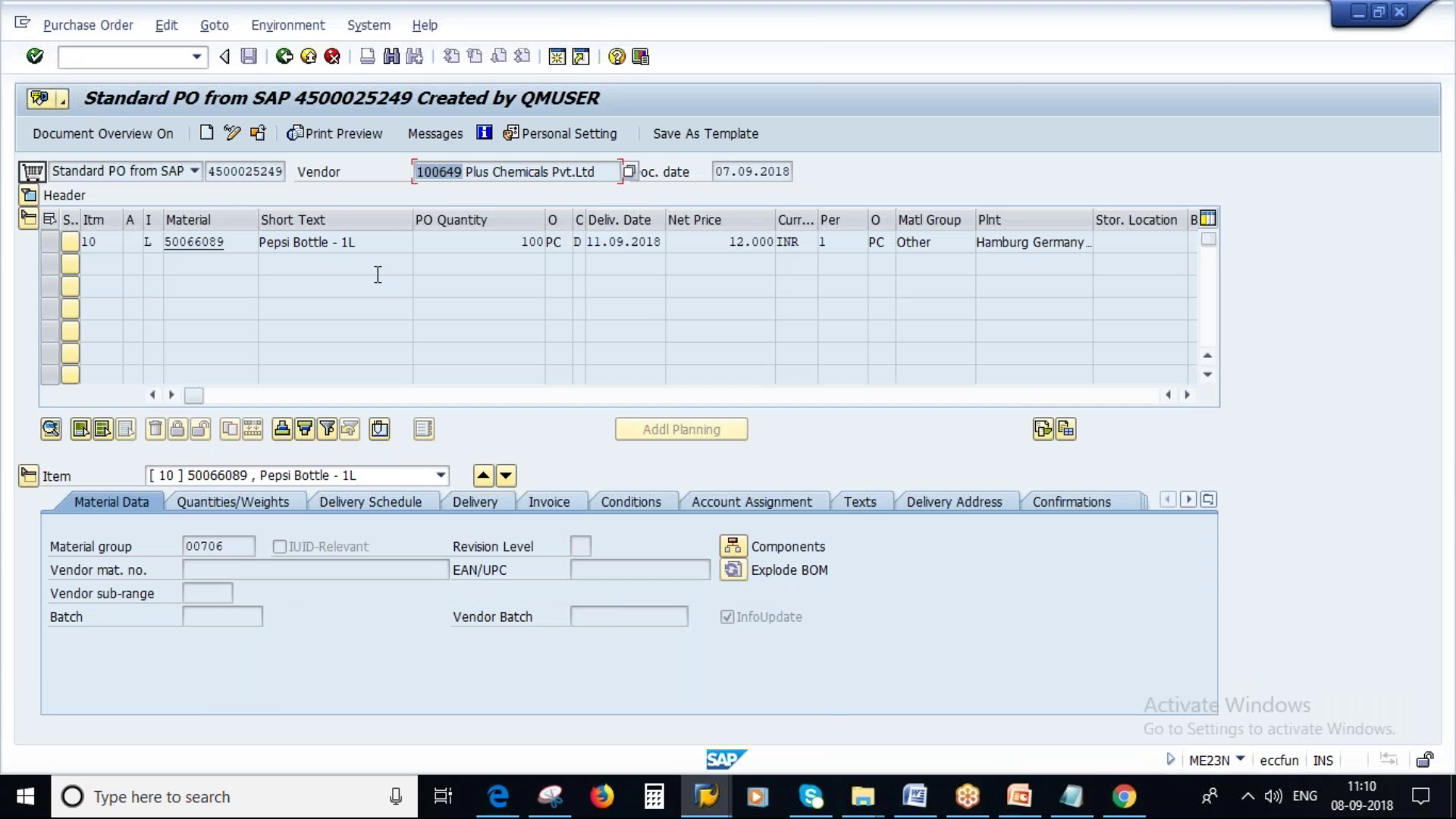
key(alt+Tab)
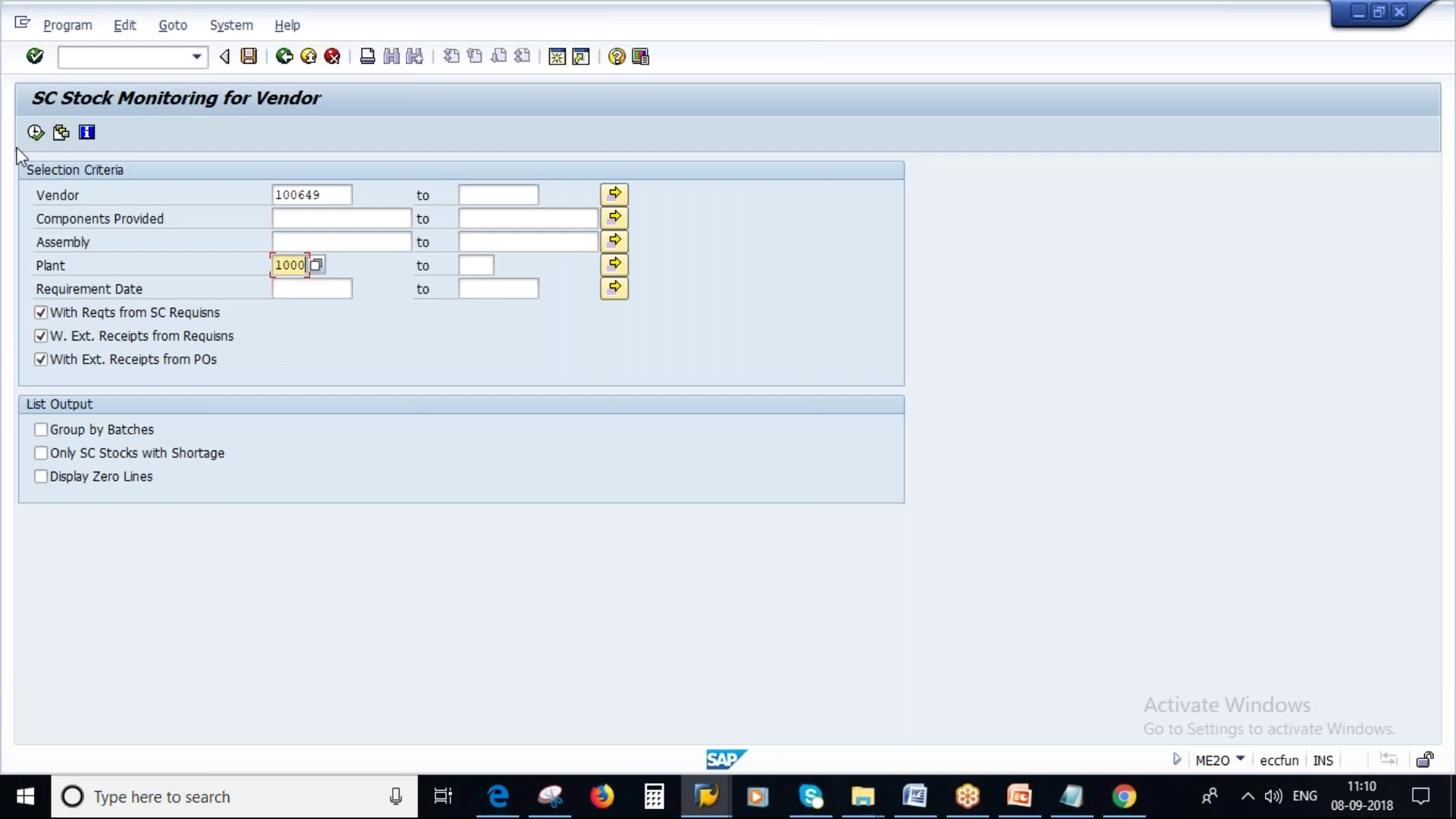
click(35, 132)
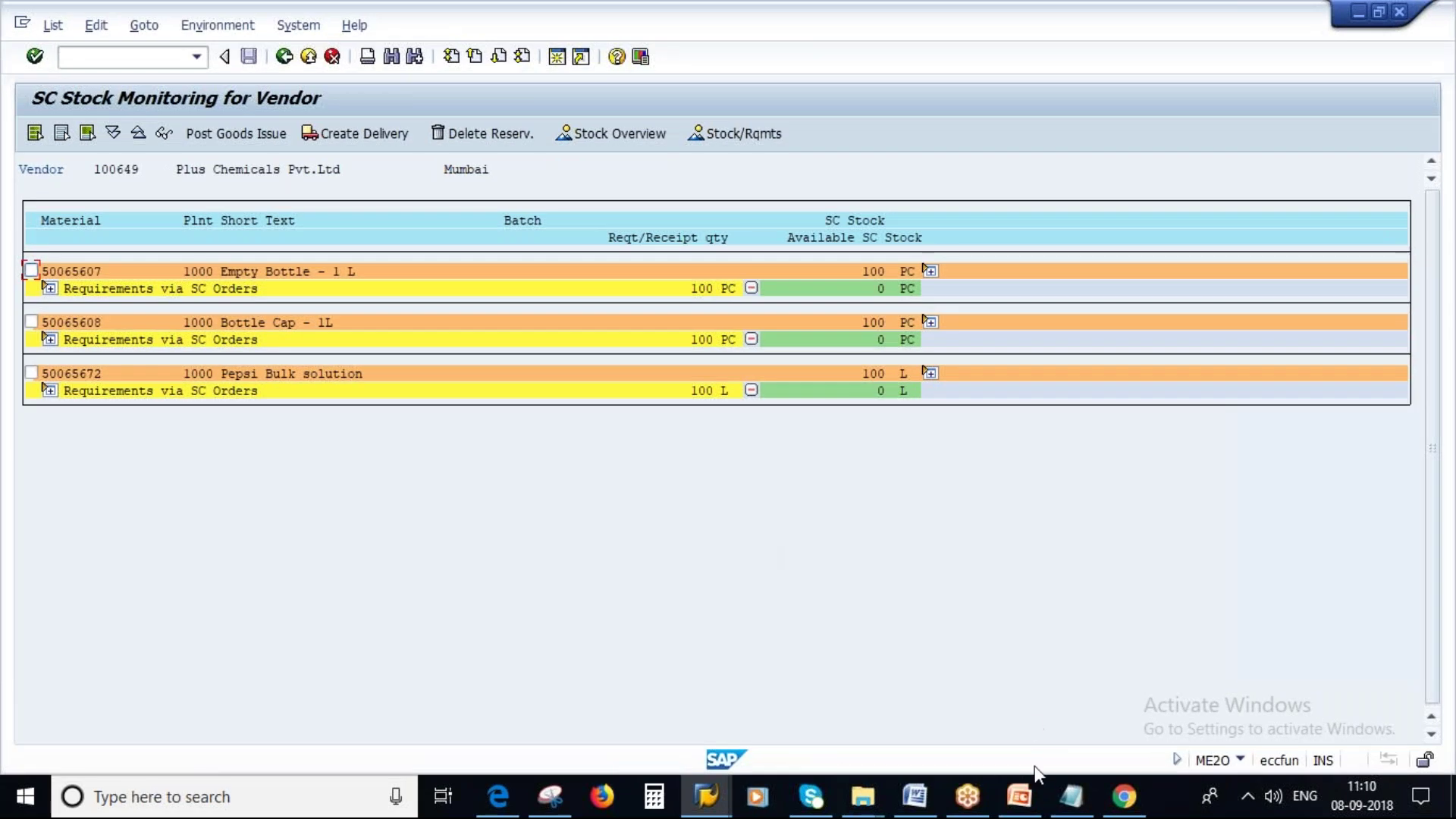
Step: Review the Stock of Material Provided to Vendor slide in PowerPoint and return to the SC Stock Monitoring list in SAP
click(1016, 800)
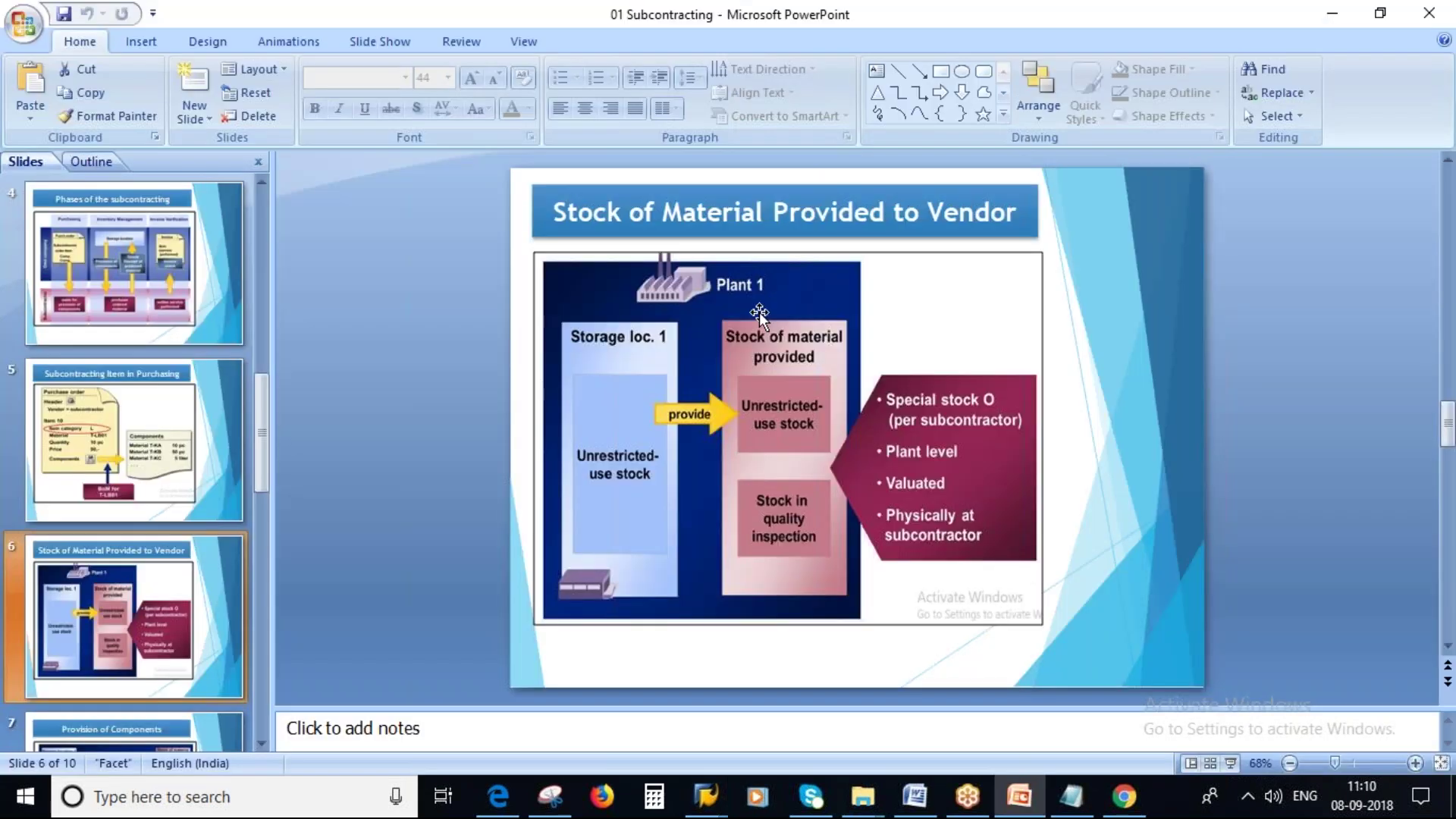
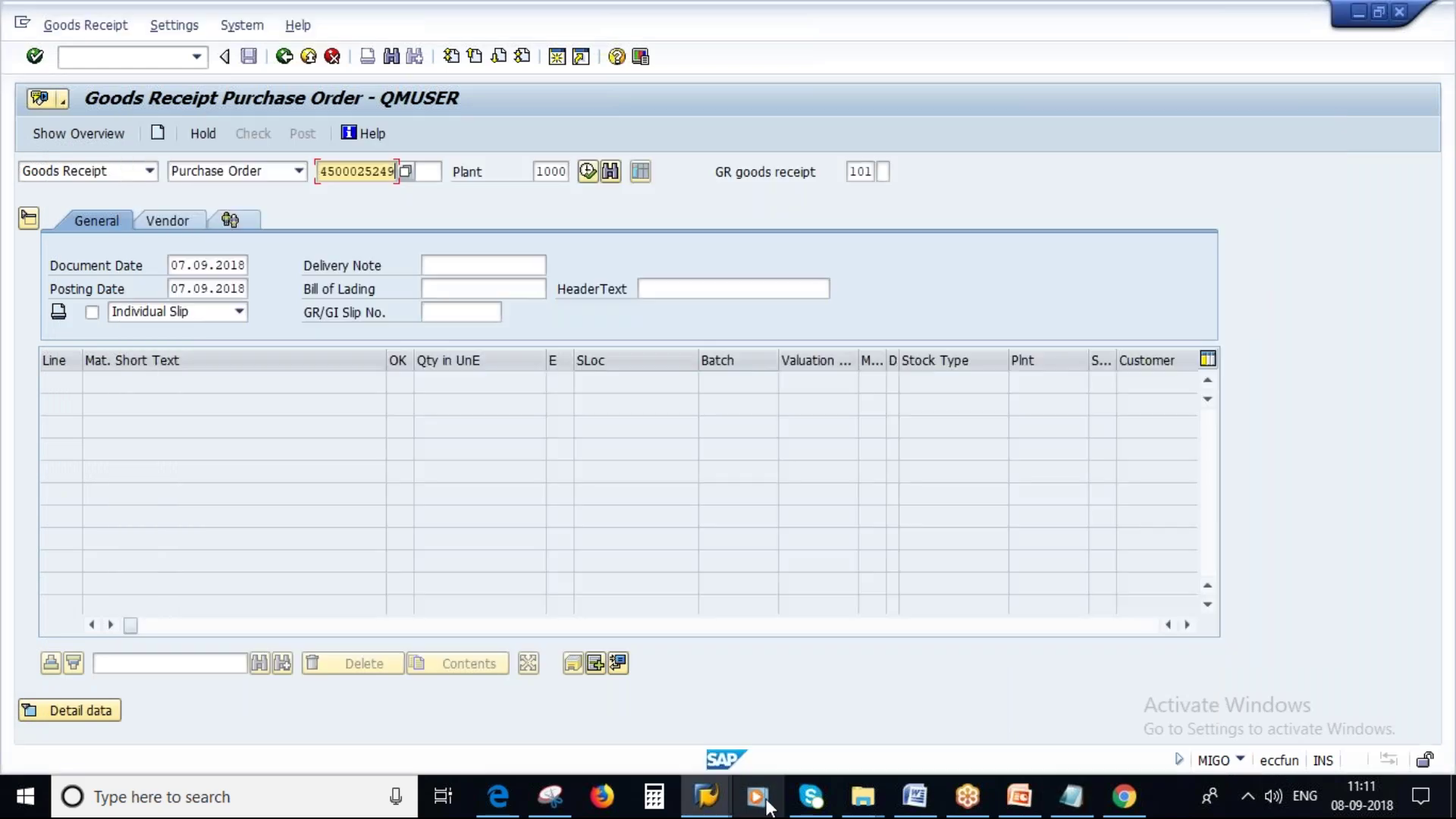
click(706, 798)
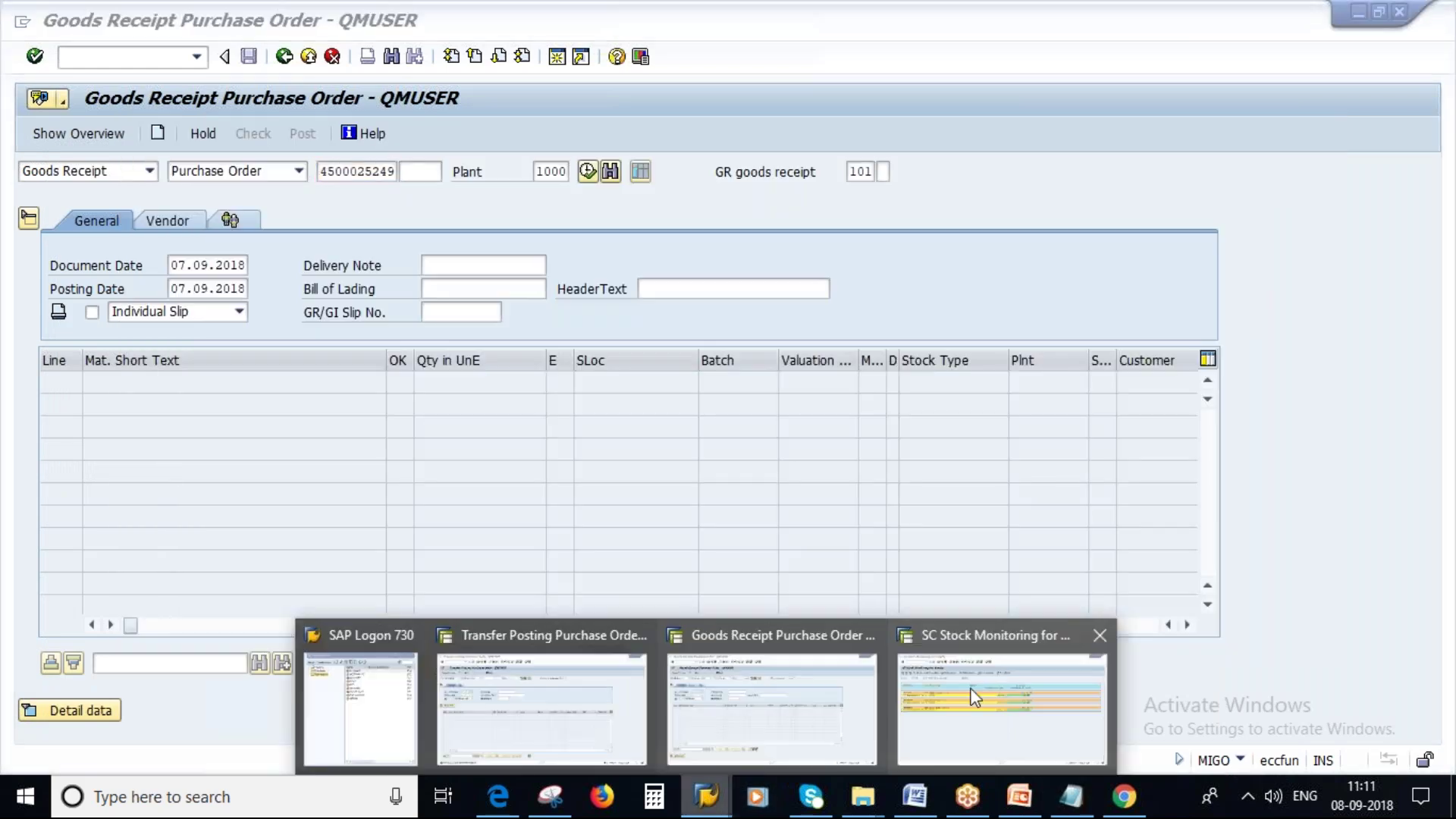
click(973, 696)
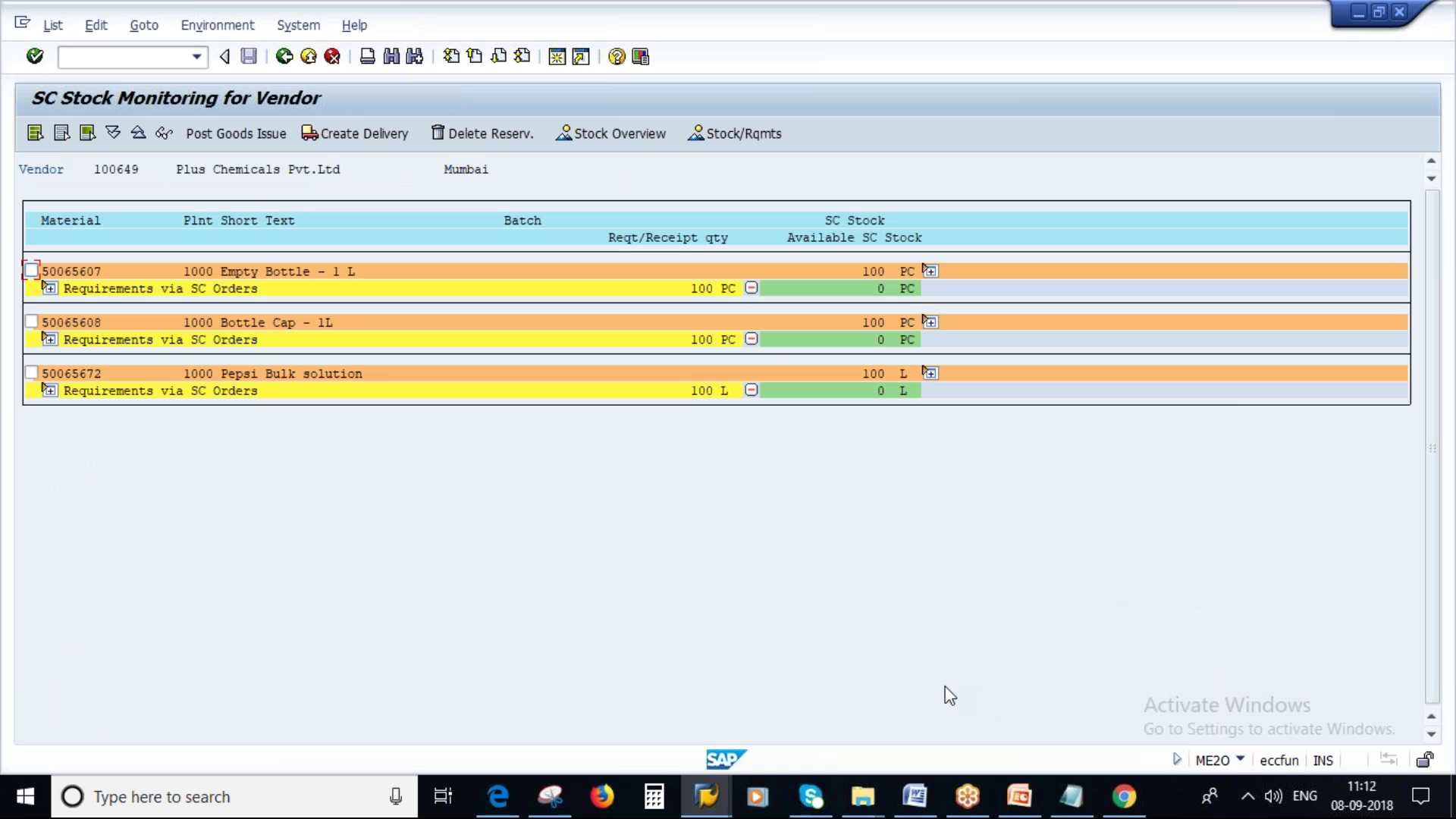
Step: Open transaction MMBE in a new session and run the stock overview for material 50065672 in plant 1000
click(556, 56)
text(mmbe)
key(Return)
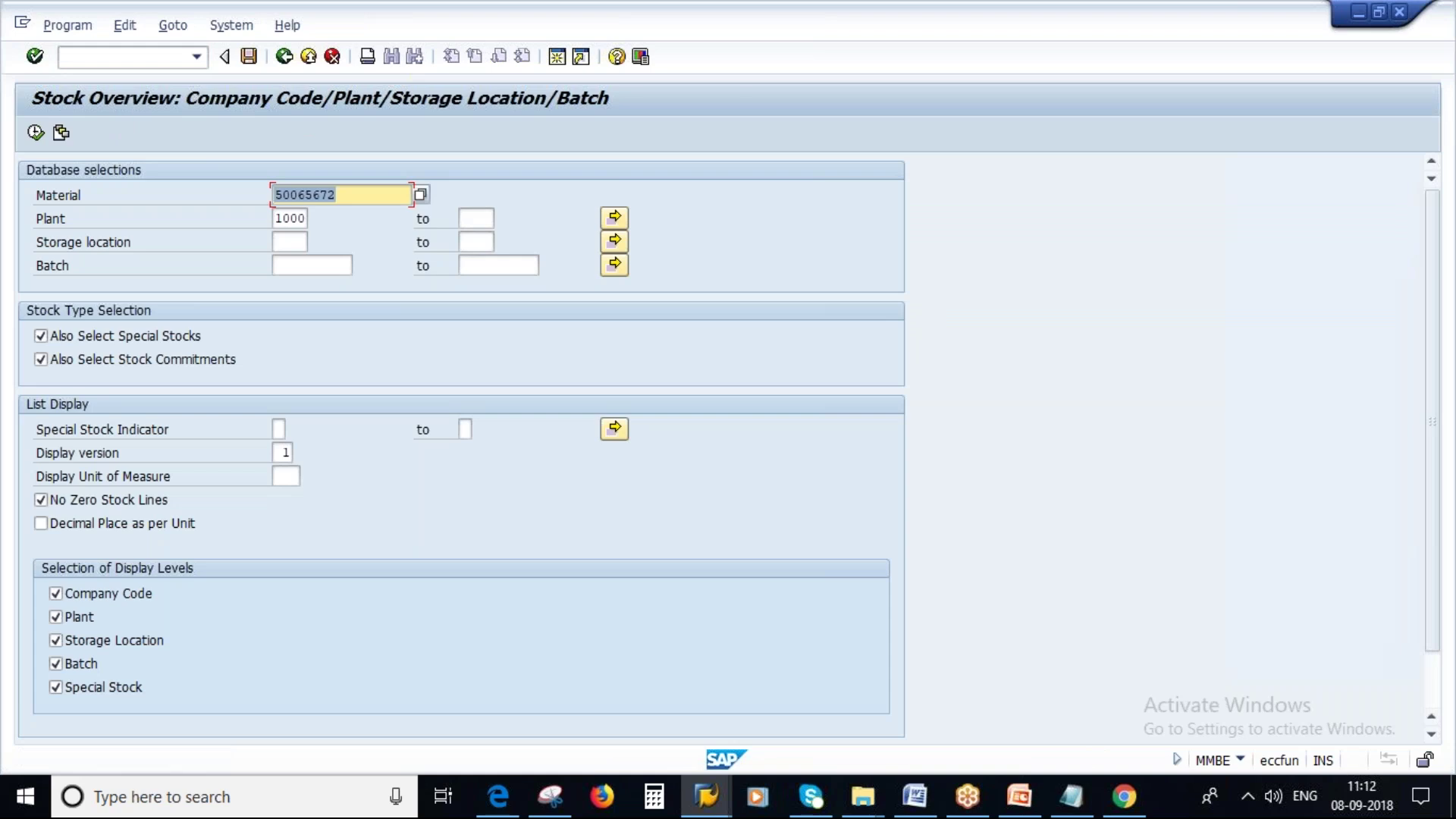
key(F8)
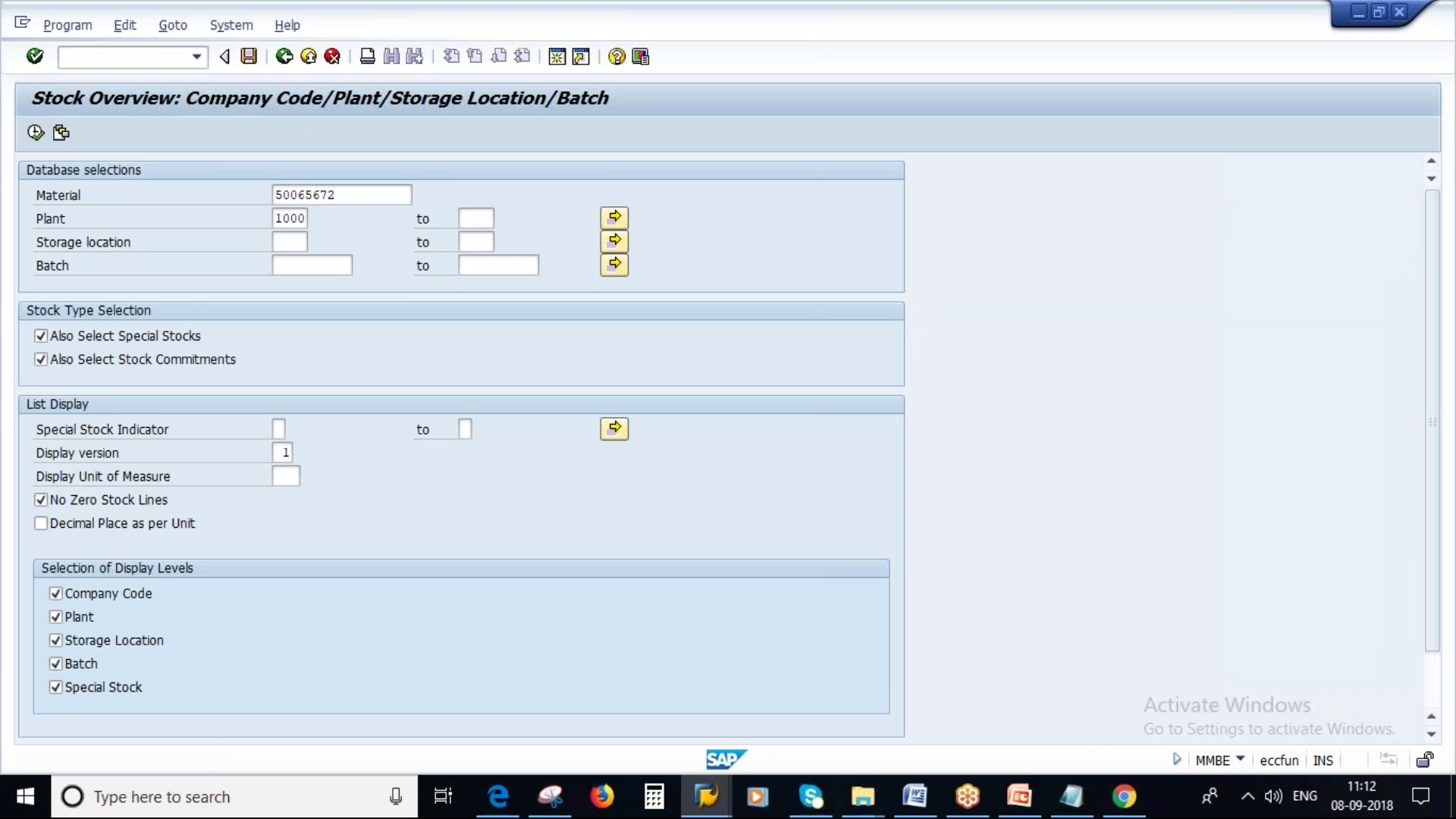
Step: Examine the vendor batch stock of material 50065672, return to the goods receipt and close its message log
click(516, 485)
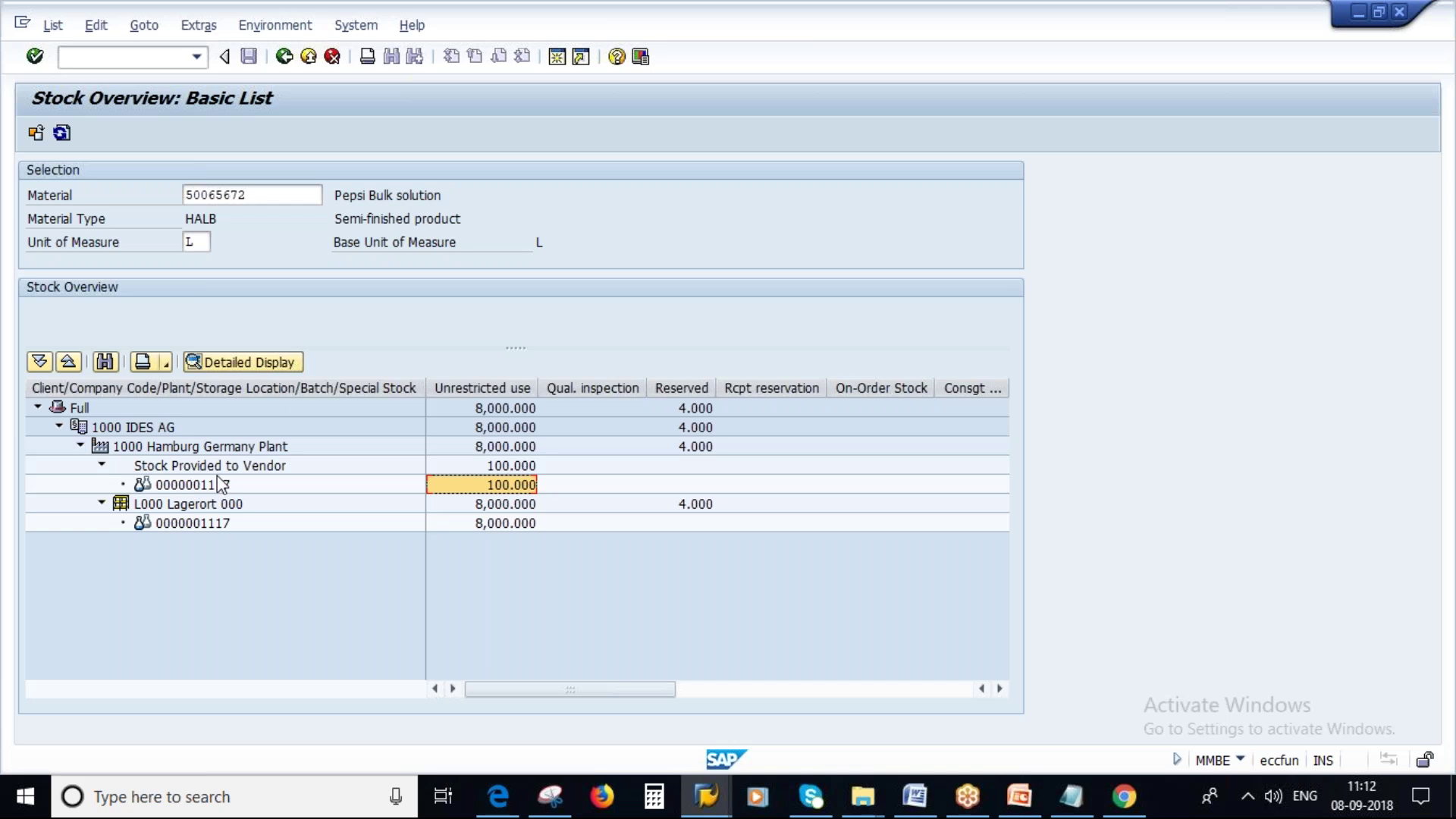
key(alt+Tab)
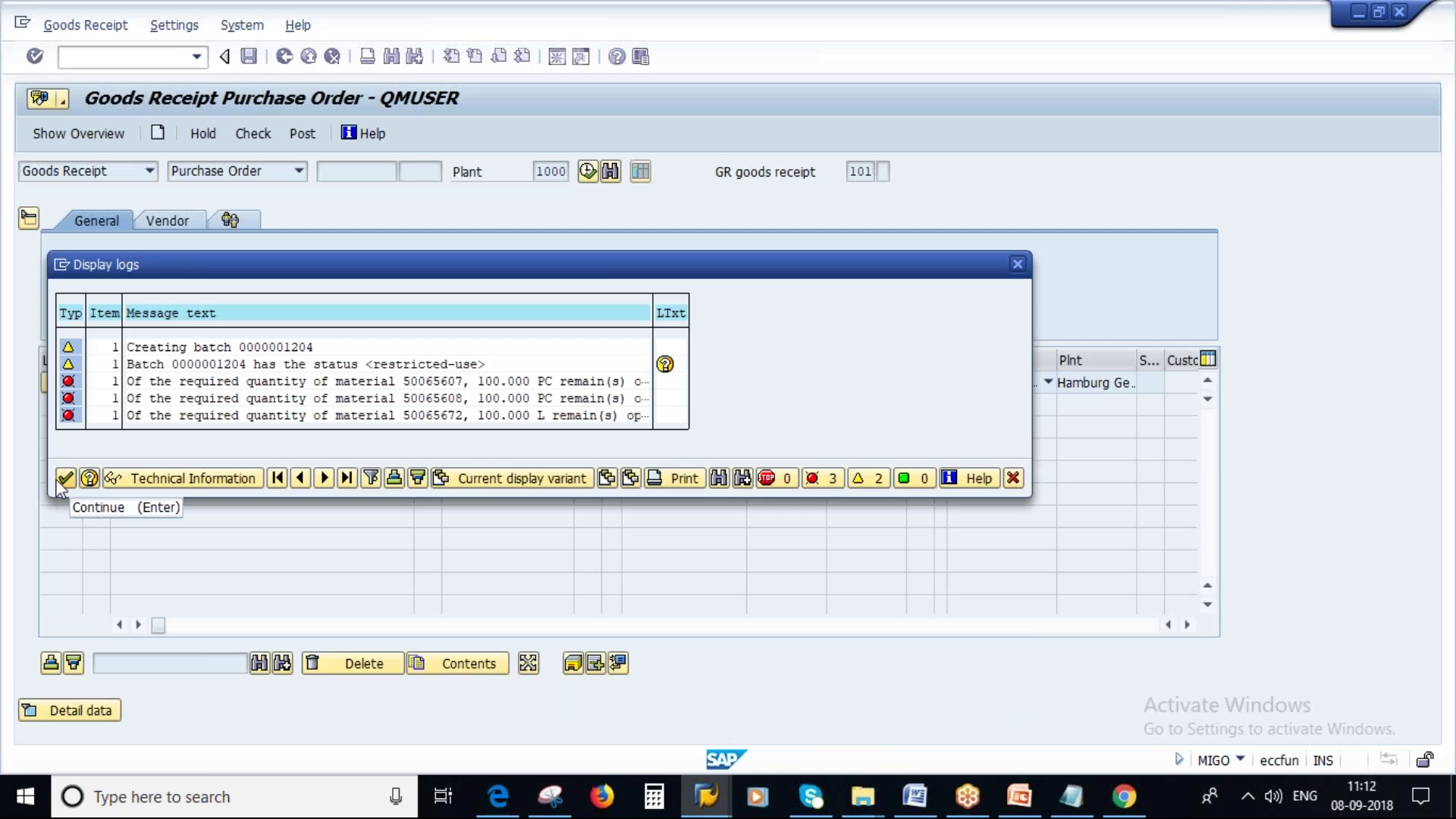
click(59, 484)
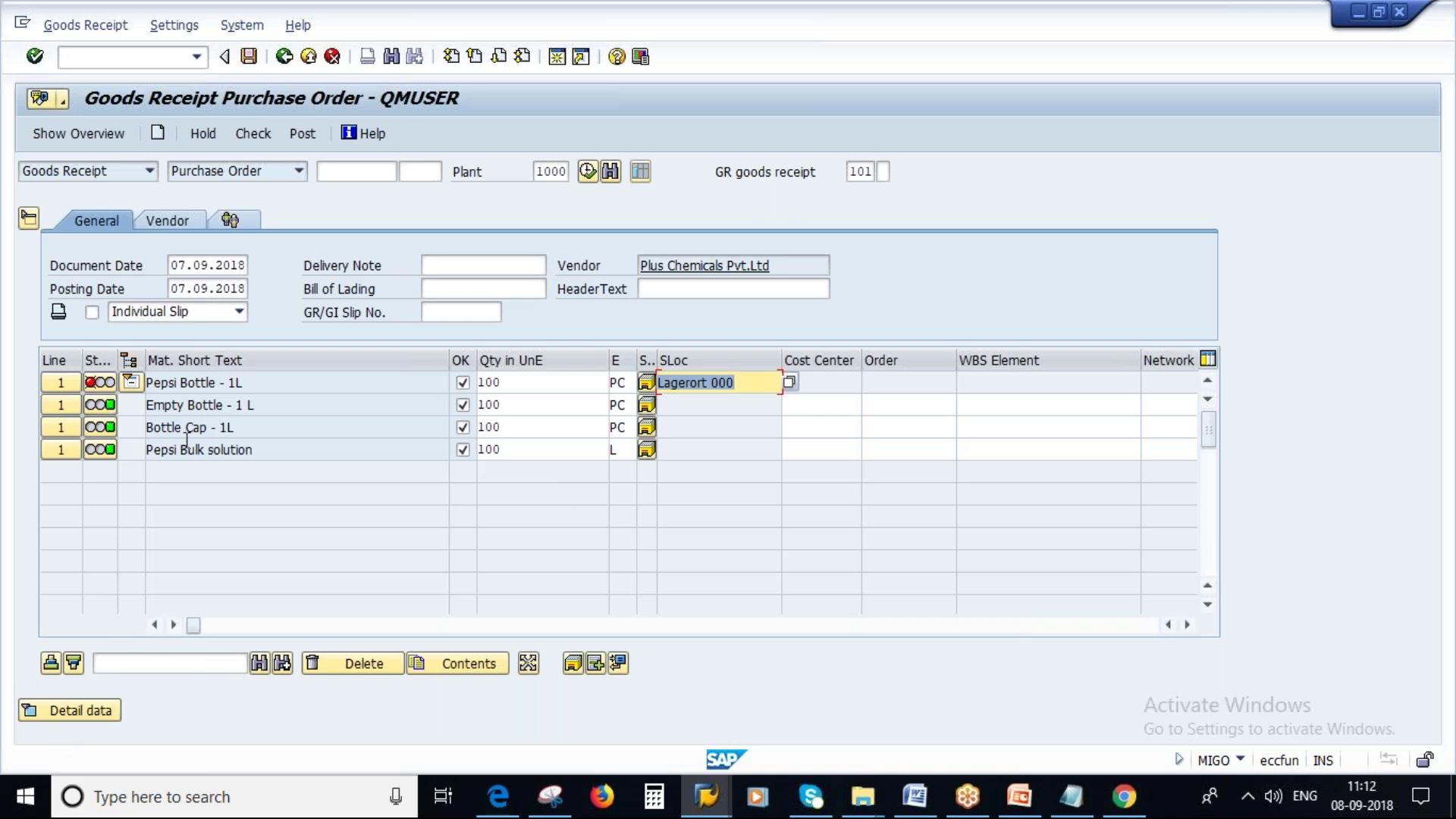
Step: Display the batch details of the Pepsi Bottle - 1L item and check the goods receipt, closing the resulting log
click(75, 710)
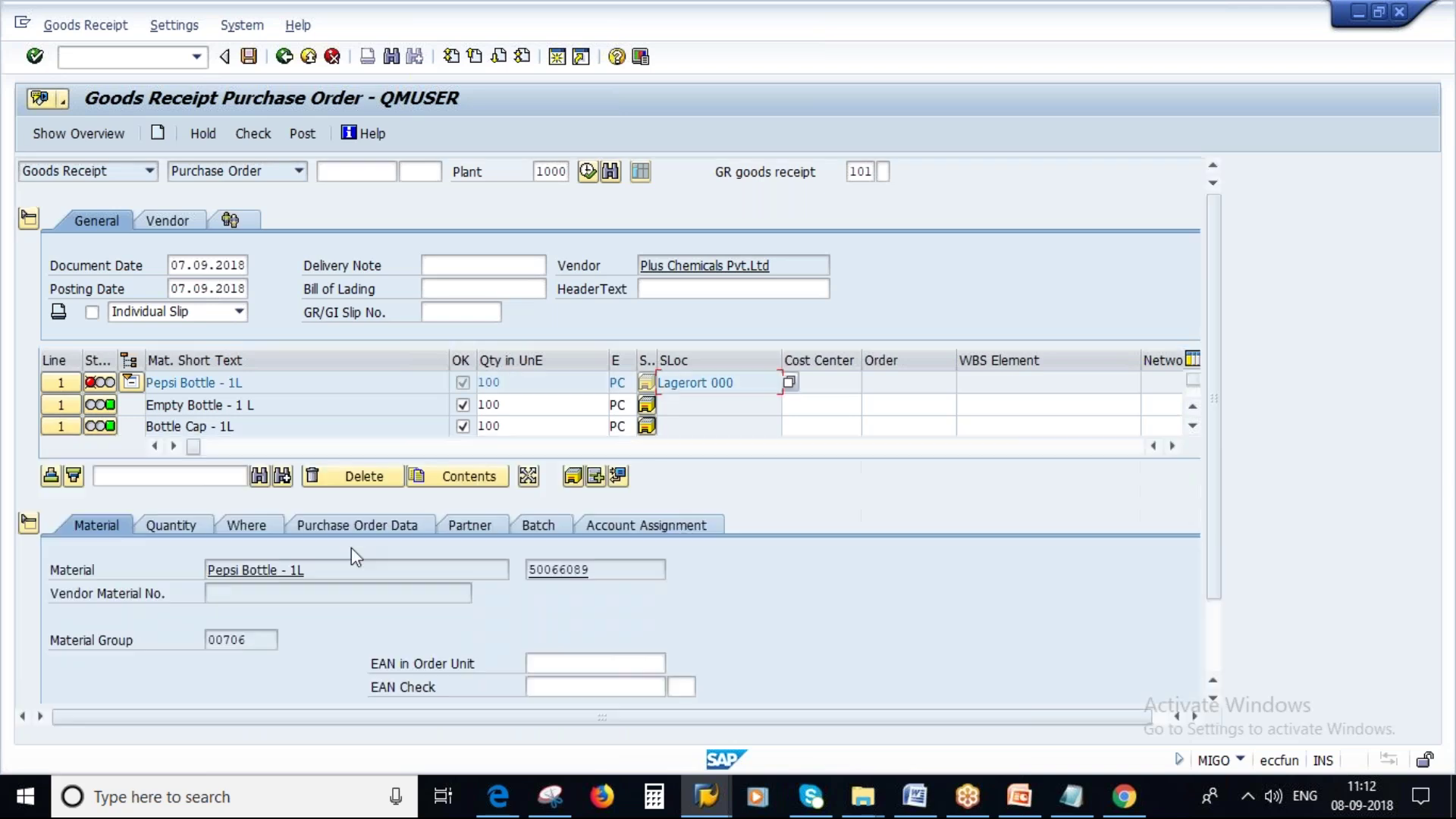
click(516, 530)
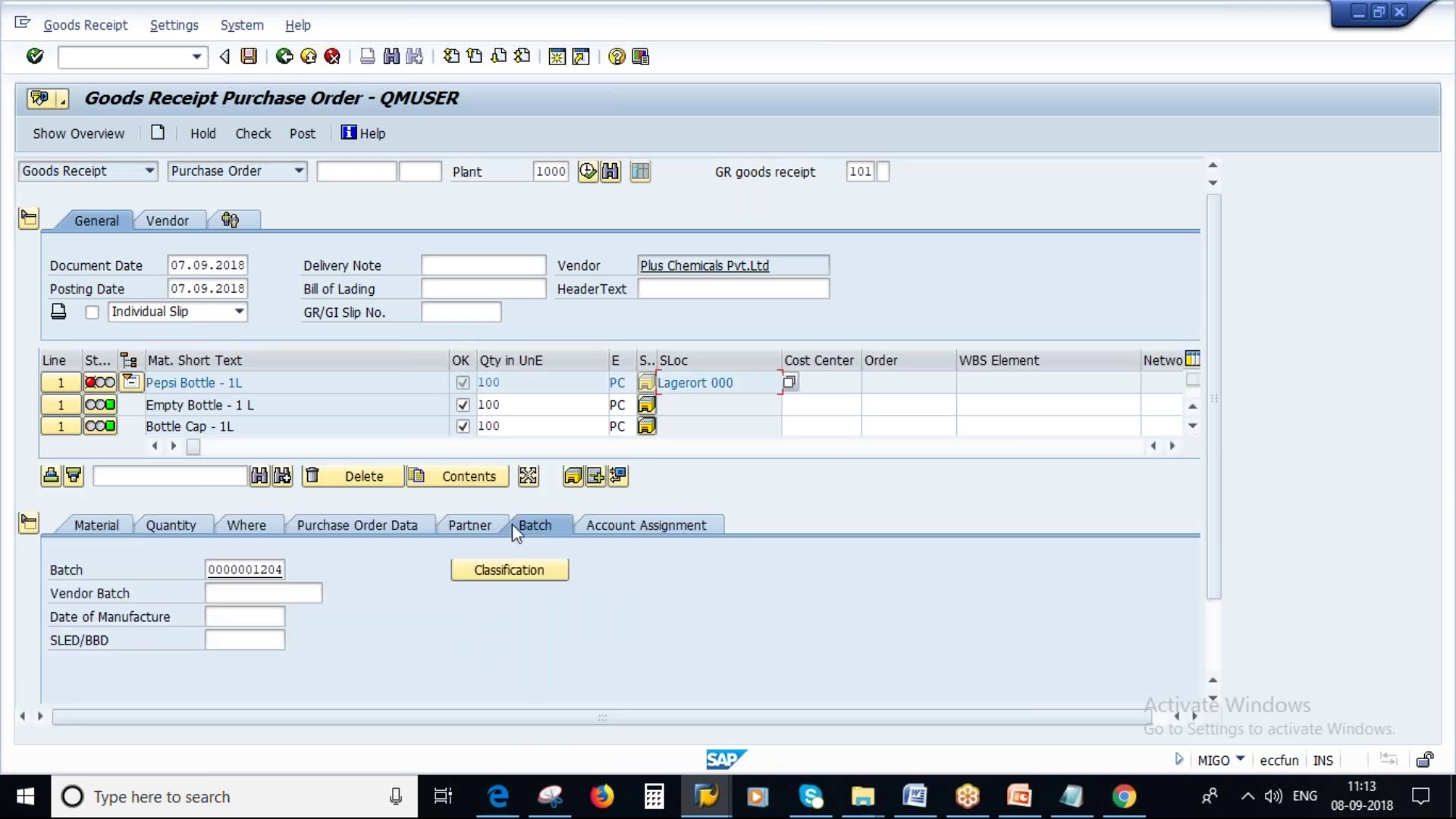
click(255, 135)
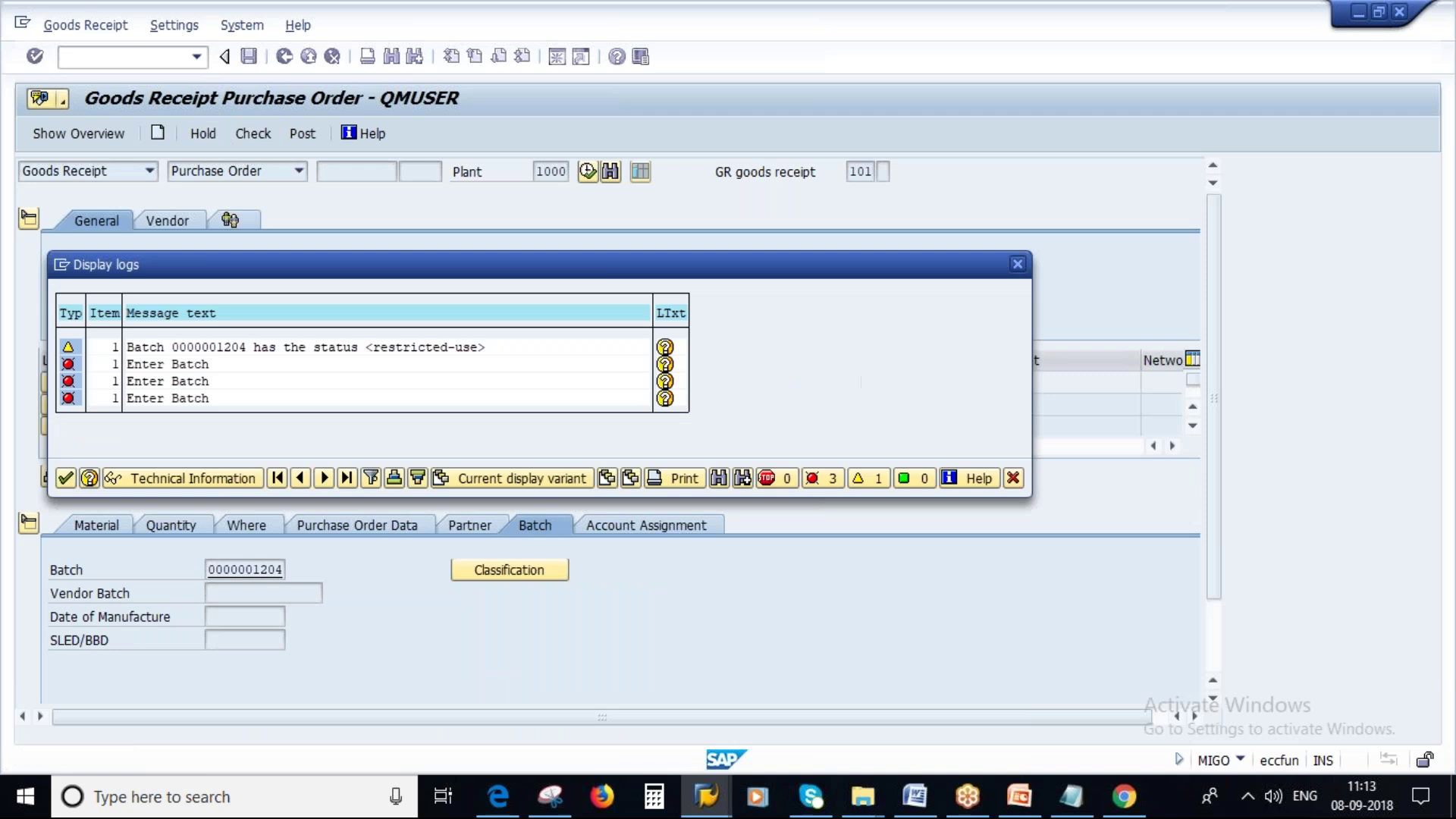
key(Return)
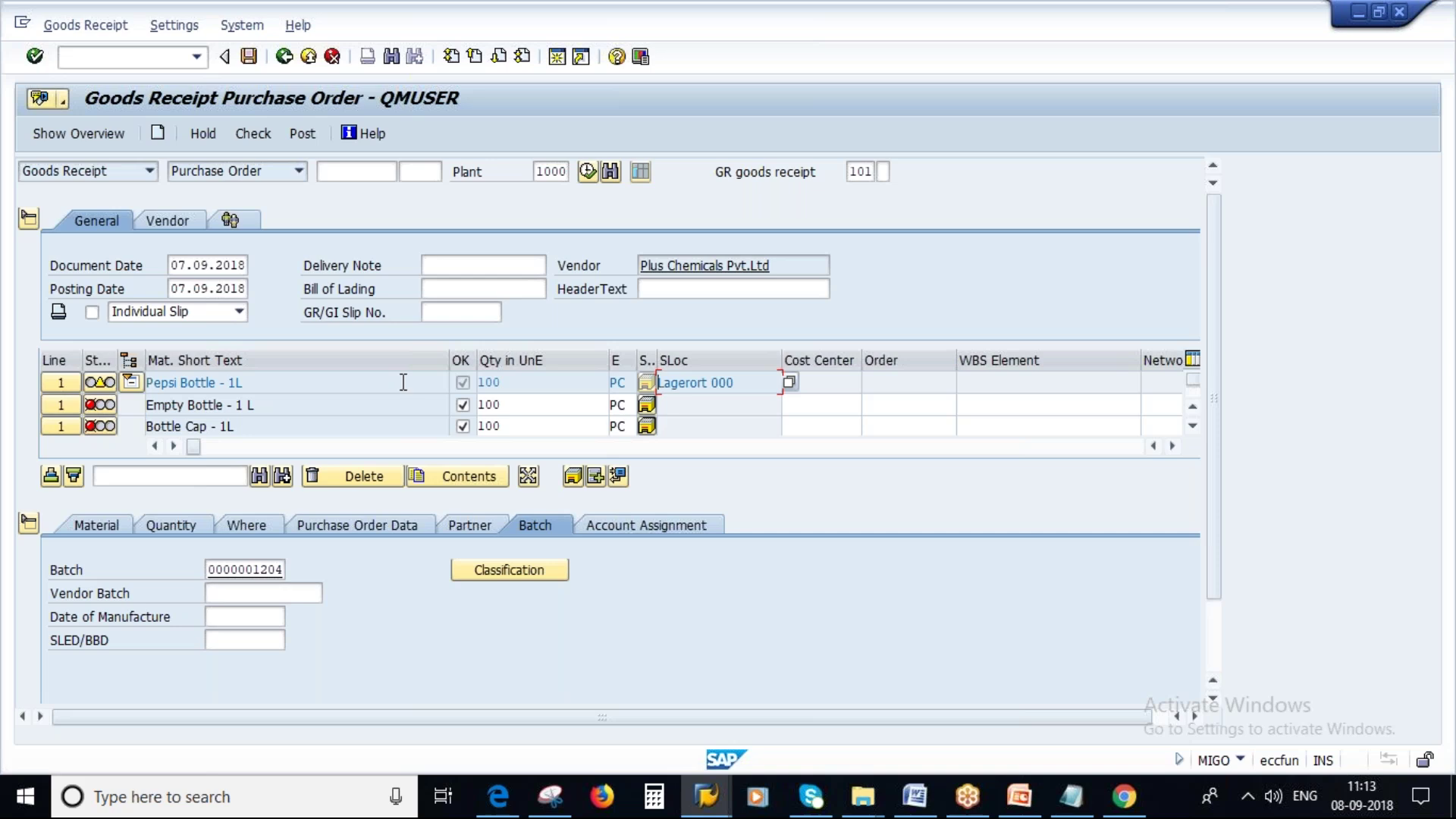
Step: Review the error log of the Empty Bottle - 1 L component line from its status light
click(31, 525)
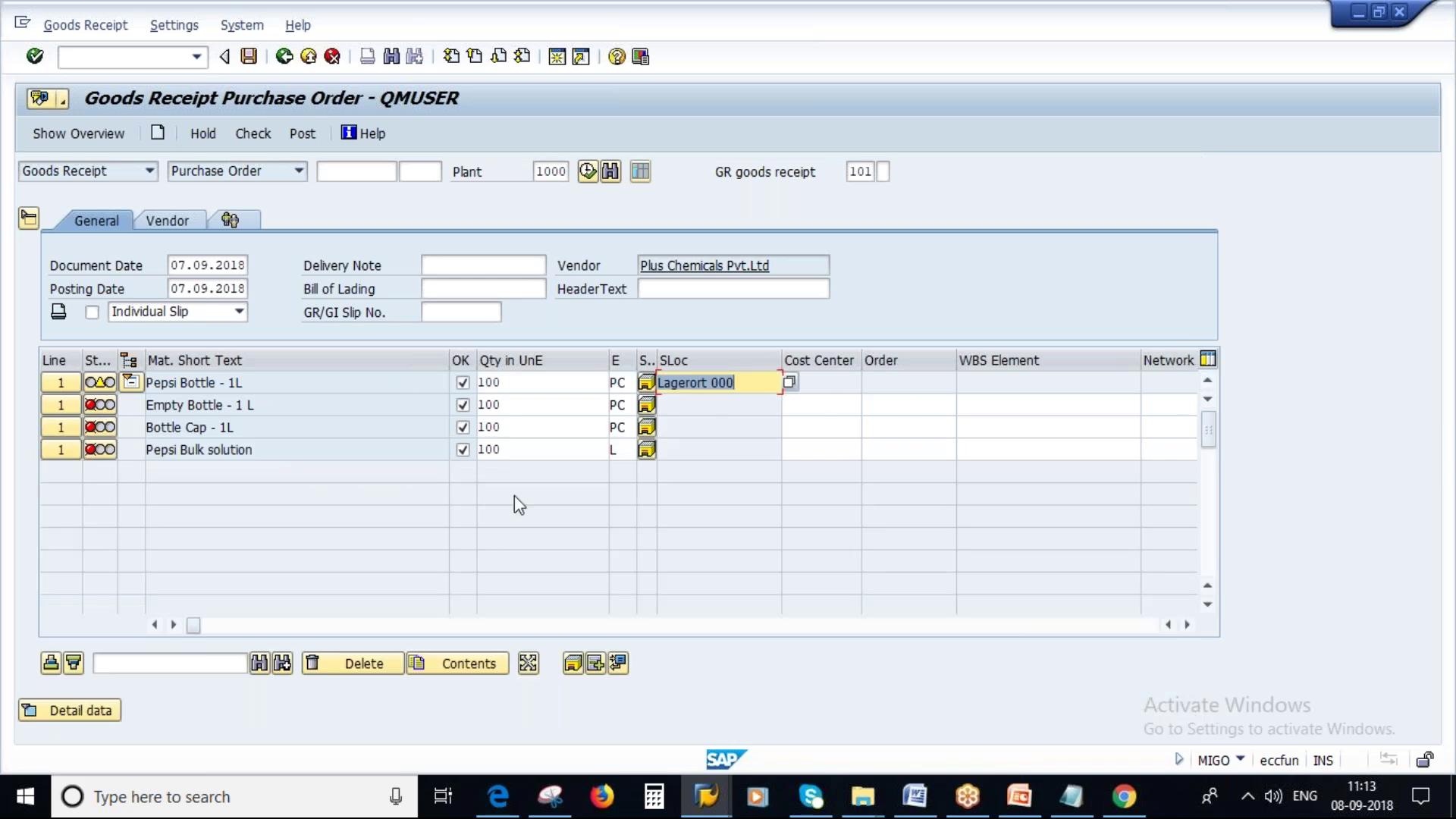
click(73, 417)
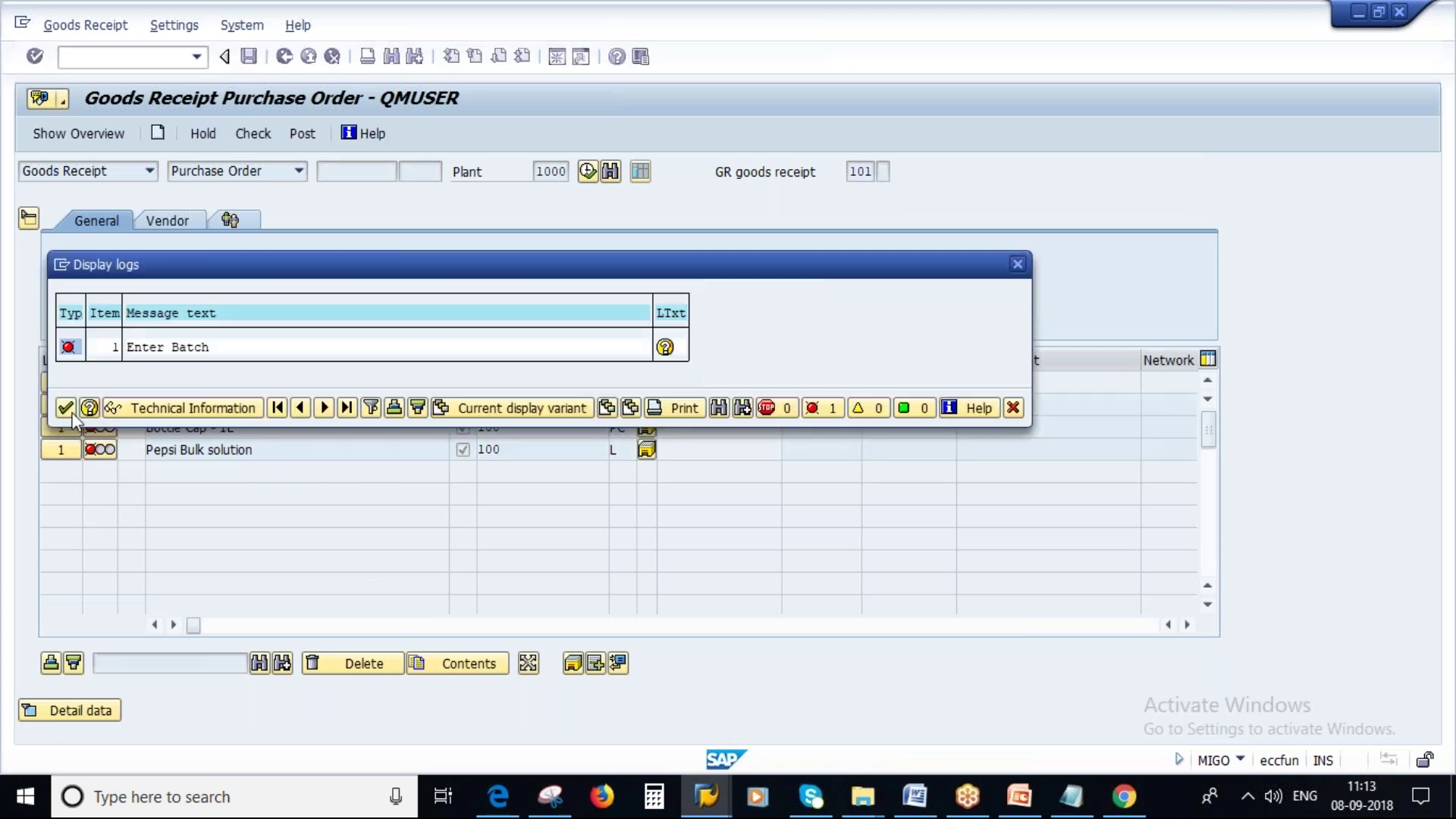
click(66, 409)
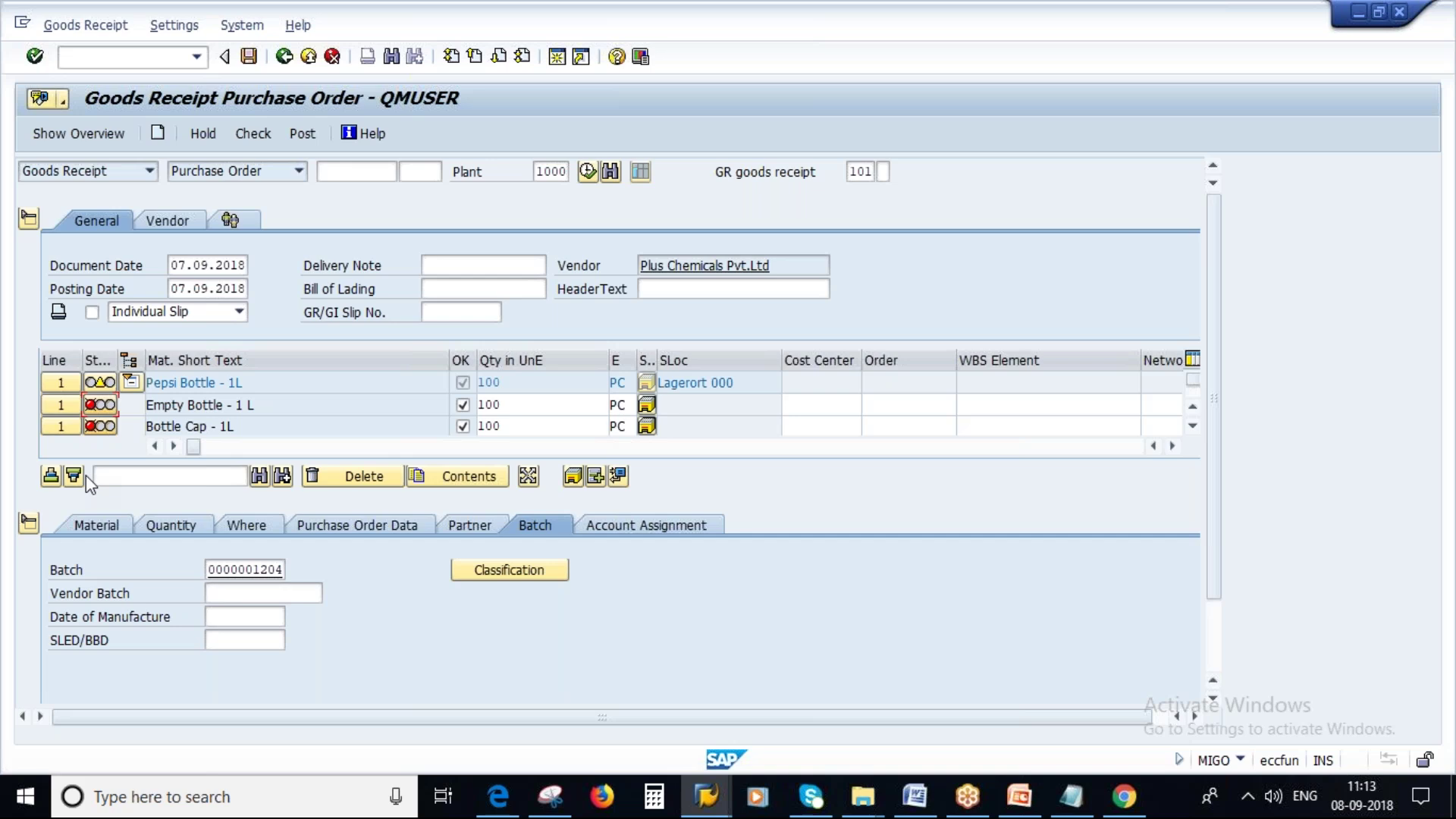
click(101, 408)
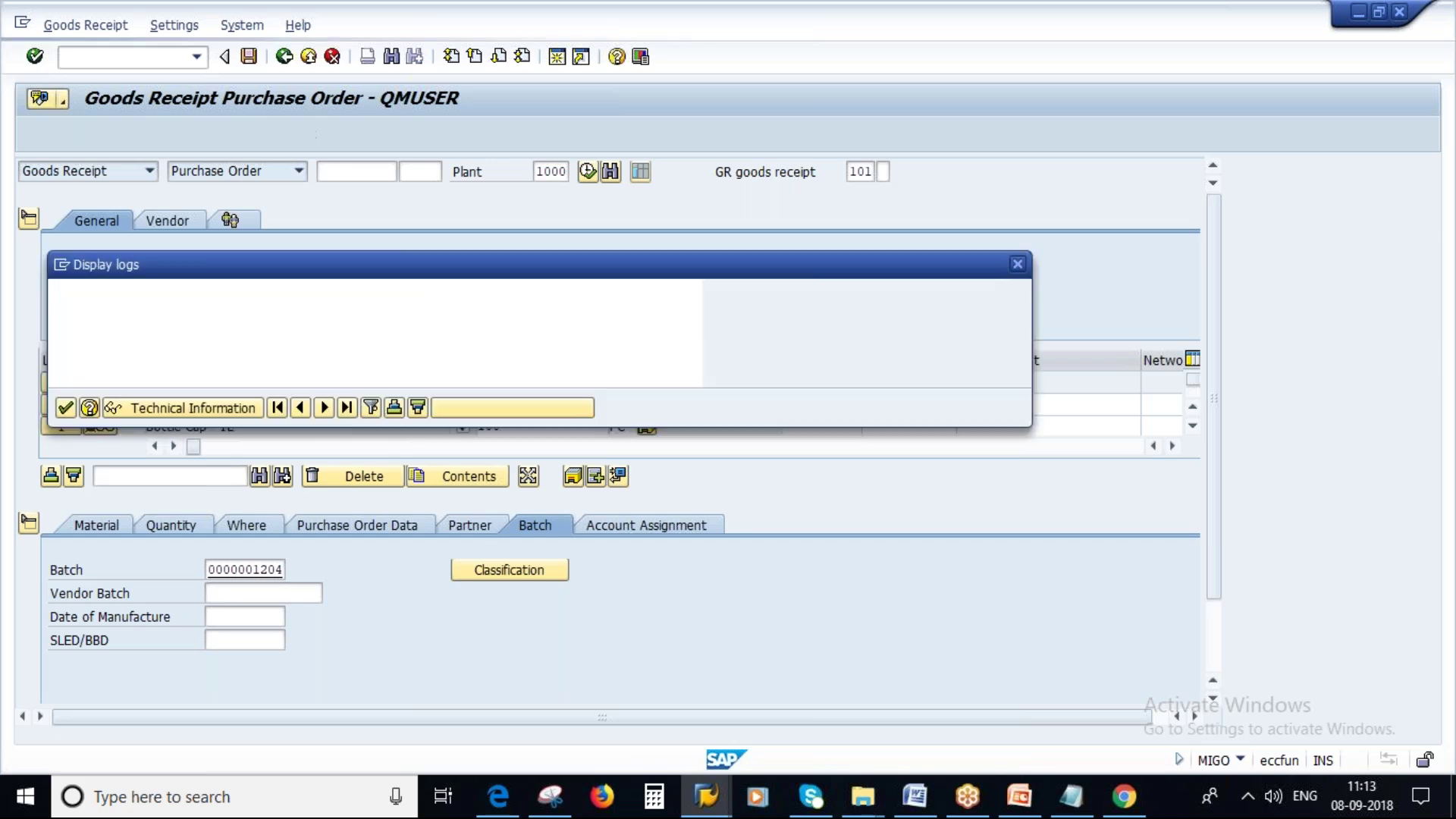
click(65, 409)
Step: Place the cursor in the batch field of the Empty Bottle - 1 L line and collapse the item details
drag(195, 445, 328, 455)
click(478, 405)
click(706, 797)
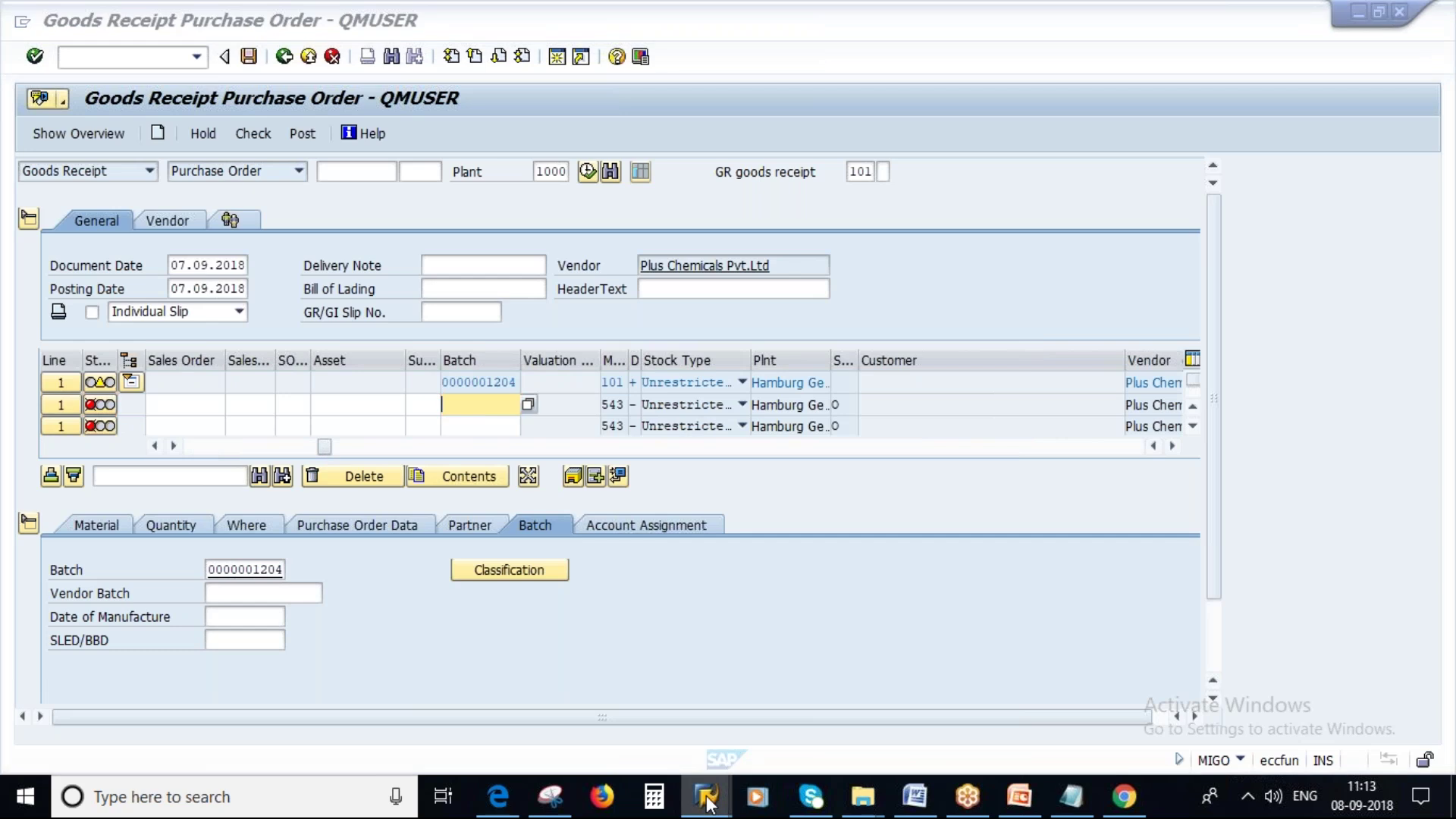
click(726, 803)
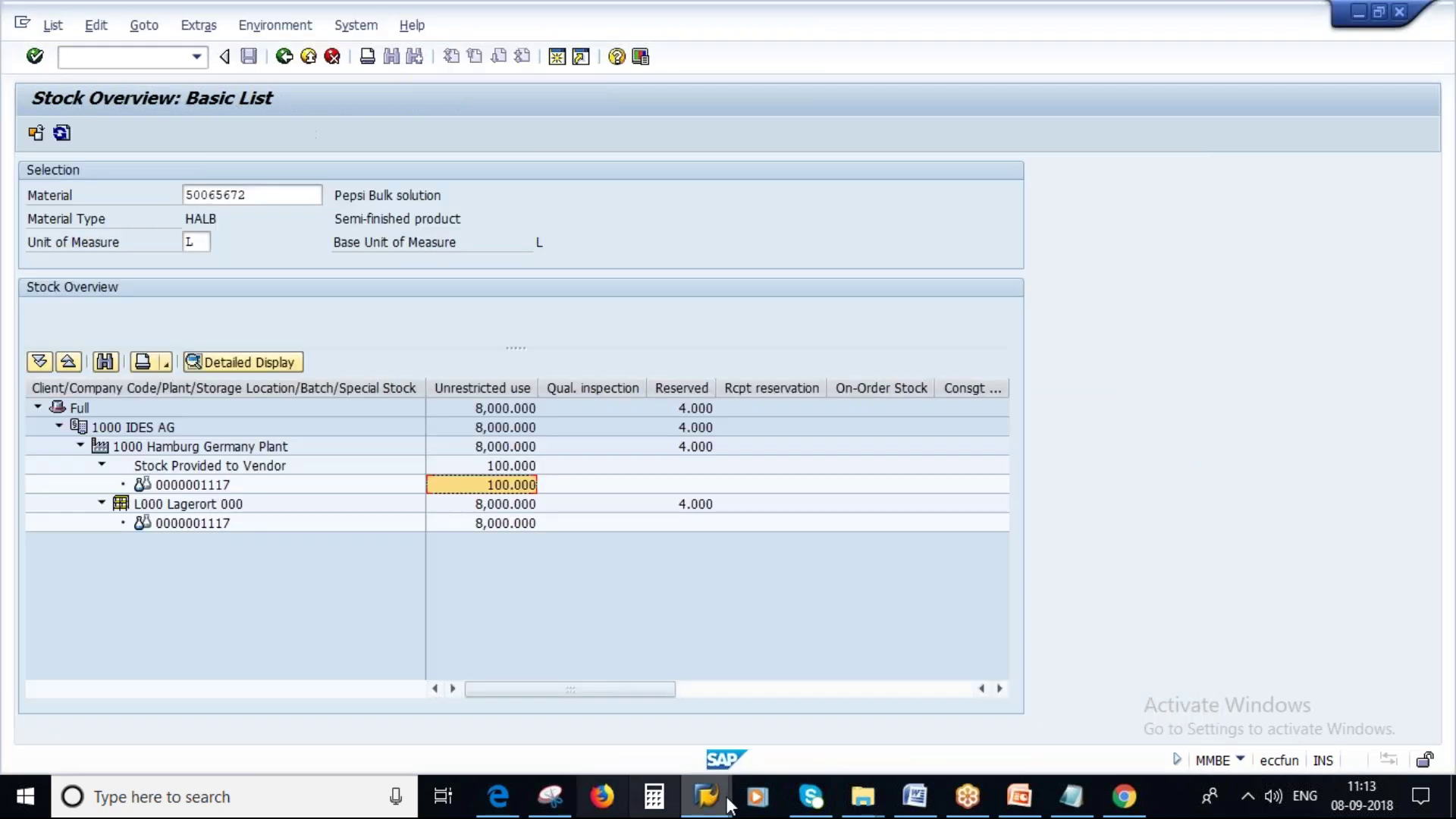
click(727, 802)
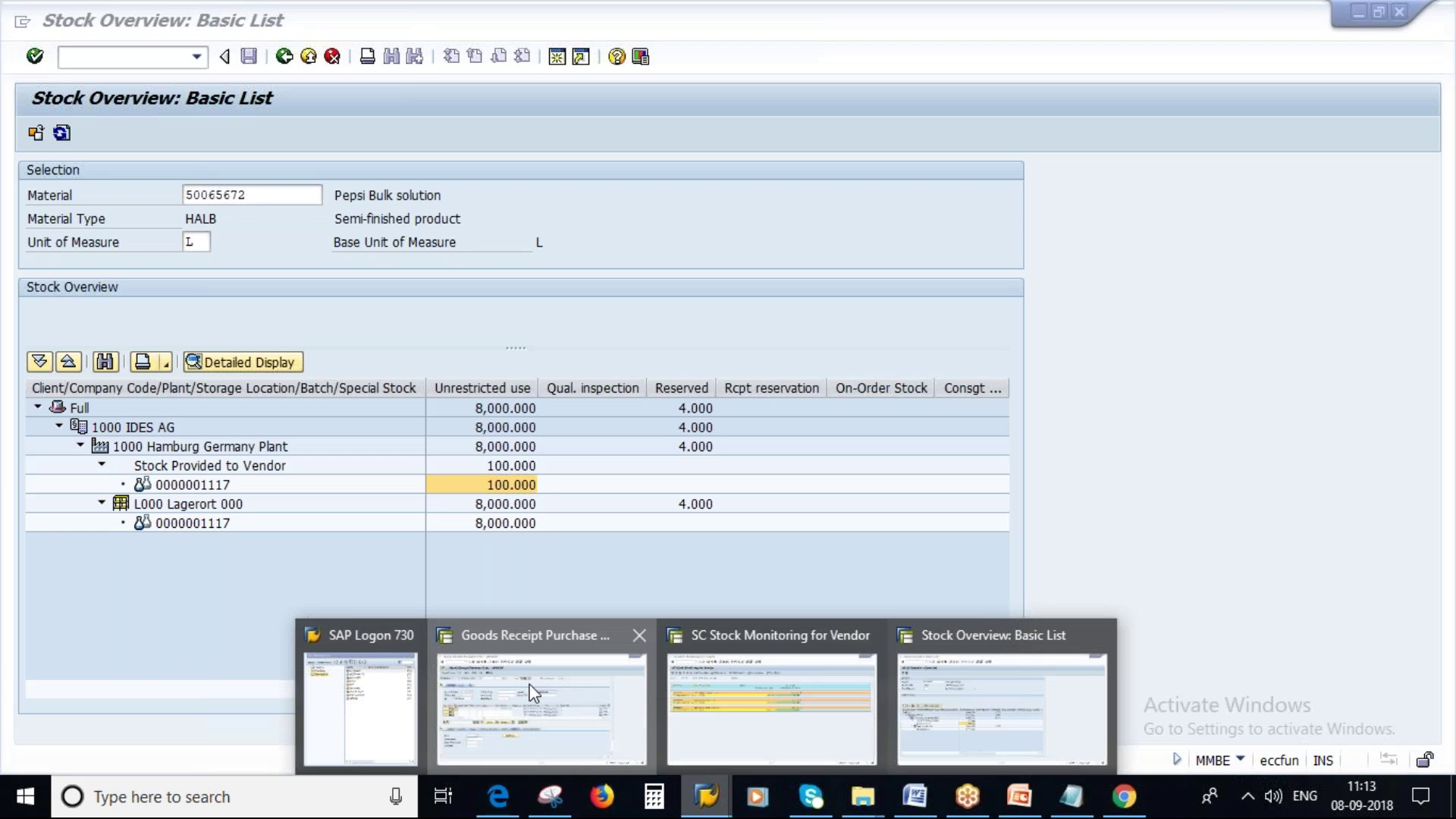
click(534, 693)
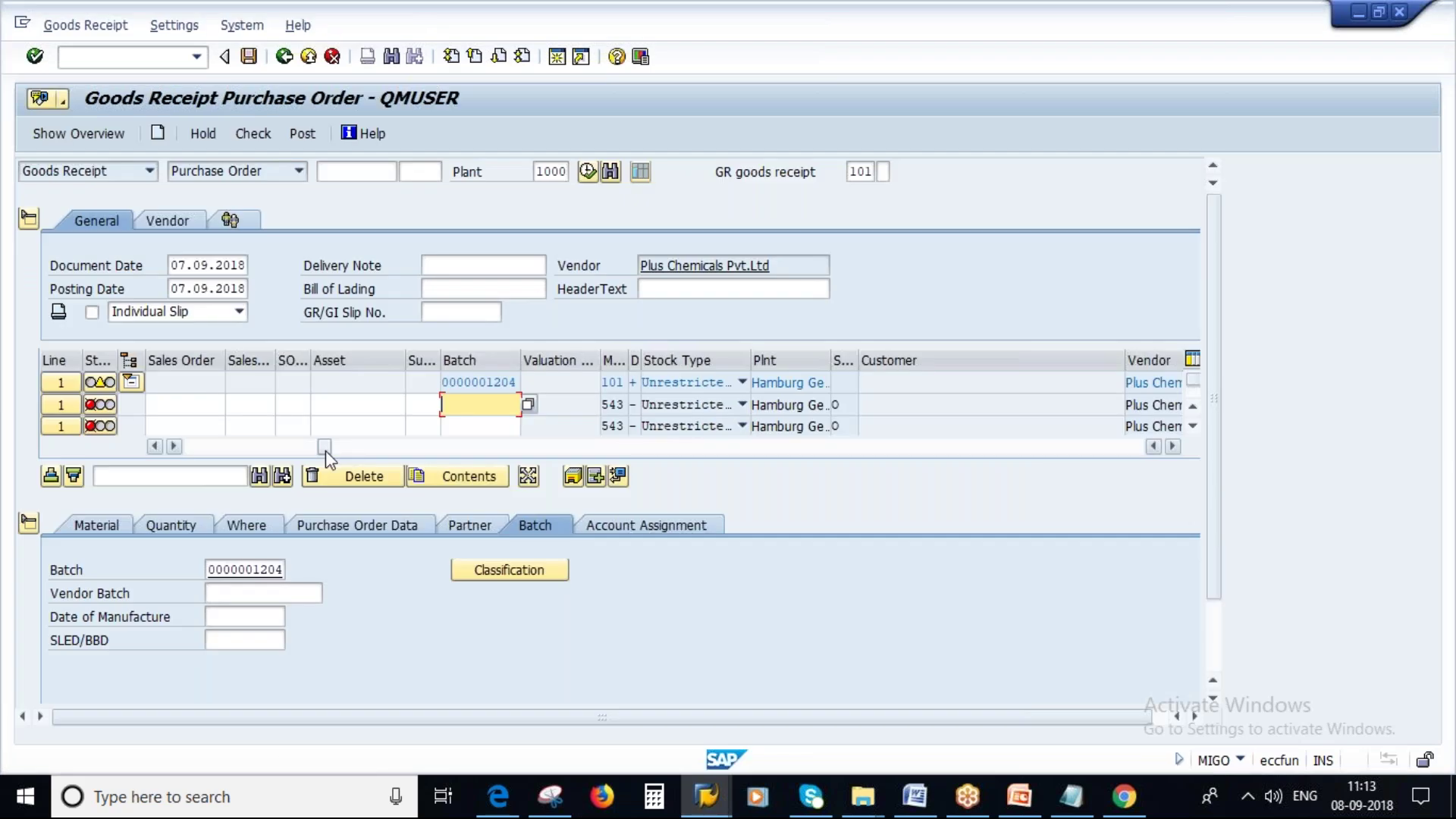
drag(325, 447, 193, 447)
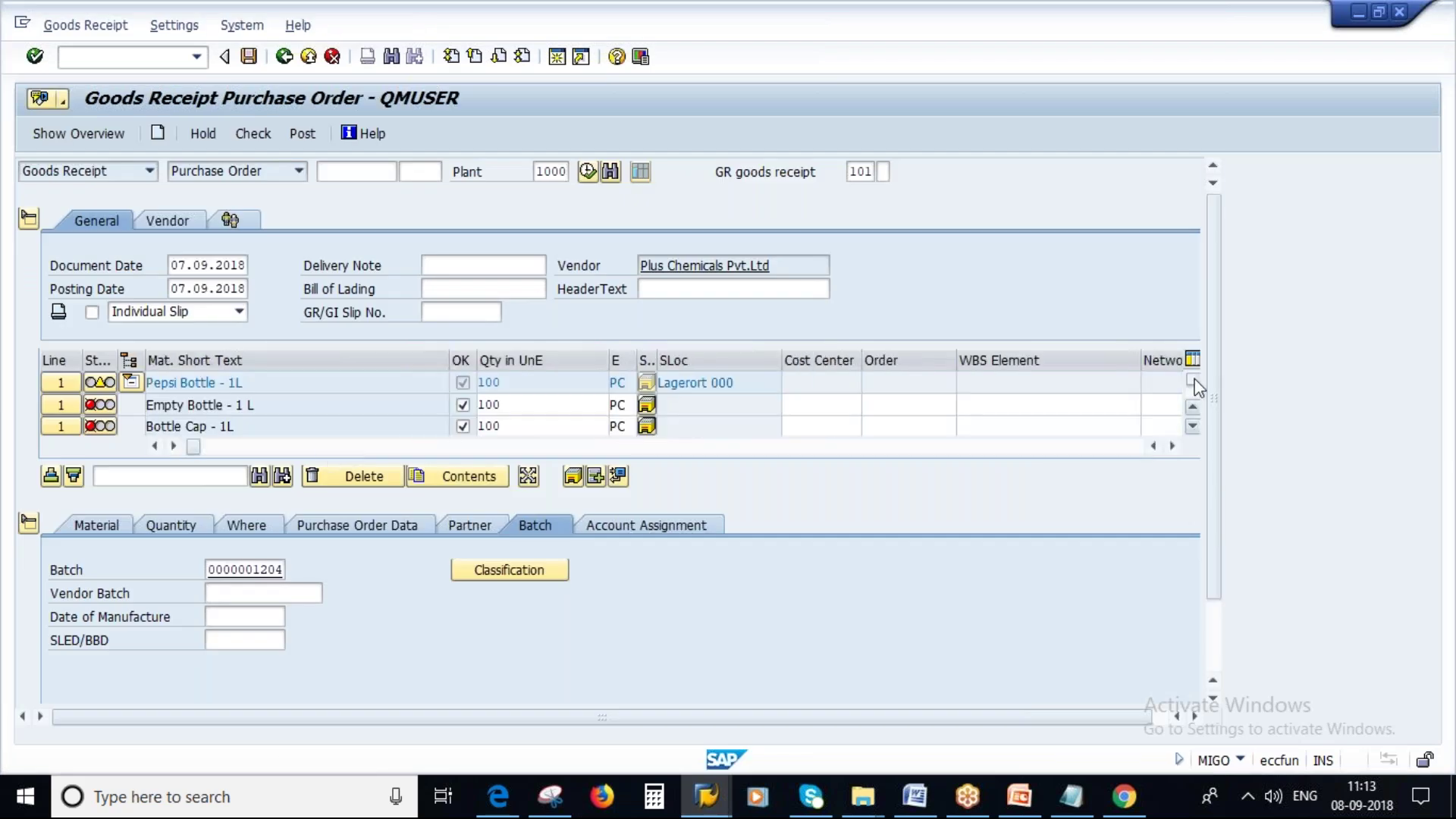
click(28, 522)
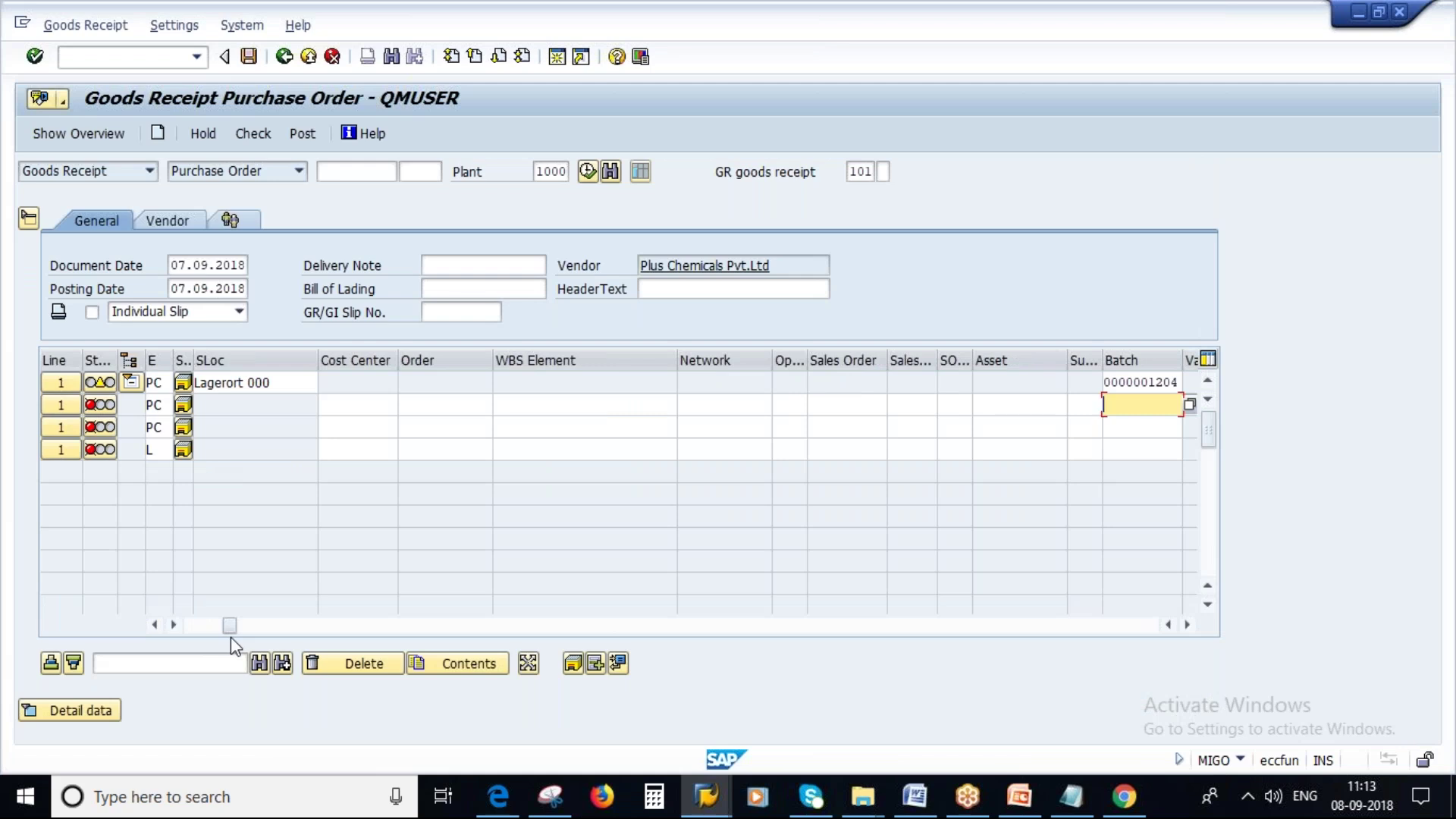
mouse_move(231, 630)
mouse_down()
mouse_move(194, 636)
mouse_move(273, 627)
mouse_move(206, 633)
mouse_up()
Step: Copy the Empty Bottle - 1 L material number from the SC Stock Monitoring list and run the stock overview for material 50065607
click(728, 802)
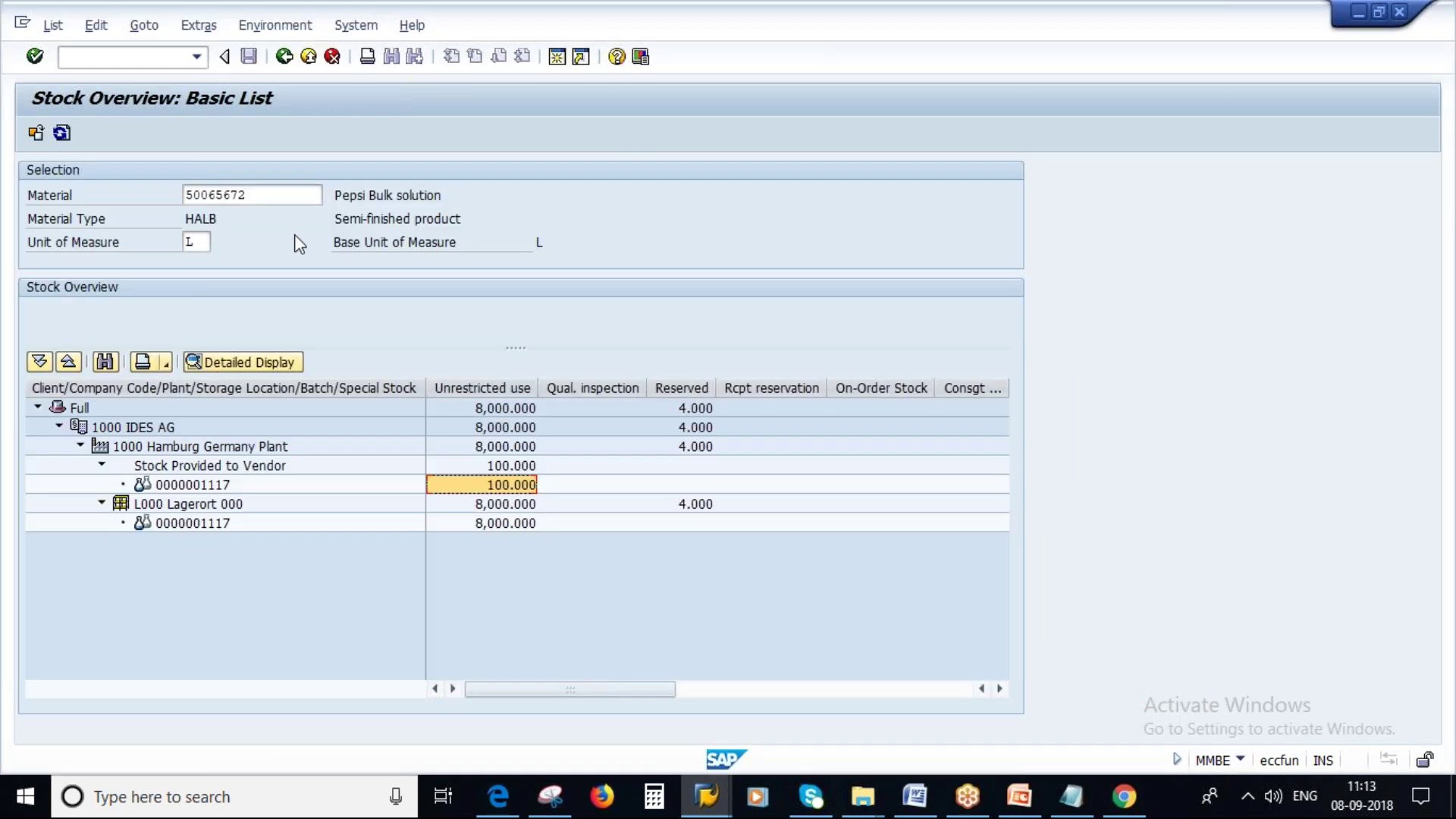
click(705, 805)
mouse_move(701, 807)
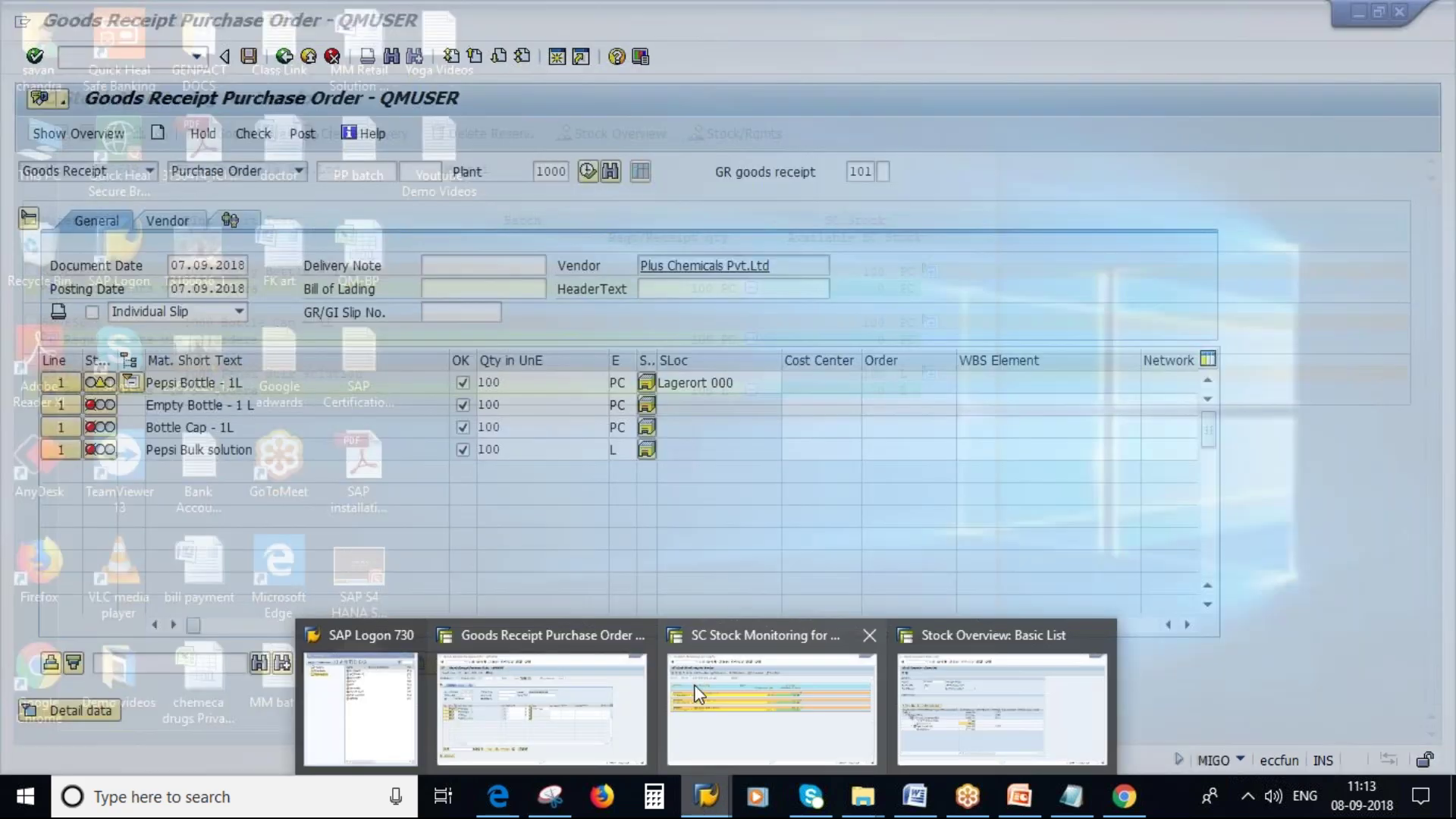
click(698, 694)
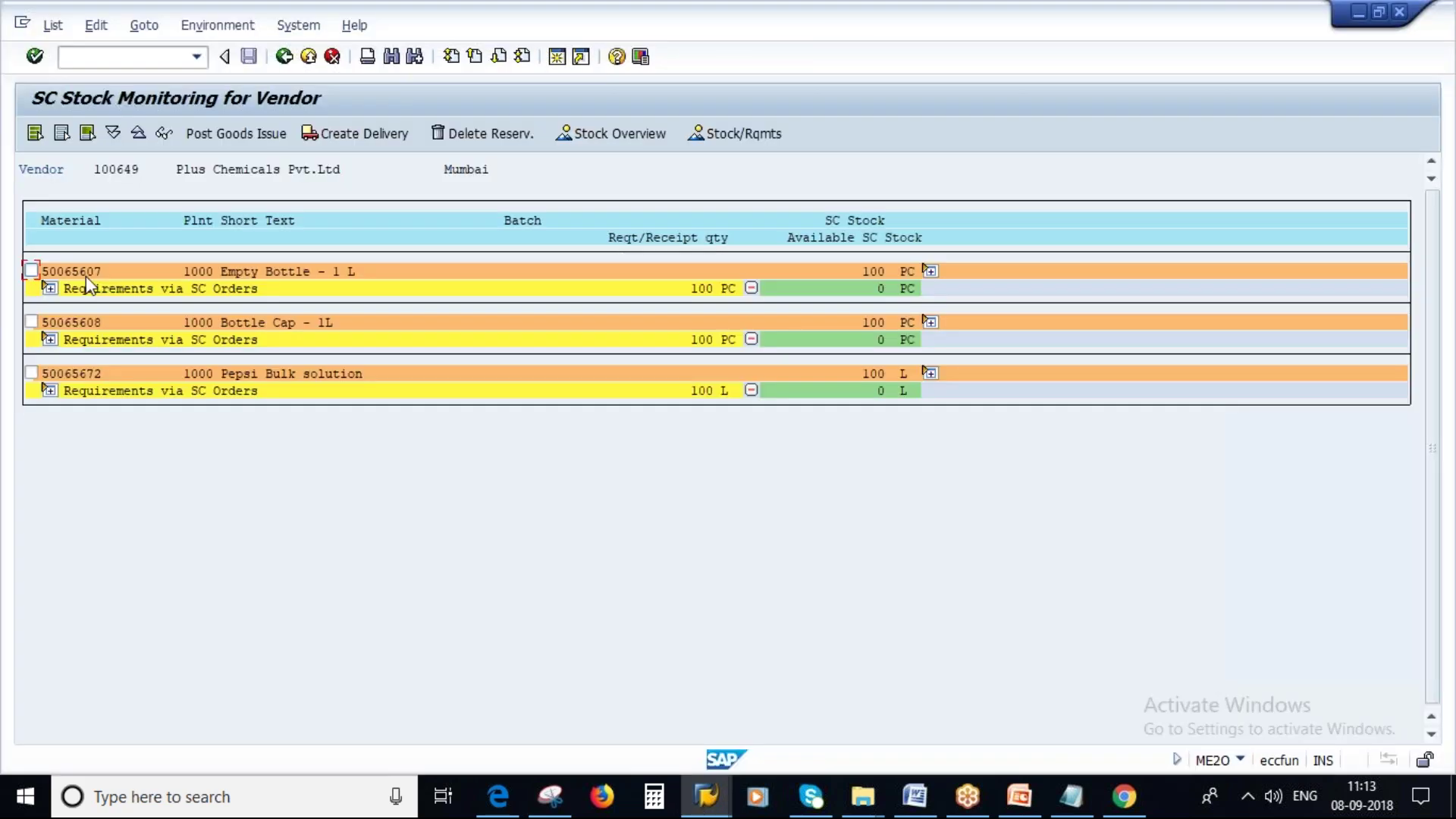
click(69, 271)
key(ctrl+y)
drag(41, 267, 89, 278)
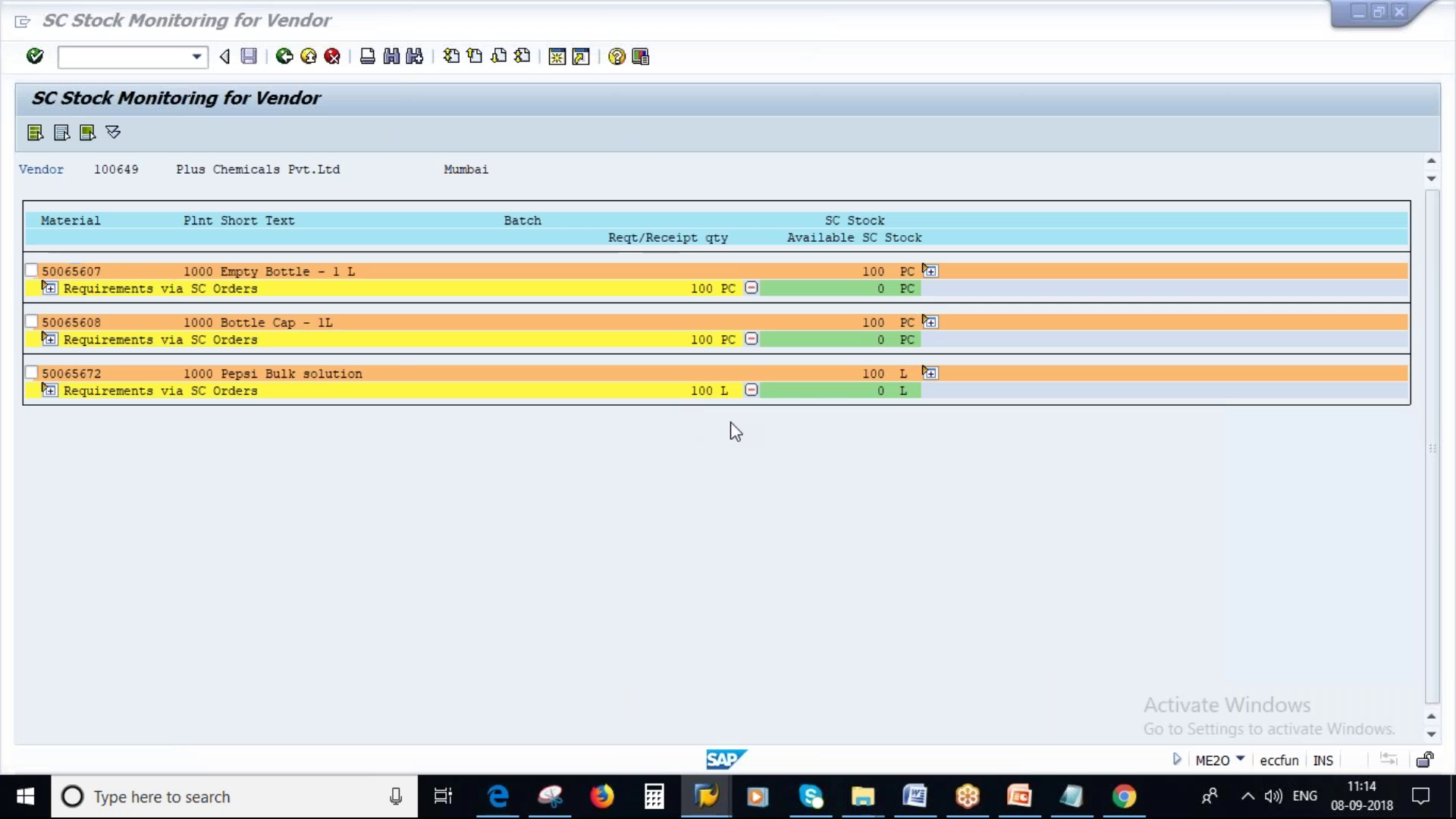
text(50065607)
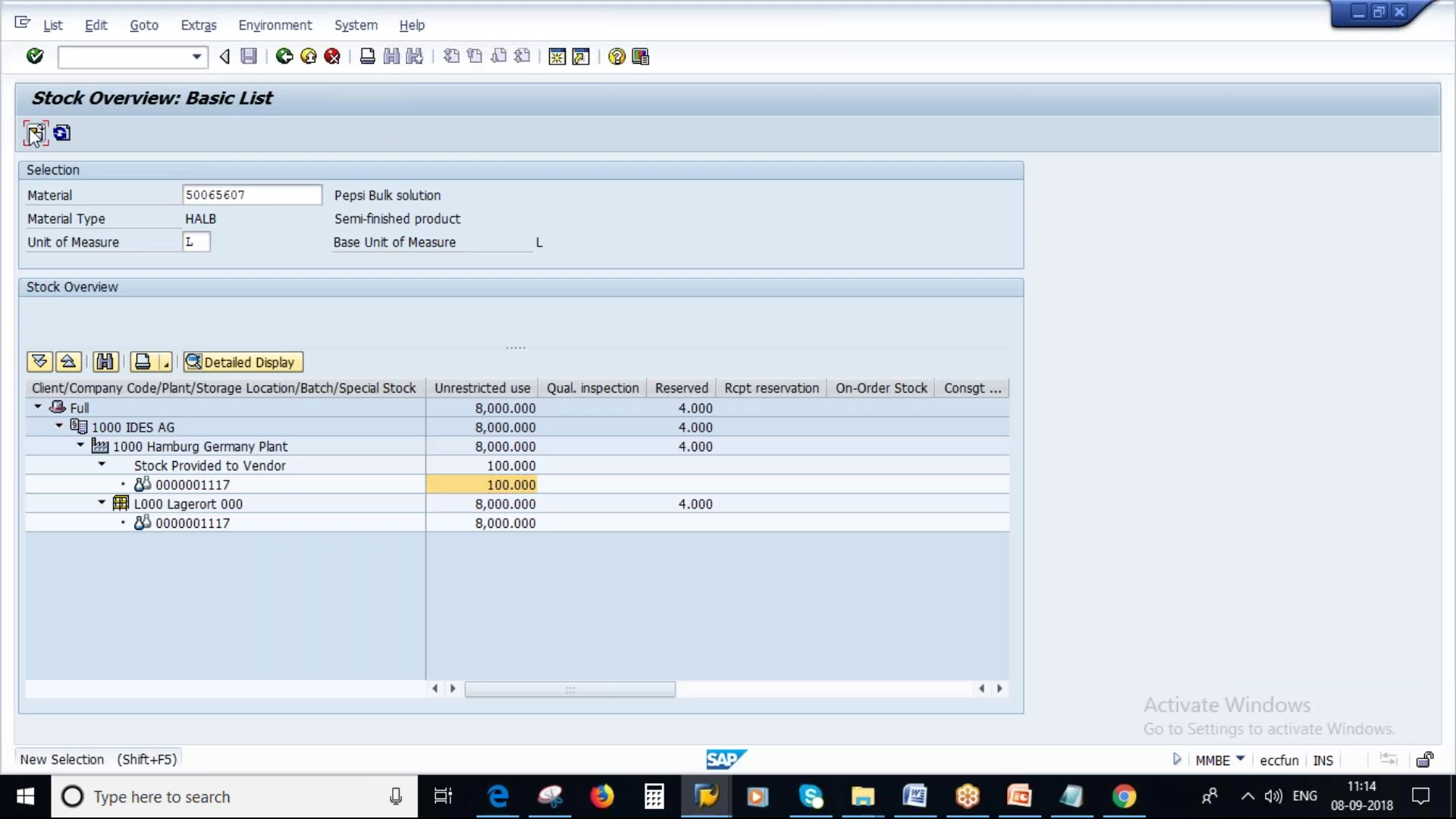
click(35, 135)
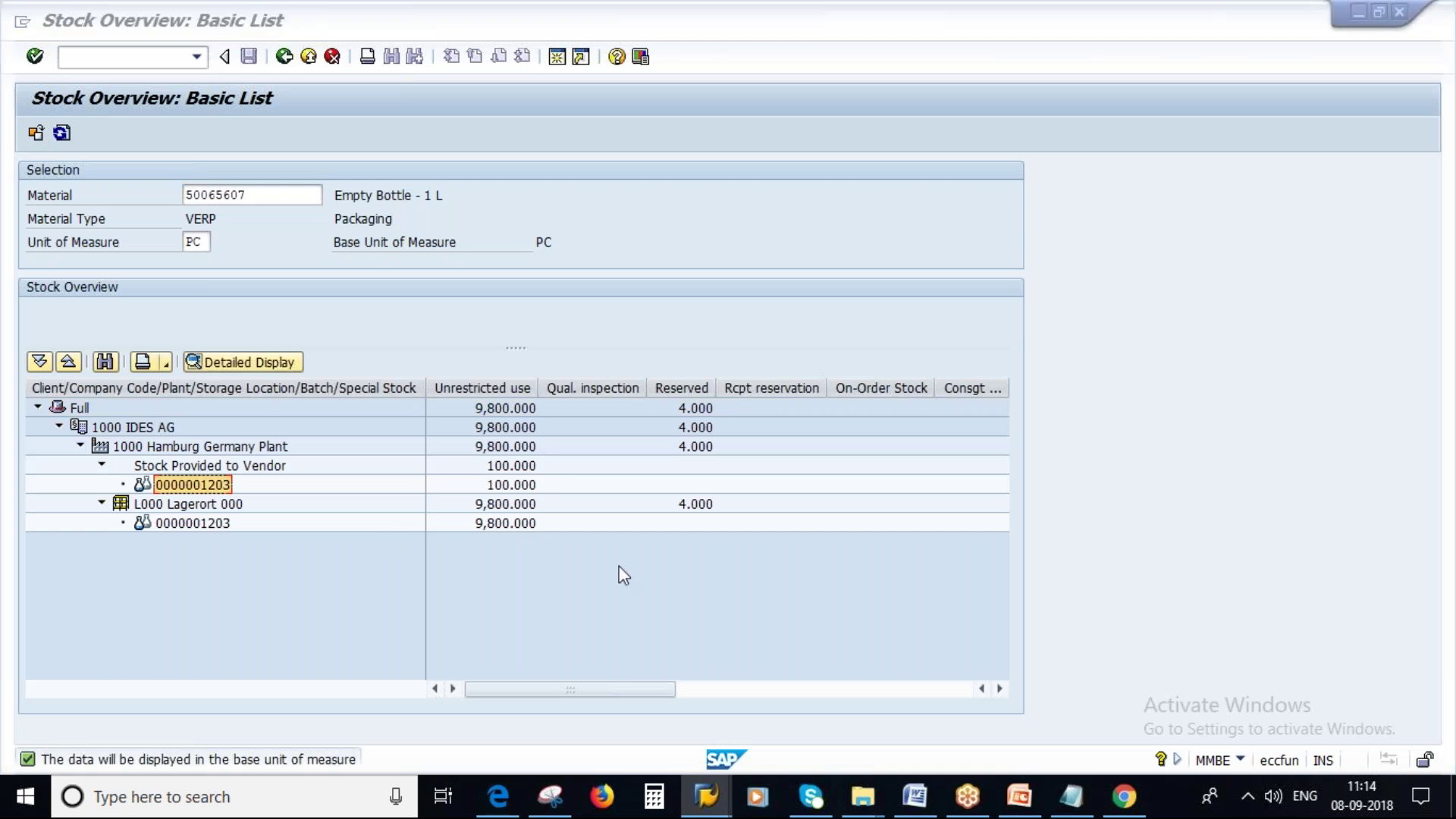
key(alt+Tab)
key(alt+Tab)
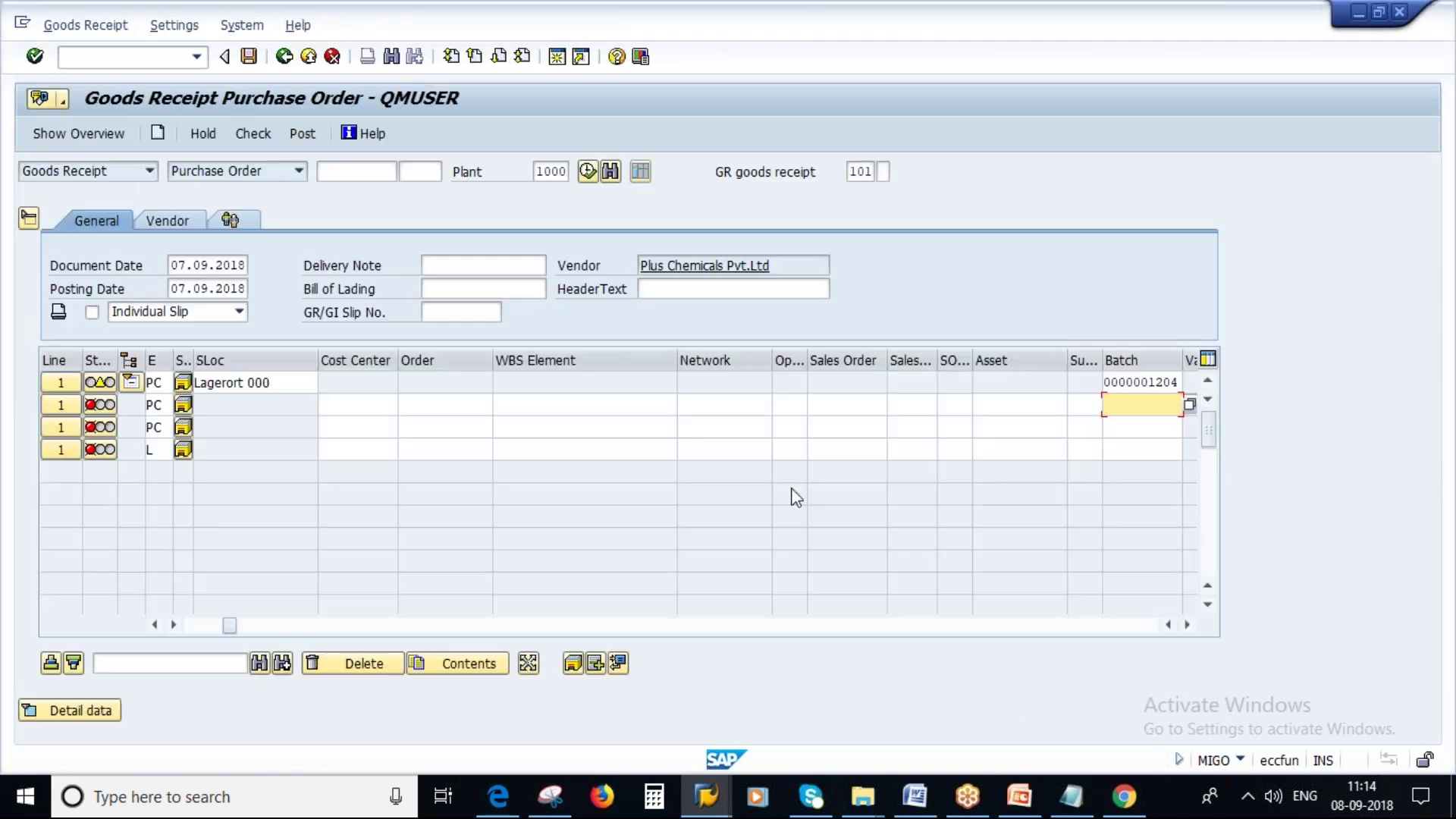
key(ctrl+v)
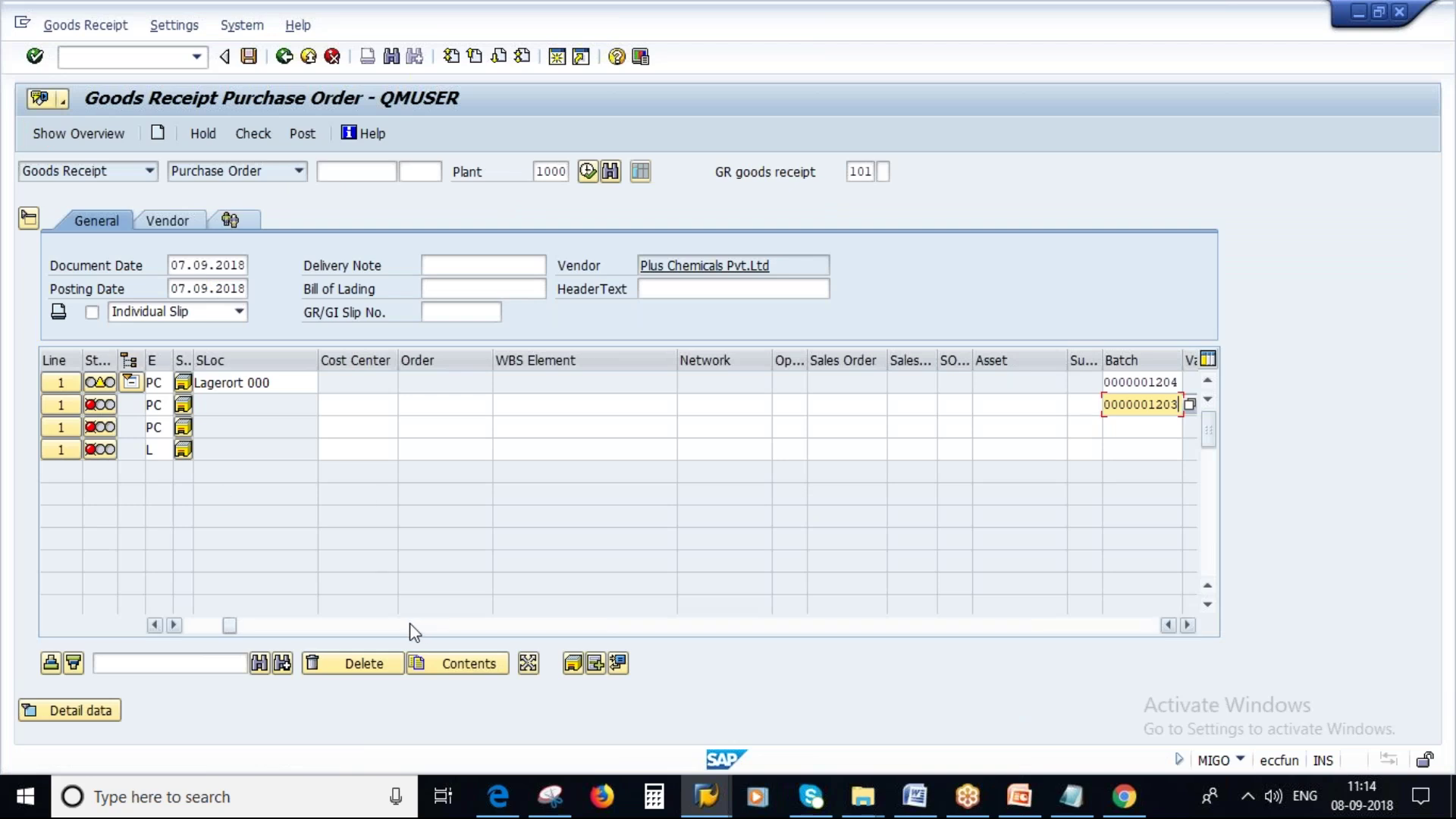
Step: Copy the Bottle Cap - 1L material number from the SC Stock Monitoring list and run the stock overview for material 50065608
drag(236, 626, 199, 627)
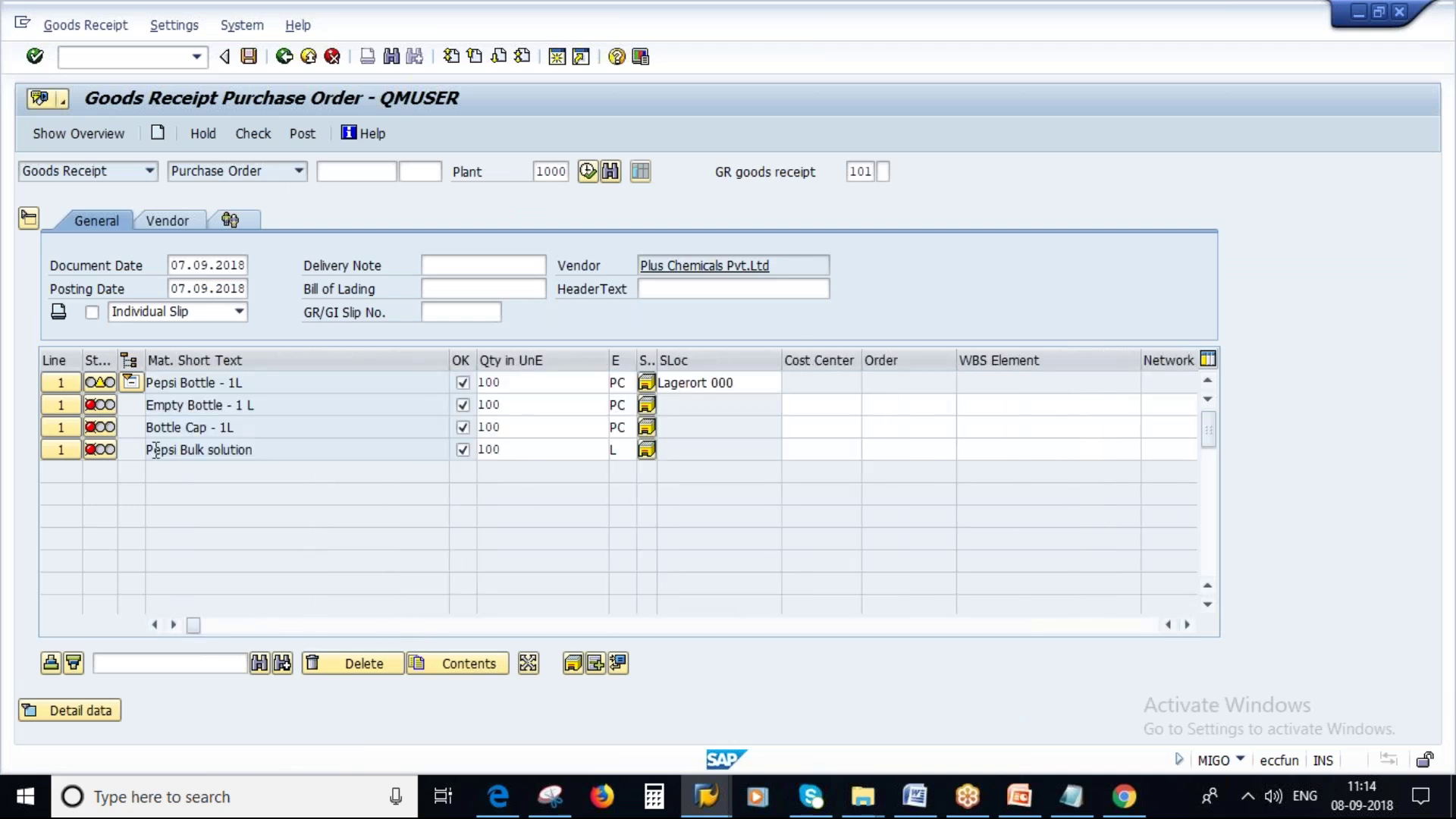
click(722, 781)
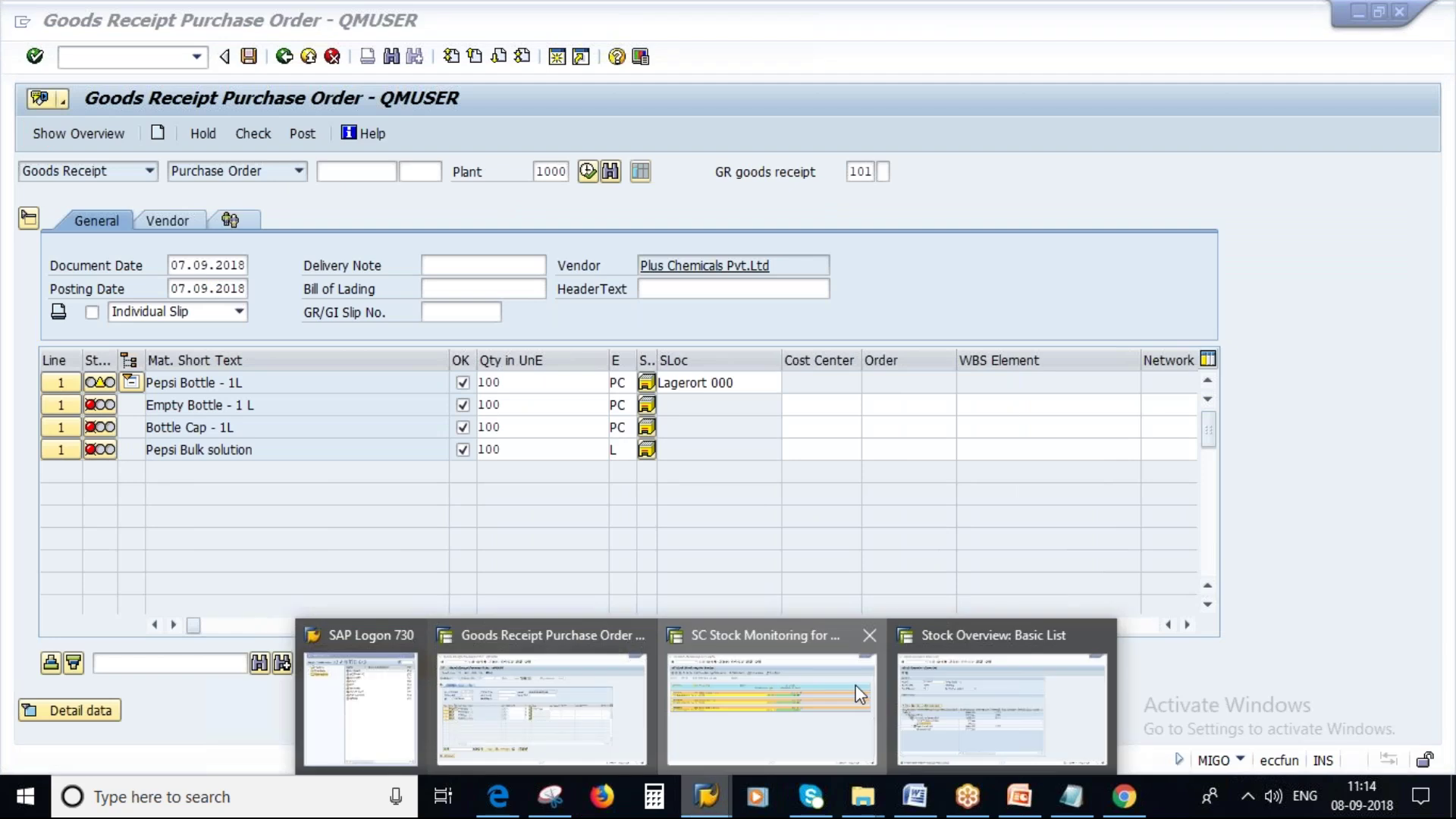
click(859, 694)
key(ctrl+y)
drag(39, 319, 100, 322)
key(ctrl+c)
key(alt+Tab)
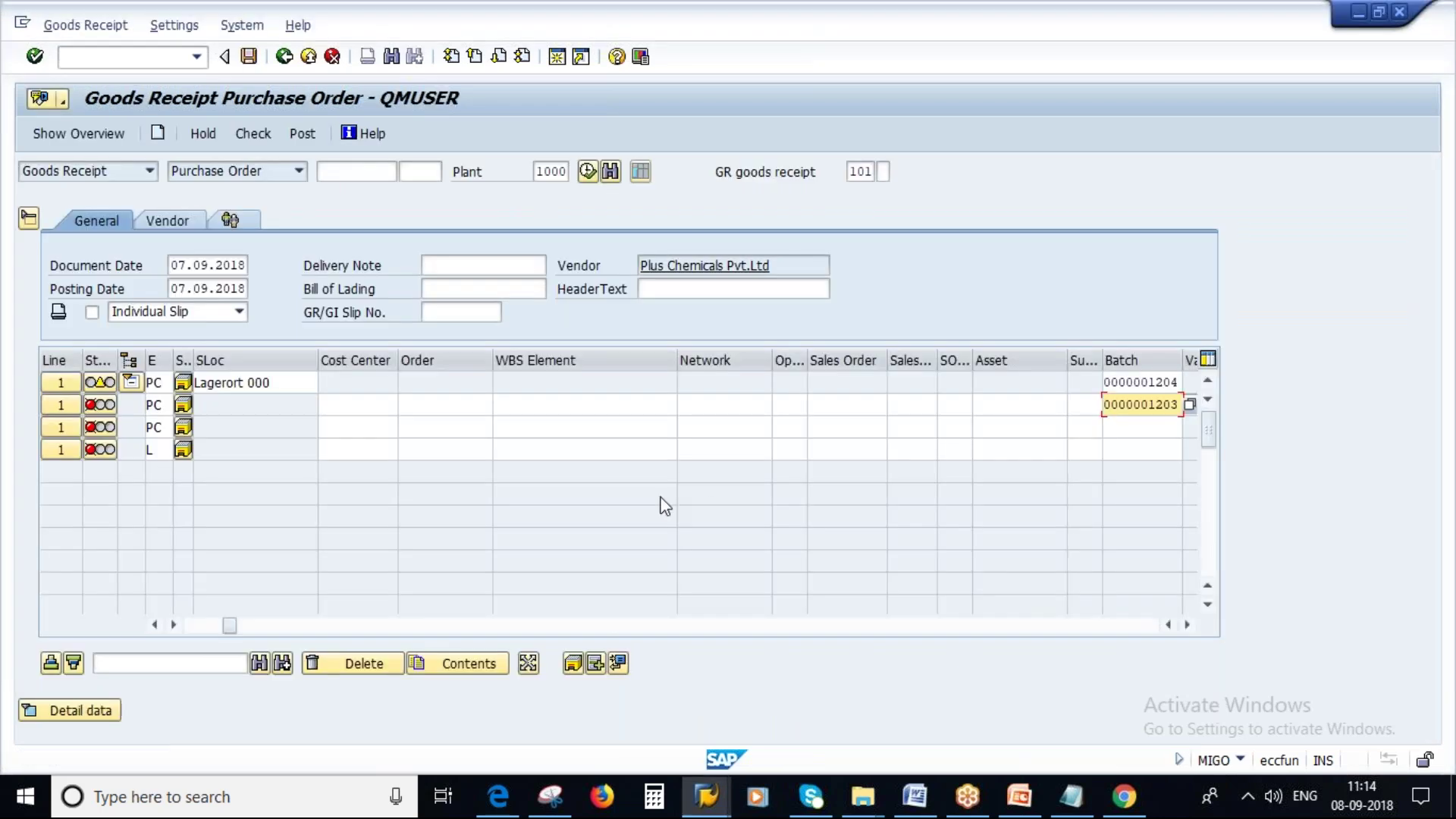
click(706, 796)
click(1037, 704)
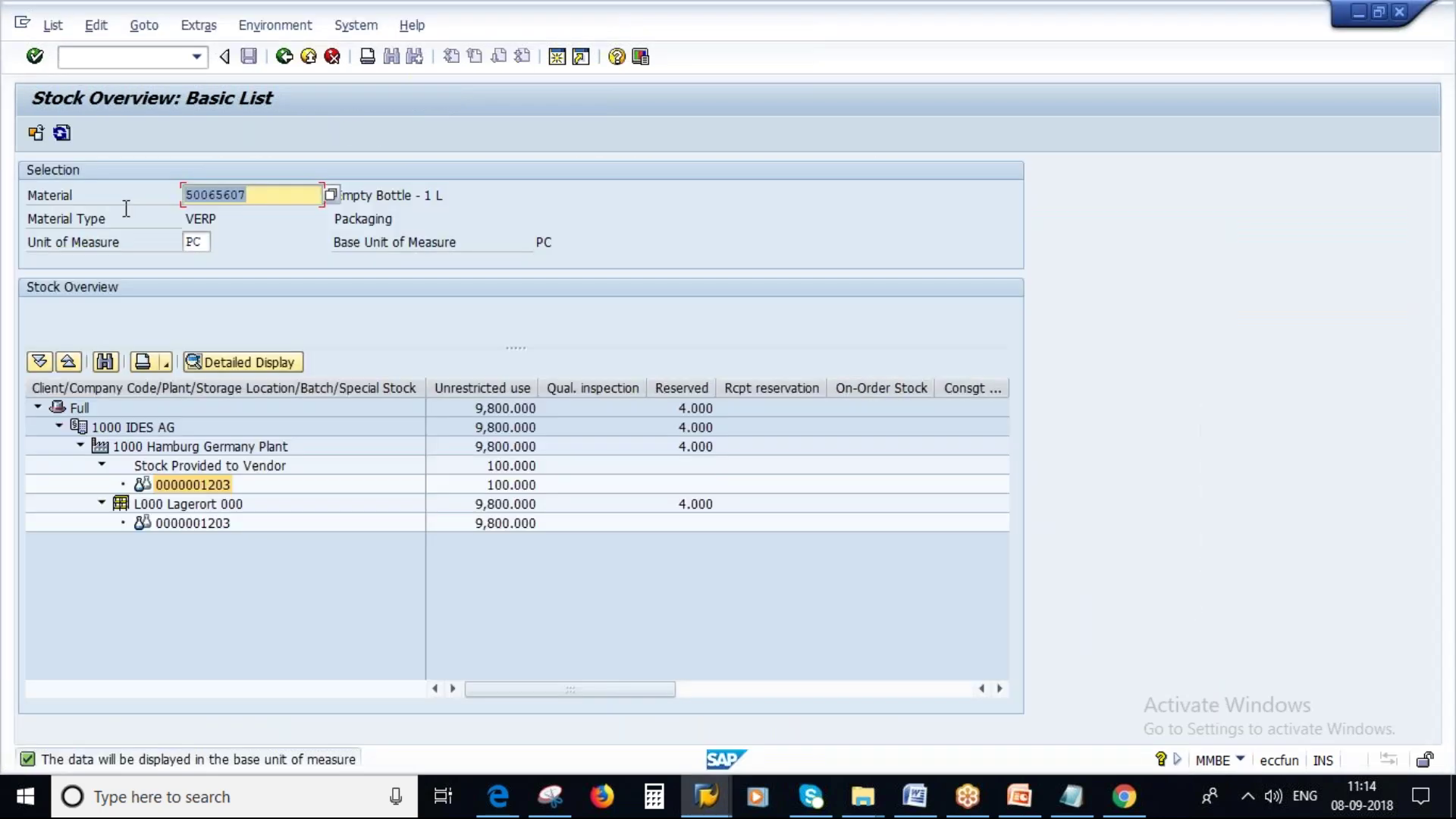
key(ctrl+v)
click(35, 134)
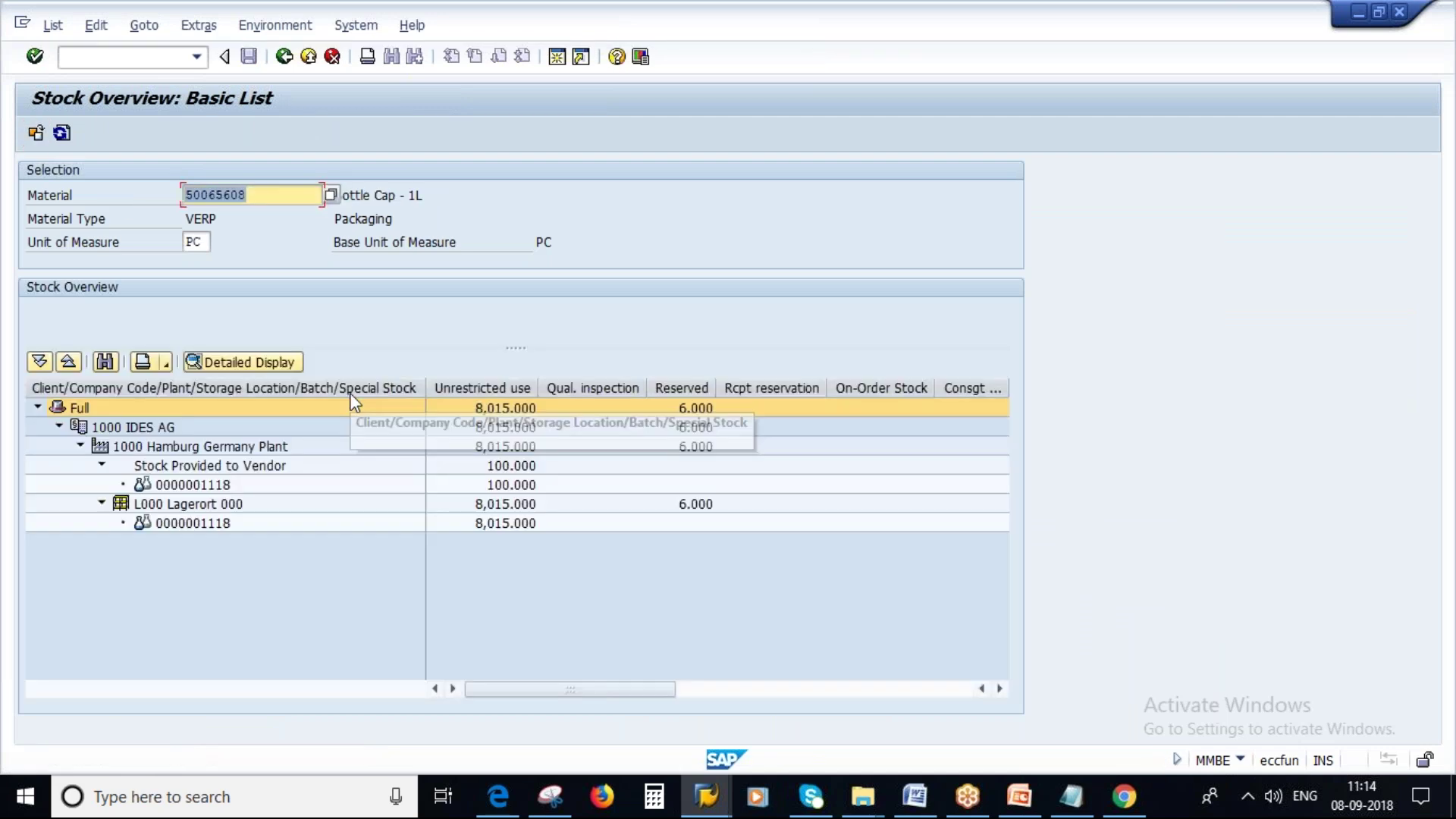
double_click(194, 484)
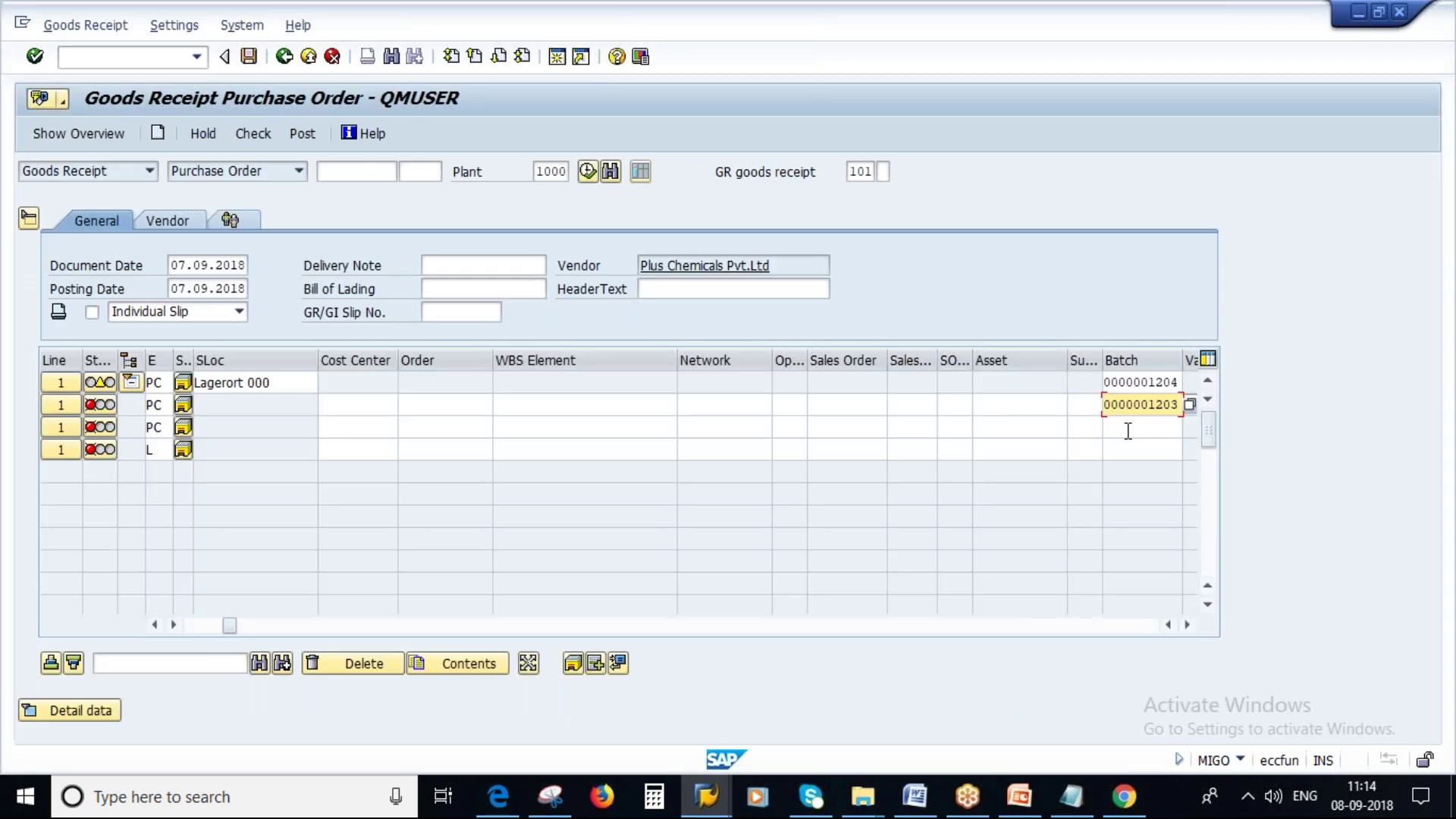
click(1128, 427)
key(ctrl+v)
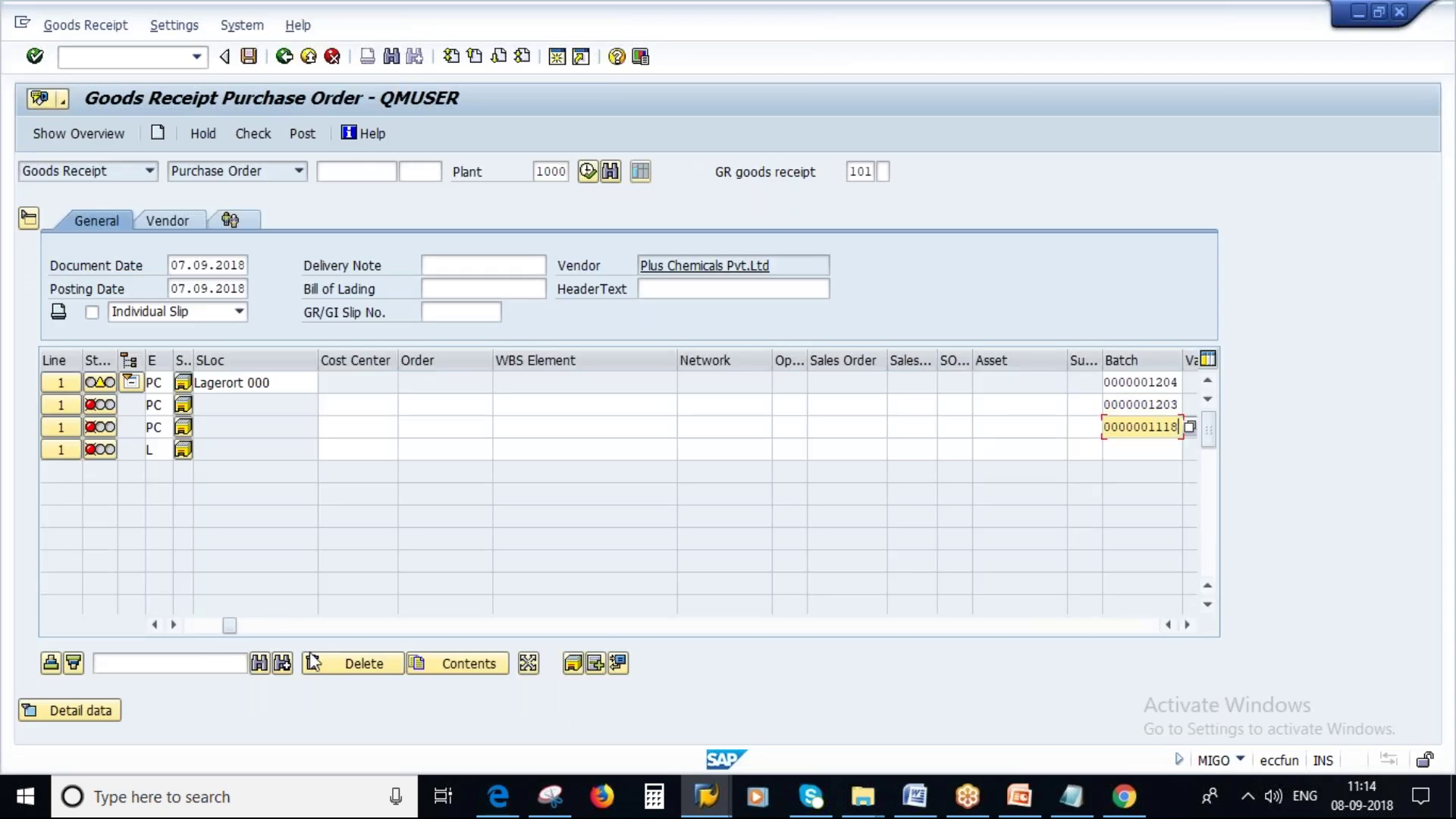
Step: Copy the Pepsi Bulk solution material number from the SC Stock Monitoring list and run the stock overview for material 50065672
key(Return)
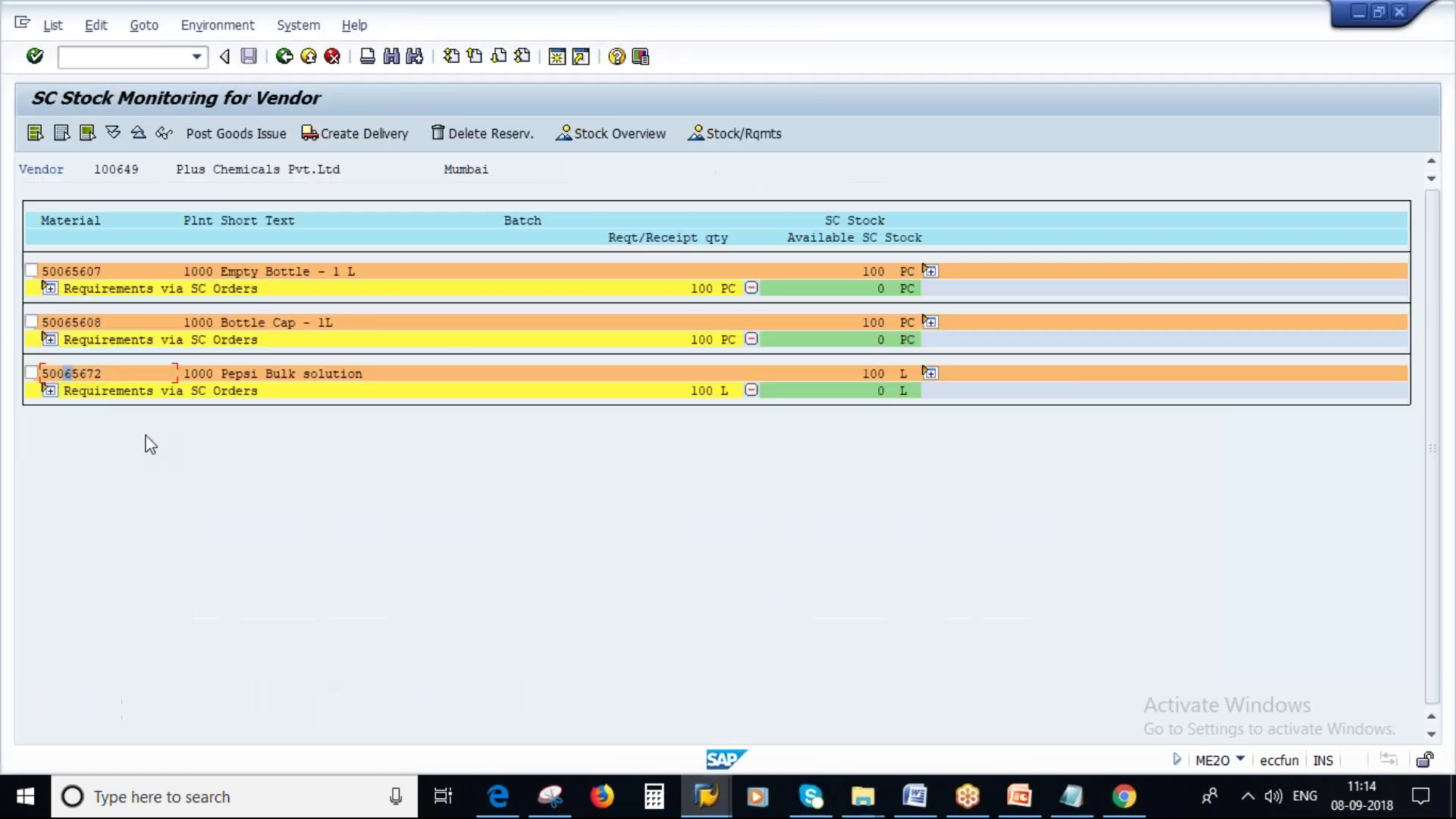
key(ctrl+y)
key(ctrl+c)
key(alt+Tab)
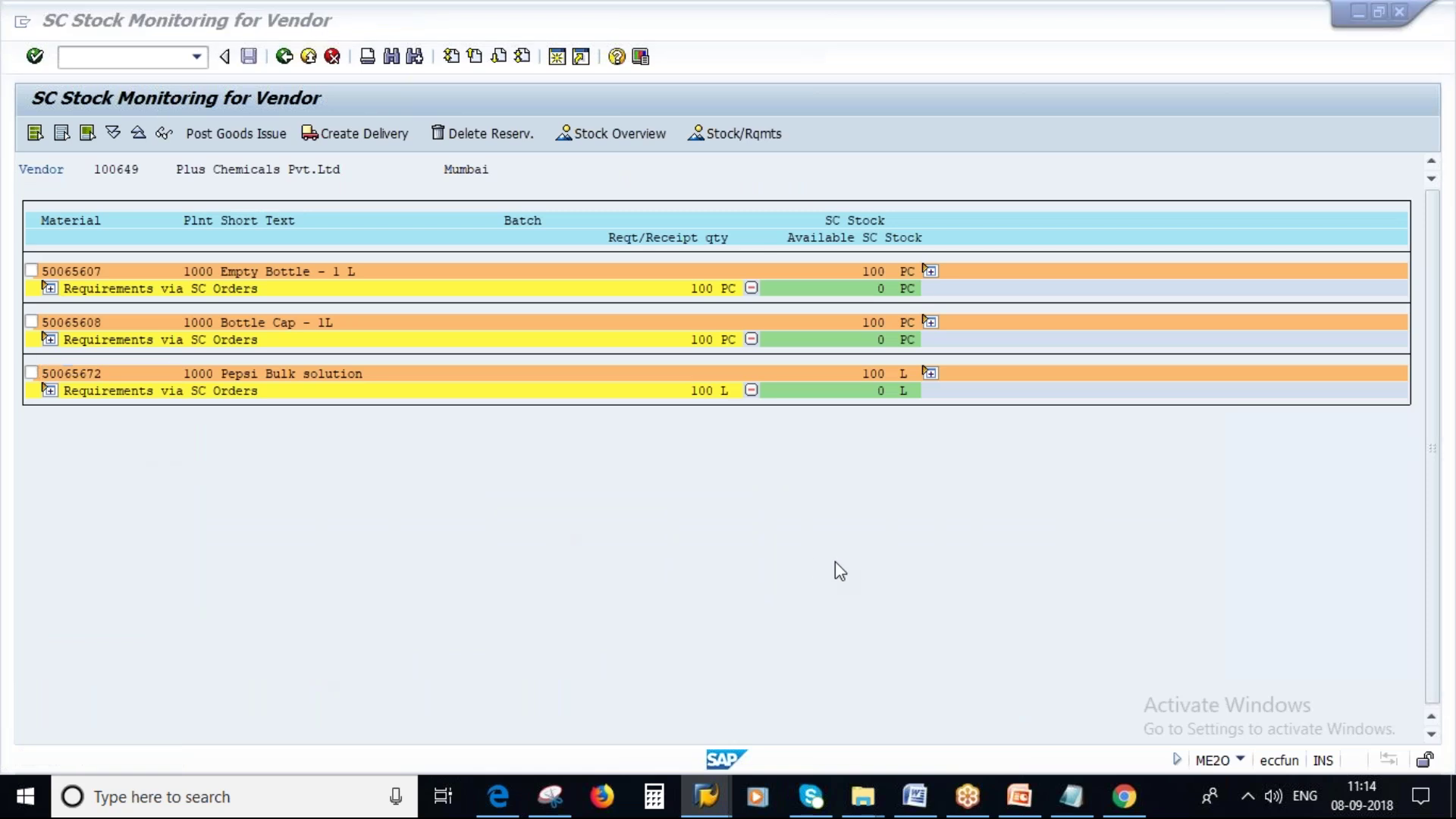
click(702, 810)
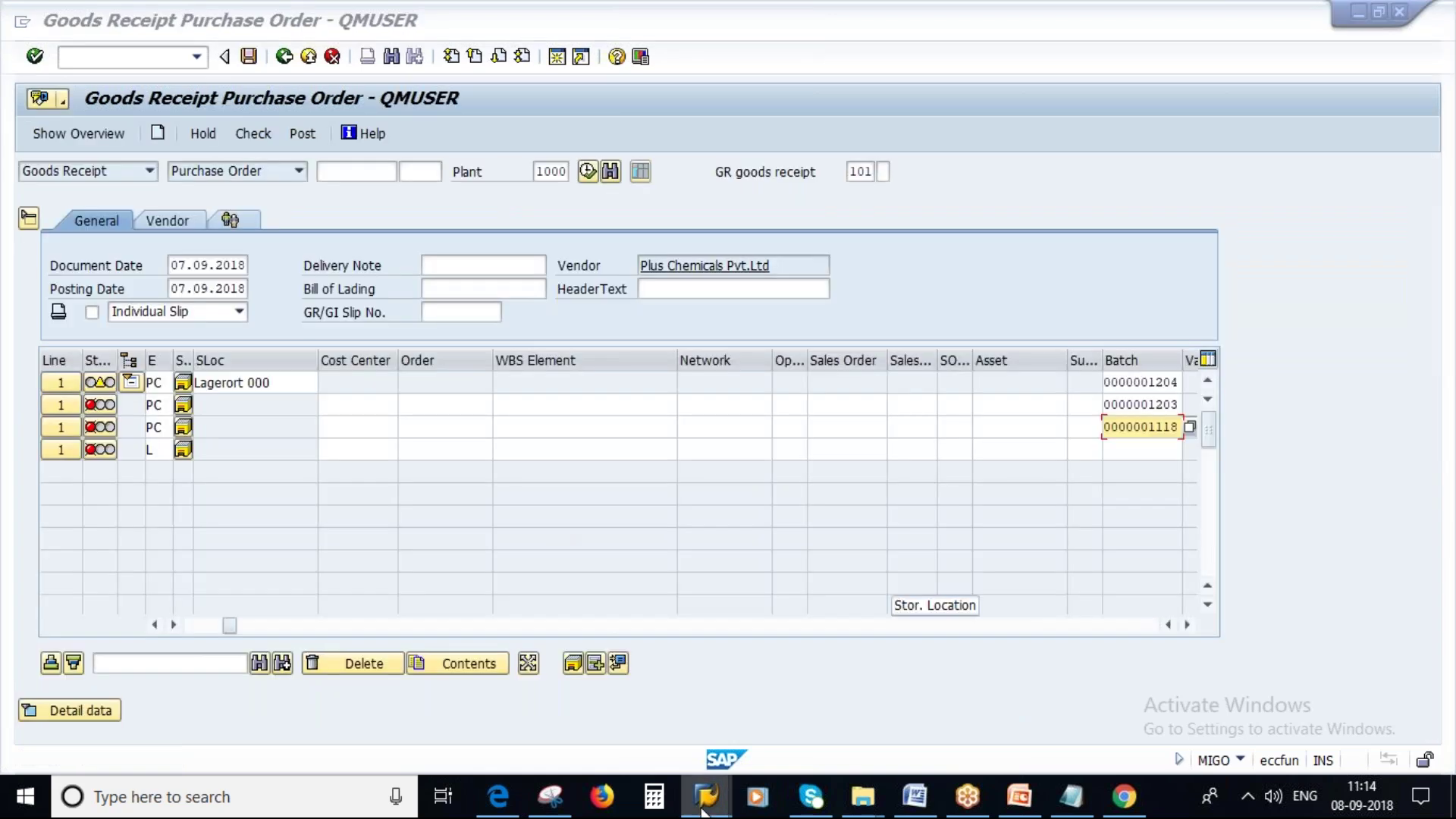
click(703, 810)
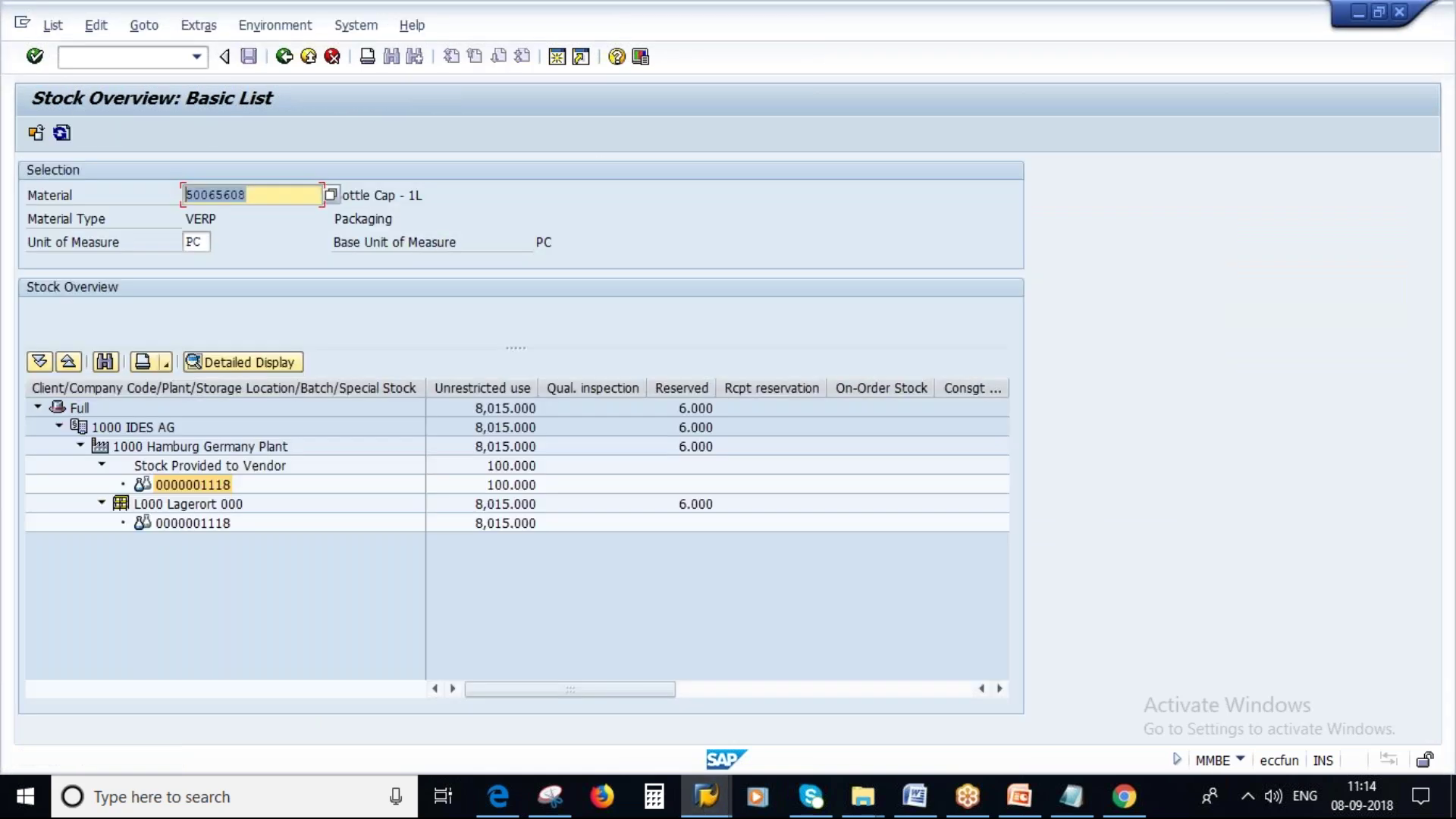
key(ctrl+v)
key(Return)
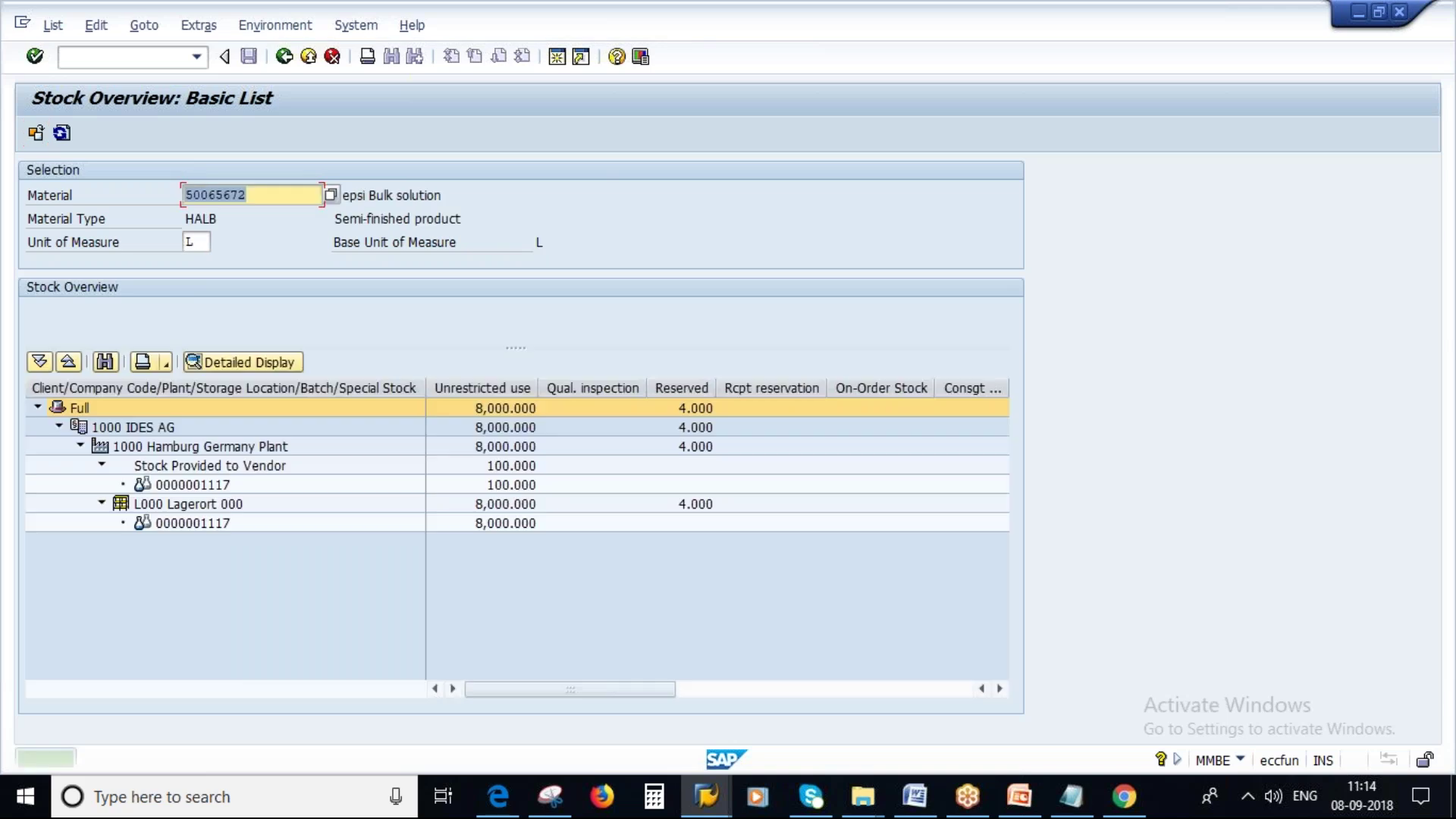
click(728, 489)
key(alt+Tab)
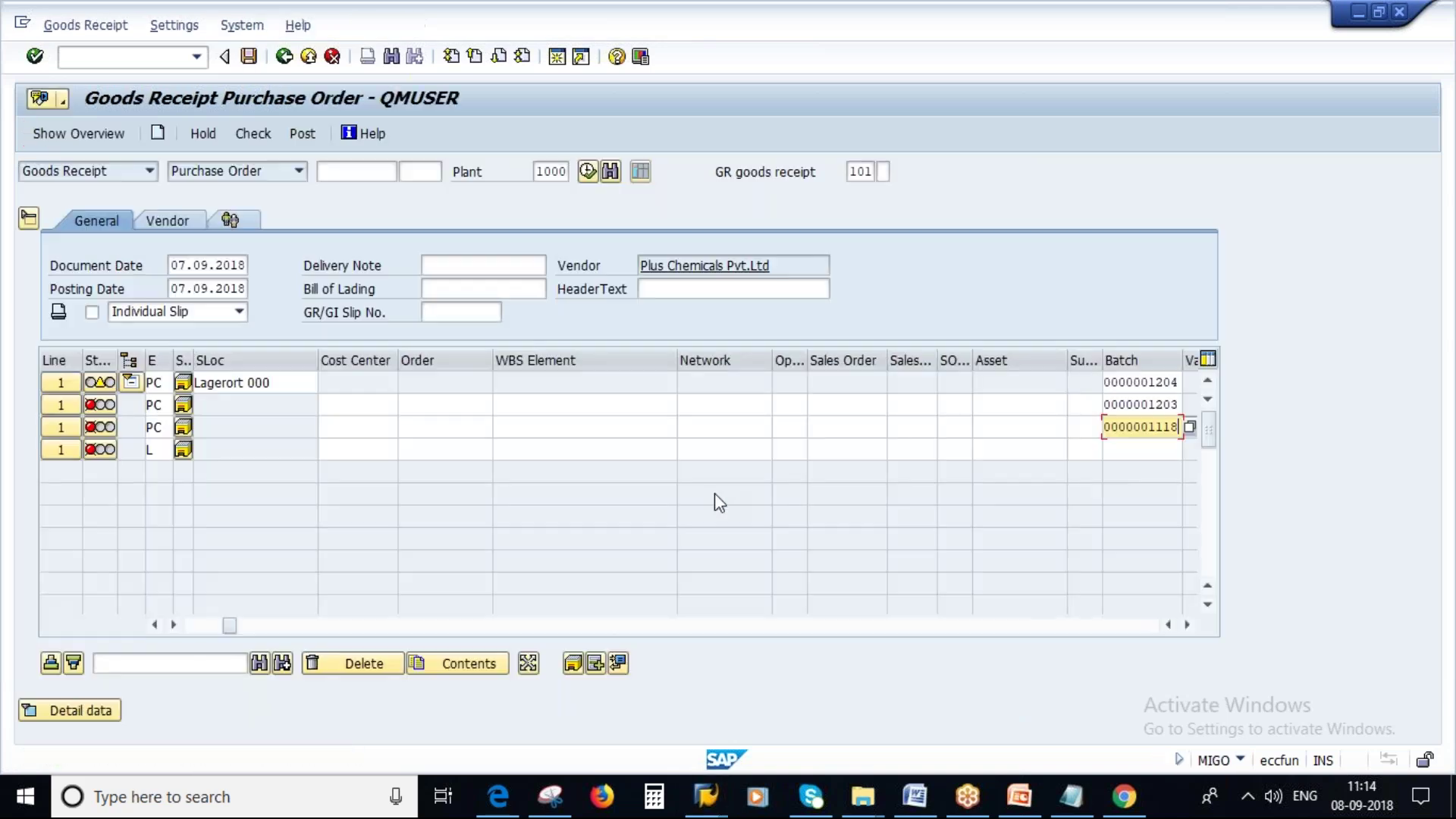
key(Down)
key(ctrl+v)
key(Return)
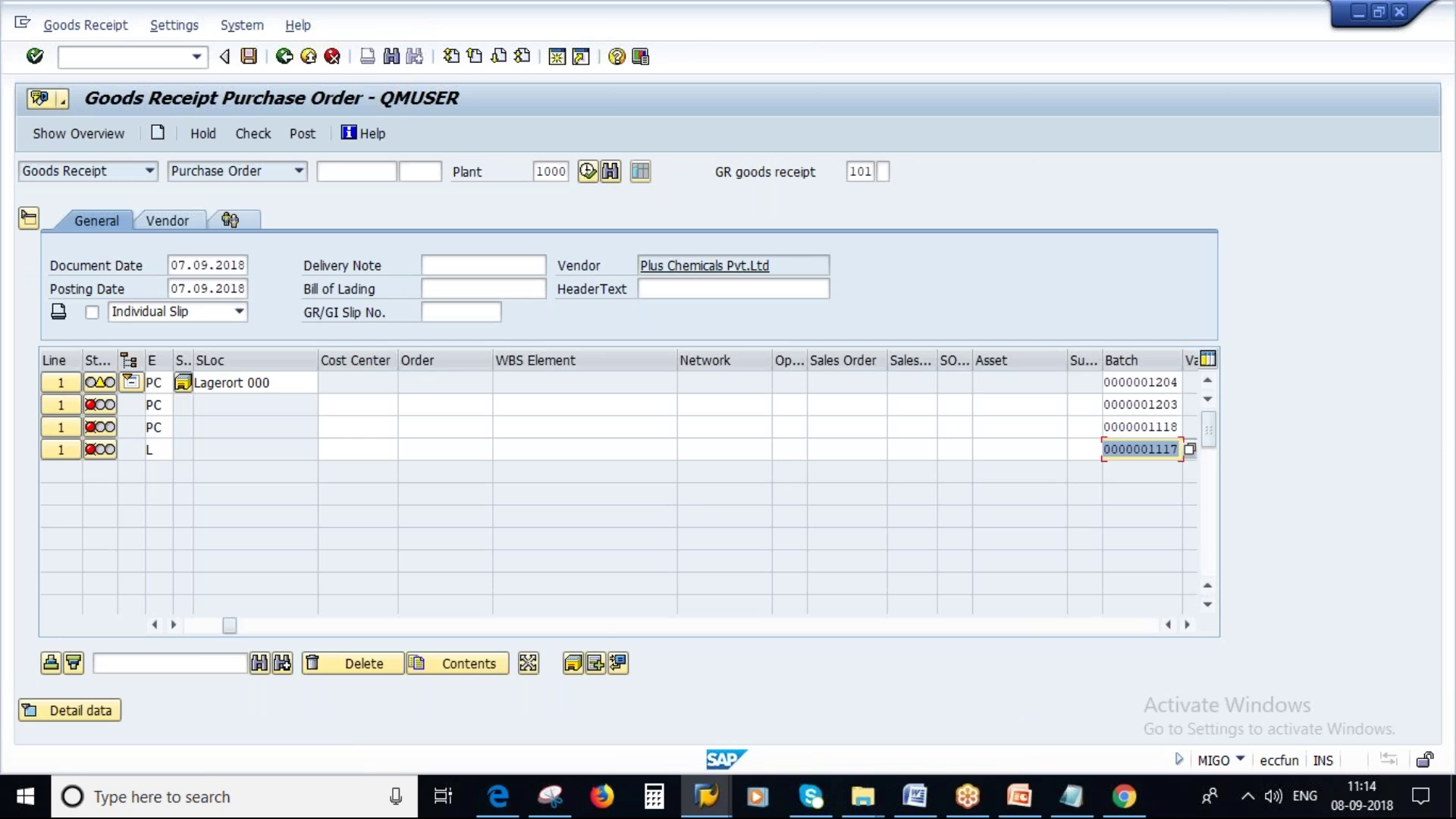
Step: Check the goods receipt for posting errors and close the message log
click(253, 134)
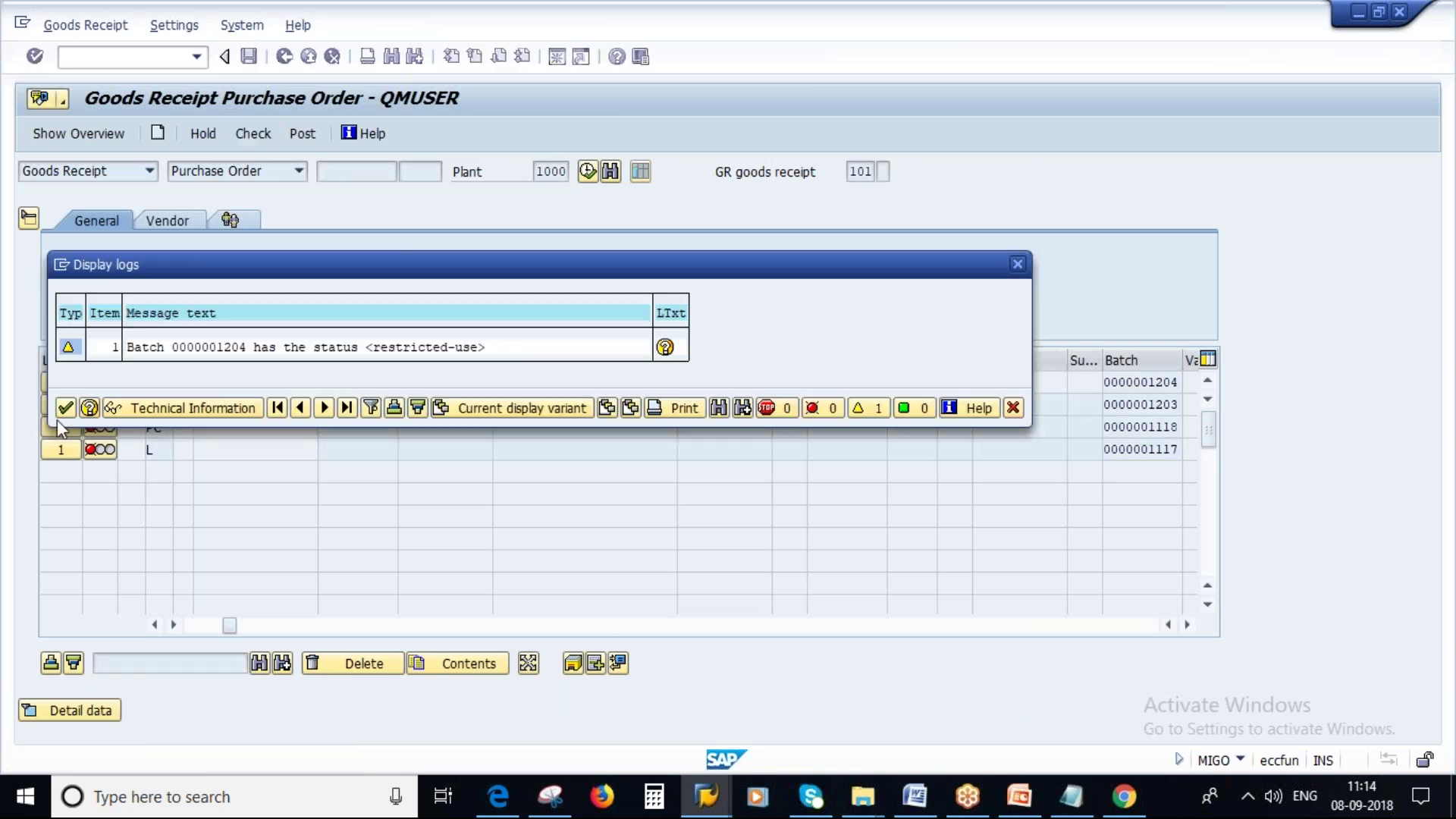
click(63, 408)
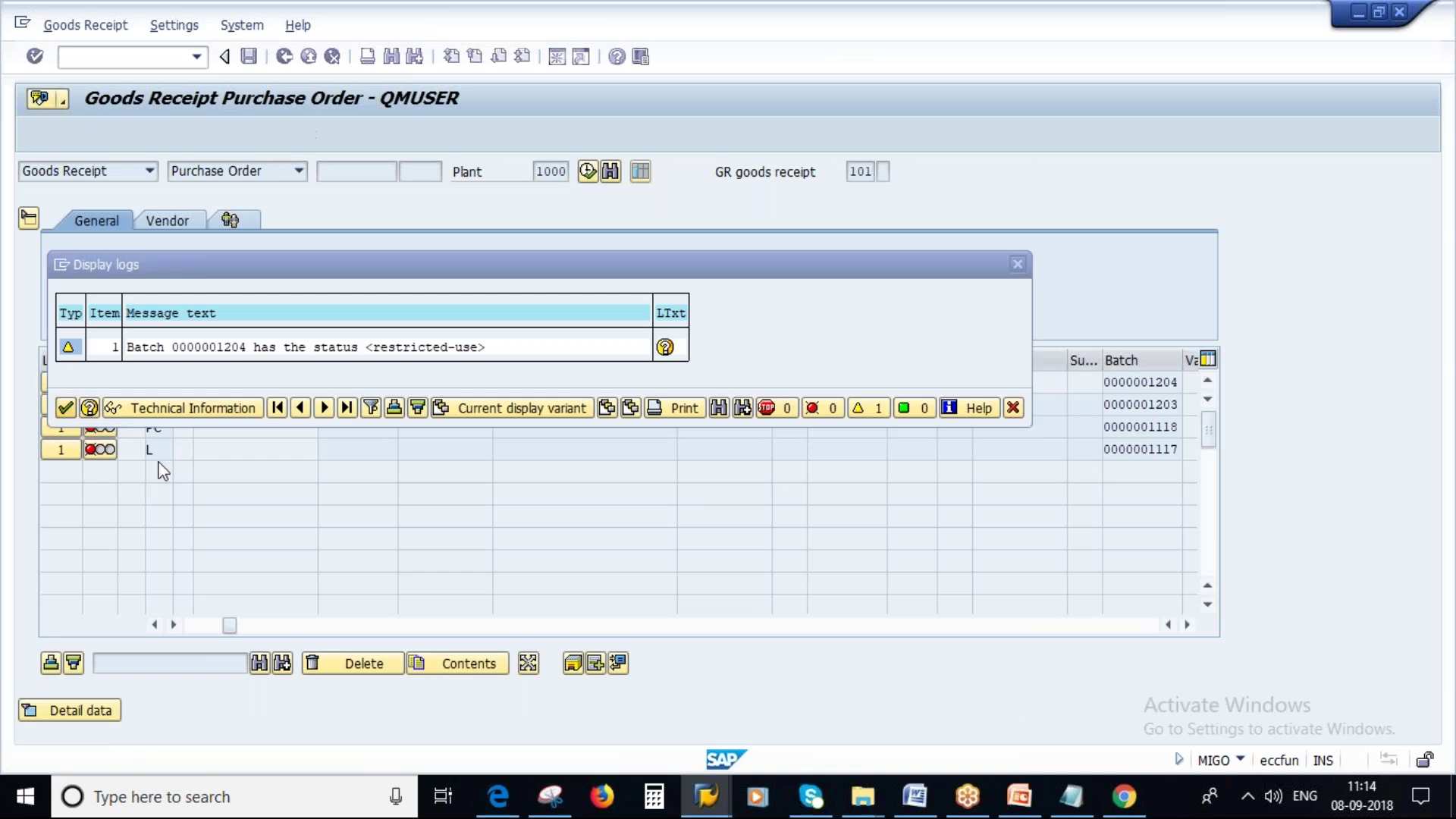
click(217, 623)
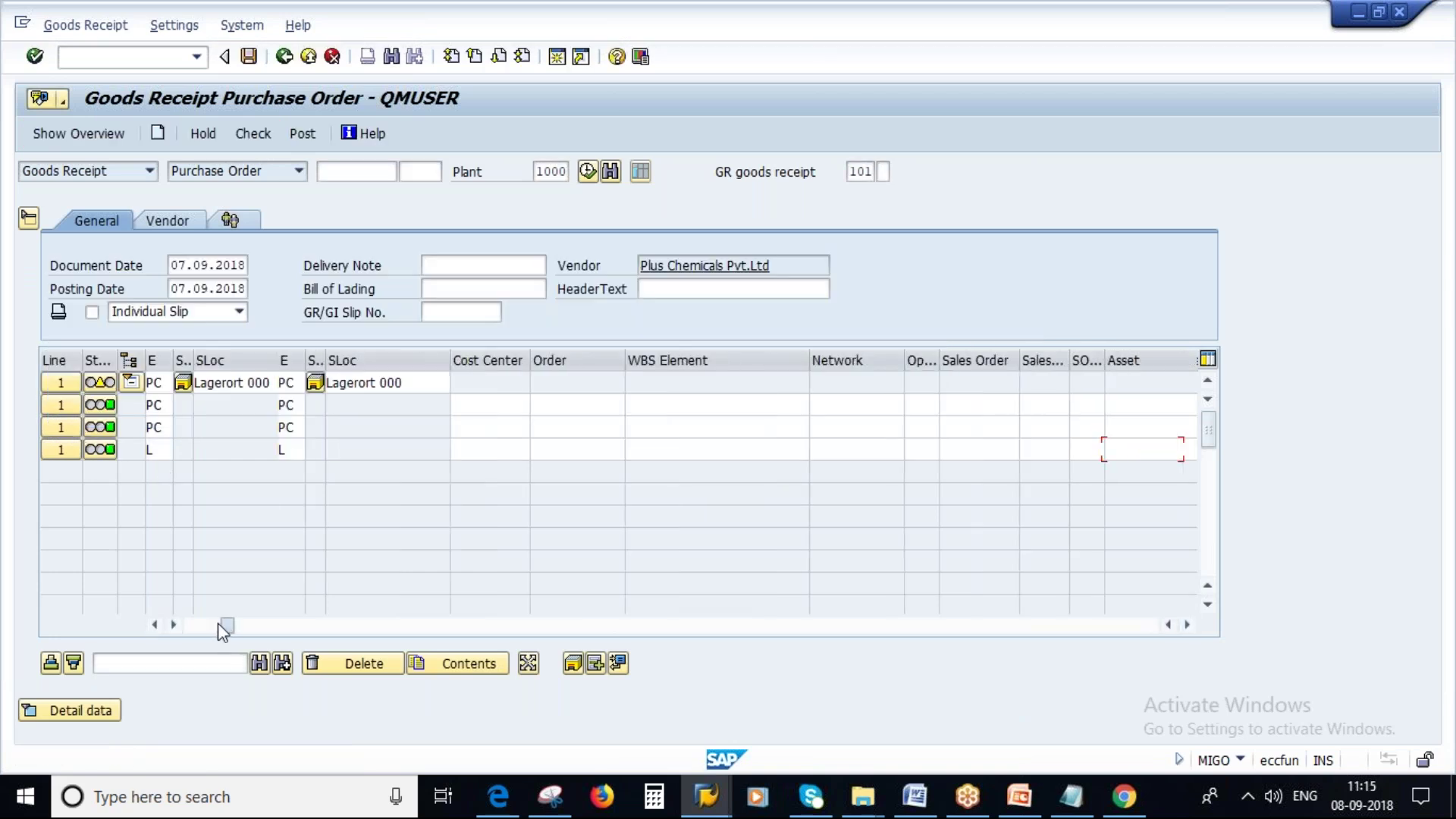
click(217, 623)
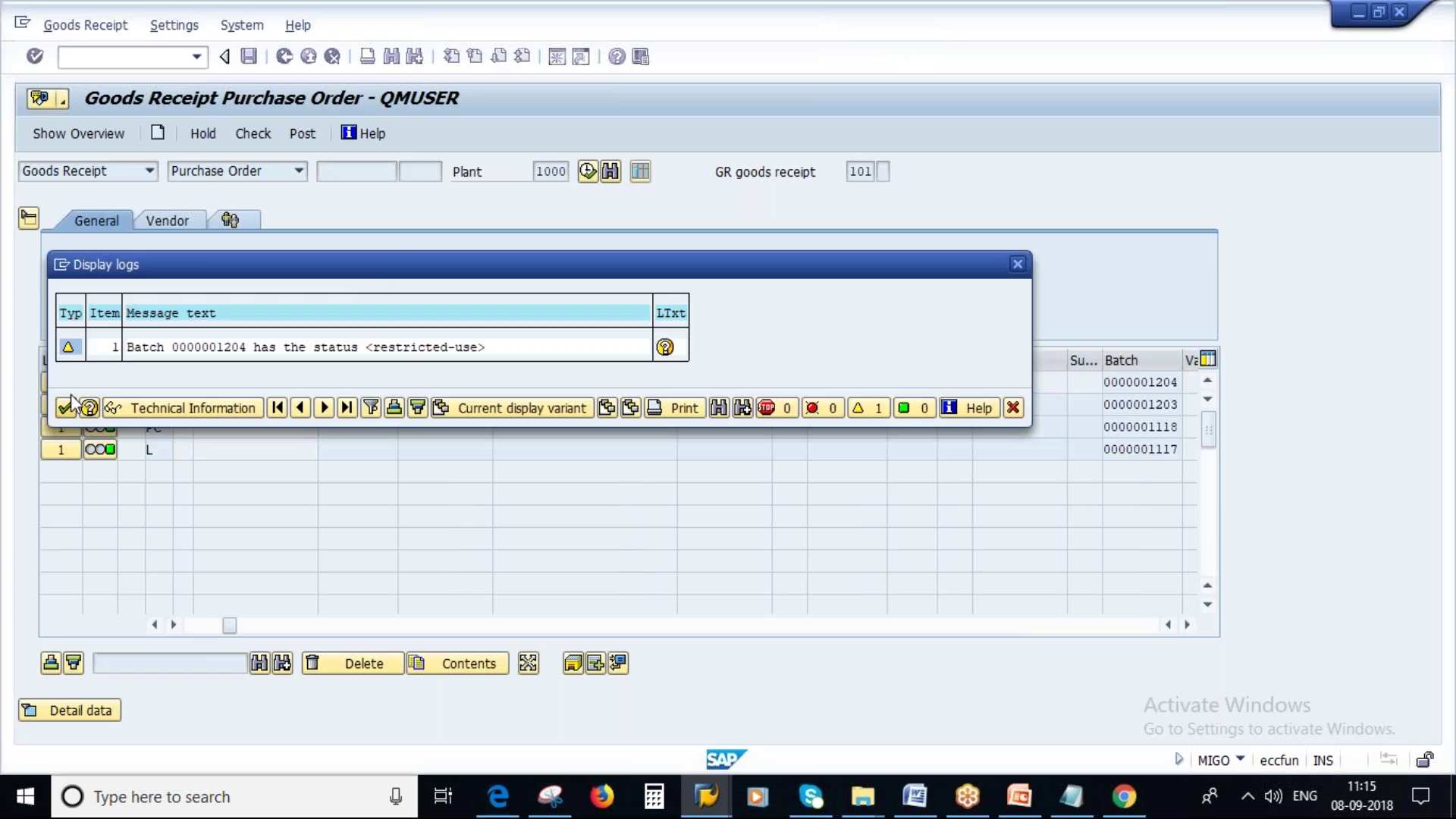
click(67, 407)
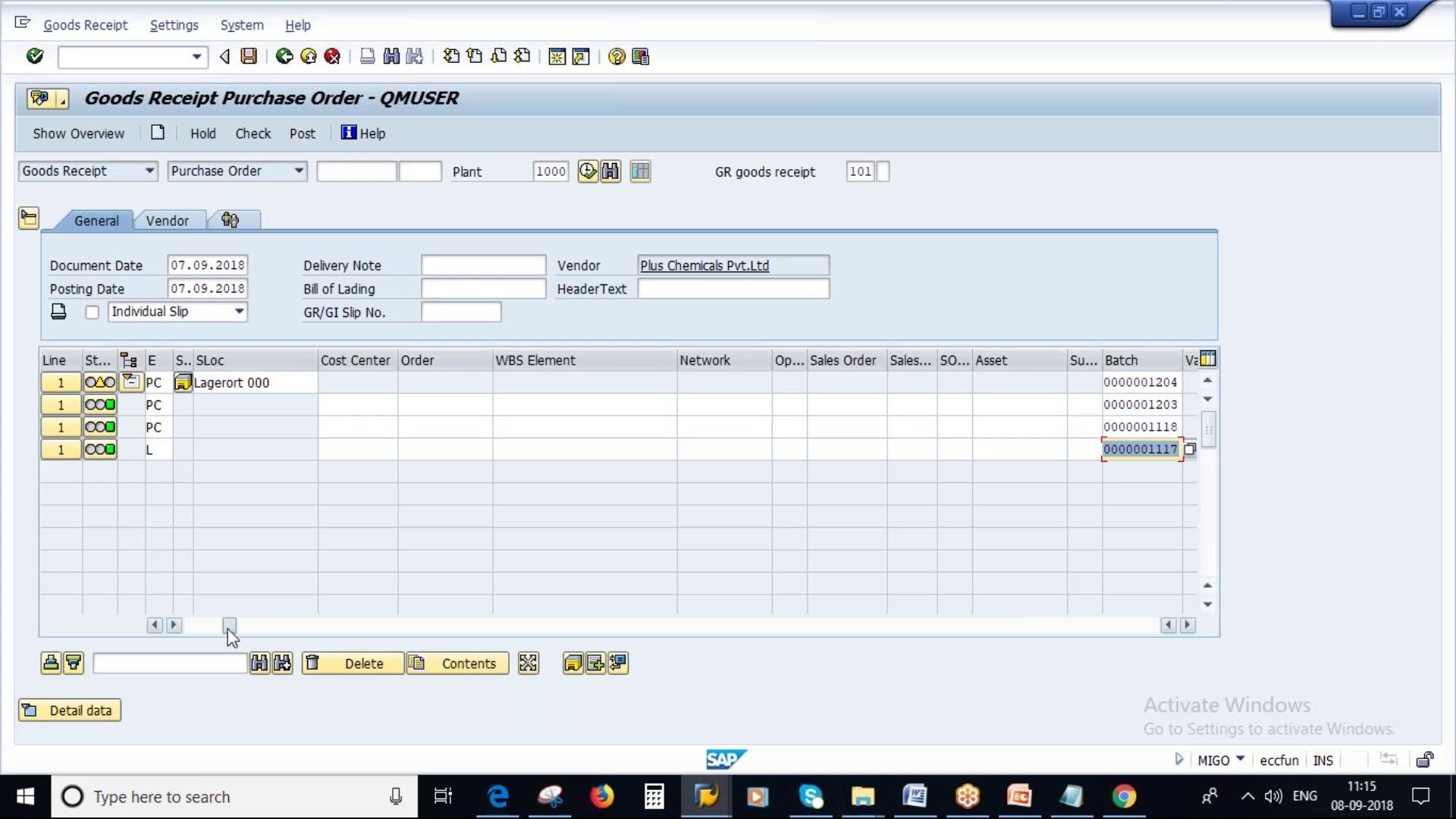
Step: Review the Pepsi Bottle - 1L line and its components by short text and quantity, and post the goods receipt
drag(227, 627, 194, 625)
click(252, 383)
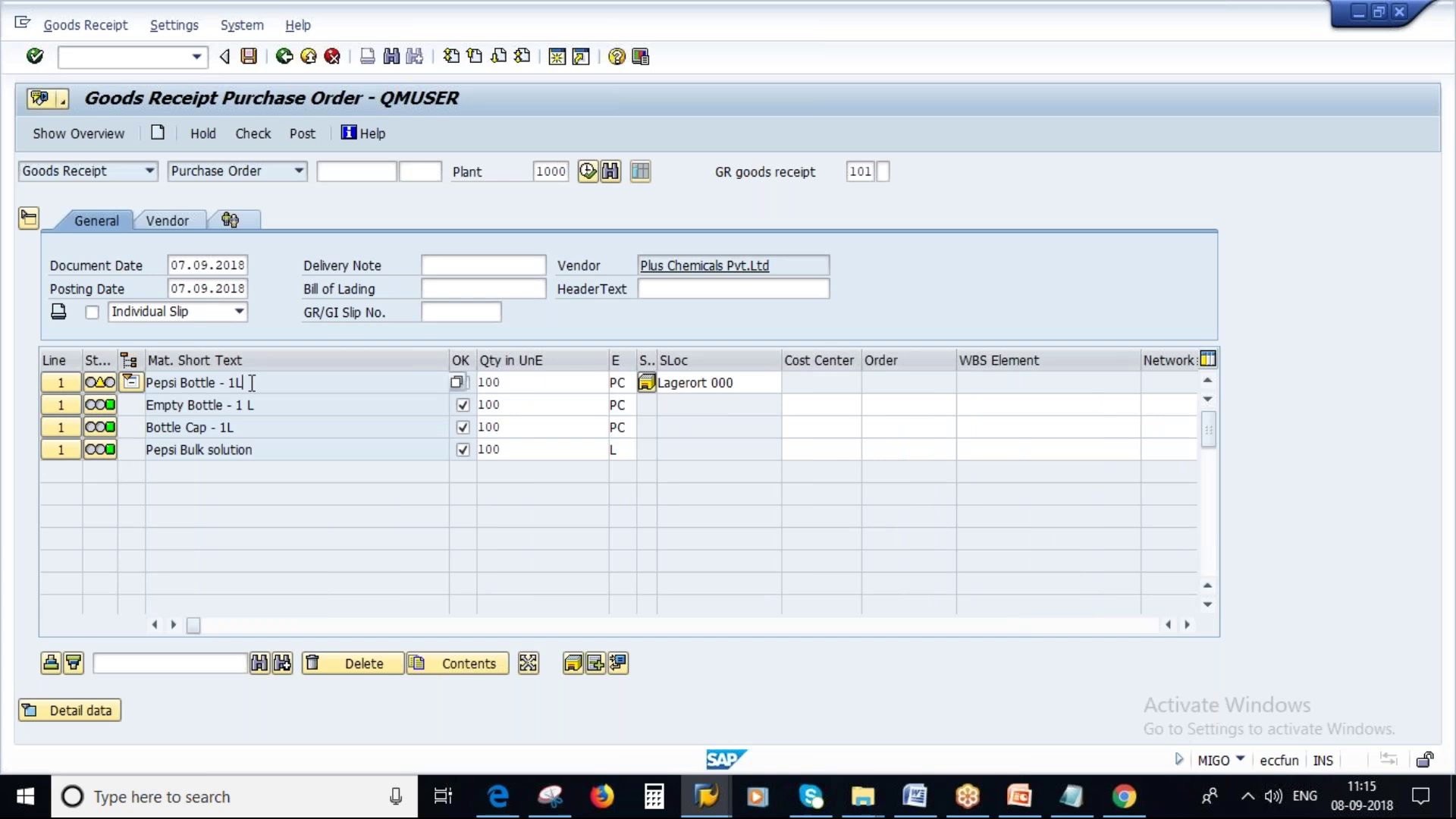
drag(252, 383, 127, 531)
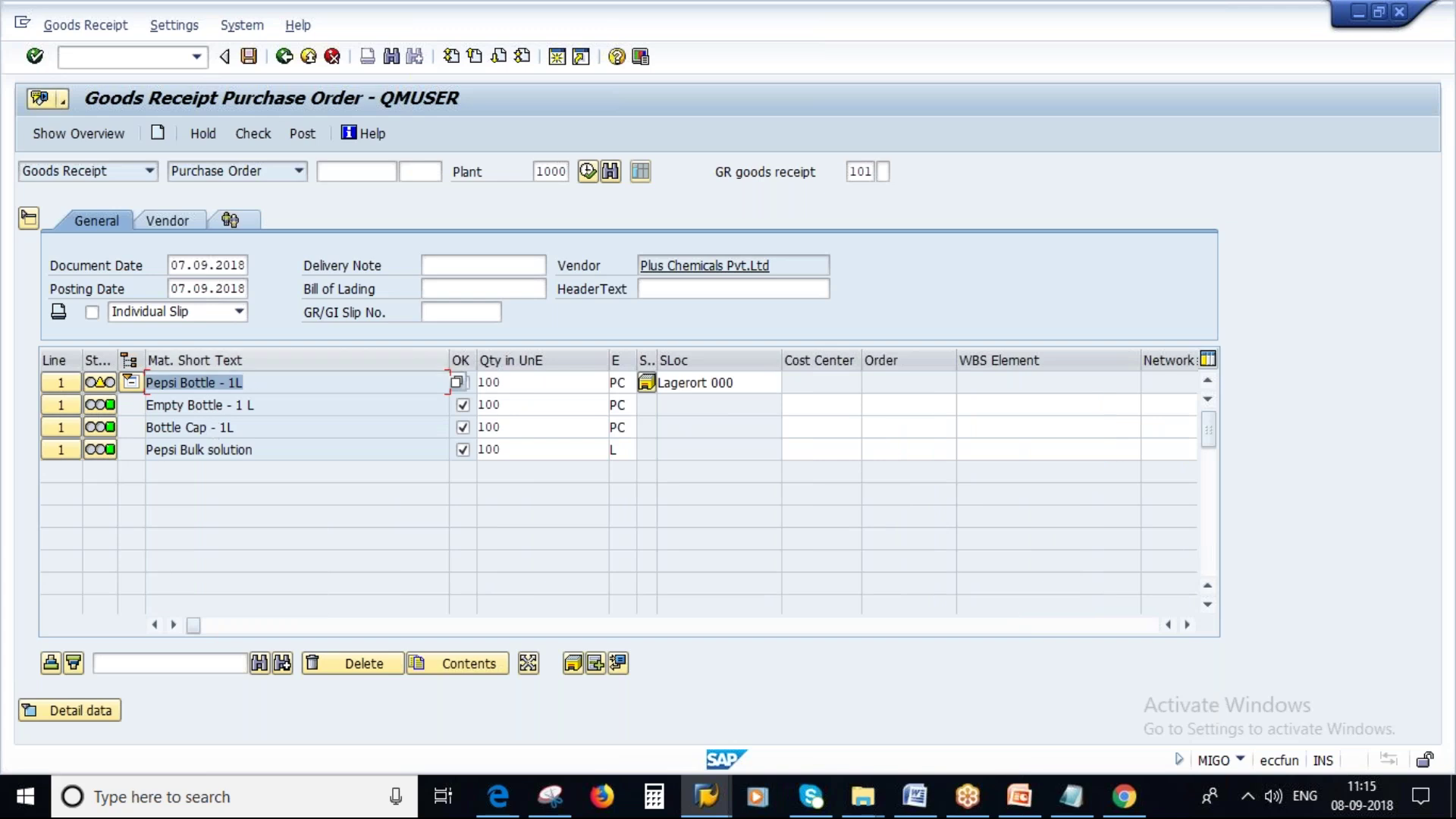
click(303, 134)
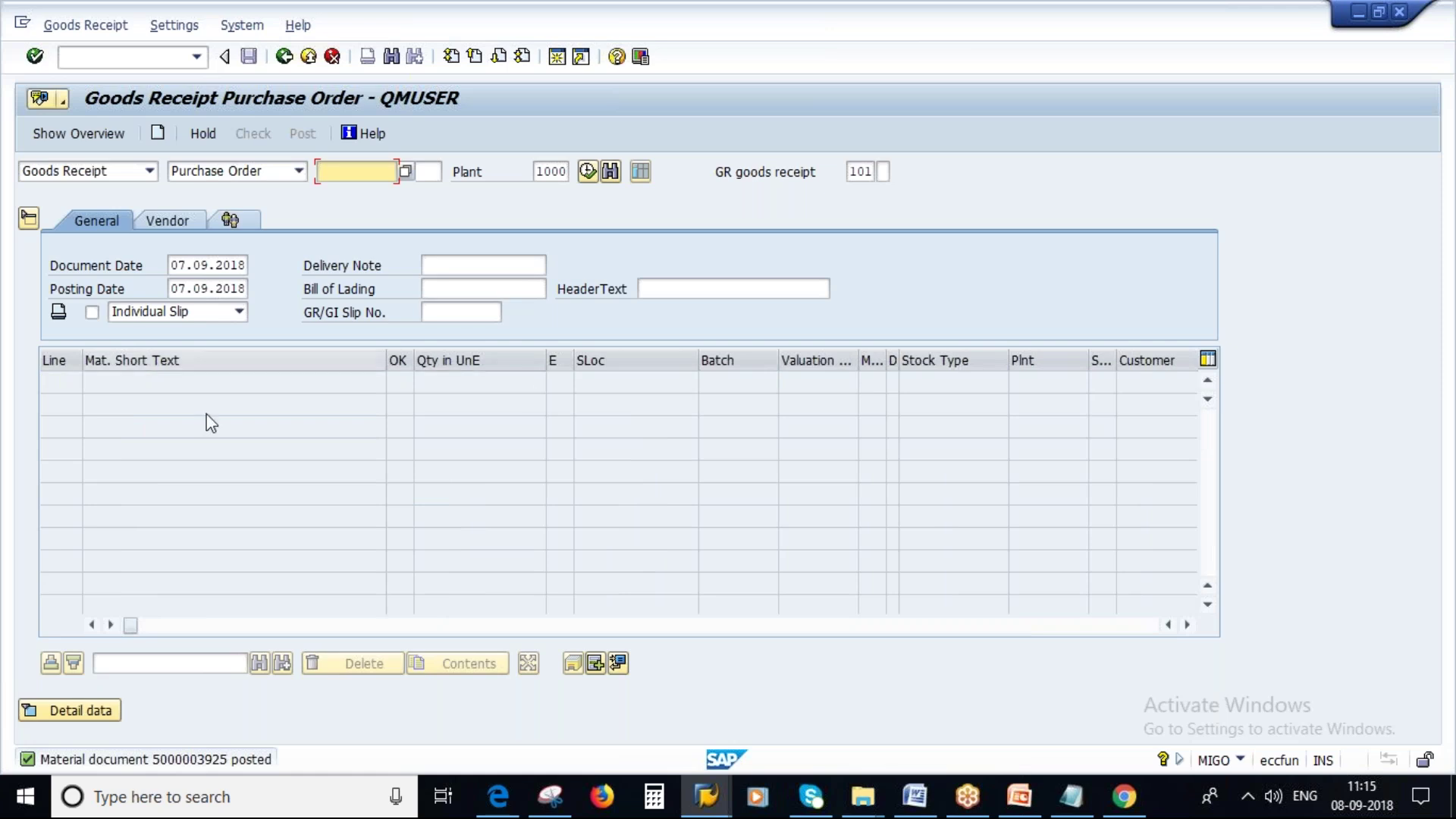
Step: Refresh the stock overview of Pepsi Bulk solution to check the stock provided to the vendor
click(708, 797)
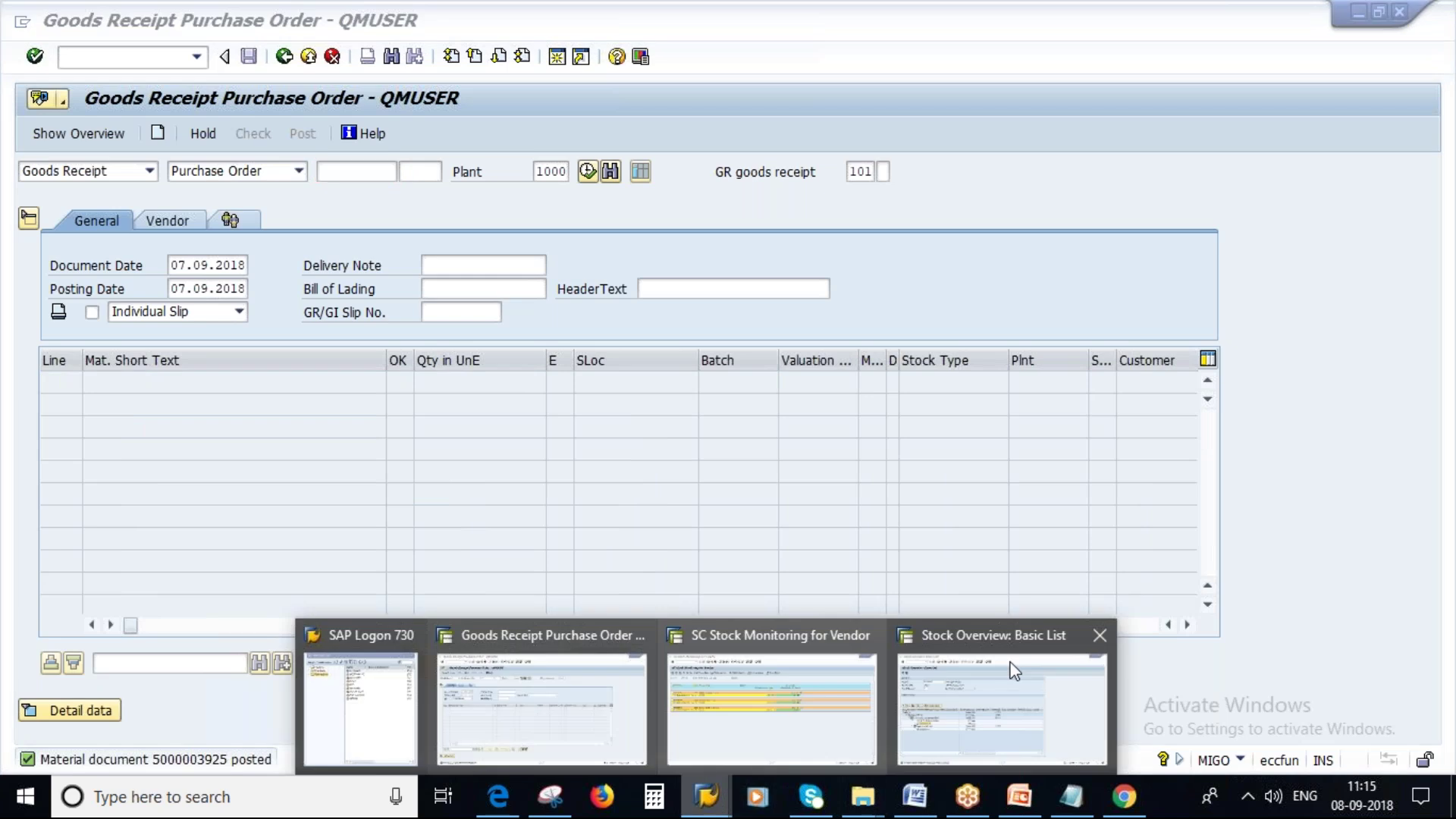
click(1014, 671)
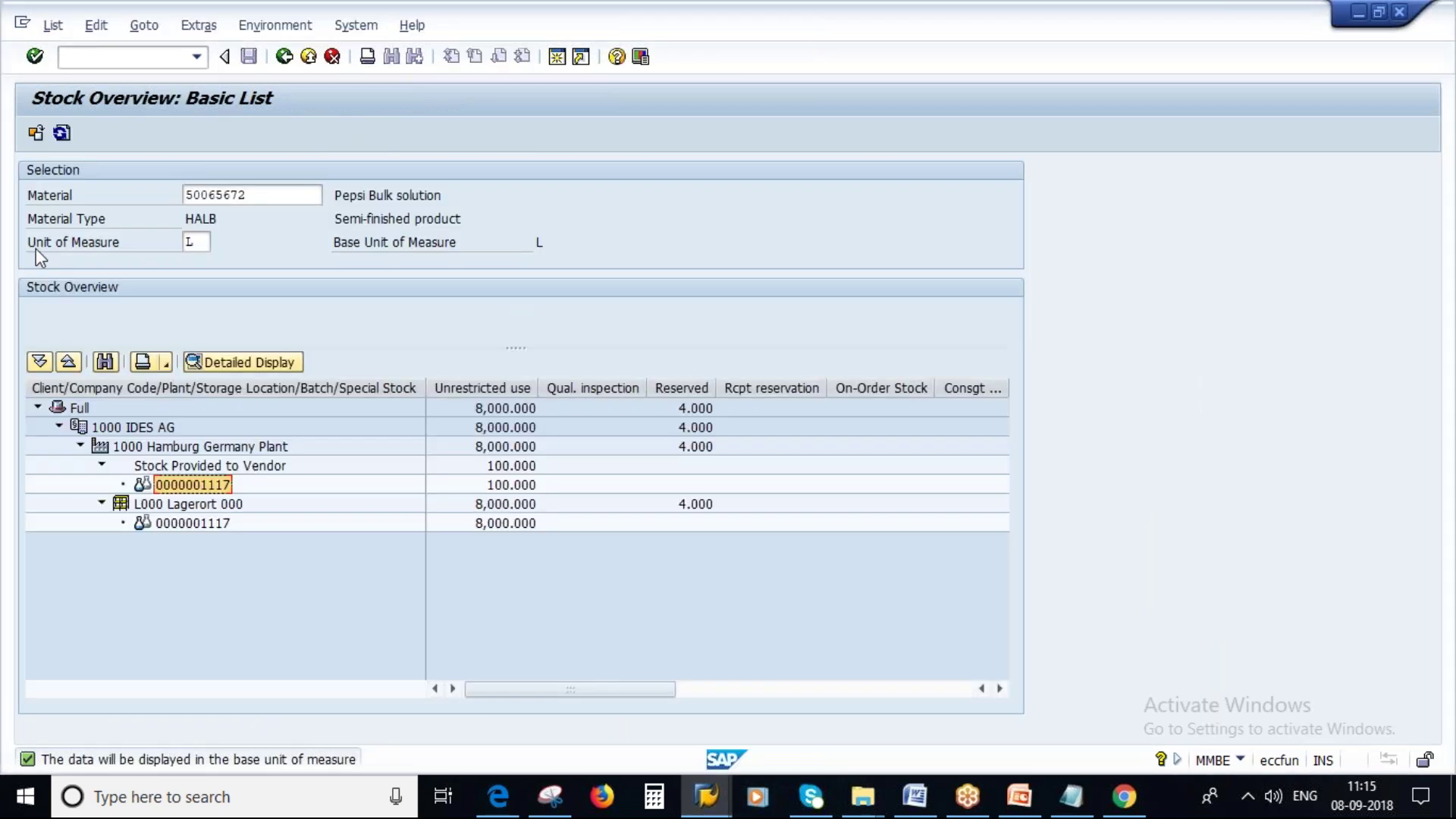
key(Tab)
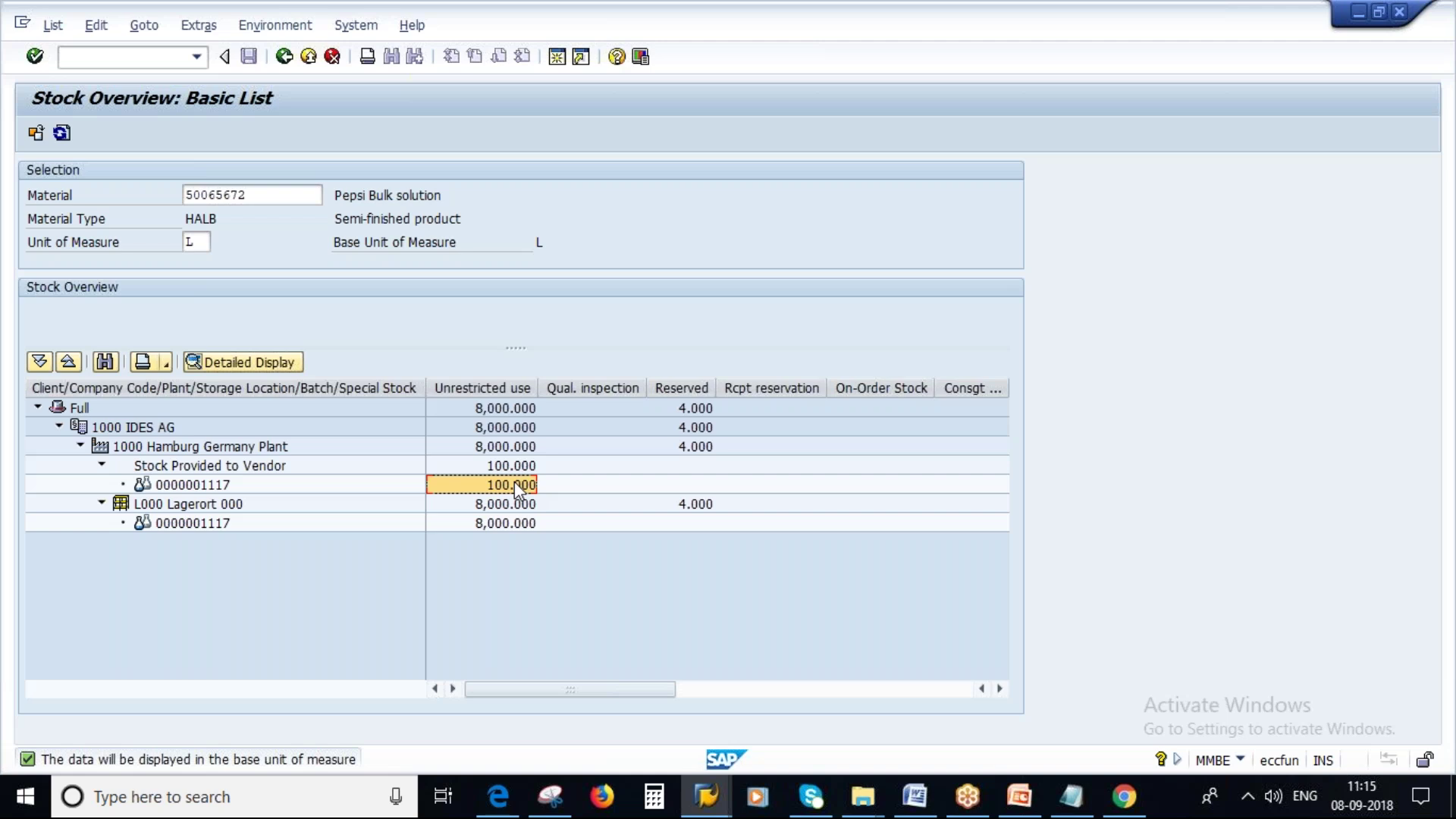
click(61, 133)
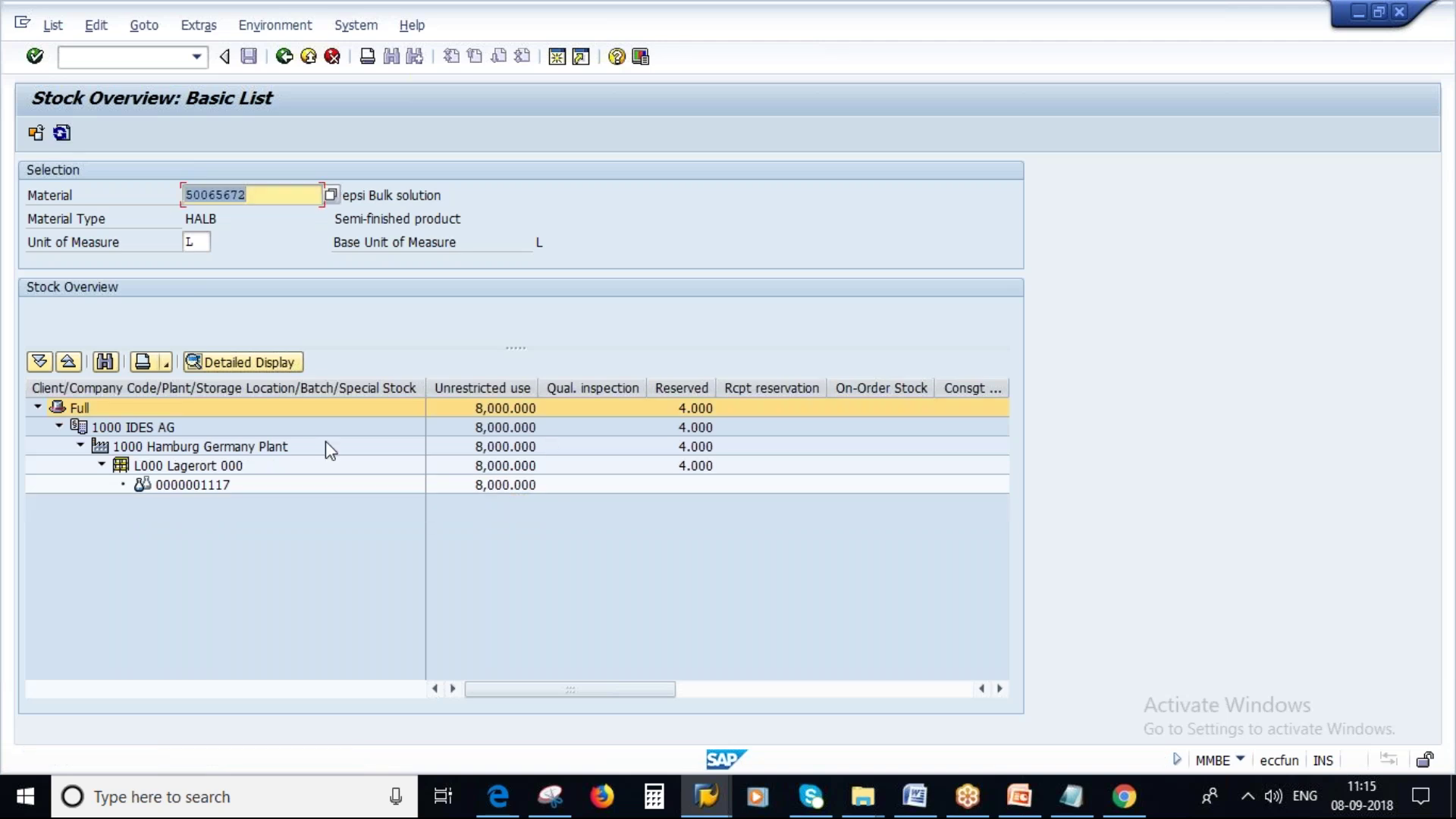
Step: View the GR for Subcontracting Order slide in PowerPoint and rerun SC Stock Monitoring in SAP for vendor Plus Chemicals Pvt.Ltd
click(1022, 805)
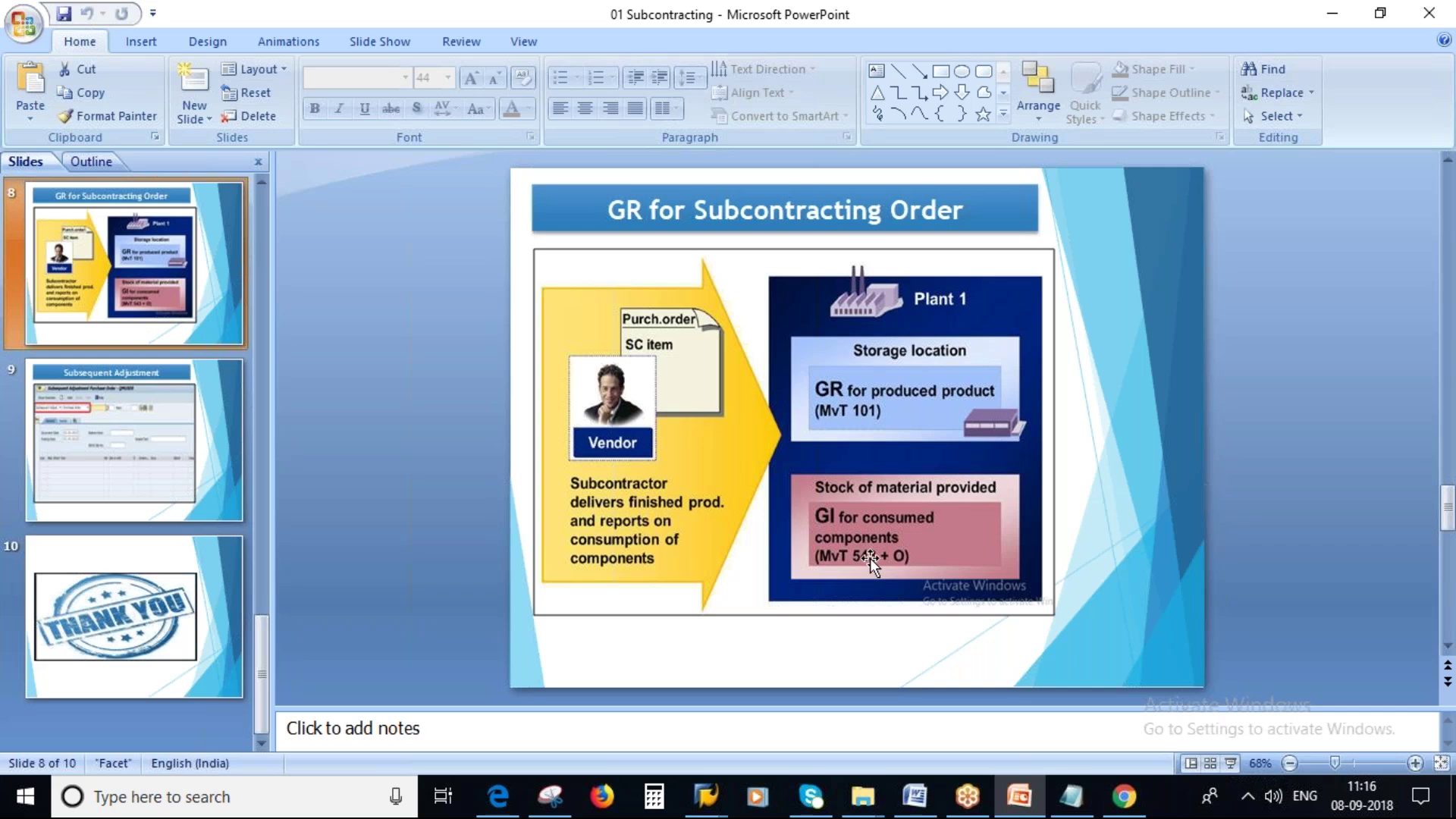
click(721, 807)
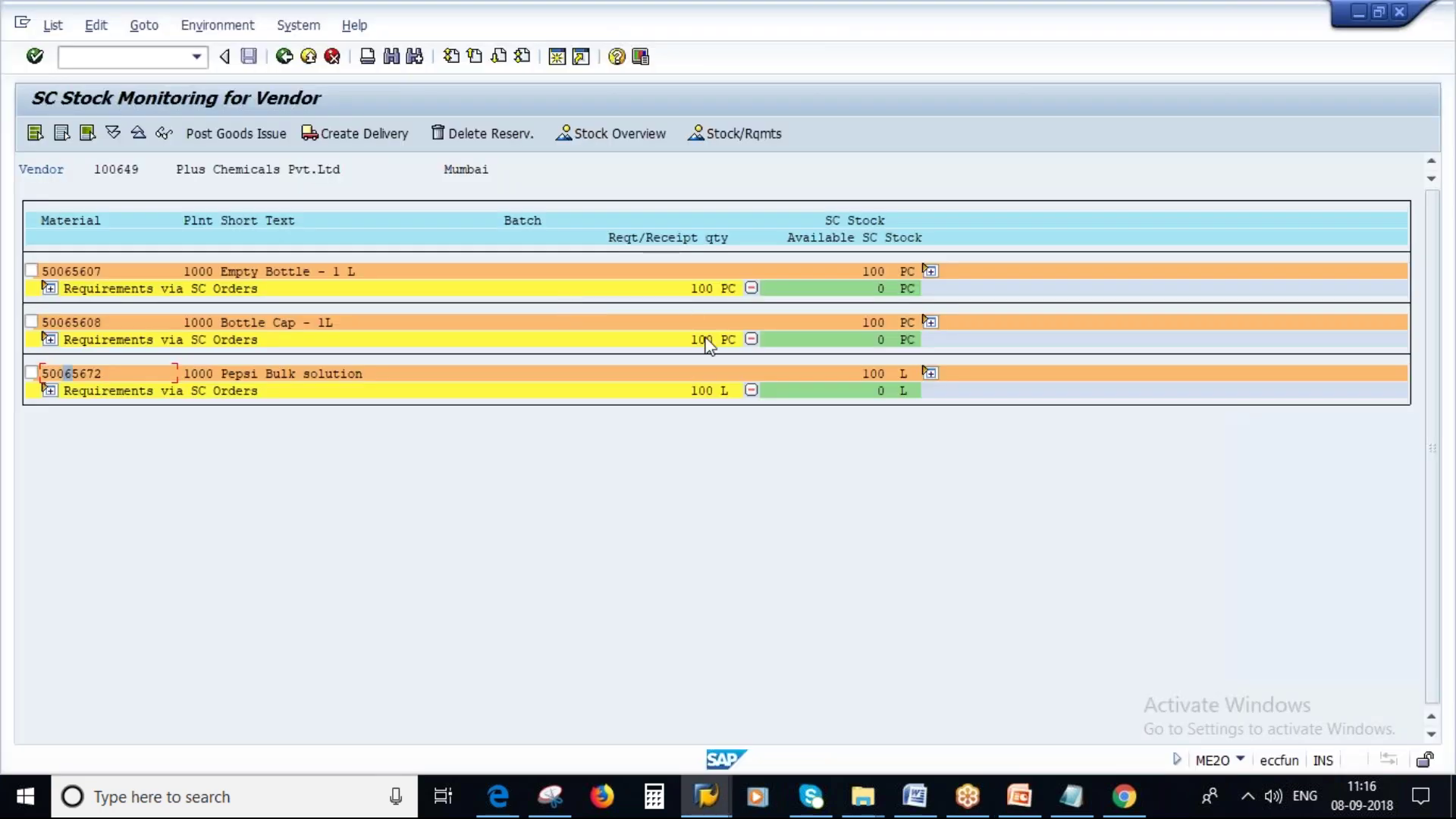
click(283, 56)
key(F8)
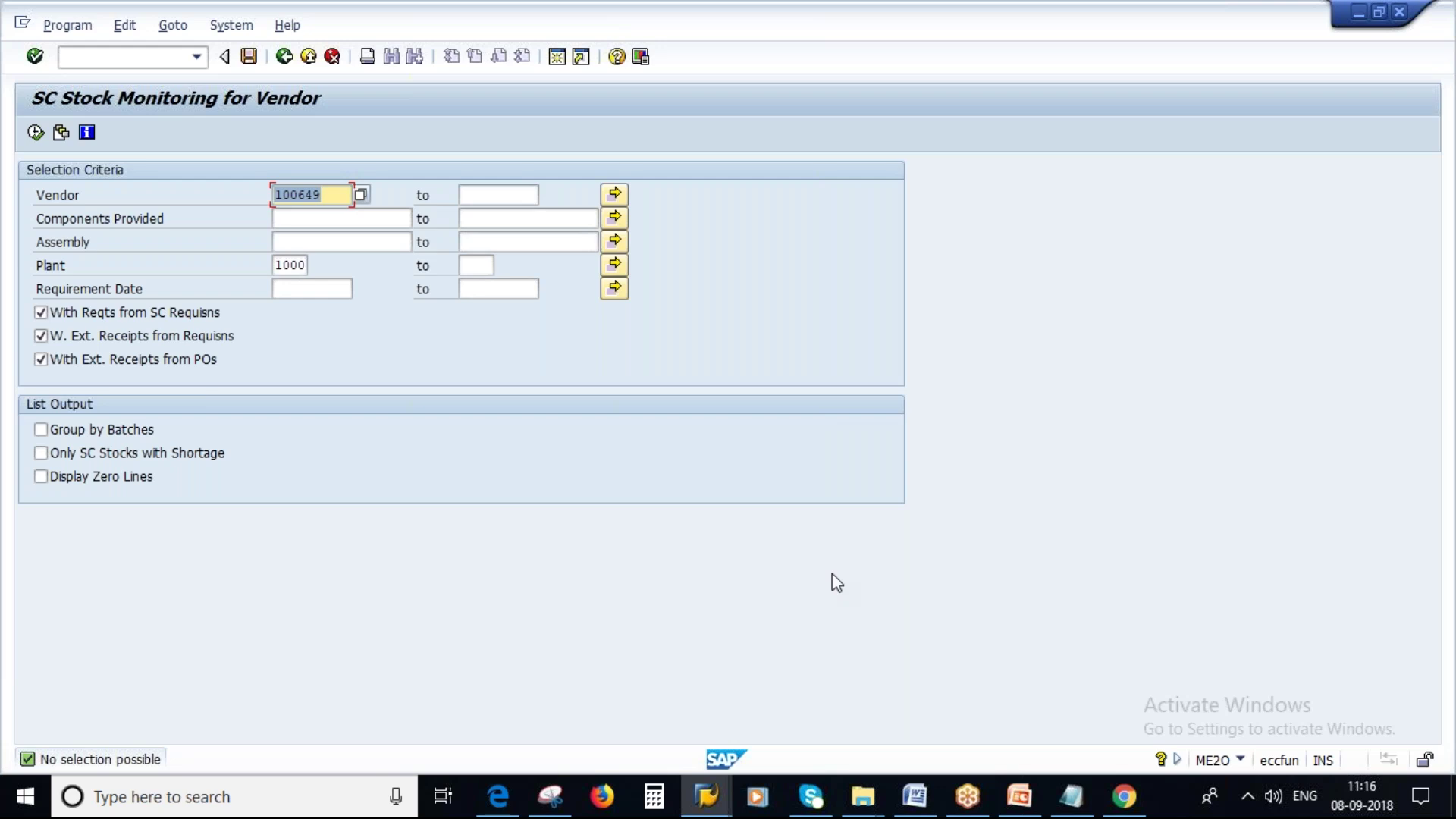
Step: Show the Subsequent Adjustment slide in PowerPoint and list components A, B and C with 100 each below the process steps in Notepad
click(1017, 803)
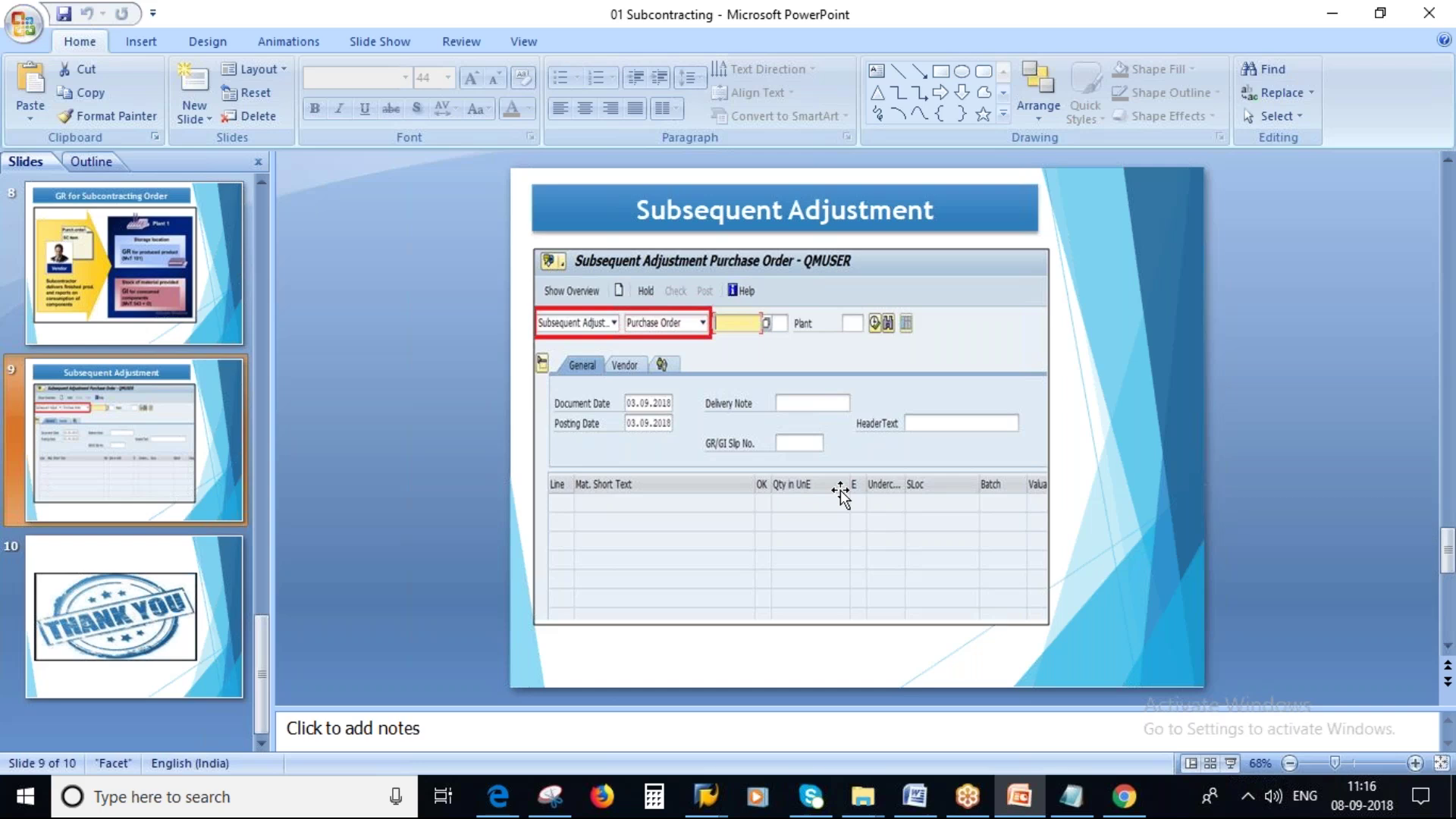
click(1069, 795)
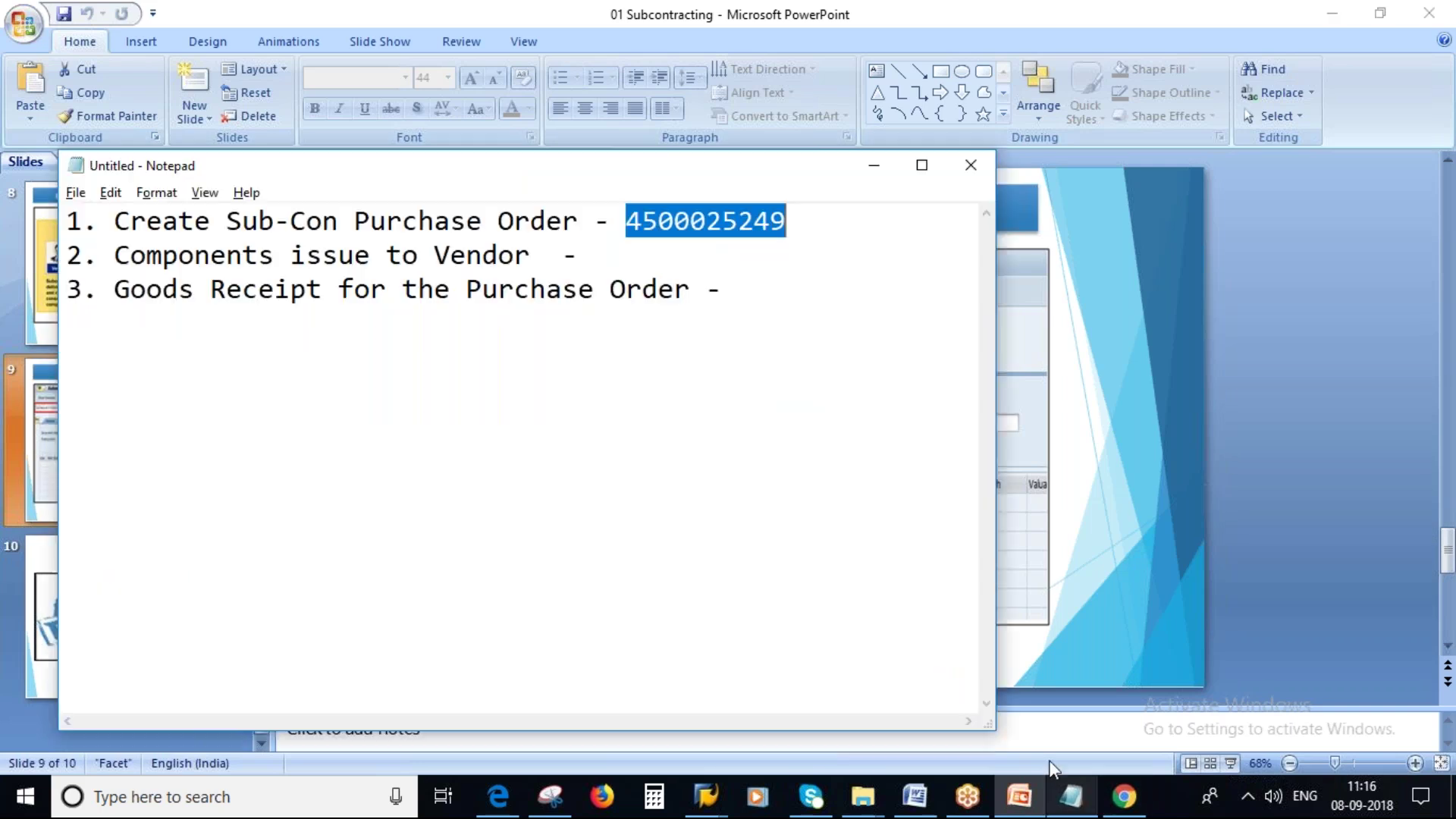
click(741, 288)
key(Return)
key(Return)
key(Return)
key(Caps_Lock)
text(A)
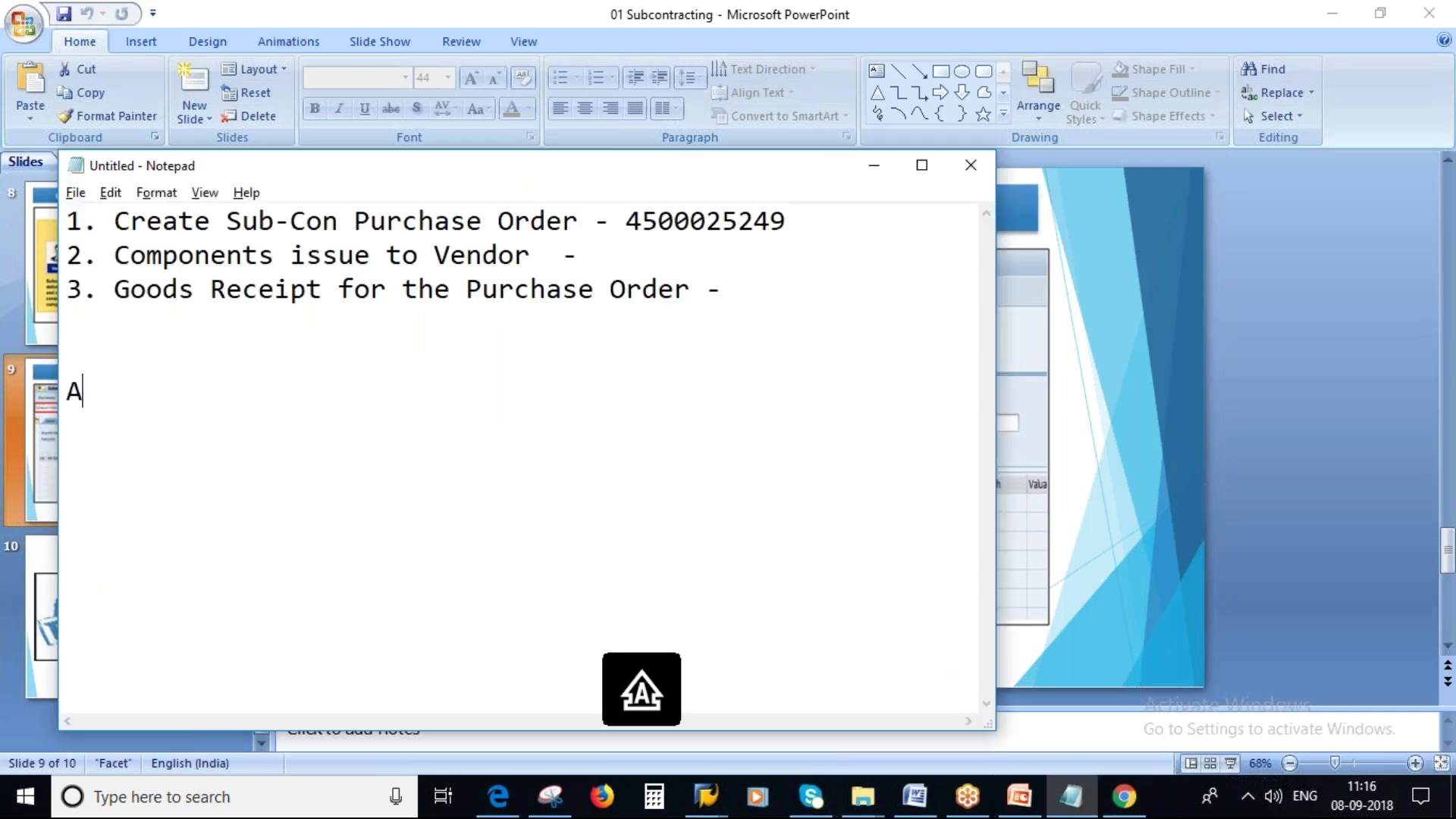
text( -100)
key(Return)
text(B - )
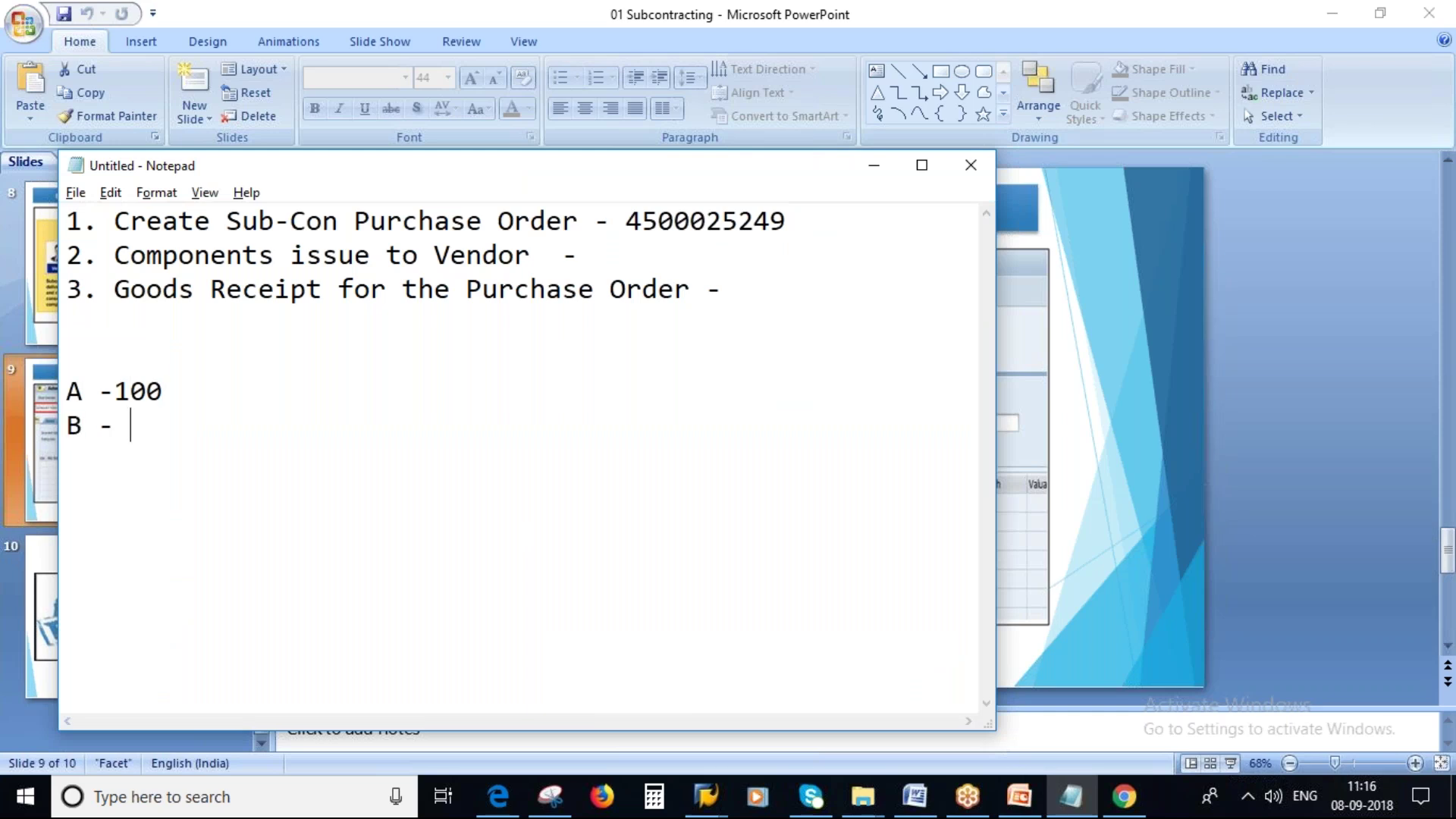
text(100)
key(Return)
text(C -100)
Step: Even out the spacing around the dashes so the component lines read "A - 100", "B - 100" and "C - 100"
click(162, 391)
click(82, 390)
key(Right)
key(Right)
key(Down)
key(Left)
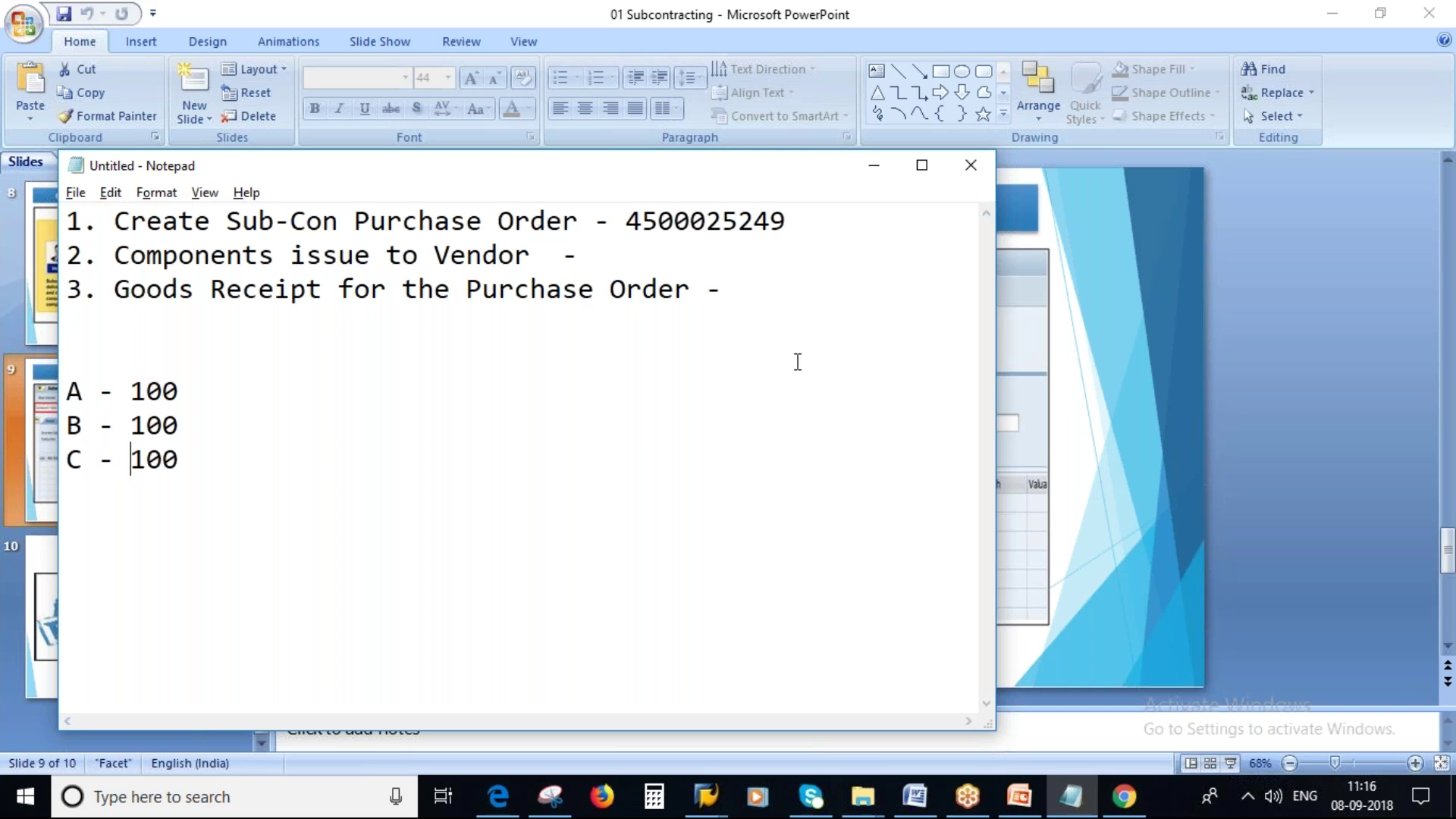
Step: Extend the component C line to read "C - 100 -> 98 left over -> 2"
click(220, 455)
text(- 98)
click(210, 476)
text(>)
key(Delete)
key(Right)
key(End)
key(Caps_Lock)
key(Caps_Lock)
text(1EF)
key(BackSpace)
key(BackSpace)
key(BackSpace)
key(Caps_Lock)
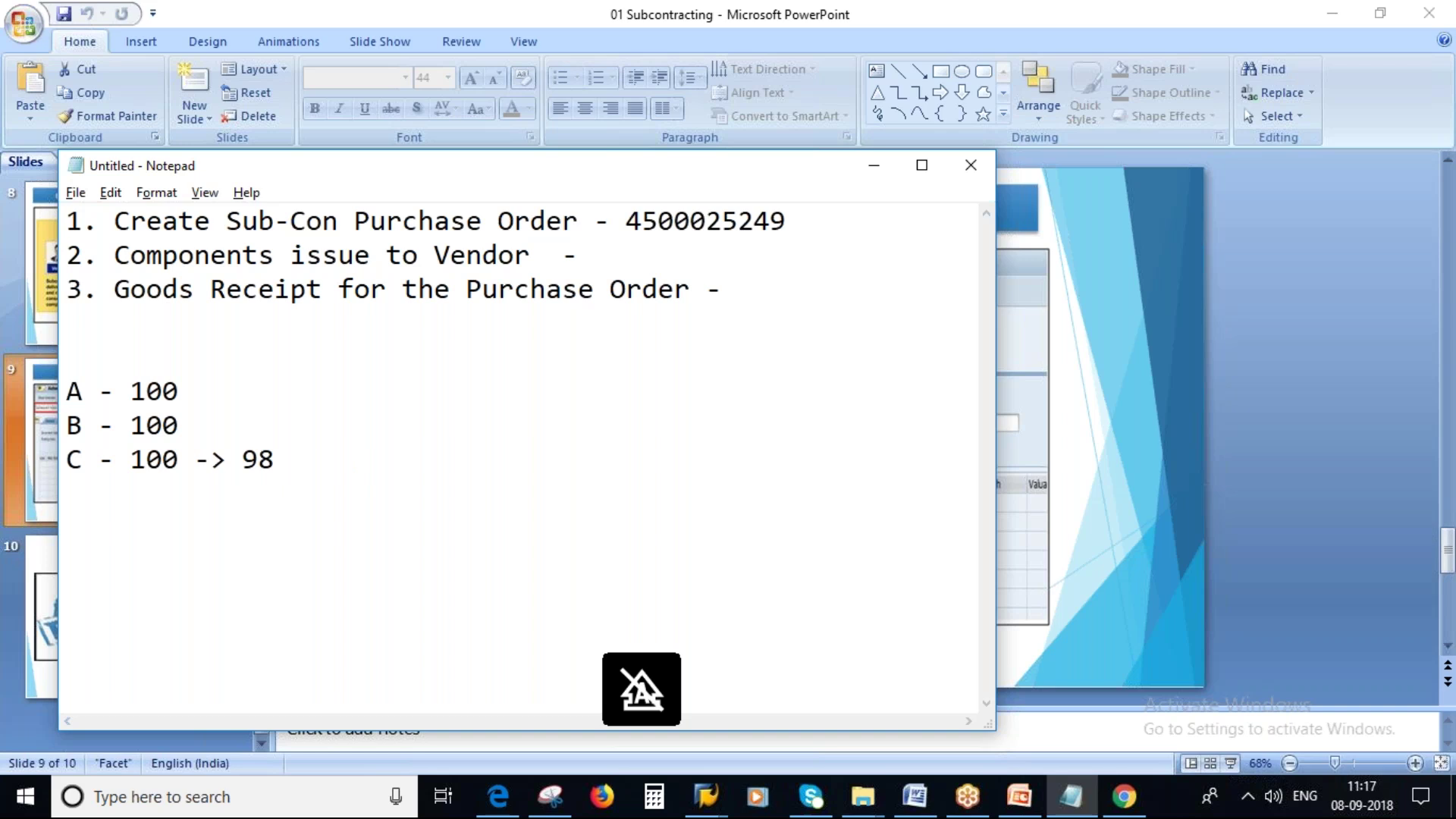
text(left over )
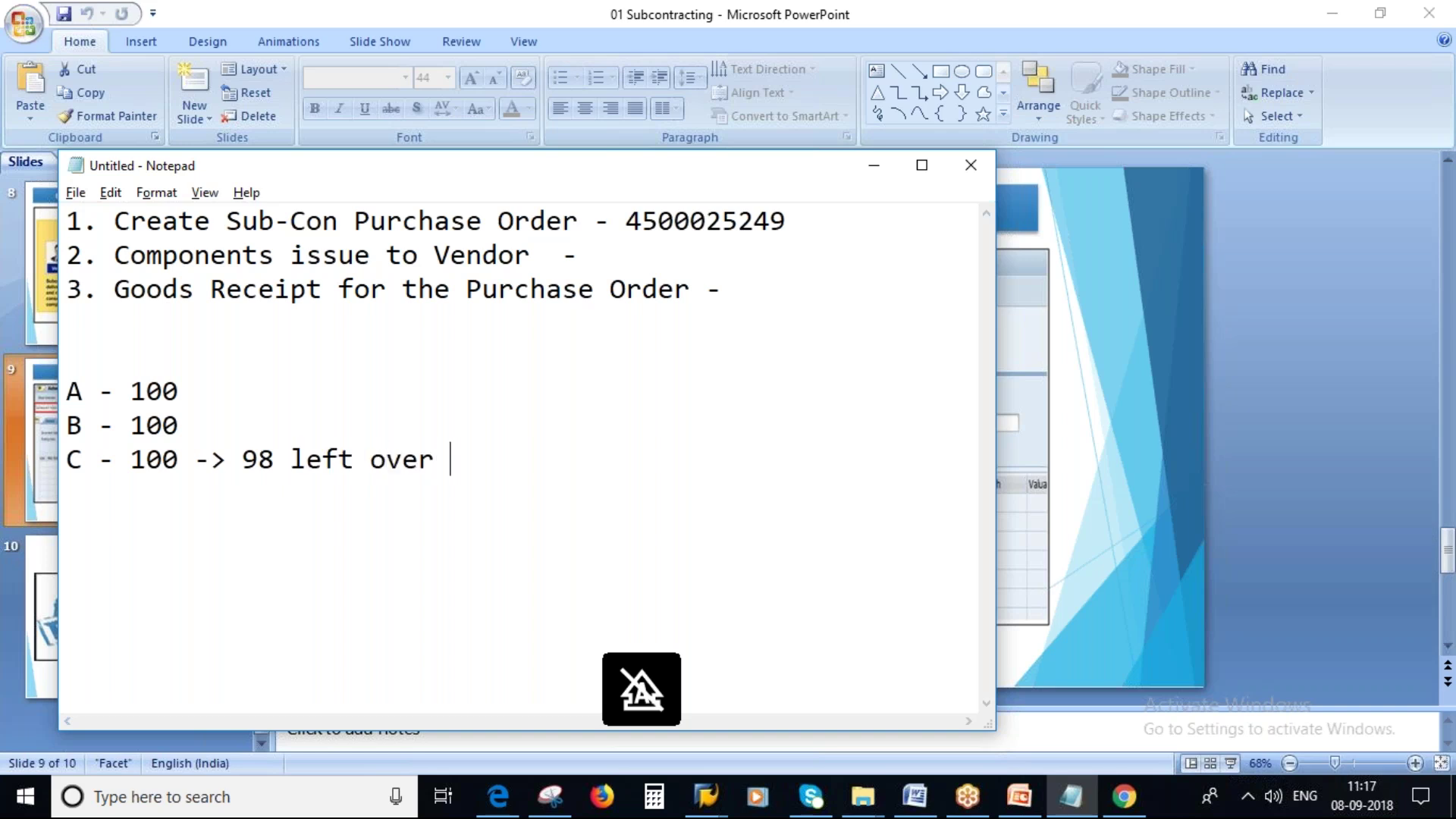
text(-> 2)
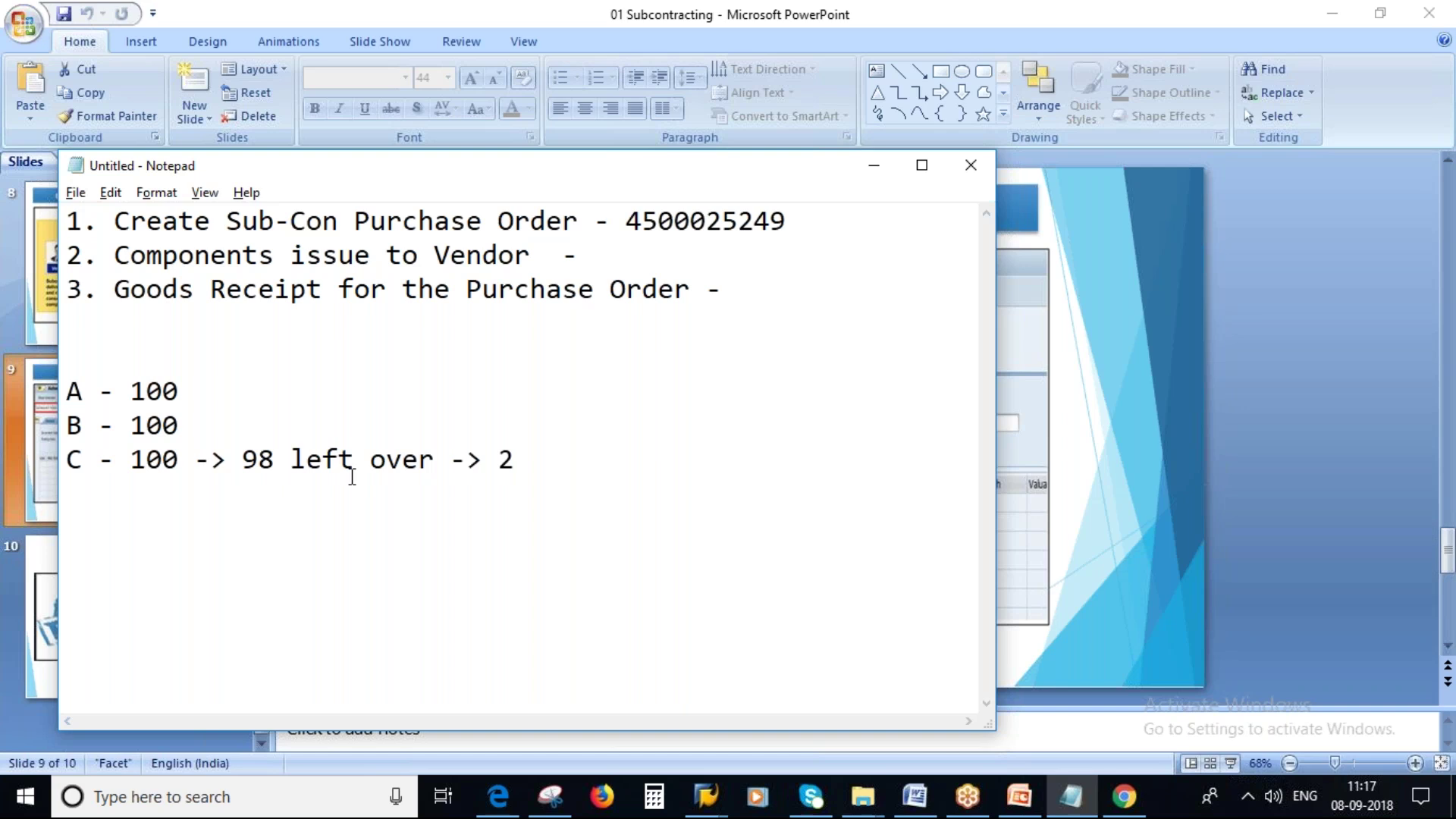
Step: Show the Subsequent Adjustment slide in PowerPoint, then switch to SAP and look through the SC Stock Monitoring and Stock Overview sessions
click(1006, 797)
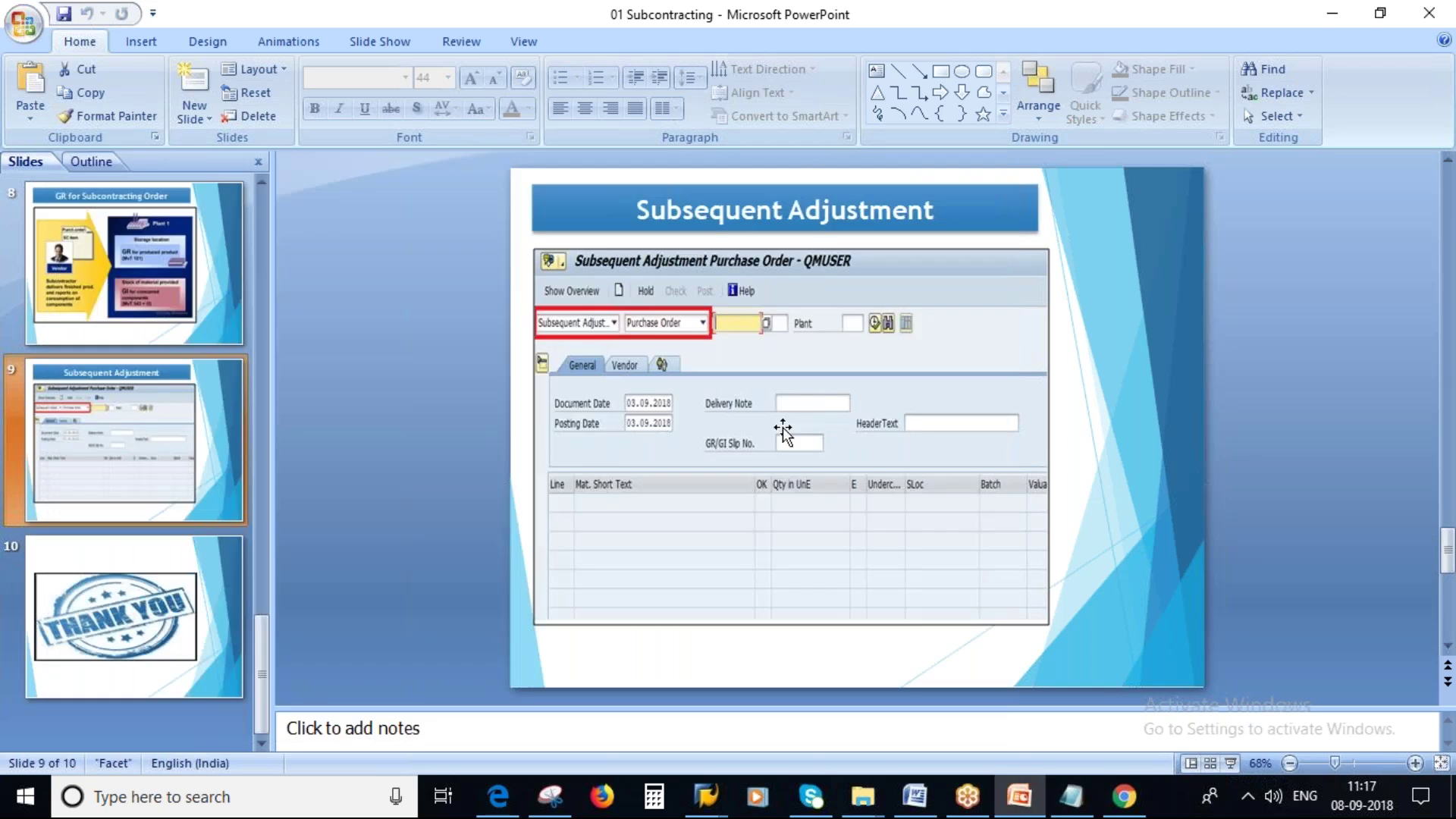
click(710, 793)
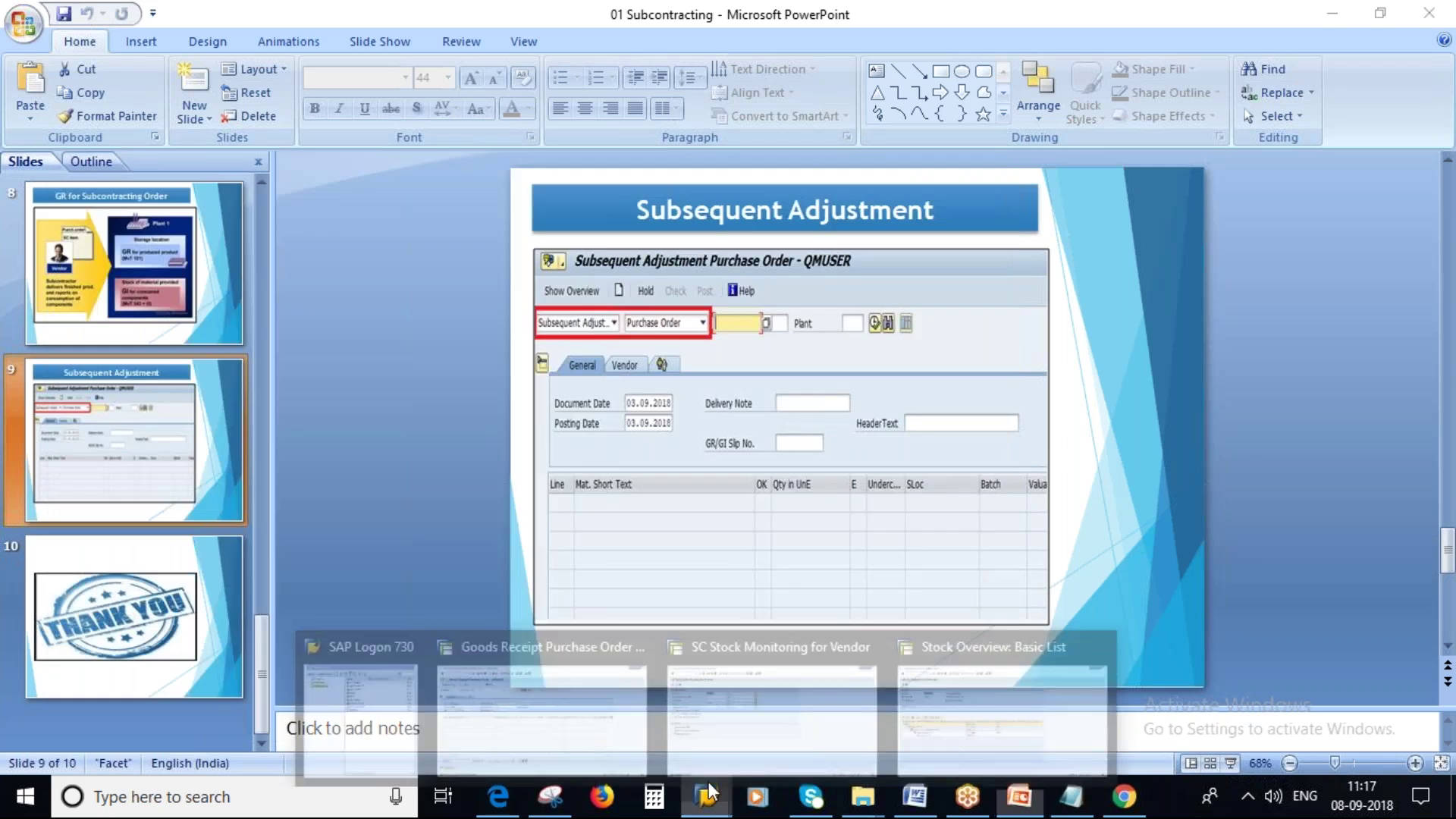
click(700, 743)
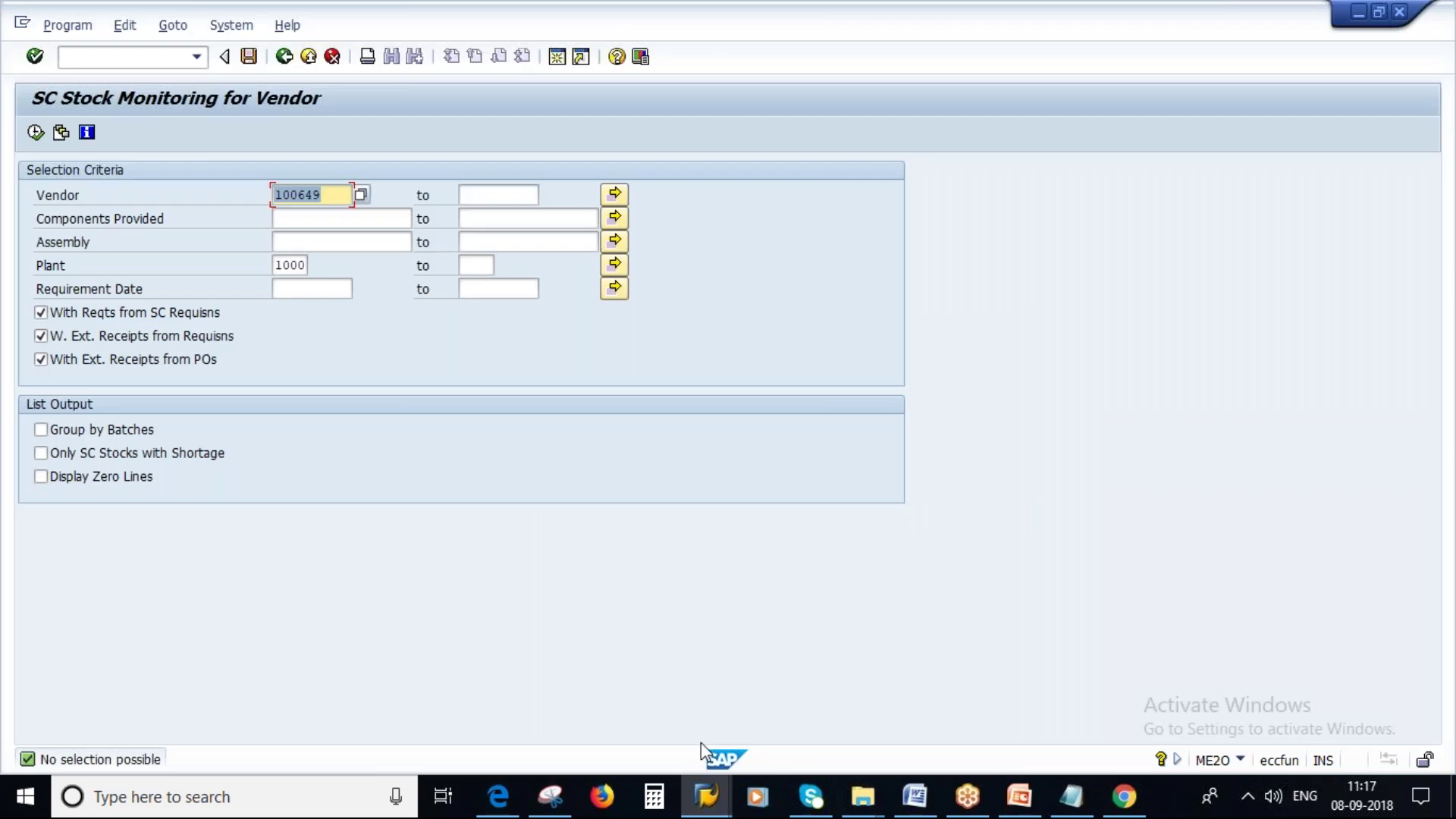
click(705, 795)
mouse_move(1070, 716)
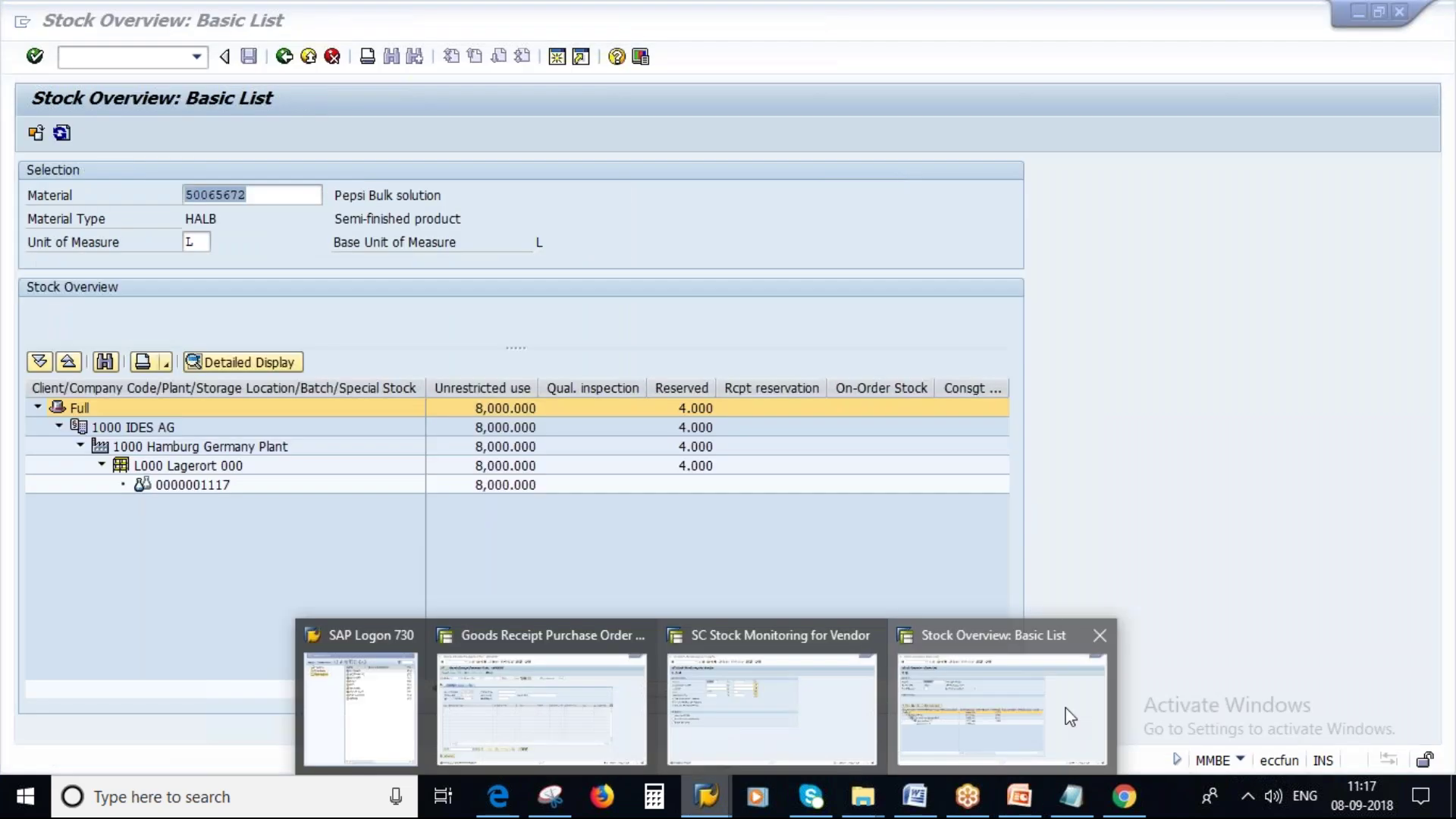
click(1069, 716)
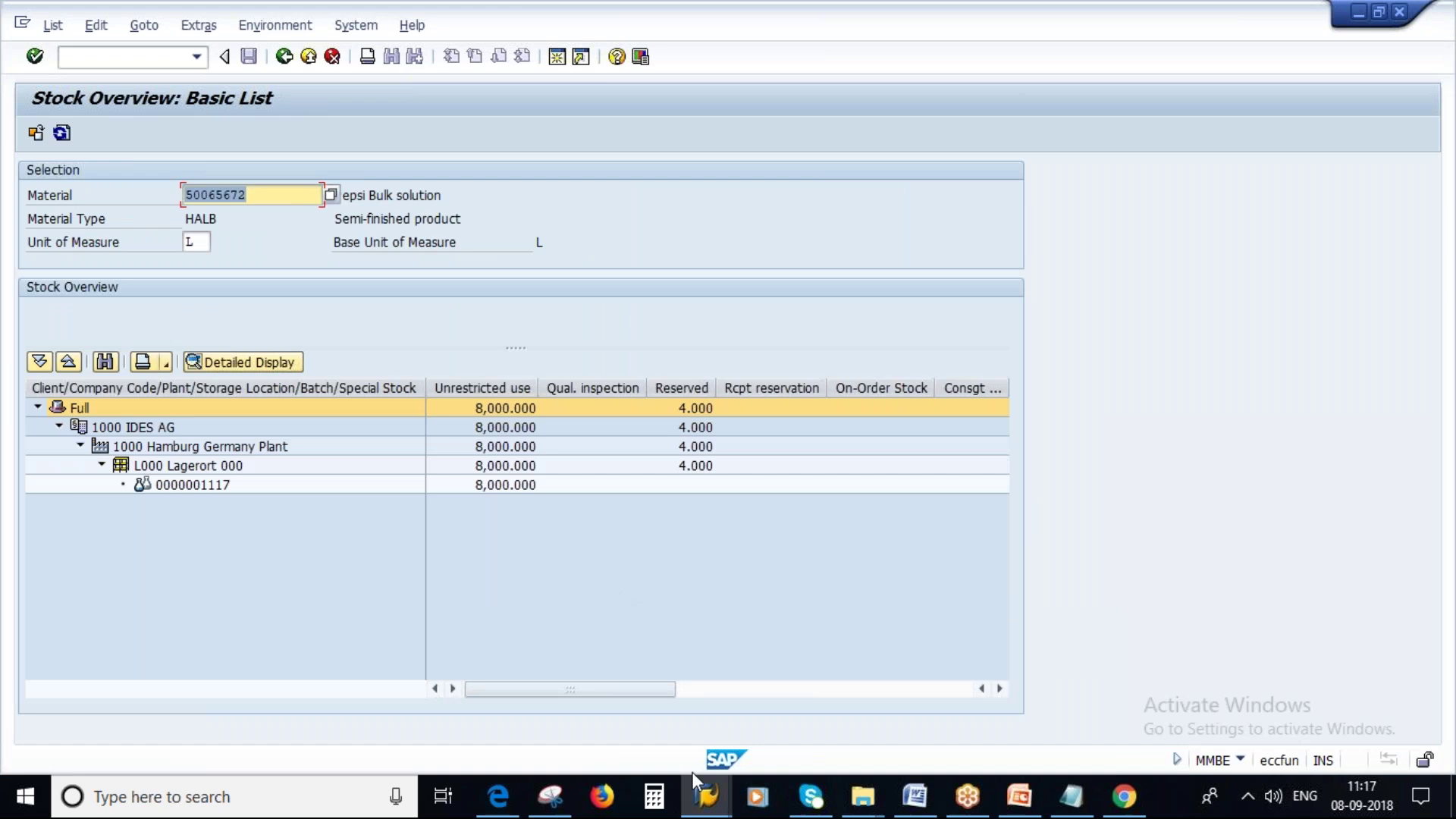
Step: Leave the Goods Receipt Purchase Order transaction in its SAP session and display the Pepsi Bottle - 1L purchase order with ME23N
click(716, 805)
mouse_move(533, 679)
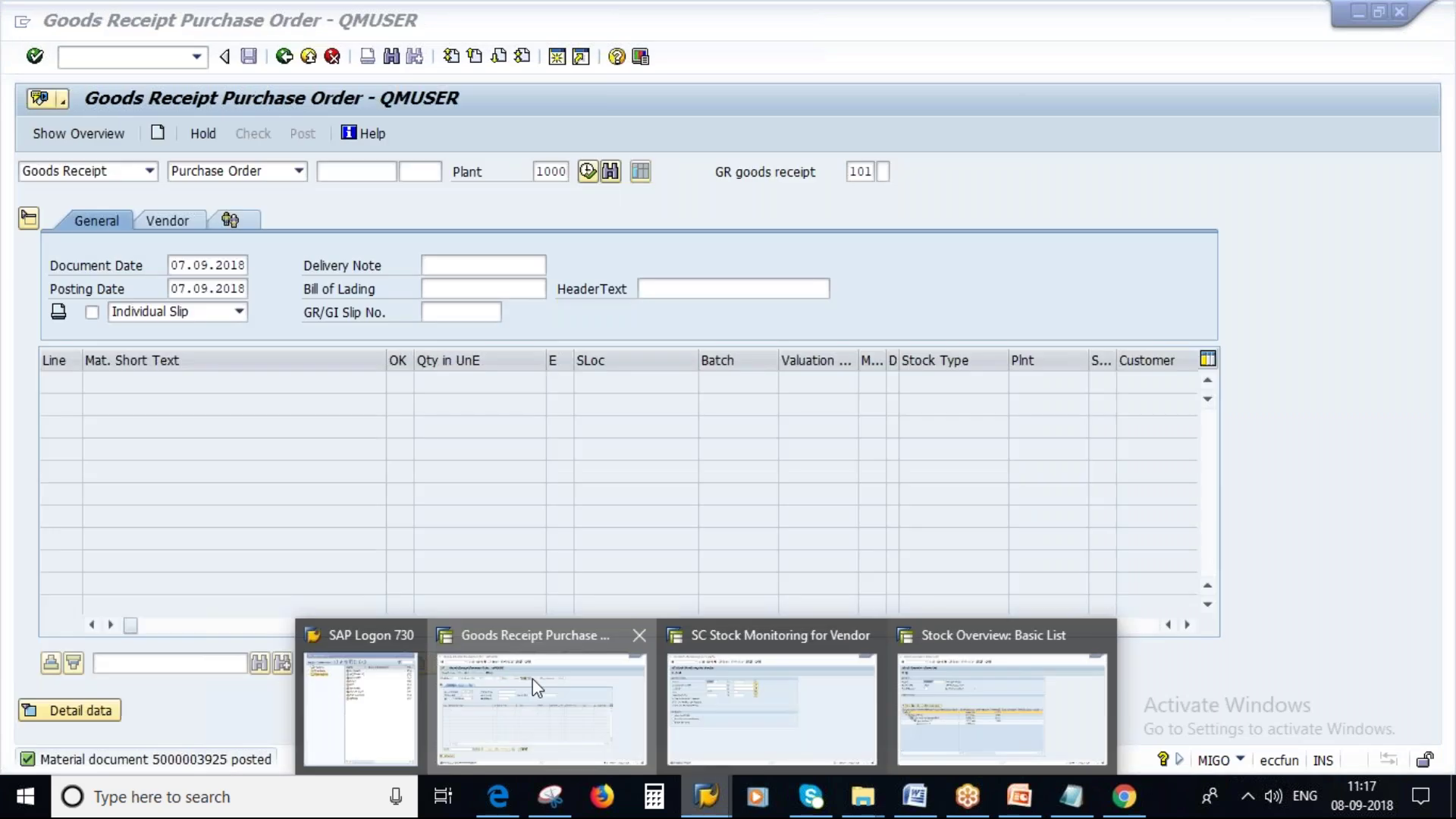
click(532, 679)
click(284, 56)
click(120, 57)
text(ME23N)
key(Return)
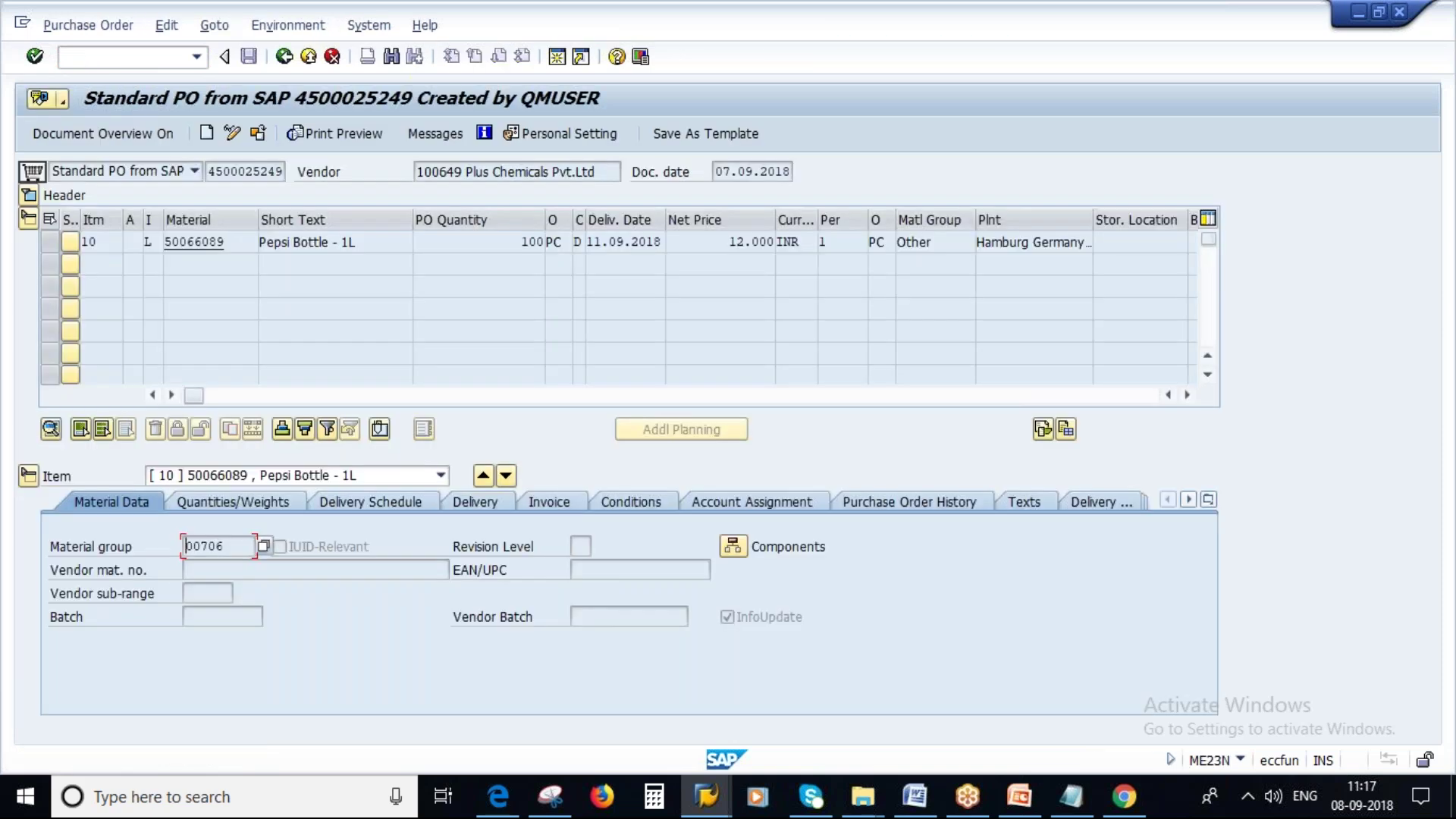
Step: Open the component overview of the Pepsi Bottle - 1L order item and point out the Bottle Cap - 1L material
click(732, 546)
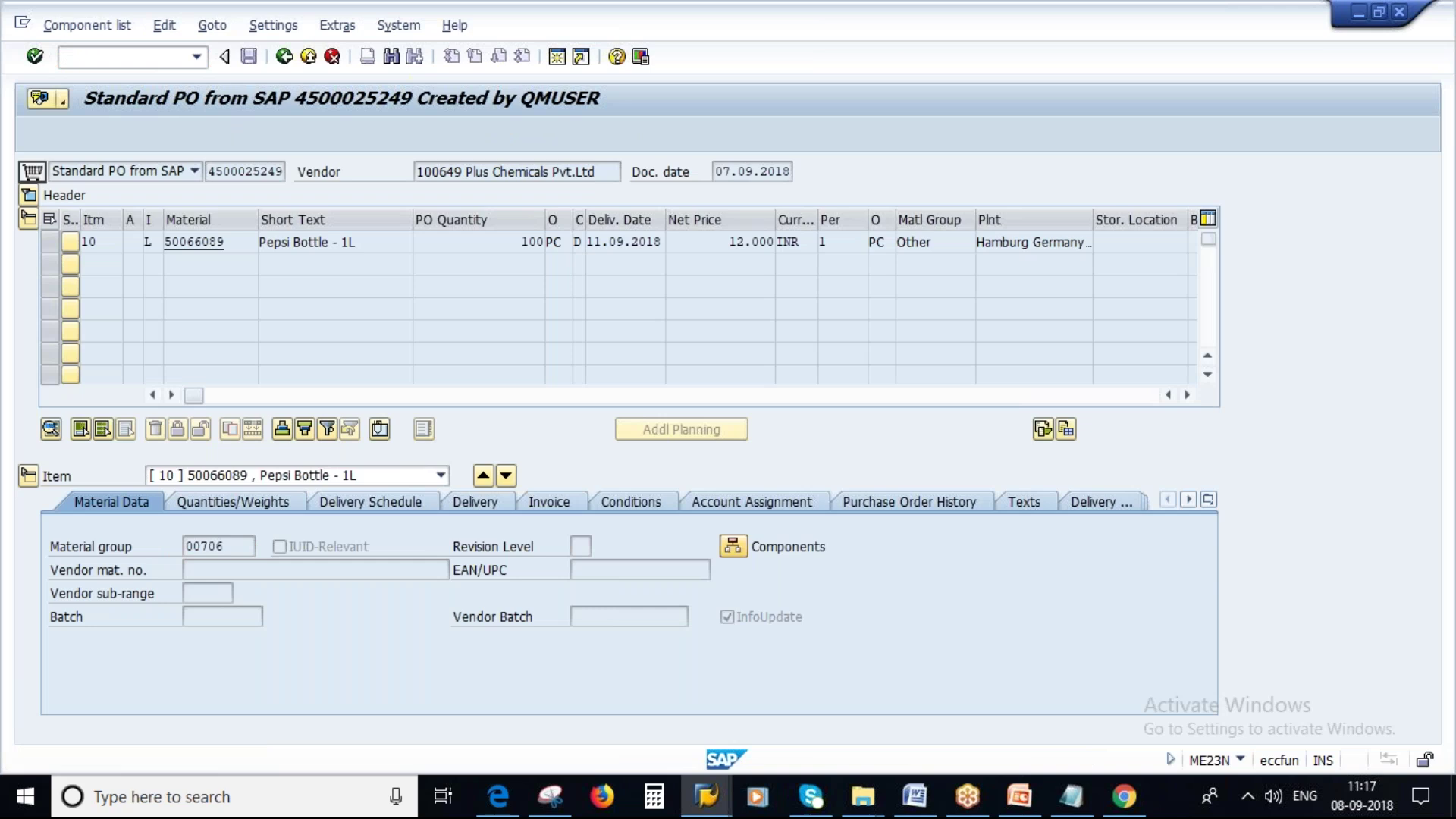
drag(102, 309, 40, 309)
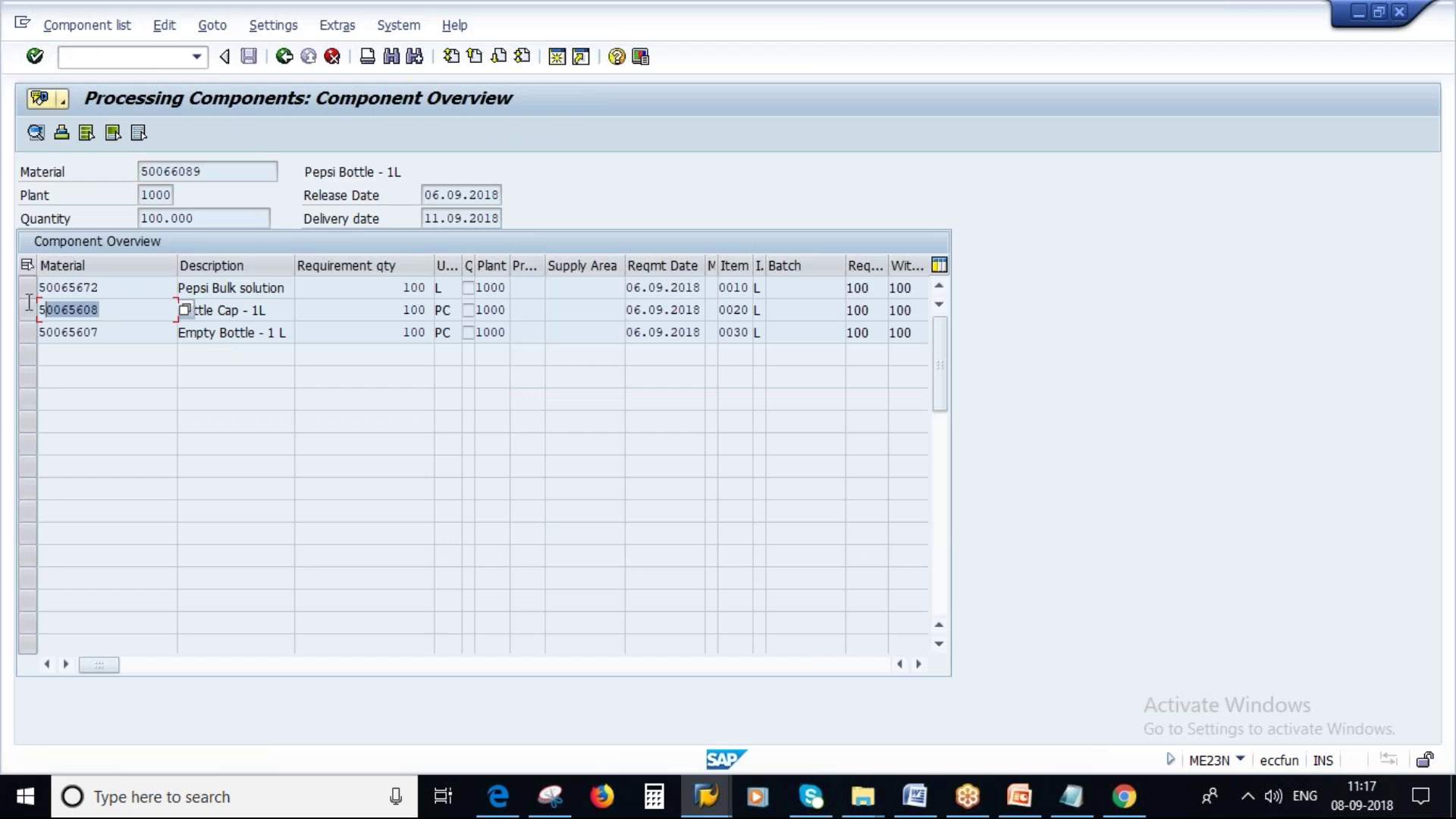
key(Left)
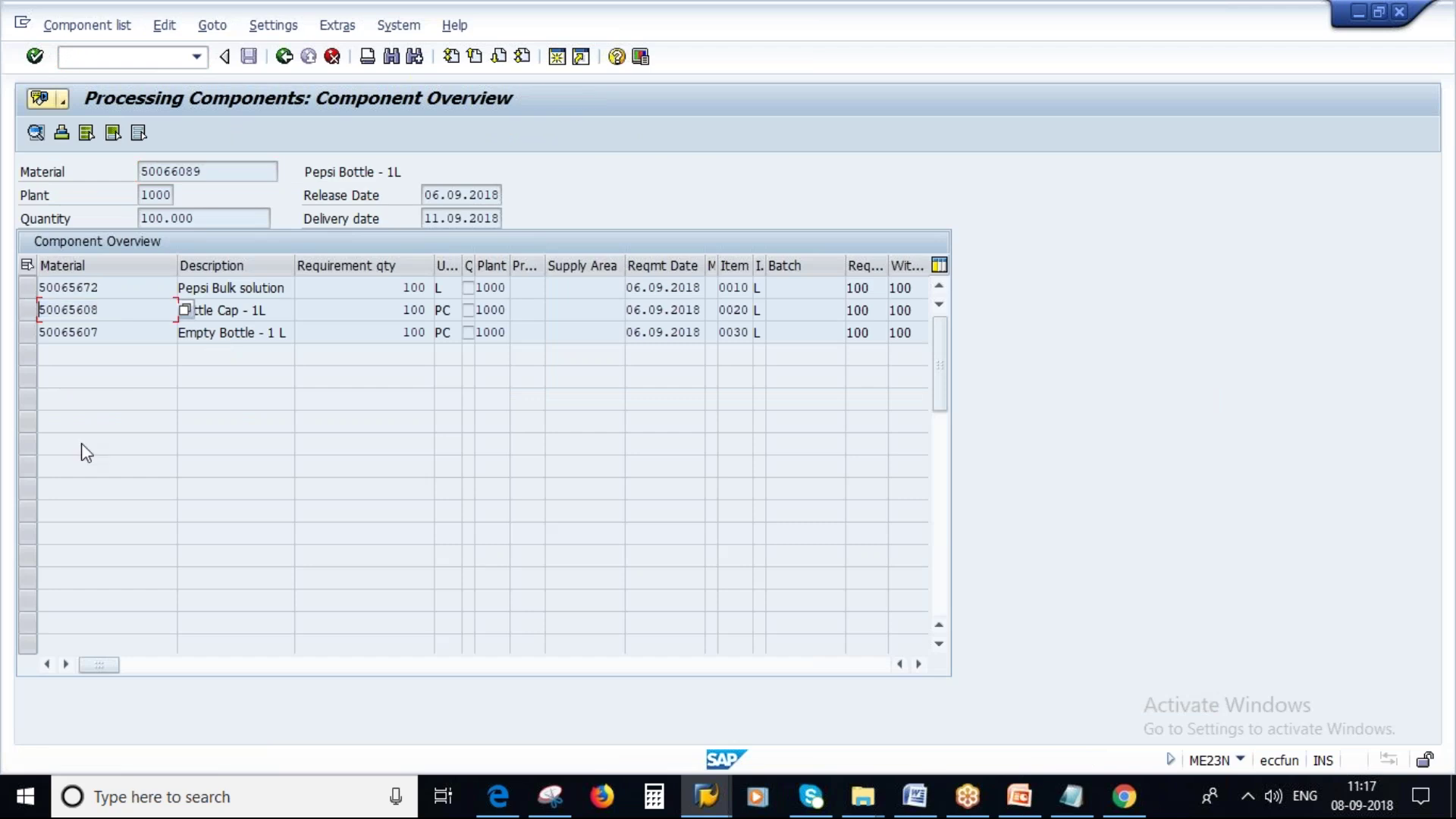
Step: Exit the stock overview in its SAP session and start the MIGO transaction there
click(721, 808)
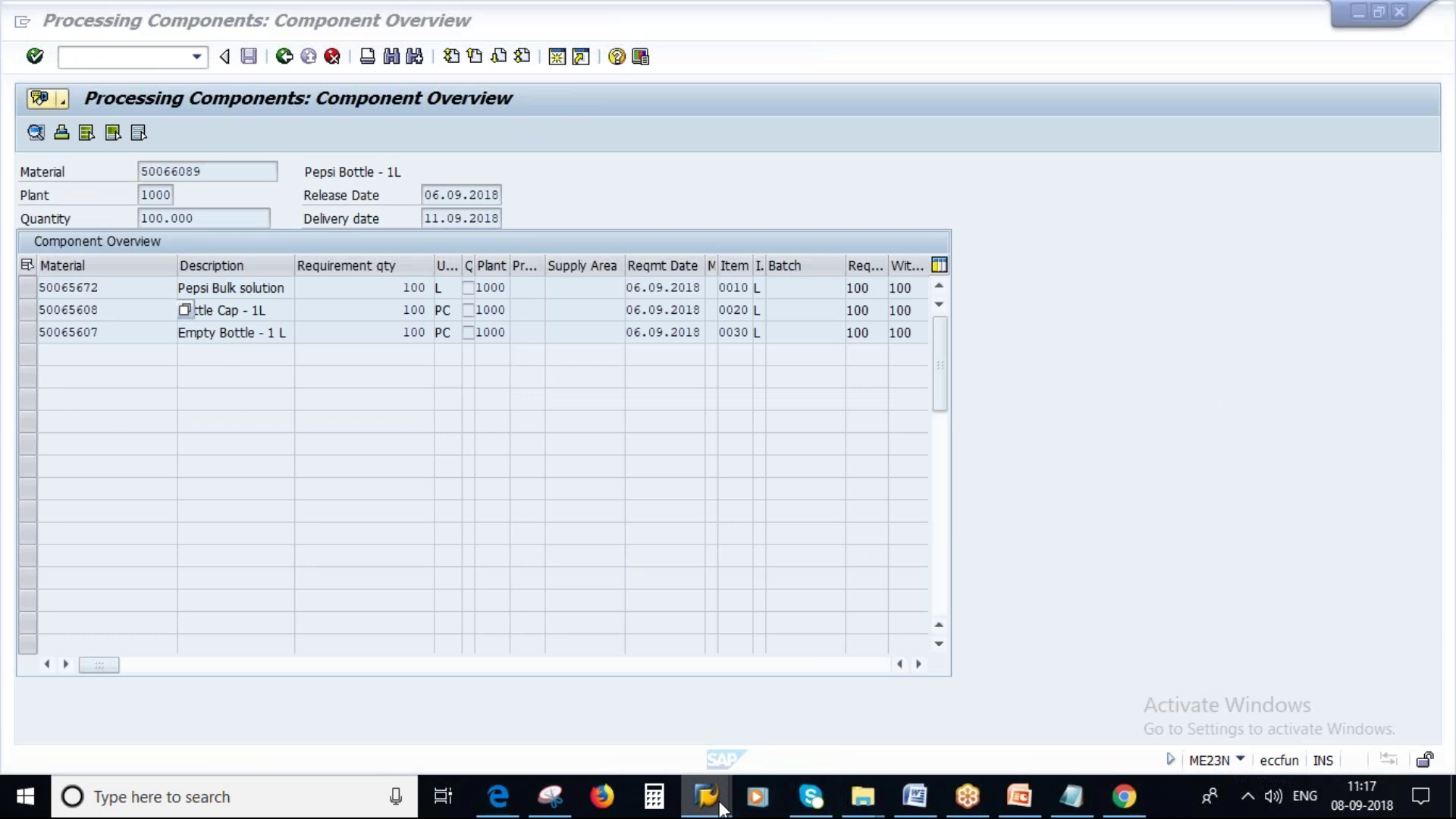
click(967, 667)
click(284, 58)
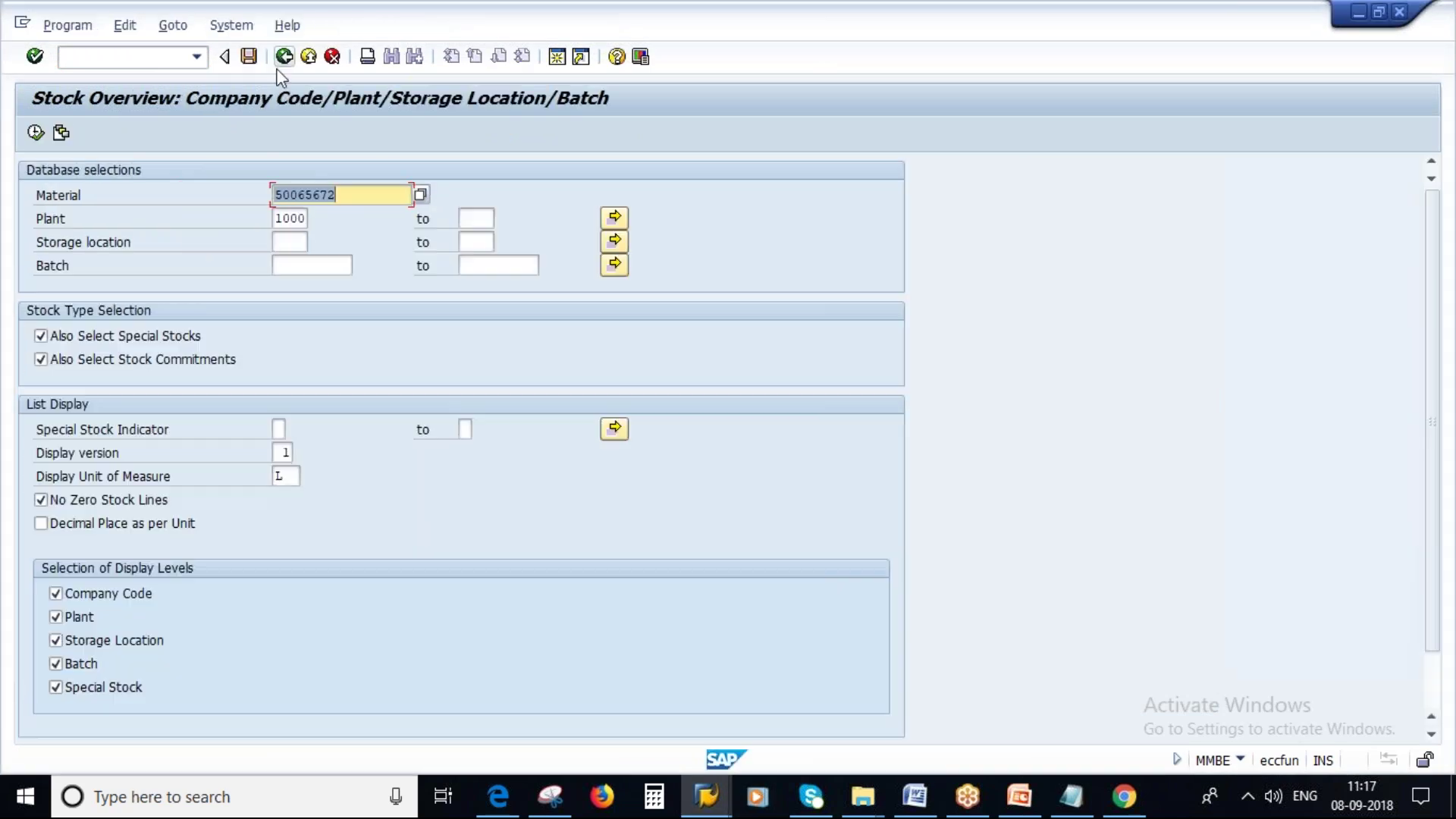
click(283, 58)
text(migo)
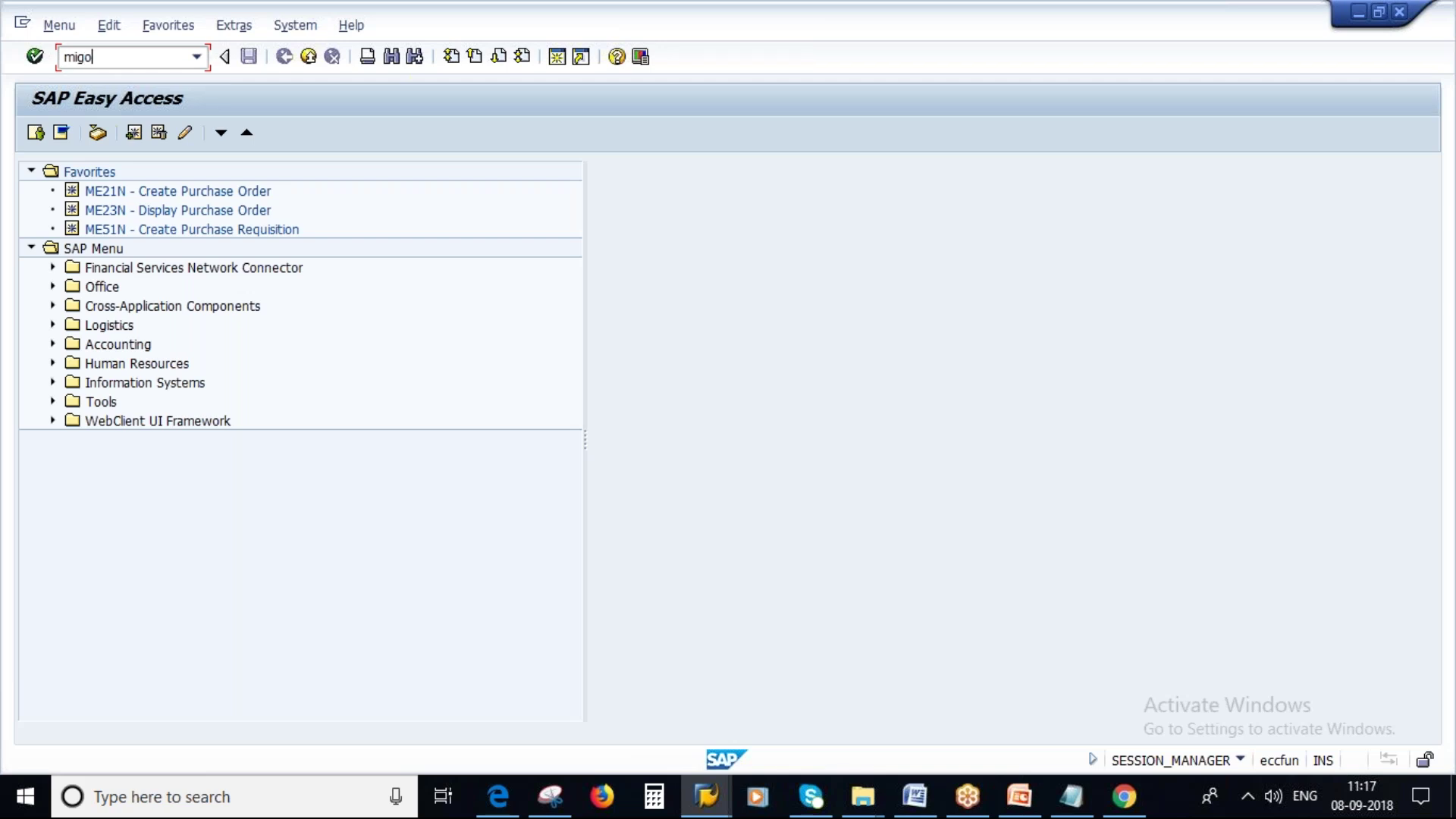
key(Return)
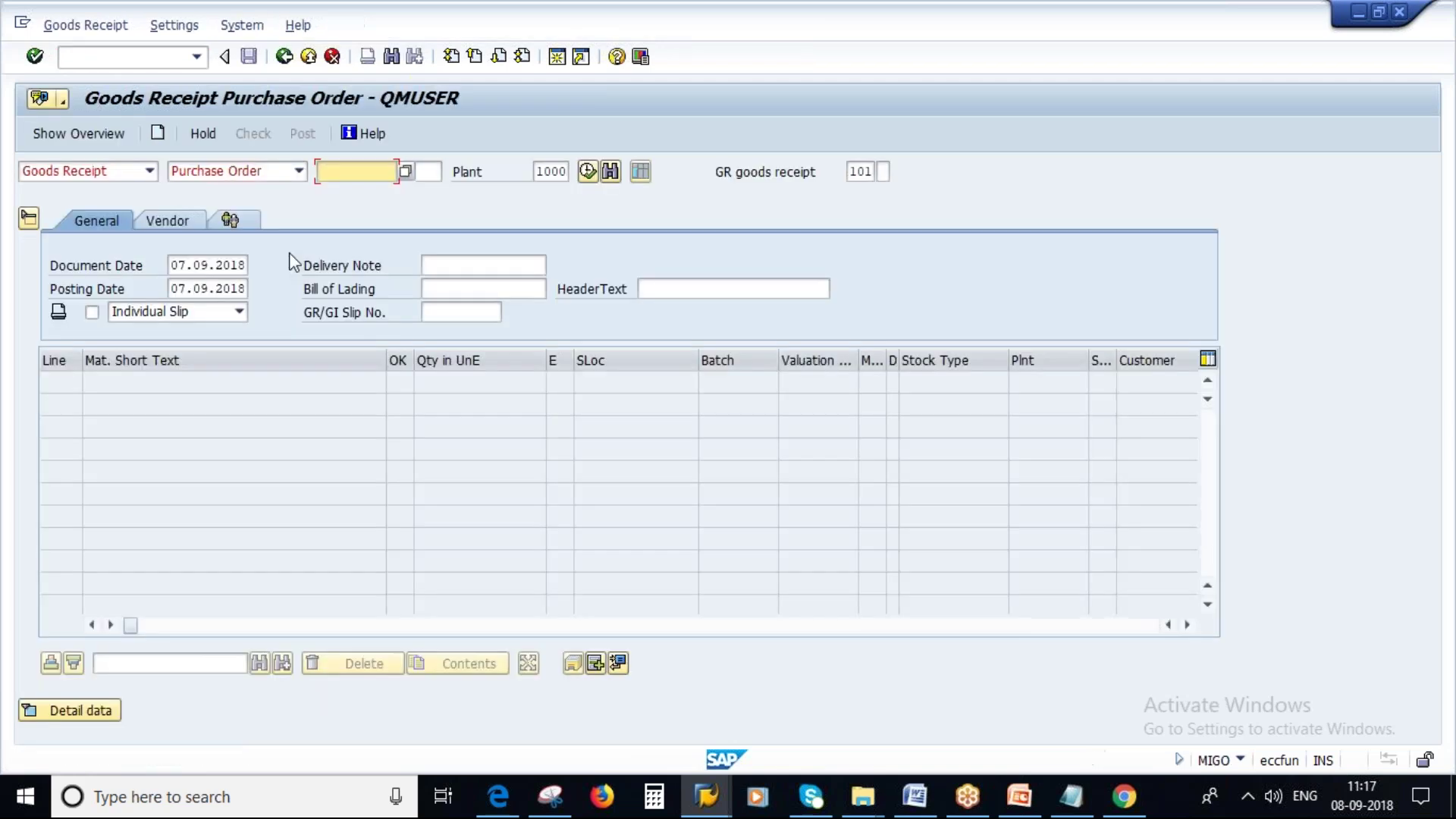
Step: Set the goods movement transaction to Subsequent Adjustment with reference to a Purchase Order
click(149, 171)
scroll(59, 317, down, 2)
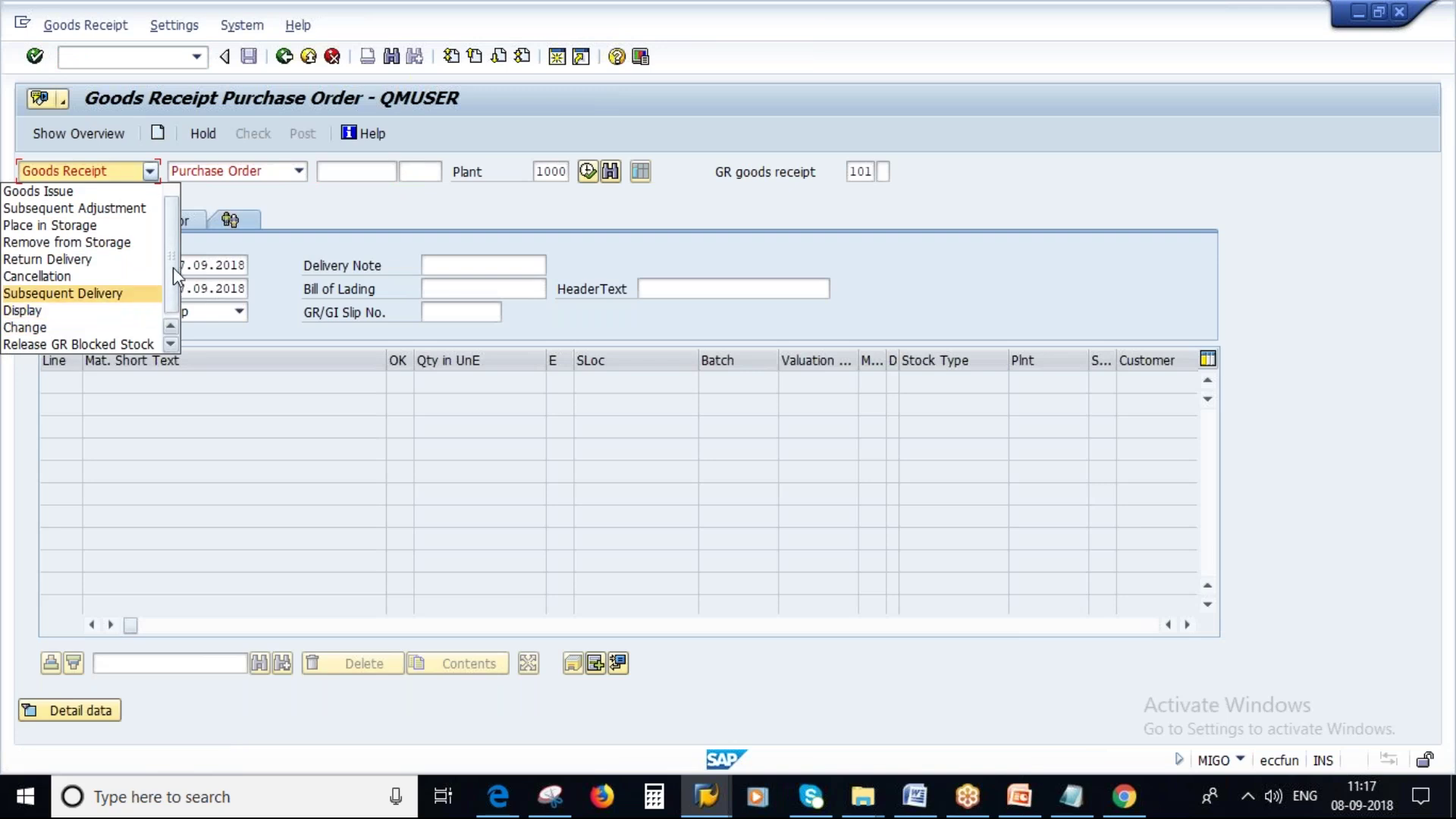
click(85, 210)
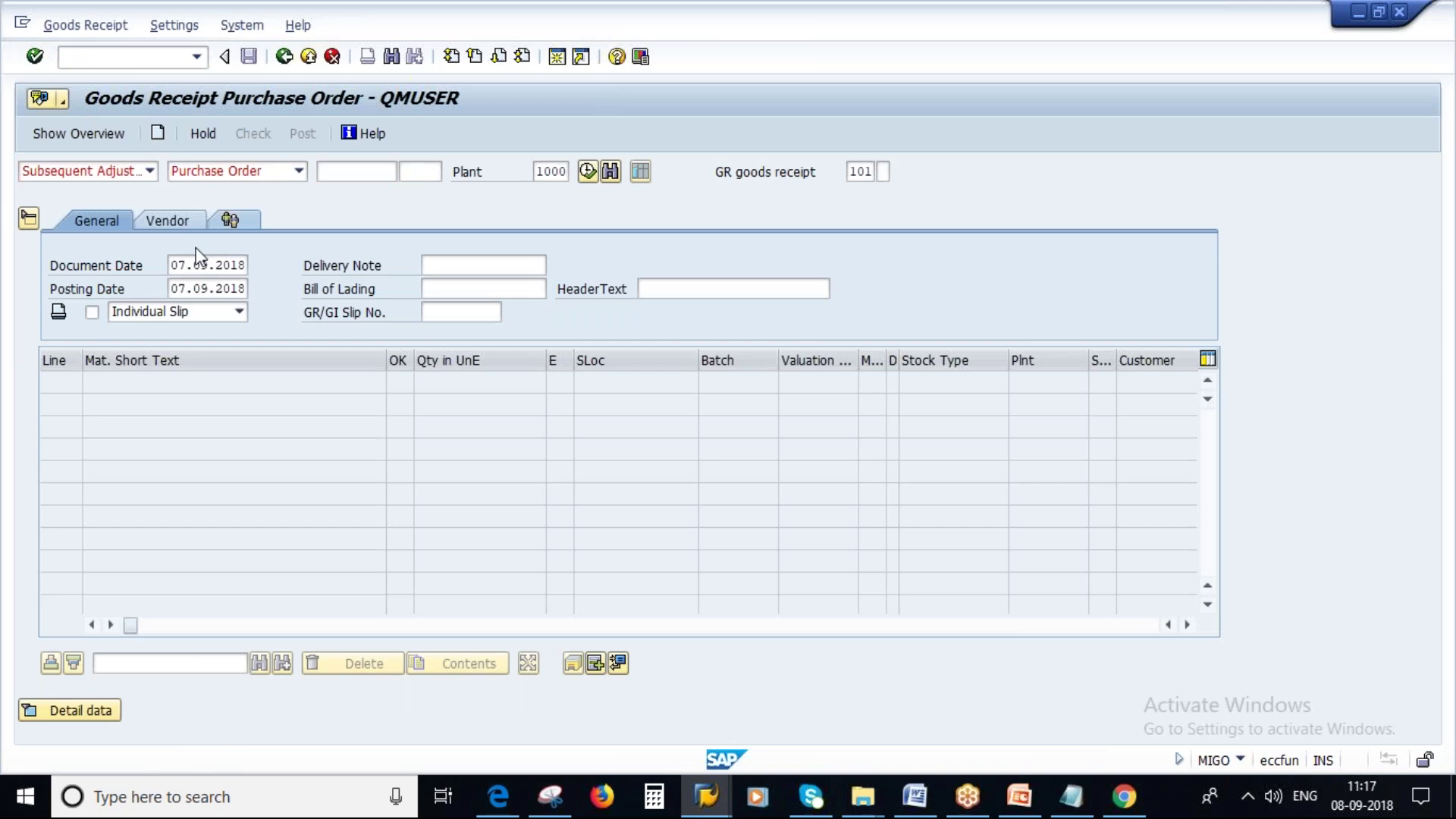
Step: Switch to the component overview session, return to the purchase order and copy its number
click(708, 798)
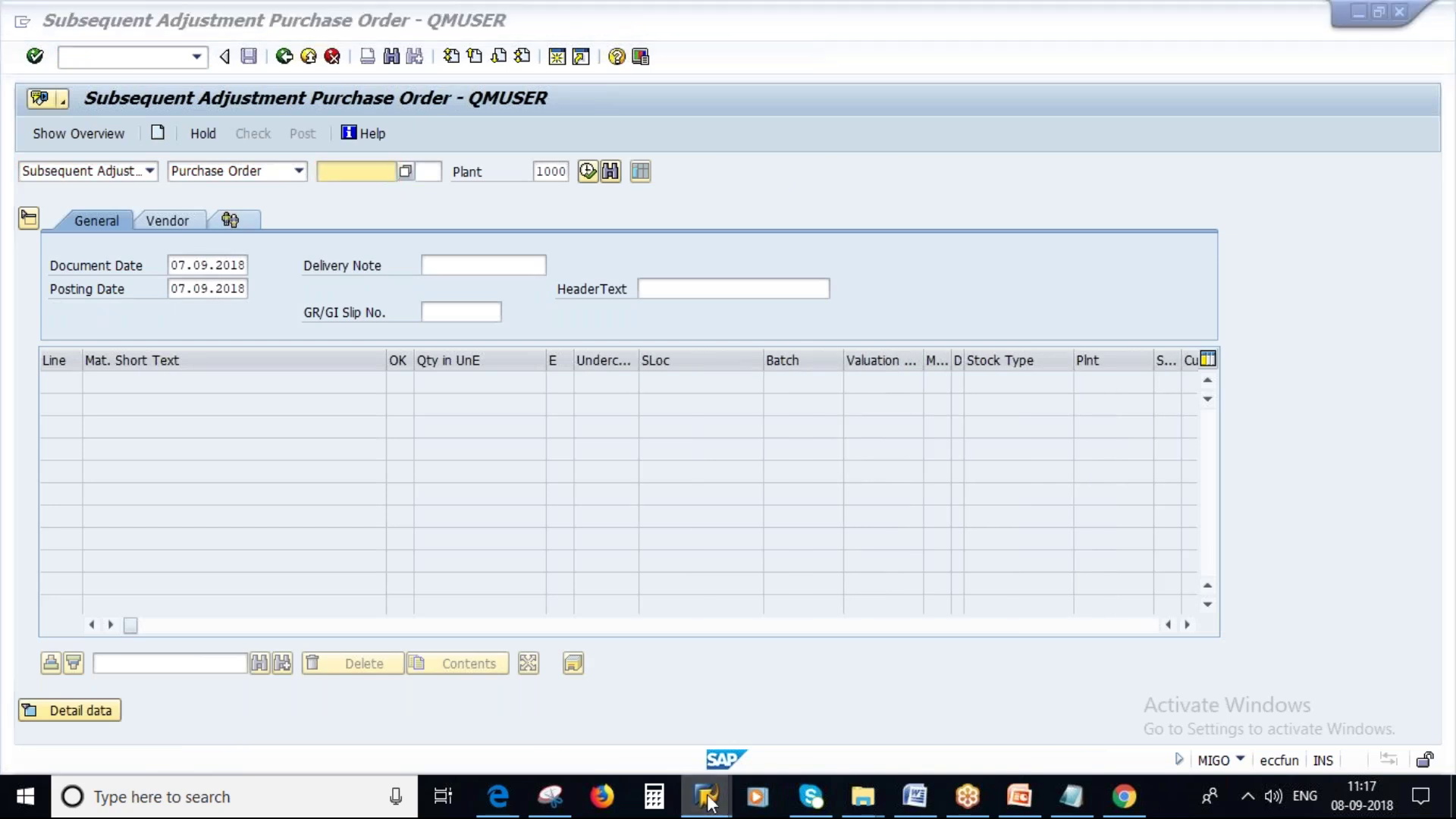
click(556, 668)
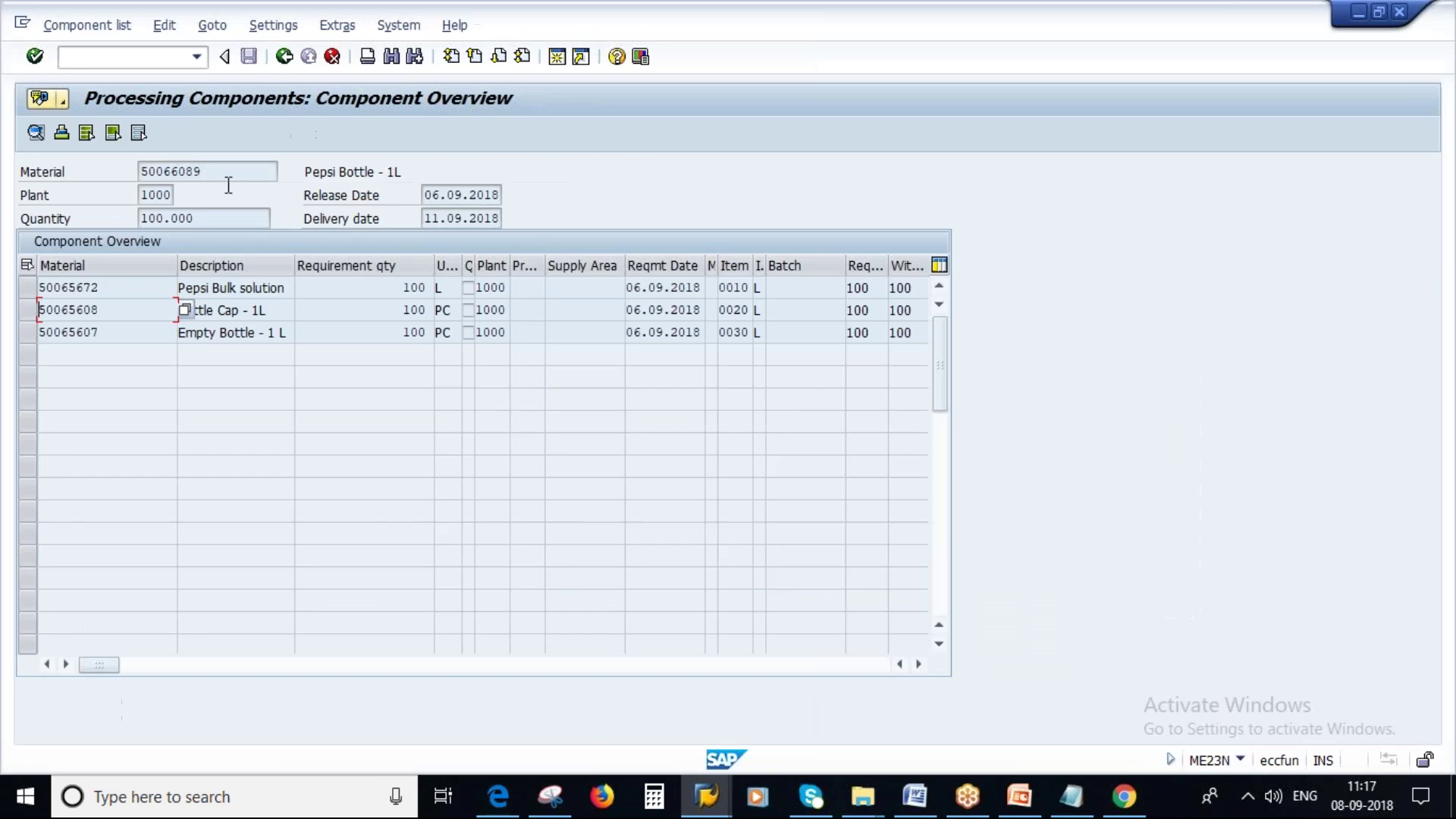
click(285, 56)
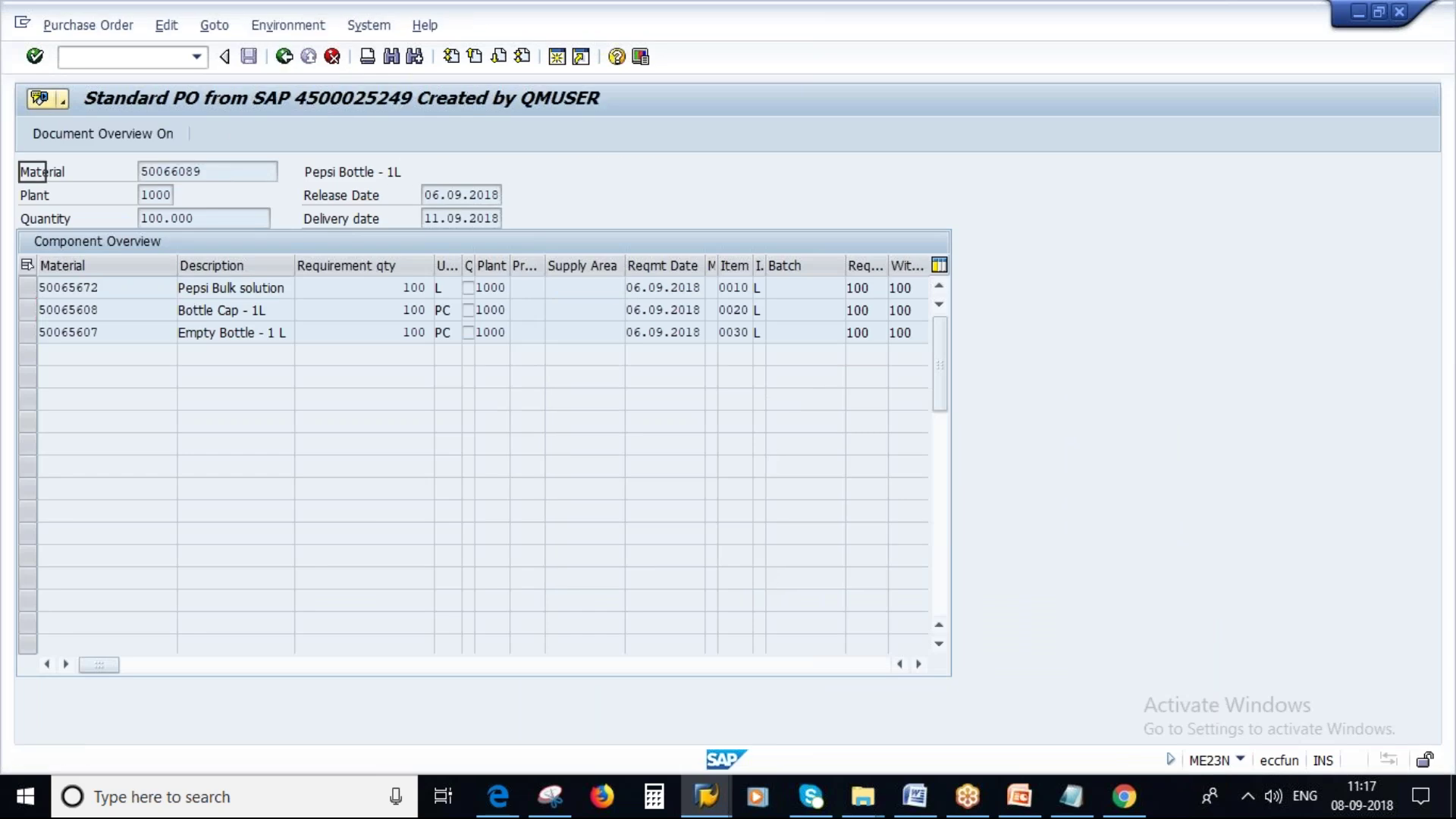
double_click(245, 171)
key(ctrl+c)
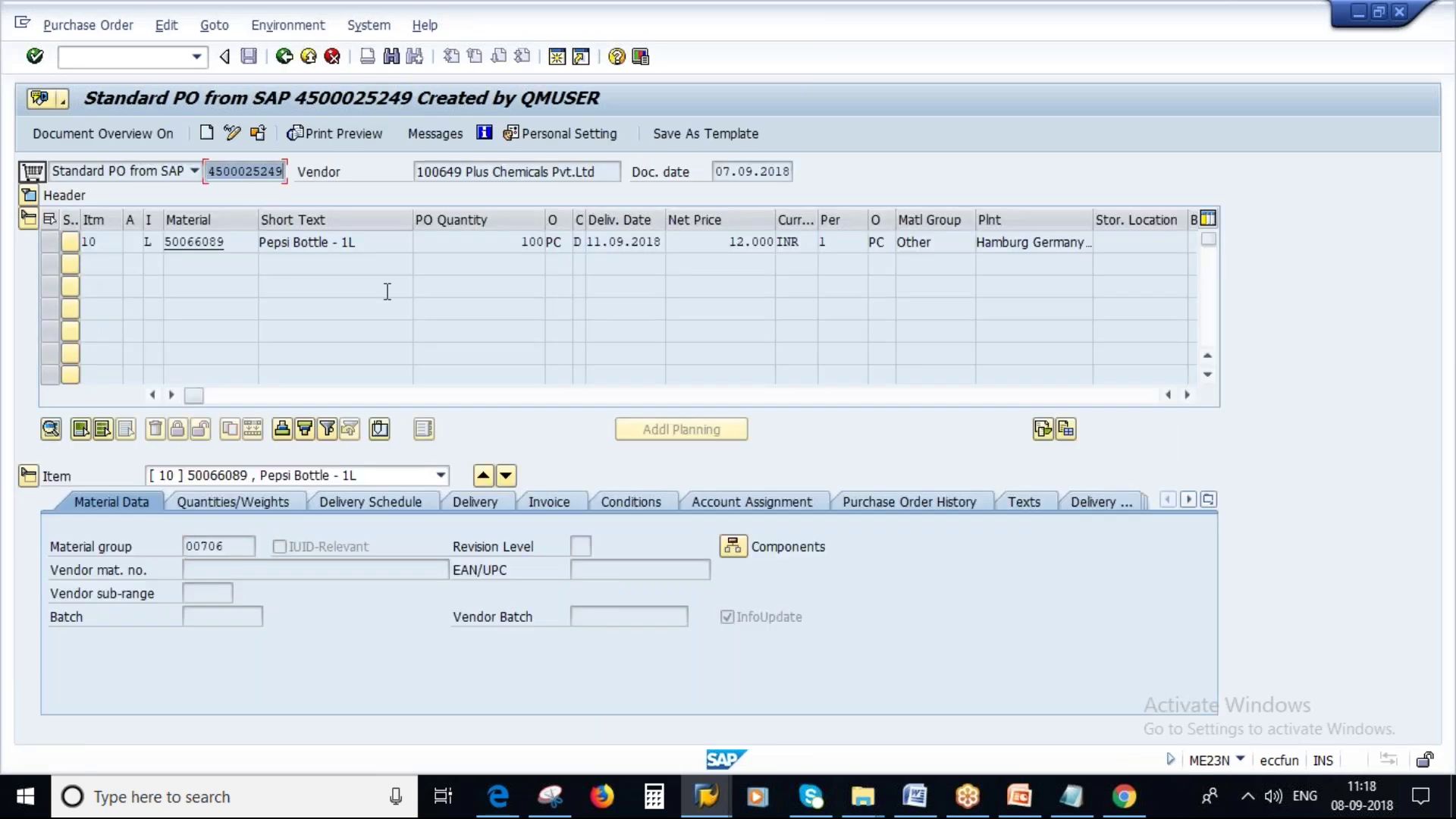
Step: Load the copied purchase order number into the subsequent adjustment transaction
key(alt+Tab)
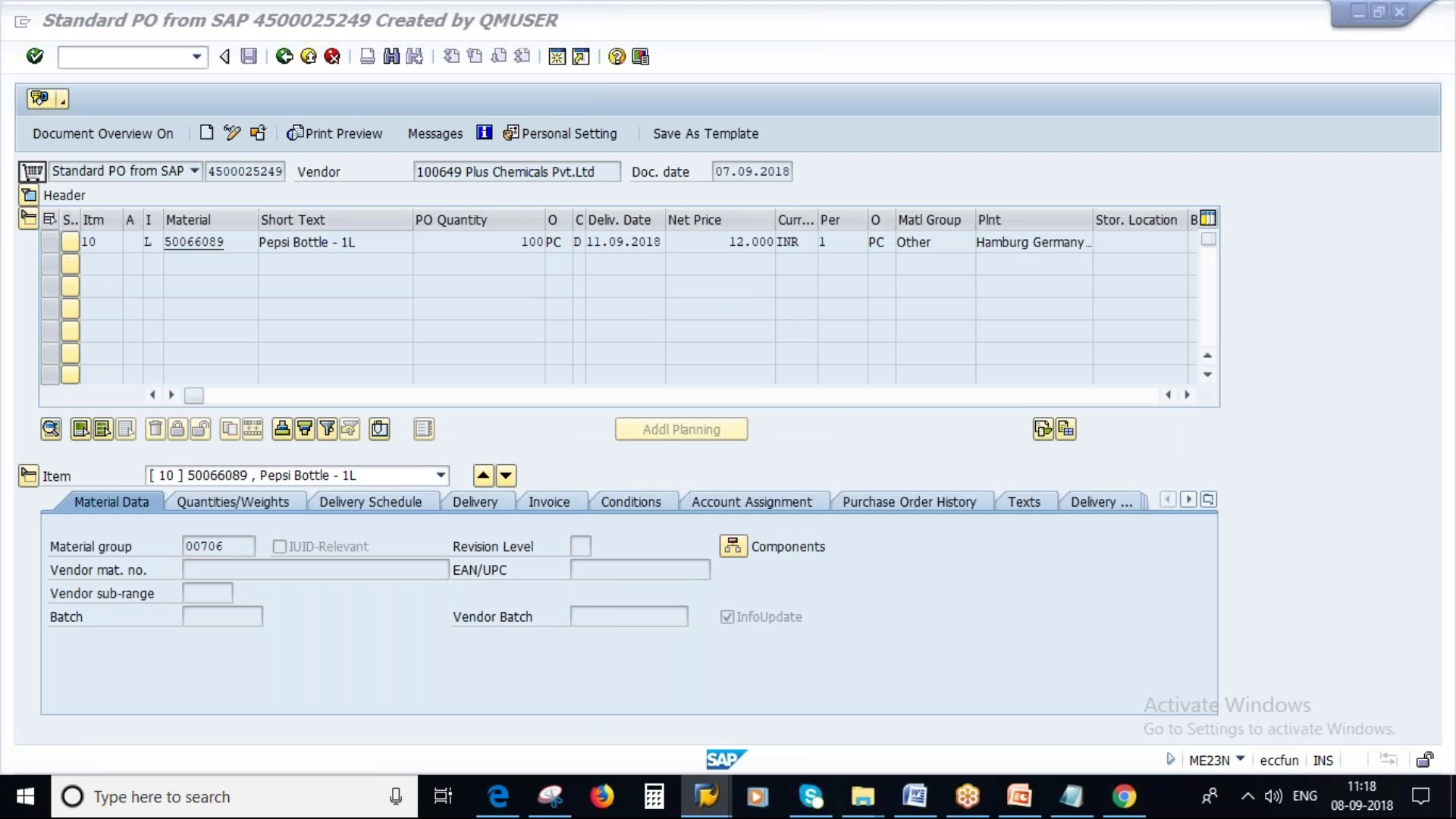
key(alt+Tab)
key(ctrl+v)
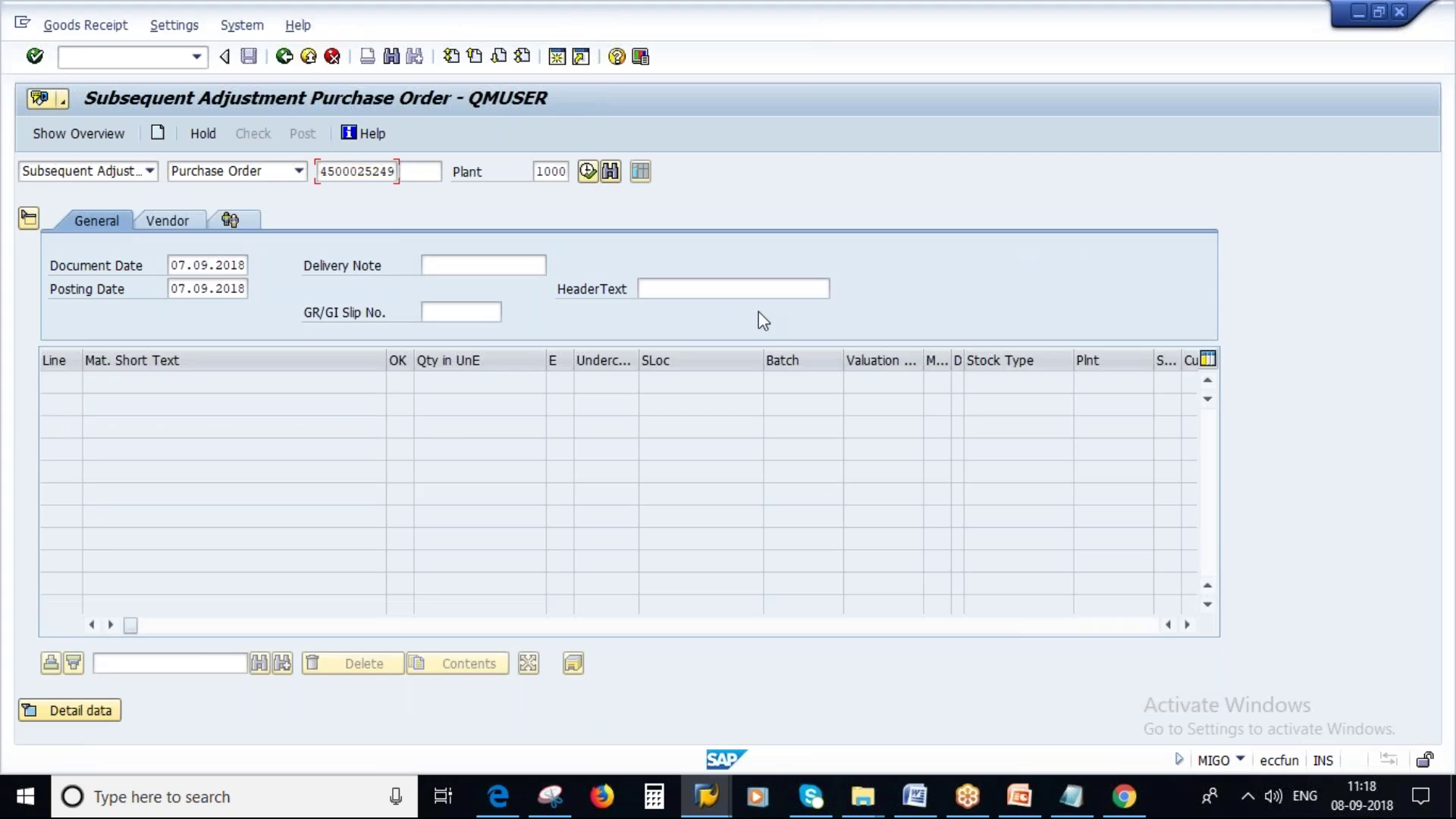
key(Return)
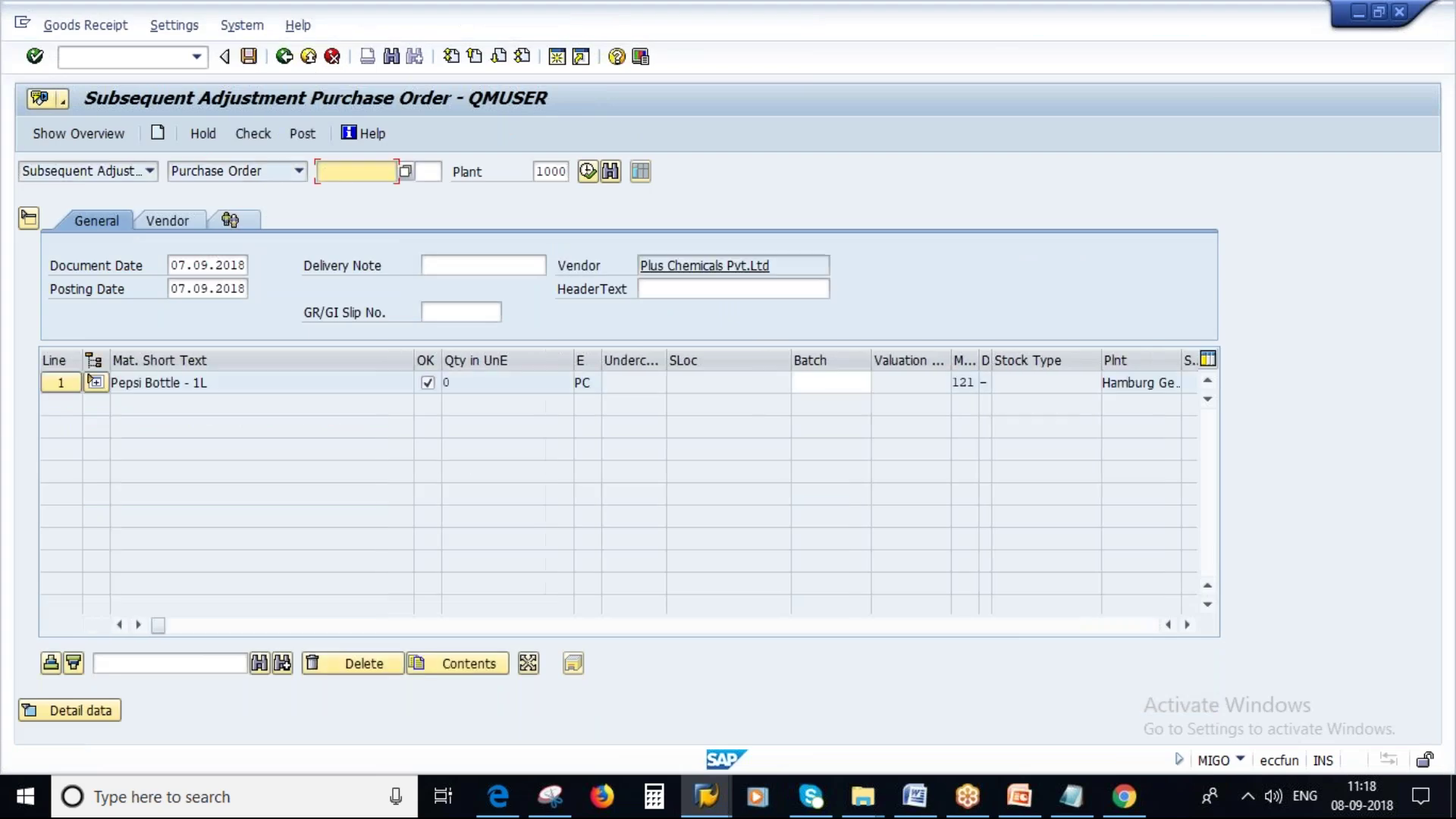
Step: Expand the Pepsi Bottle - 1L components, enter quantity 2 for Bottle Cap - 1L and mark that line as underconsumption
click(95, 382)
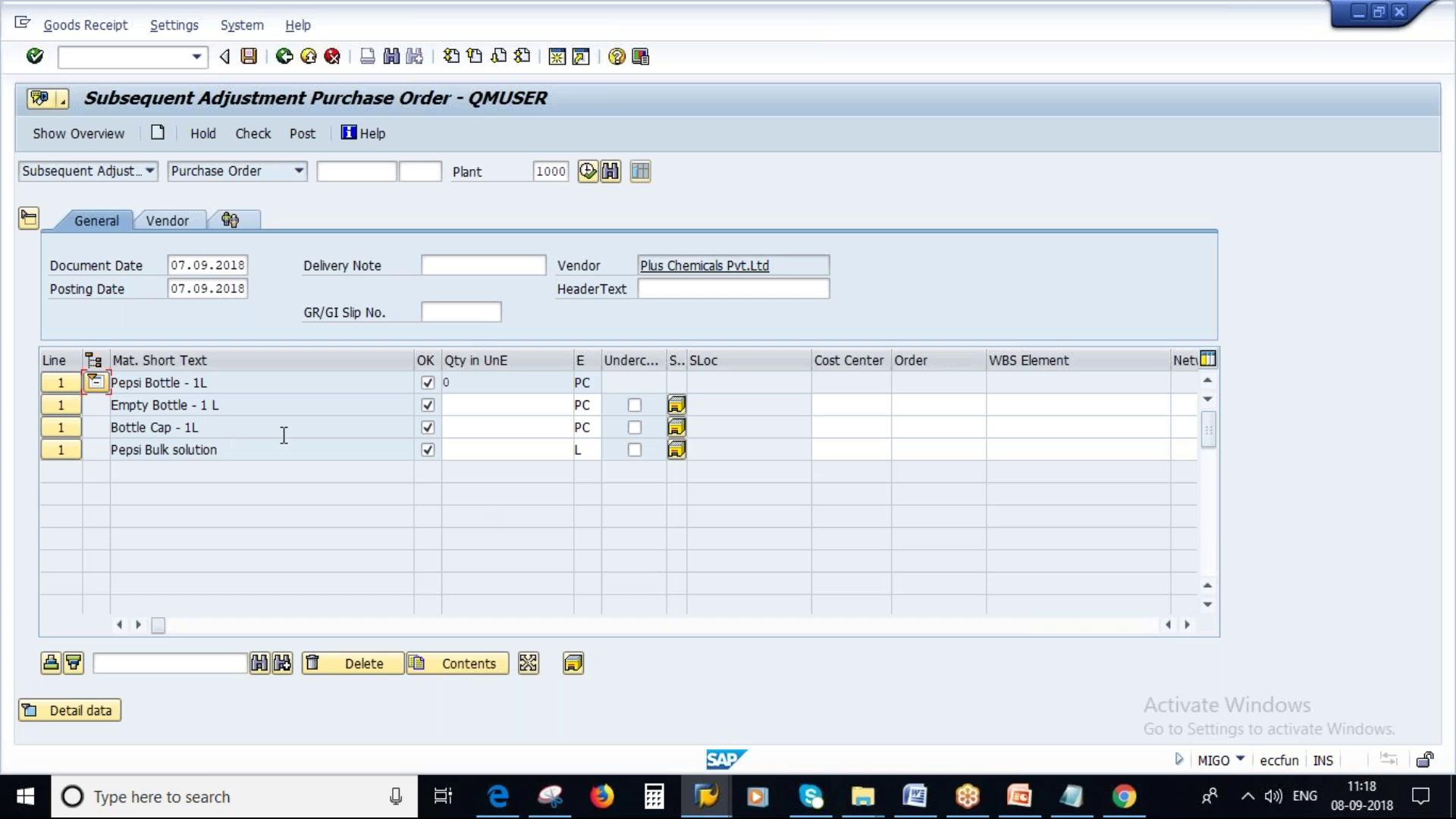
click(465, 428)
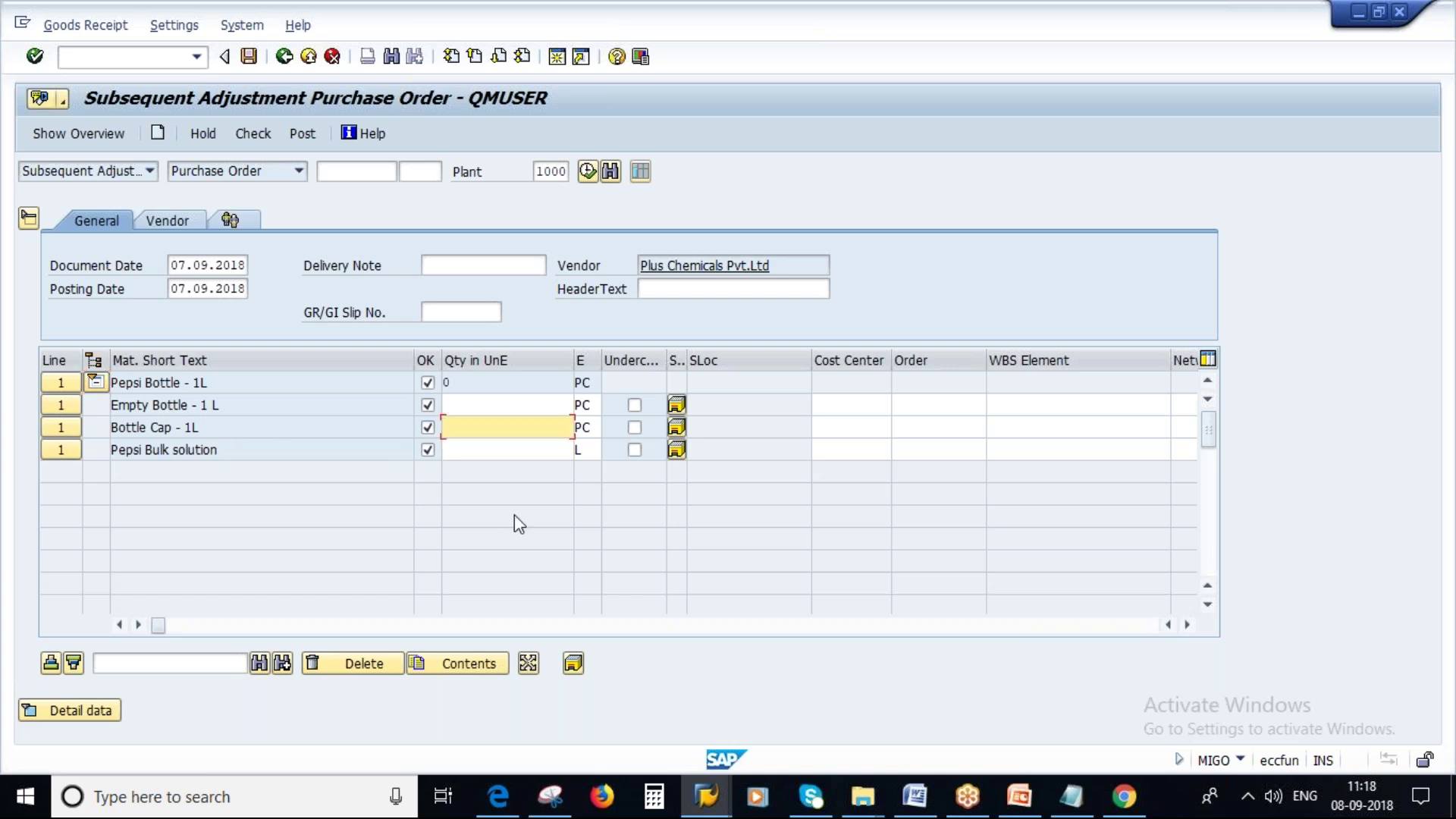
text(2)
click(490, 524)
click(633, 426)
click(634, 428)
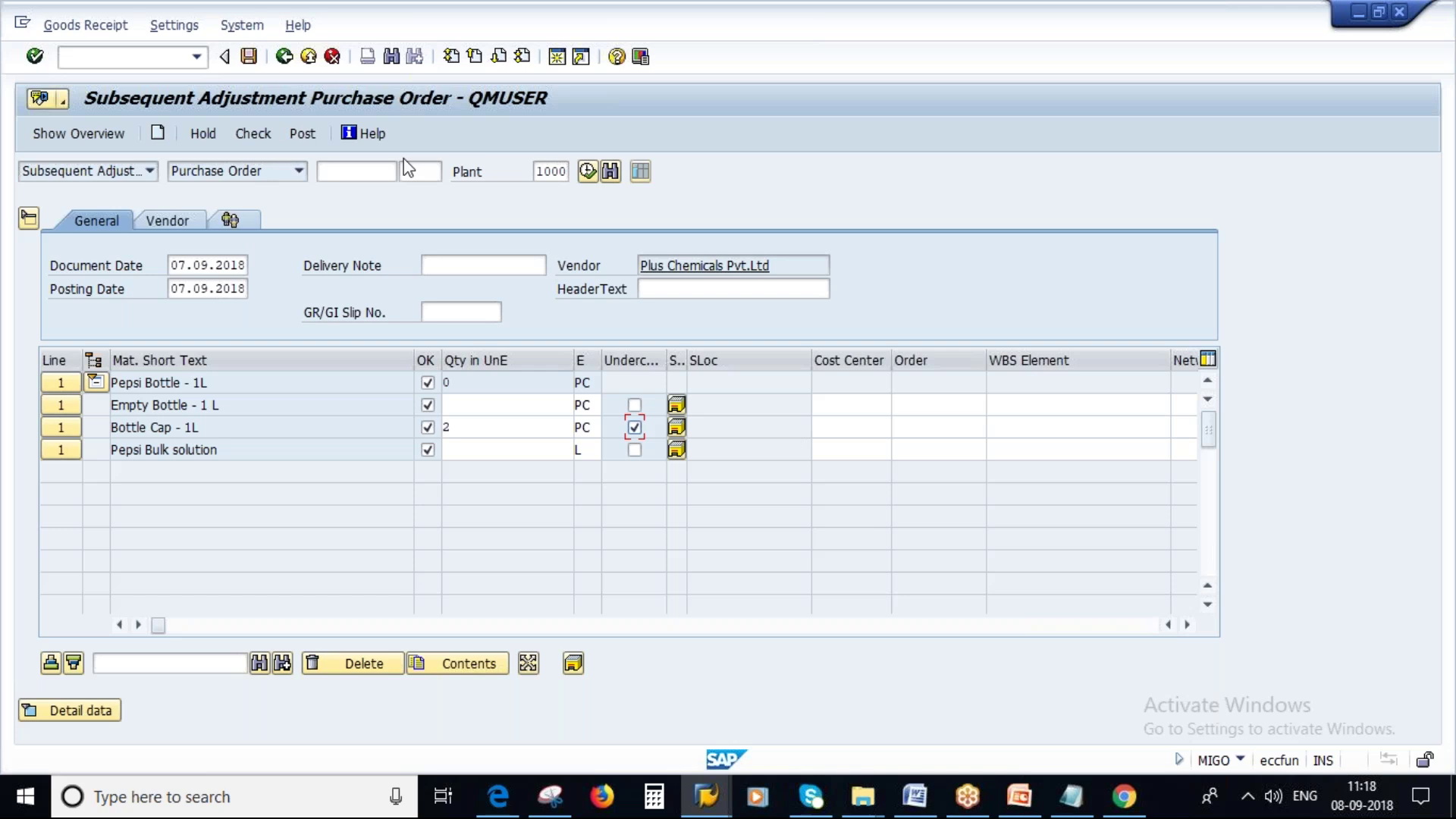
Step: Check the adjustment document, close the log and inspect the Bottle Cap - 1L line's batch and movement data
click(253, 134)
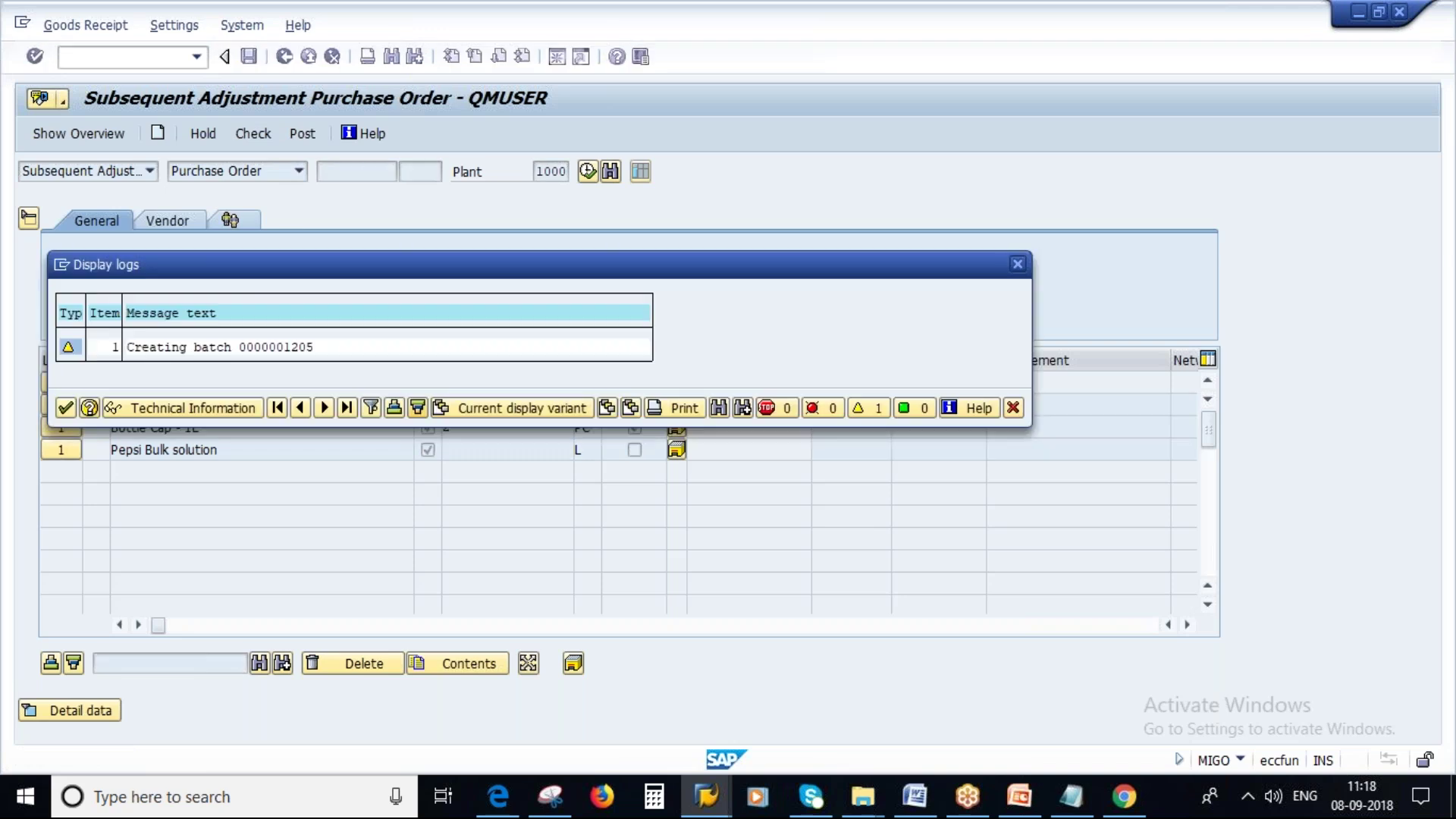
click(65, 408)
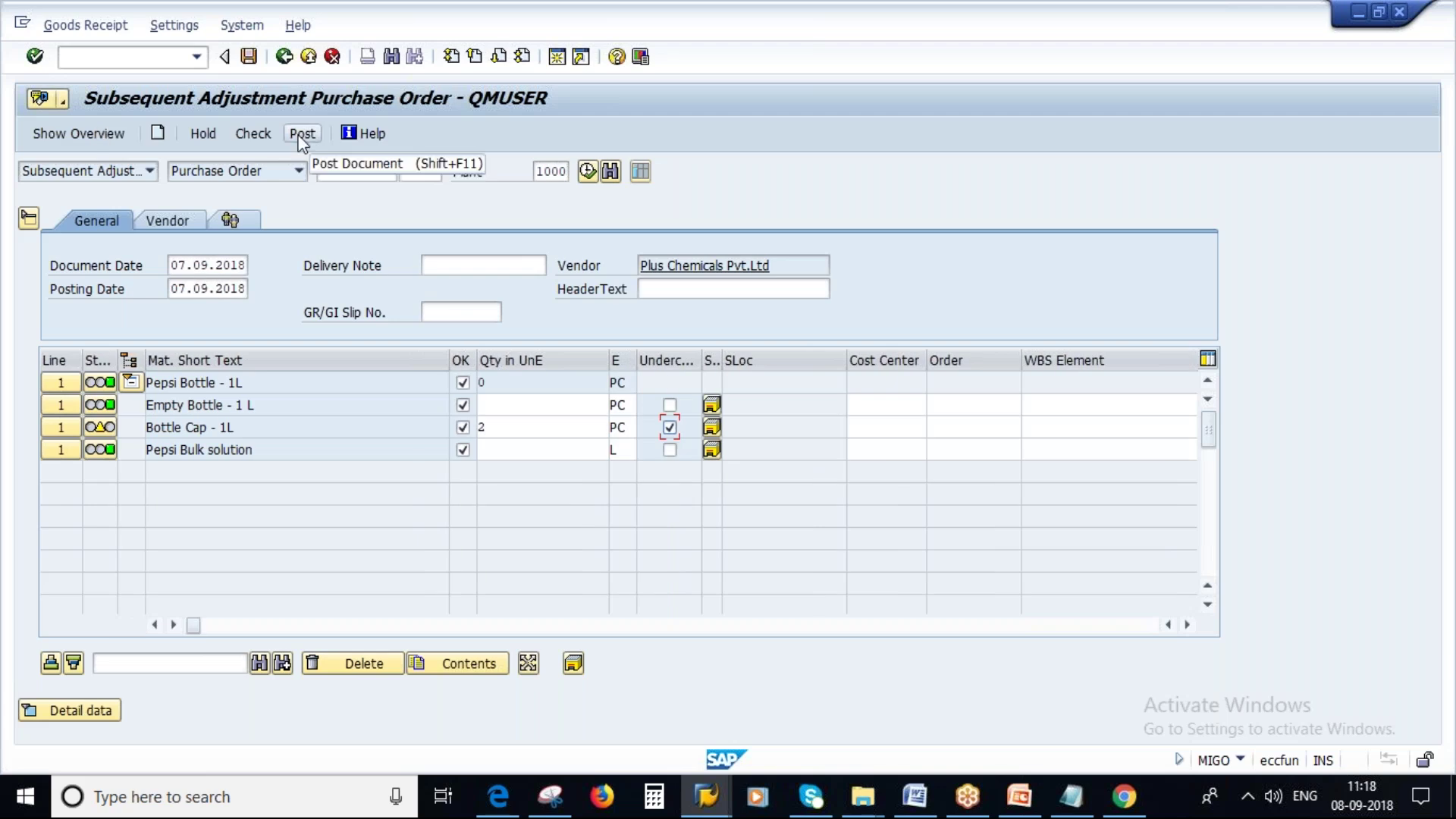
triple_click(243, 427)
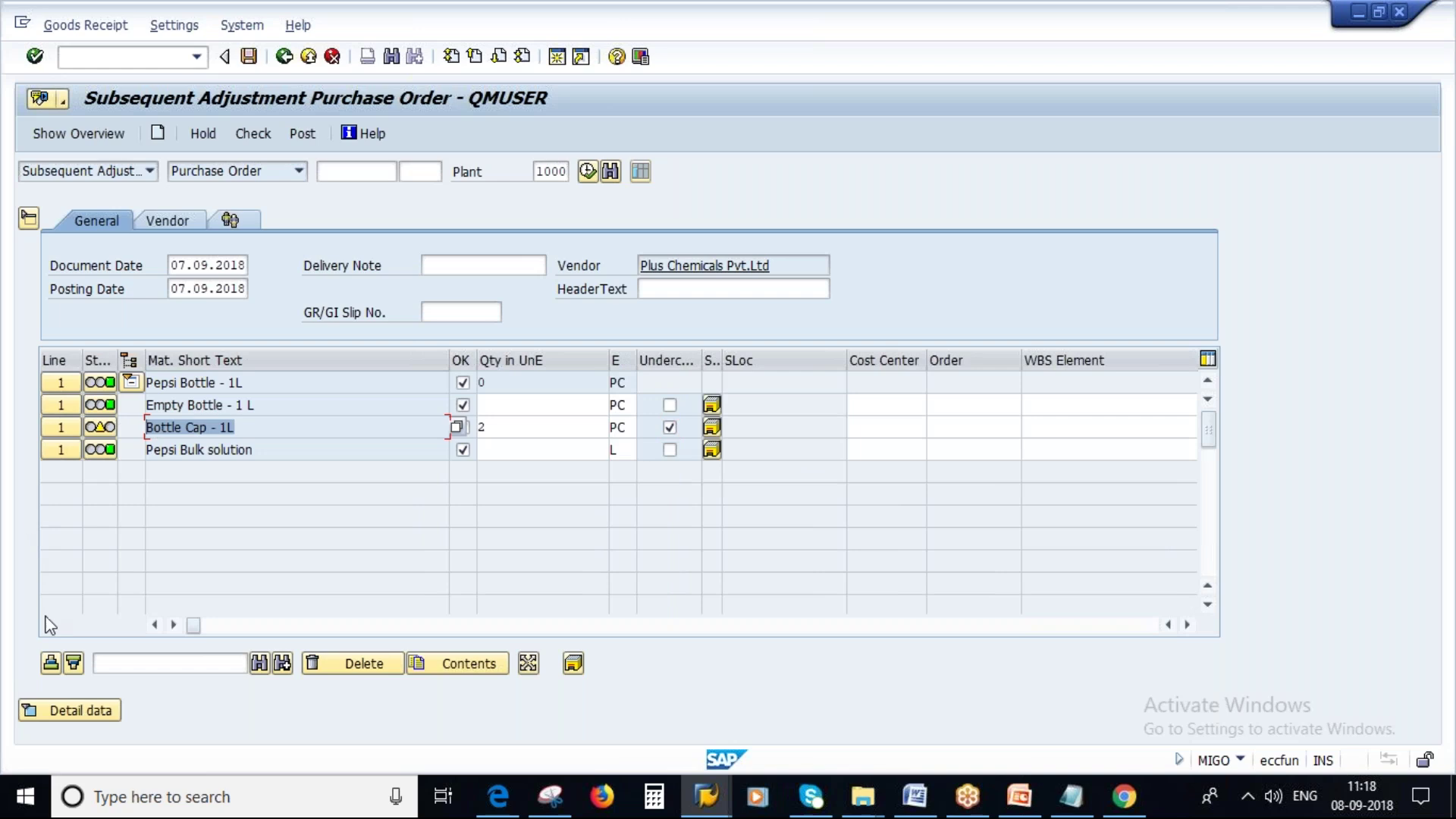
drag(194, 625, 338, 630)
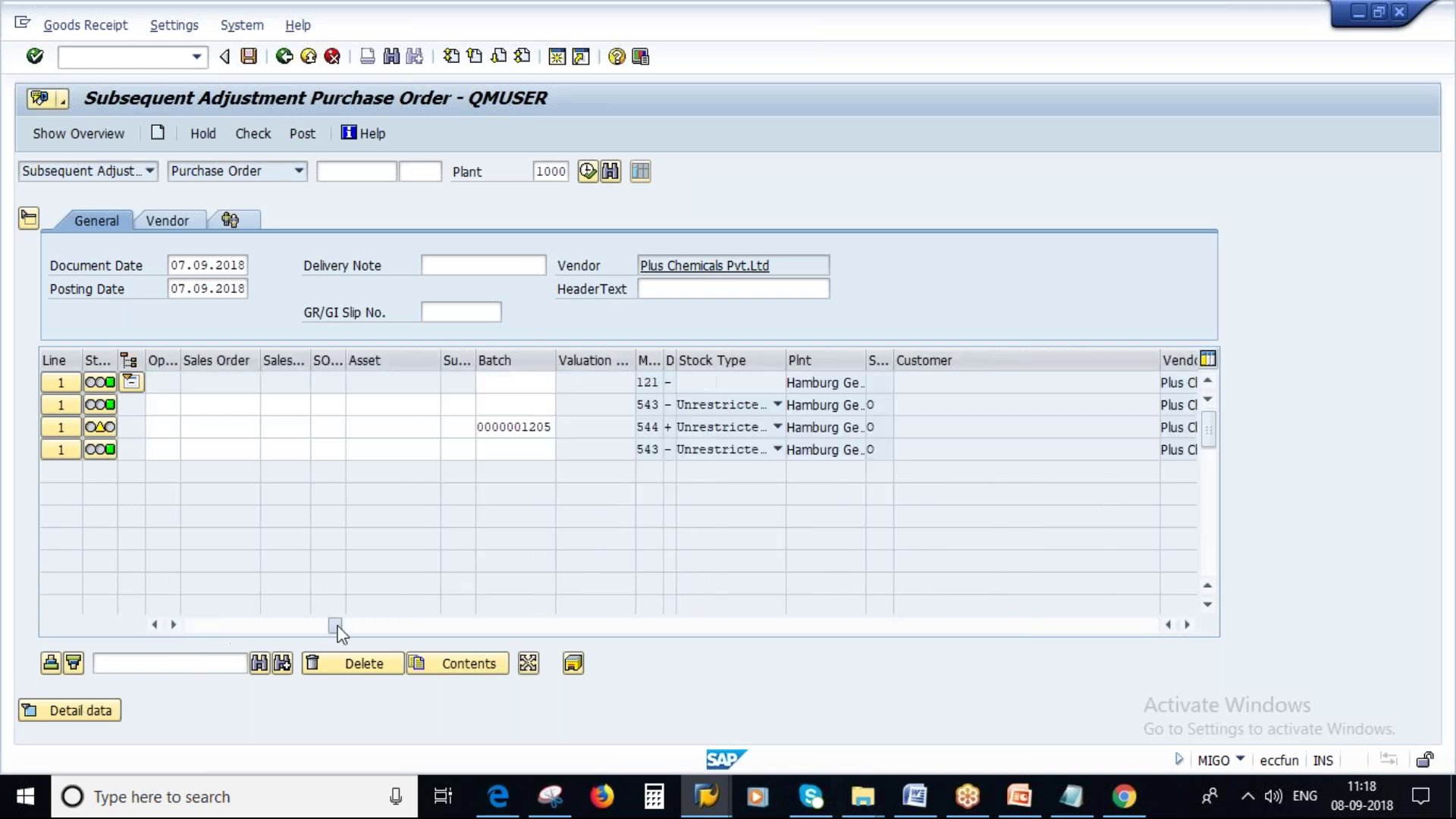
drag(325, 625, 193, 626)
Step: Open the component overview from the purchase order to look up the bottle cap's material number
click(710, 800)
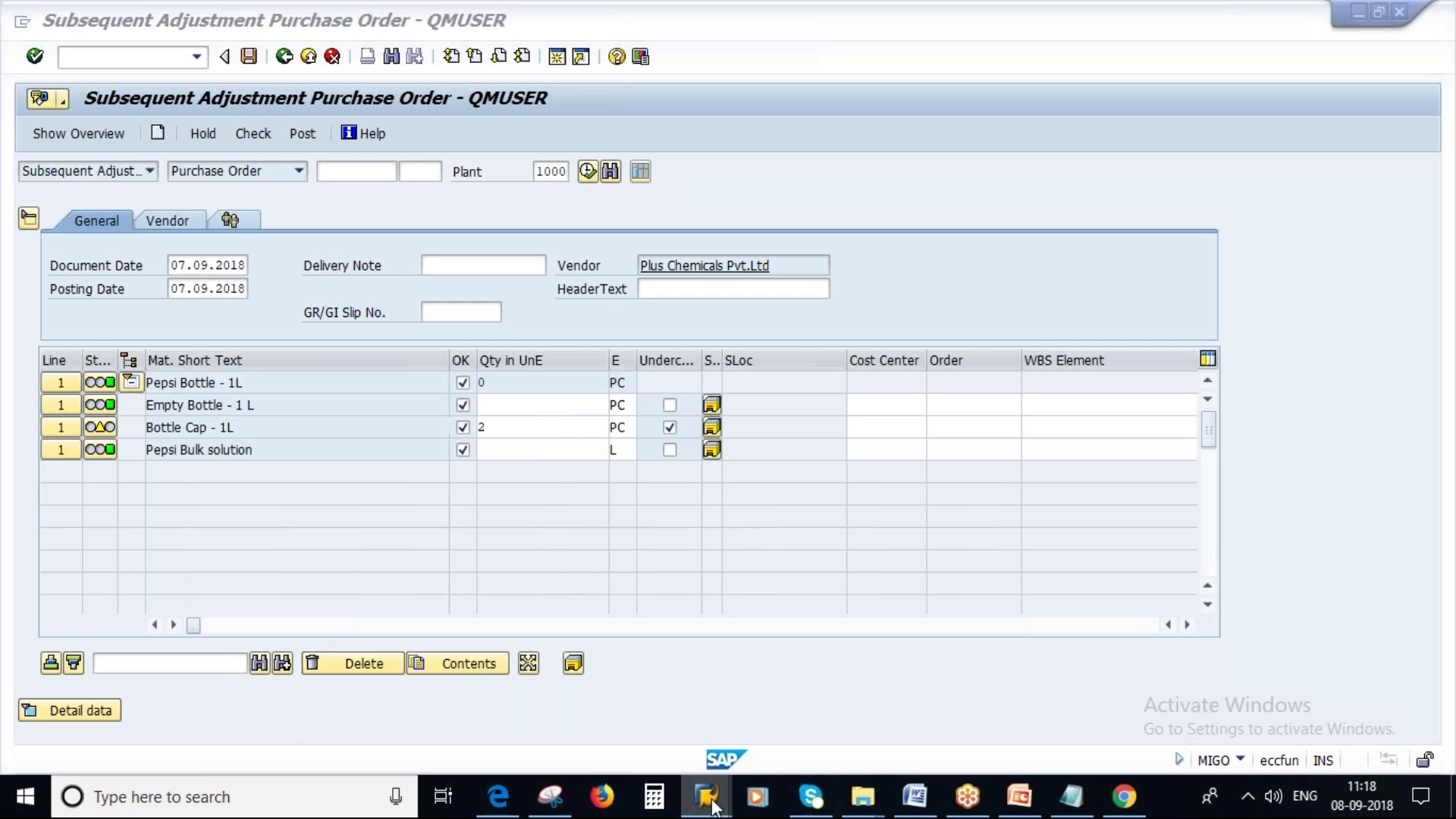
click(667, 728)
click(733, 546)
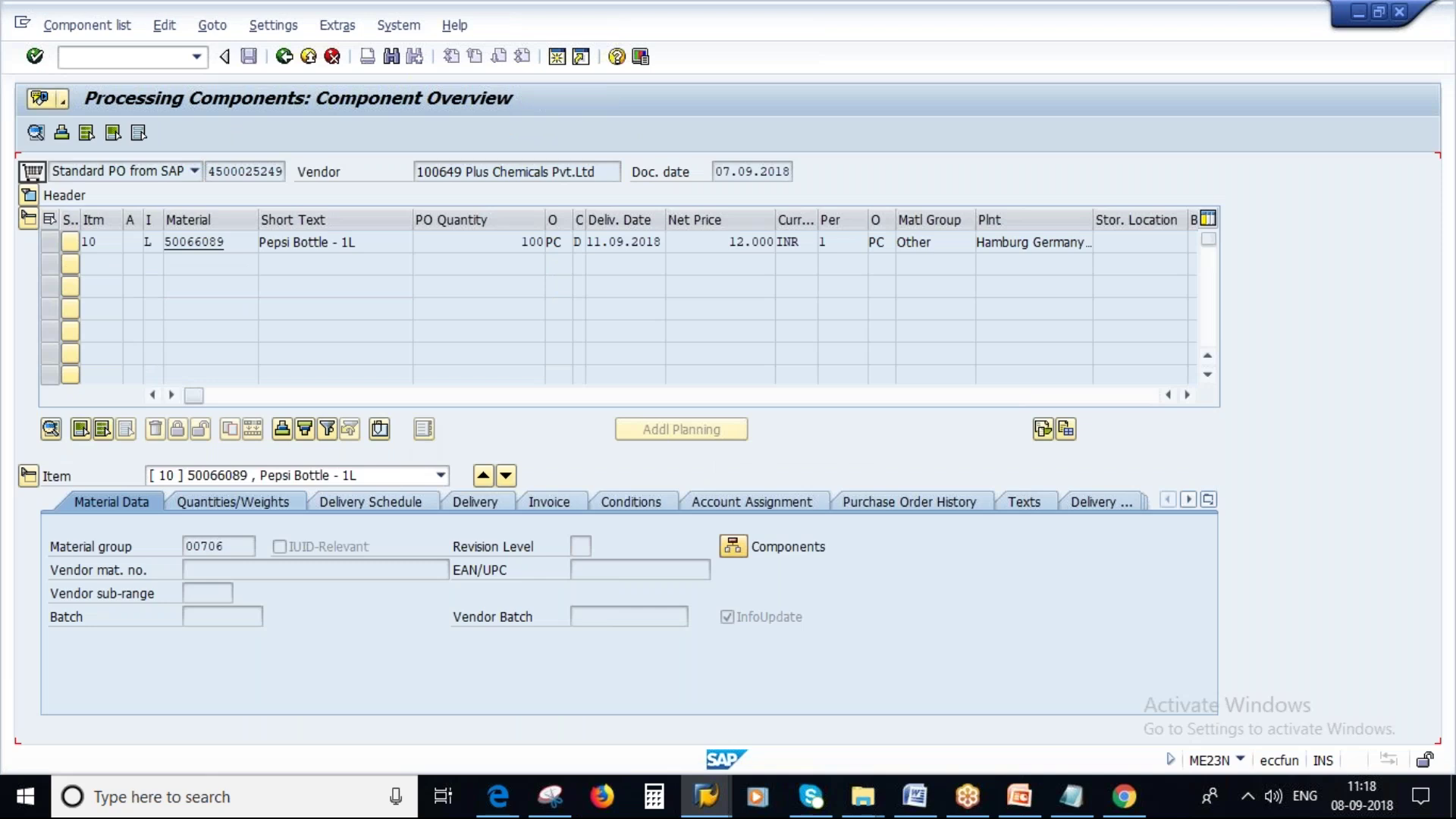
Step: Run the MMBE stock overview for material 50065608 in plant 1000 in the free session
mouse_move(705, 796)
click(1002, 691)
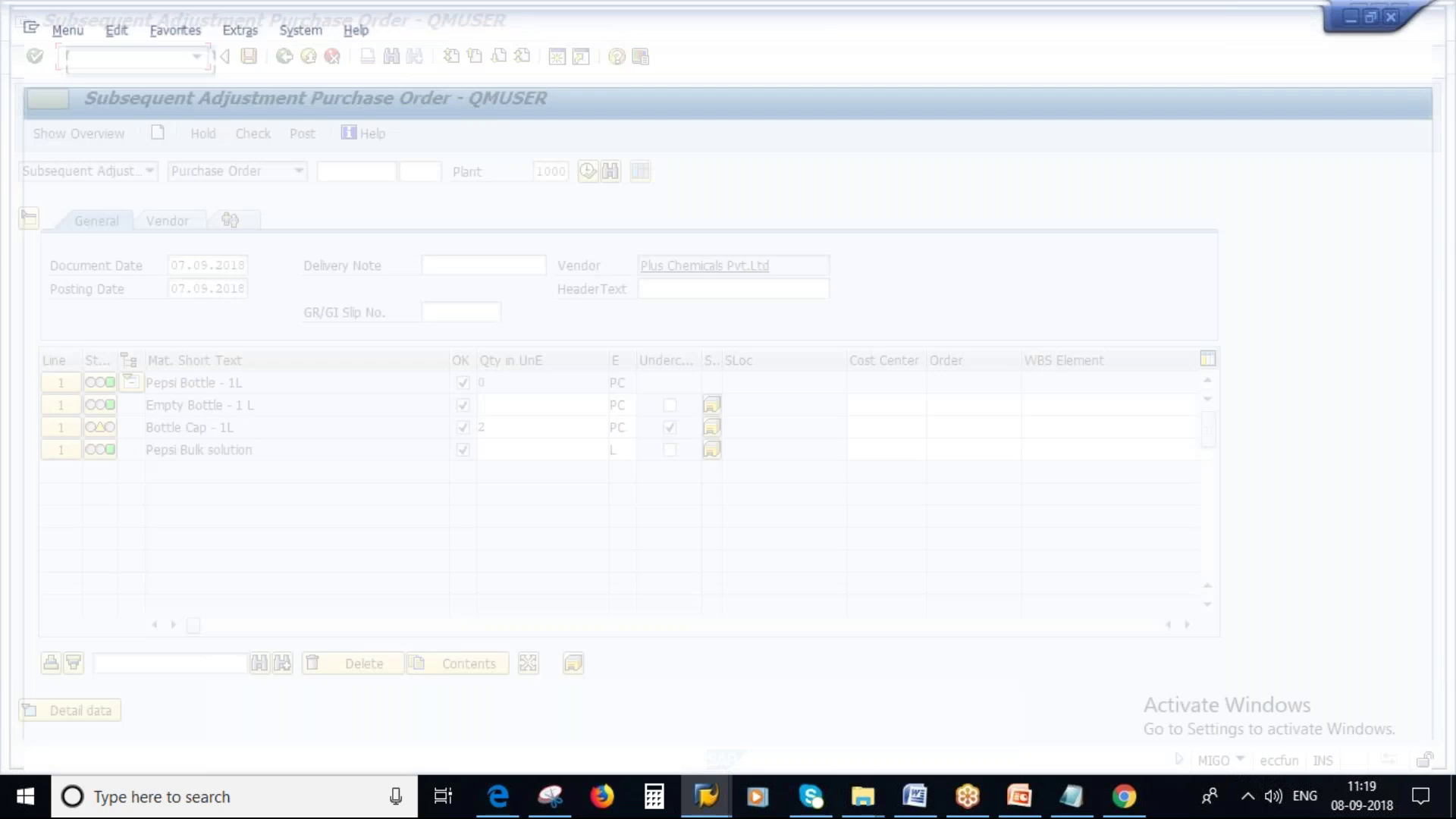
text(mmbe)
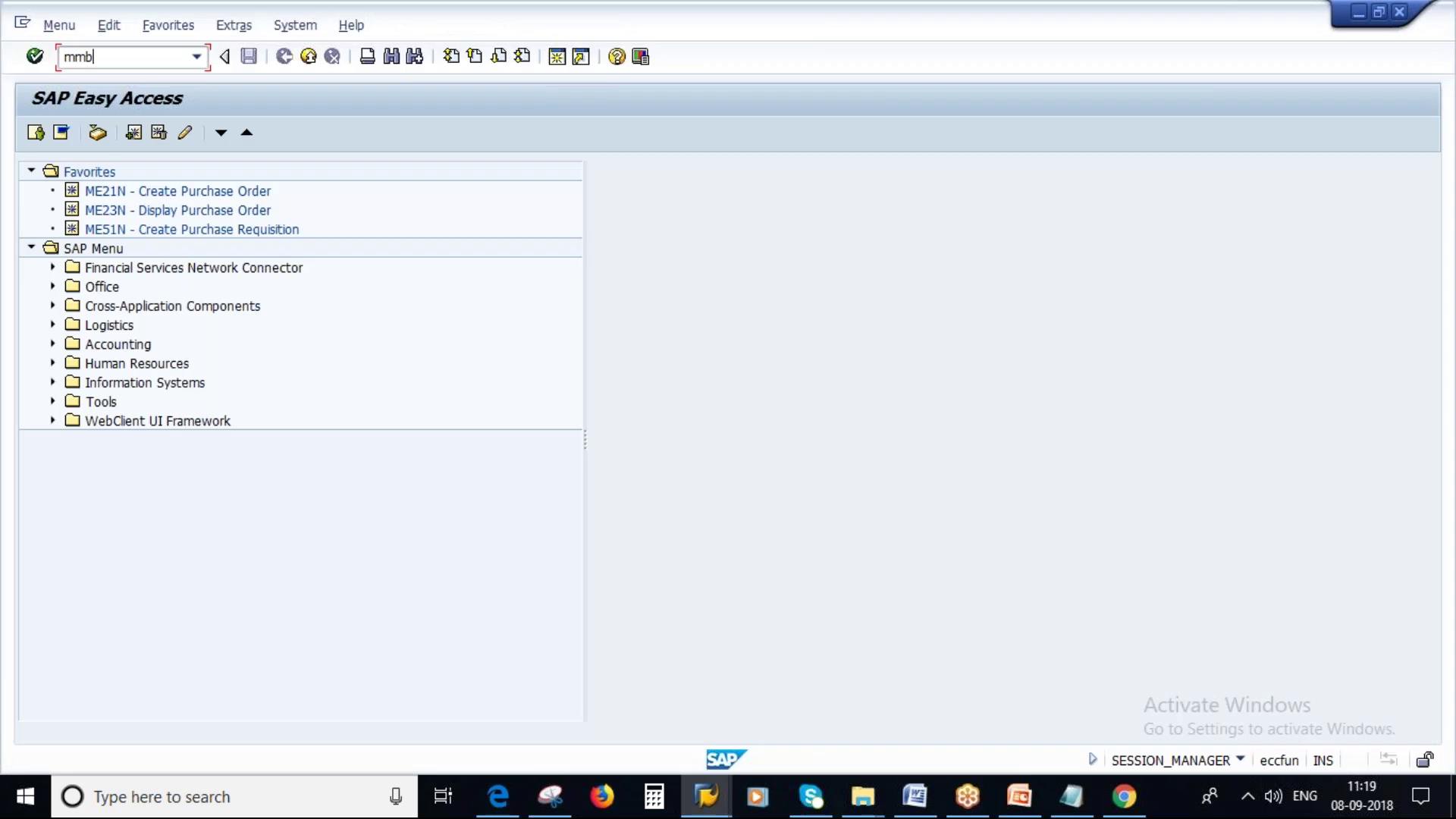
key(Return)
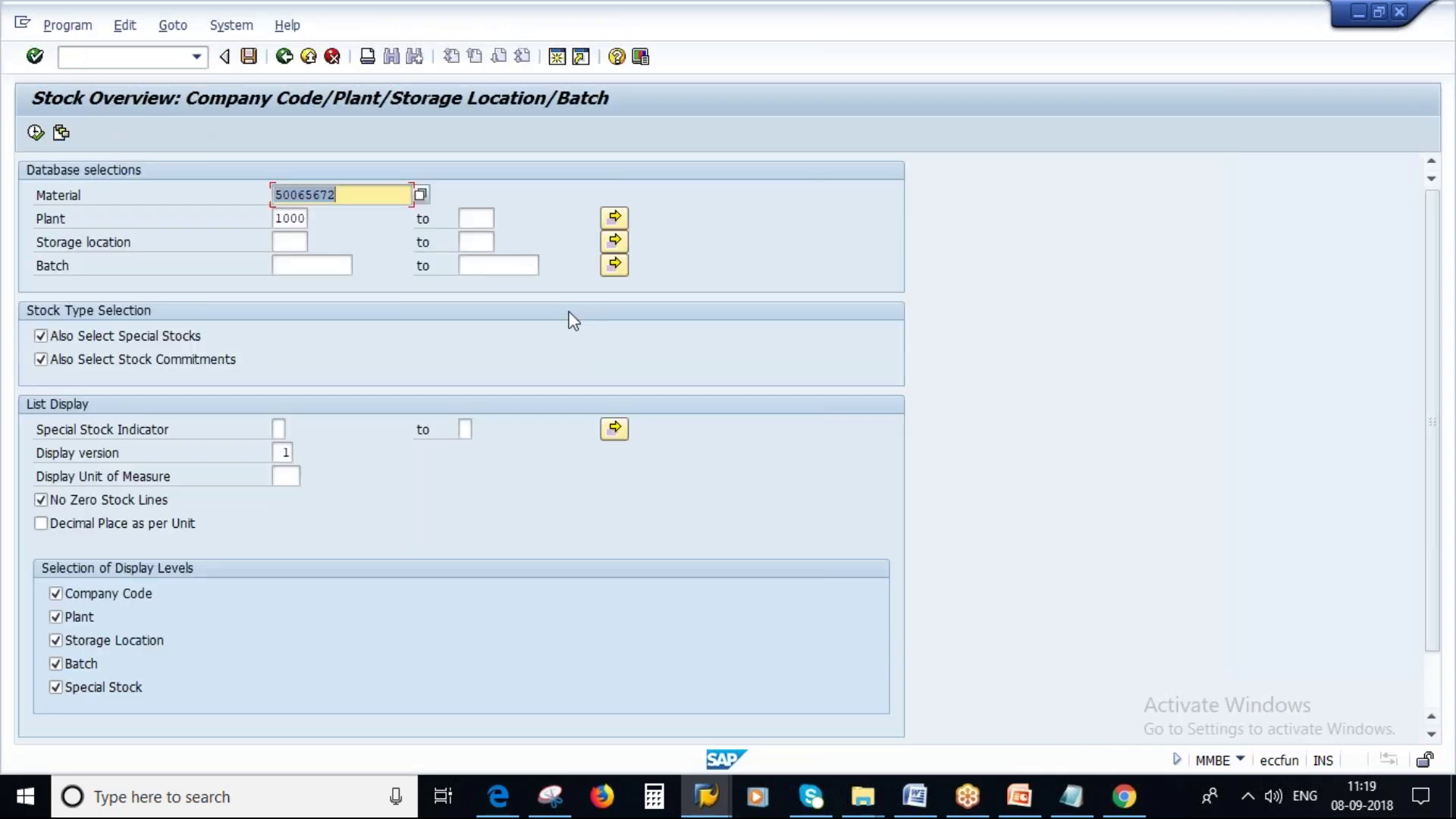
text(50065608)
click(36, 133)
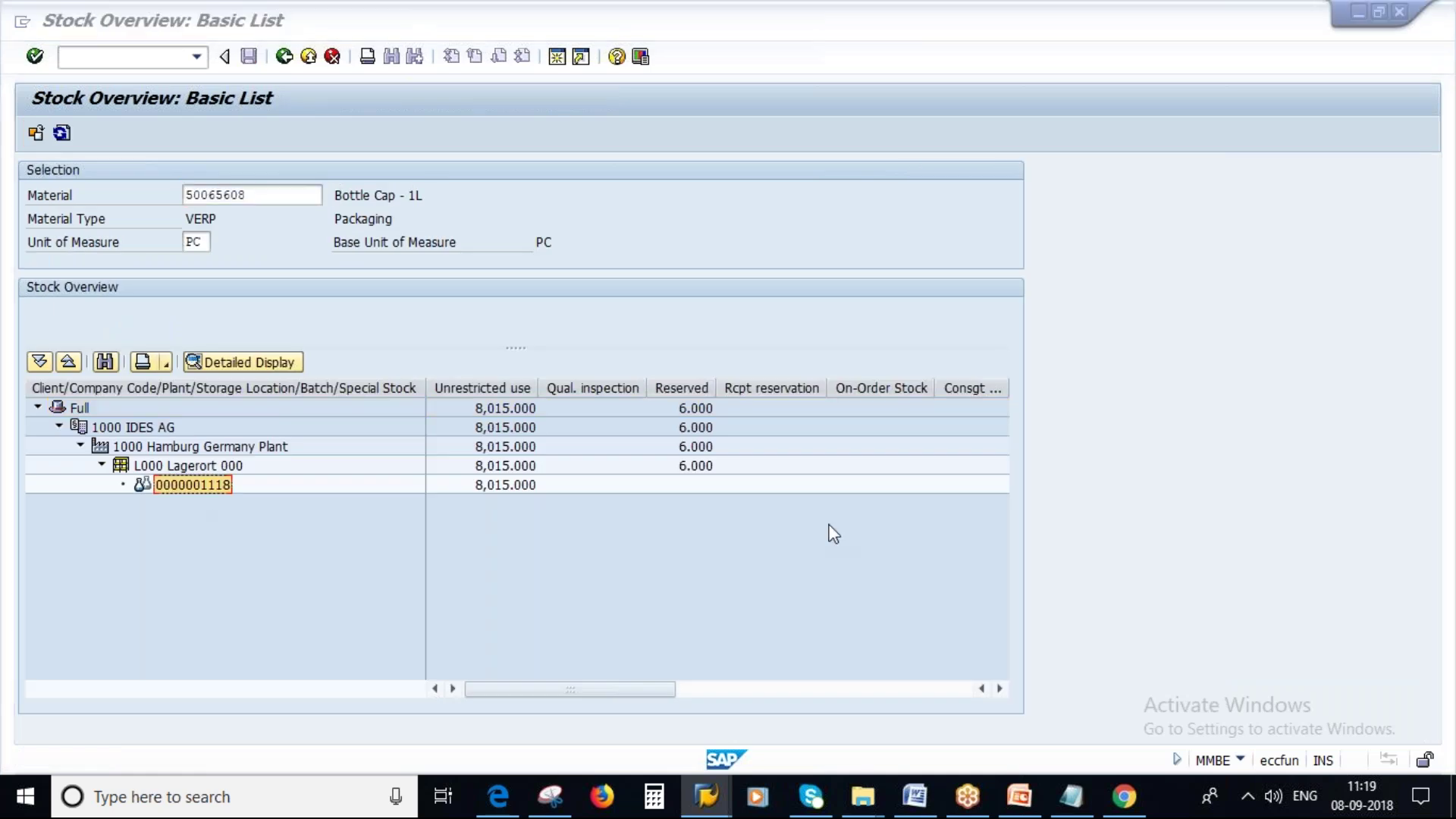
key(alt+Tab)
click(238, 625)
double_click(479, 427)
key(BackSpace)
key(Down)
key(Down)
key(Return)
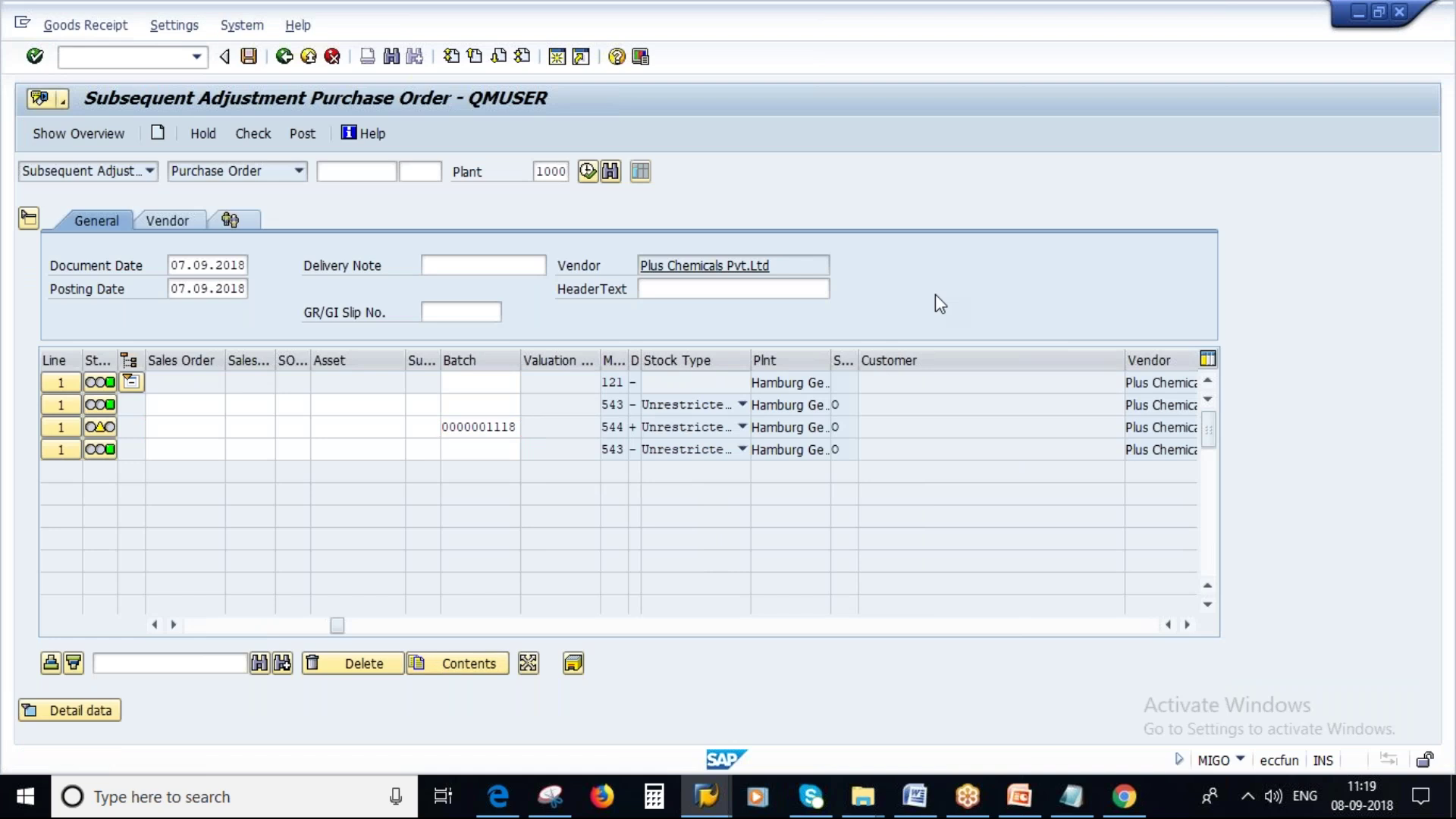
drag(334, 627, 193, 626)
click(303, 136)
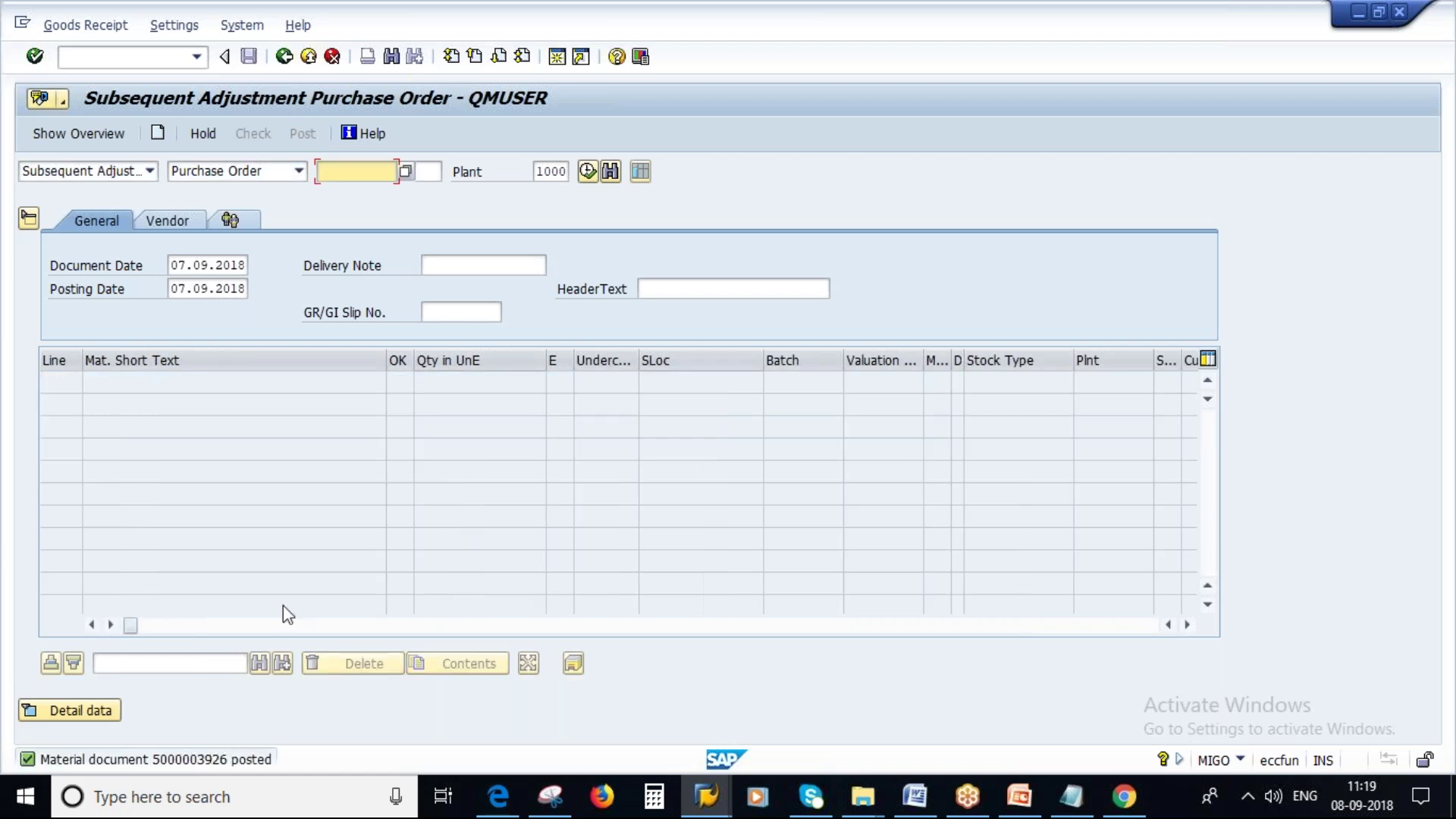
Step: Review component C's consumed and leftover quantities in the Notepad notes, and view the Subsequent Adjustment slide in PowerPoint
click(1068, 798)
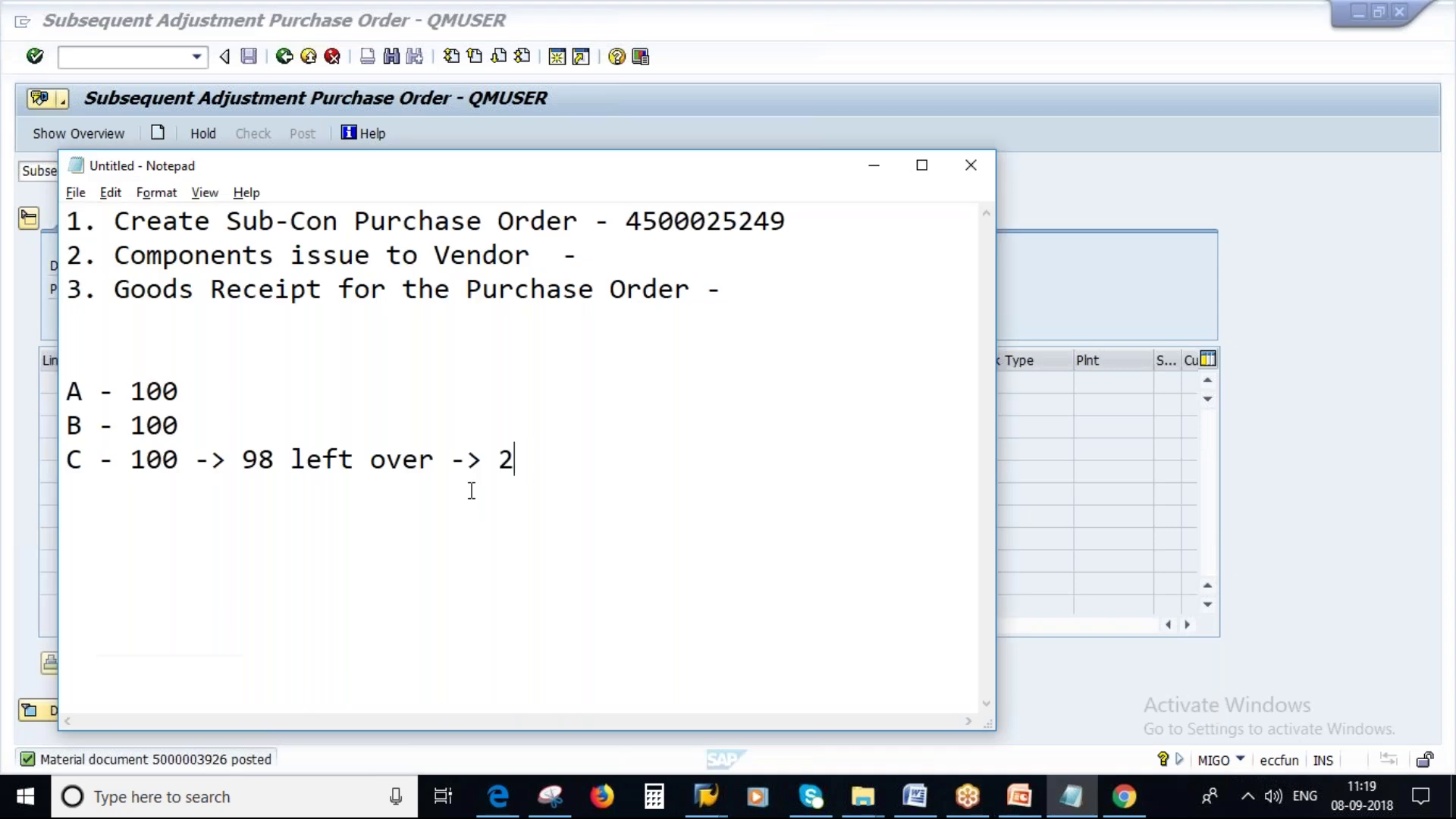
drag(257, 458, 291, 459)
drag(497, 459, 589, 463)
click(1016, 796)
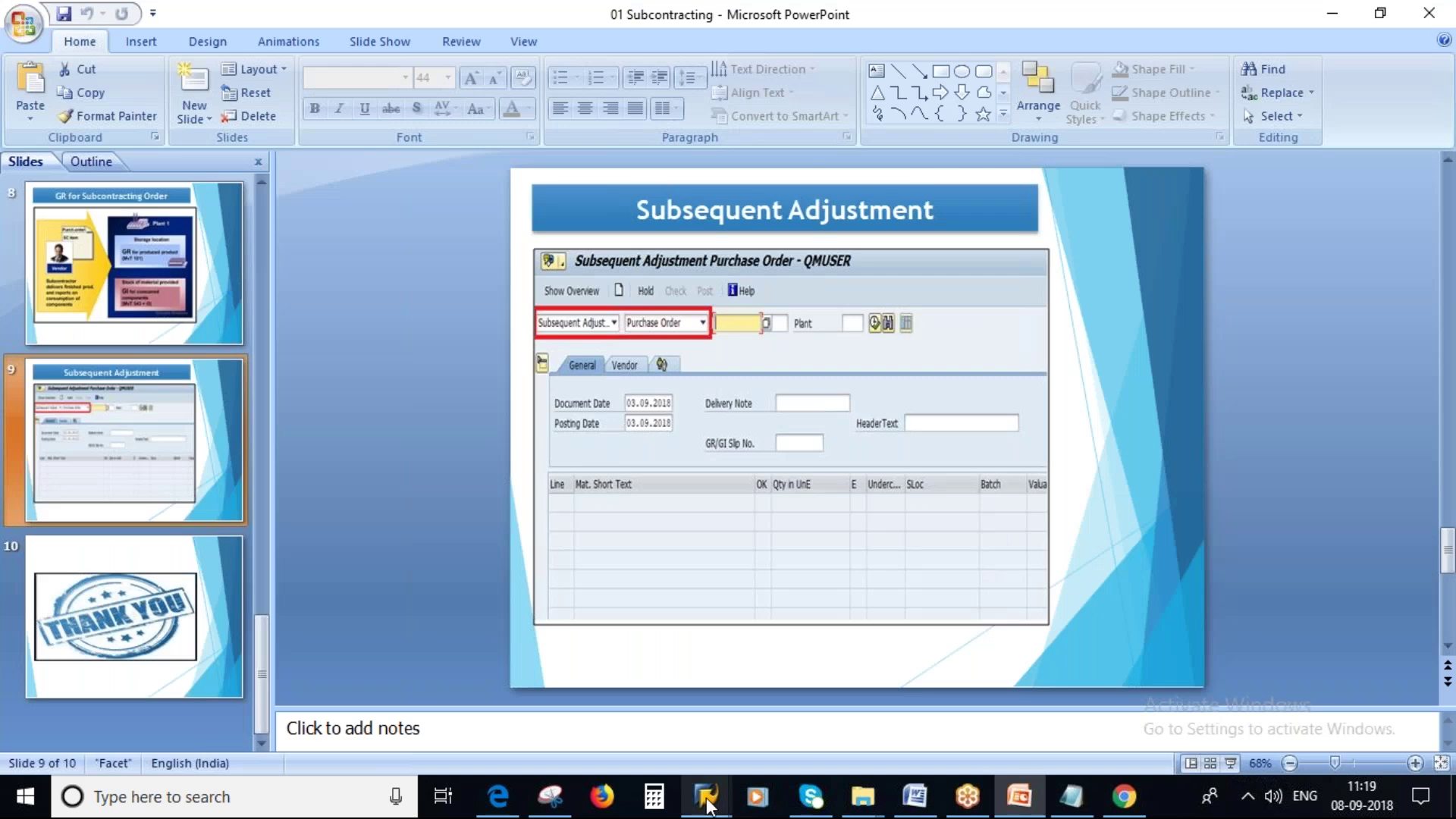
Step: Switch back to SAP, refresh the Bottle Cap - 1L stock overview and examine the stock provided to the vendor
click(706, 797)
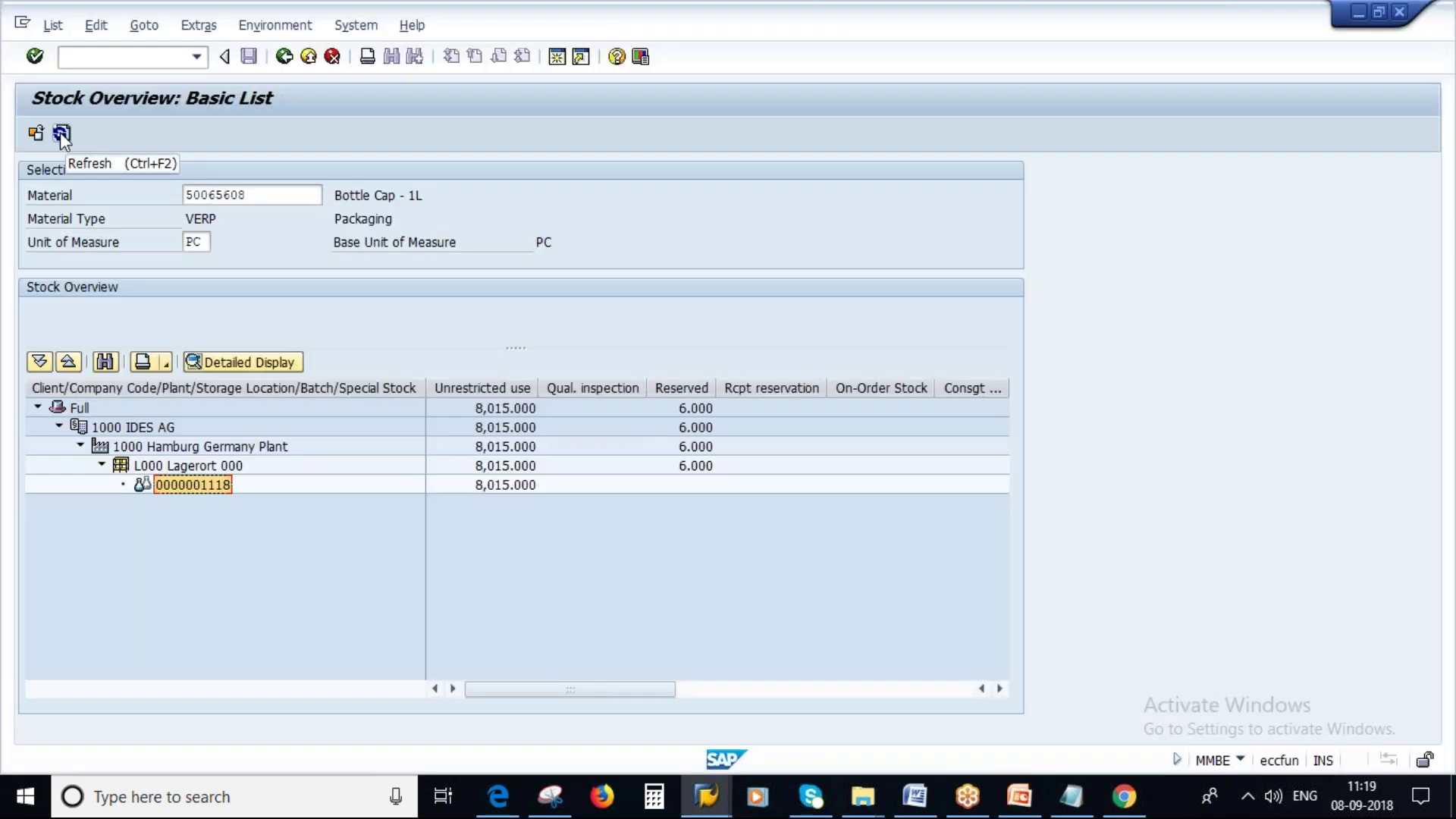
click(62, 134)
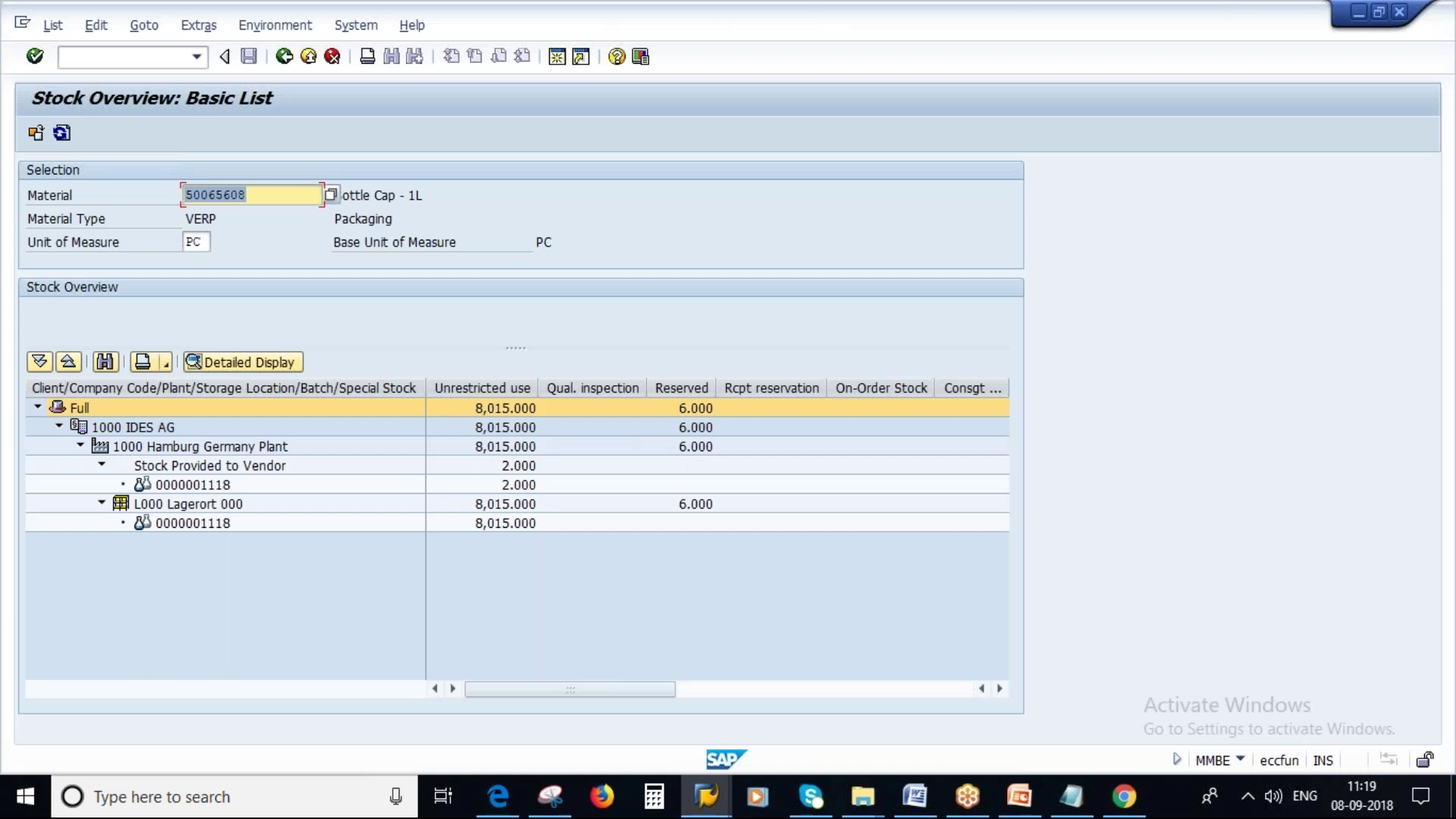
click(211, 465)
click(516, 465)
click(518, 485)
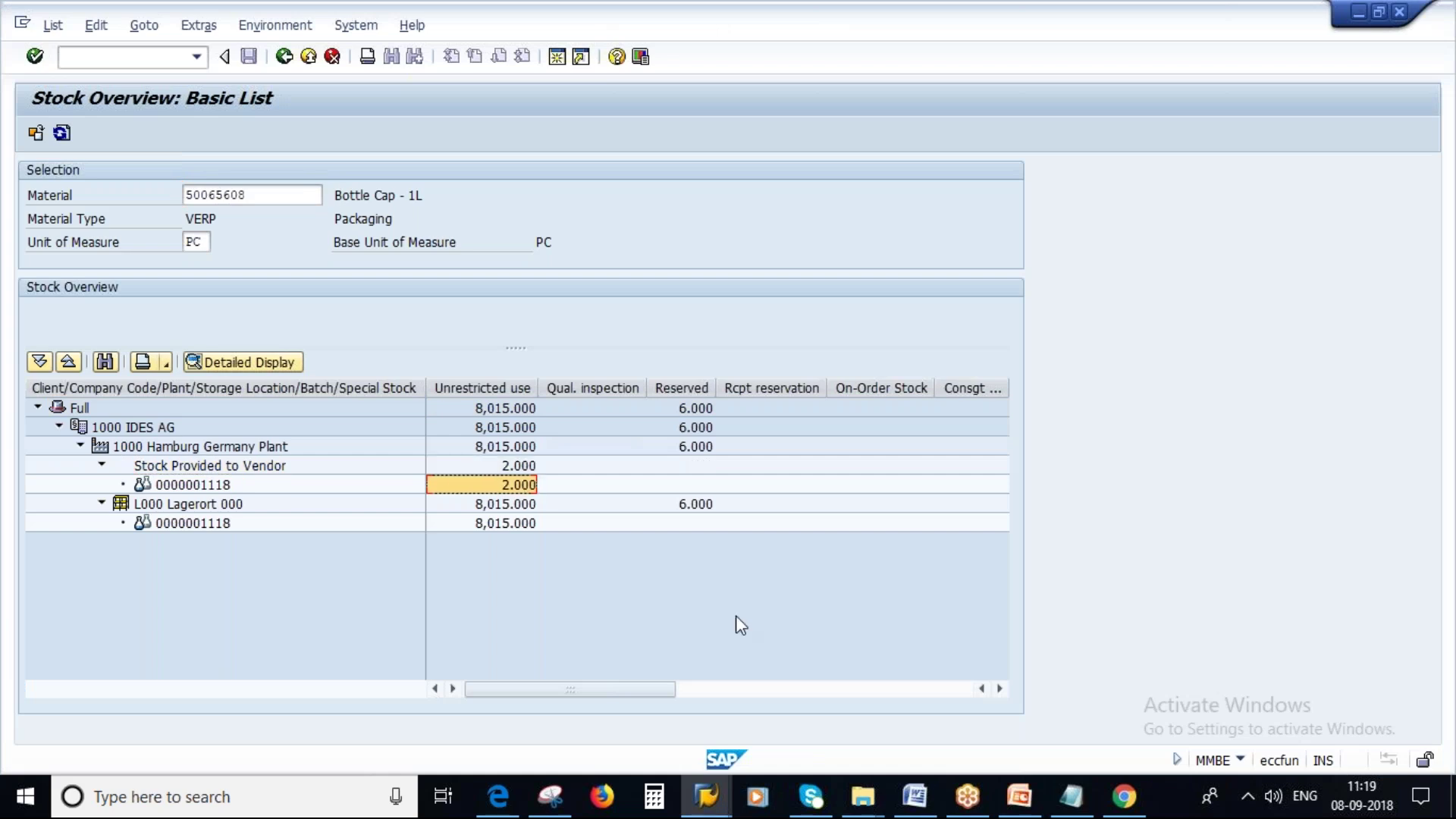
Step: Run the SC Stock Monitoring report for vendor Plus Chemicals Pvt.Ltd in plant 1000
click(709, 800)
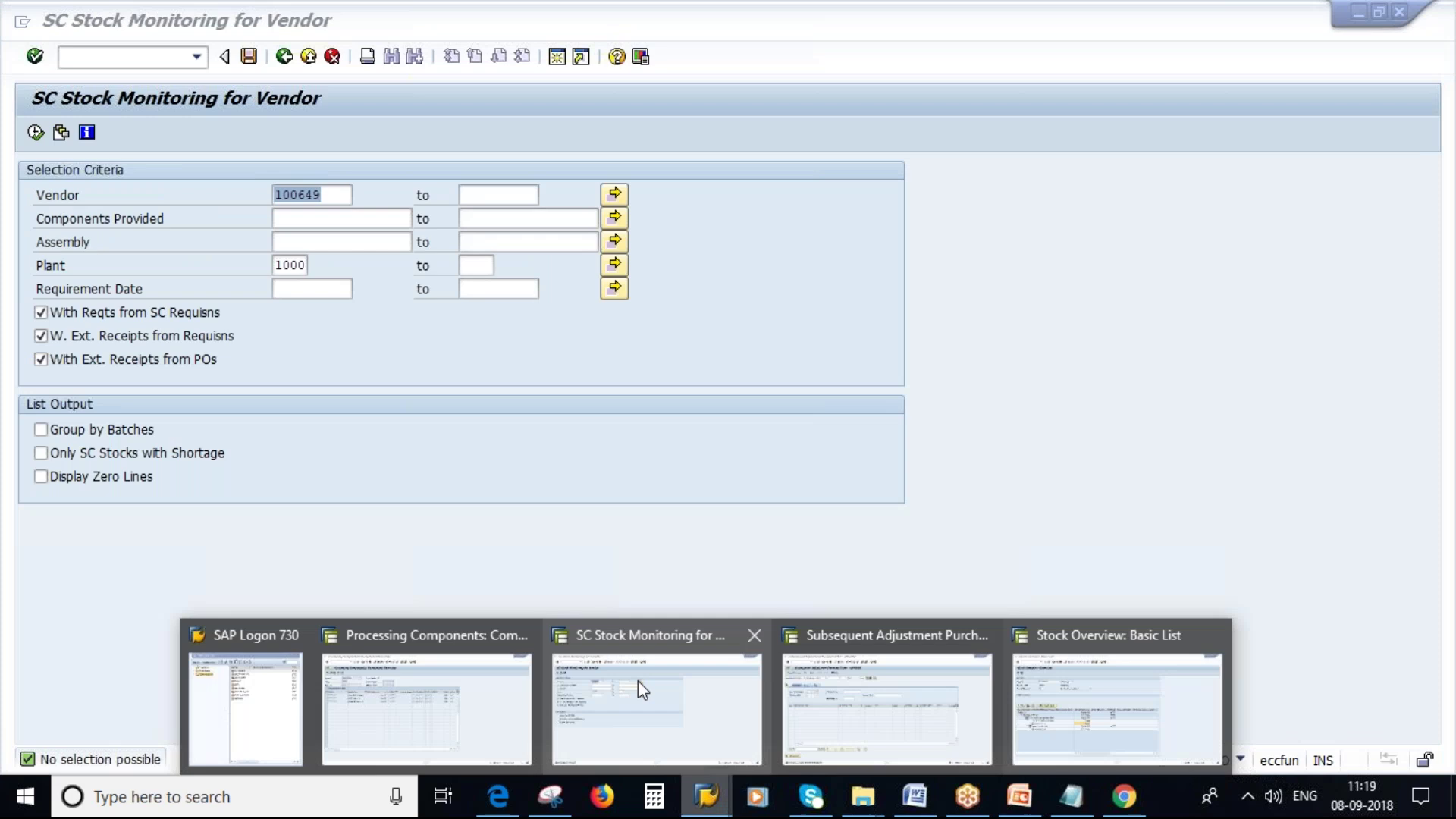
click(638, 680)
click(296, 265)
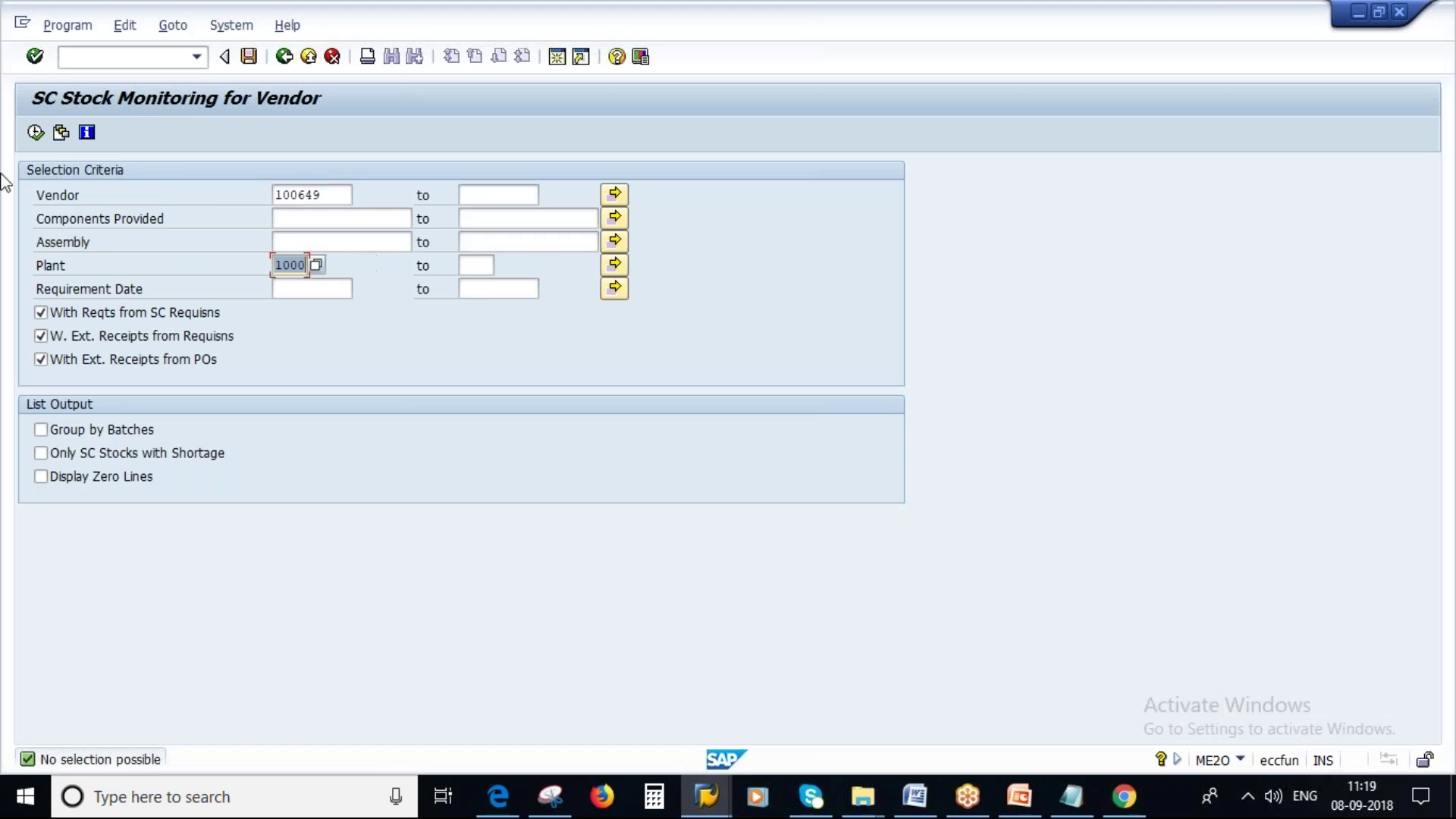
click(35, 134)
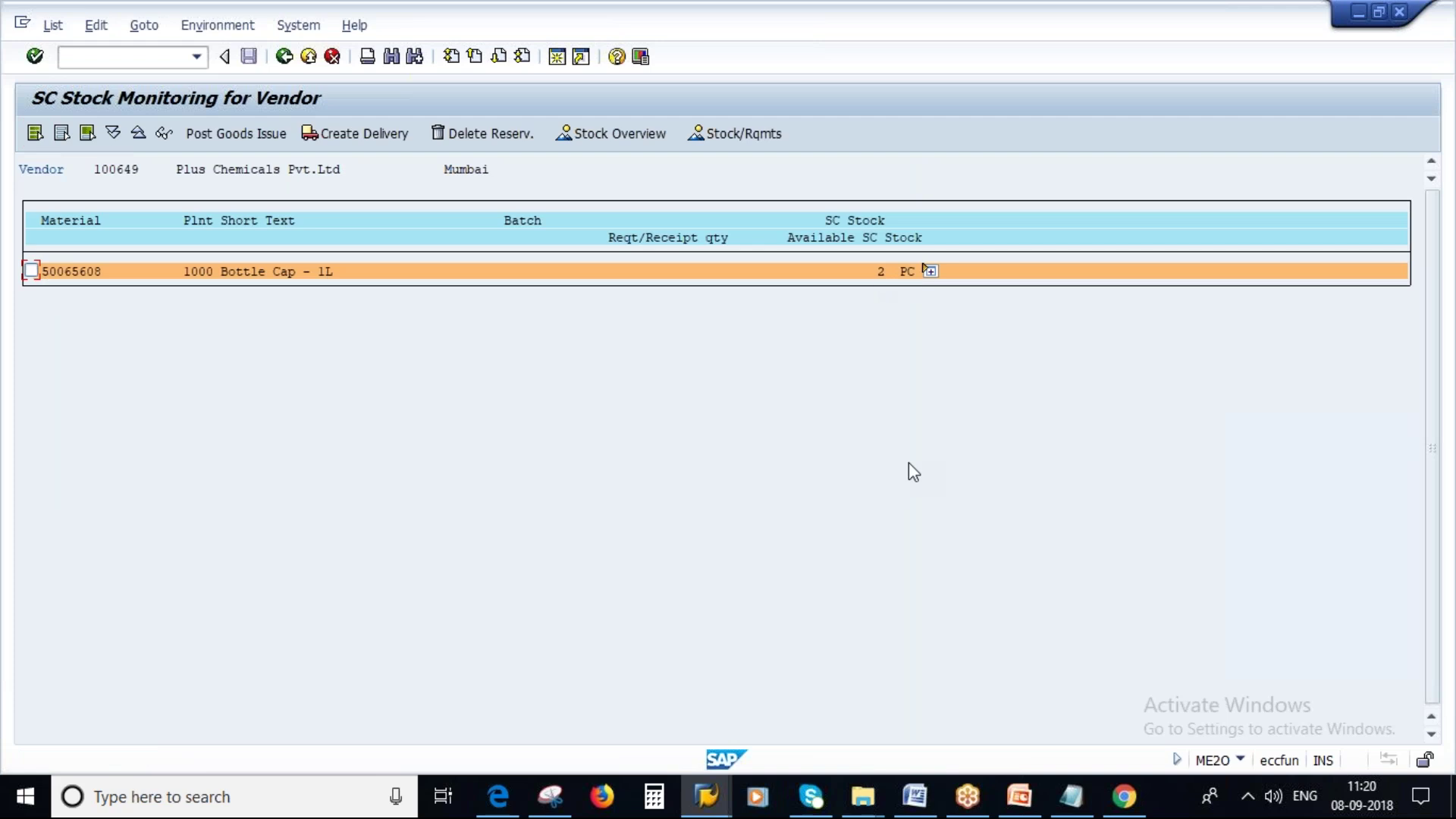
Step: Switch to PowerPoint, go back to the Subcontracting title slide and bring up the process notes in Notepad
click(1034, 811)
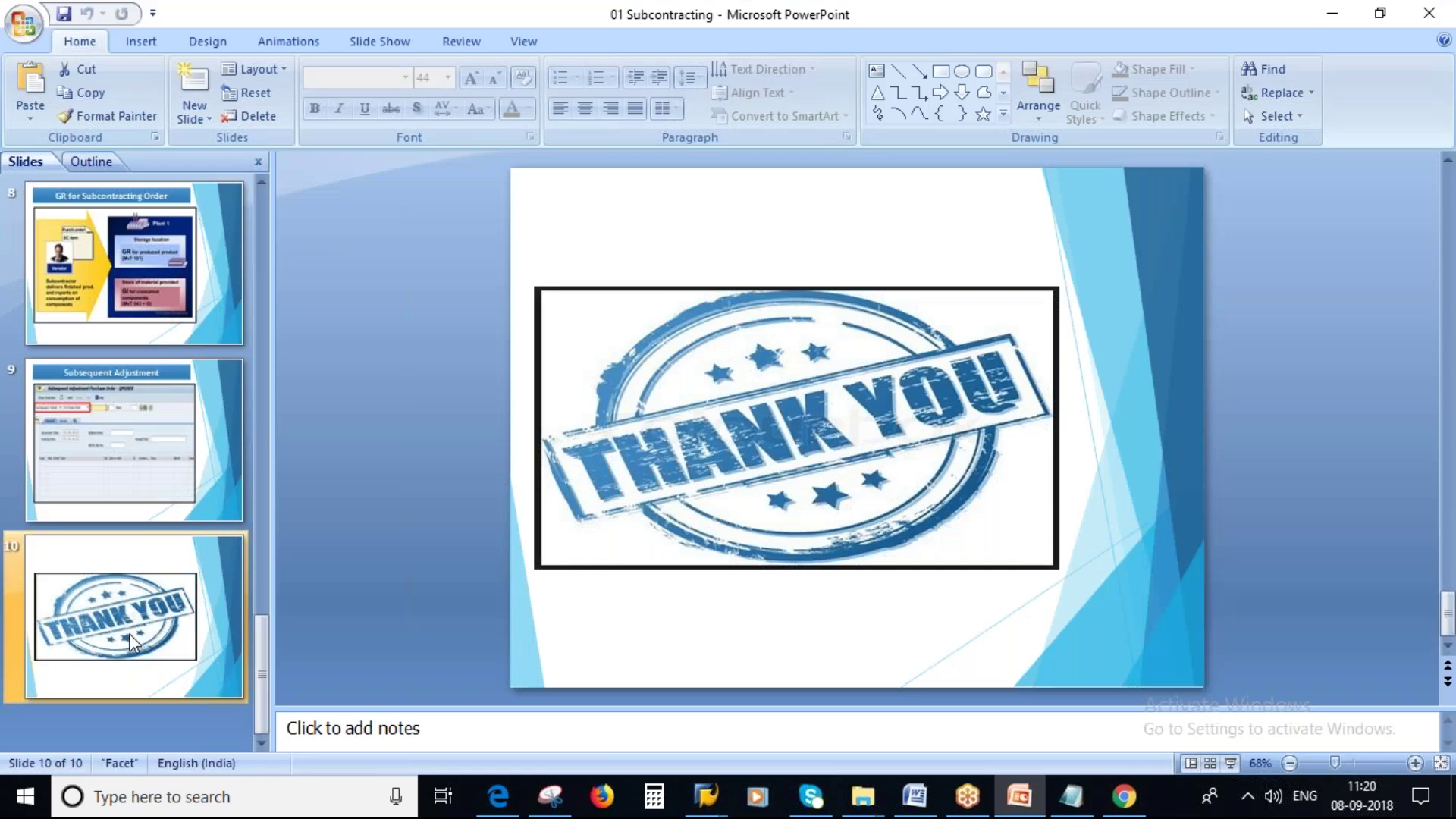
key(Home)
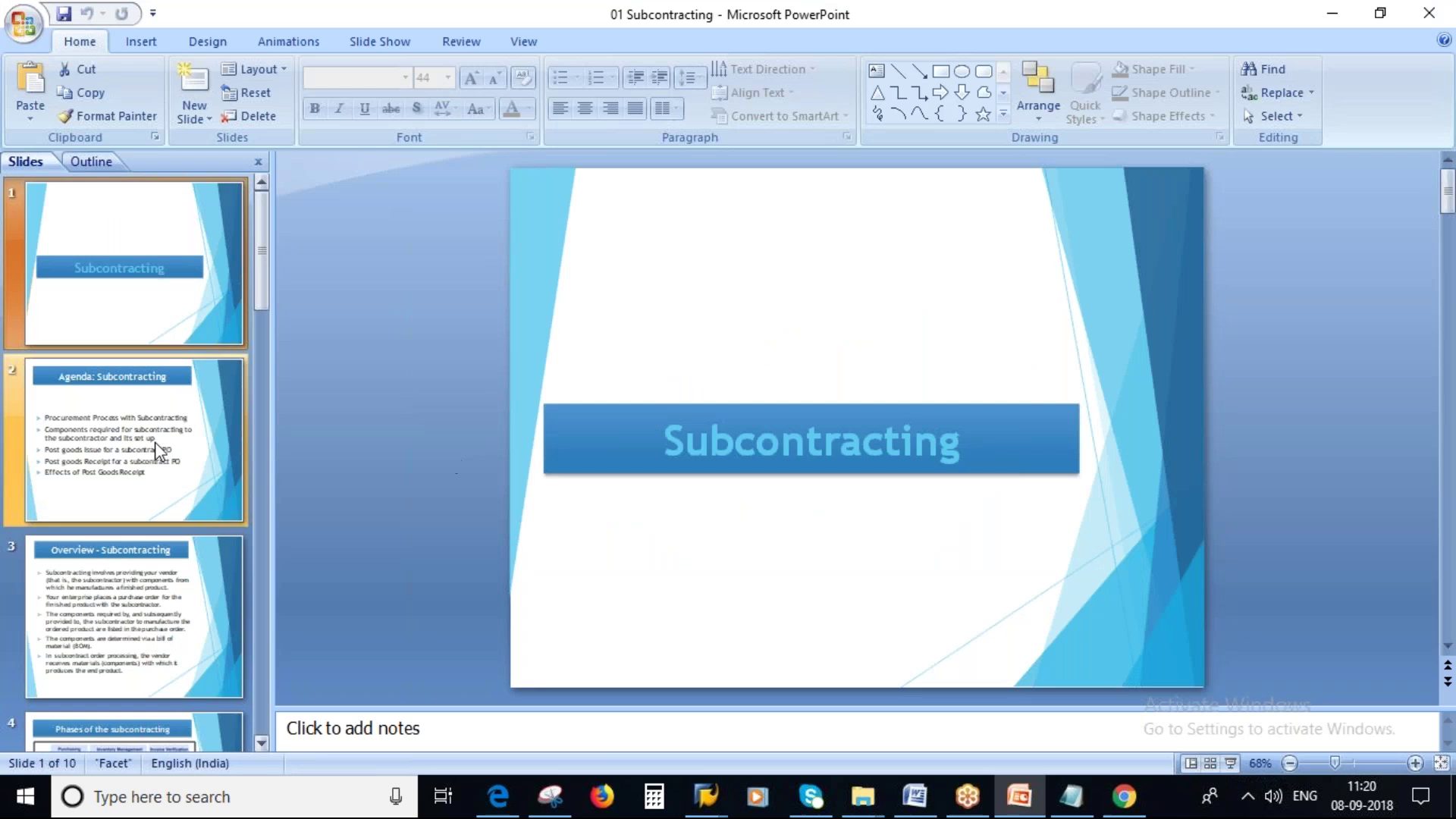
click(1069, 794)
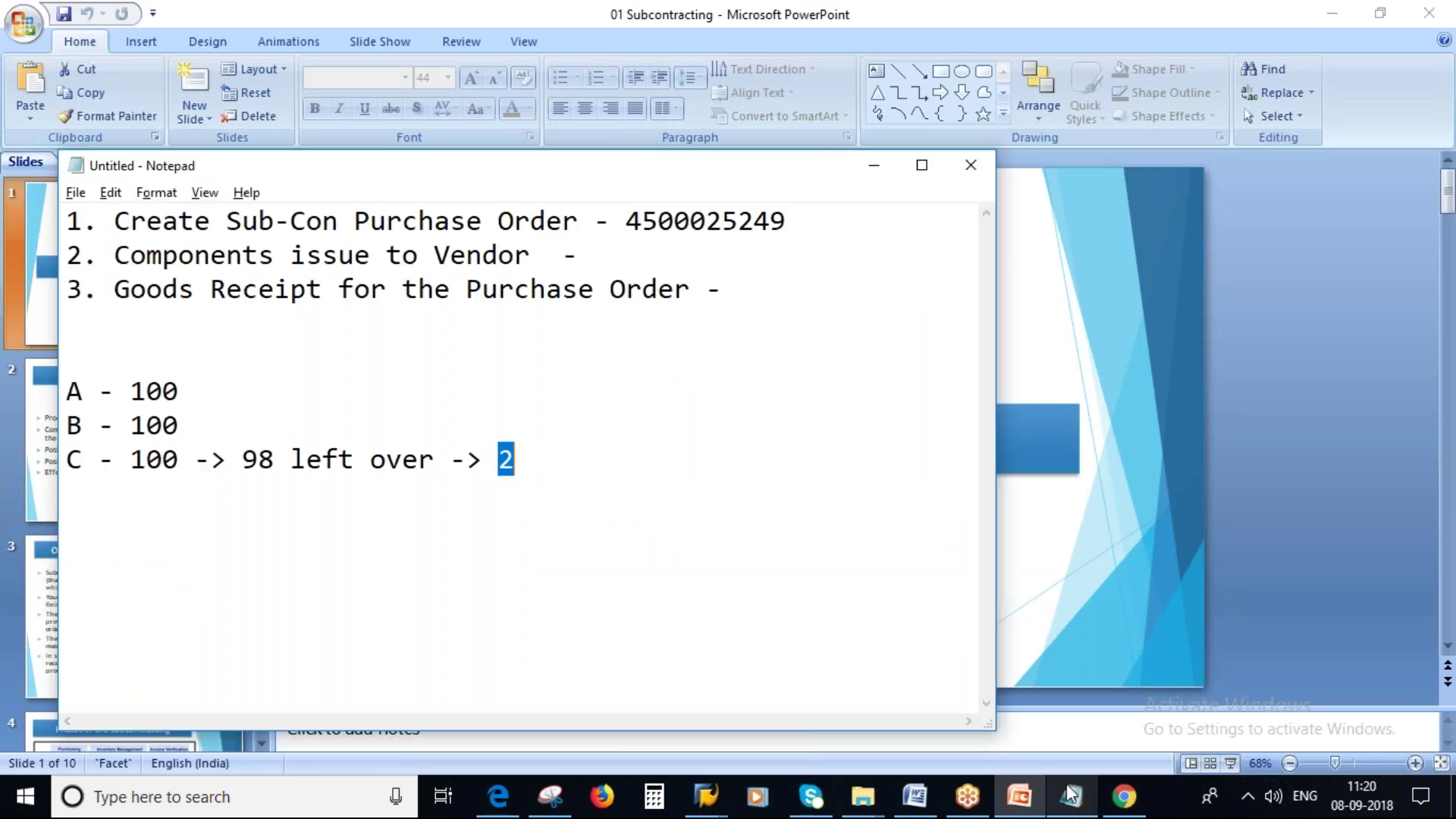
Step: Switch to SAP and log on to client 800 with the credentials already filled in
click(1015, 803)
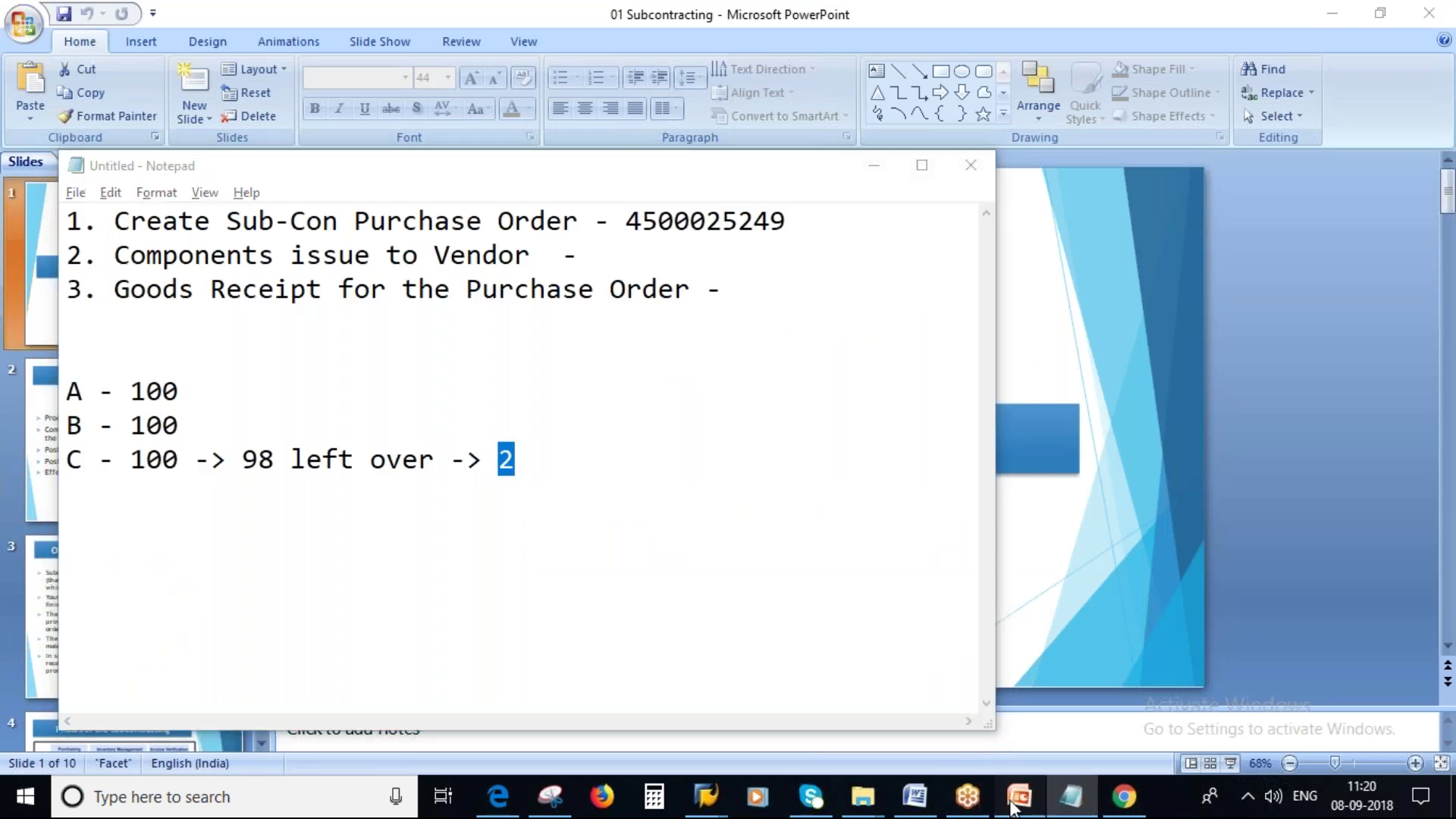
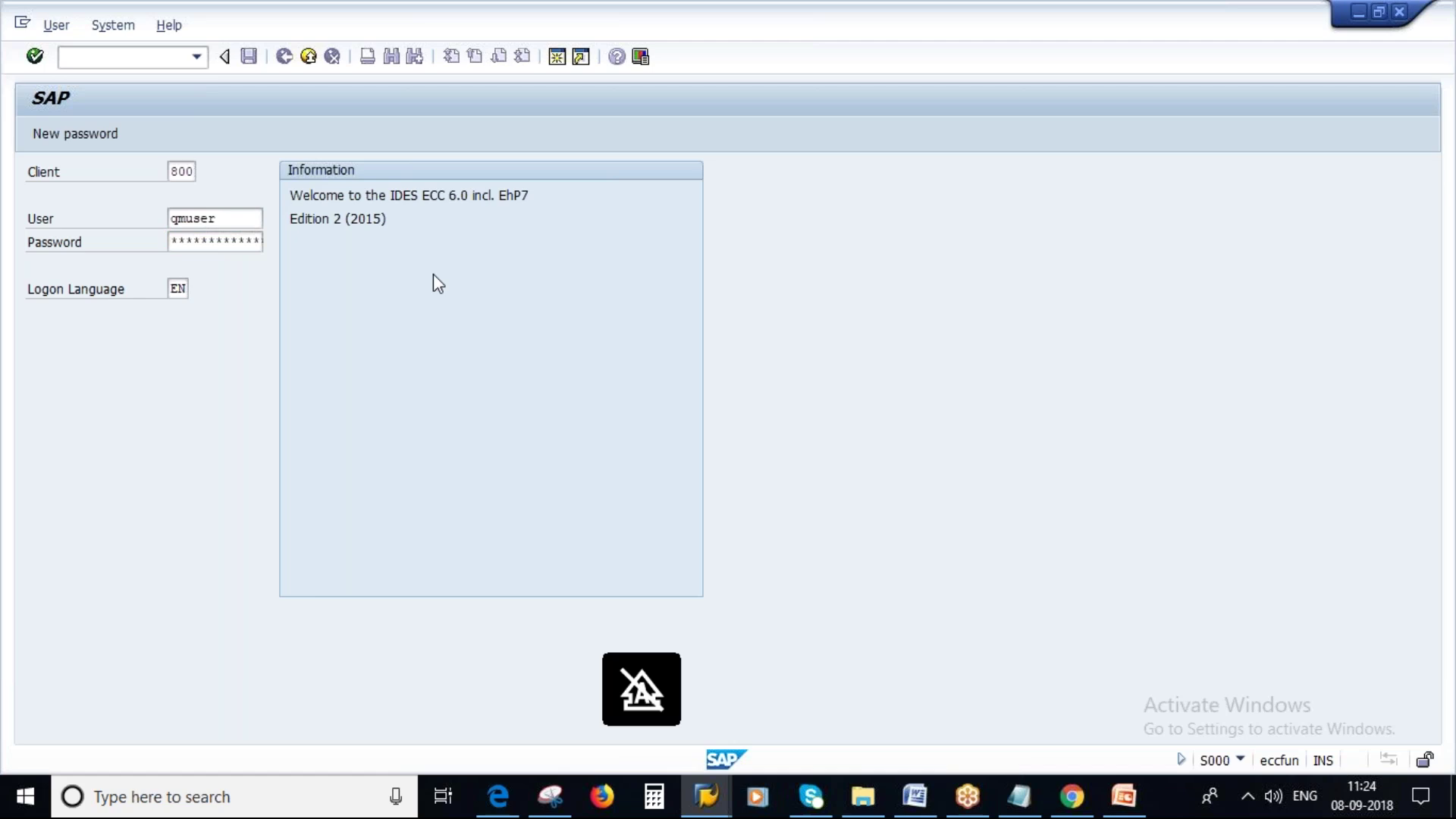
key(Return)
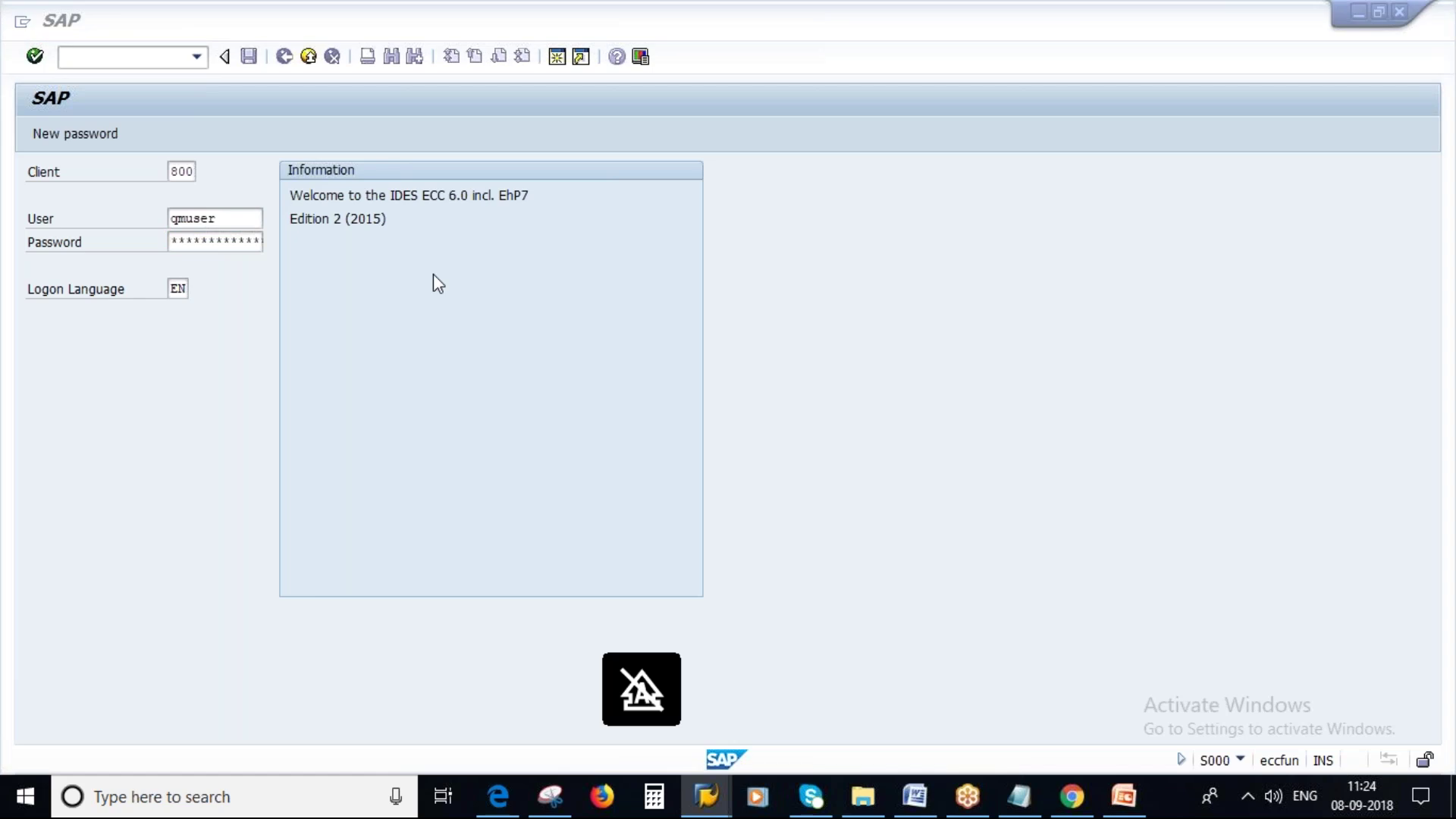
key(Up)
key(Up)
click(667, 756)
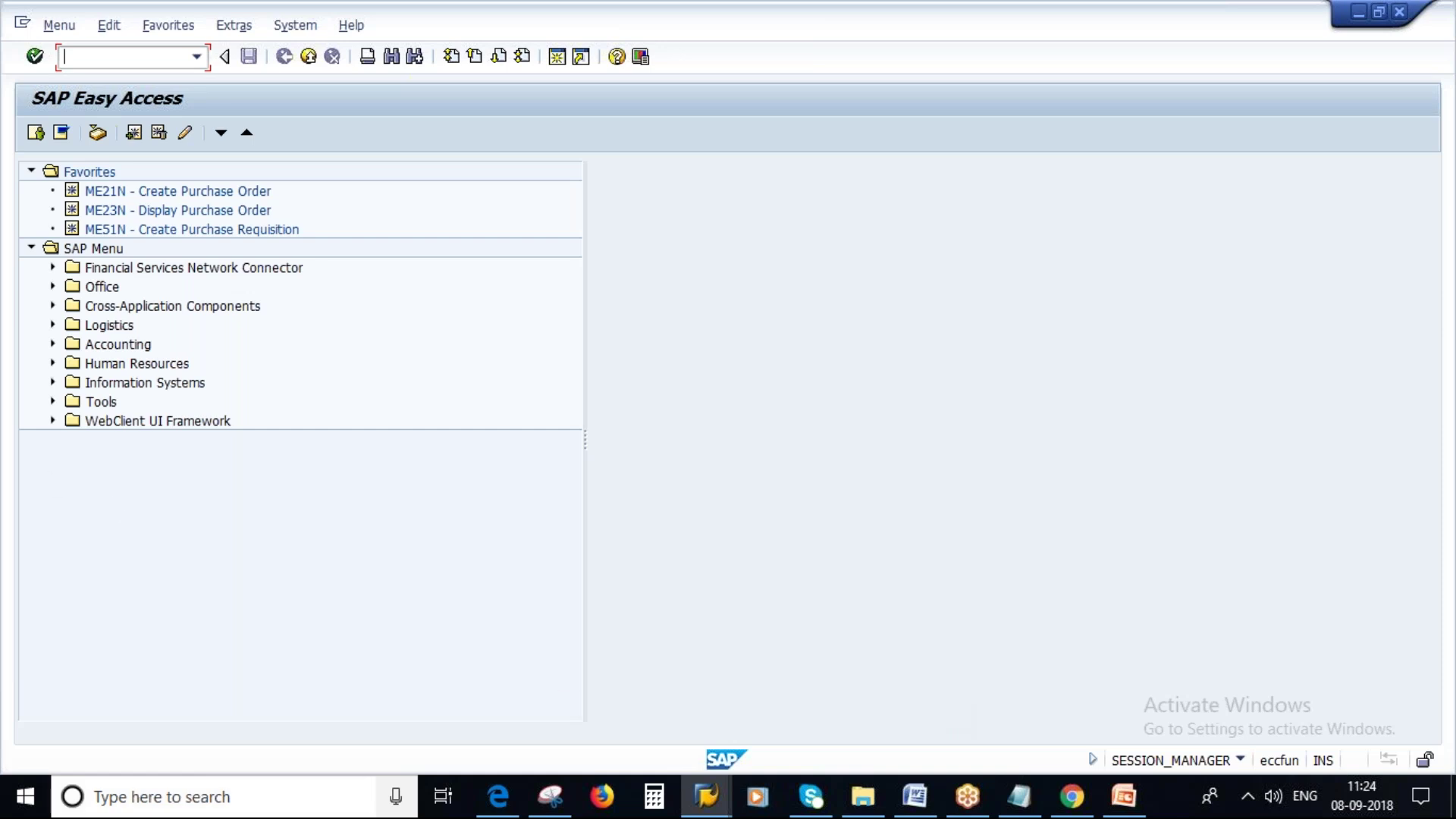
click(705, 798)
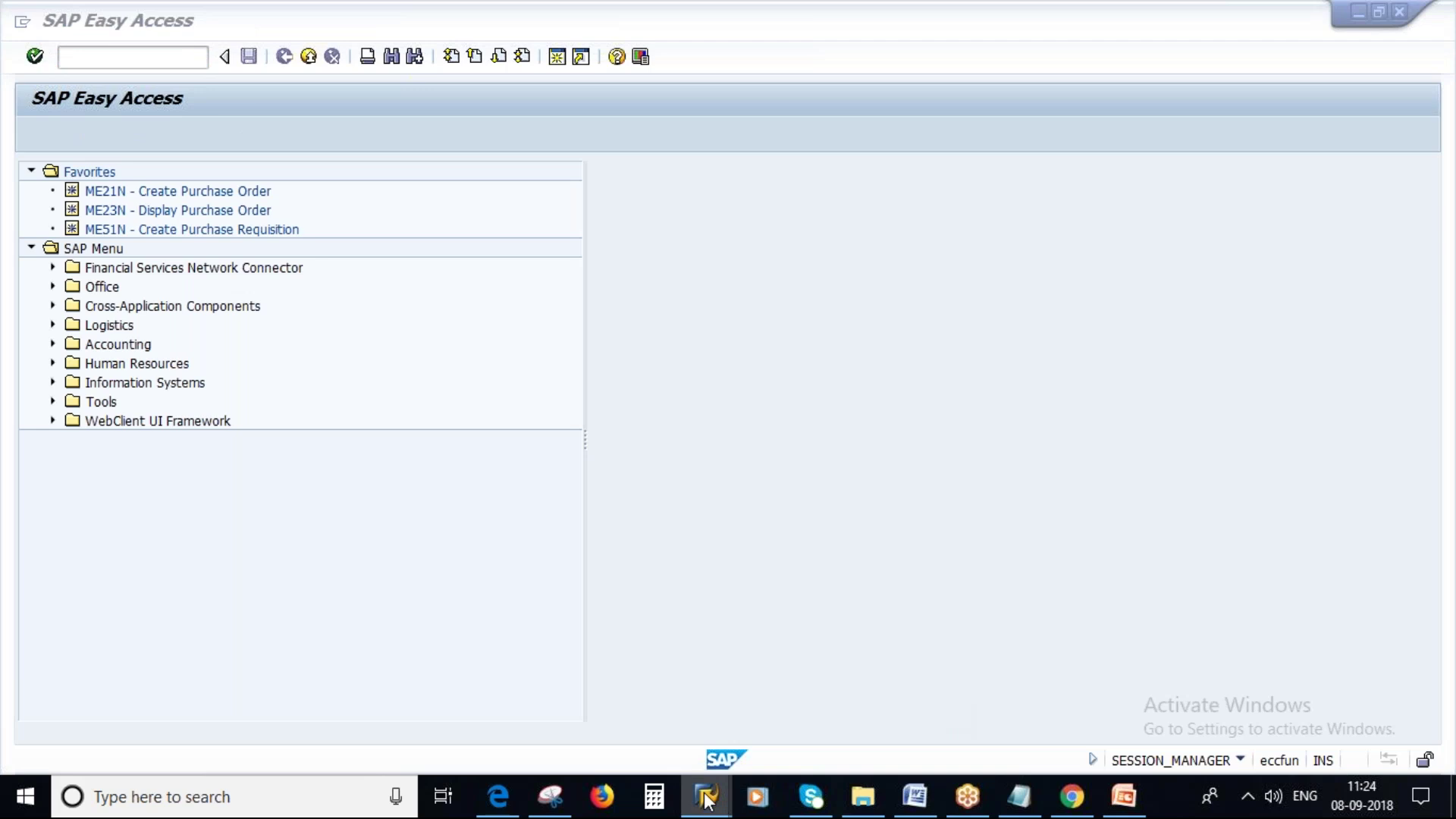
click(706, 798)
Step: Display the material BOM (CS03) for material 50066089 in plant 1000 with BOM usage 1
text(cs03)
key(Return)
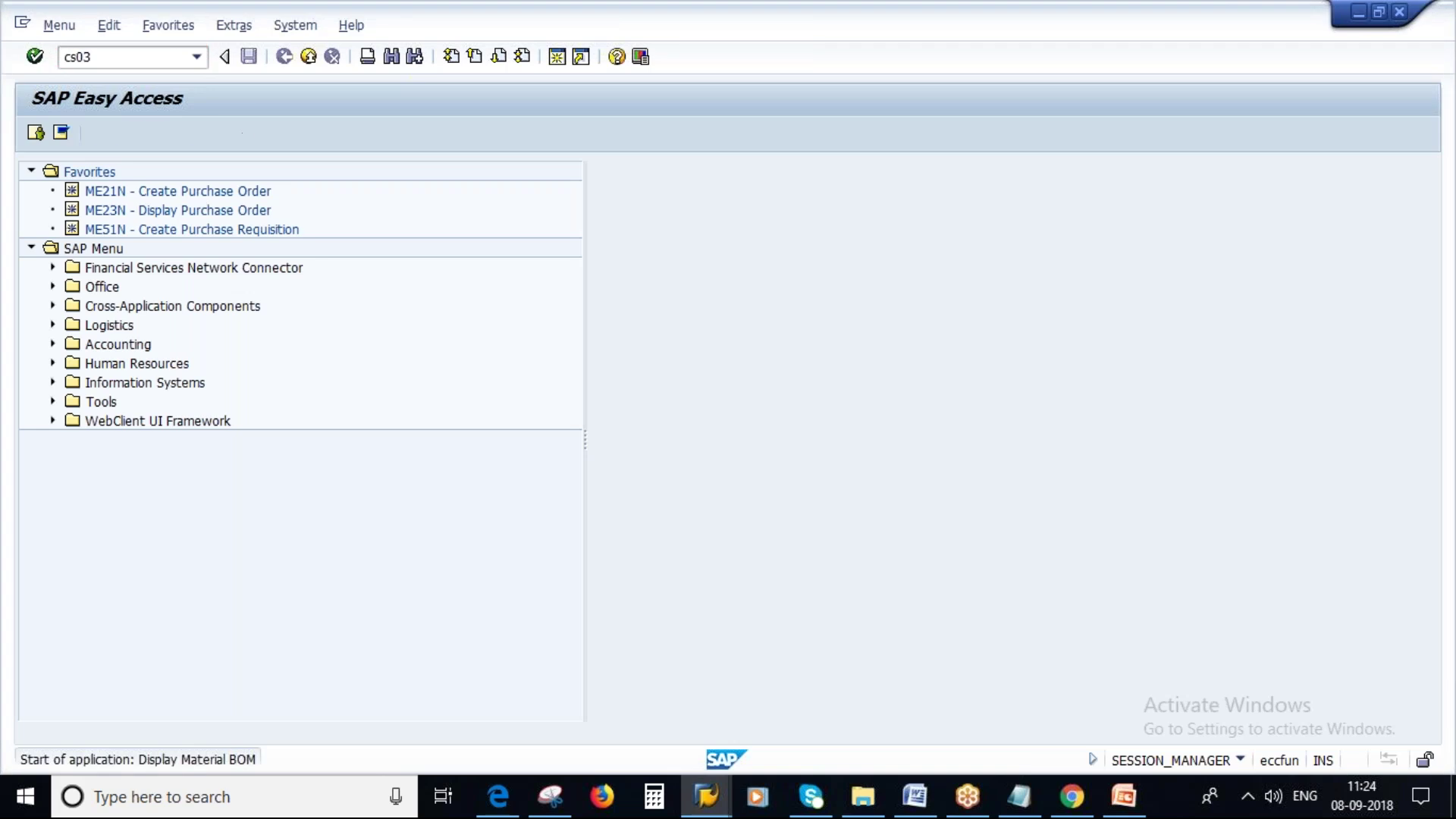
click(199, 221)
click(171, 238)
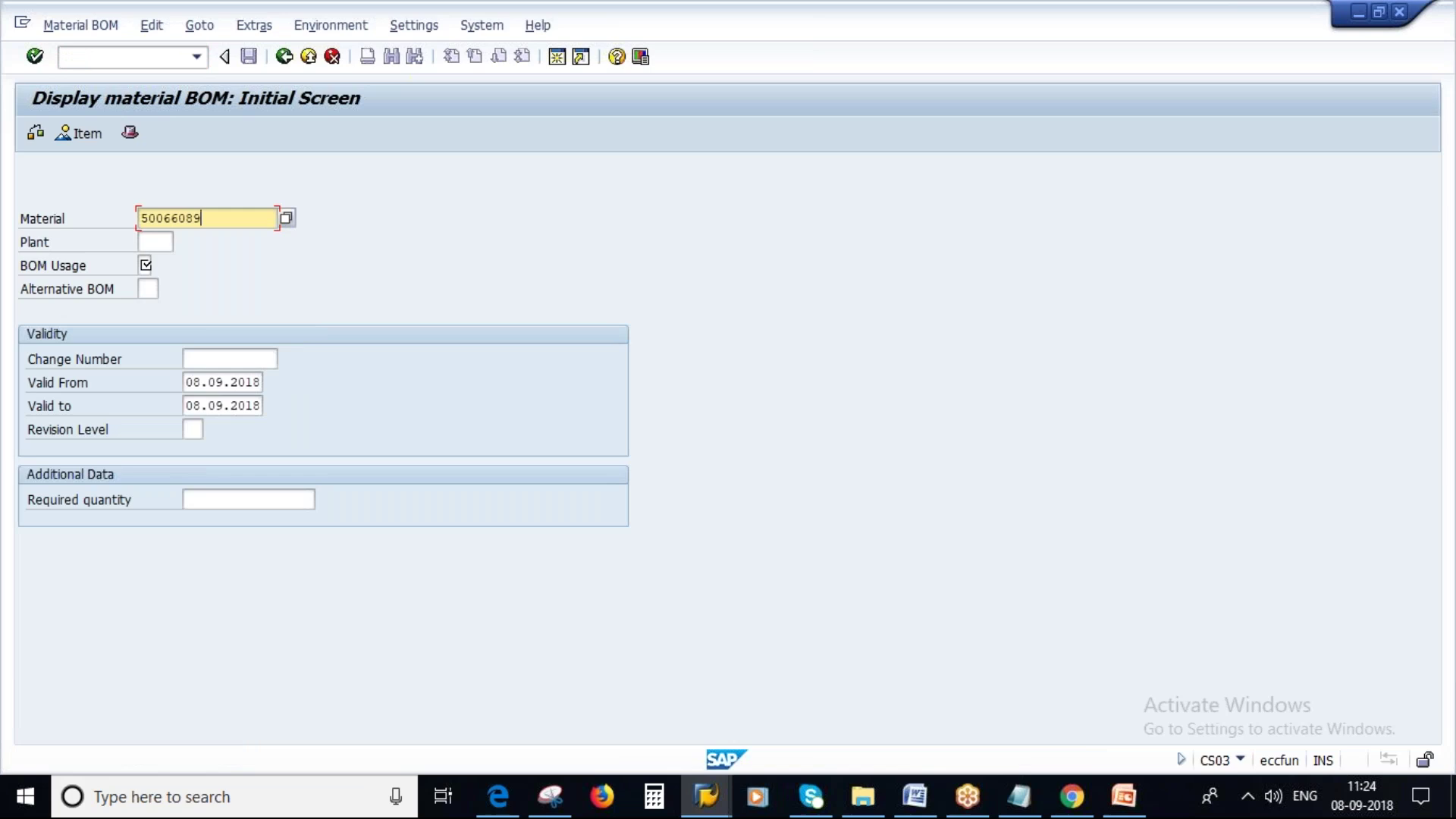
click(152, 242)
click(145, 262)
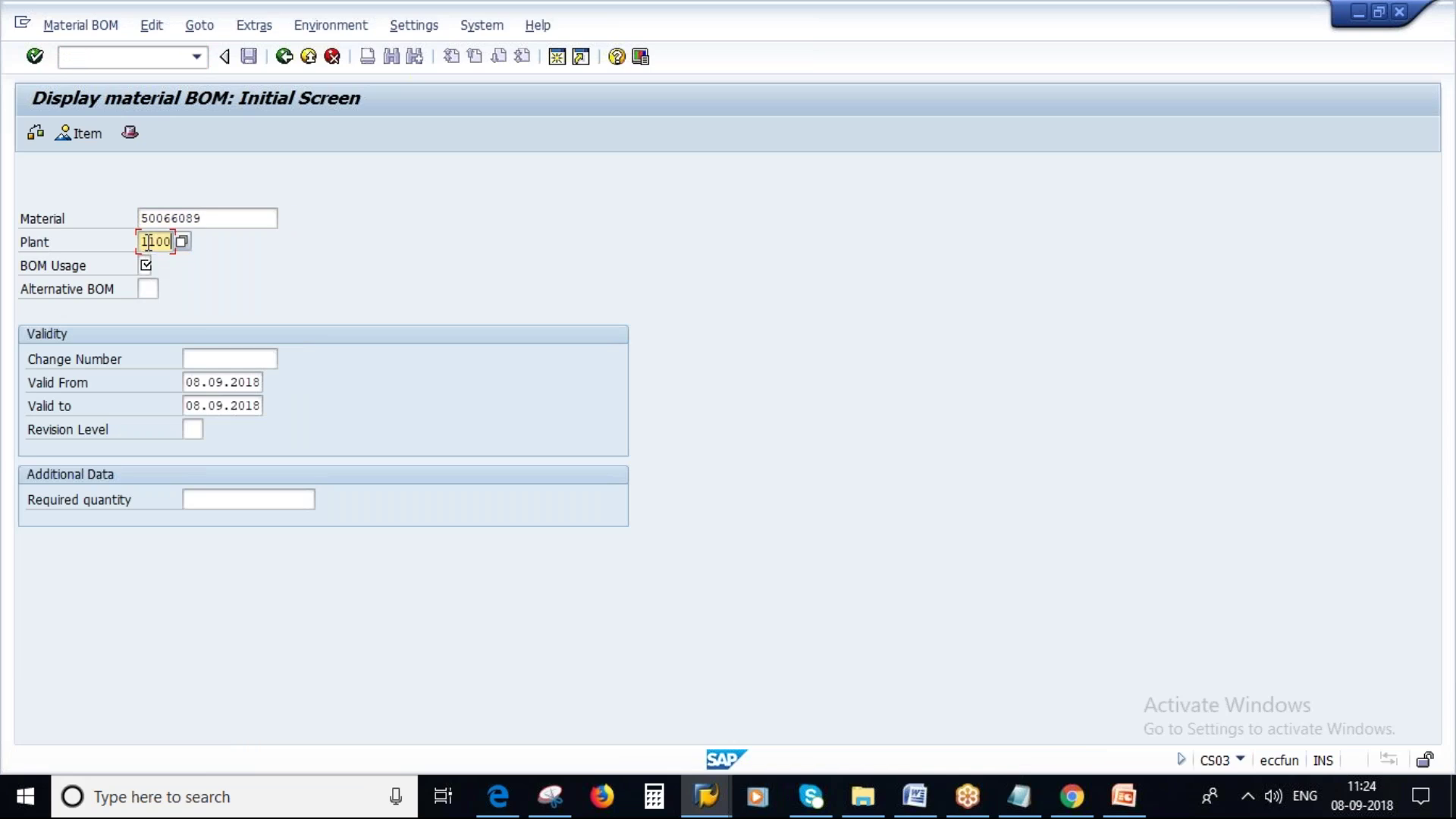
drag(143, 241, 299, 250)
text(1000)
key(Tab)
text(1)
key(Return)
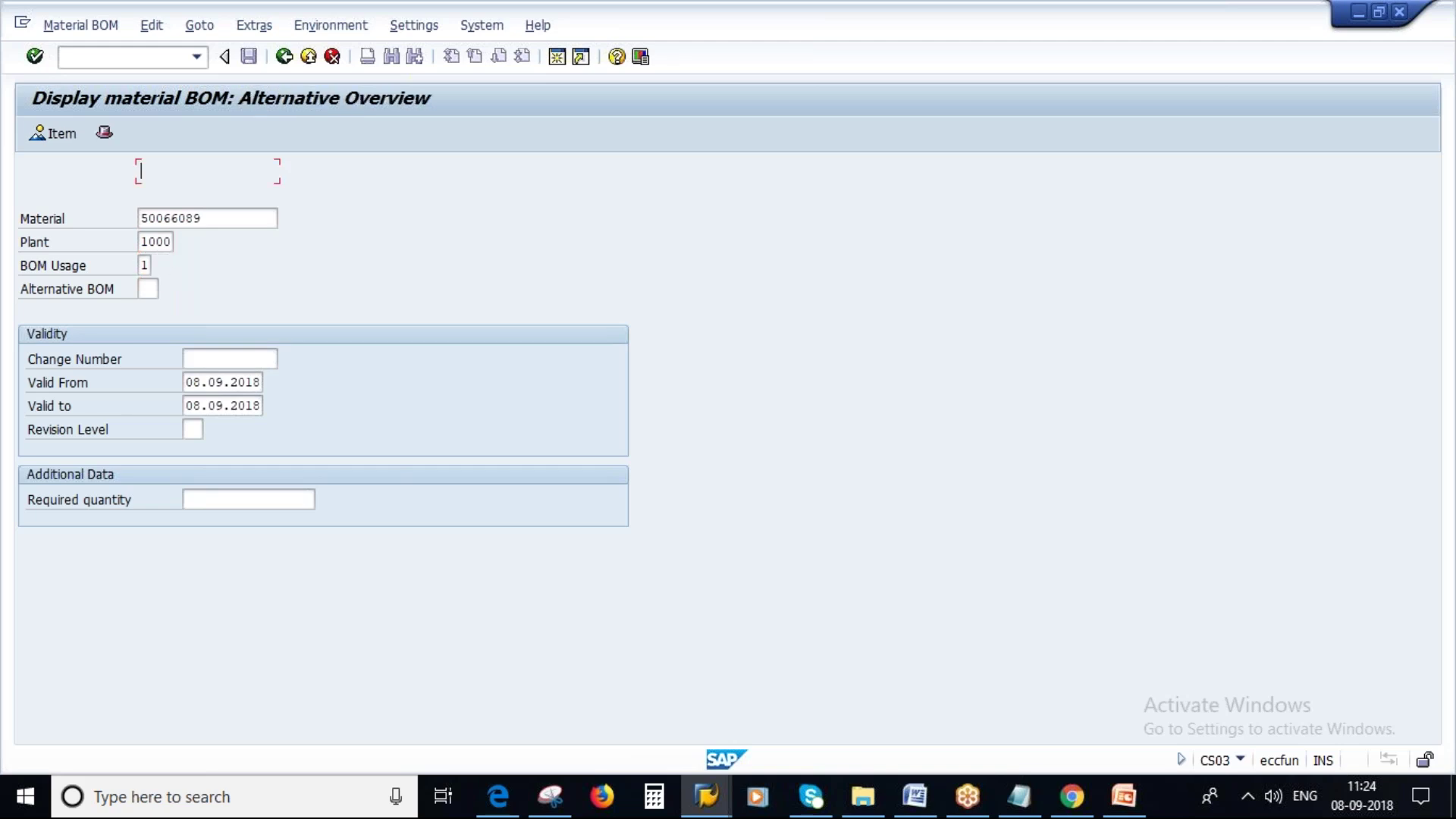
Step: Open the items of alternative BOM 1 and copy the Empty Bottle - 1 L component number, 50065607, into Notepad
click(55, 303)
click(47, 136)
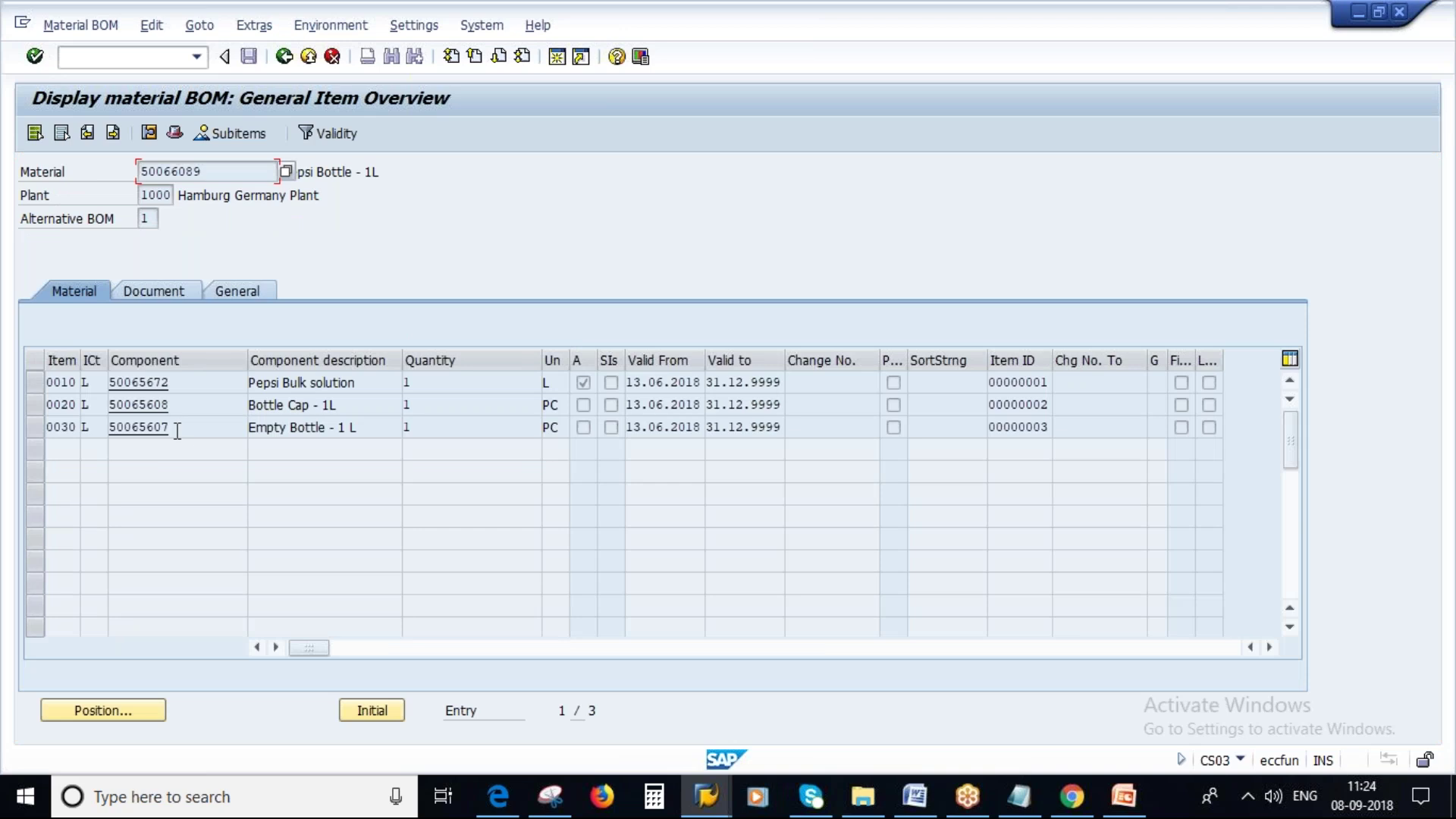
click(178, 426)
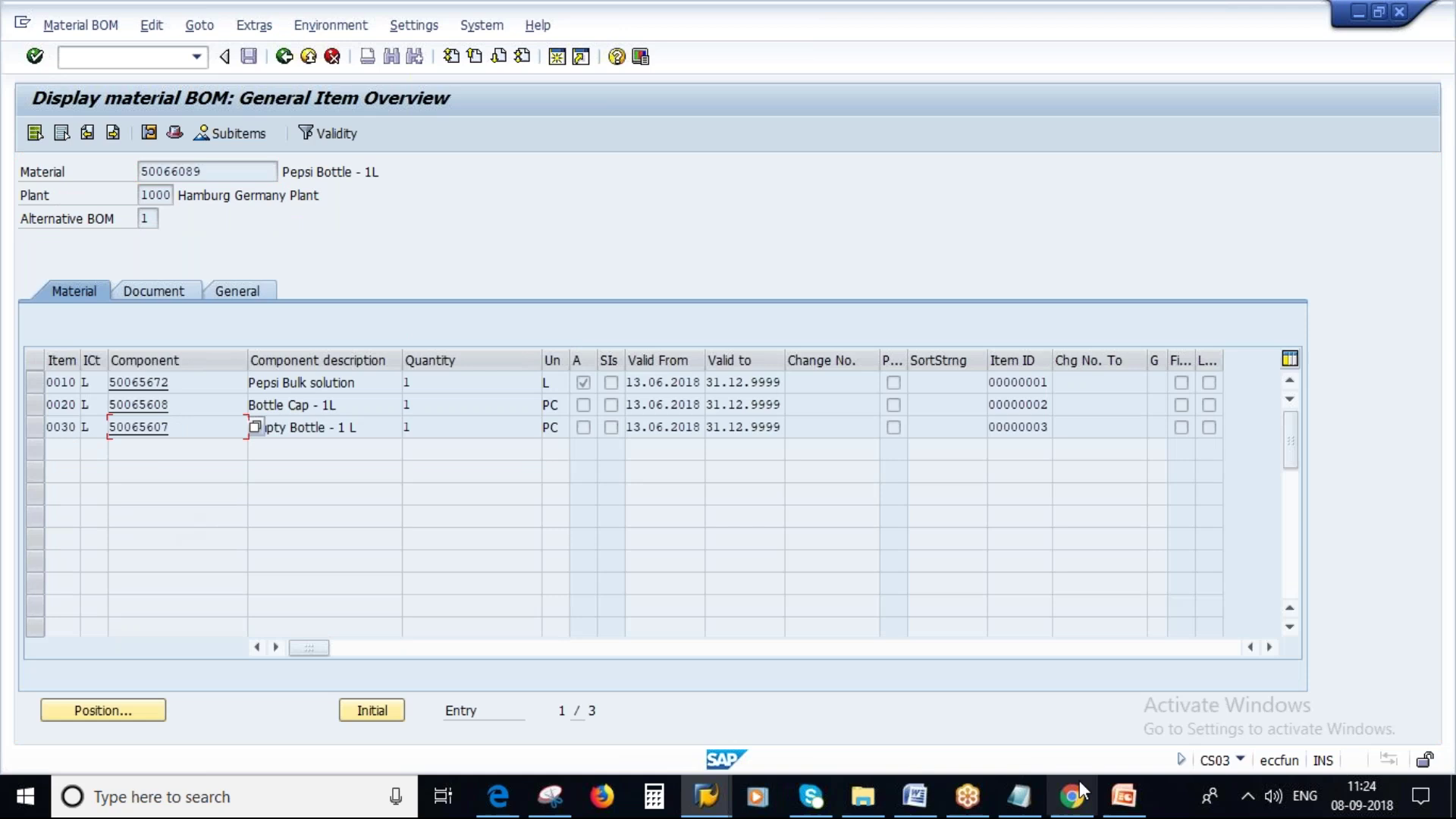
click(1019, 796)
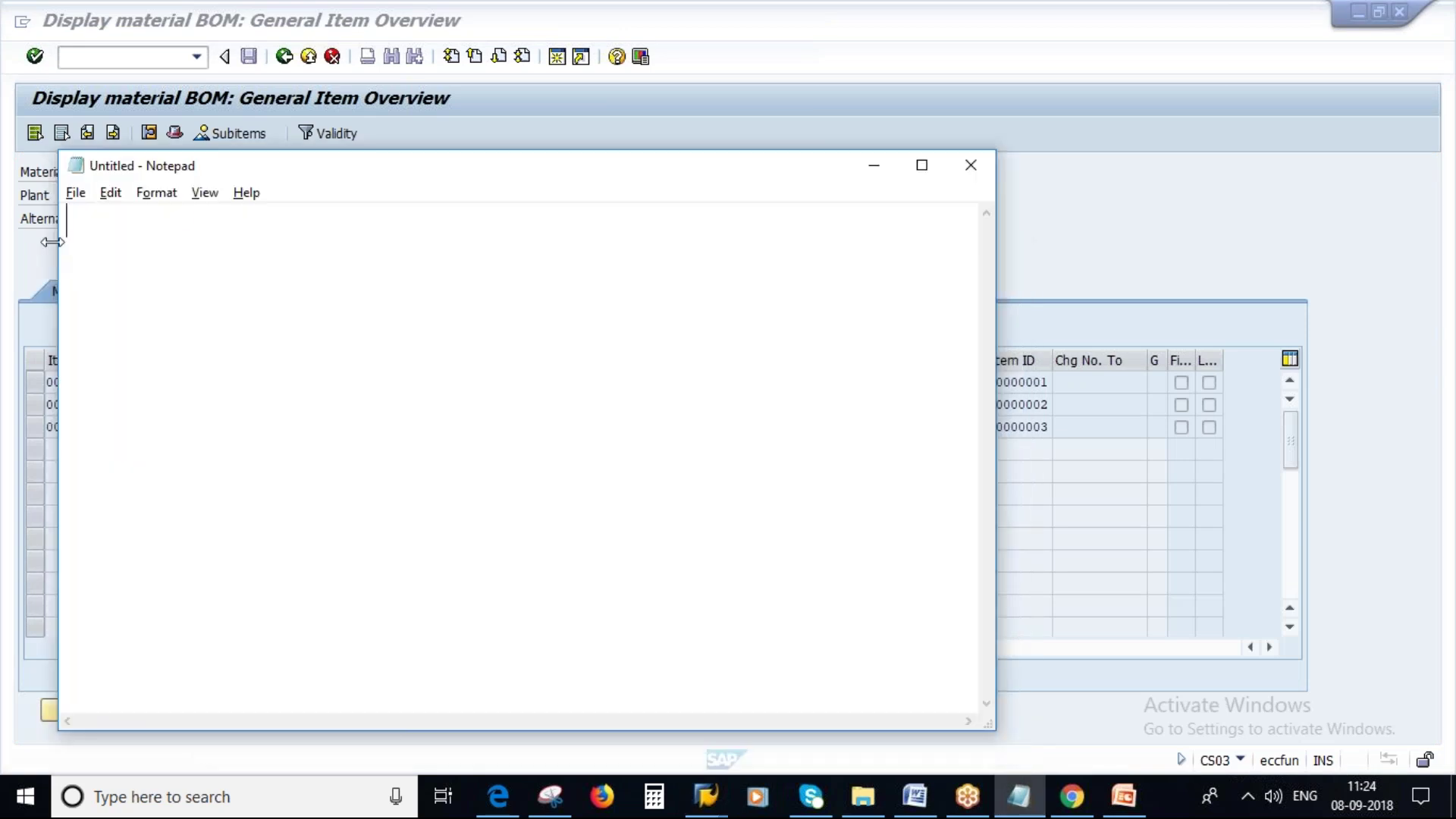
text(50065607)
click(875, 164)
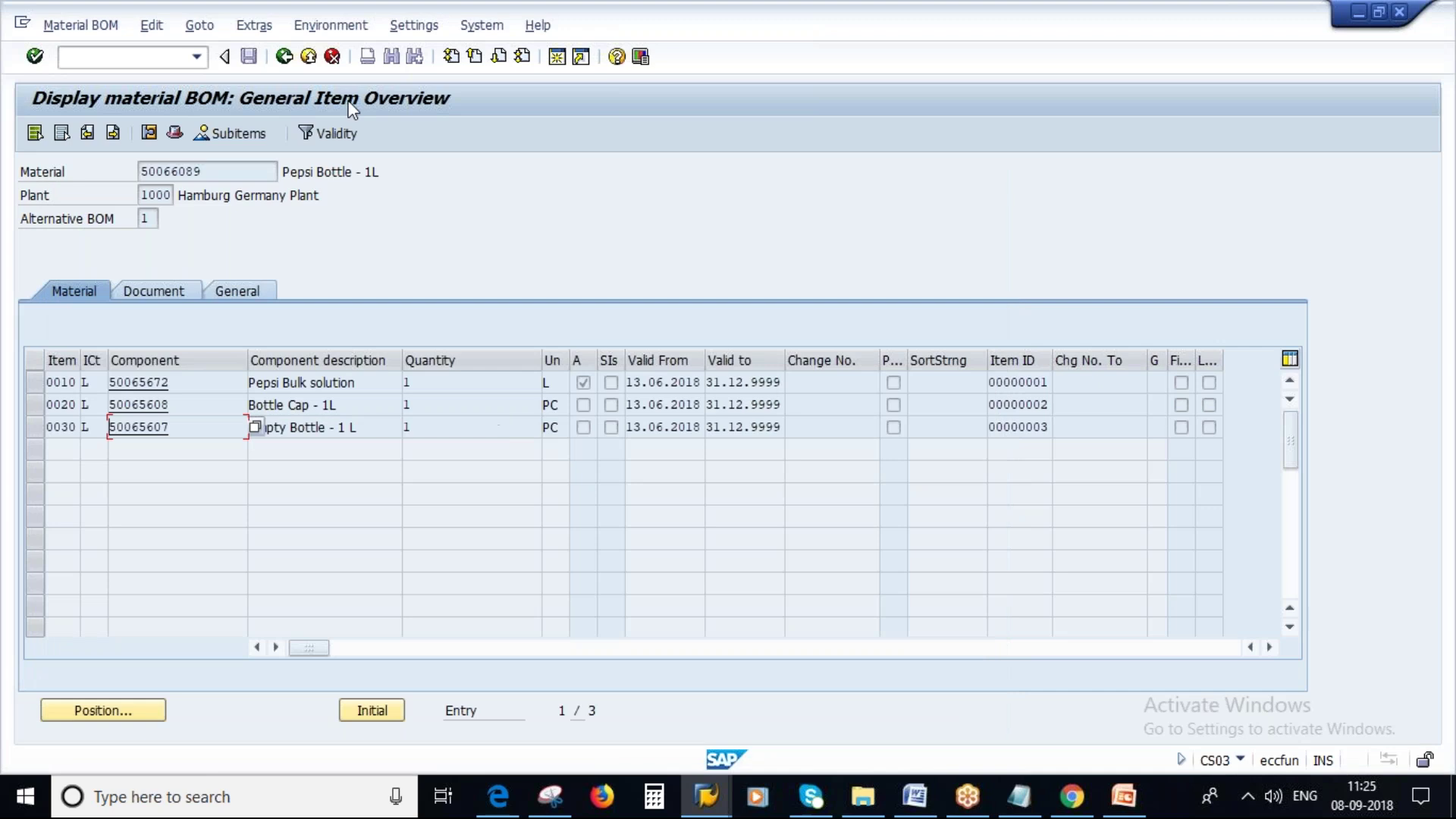
Step: Leave the BOM display and start an info record (ME11) for vendor Plus Chemicals Pvt.Ltd and material 50065607
click(283, 57)
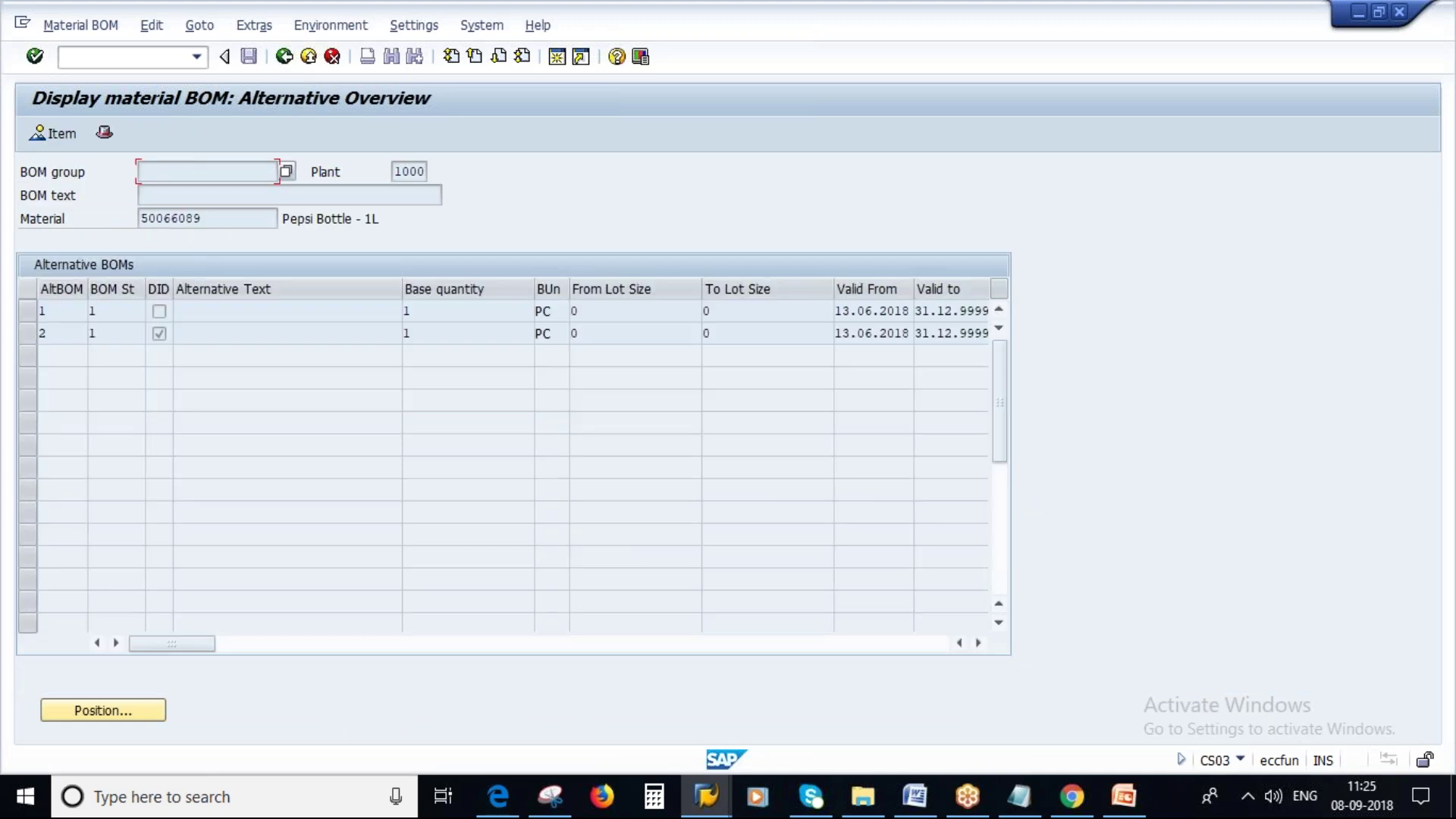
click(283, 58)
click(284, 58)
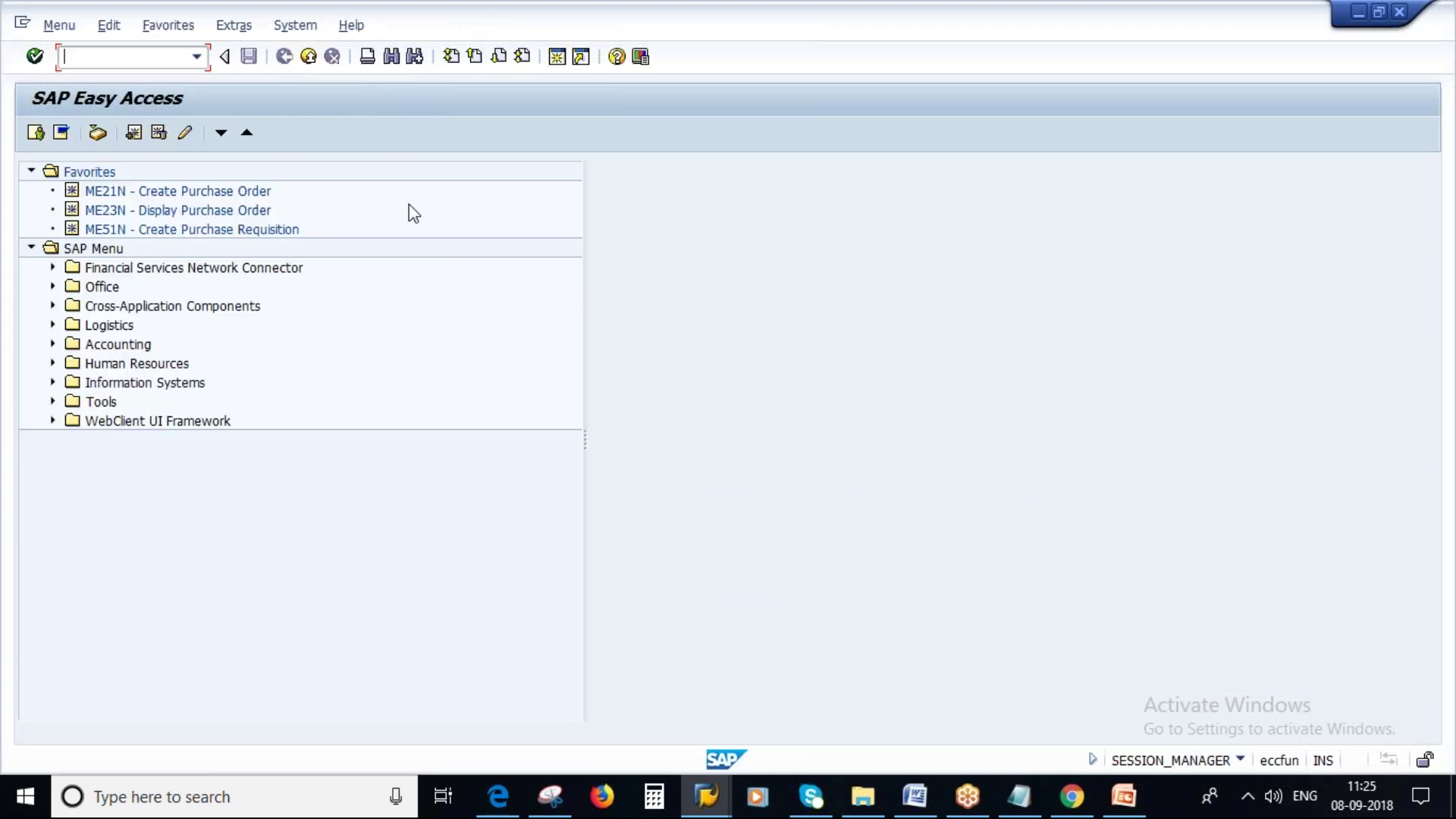
text(me11)
key(Return)
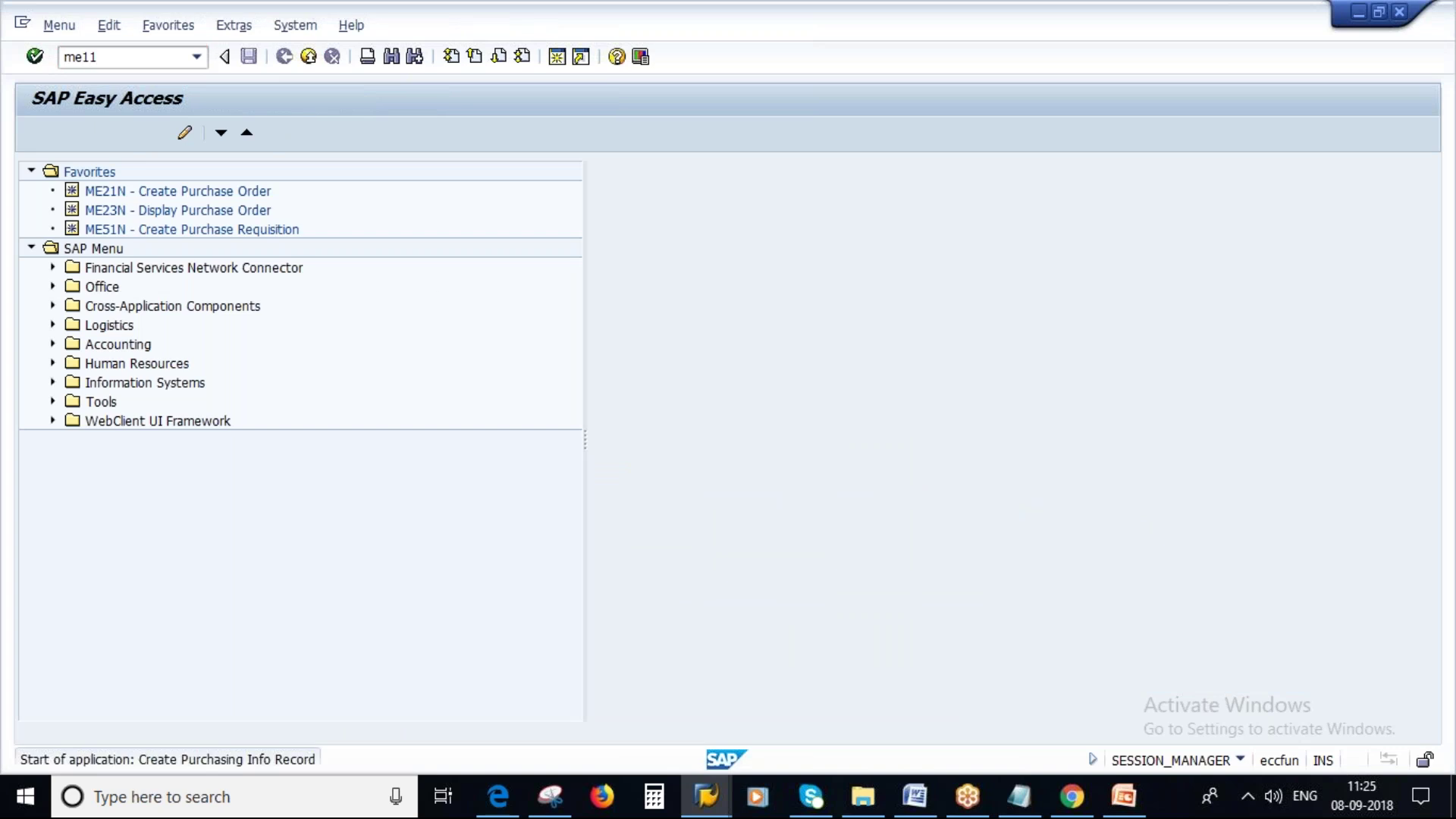
text(1)
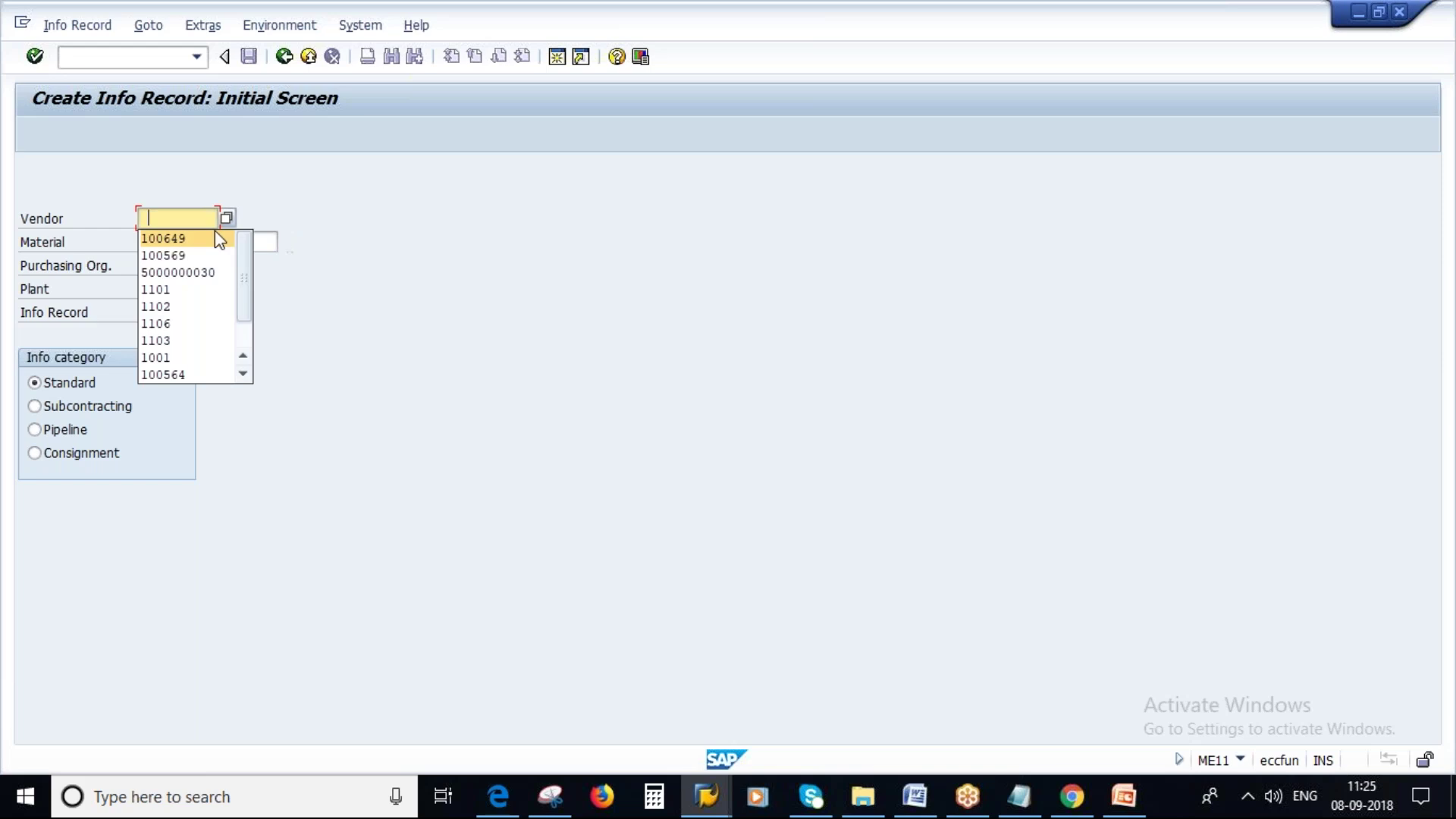
click(156, 231)
drag(250, 243, 97, 220)
text(50065607)
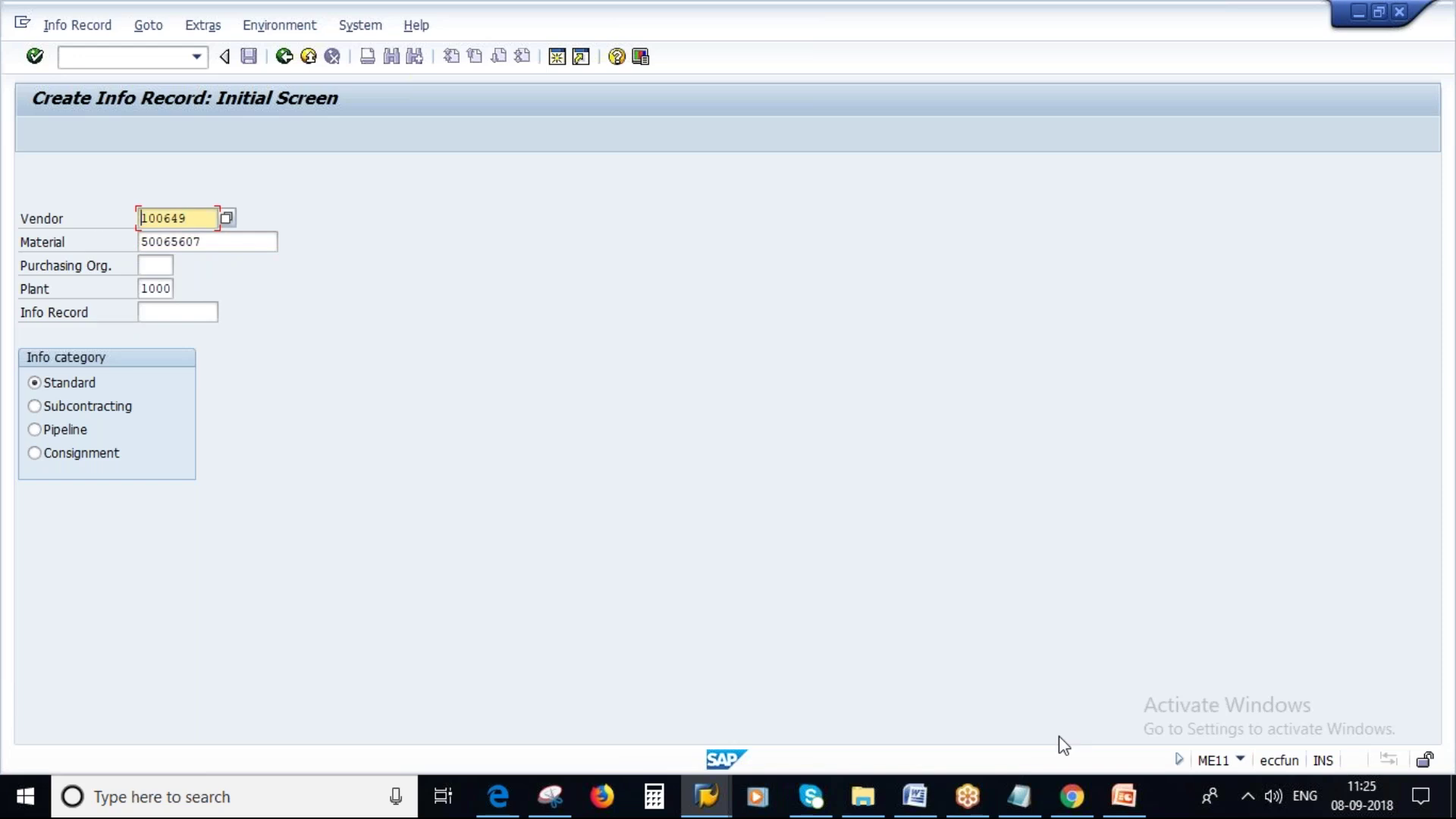
Step: Add the vendor number to the Notepad notes and label the existing number as Material
click(1018, 796)
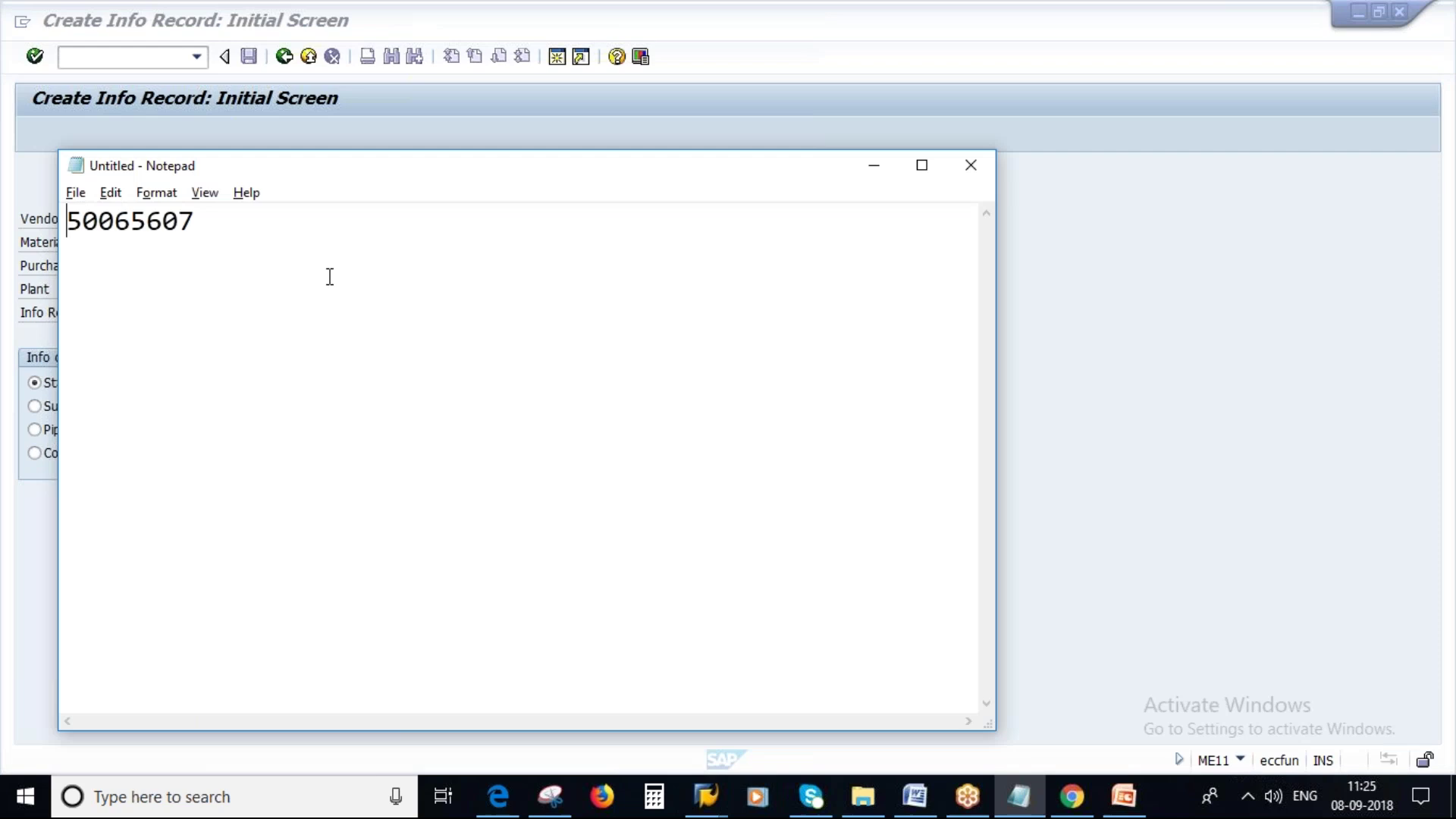
text(Vendor  -)
text(100649)
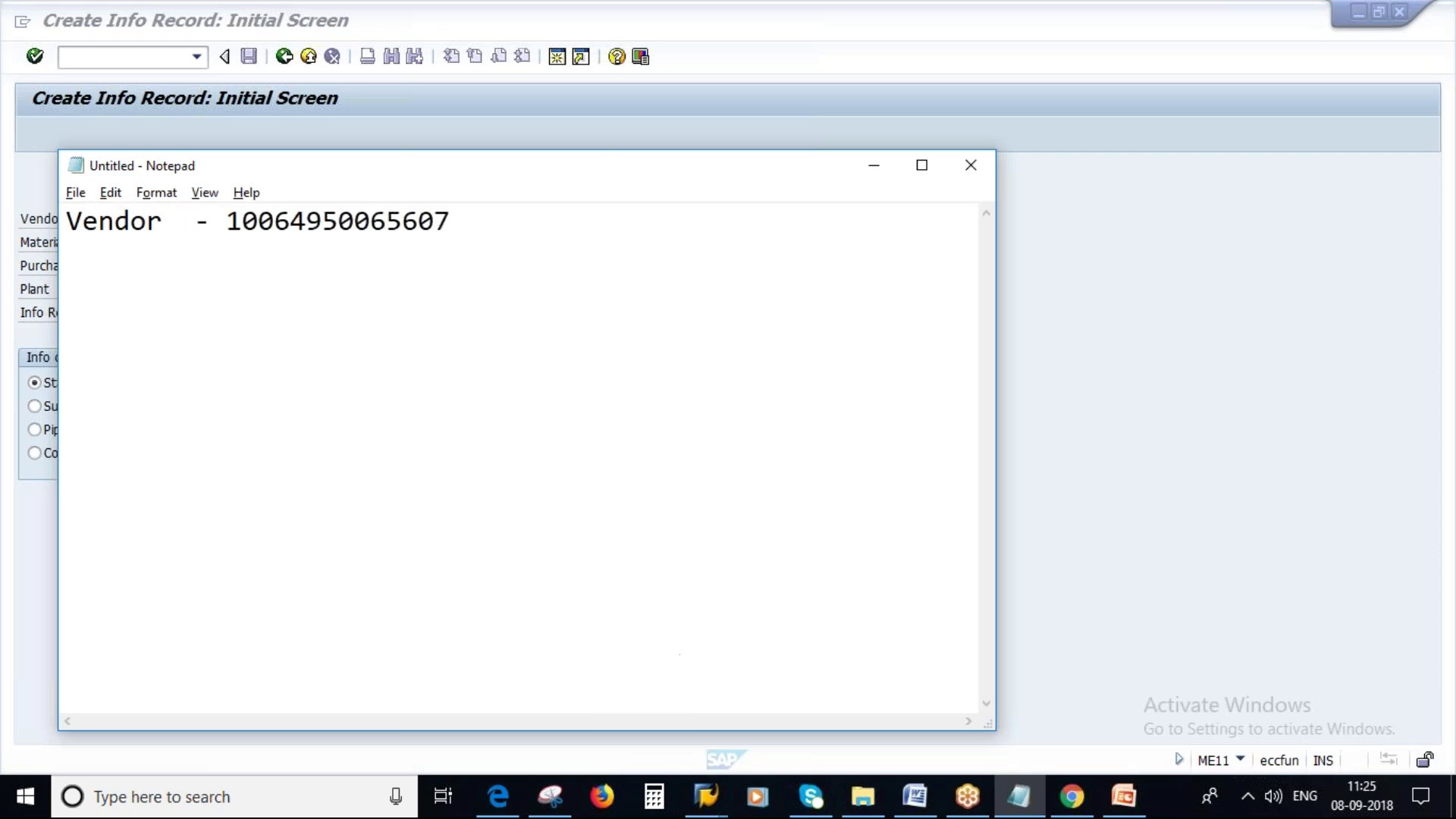
key(Return)
key(Caps_Lock)
text(M)
key(Caps_Lock)
text(aterial -)
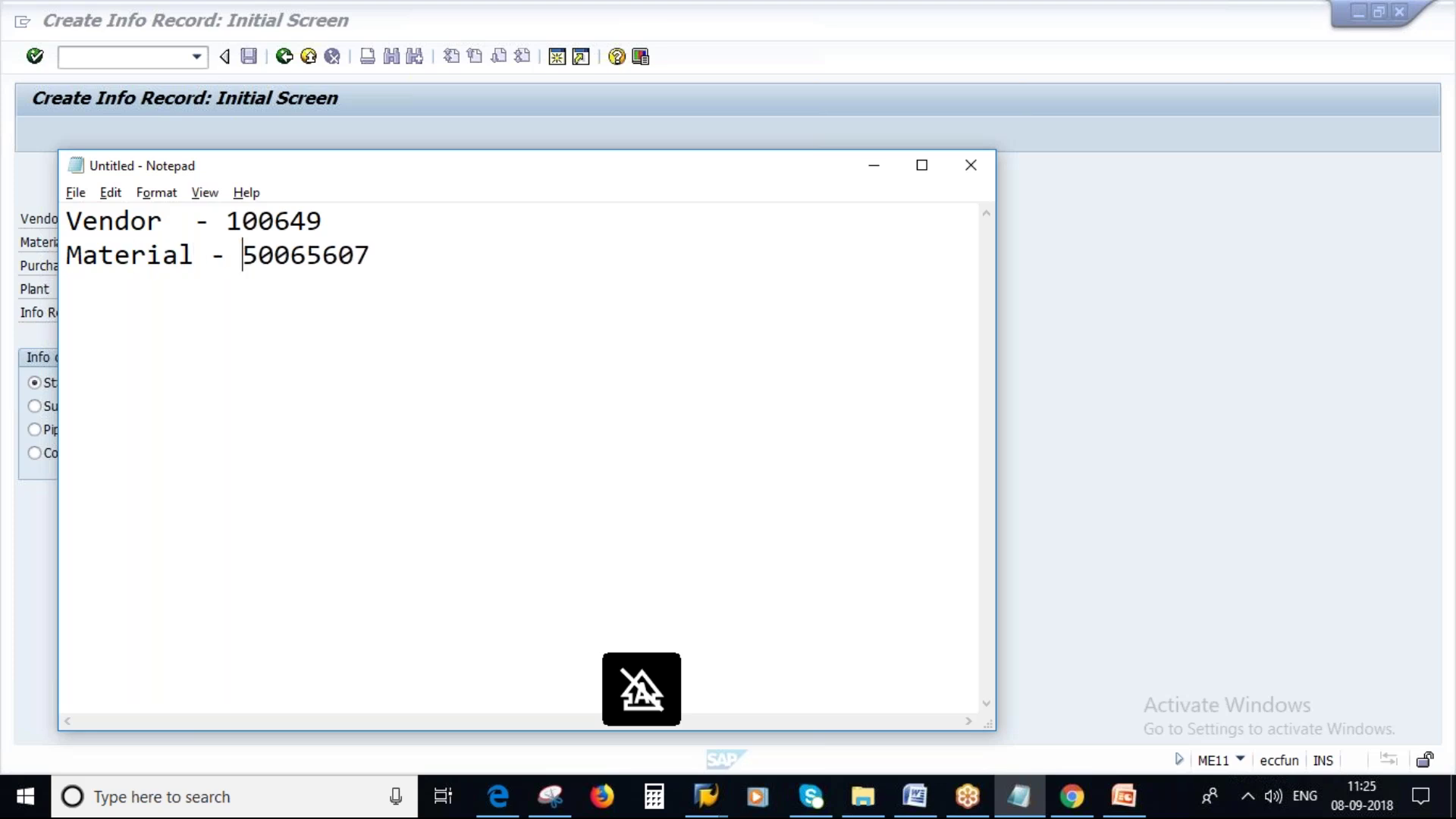
Step: Back in SAP, set the info record's purchasing organization to 1000 and its category to Consignment, and continue to the general data
key(alt+Tab)
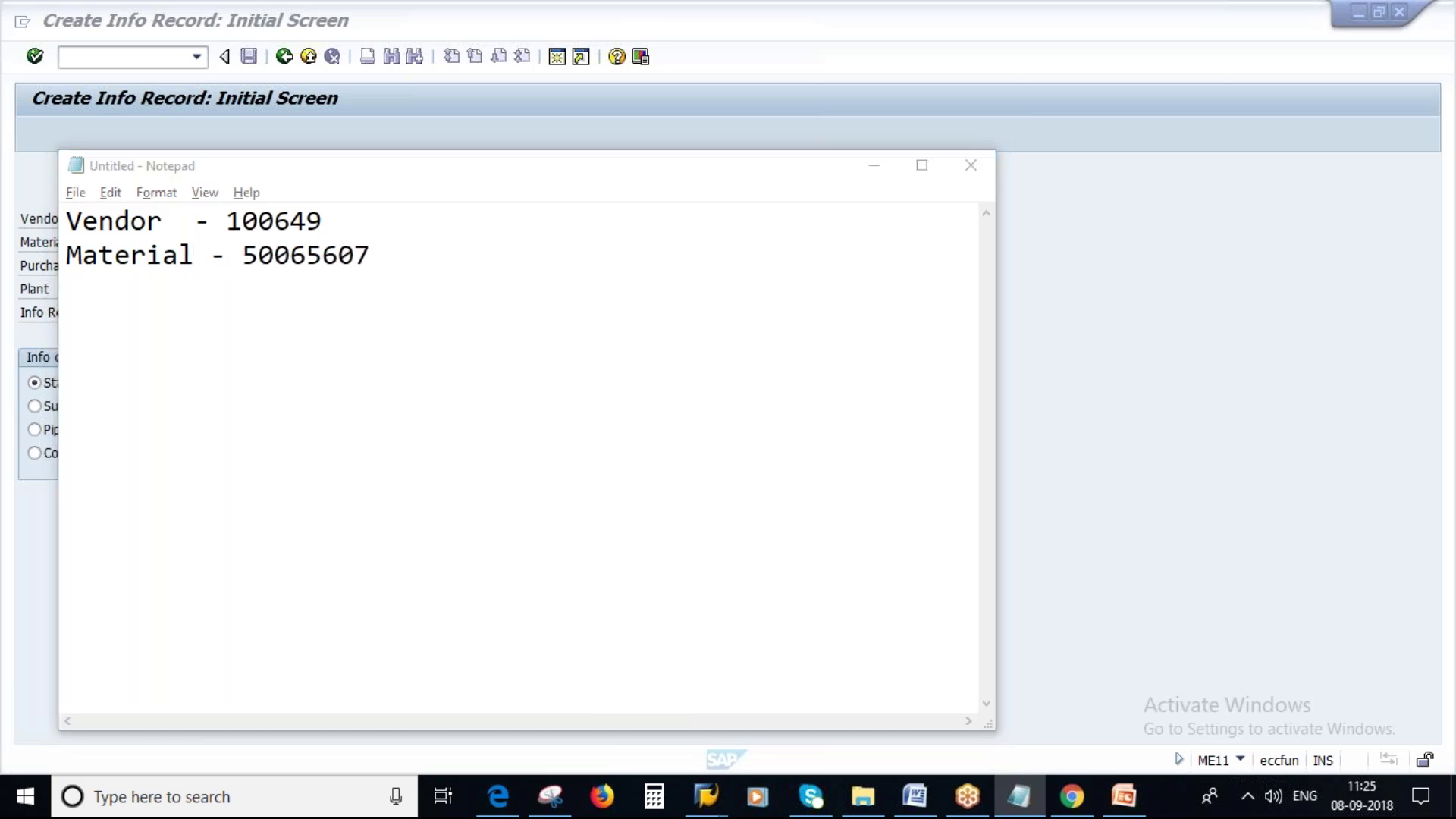
key(Tab)
key(Tab)
text(1000)
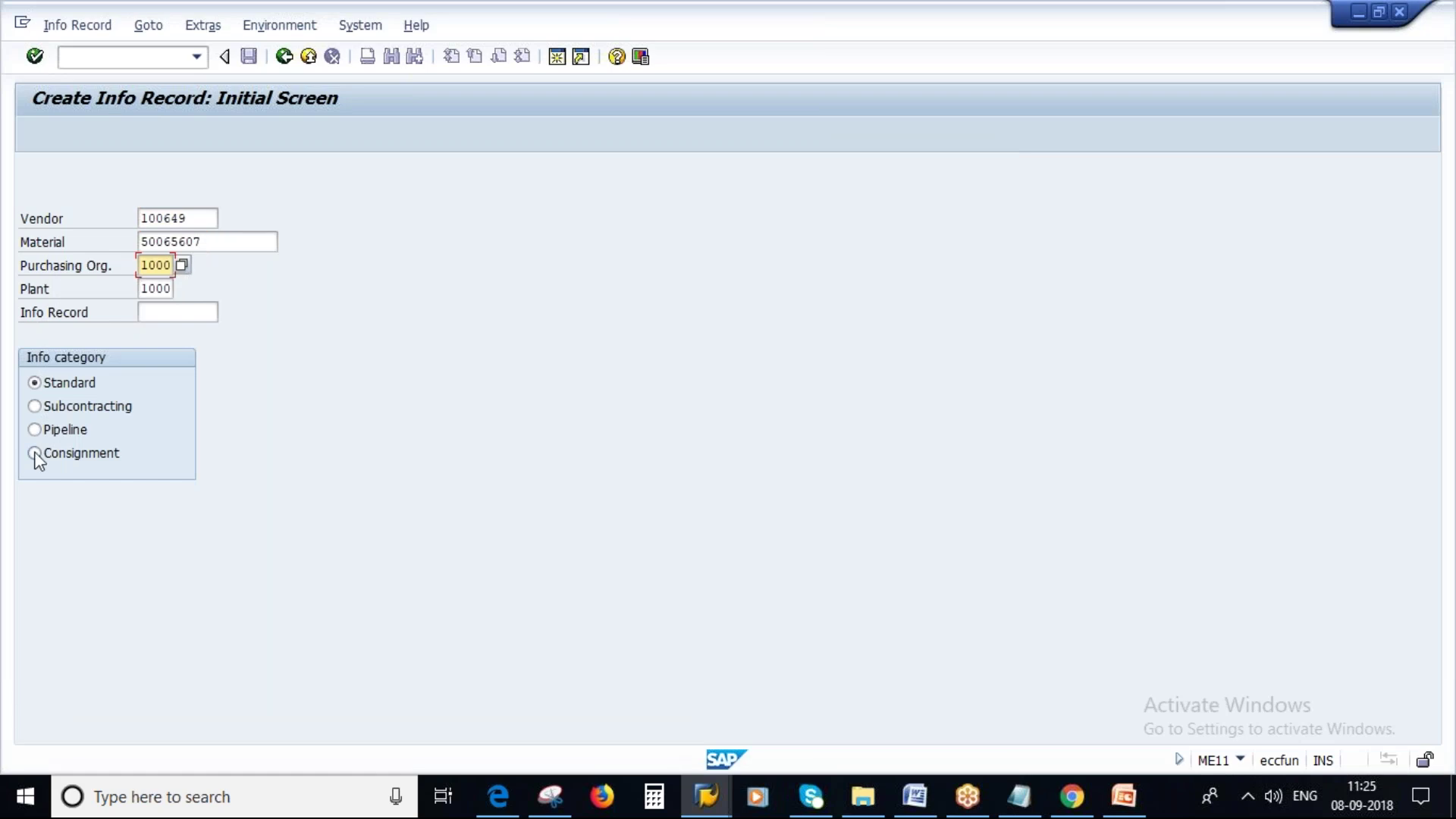
click(36, 452)
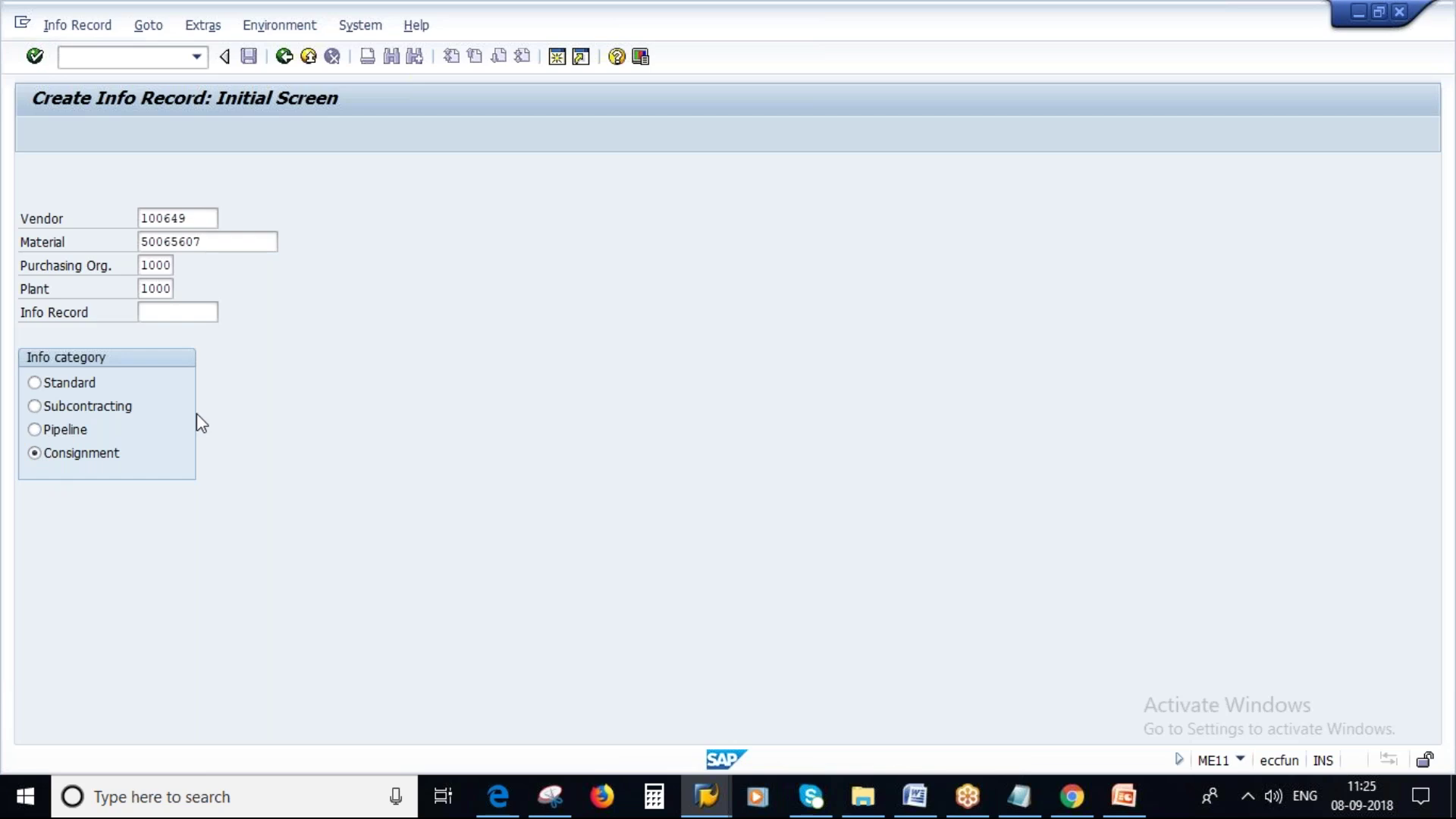
key(Return)
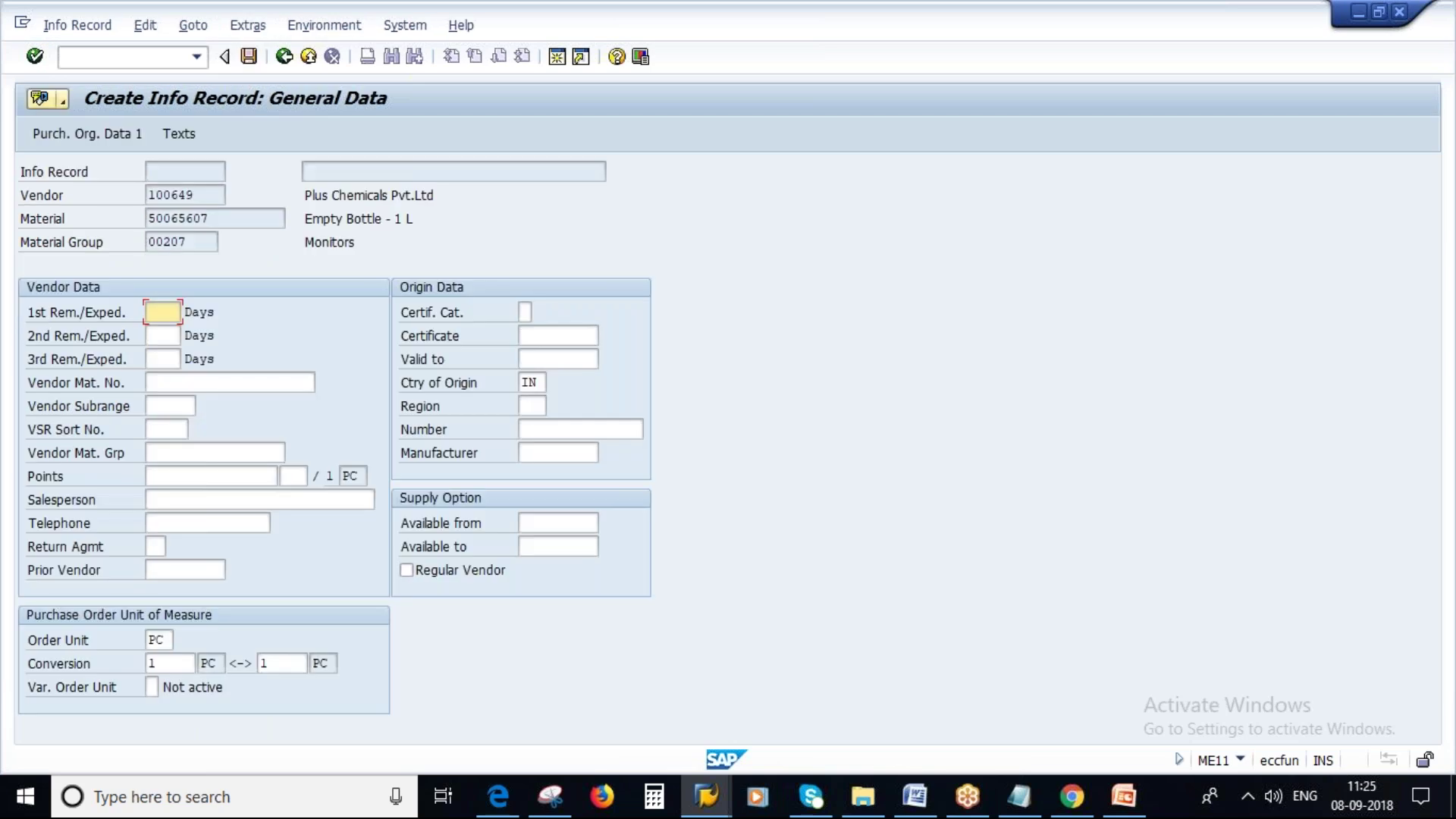
Step: Set the net price to 8 INR per PC in the purchasing organization data and view the gross price condition
click(75, 135)
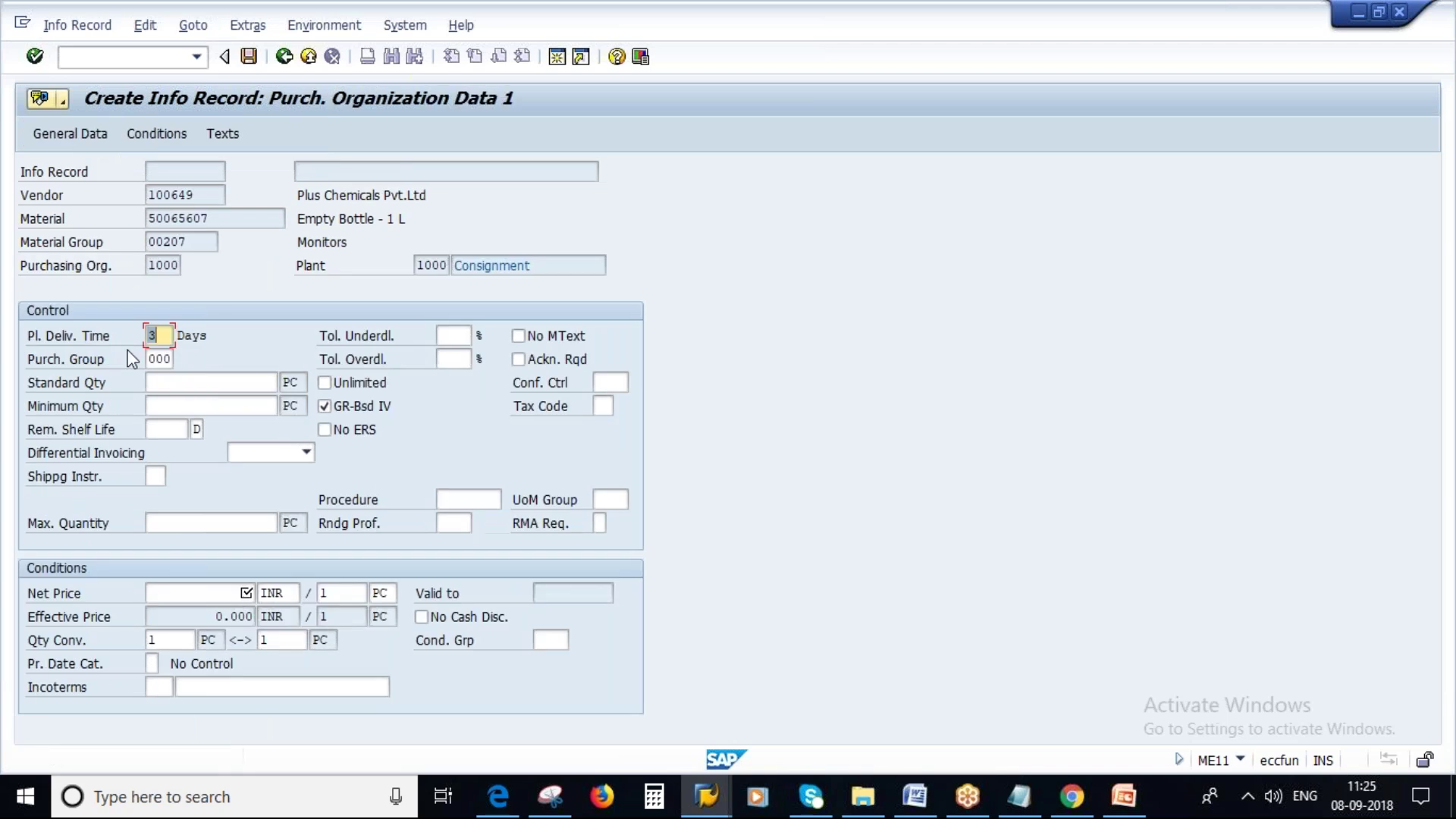
click(199, 593)
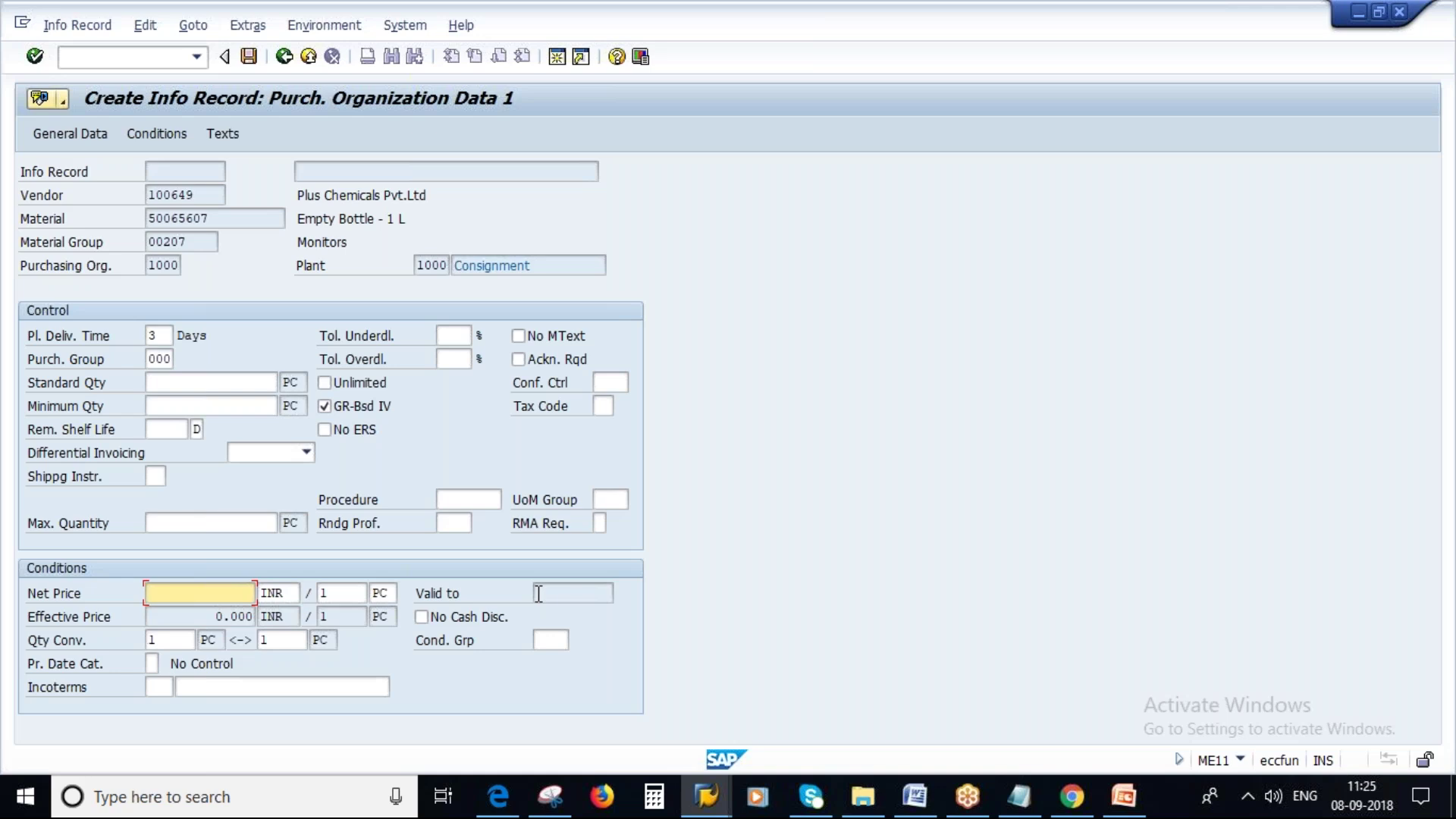
text(8)
key(Return)
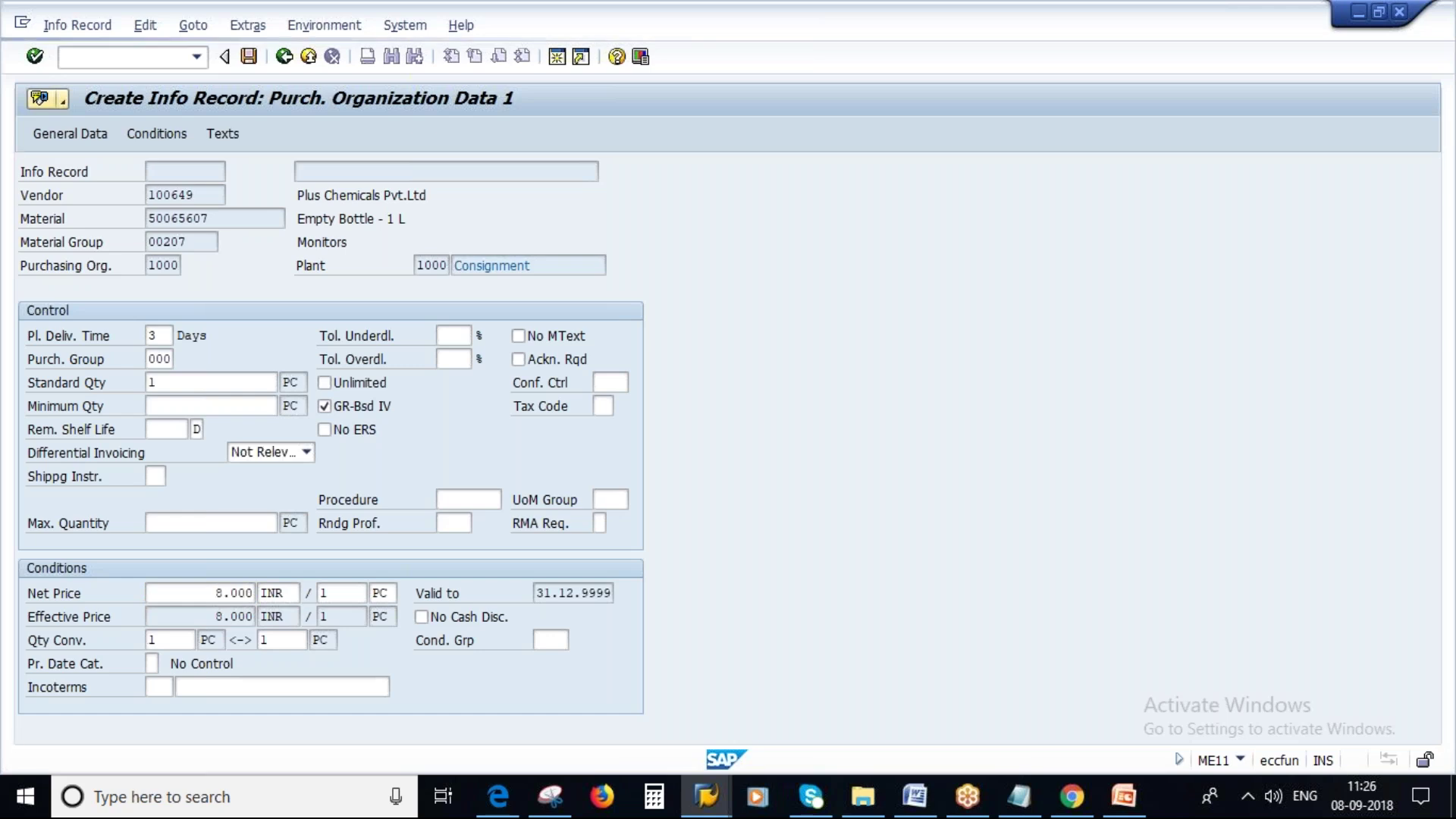
key(F8)
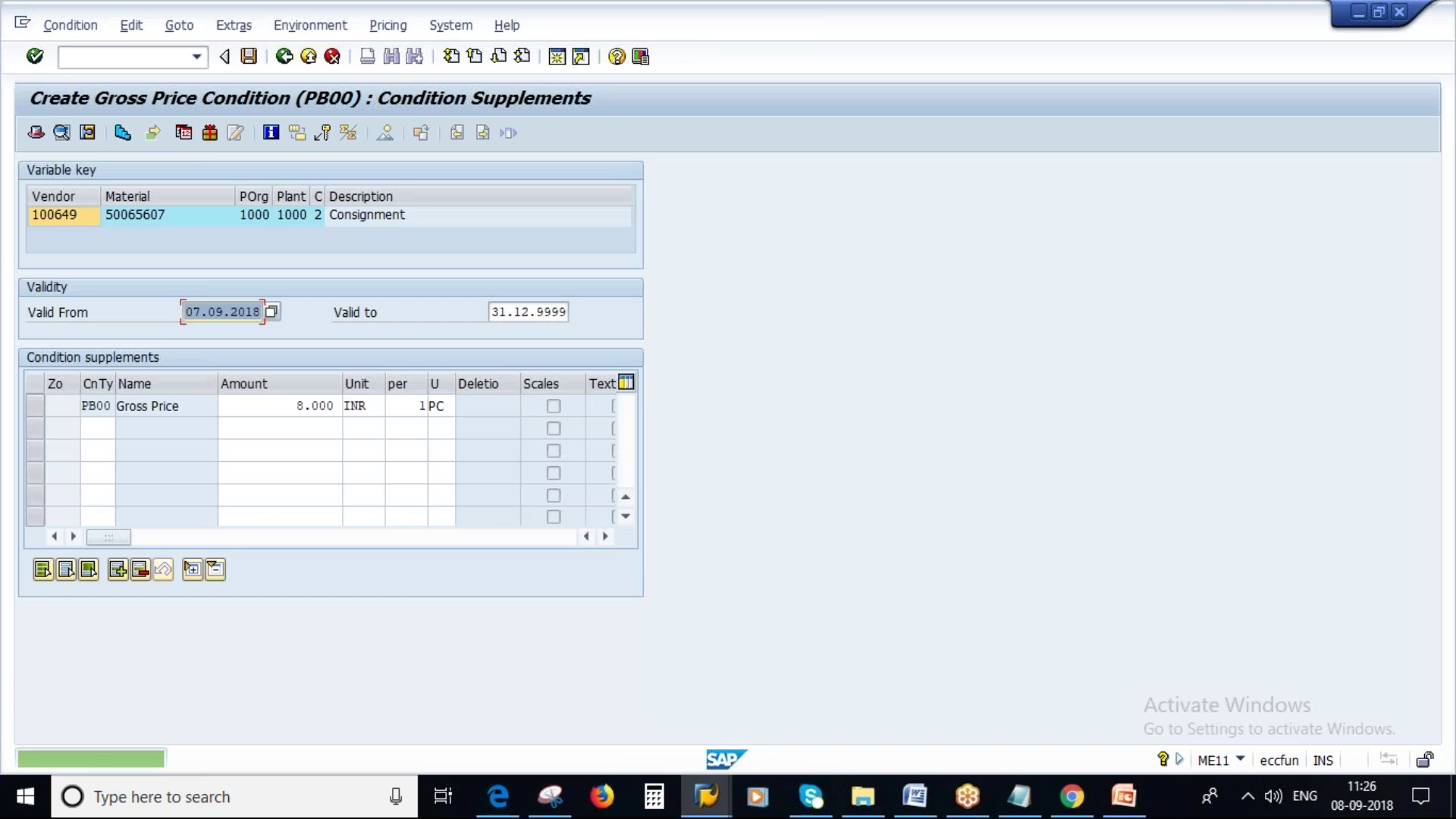
click(284, 58)
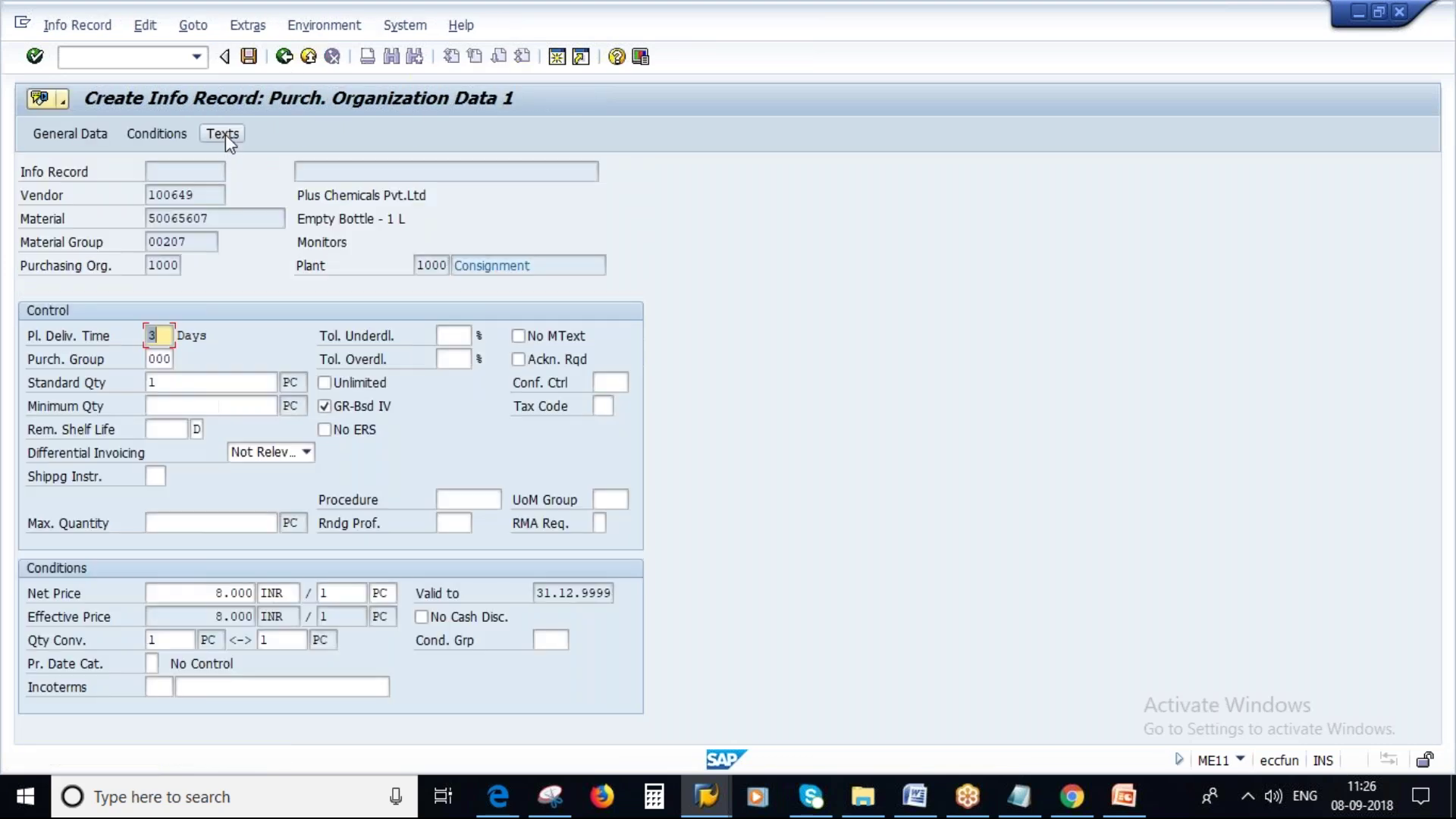
Step: Add an info memo stating who created the record for the weekend batch, save the info record and return to SAP Easy Access
click(224, 134)
text(This is created for weekend batch b)
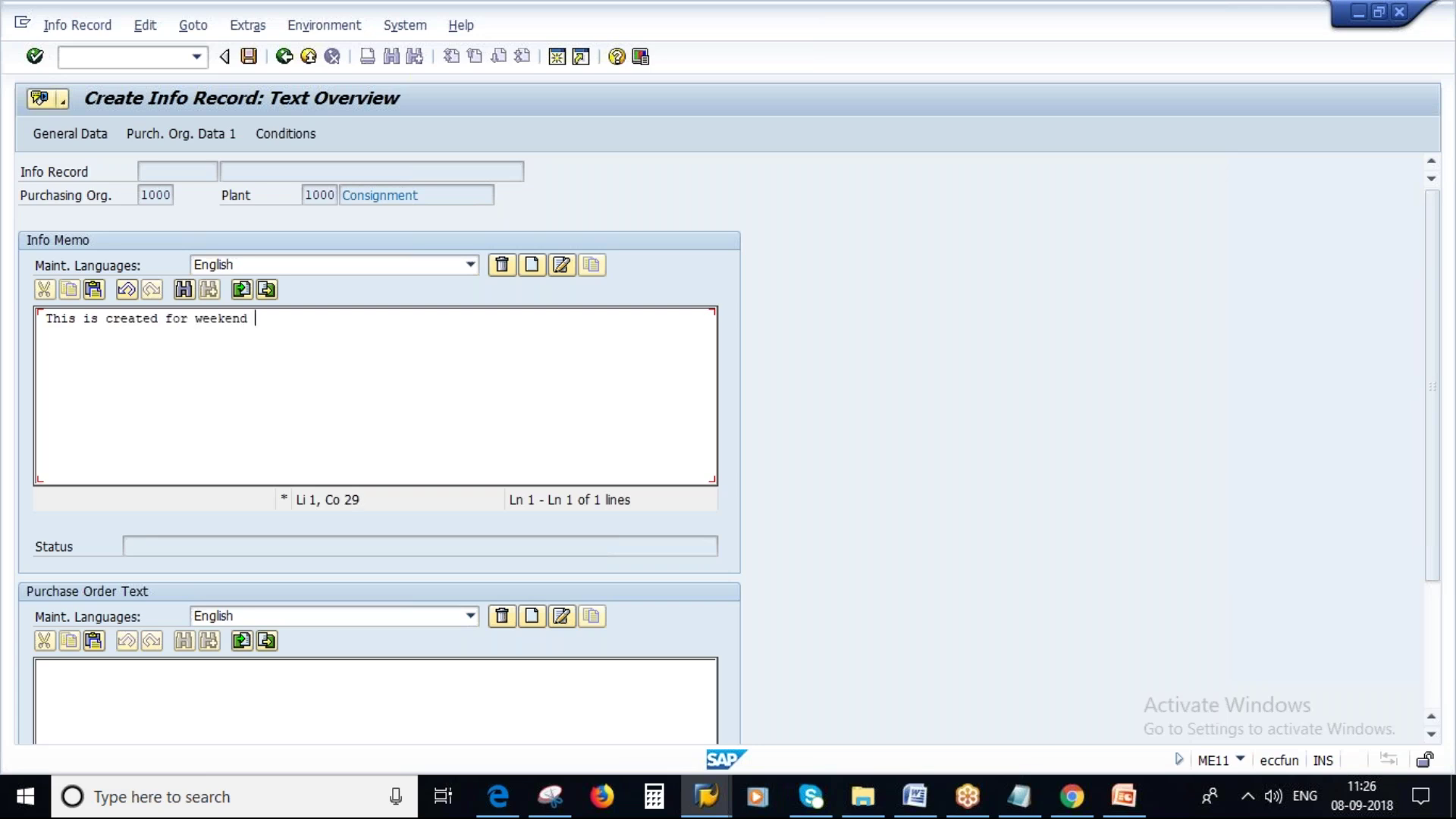
text(y a)
key(BackSpace)
text(Savan)
click(284, 57)
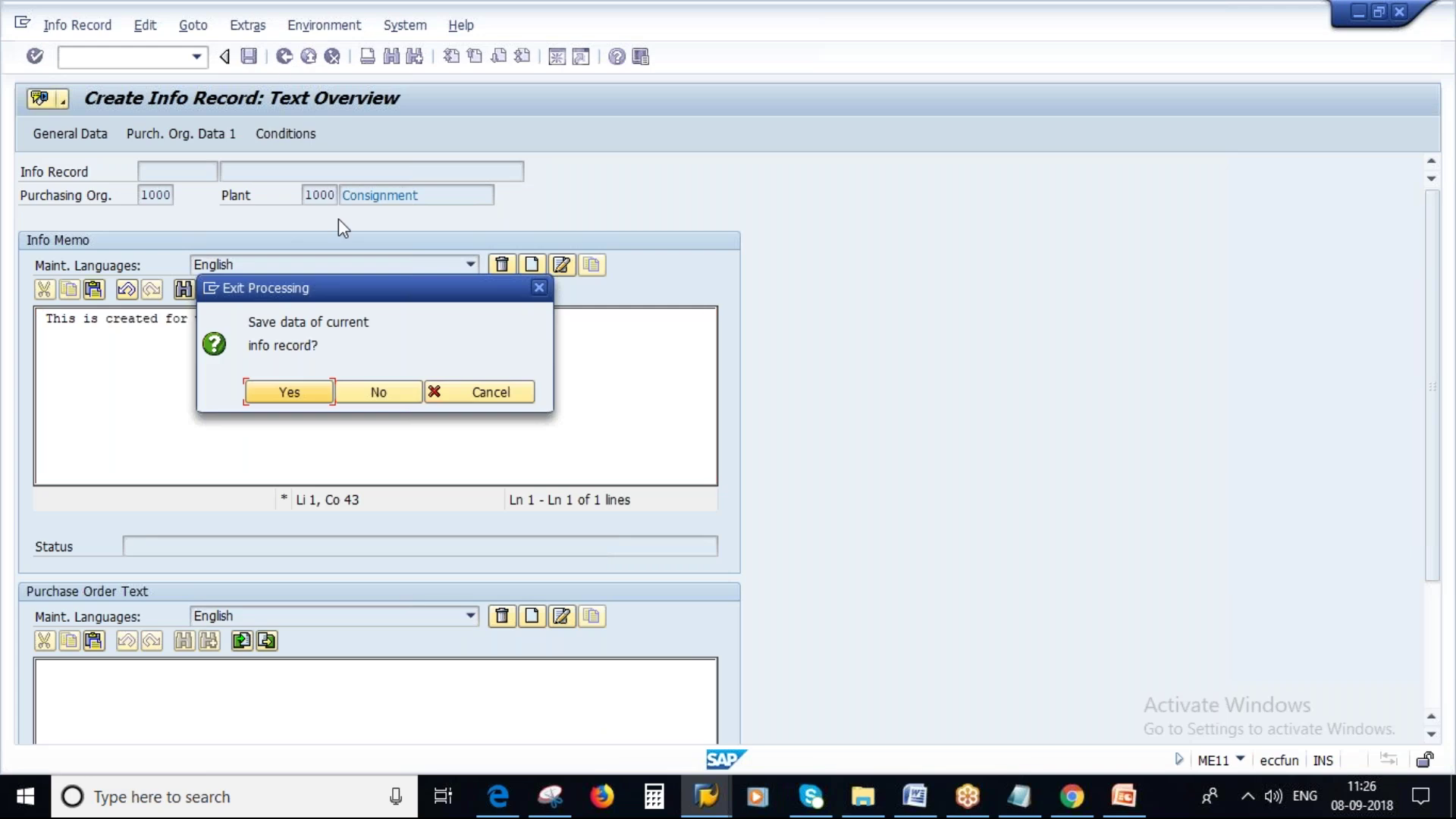
key(Return)
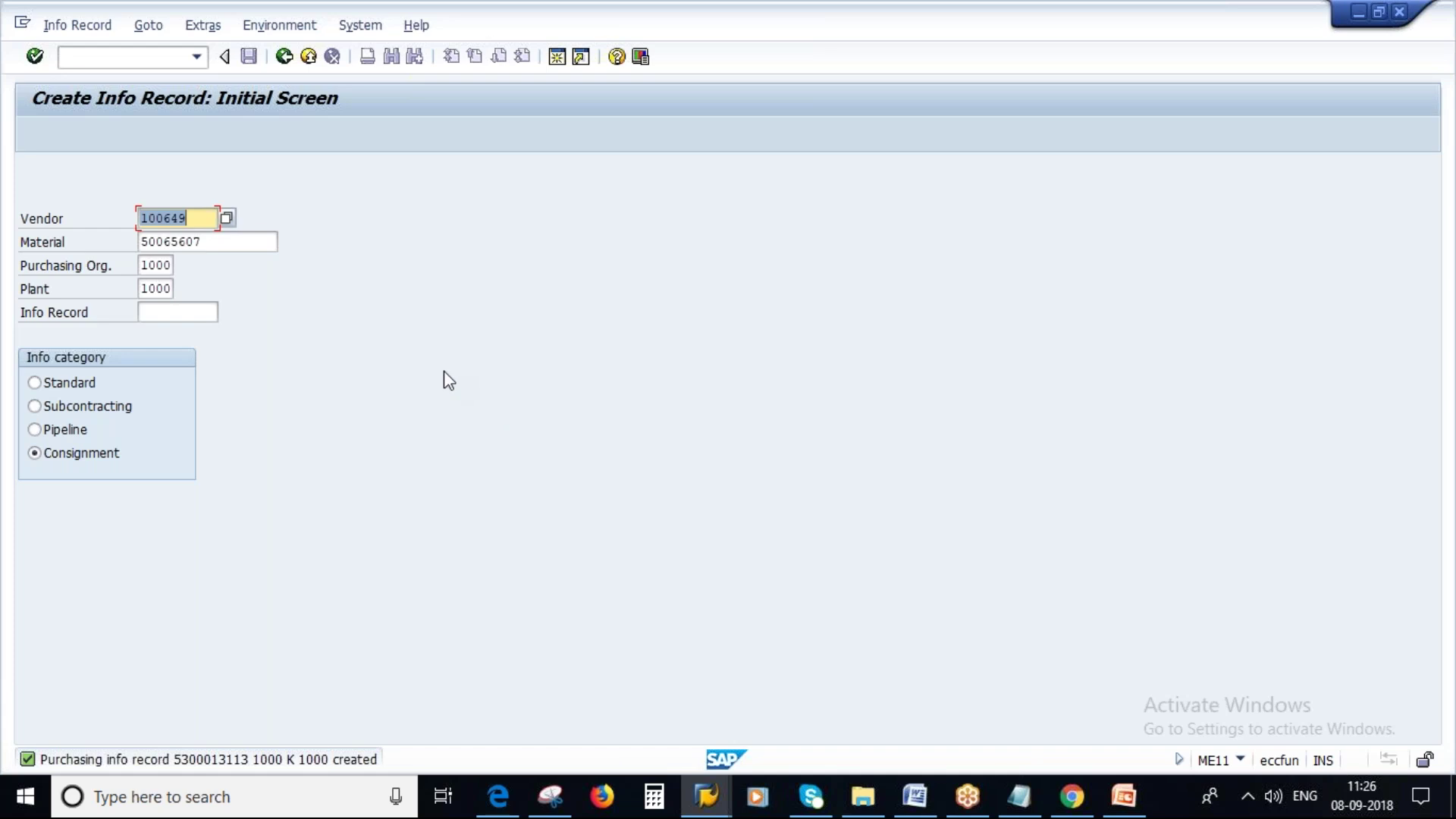
click(284, 56)
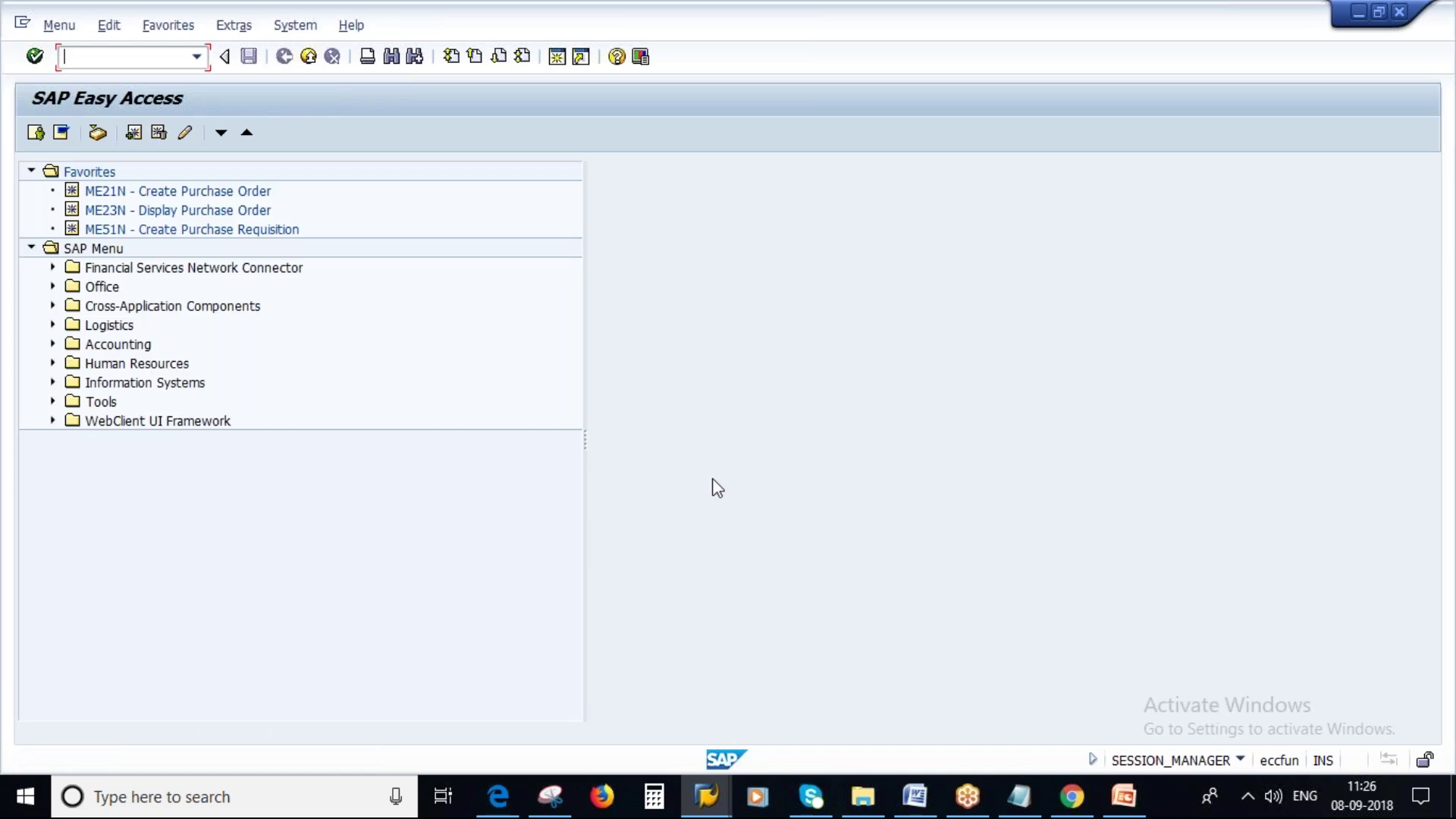
Step: In the Notepad notes, add the line "Create Consignment Purchase Order" below the material entry, leaving blank lines between
click(1020, 797)
click(114, 289)
key(Return)
key(Return)
text(Create)
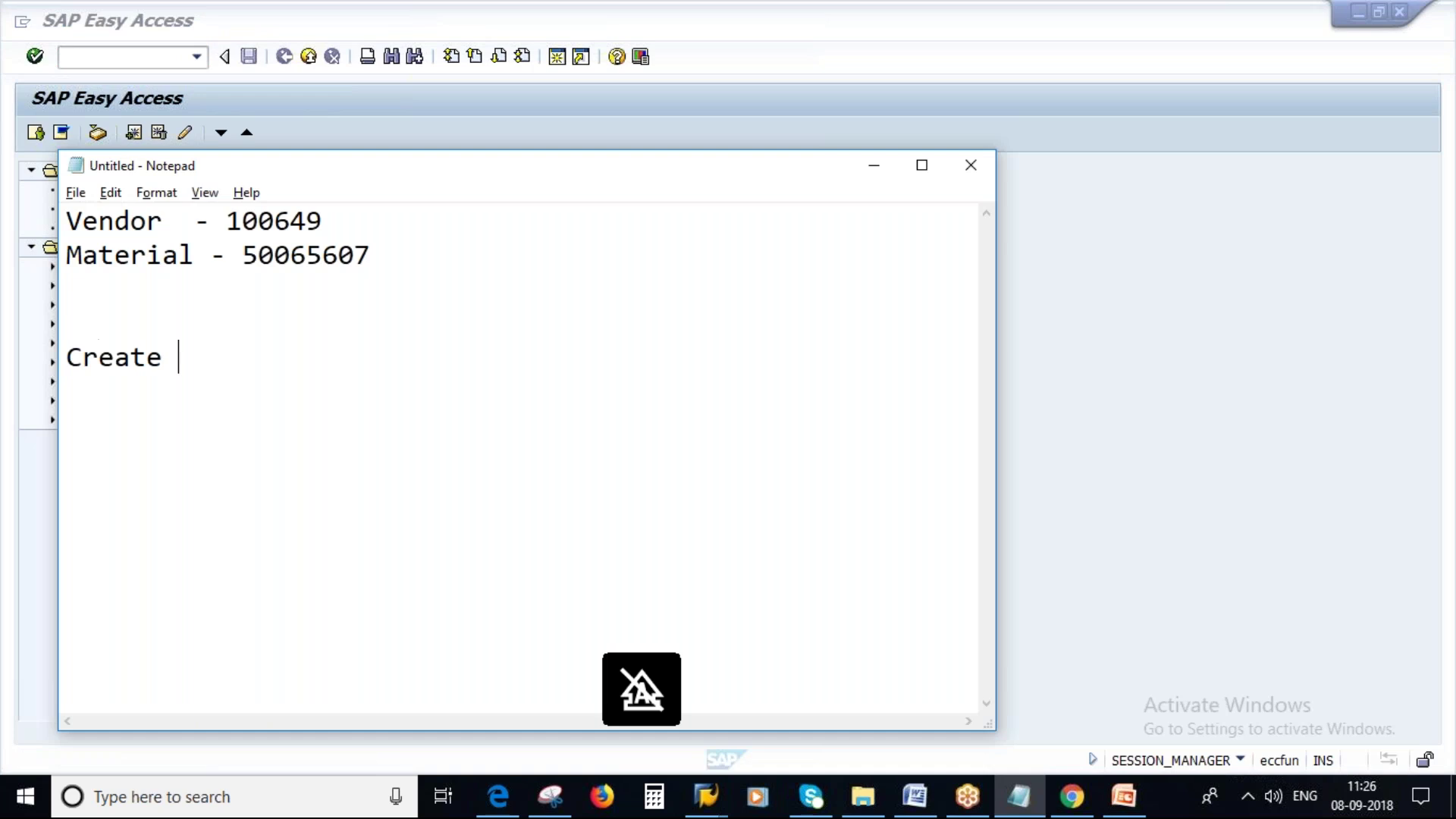
text( Consignm)
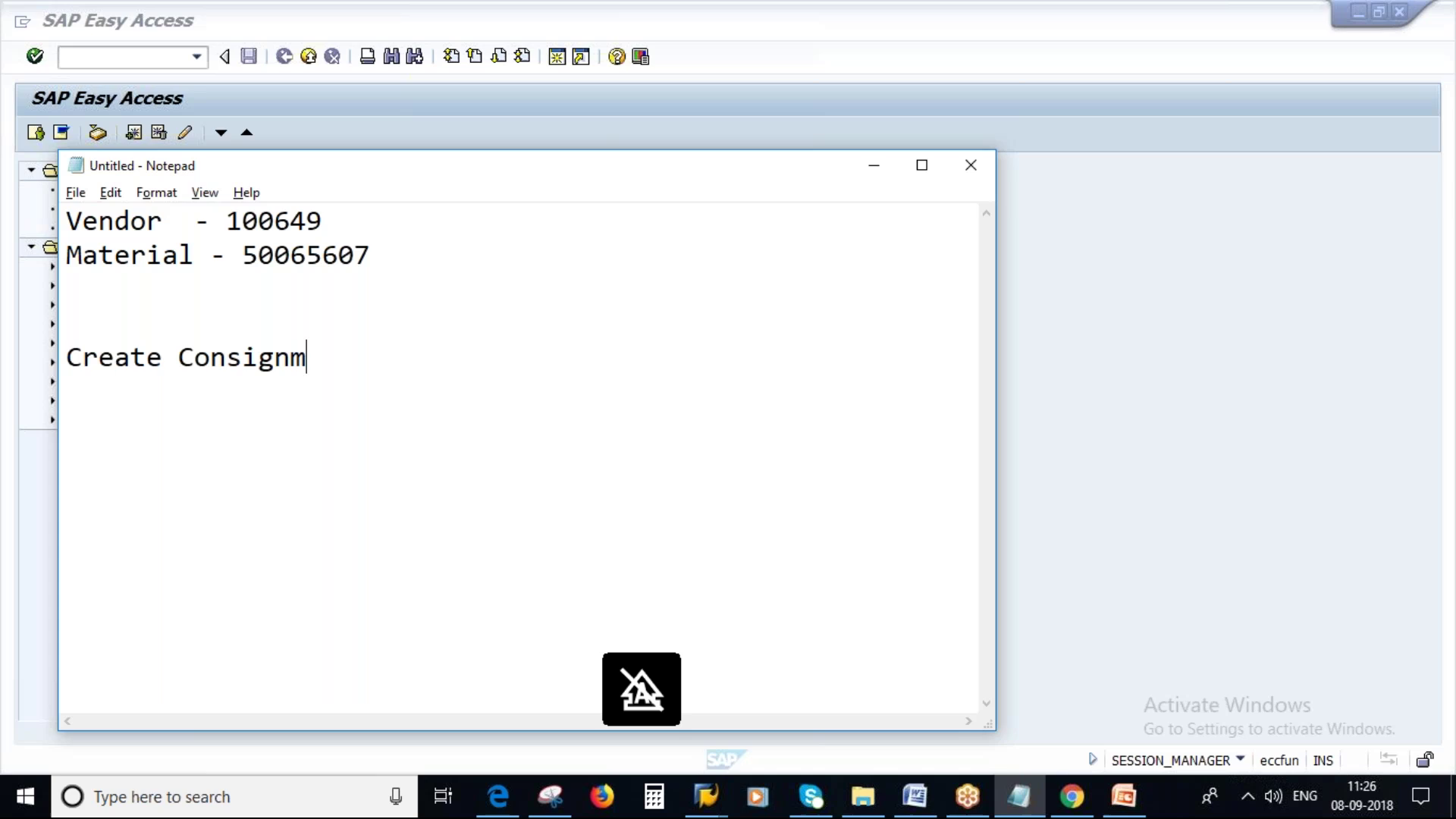
text(ebnt)
key(BackSpace)
key(BackSpace)
key(BackSpace)
text(nt)
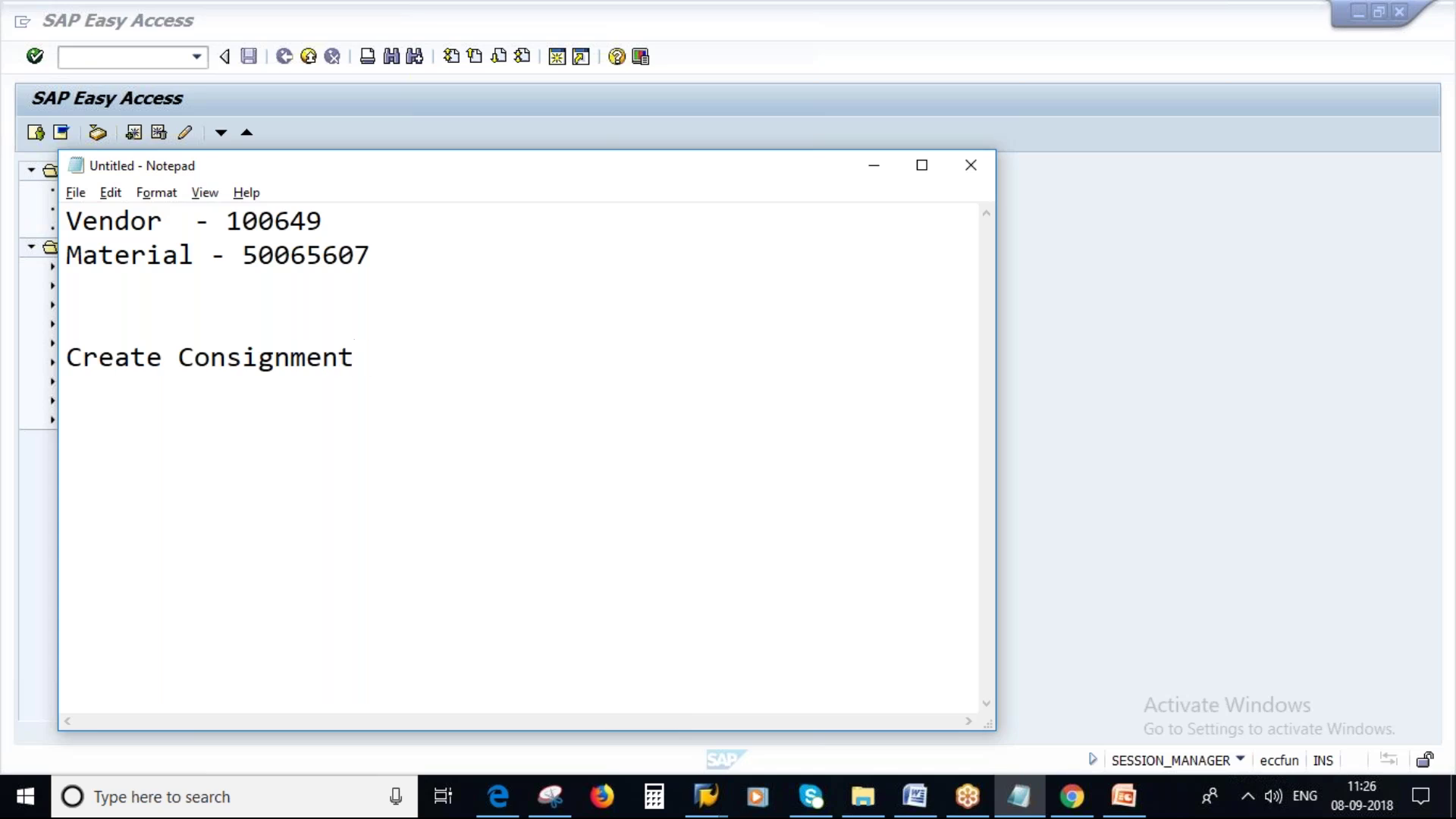
text( Purch)
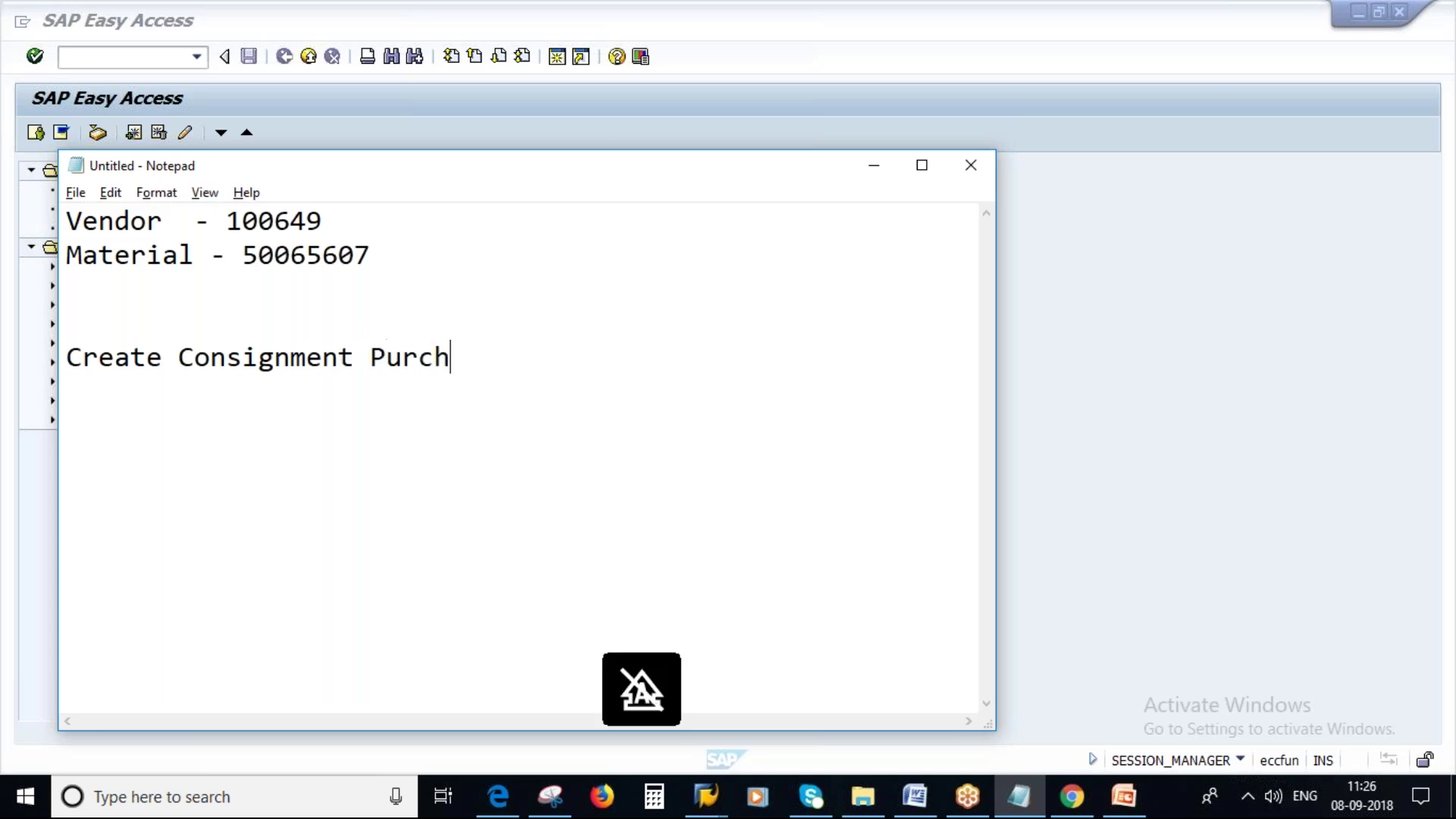
text(ase Order)
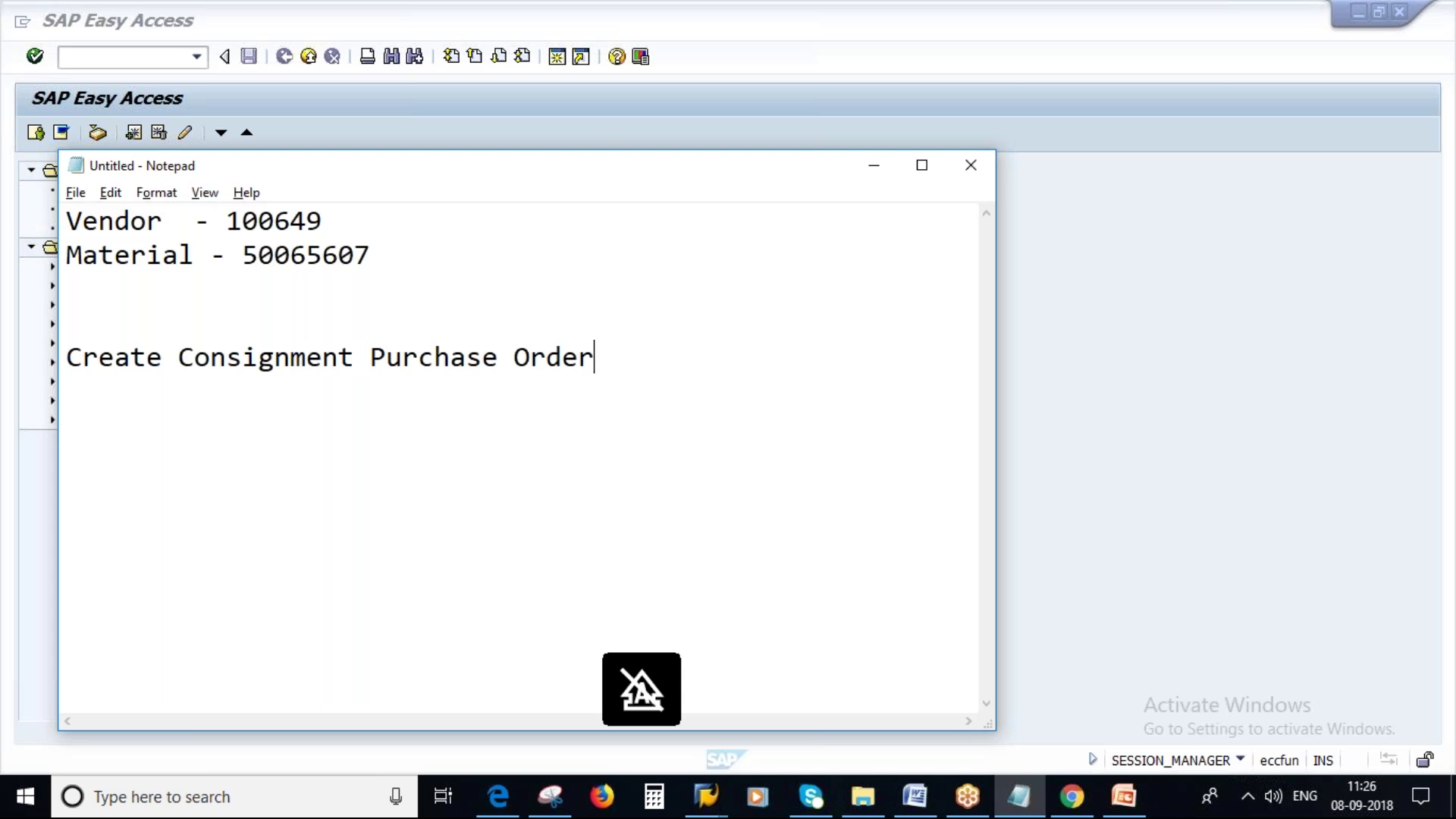
Step: Number the "Create Consignment Purchase Order" note as 1. and start a new line below it
key(Left)
key(Left)
key(Left)
key(Left)
key(Left)
key(Left)
key(Left)
key(Left)
key(Left)
key(Left)
key(Left)
key(Left)
key(Left)
key(Left)
key(Left)
key(Left)
key(Left)
key(Left)
key(Left)
key(Left)
key(Home)
text(1.)
click(672, 364)
key(Return)
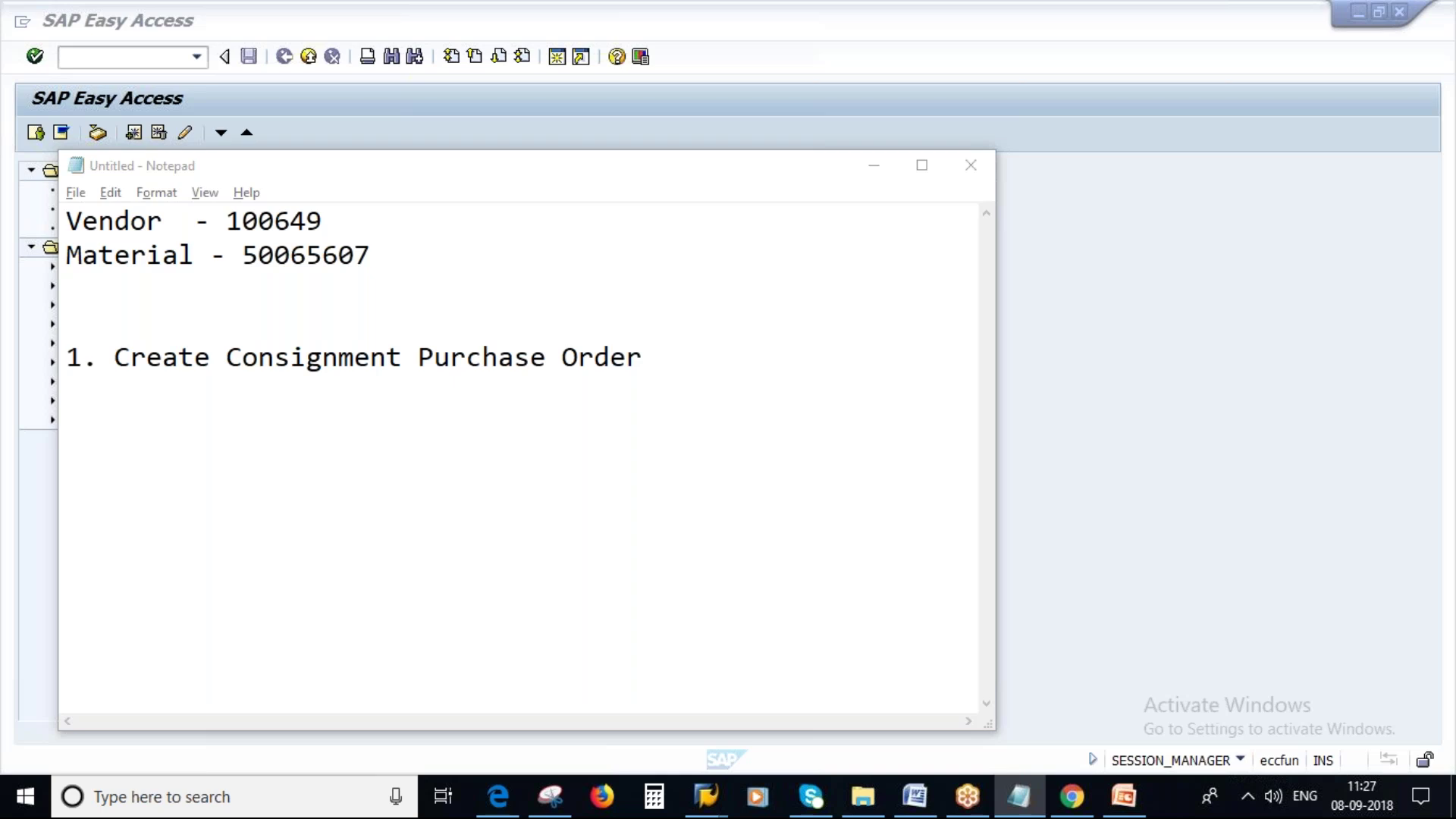
Step: Back in SAP, start a purchase order with transaction ME21N and enter the vendor number of Plus Chemicals Pvt.Ltd
text(me21n)
key(Return)
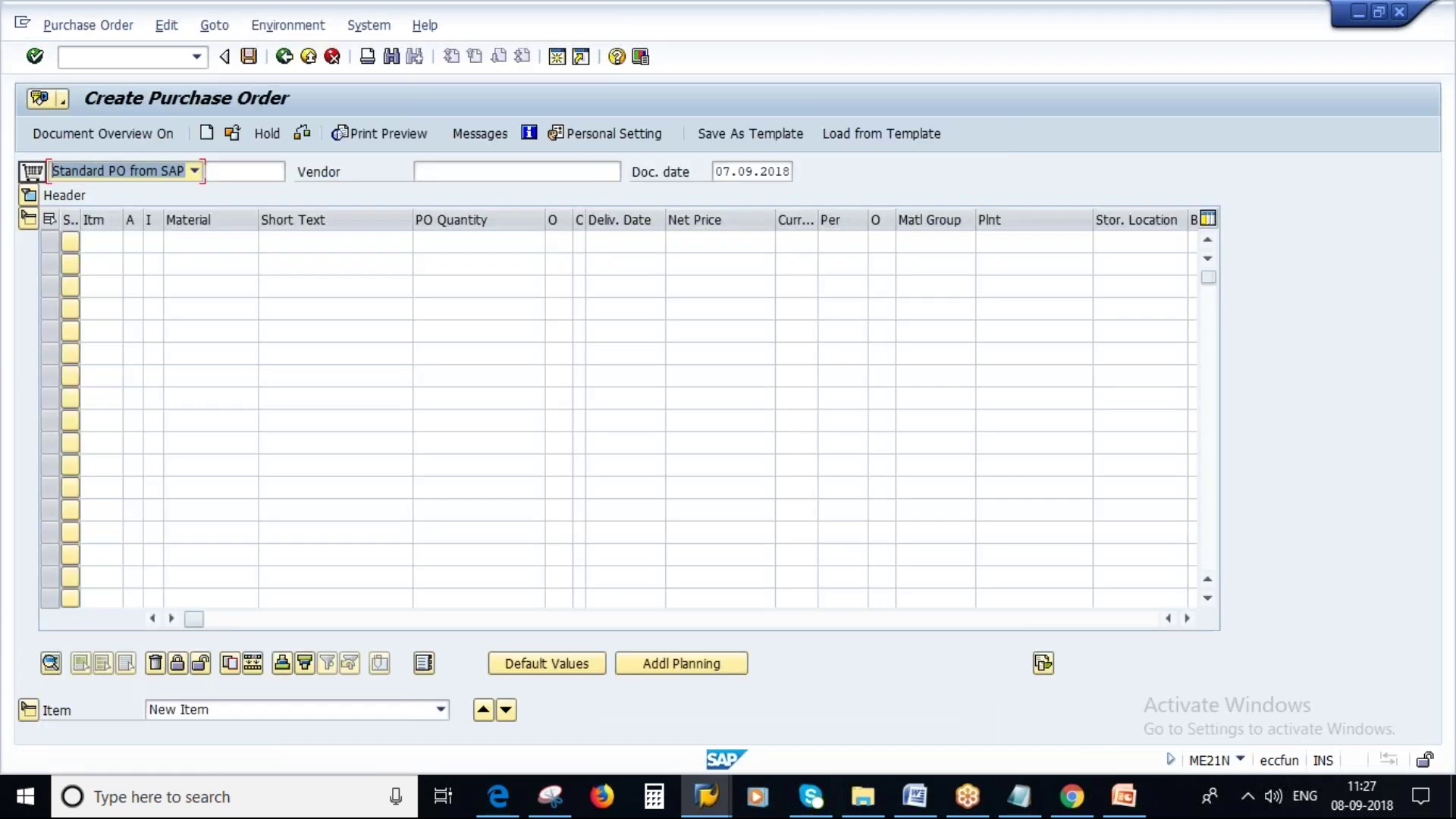
key(Tab)
key(Tab)
text(100649)
key(Return)
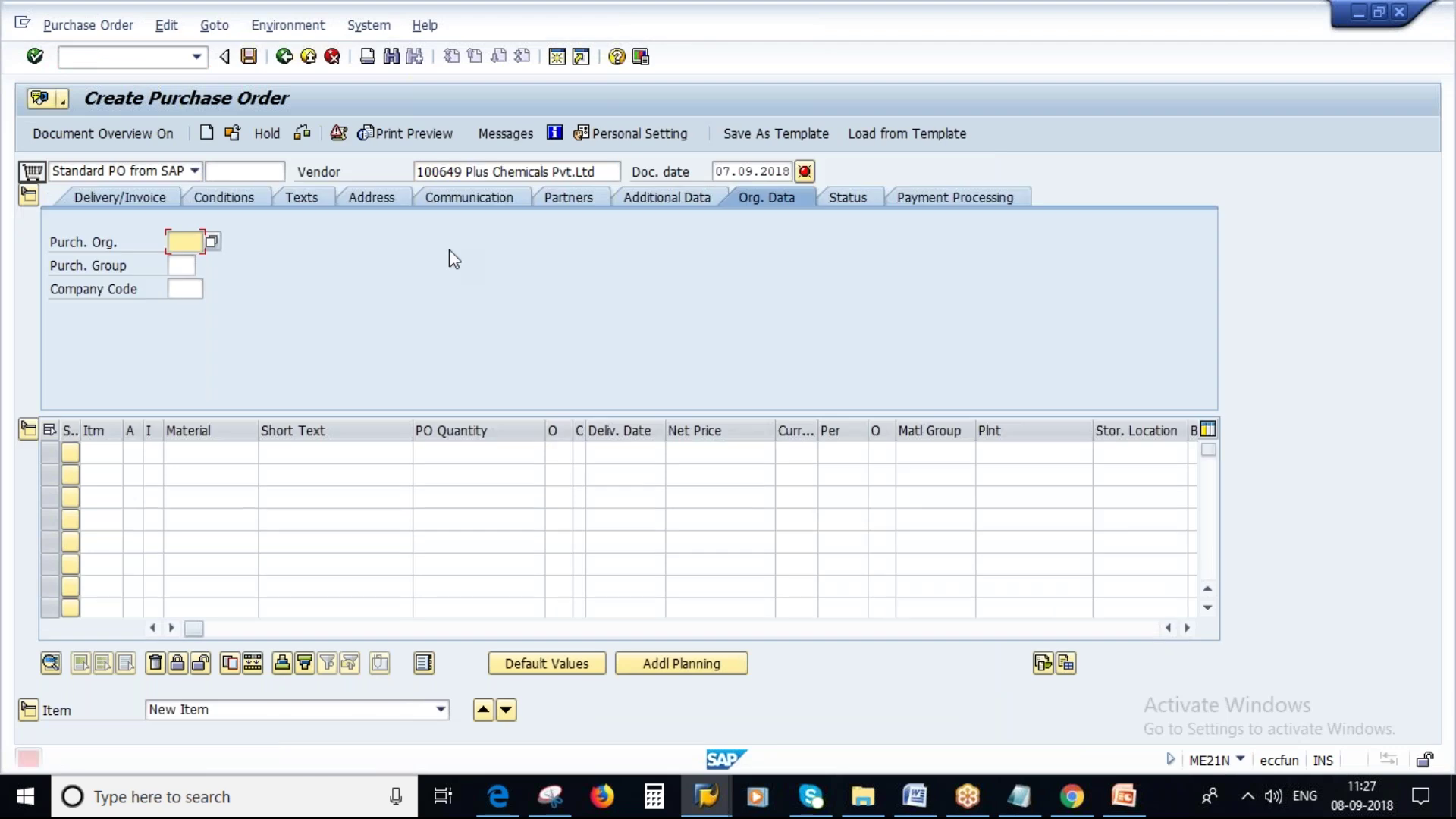
Step: Set the purchase order's purchasing organization to 1000, purchasing group to 000 and company code to 1000
text(1000)
key(Tab)
text(000)
key(Tab)
text(1000)
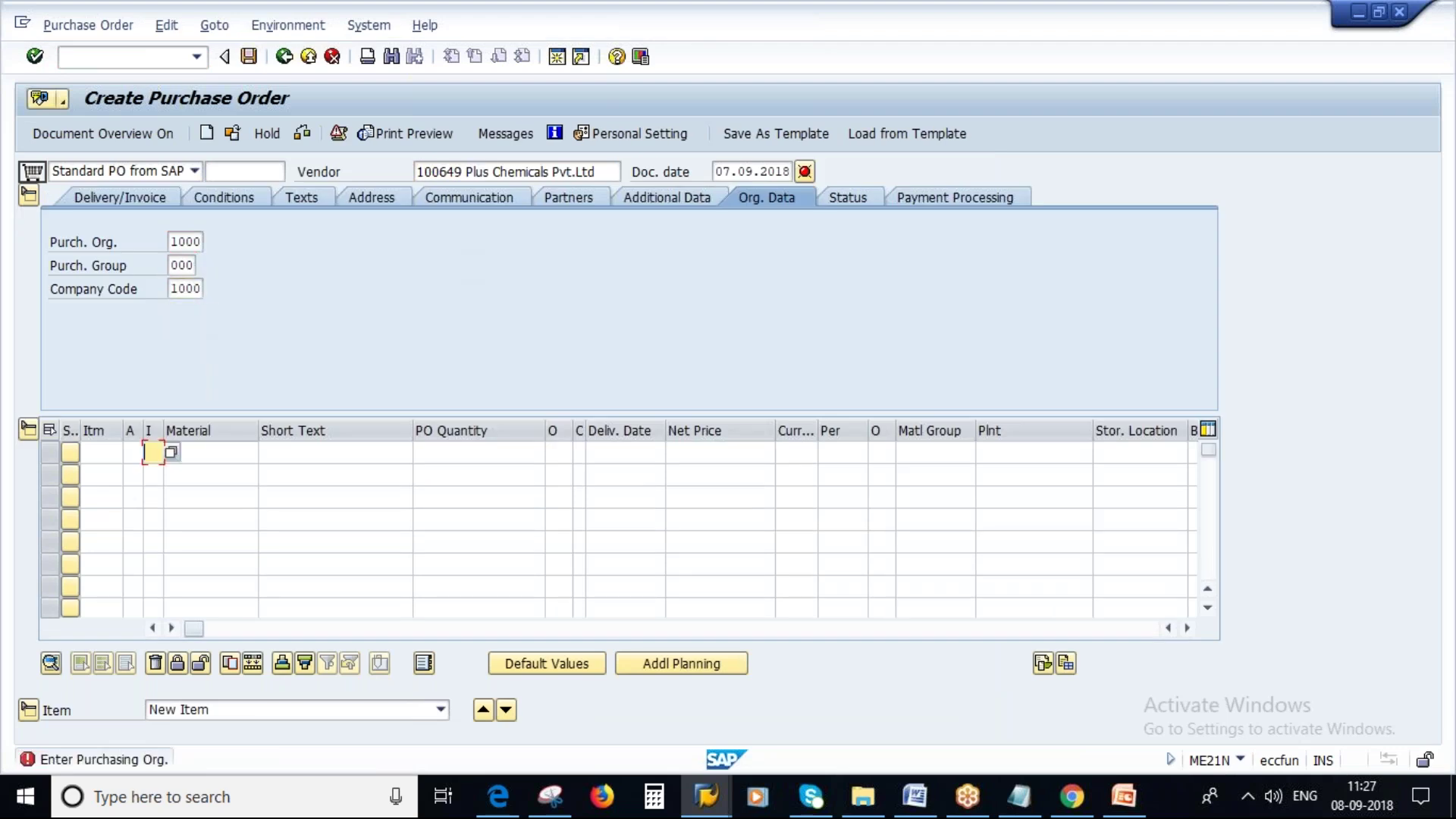
Step: Set the item category of the first purchase order line to K, Consignment
click(177, 453)
key(F4)
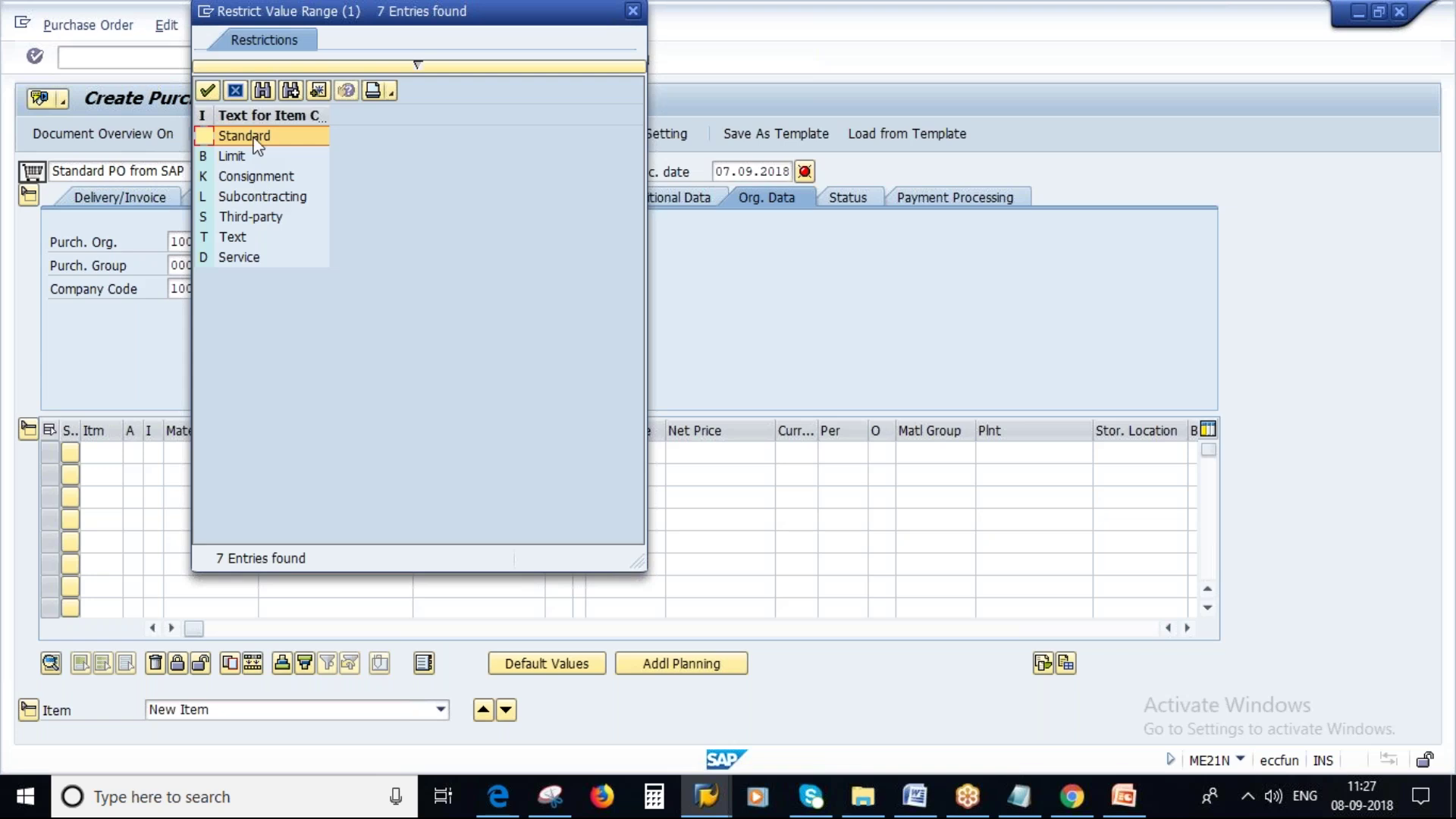
click(251, 179)
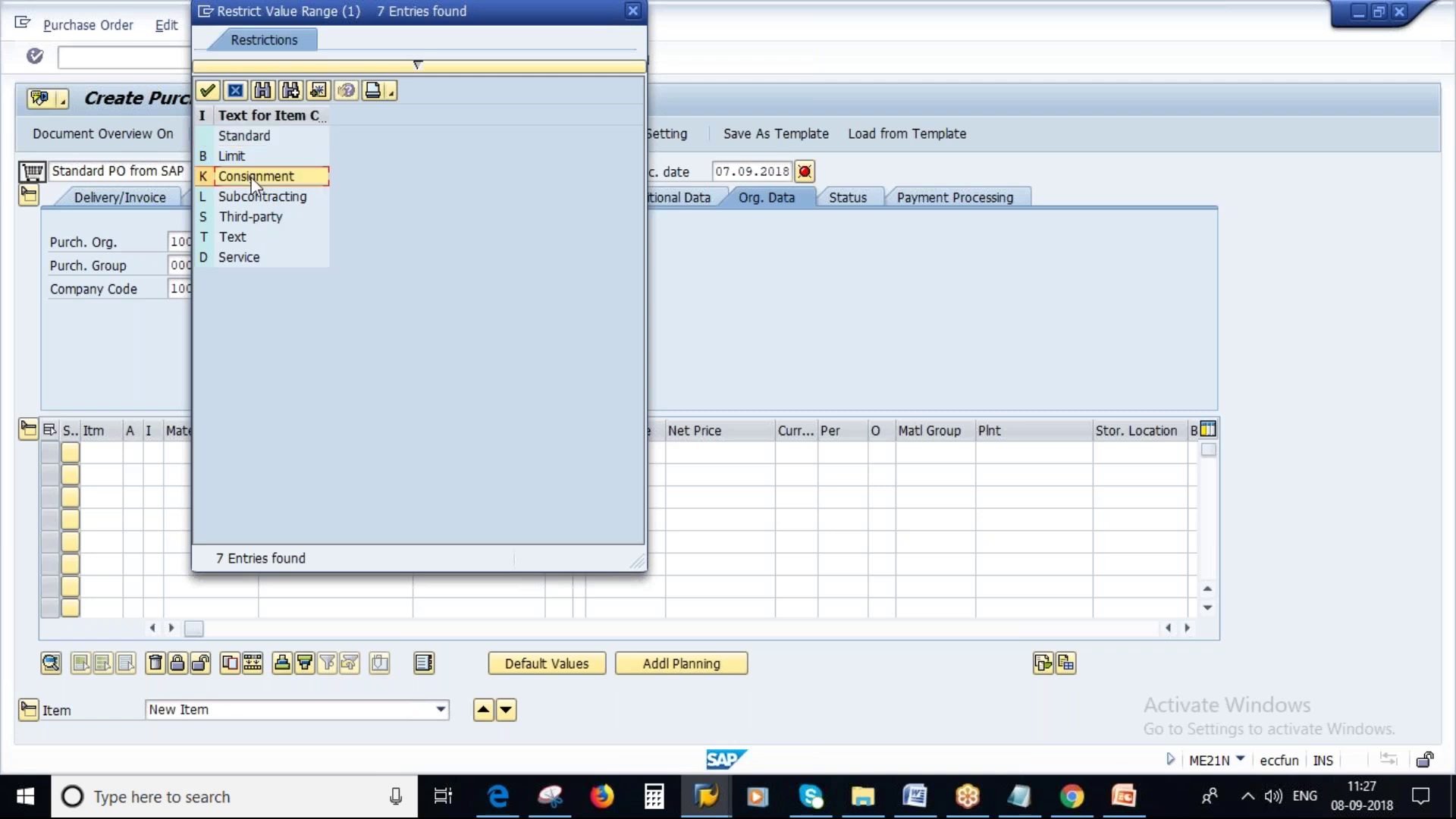
double_click(252, 176)
Step: Copy the material number from the Notepad notes into the Material field of the first purchase order item
click(224, 452)
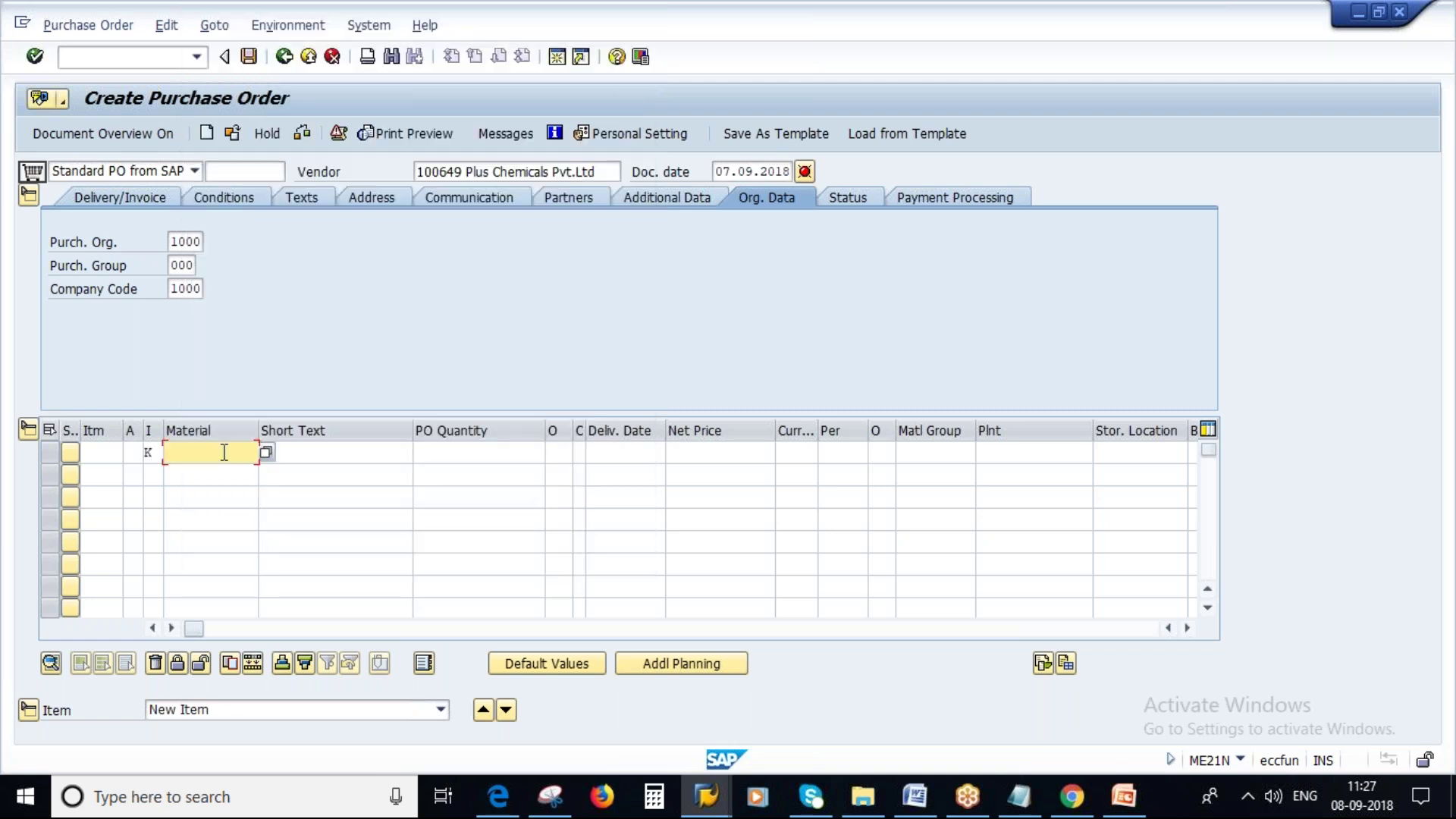
click(1026, 800)
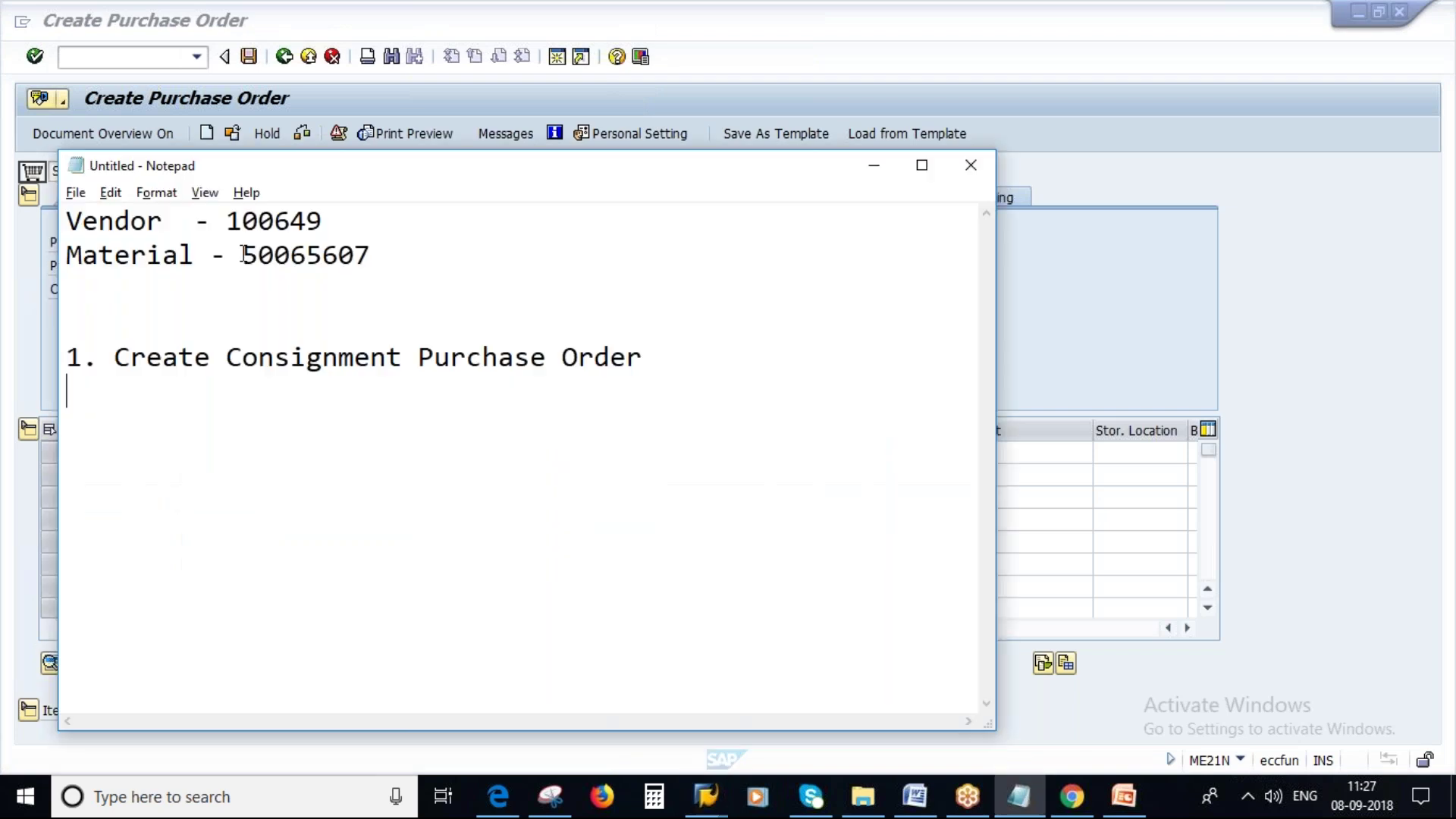
double_click(381, 248)
key(ctrl+c)
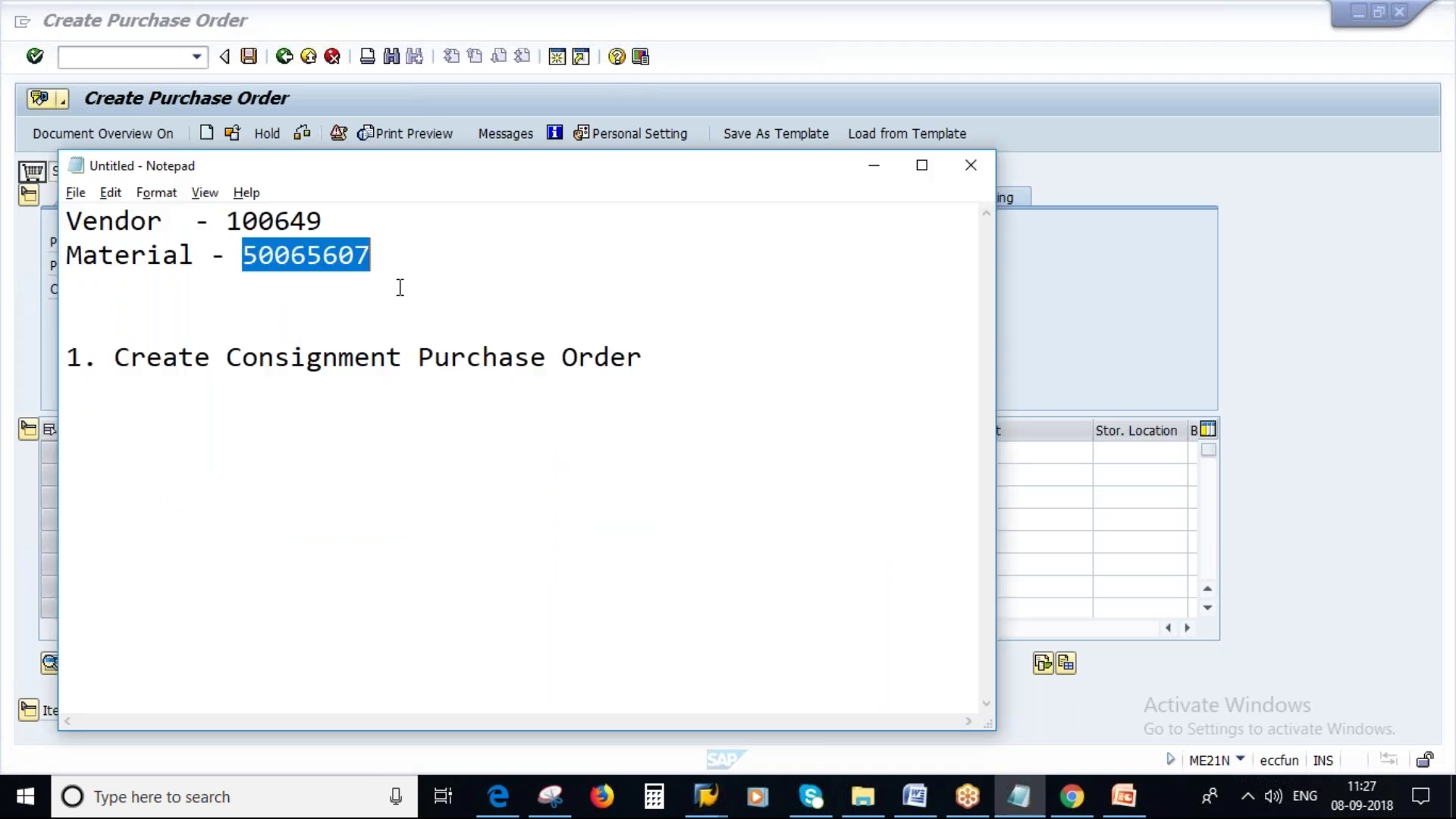
key(alt+Tab)
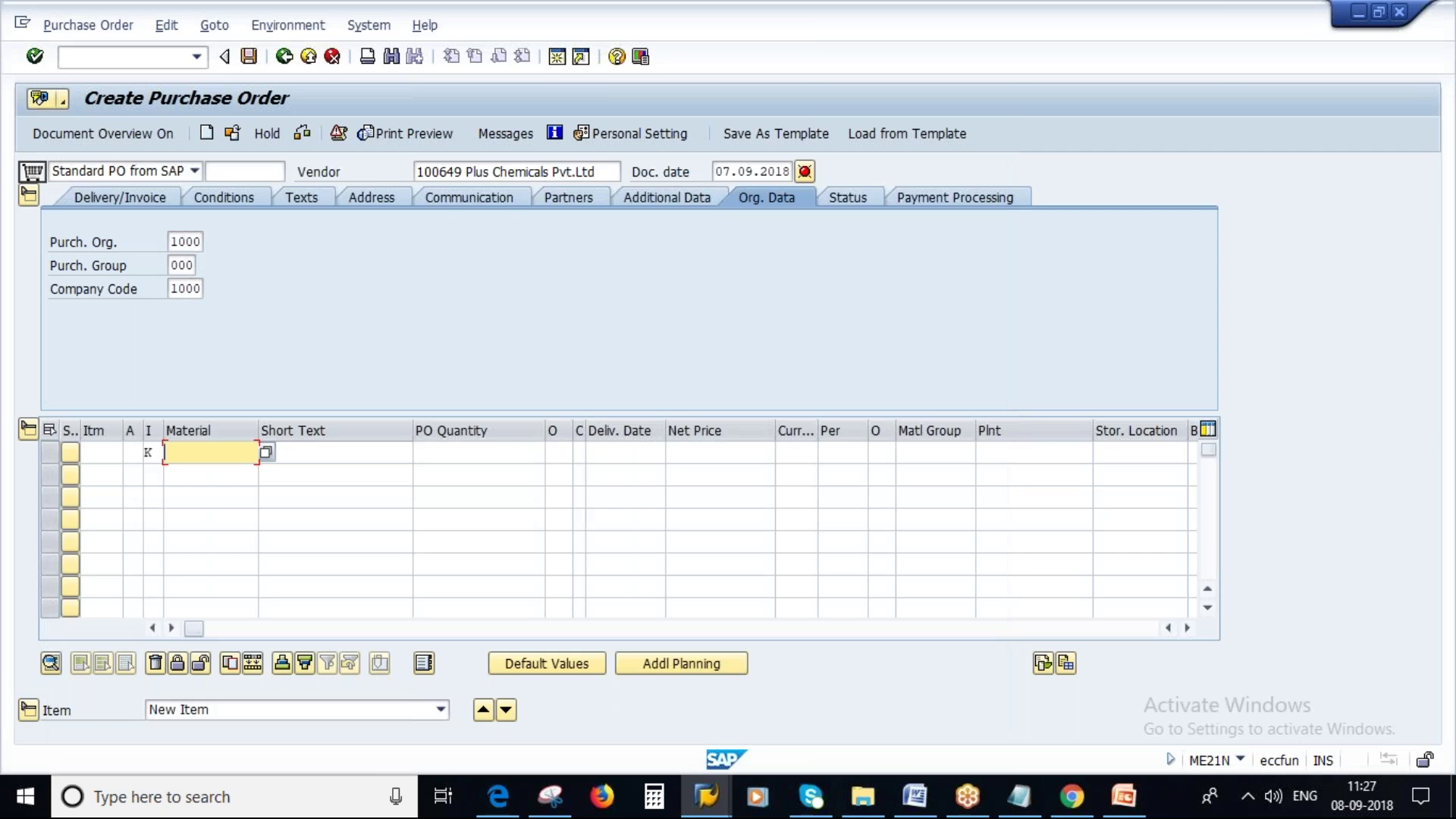
key(ctrl+v)
Step: Set the item's PO quantity to 100 and its plant to 1000, and confirm the item data
click(478, 453)
text(00)
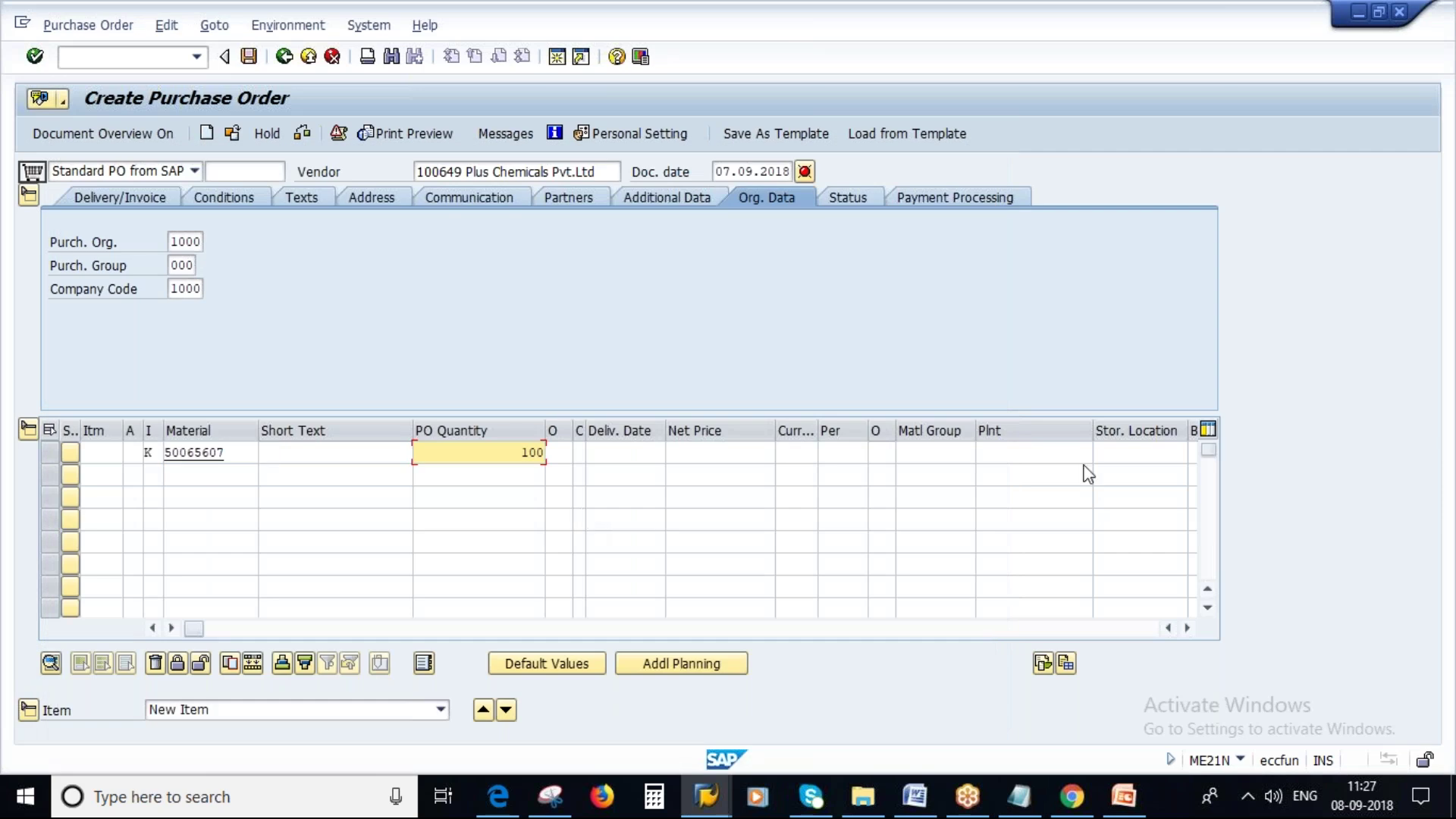
click(1031, 452)
text(1000)
key(Return)
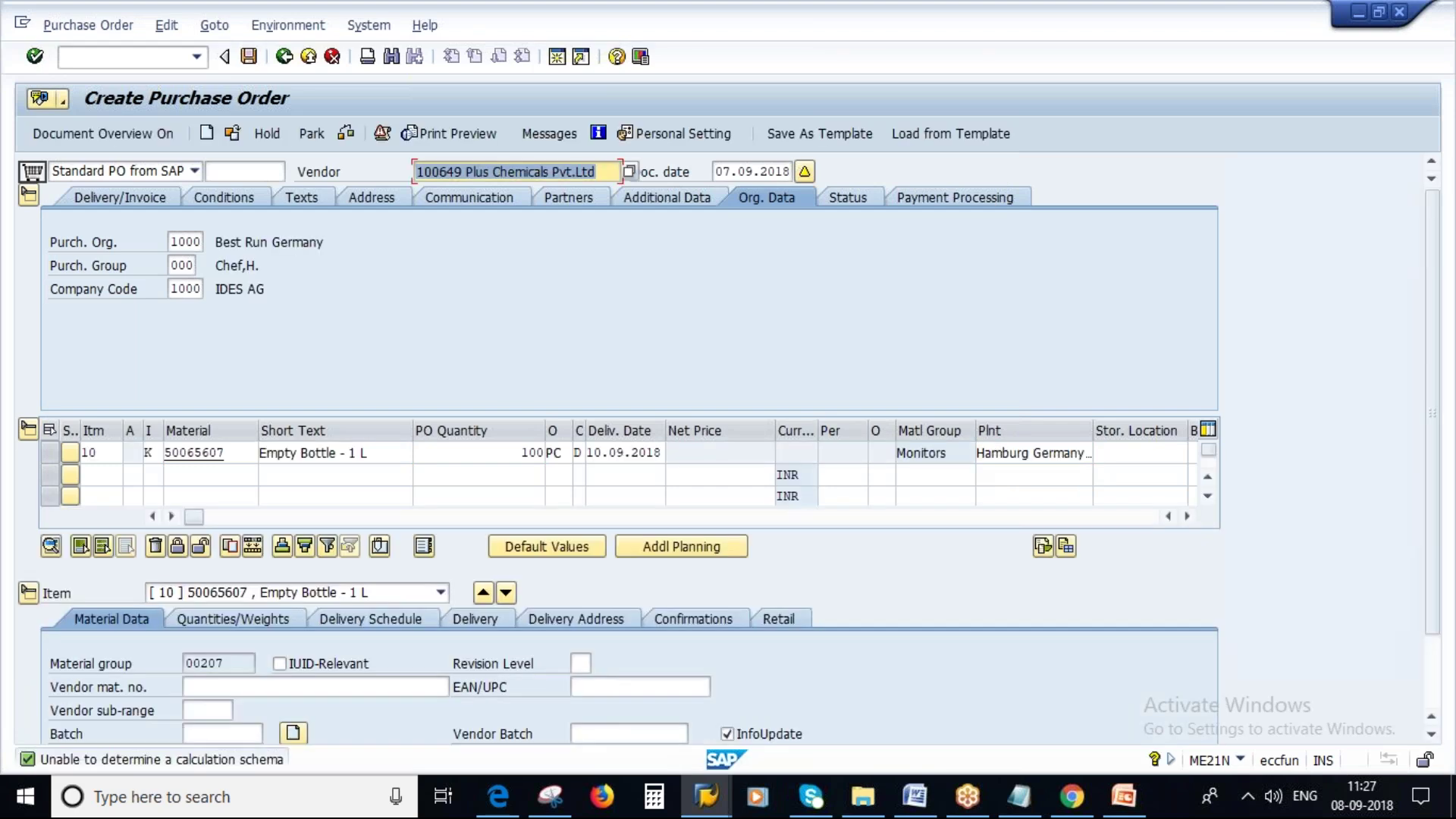
key(Return)
Step: Collapse the purchase order header, check the consignment order and save it
click(29, 196)
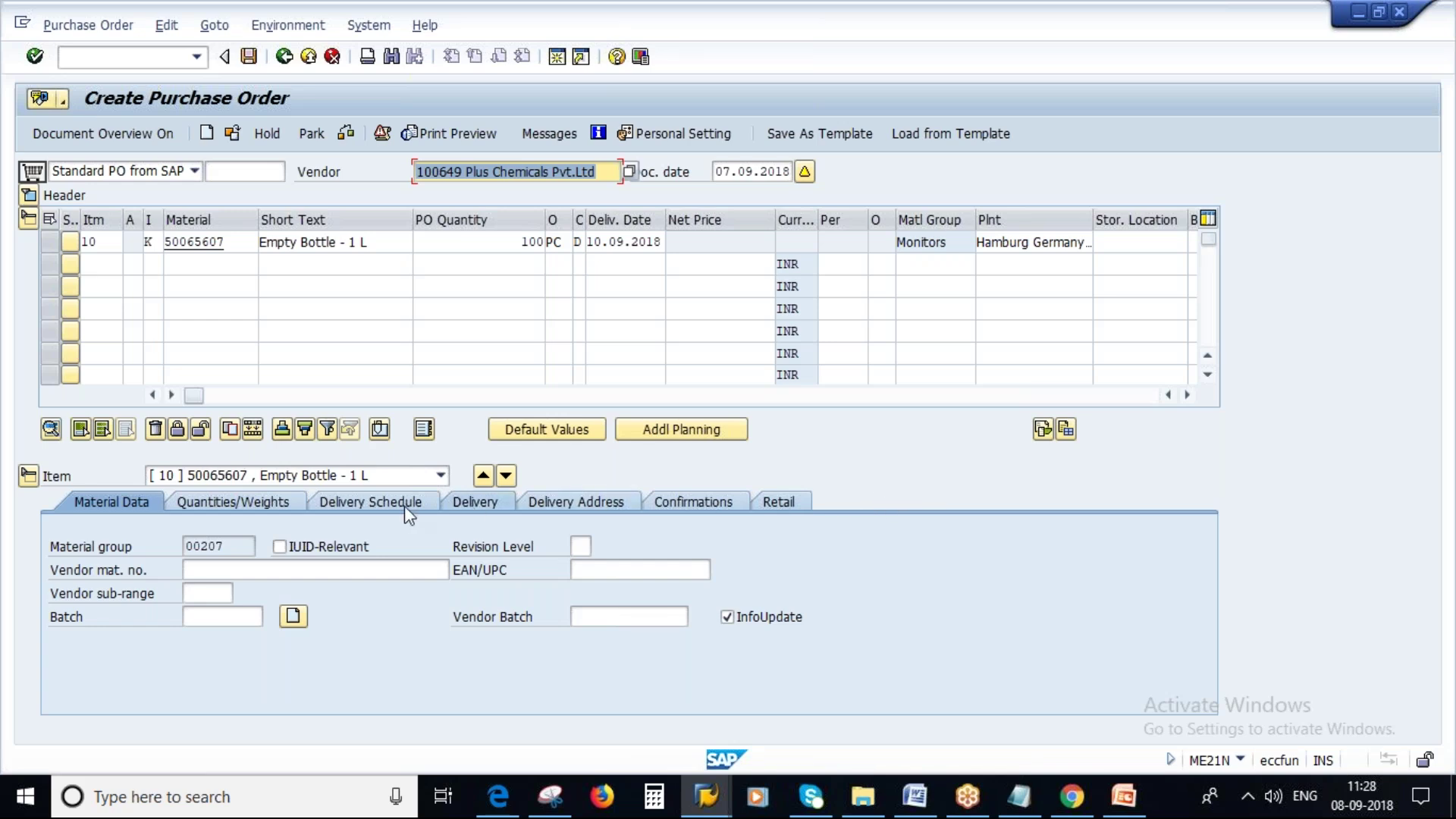
click(154, 241)
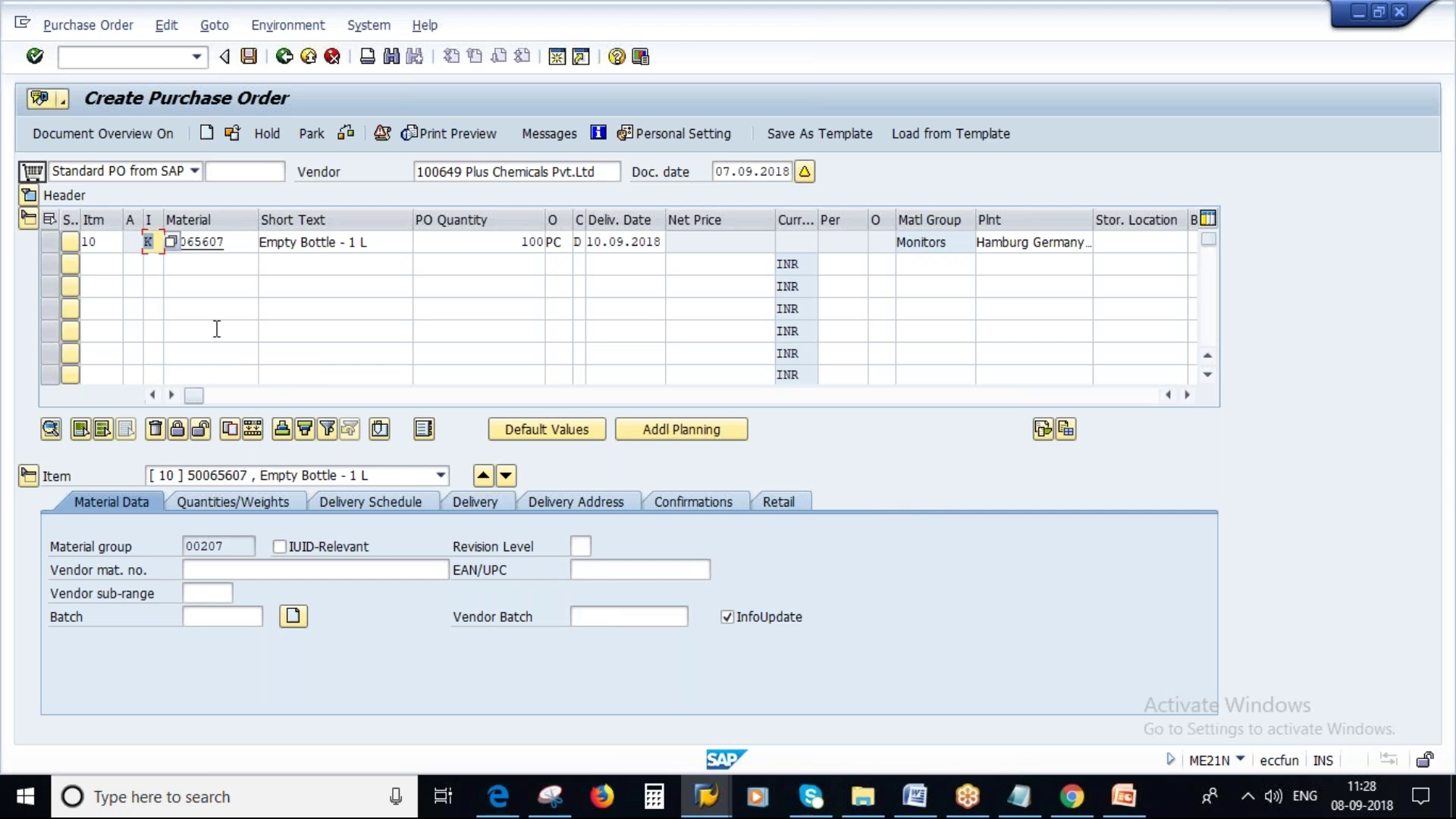
click(346, 135)
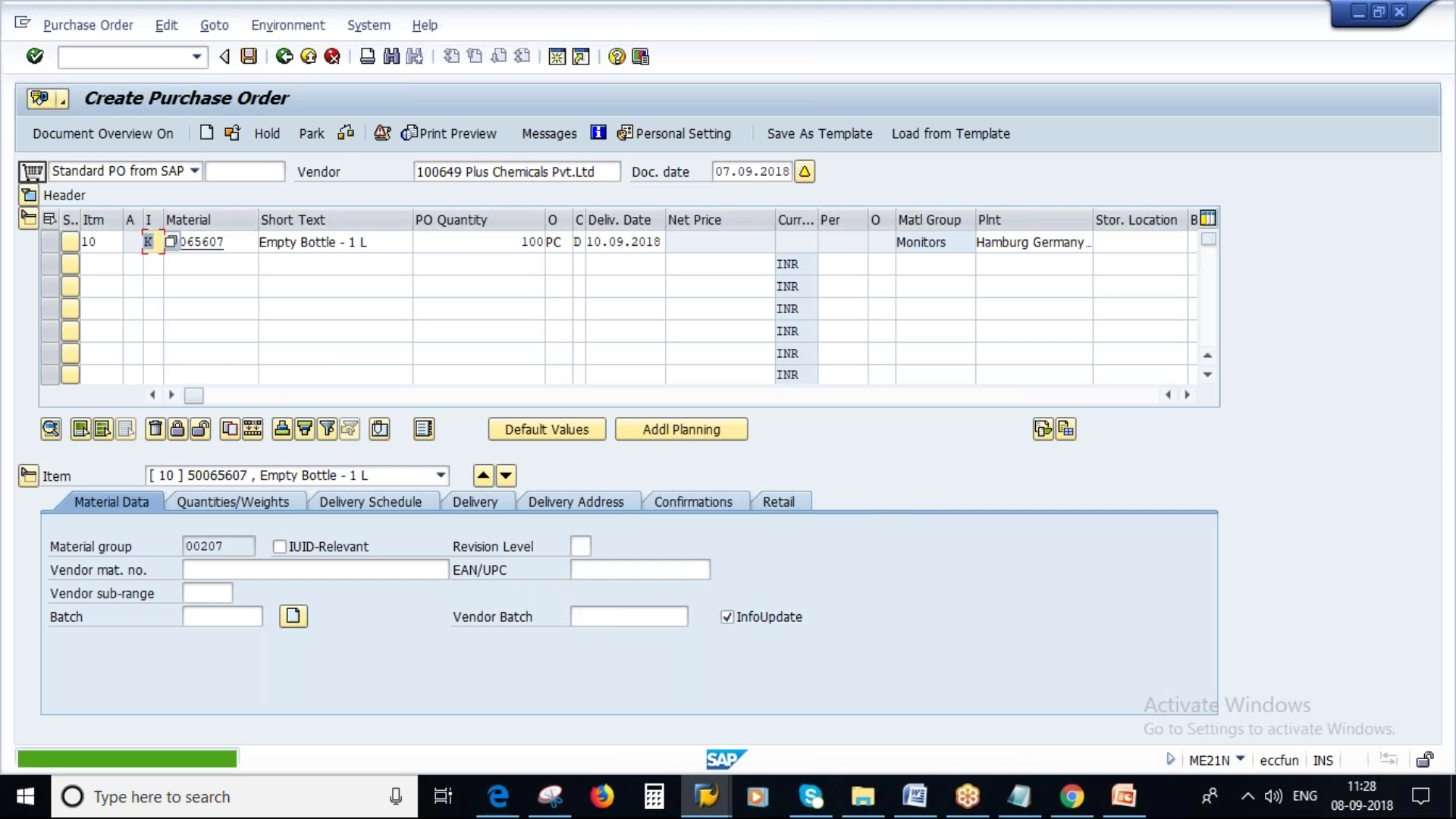
click(248, 56)
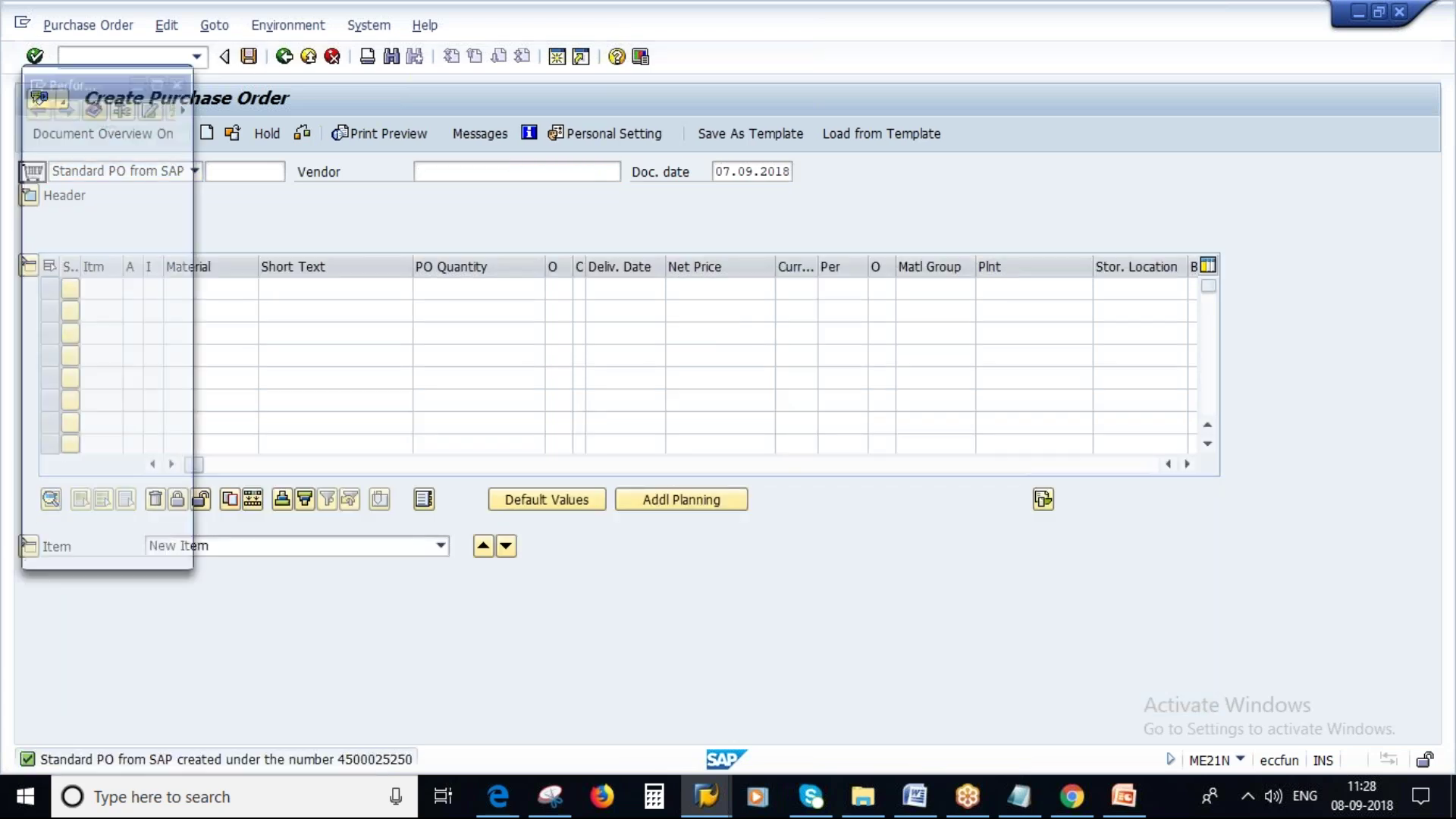
Step: Copy the new purchase order number from the message and append it to the first numbered note in Notepad
drag(39, 264, 150, 267)
key(ctrl+c)
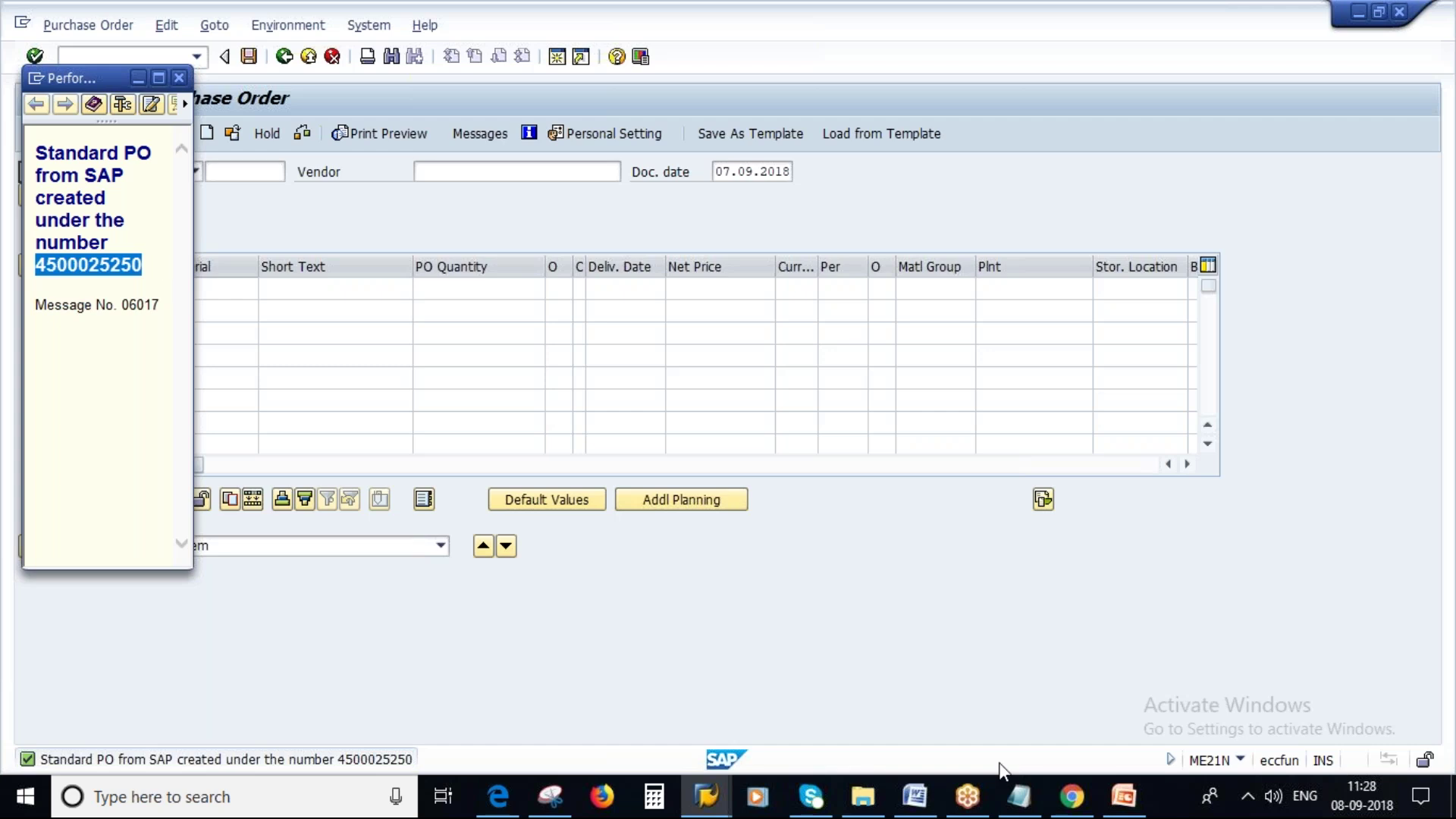
click(1019, 795)
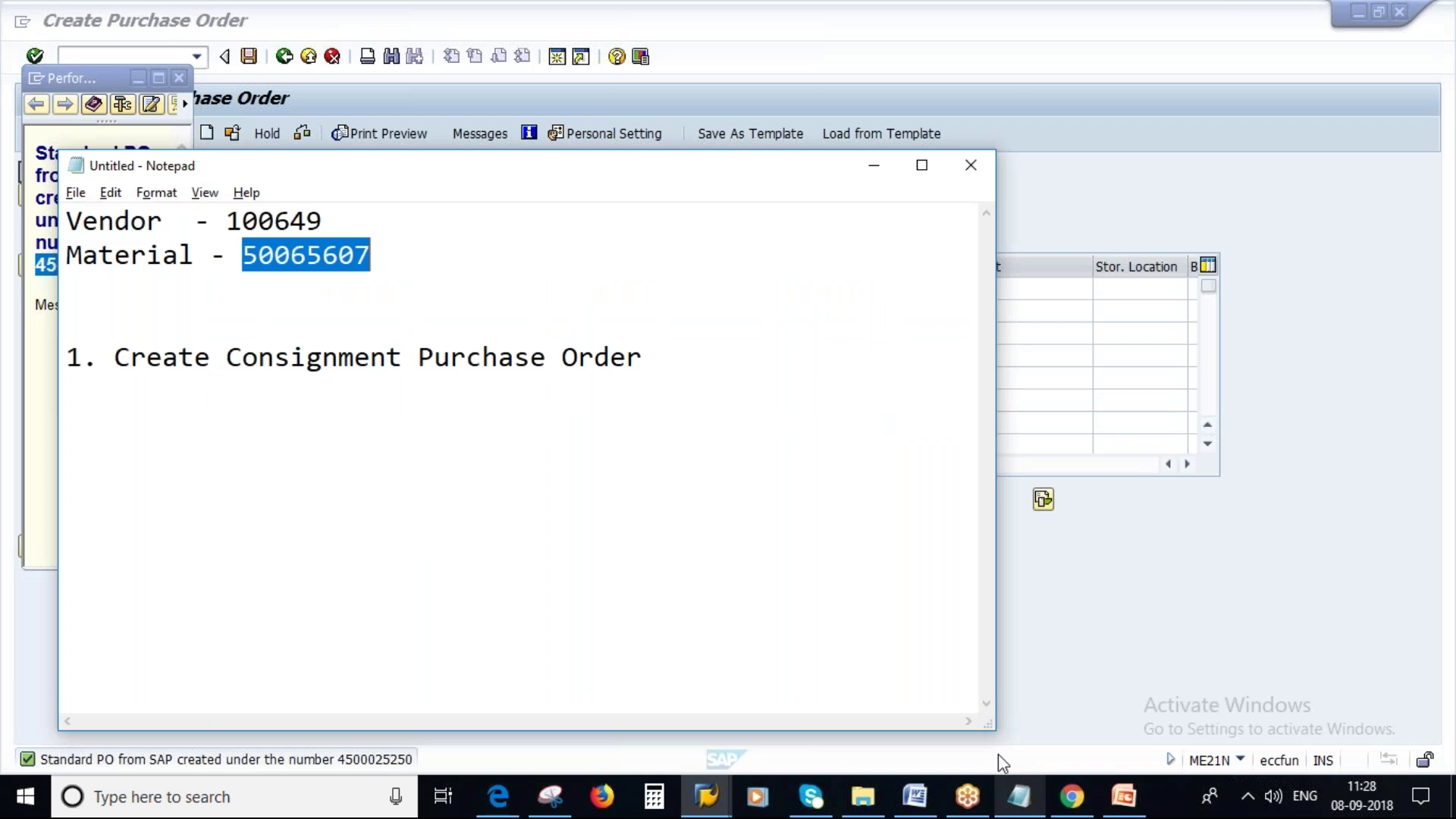
click(1019, 795)
text(-)
key(ctrl+v)
key(Return)
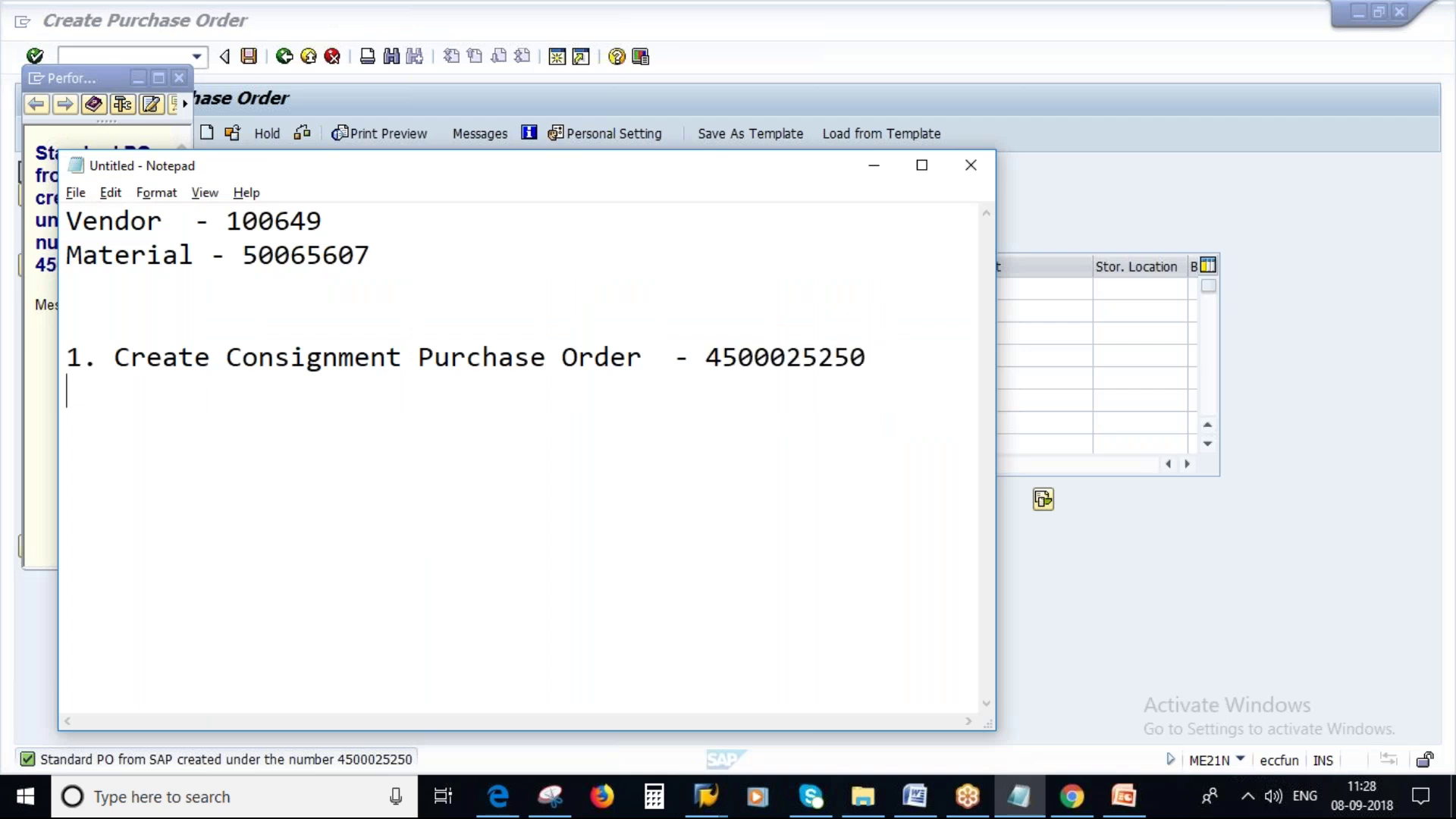
Step: Add the note "2. Goods receipt for the Purchase Order-" on the line below
text(2. Goods re)
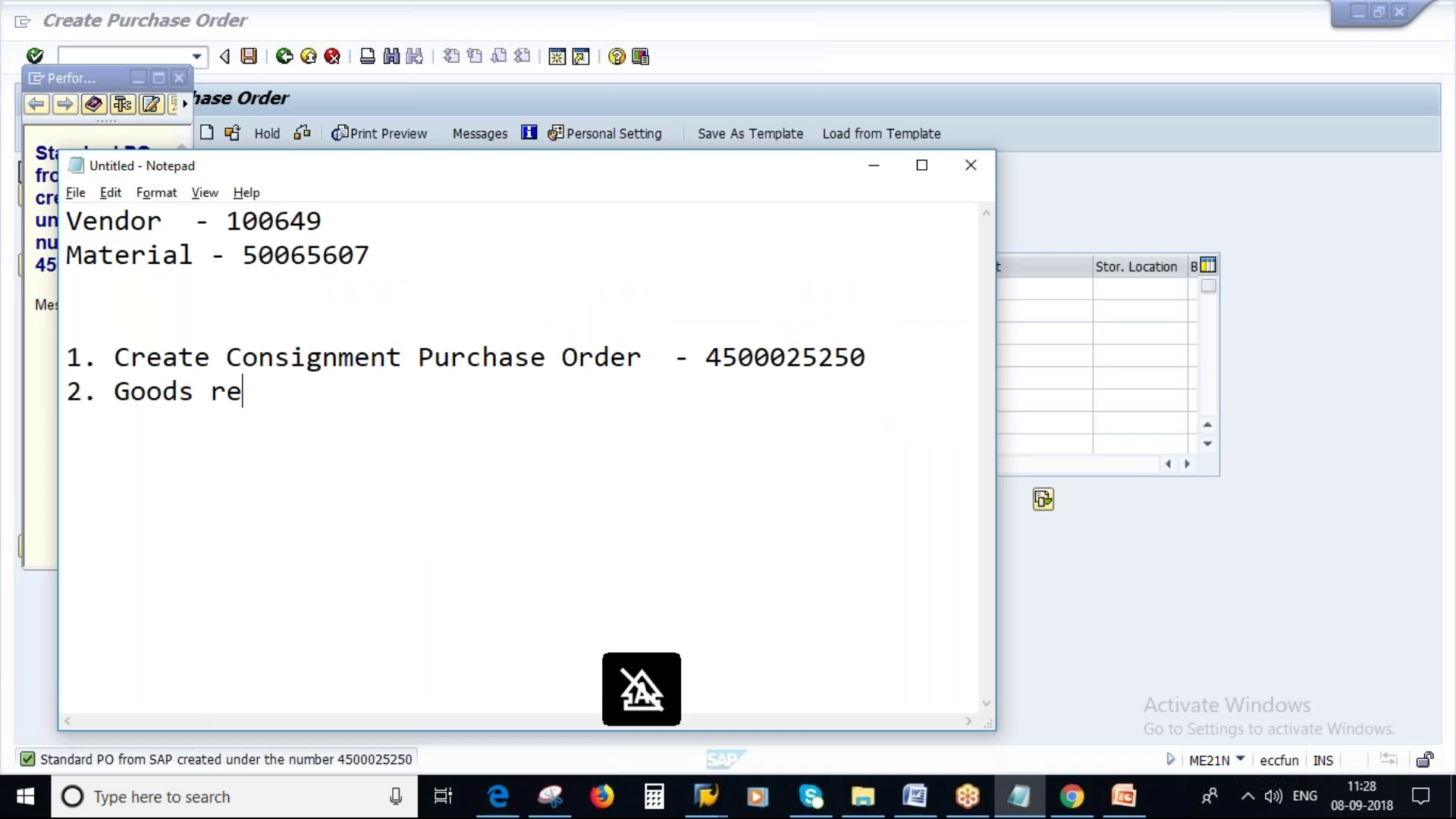
text(ceipt for th)
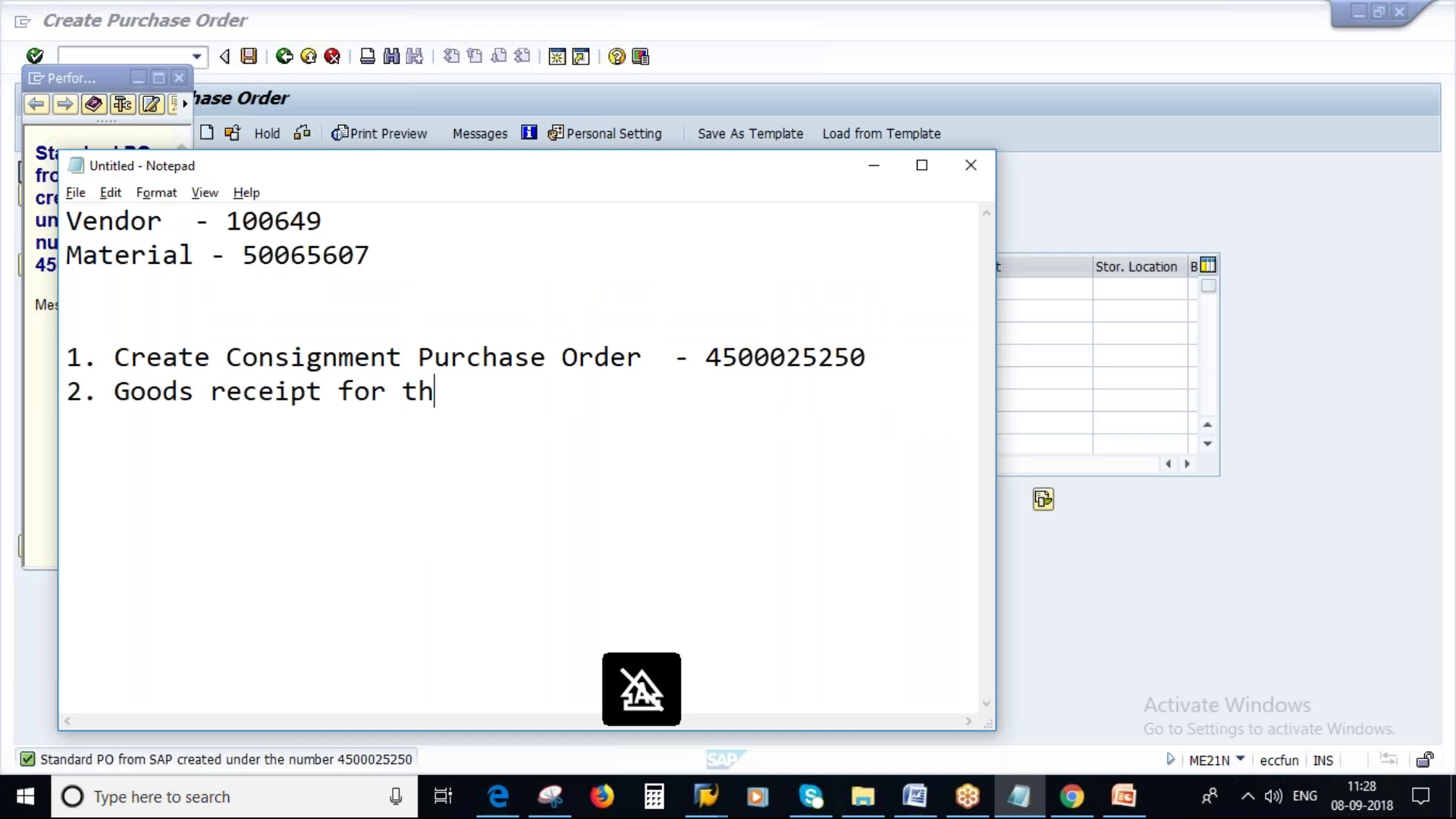
text(e Purc)
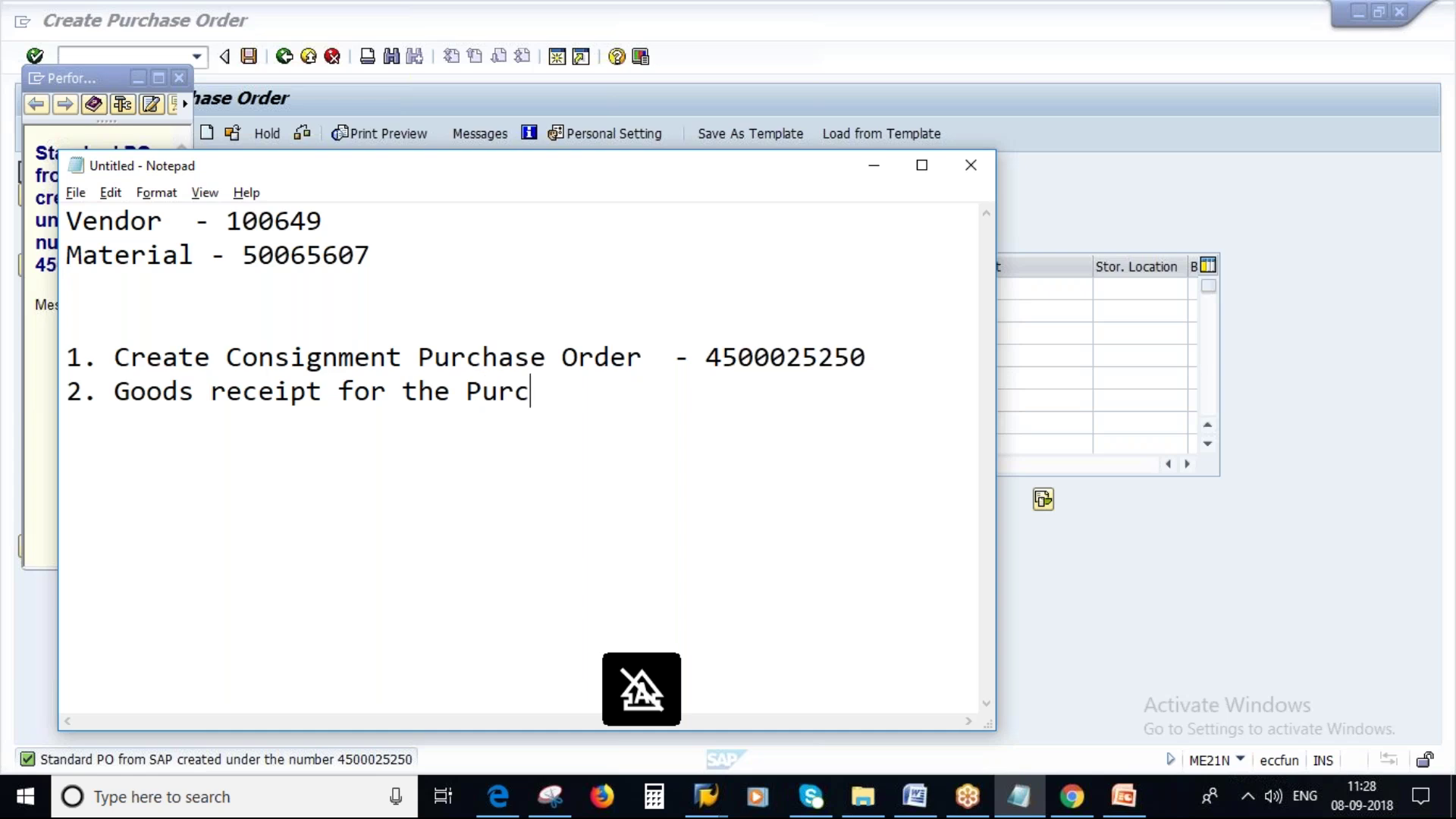
text(hasse)
key(BackSpace)
key(BackSpace)
key(BackSpace)
text(e Orde)
key(BackSpace)
text(der-)
key(Return)
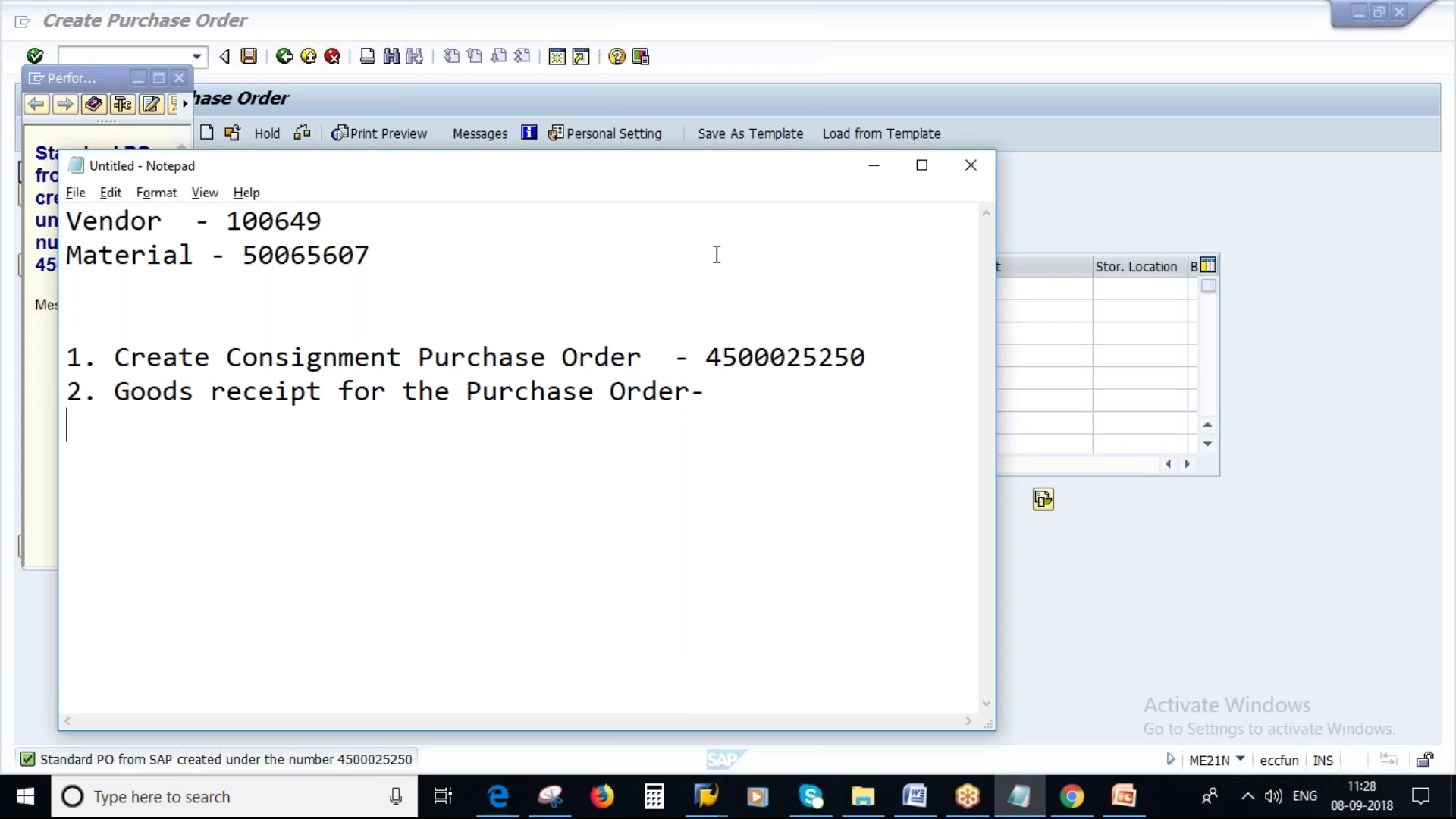
Step: Minimize the notes, leave the purchase order screen in SAP and open transaction MIGO
click(875, 166)
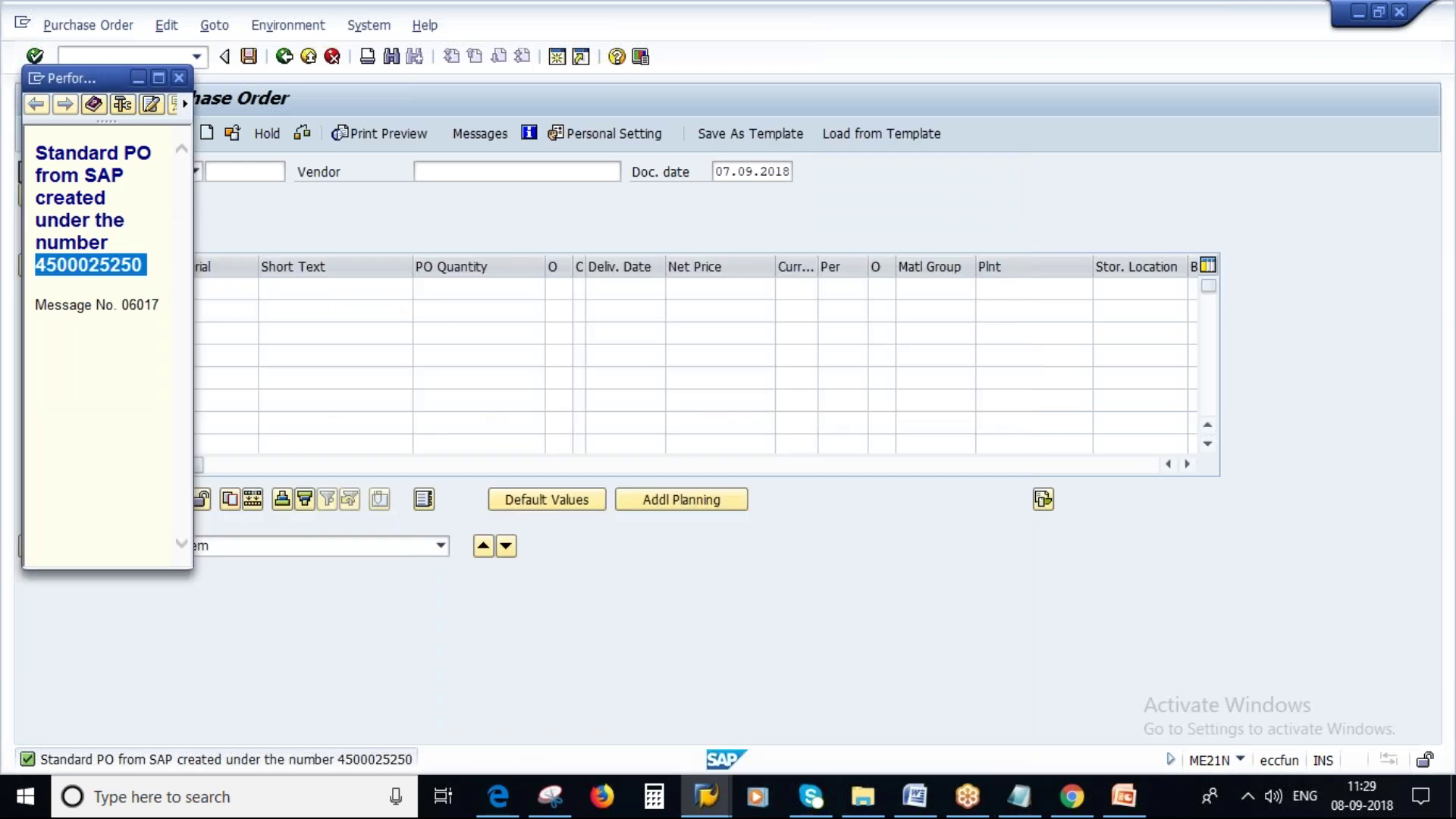
key(F3)
text(migo)
key(Return)
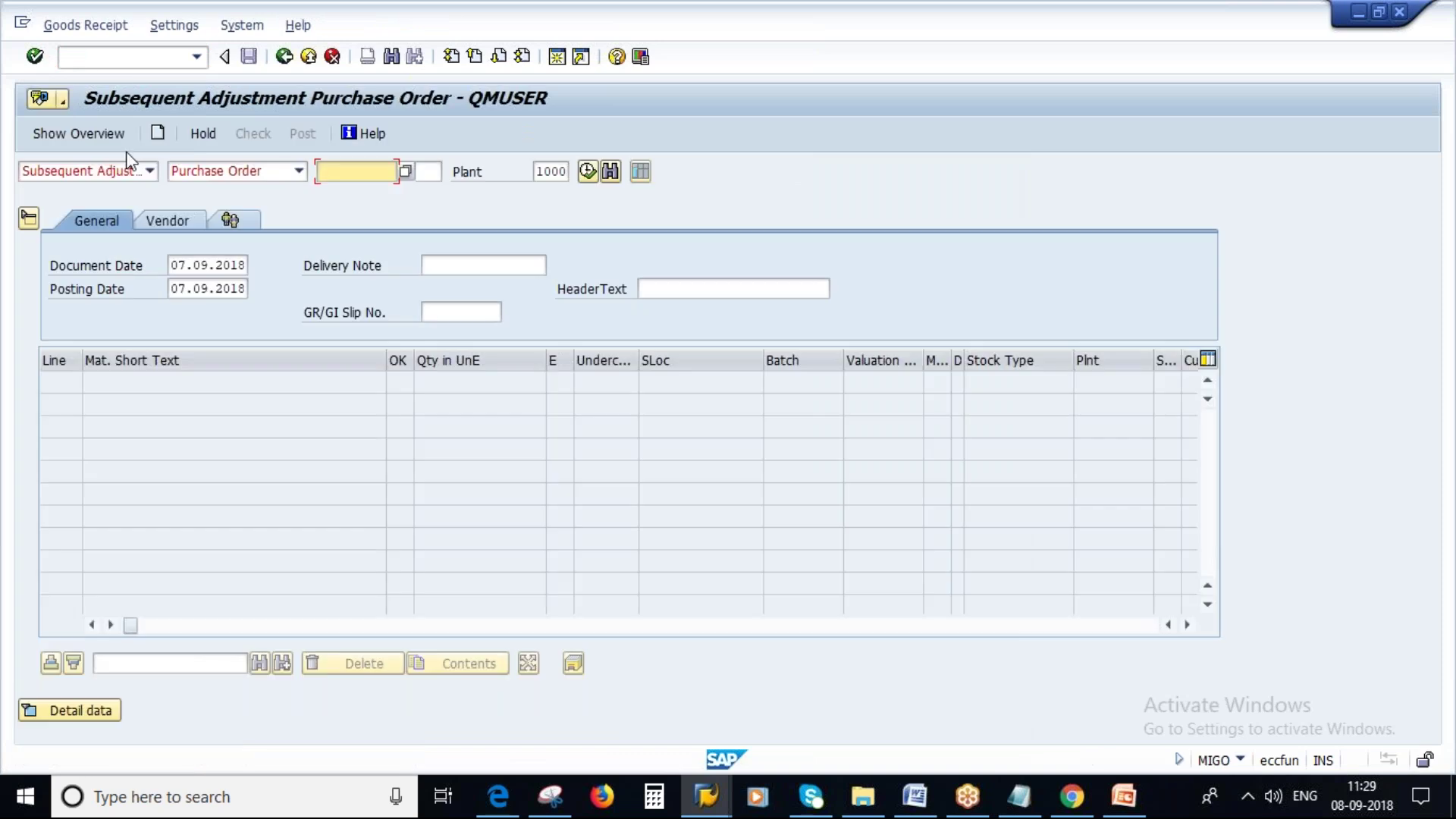
Step: Set the MIGO action to Goods Receipt for Purchase Order and load the item using the copied order number
click(129, 170)
click(76, 209)
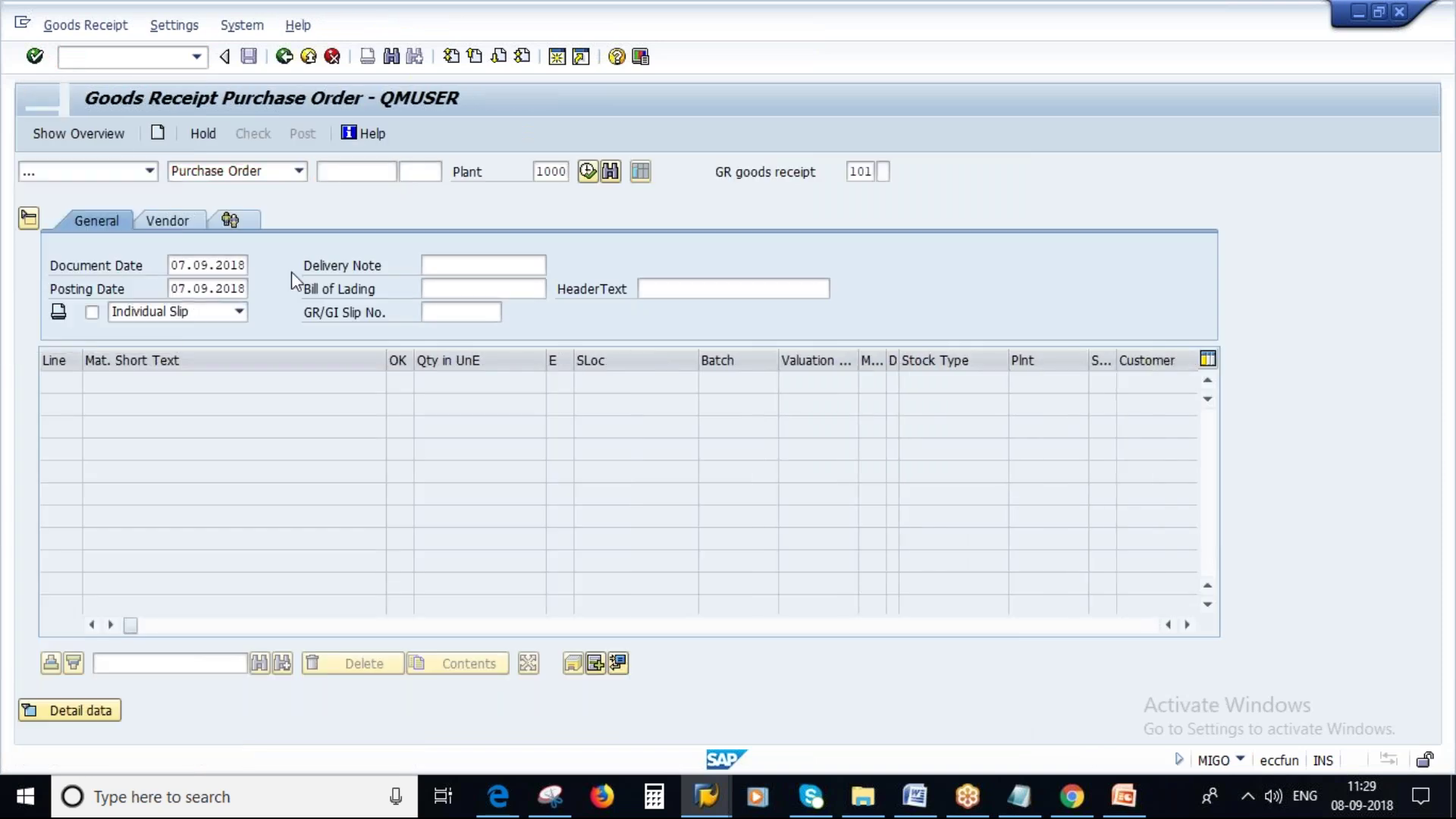
key(ctrl+v)
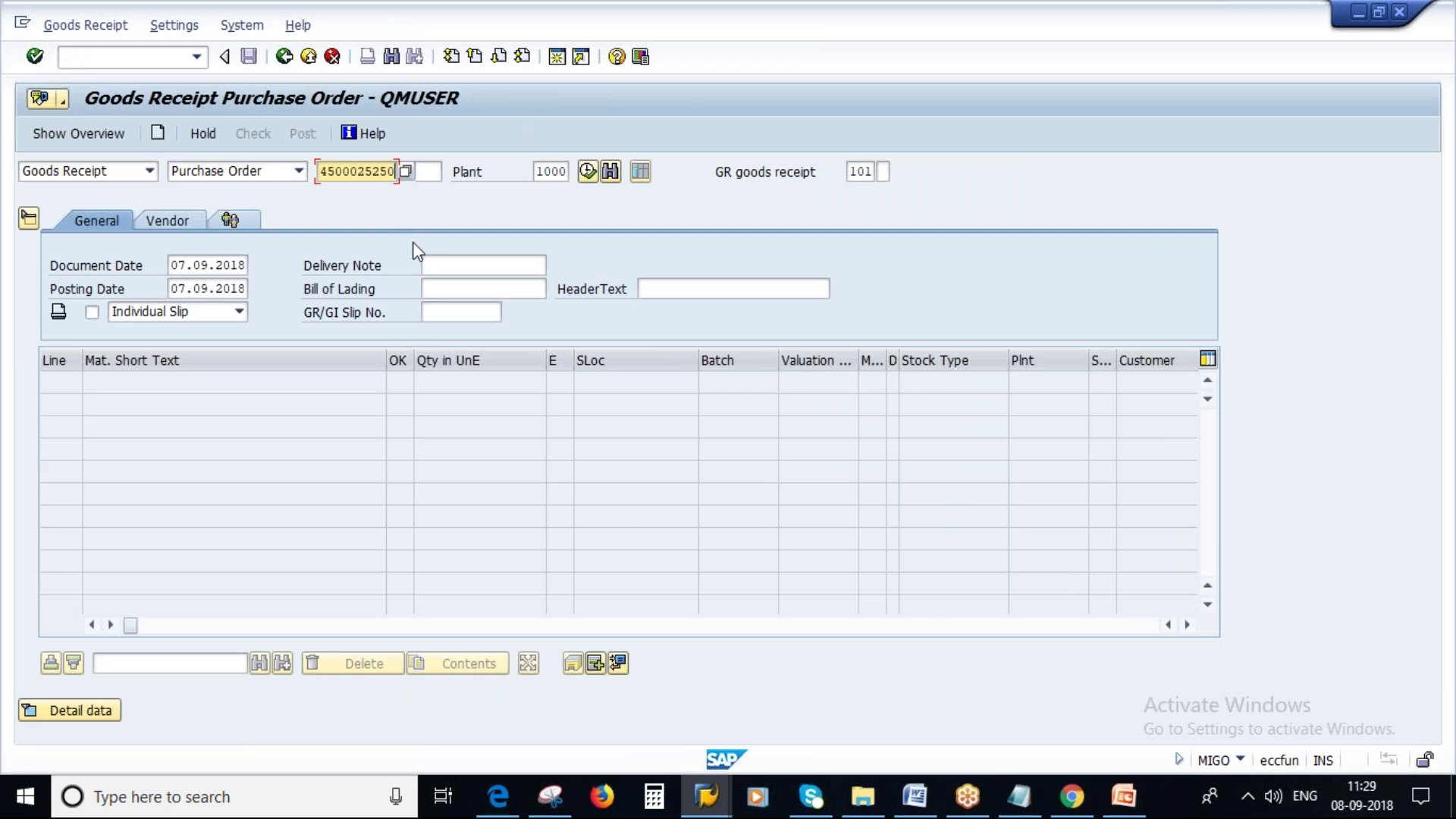
key(Return)
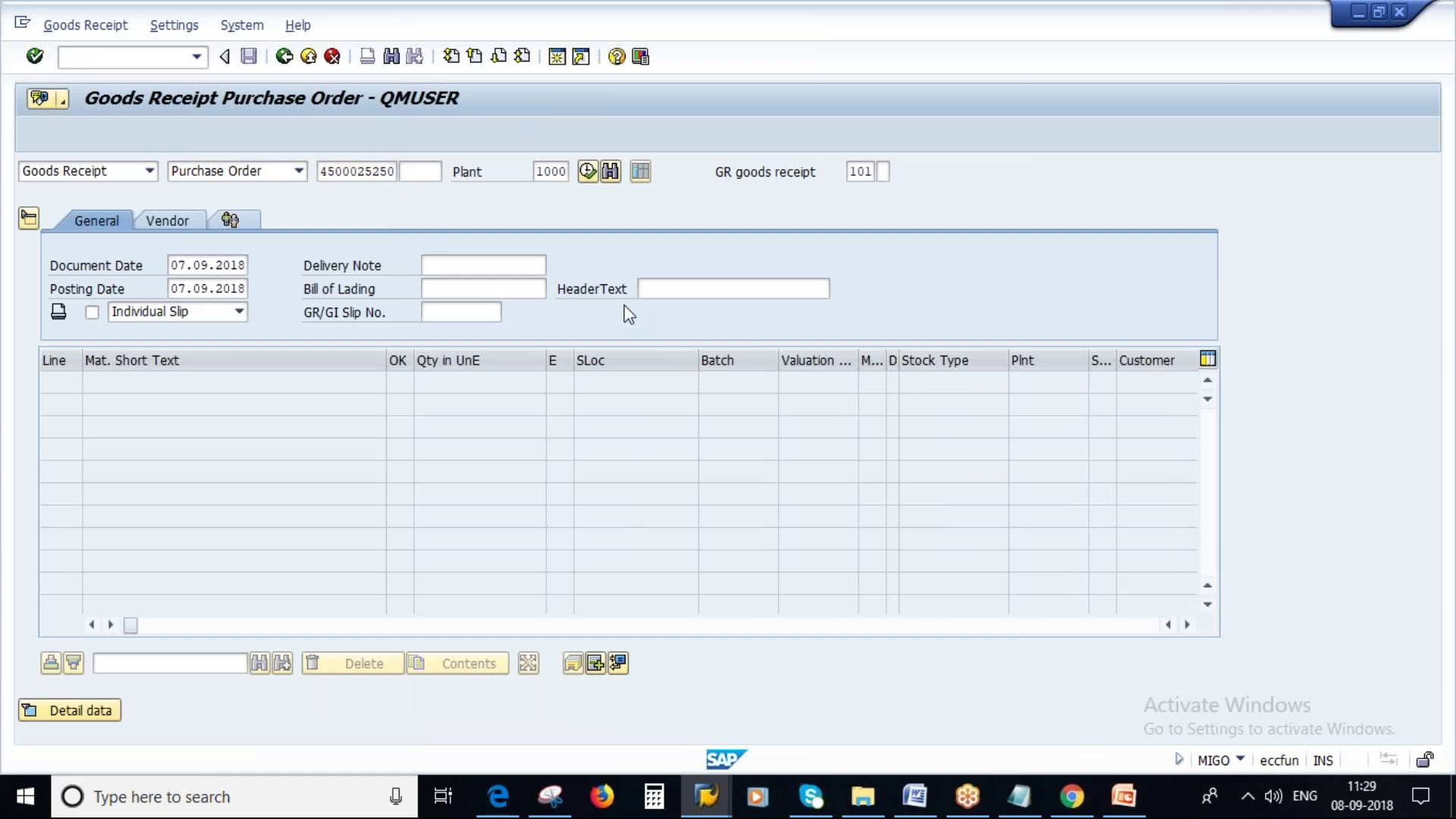
Step: Set the storage location of the Empty Bottle - 1 L item to Lagerort 000
click(637, 383)
click(612, 402)
key(Return)
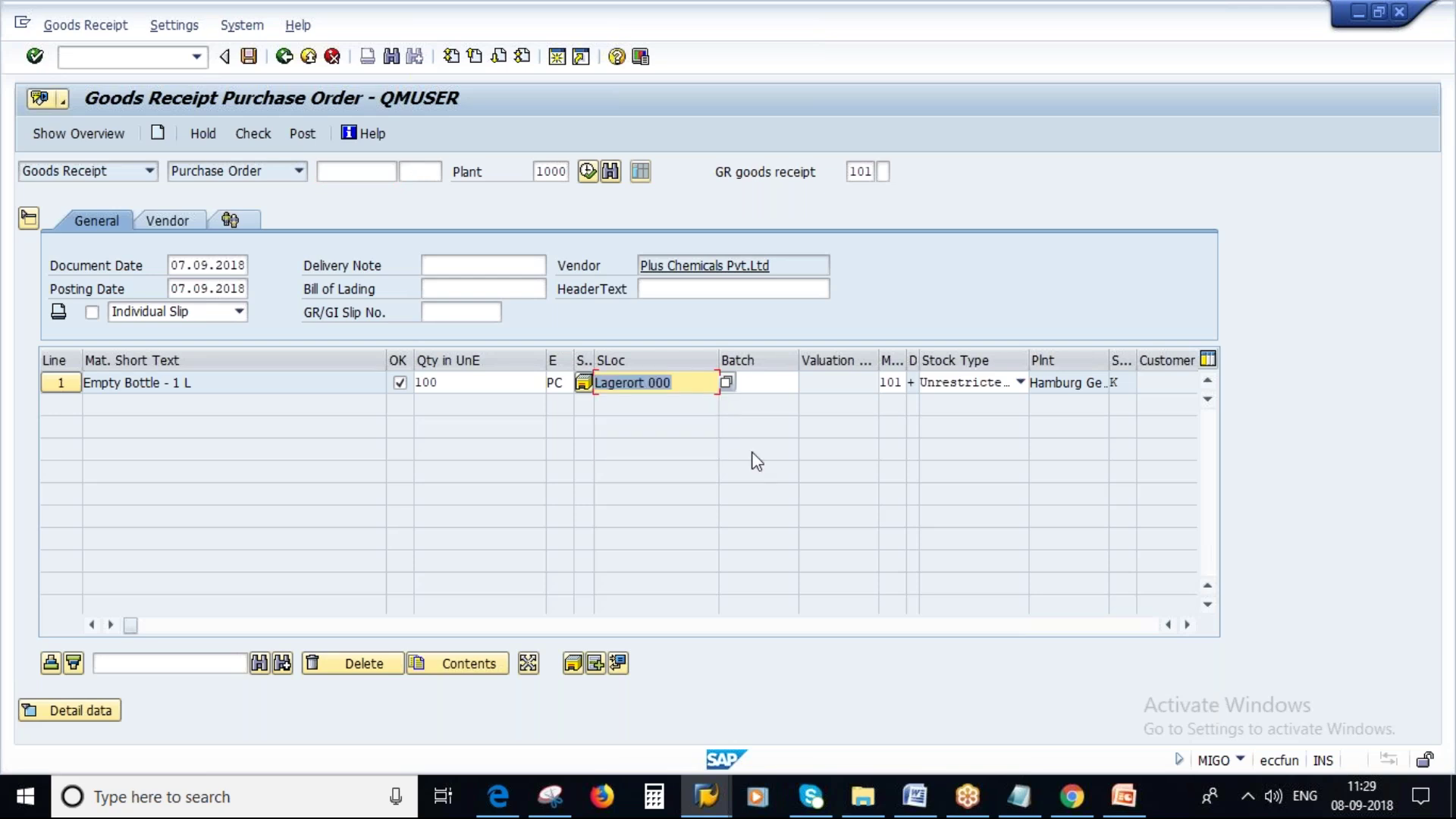
Step: Look up the special stock indicators available for the Empty Bottle - 1 L item, then close the list without choosing one
click(1128, 387)
click(1129, 386)
click(1144, 384)
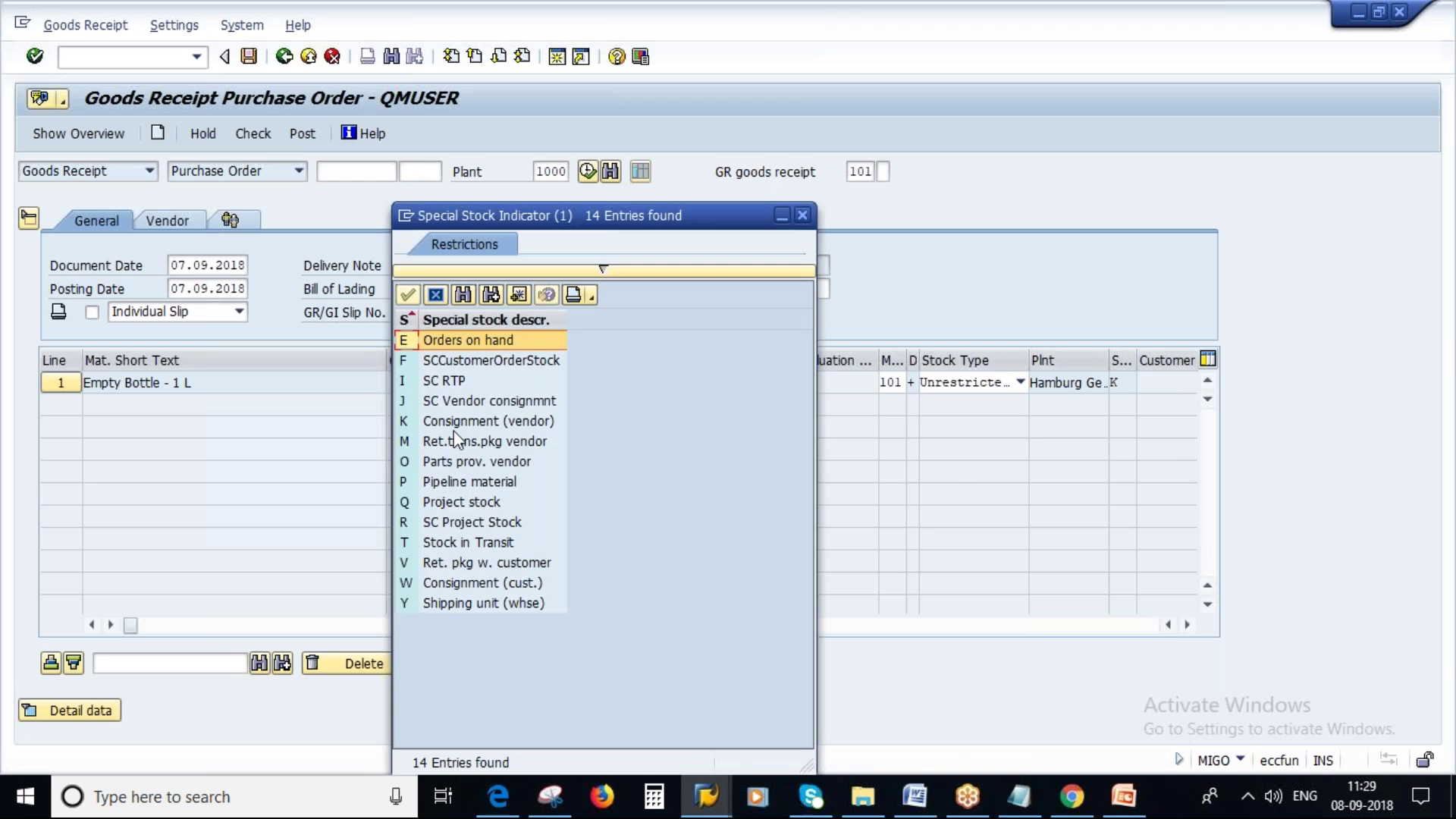
click(802, 216)
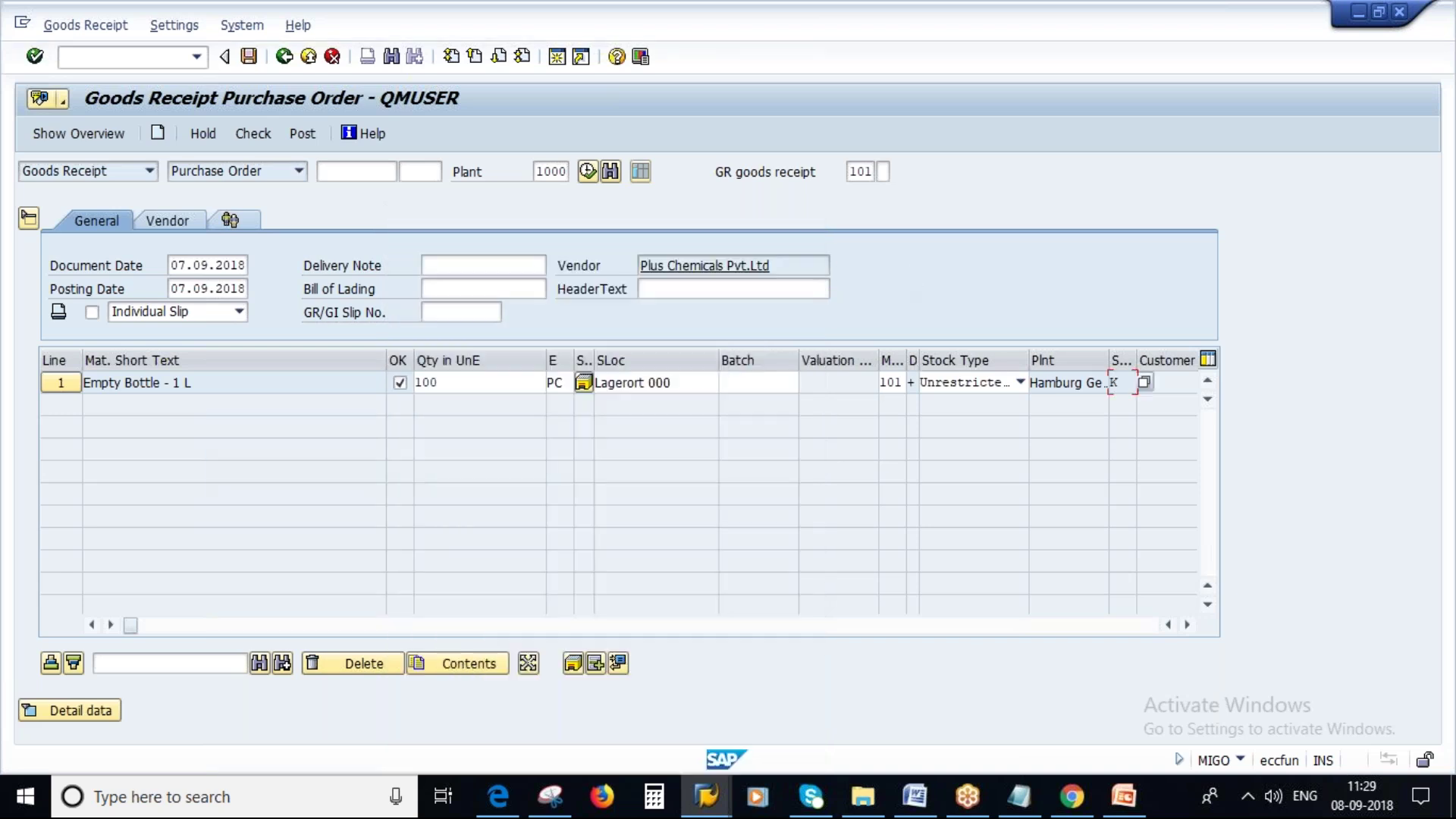
Step: Open a new session and run the MMBE stock overview for Empty Bottle - 1 L
click(557, 58)
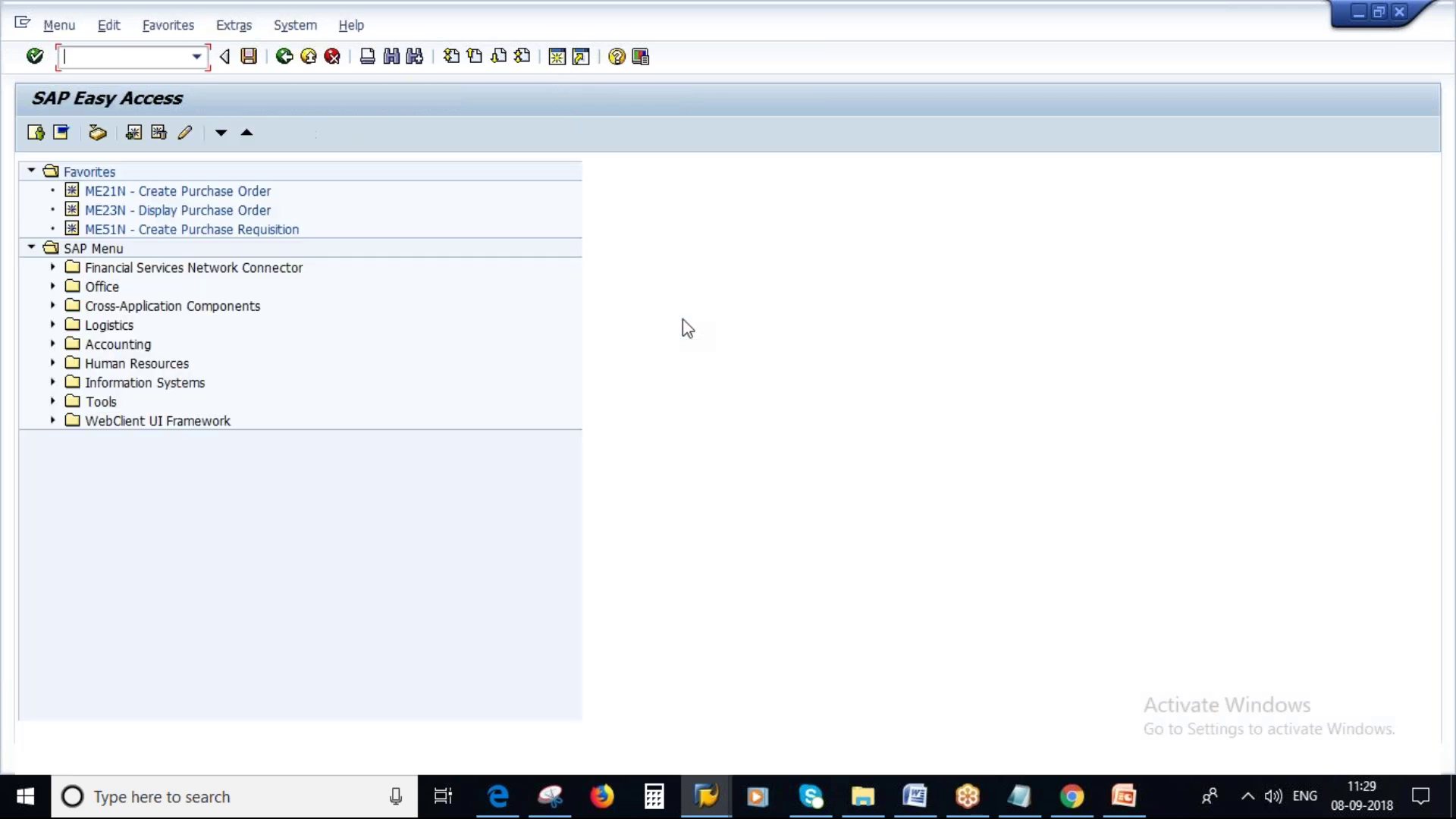
text(mmbe)
key(Return)
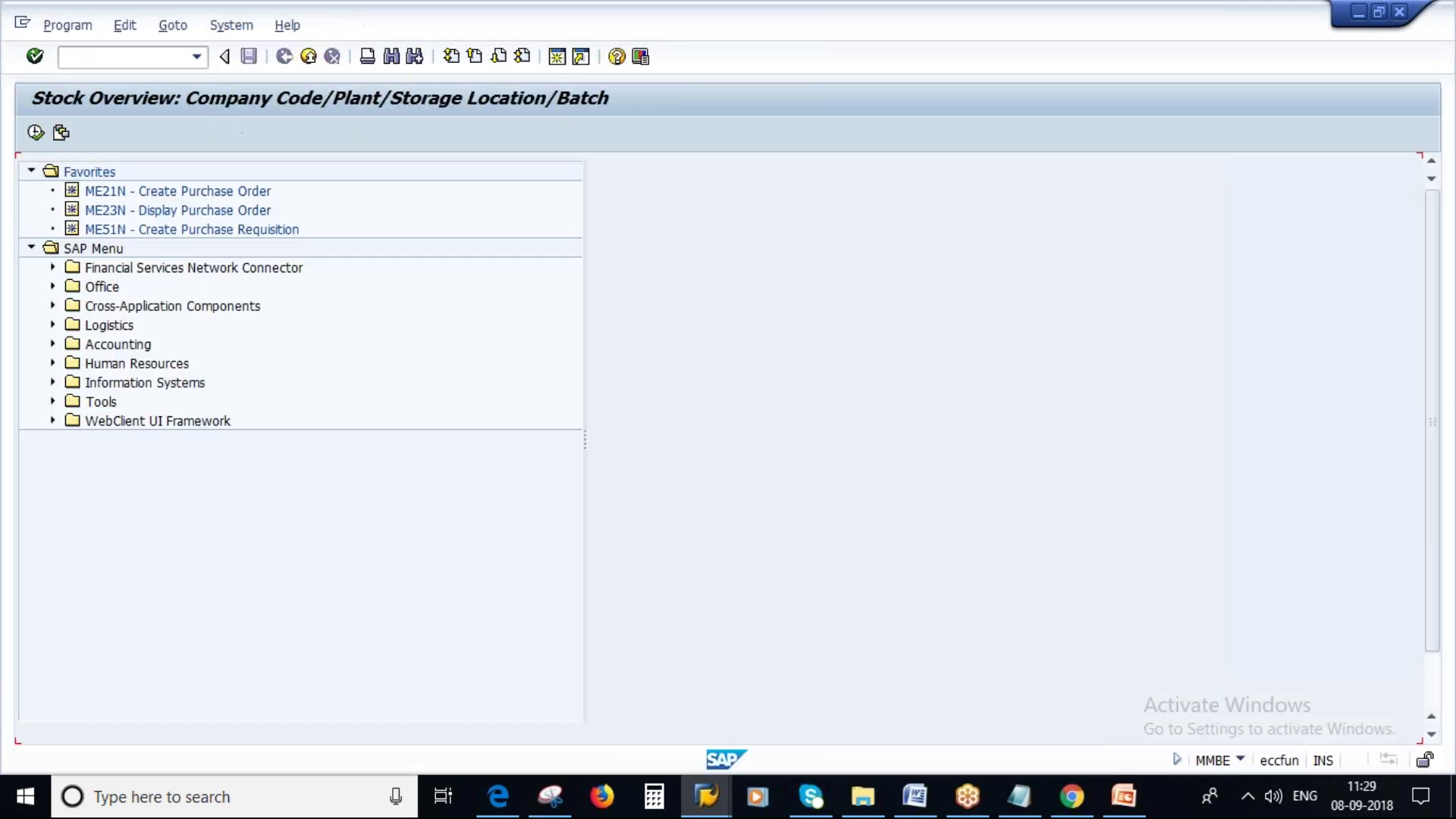
key(F8)
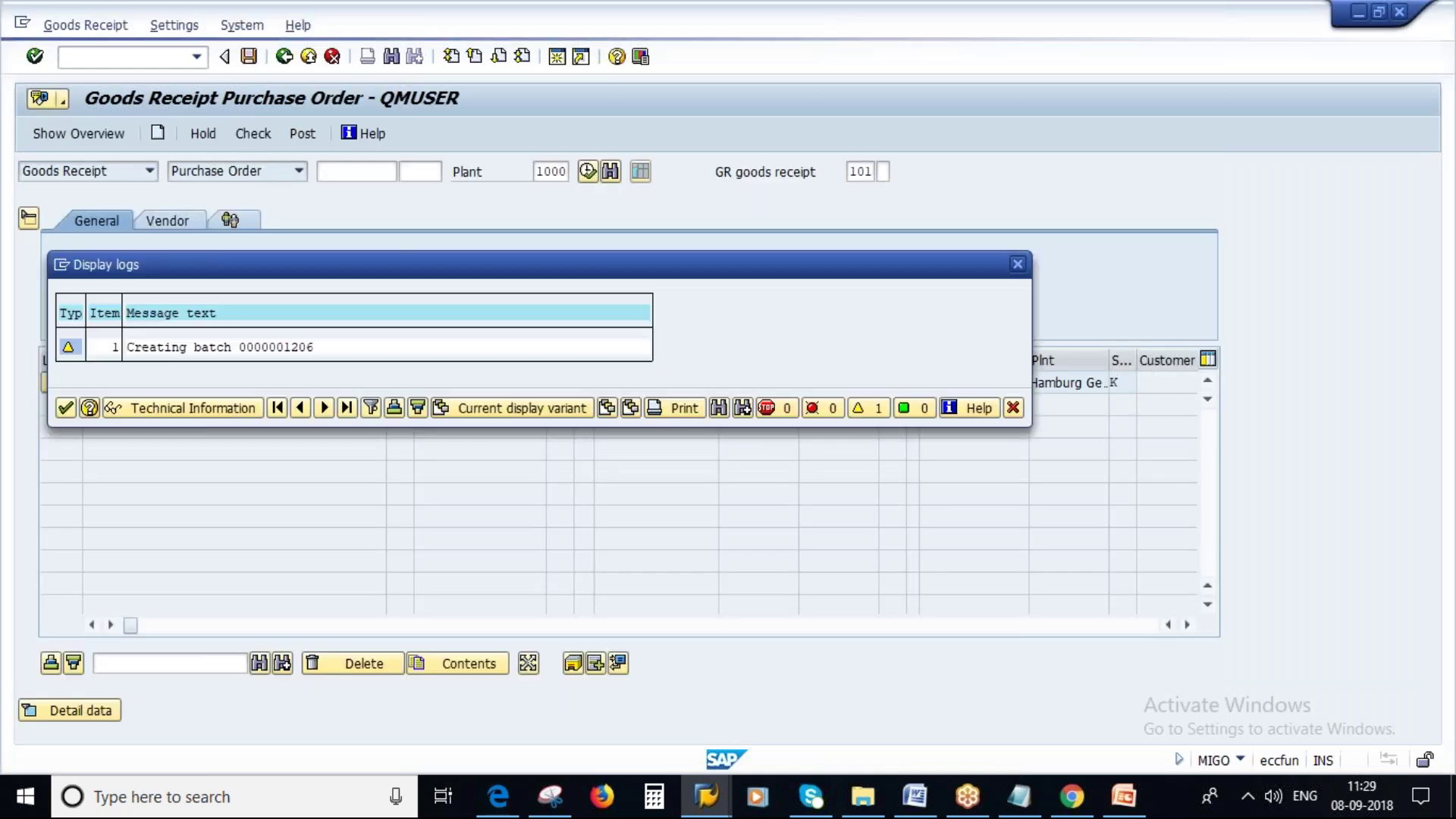
Step: Accept the batch creation log and post the goods receipt for 100 PC of Empty Bottle - 1 L
click(64, 408)
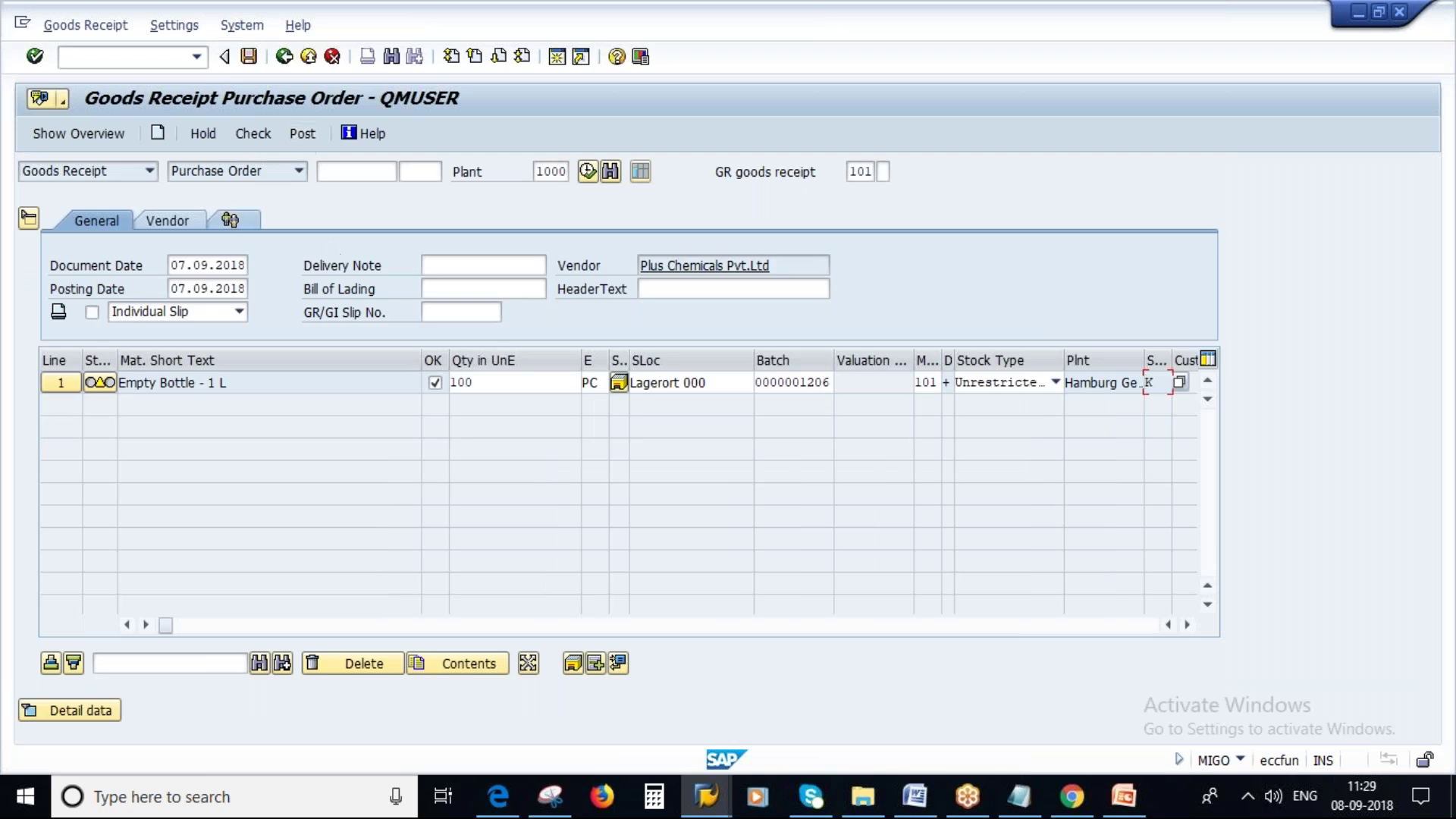
double_click(495, 381)
click(302, 134)
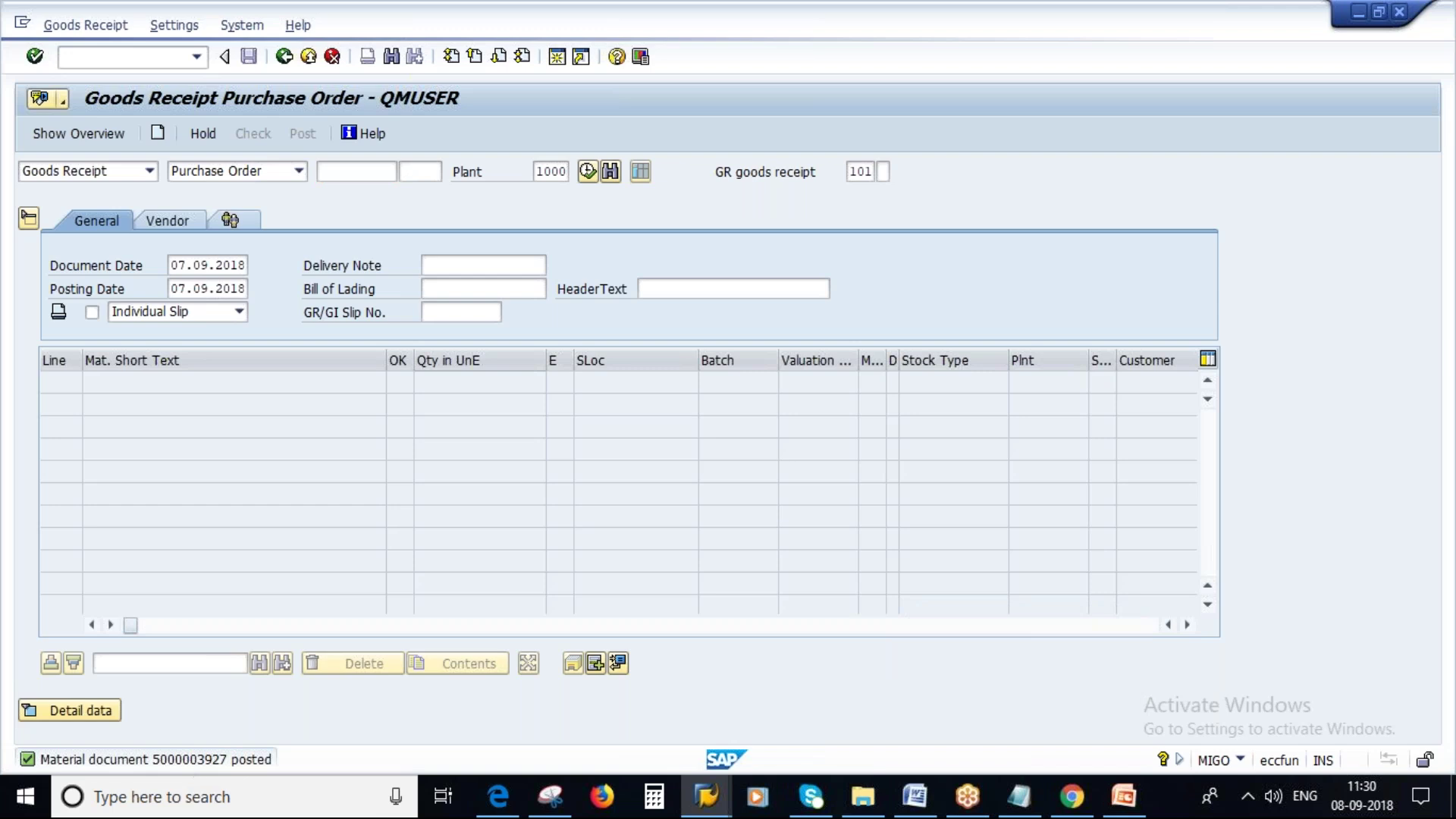
Step: Copy the posted material document number and append it to the goods receipt line in the Notepad notes
key(F1)
double_click(89, 198)
key(ctrl+c)
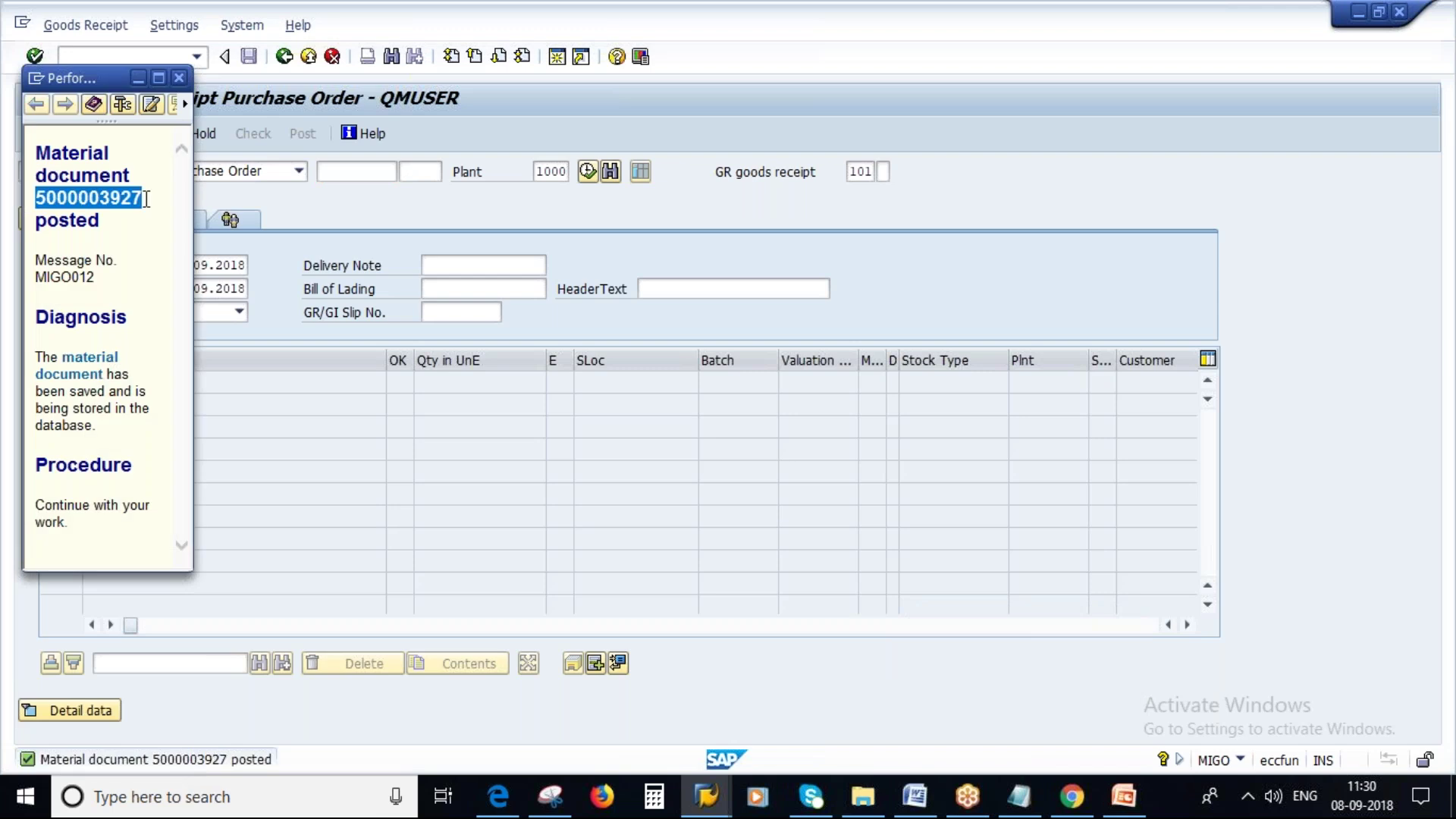
click(1031, 804)
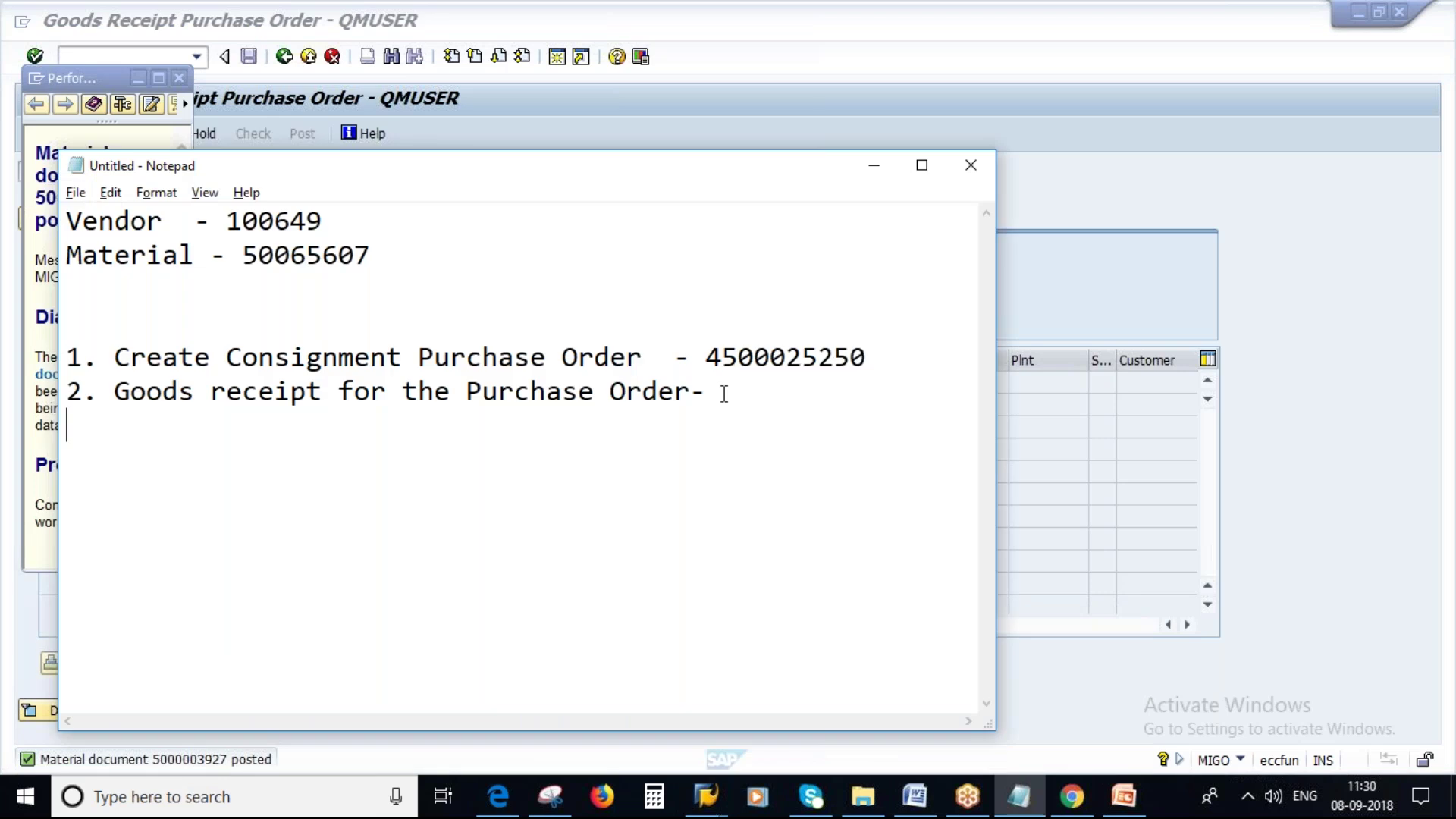
click(724, 393)
key(BackSpace)
text(-)
key(BackSpace)
key(ctrl+v)
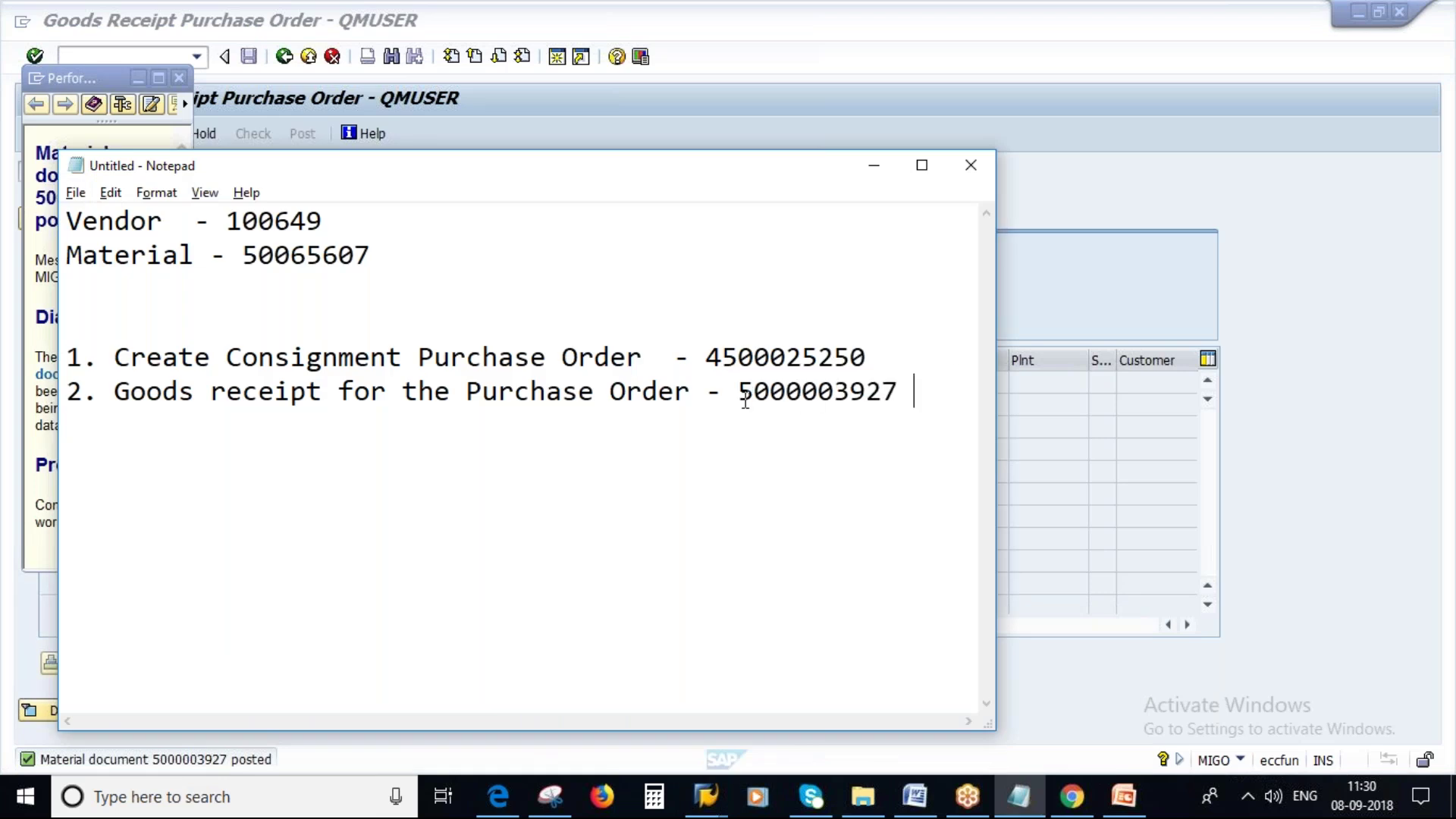
drag(742, 395, 829, 526)
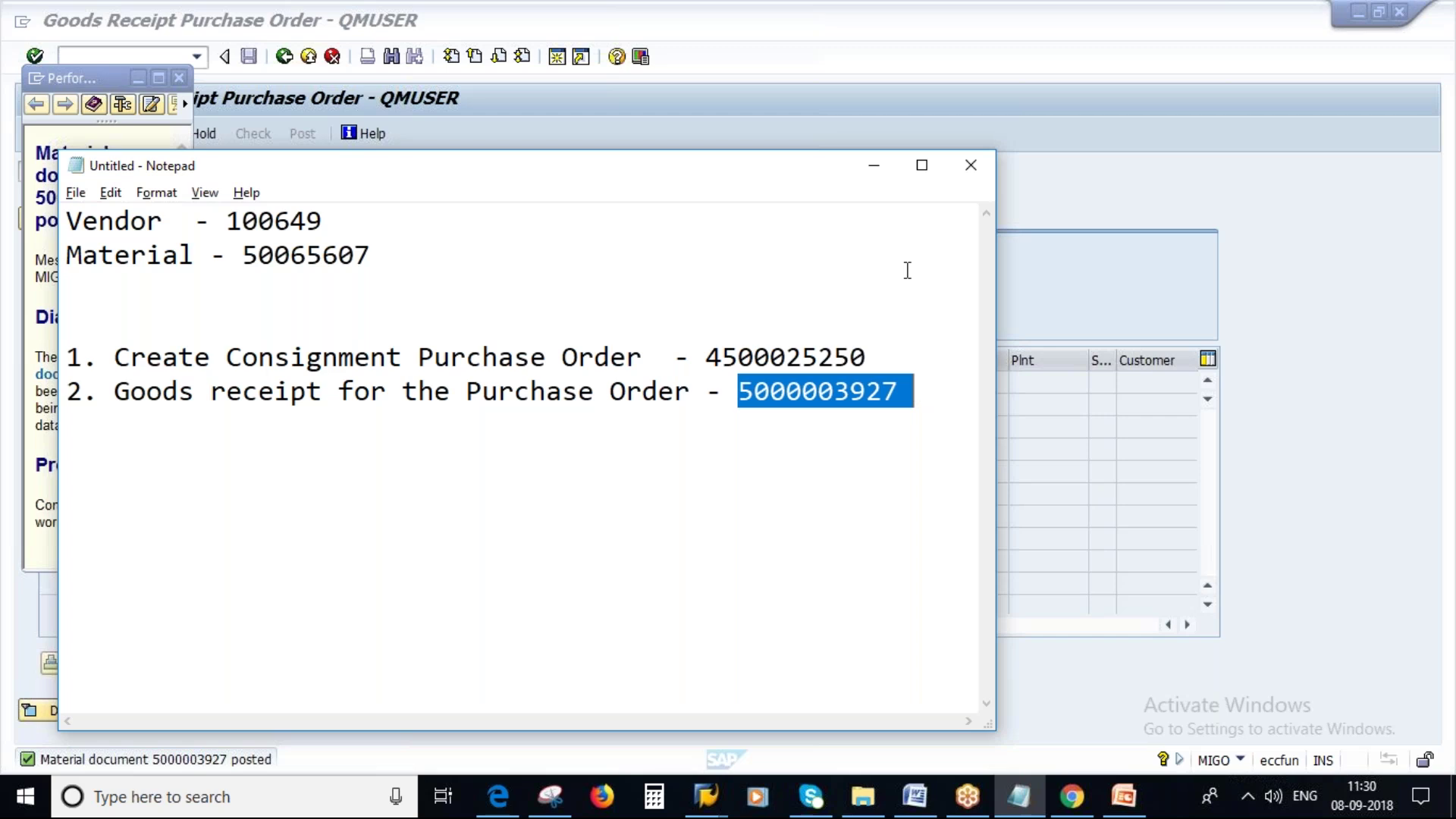
Step: Return to SAP, display the posted material document in MIGO and check its document info for FI documents
click(875, 167)
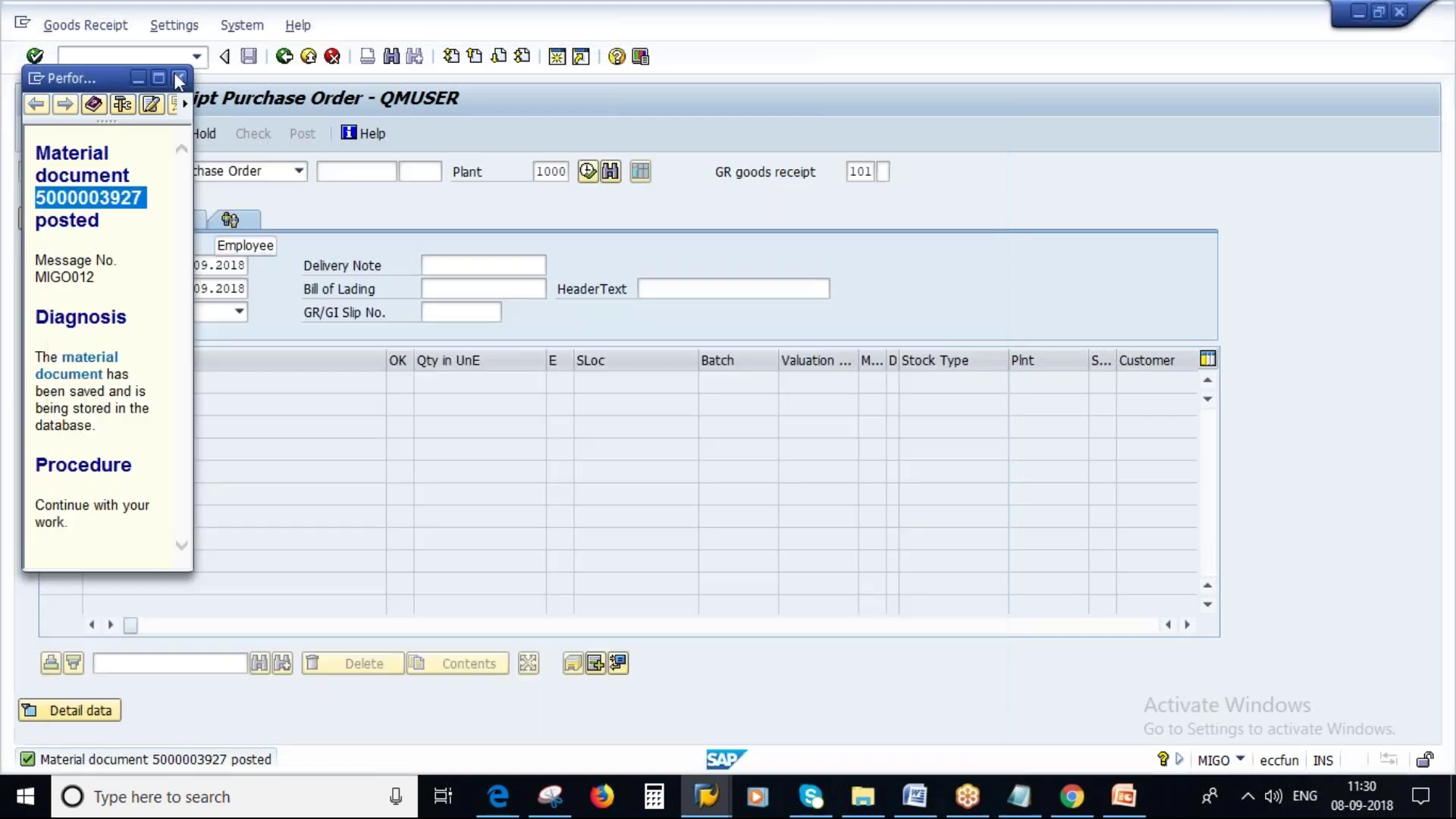
click(179, 79)
click(129, 171)
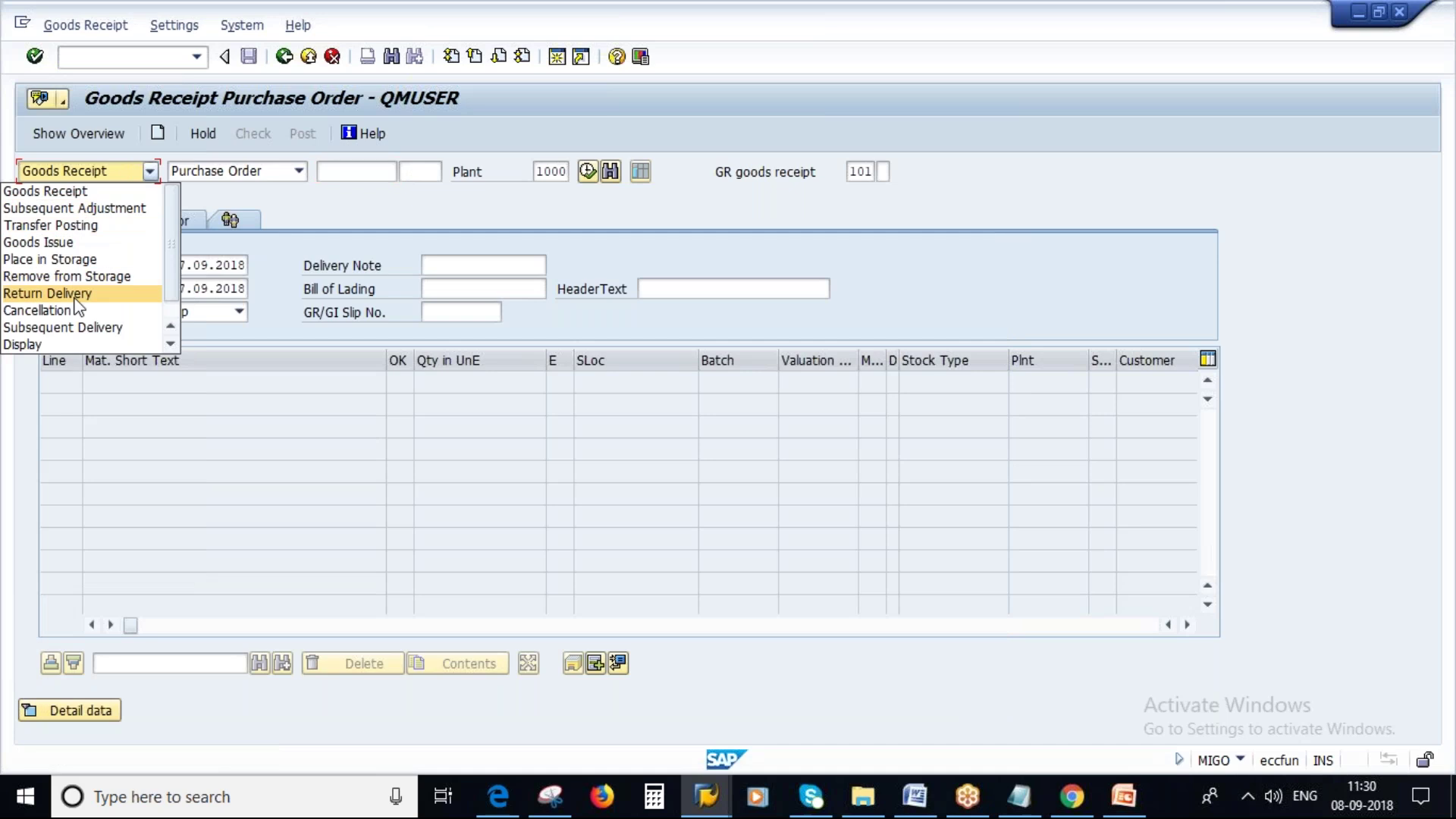
click(30, 344)
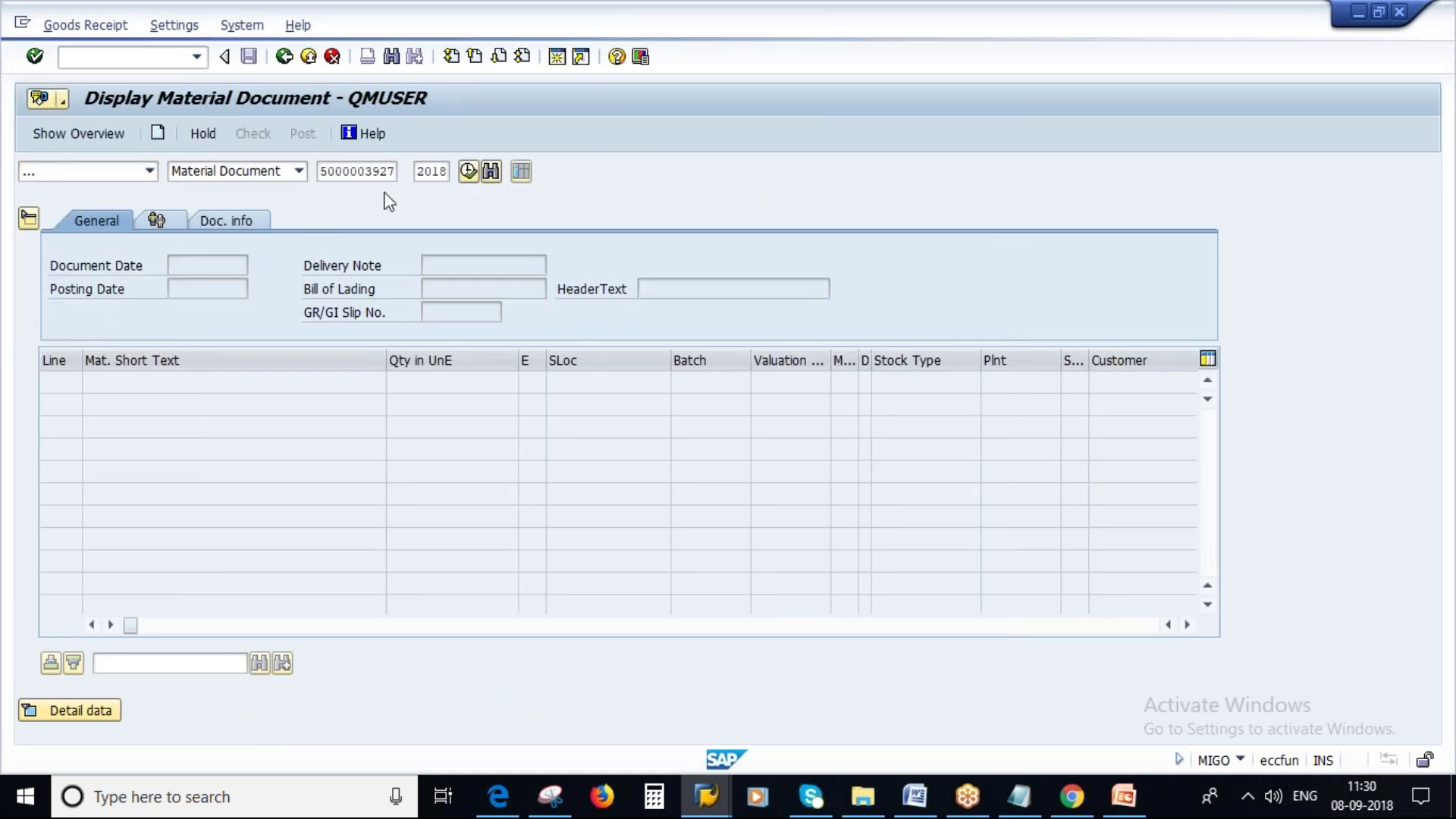
key(Return)
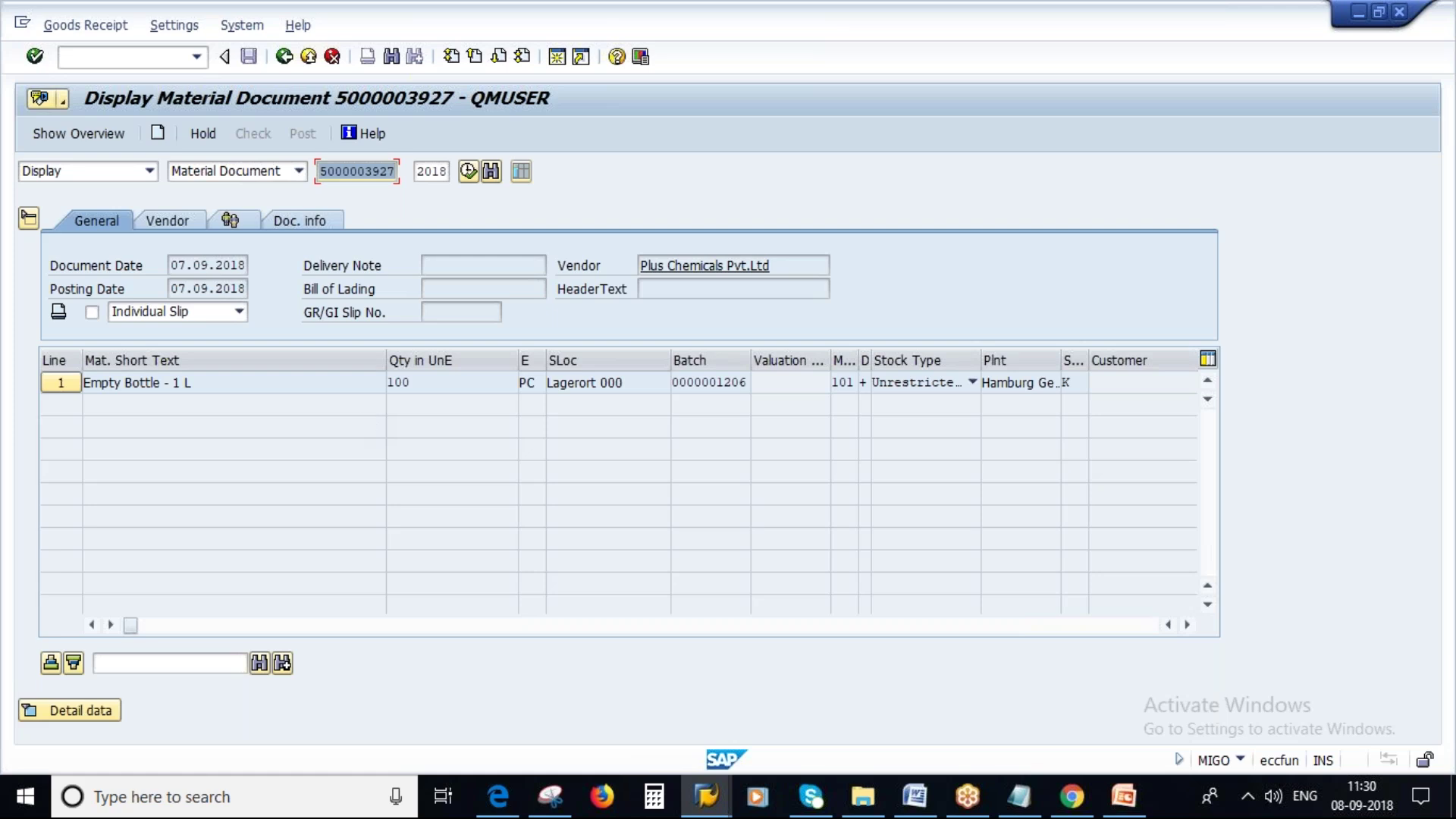
click(307, 220)
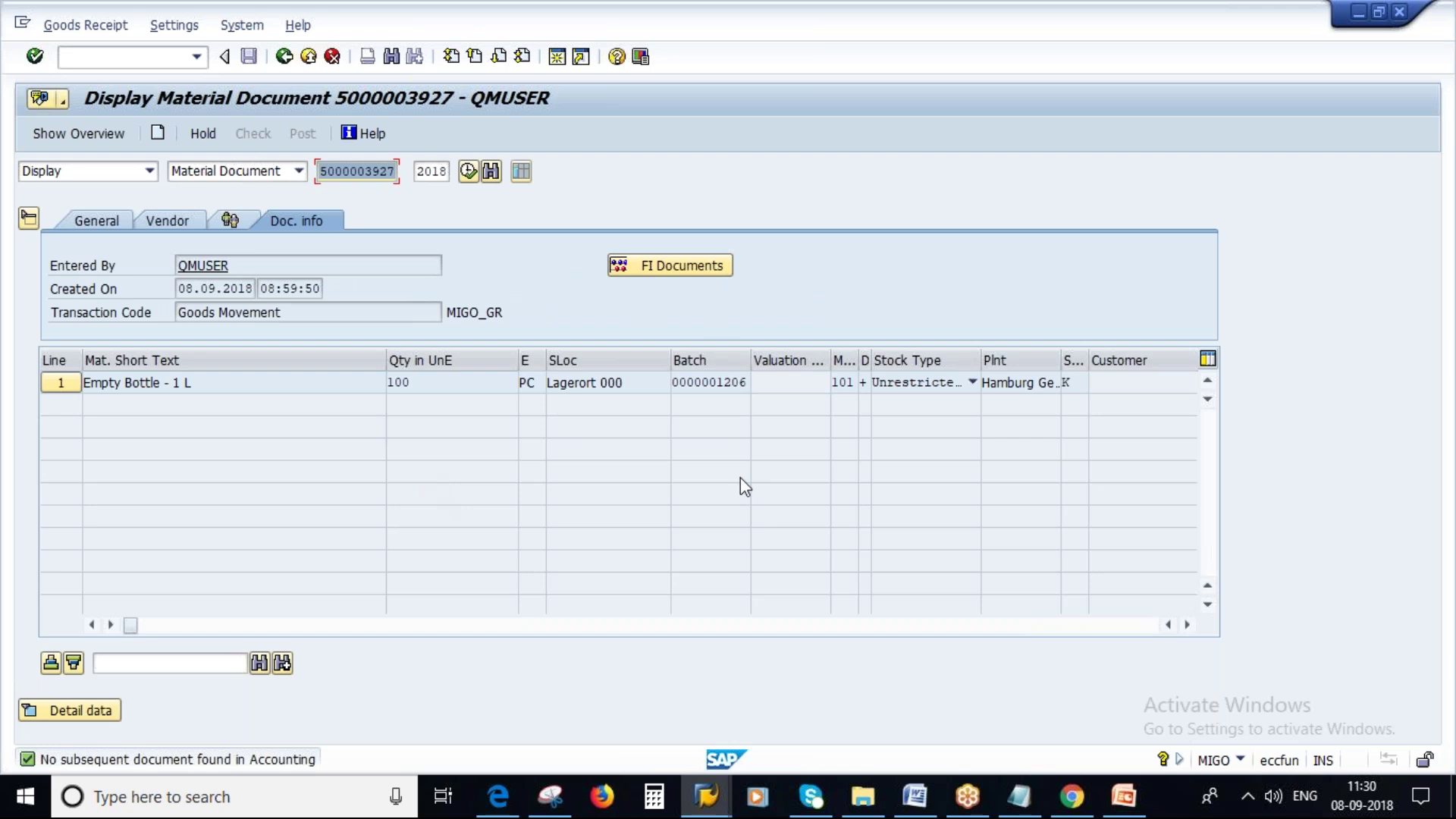
Step: Switch to the PowerPoint presentation and review the Vendor Consignment, Consignment Purchase Order and Vendor Consignment Stock slides
click(1123, 796)
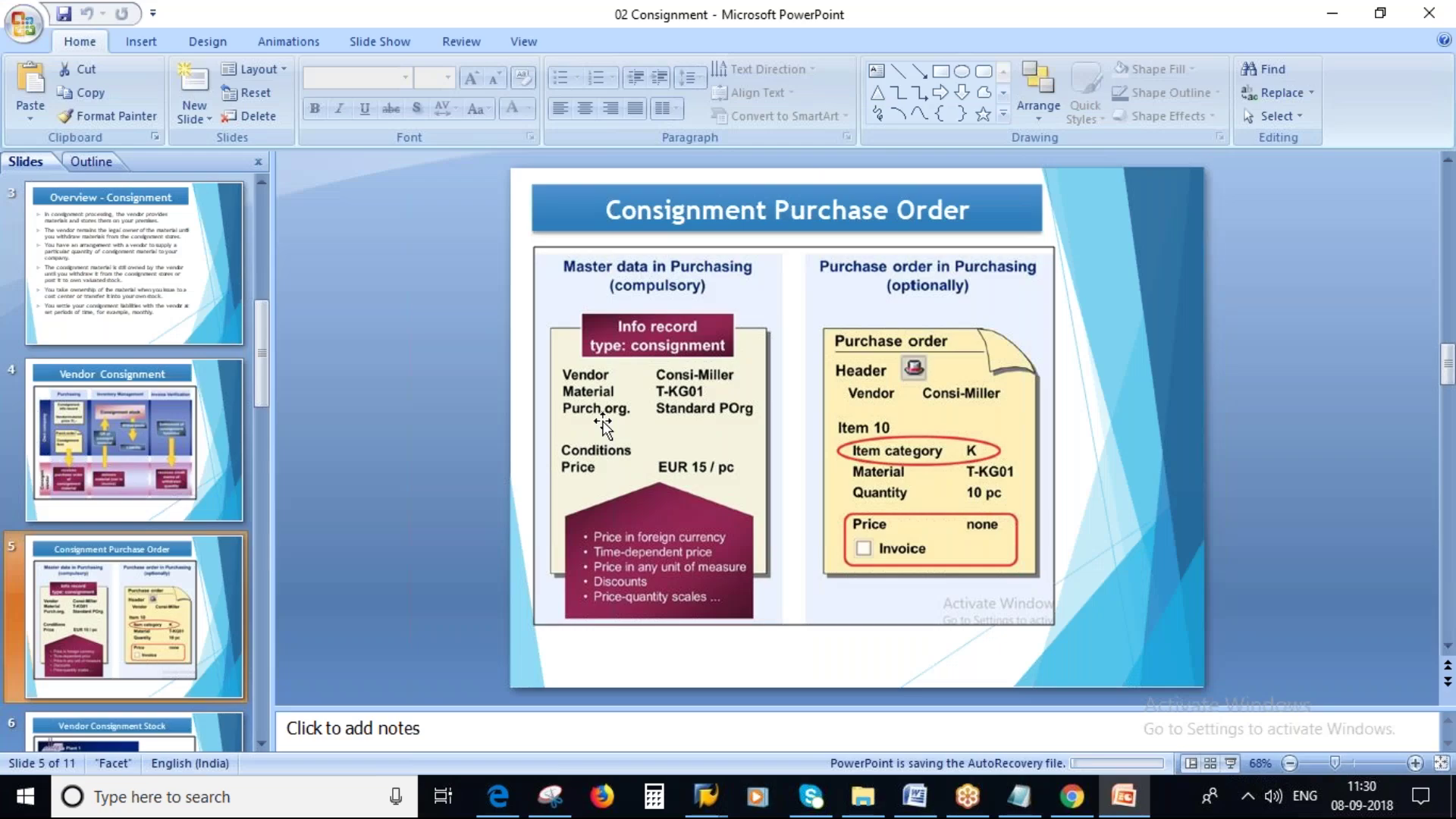
scroll(603, 426, down, 1)
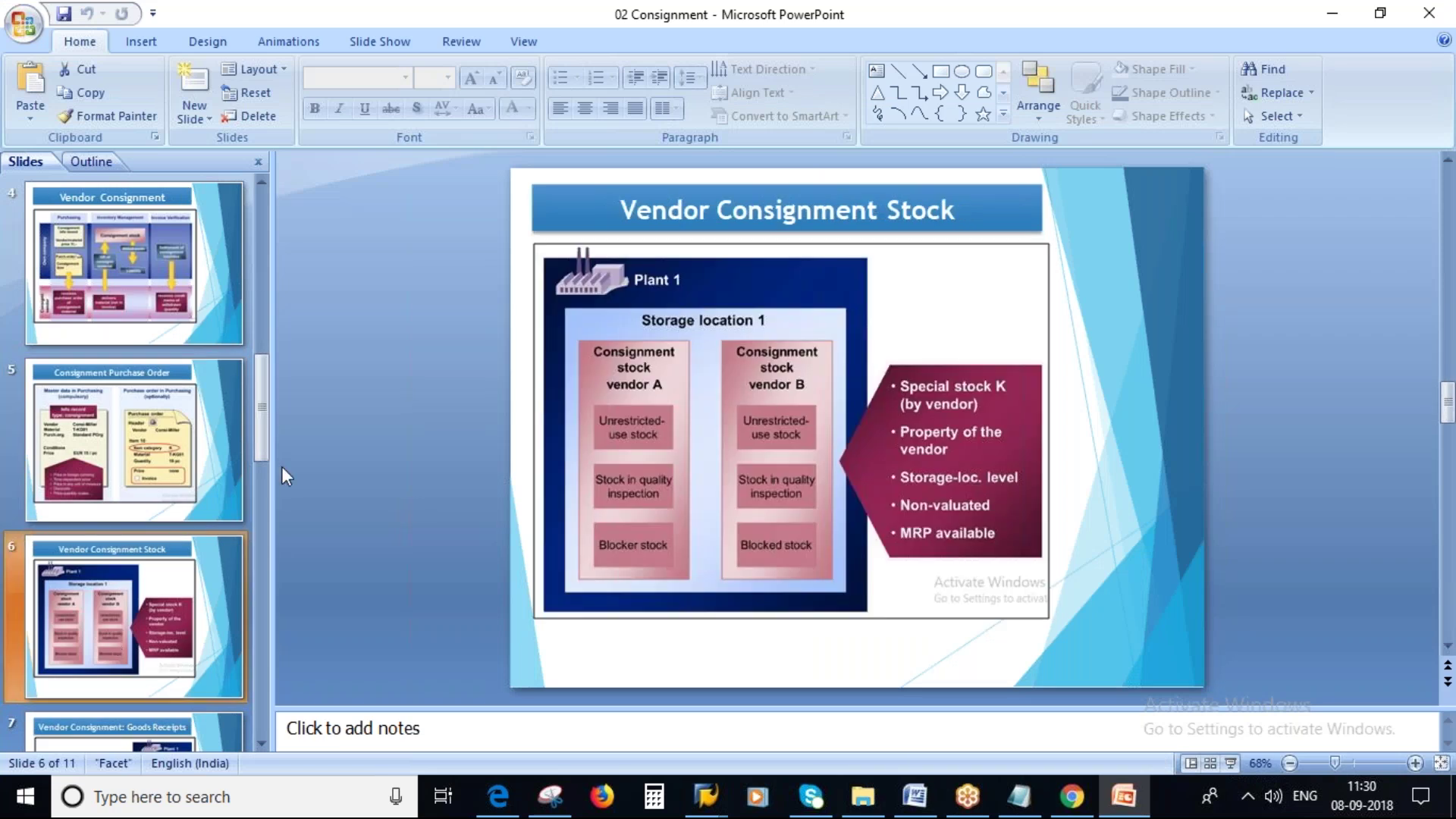
click(115, 285)
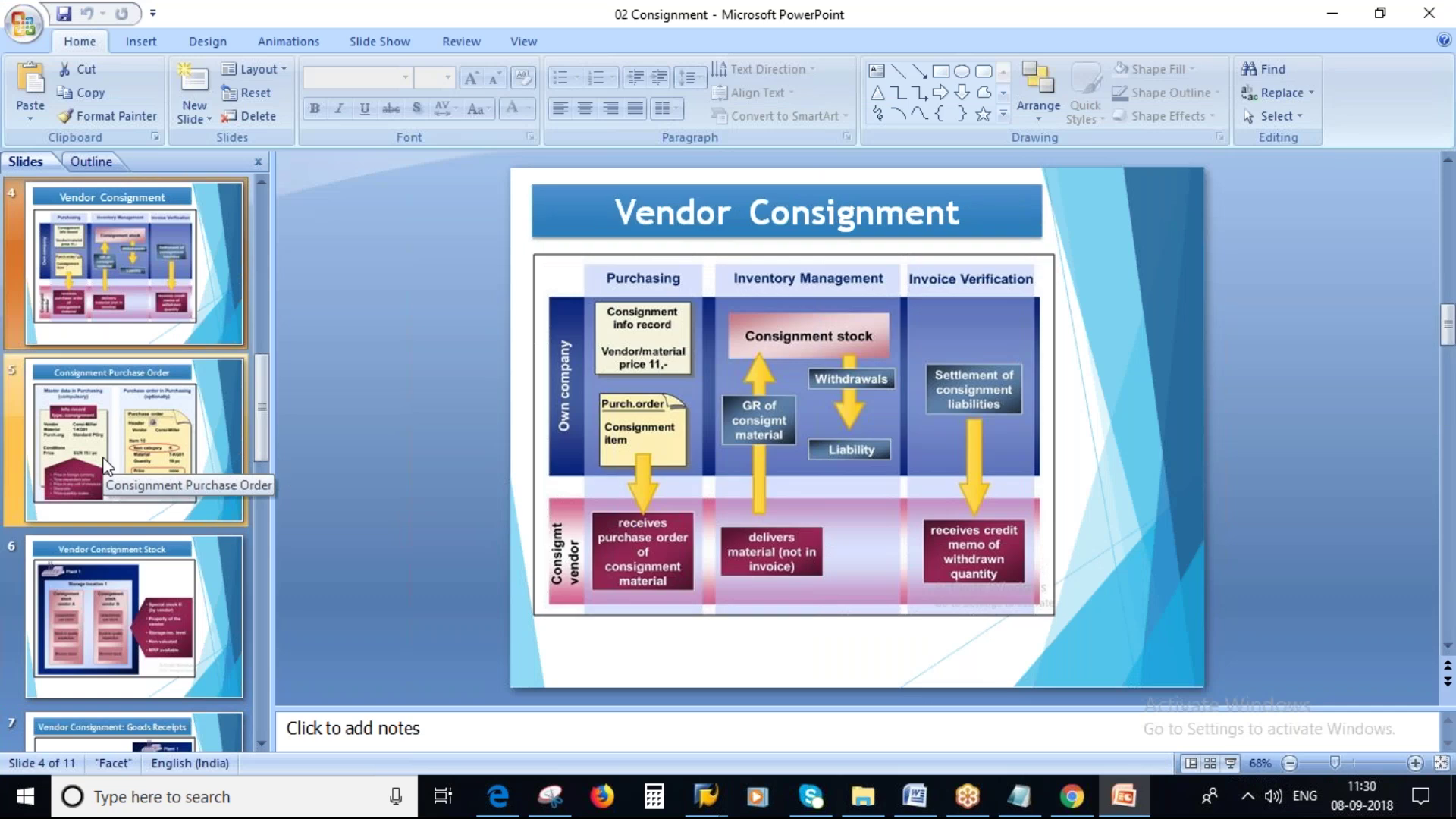
click(107, 466)
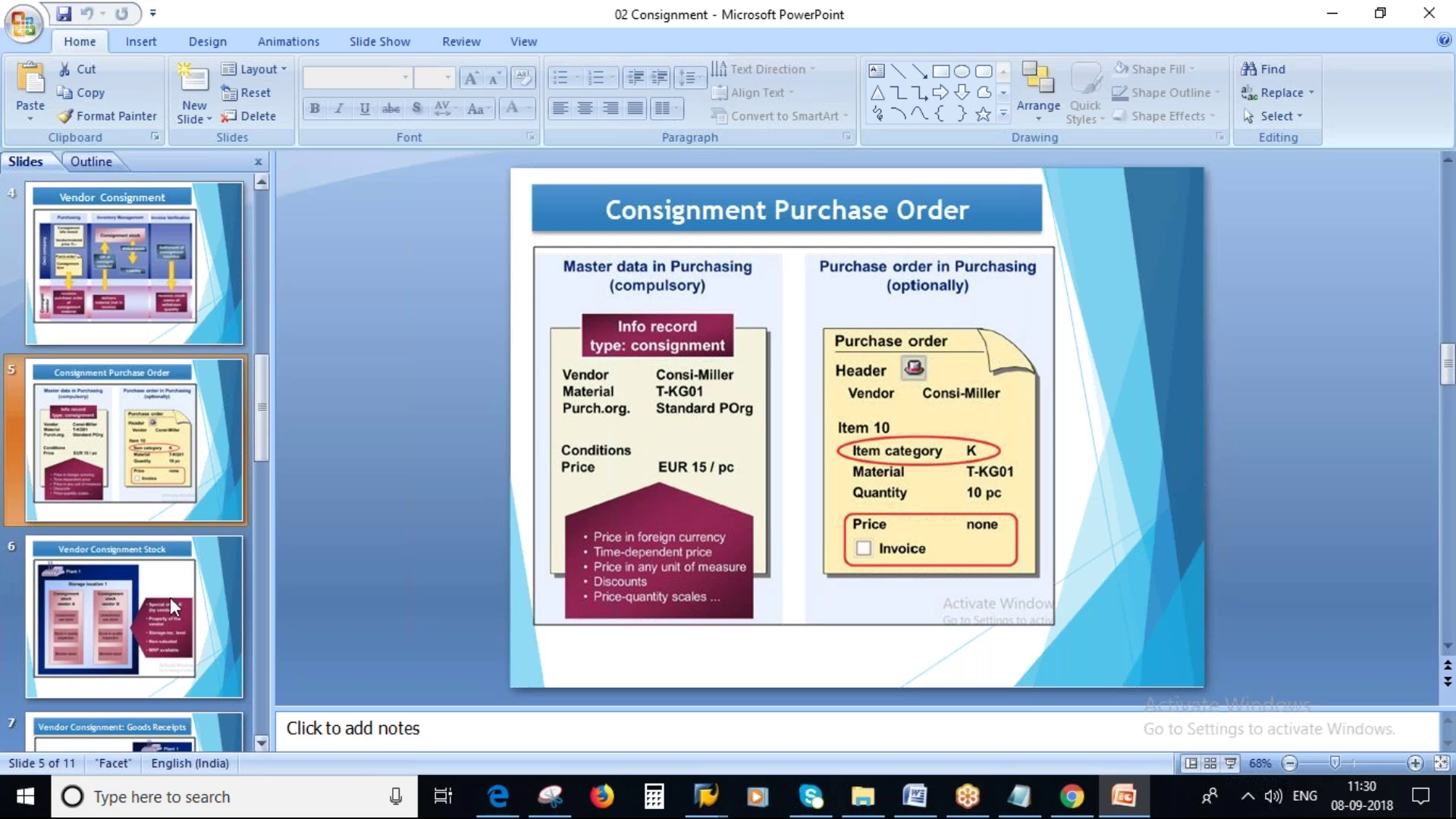
click(92, 620)
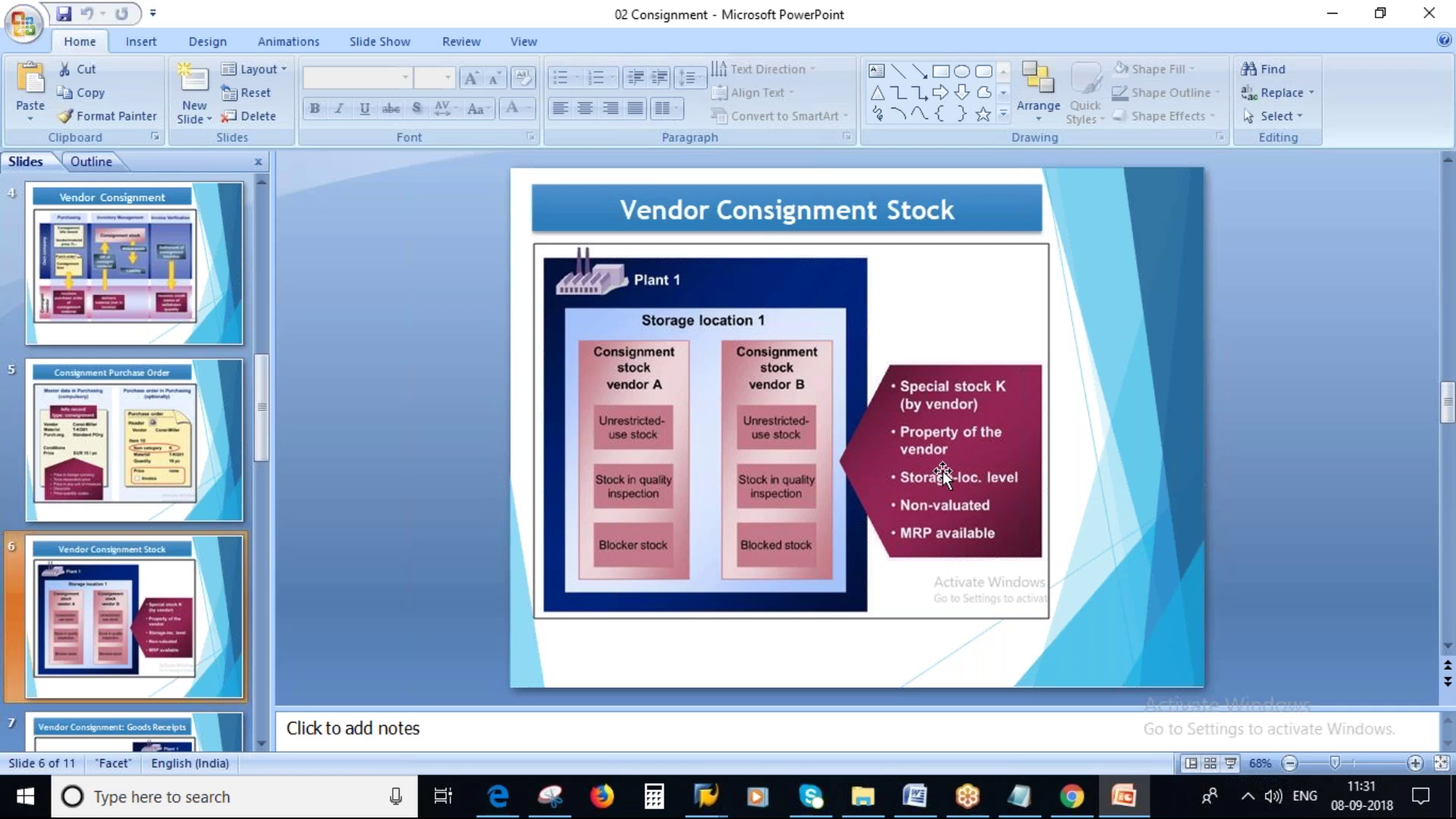
Step: Switch back to the SAP stock overview session and refresh the stock list of Empty Bottle - 1 L
key(alt+Tab)
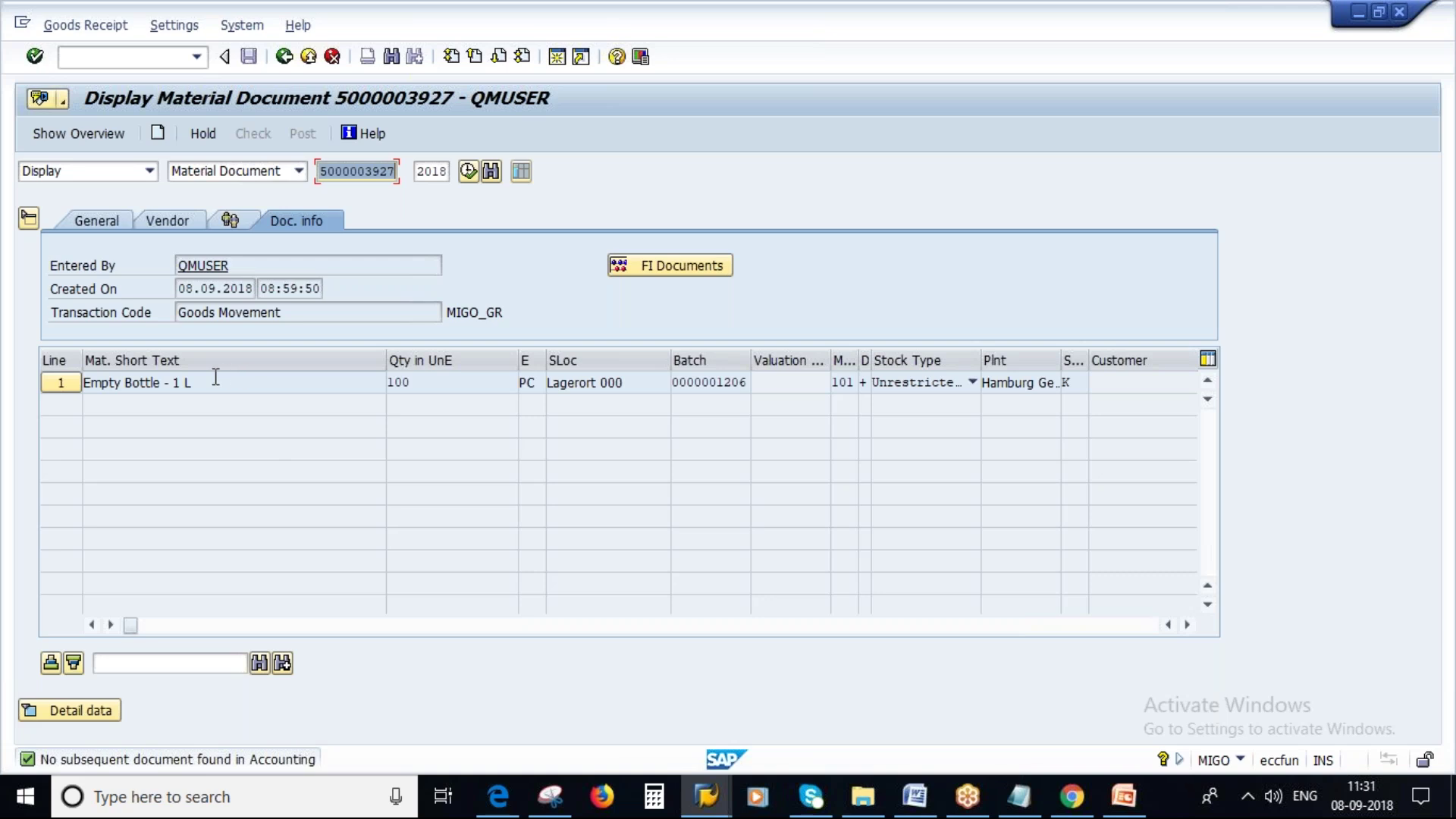
click(705, 797)
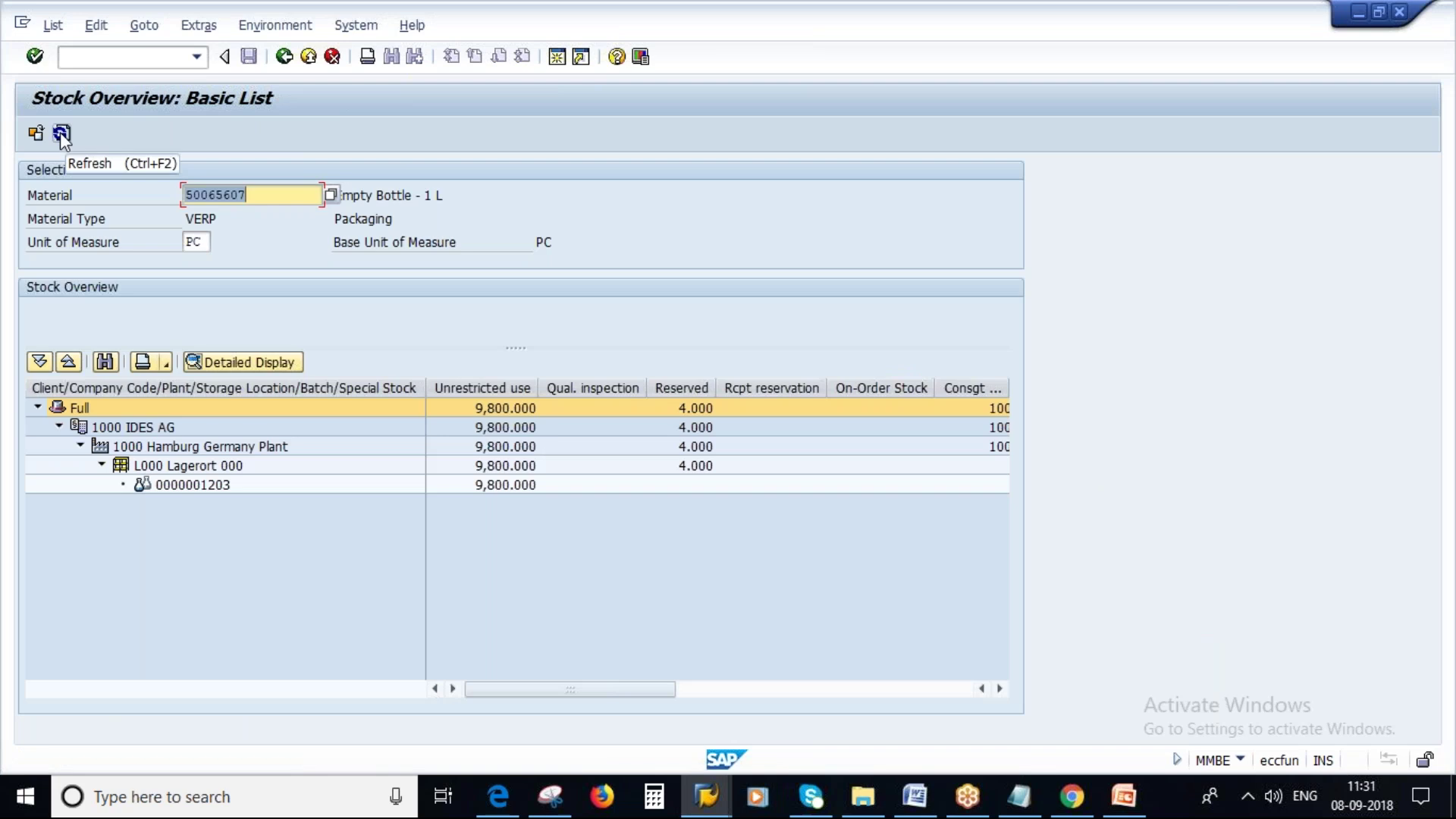
click(61, 134)
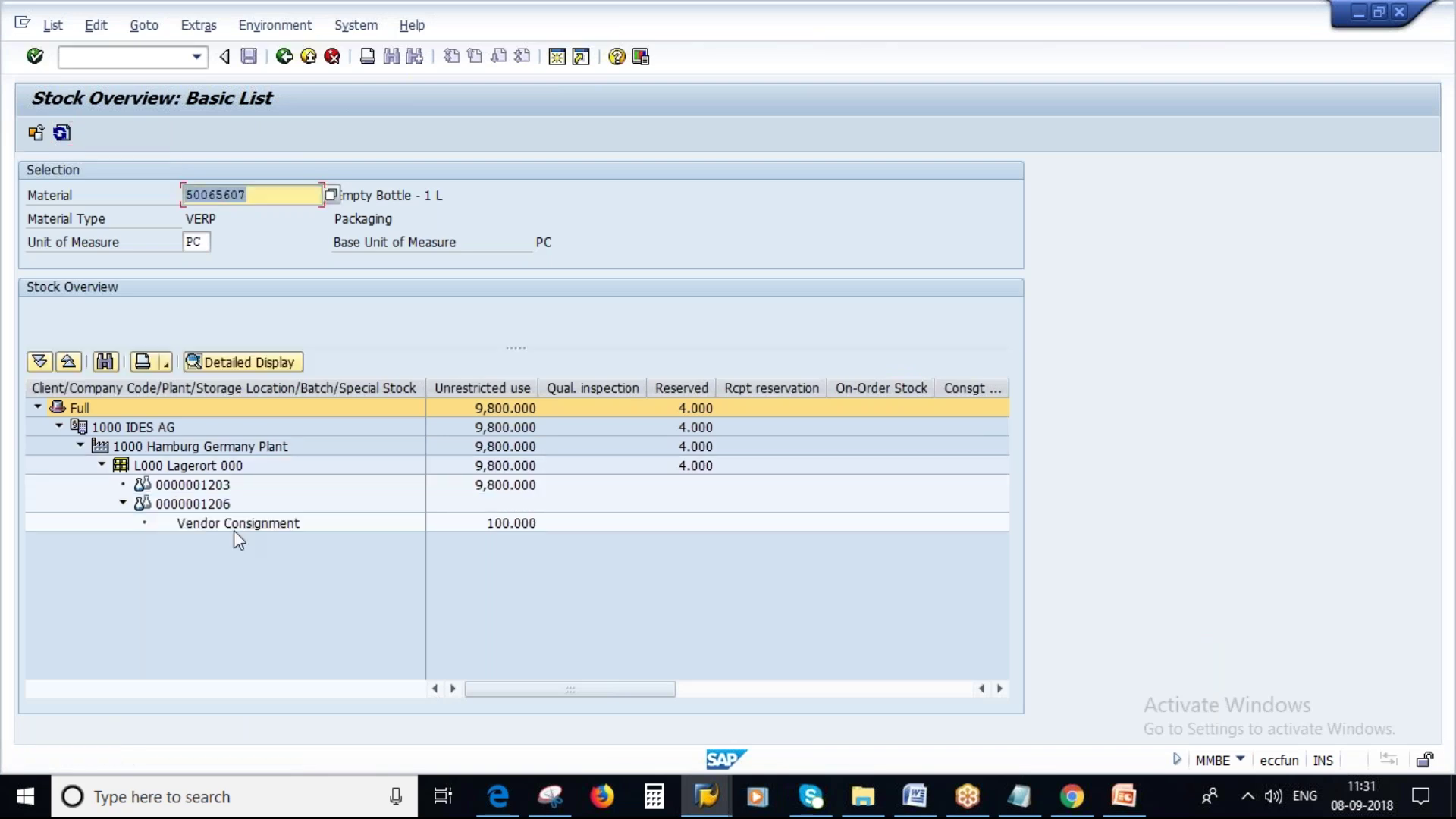
Step: Examine the unrestricted Vendor Consignment stock of the new batch and view its vendor and stock type details
click(510, 523)
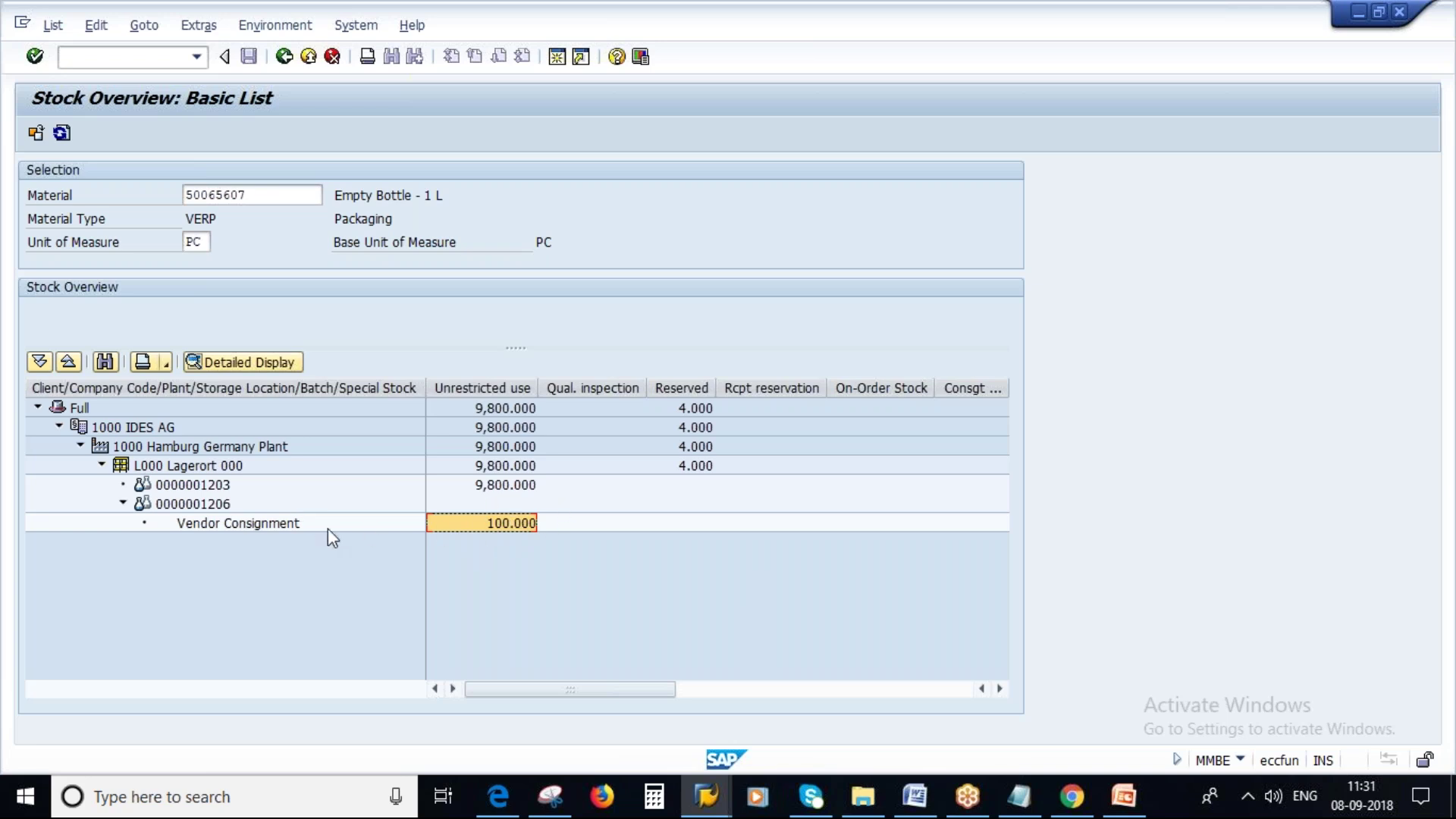
click(203, 505)
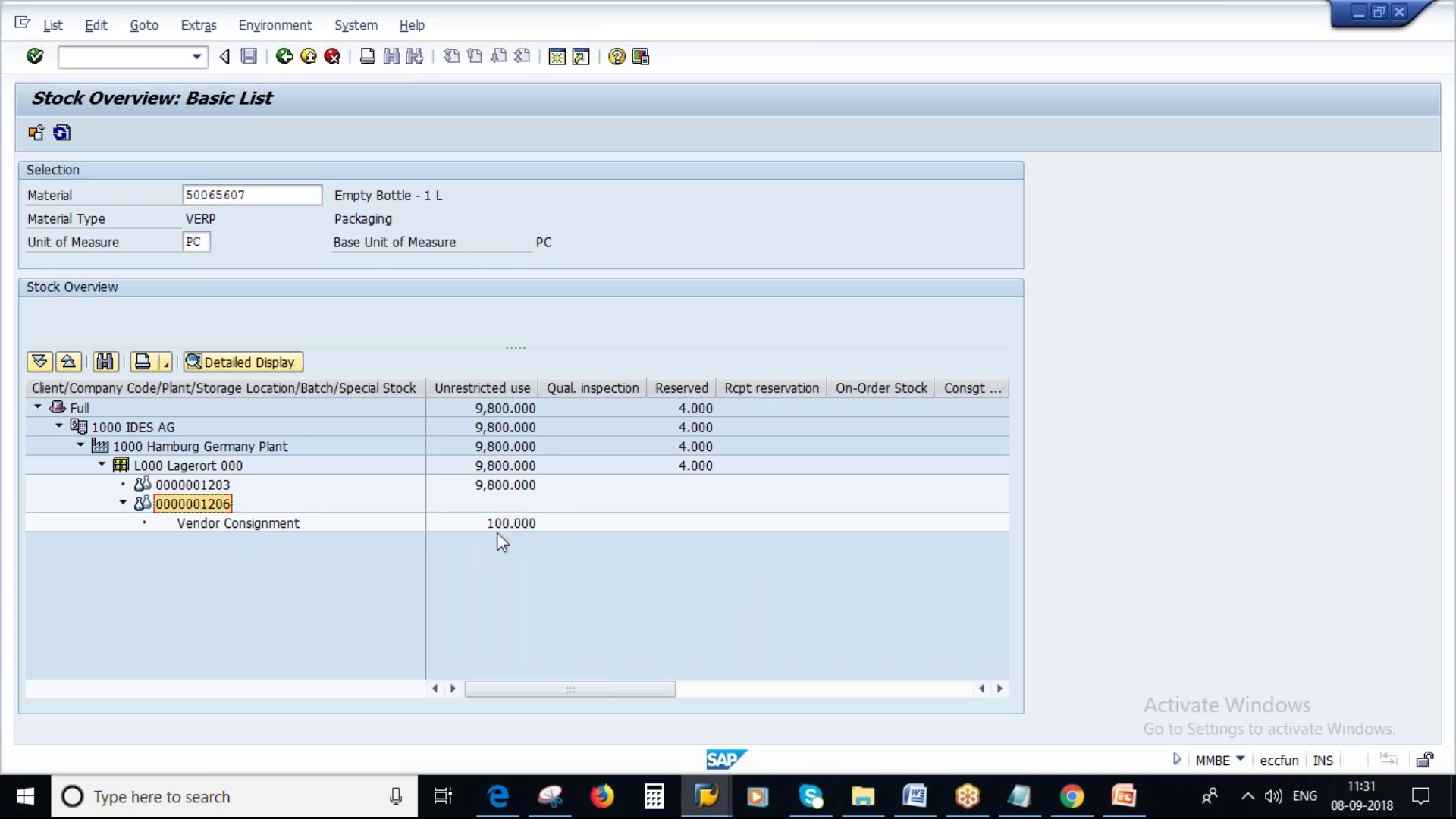
click(533, 525)
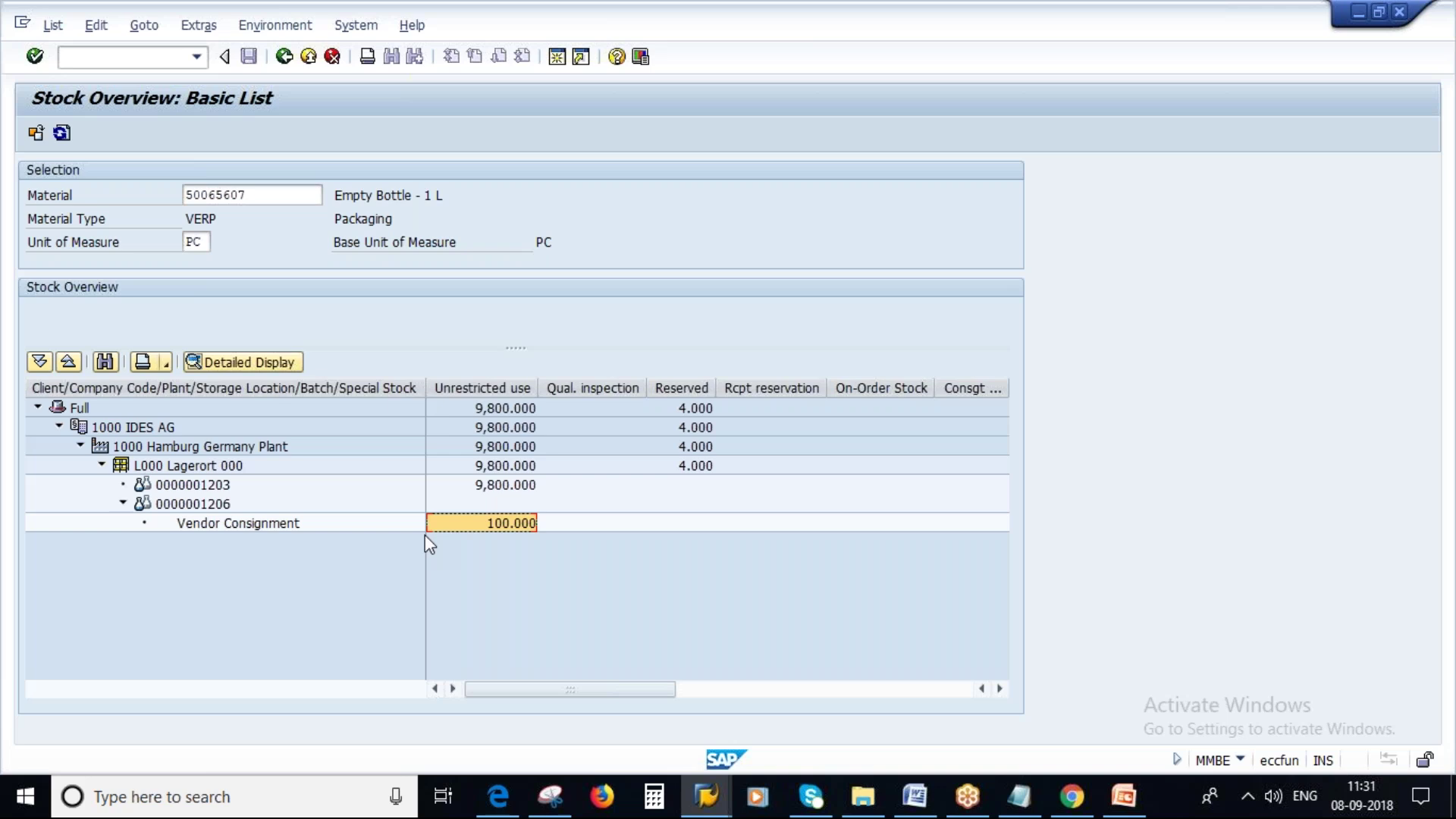
click(188, 528)
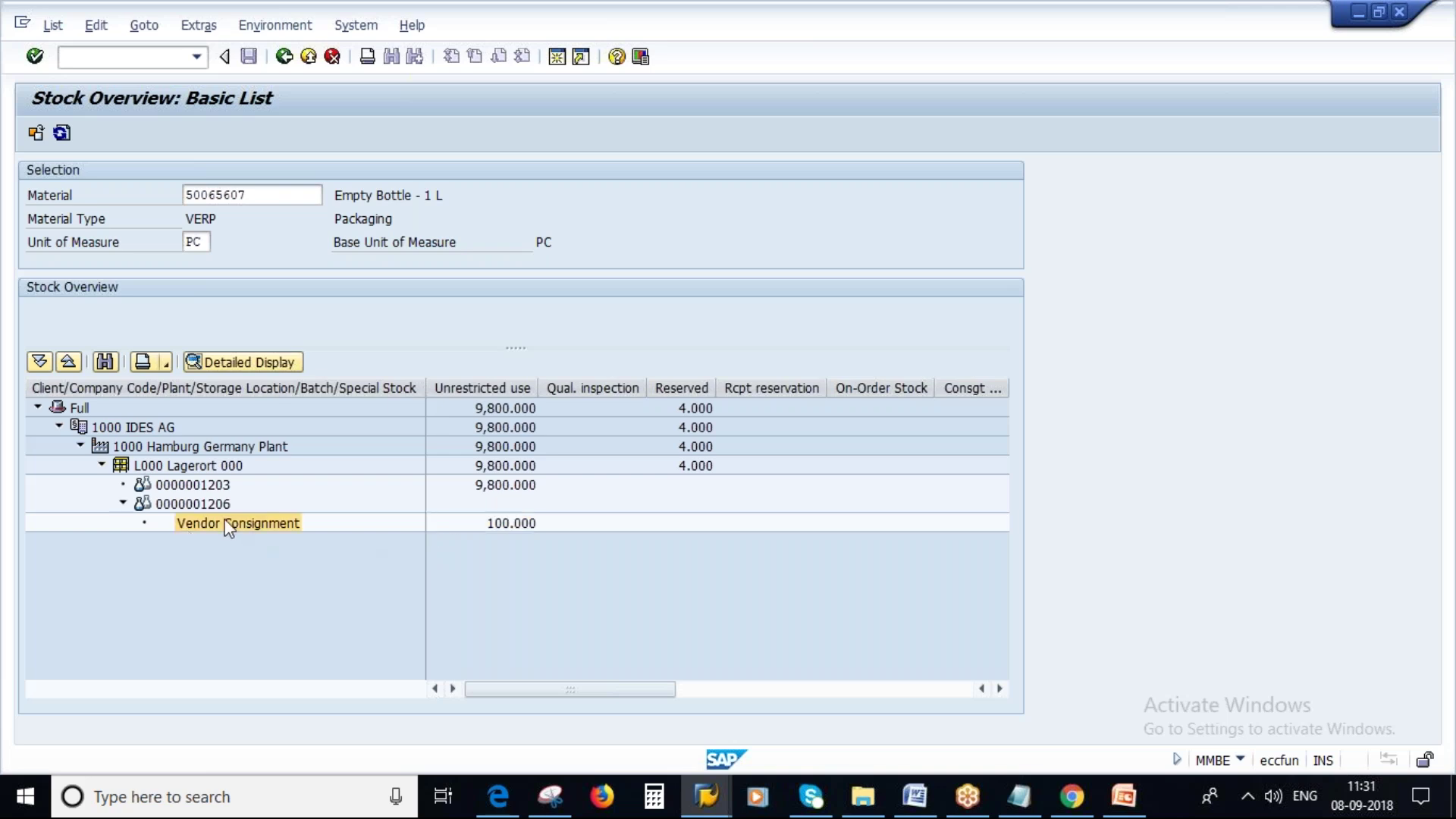
double_click(345, 524)
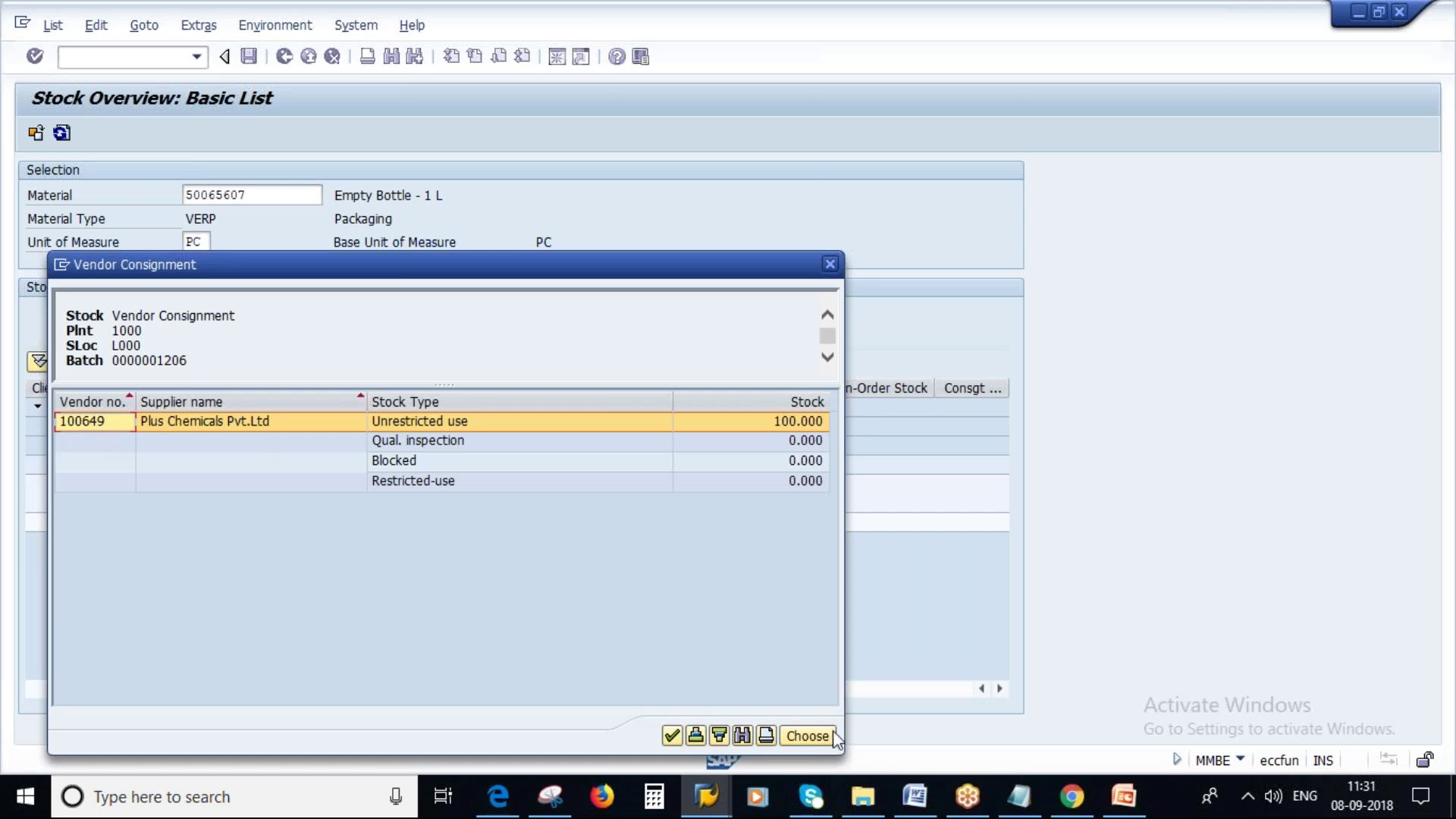
click(830, 265)
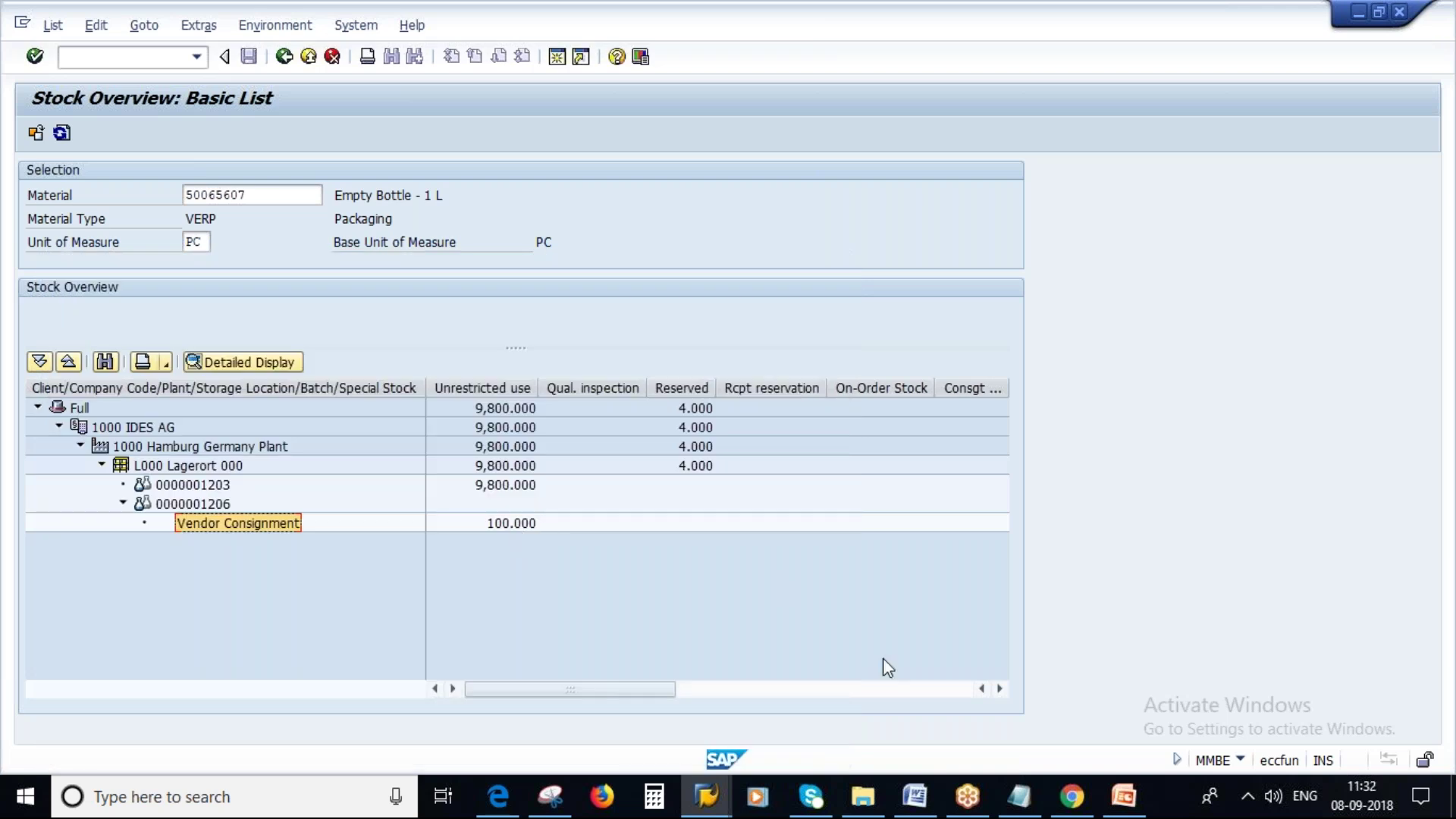
Step: Add the note "3. Create Reservation -" below the goods receipt line in Notepad
click(1009, 813)
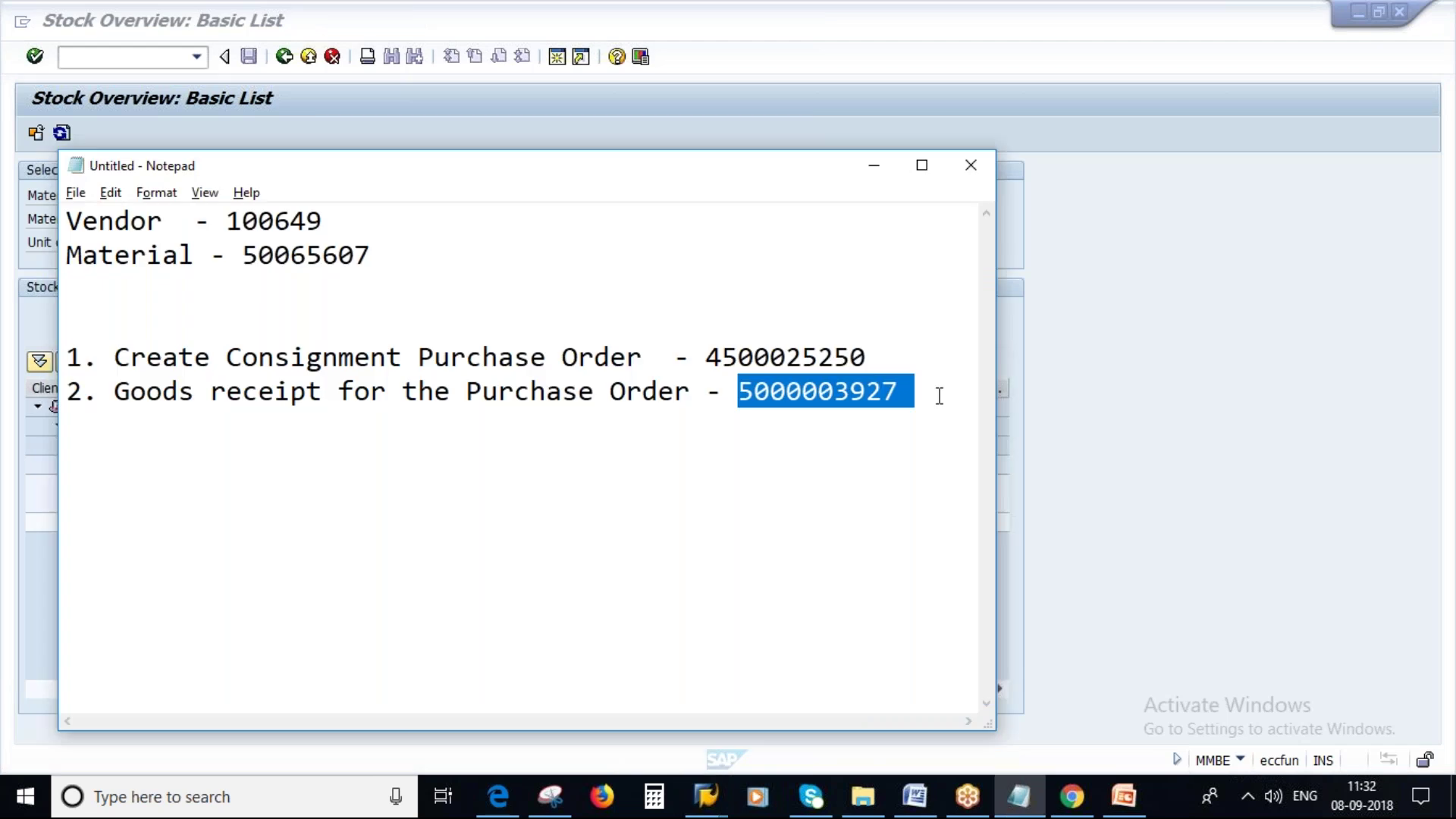
click(939, 395)
key(Return)
text(3.)
key(Caps_Lock)
text(C)
key(Caps_Lock)
text(reate)
key(Caps_Lock)
text(Re)
key(Caps_Lock)
text(eservation -)
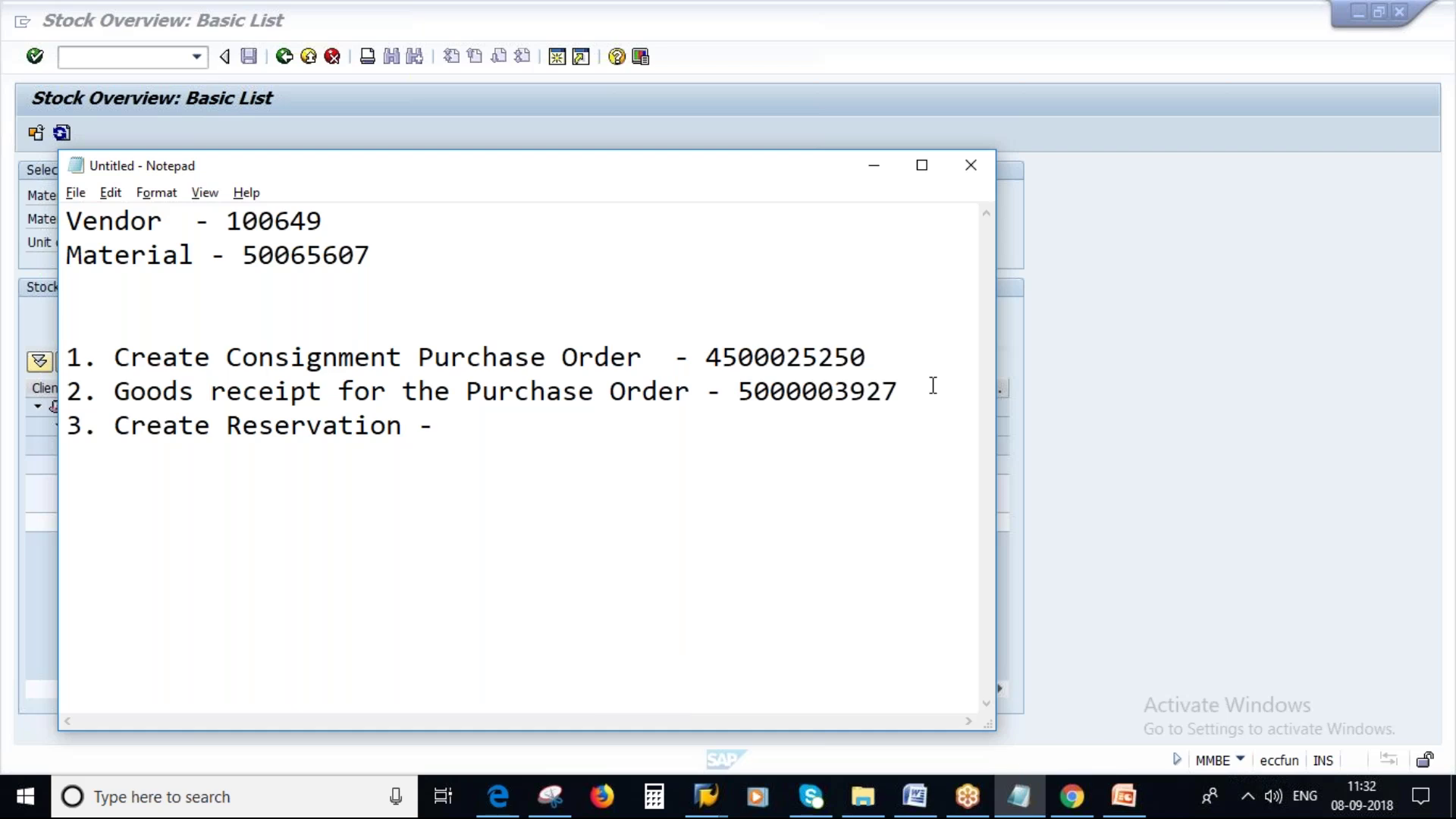
Step: Switch back to SAP and start a new reservation with transaction MB21, using movement type 201 for plant 1000
click(600, 142)
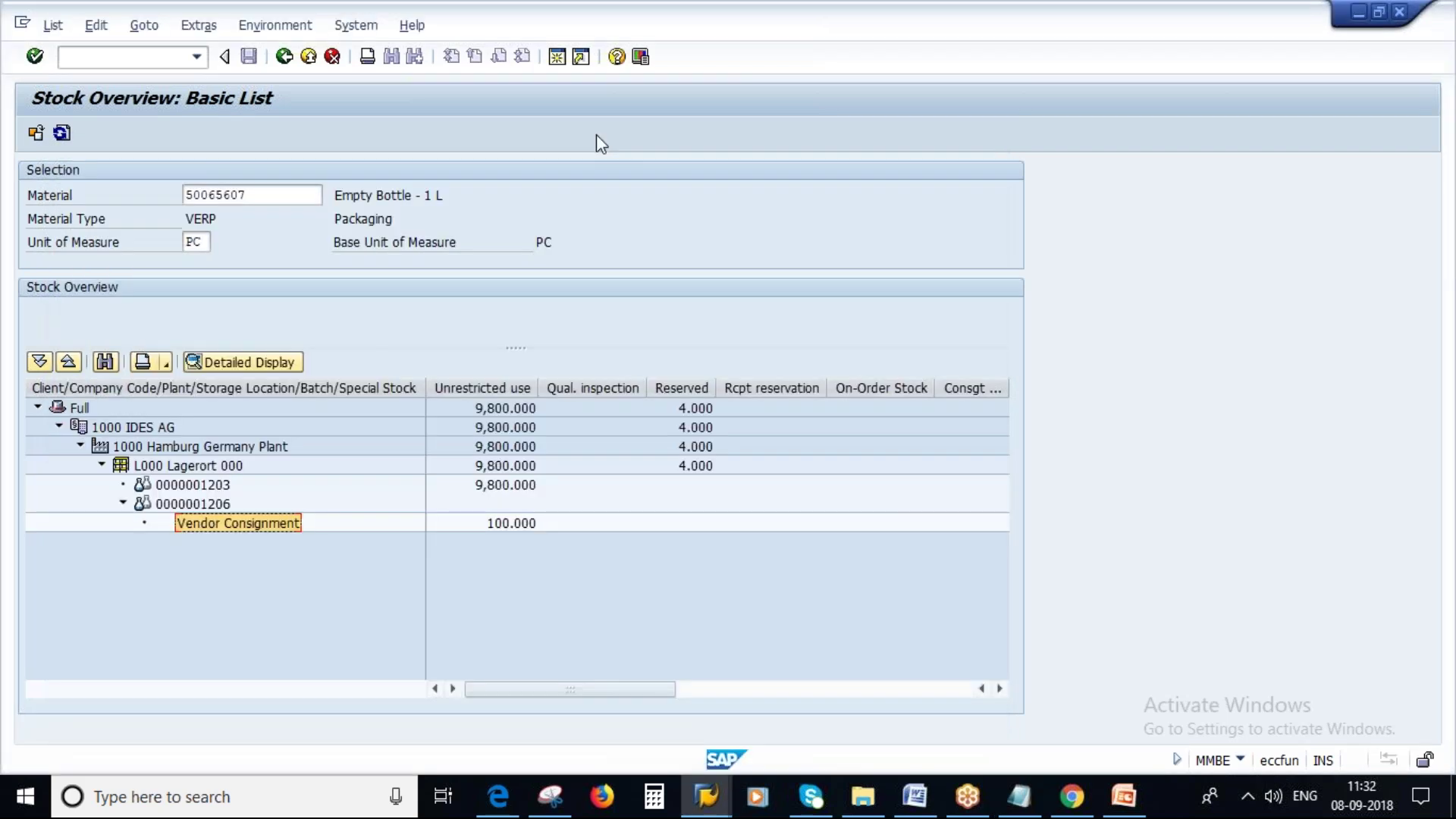
click(706, 796)
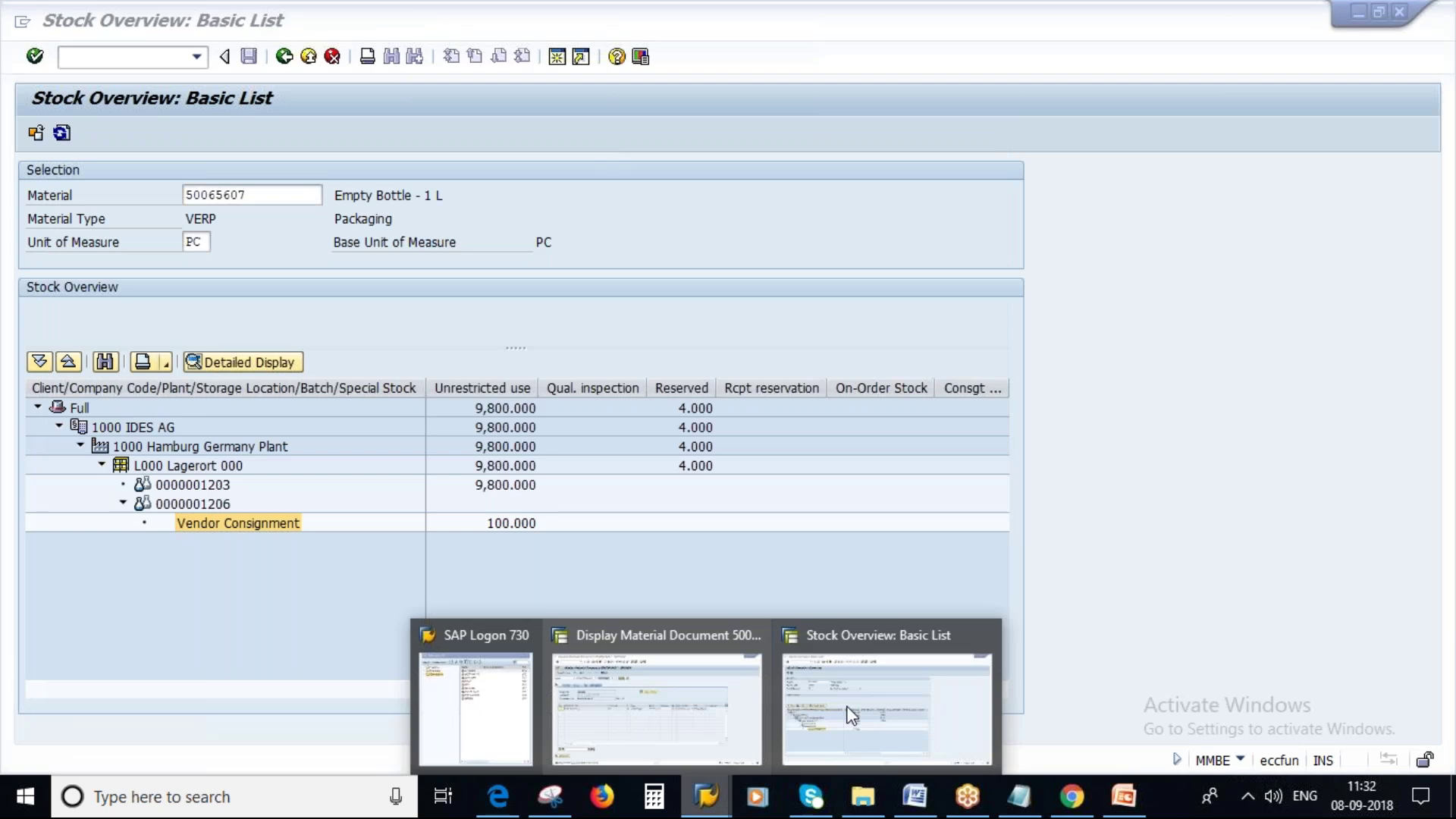
click(852, 715)
text(mb21)
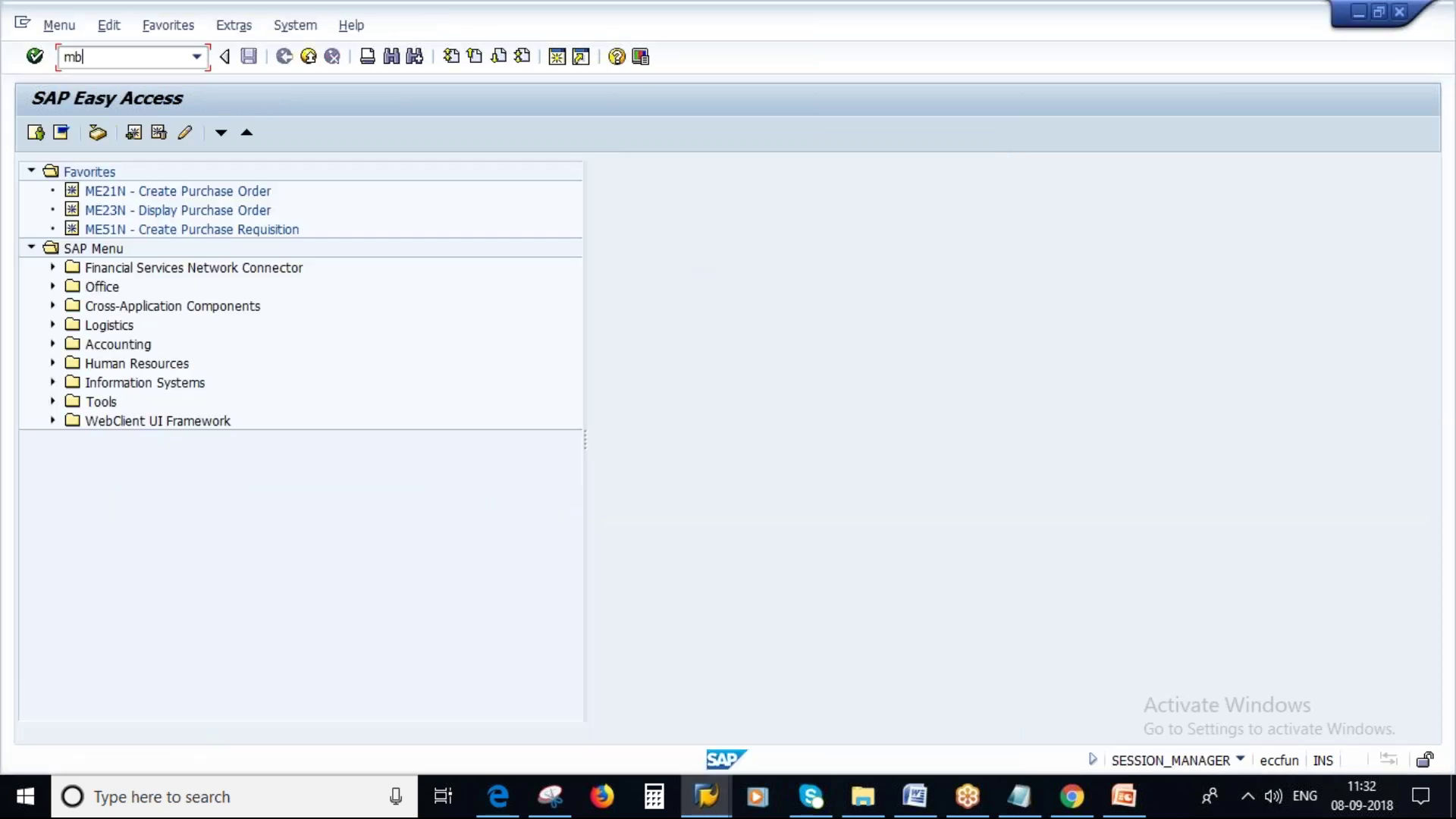
key(Return)
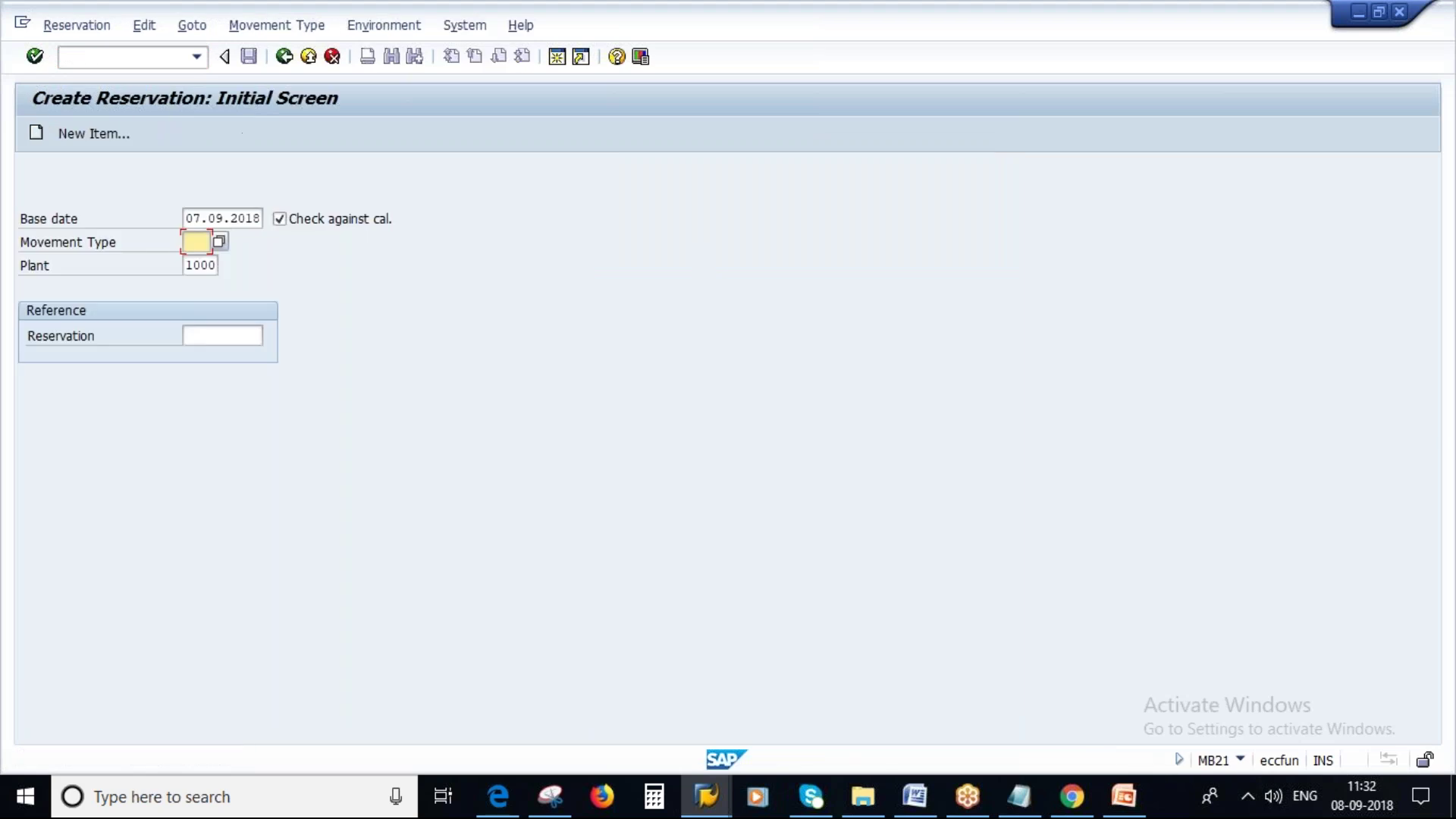
text(201)
key(Return)
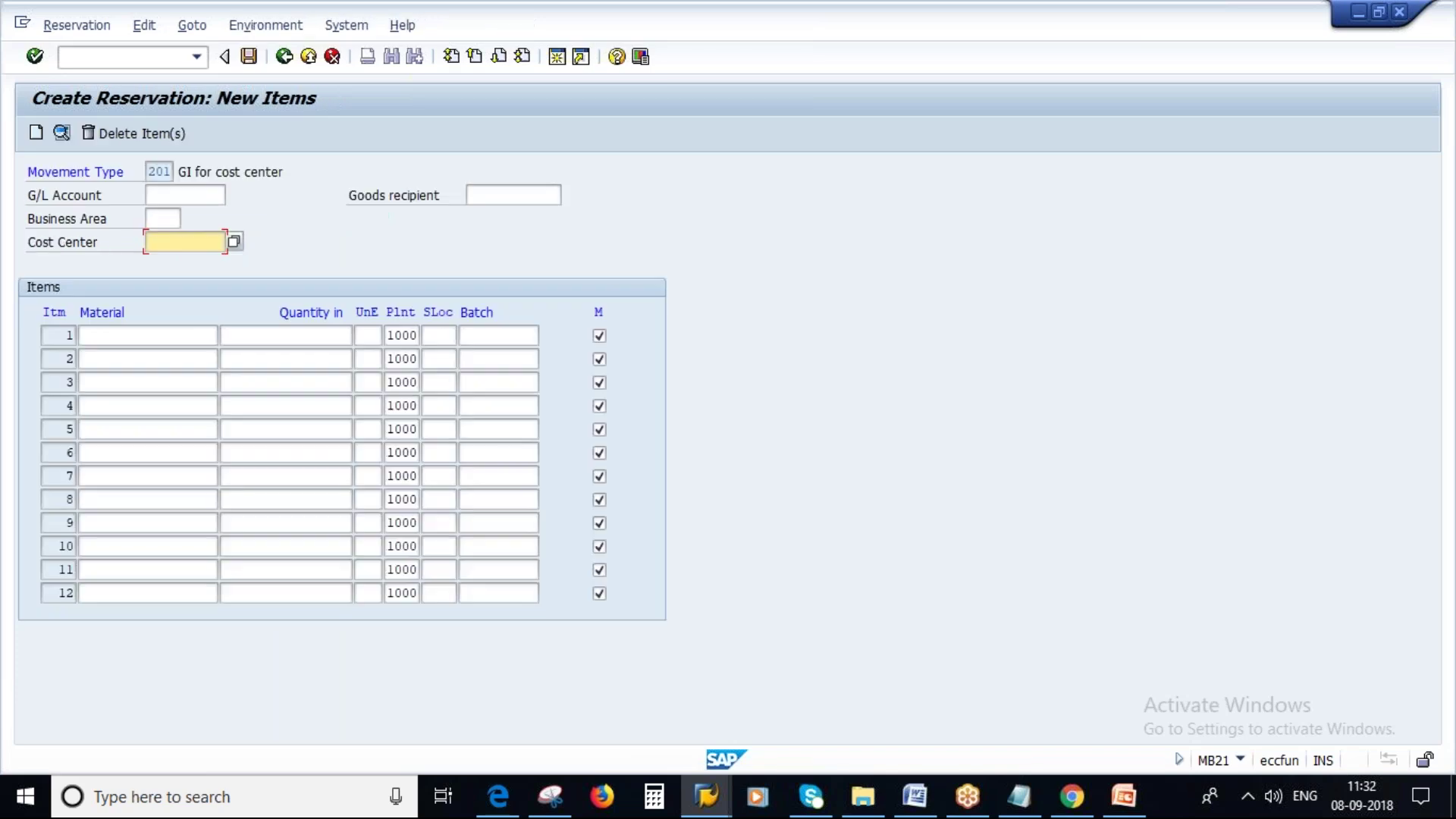
Step: Assign the reservation to cost center 1000 and enter material 50065607 with quantity 50 in the first item
click(207, 242)
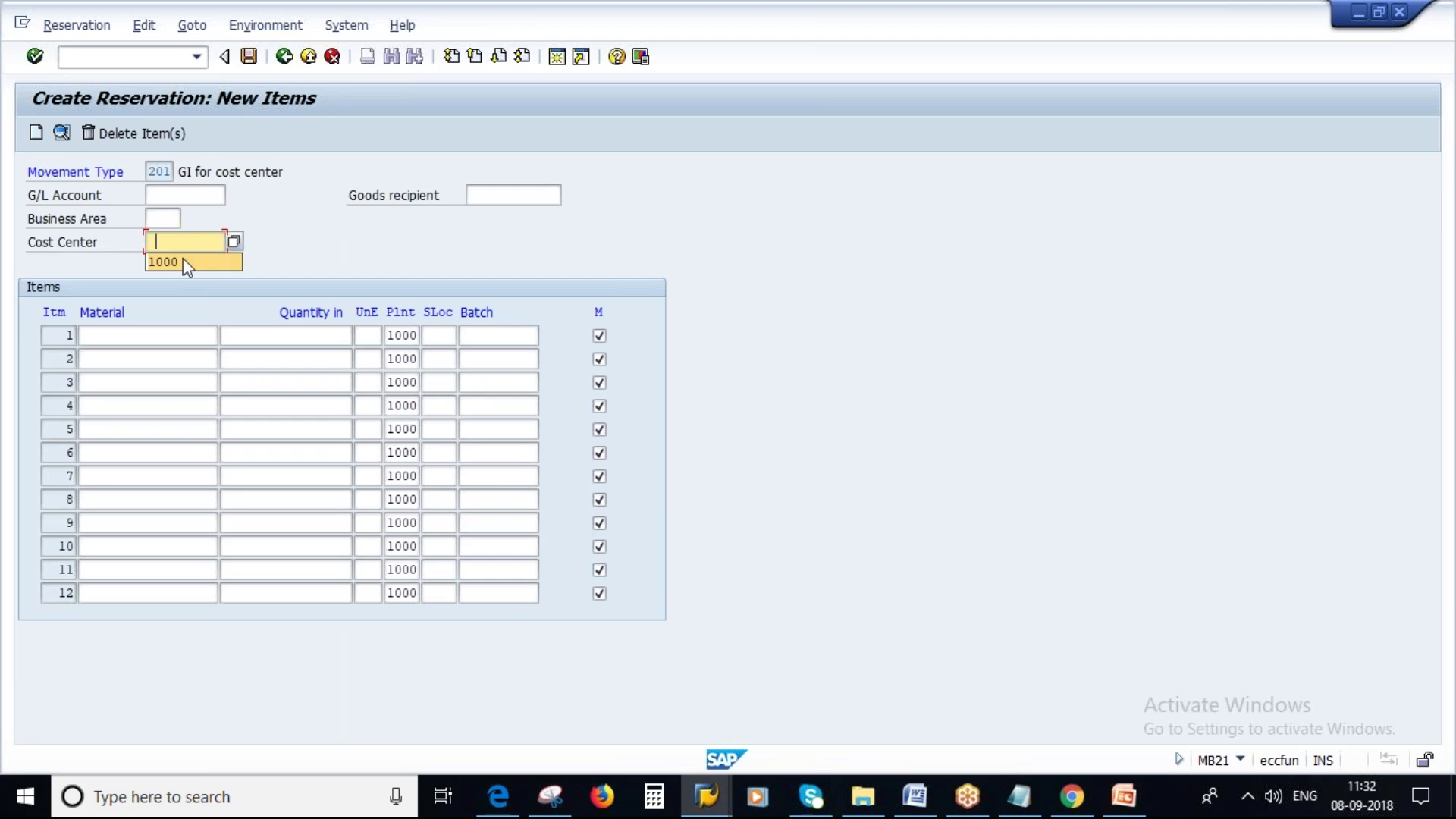
click(183, 262)
click(128, 338)
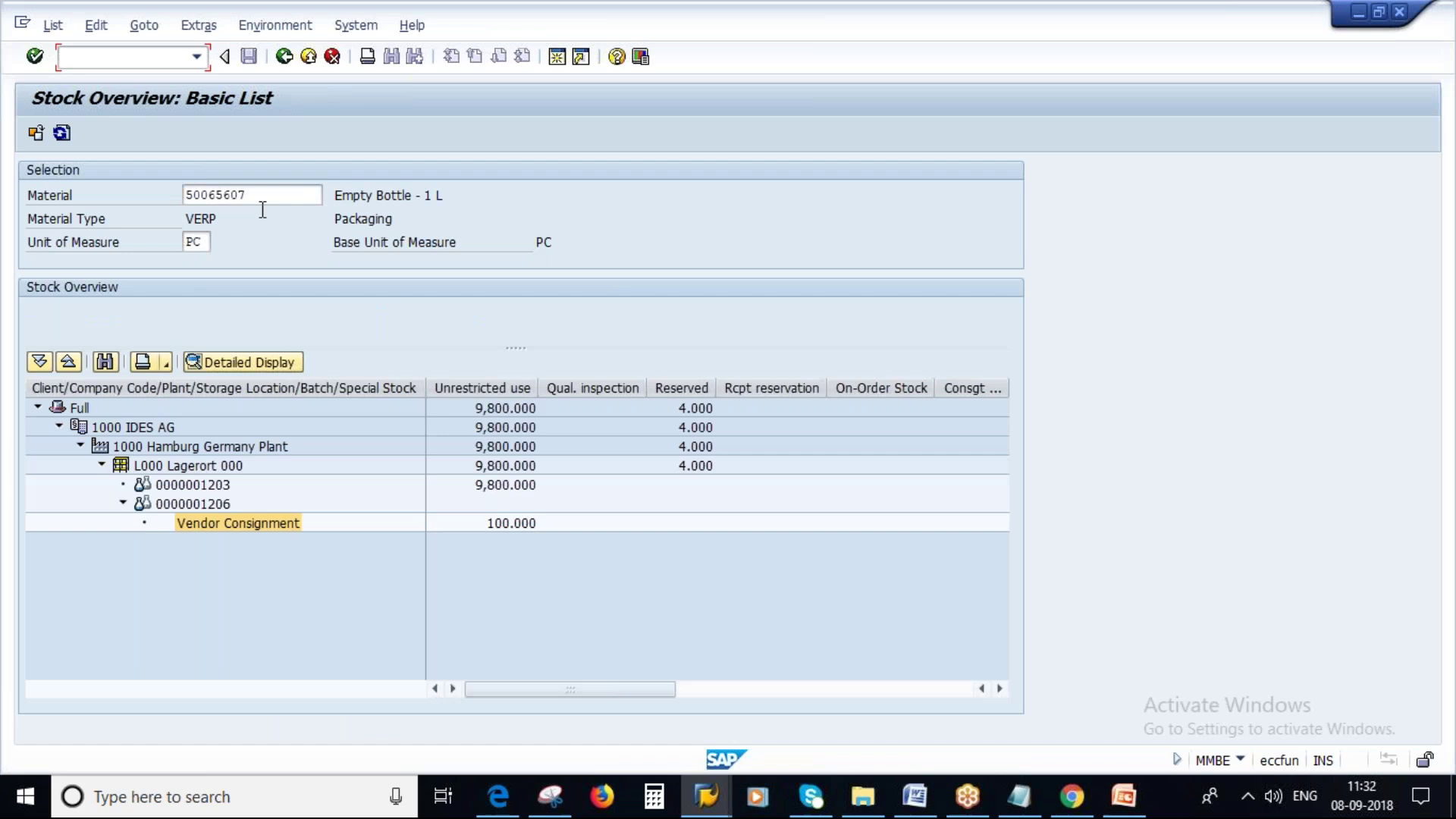
click(263, 209)
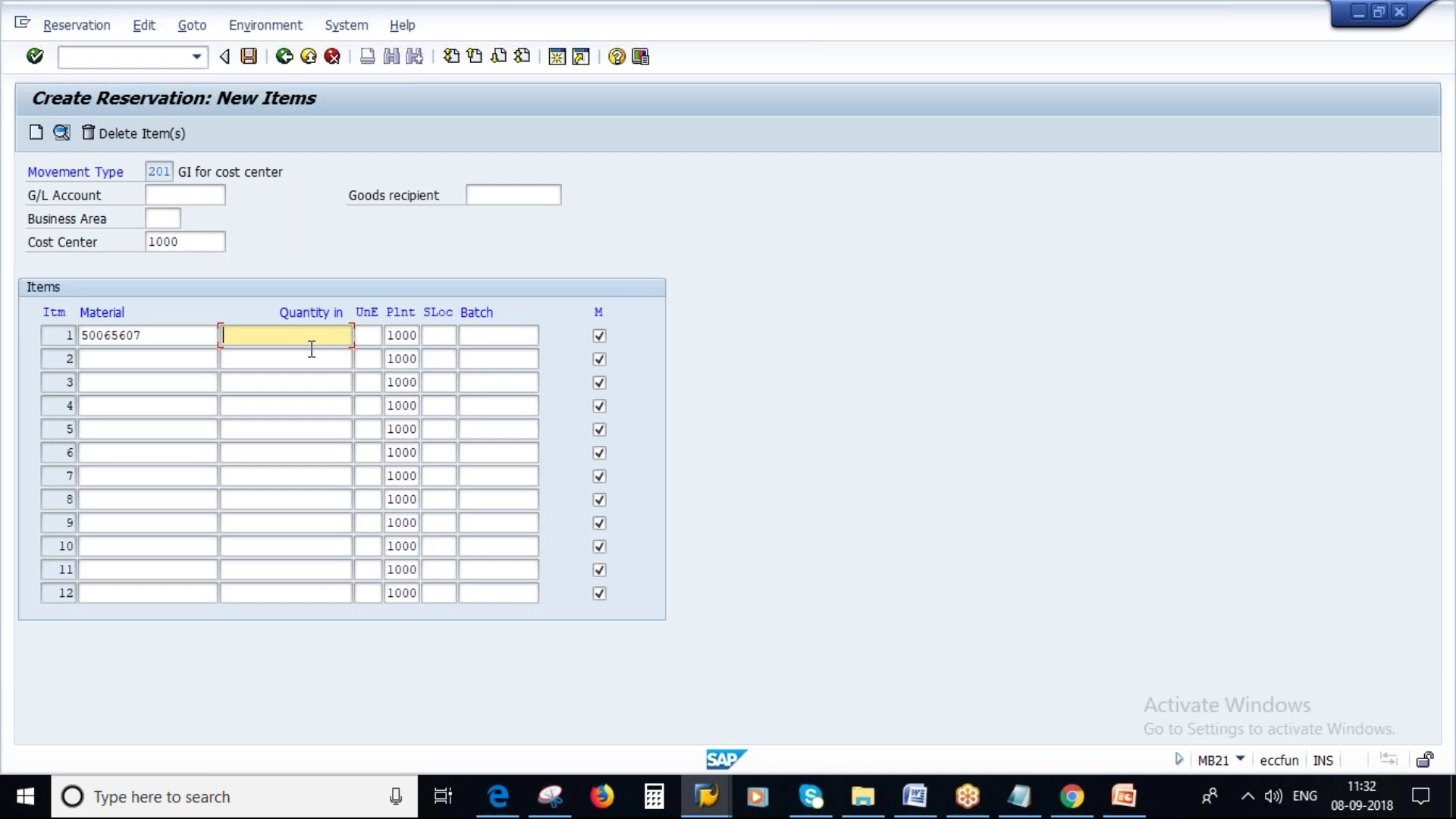
text(50)
click(489, 343)
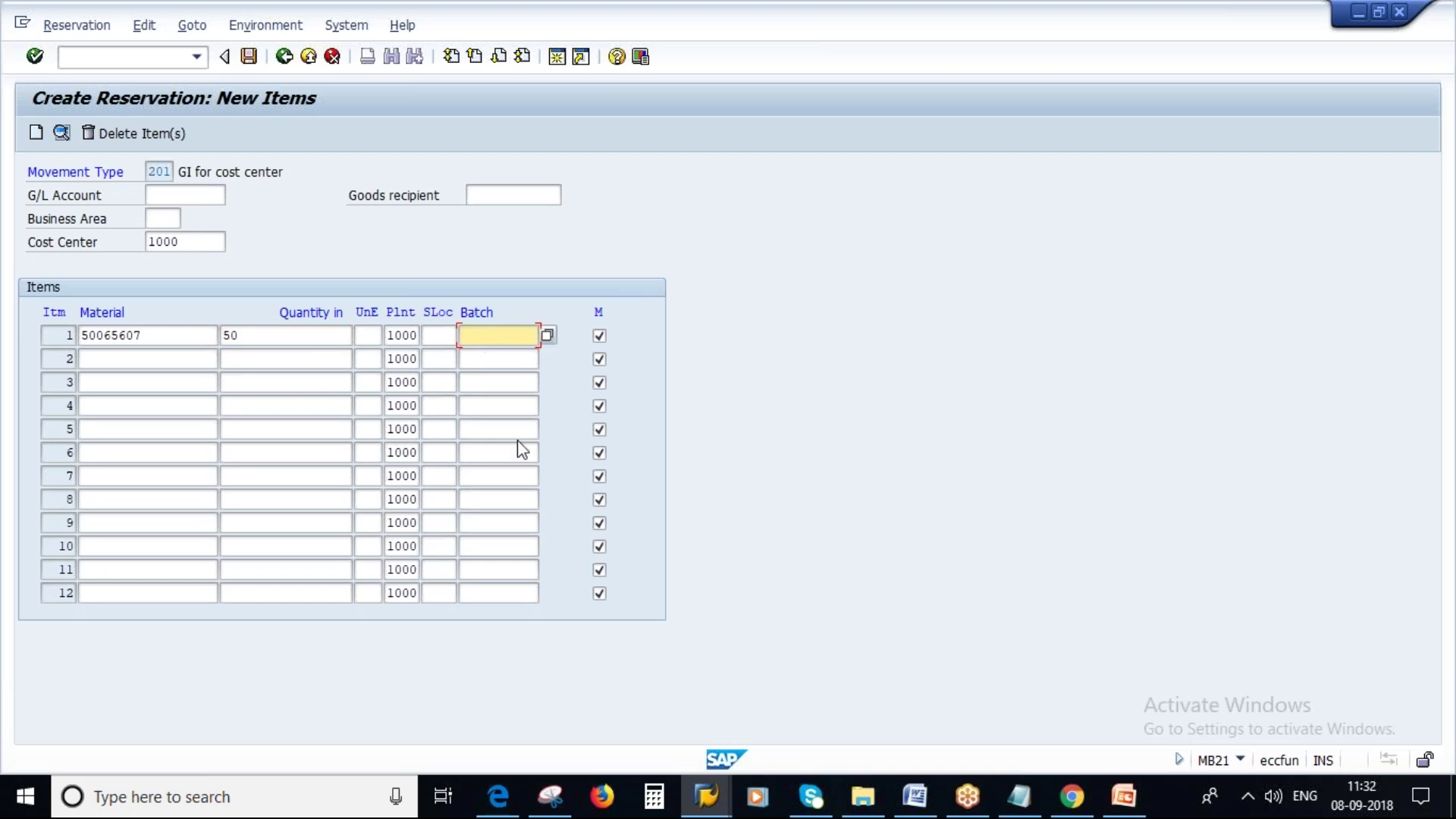
key(alt+Tab)
click(343, 502)
key(alt+Tab)
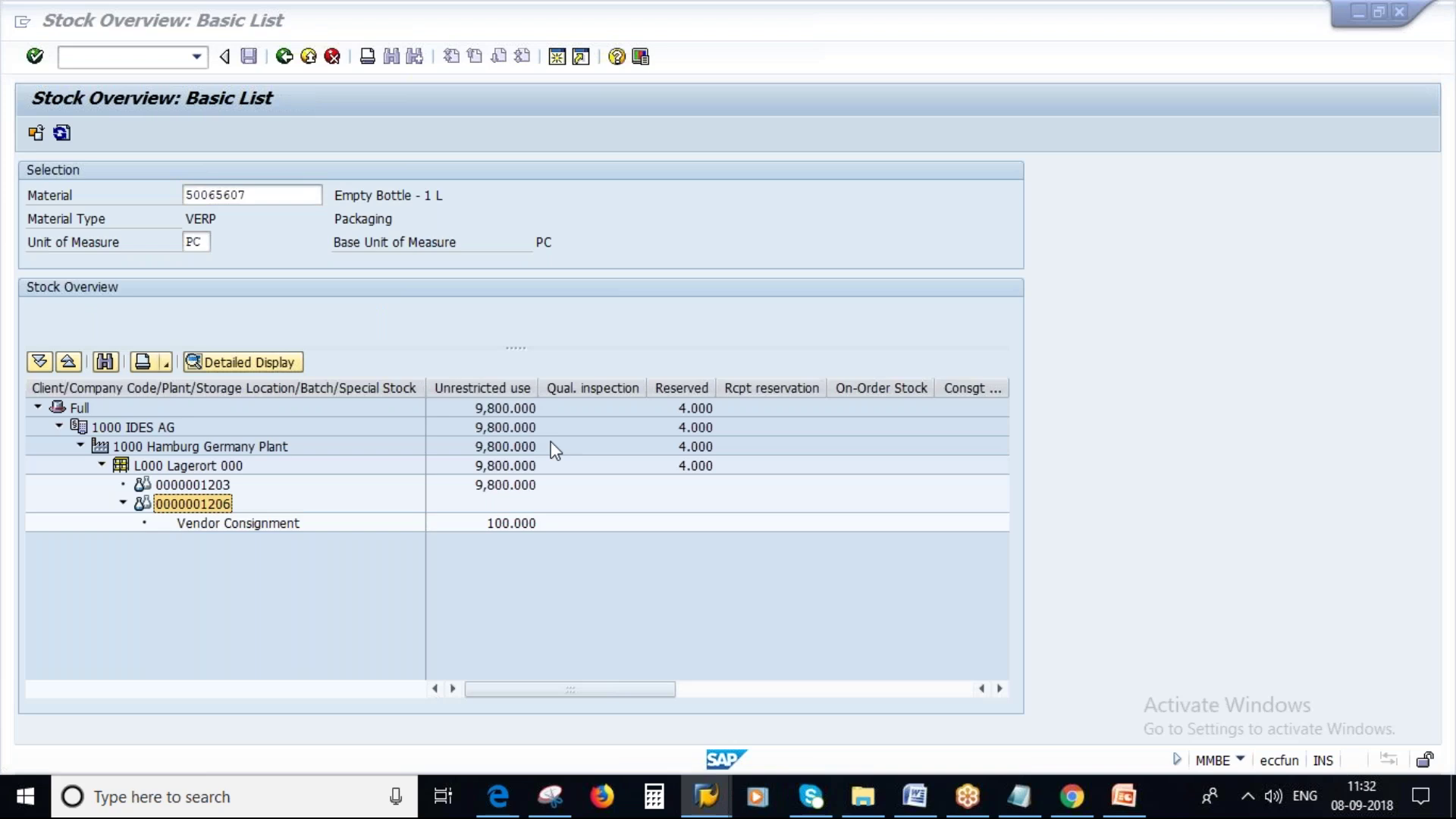
key(ctrl+v)
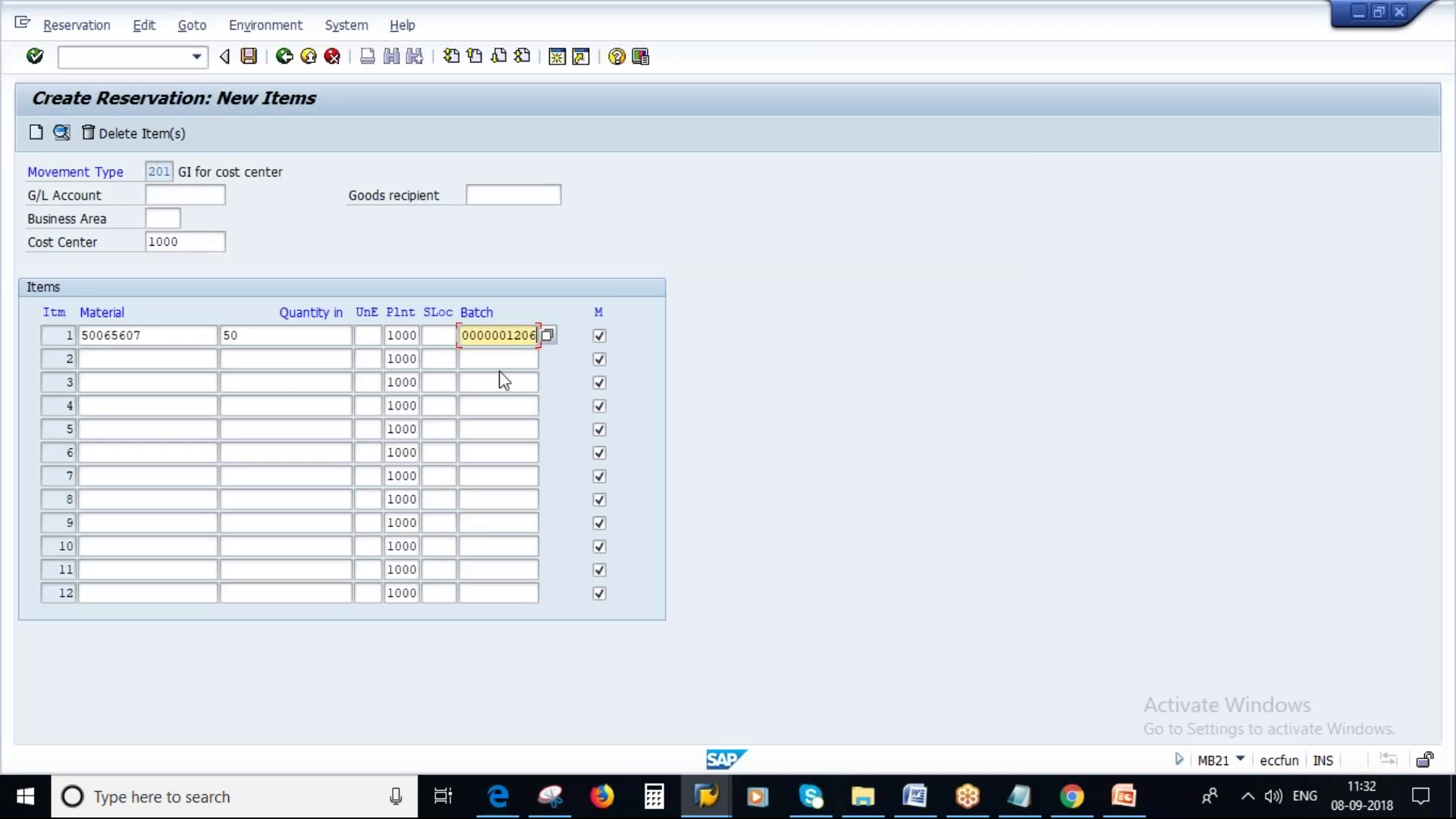
Step: Set the item's storage location to L000 and accept the entries through to collective processing
click(442, 335)
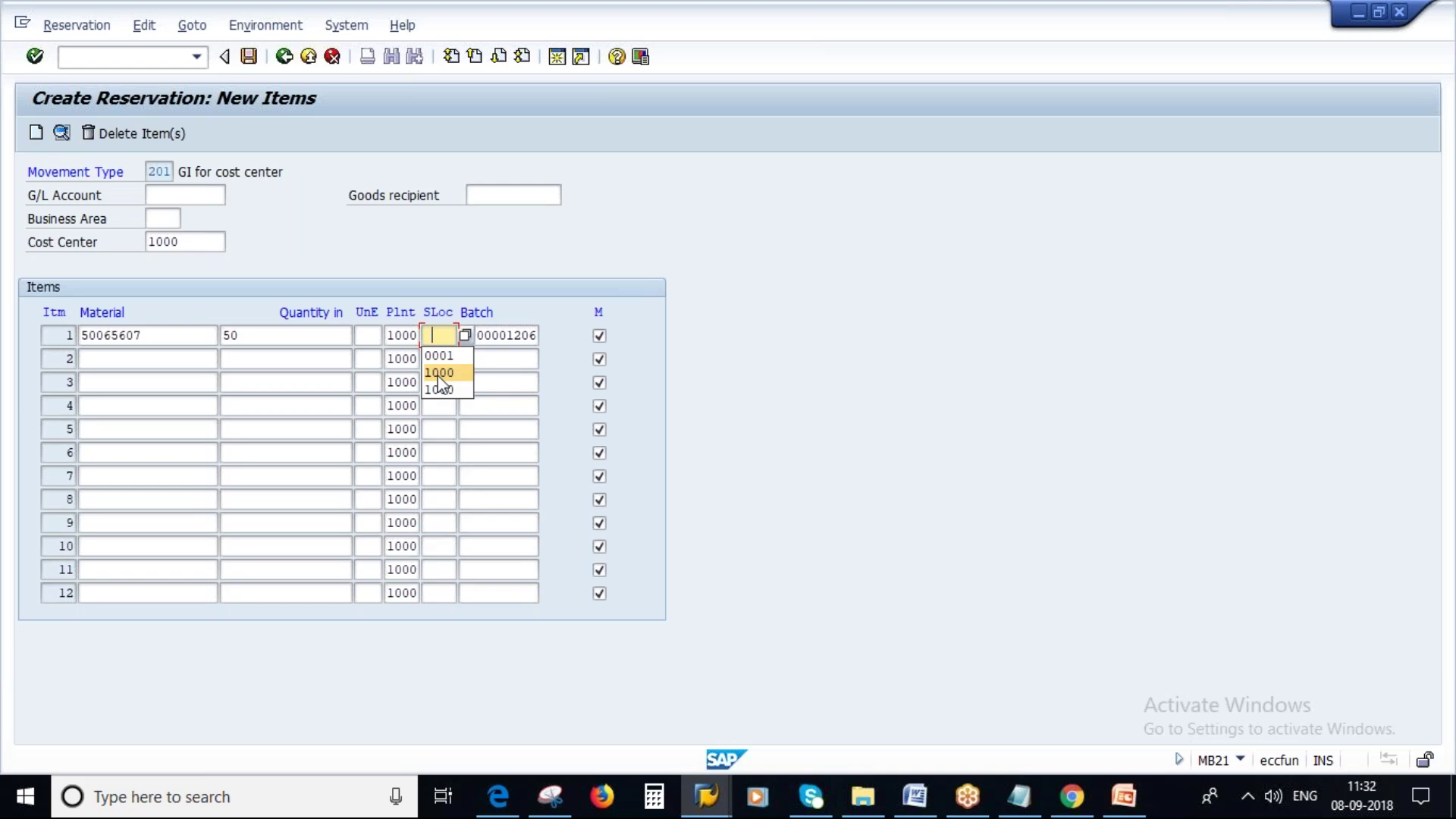
click(439, 372)
key(Return)
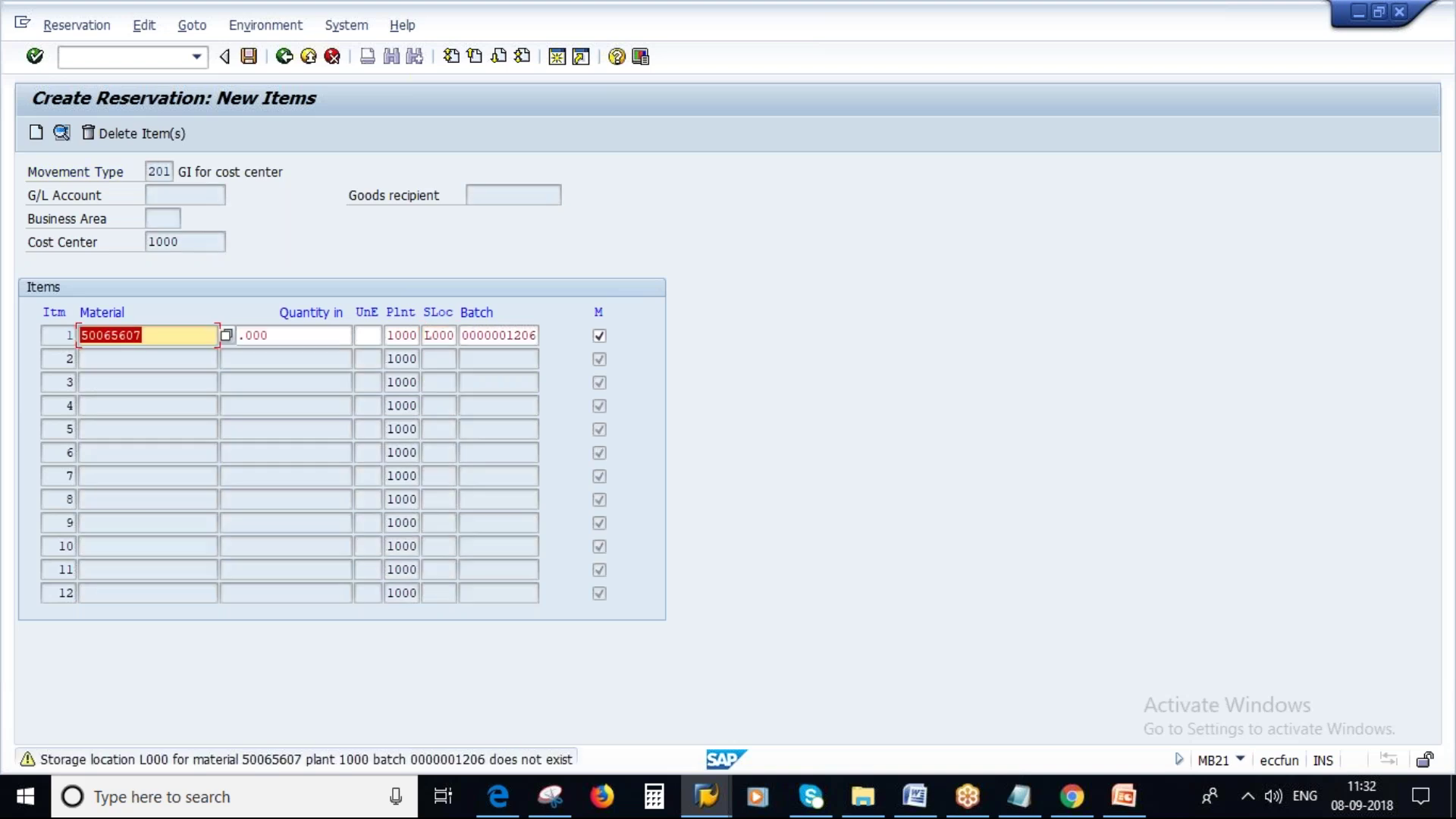
key(Return)
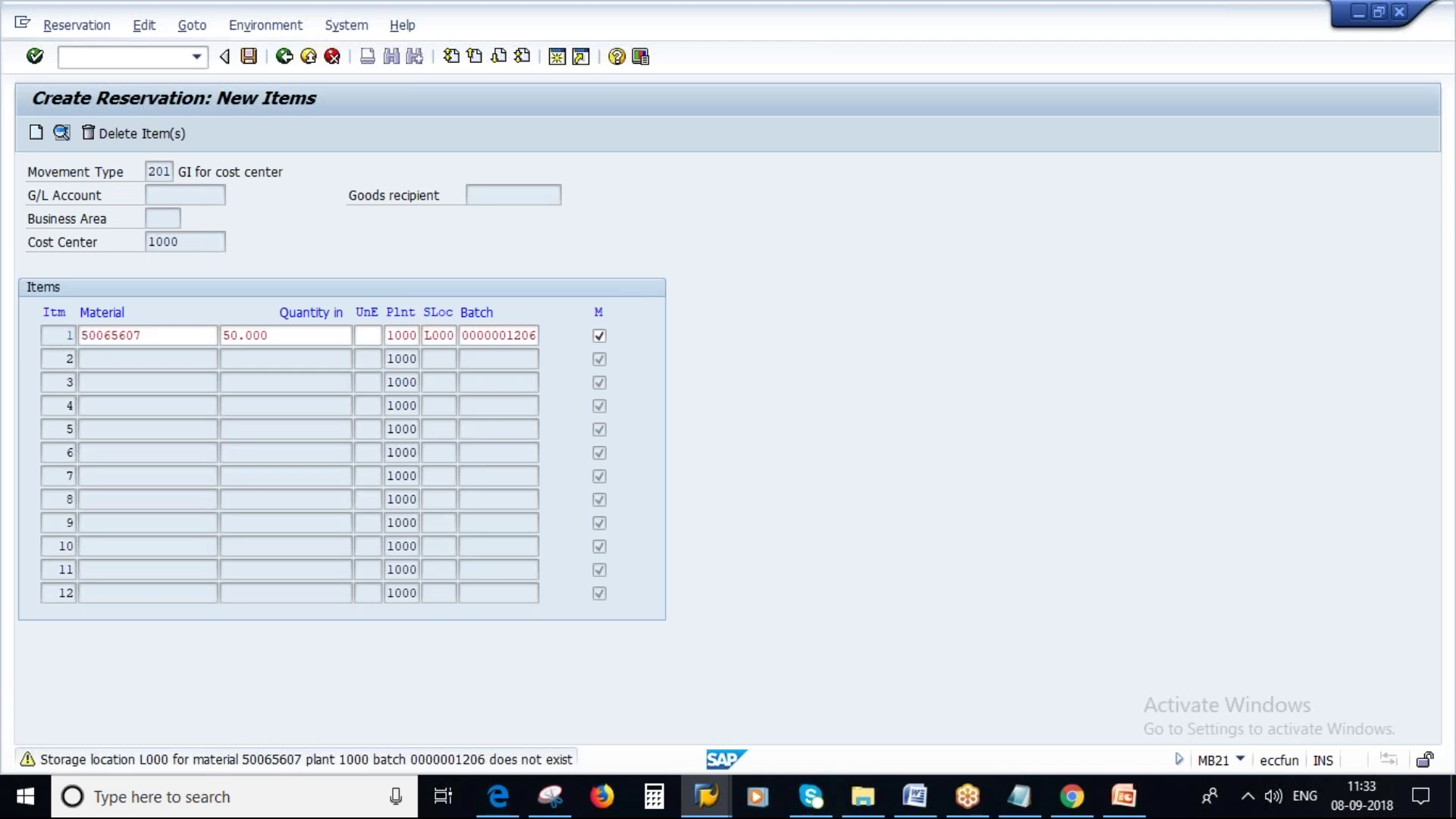
key(Return)
key(Return)
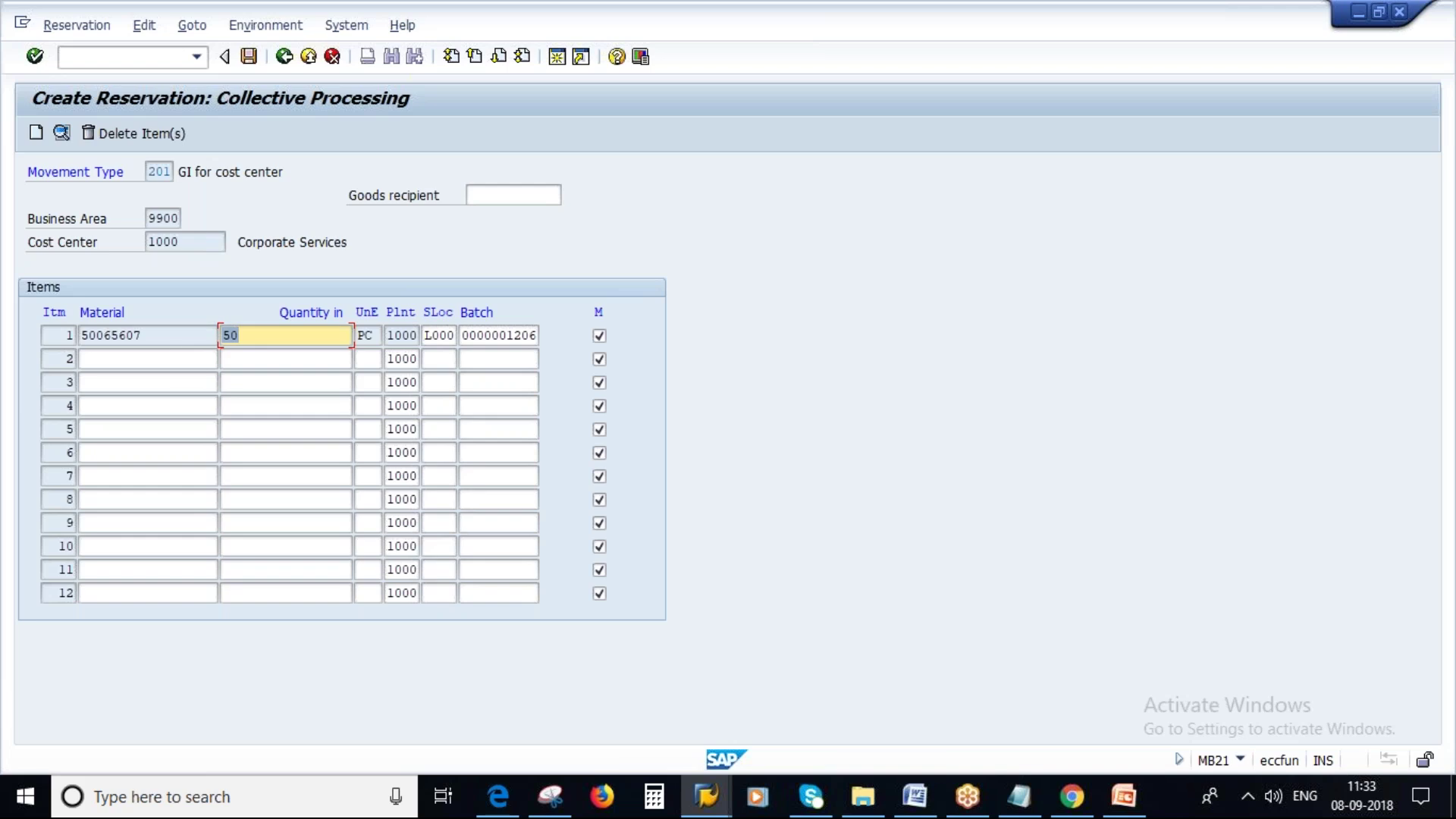
Step: Post the reservation and copy its document number into the Create Reservation line in Notepad
click(248, 58)
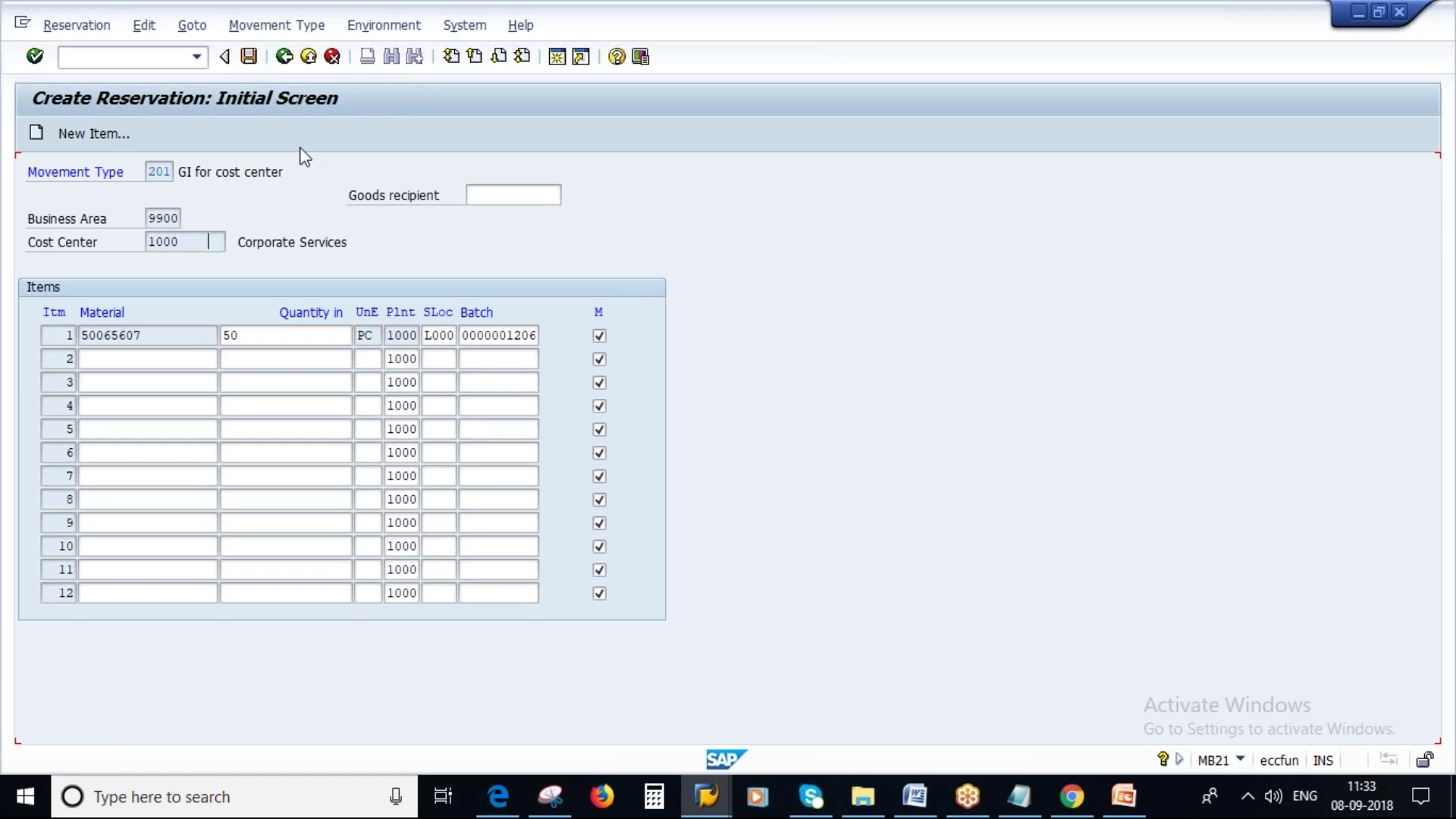
drag(86, 175, 146, 175)
key(ctrl+c)
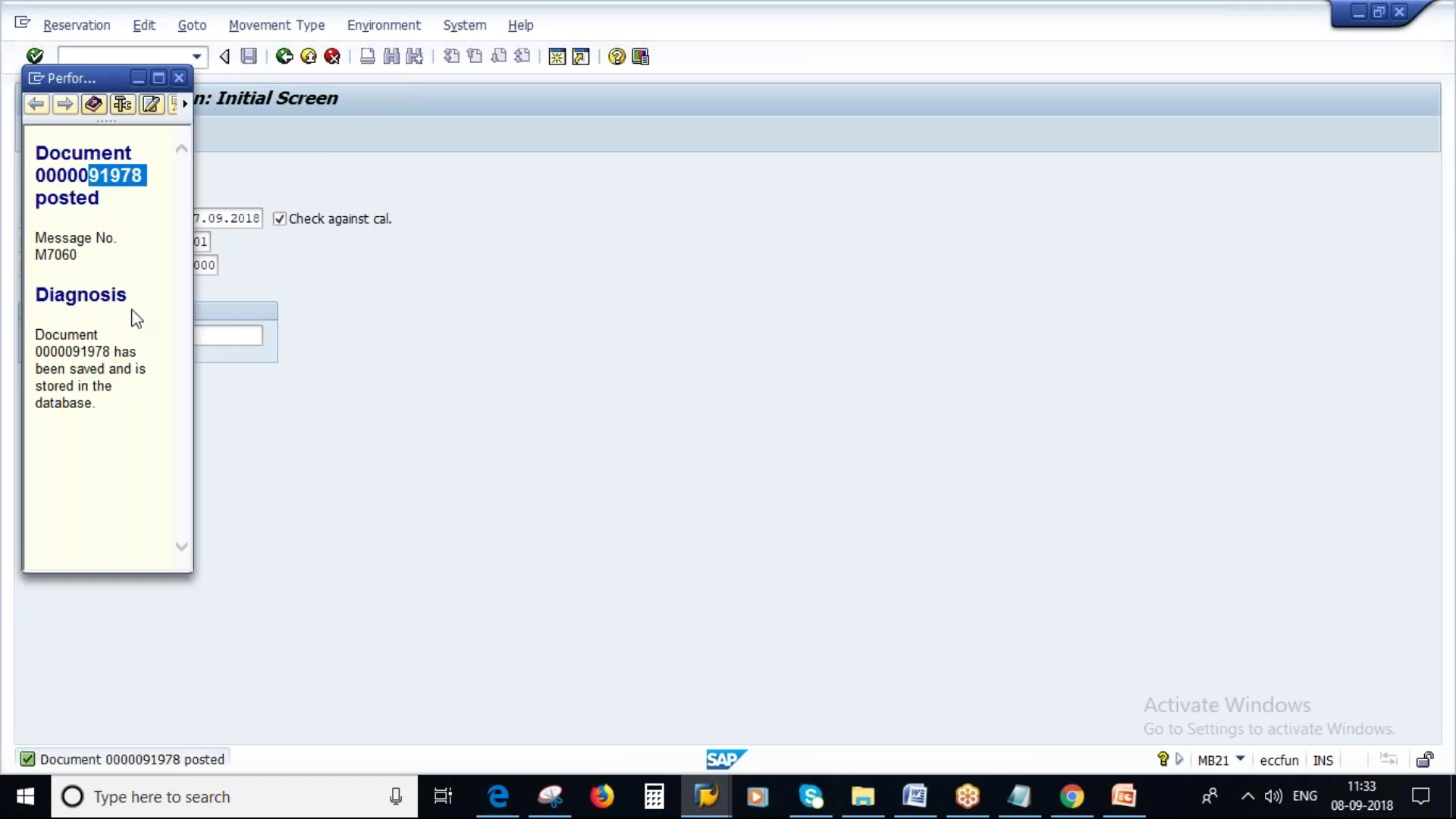
click(1038, 800)
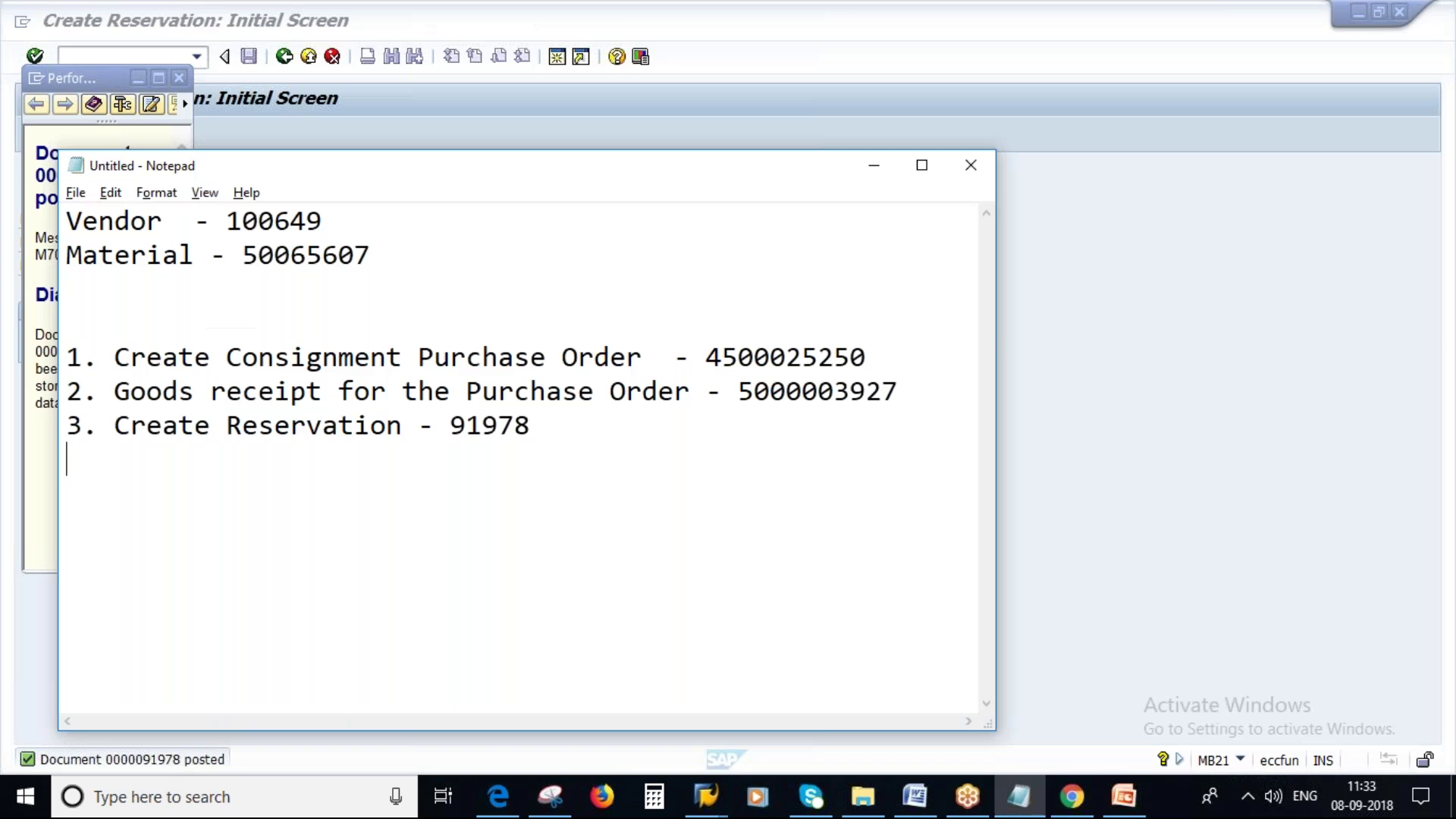
Step: Add the note "4. Goods Issue for Reservation -" below the reservation line in Notepad
text(4. g)
key(Caps_Lock)
text(OOD)
key(BackSpace)
key(BackSpace)
key(BackSpace)
key(BackSpace)
text(G)
key(Caps_Lock)
text(oods Issue f)
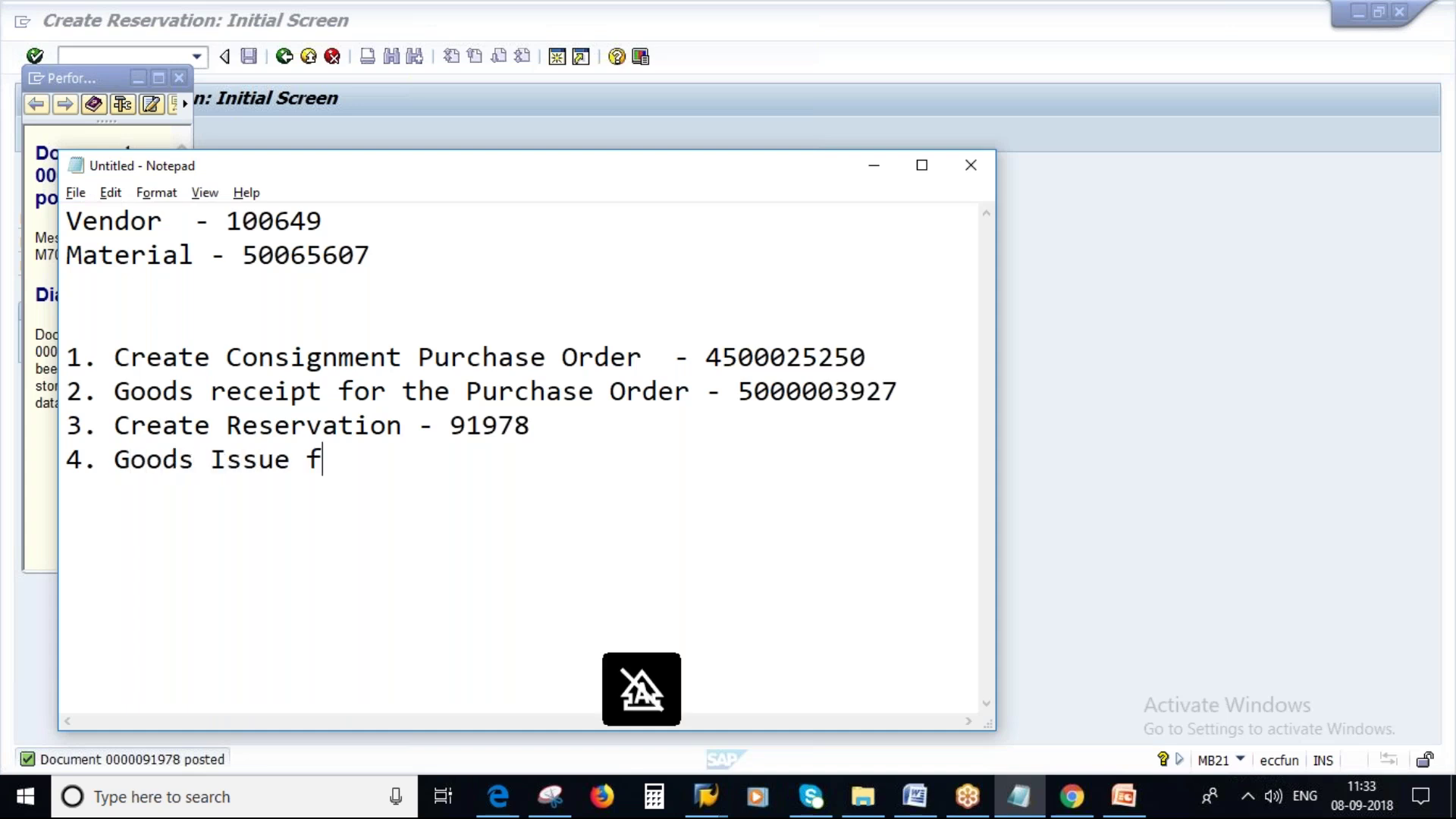
text(or Reser)
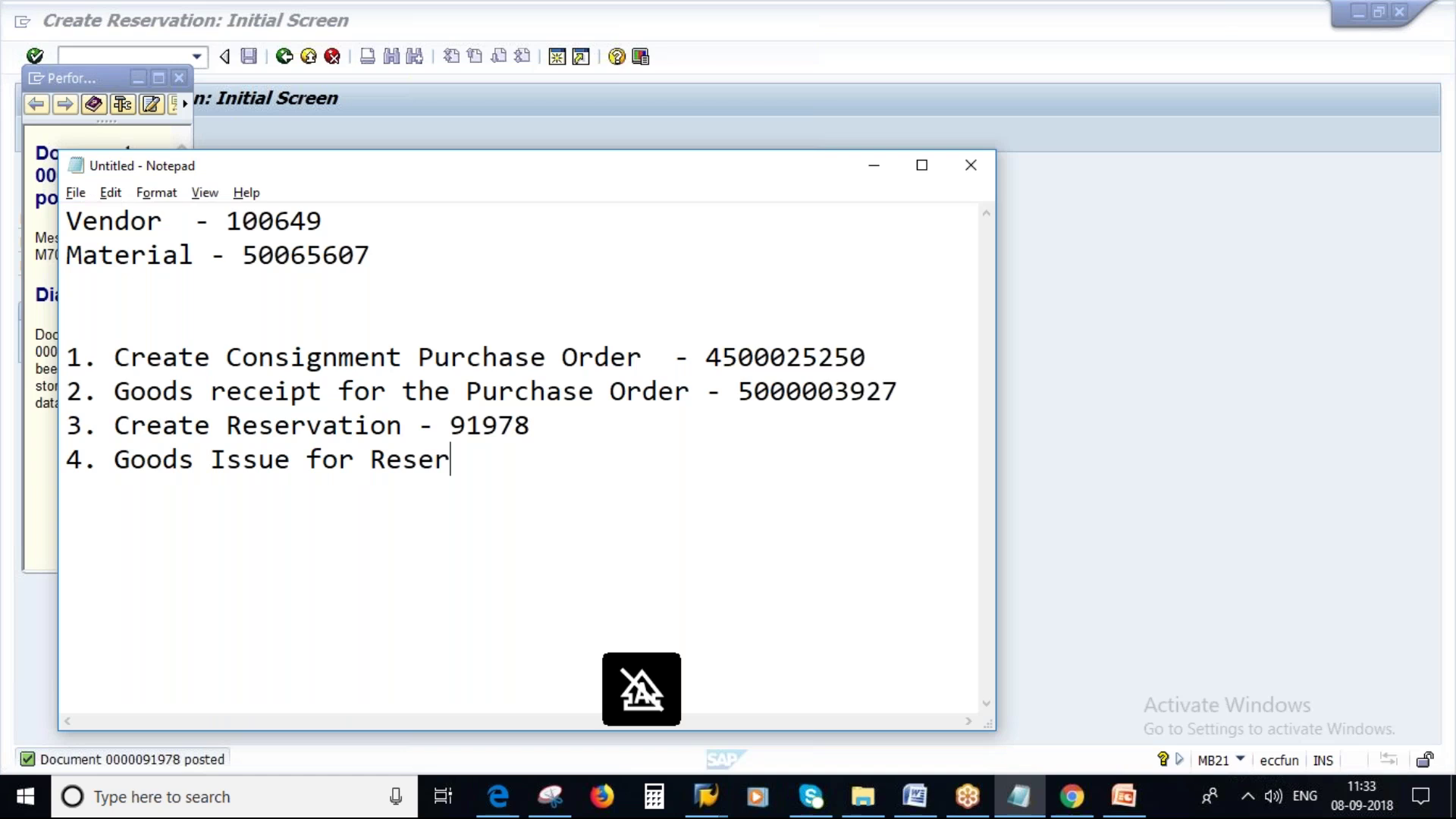
text(vation -)
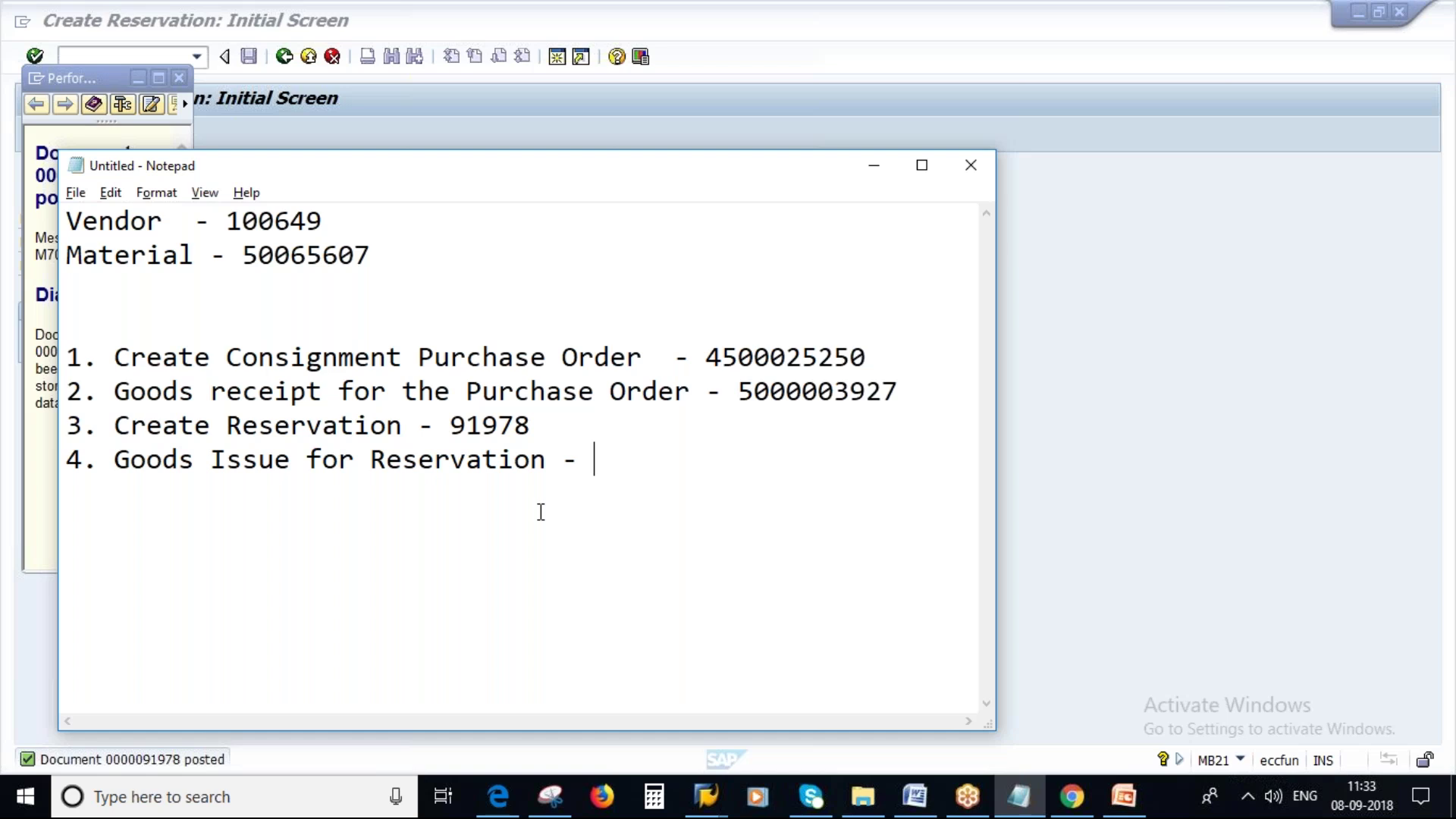
Step: Close the message help window, leave reservation creation and start transaction MIGO in SAP
click(175, 78)
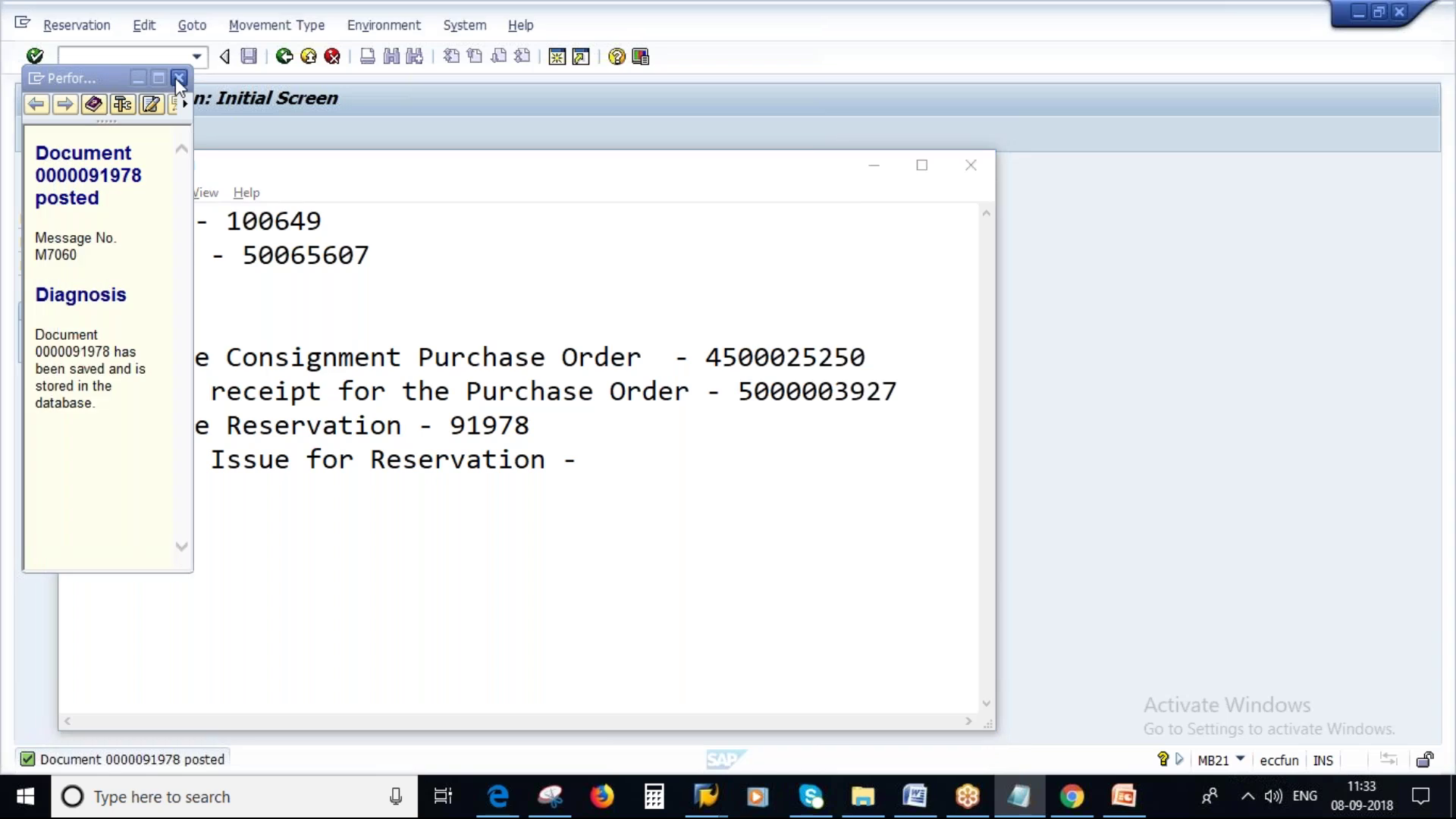
click(175, 77)
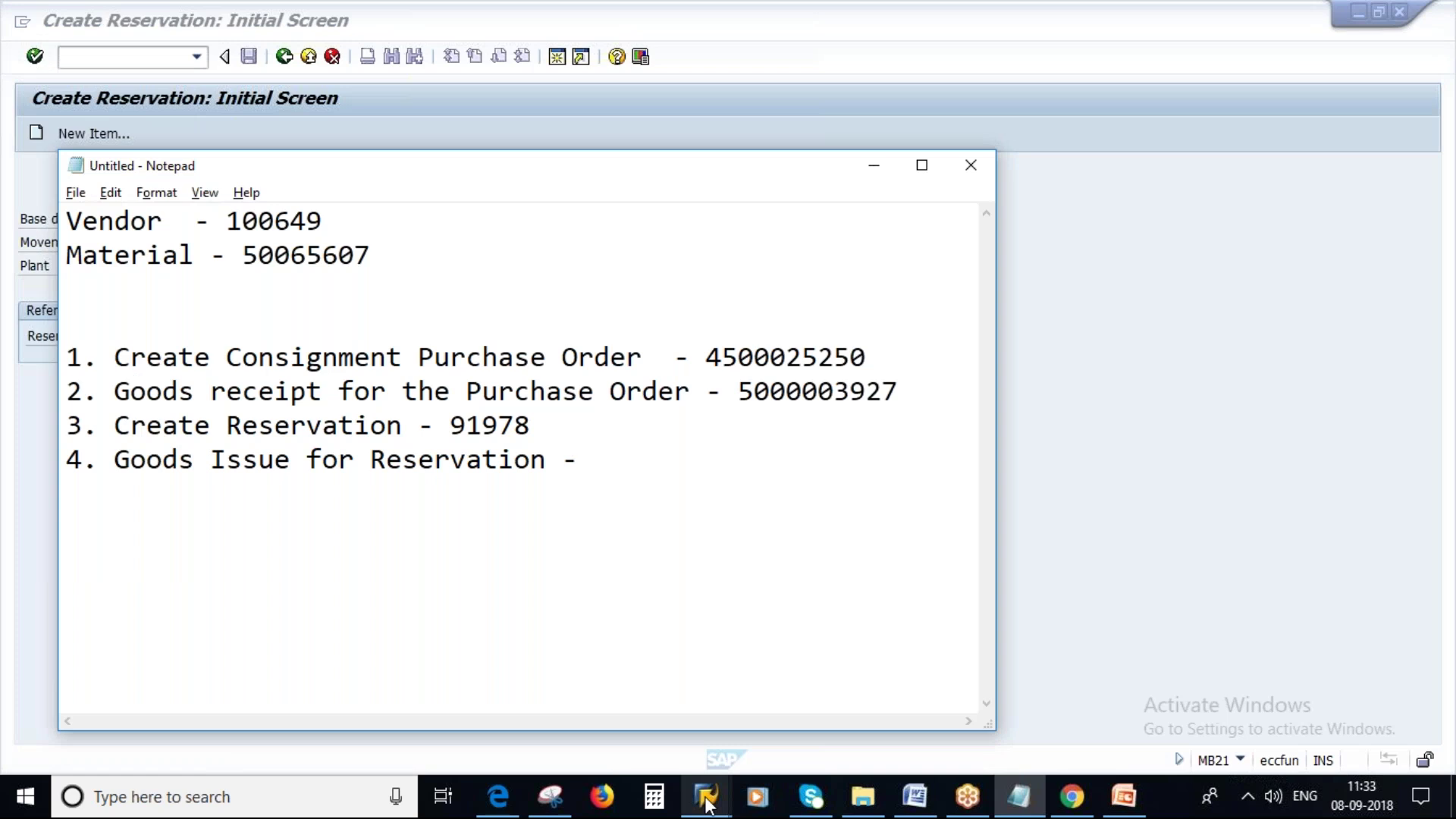
click(706, 797)
click(286, 62)
text(m)
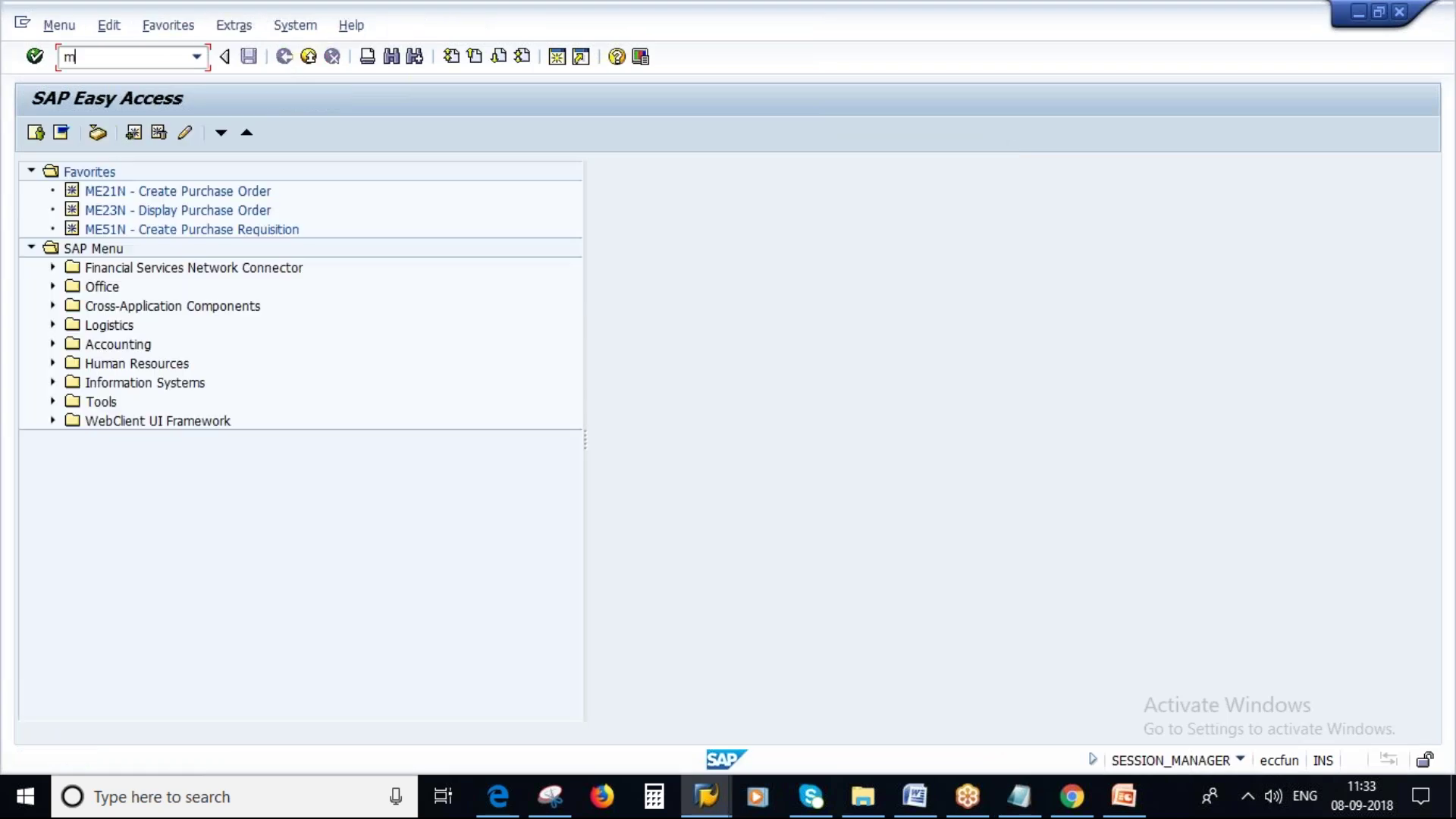
text(igo)
key(Return)
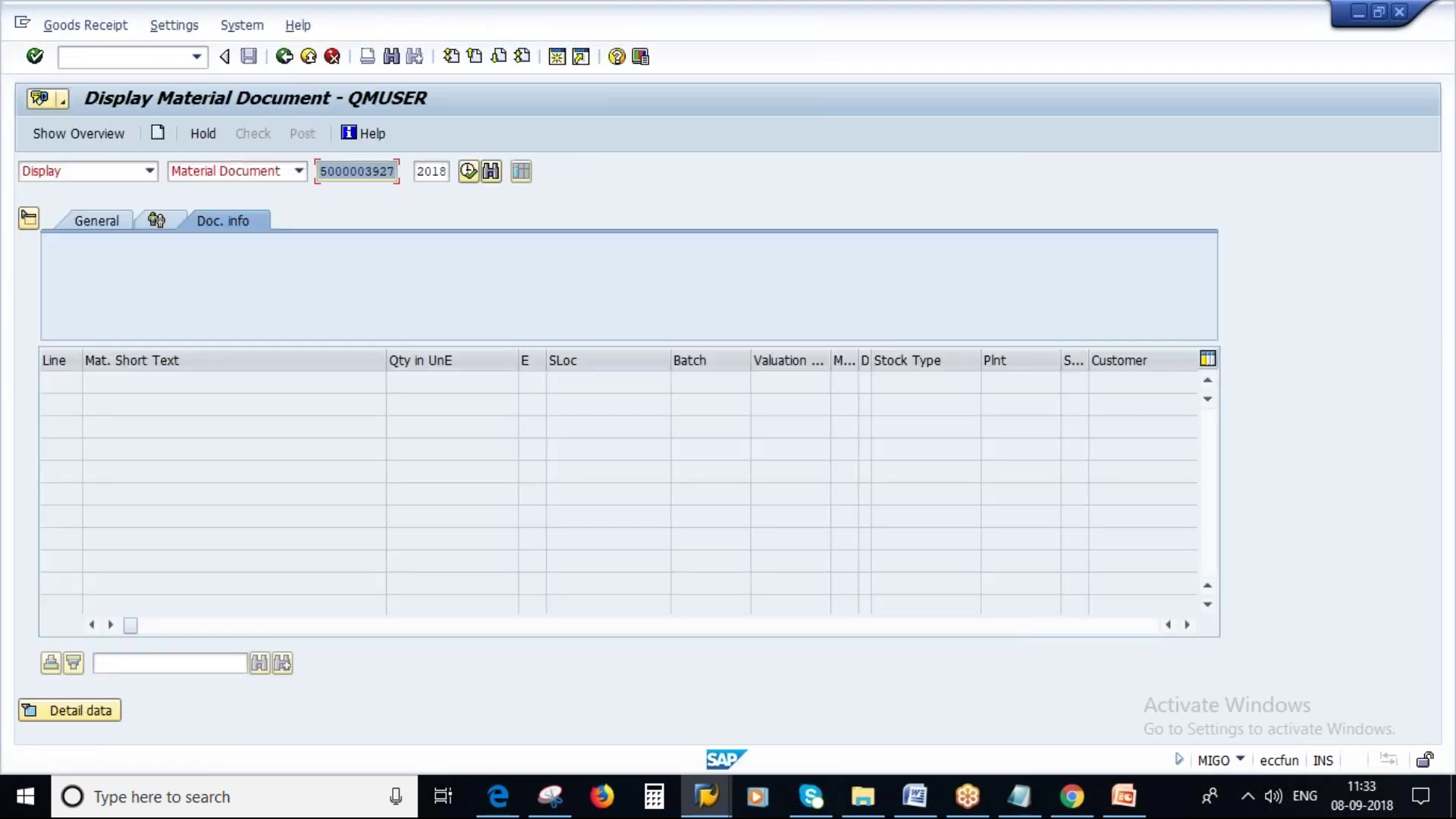
Step: Set the MIGO transaction to Goods Issue with Reservation as the reference document
click(84, 170)
click(56, 254)
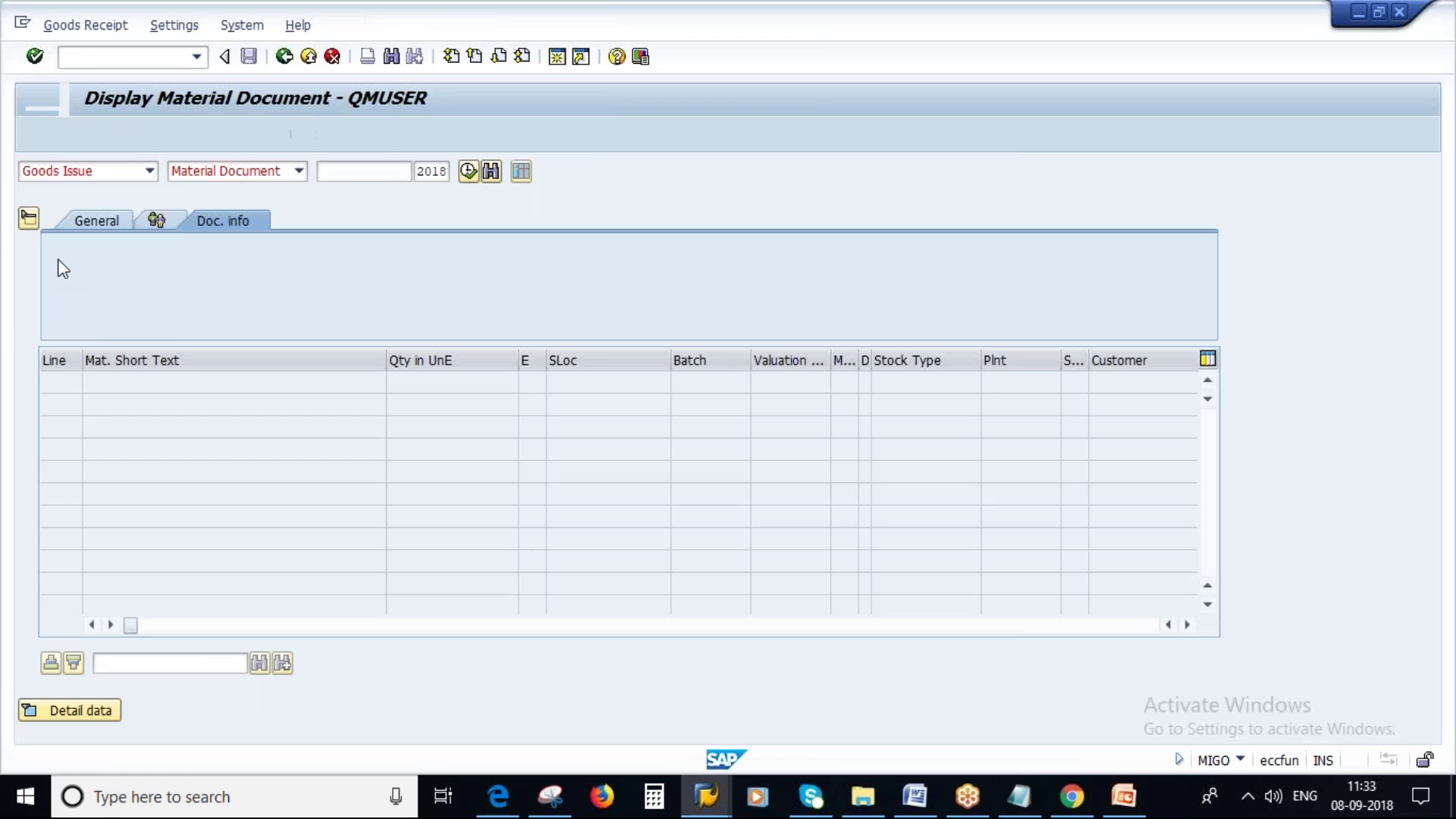
click(235, 171)
click(209, 260)
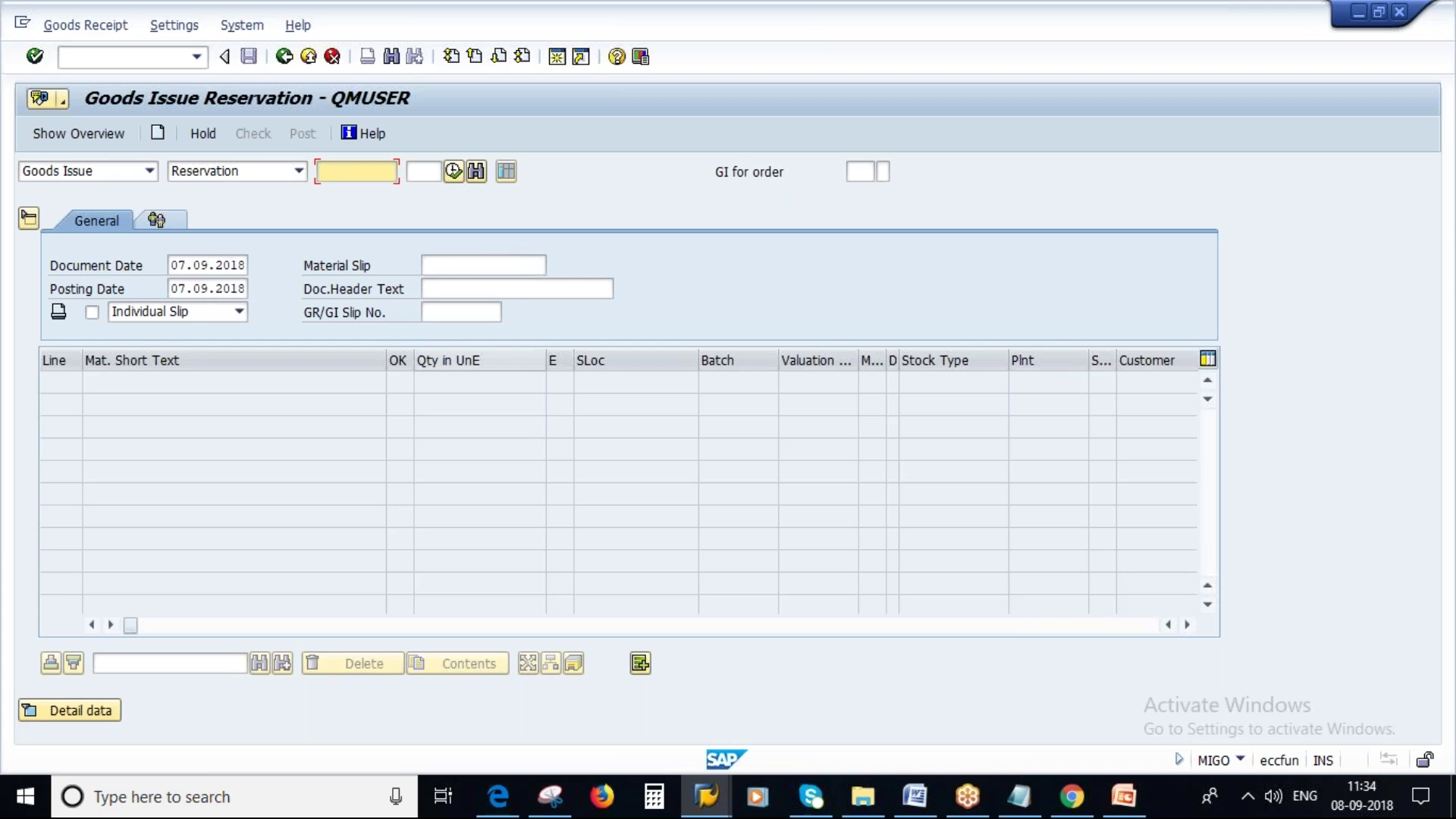
Step: Copy the reservation number from Notepad into the goods issue and load the reservation's item
click(1022, 807)
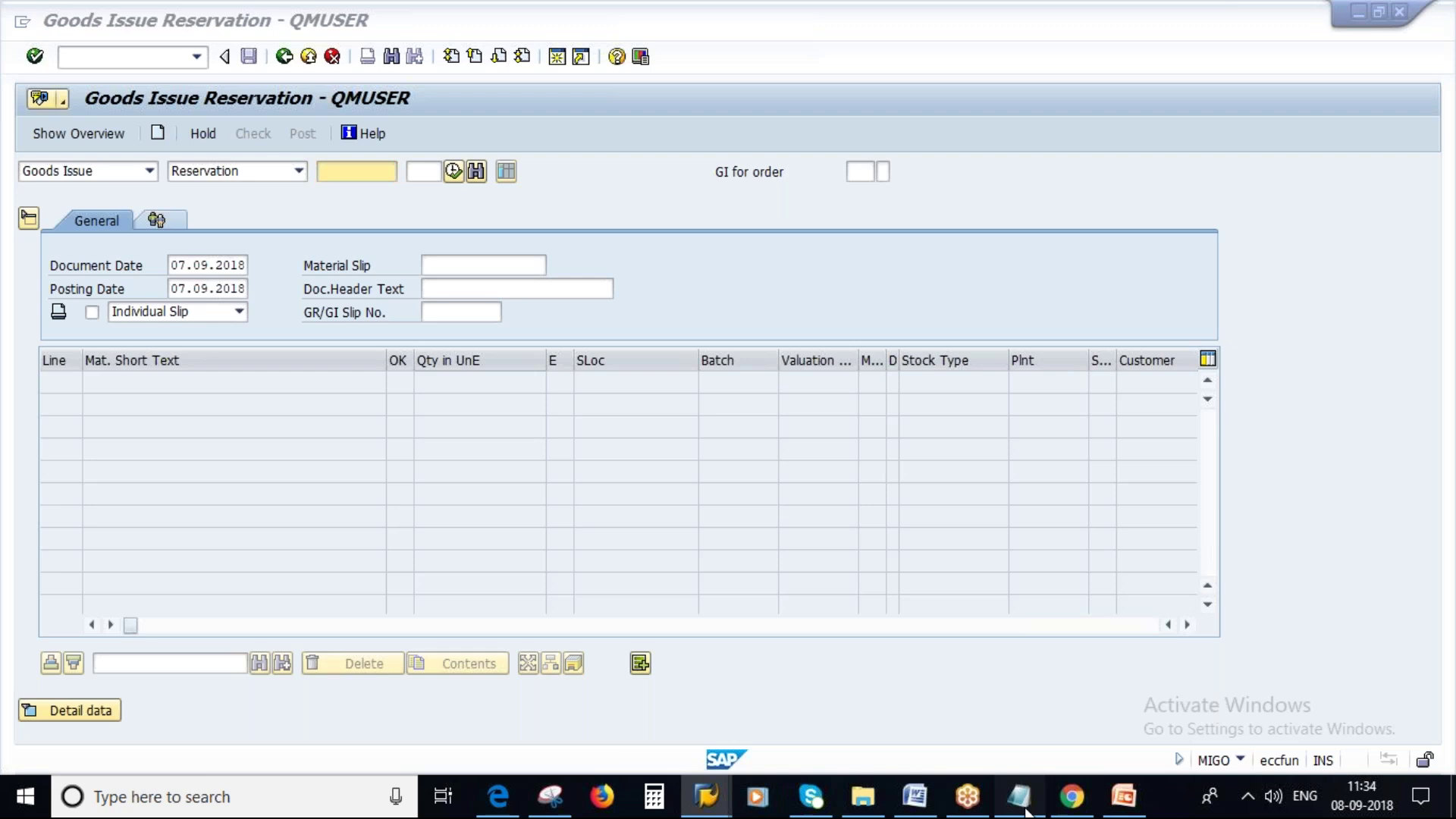
click(1022, 804)
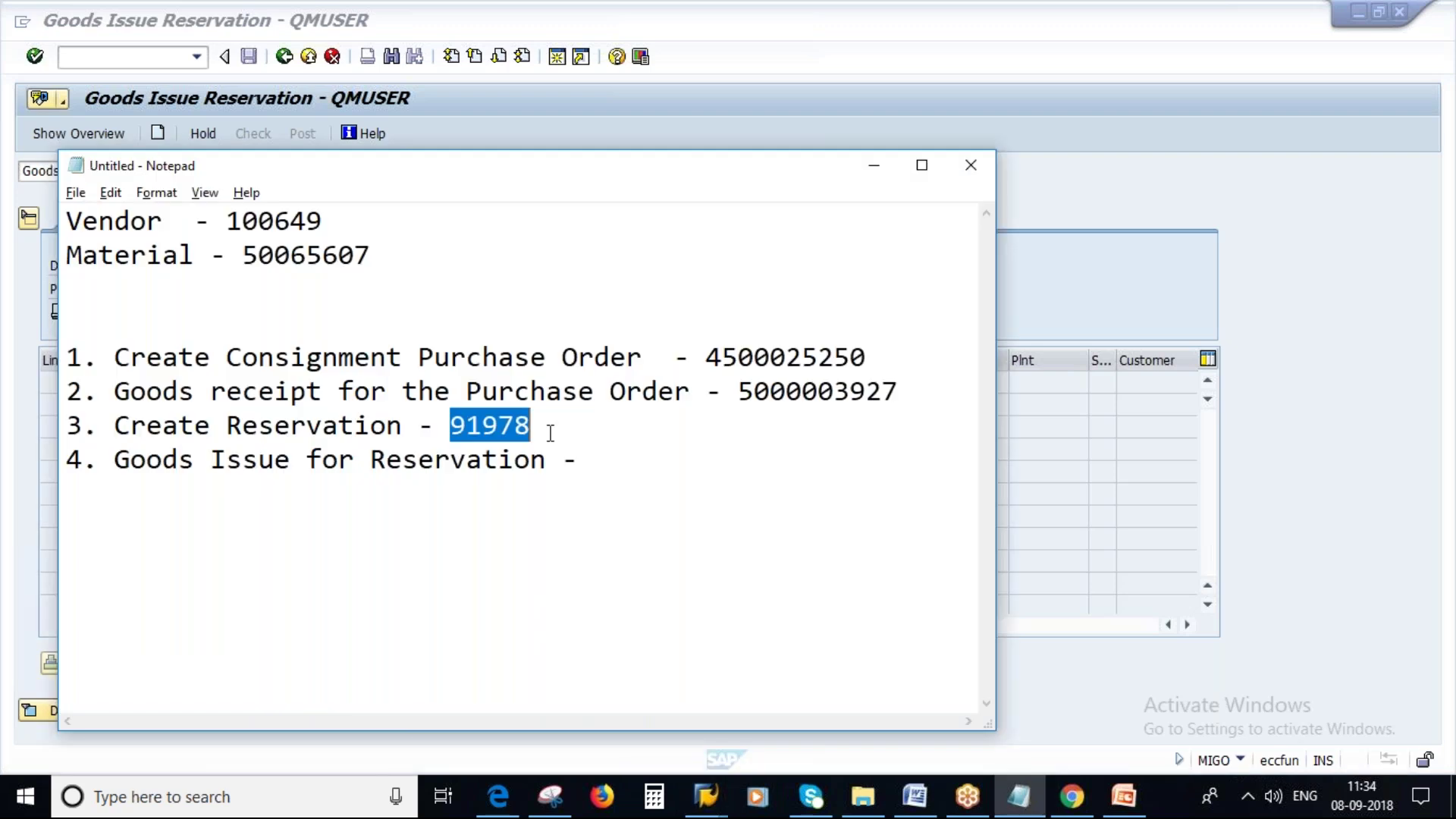
key(alt+Tab)
key(ctrl+v)
key(Return)
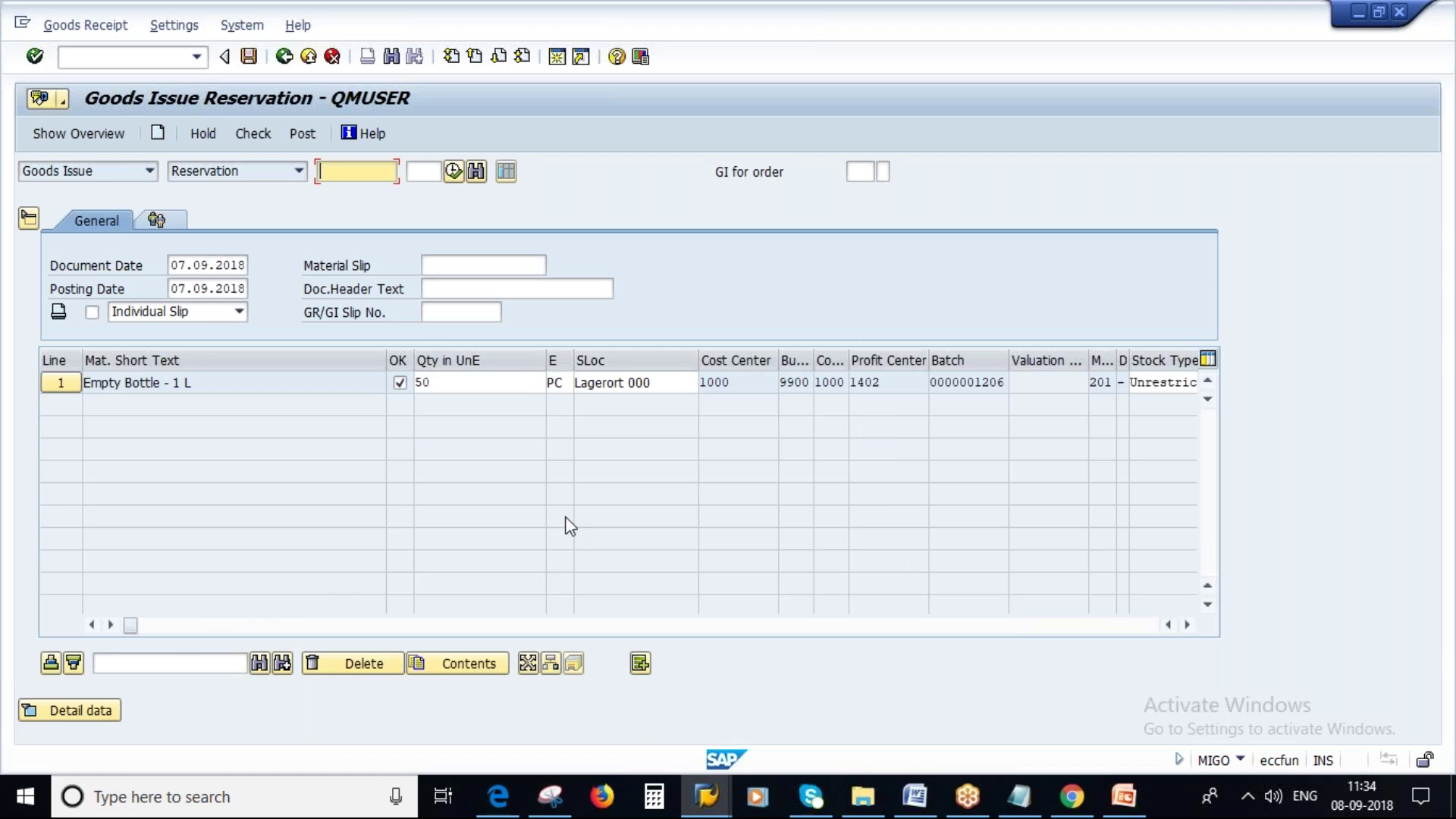
Step: Set the item's special stock indicator to K, Consignment (vendor), then check the goods issue and close the log
drag(183, 625, 262, 625)
click(599, 383)
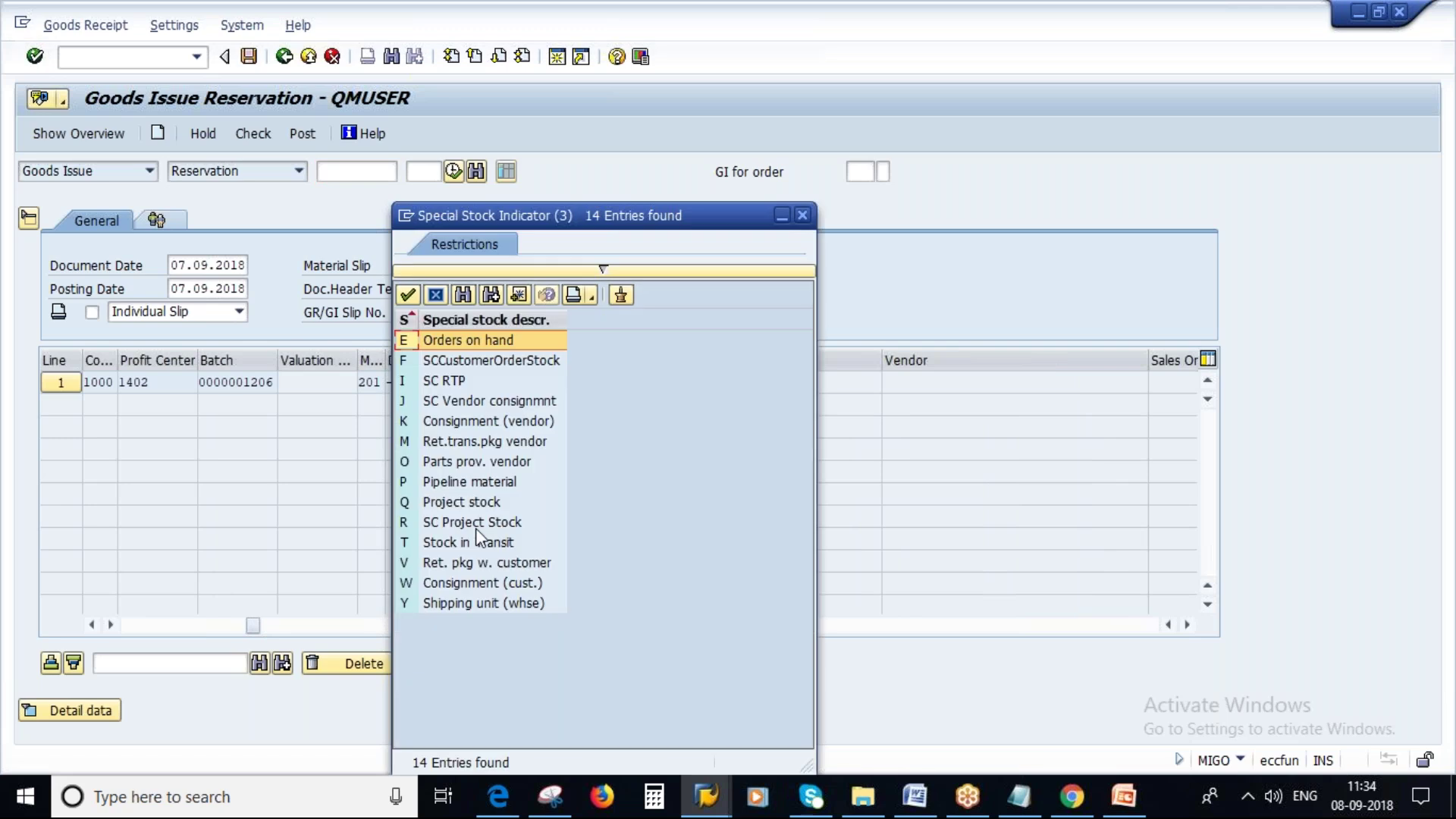
double_click(478, 421)
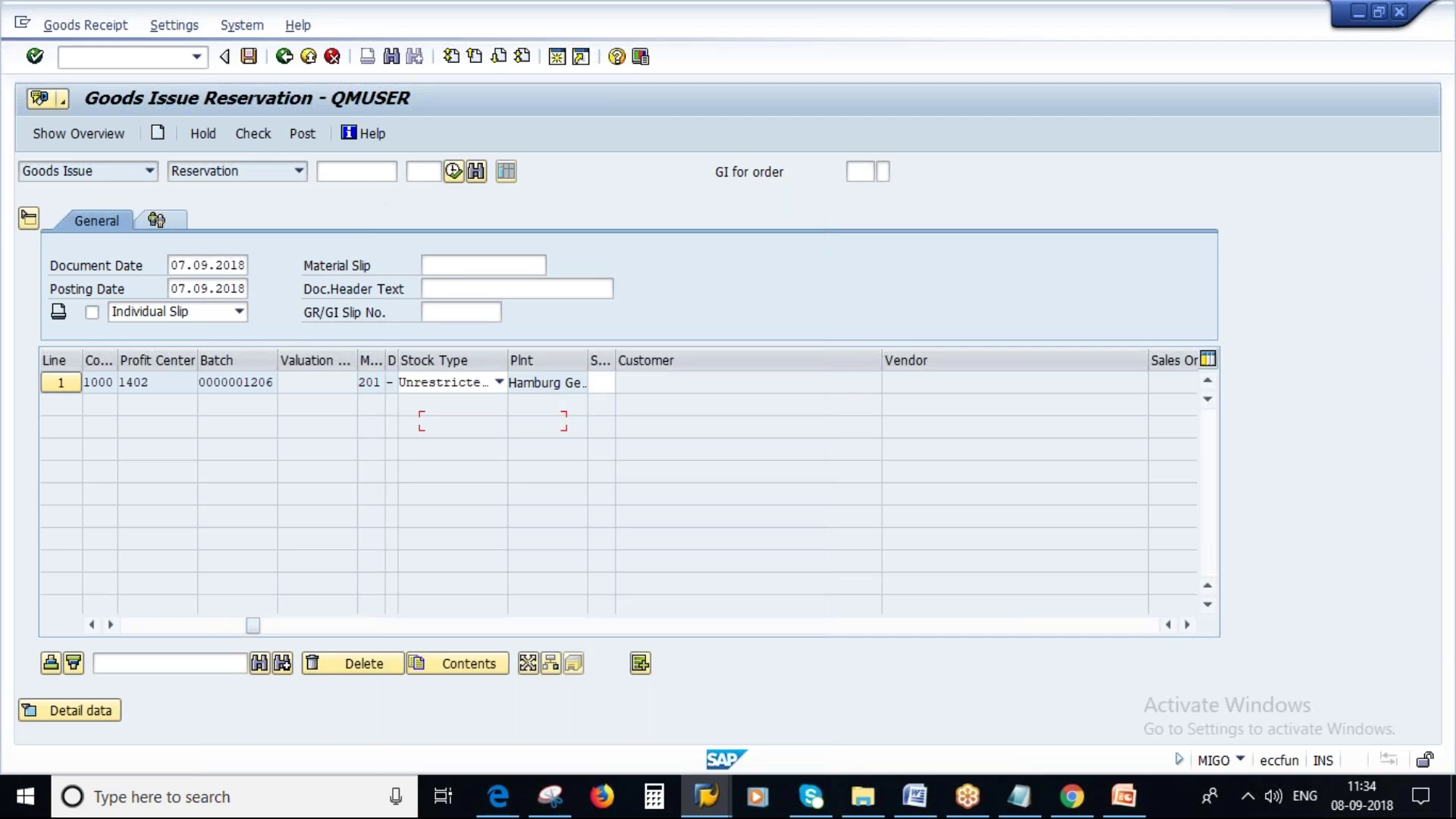
drag(253, 625, 130, 625)
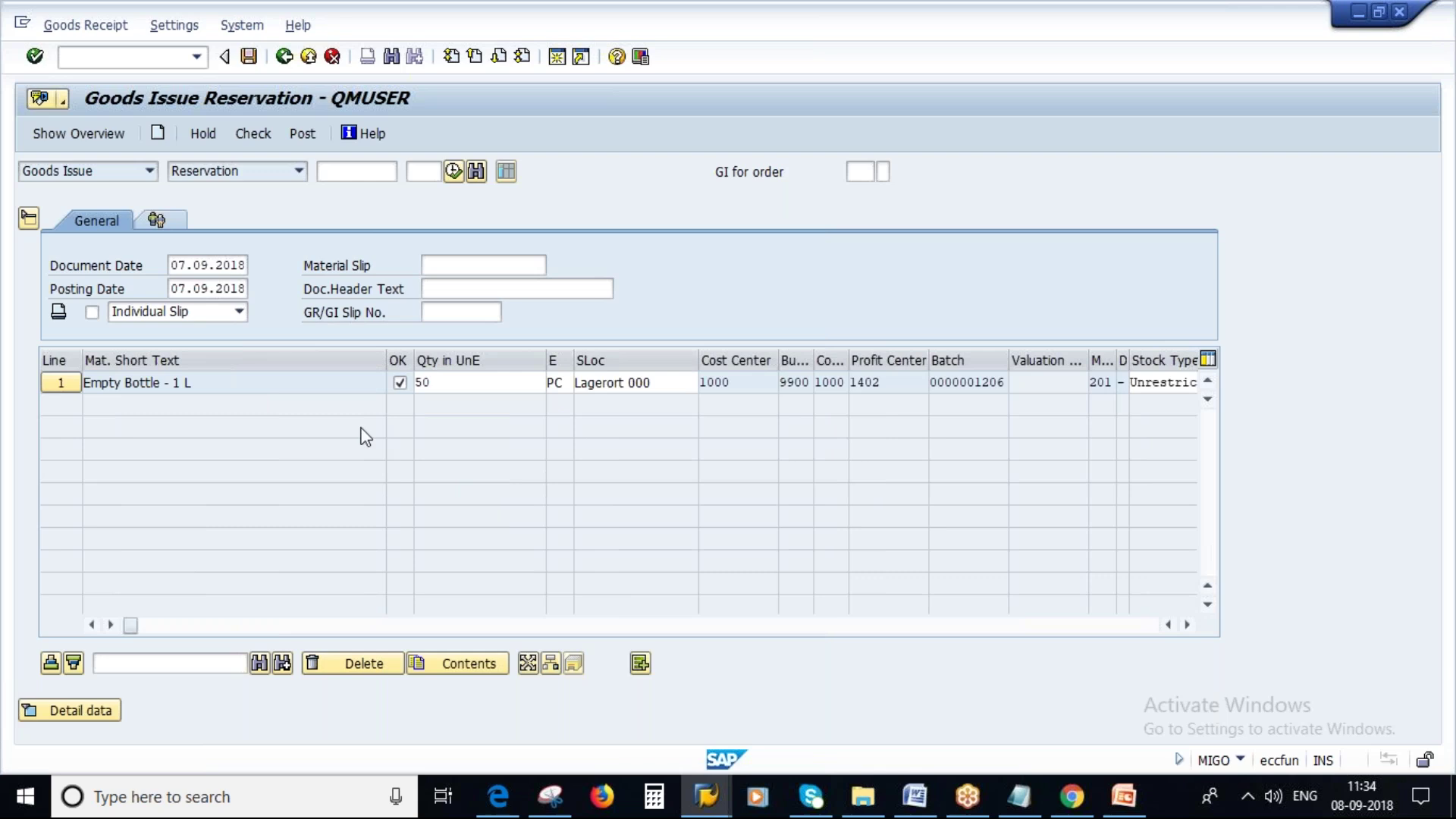
click(261, 134)
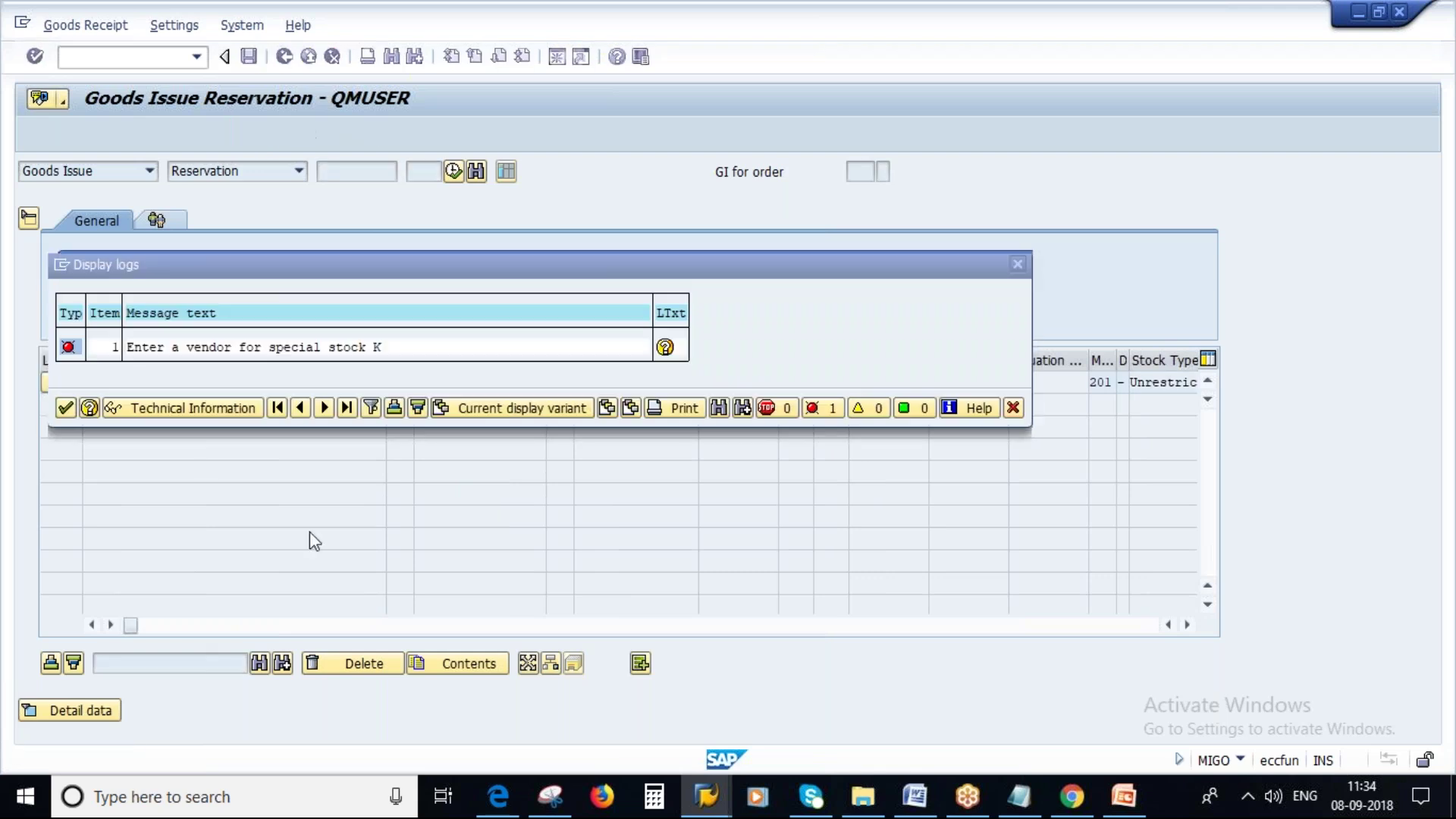
key(Return)
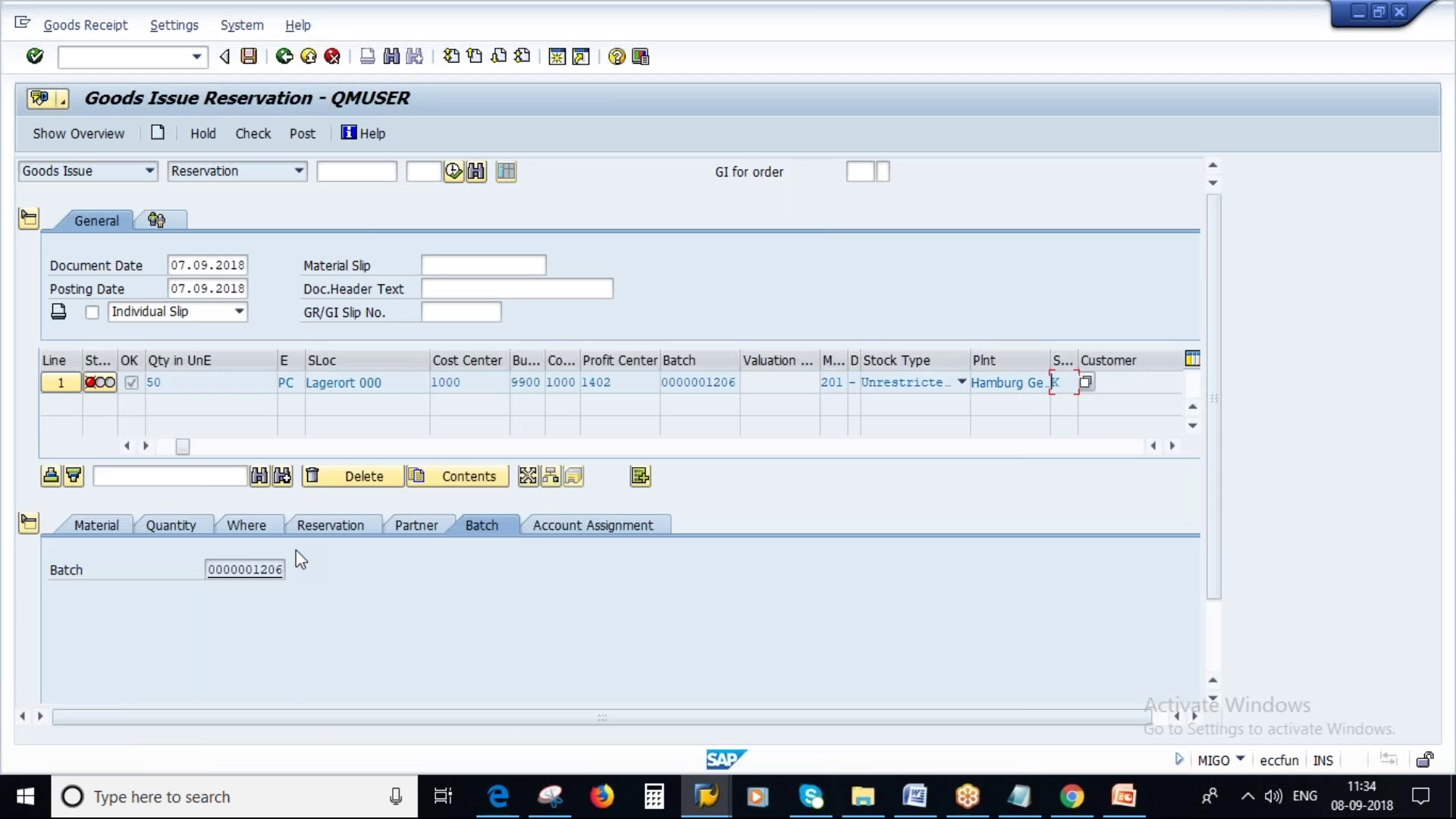
Step: Enter the vendor number of Plus Chemicals Pvt.Ltd as the item's partner, recheck the goods issue and look at the Stock Overview window
text(100649)
key(Return)
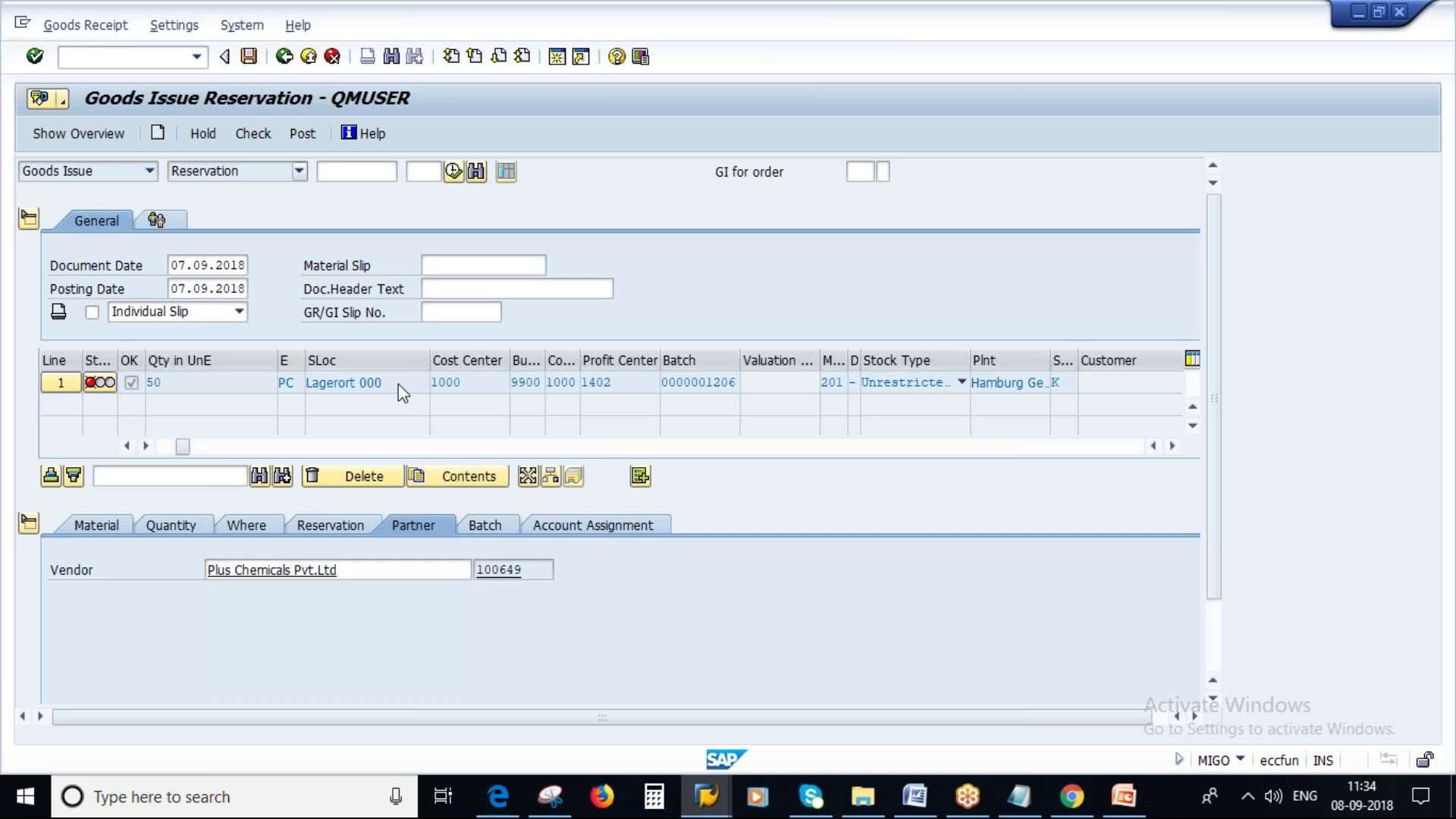
key(ctrl+F2)
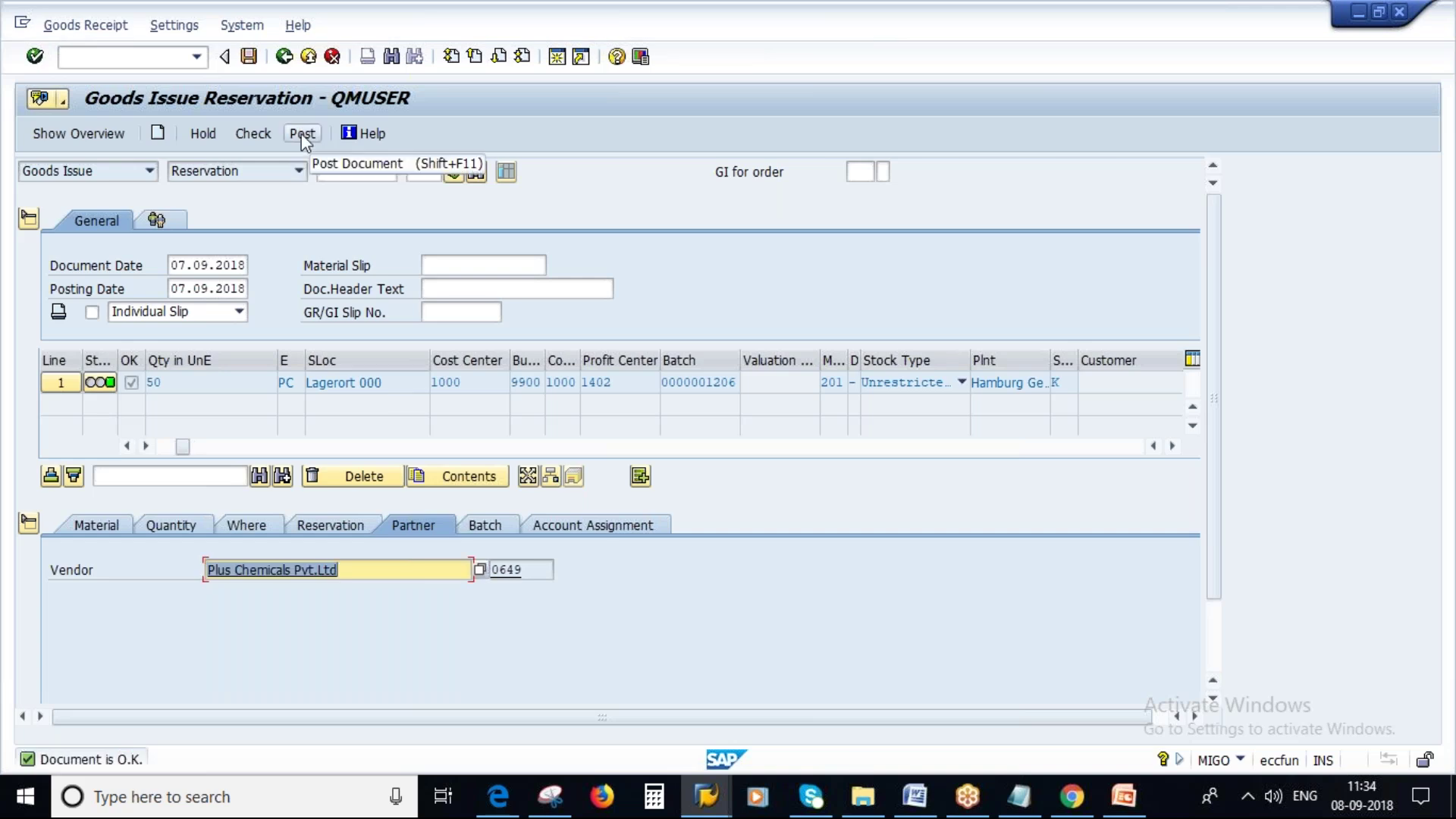
click(705, 796)
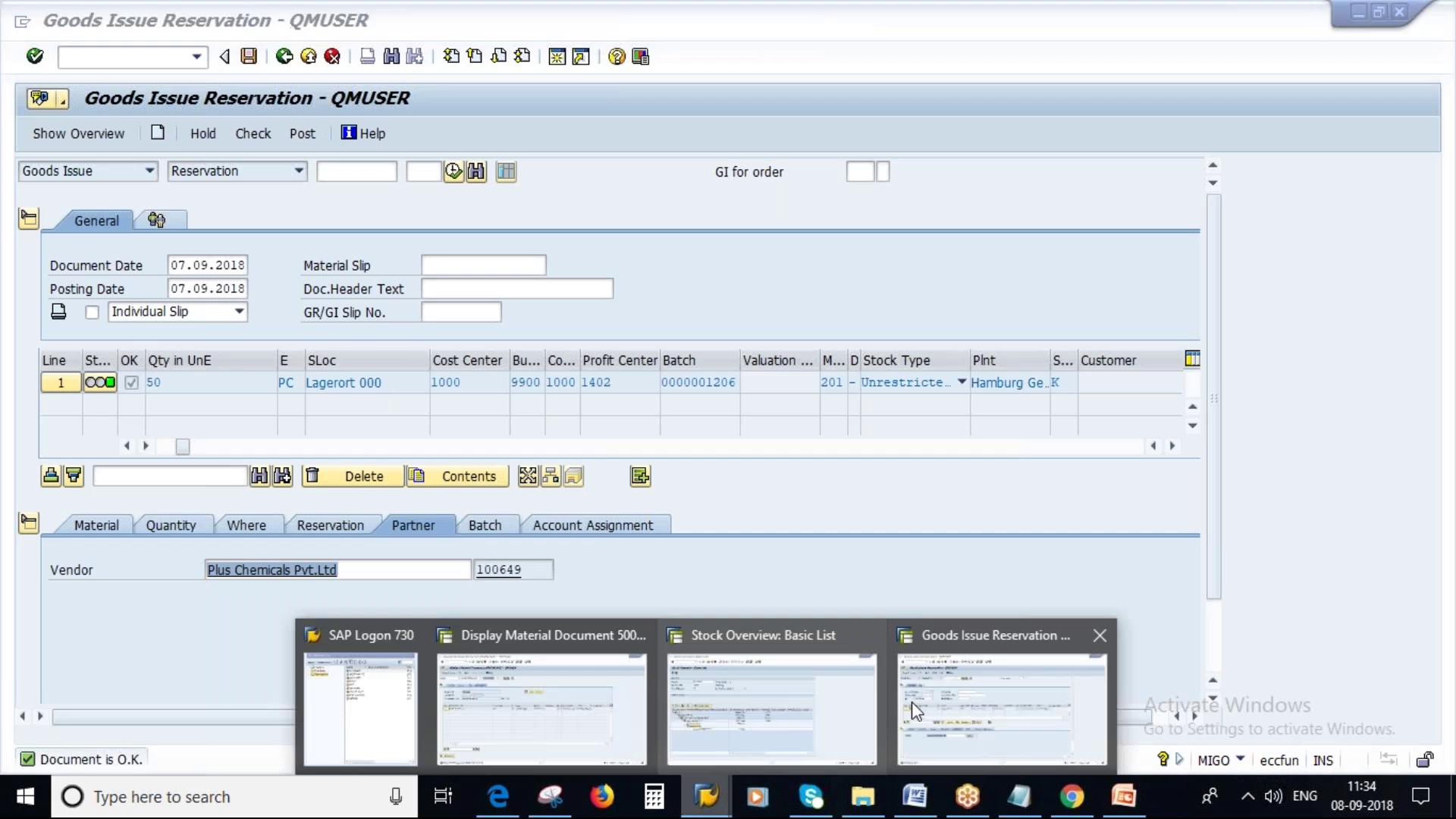
click(772, 698)
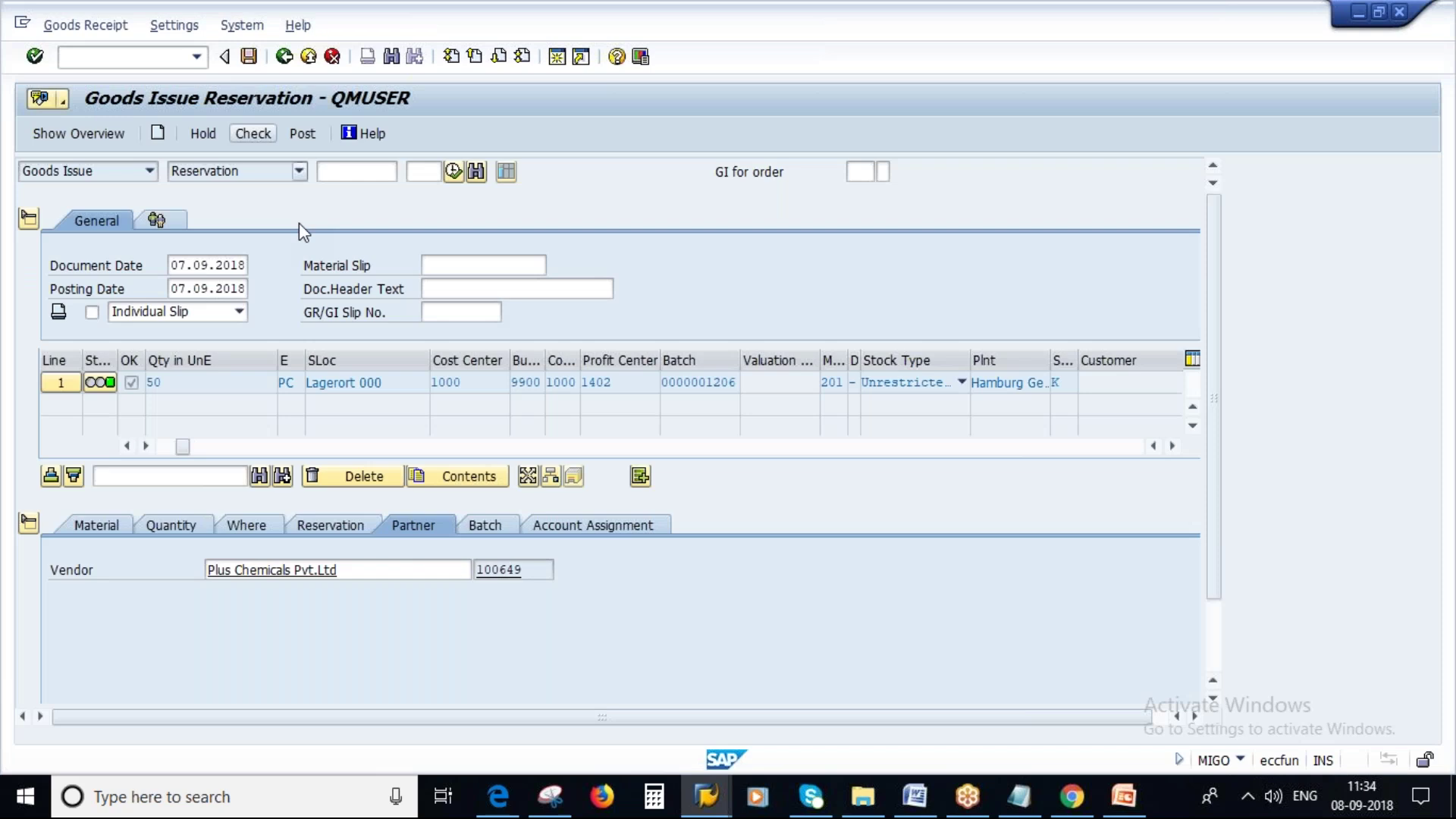
Step: Post the goods issue and copy its material document number into Notepad on the Goods Issue for Reservation line
key(ctrl+s)
click(210, 766)
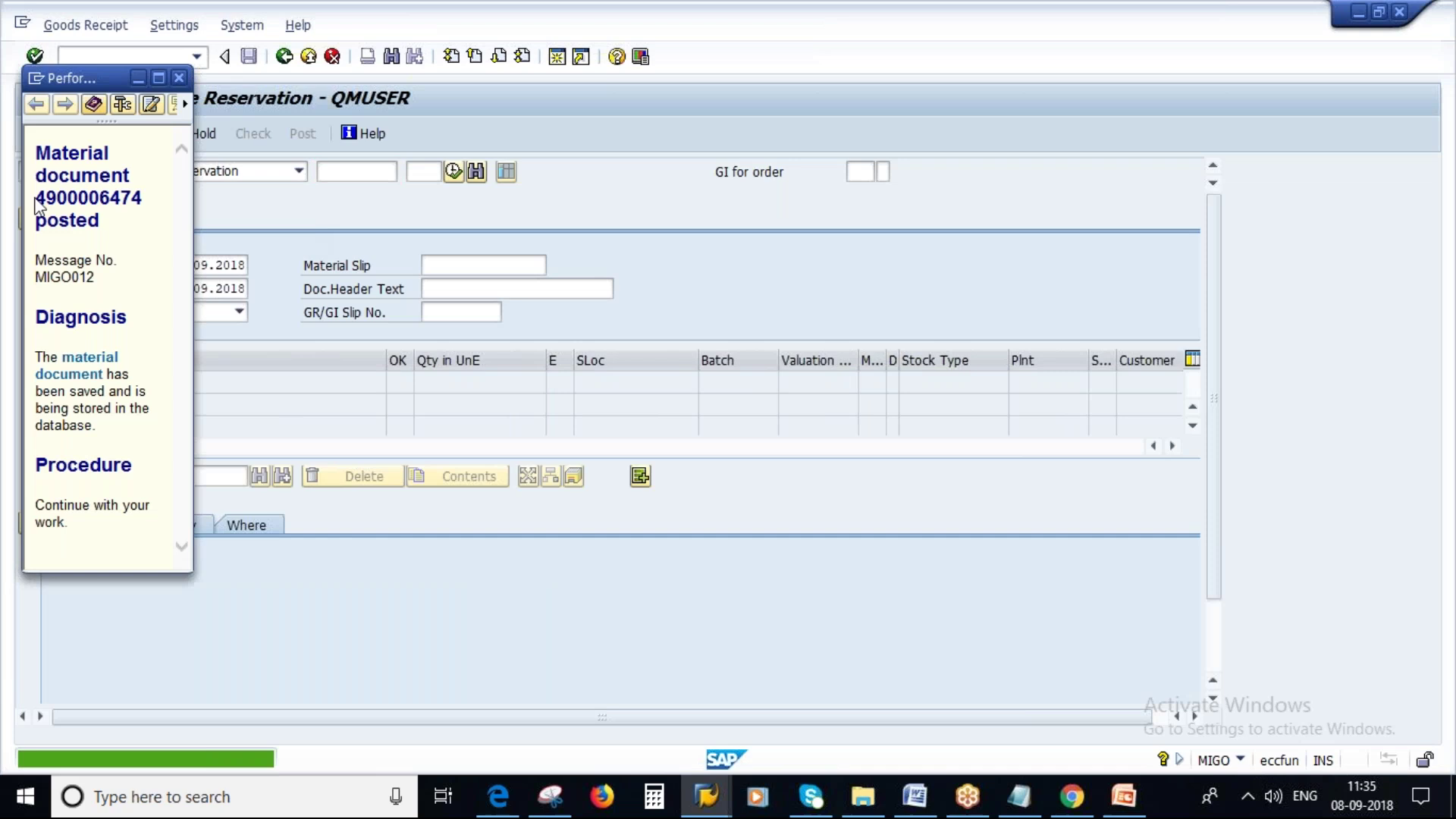
double_click(35, 203)
key(ctrl+c)
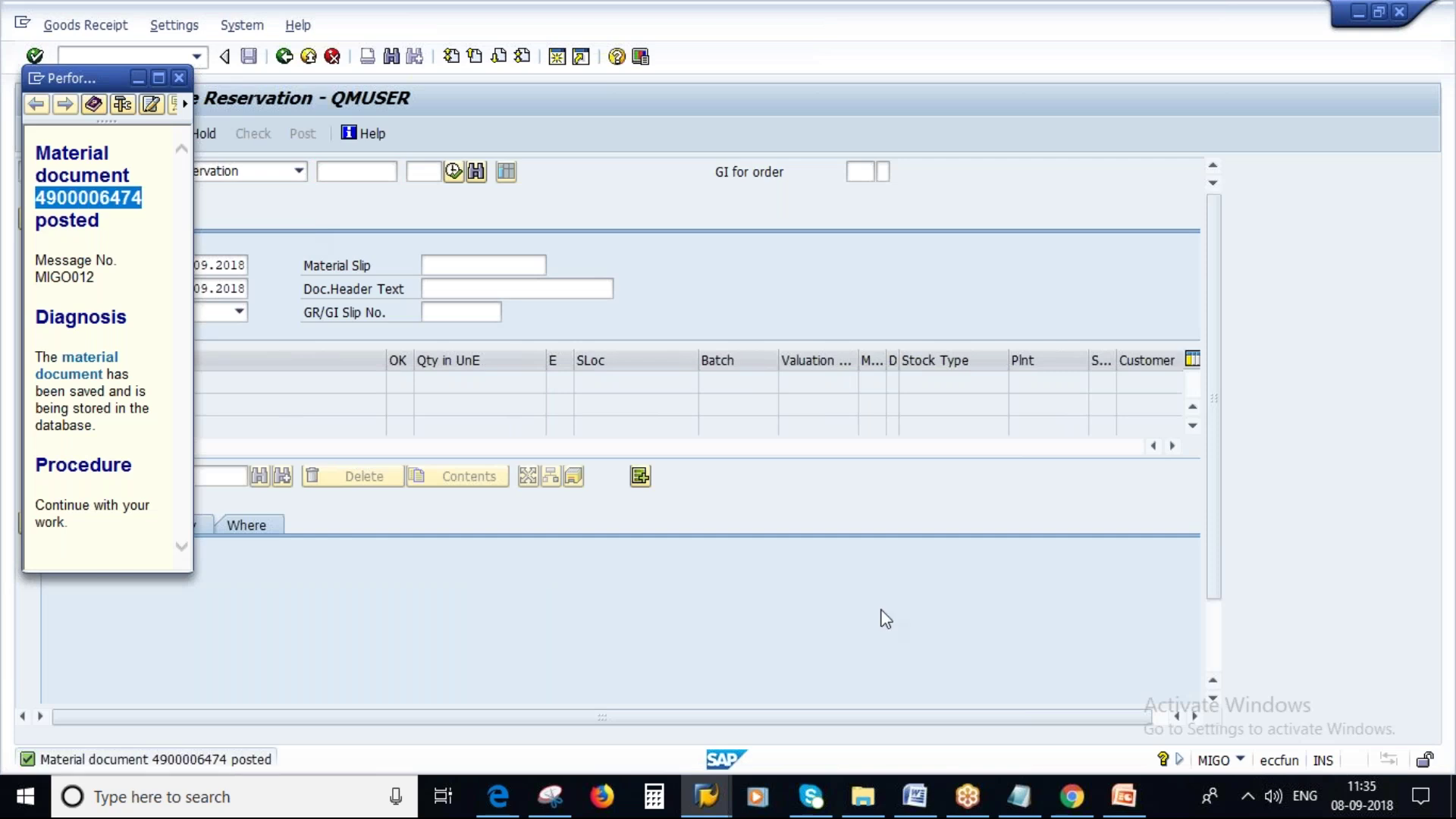
click(1025, 805)
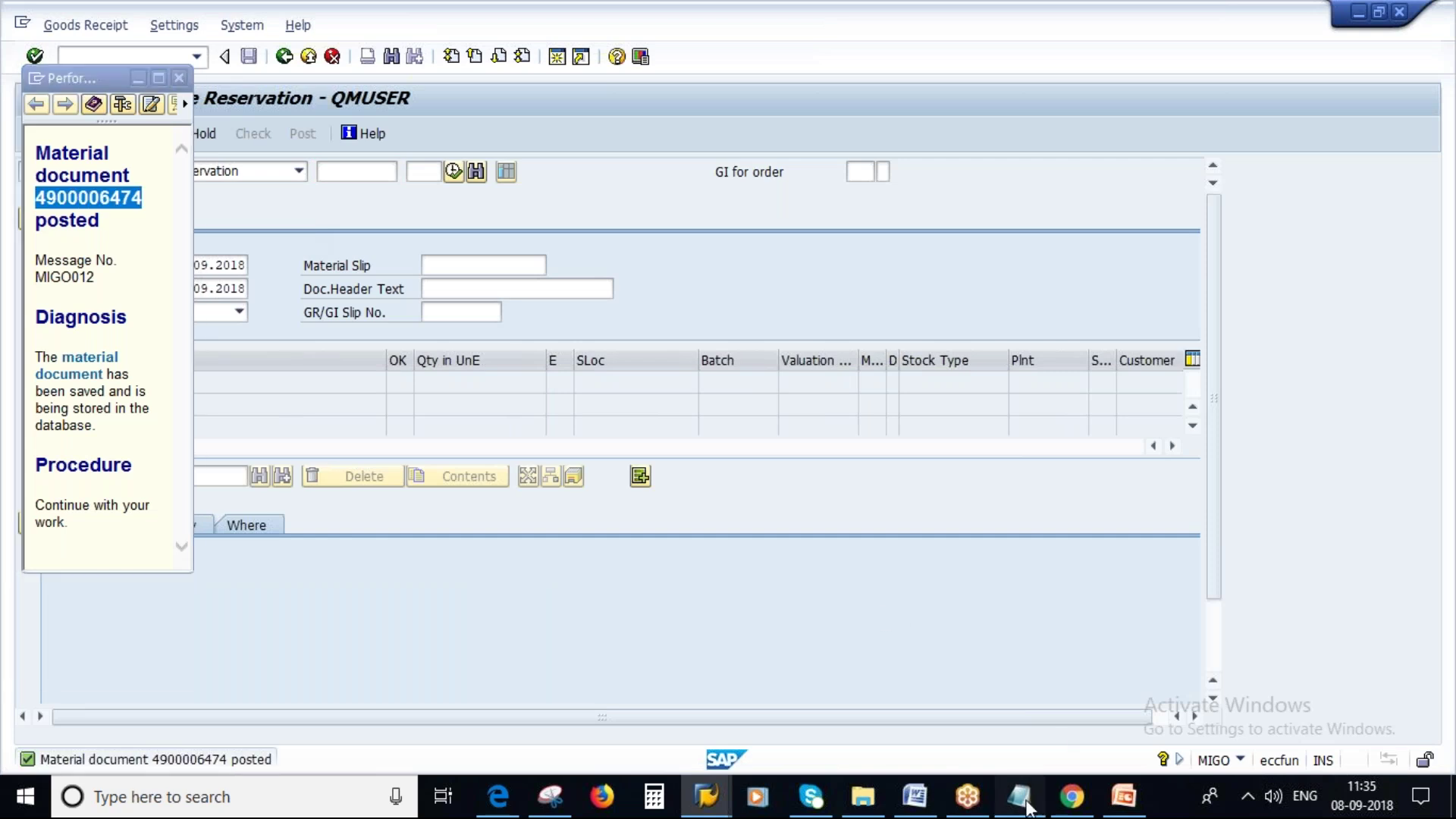
key(ctrl+v)
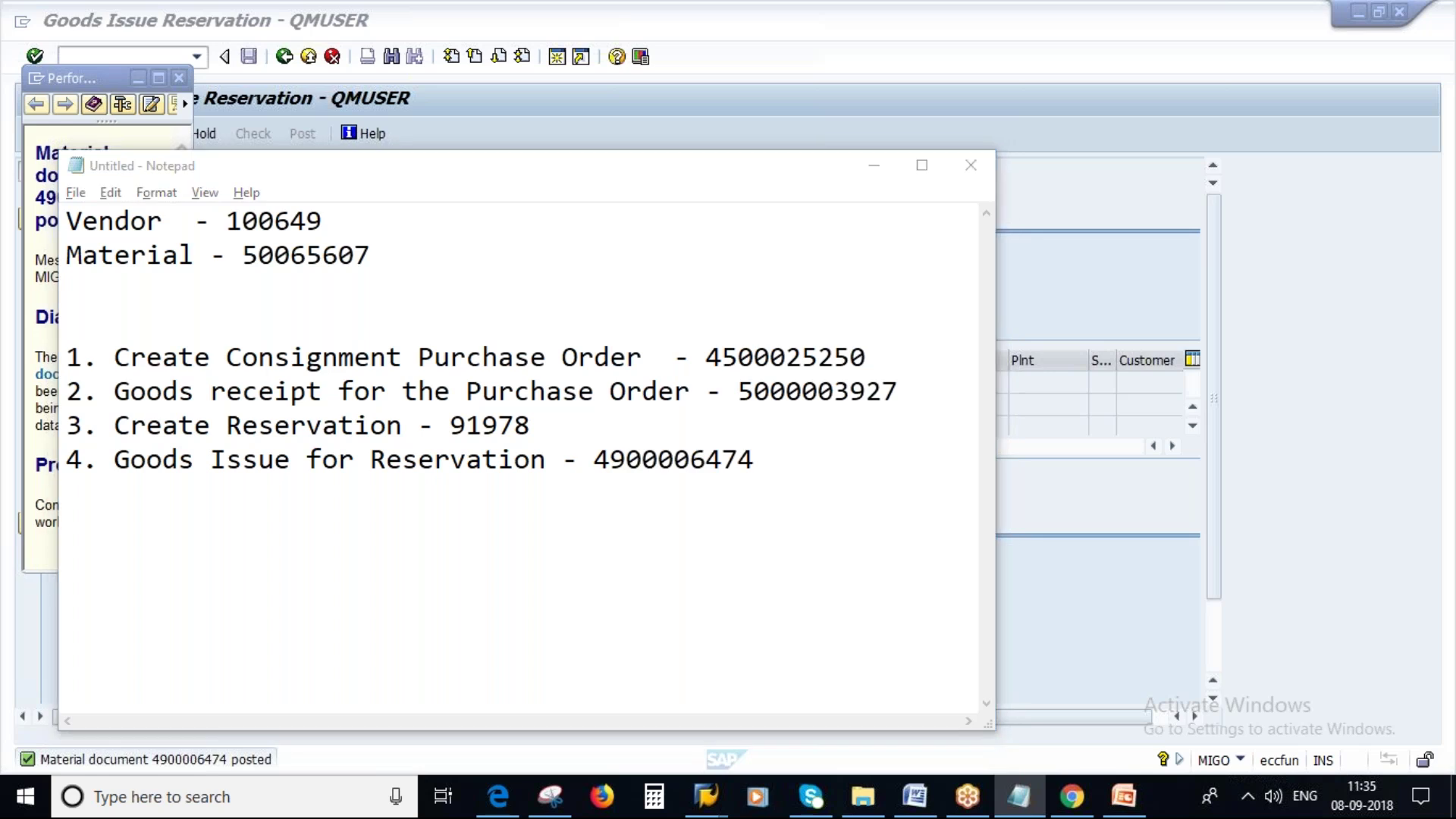
Step: Close the message help window, restart transaction MIGO and set its action to Display
click(185, 76)
click(184, 77)
click(284, 56)
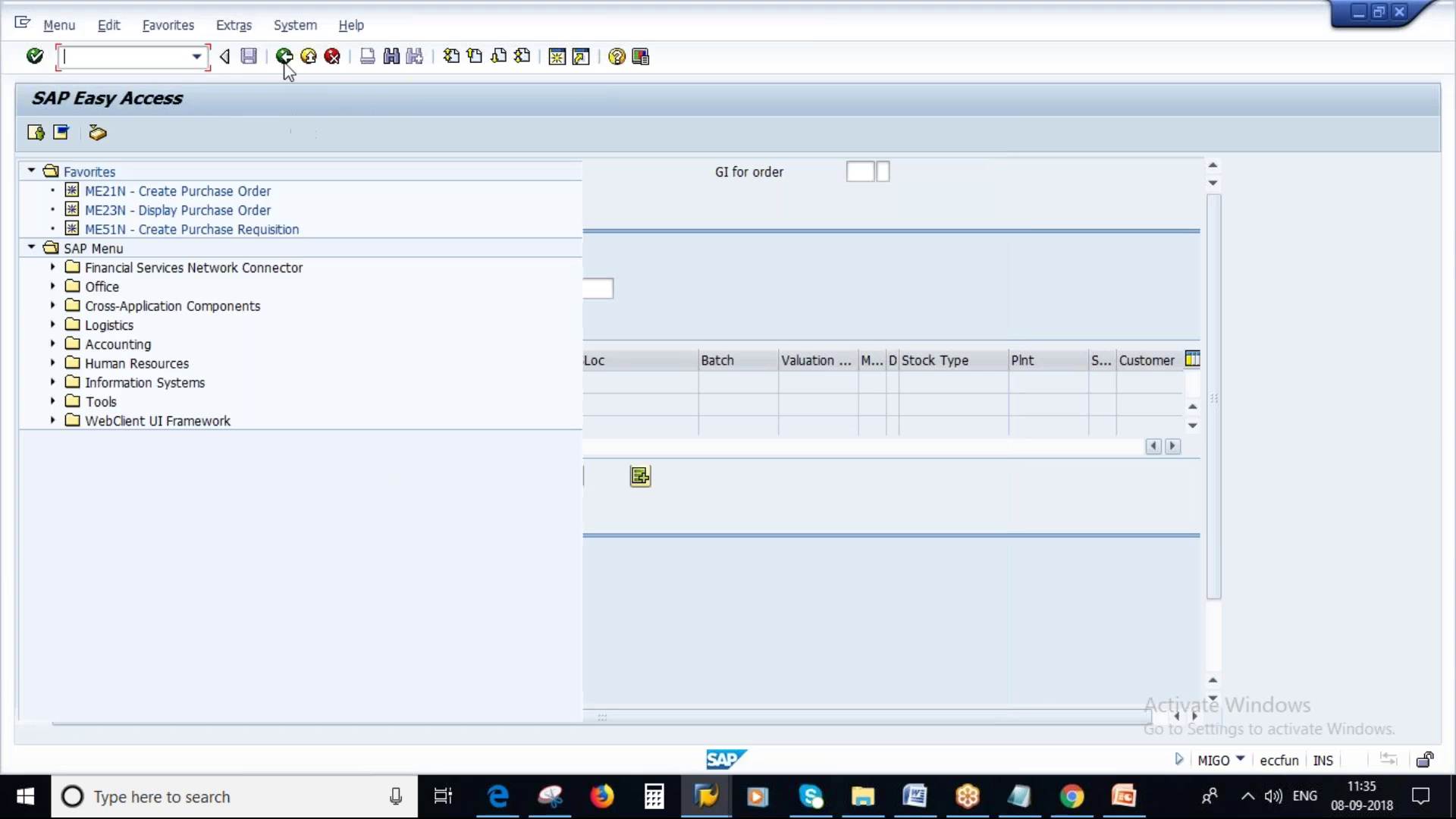
text(migo)
key(Return)
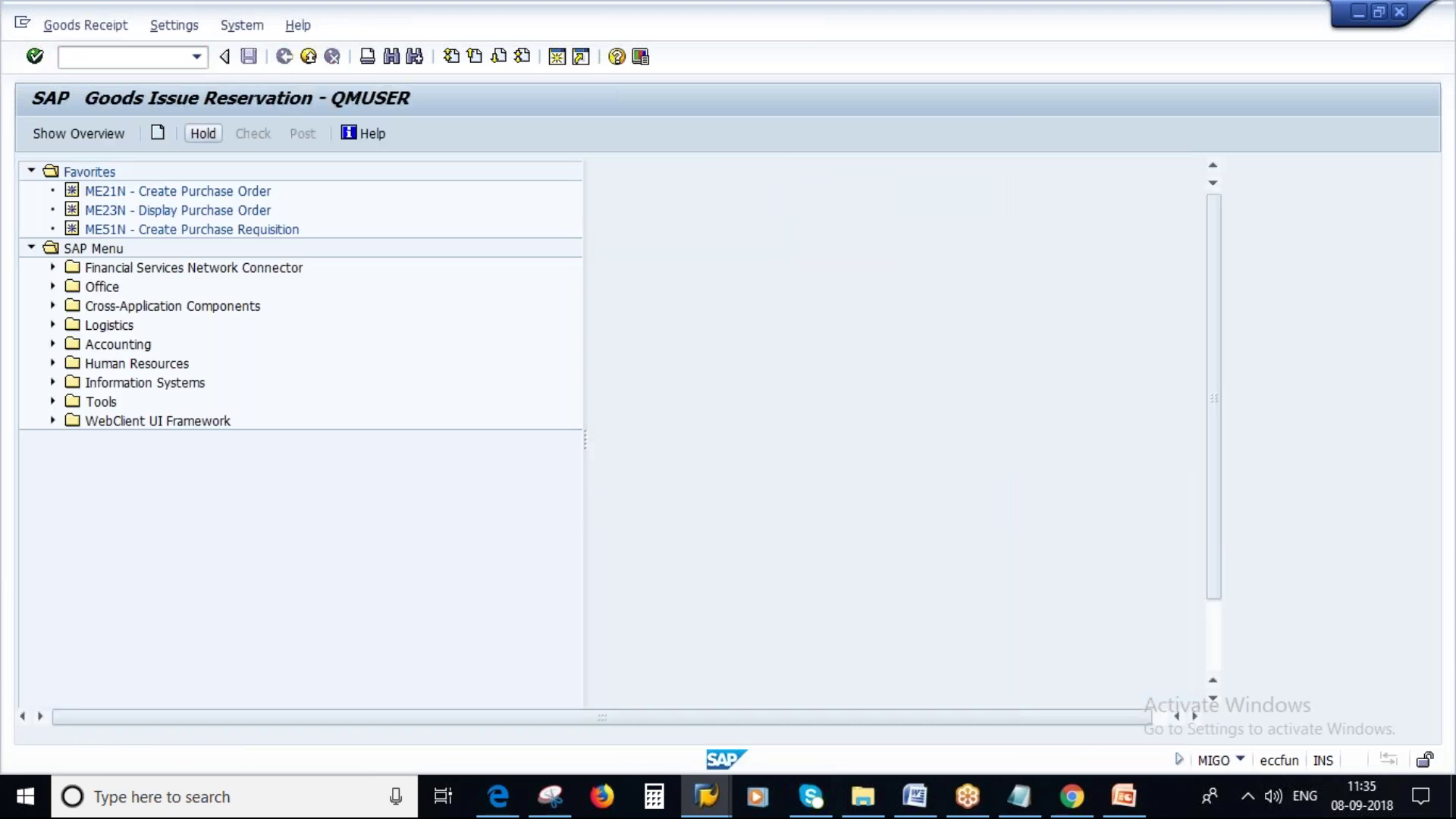
click(150, 170)
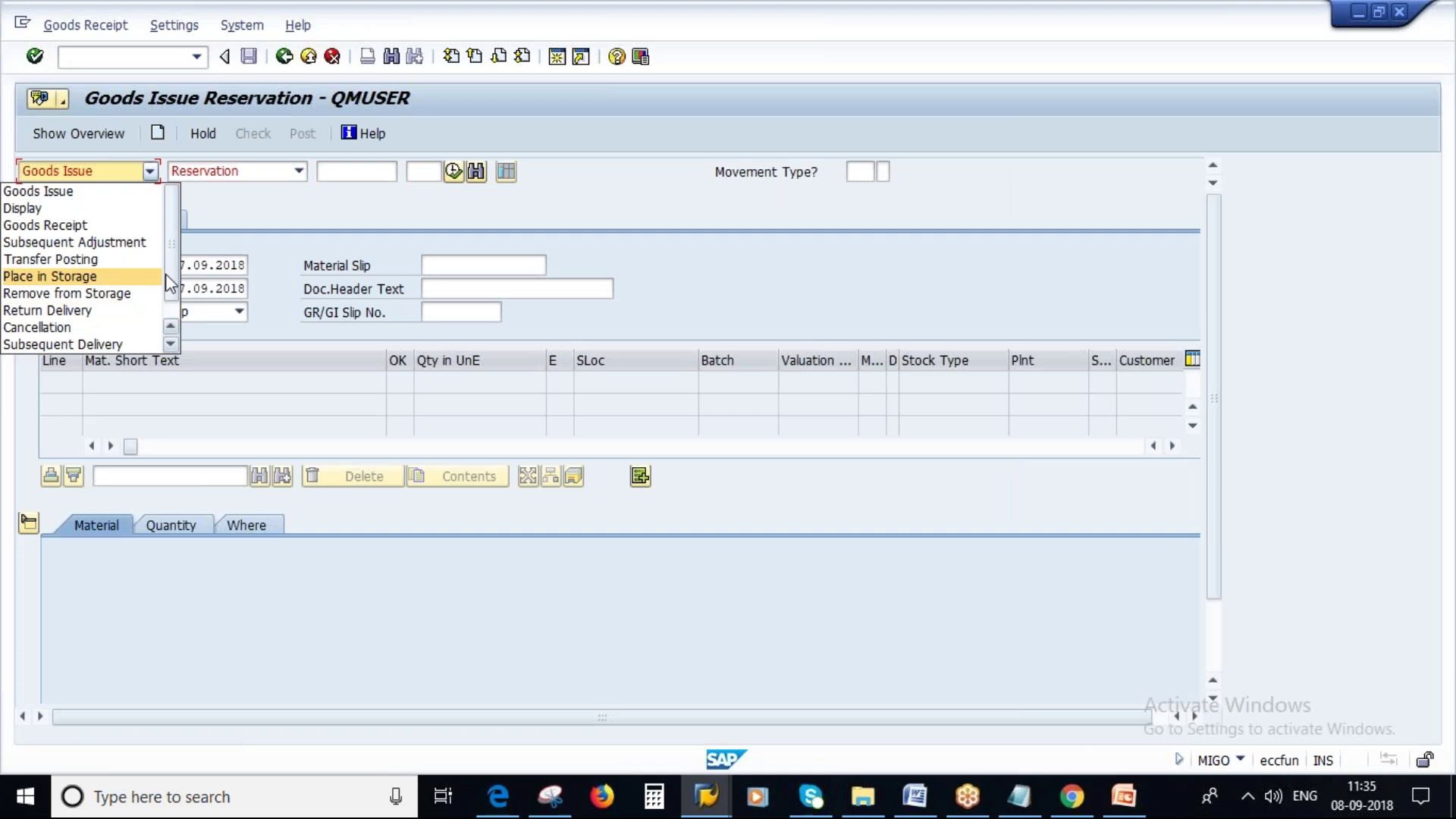
scroll(167, 275, down, 1)
scroll(166, 275, up, 1)
click(31, 208)
Step: Load the posted goods issue's material document and view its list of accounting documents, closing the list when done
click(1019, 796)
click(873, 166)
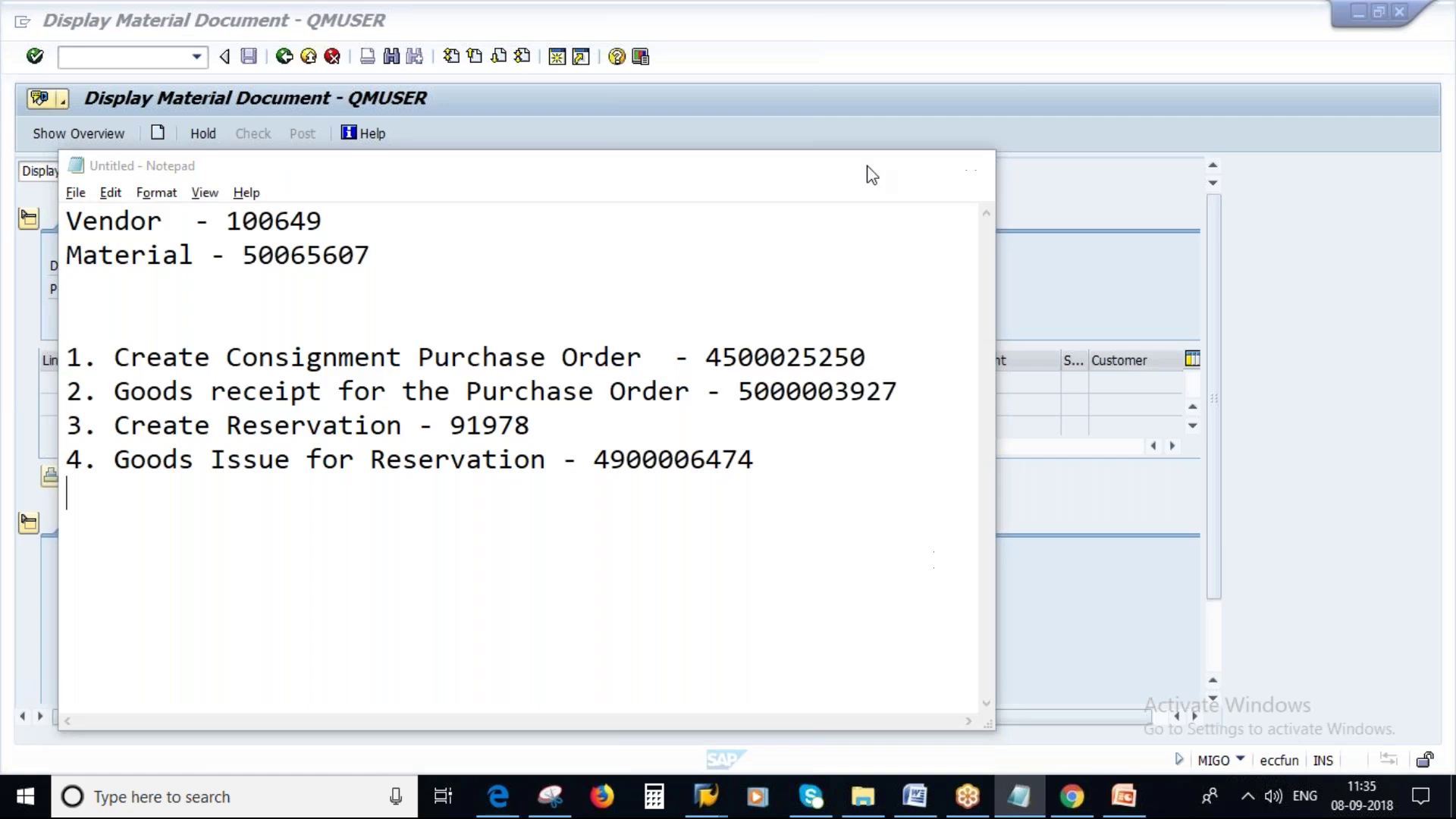
key(Return)
click(231, 221)
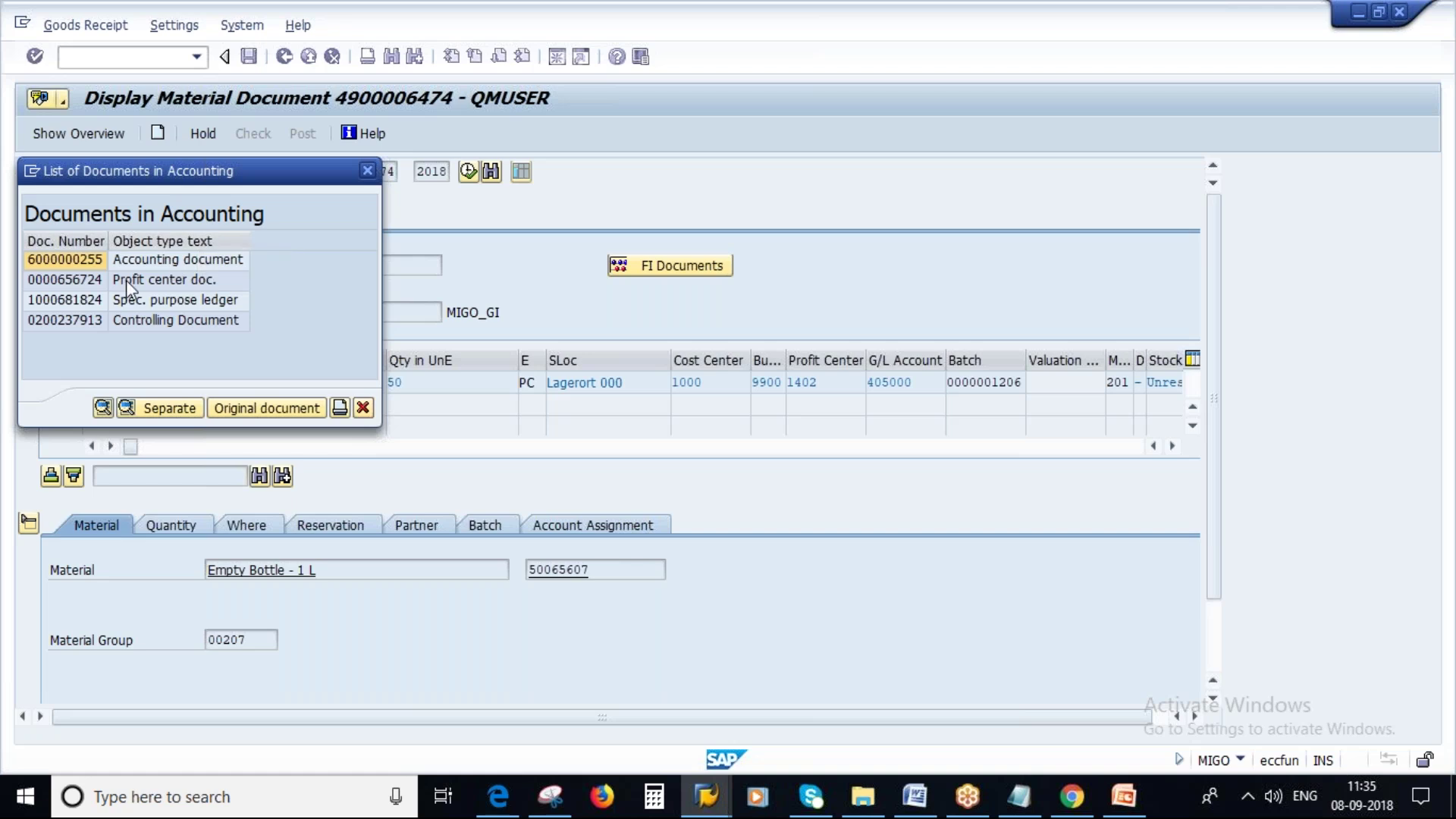
drag(163, 176, 297, 267)
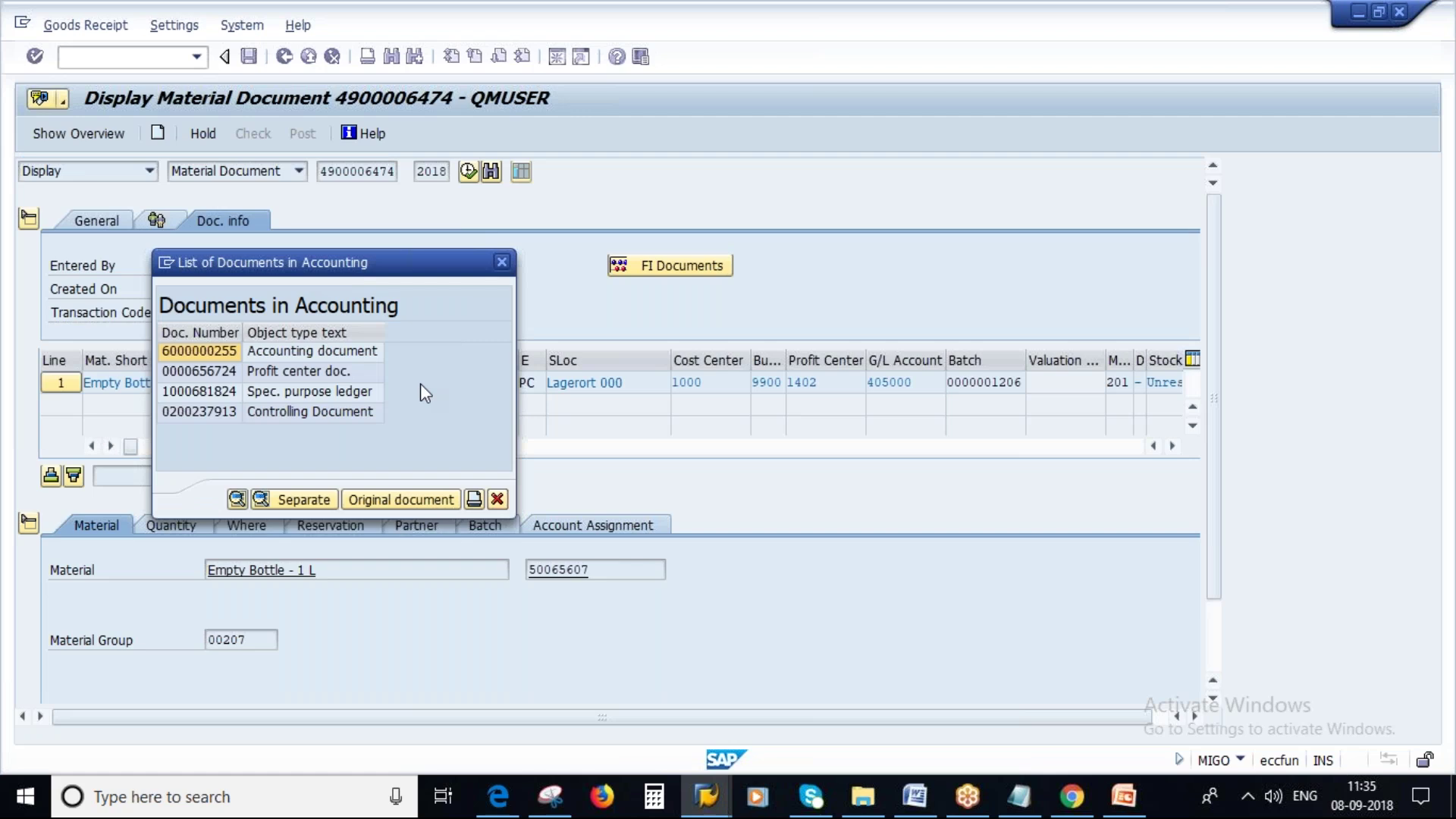
click(500, 503)
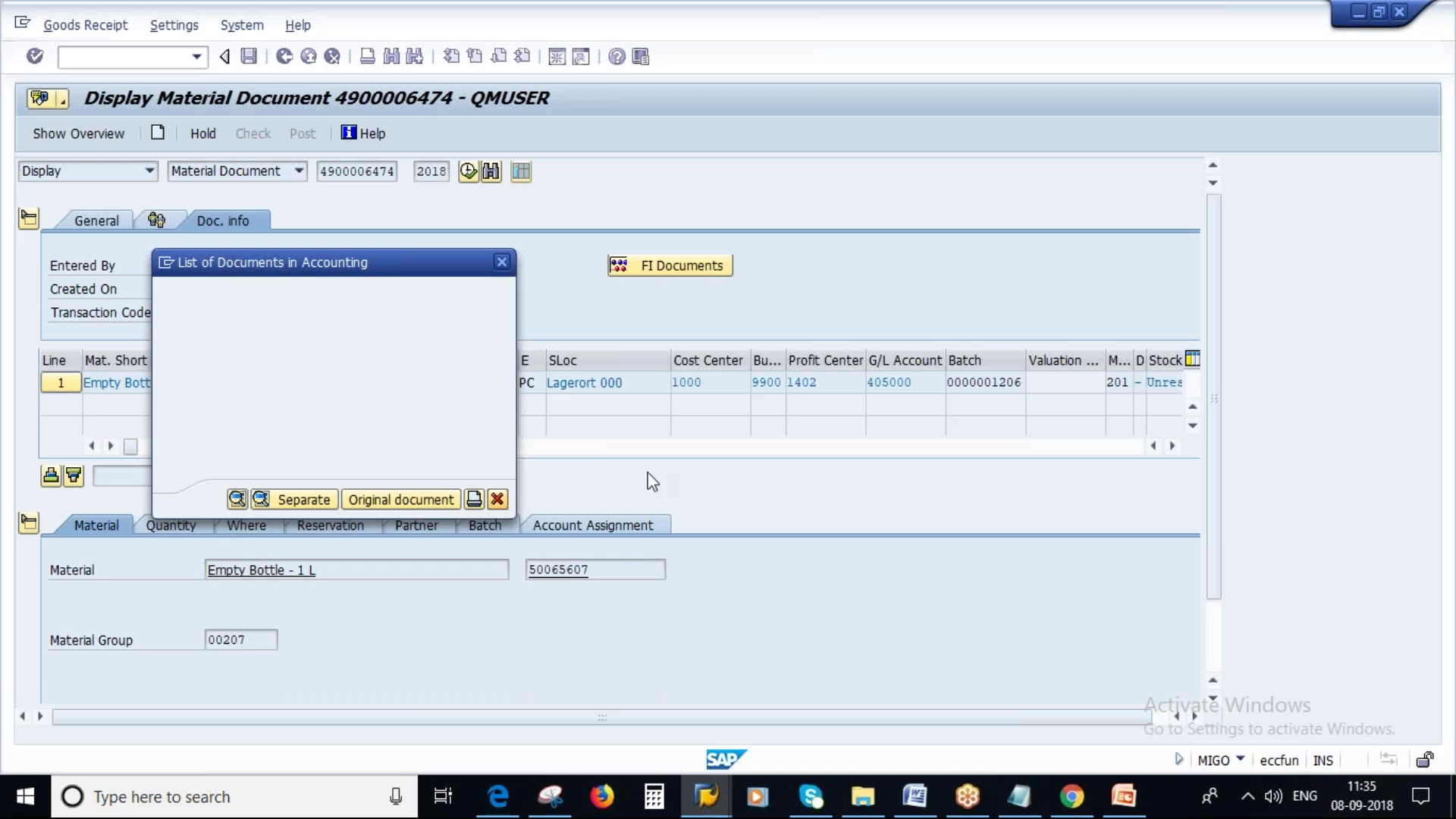
Step: Leave the document display, start transaction MRKO and enter plant 1000 and the vendor number from Notepad
click(286, 59)
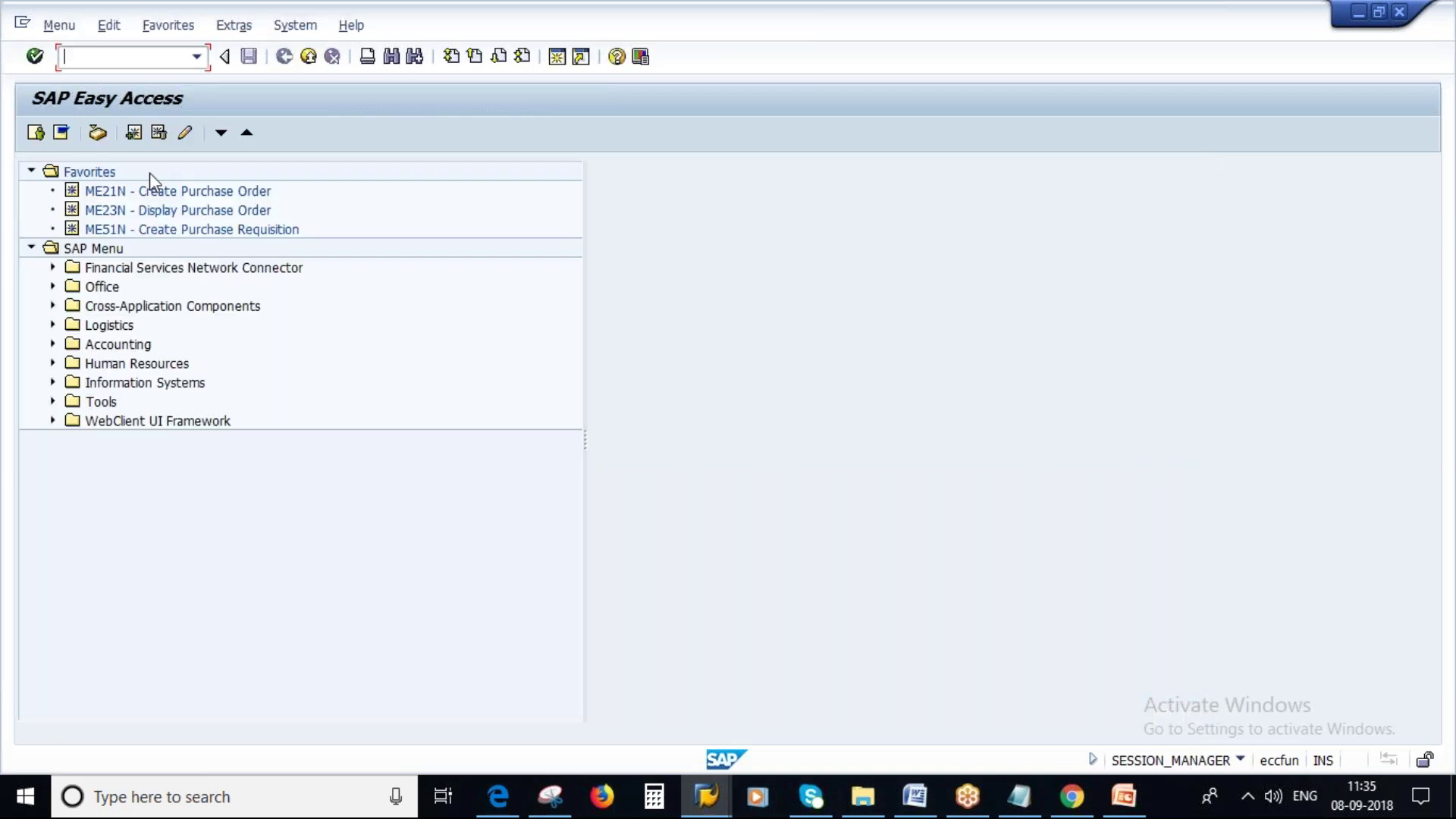
text(mrko)
key(Return)
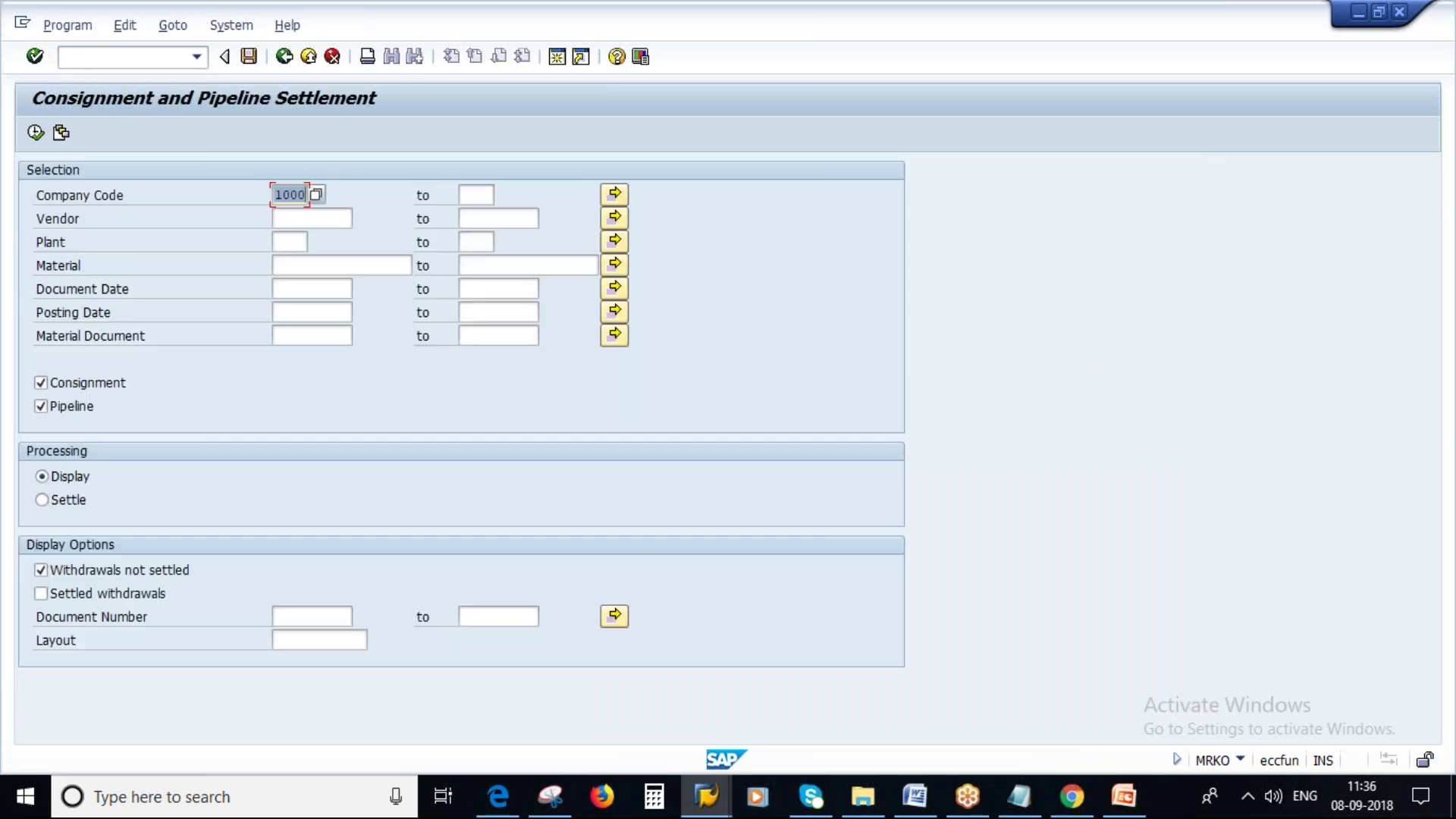
key(Down)
key(Down)
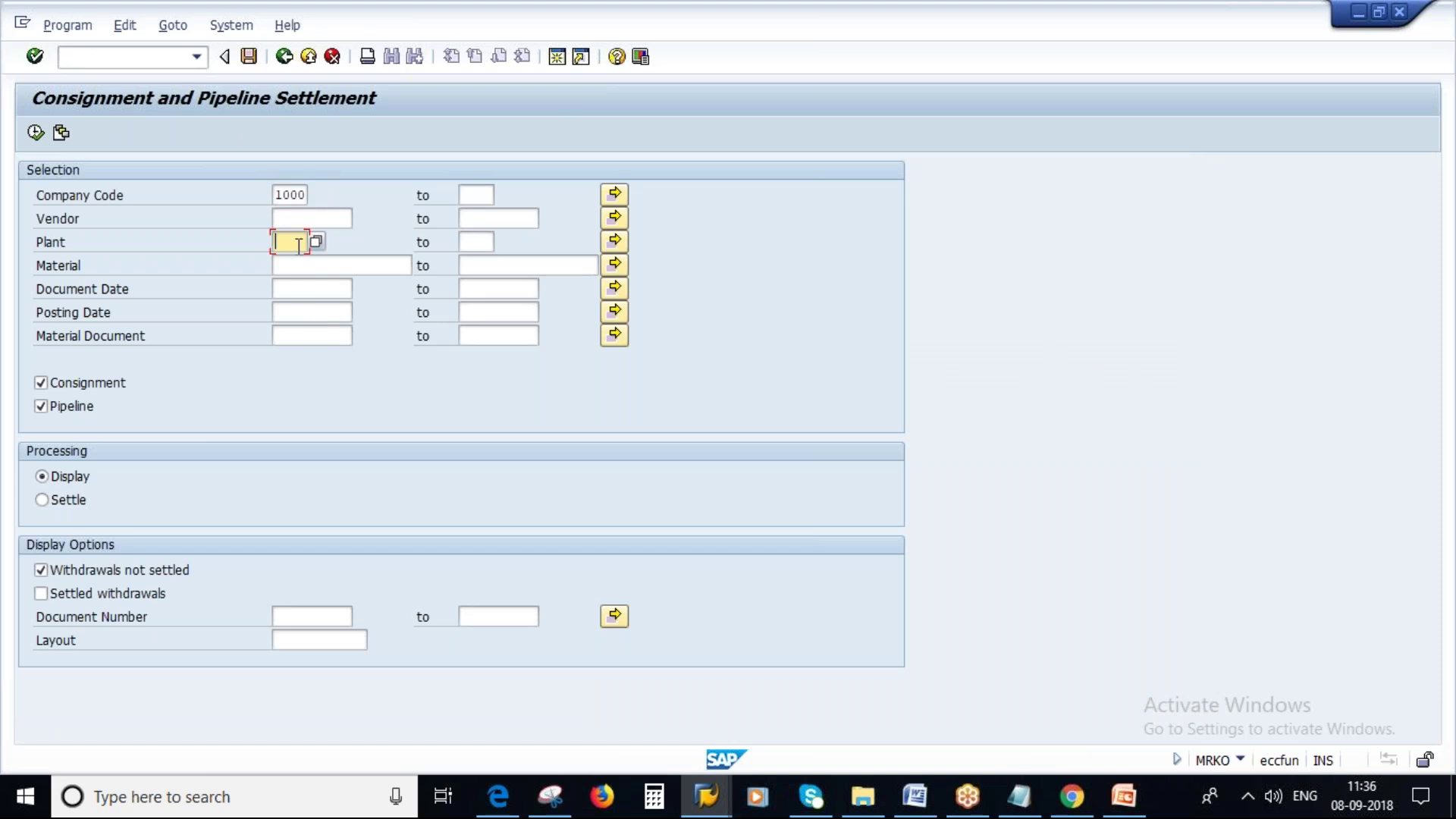
text(1000)
click(310, 216)
click(709, 798)
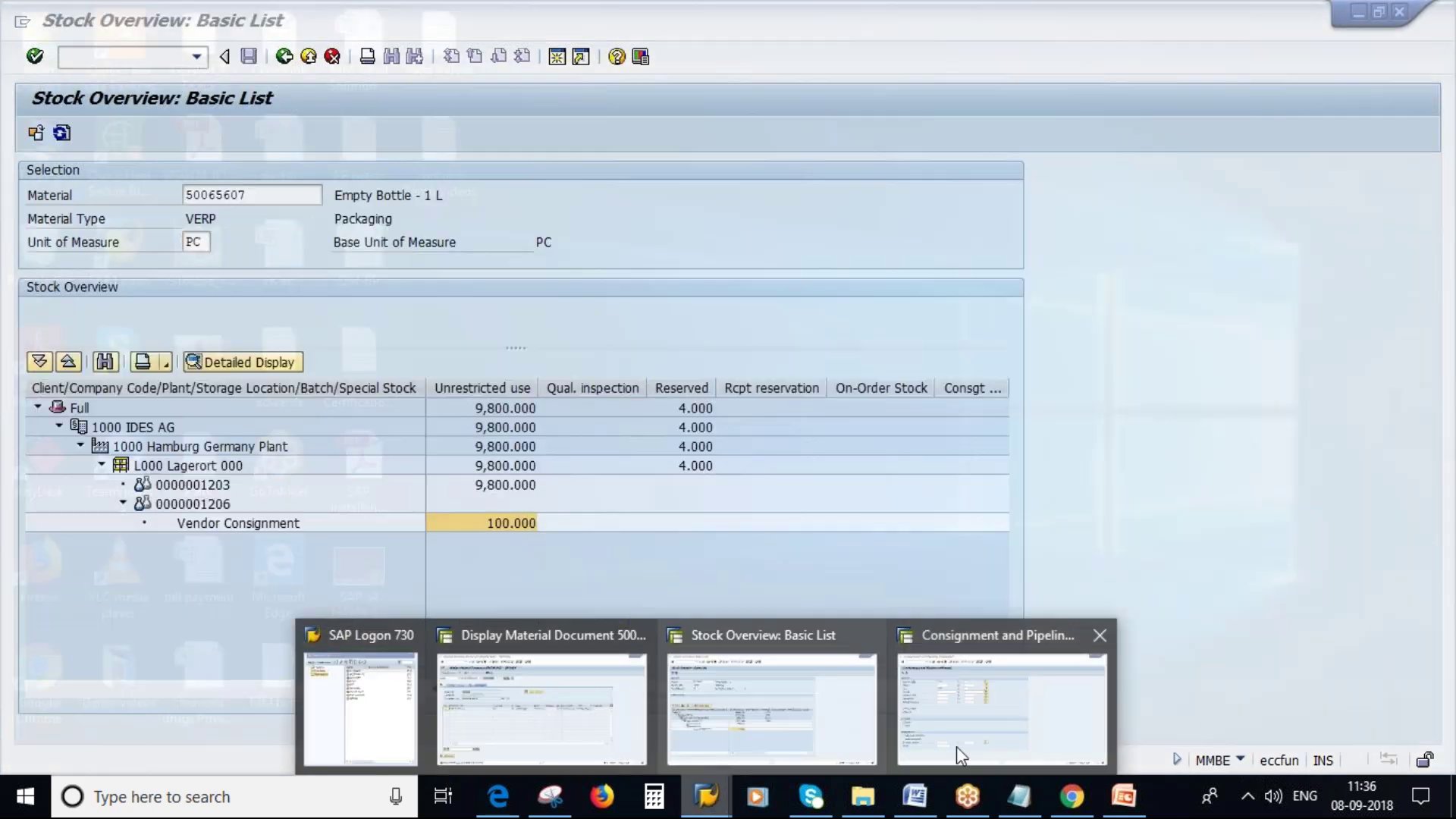
click(956, 746)
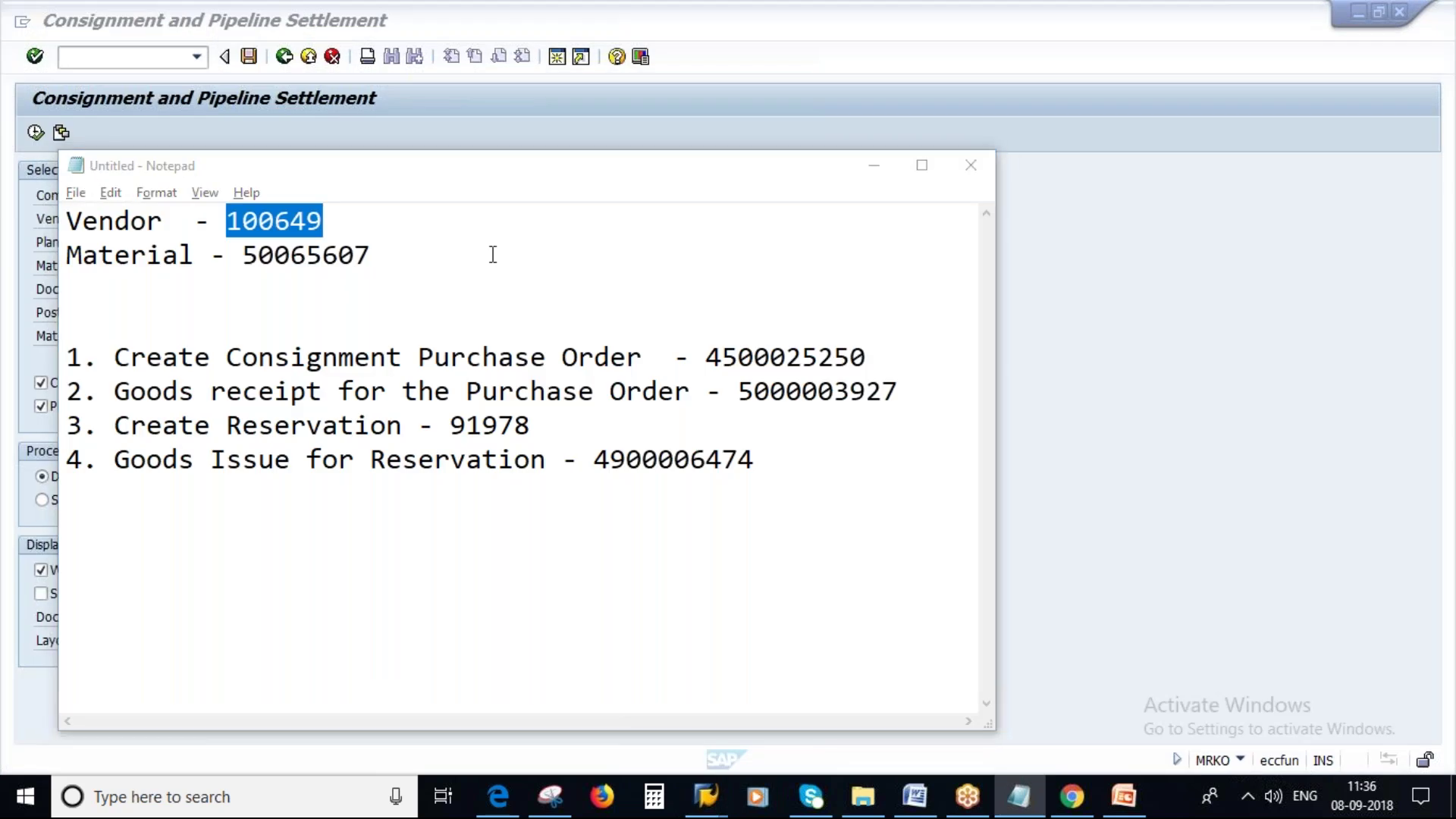
text(100649)
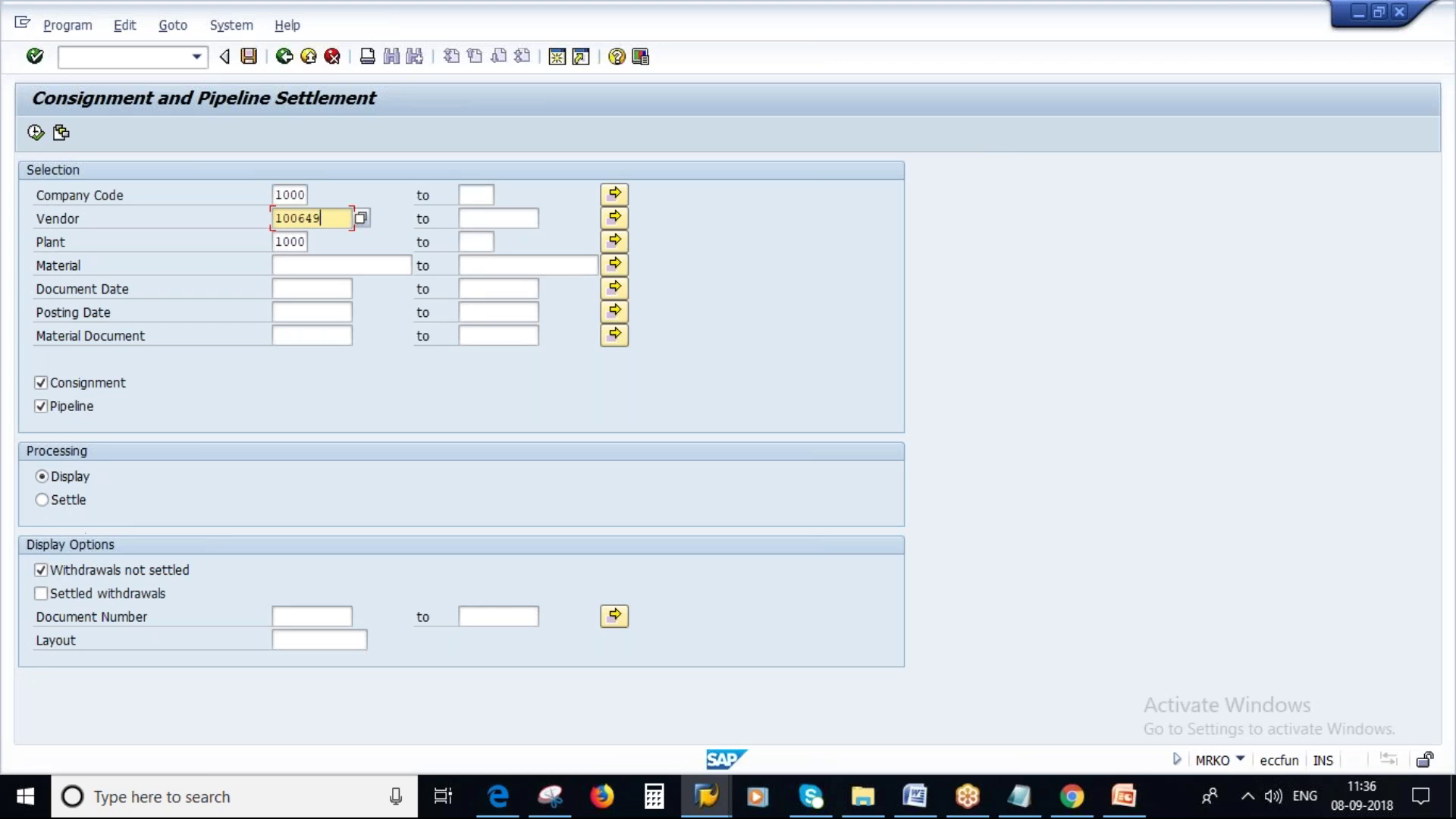
Step: Limit the selection to consignment without pipeline, list the unsettled withdrawals and widen the material document column
click(246, 381)
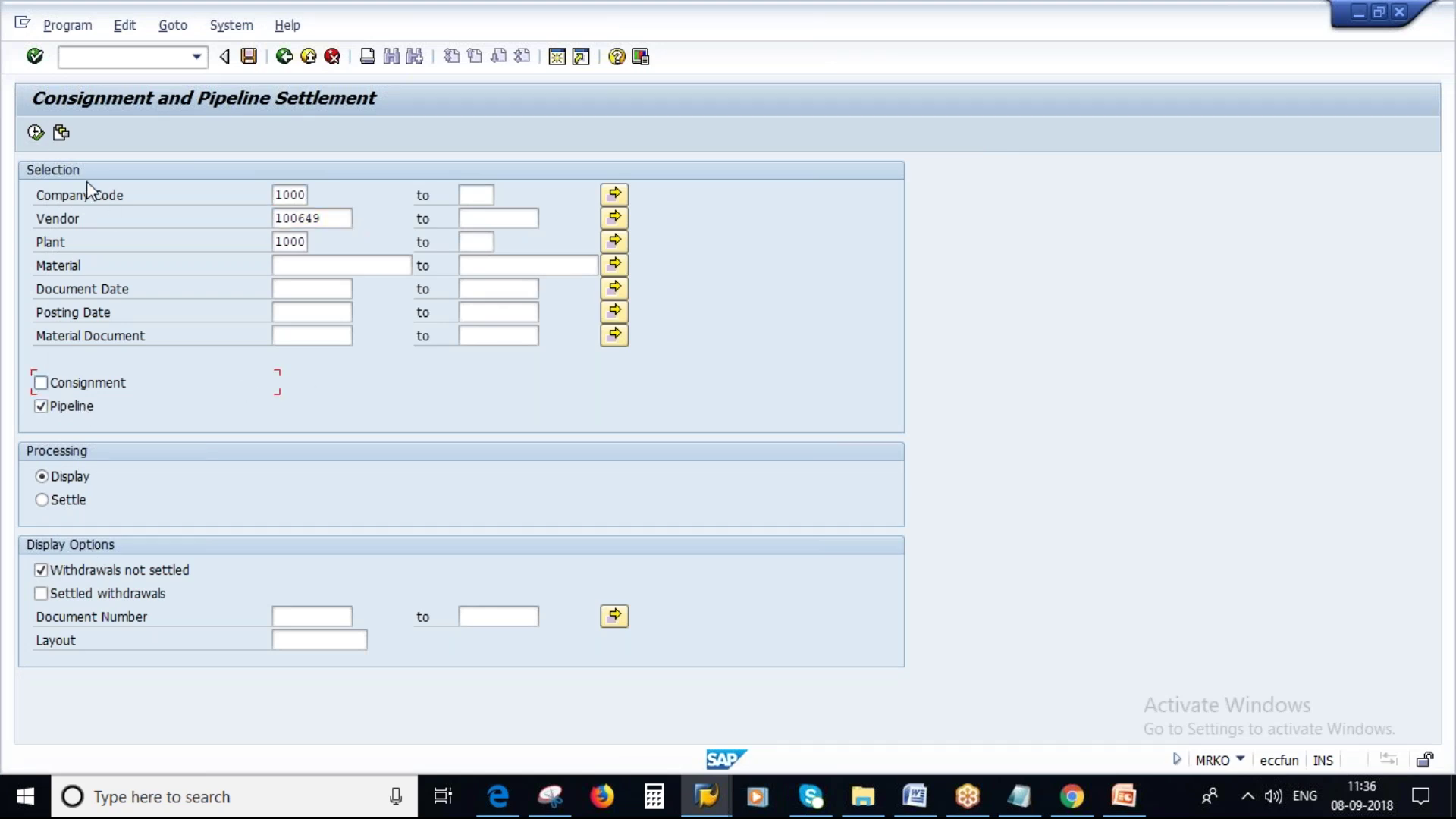
click(58, 411)
click(35, 132)
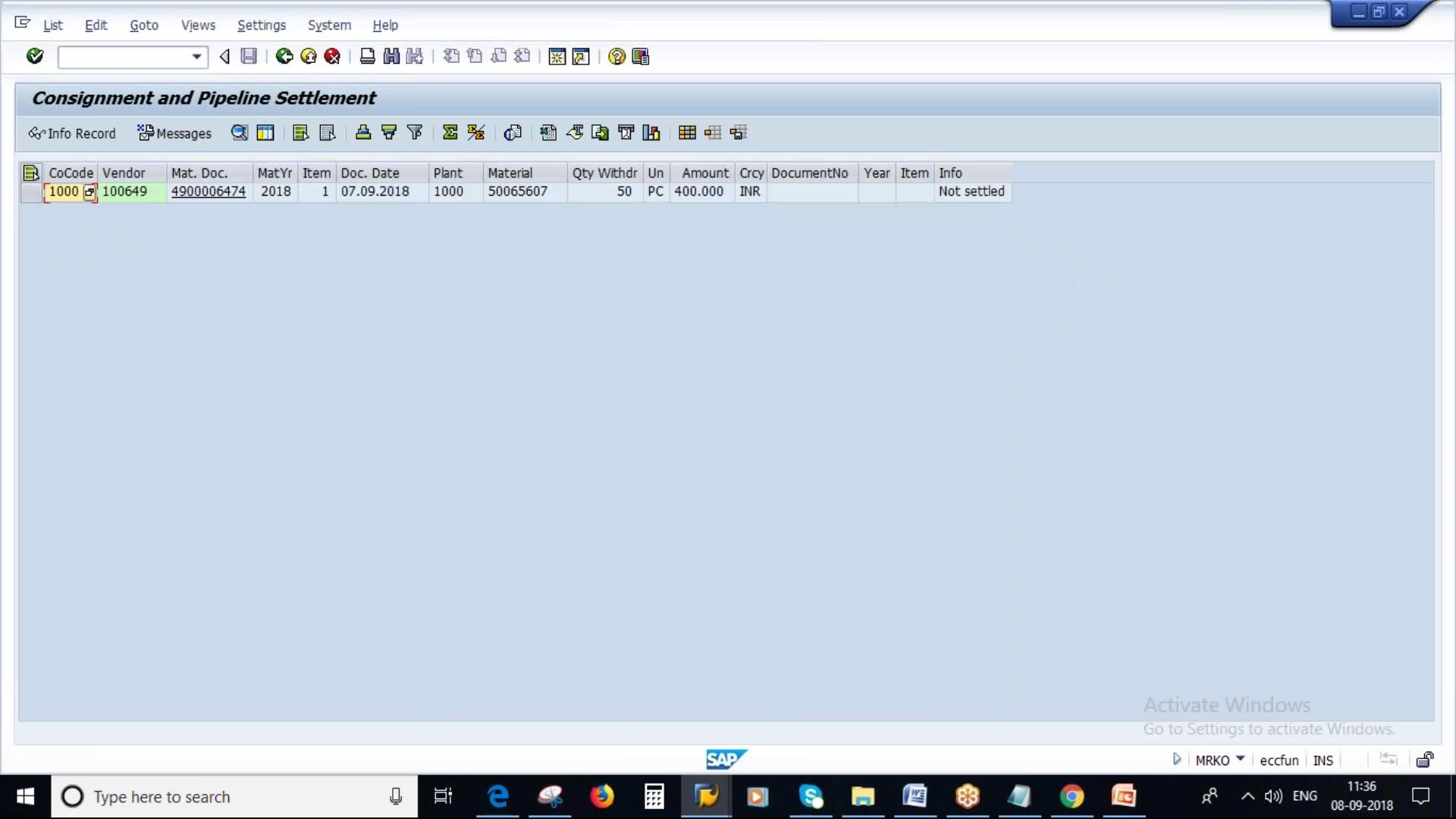
drag(254, 173, 274, 173)
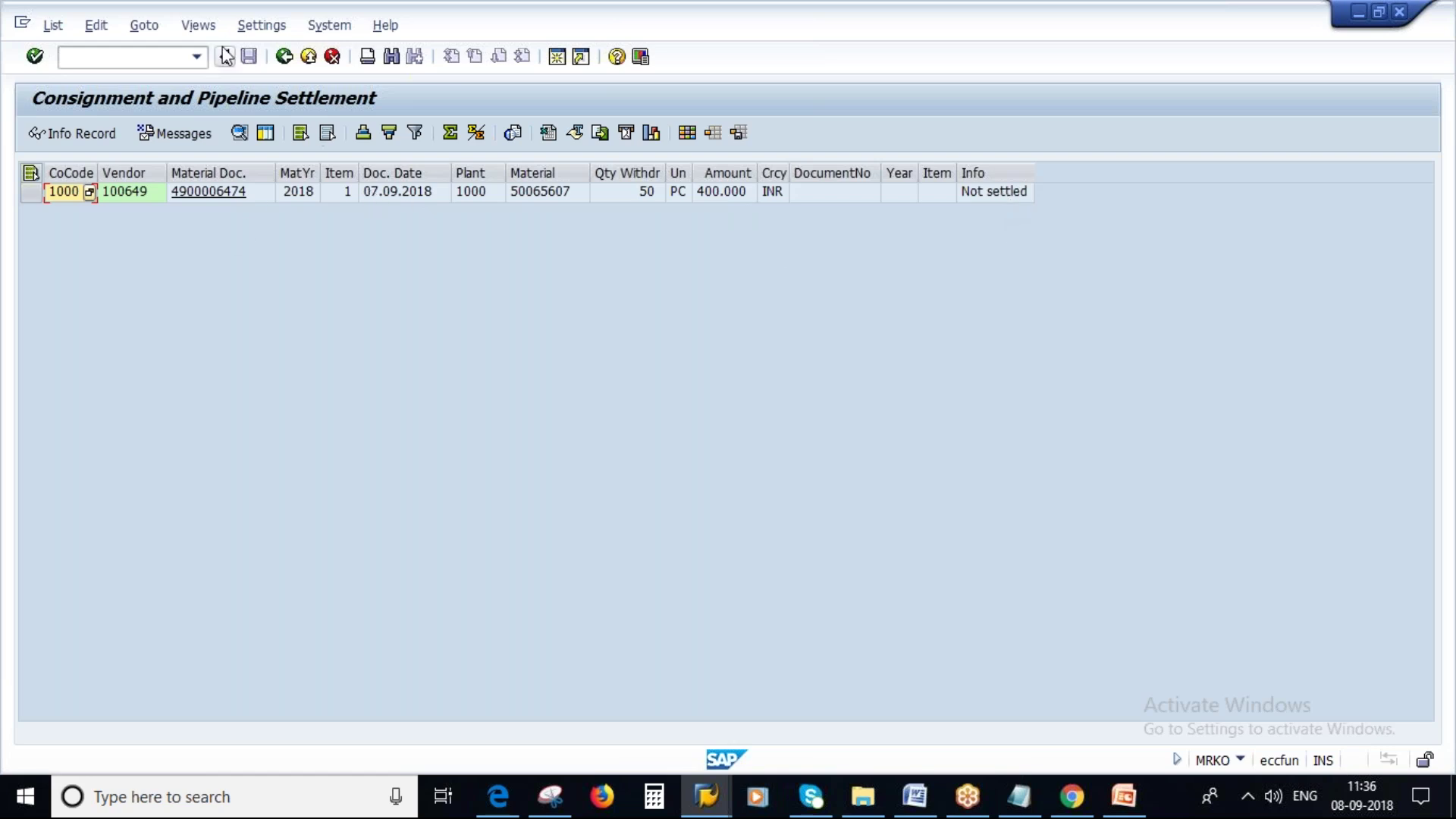
Step: Return to the selection screen and try to settle the consignment withdrawals with the Settle processing option
click(285, 57)
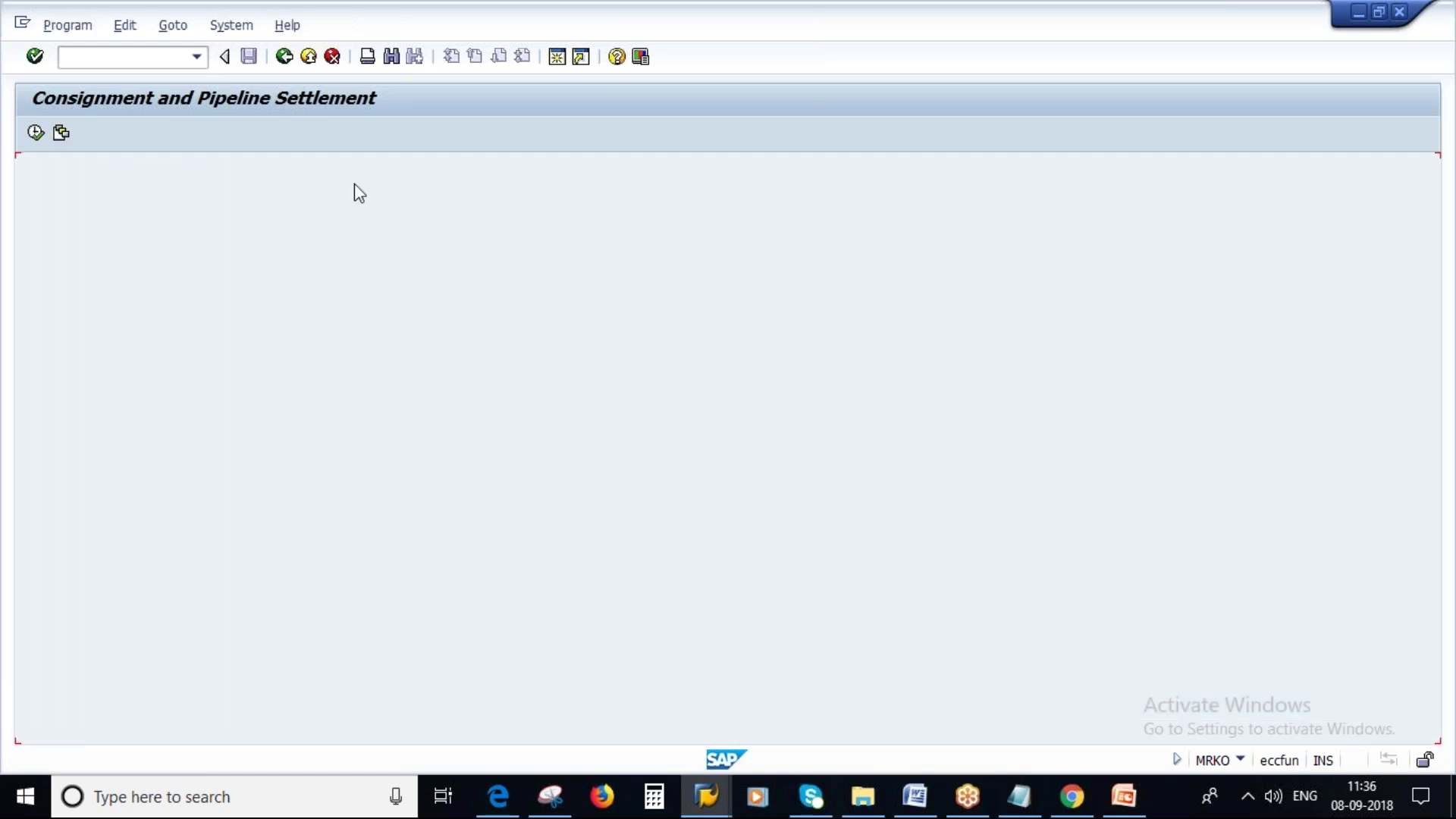
click(47, 500)
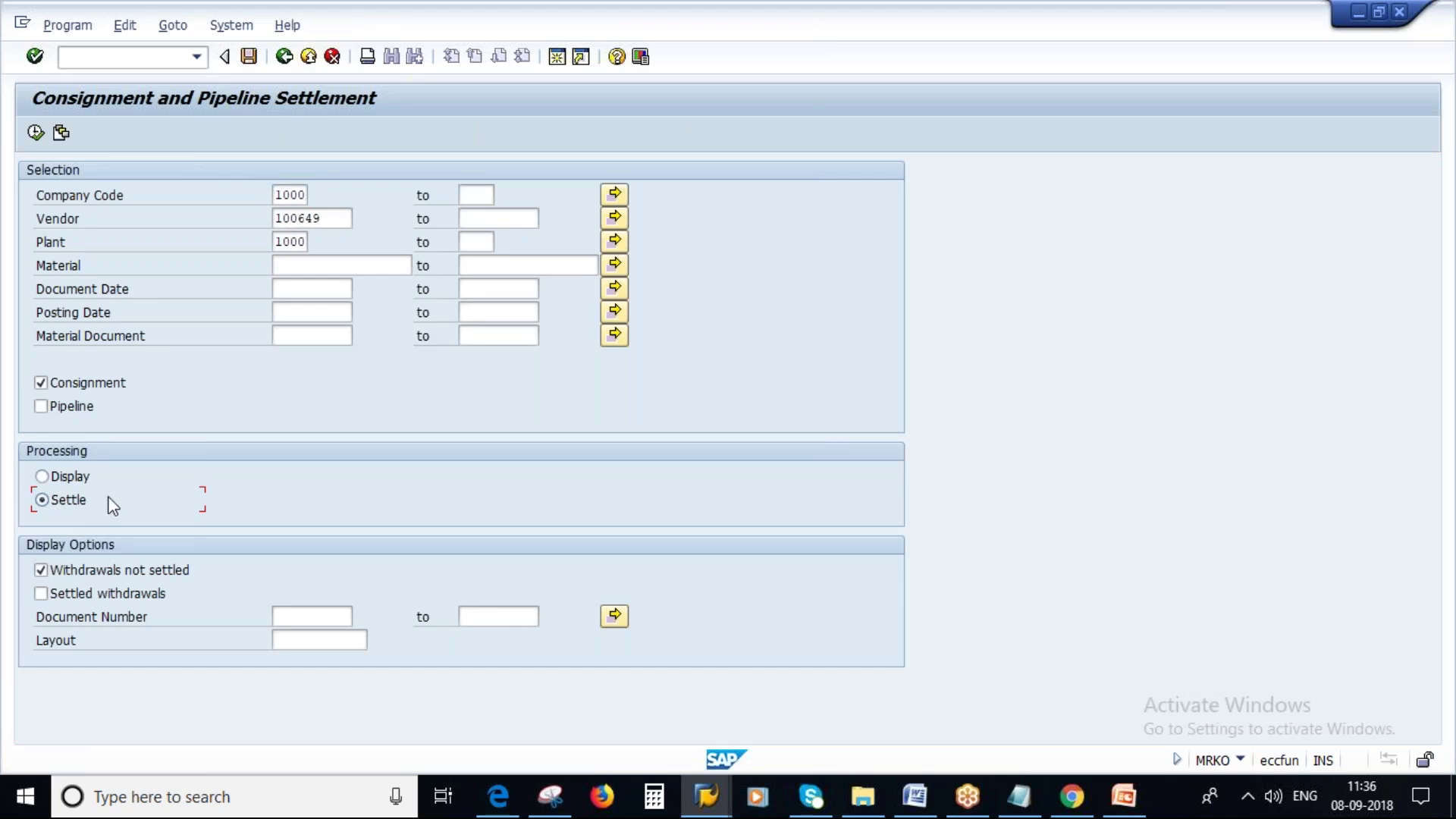
click(36, 134)
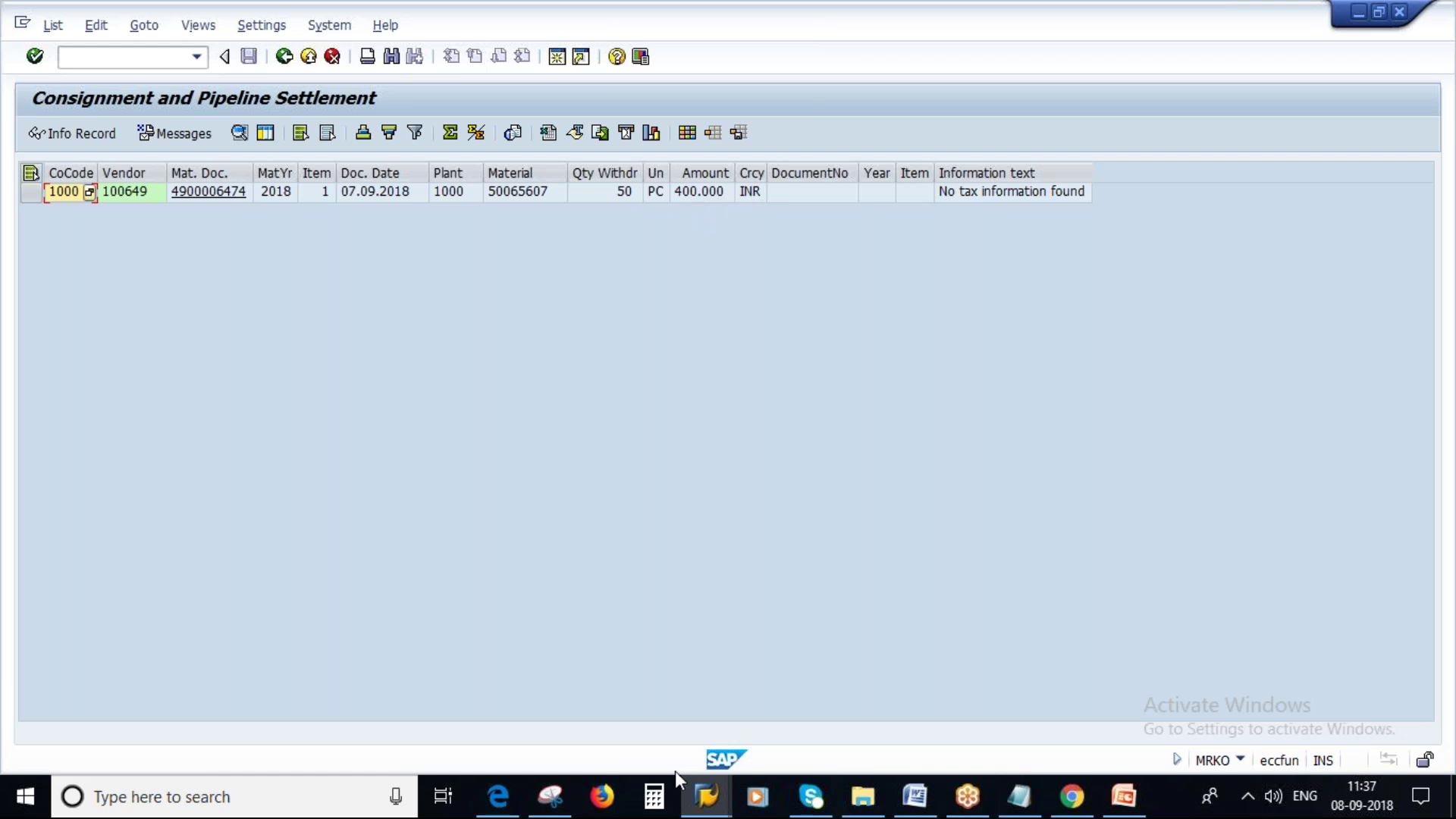
Step: Open a blank Notepad window, work out an amount in Calculator, and put both windows away
click(29, 809)
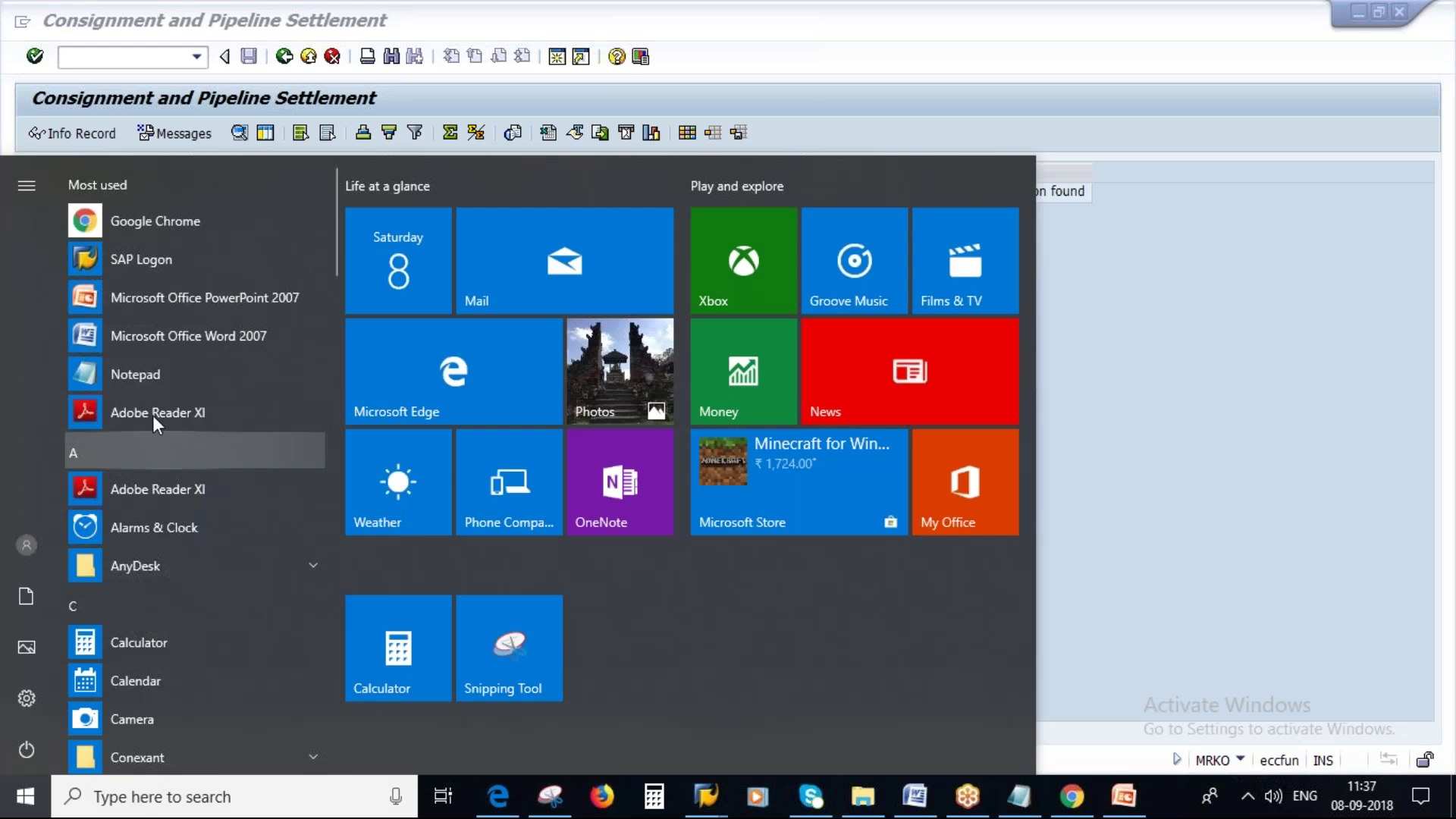
click(155, 374)
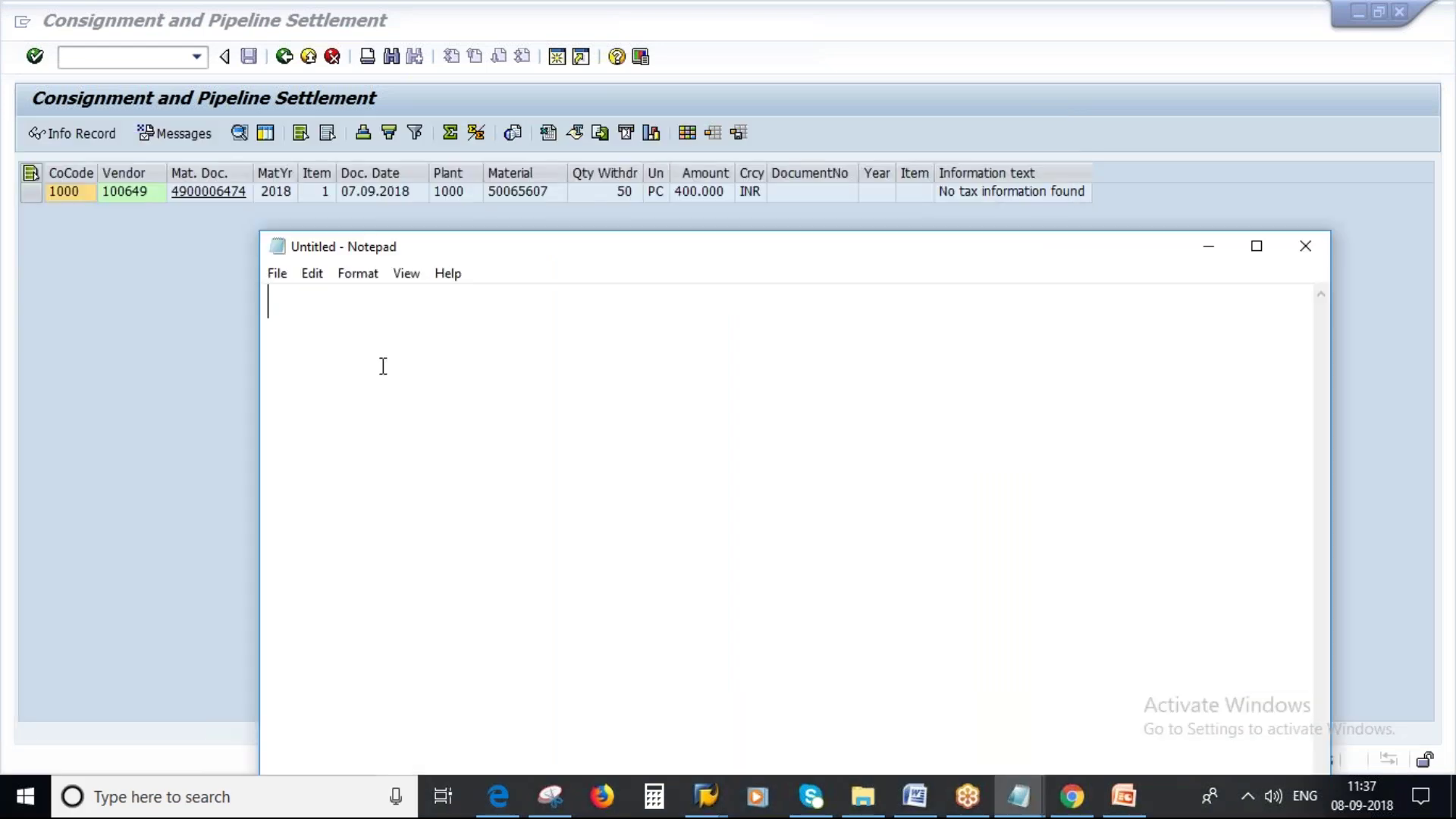
click(654, 796)
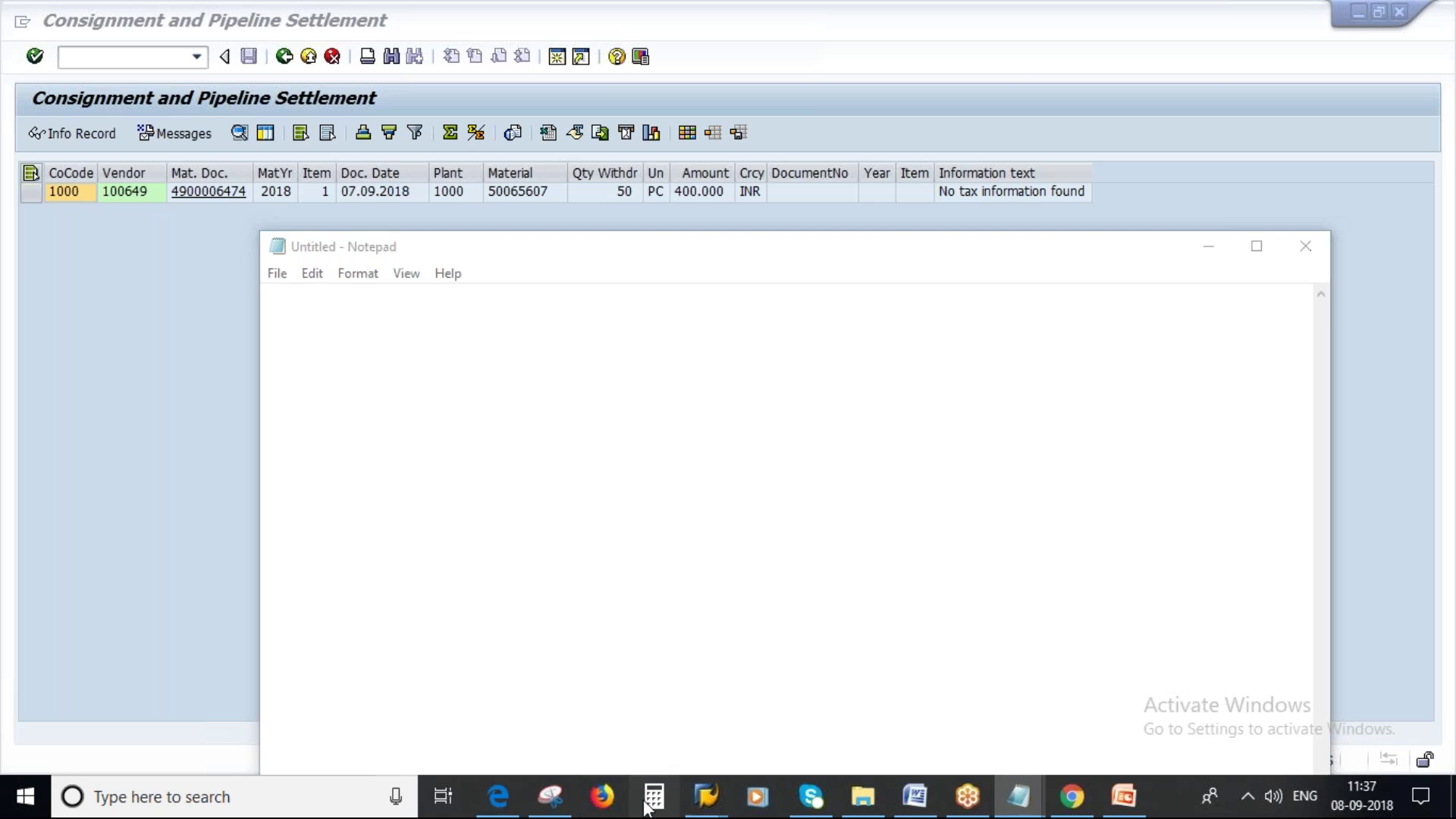
click(709, 551)
click(709, 666)
click(876, 493)
click(627, 609)
click(709, 609)
click(874, 663)
click(897, 147)
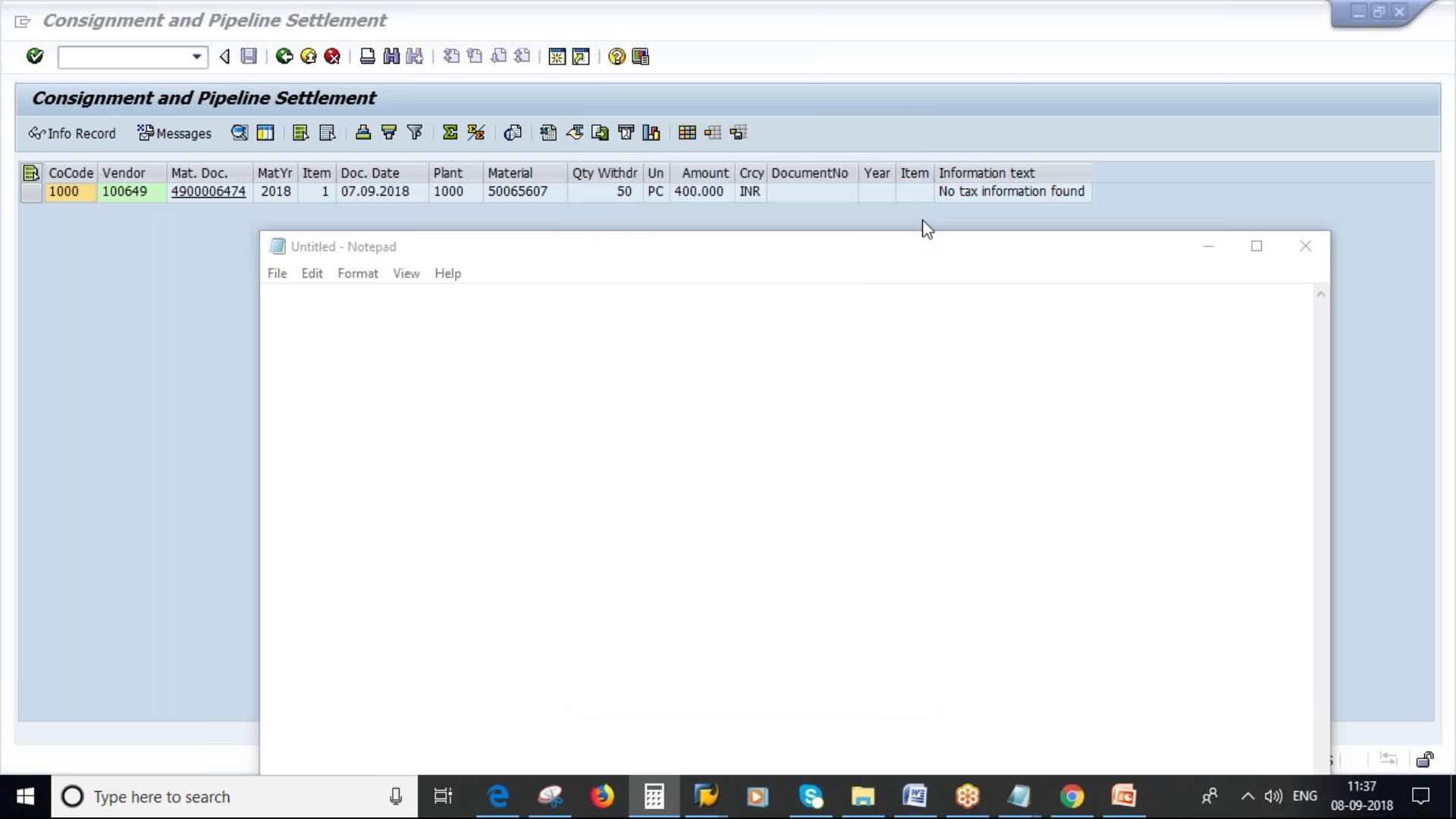
click(1209, 246)
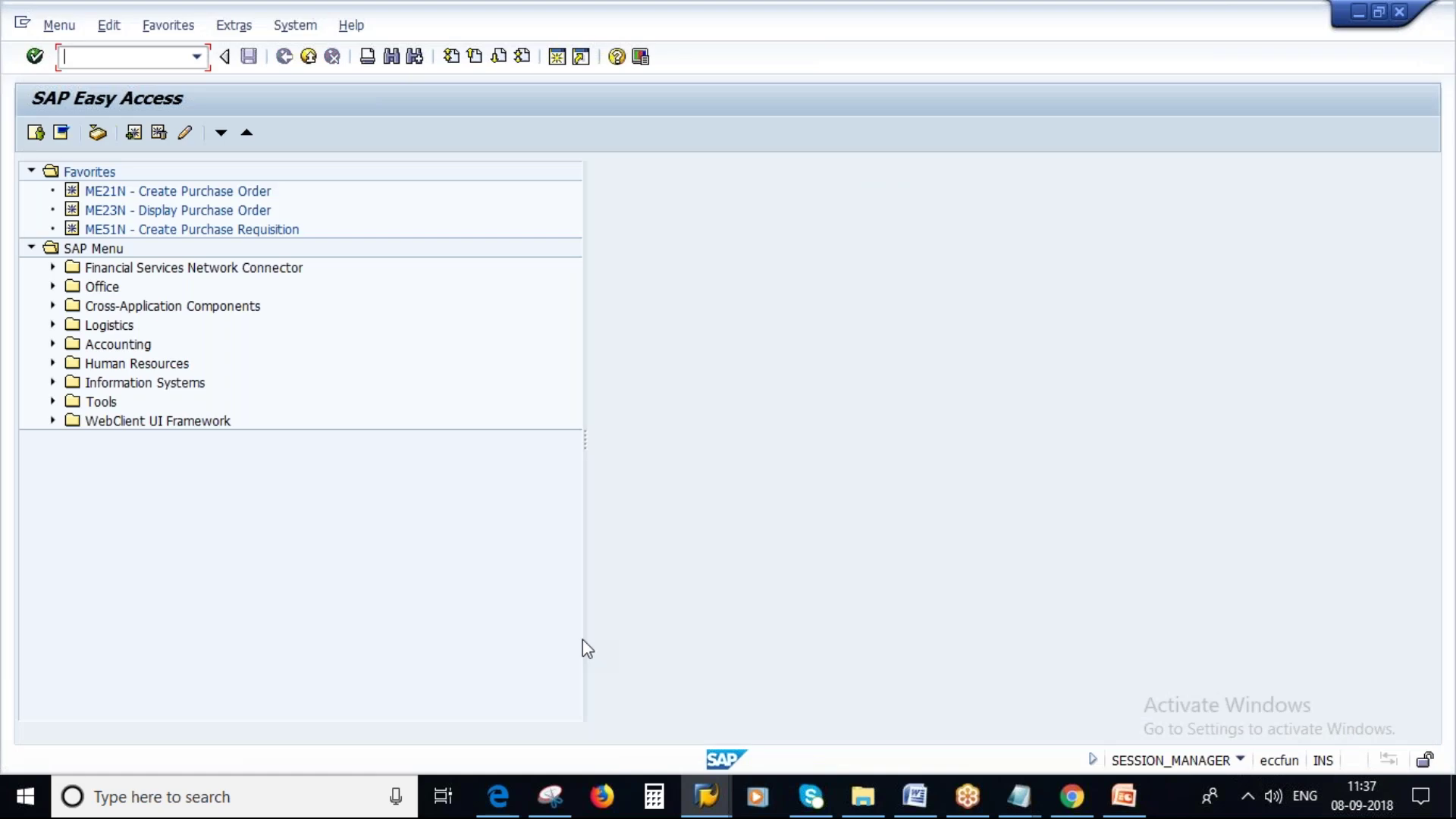
Step: Start transaction ME13, display the consignment info record for material 50065607 and open its purchasing organization data
text(me13)
key(Return)
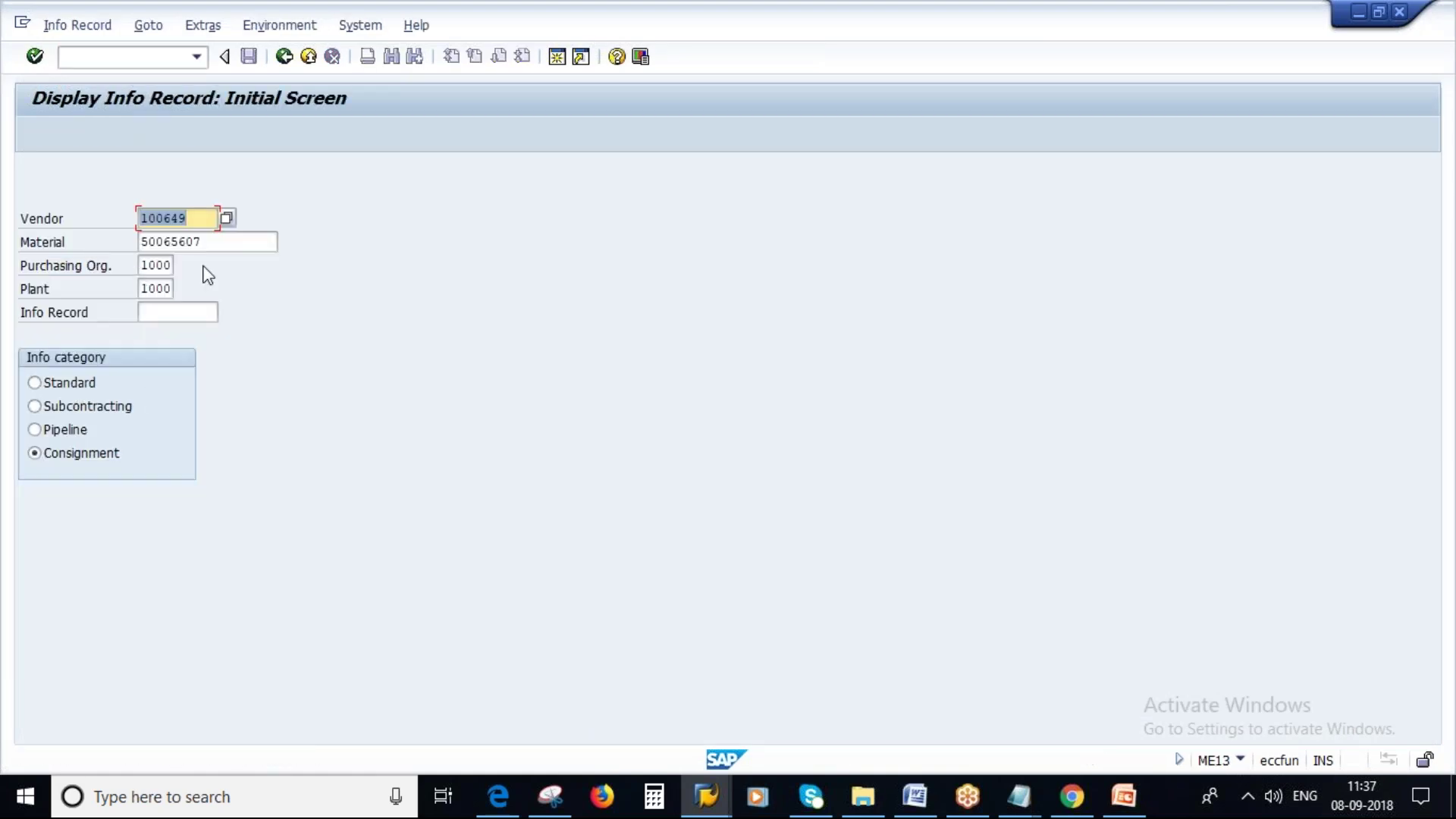
key(Return)
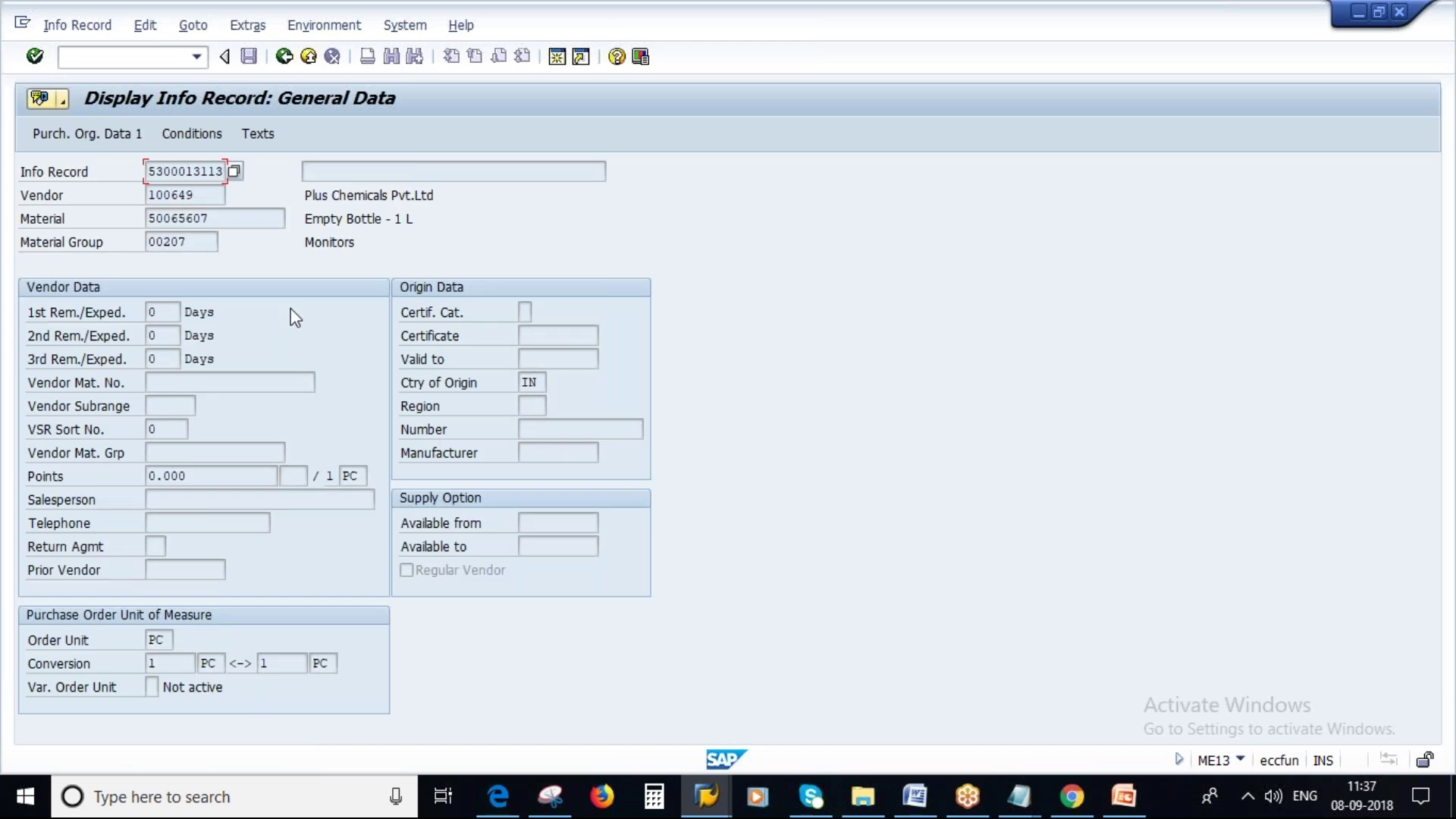
click(133, 135)
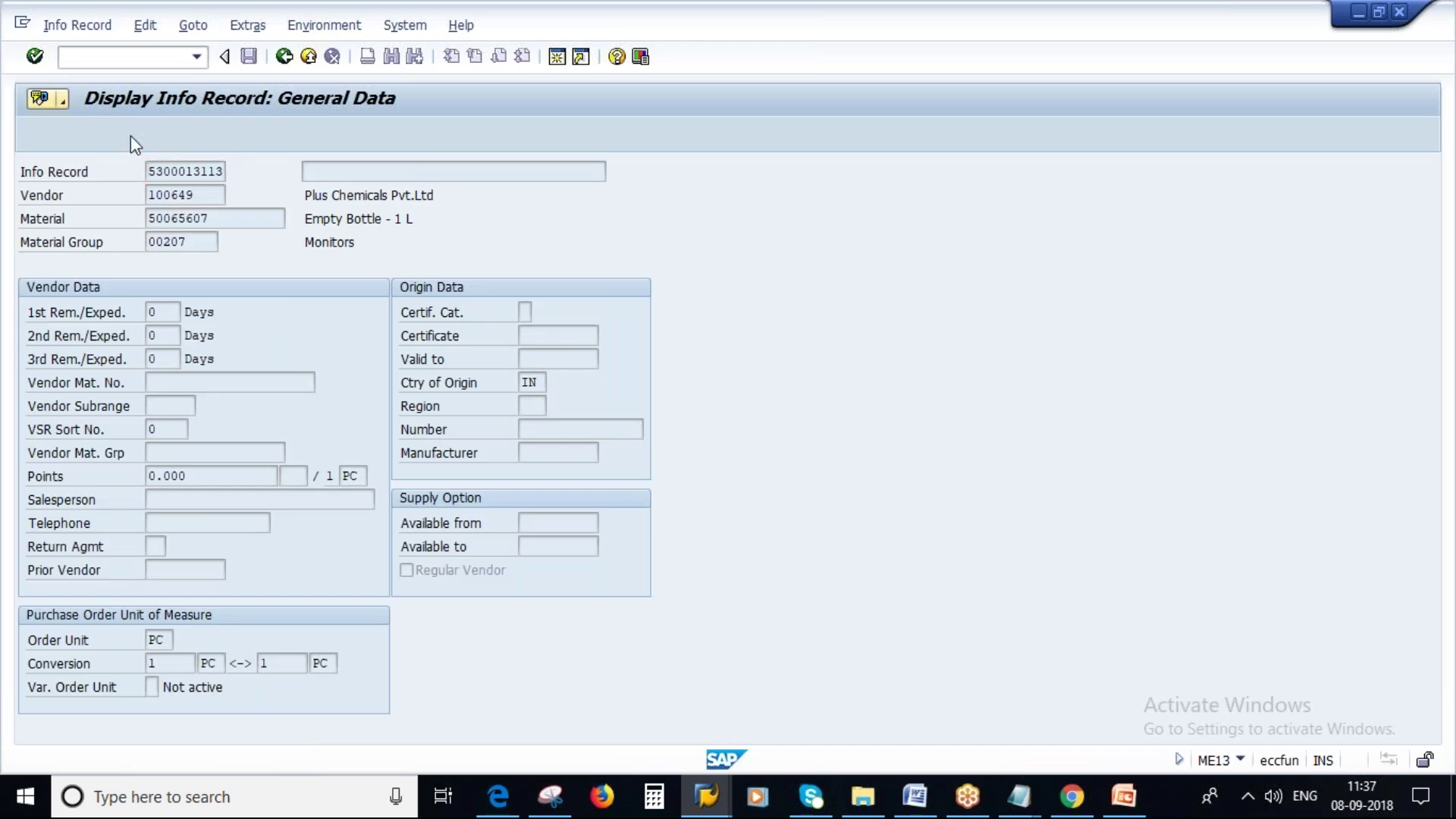
Step: Switch to Calculator and multiply the withdrawn quantity of 50 by the info record's net price of 8
click(655, 800)
click(709, 551)
click(709, 667)
click(851, 497)
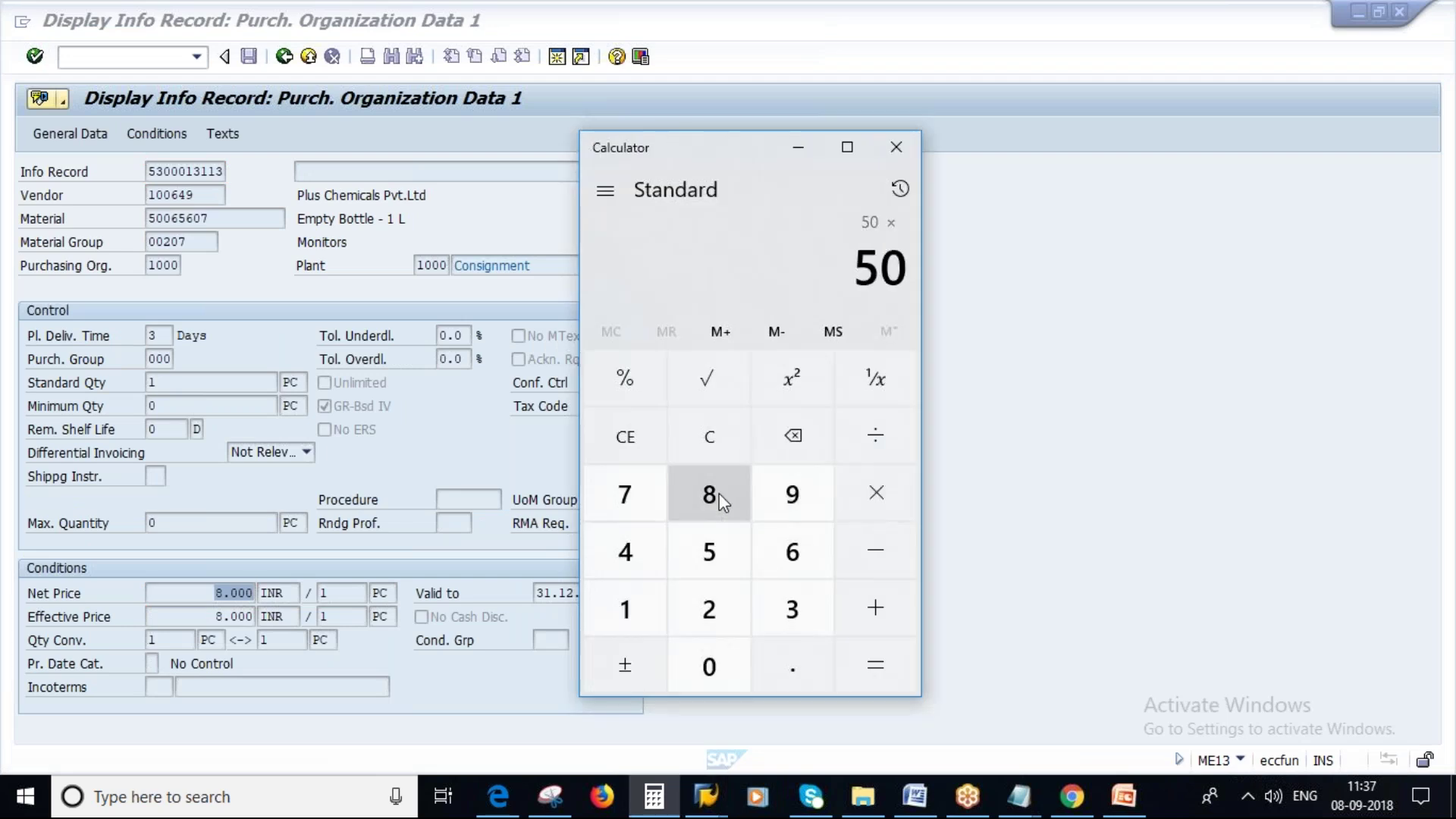
click(719, 493)
click(876, 665)
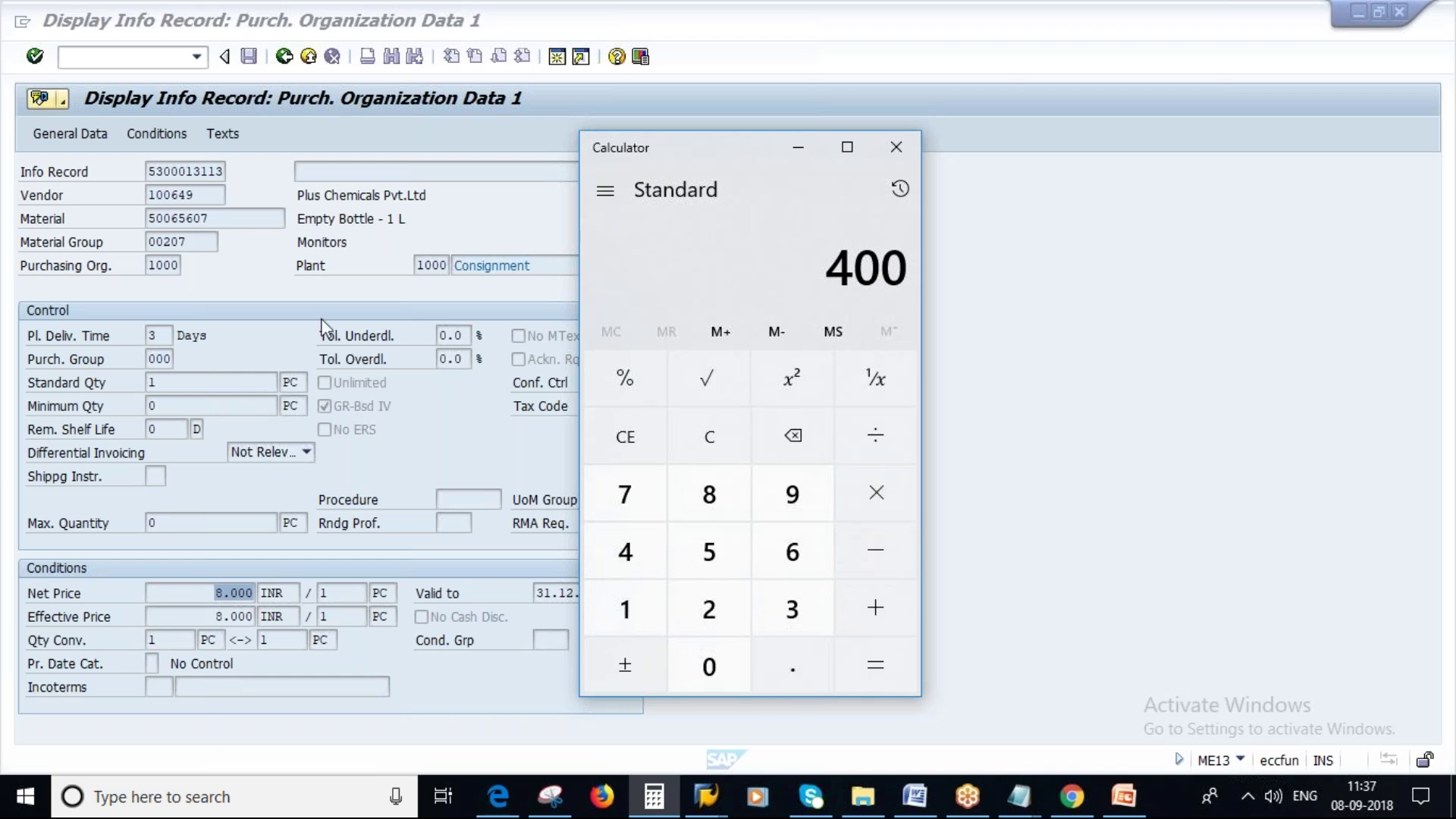
Step: Glance at the consignment slides, check the MRKO settlement list's information text, and inspect the Tax Code field in the info record
click(1123, 795)
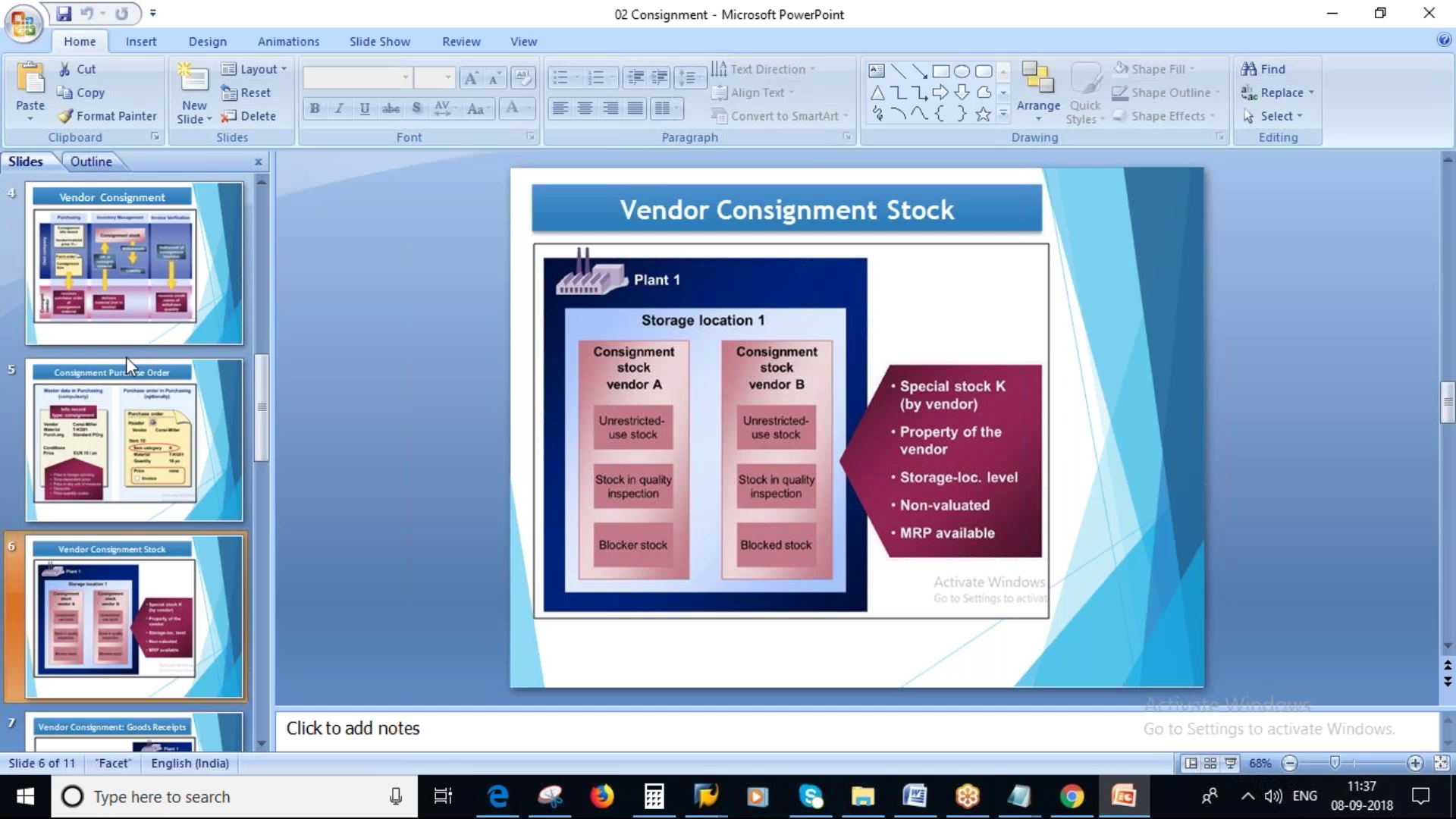
click(713, 808)
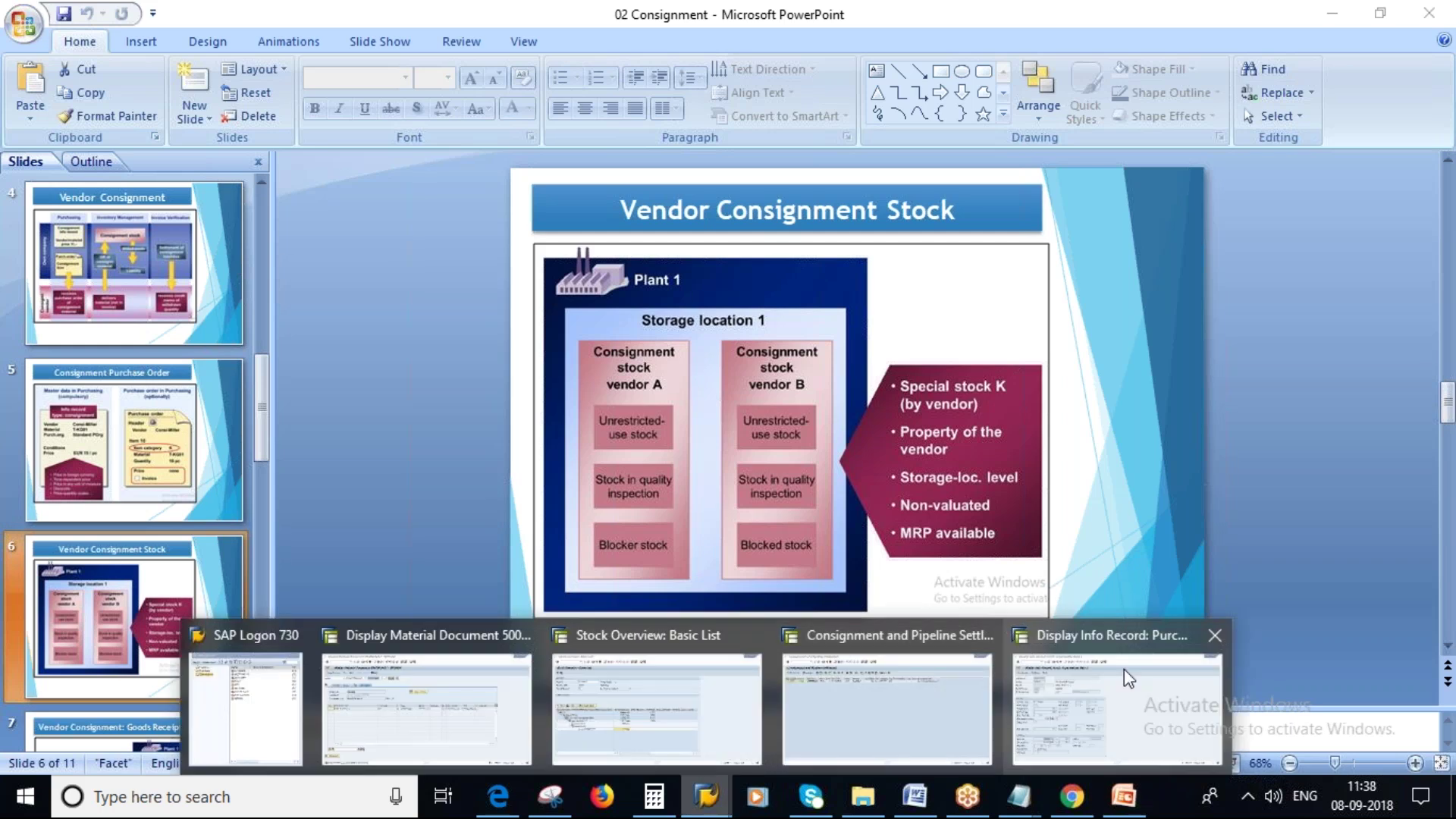
click(1020, 709)
click(713, 802)
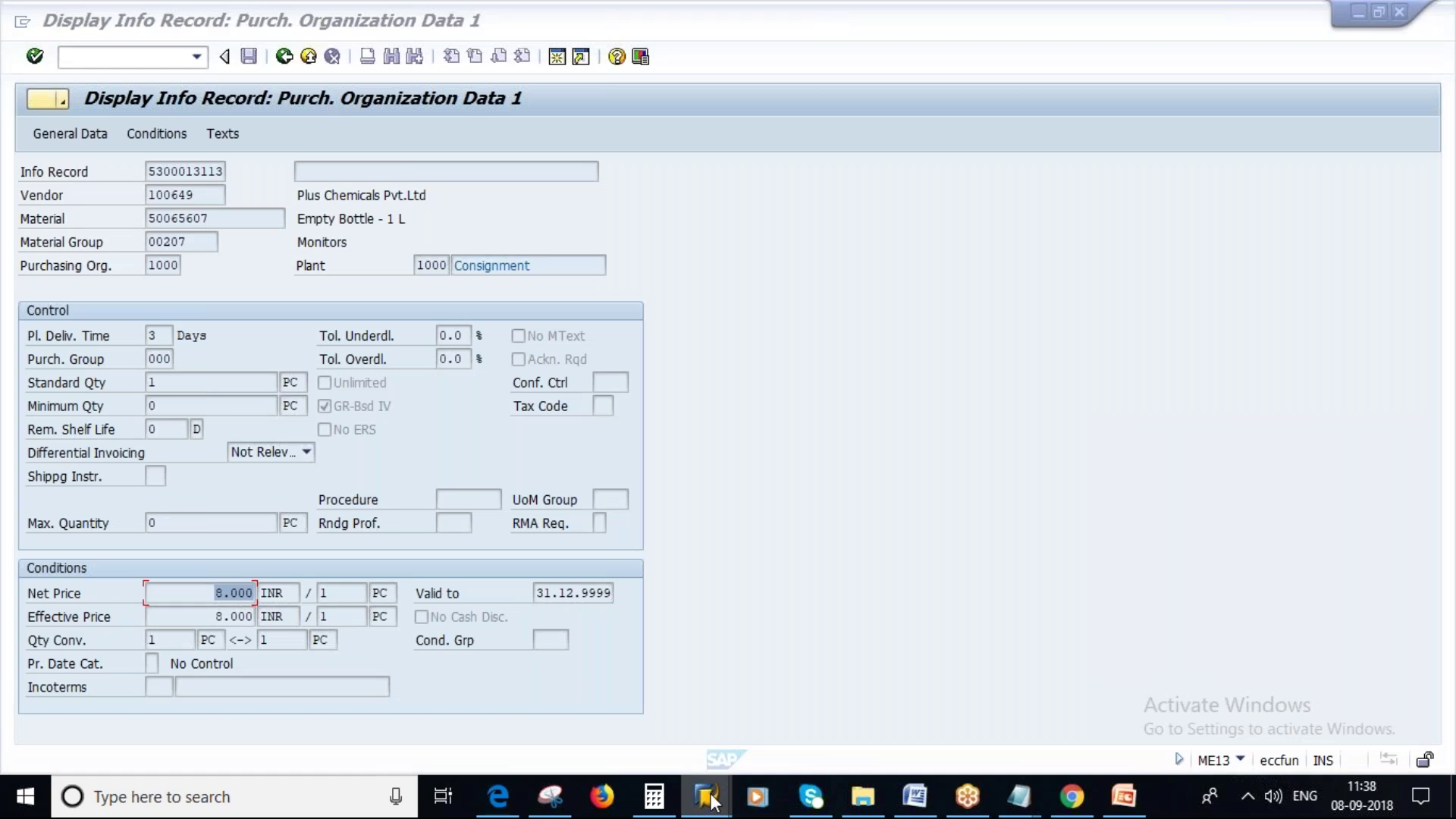
click(868, 709)
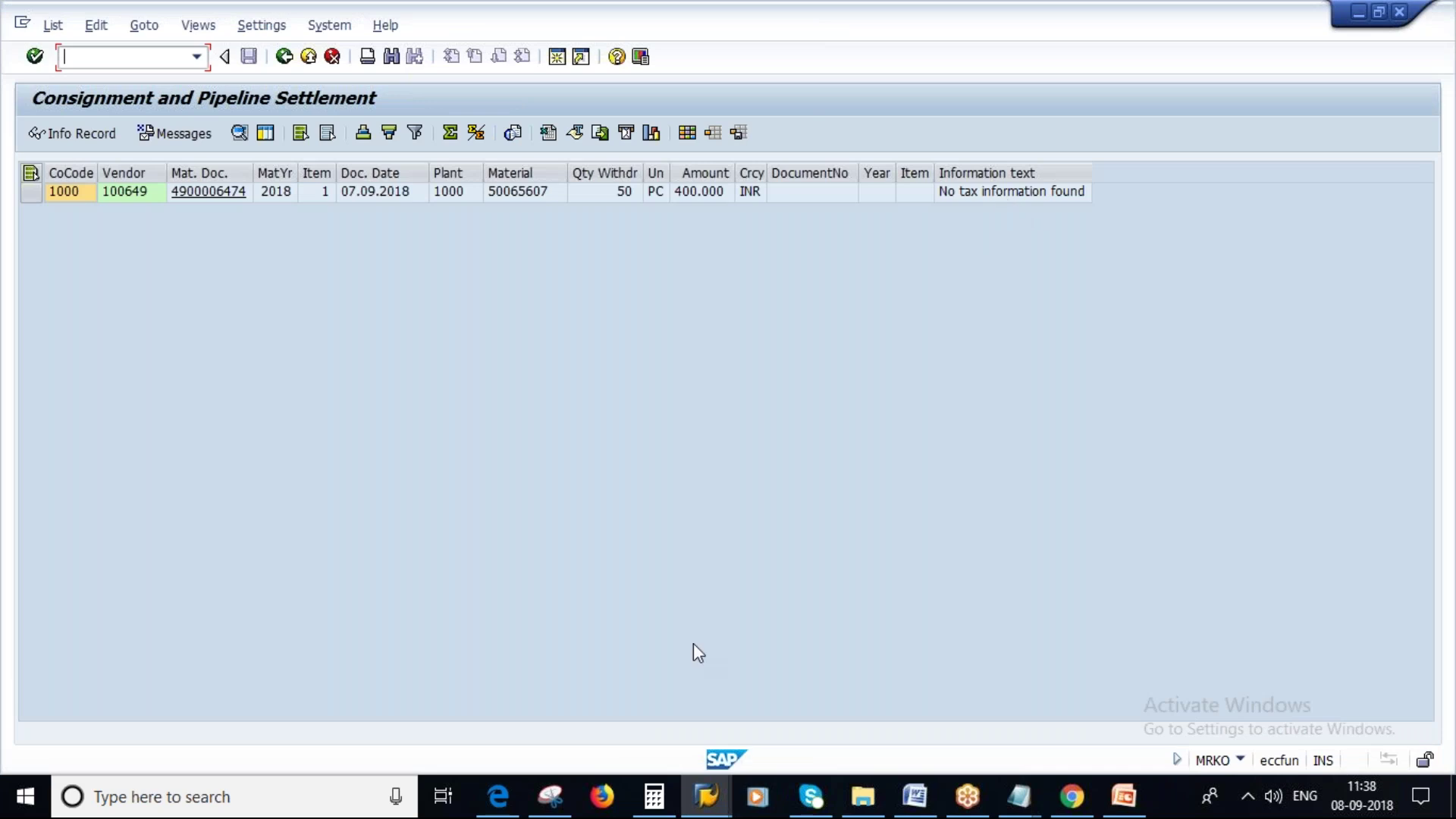
click(706, 796)
click(705, 796)
click(604, 408)
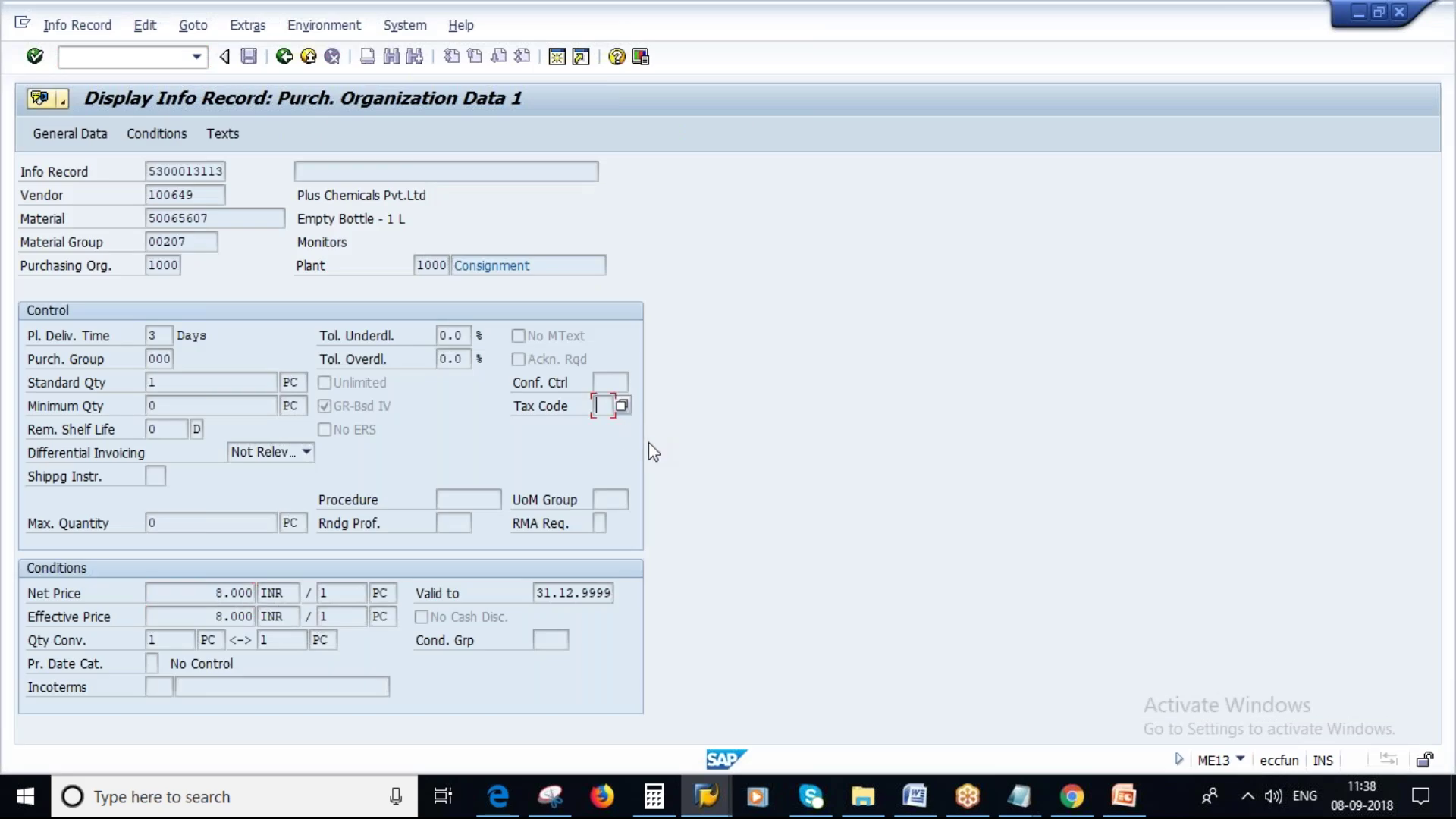
Step: Leave the info record display, open the same consignment info record in change mode and show its purchasing organization data
click(285, 63)
click(76, 25)
click(84, 94)
key(Return)
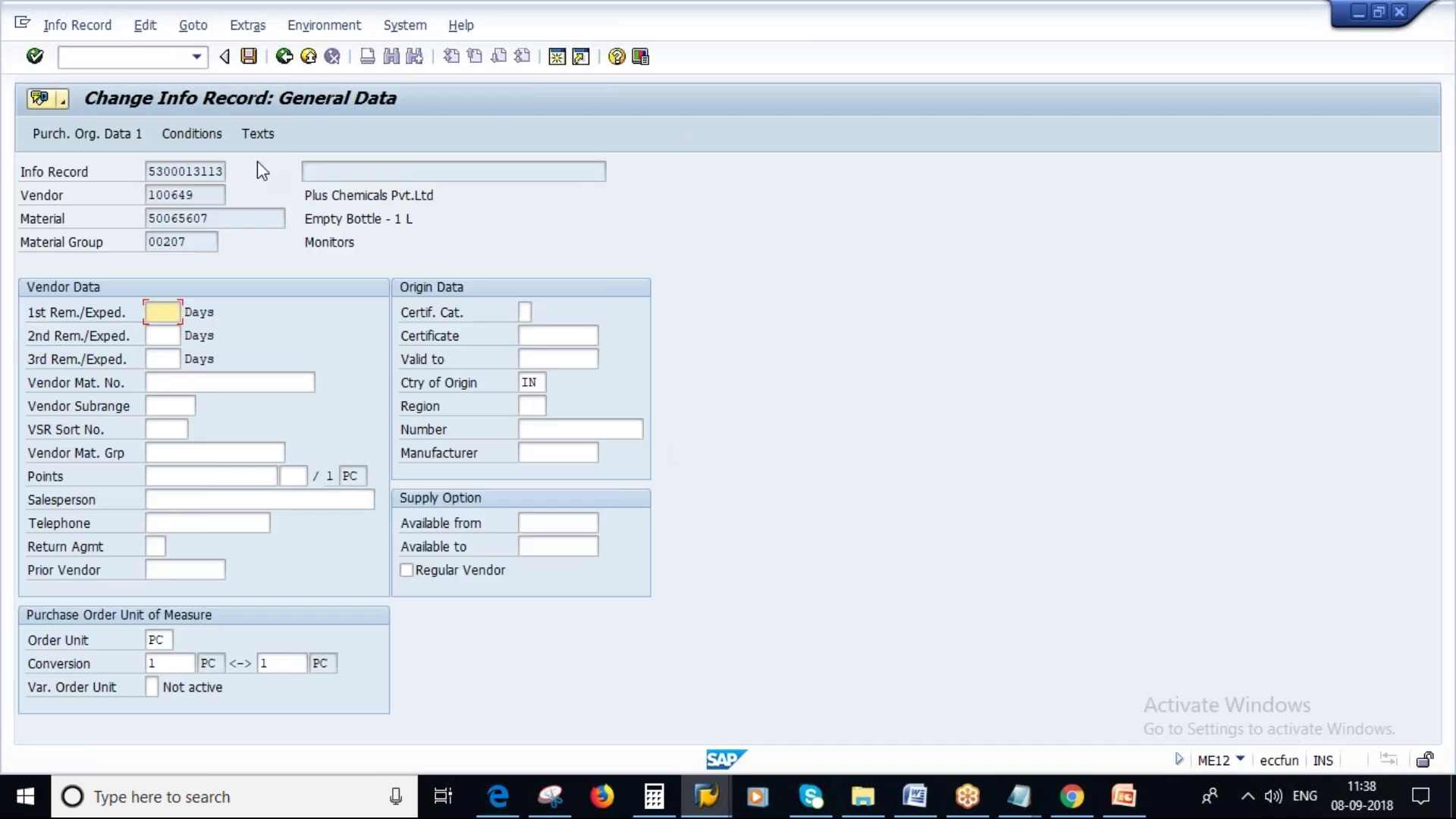
click(79, 127)
Step: Set the info record's tax code to 1I (Input tax 10%) and save the record
click(602, 407)
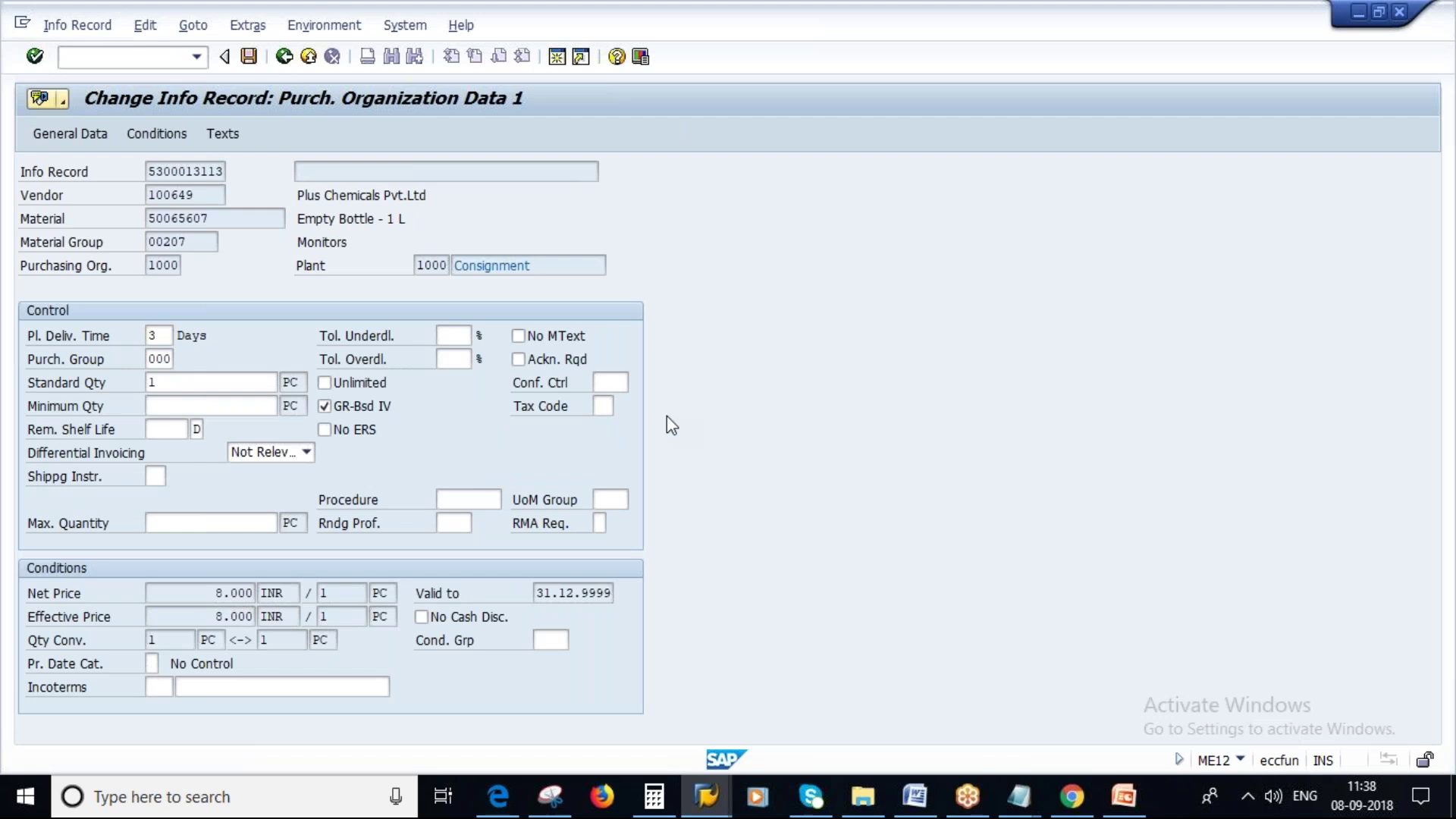
key(F4)
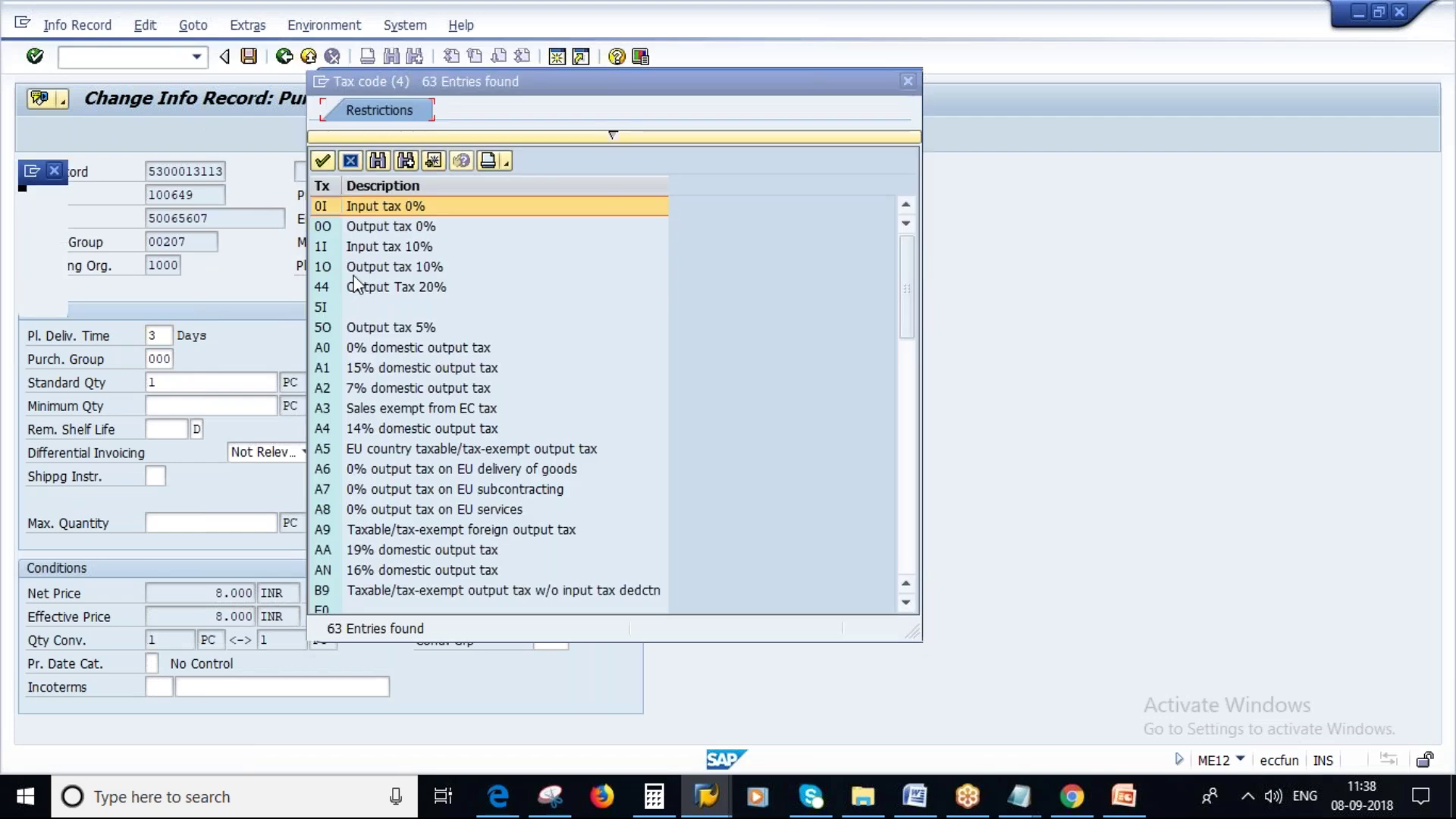
click(375, 245)
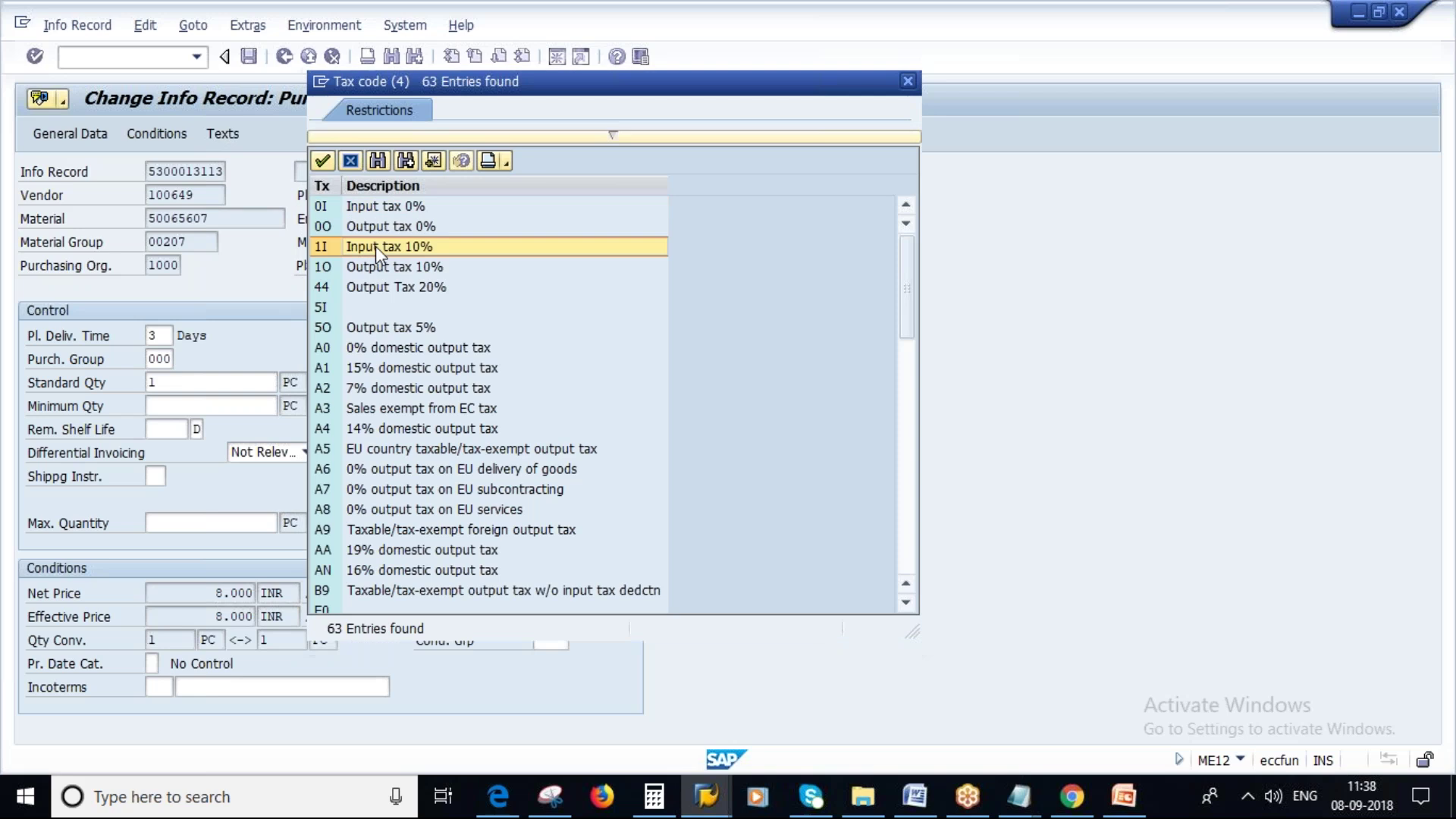
double_click(375, 245)
key(Return)
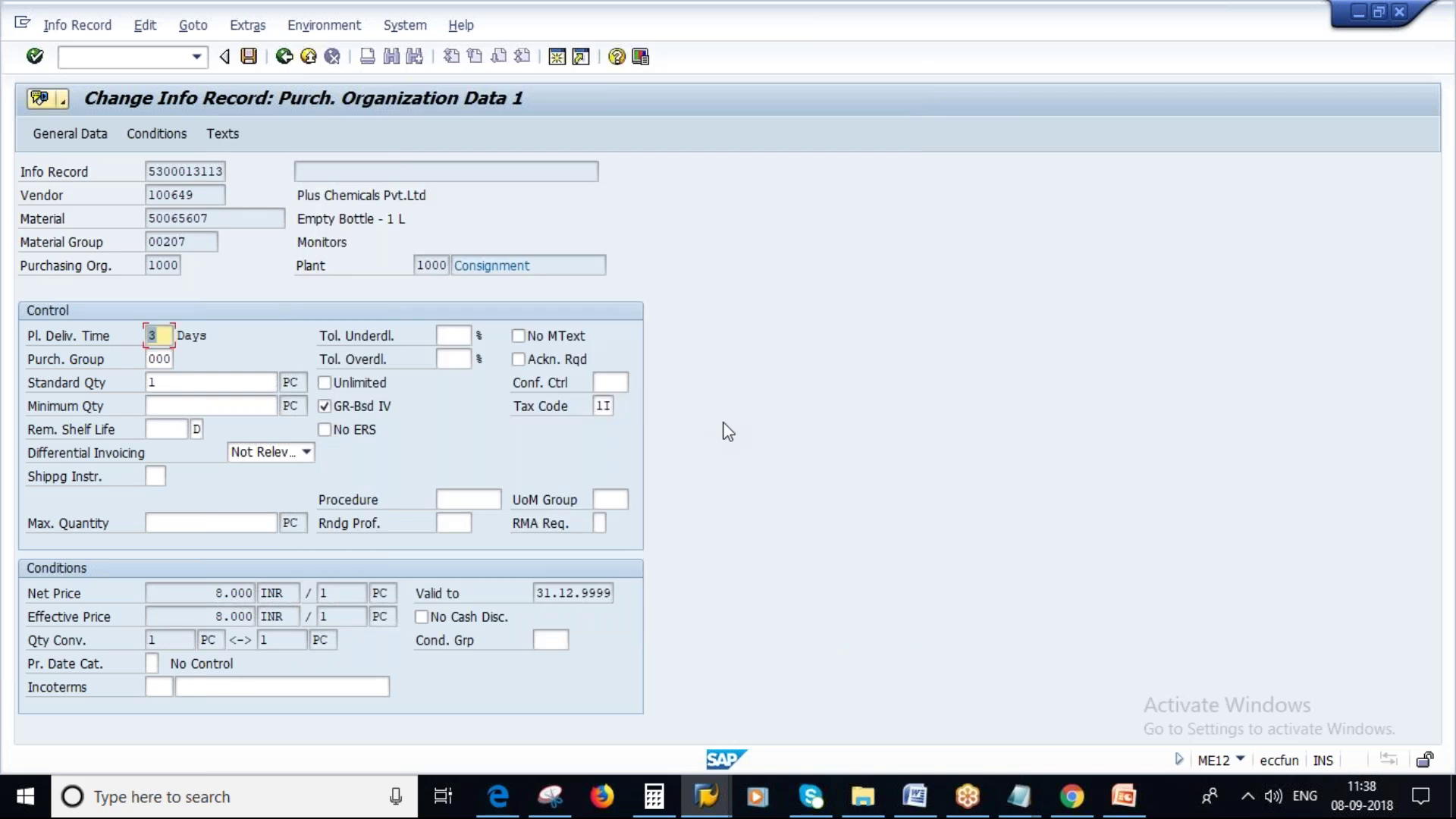
click(250, 57)
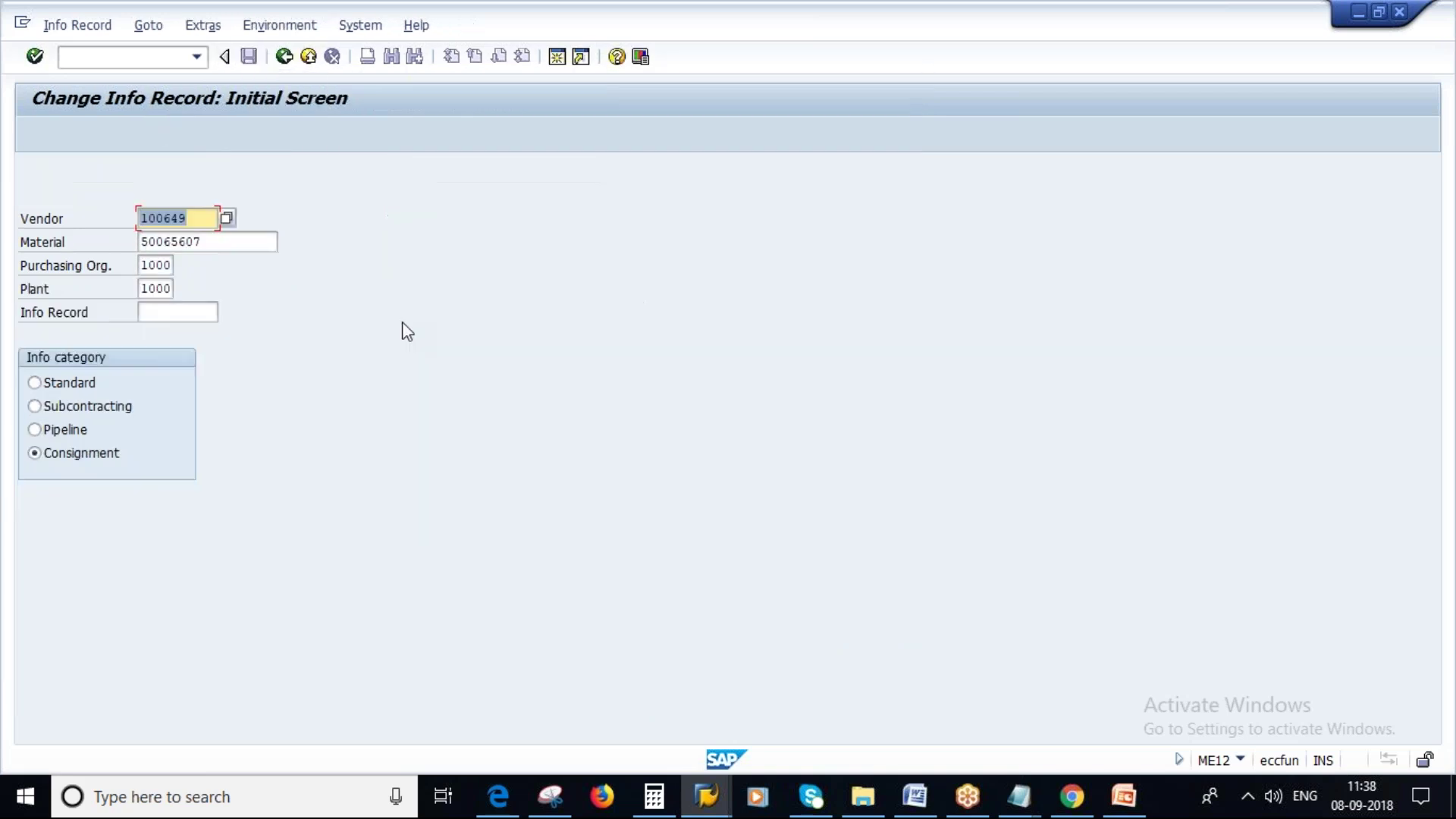
Step: Go back to the MRKO selection screen and rerun the consignment settlement for vendor 100649 with the Settle option
mouse_move(706, 796)
click(887, 705)
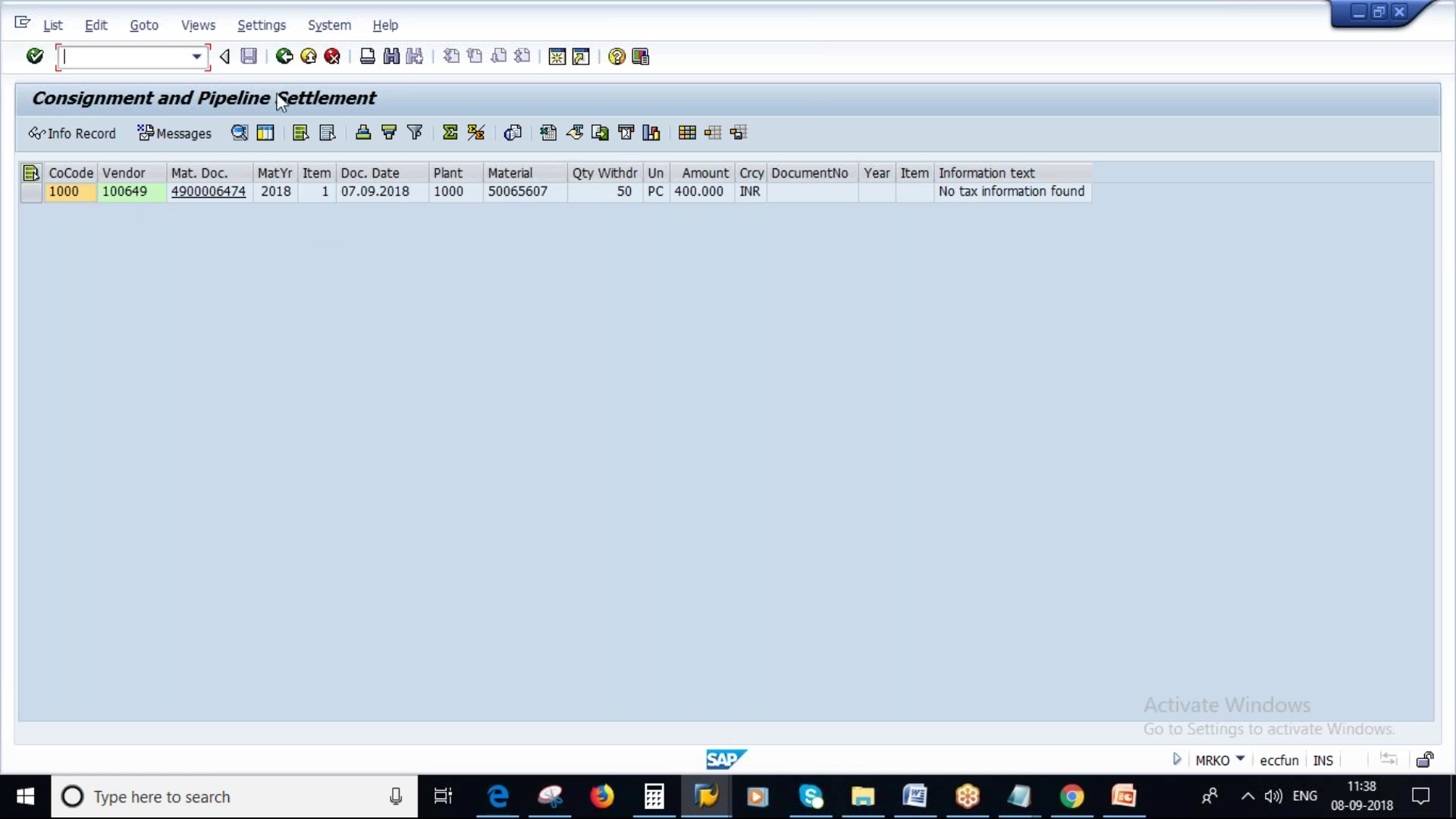
click(284, 57)
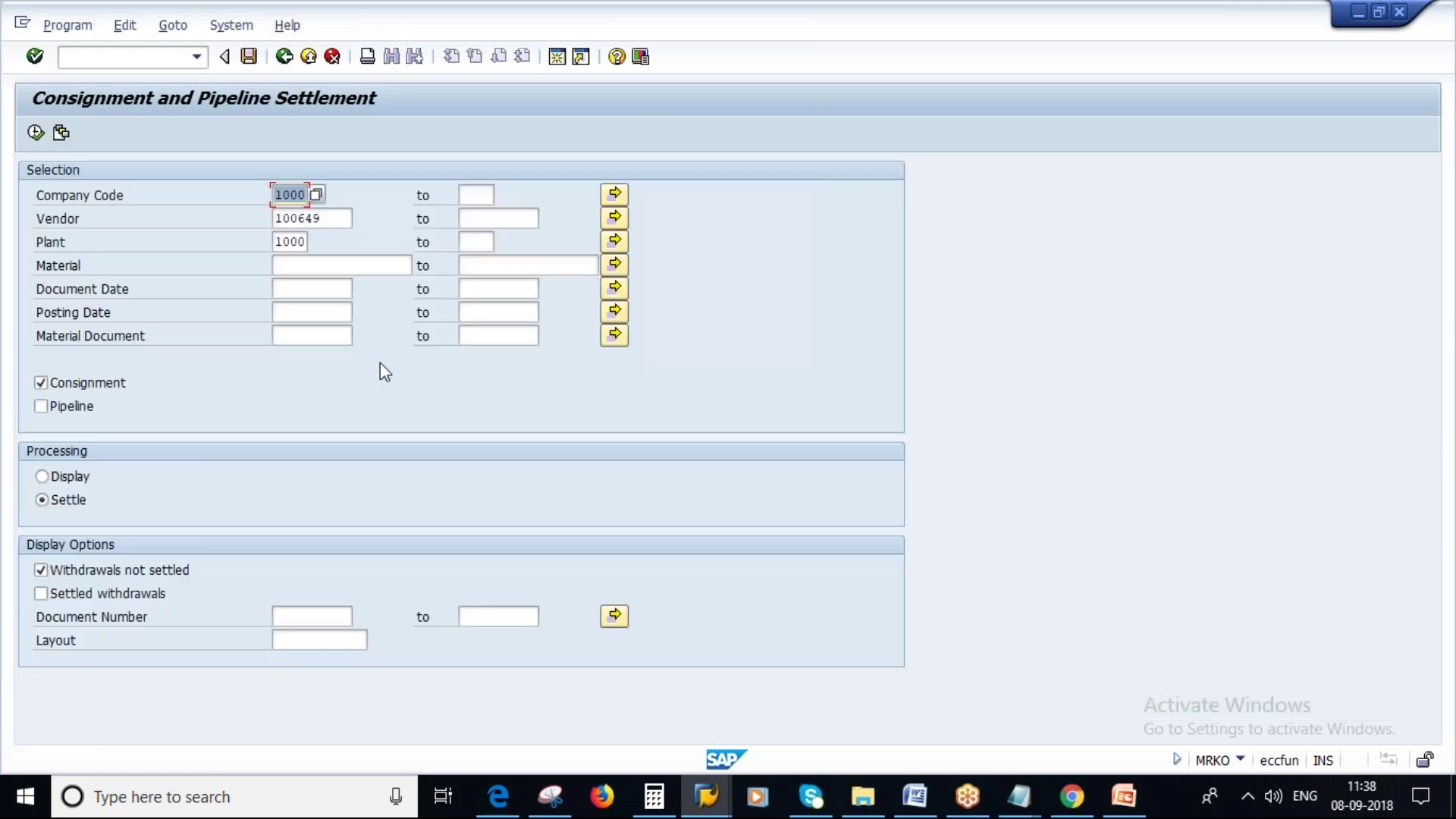
click(36, 136)
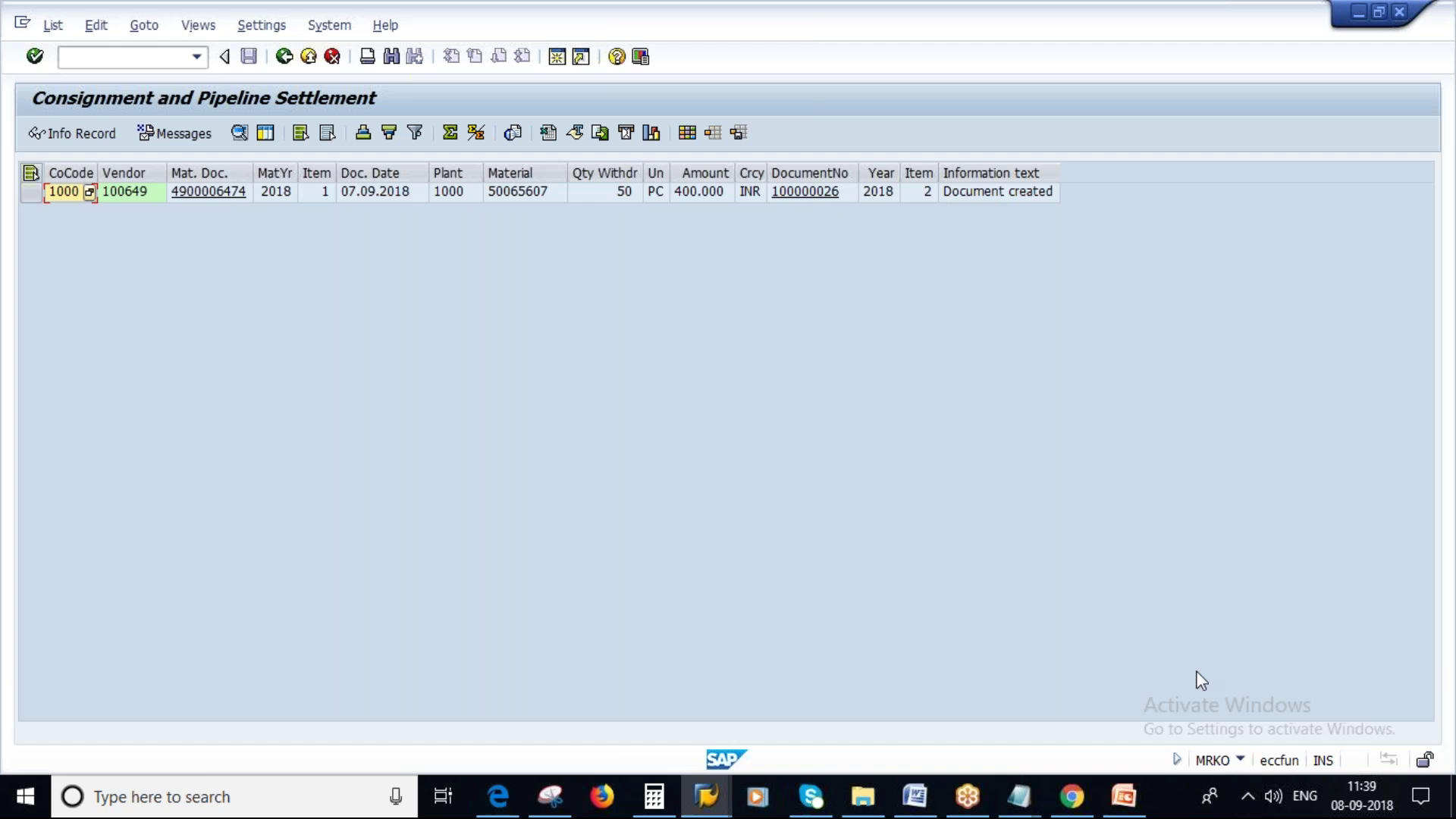
Step: Review the Goods Issues and Settlement slides in the 02 Consignment presentation and return to the start of the slide list
click(1123, 796)
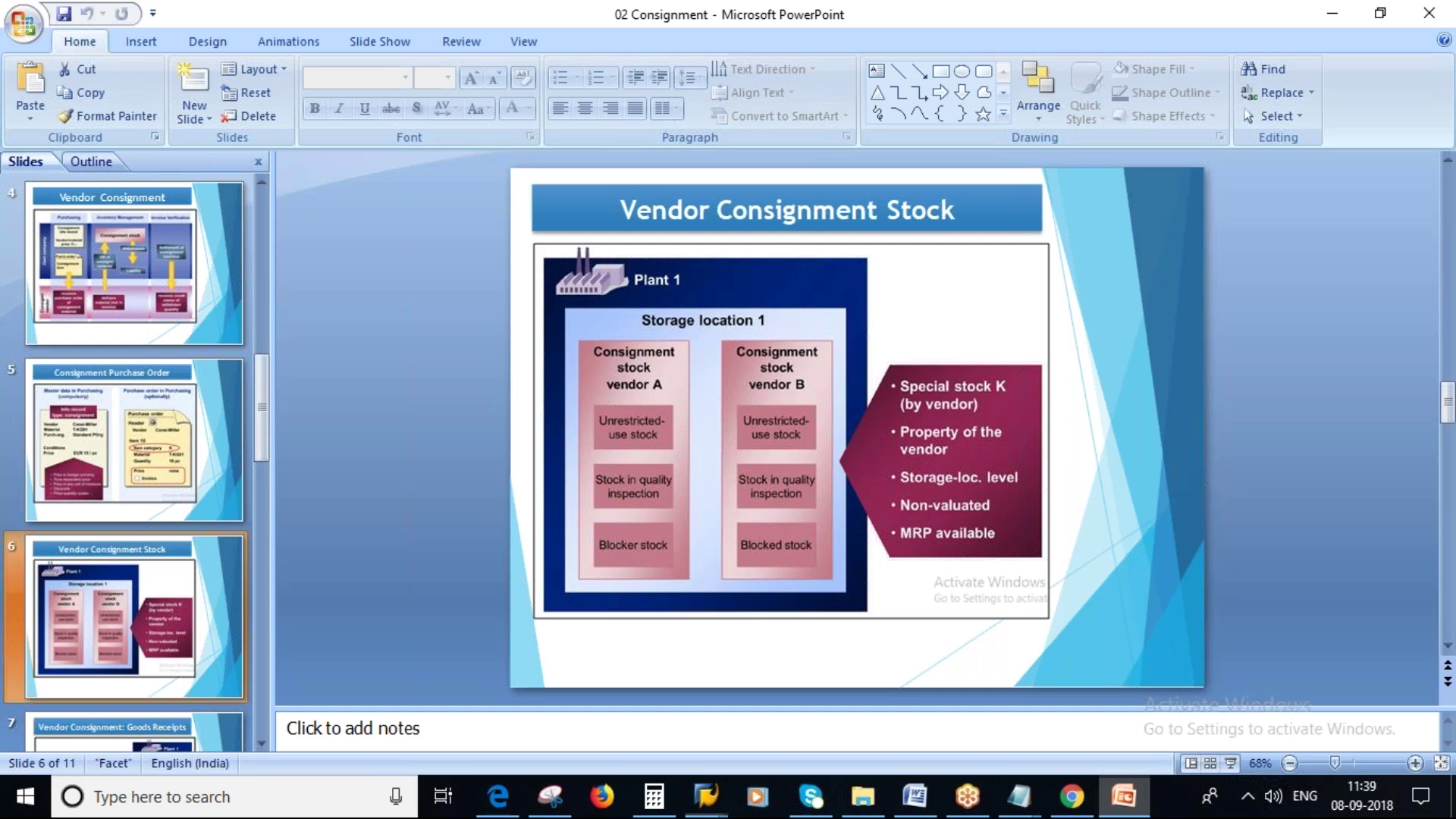
scroll(152, 605, down, 3)
click(152, 604)
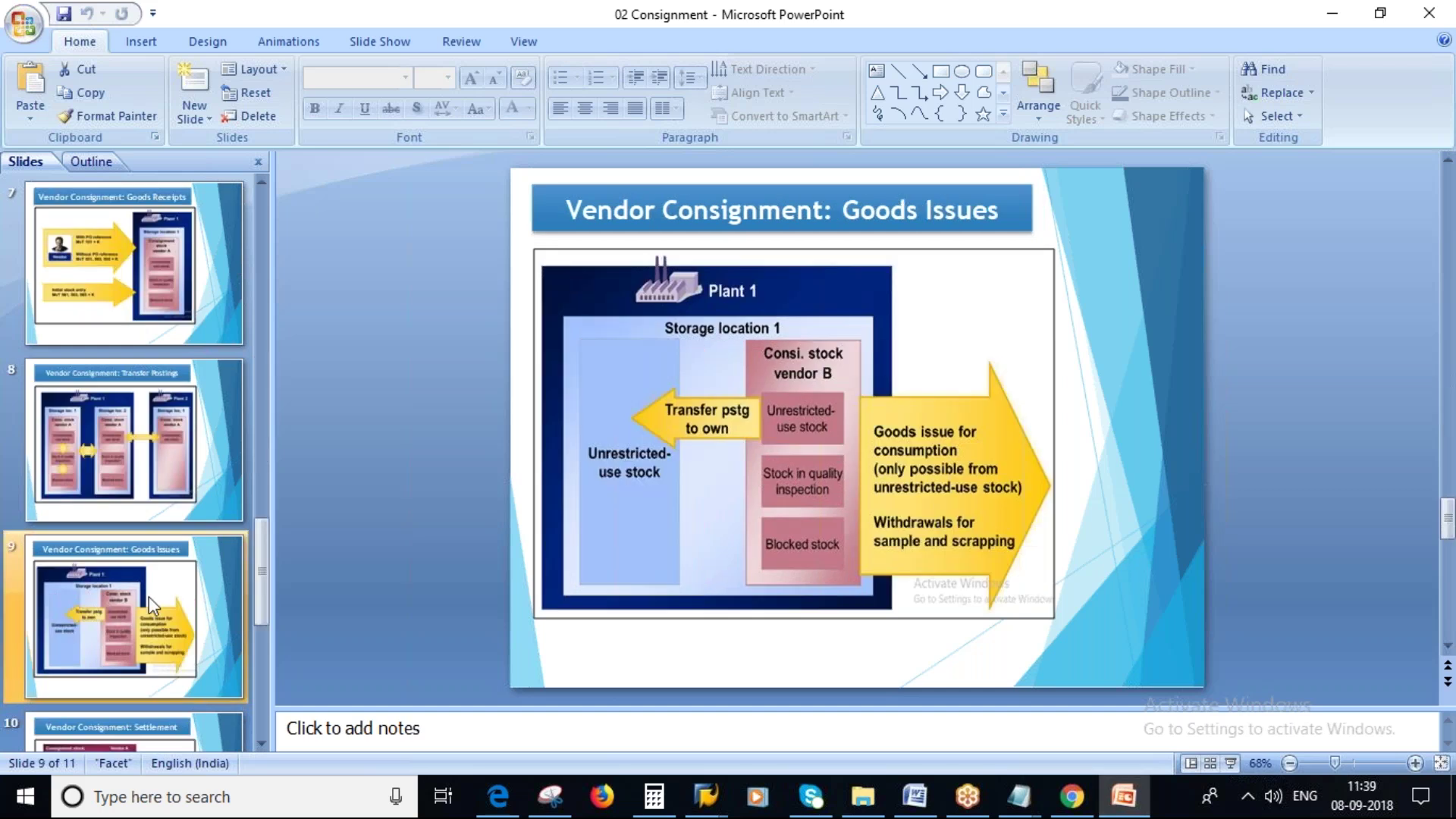
scroll(585, 604, down, 1)
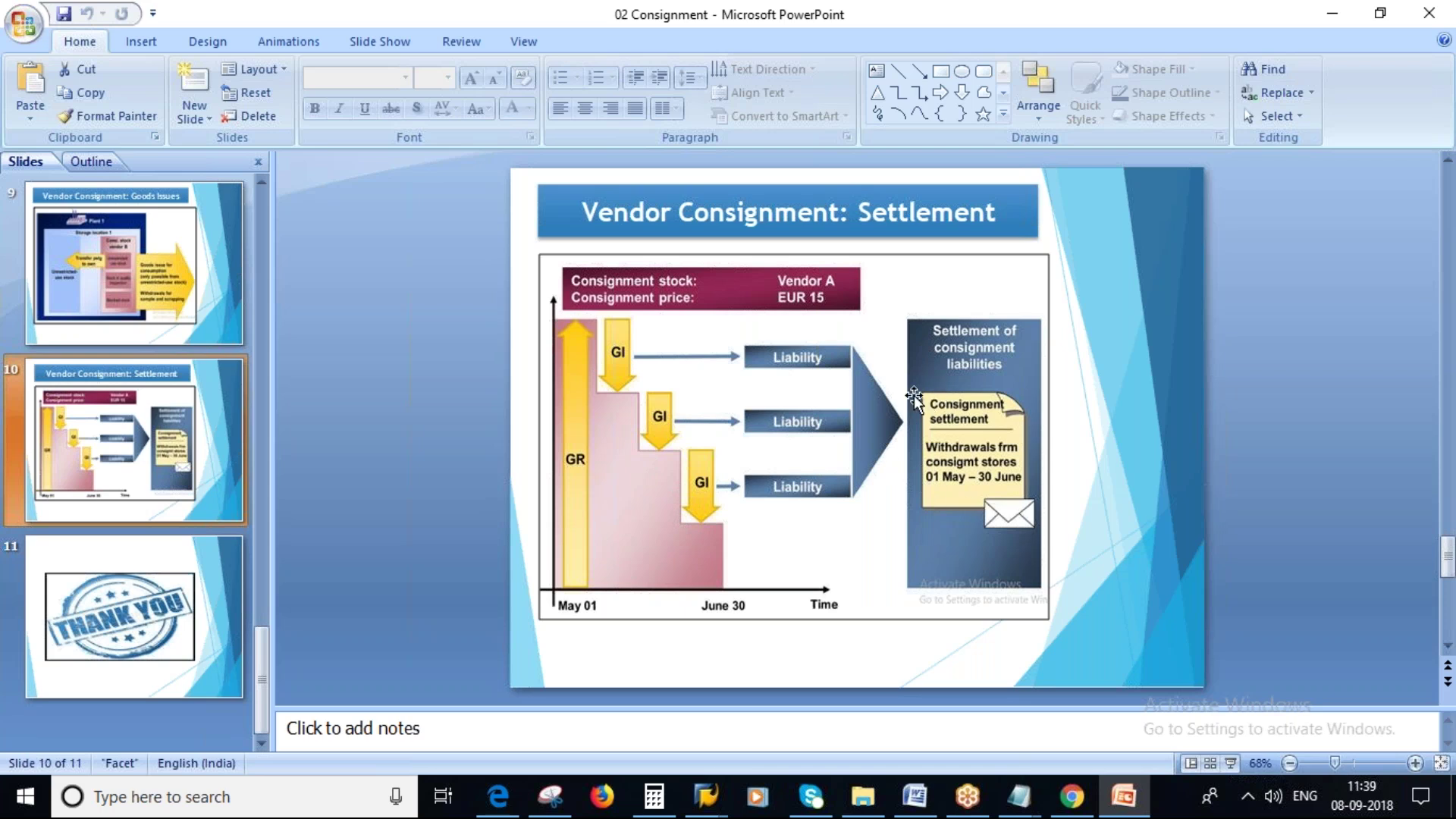
scroll(155, 565, up, 10)
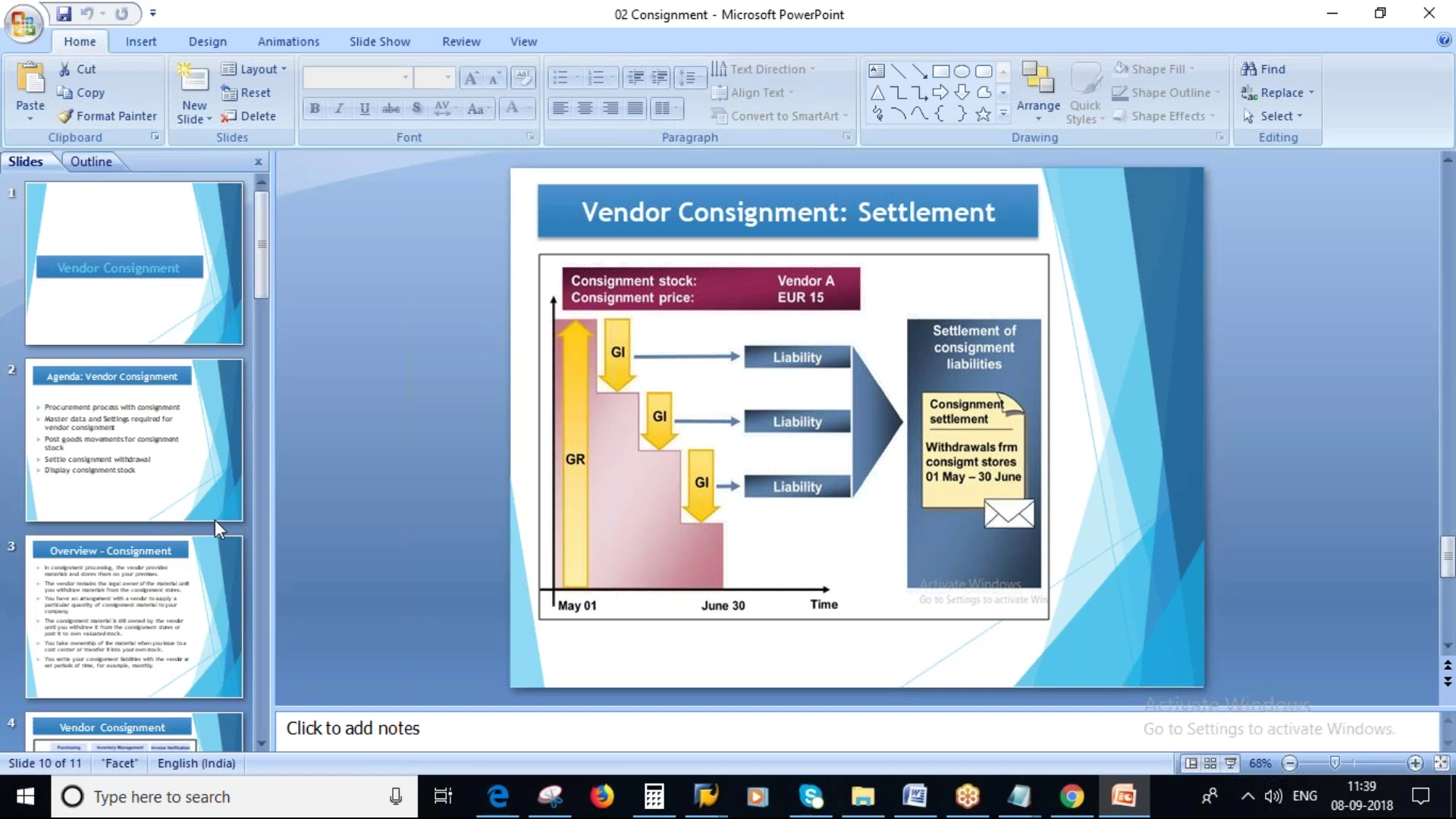
Step: Highlight the Consignment bullet in yellow under Special Procurement Types in the Word course syllabus
mouse_move(1064, 813)
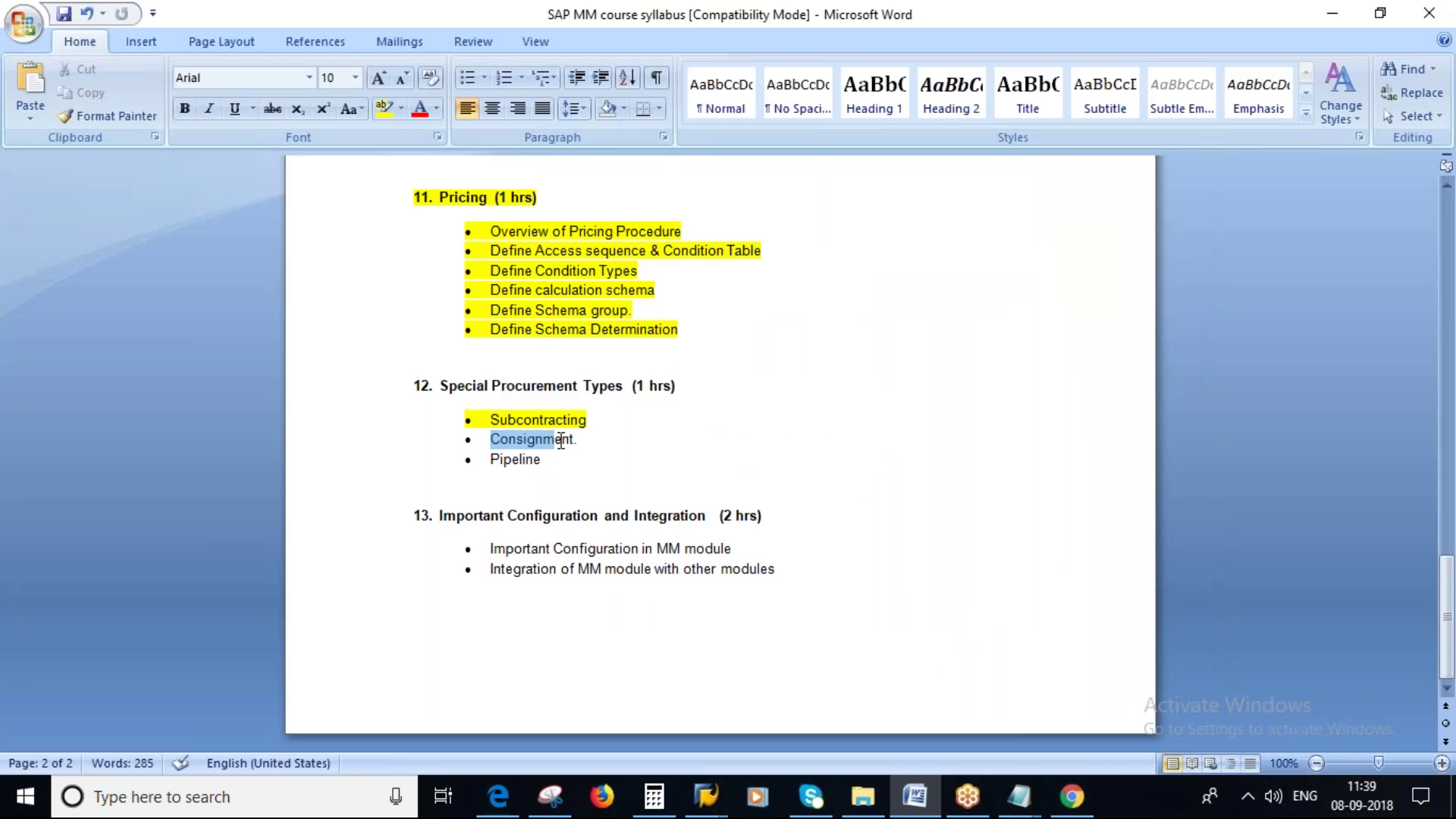
drag(561, 440, 529, 449)
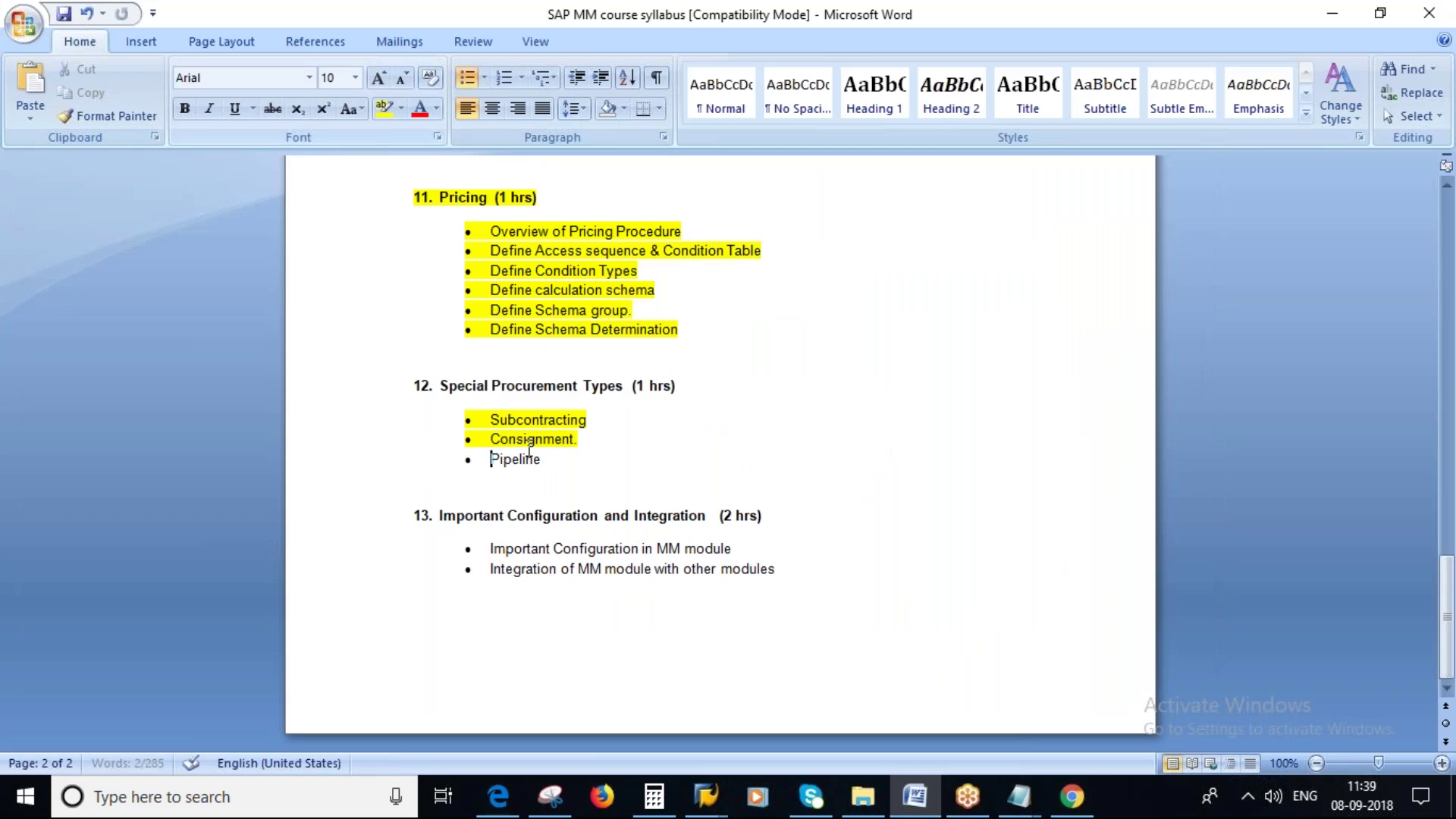
drag(674, 387, 599, 391)
click(513, 458)
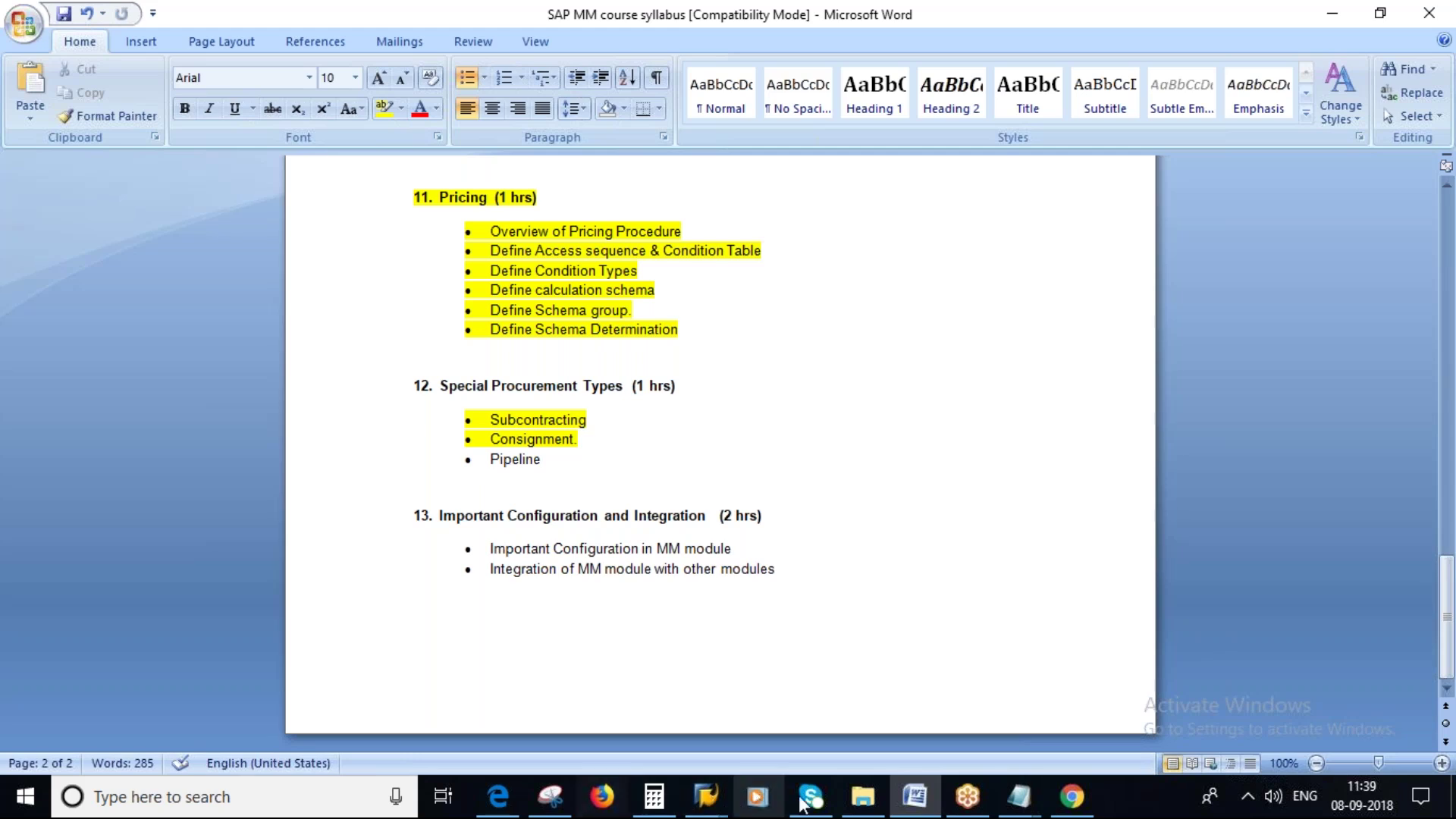
Step: Open the 03 Pipe Line Material presentation from the 12 Special Procurement Types folder and run its slide show to the agenda slide
click(863, 796)
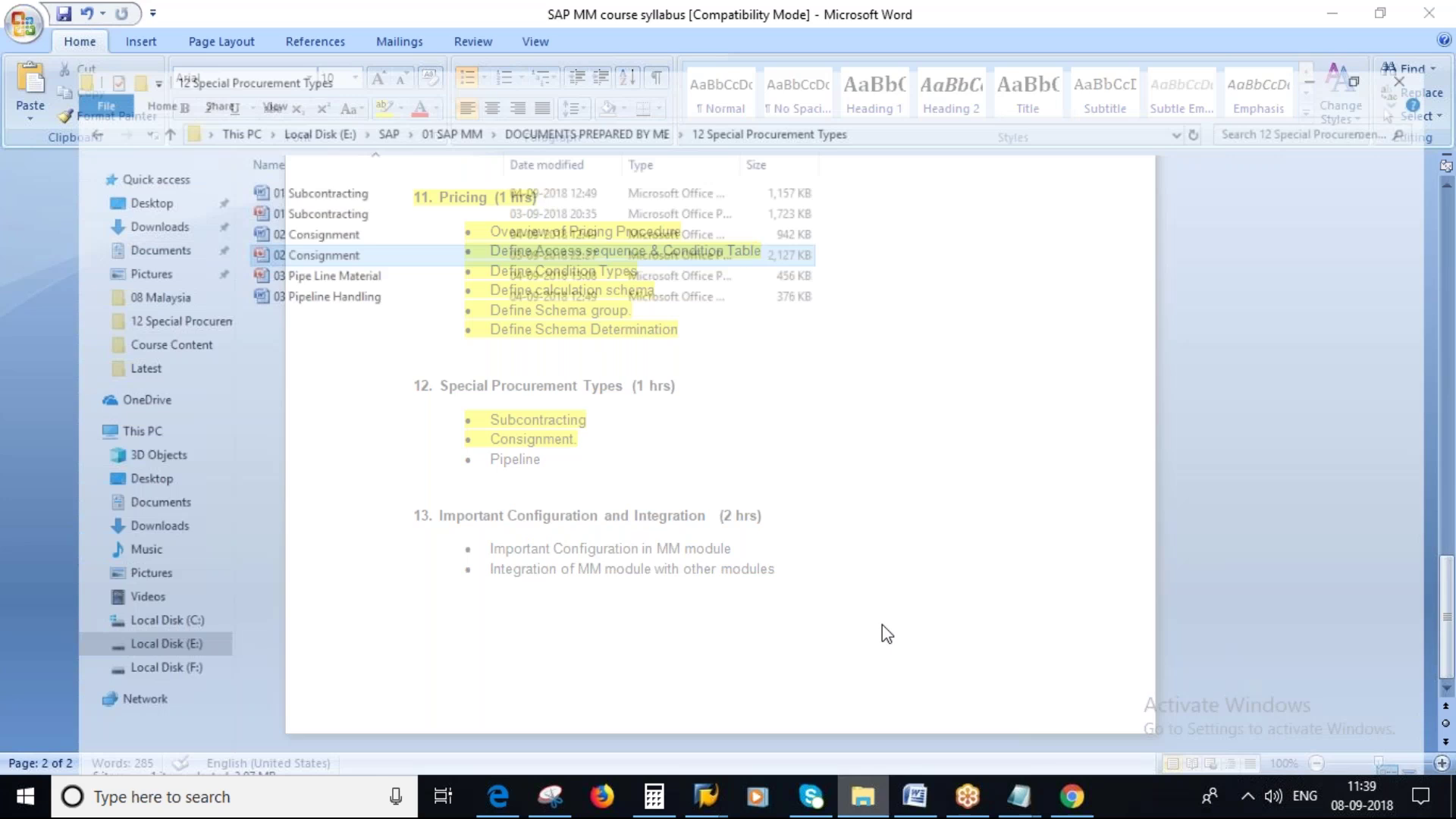
double_click(569, 277)
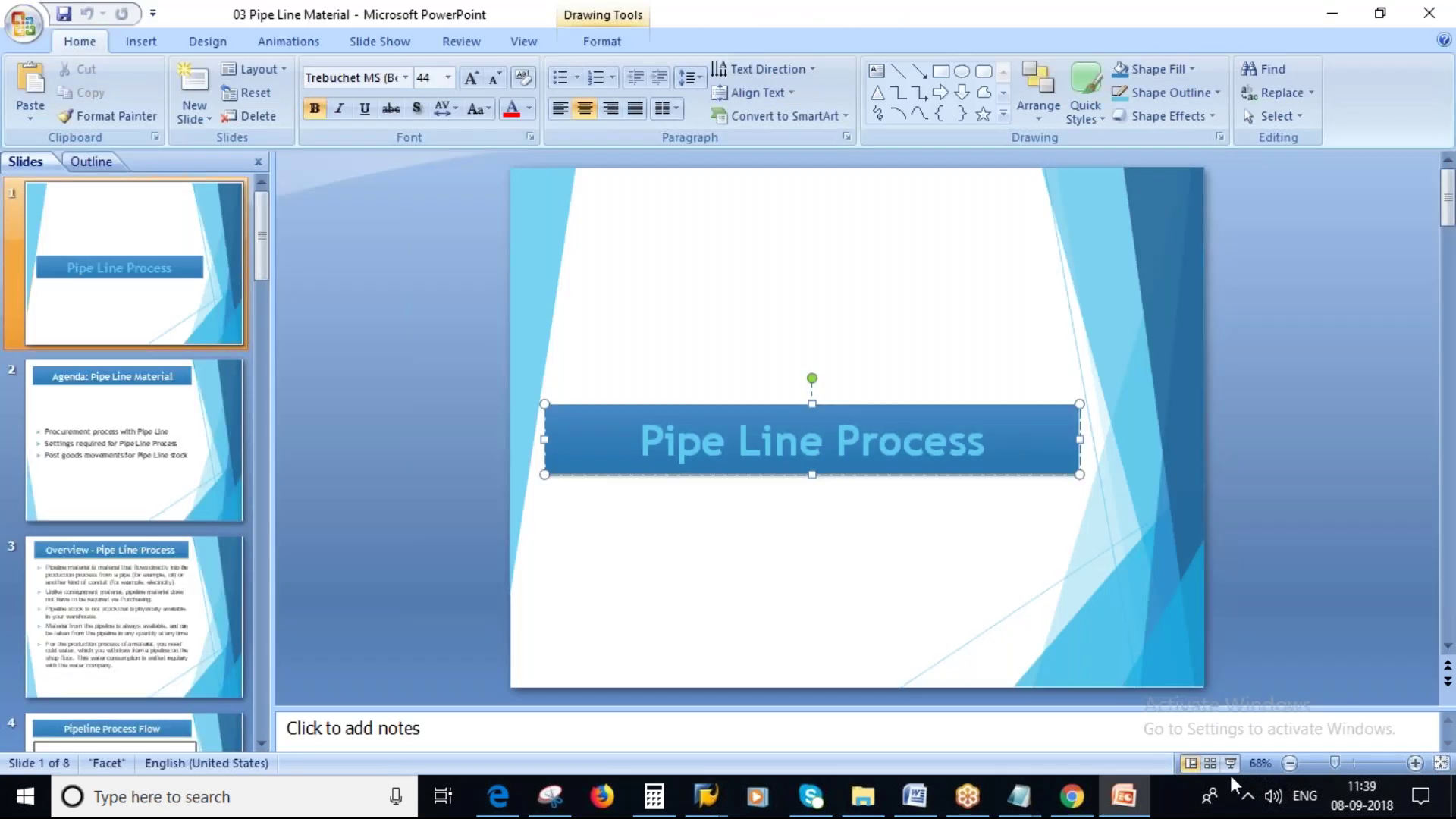
click(1230, 766)
click(771, 454)
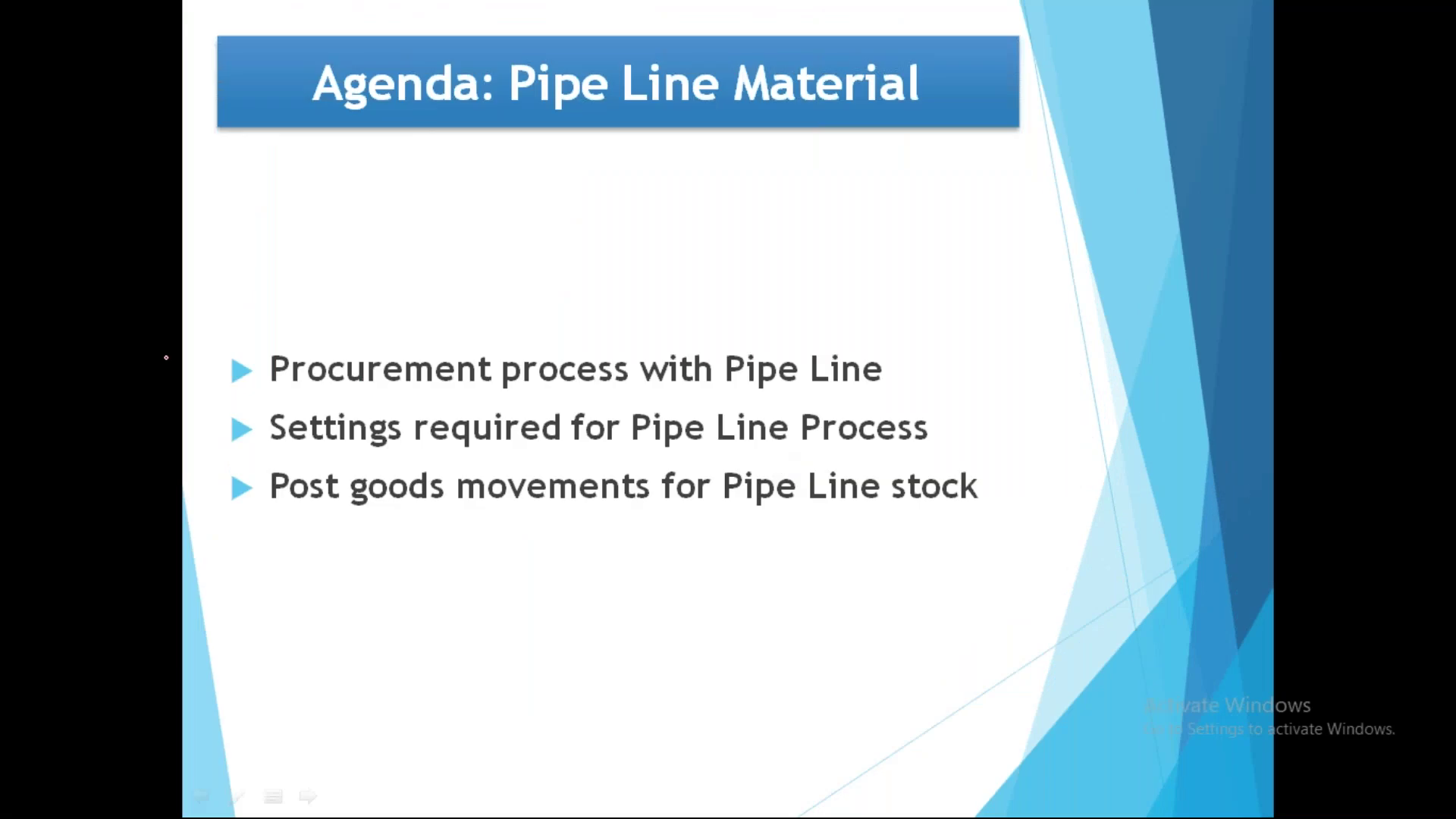
Step: Tick the three pipeline agenda points with the pen, erase the ink and advance to the Overview – Pipe Line Process slide
mouse_move(247, 378)
mouse_down()
mouse_move(255, 389)
mouse_move(381, 309)
mouse_up()
drag(256, 434, 367, 402)
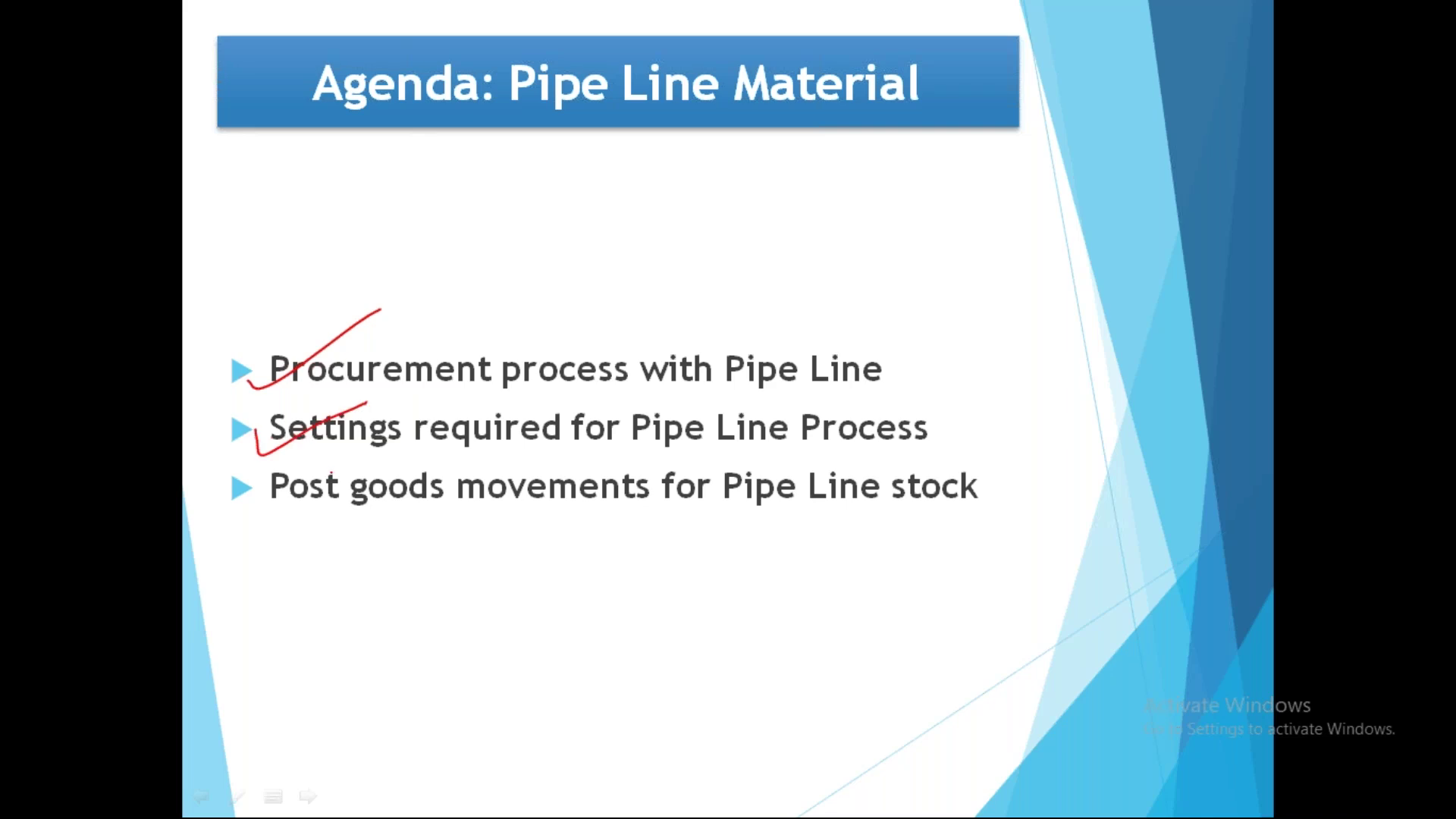
drag(253, 489, 352, 454)
mouse_move(233, 365)
mouse_down()
mouse_move(247, 449)
mouse_move(339, 508)
mouse_up()
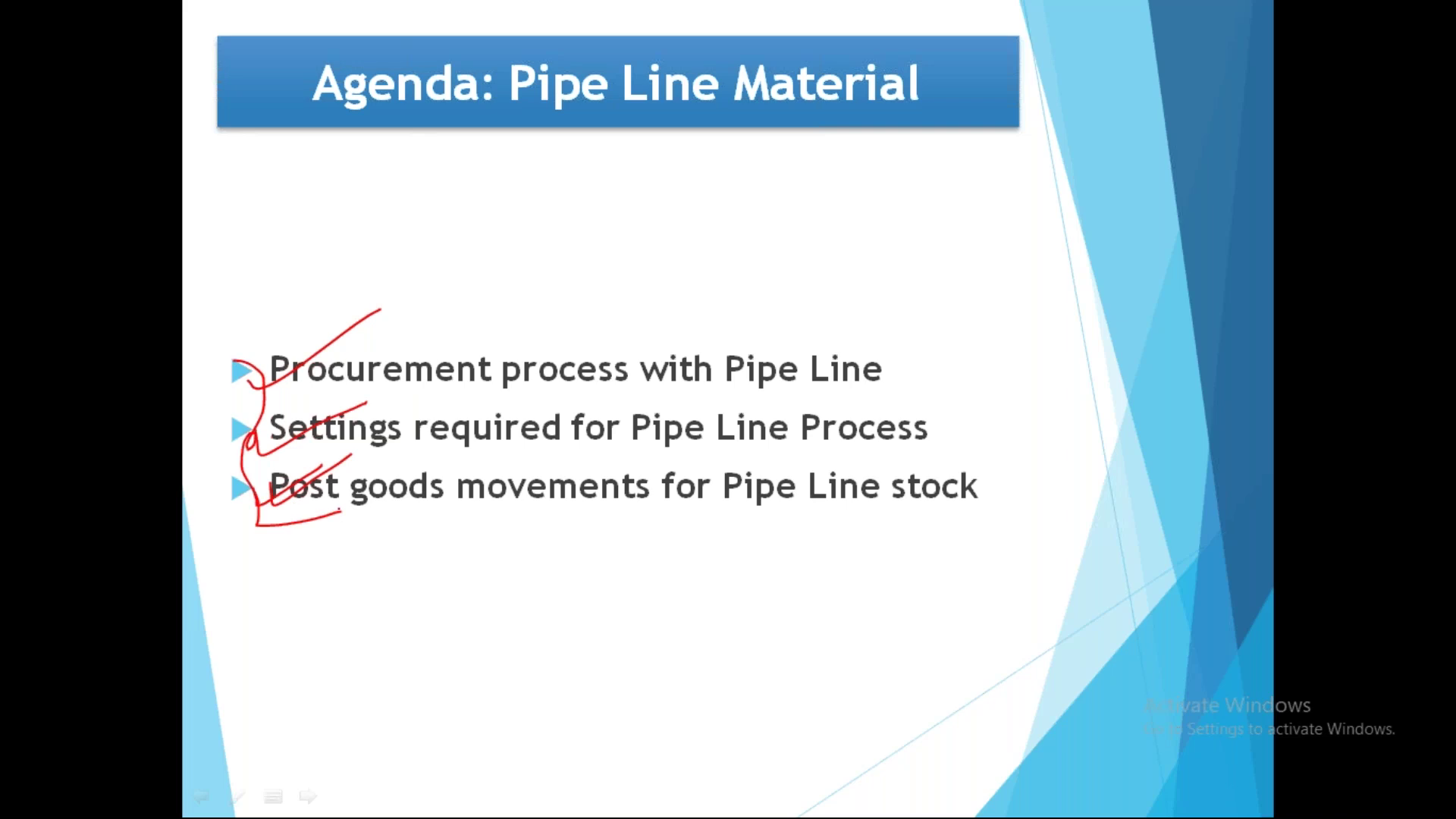
key(e)
key(Right)
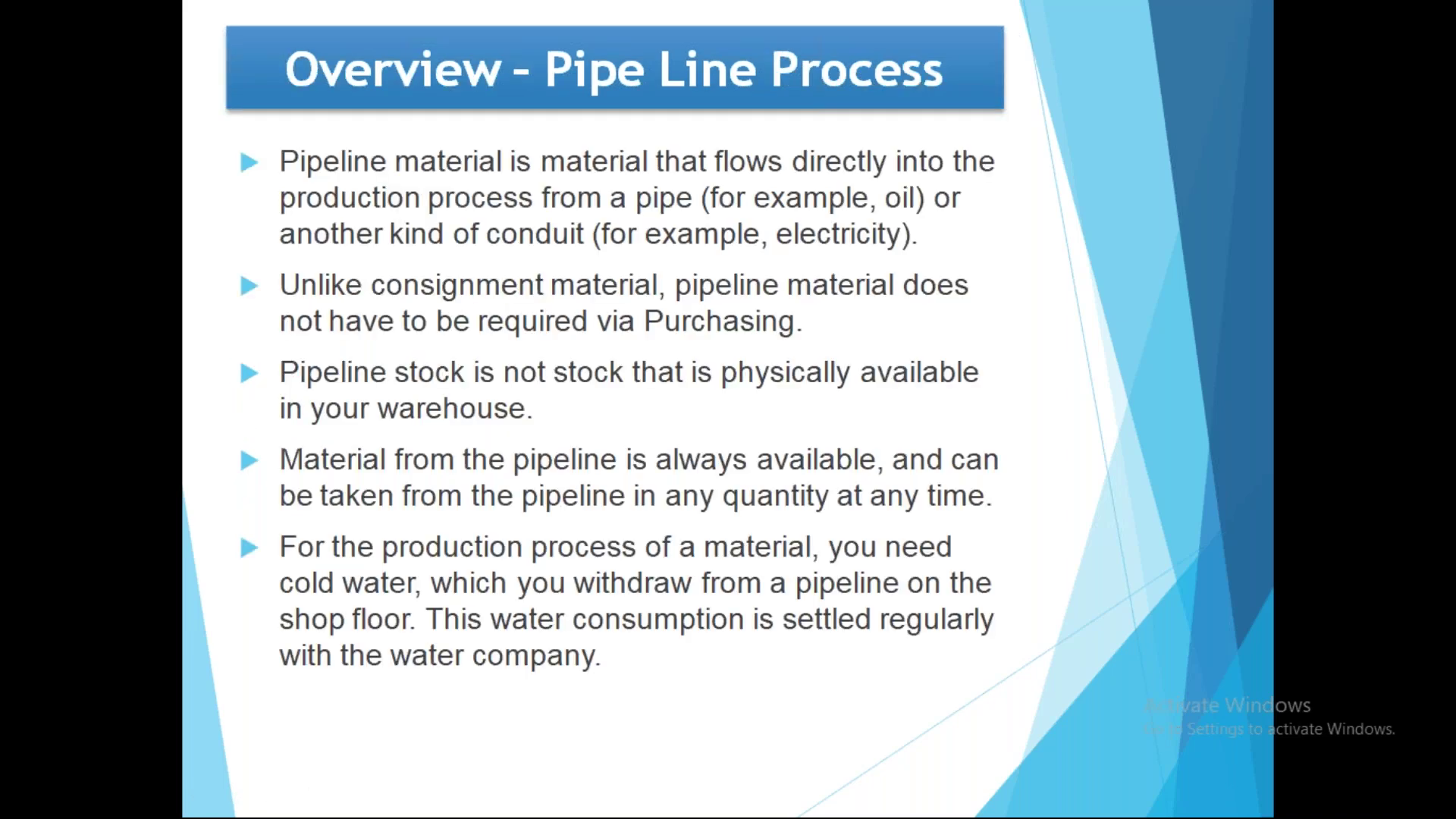
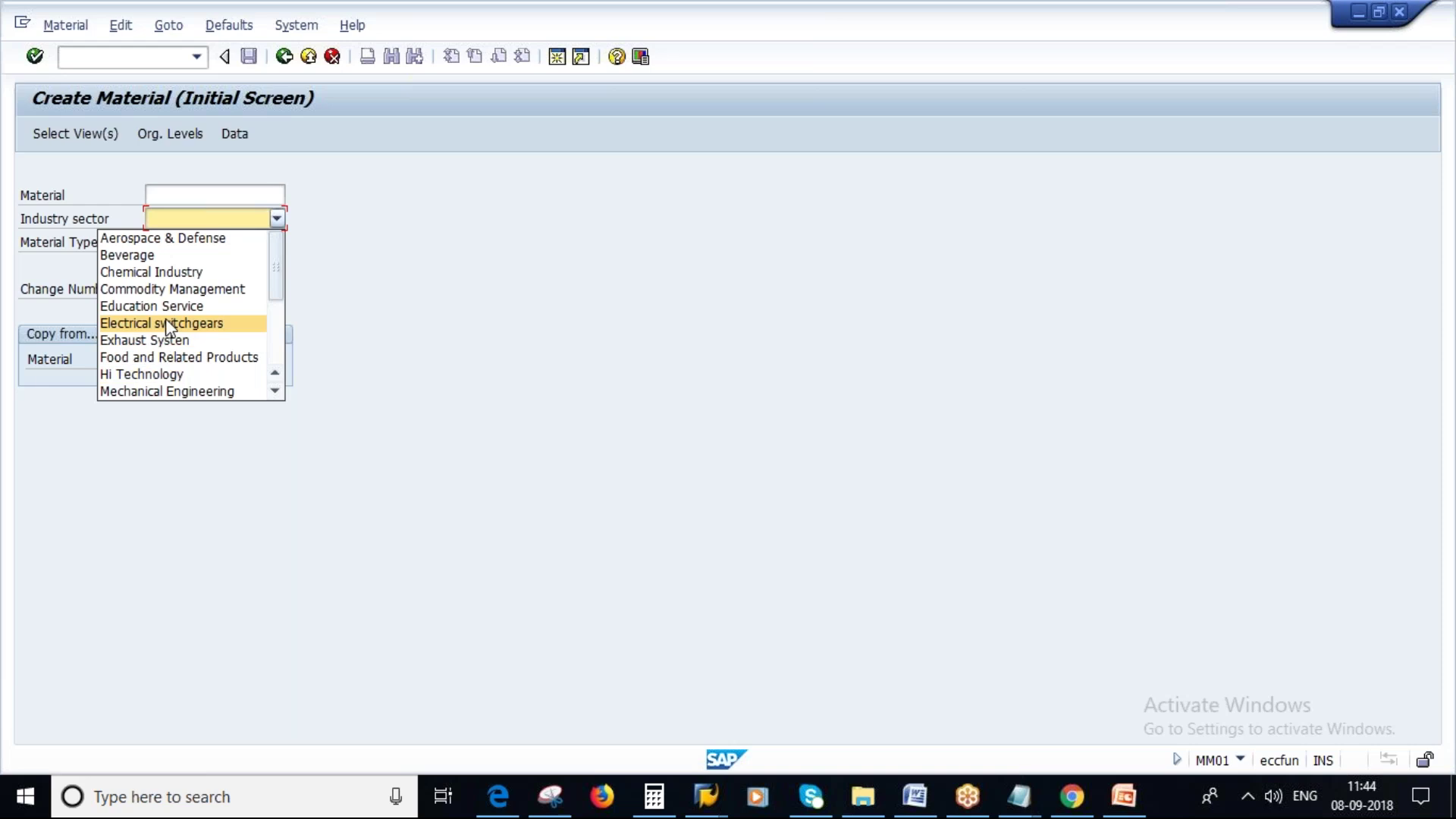
Step: Set the new material's industry sector to Mechanical Engineering and material type to Pipeline material, and call up the view selection
click(151, 393)
click(278, 243)
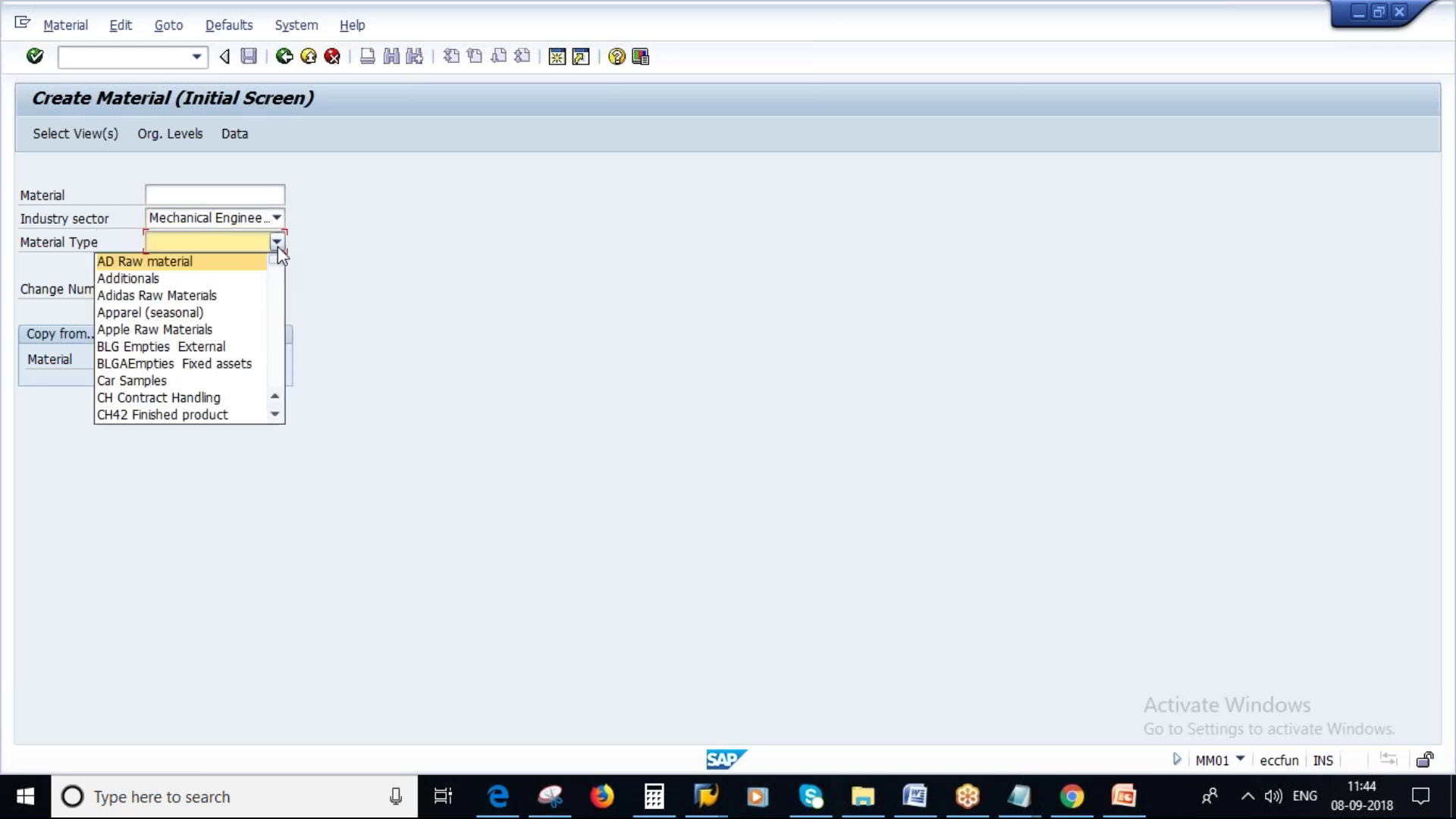
scroll(231, 368, down, 1)
scroll(232, 367, down, 1)
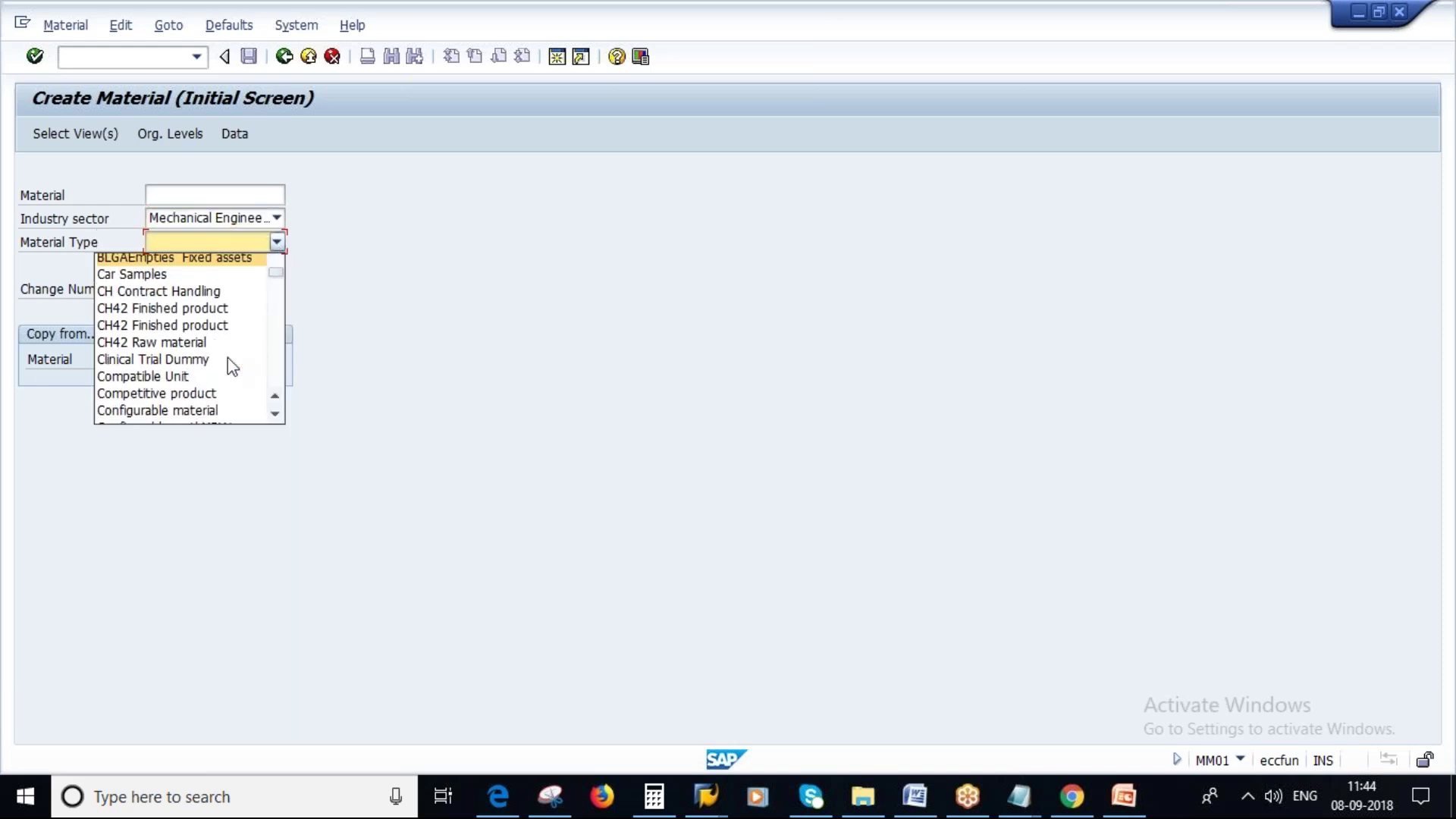
scroll(227, 358, down, 10)
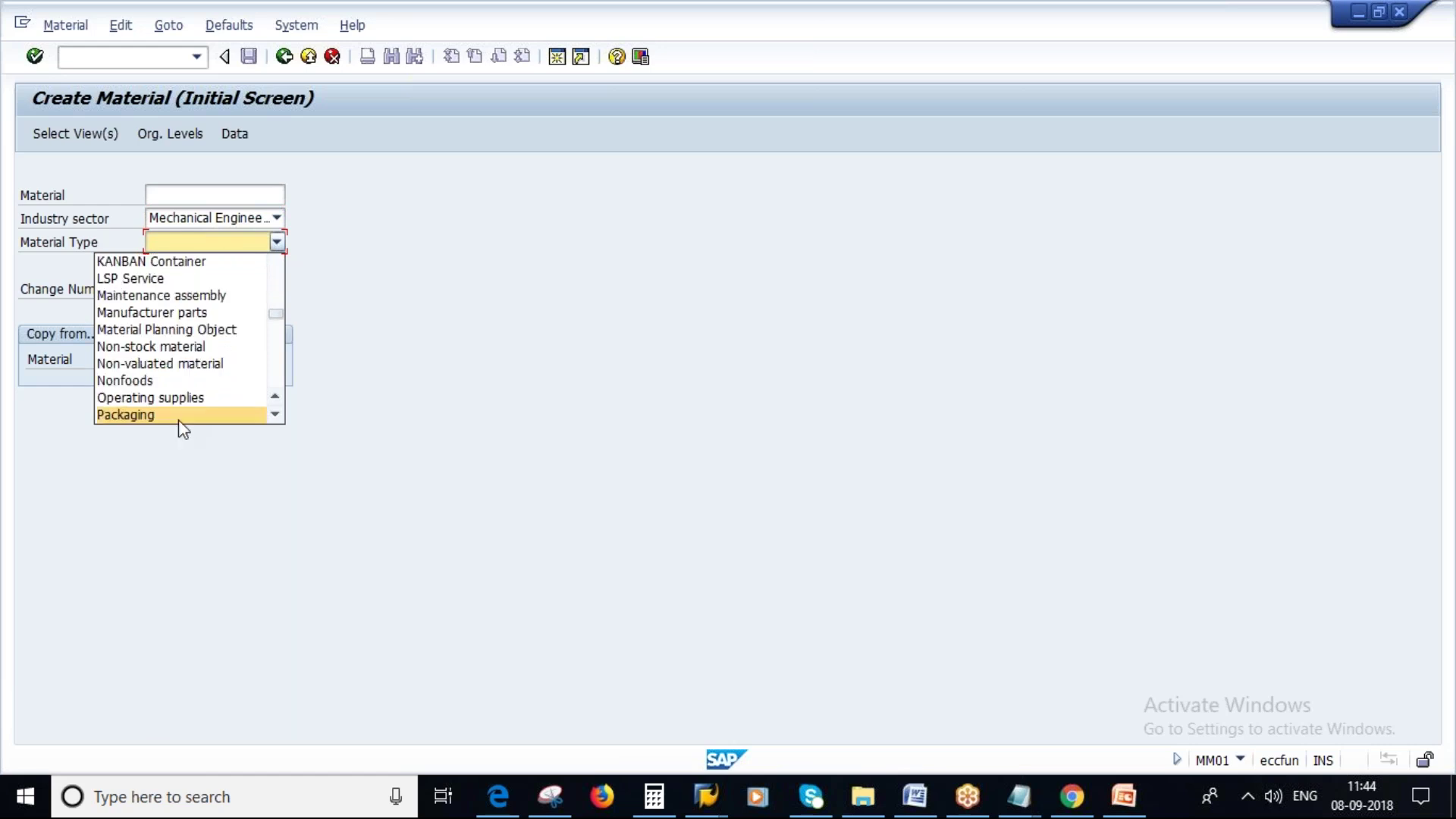
click(276, 416)
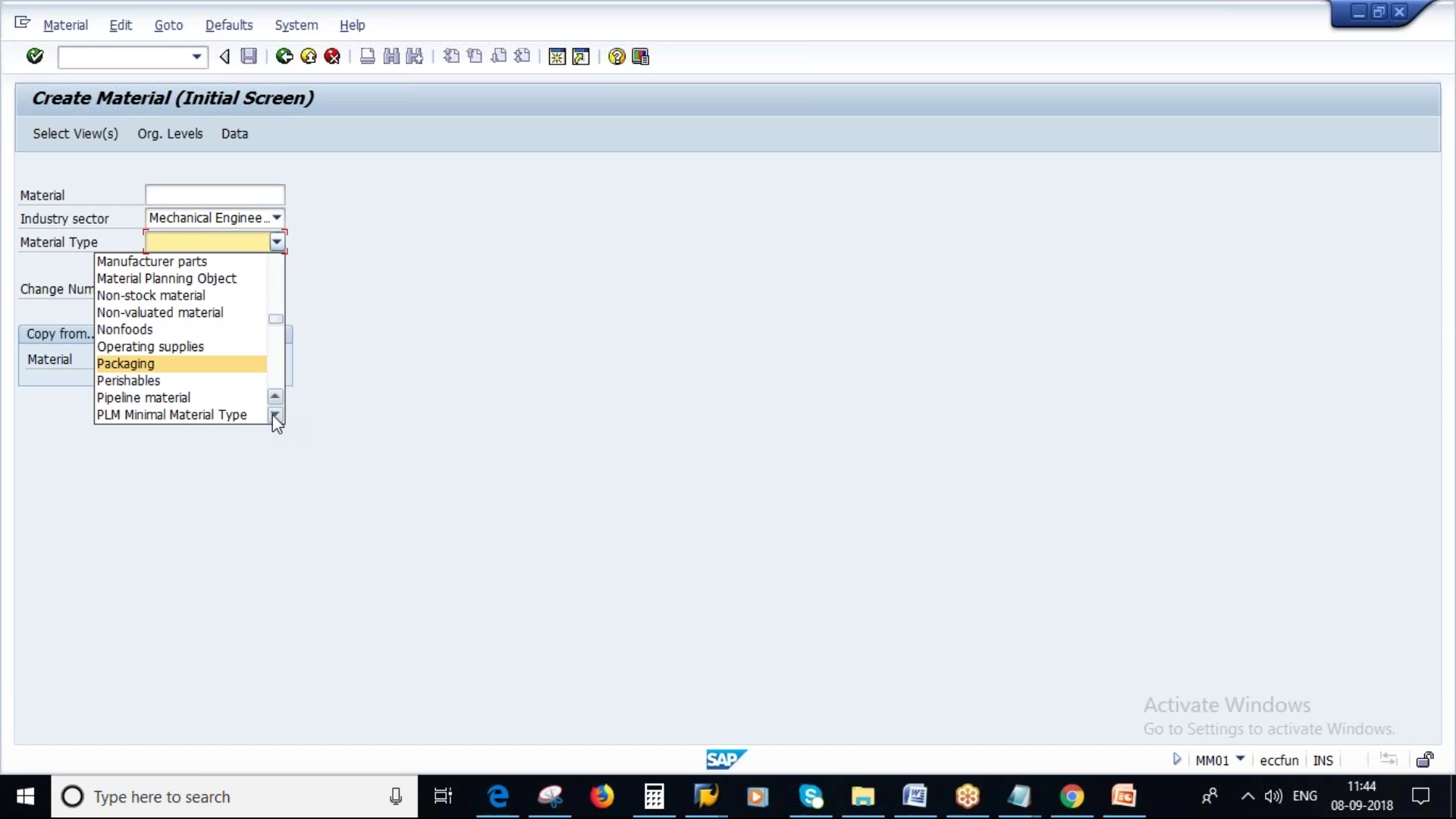
click(175, 394)
click(64, 134)
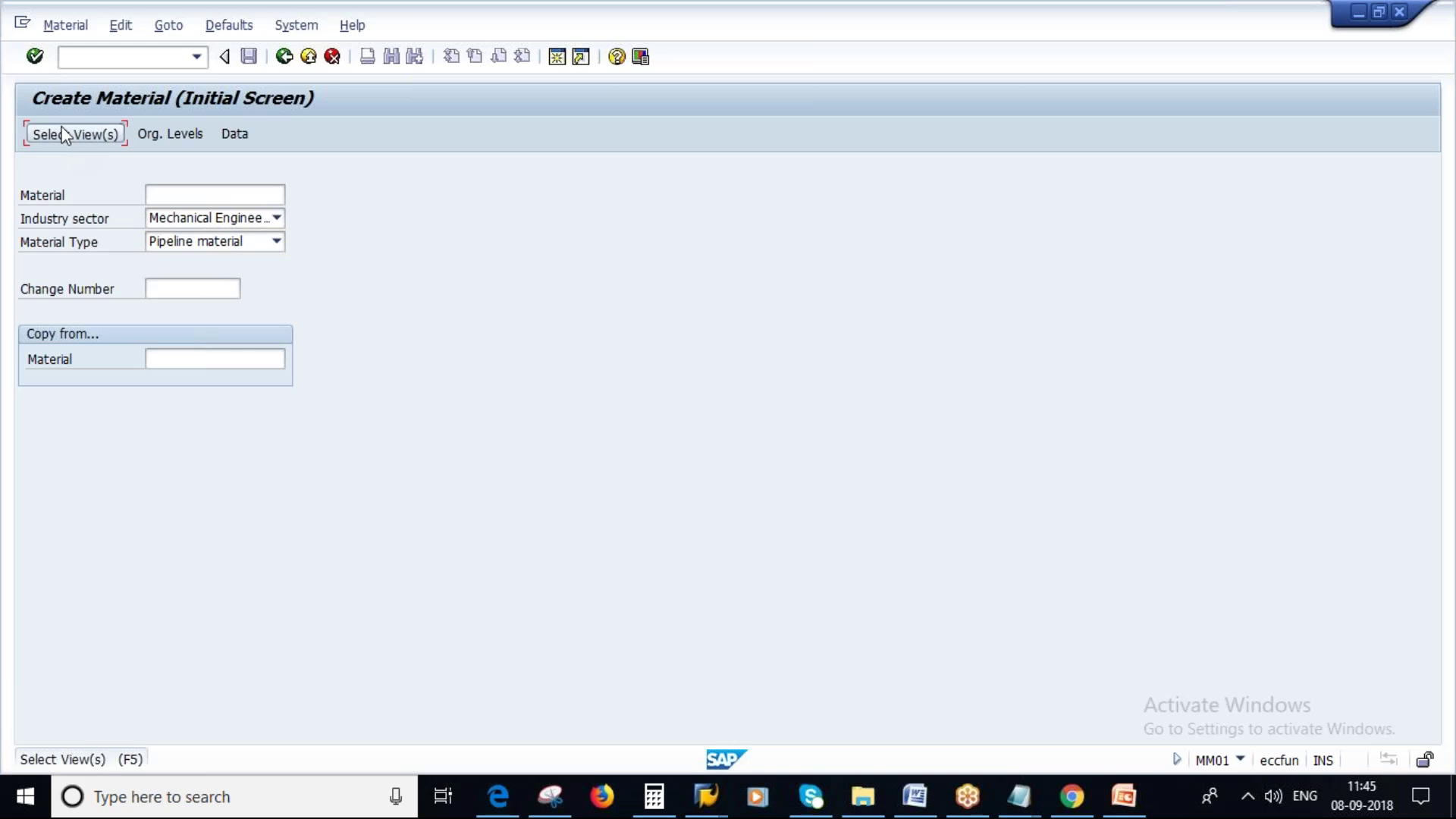
Step: Select the Basic Data 1, Basic Data 2, Purchasing, Accounting 1 and Accounting 2 views and confirm plant 1000 for the pipeline material
click(507, 598)
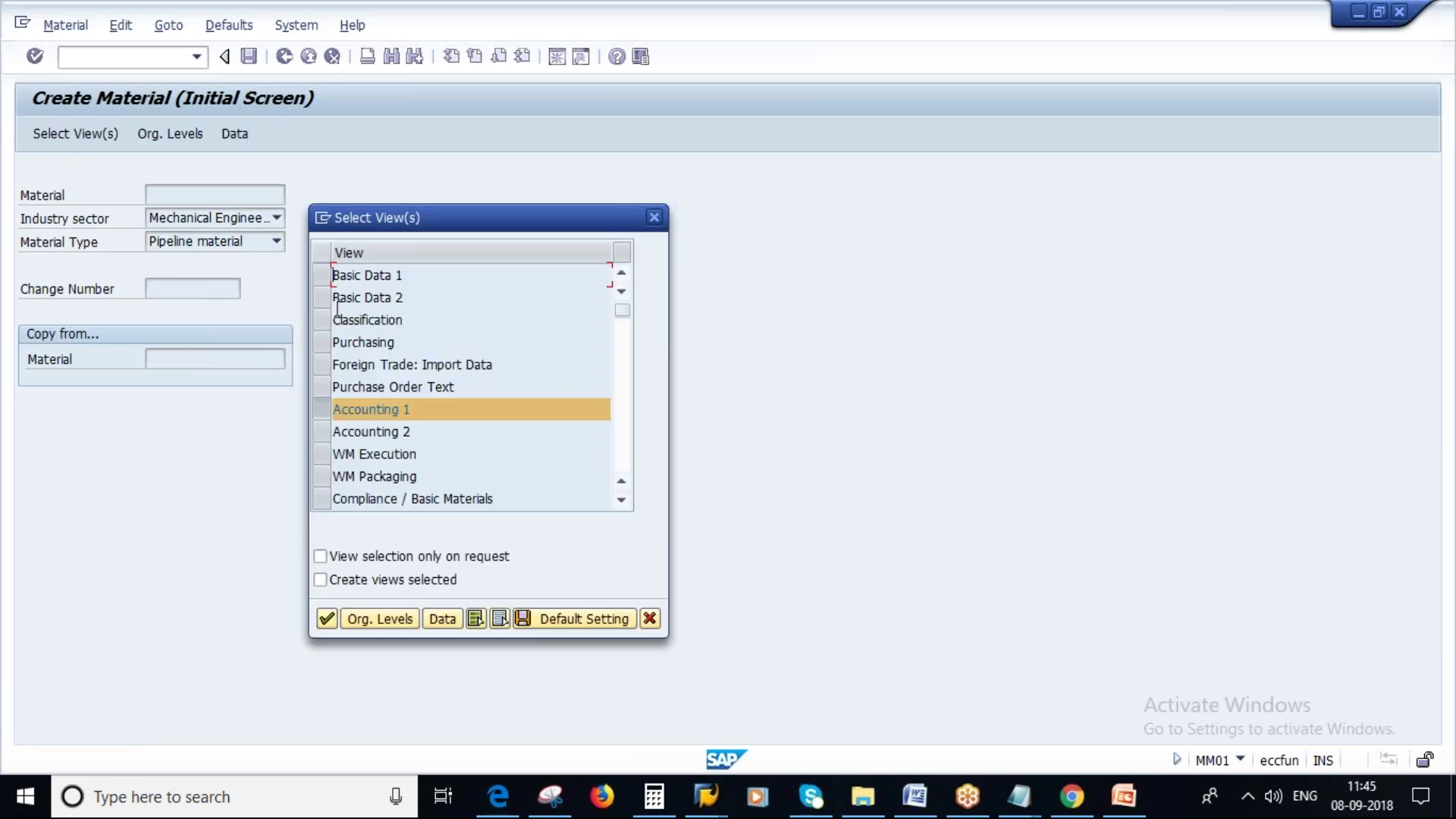
click(326, 275)
click(325, 299)
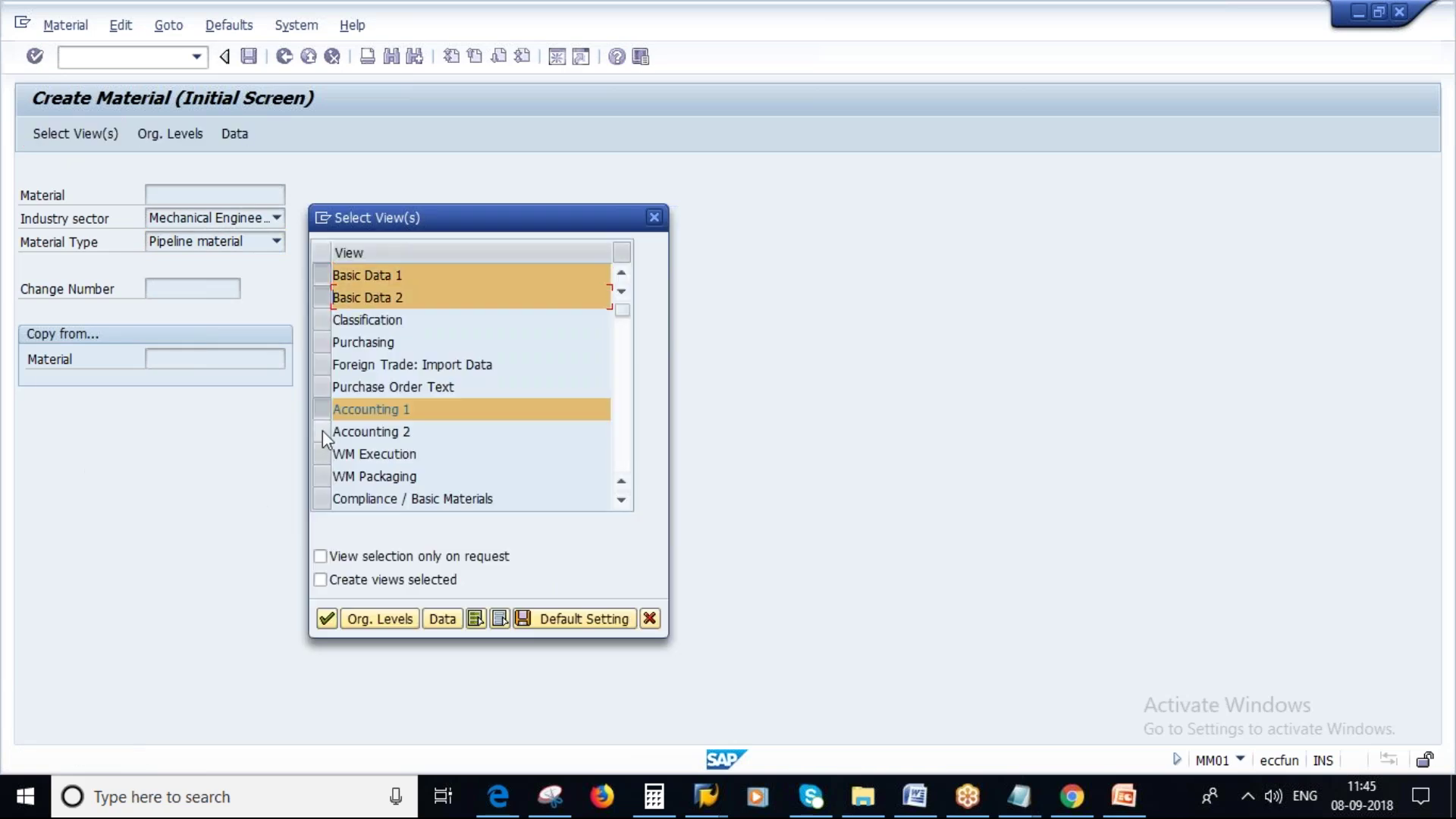
click(321, 430)
click(323, 342)
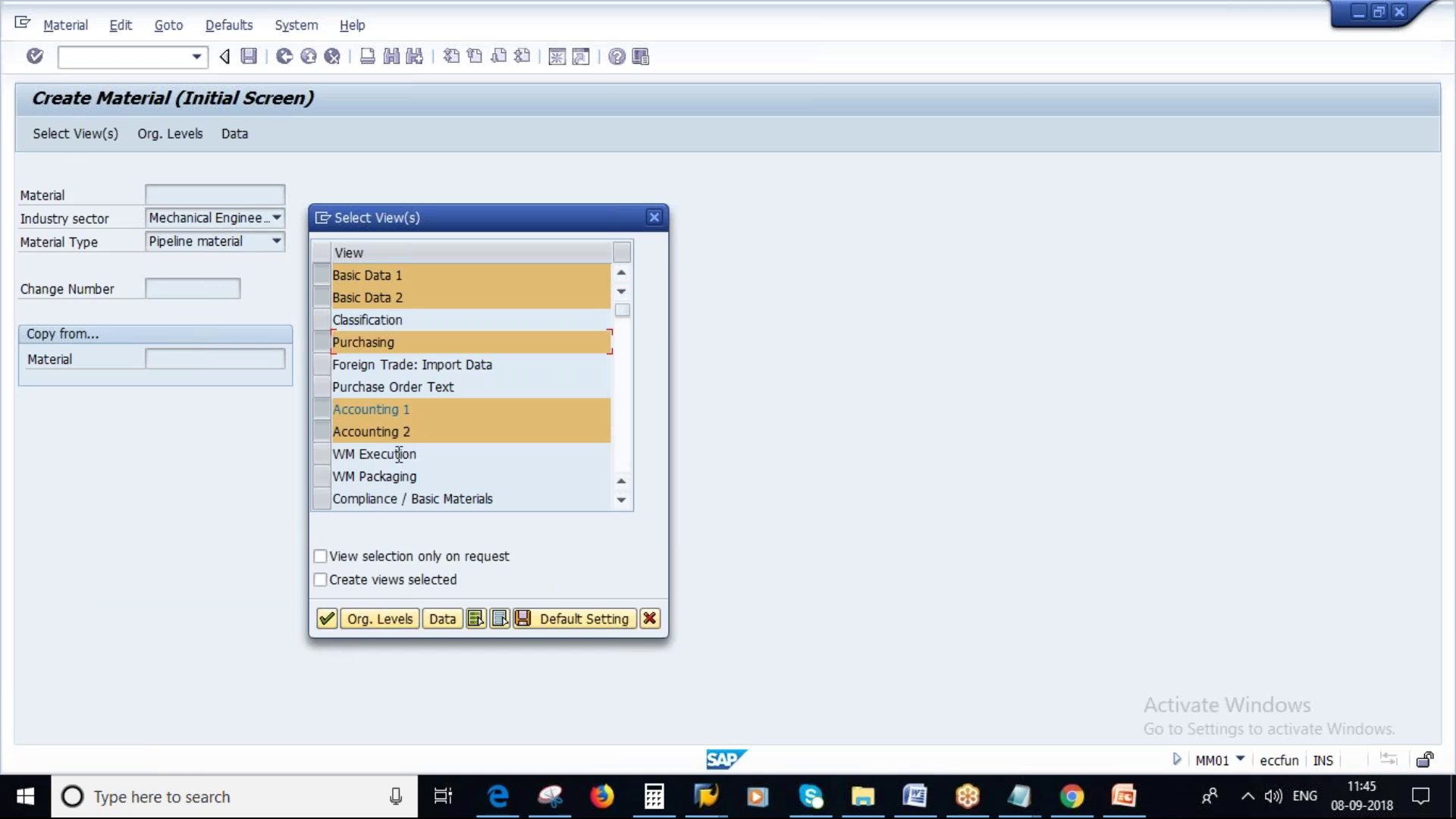
click(327, 621)
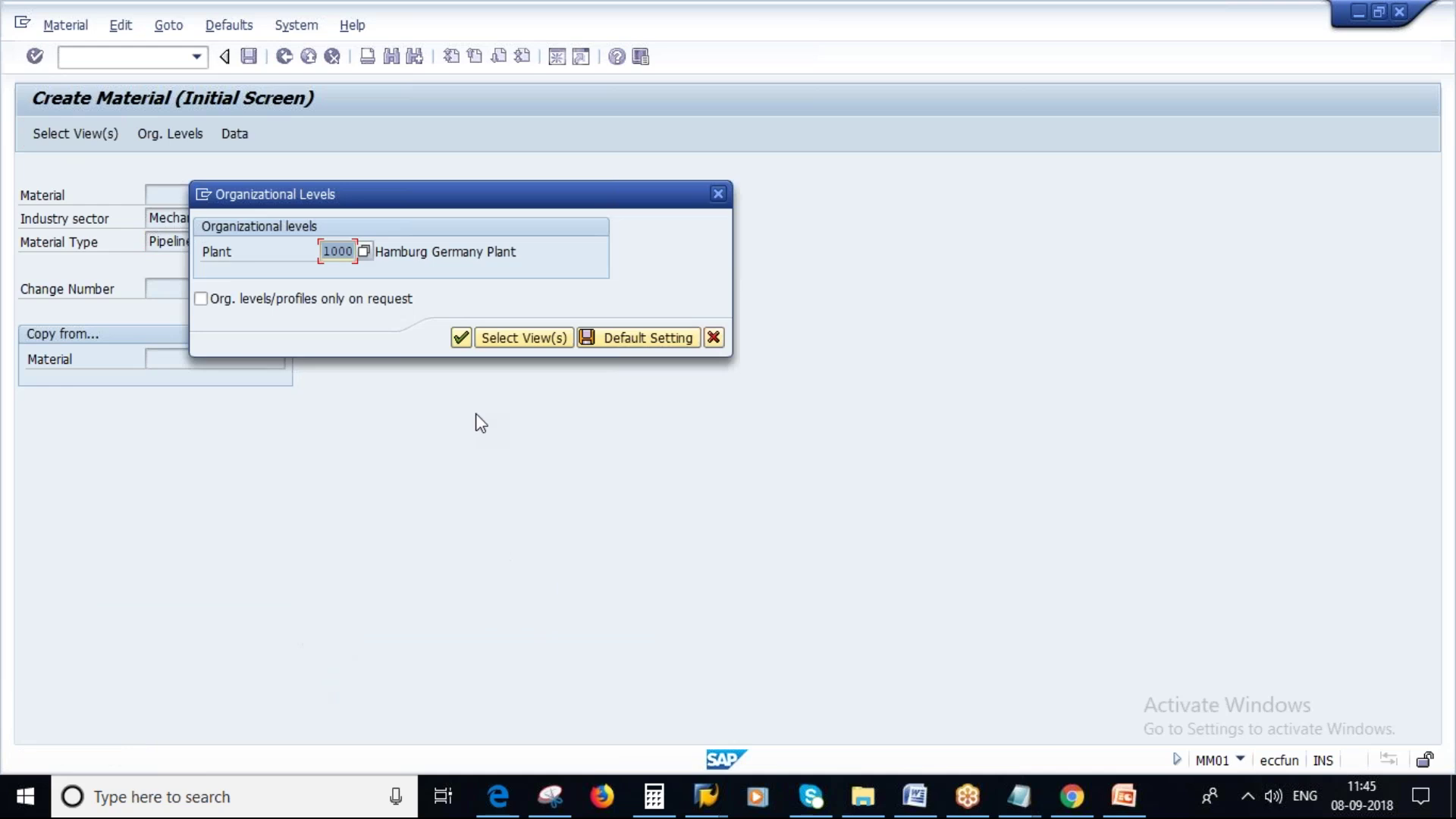
click(463, 335)
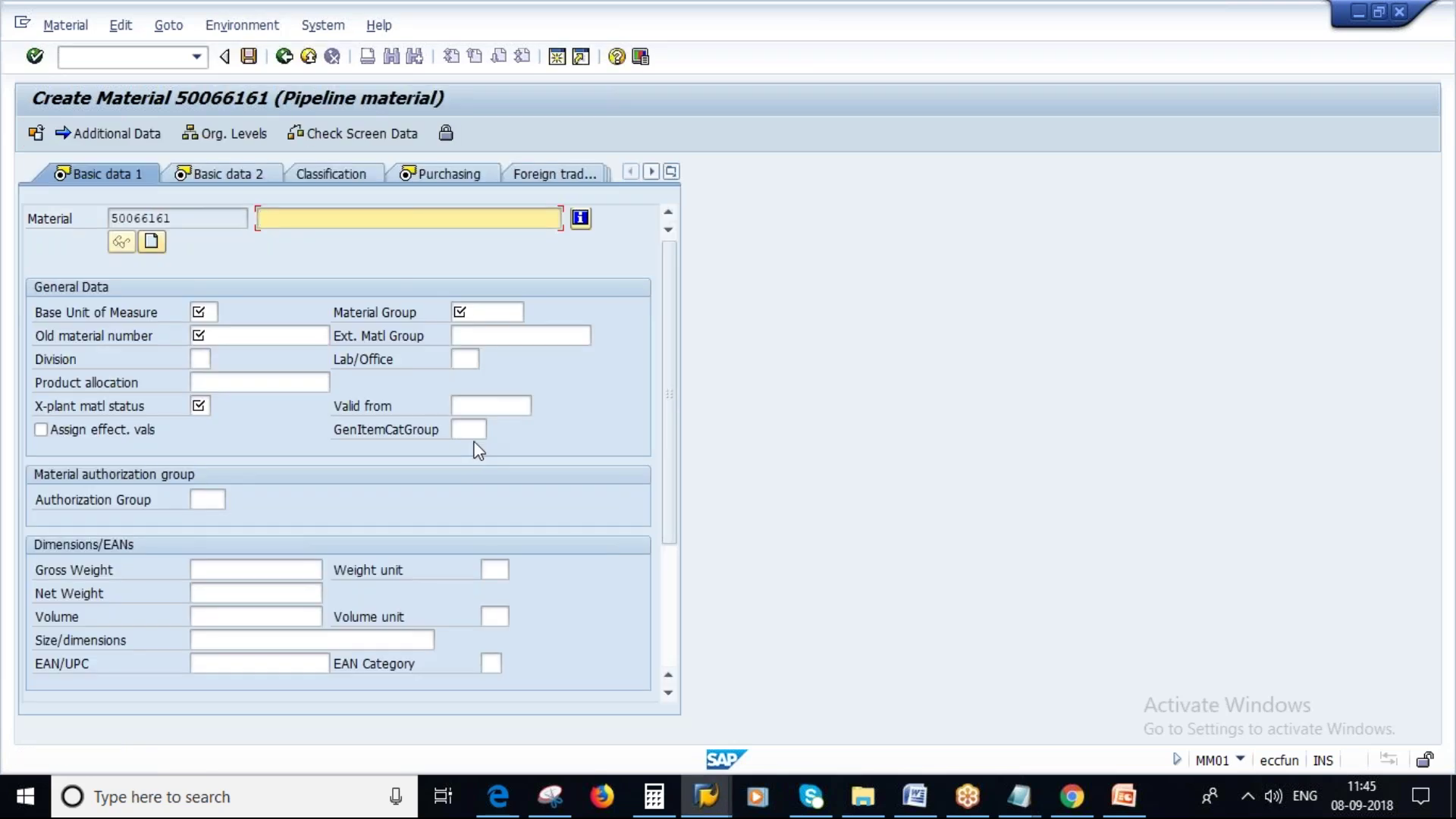
Step: Describe the material as cool water and set its base unit of measure to L and material group to 01005
text(w)
key(BackSpace)
text(c)
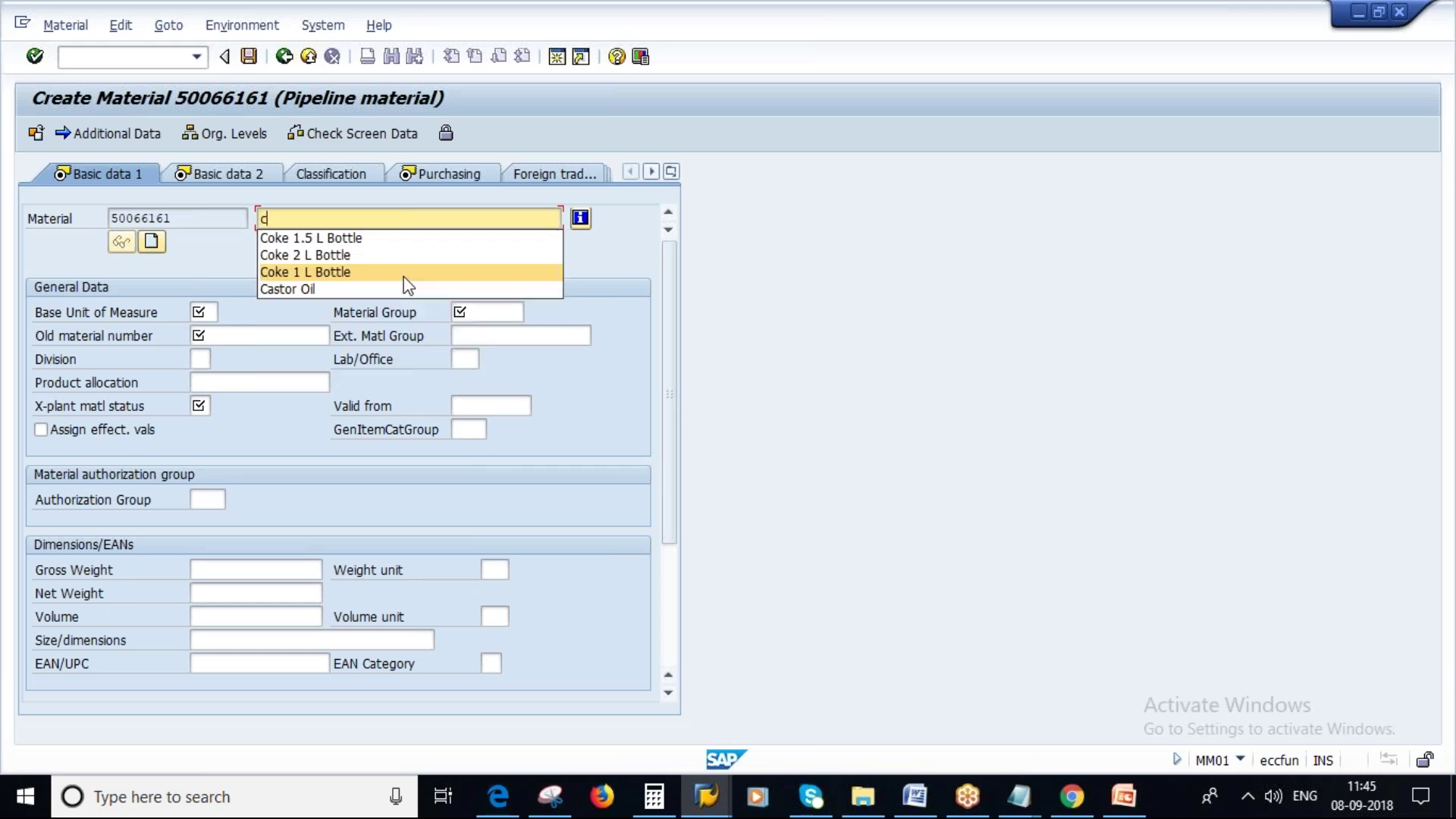
text(ool water)
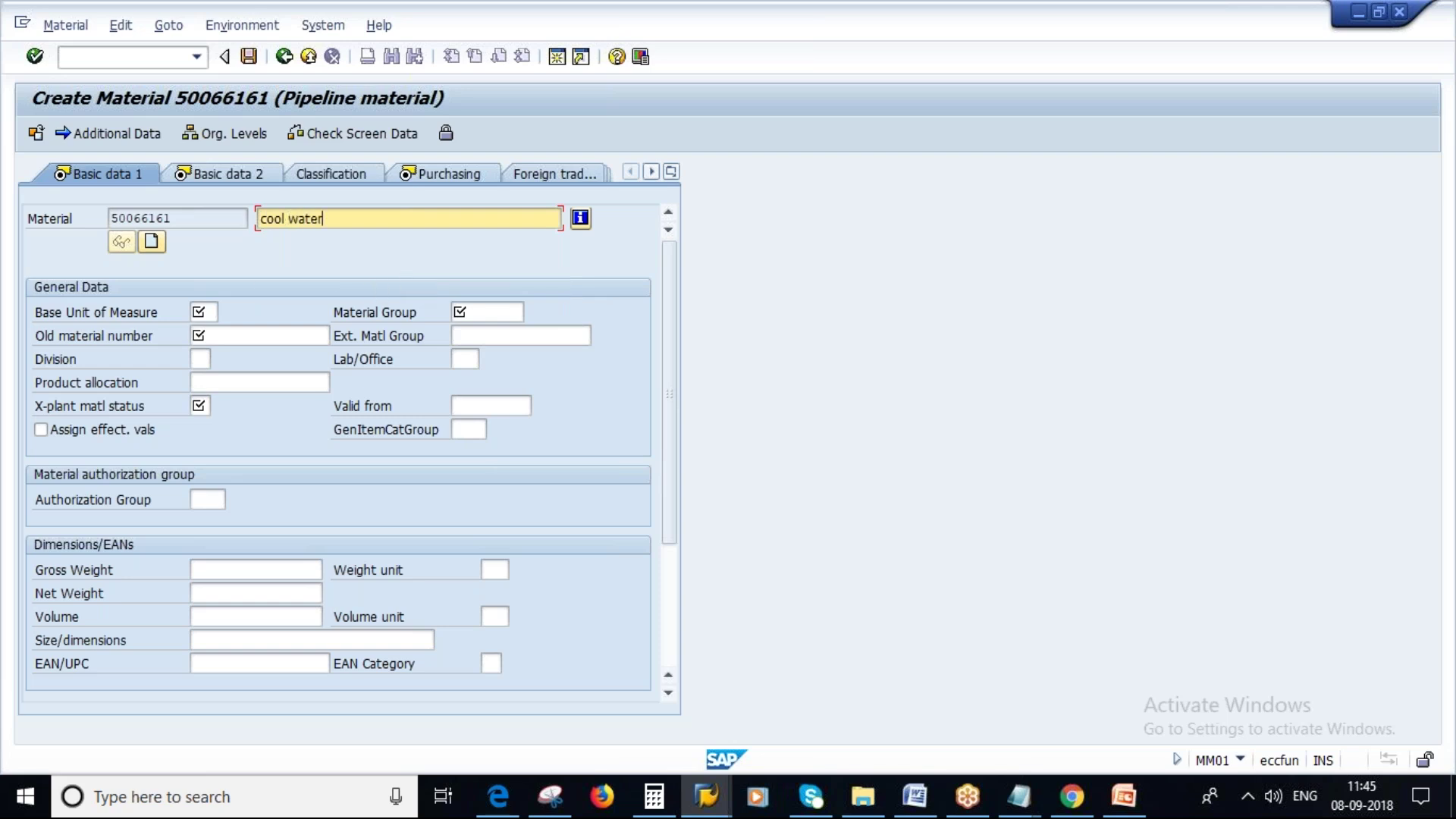
key(Tab)
key(Caps_Lock)
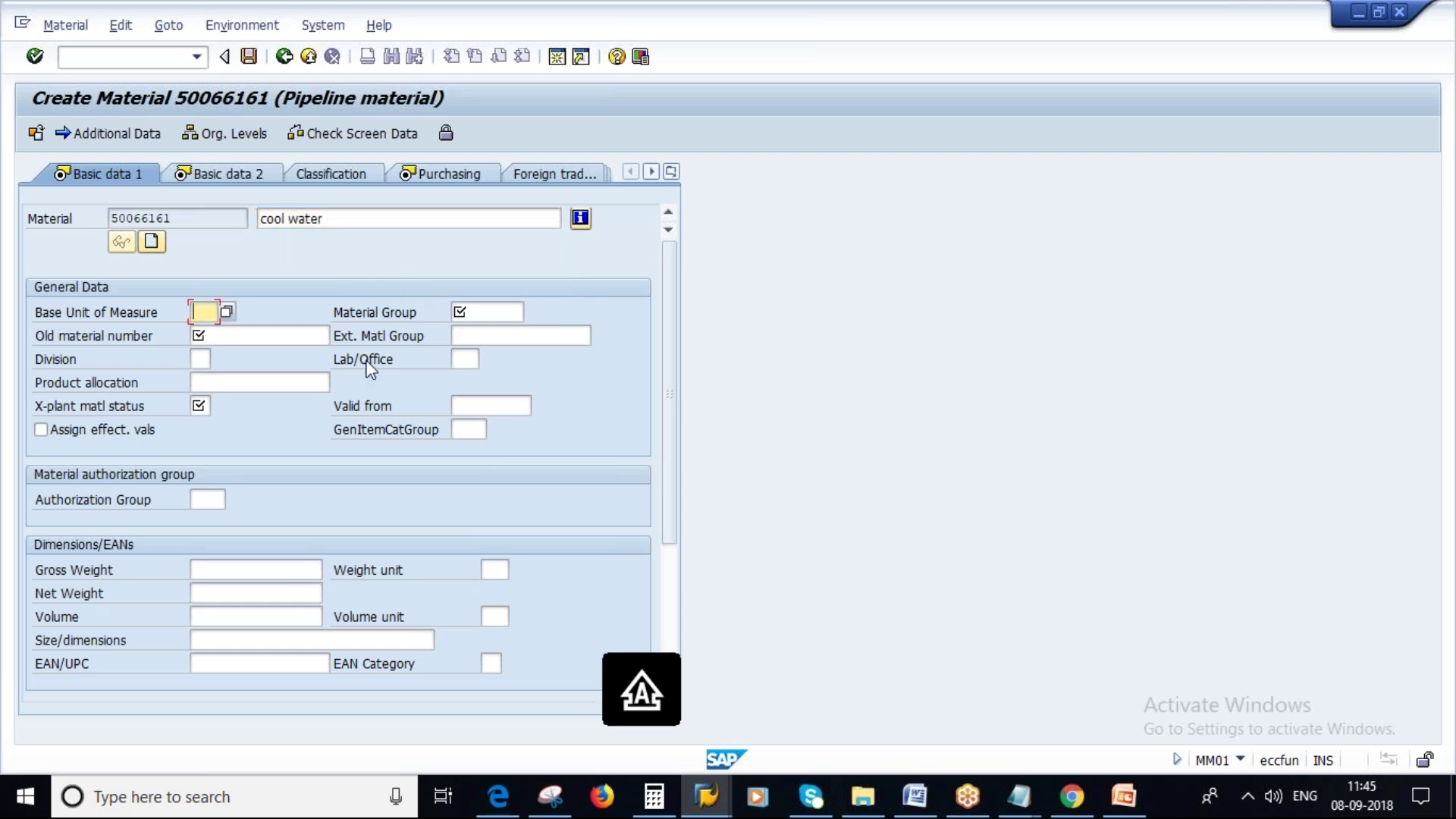
text(L)
key(Tab)
click(485, 334)
Step: Enter the old material number, set the X-plant material status to 40, and proceed to the Purchasing view
click(251, 334)
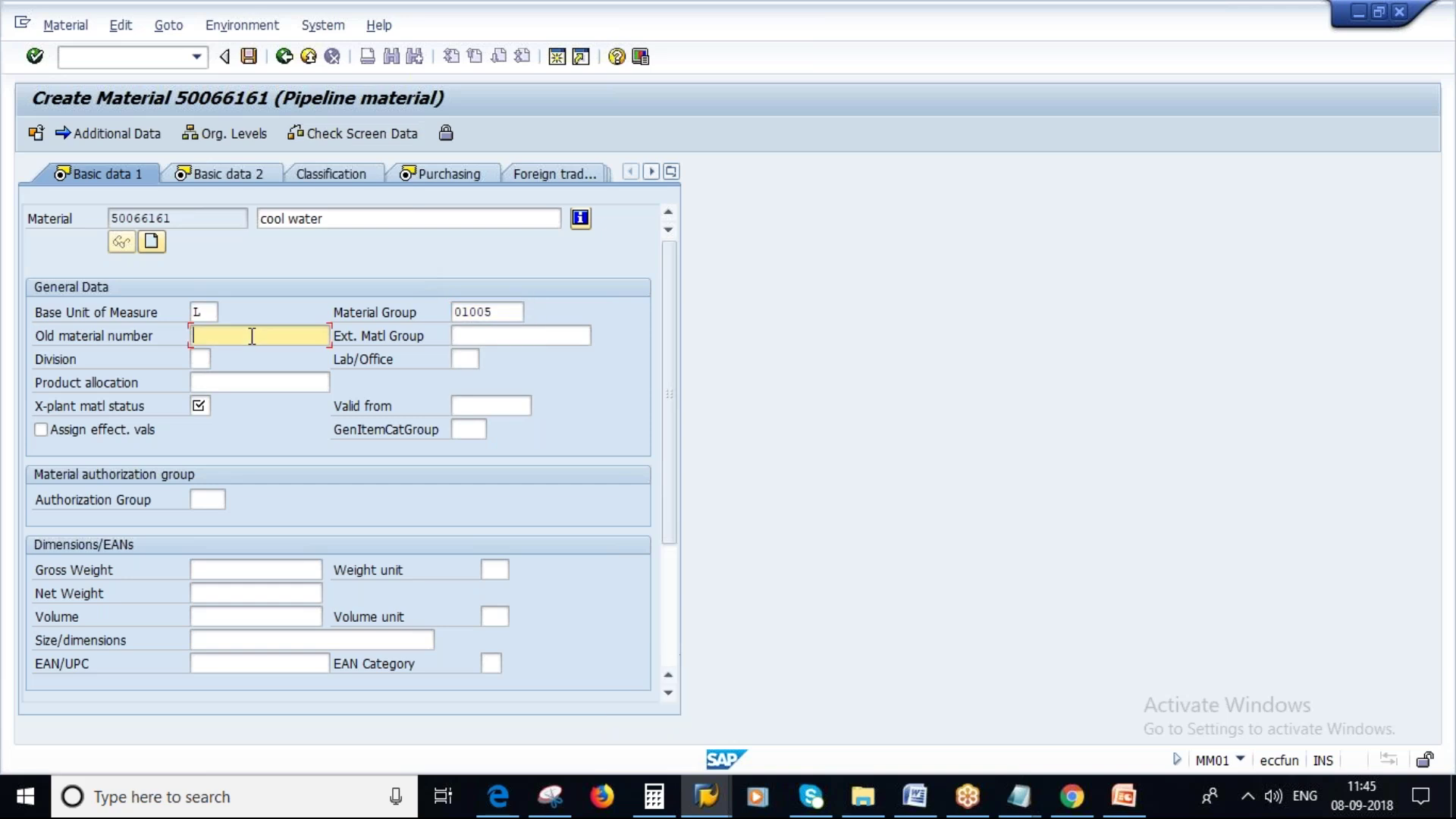
key(Caps_Lock)
text(p)
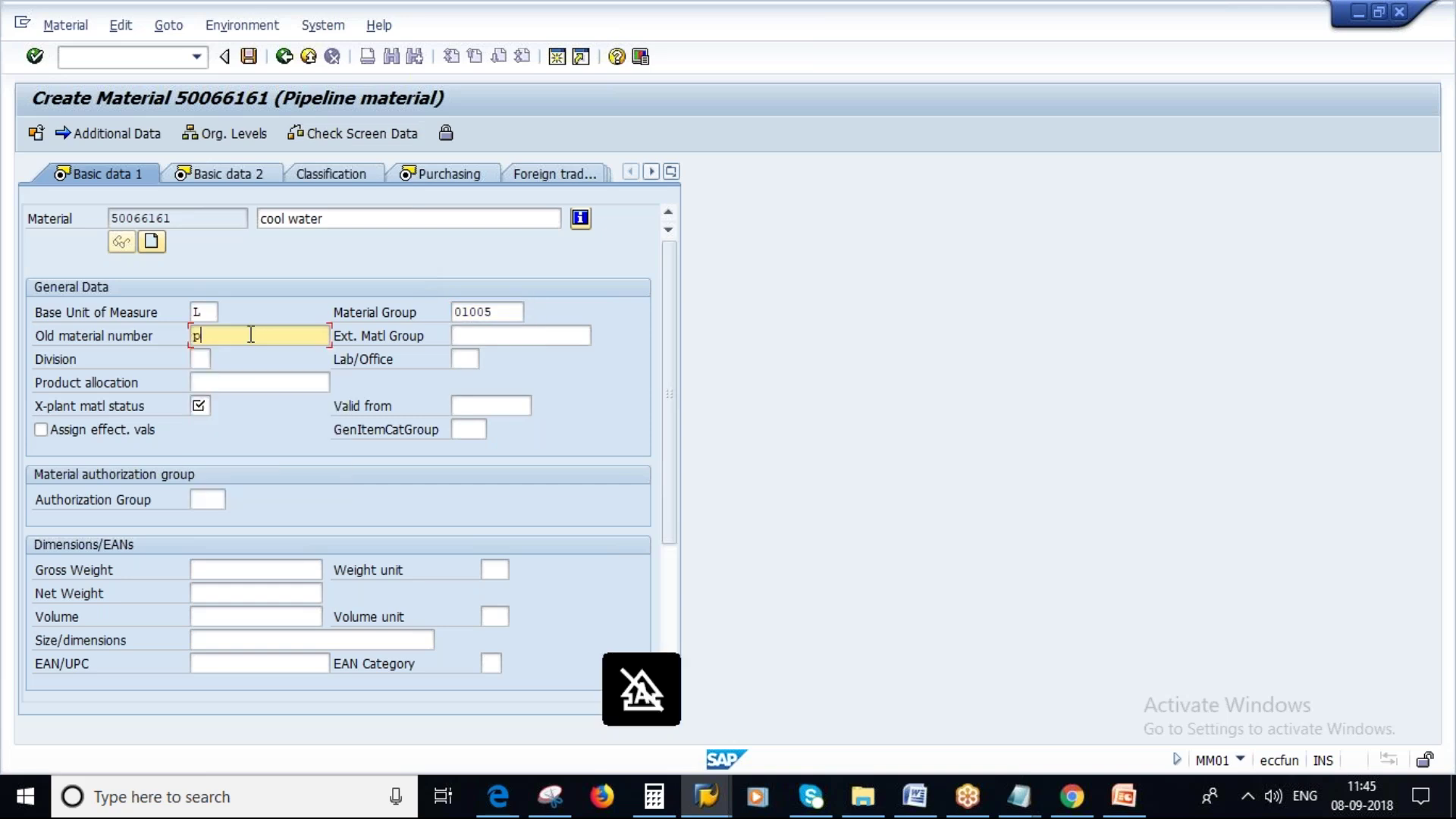
text(oonam123)
click(199, 405)
text(40)
key(Return)
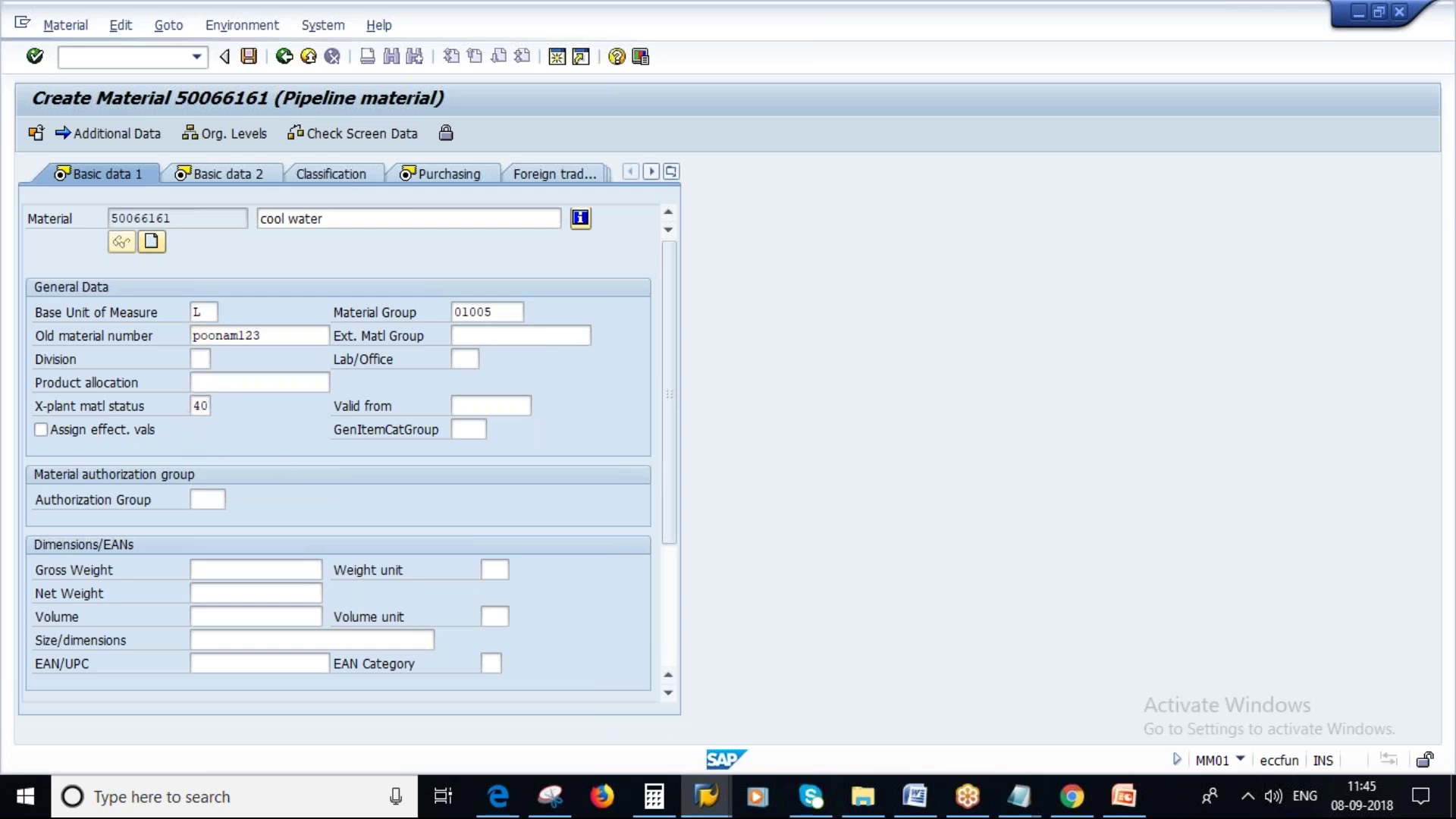
key(Return)
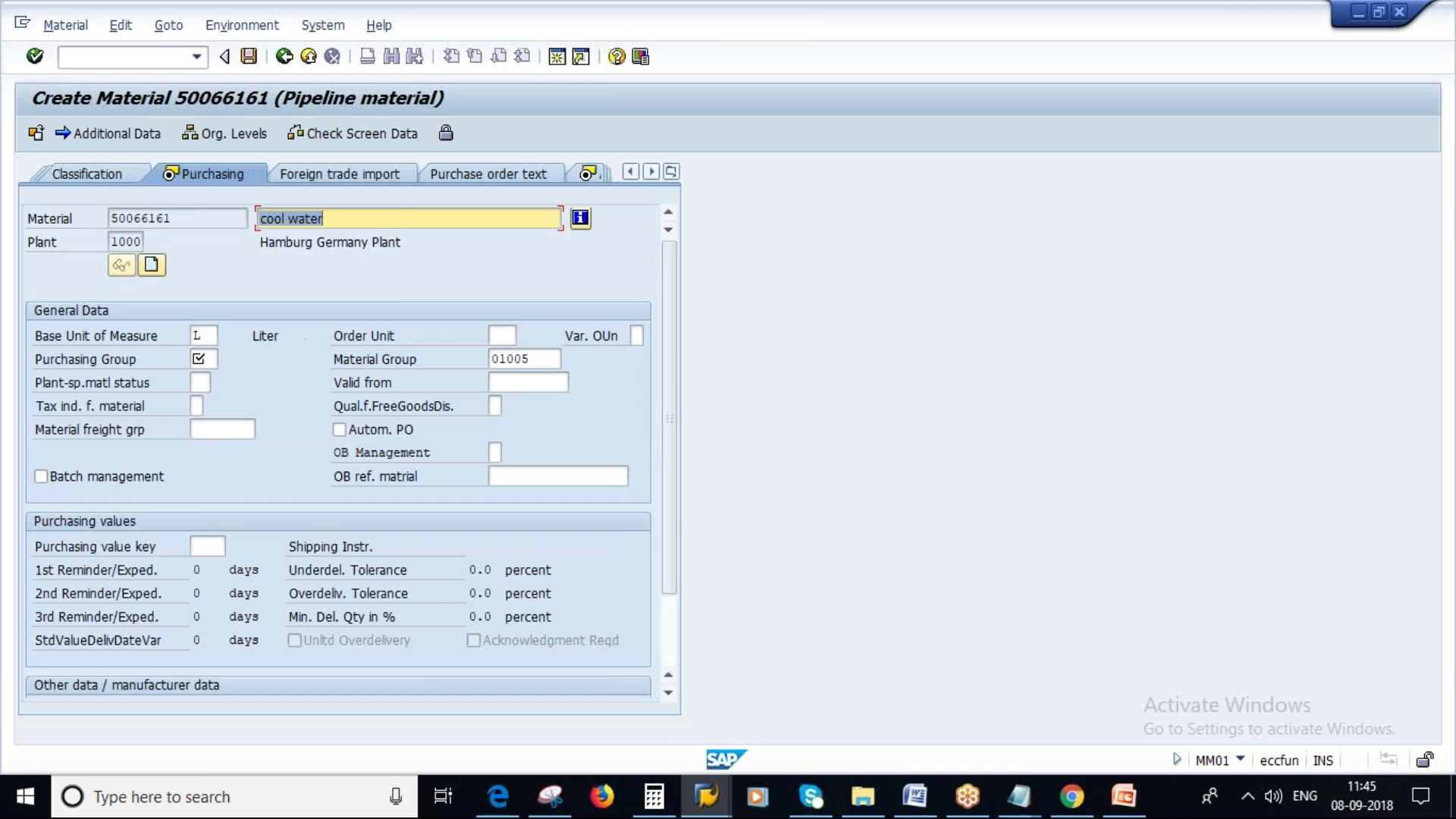
Step: Assign purchasing group 000 to the cool water material in the Purchasing view and proceed to Accounting 1
click(204, 358)
click(205, 377)
key(Return)
Step: Set valuation class 3000 and moving price 4 in the accounting data, and save the cool water material
click(208, 453)
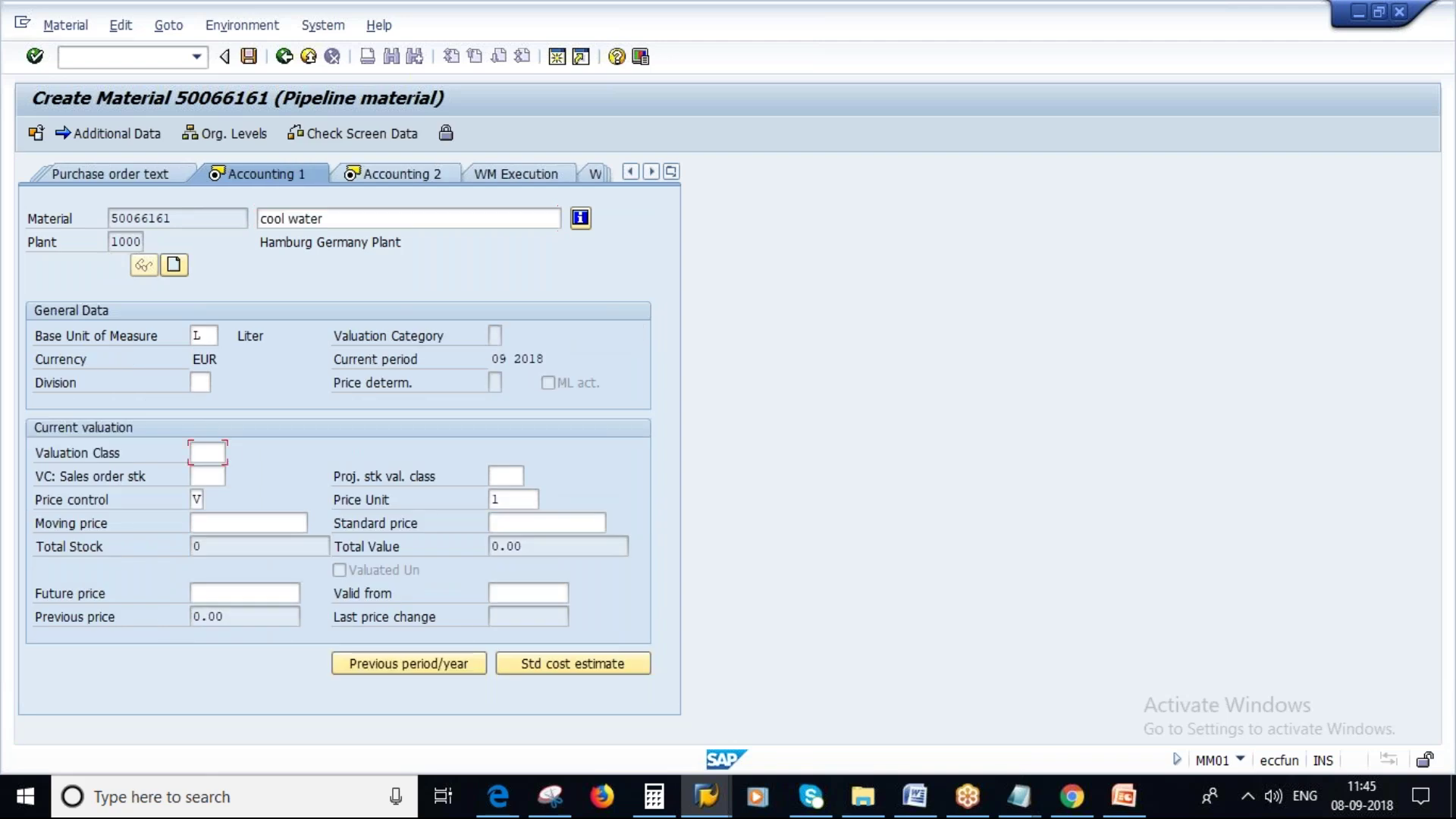
key(F4)
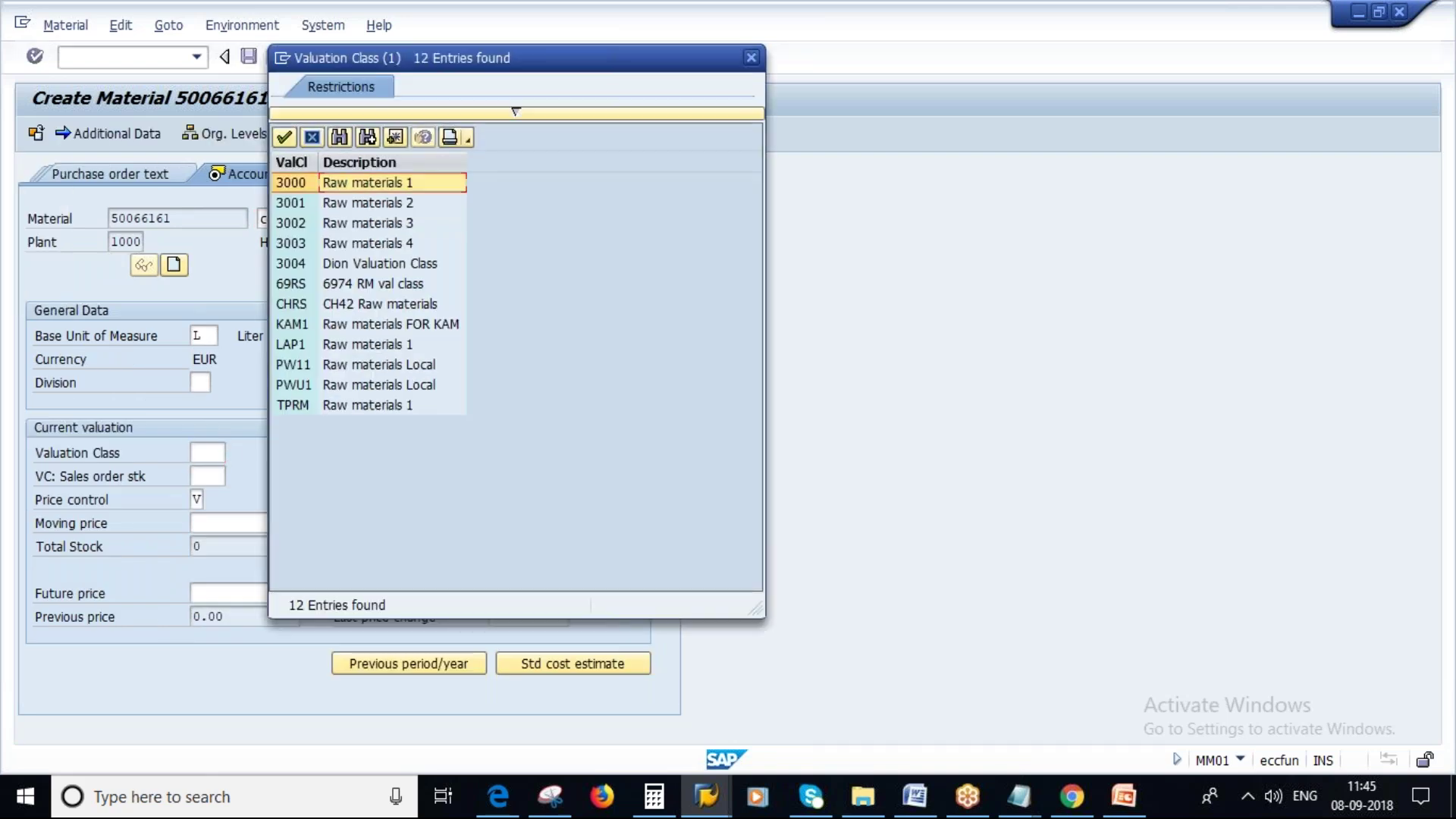
key(Return)
click(301, 523)
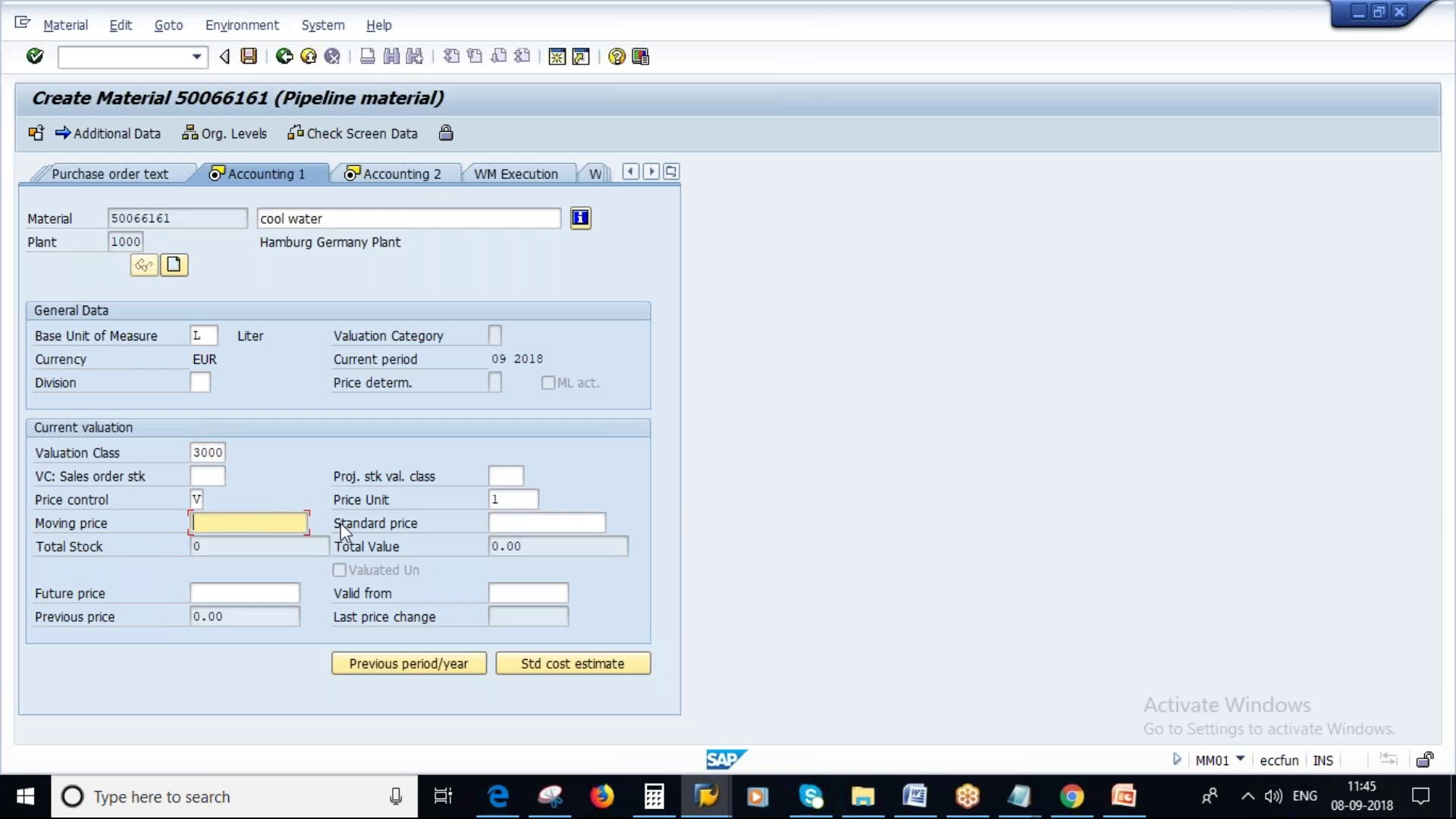
text(4)
key(Return)
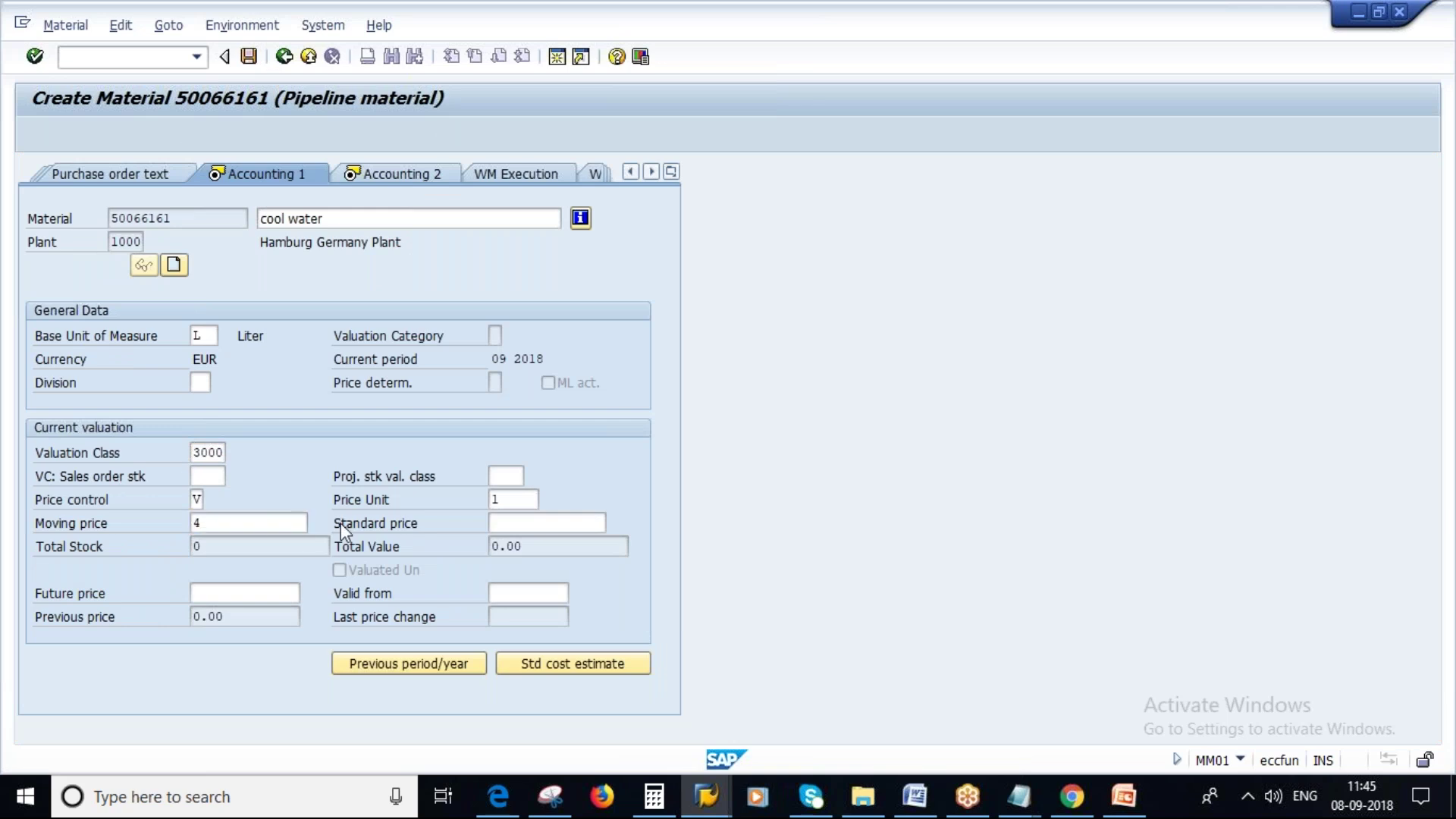
key(Return)
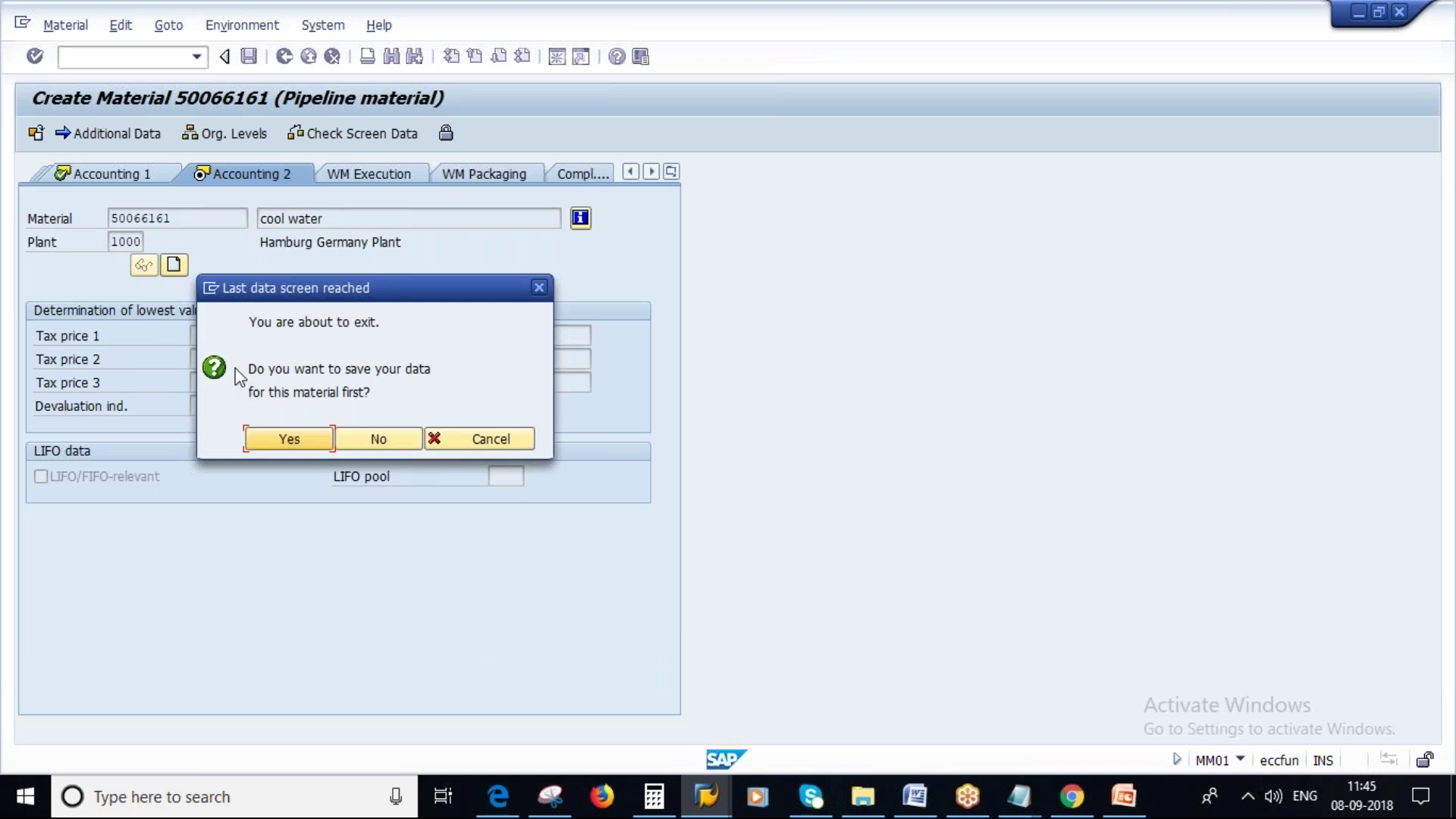
click(288, 438)
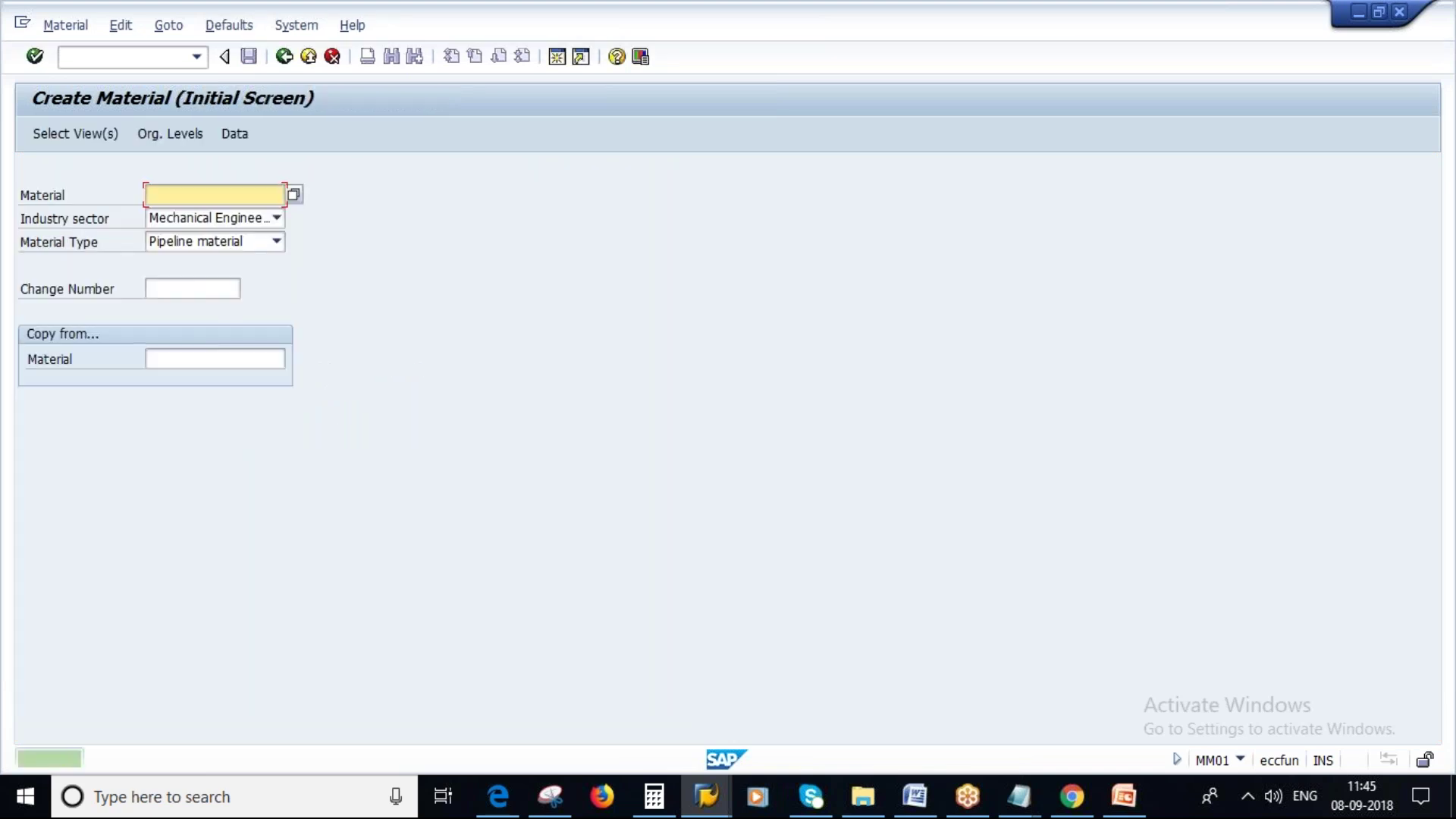
Step: Open the immediate change screen for materials to view the number of the newly created cool water material
click(68, 27)
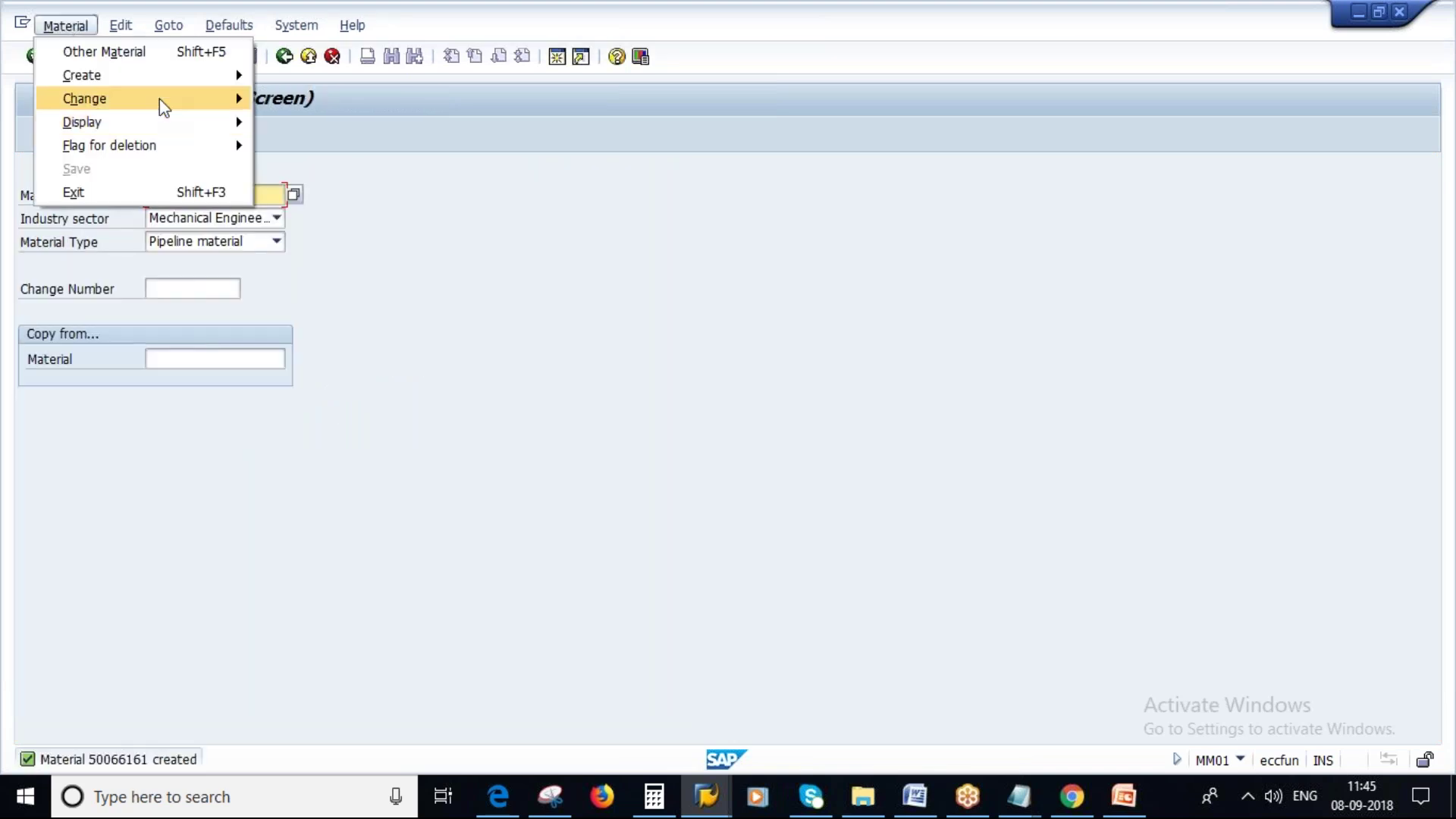
mouse_move(162, 98)
click(303, 98)
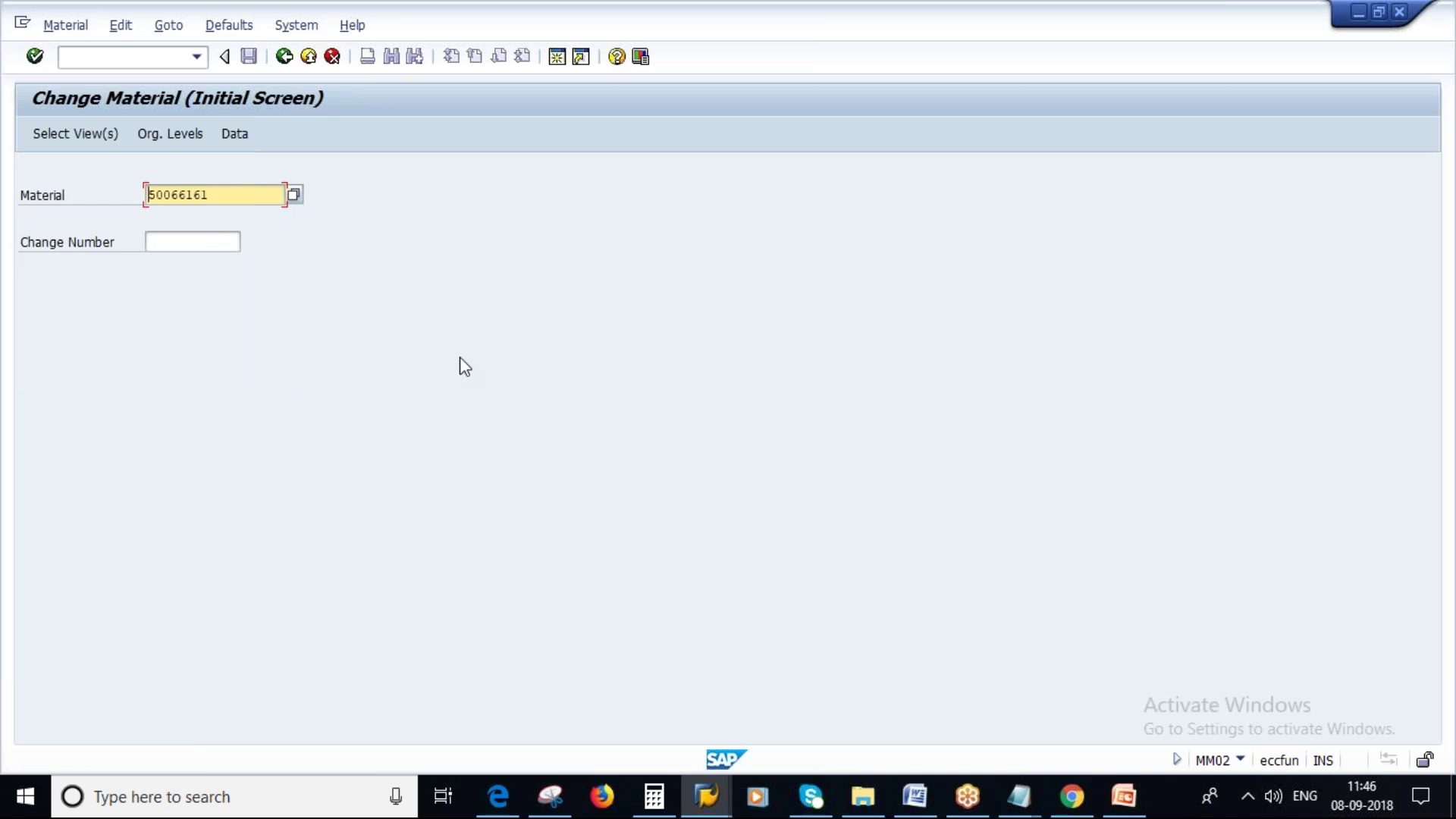
Step: Leave the material change transaction and start ME11 to create a purchasing info record
click(284, 58)
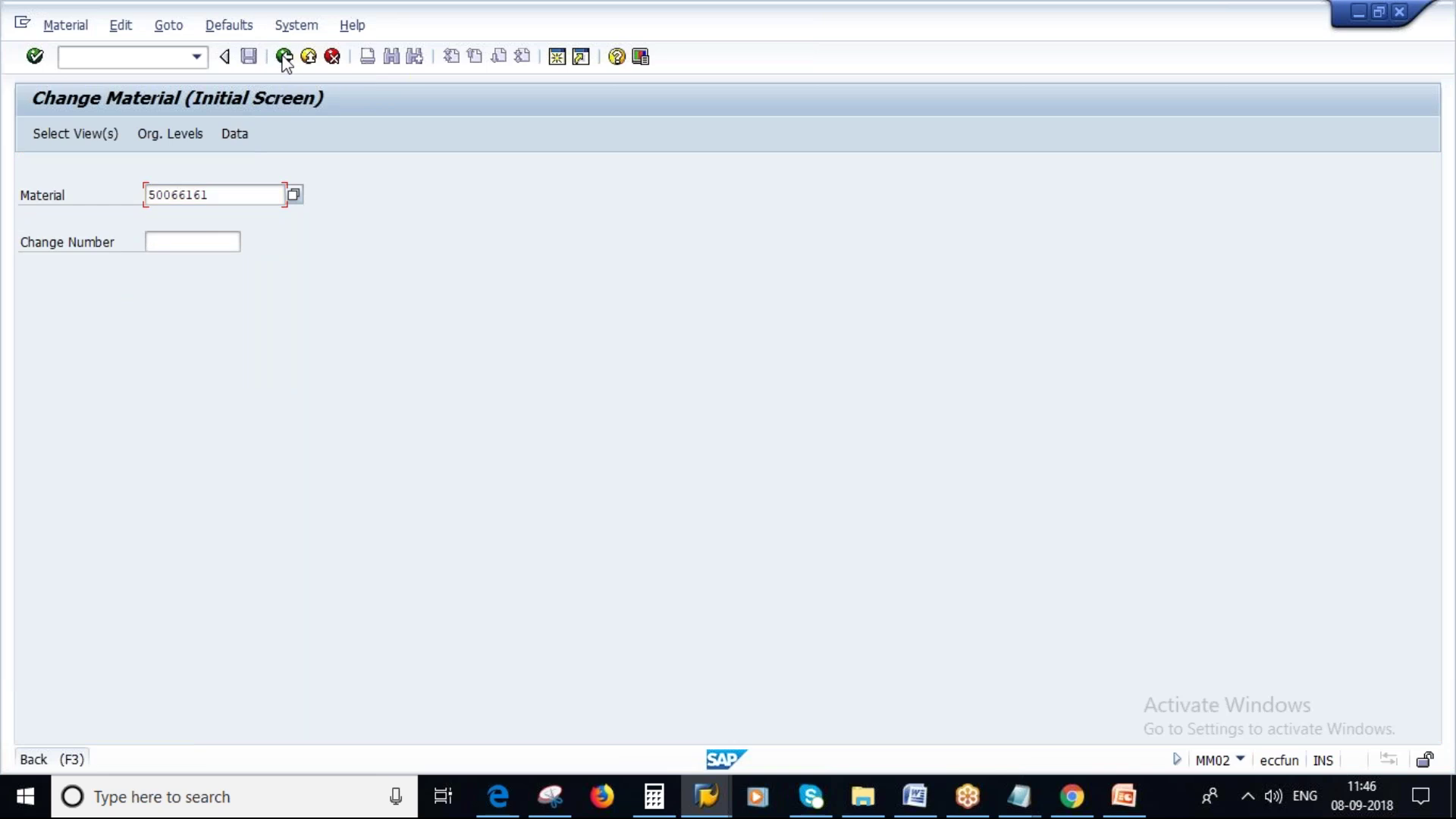
text(me11)
key(Return)
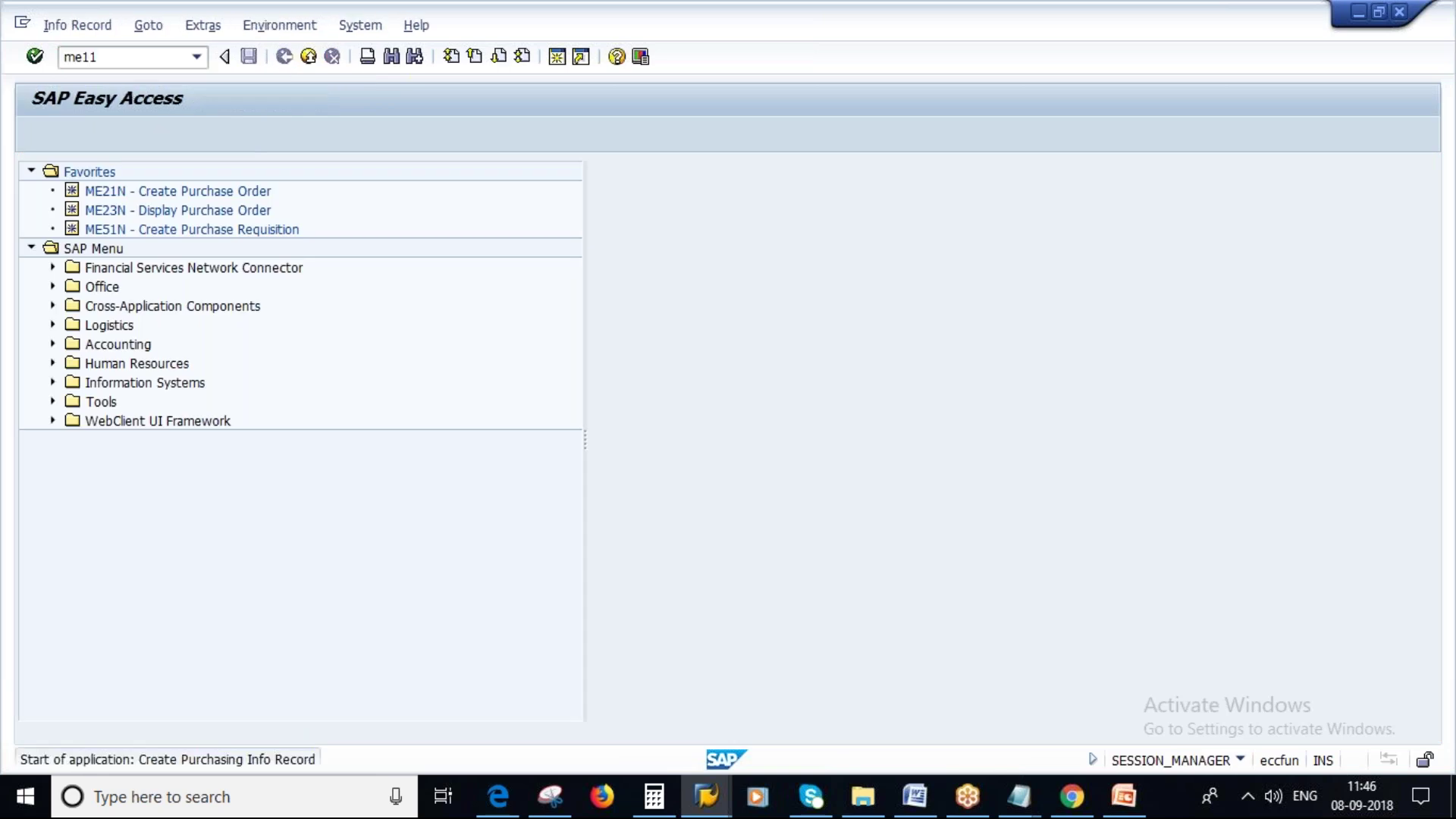
Step: Review the Pipeline Process Flow slide in the 03 Pipe Line Material presentation in PowerPoint, and return to SAP
click(1123, 796)
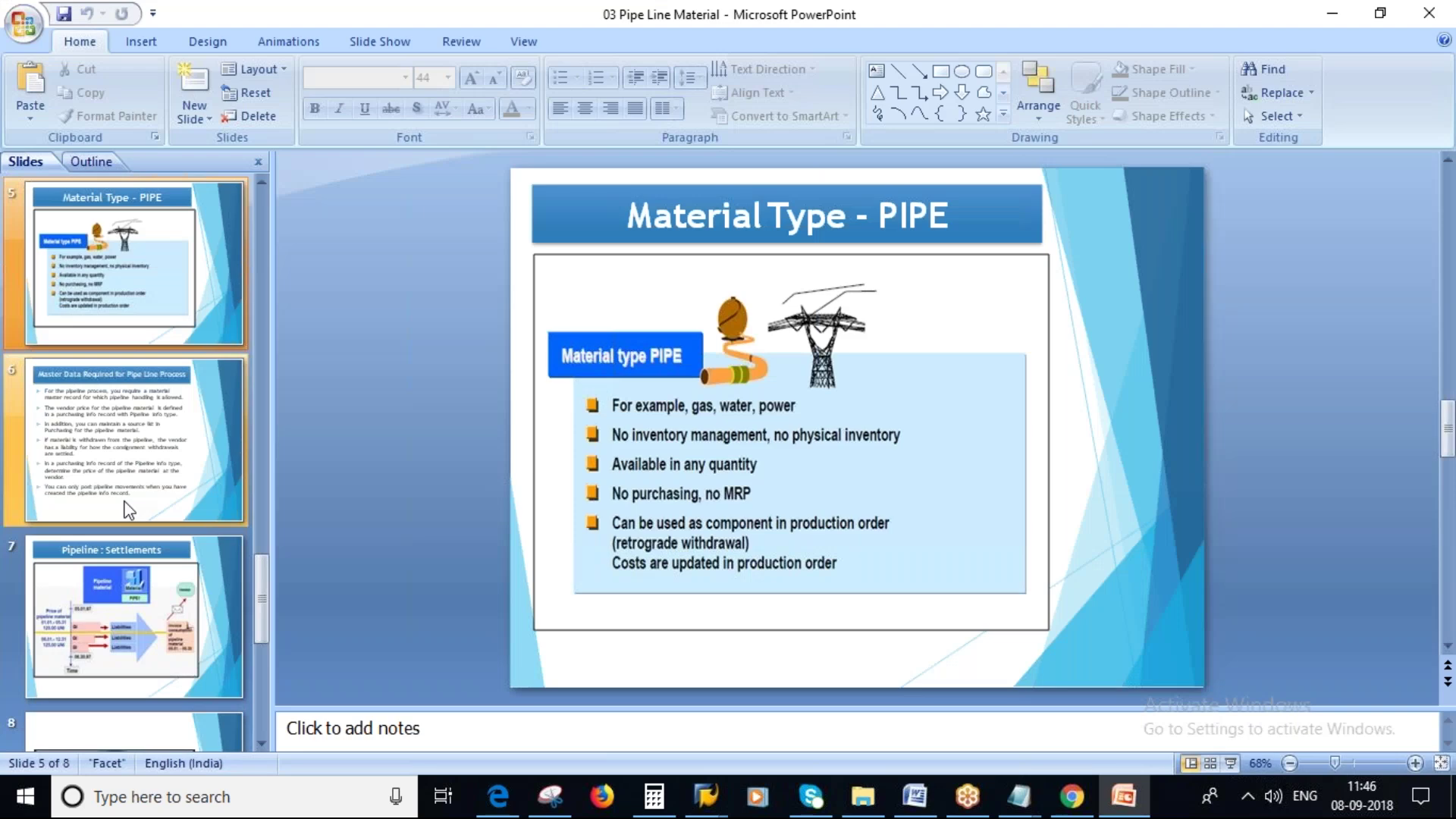
scroll(680, 402, up, 1)
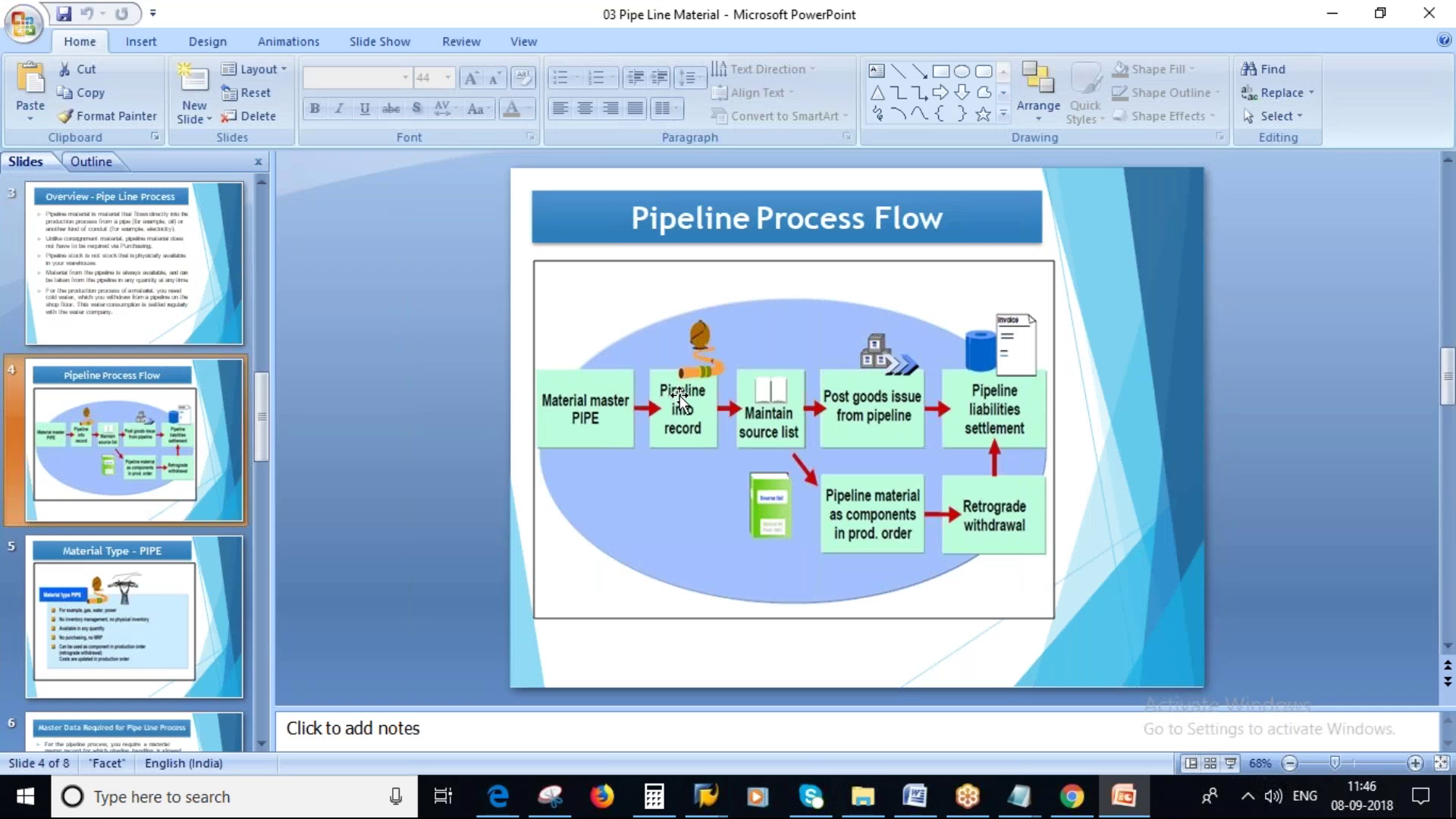
key(alt+Tab)
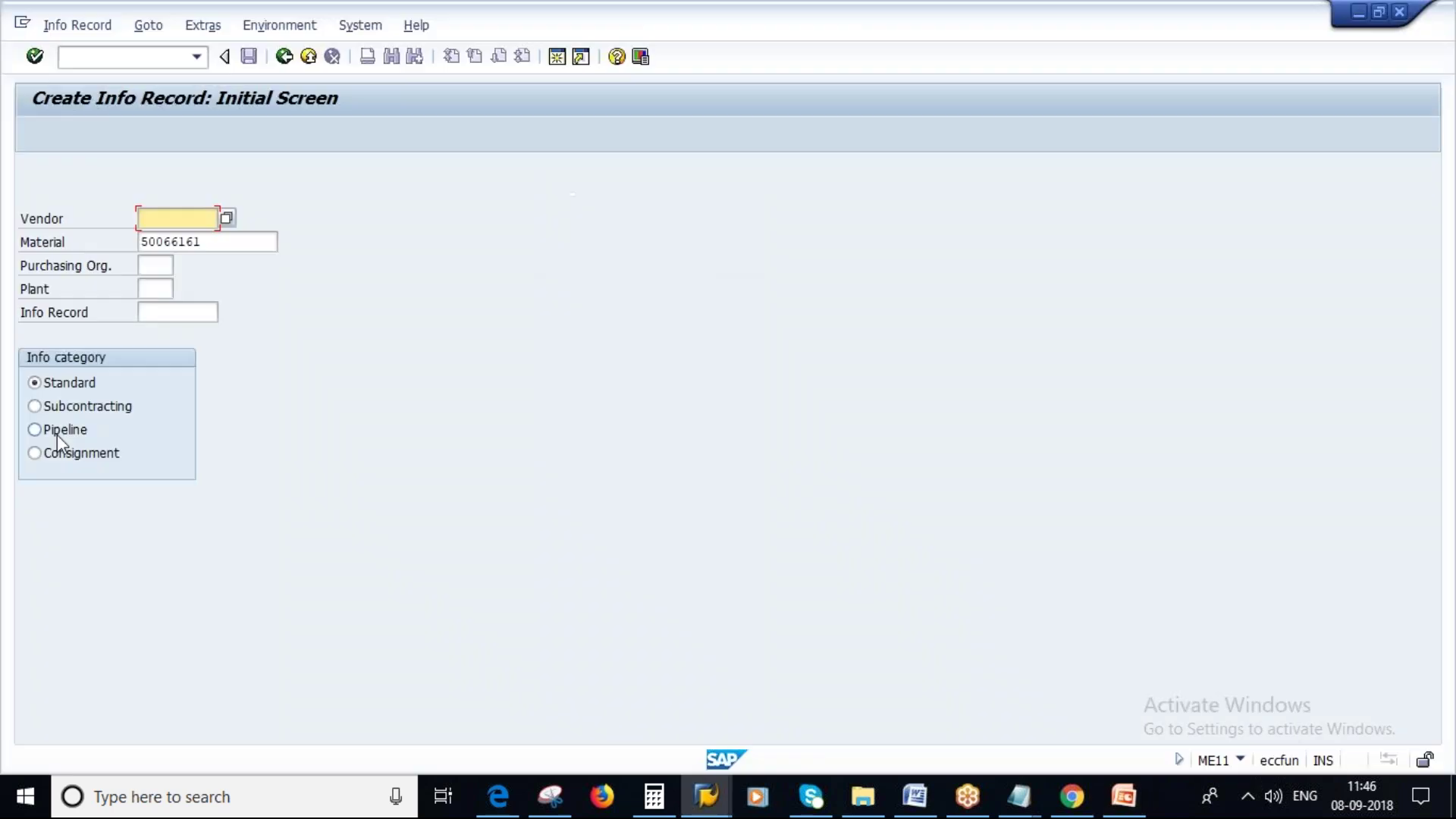
Step: Create a Pipeline category info record for cool water with vendor Plus Chemicals Pvt.Ltd, purchasing organization 1000 and plant 1000, and proceed to its general data
click(58, 430)
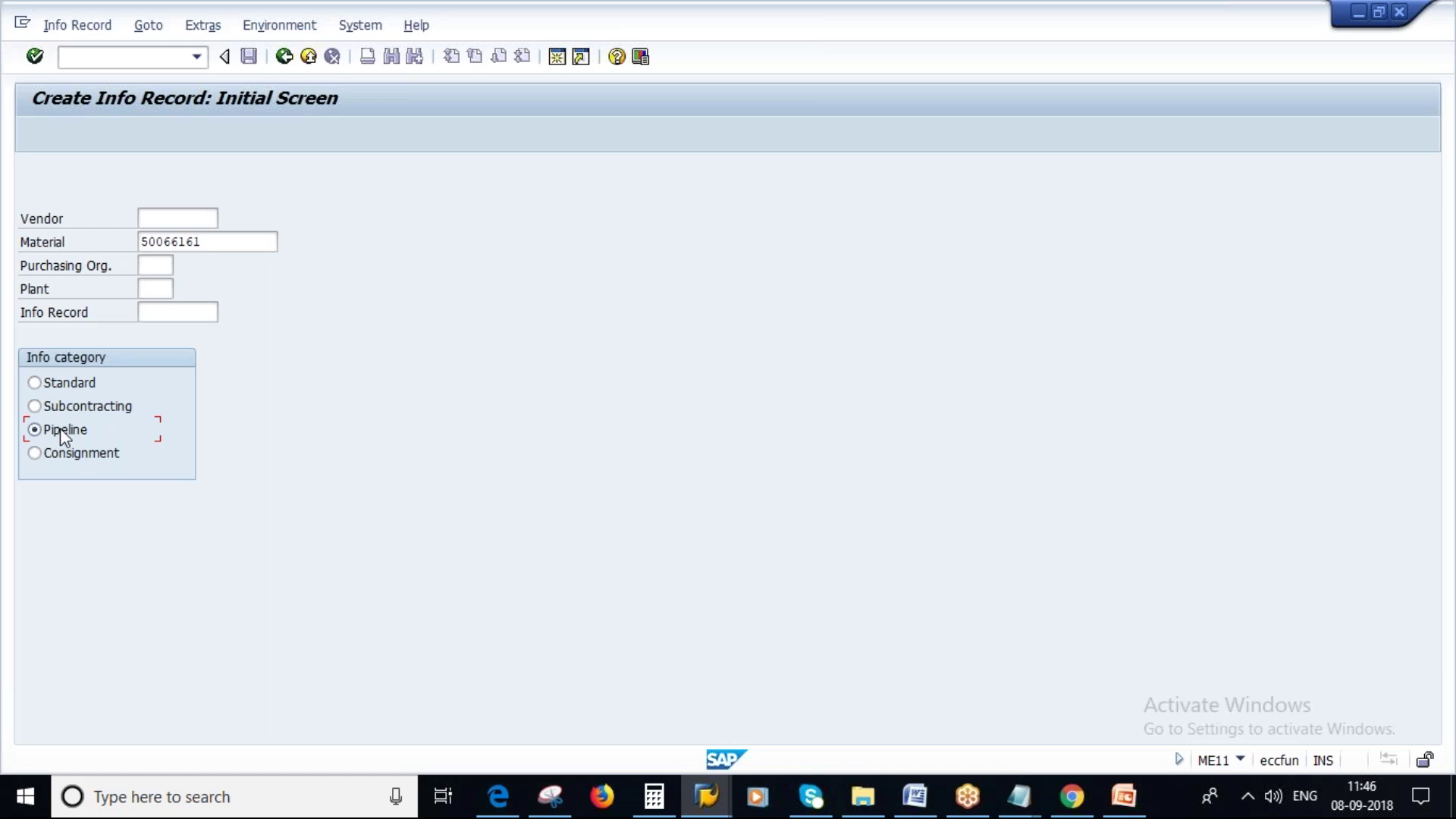
click(160, 222)
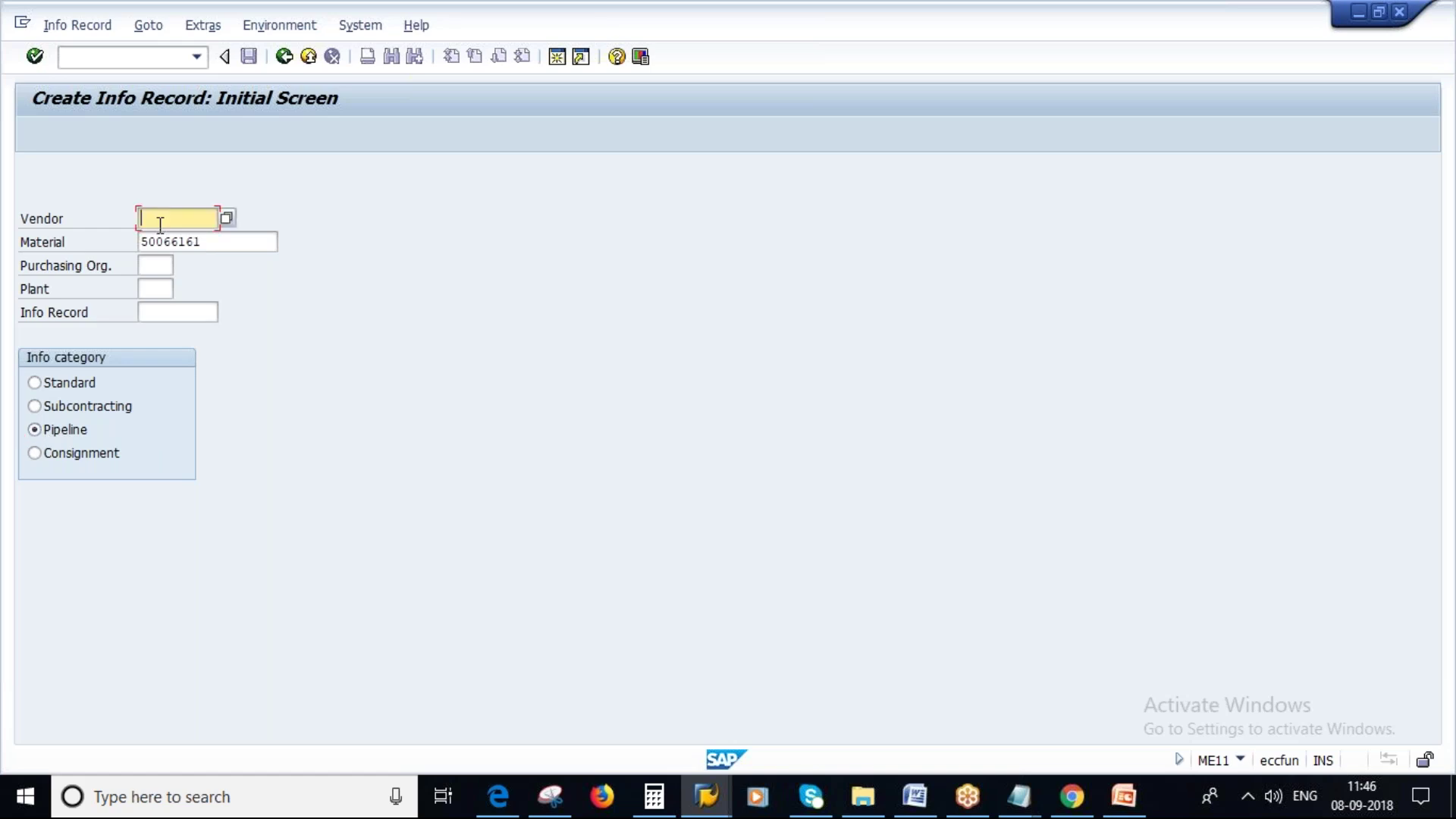
key(Return)
key(Tab)
key(End)
click(152, 267)
click(151, 285)
click(149, 288)
click(148, 304)
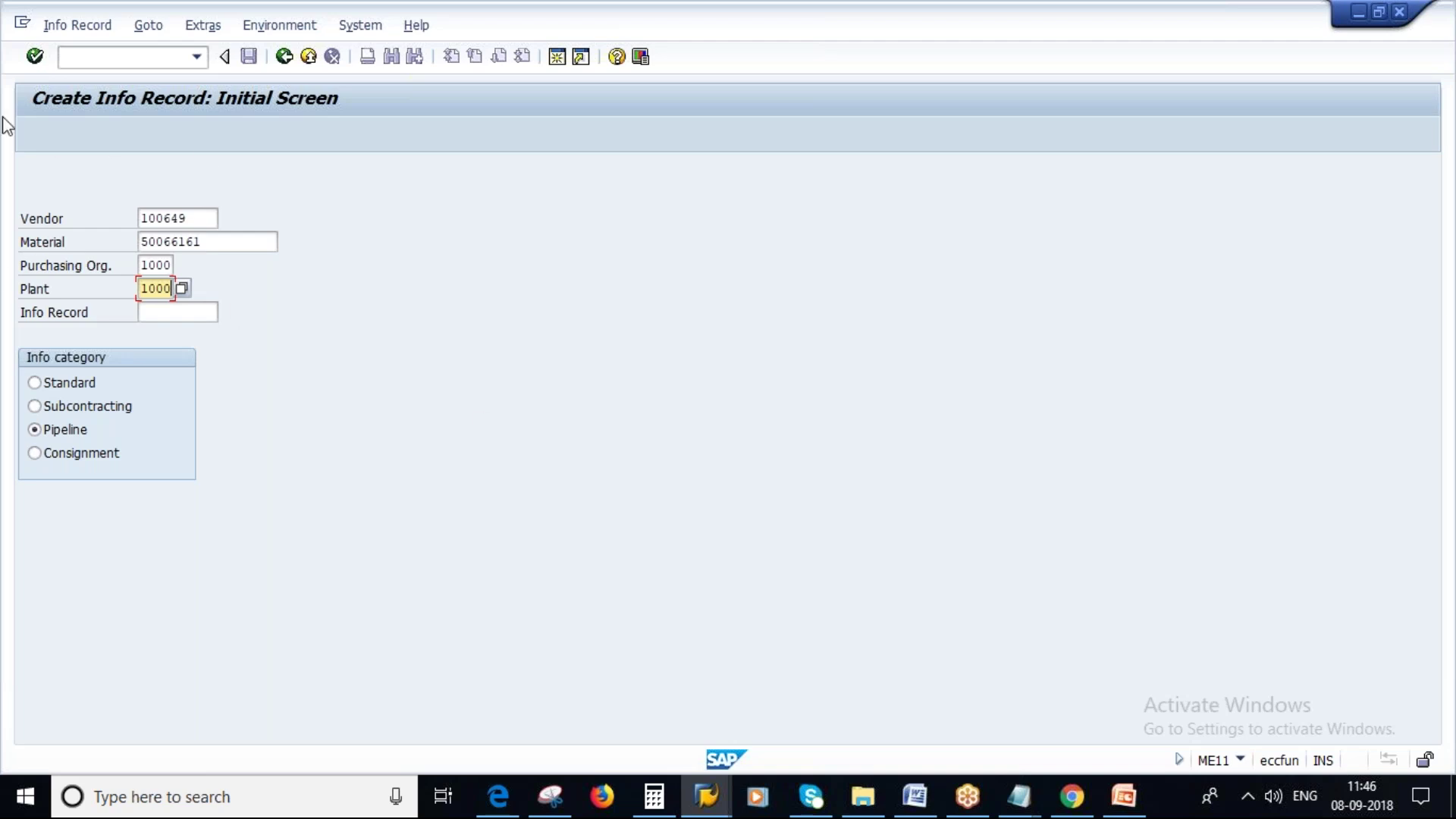
click(35, 58)
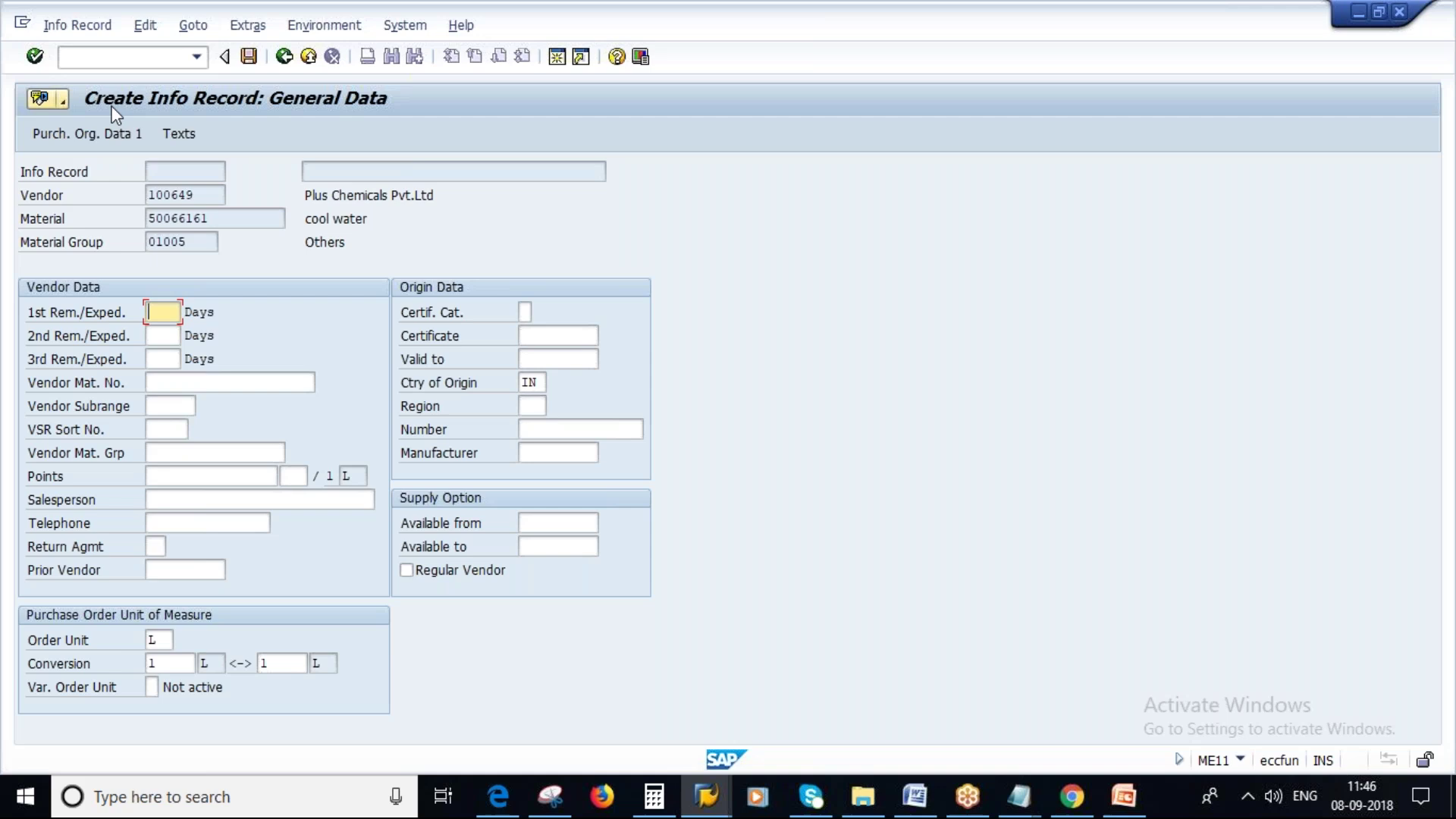
Step: In the info record's purchasing organization data, set the planned delivery time to 4 days and the net price to 10 INR per L, and check the conditions
click(87, 133)
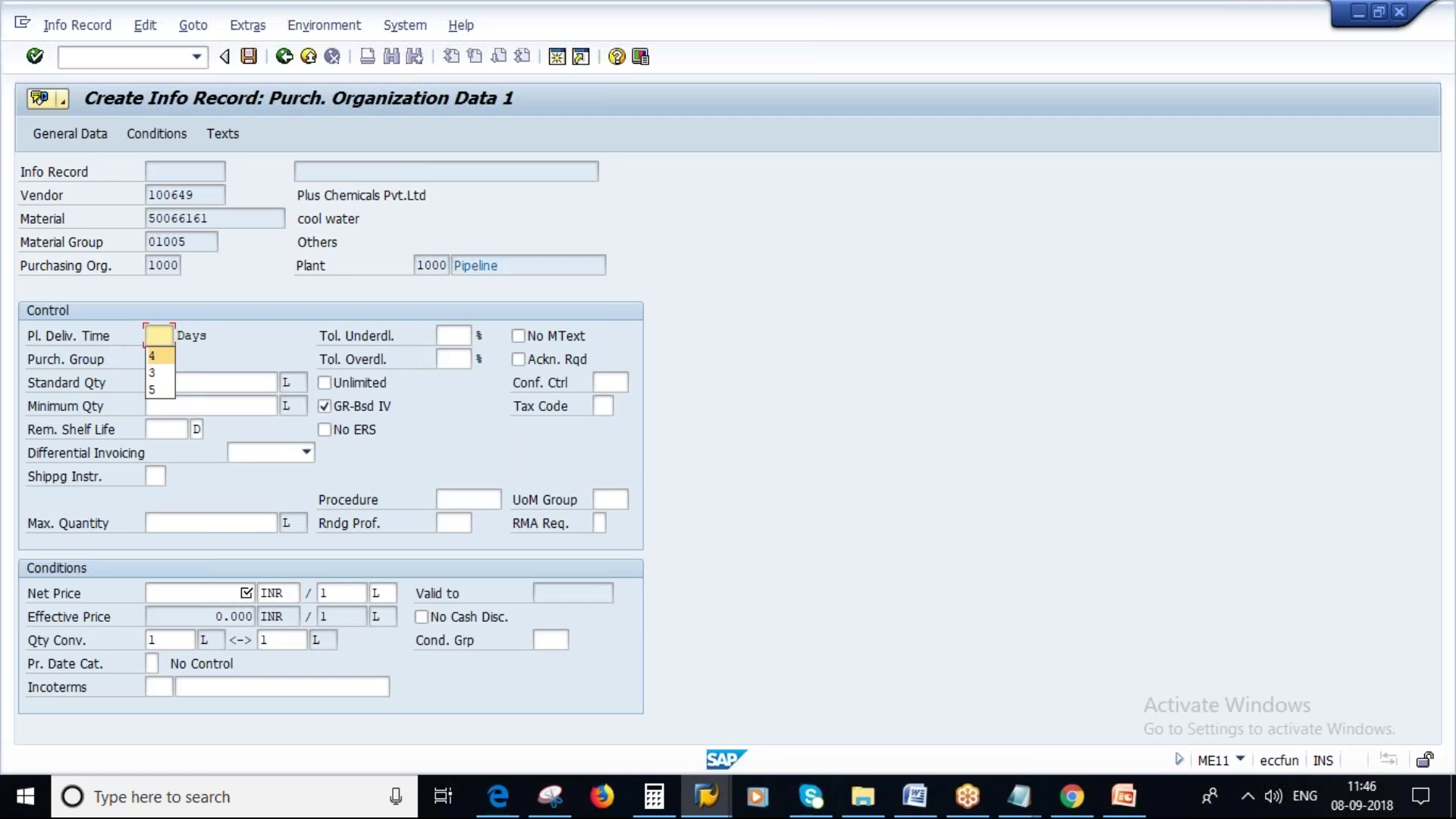
key(Return)
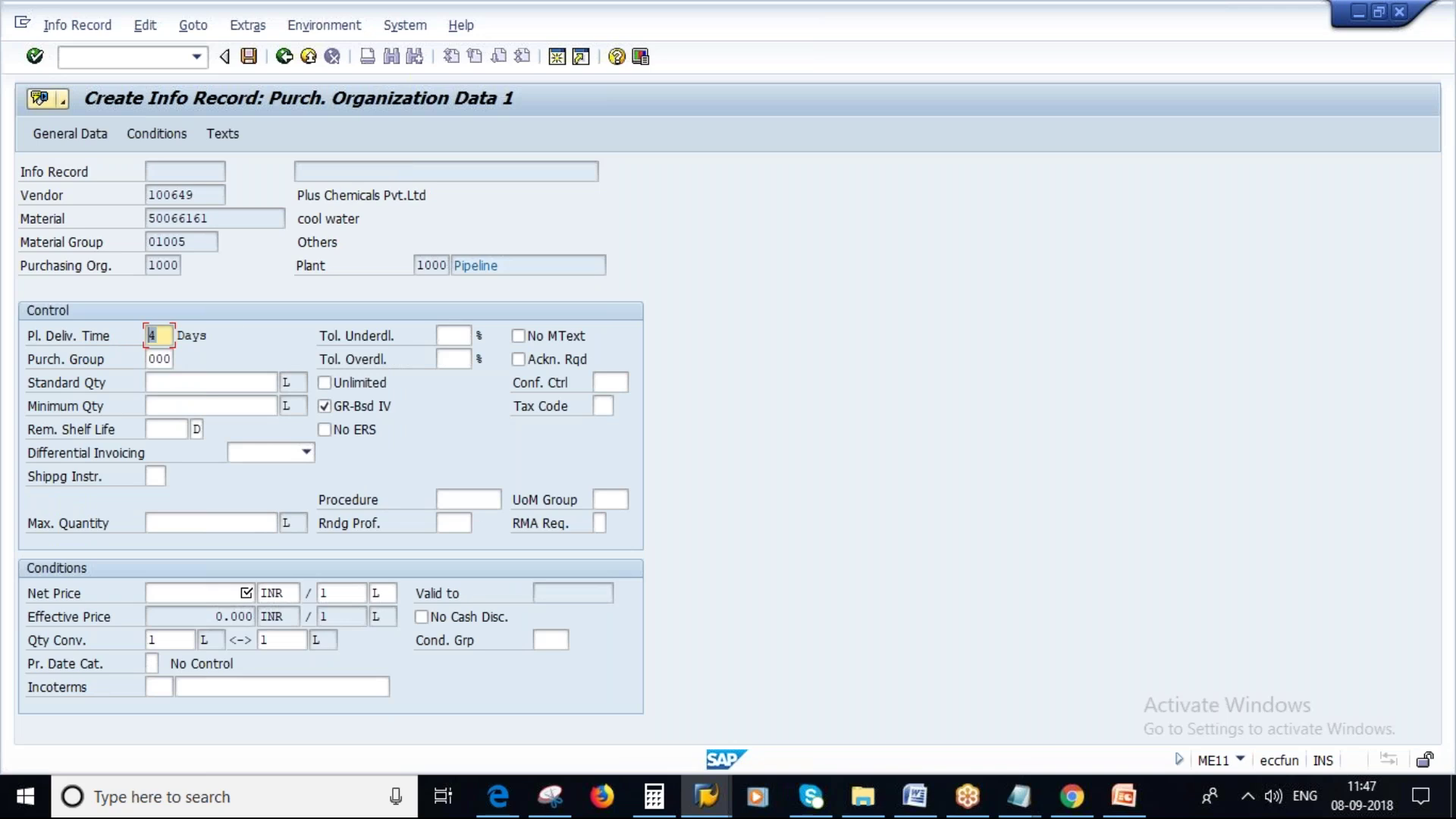
click(228, 600)
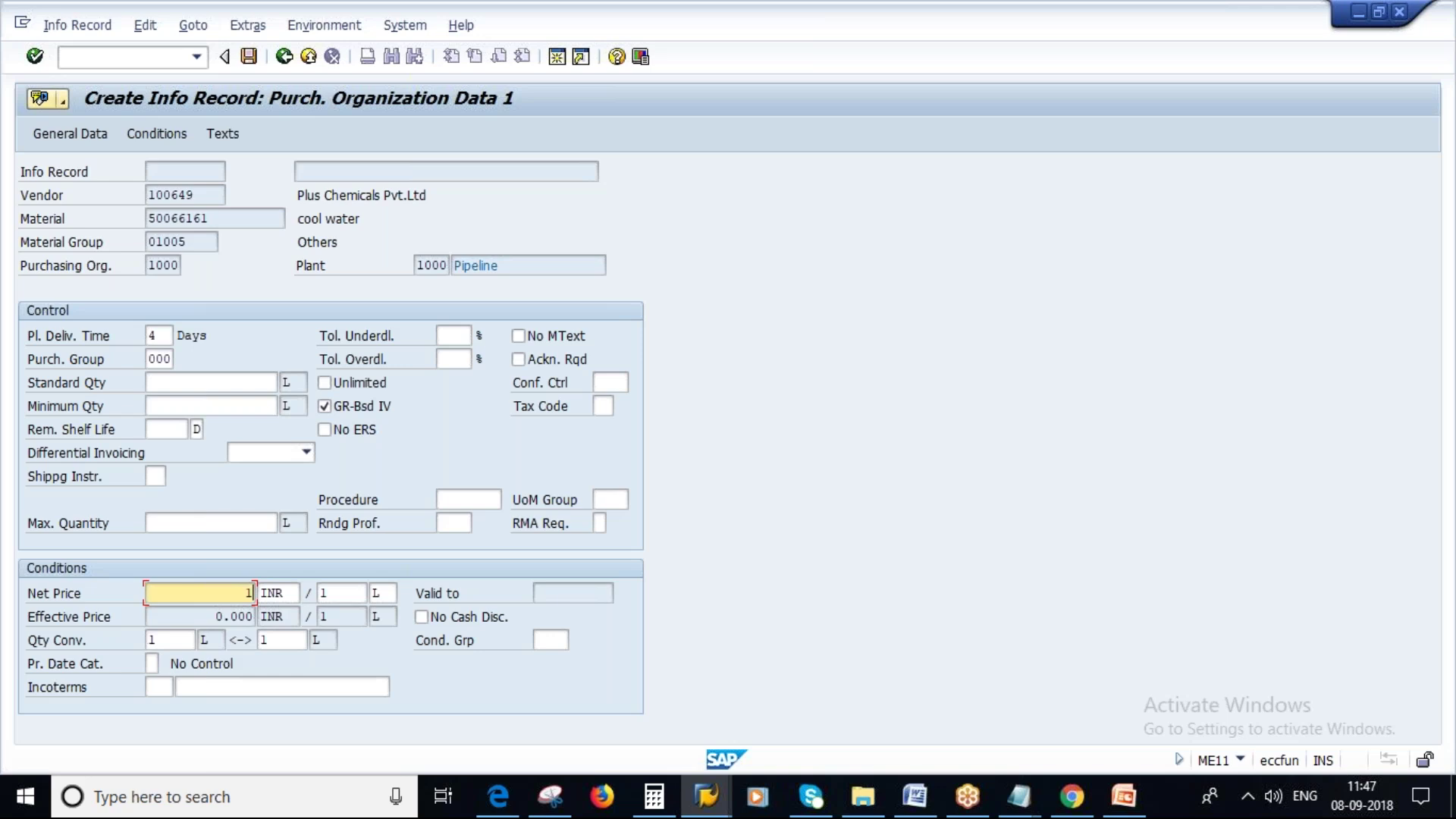
text(0)
key(Return)
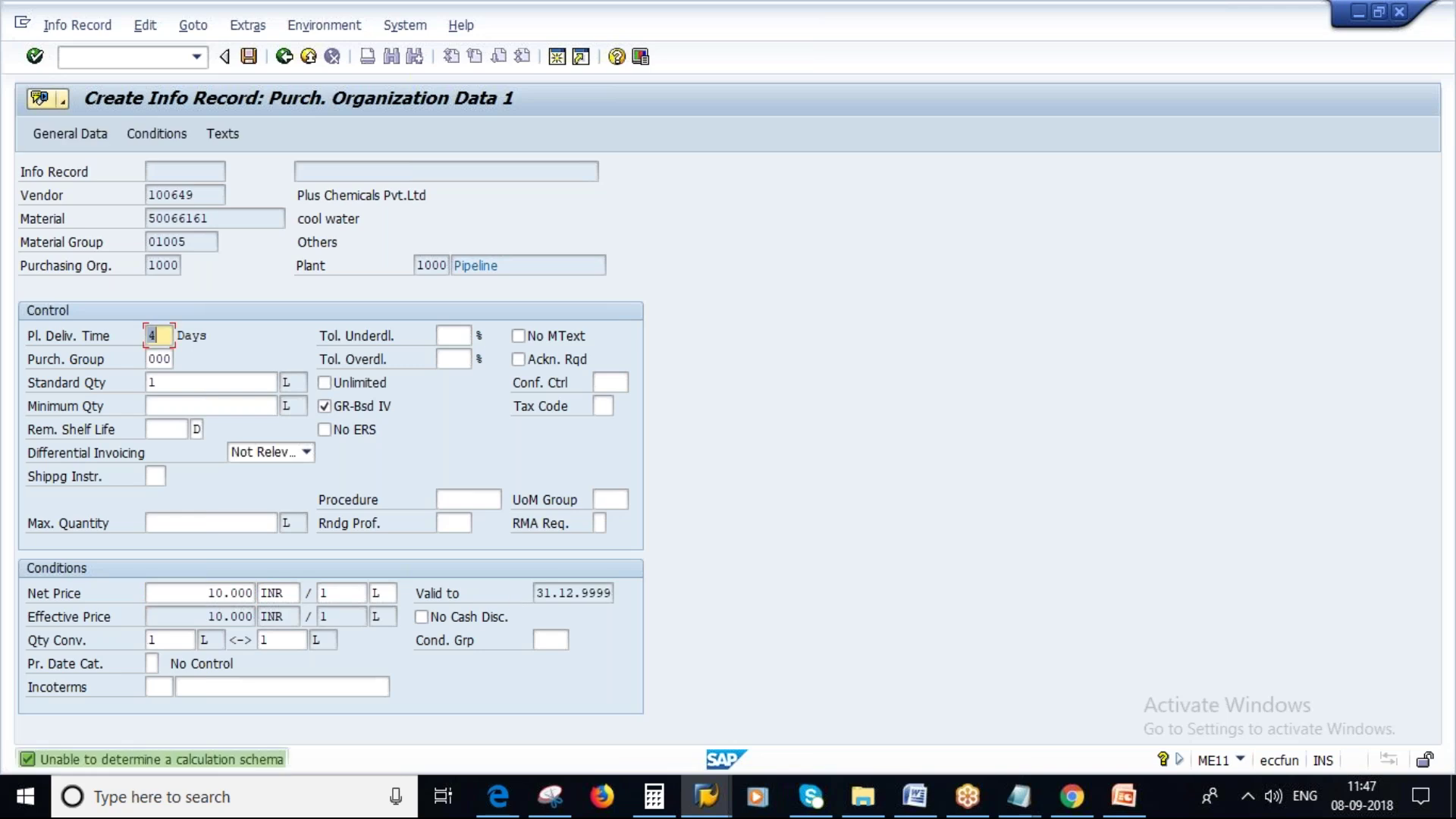
key(Return)
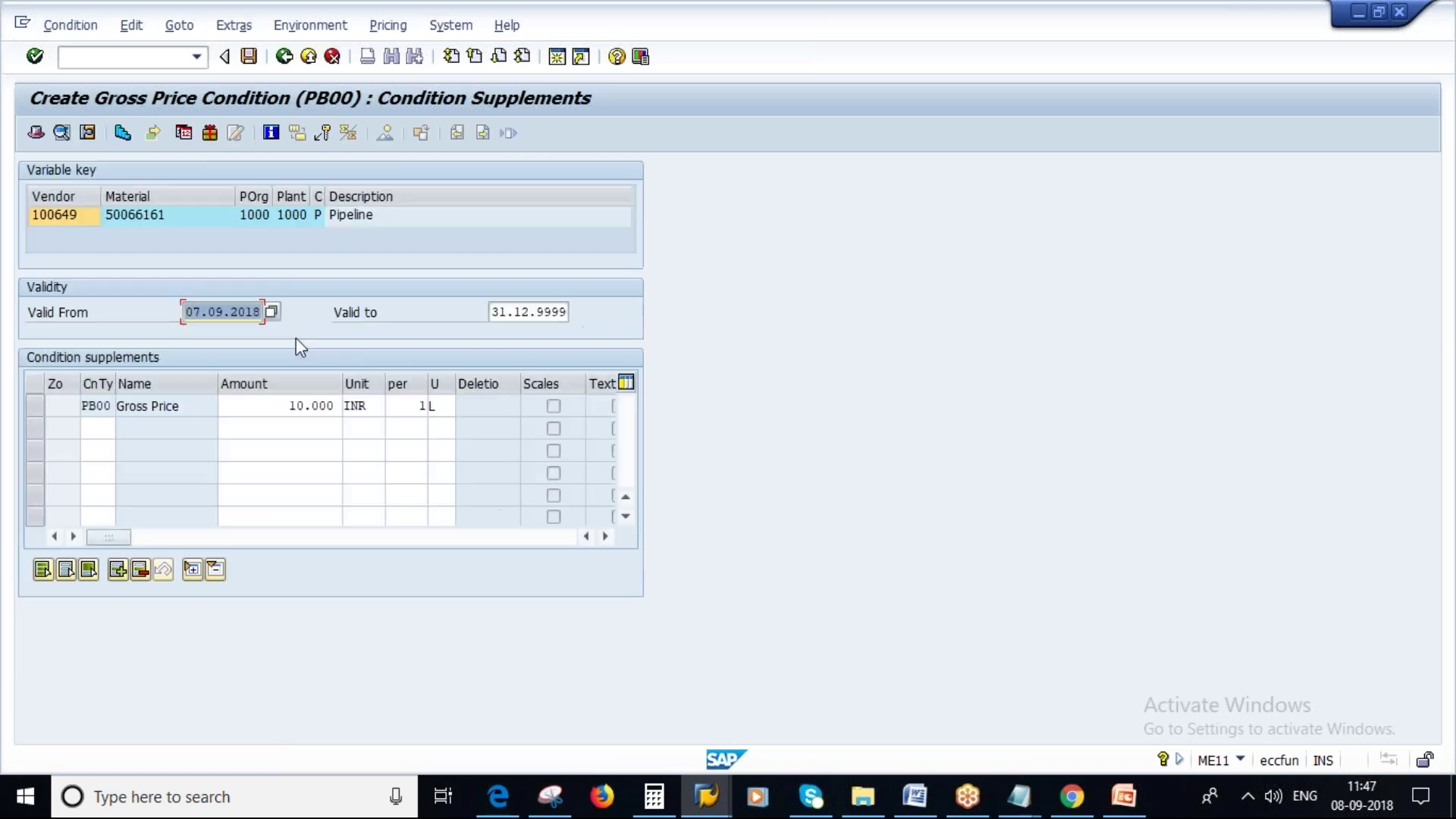
click(285, 57)
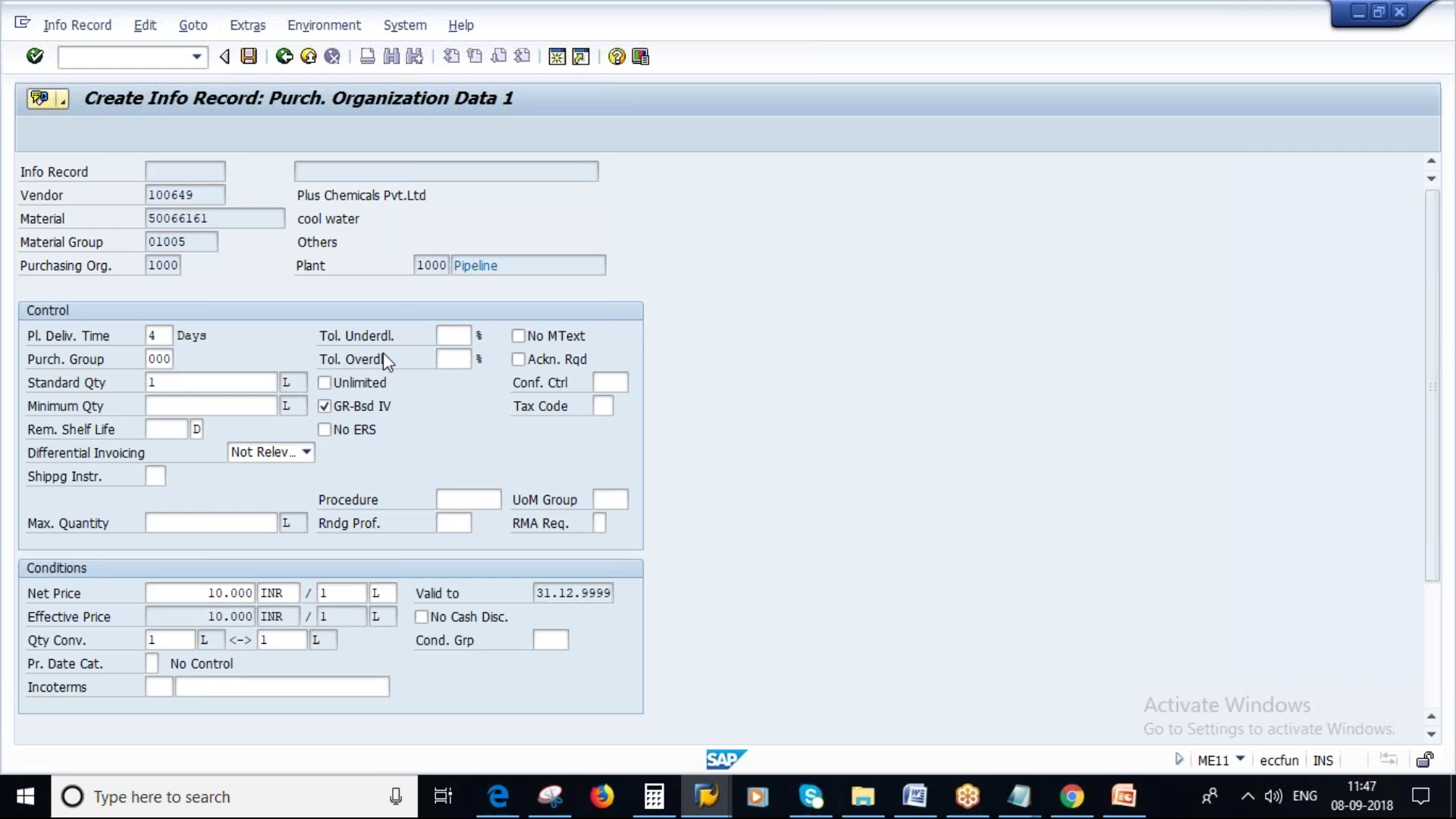
Step: Save the pipeline info record and copy the cool water material number from the initial screen
click(245, 61)
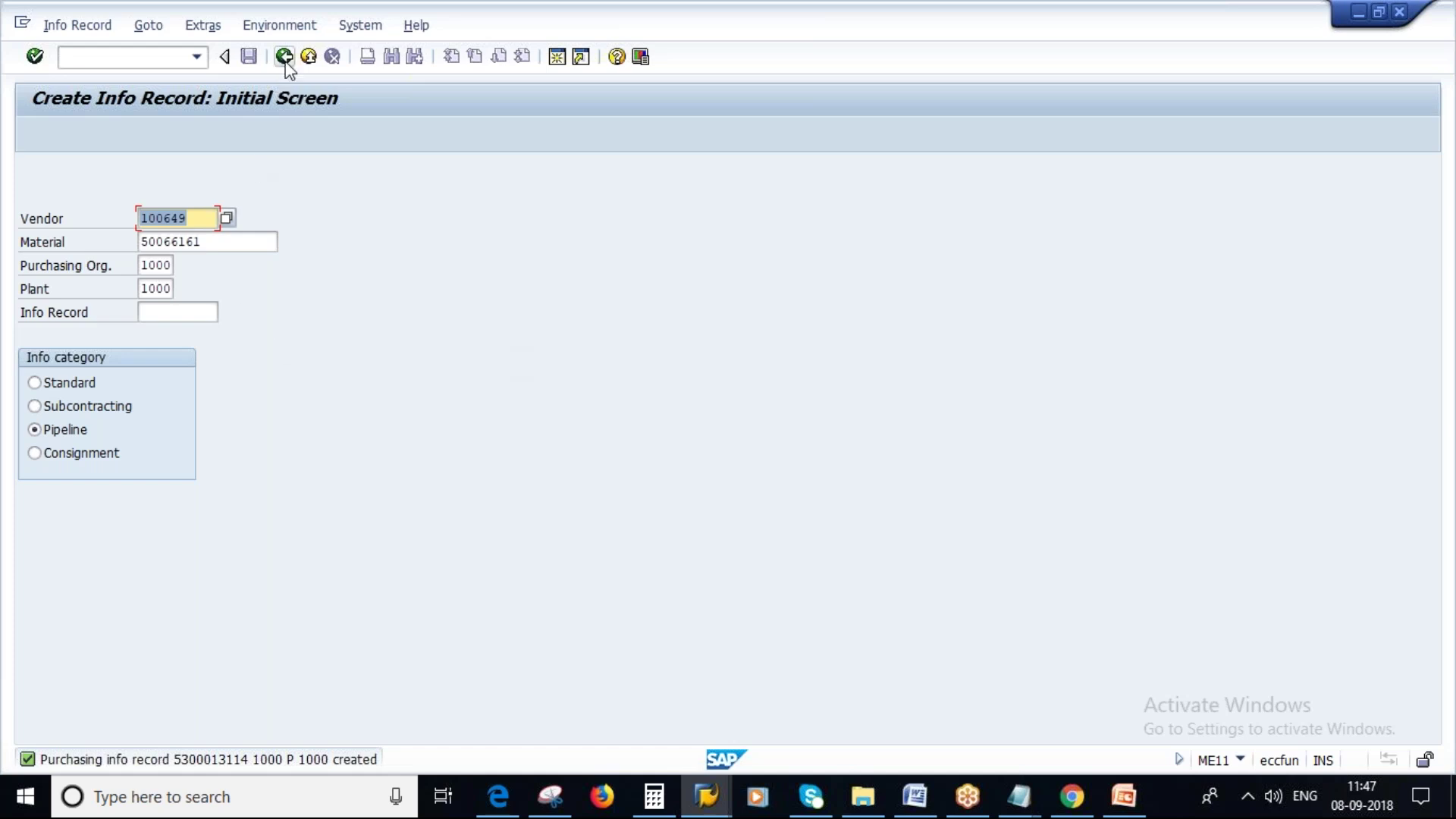
drag(213, 238, 108, 239)
key(ctrl+c)
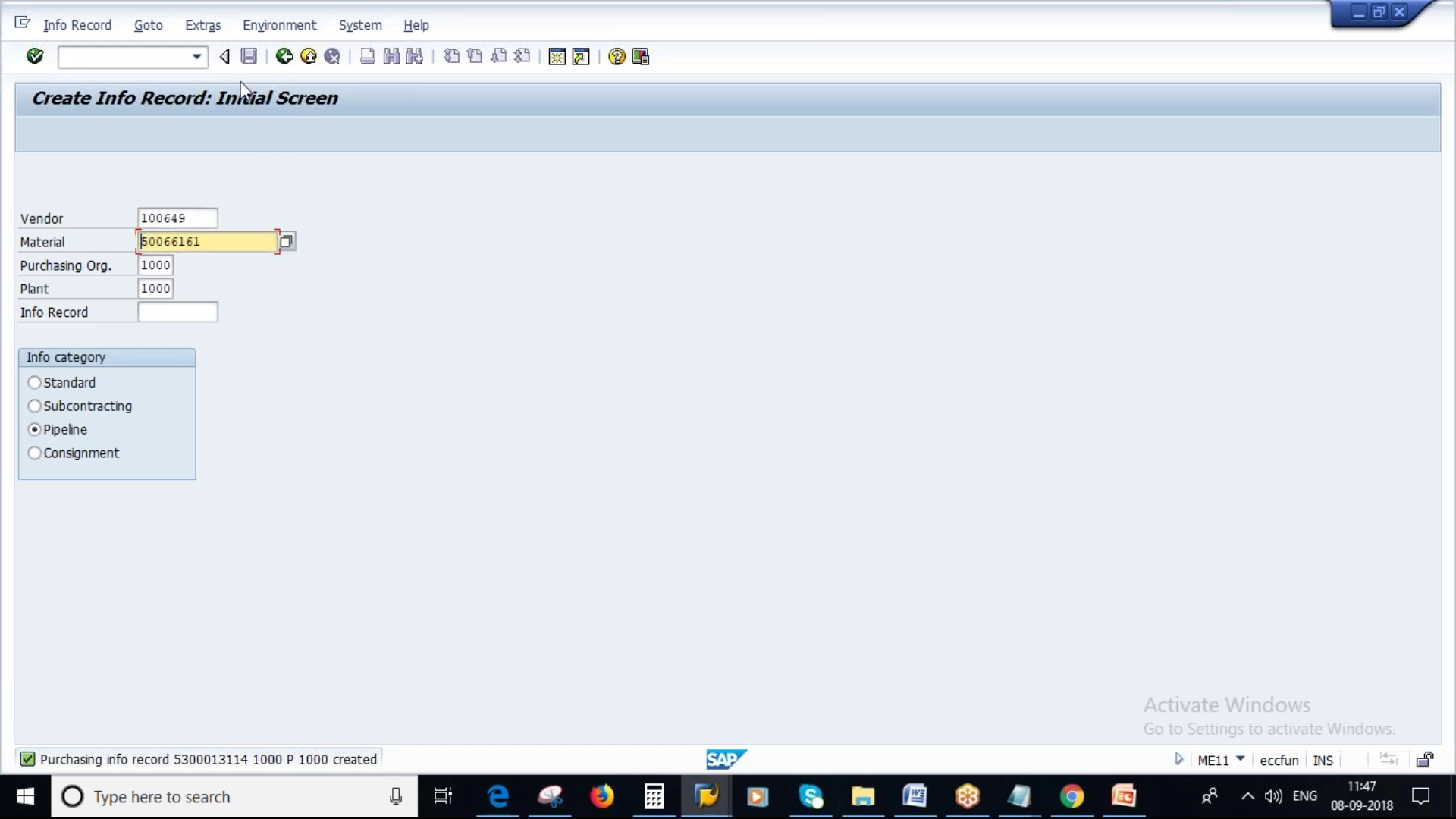
Step: In the other SAP session, start MIGO and set the transaction to Goods Issue with reference Other
click(706, 802)
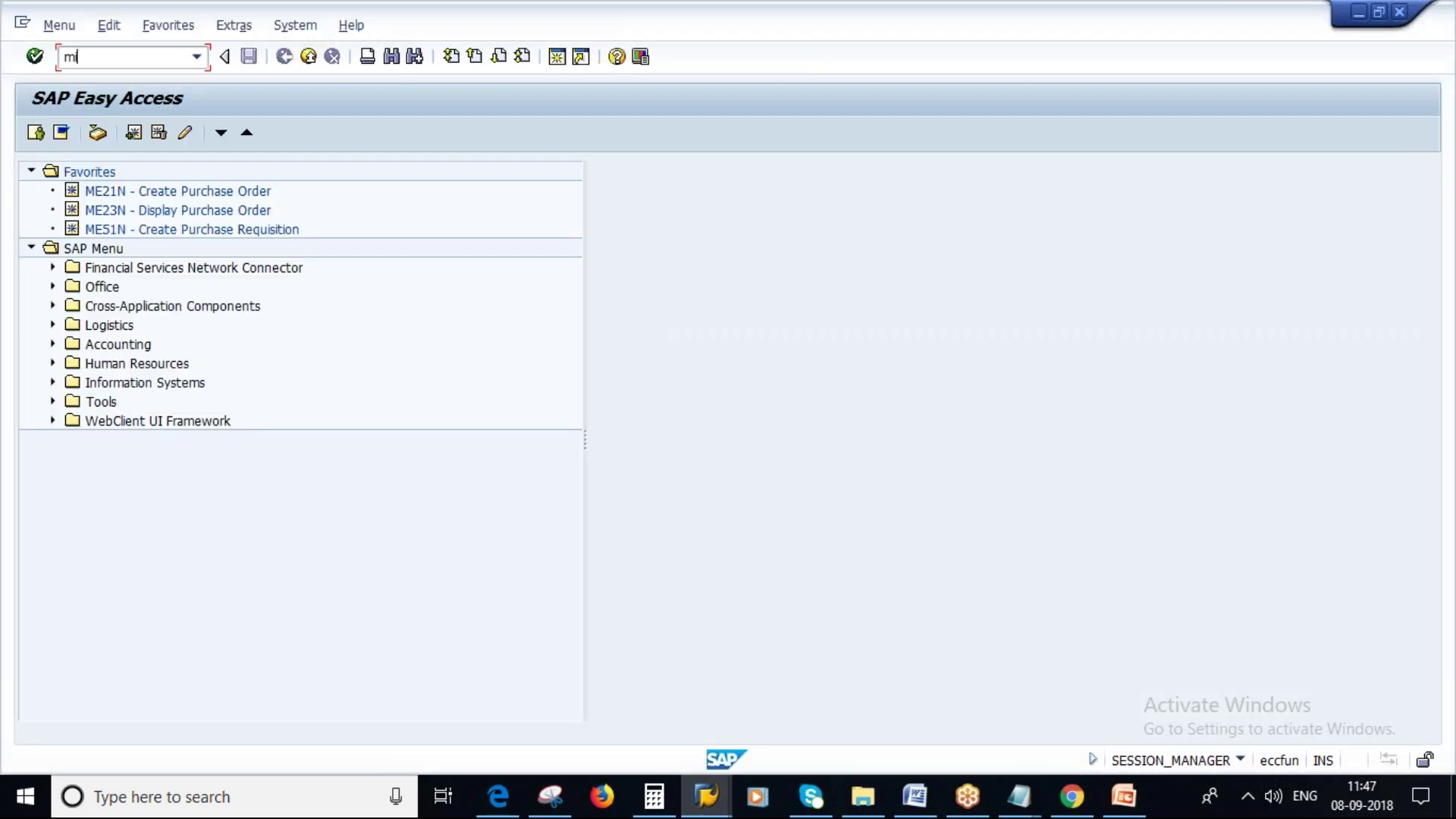
text(go)
key(Return)
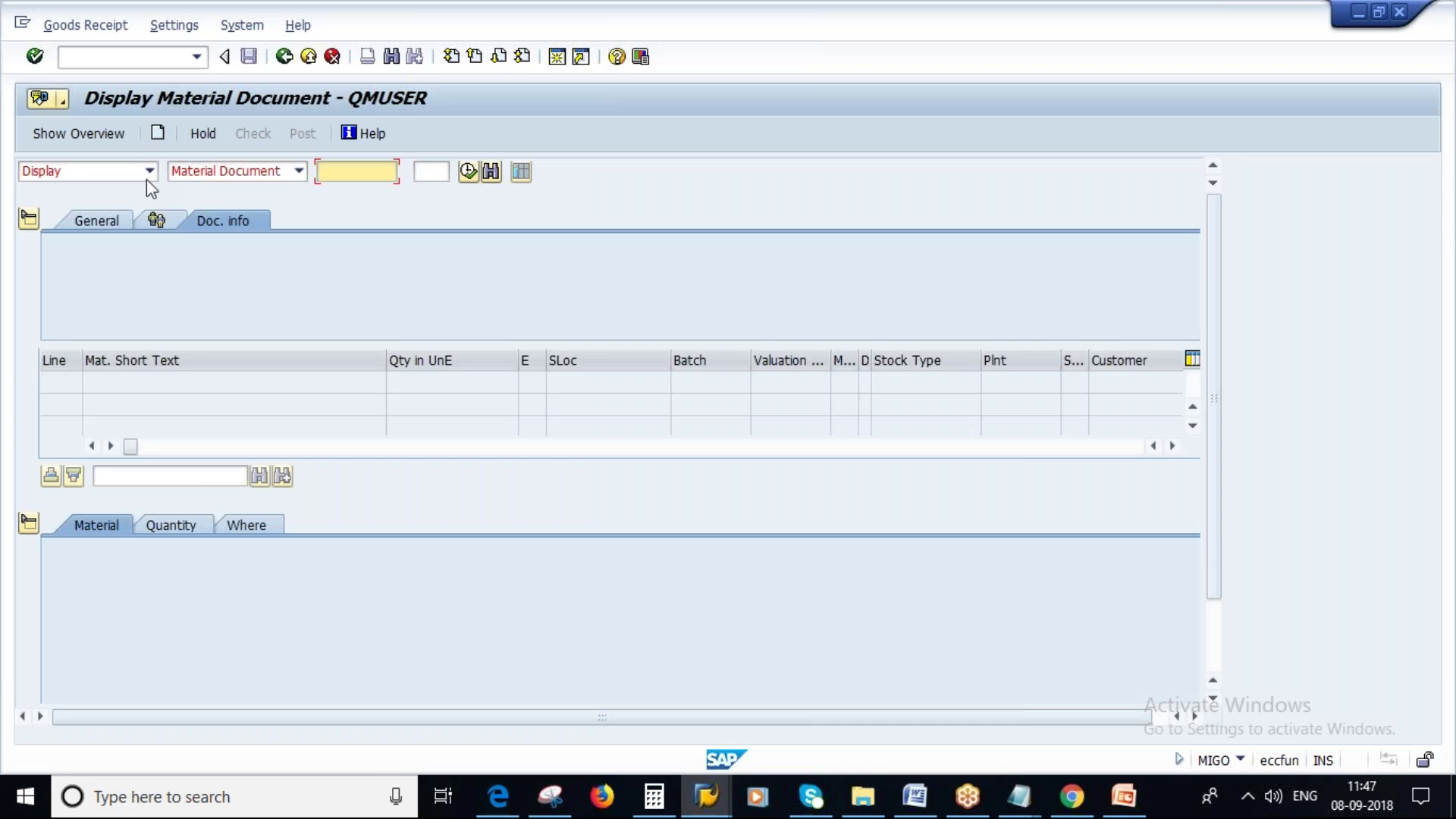
click(148, 175)
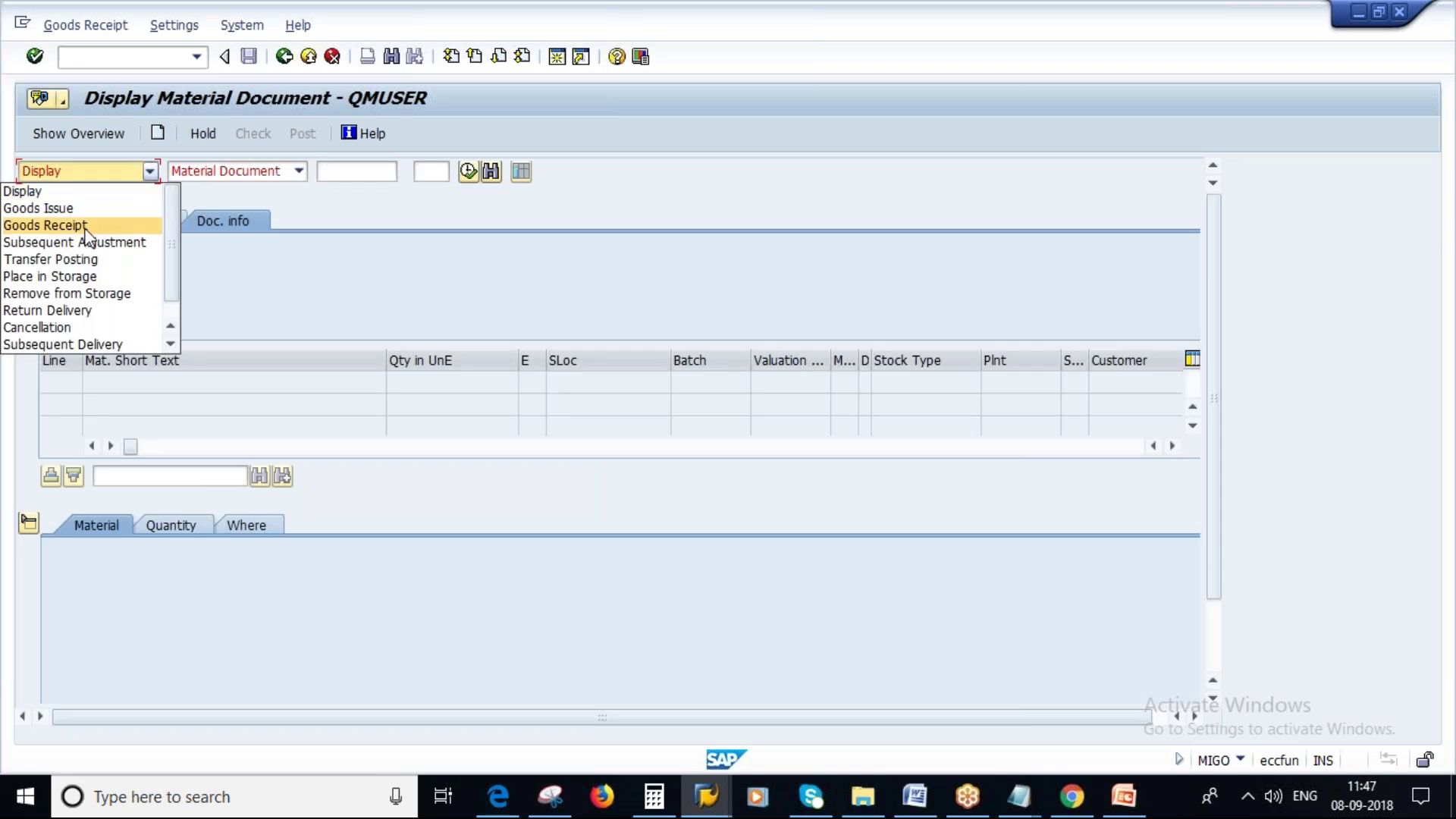
click(65, 209)
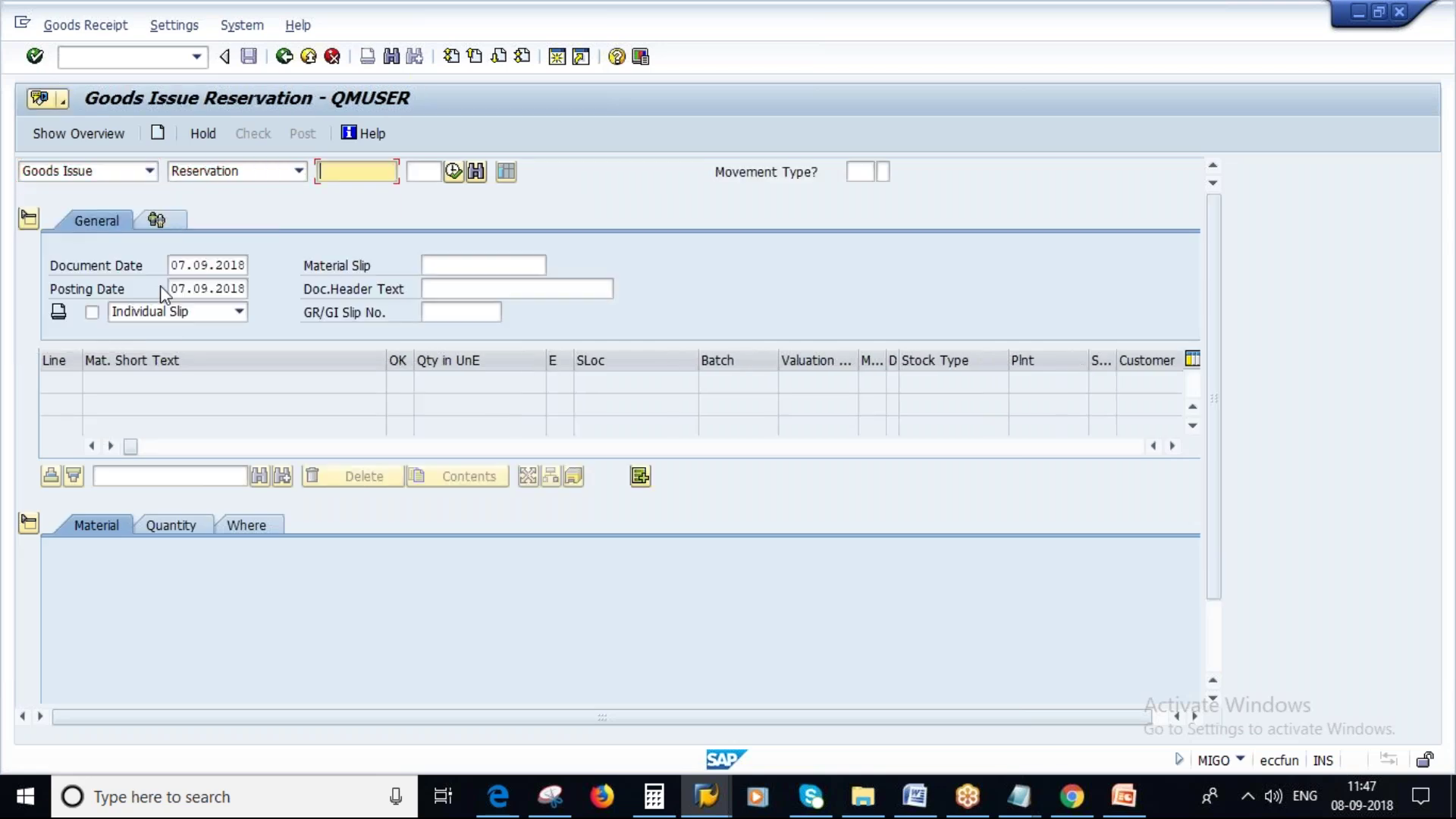
click(300, 170)
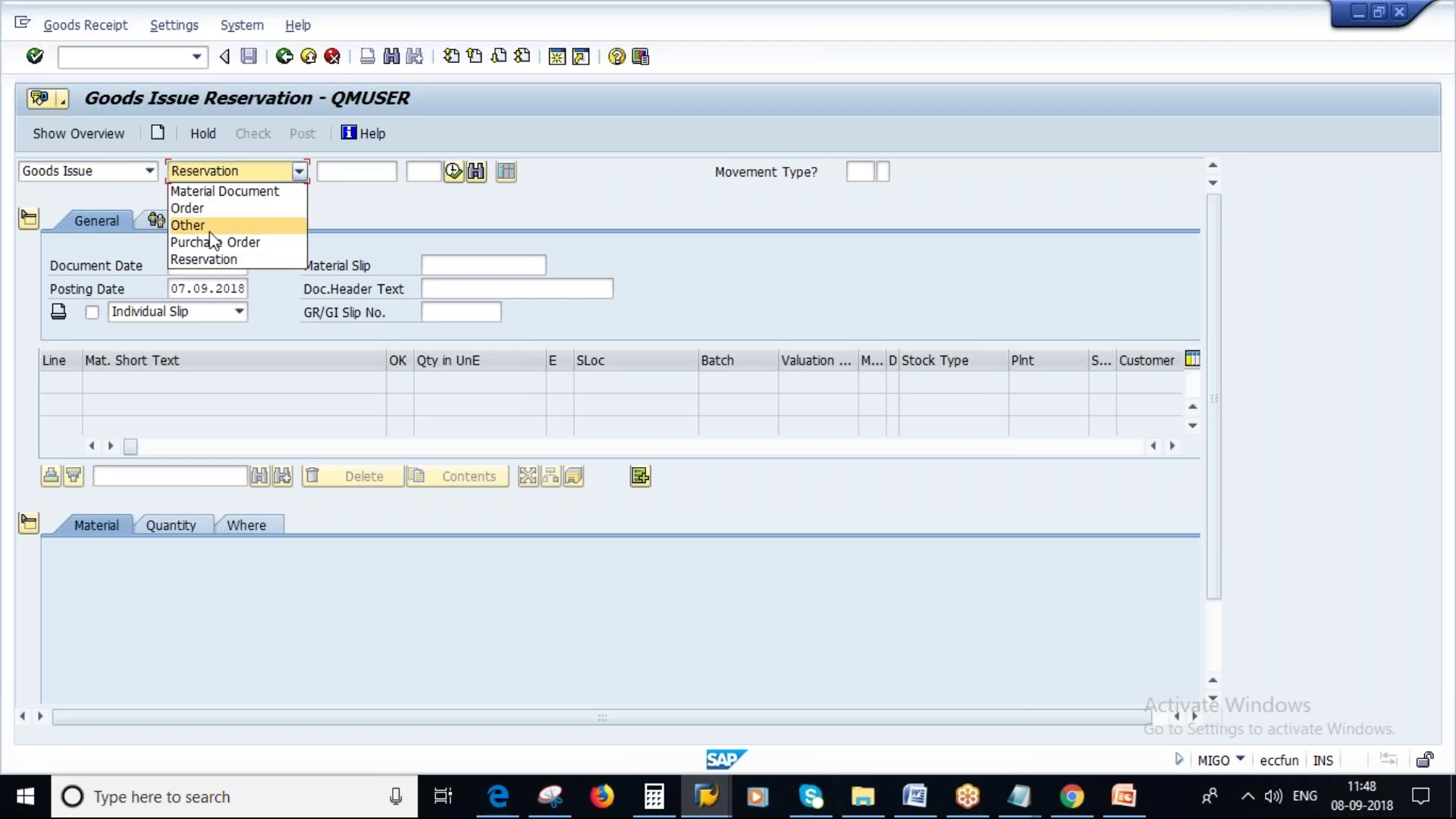
click(207, 224)
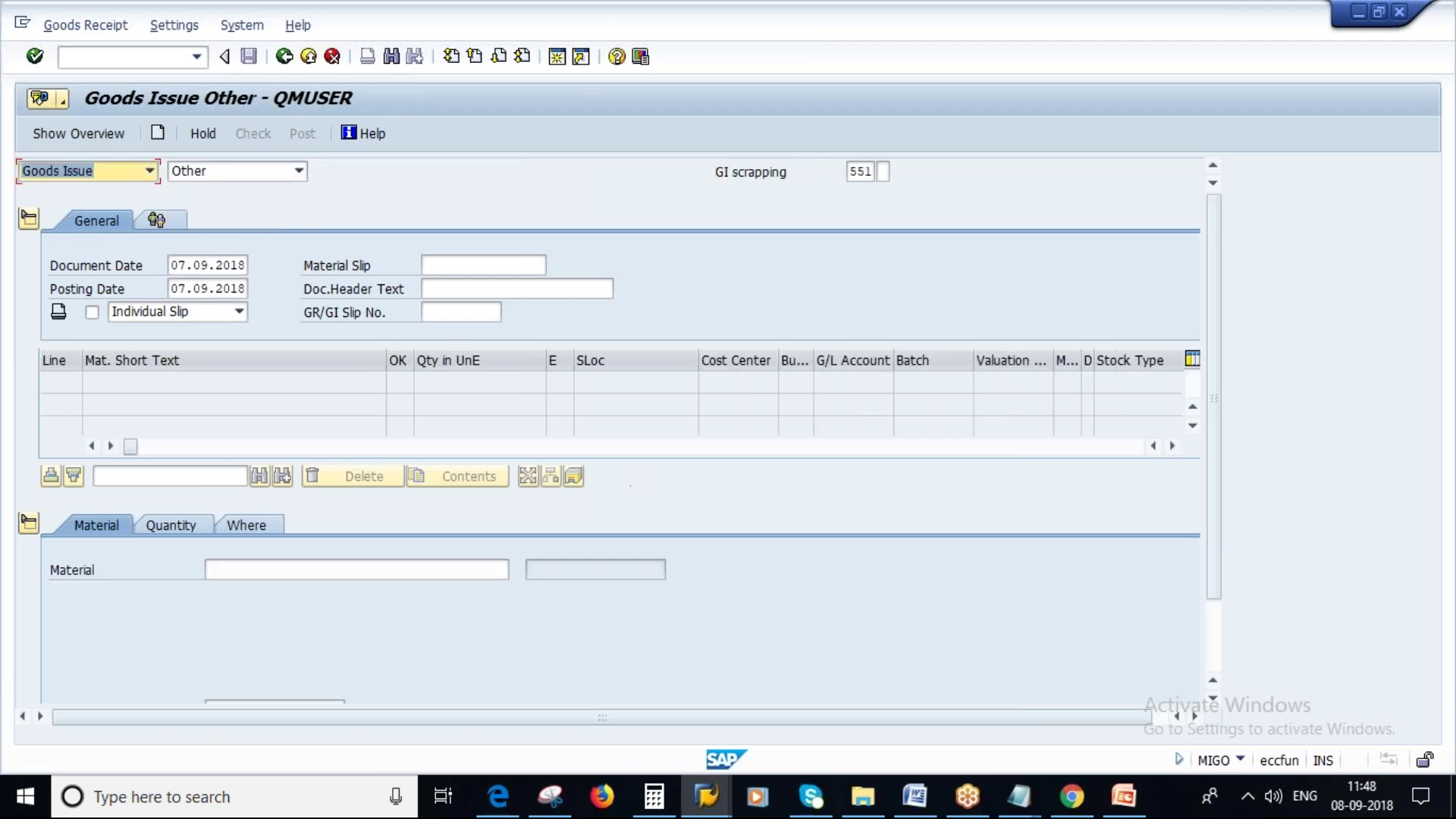
Step: Set the goods issue's movement type to 201 with special stock indicator P for pipeline withdrawal to a cost center
click(858, 171)
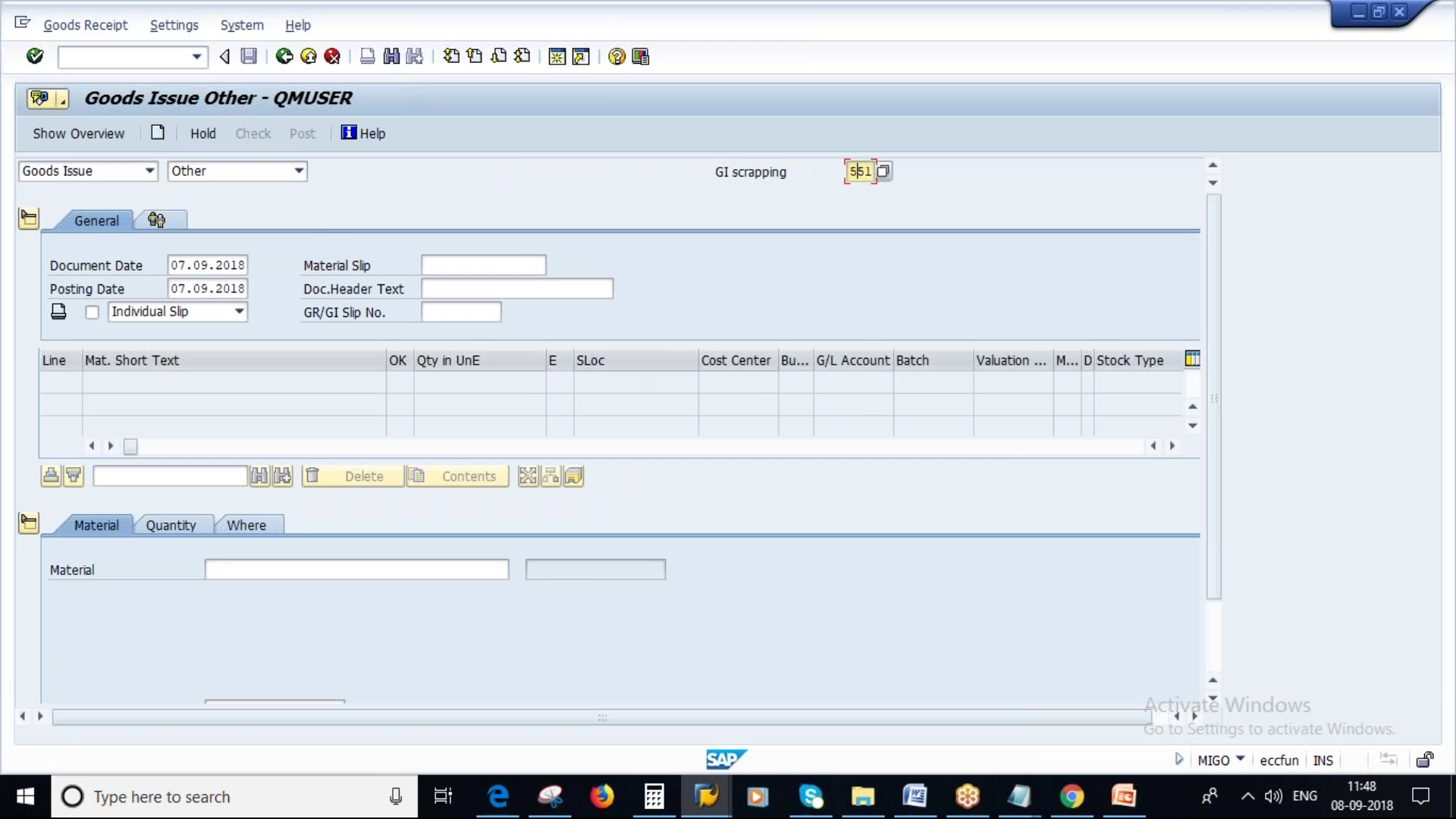
key(BackSpace)
key(Delete)
key(Delete)
text(201)
key(Tab)
text(p)
key(Return)
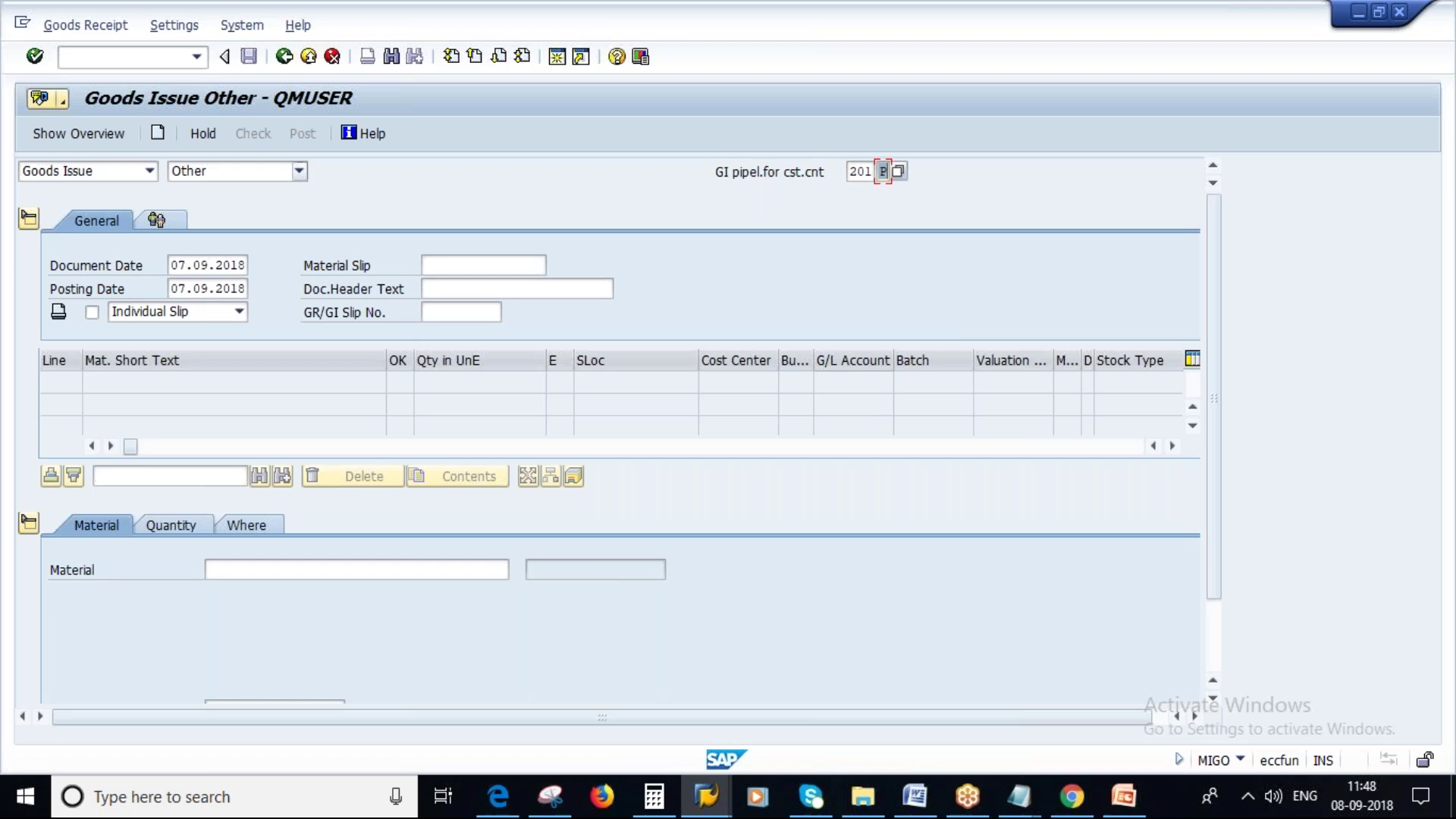
Step: Add the copied cool water material as the goods issue item and set its quantity to 100
click(241, 570)
key(ctrl+v)
key(Return)
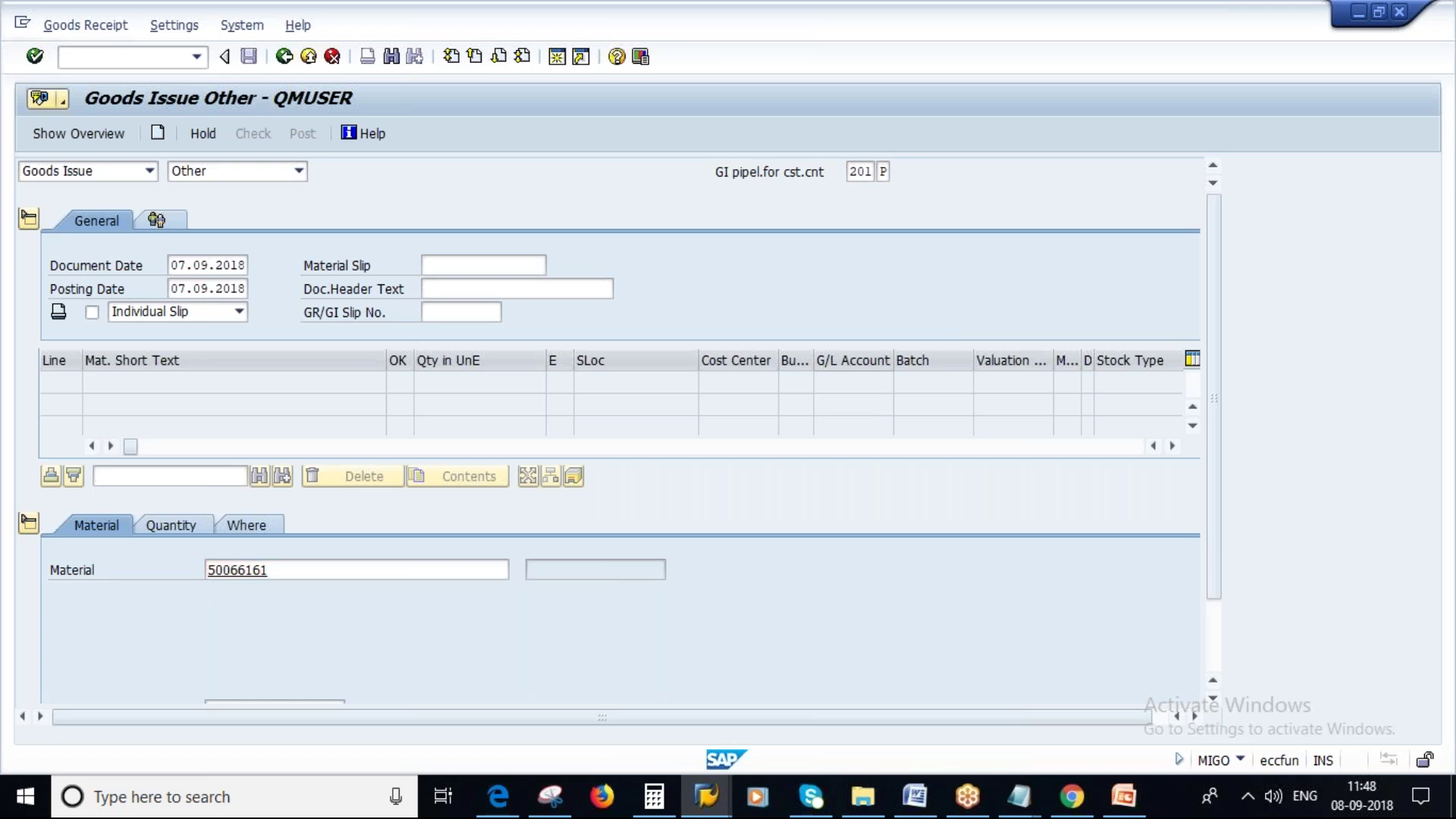
key(Return)
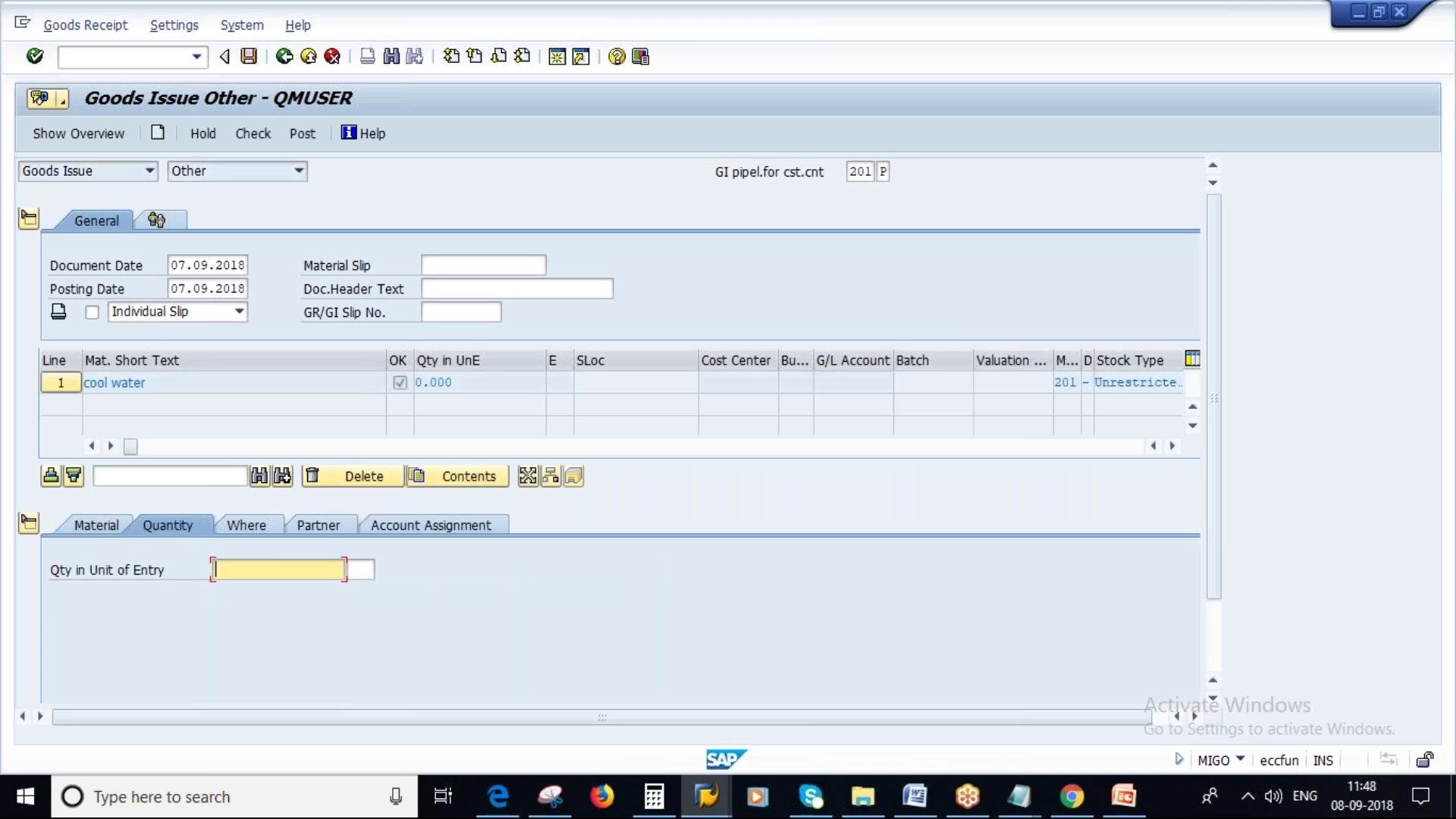
text(100)
key(Return)
Step: Enter Plus Chemicals Pvt.Ltd as the vendor in the cool water item's partner data
click(248, 526)
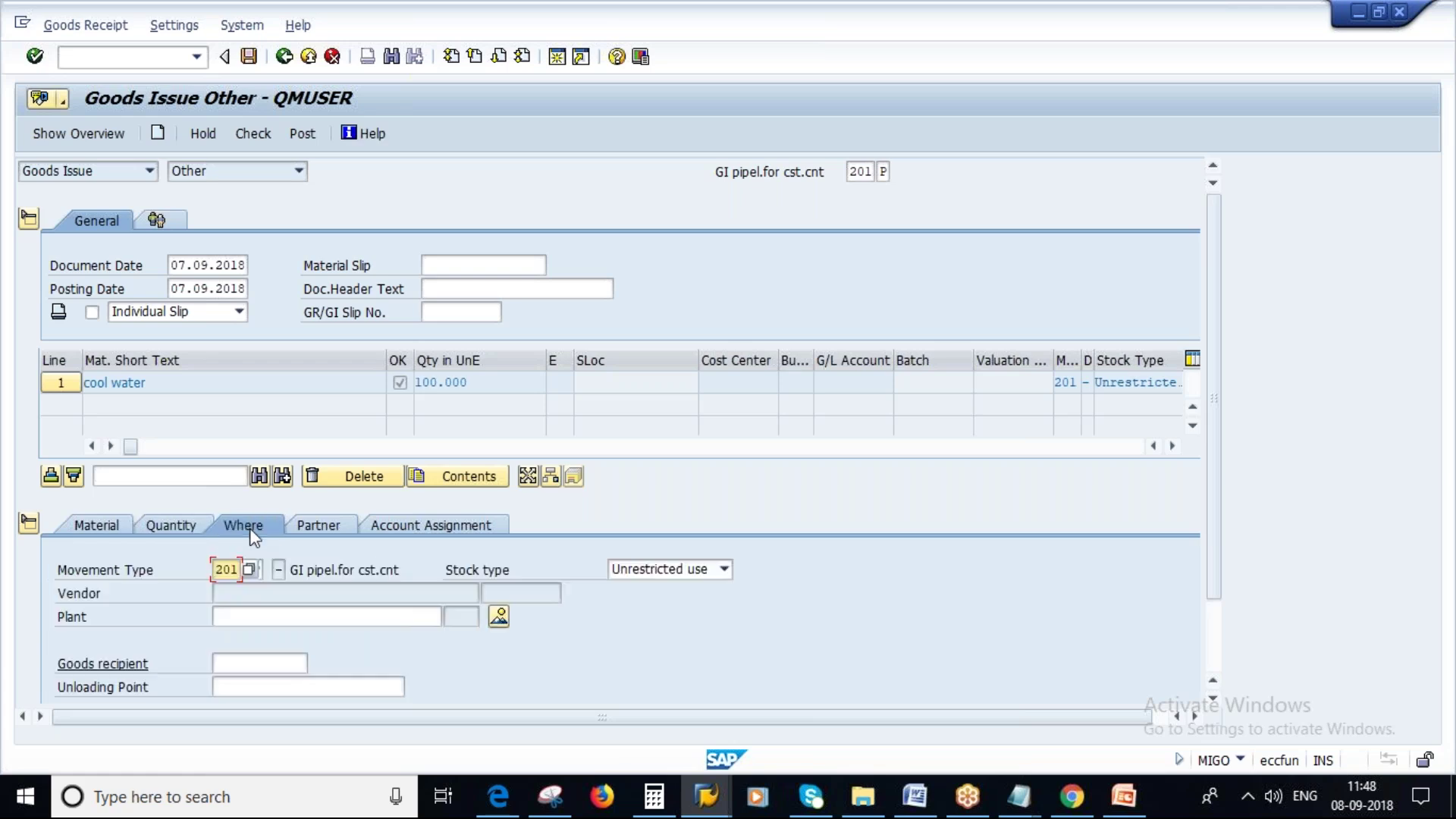
click(319, 524)
click(247, 590)
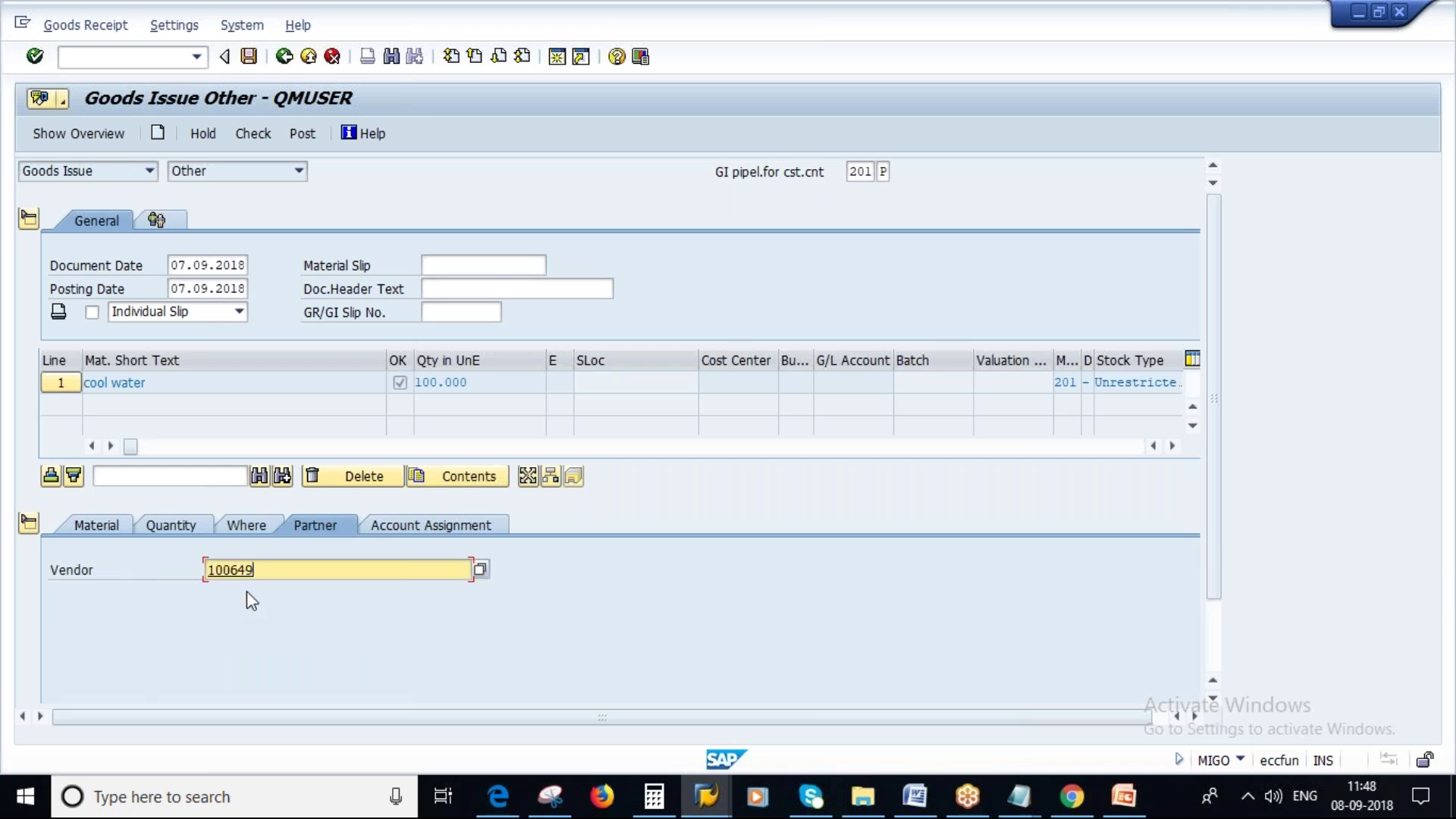
key(Return)
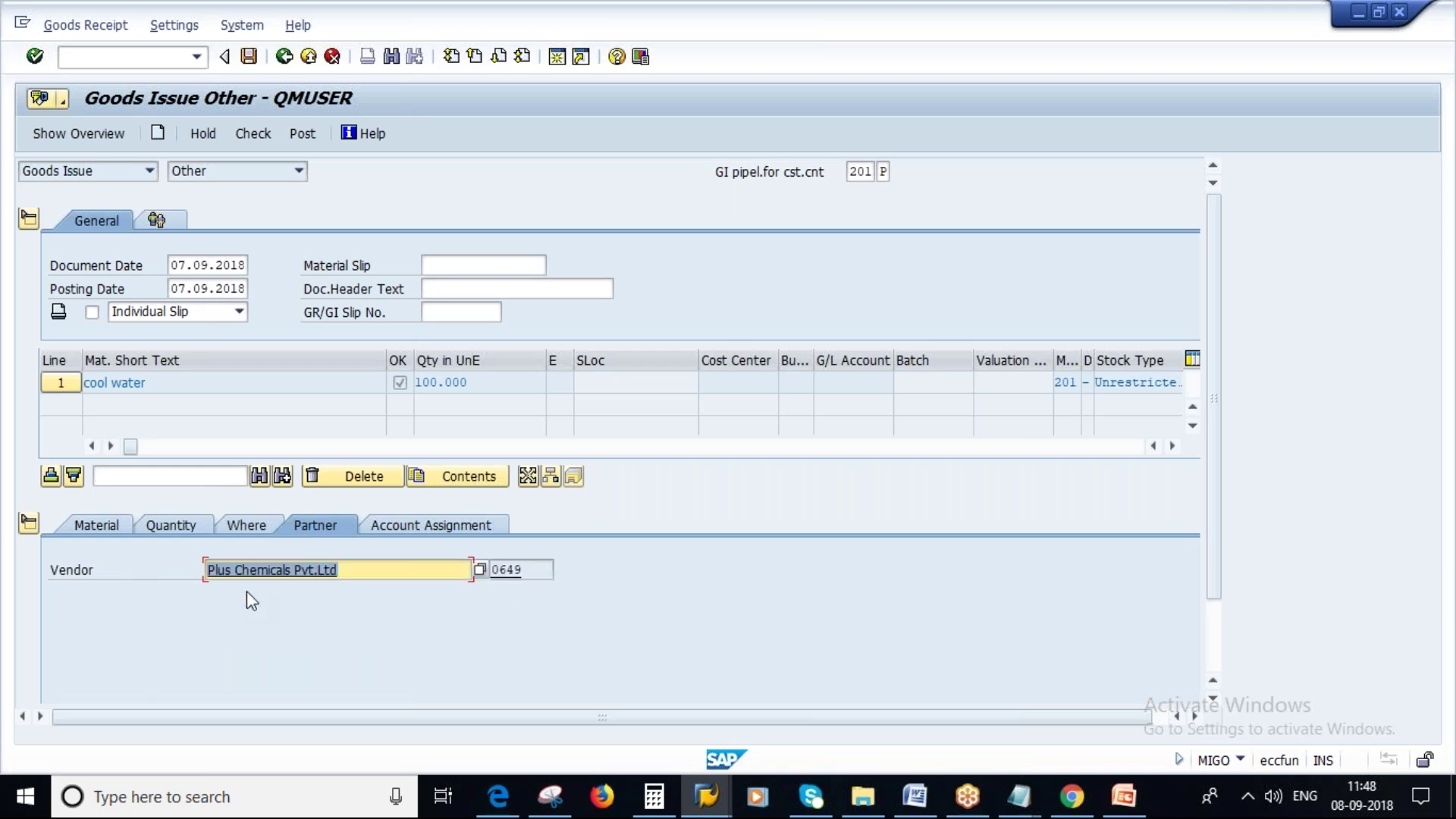
Step: Check the goods issue document and set the cool water item's plant to 1000
click(244, 135)
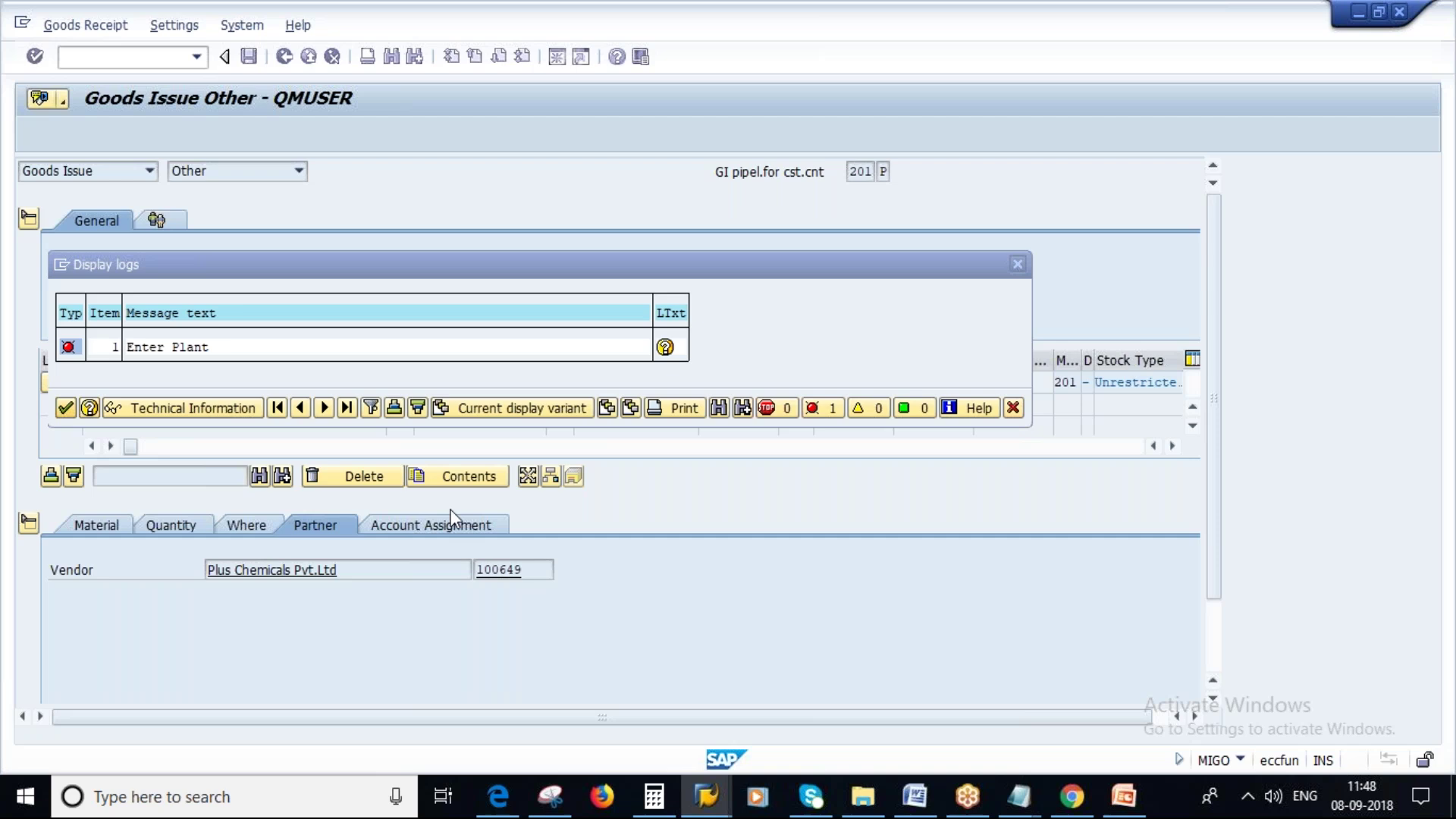
key(Return)
click(249, 526)
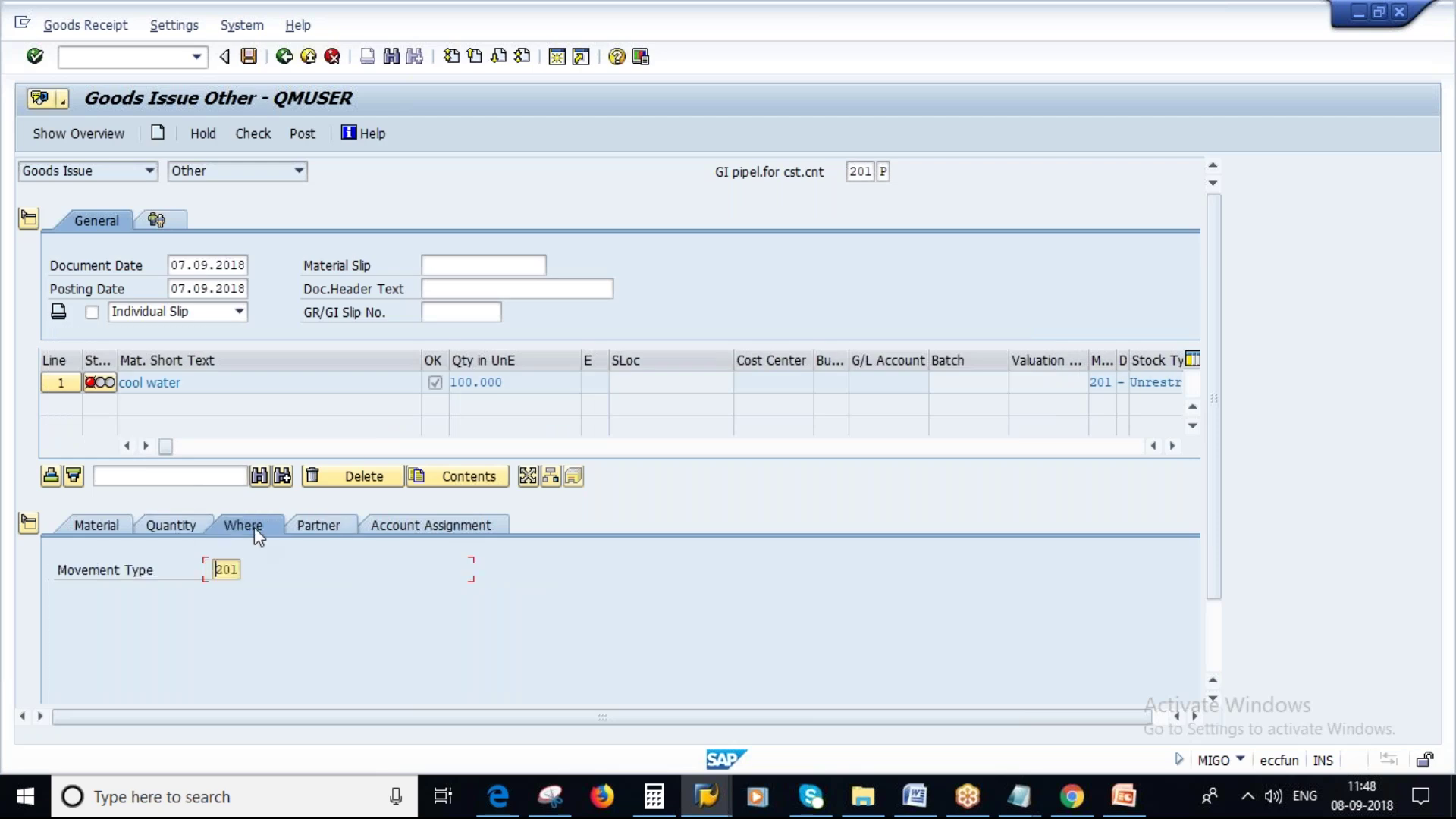
click(254, 610)
text(1000)
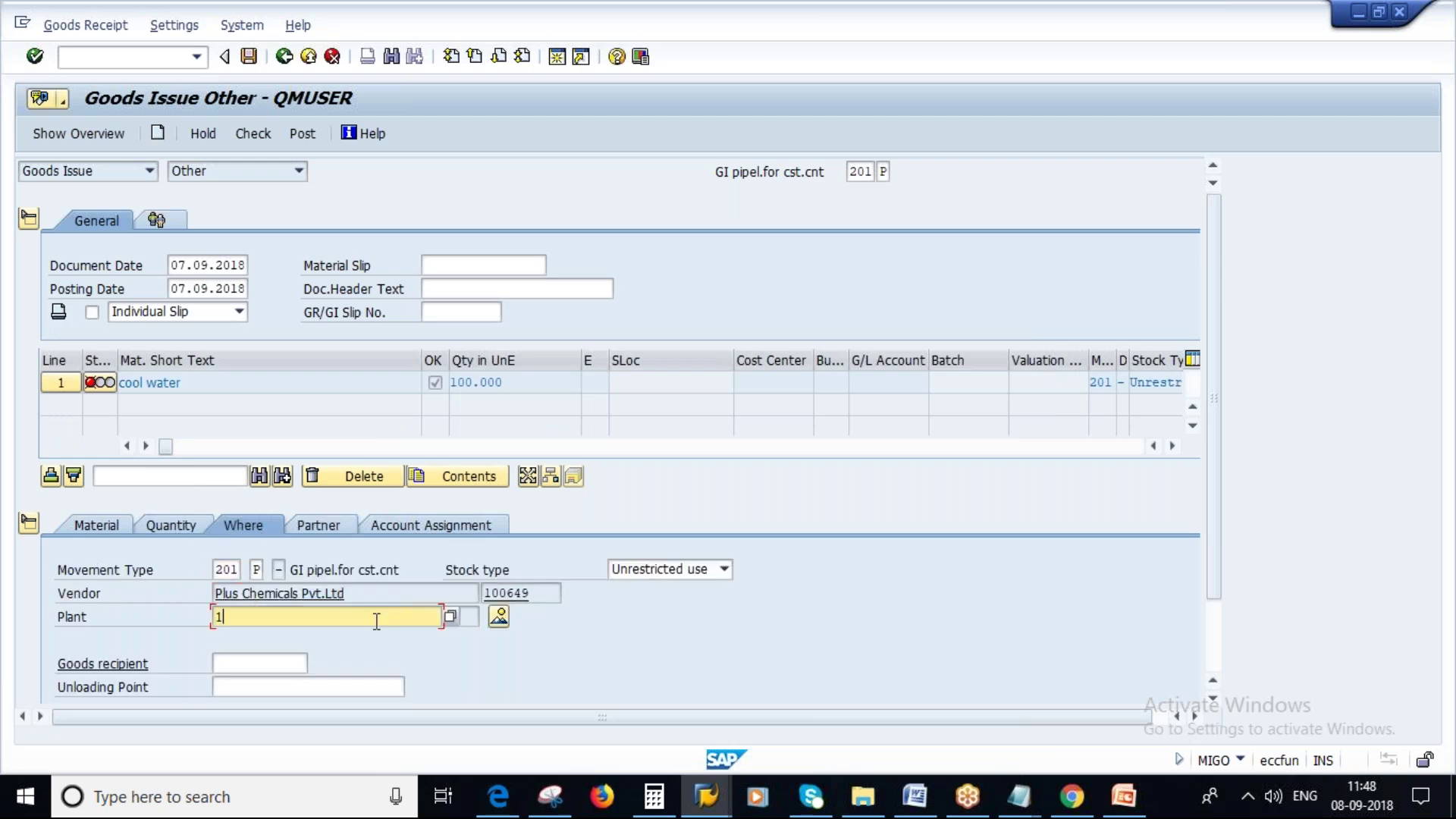
key(Return)
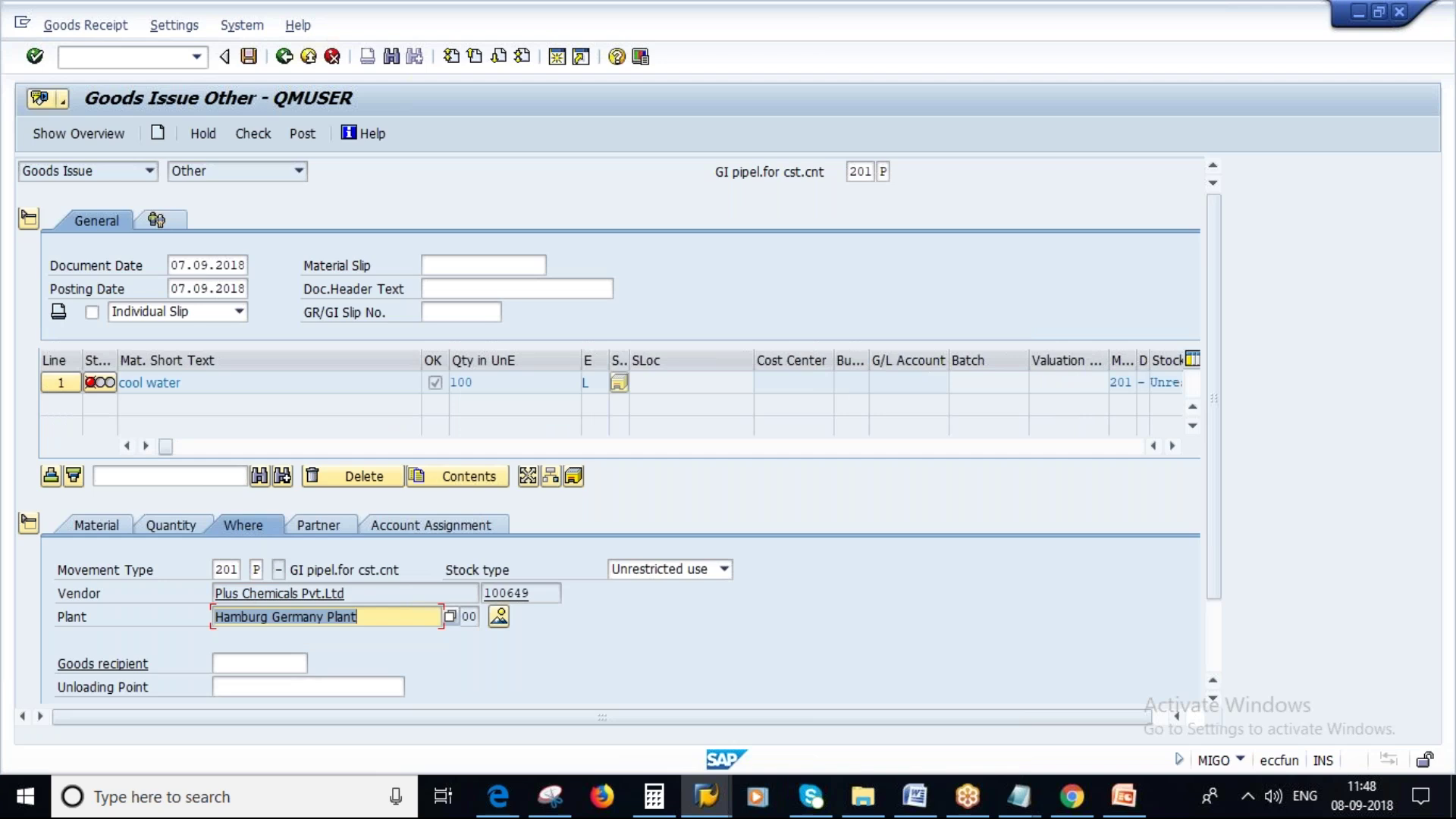
Step: Check the document, try G/L account 1000 in the item's account assignment, and check again
click(254, 135)
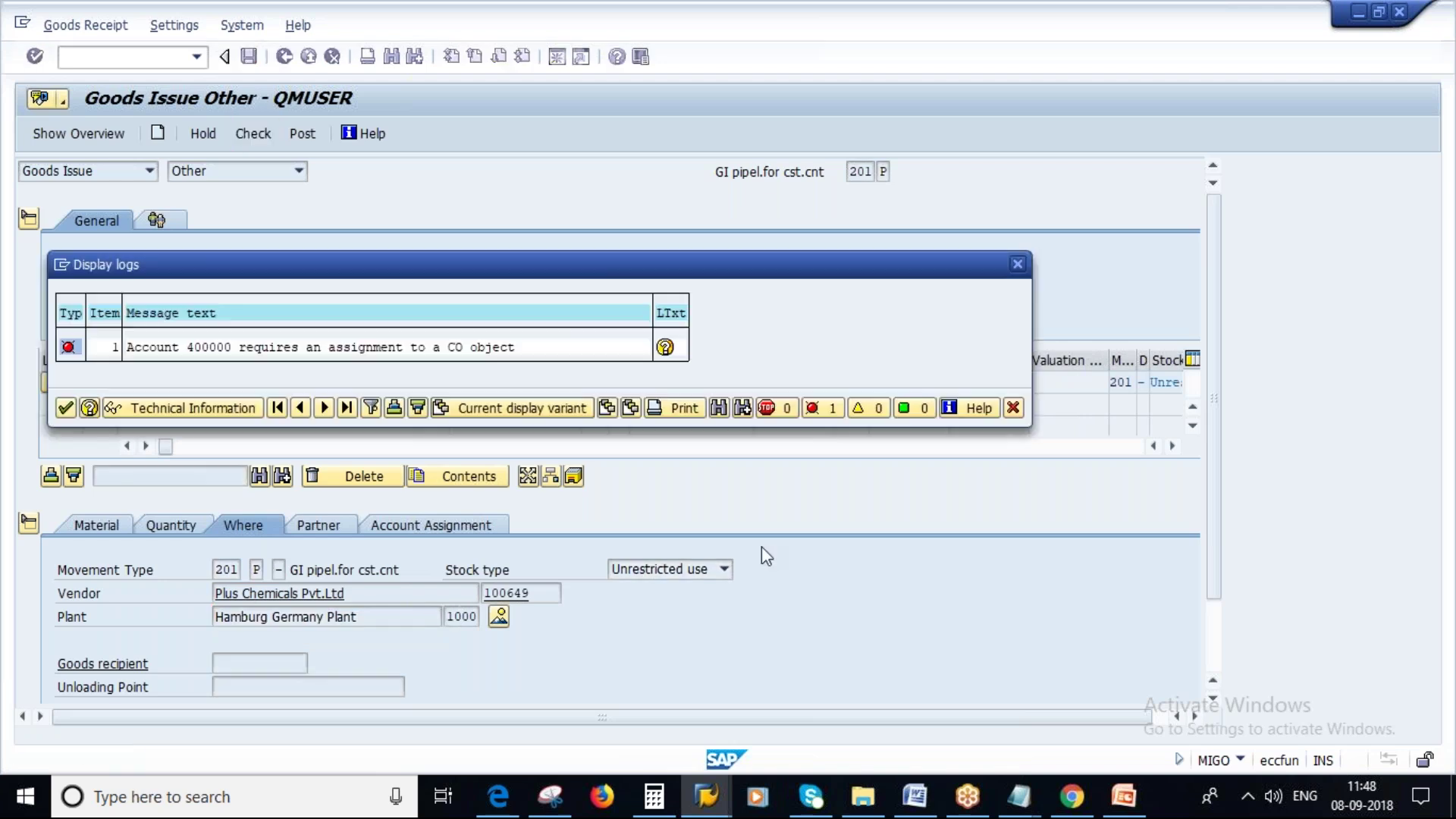
click(65, 408)
click(426, 525)
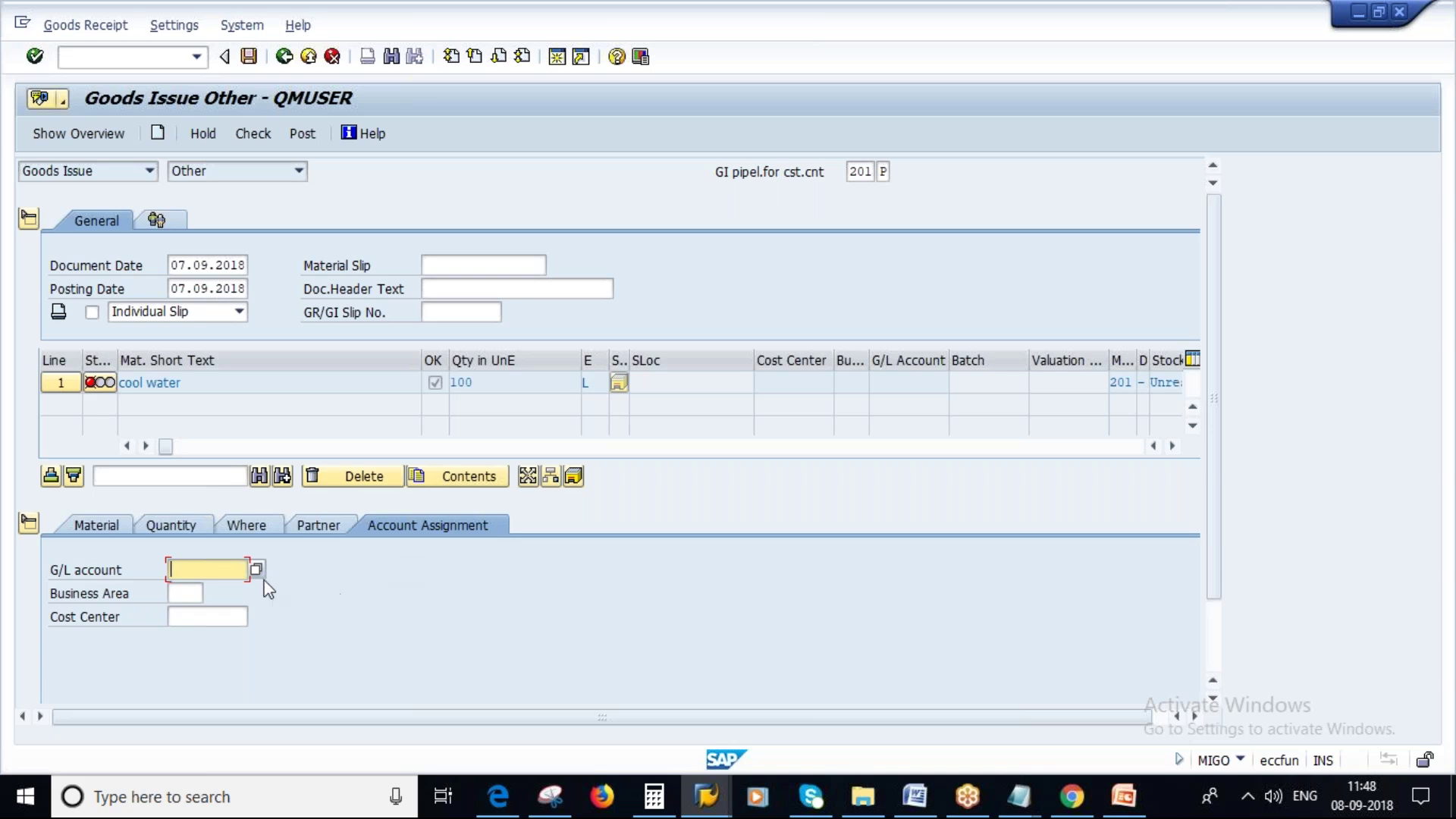
text(1000)
key(Return)
click(255, 140)
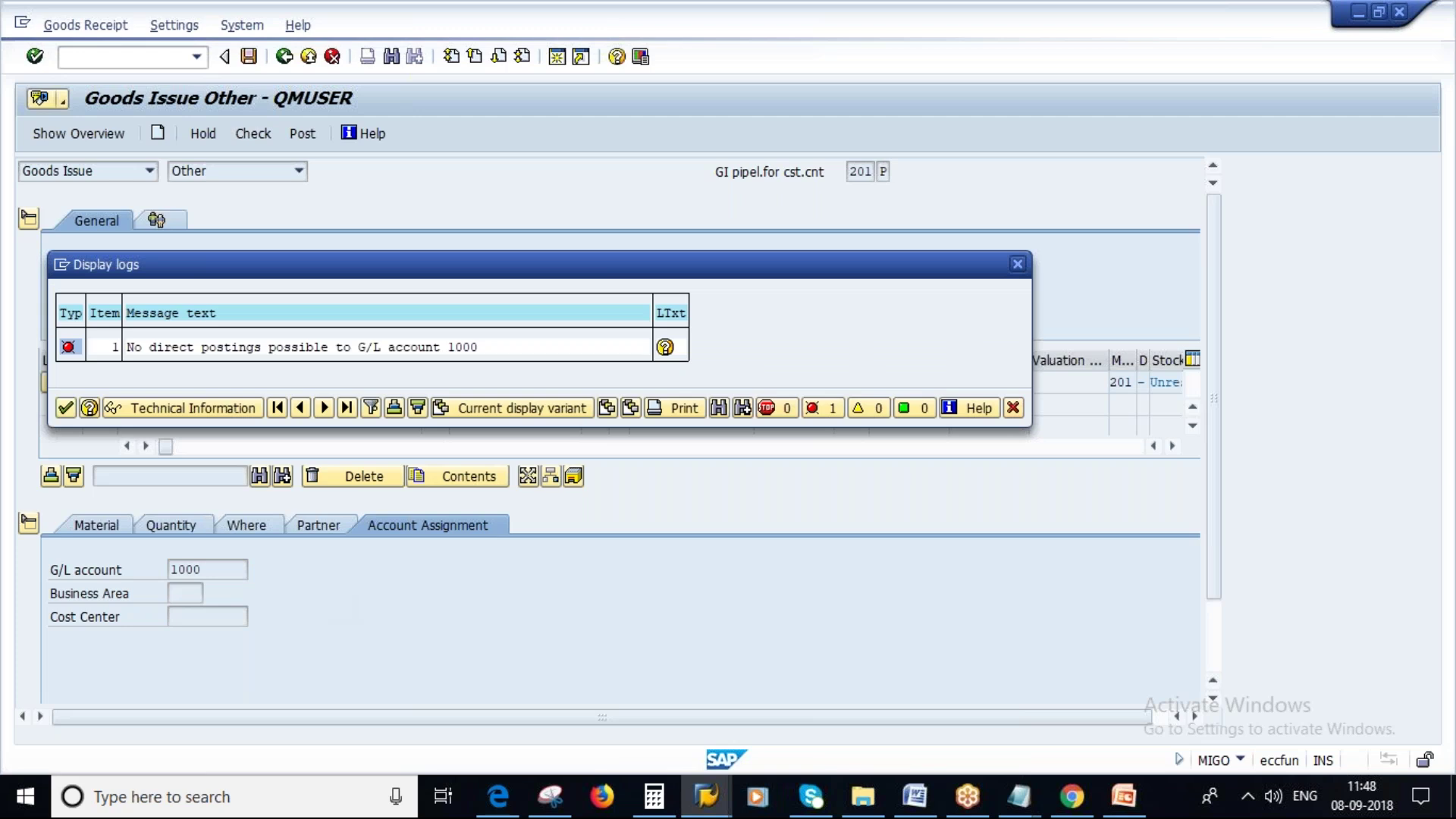
Step: Look through the list of G/L accounts in the company code and close it without choosing one
key(Return)
key(F4)
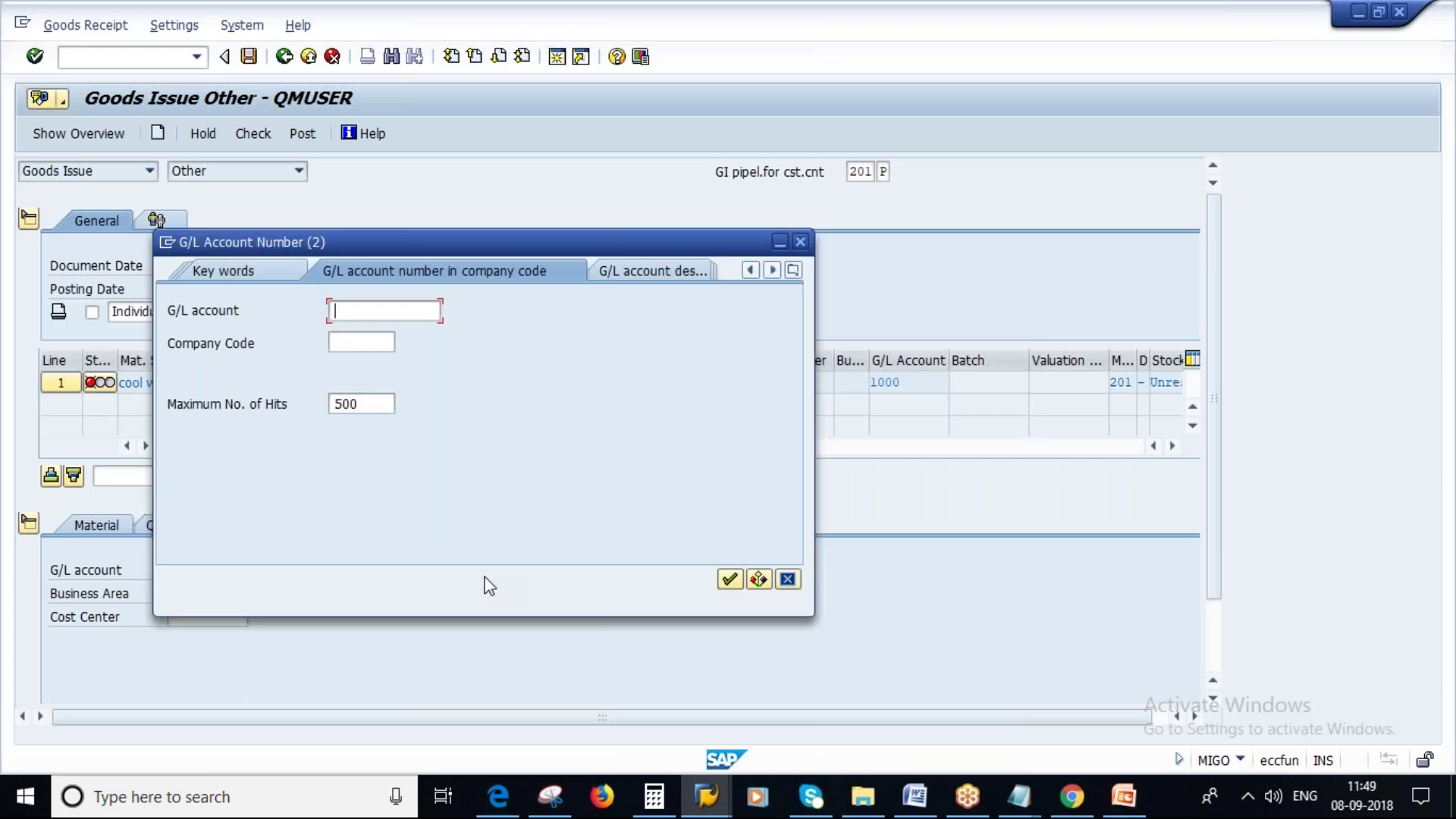
key(Return)
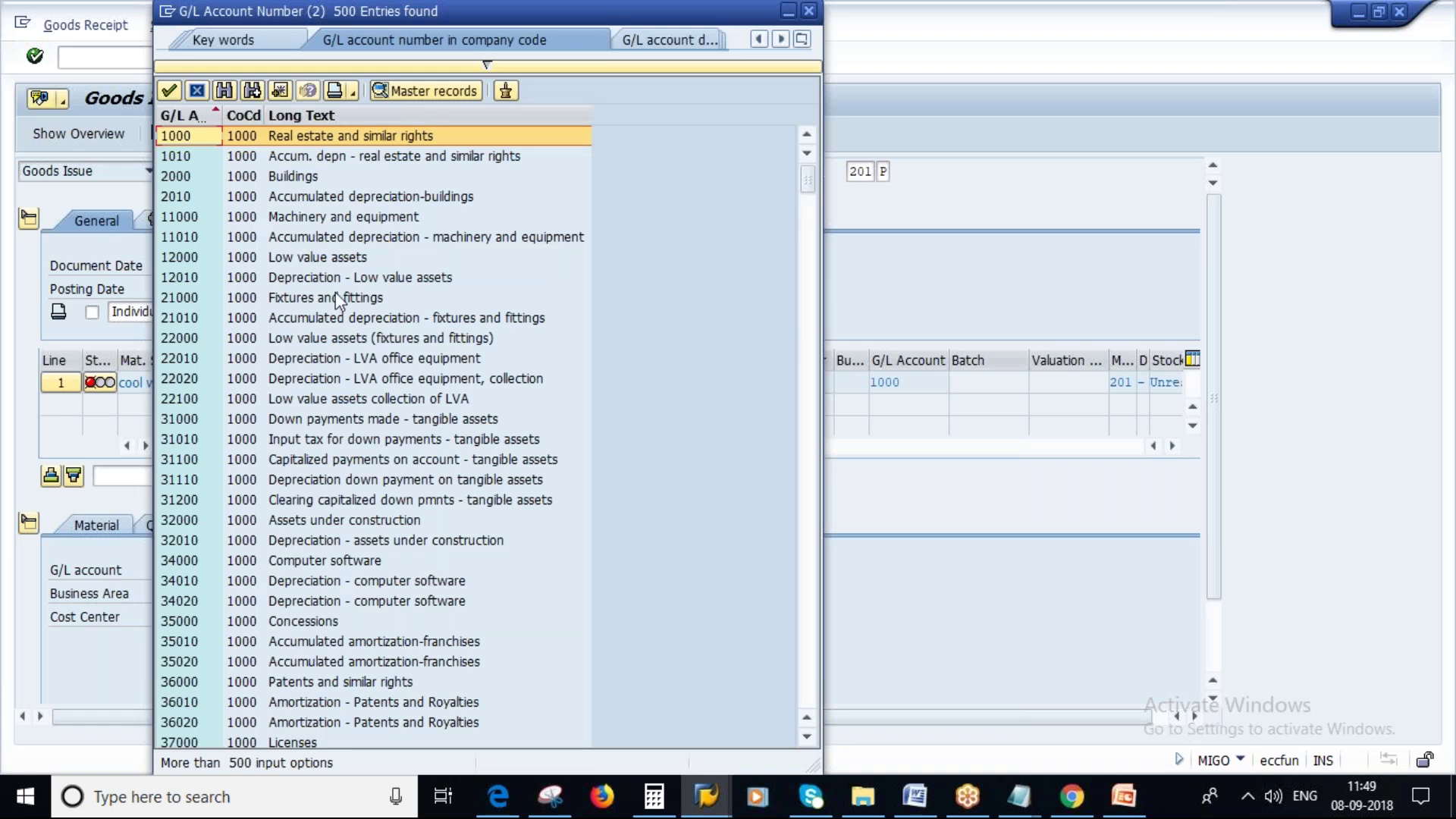
scroll(386, 560, down, 2)
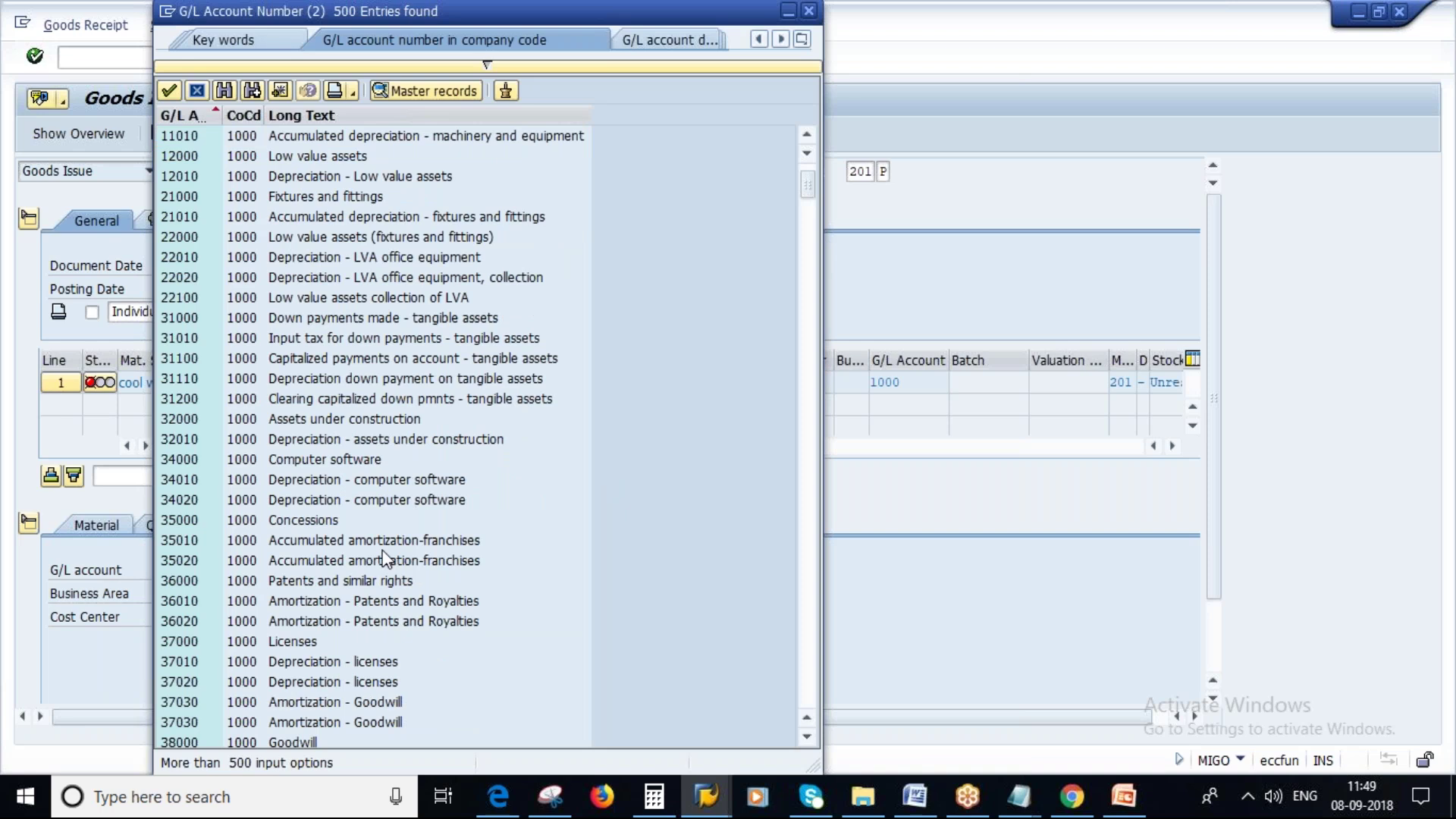
scroll(385, 560, down, 4)
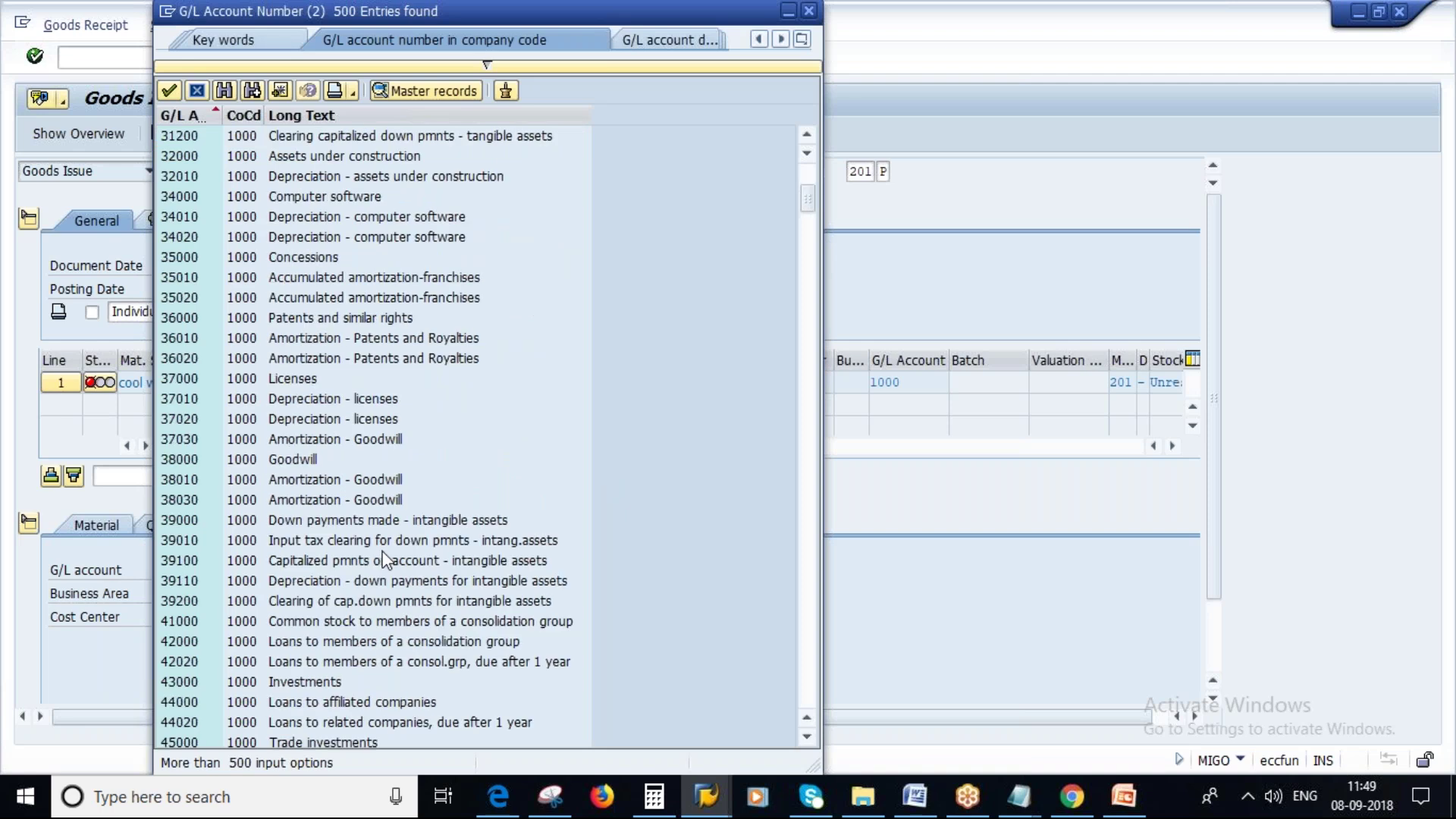
scroll(385, 560, down, 5)
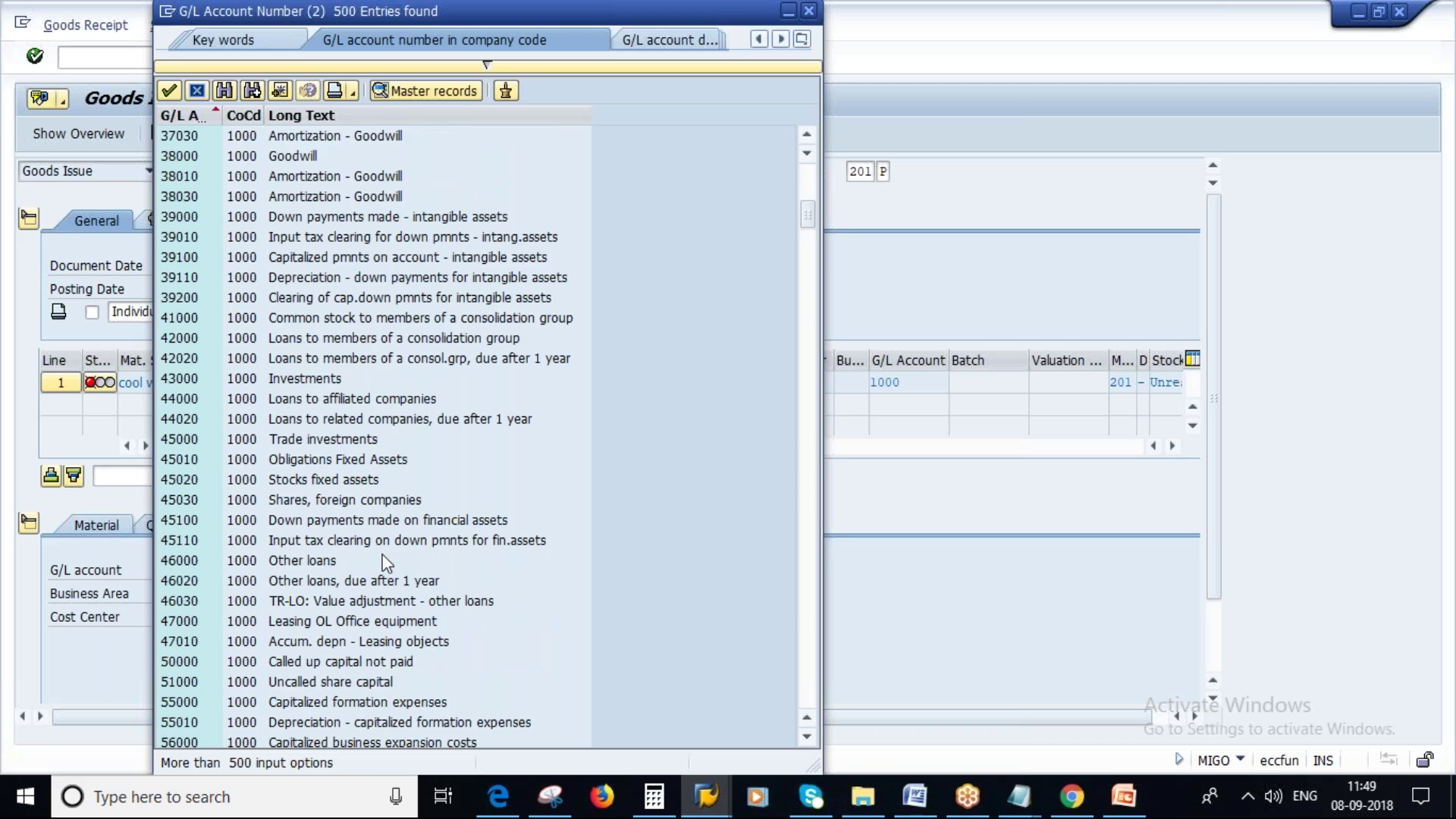
scroll(385, 562, down, 6)
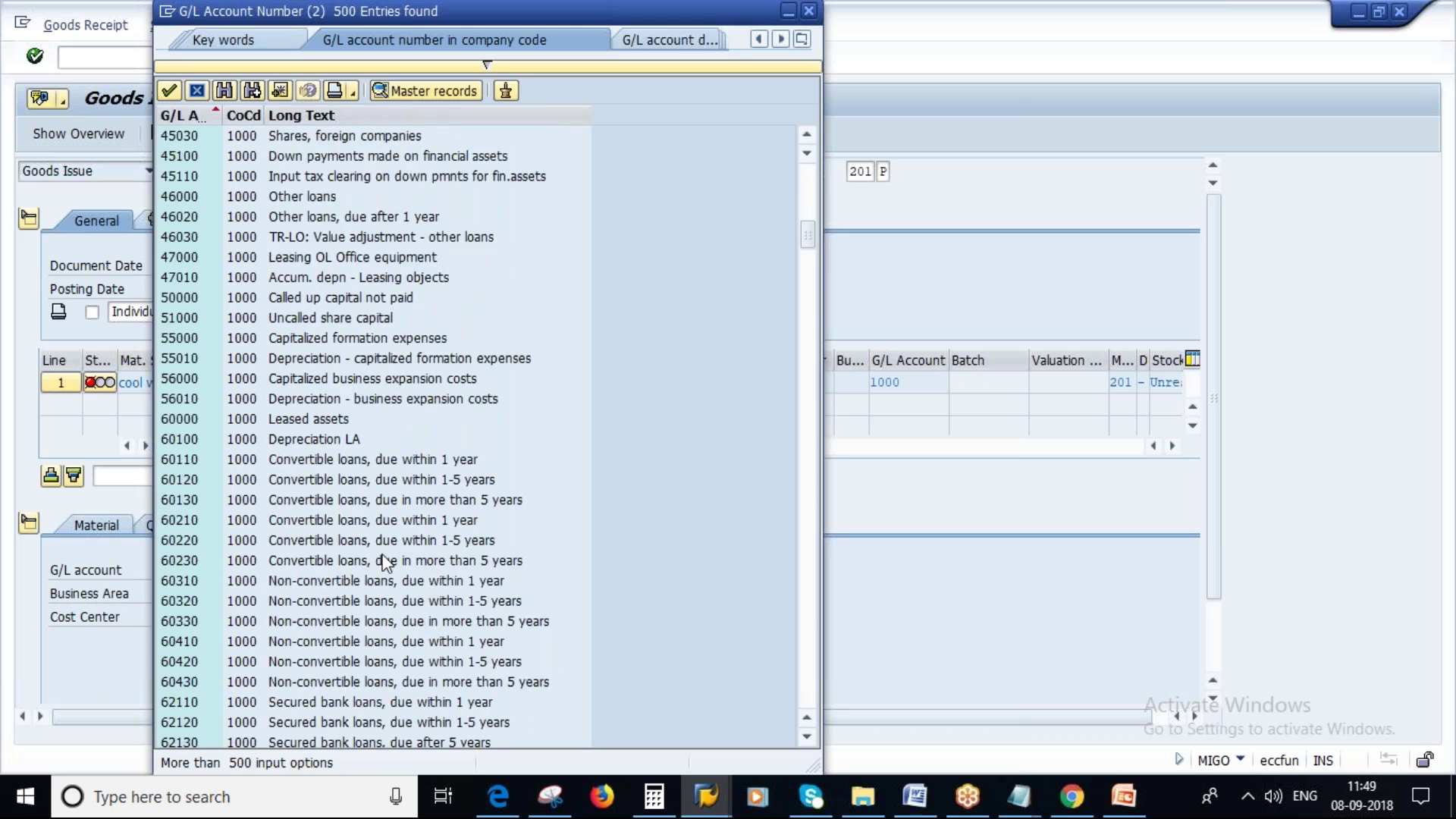
scroll(385, 562, up, 3)
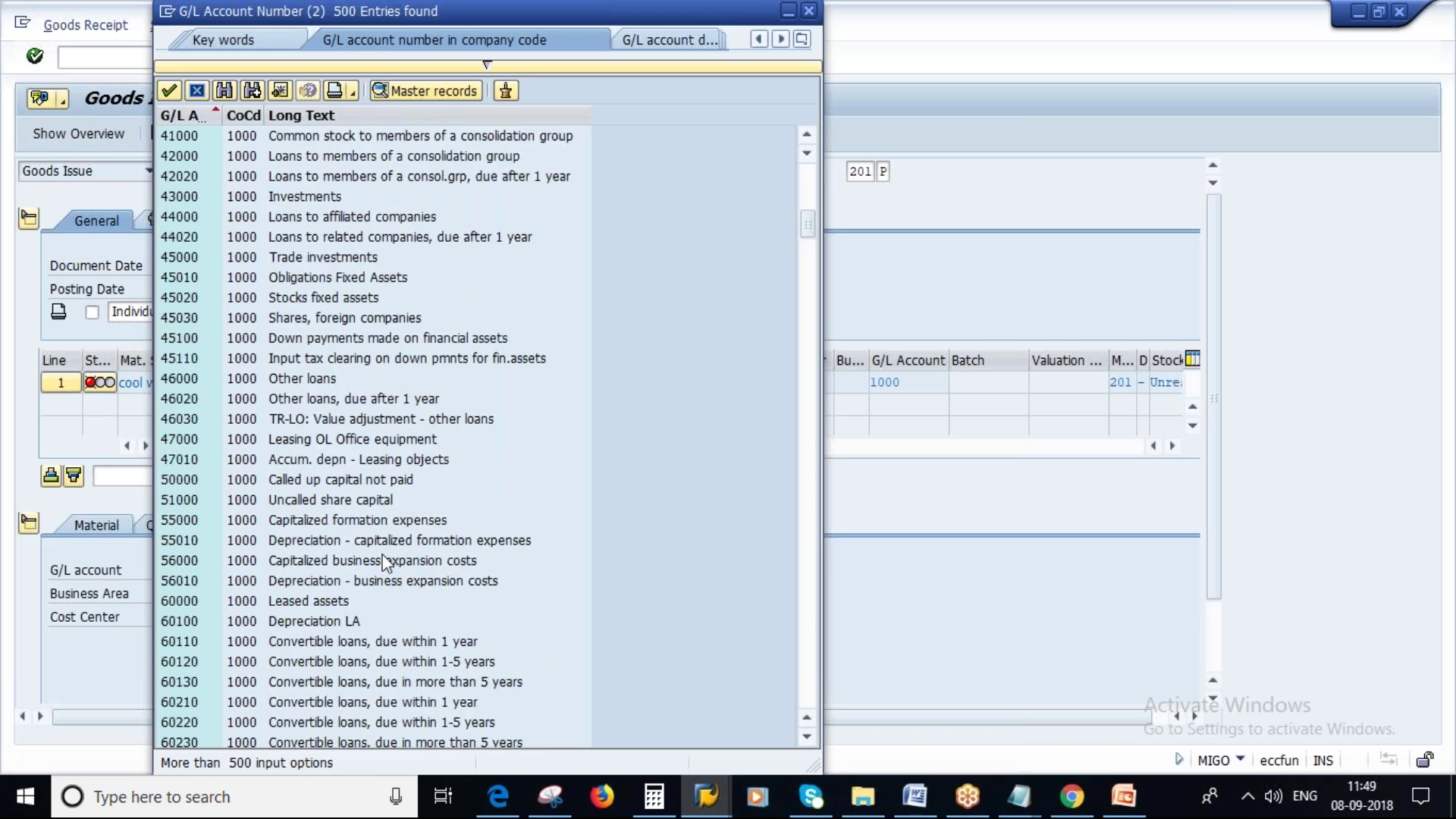
scroll(385, 562, up, 2)
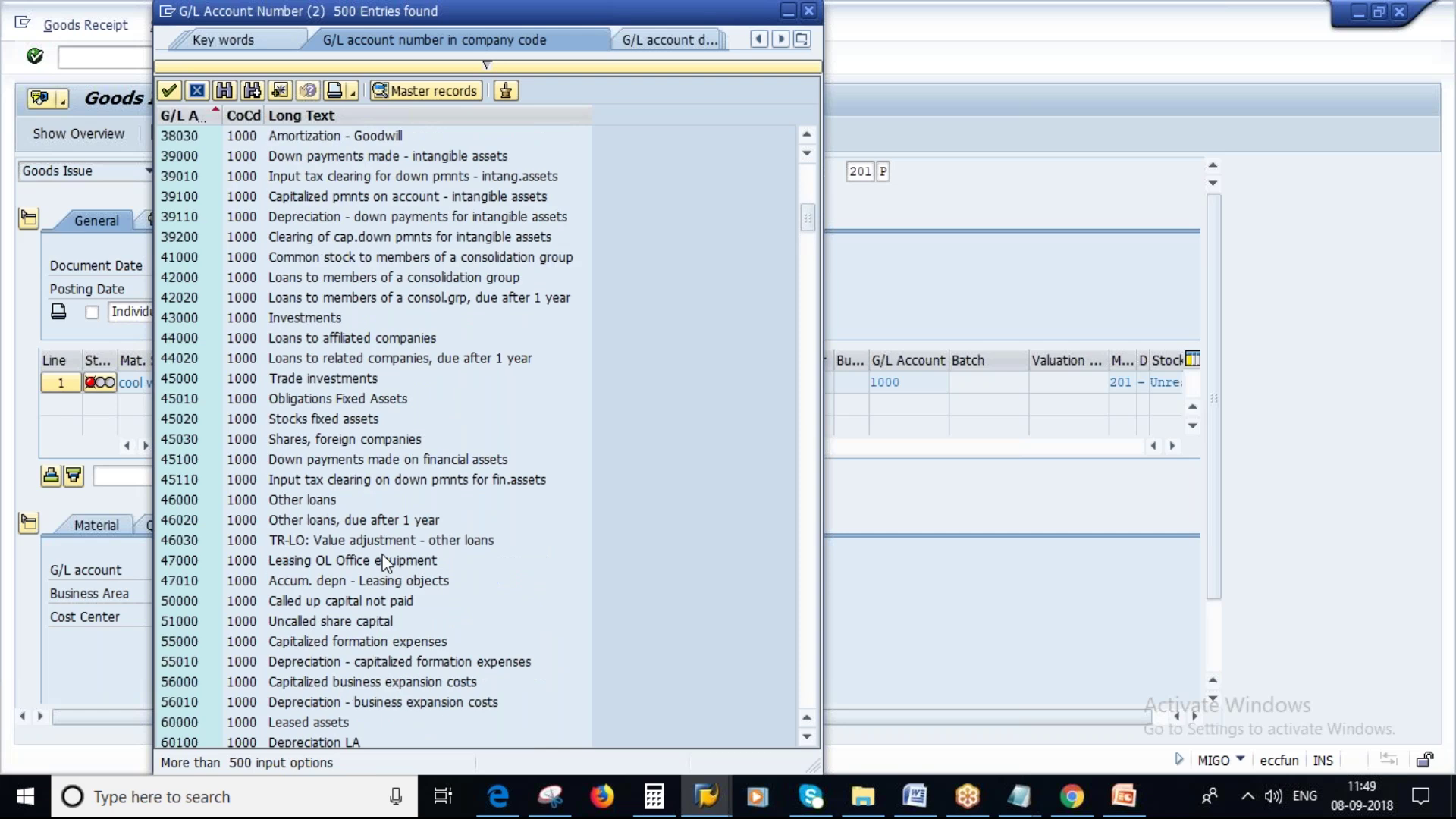
click(809, 11)
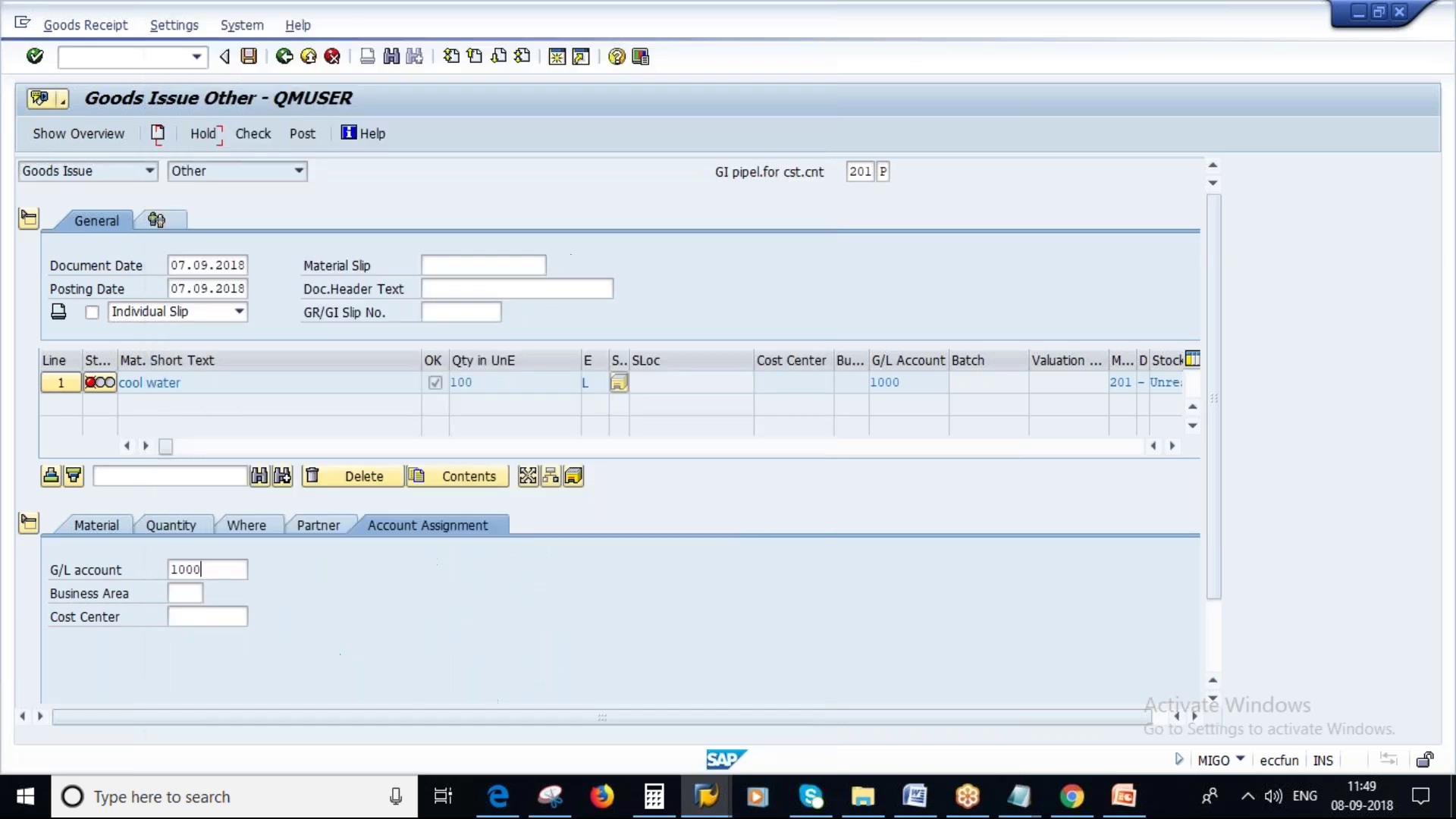
Step: Set the item's G/L account to 40000, check the goods issue document, and close the message log
key(shift+Home)
text(40000)
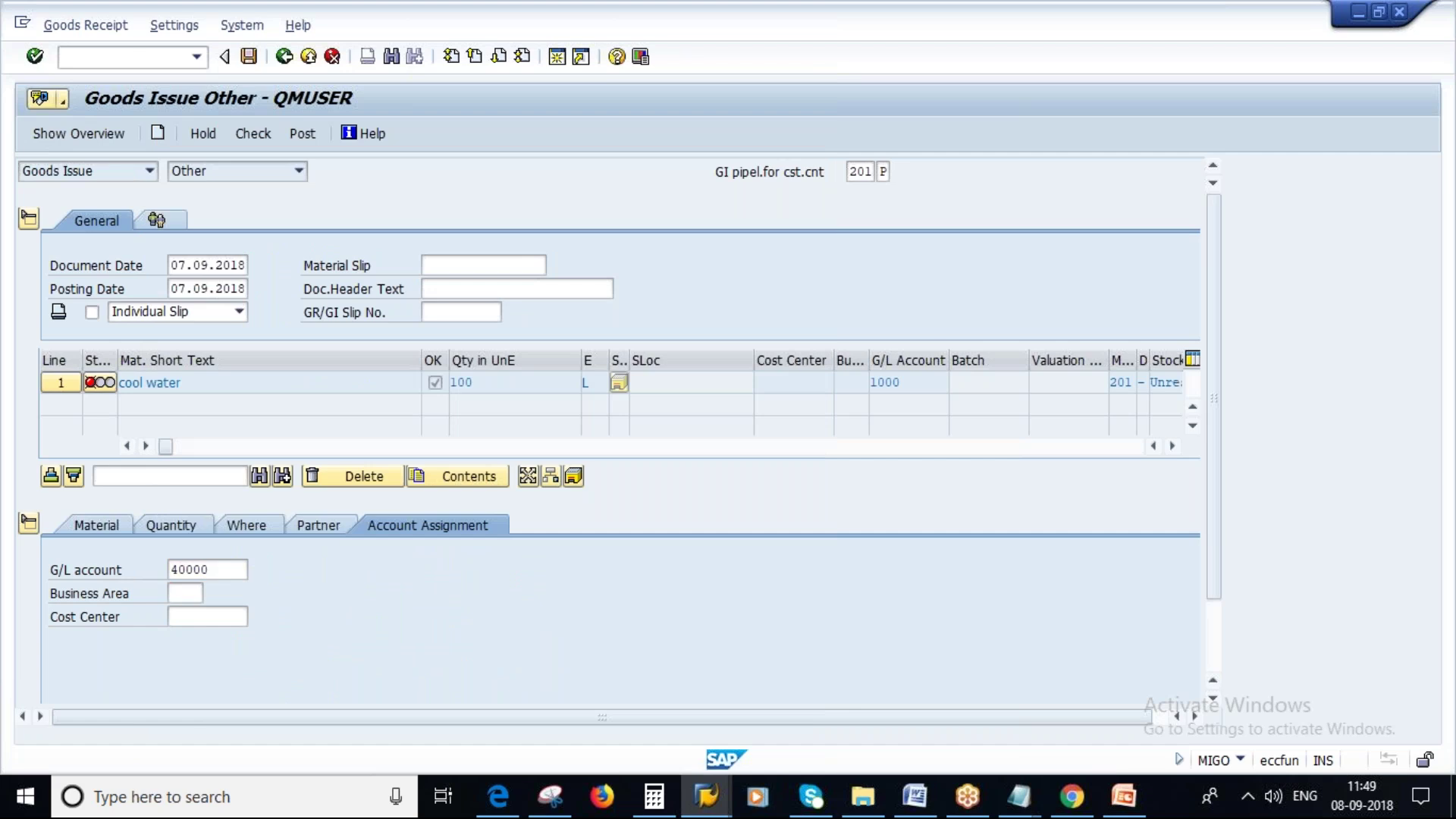
key(Return)
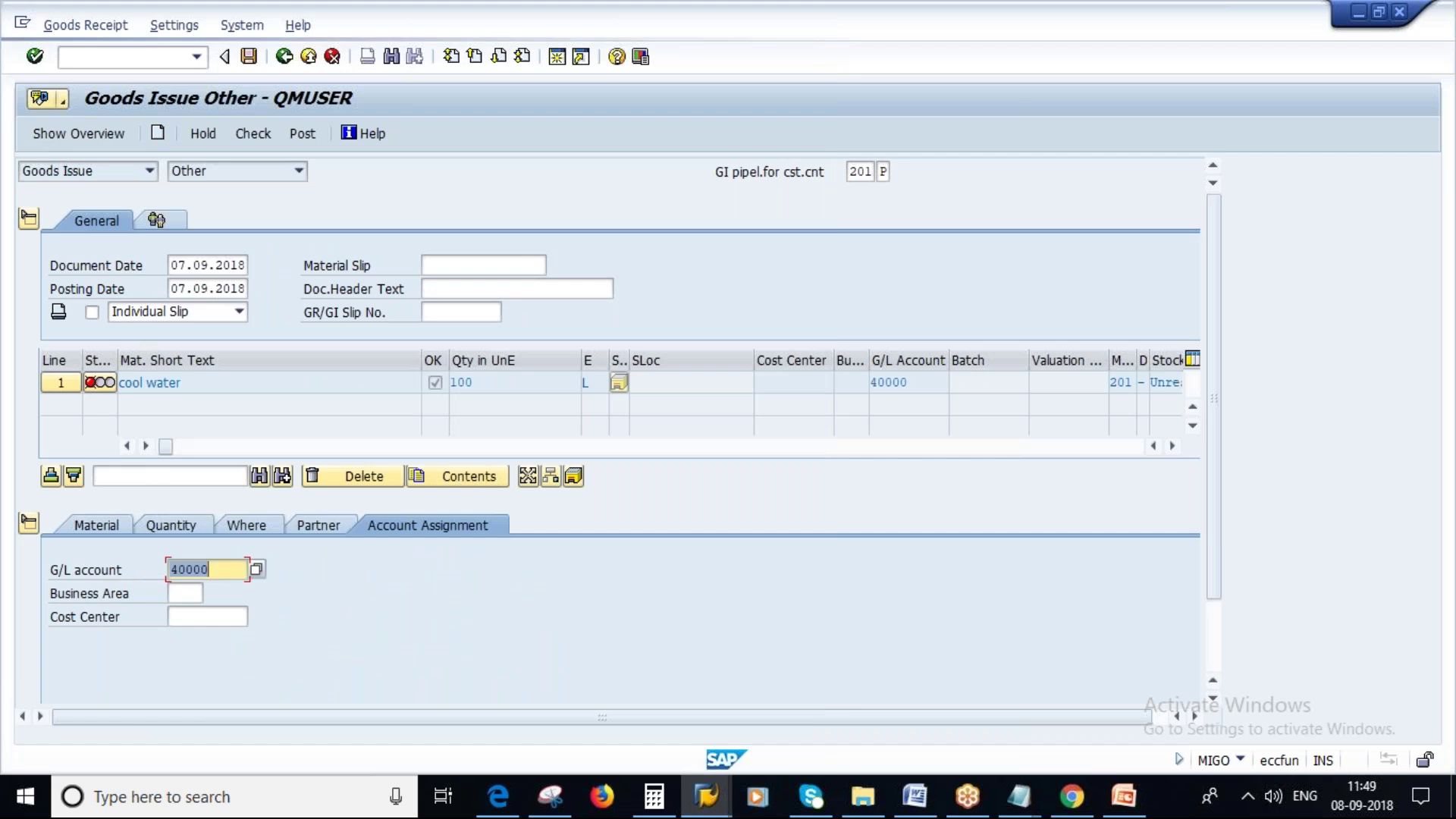
click(252, 134)
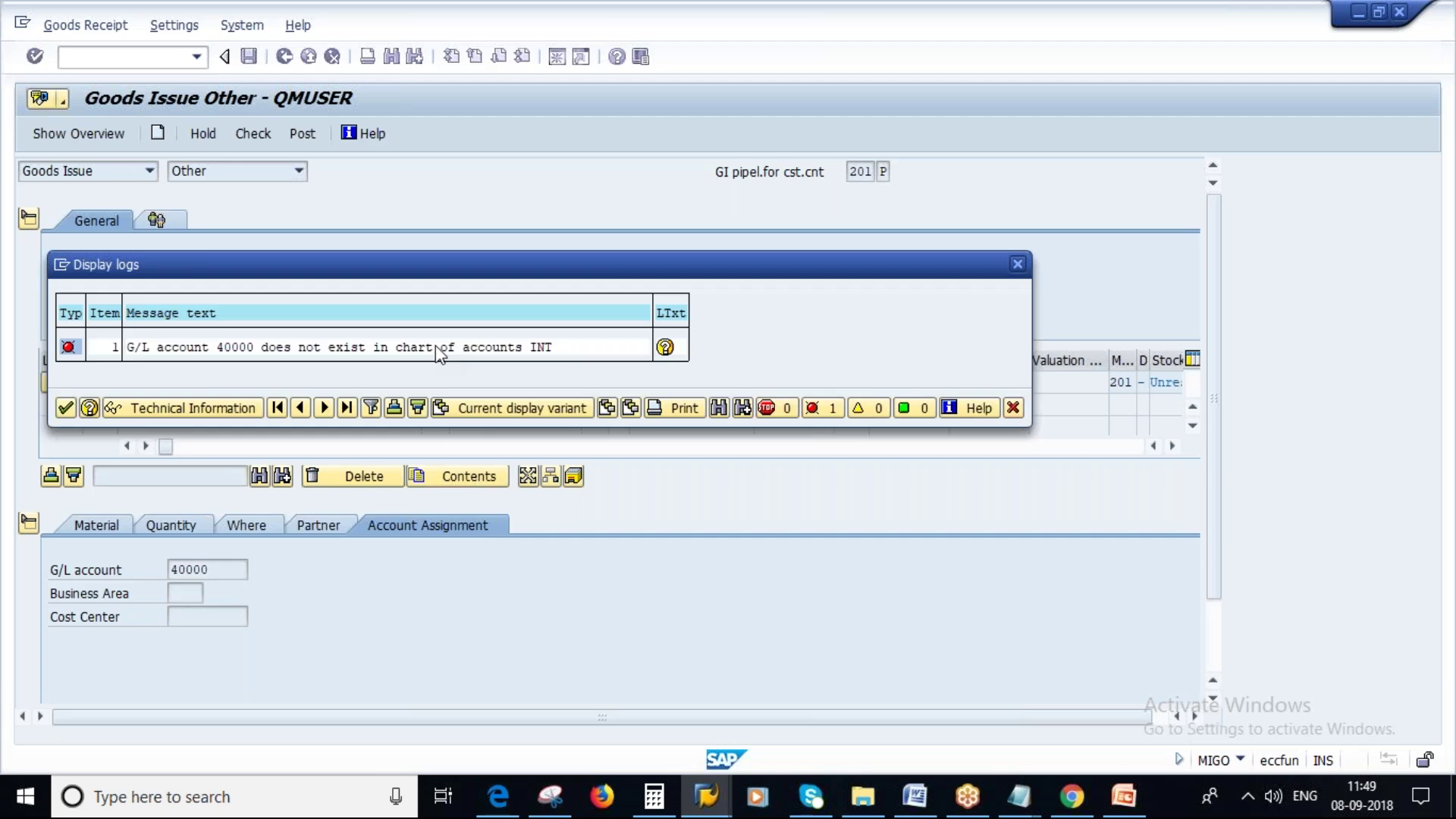
double_click(437, 348)
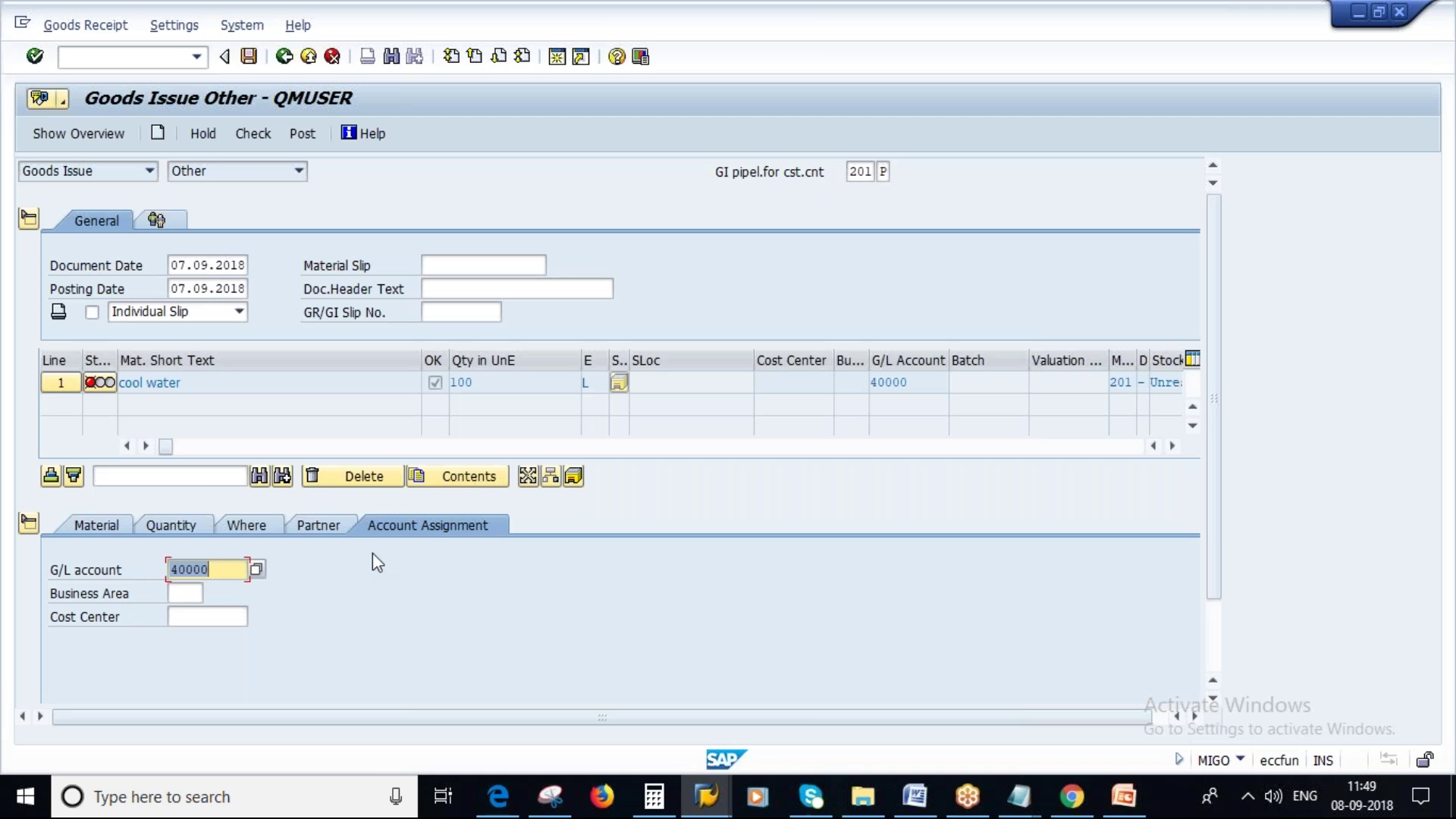
Step: Clear the item's G/L account, assign cost center 1000 instead, and check the goods issue document
click(218, 569)
double_click(218, 569)
key(BackSpace)
click(203, 619)
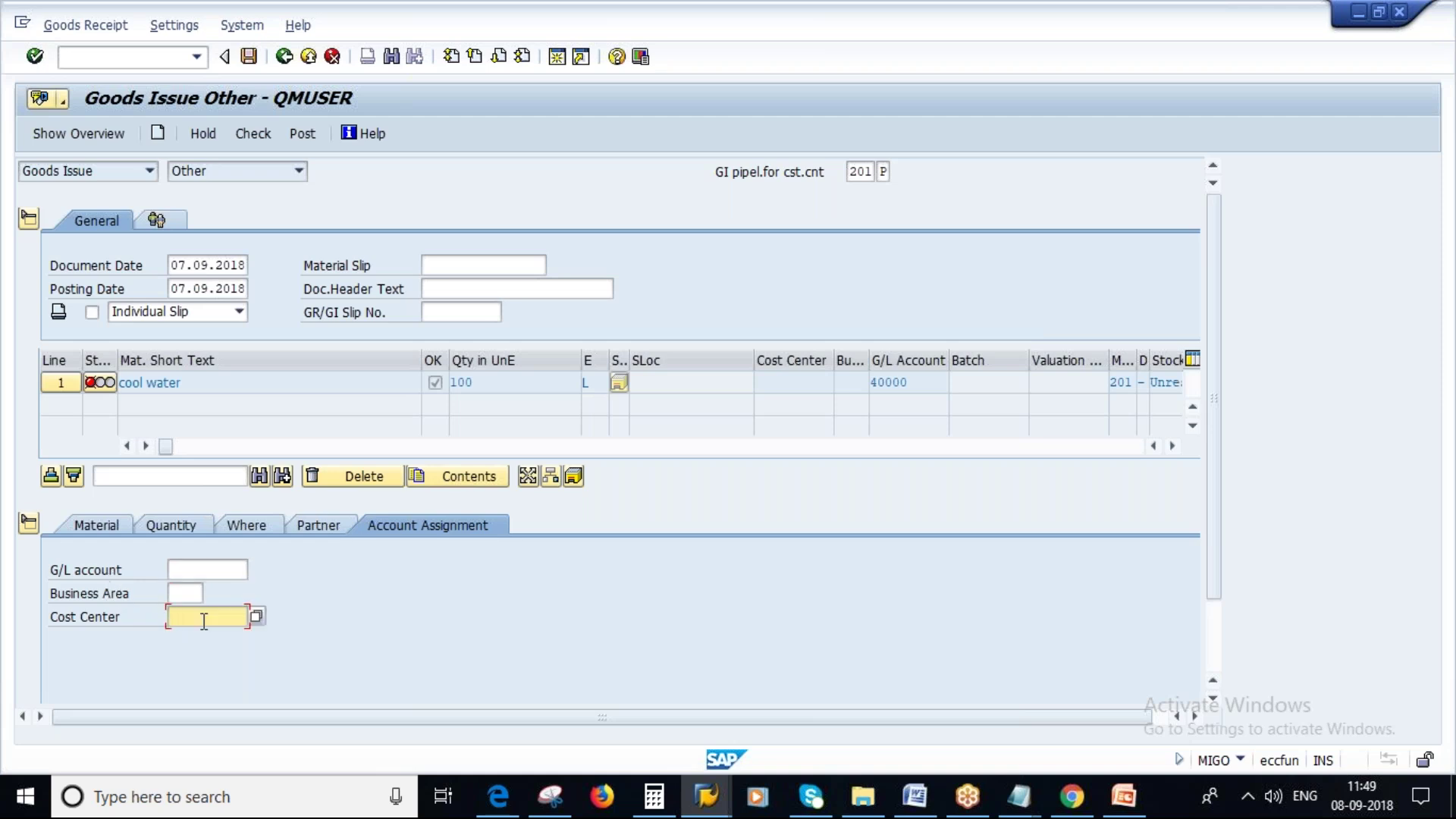
text(1000)
key(Return)
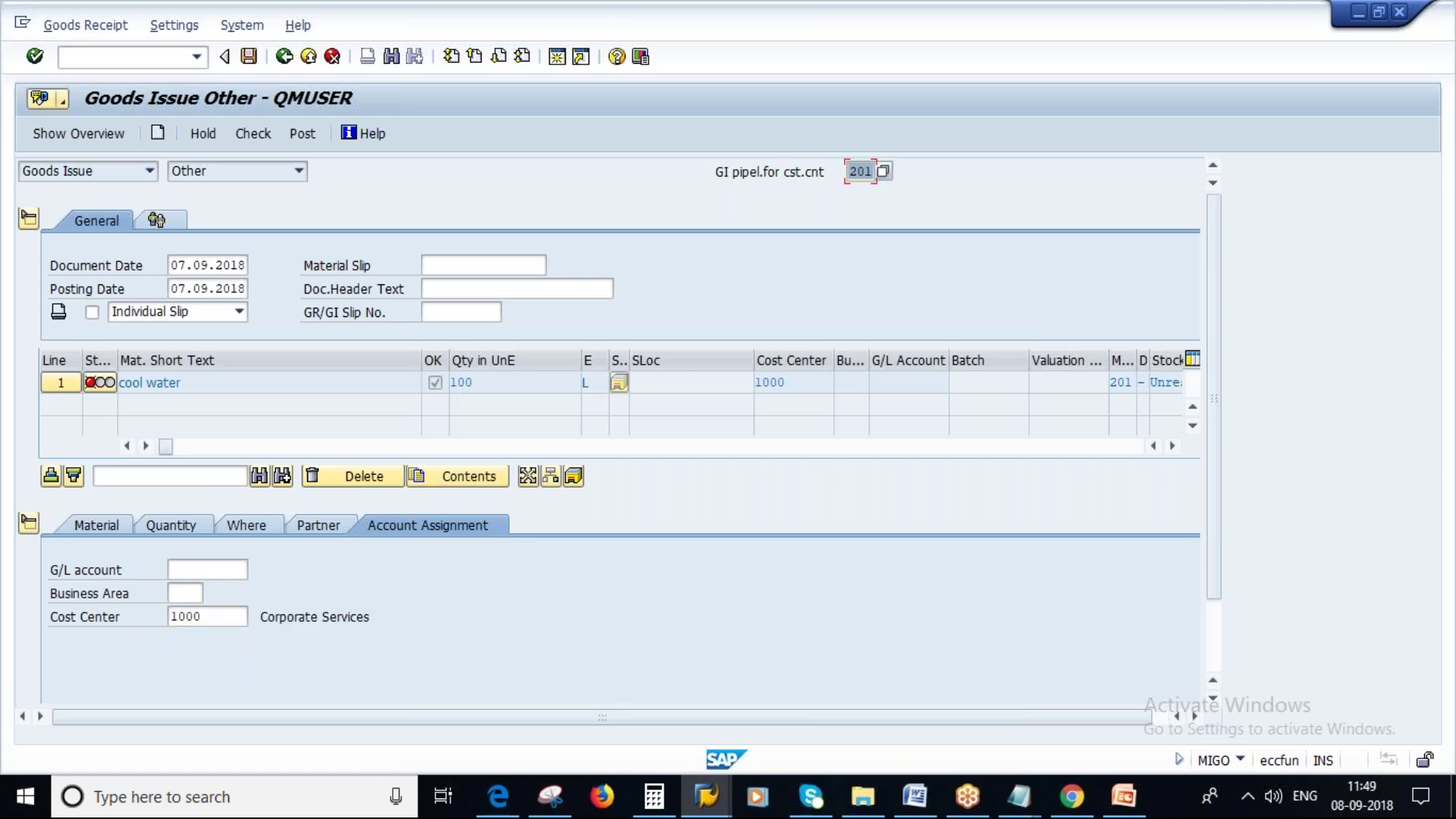
click(252, 135)
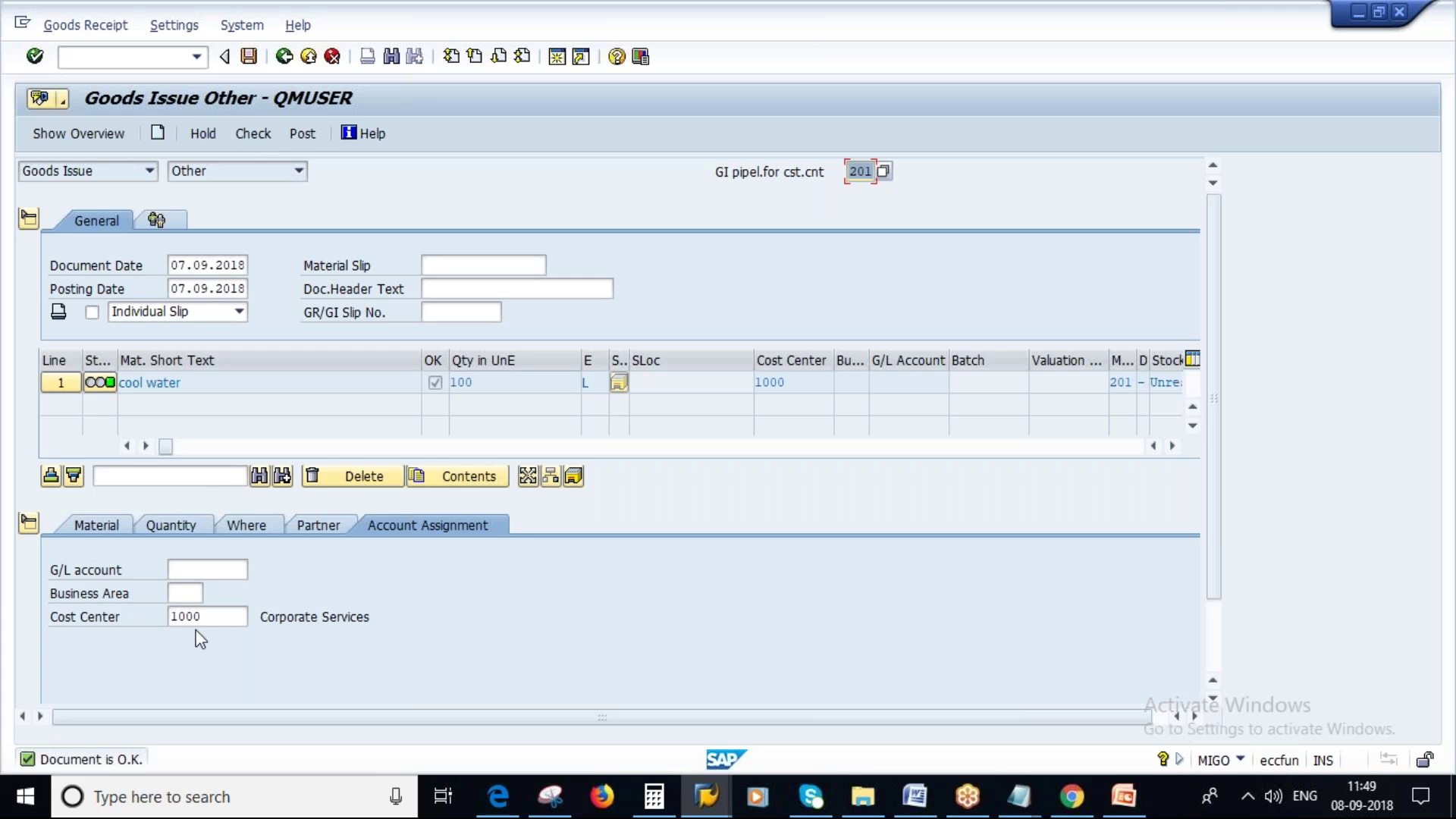
Step: Recheck the goods issue of 100 L of cool water and post it
double_click(185, 616)
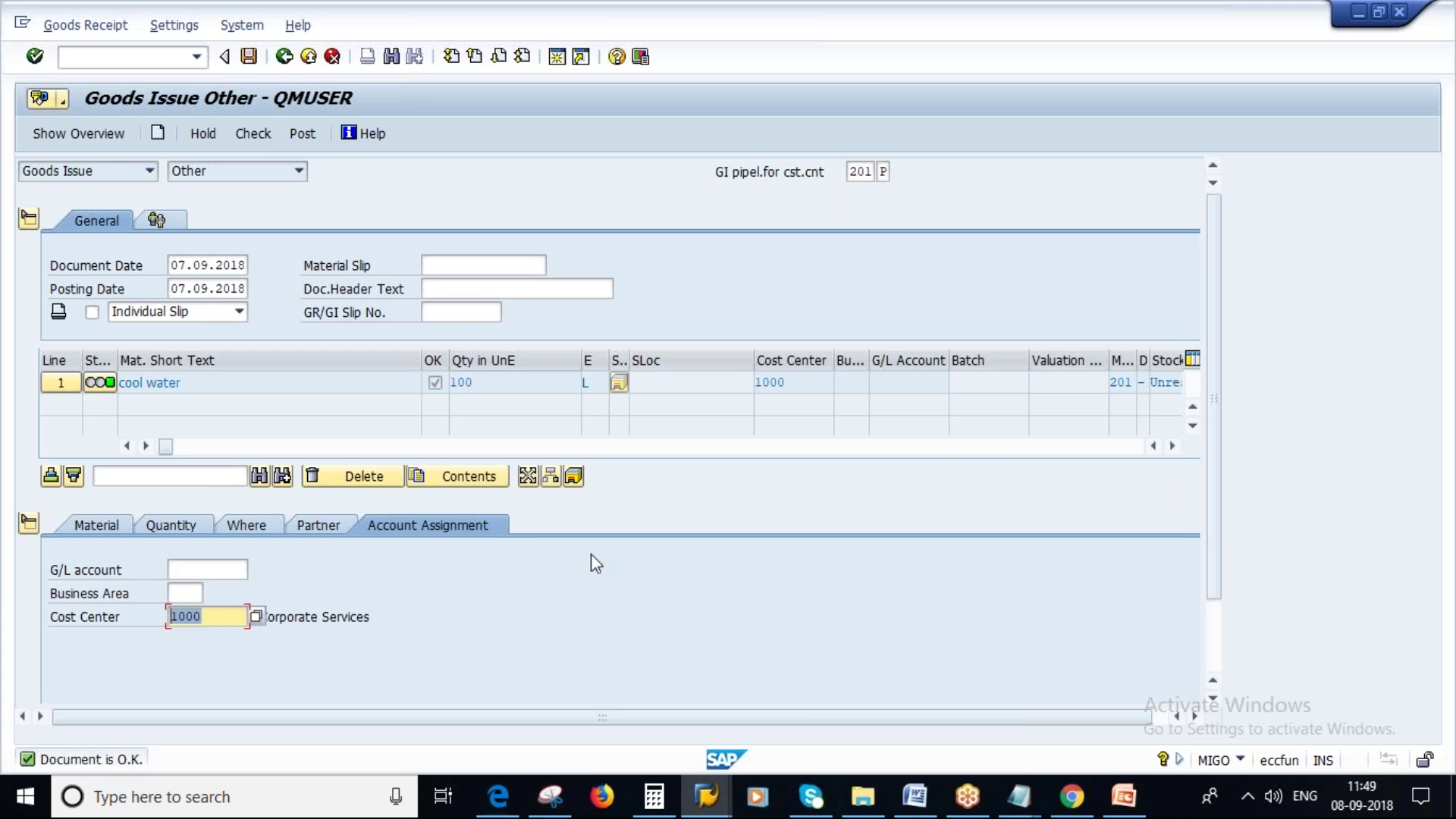
click(251, 140)
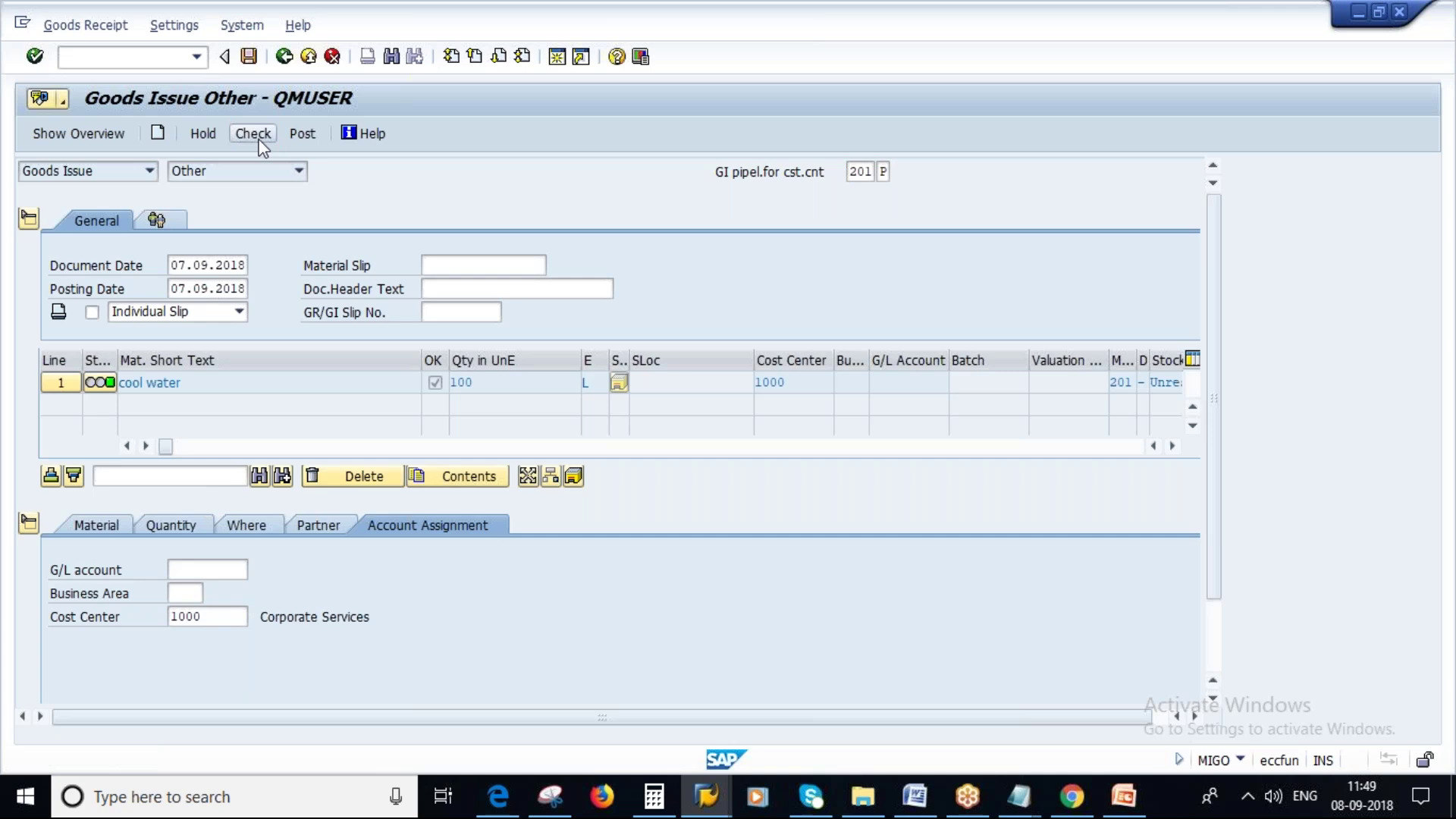
double_click(459, 382)
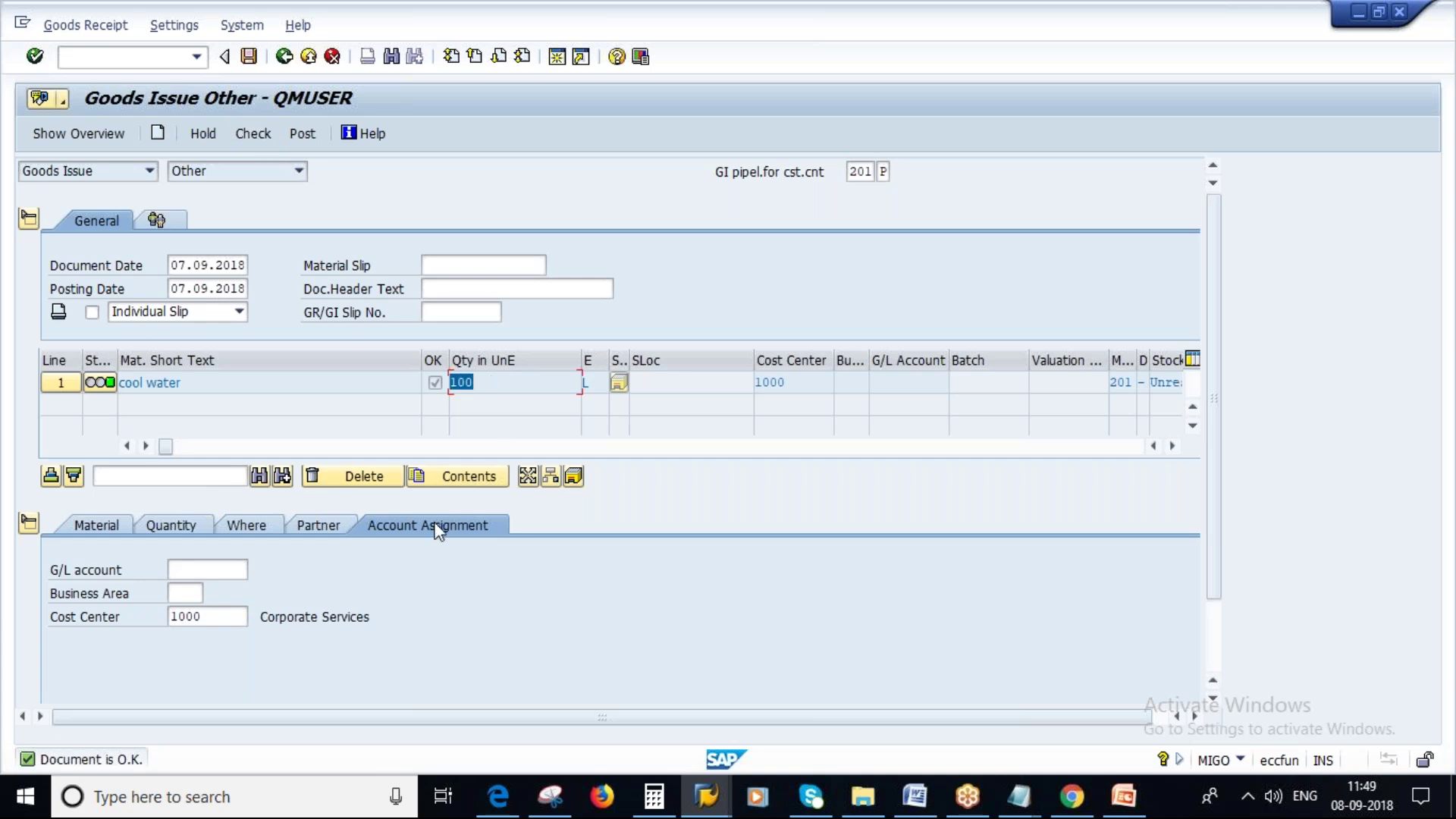
click(303, 135)
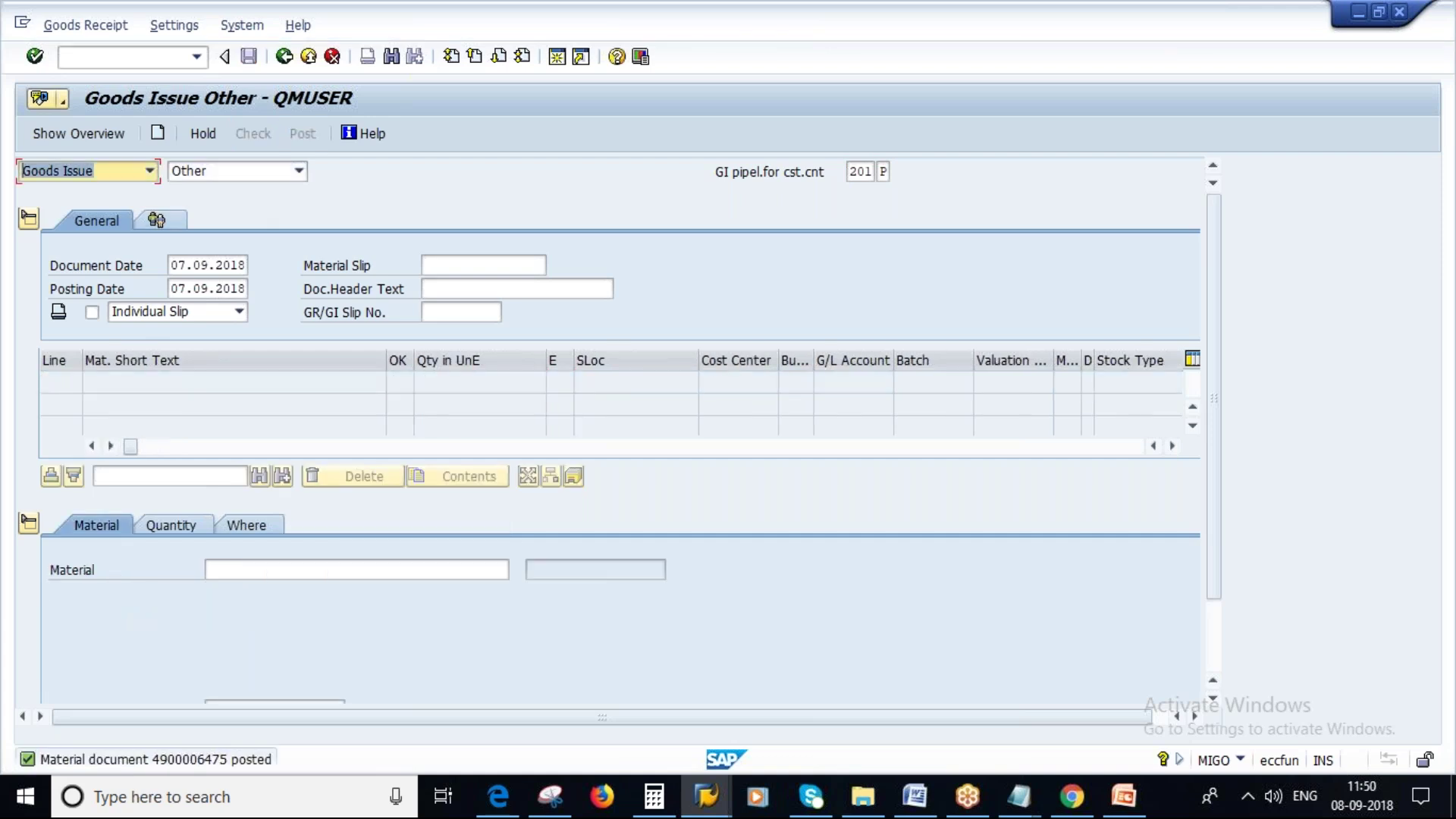
Step: Start another 201 P goods issue item for cool water with a quantity of 50
click(240, 568)
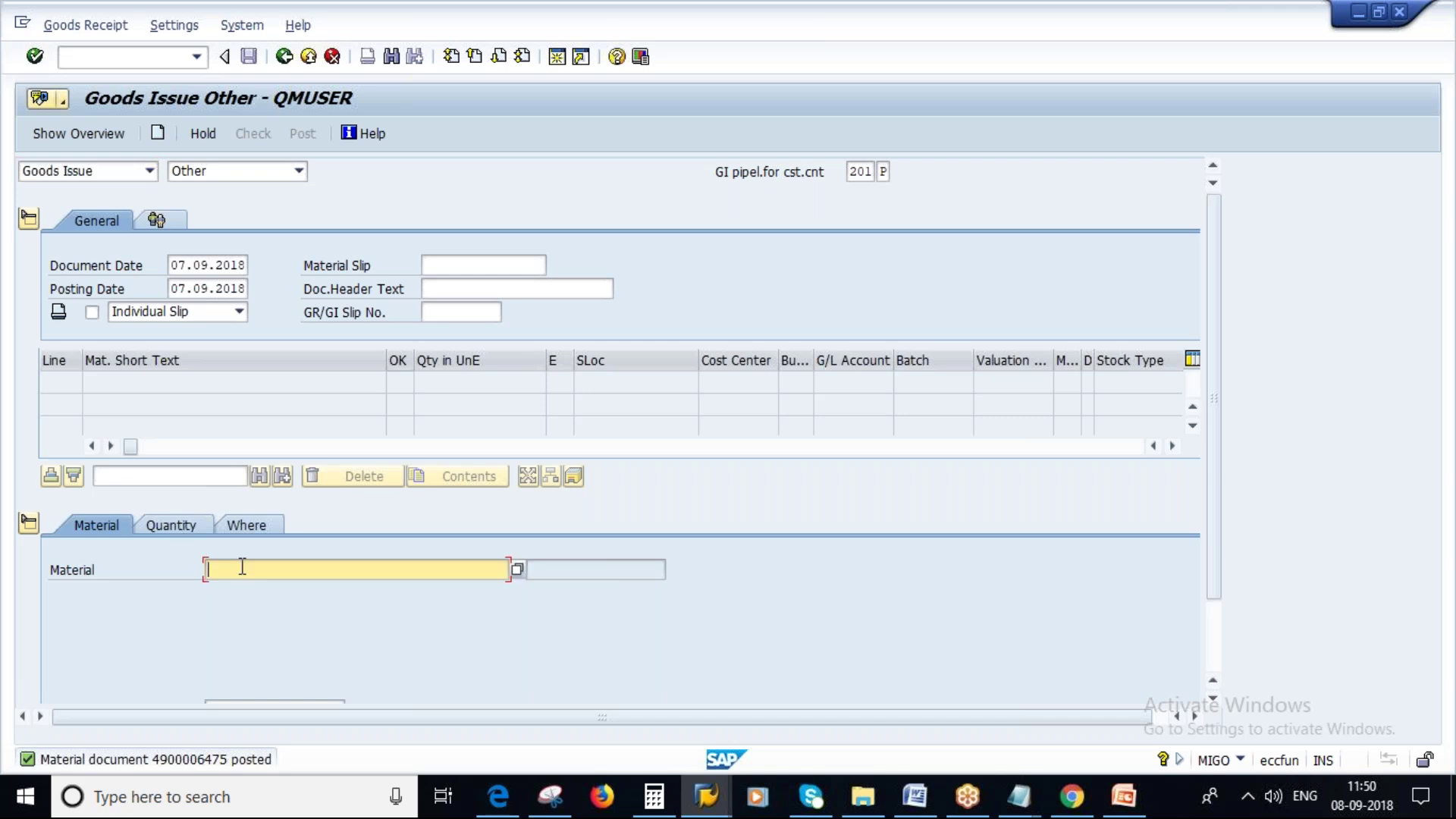
click(170, 526)
click(244, 570)
text(50)
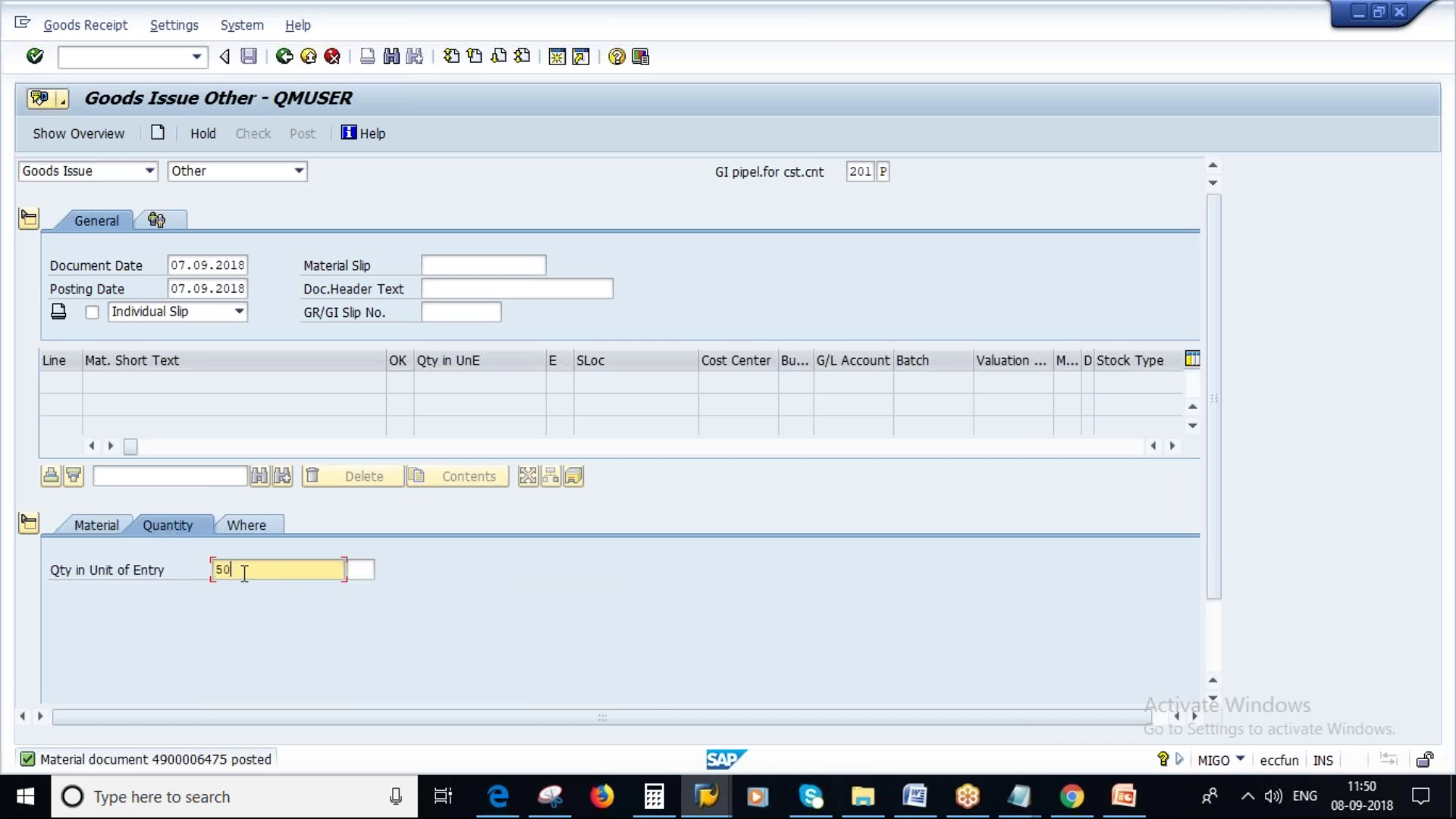
click(372, 607)
key(Return)
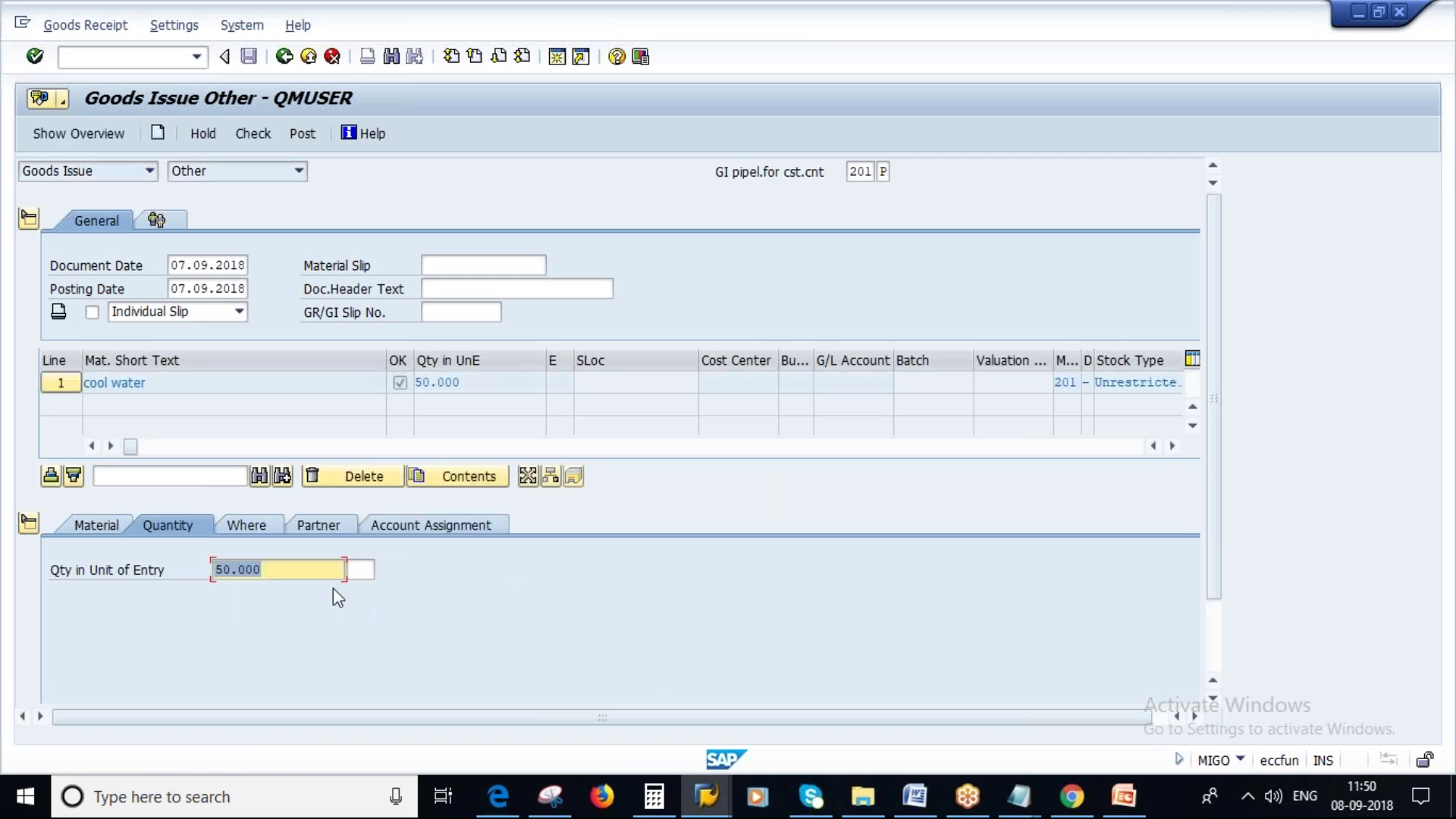
Step: Set the new item's plant to 1000 and enter the vendor number of Plus Chemicals Pvt.Ltd as its partner
click(246, 524)
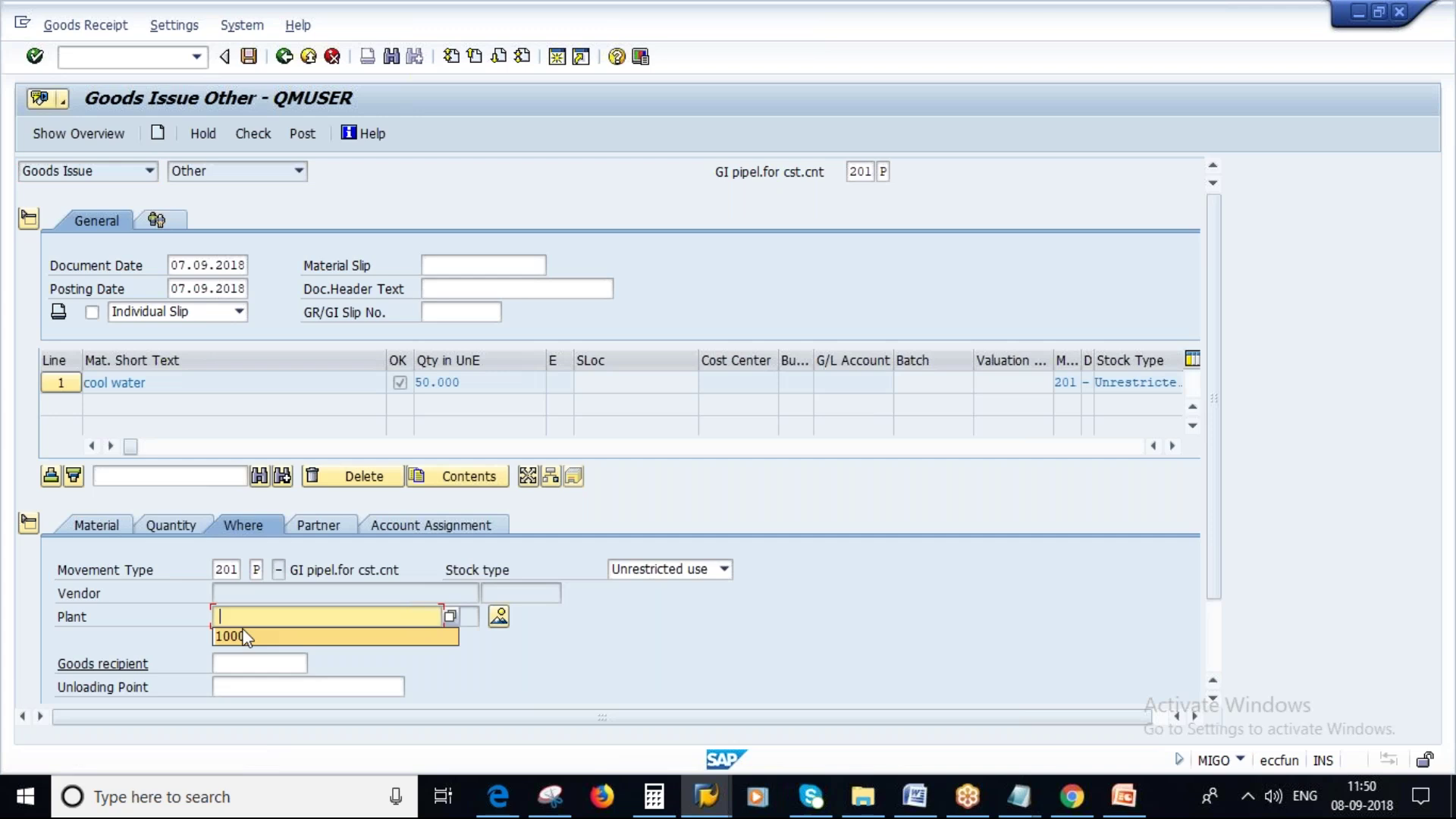
click(319, 525)
text(100649)
key(Return)
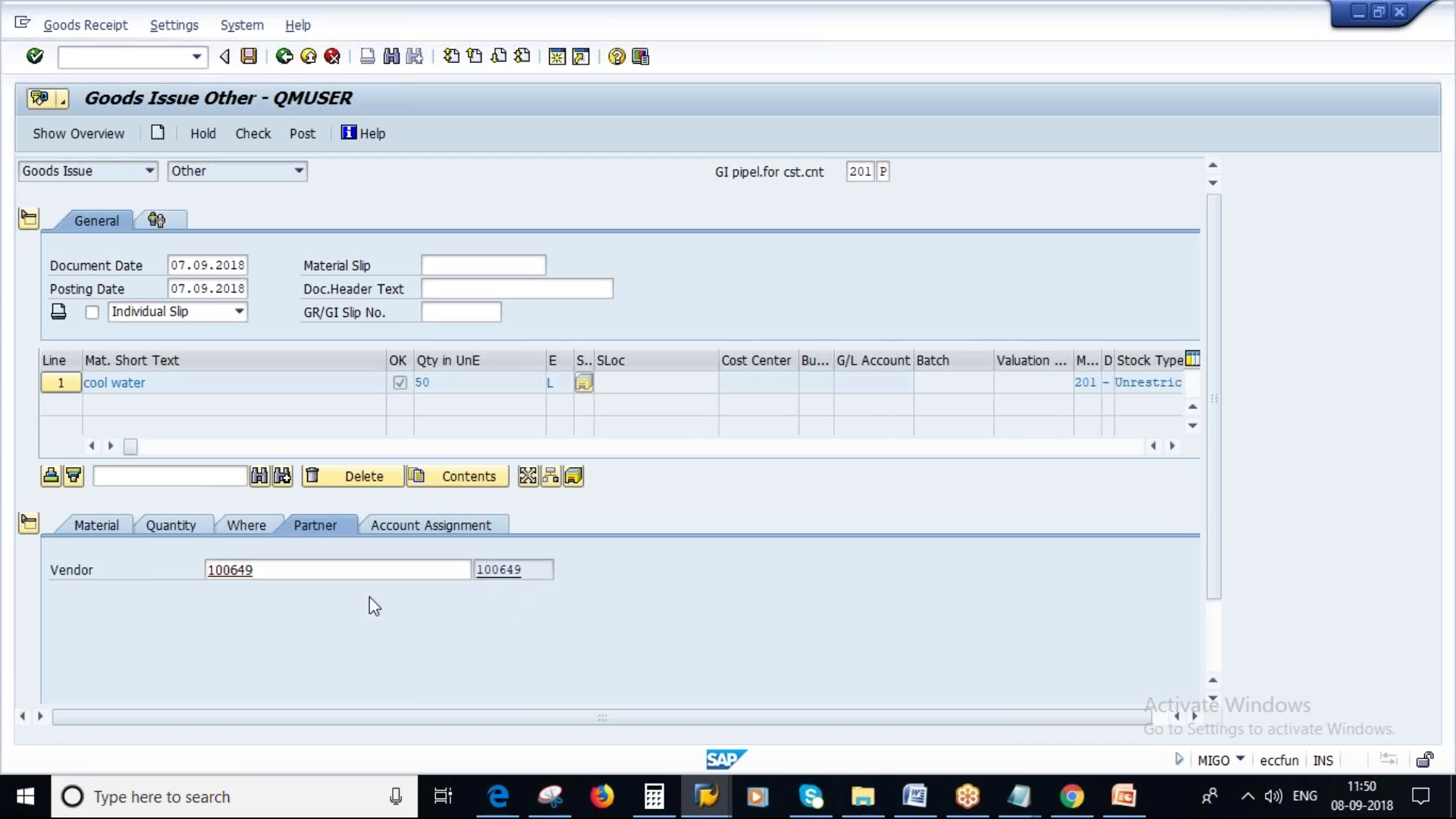
Step: Assign cost center 1000 to the 50 L cool water item, then check and post the goods issue
click(441, 524)
click(206, 634)
key(Return)
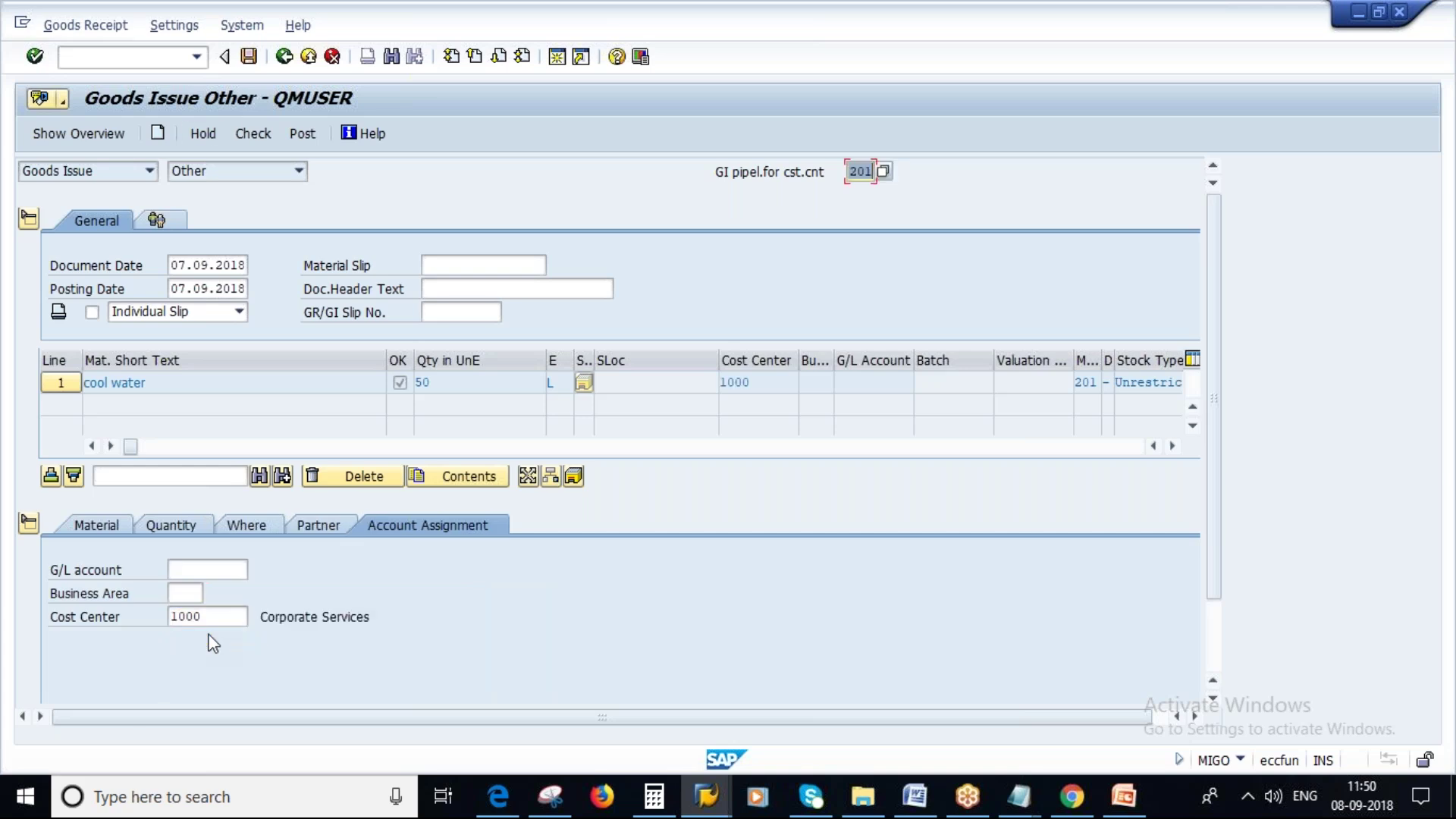
click(252, 133)
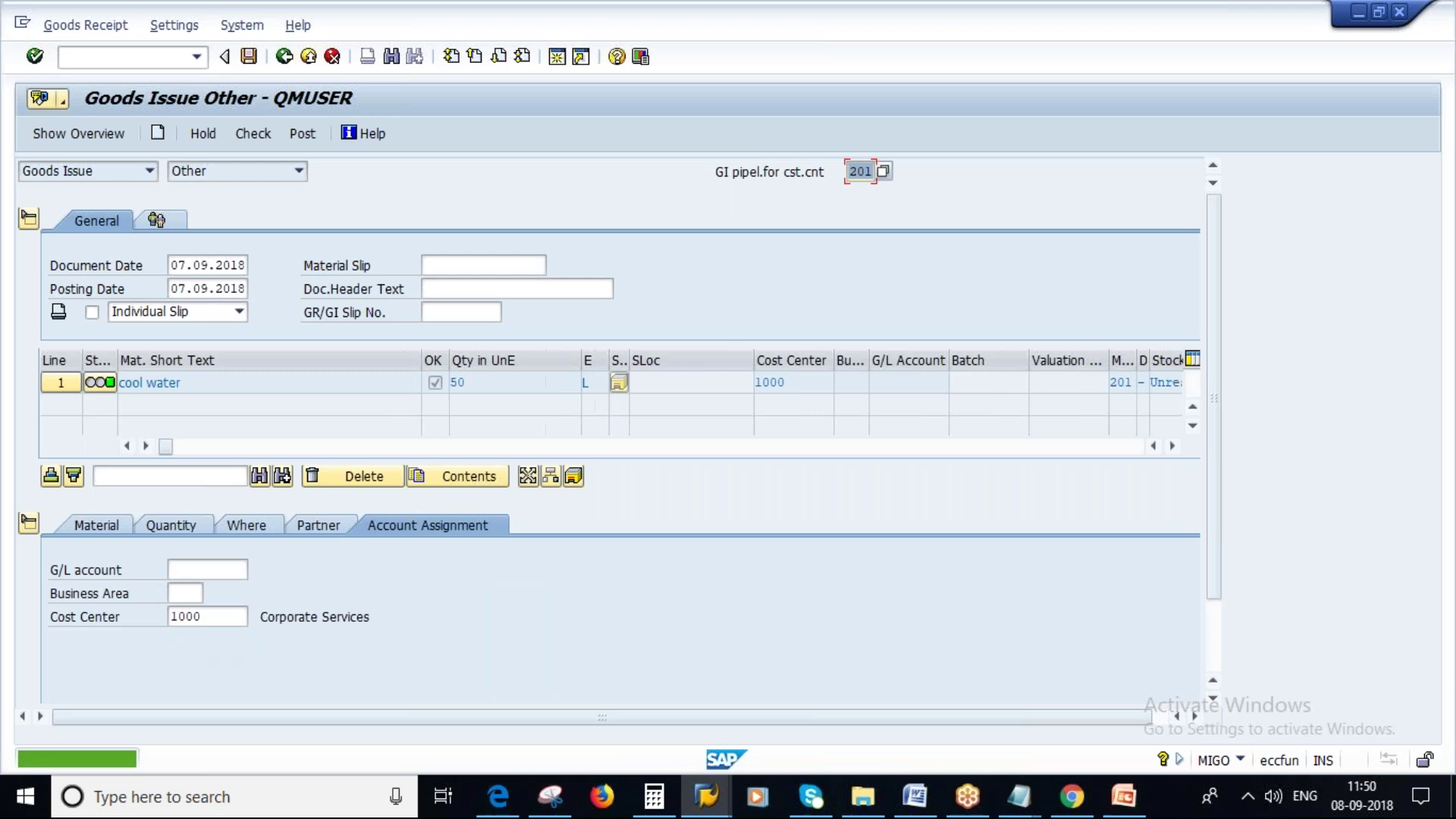
click(302, 134)
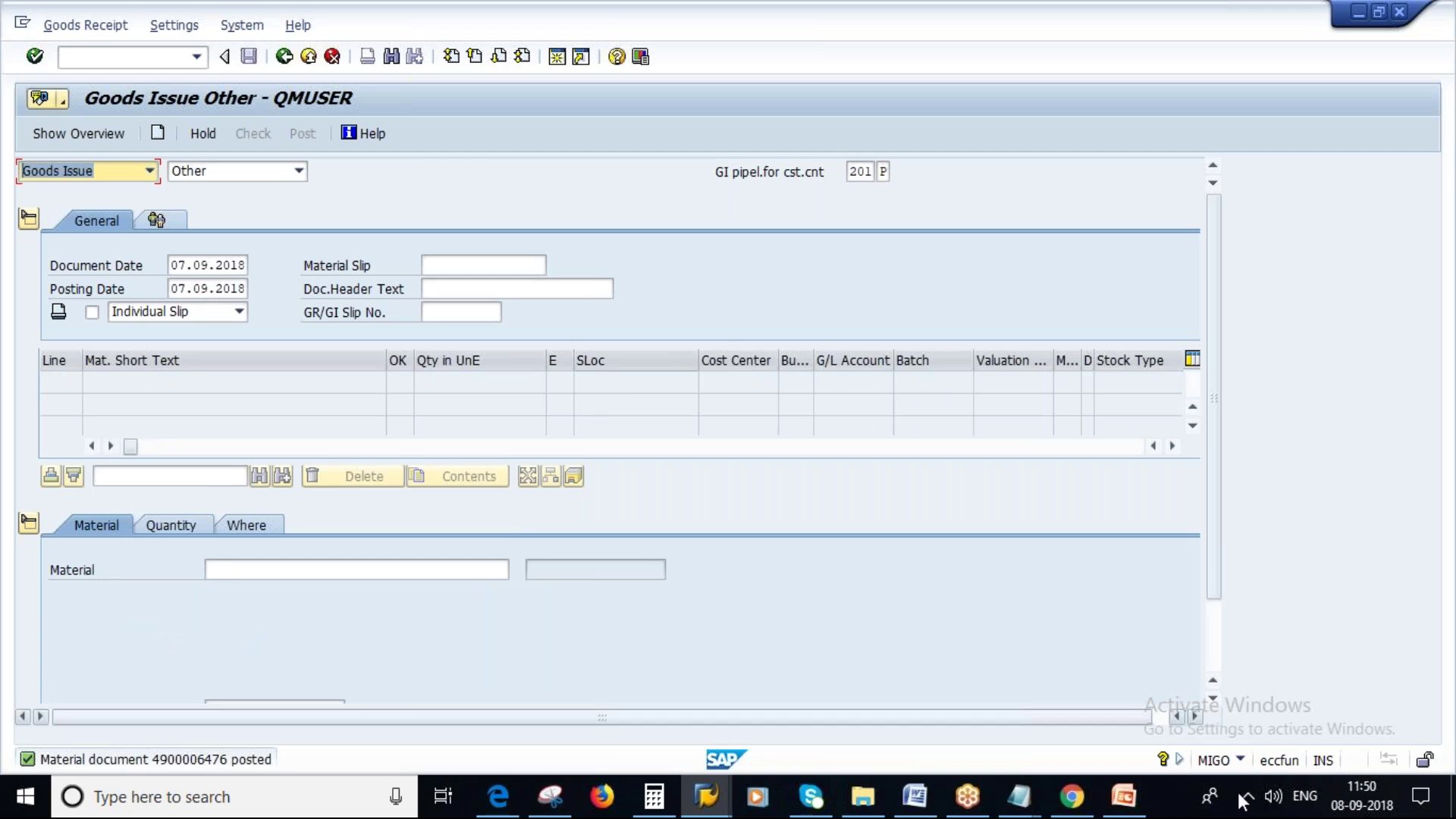
Step: Switch to the PowerPoint presentation and review the process flow and the Pipeline: Settlements slide
click(1121, 798)
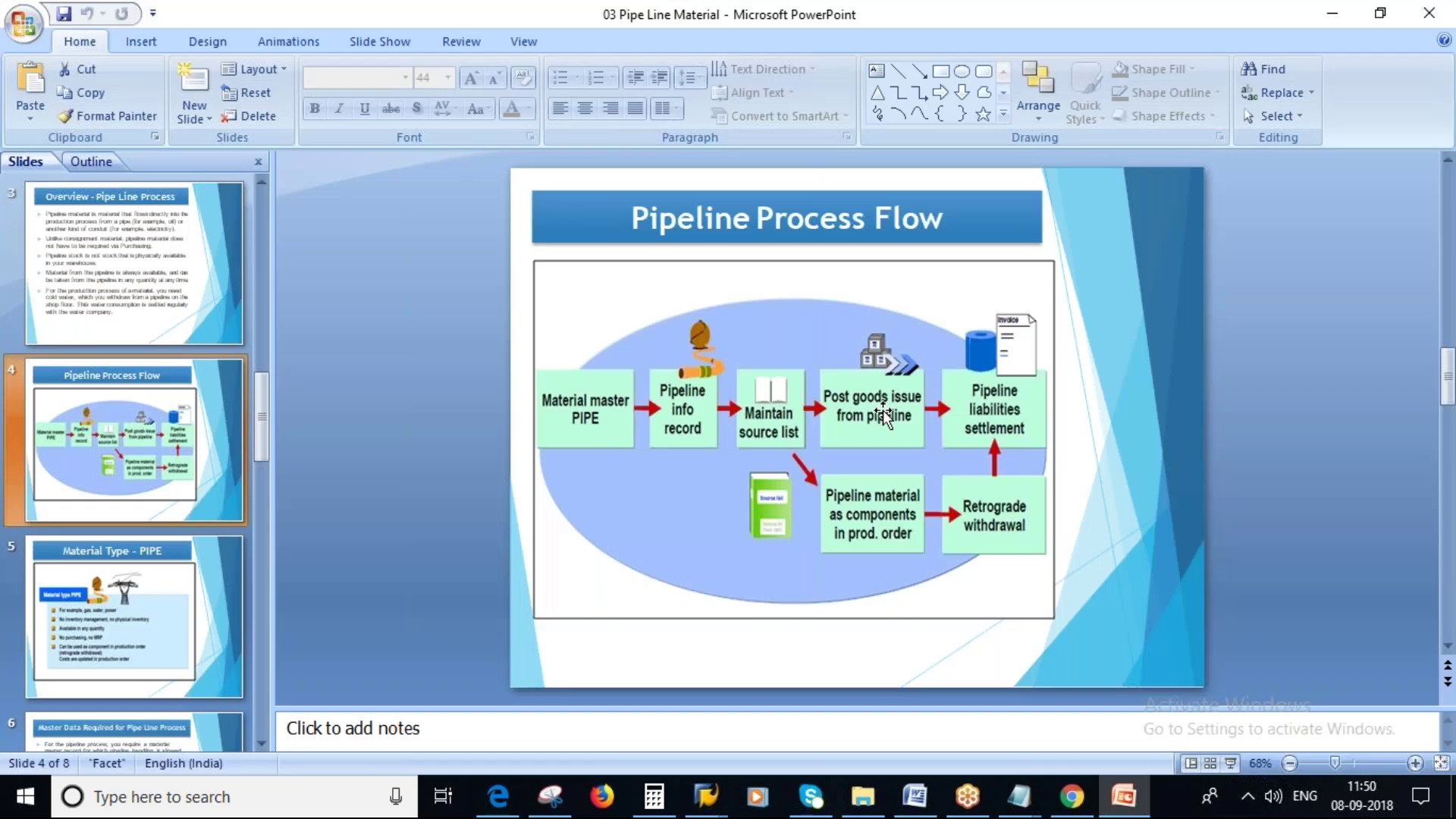
scroll(884, 414, down, 1)
scroll(725, 541, down, 2)
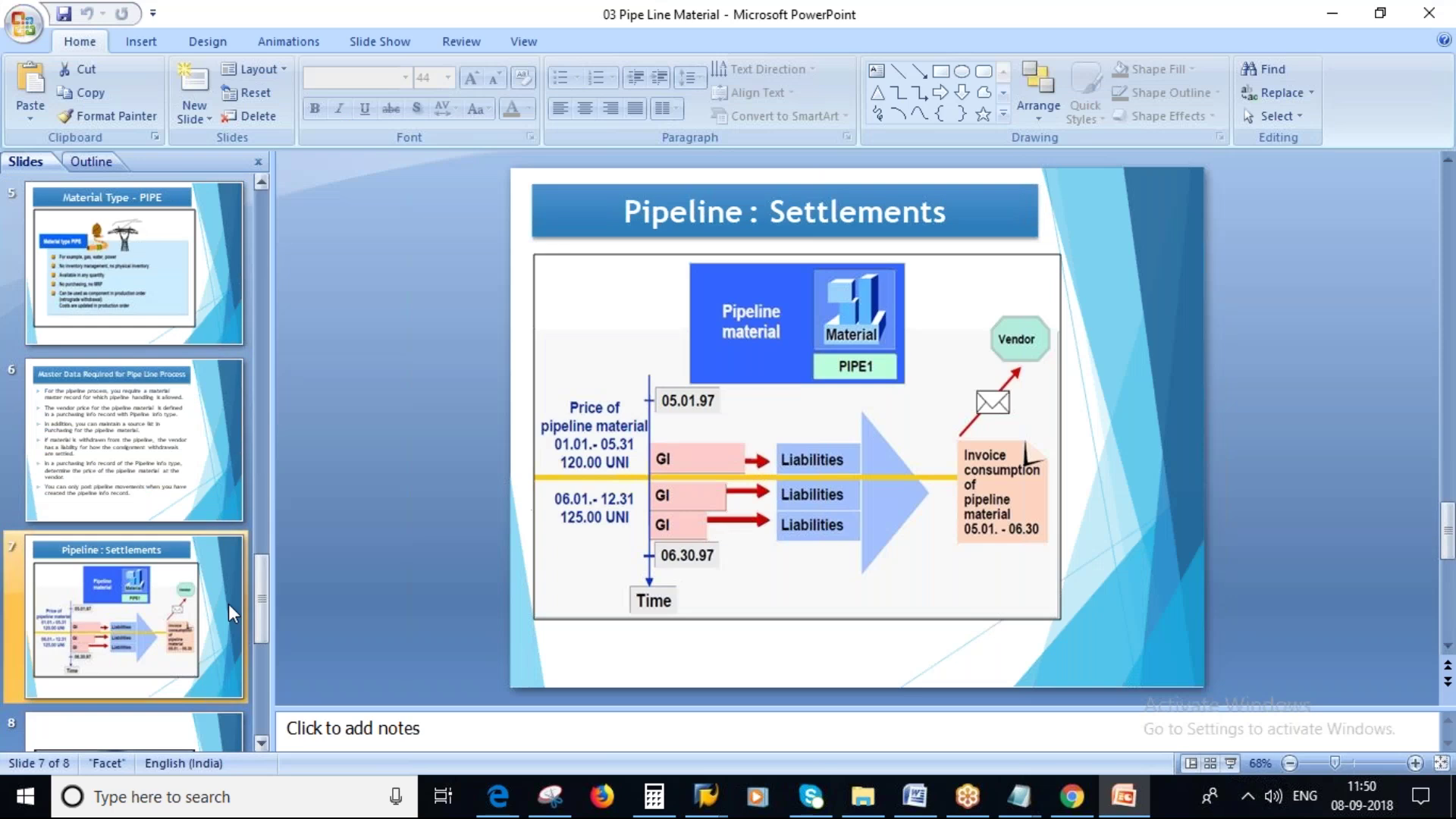
scroll(232, 613, down, 1)
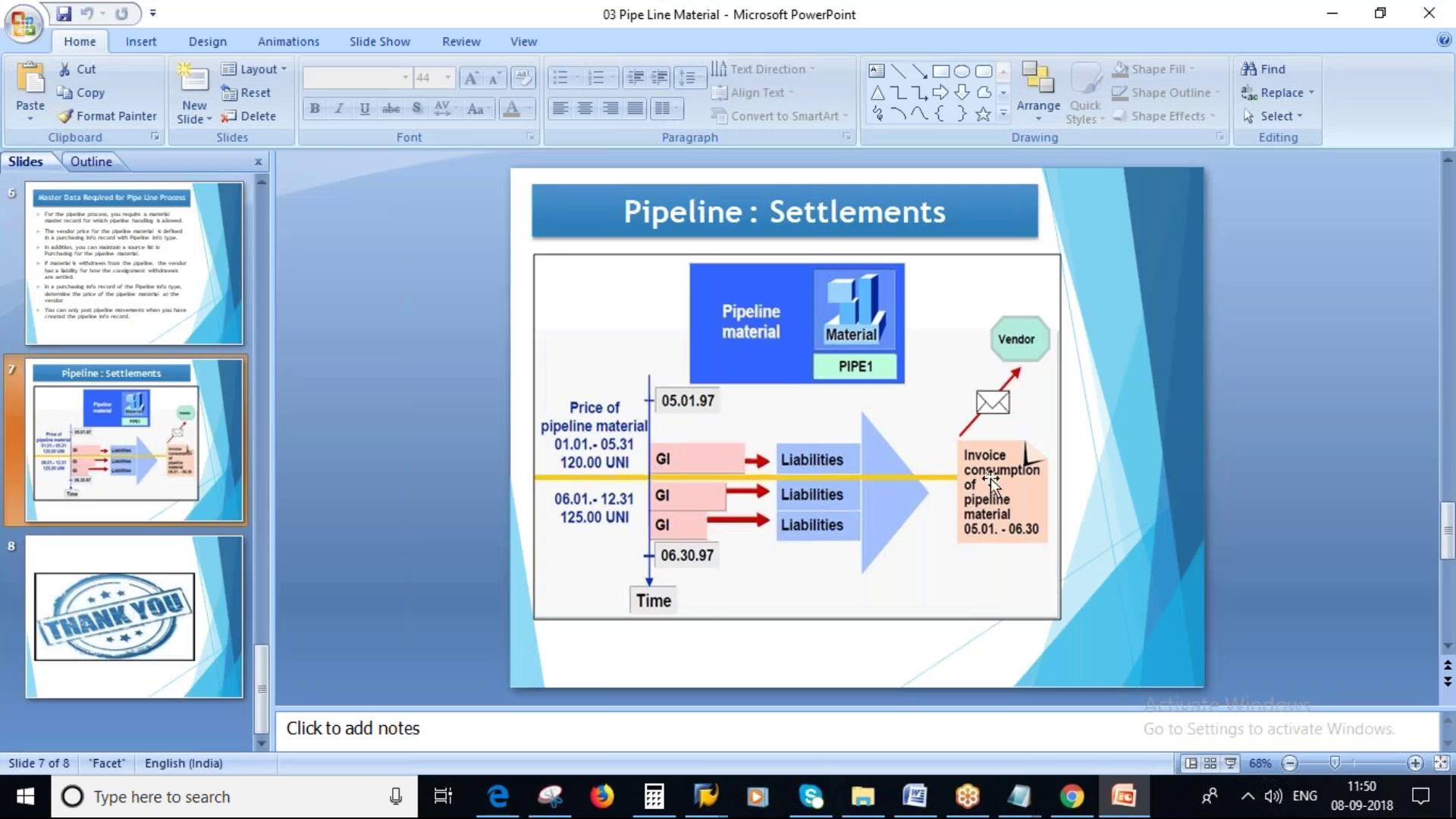
Step: Switch back to SAP, leave the goods issue transaction, and open the settlement transaction MRKO
mouse_move(706, 796)
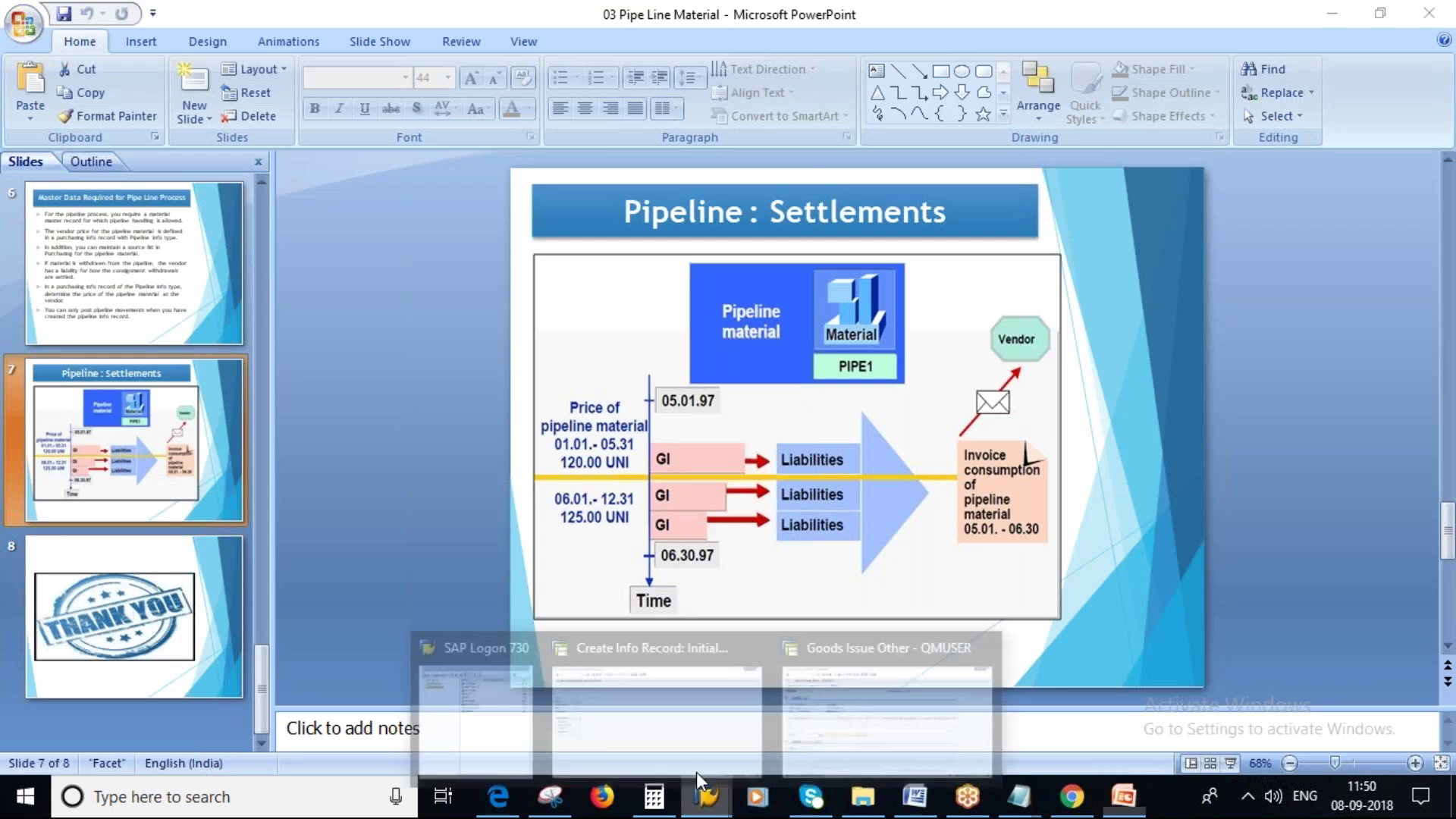
click(927, 704)
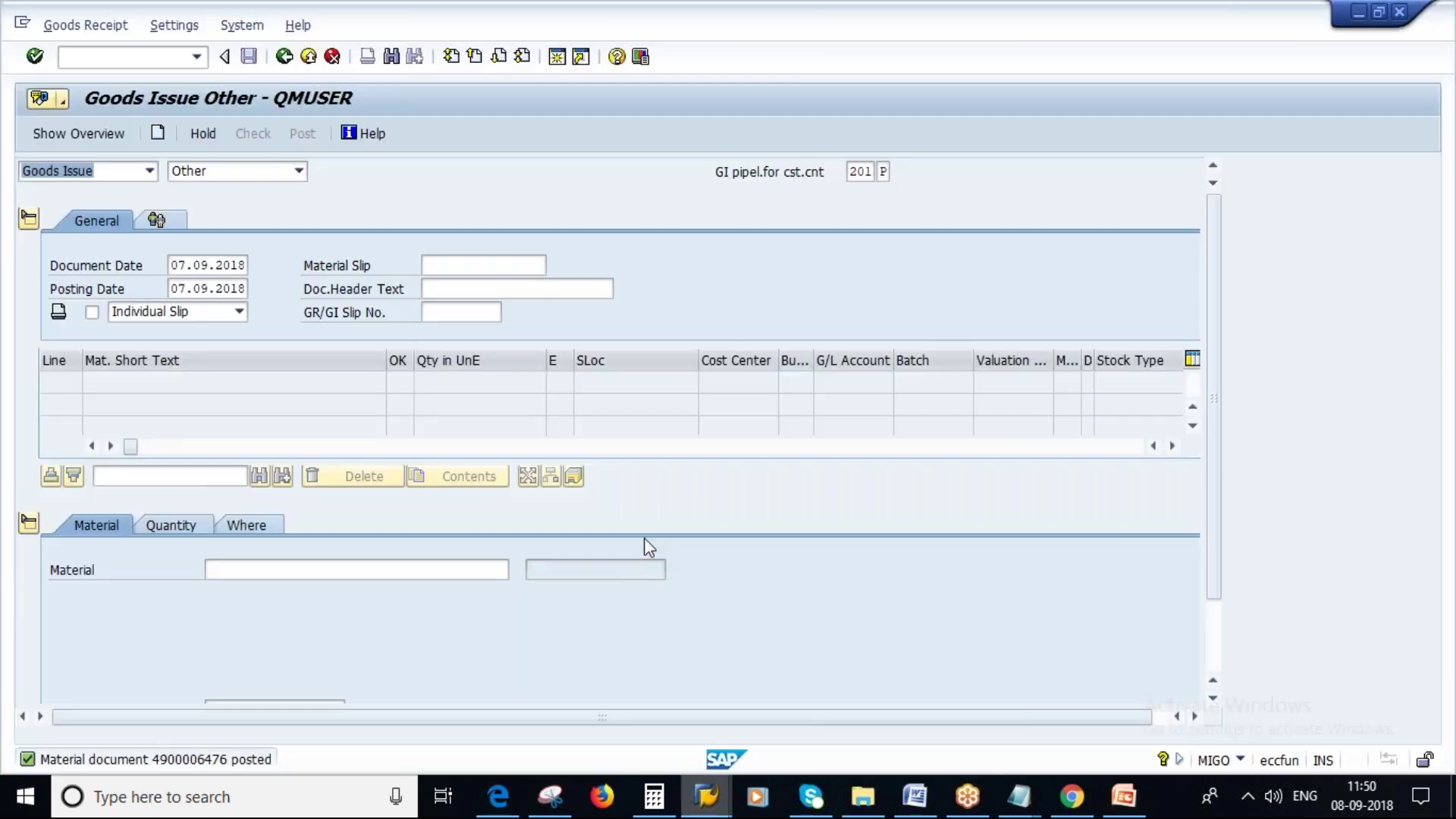
click(285, 56)
text(mrko)
key(Return)
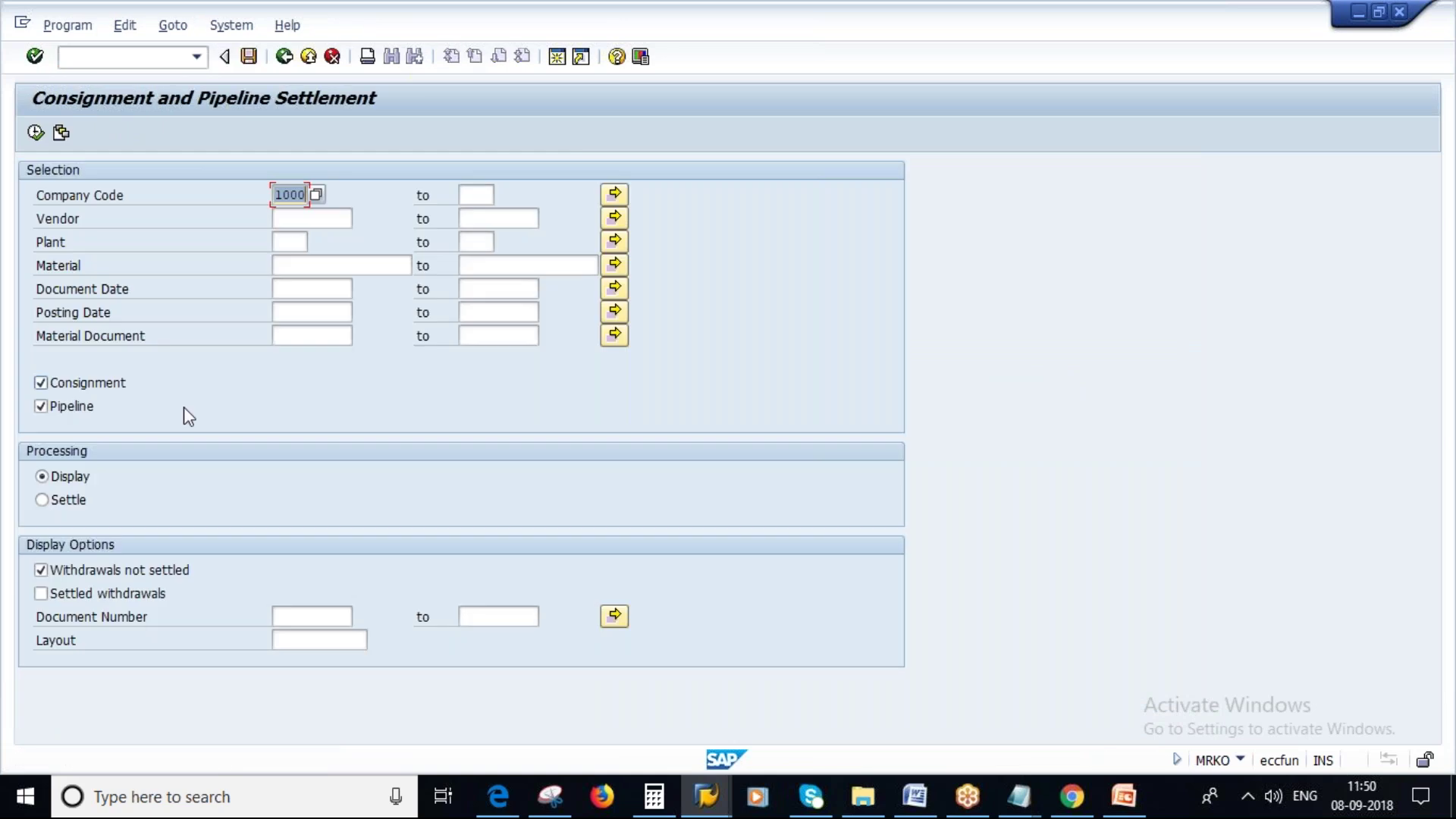
Step: Exclude consignment from the settlement selection and enter the Plus Chemicals vendor number and plant 1000 for company code 1000
click(71, 380)
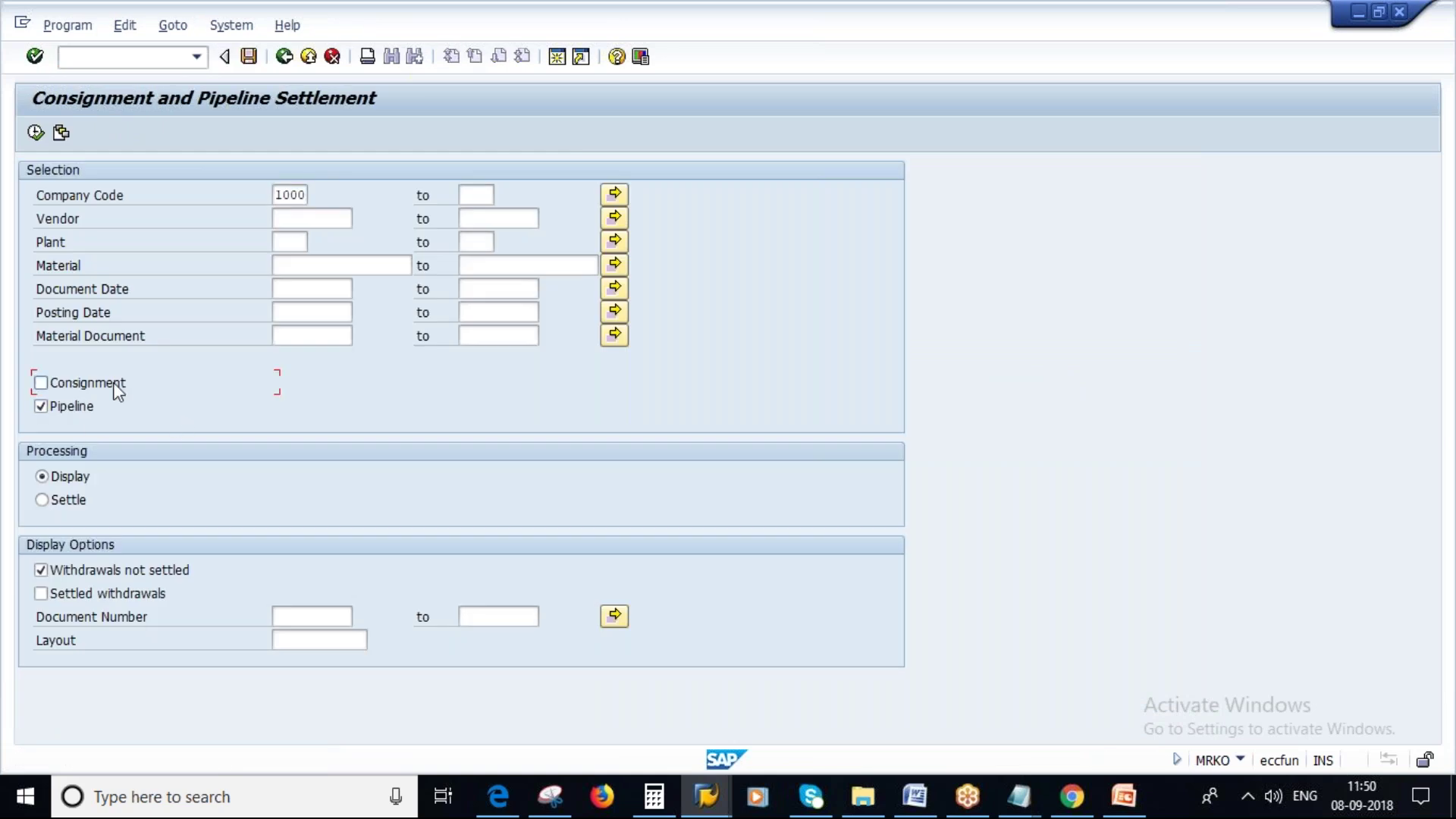
click(283, 198)
click(296, 218)
click(292, 237)
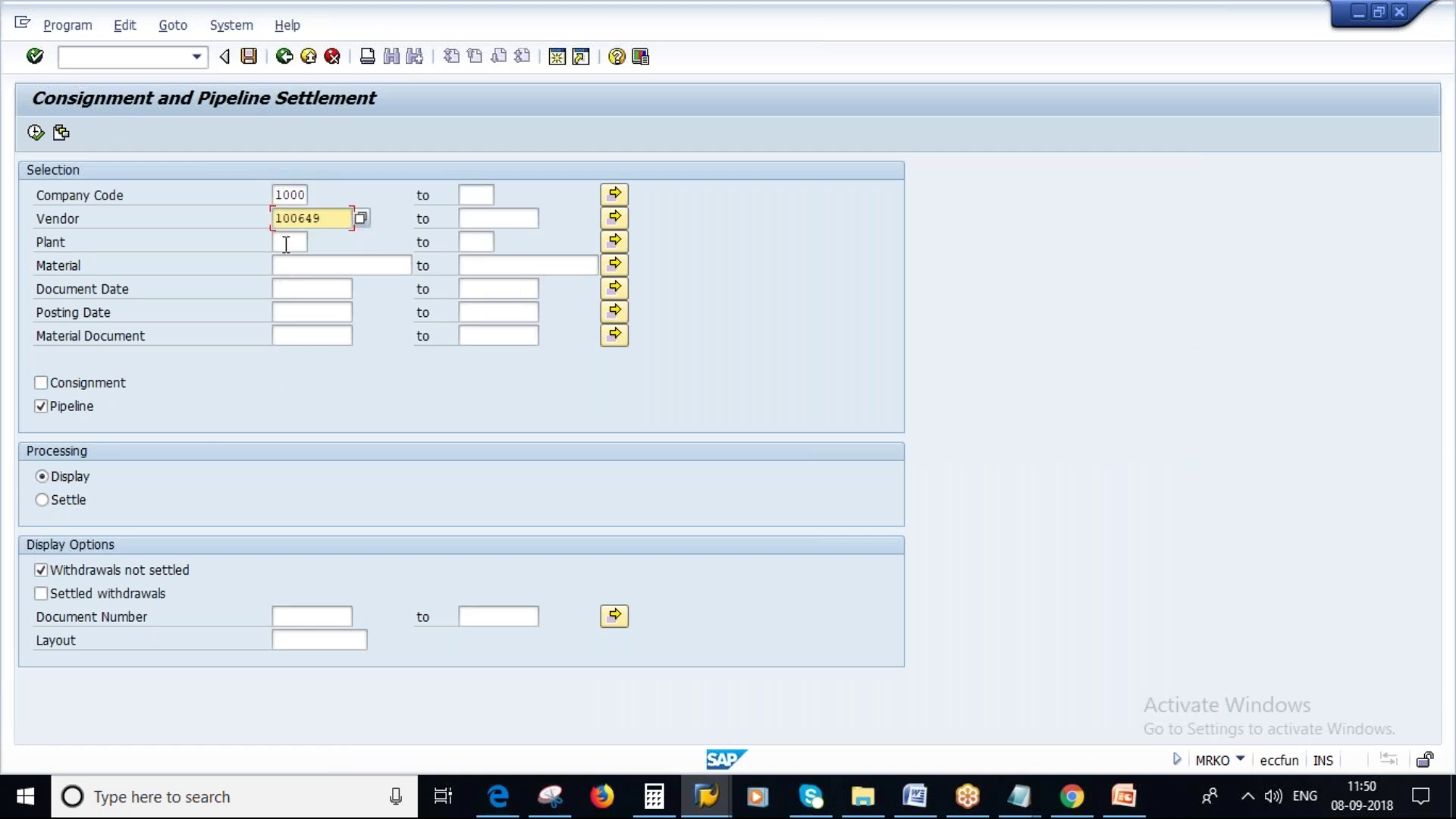
click(286, 243)
text(1000)
click(297, 269)
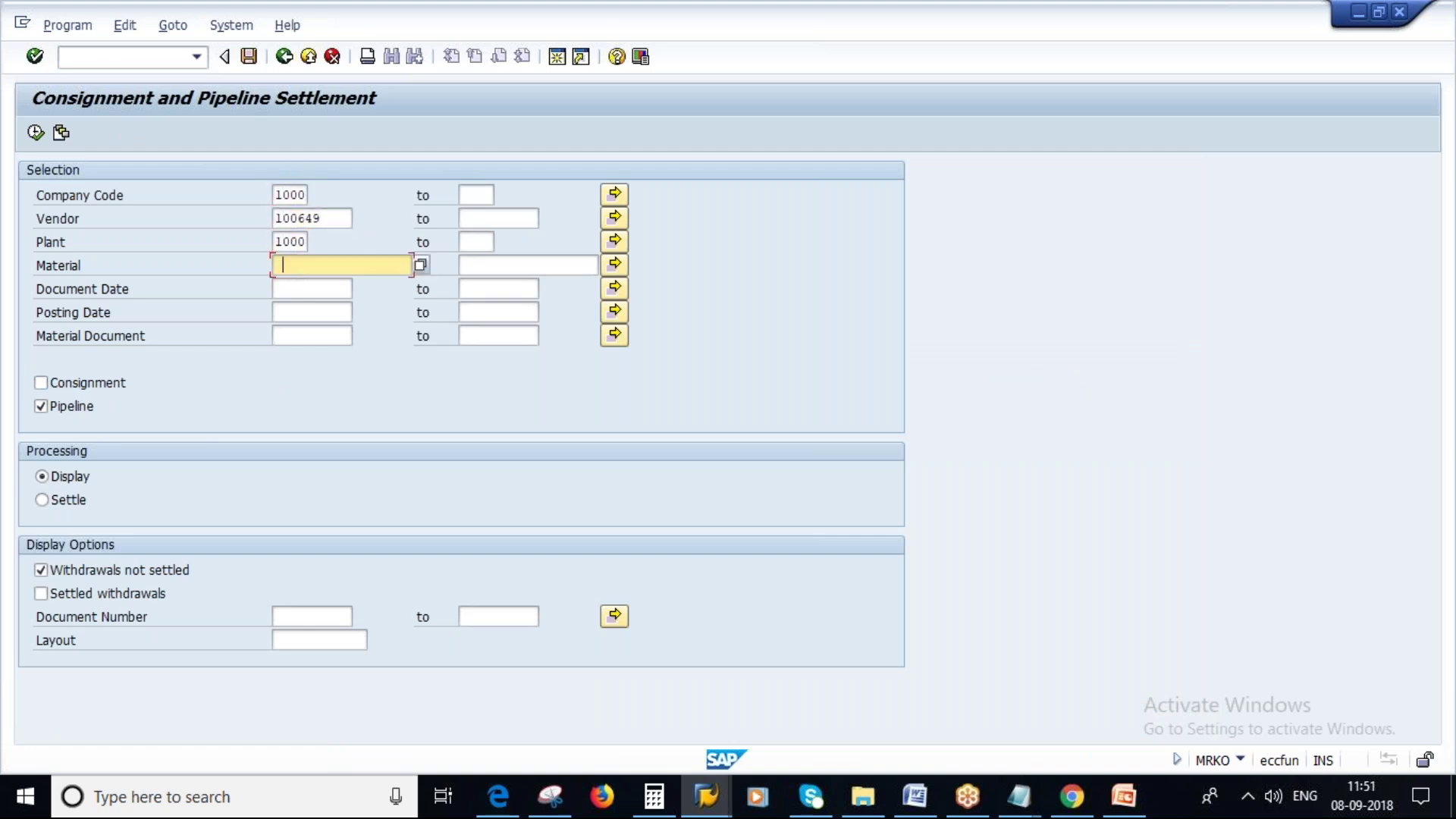
Step: Enter cool water's material number 50066161 from the info record session and list its unsettled pipeline withdrawals
click(706, 797)
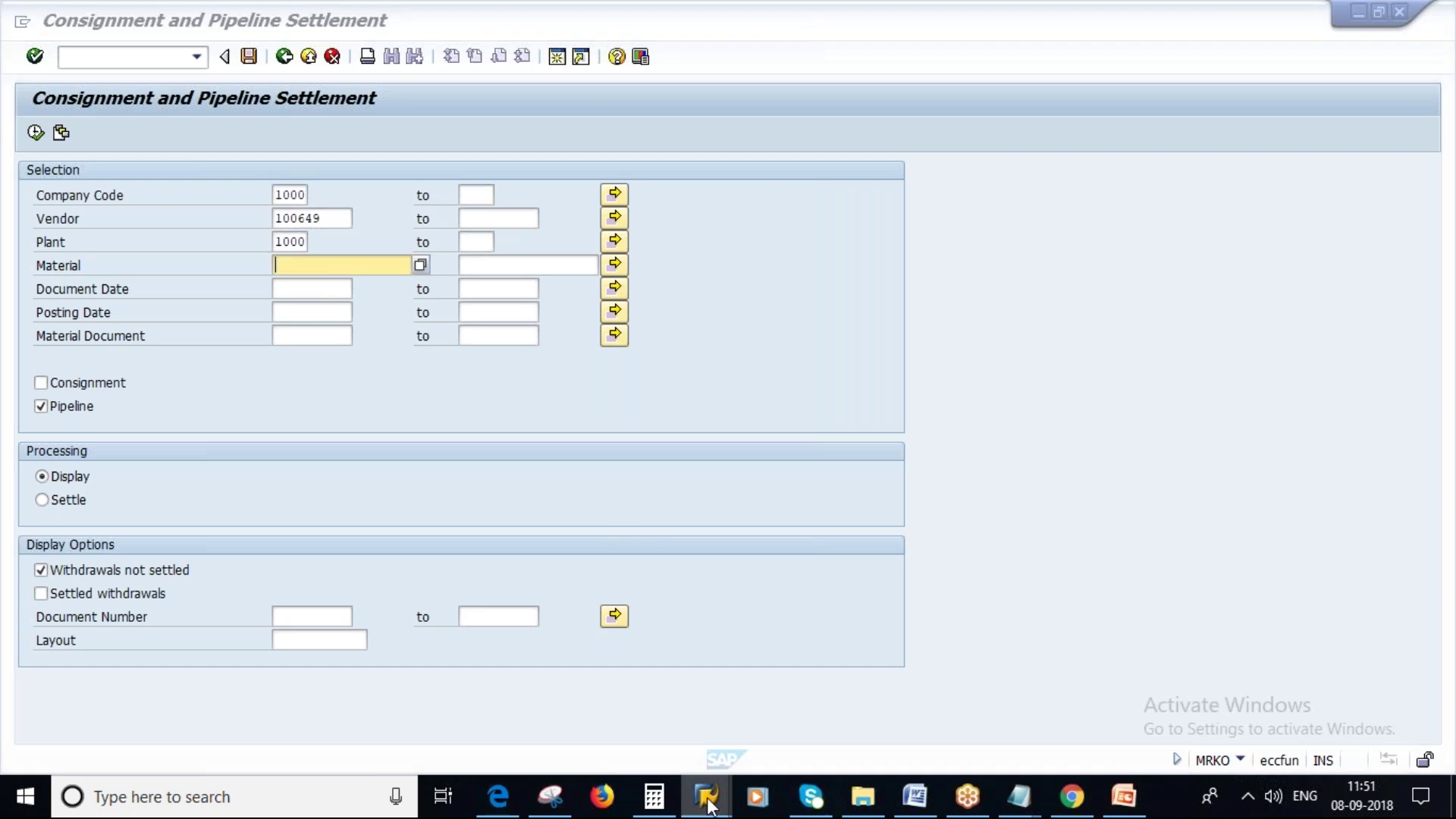
click(707, 798)
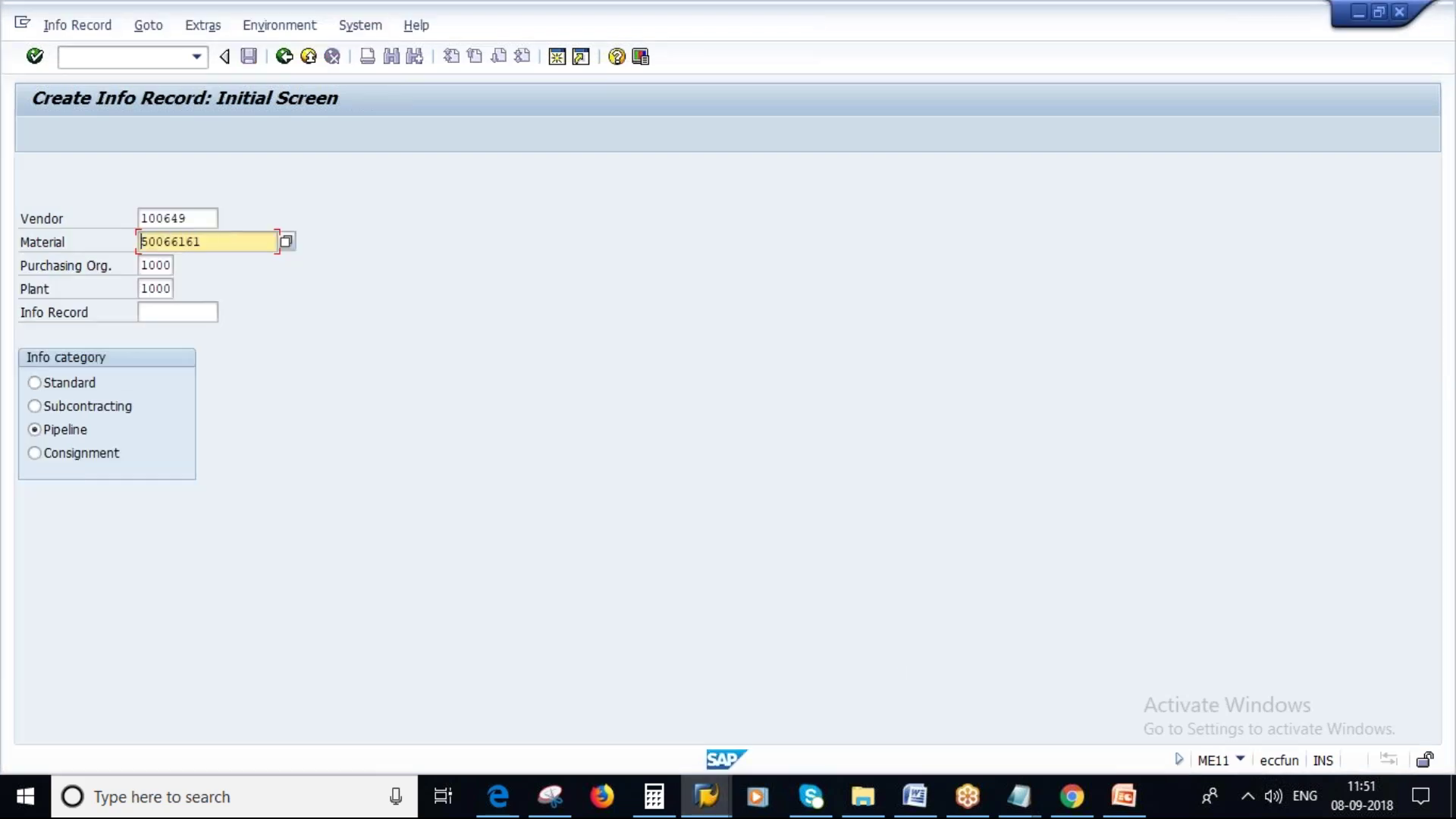
key(alt+Tab)
text(50066161)
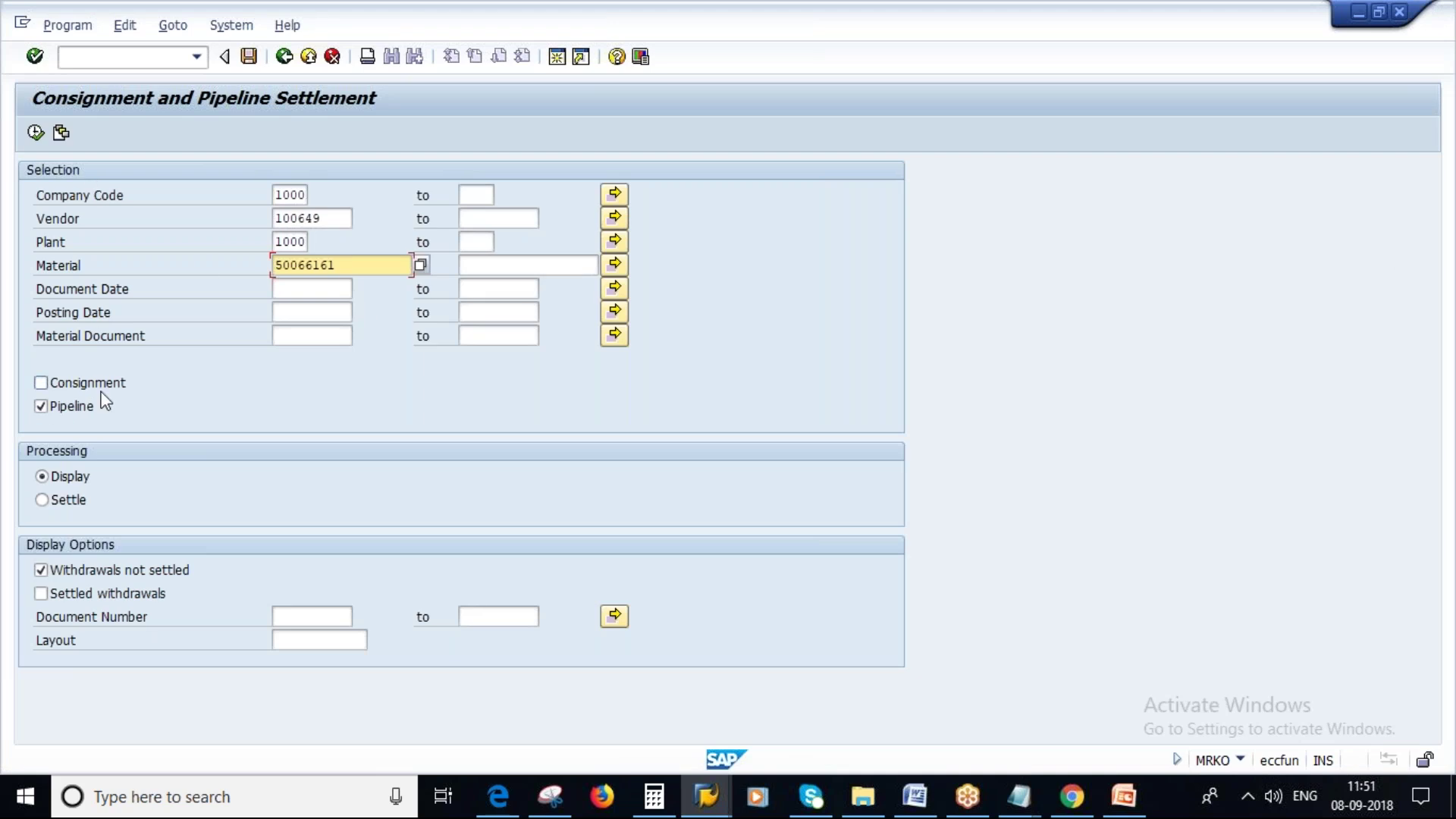
click(36, 134)
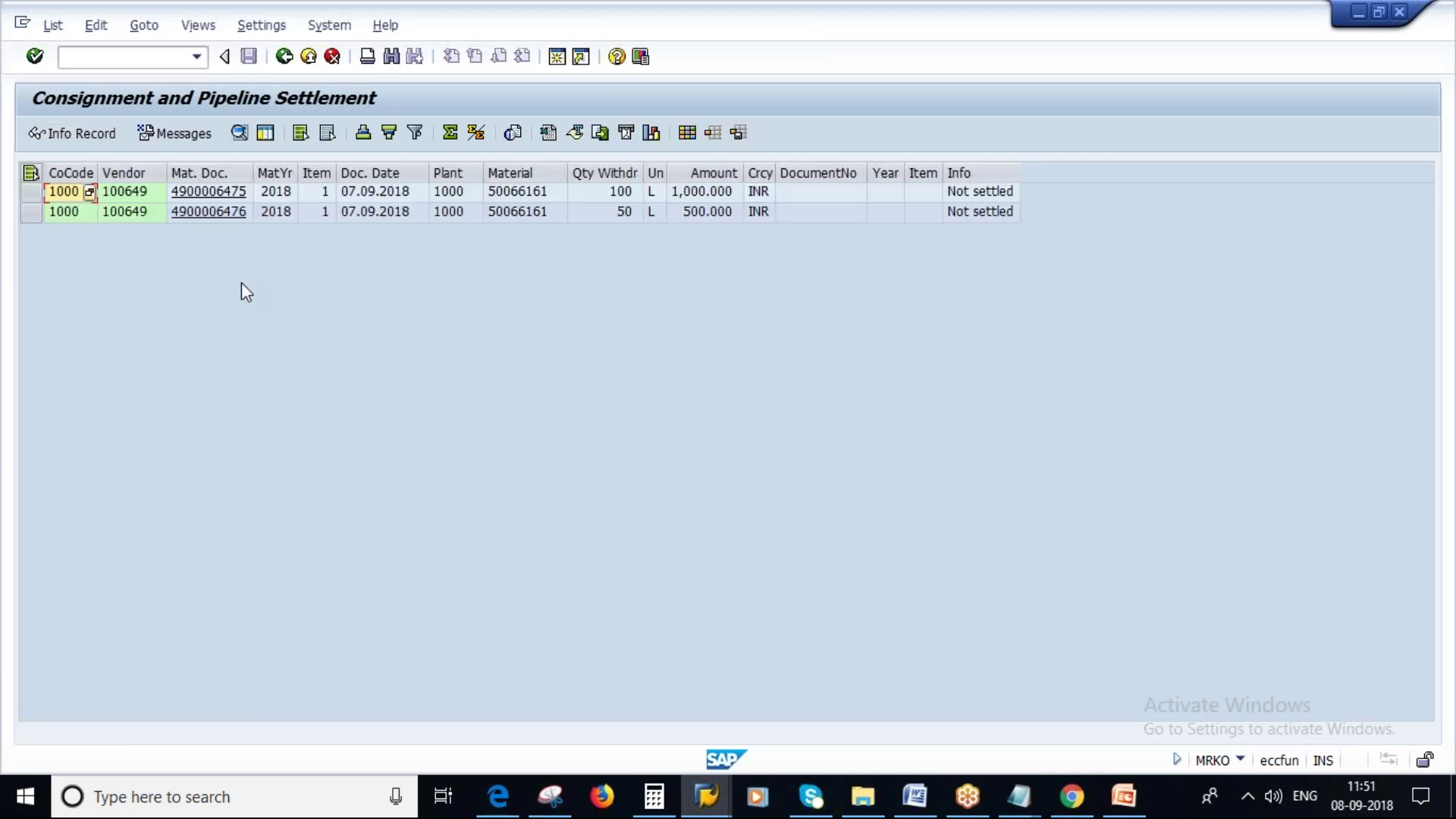
Step: Review the withdrawn quantities, return to the selection, set processing to Settle, and run the pipeline settlement
click(625, 190)
click(621, 216)
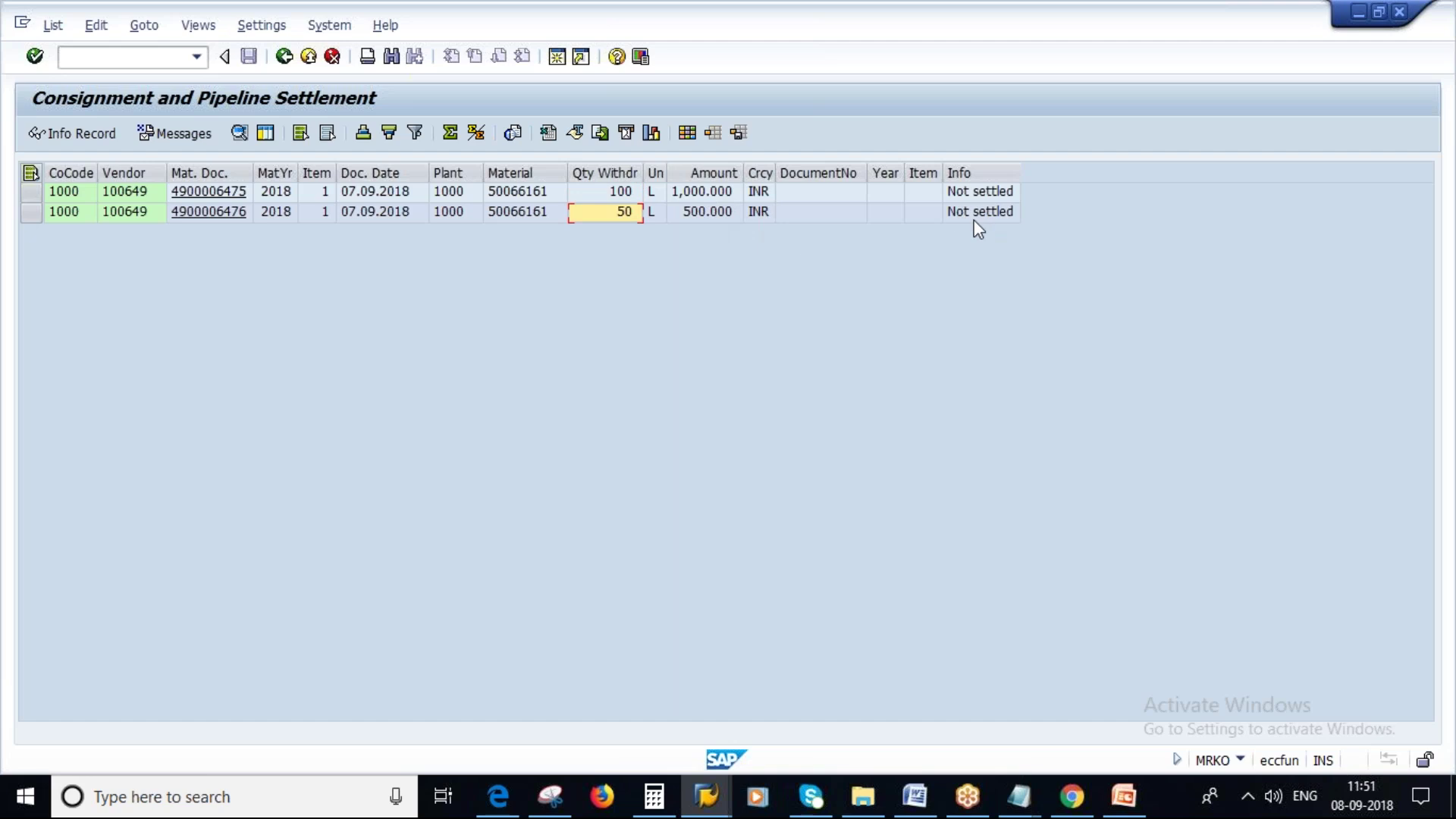
click(284, 57)
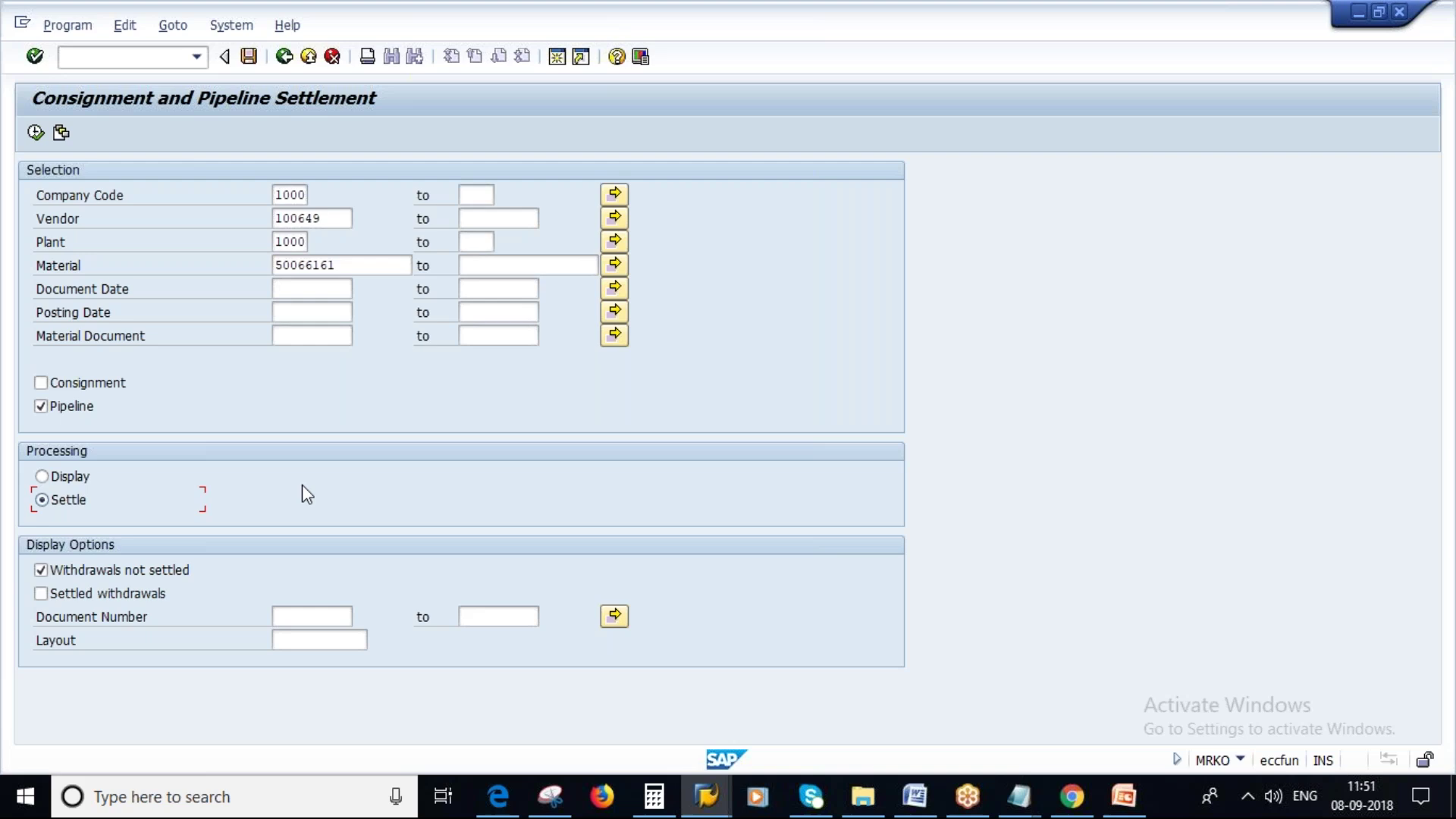
click(36, 133)
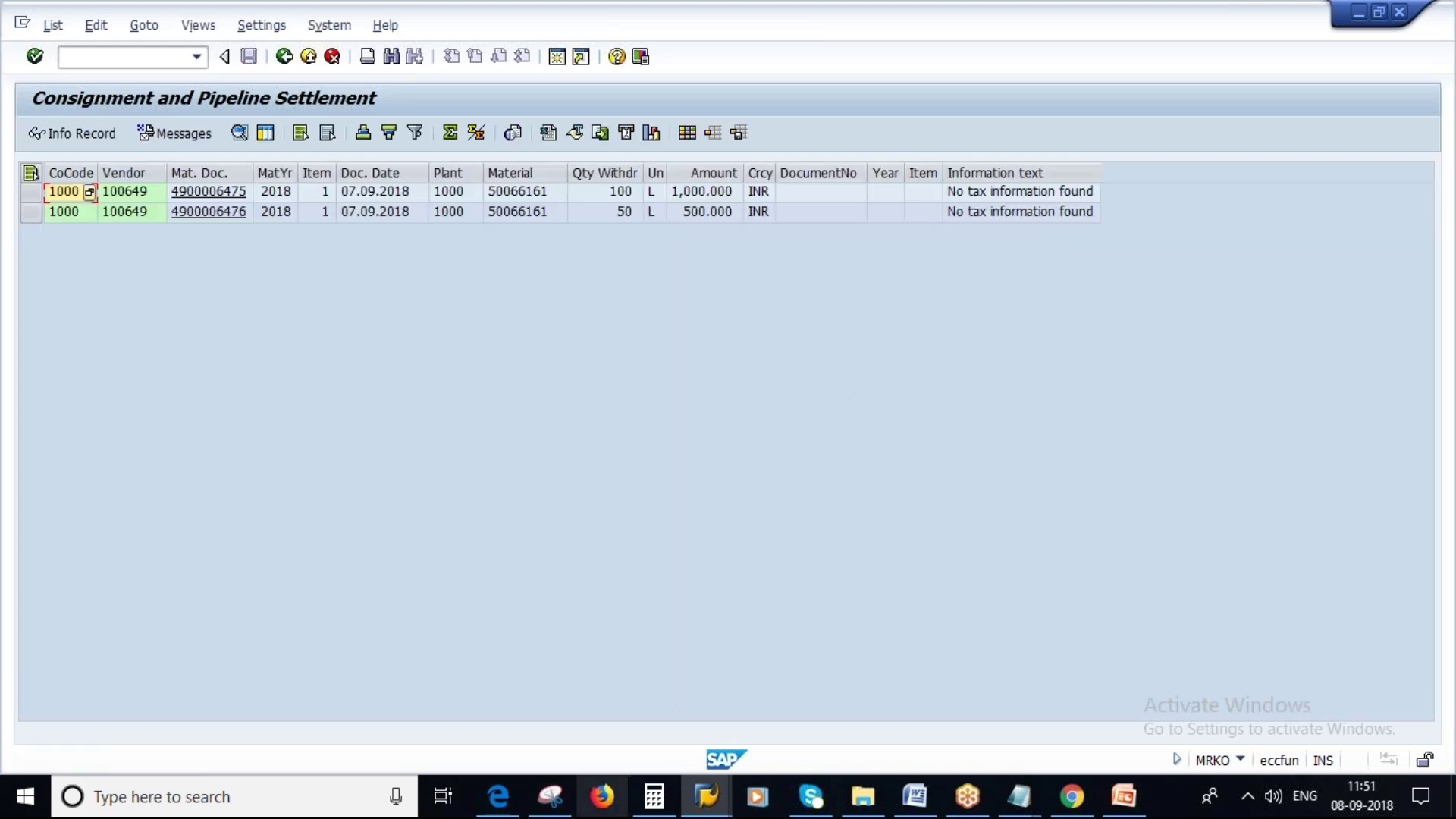
Step: Switch to the info record session and open cool water's pipeline info record for plant 1000 in change mode
click(709, 798)
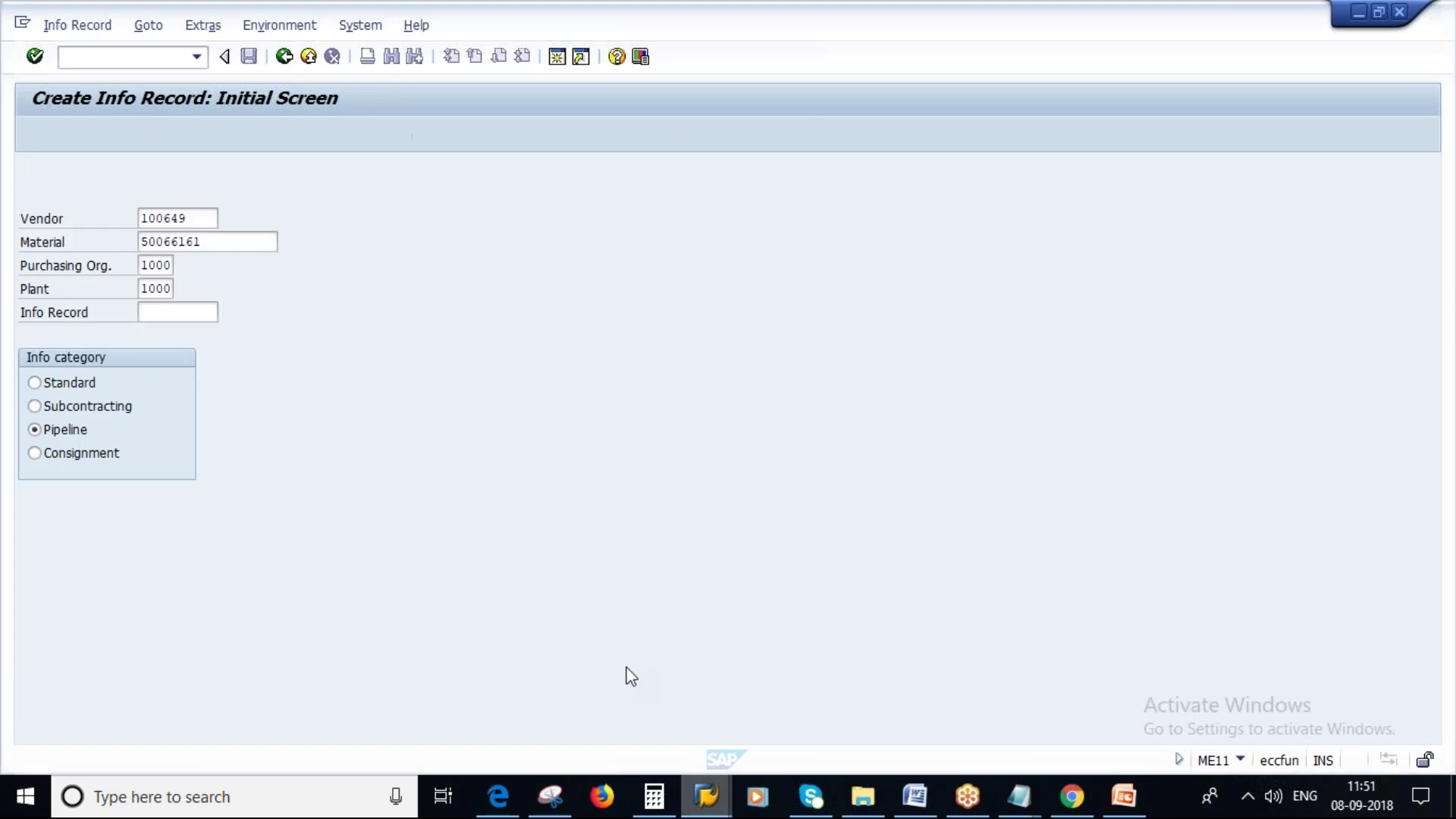
click(76, 25)
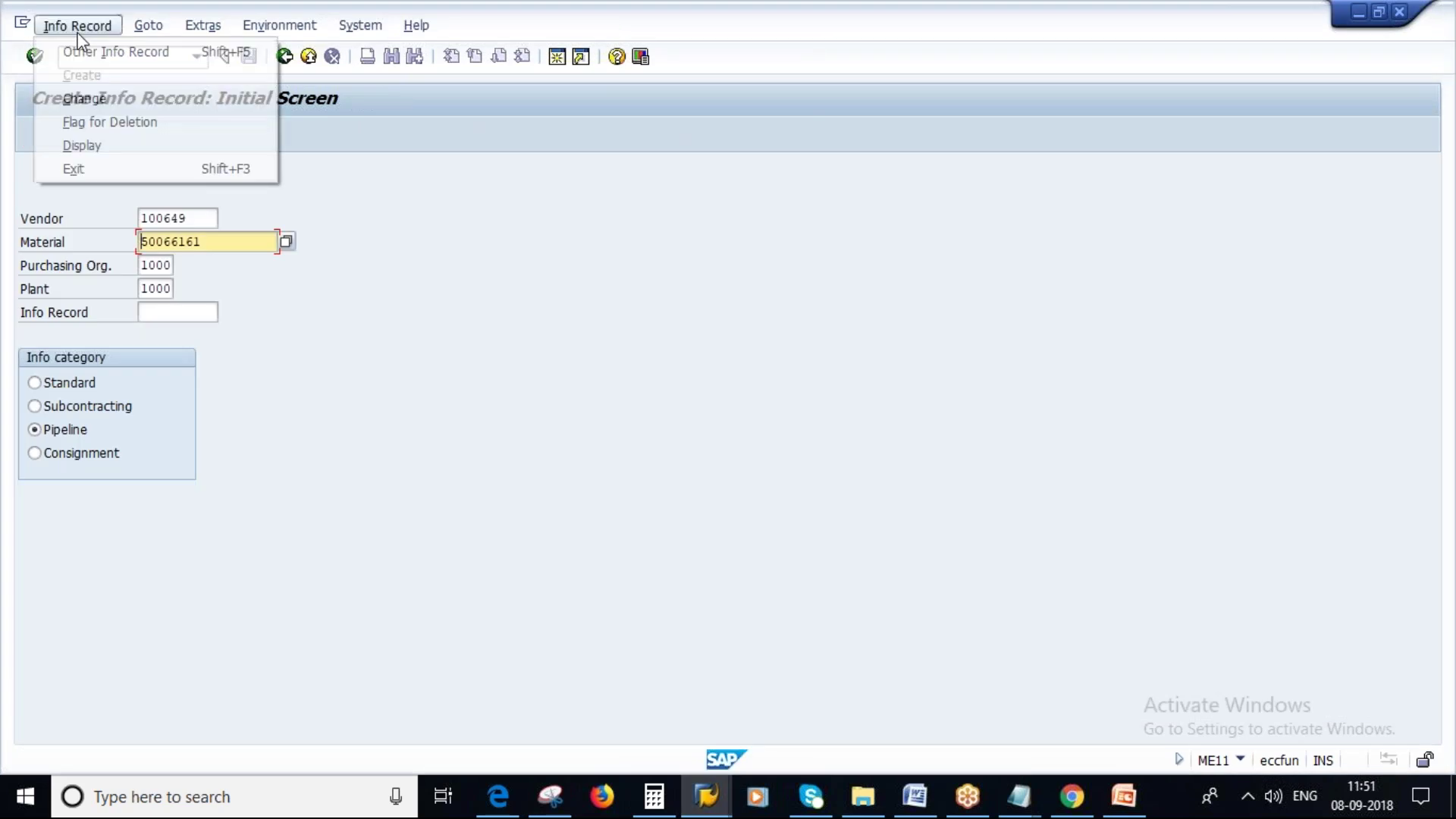
key(Return)
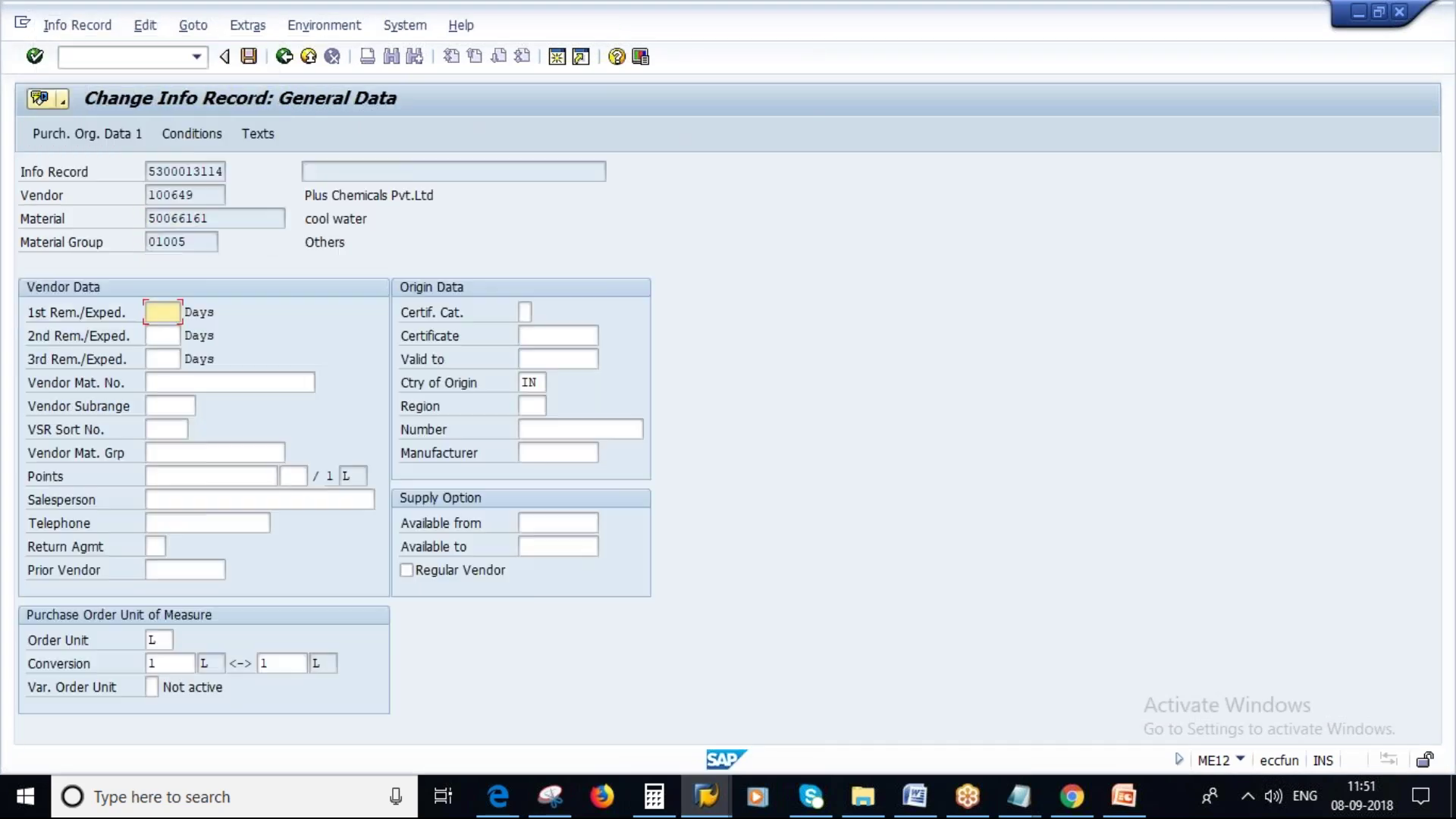
Step: Assign tax code 1I, Input tax 10%, in the info record's purchasing organization data and save the record
click(76, 137)
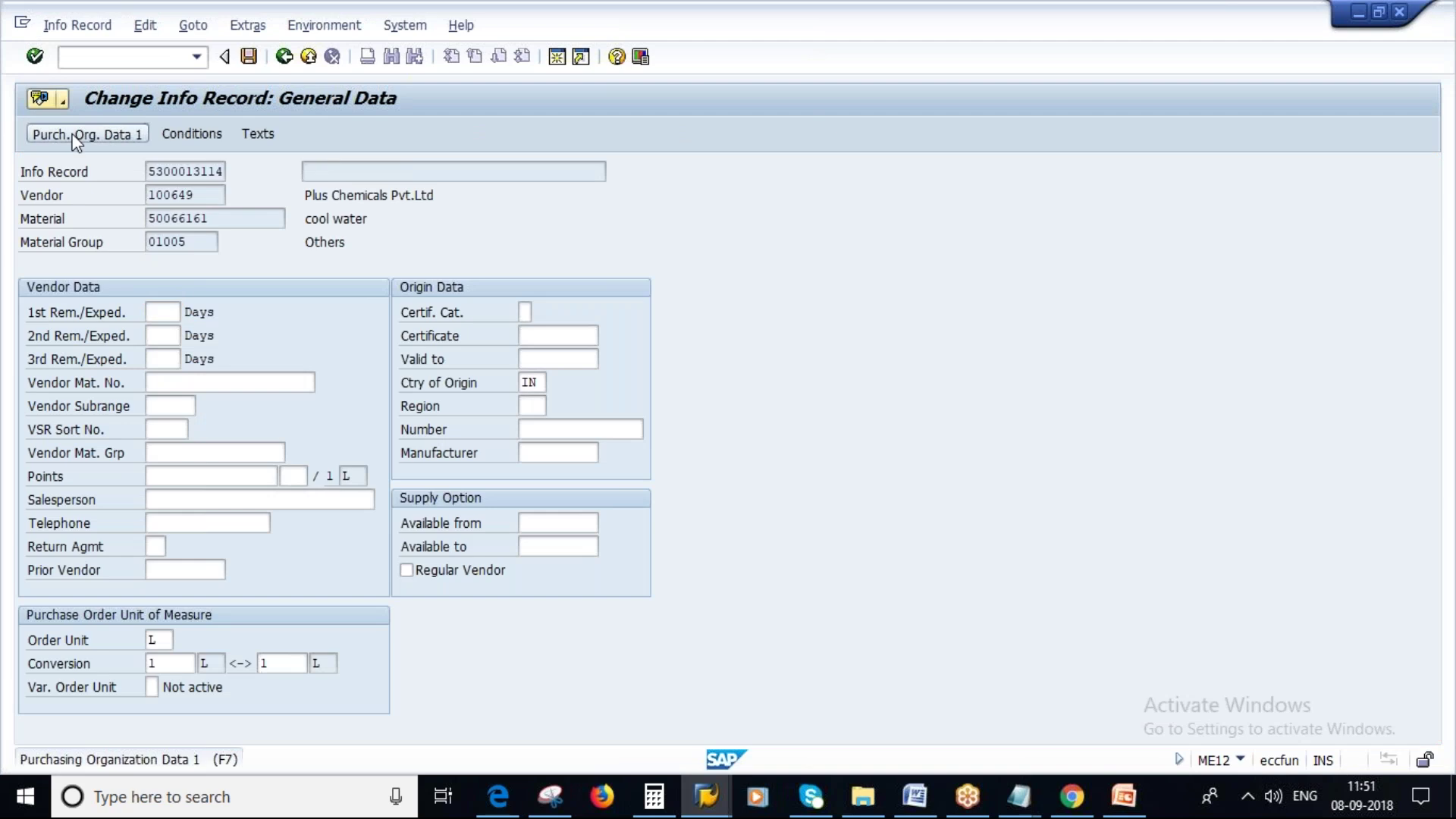
click(617, 406)
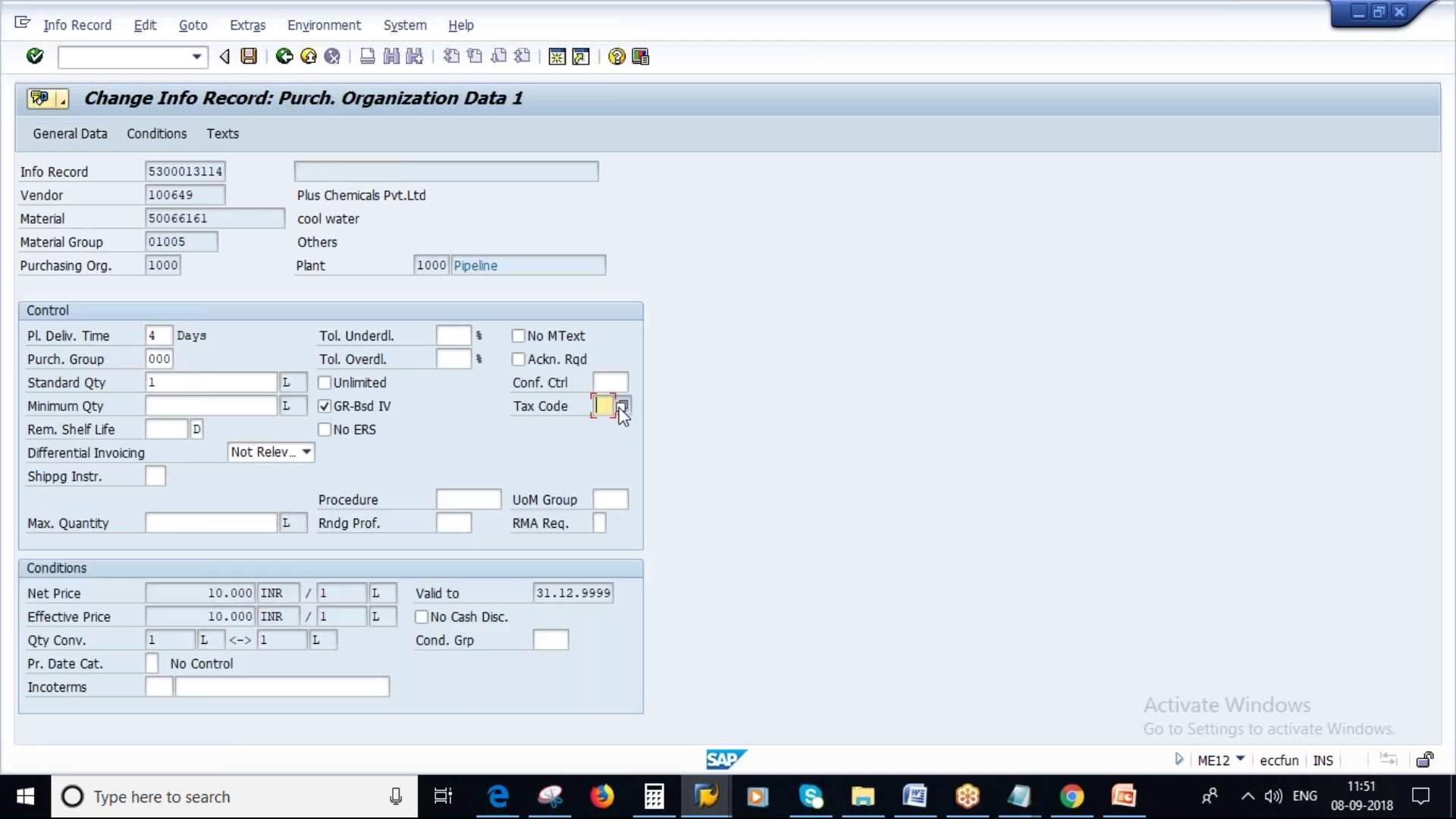
click(622, 408)
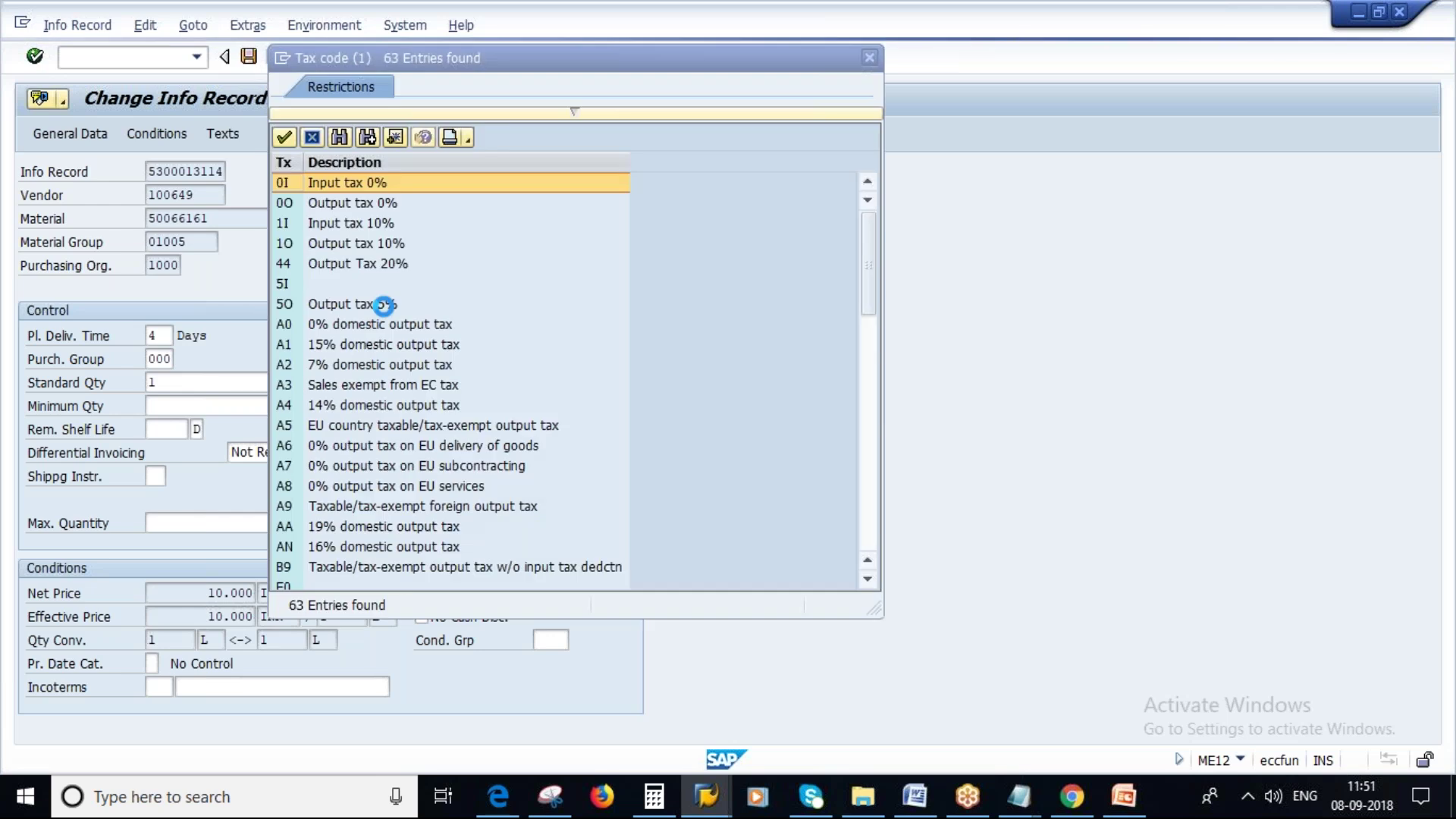
double_click(328, 223)
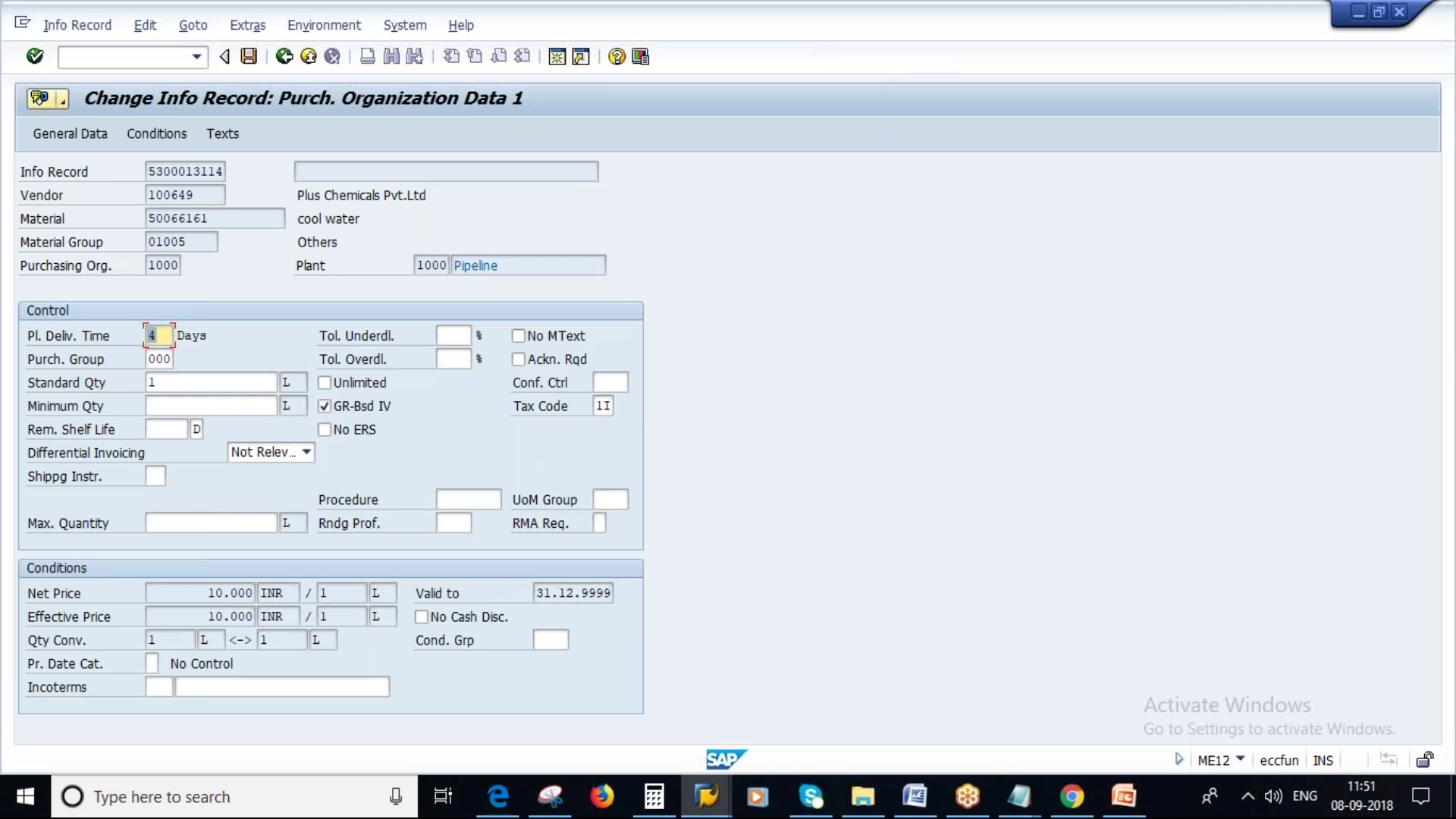
key(ctrl+s)
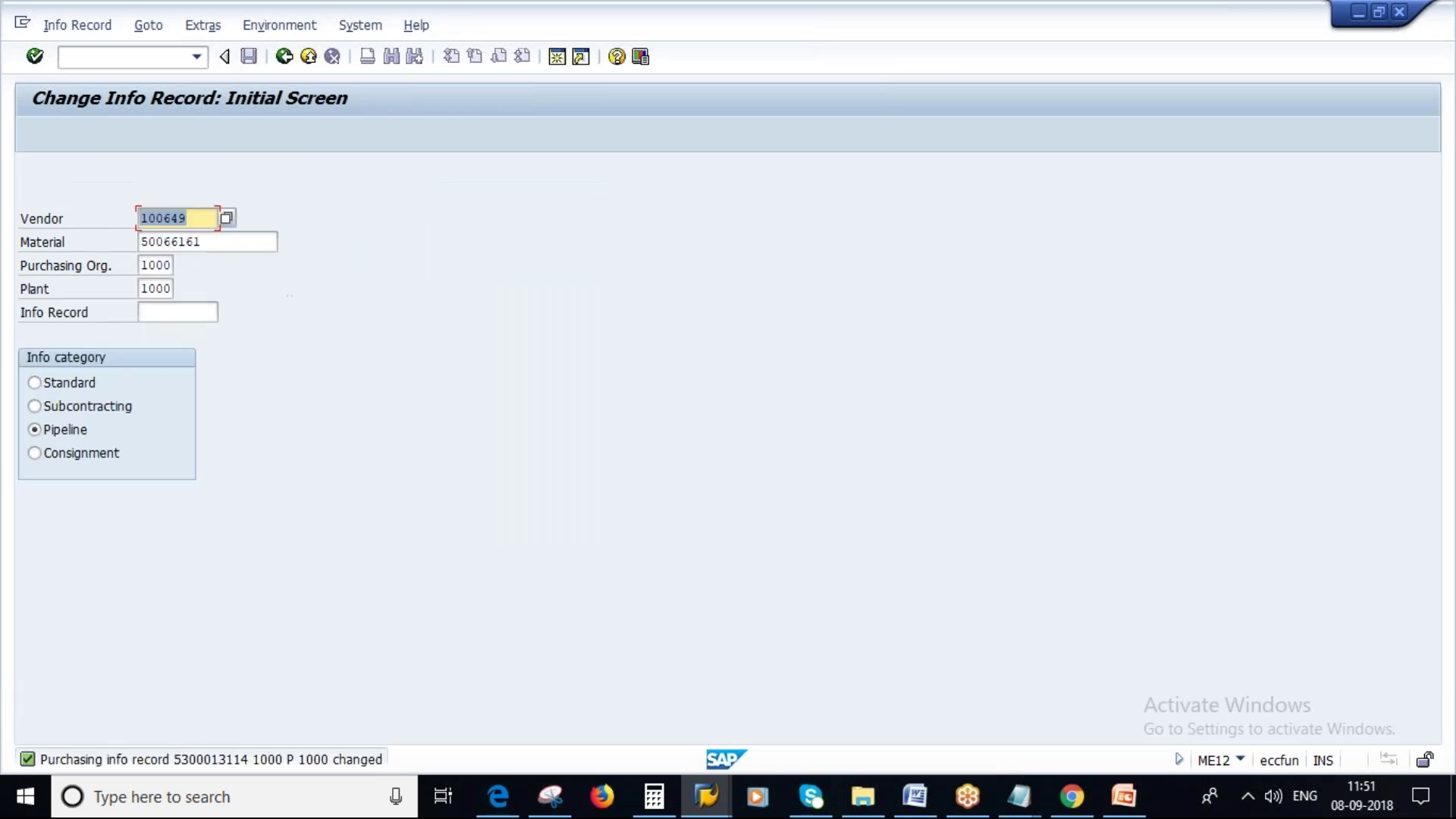
Step: Return to the MRKO selection, rerun the pipeline settlement for cool water, and inspect the accounting document of the first withdrawal
key(F3)
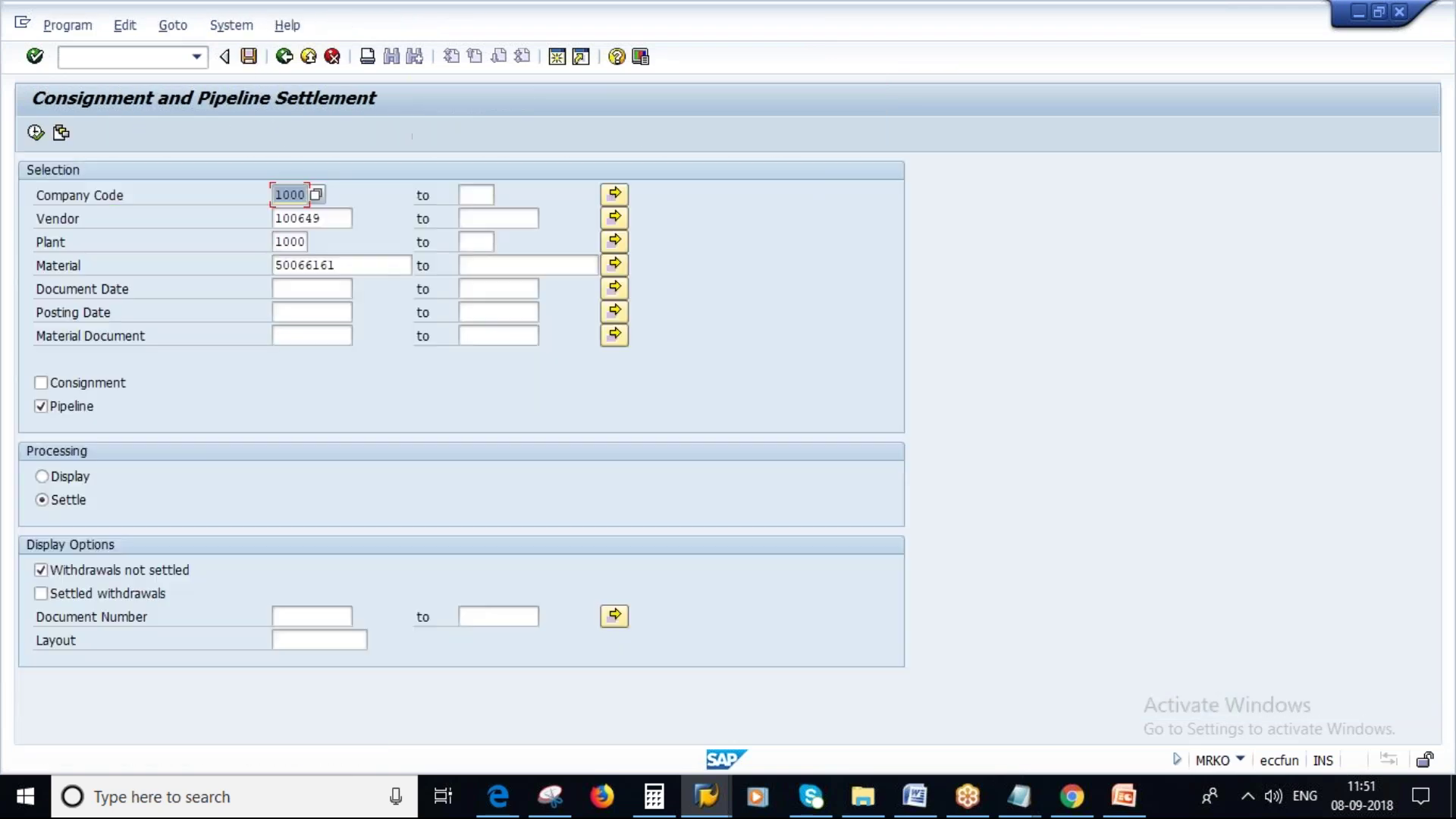
click(35, 133)
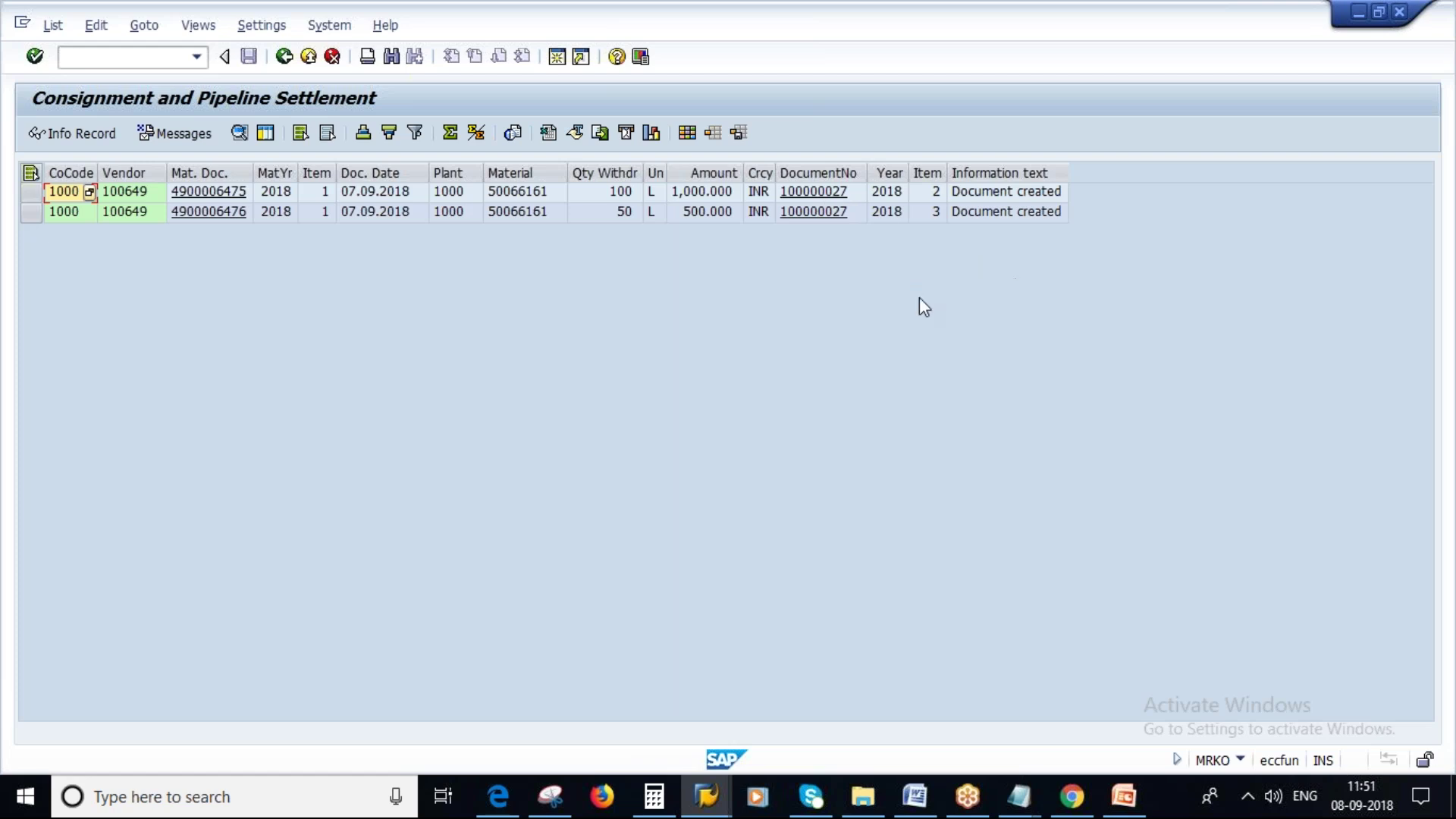
click(809, 196)
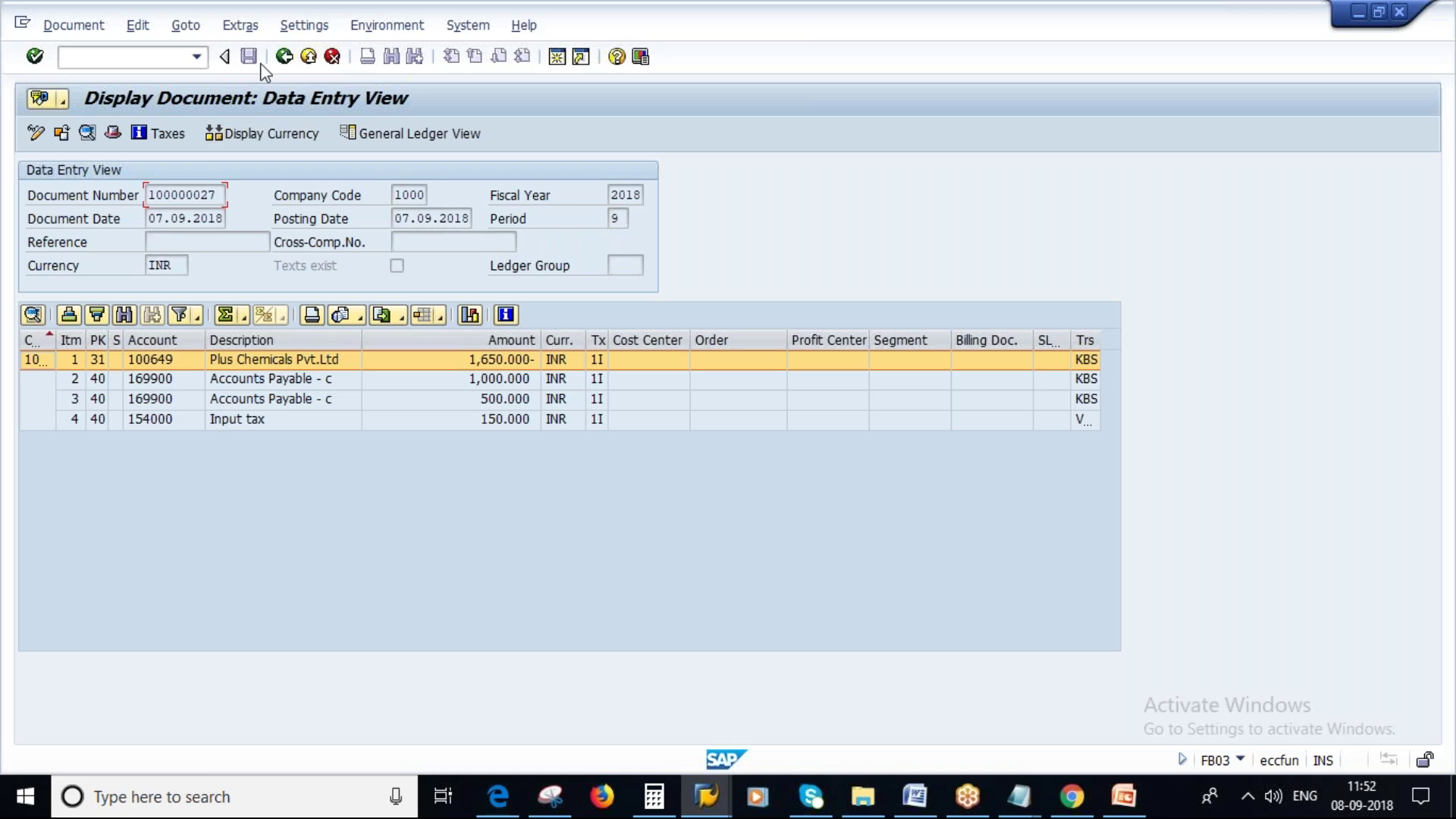
click(280, 59)
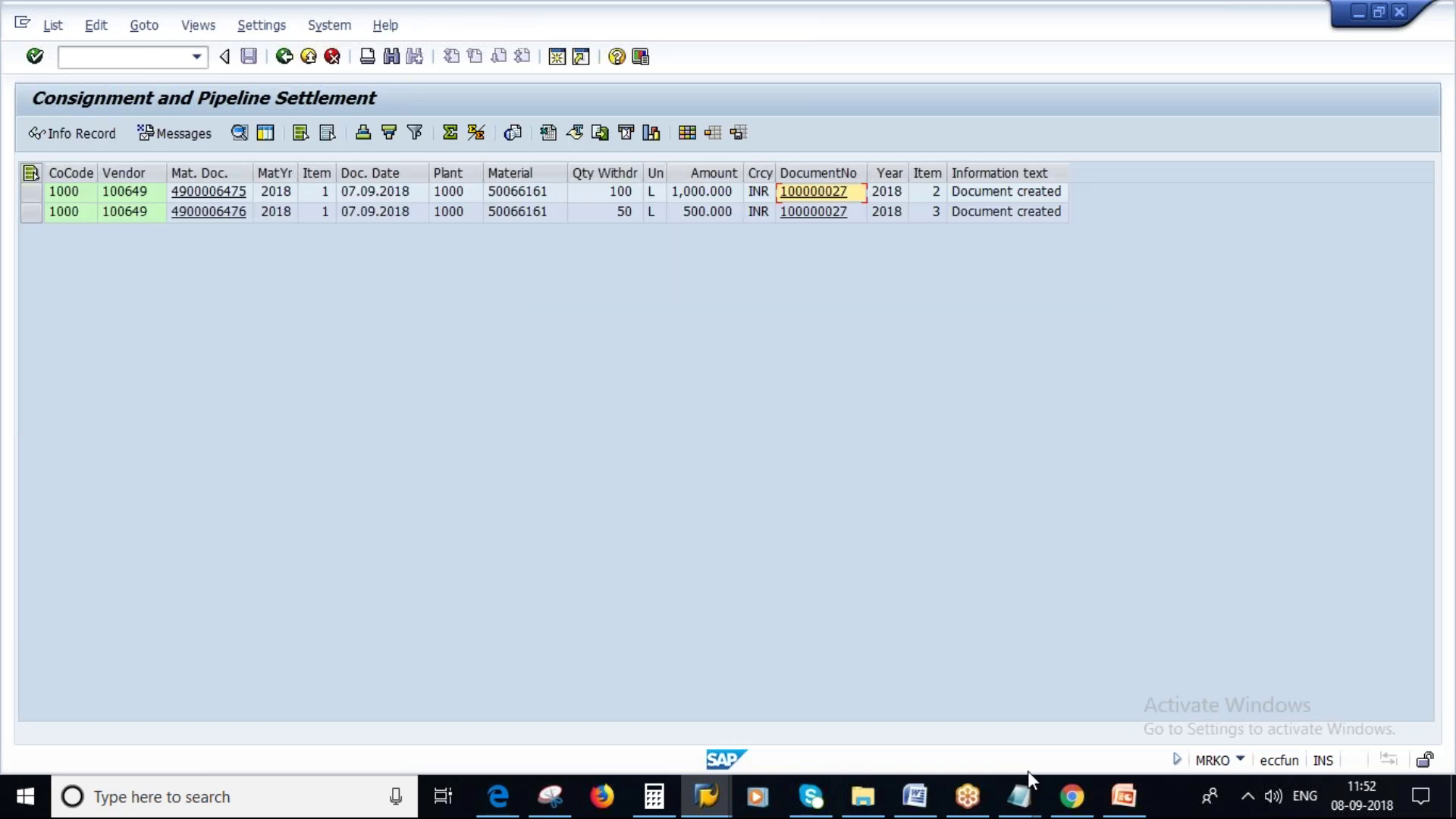
Step: Switch to PowerPoint and close the 03 Pipe Line Material presentation
key(alt+Tab)
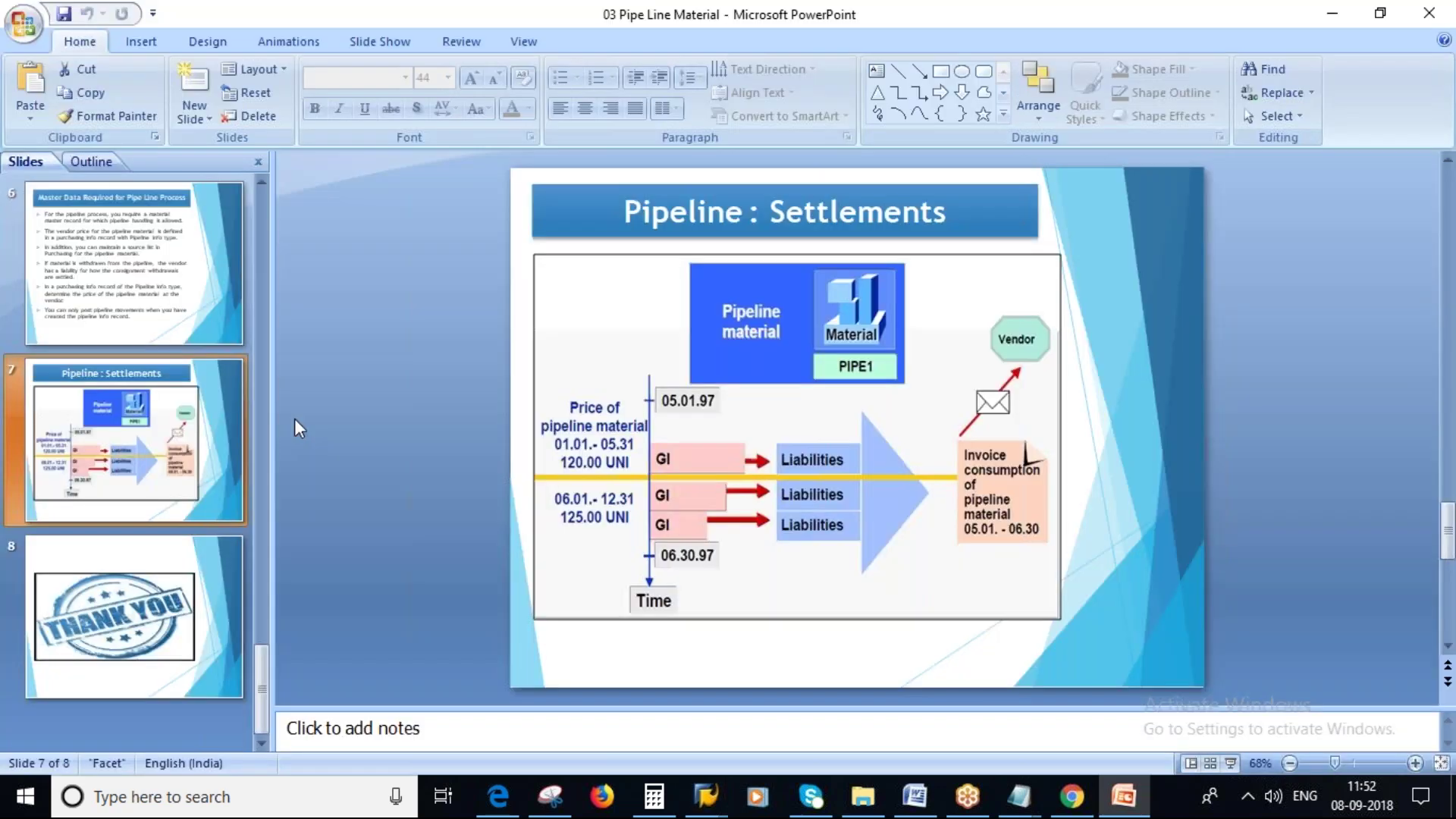
scroll(125, 590, up, 5)
click(1429, 13)
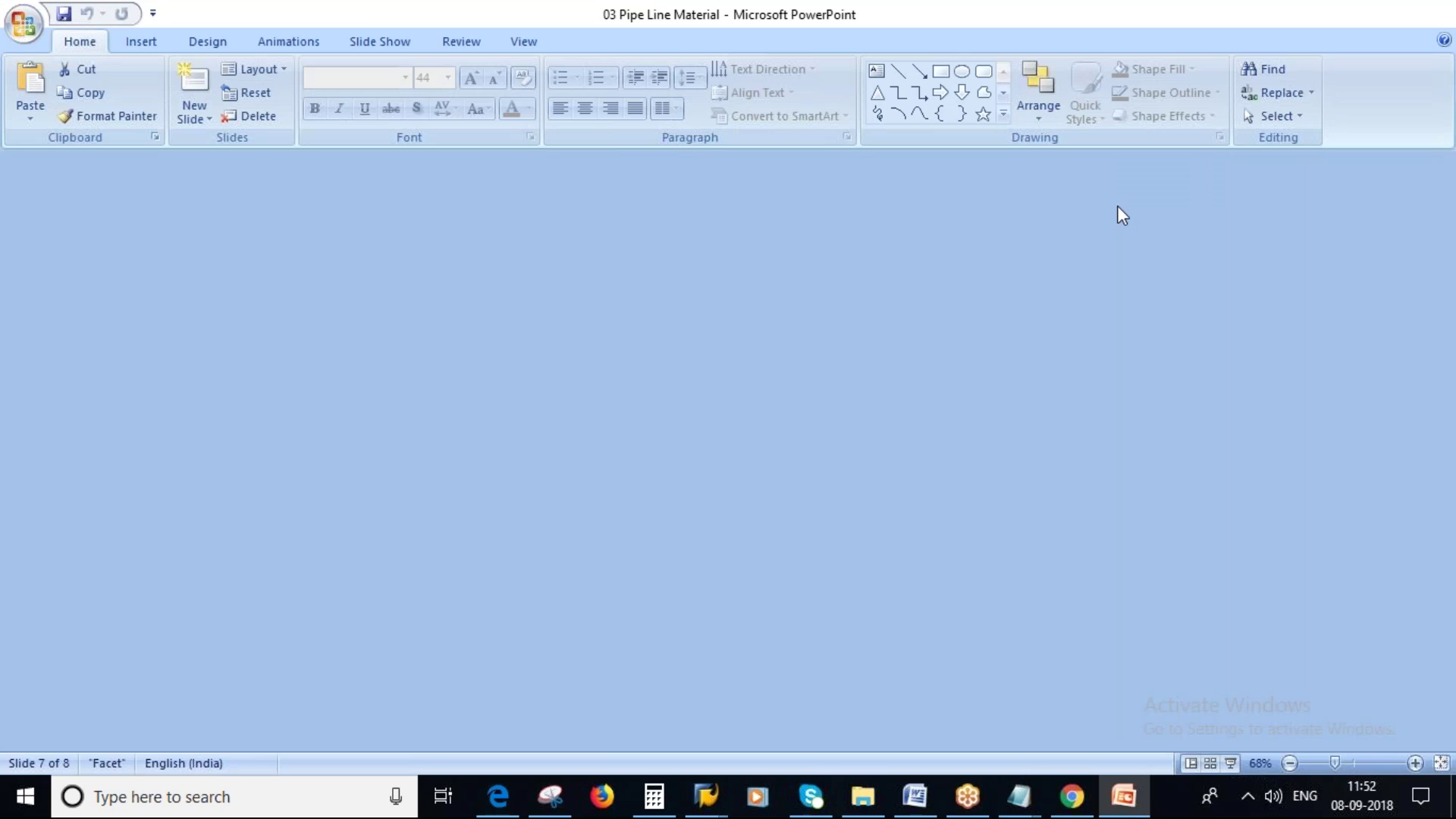